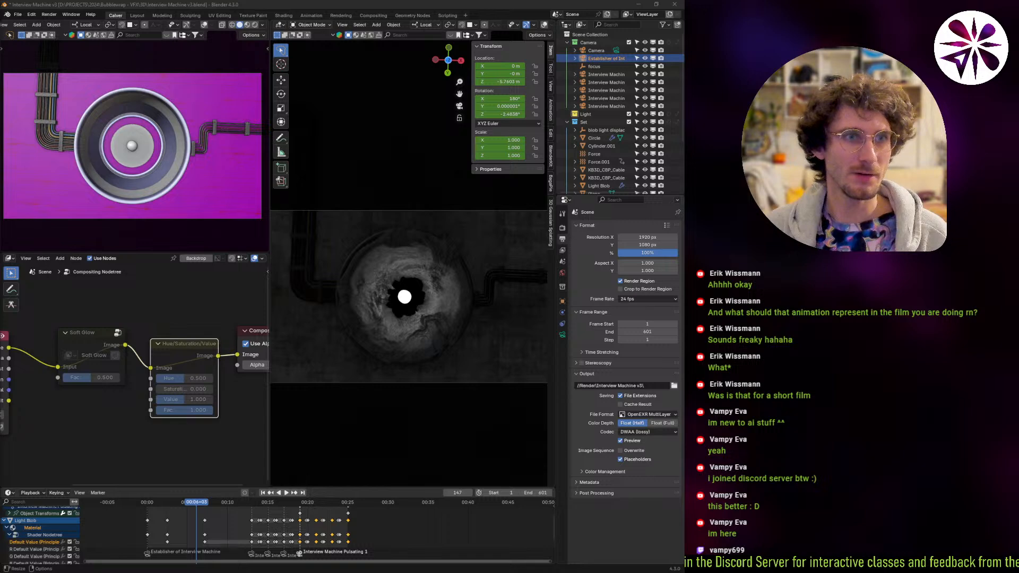
- Play the animation from the establishing shot and jump ahead to about frame 342 in the first close-up
left_click(166, 5)
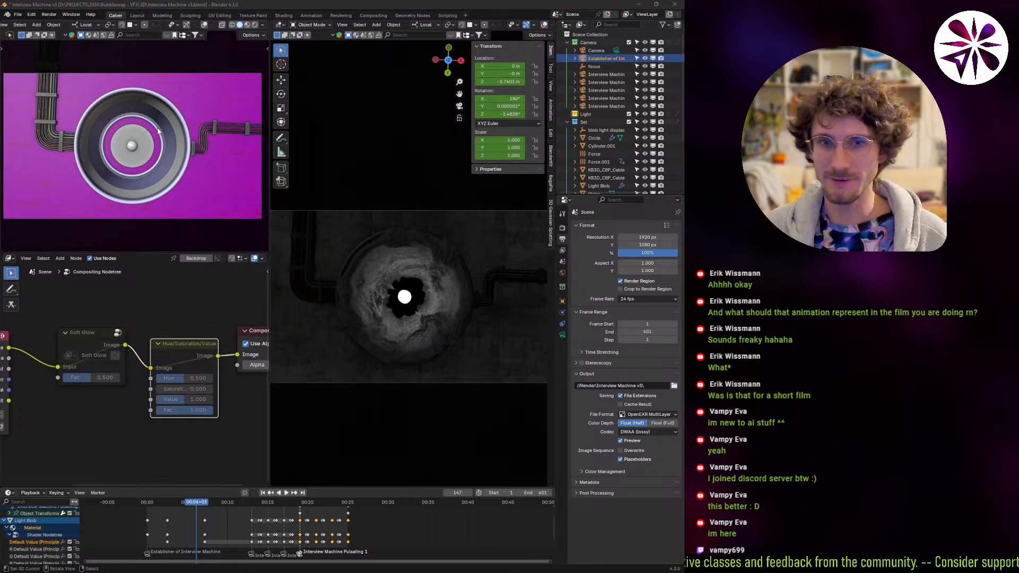
left_click(302, 6)
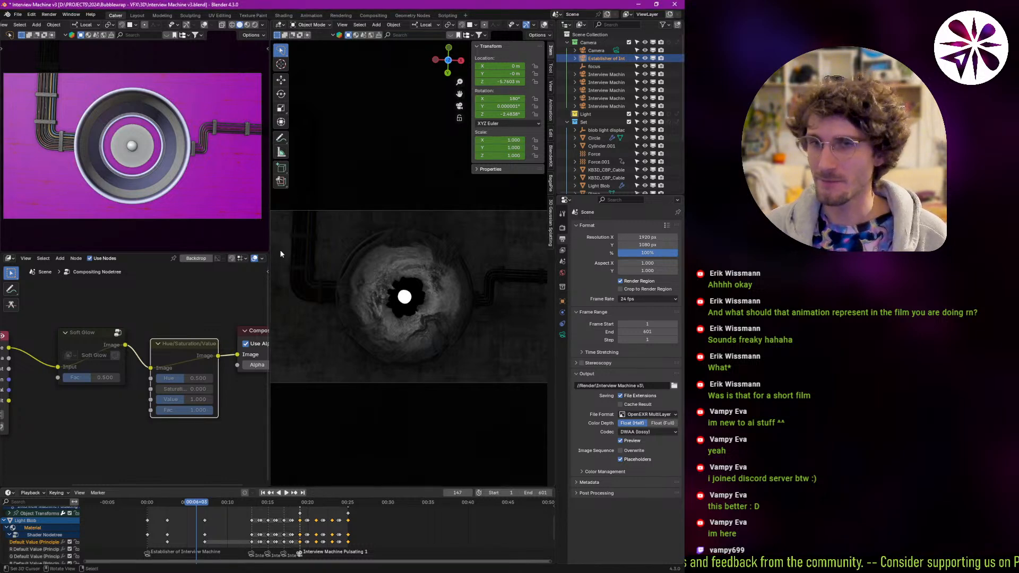
key("space")
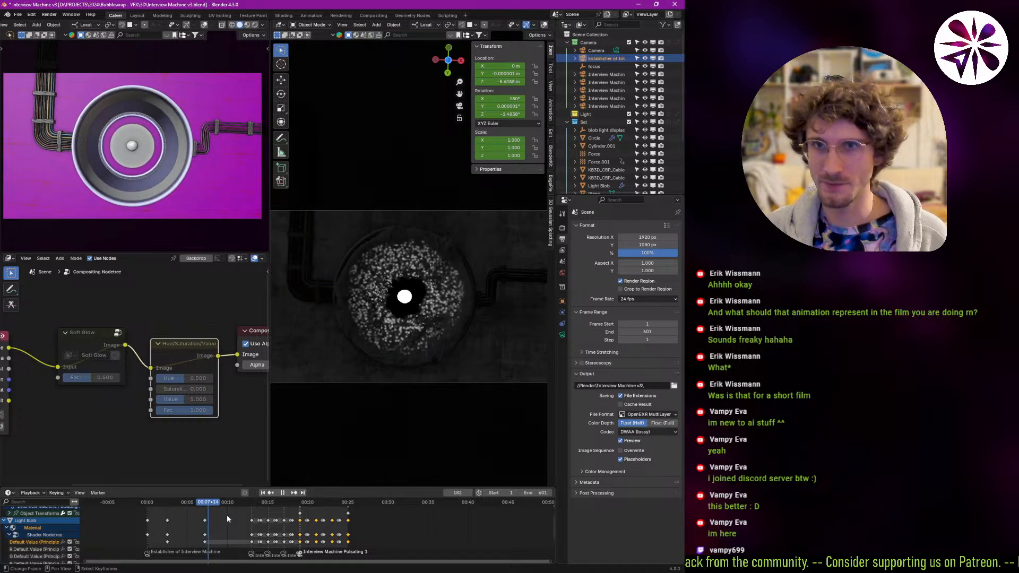
left_click(262, 521)
key("space")
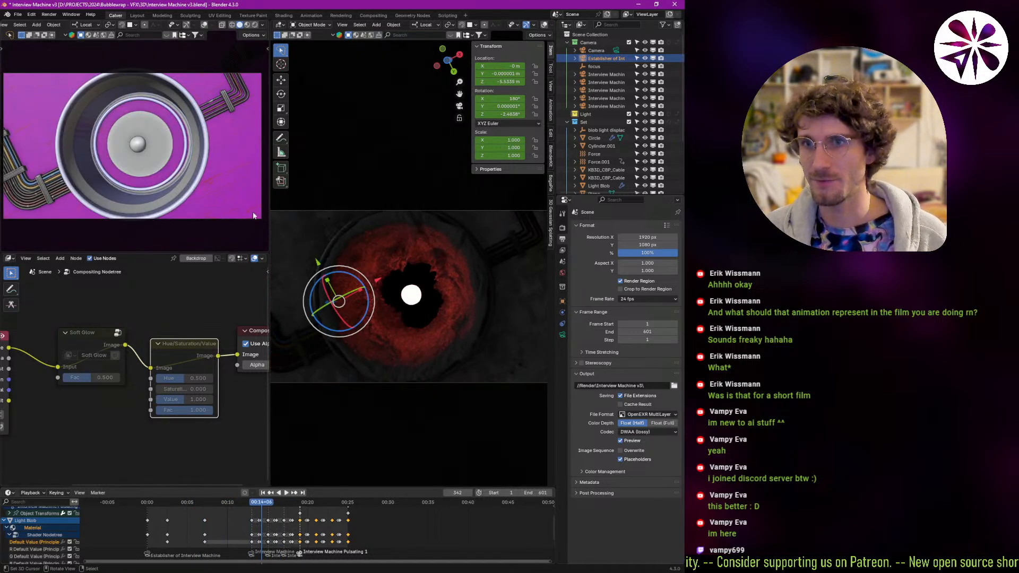
- Select the Interview Machine Closeup Shot 1 camera and replay the start of its shot, stopping around frame 343
left_click(616, 75)
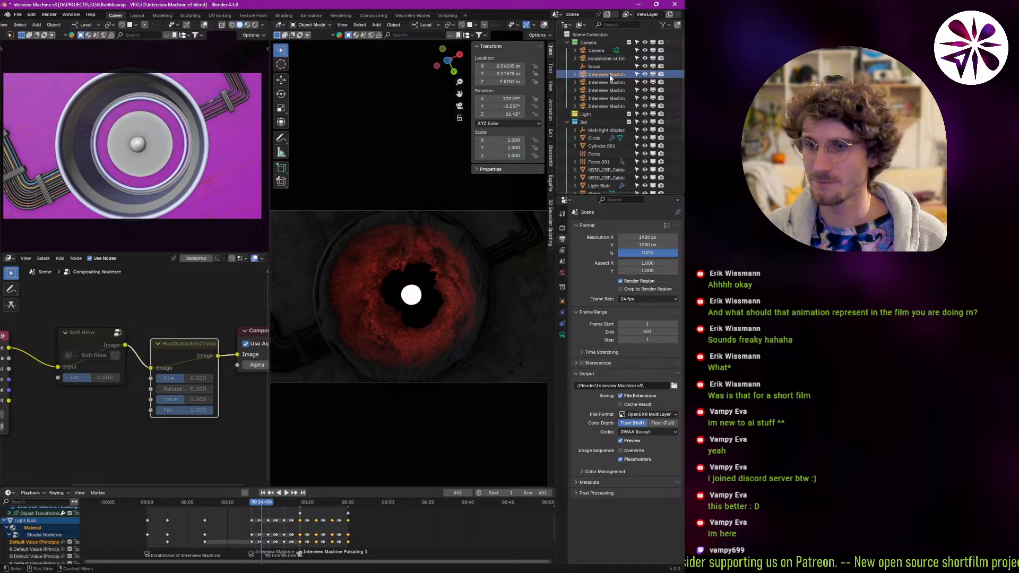
left_click(622, 83)
left_click(608, 74)
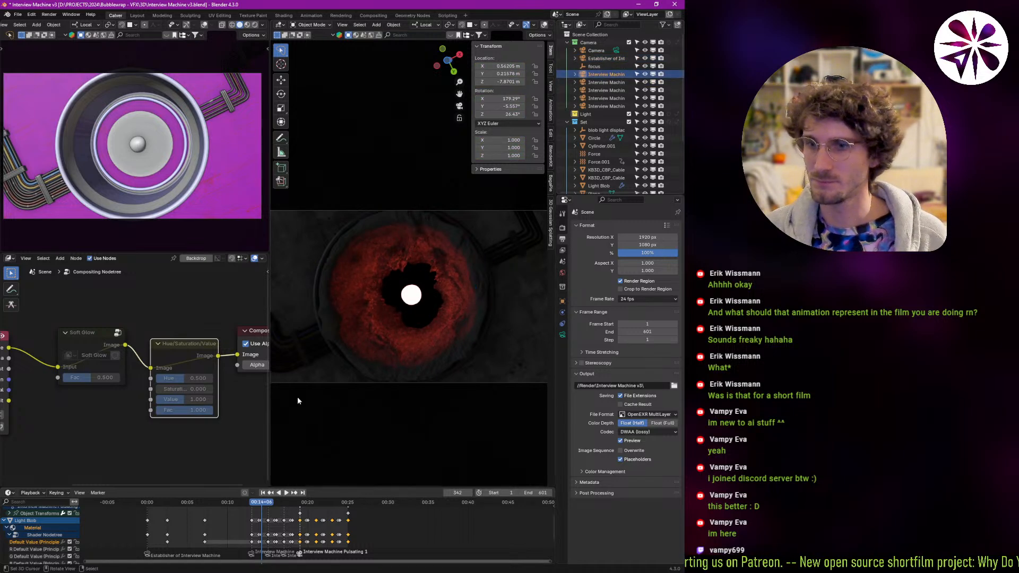
key("space")
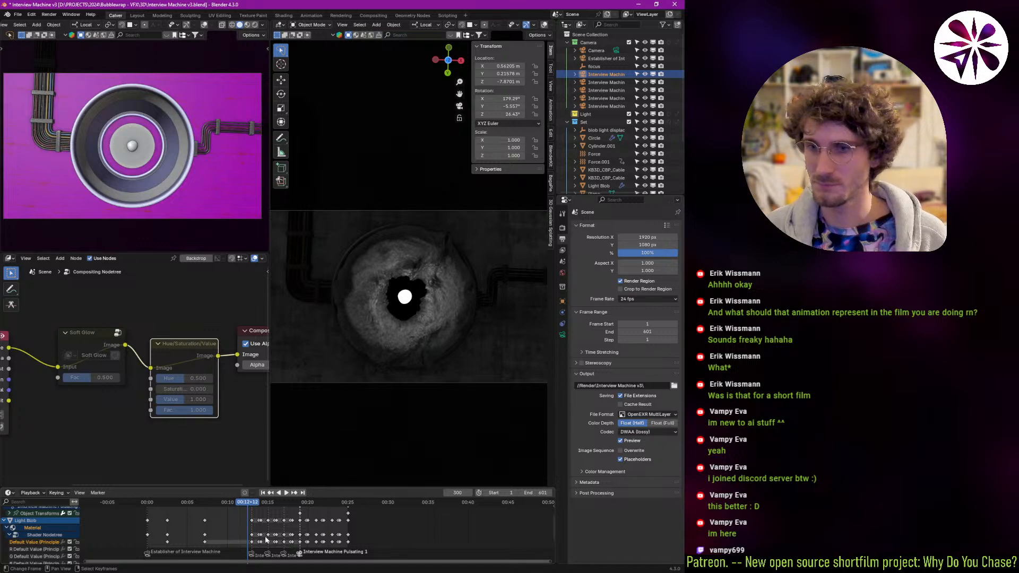
key("Escape")
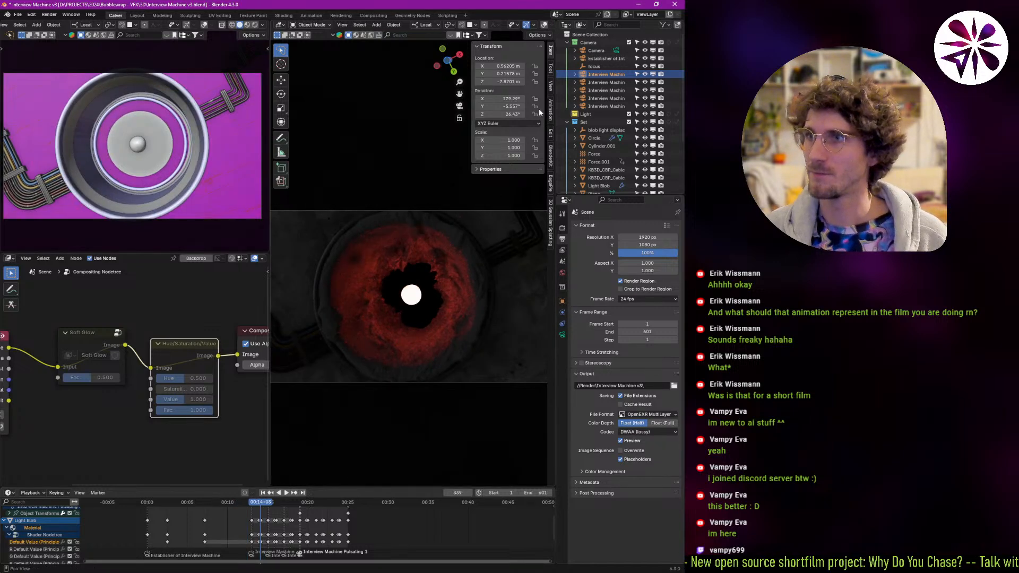
scroll(590, 104, "right", 5, "ctrl")
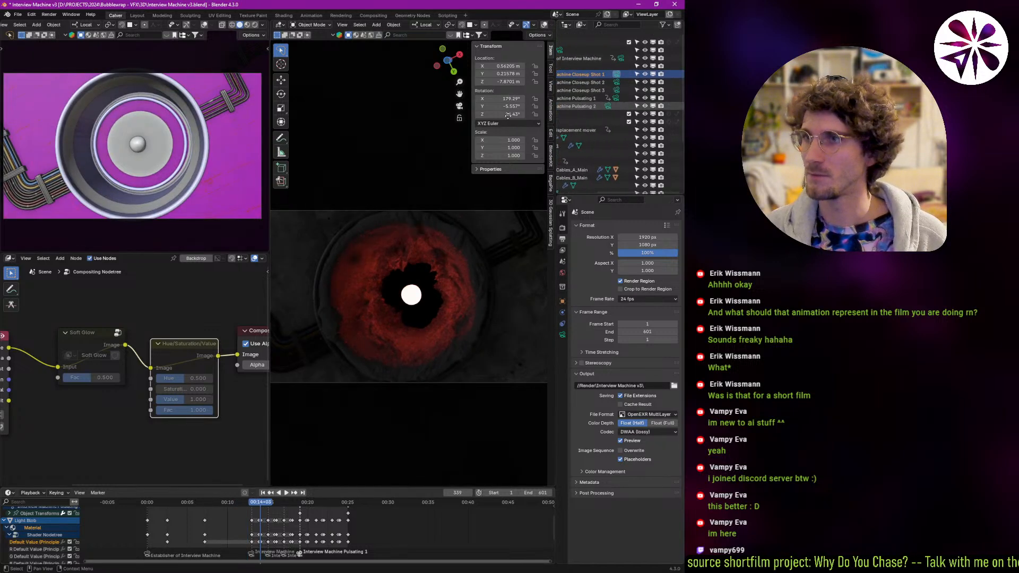
left_click(250, 540)
key("space")
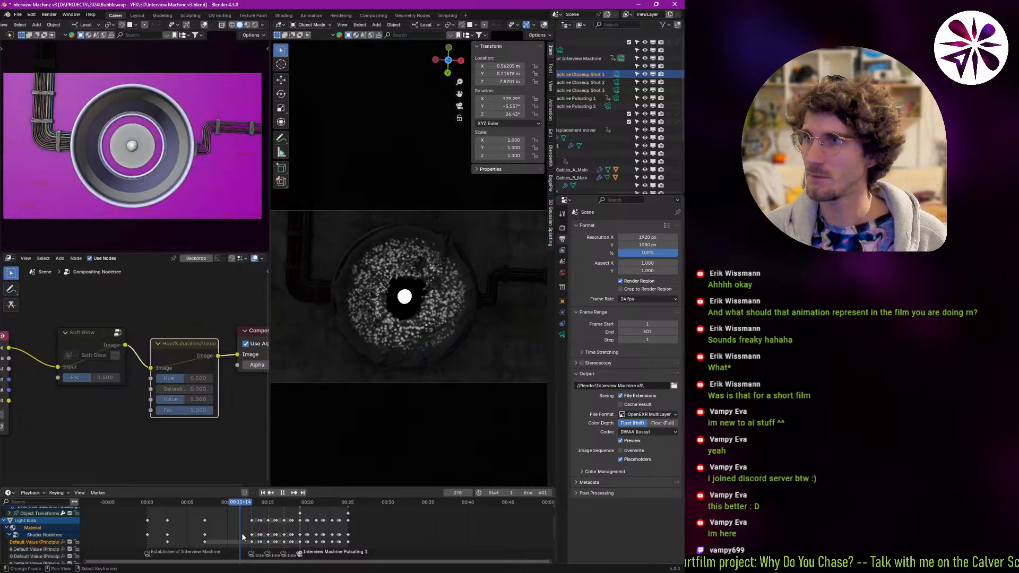
key("space")
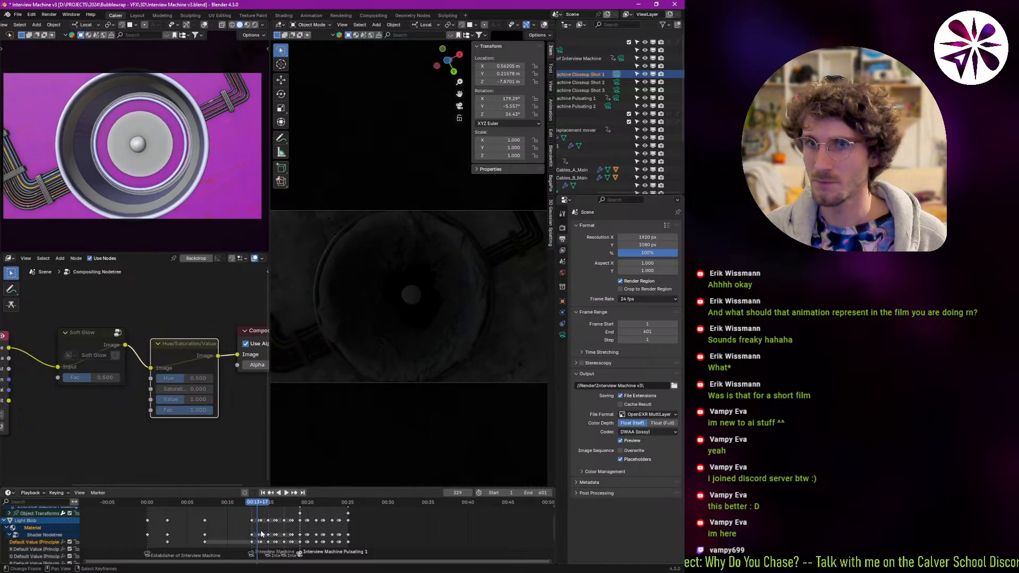
- Set the Closeup Shot 1 camera's depth-of-field focus distance to about 7.88 m by sampling the depth near the central light
left_click(562, 334)
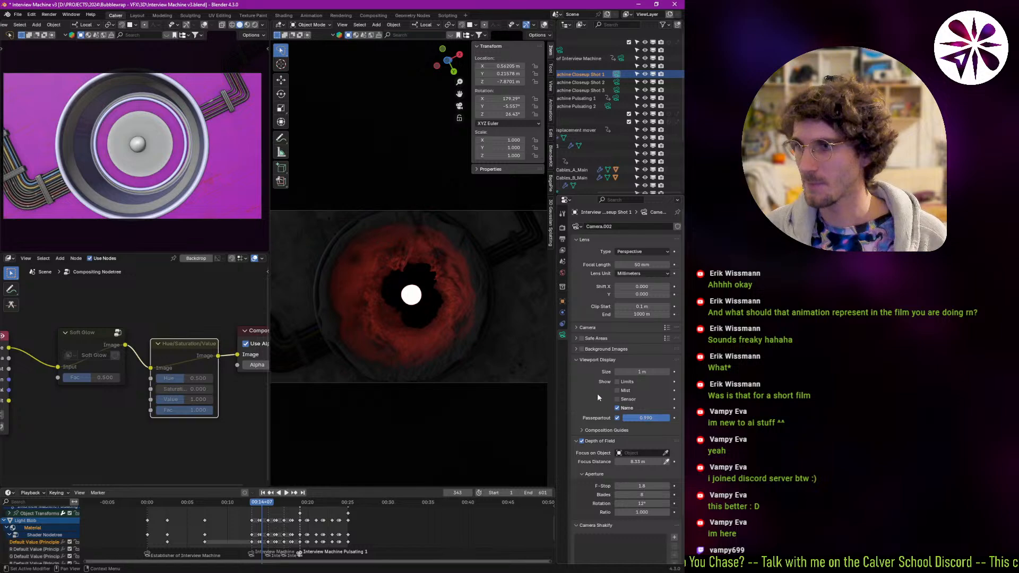
scroll(594, 384, "down", 1)
scroll(439, 341, "up", 6)
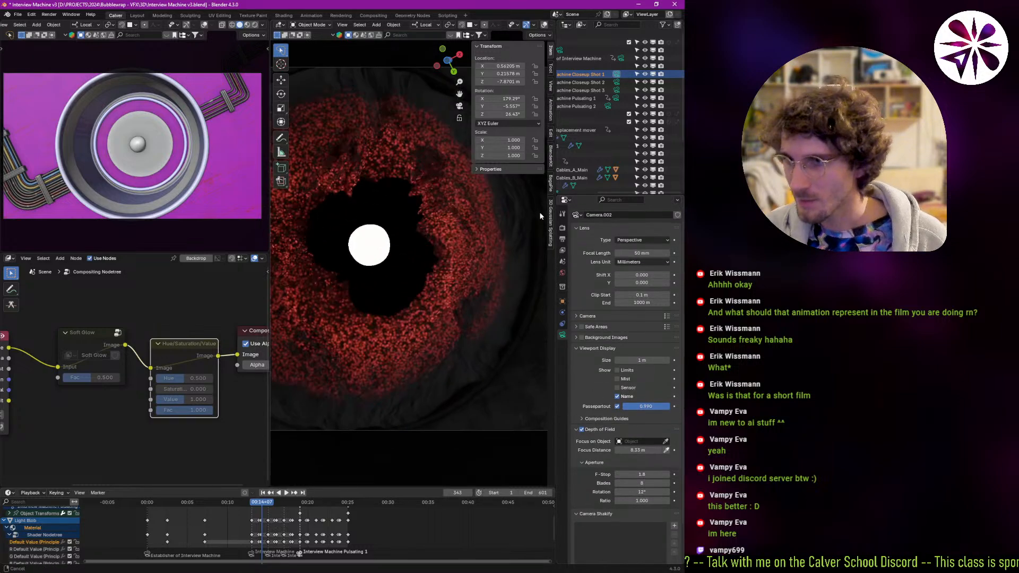
scroll(439, 341, "up", 4)
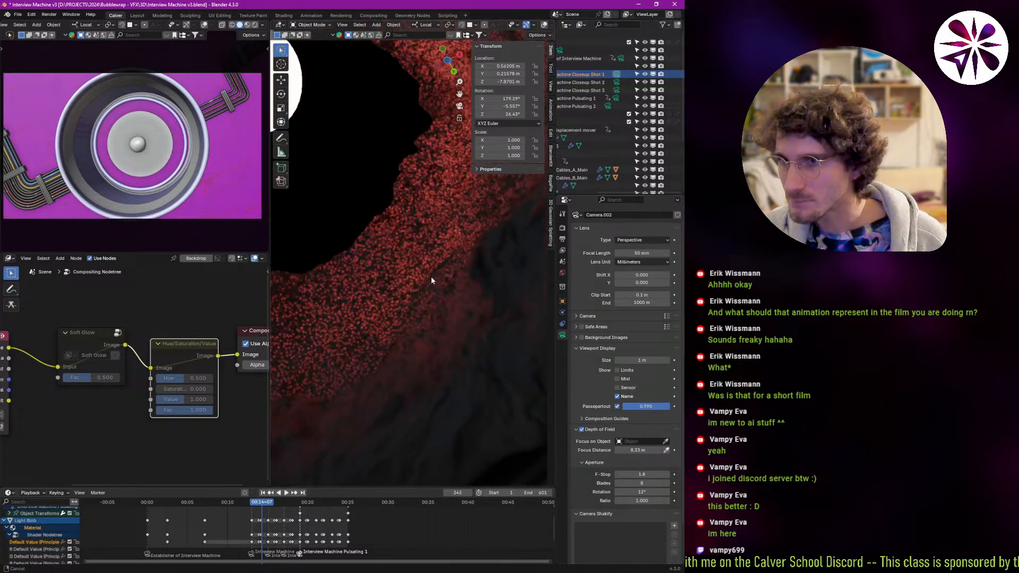
left_click(666, 451)
left_click(348, 214)
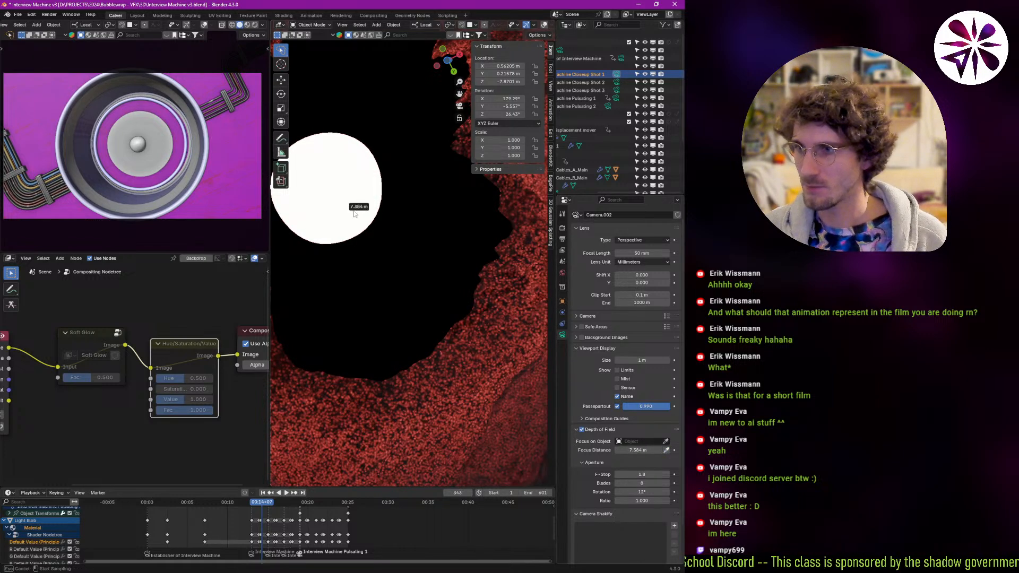
left_click(666, 451)
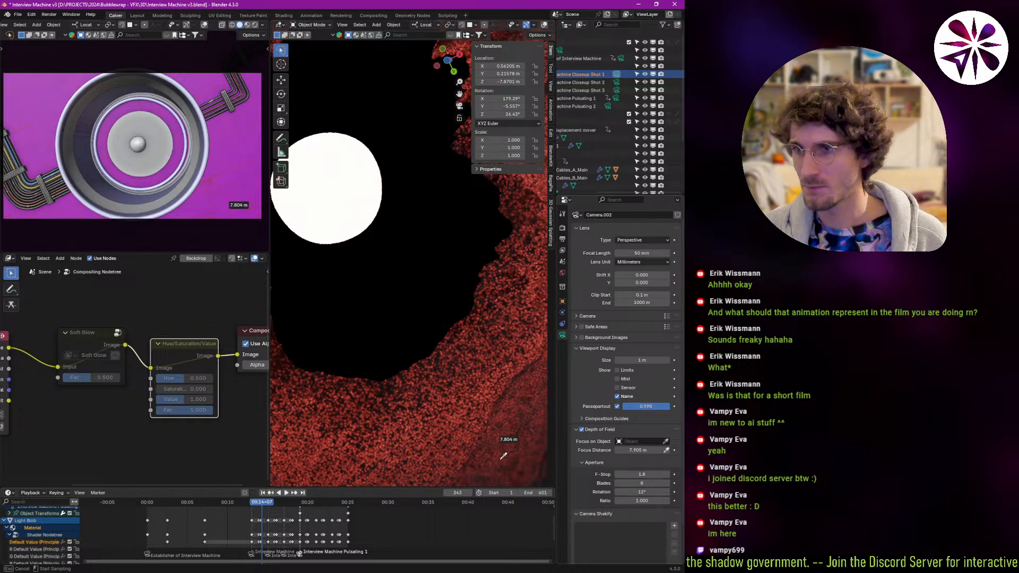
left_click(372, 258)
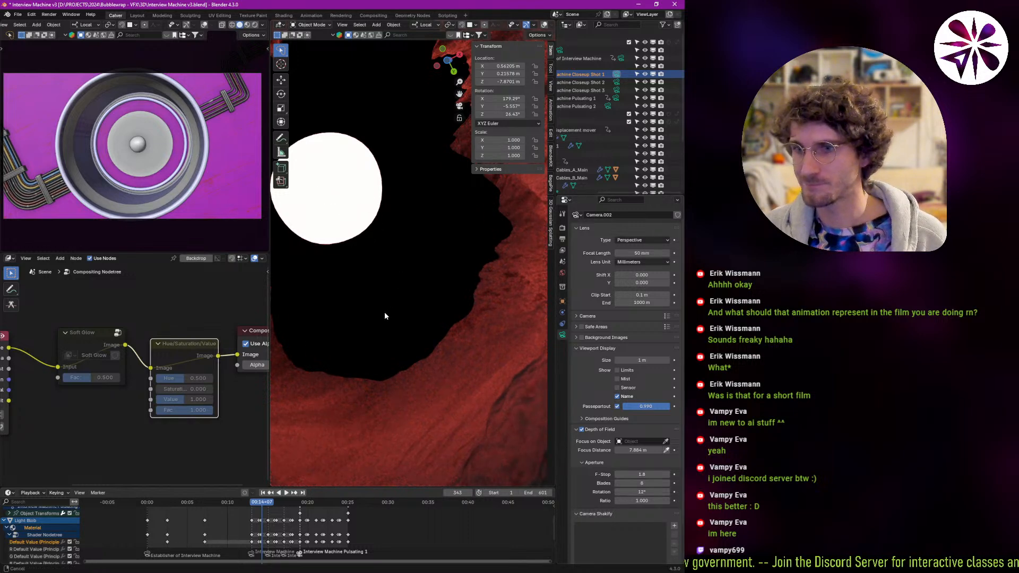
- Go to frame 386 and set the Closeup Shot 2 camera's focus distance to about 3.61 m by sampling beside the glowing centre
key("space")
left_click(281, 540)
mouse_move(281, 540)
left_mouse_down()
mouse_move(260, 540)
mouse_move(286, 541)
mouse_move(272, 541)
left_mouse_up()
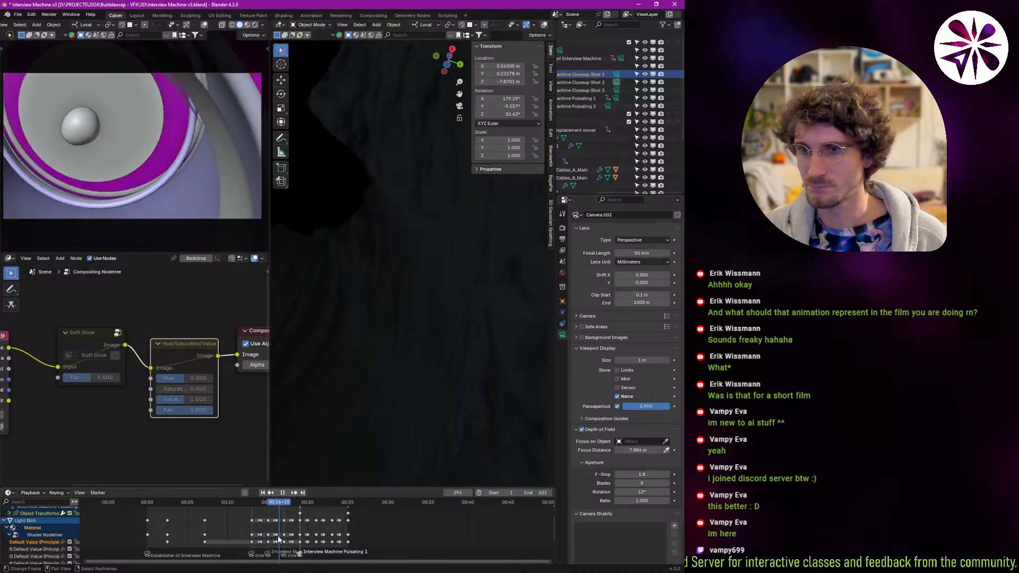
key("space")
scroll(403, 276, "up", 4)
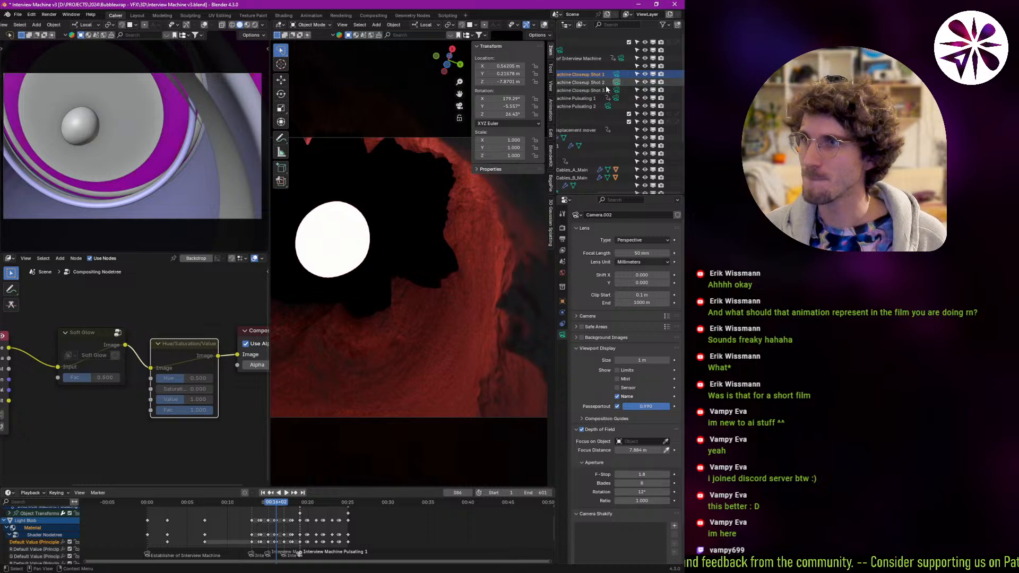
left_click(581, 82)
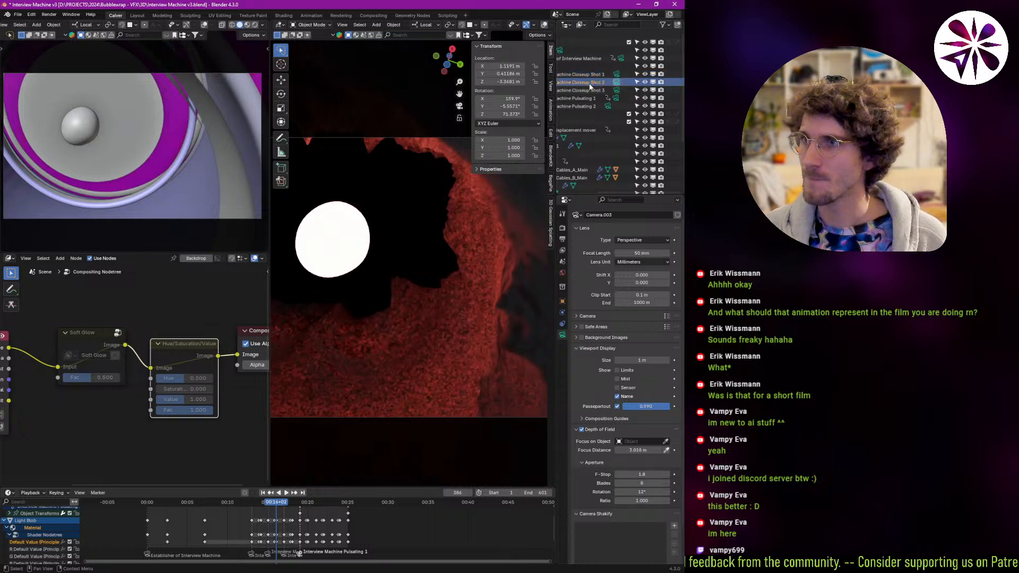
left_click(666, 450)
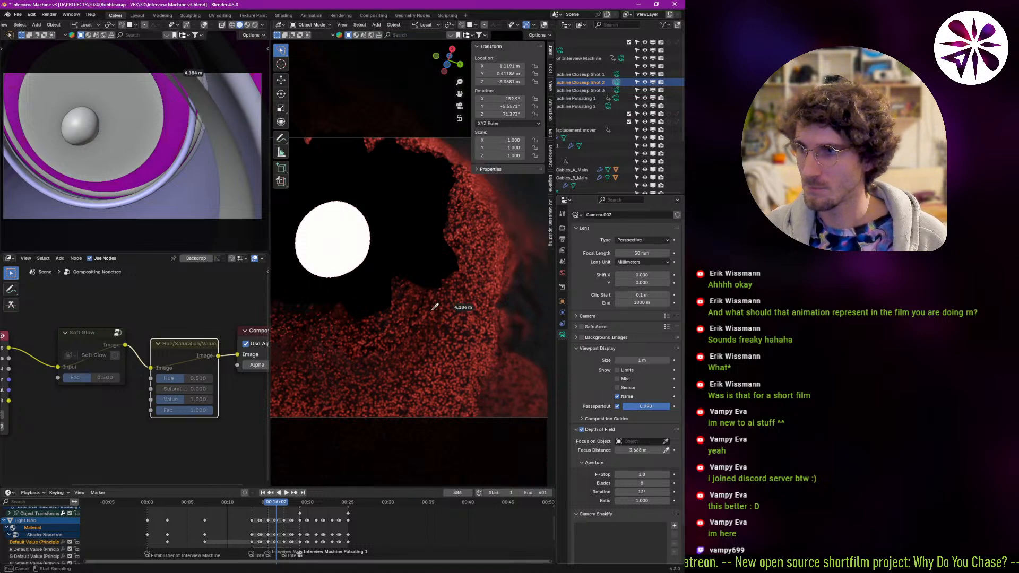
left_click(371, 253)
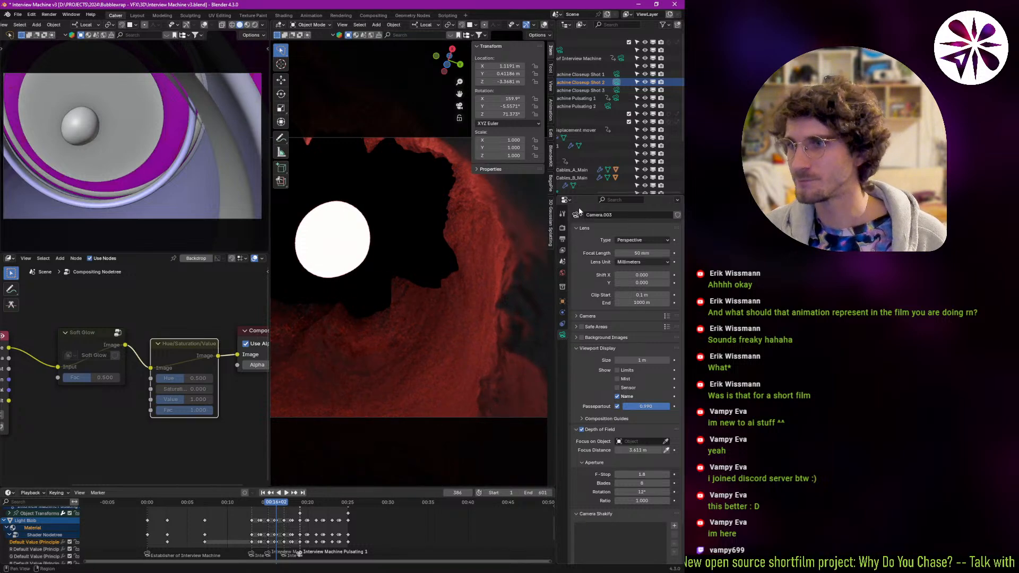
- Select the Closeup Shot 3 camera, go to frame 440 and sample its focus distance from the viewport near the glowing centre
left_click(591, 90)
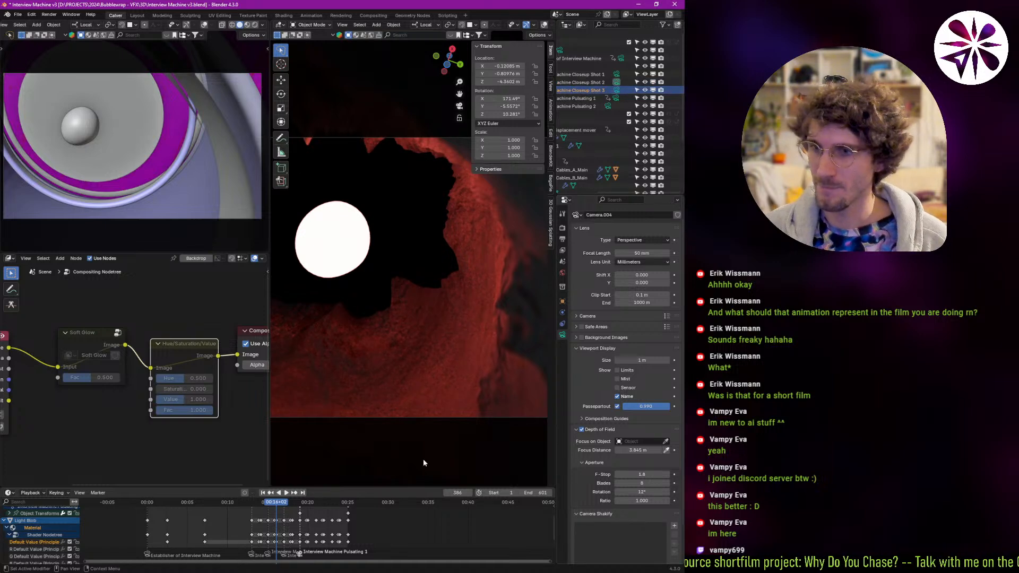
key("space")
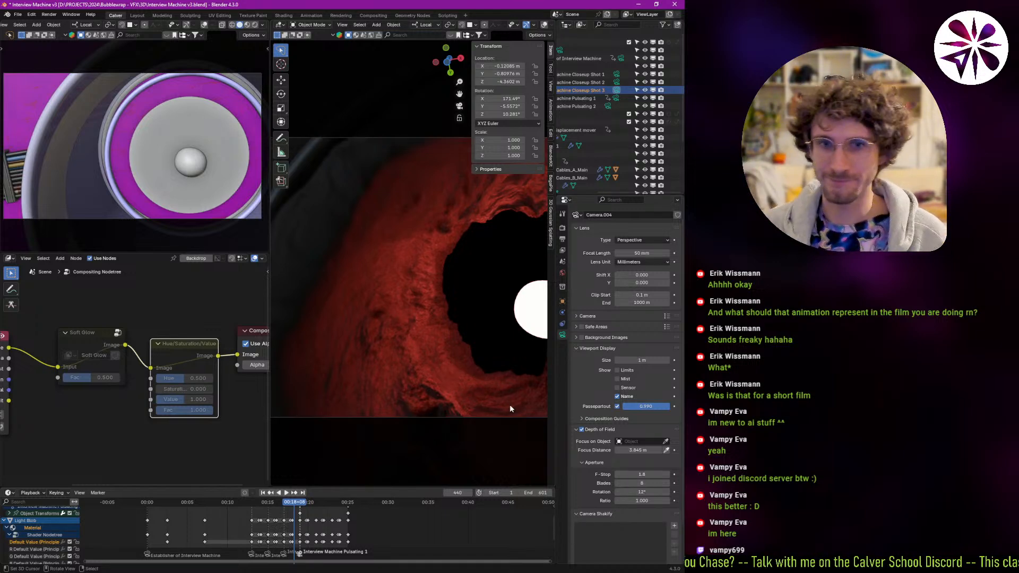
left_click(671, 452)
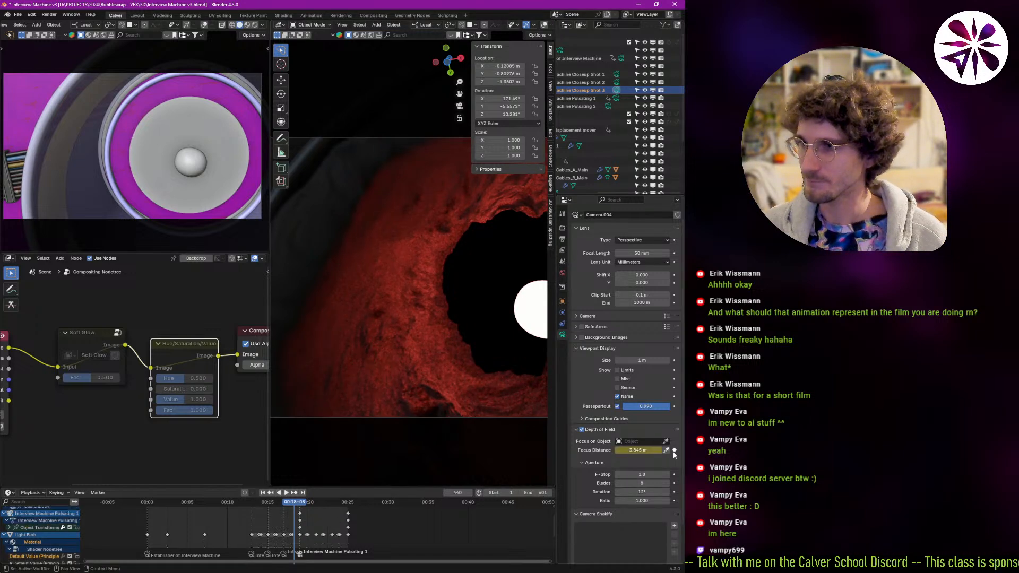
key("ctrl+z")
left_click(666, 450)
left_click(538, 313)
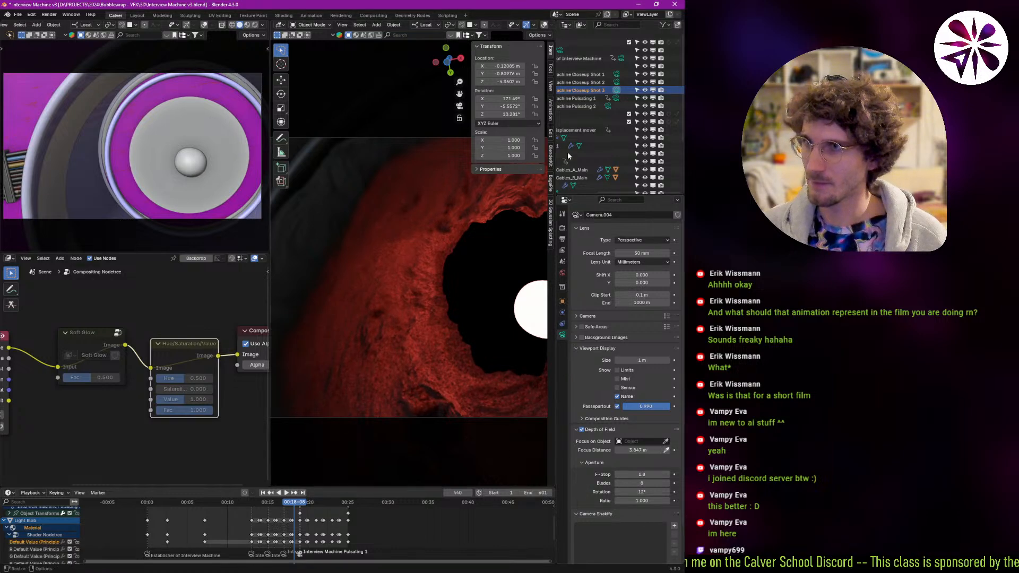
- Select the Interview Machine Pulsating 1 camera and review its shot, stopping at frame 558 to inspect the whole camera frame
left_click(589, 99)
key("space")
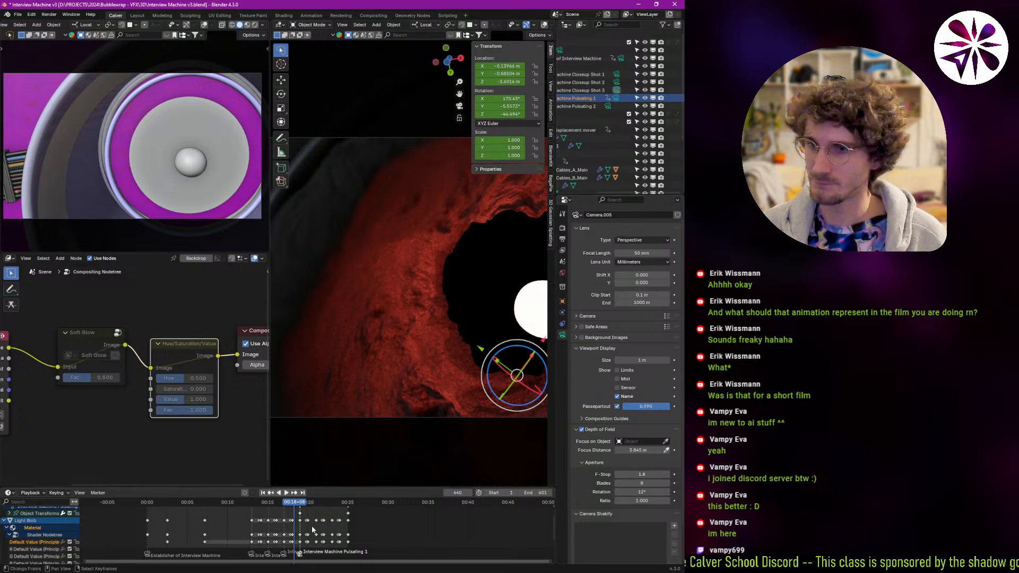
key("space")
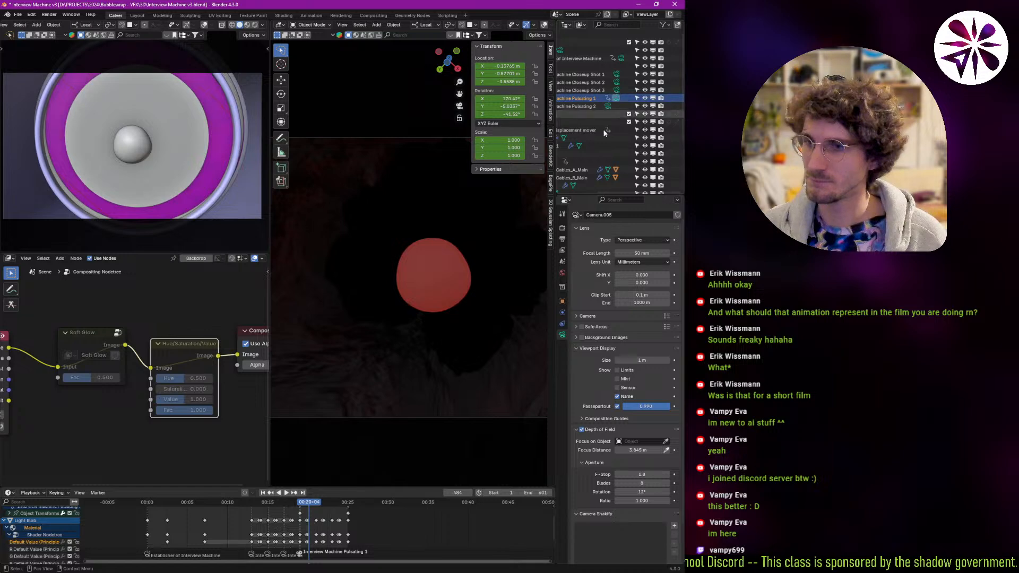
key("space")
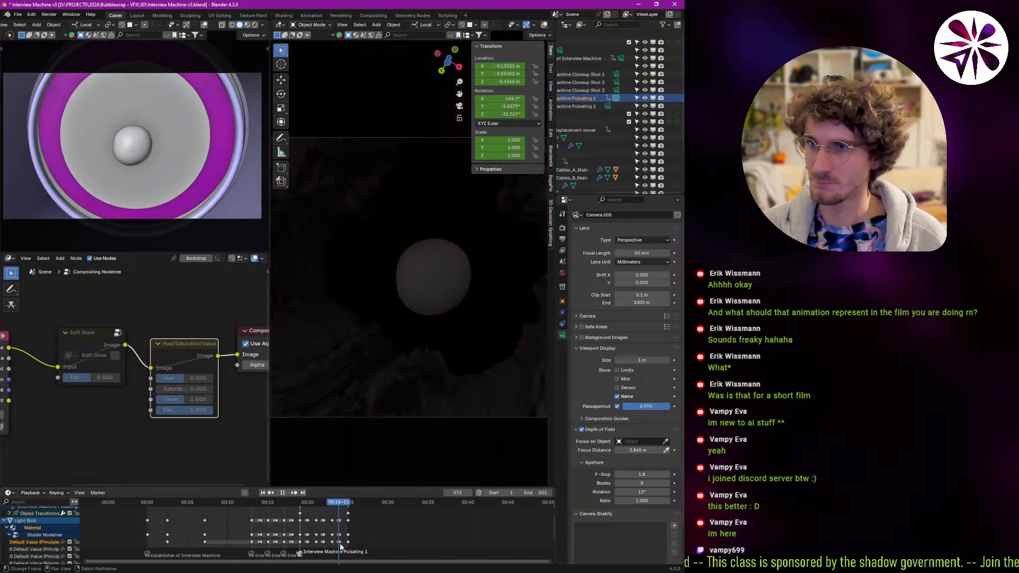
left_click(346, 544)
key("space")
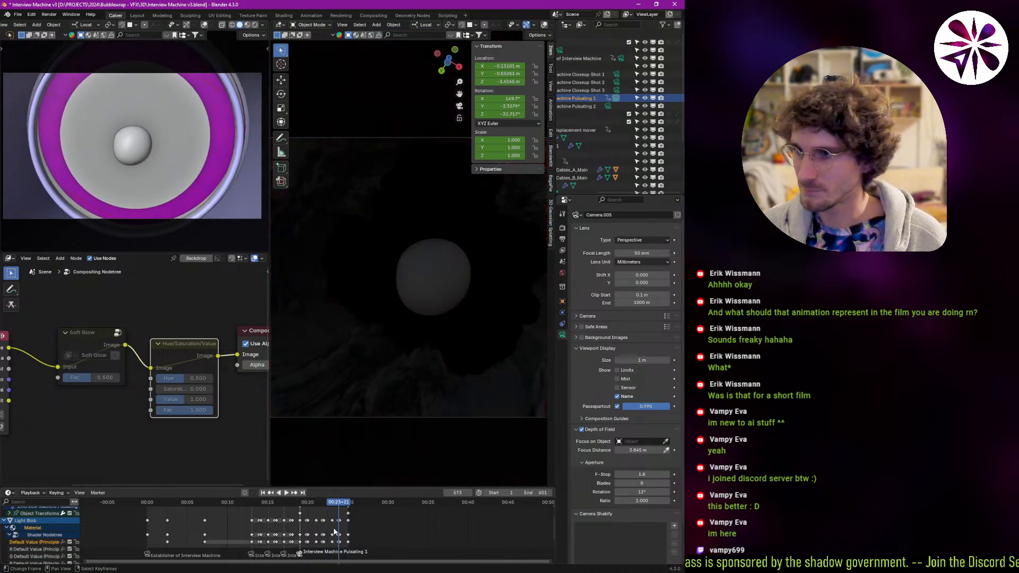
left_click(325, 530)
left_click(333, 530)
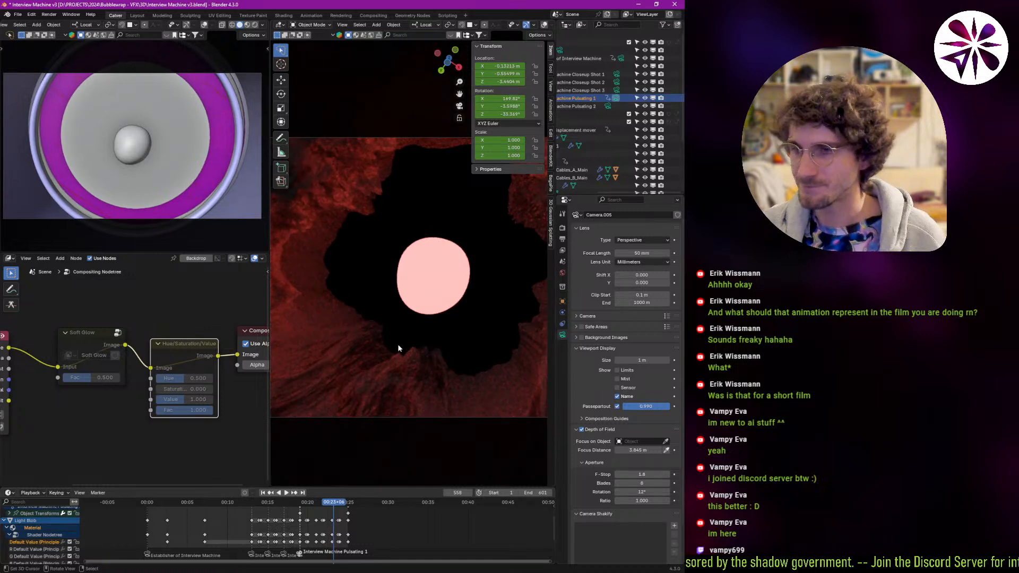
middle_click_drag(431, 287, 403, 322, "ctrl")
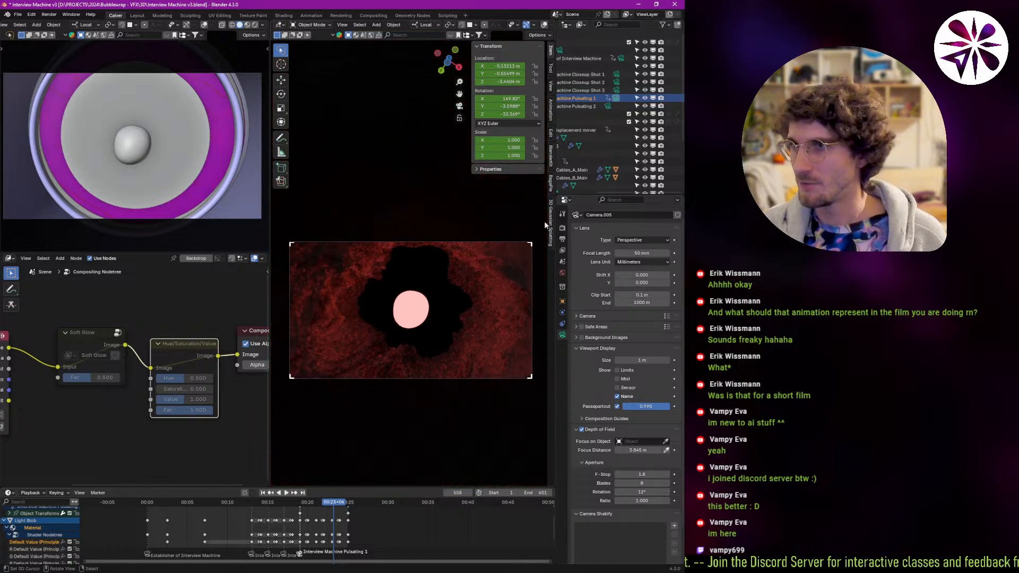
- Set the Cycles render max samples to 512 and save the file
left_click(562, 228)
left_click(648, 343)
left_click(651, 343)
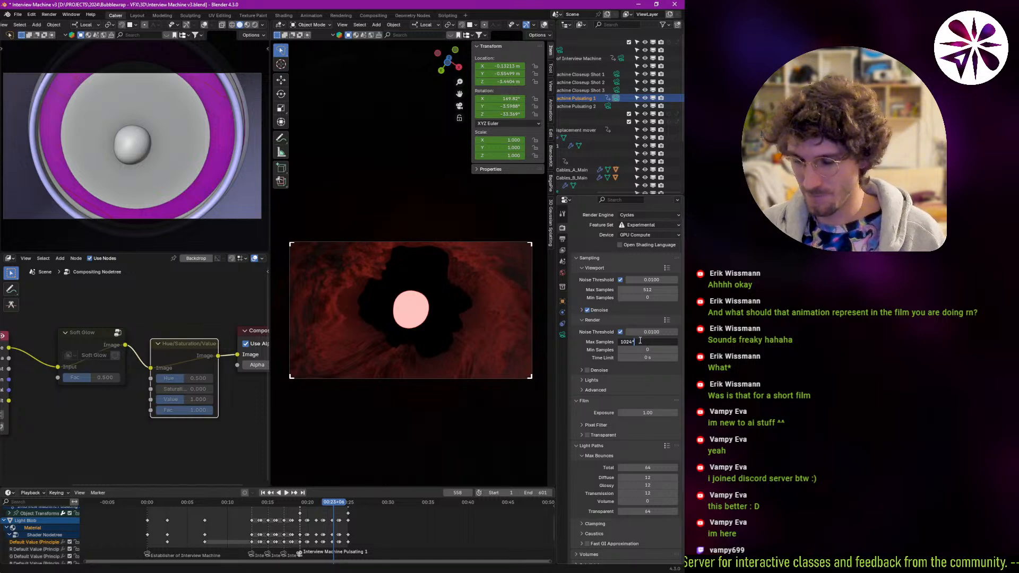
key("Return")
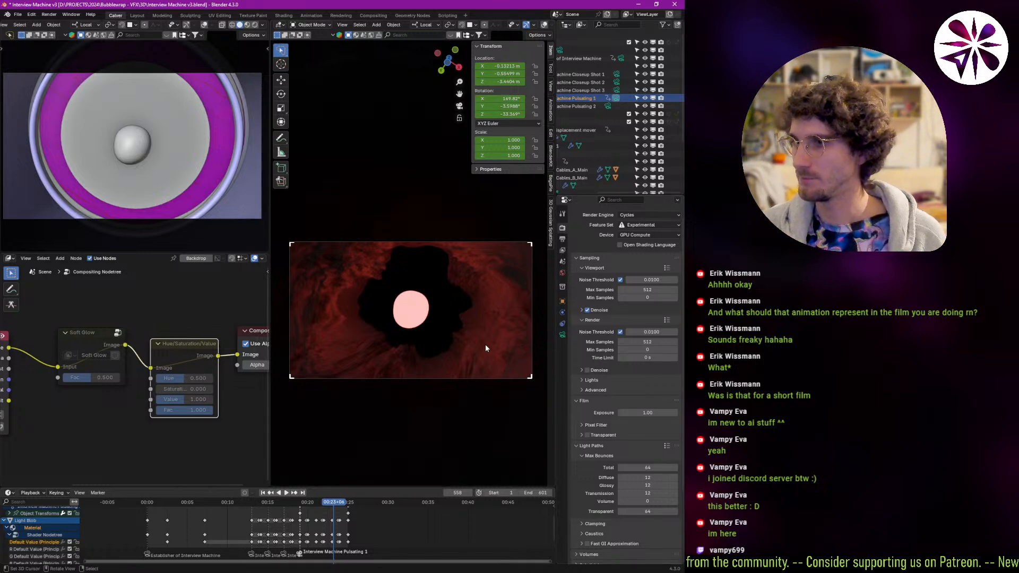
key("ctrl+s")
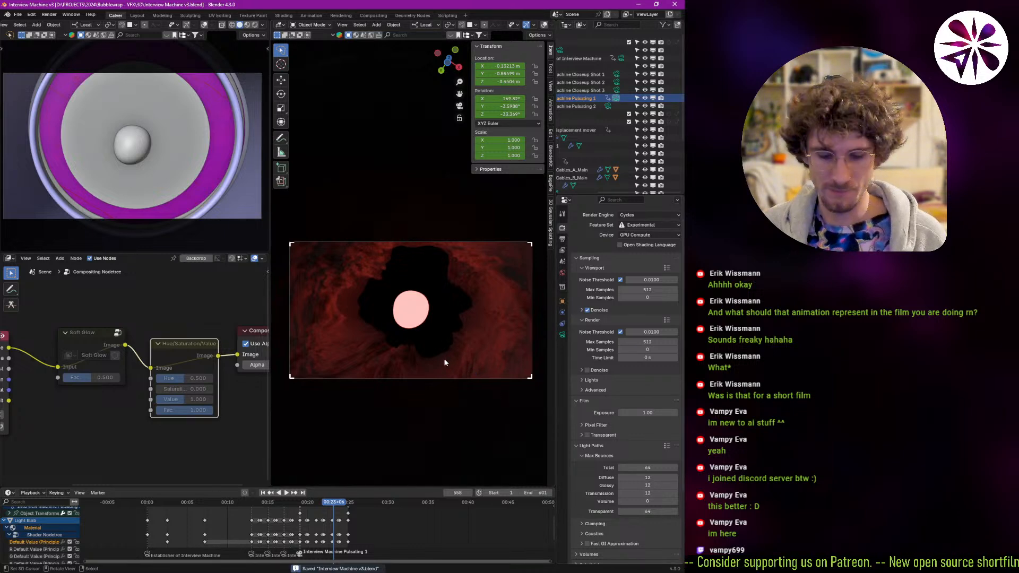
- Render frame 558 as a test still and examine the noise and detail around the glowing centre
key("F12")
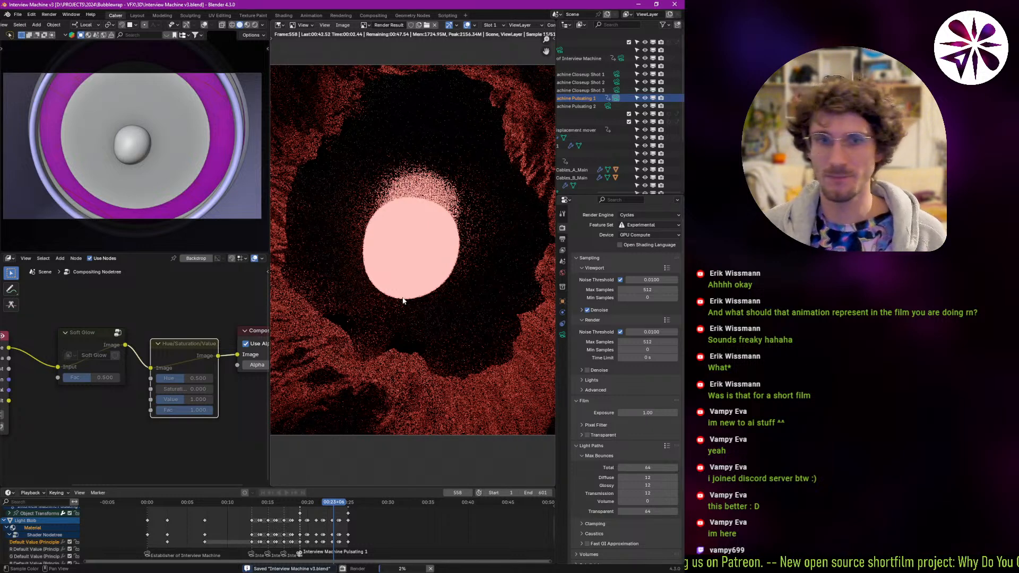
middle_click_drag(459, 294, 405, 327)
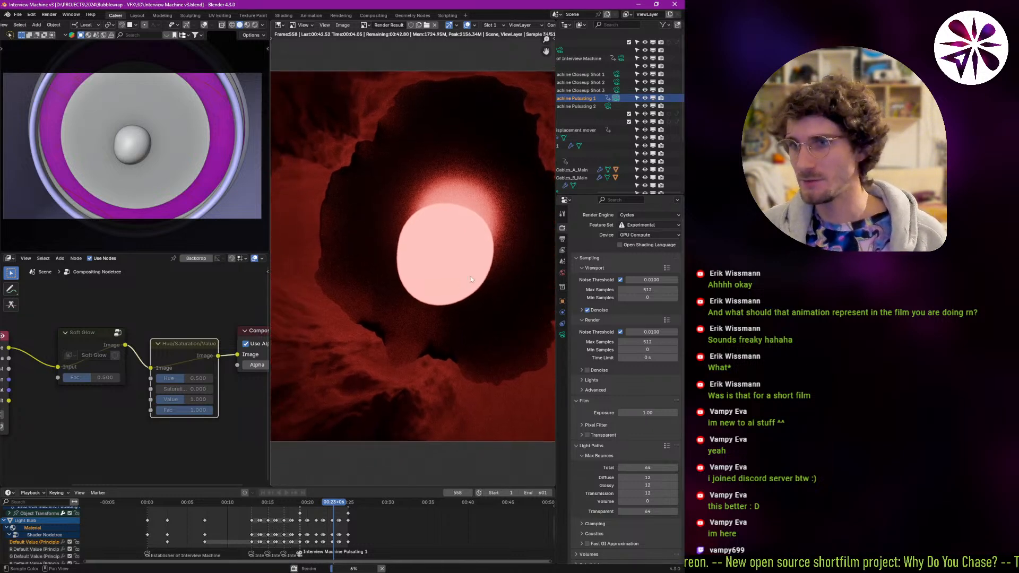
scroll(405, 328, "up", 3)
scroll(454, 320, "up", 1)
scroll(454, 321, "down", 2)
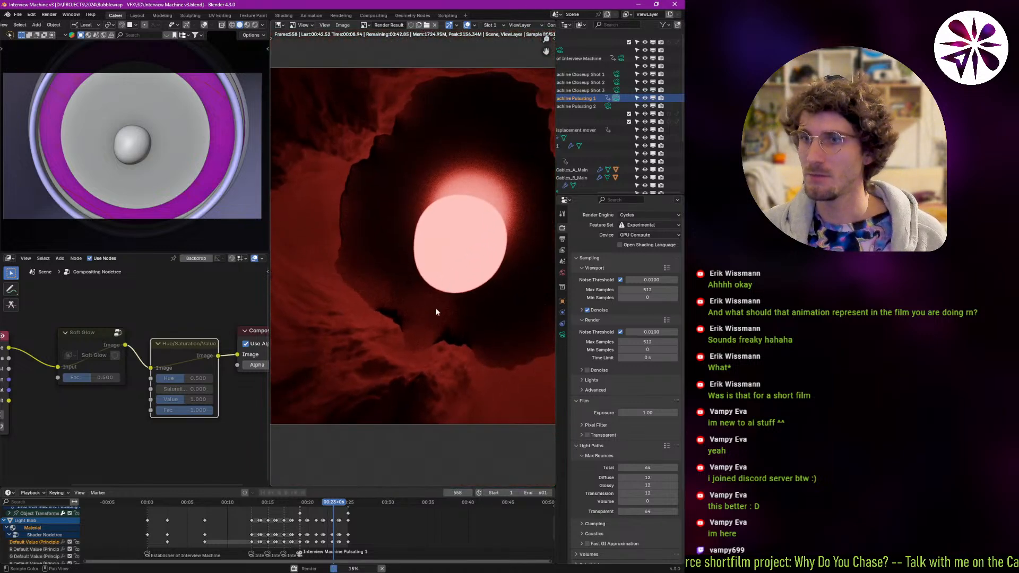
scroll(414, 301, "up", 2)
middle_click_drag(401, 304, 357, 321, "ctrl")
- Inspect the whole rendered frame 558 in a maximized image view and return to the camera view
key("Home")
key("ctrl+space")
middle_click_drag(425, 298, 459, 319, "ctrl")
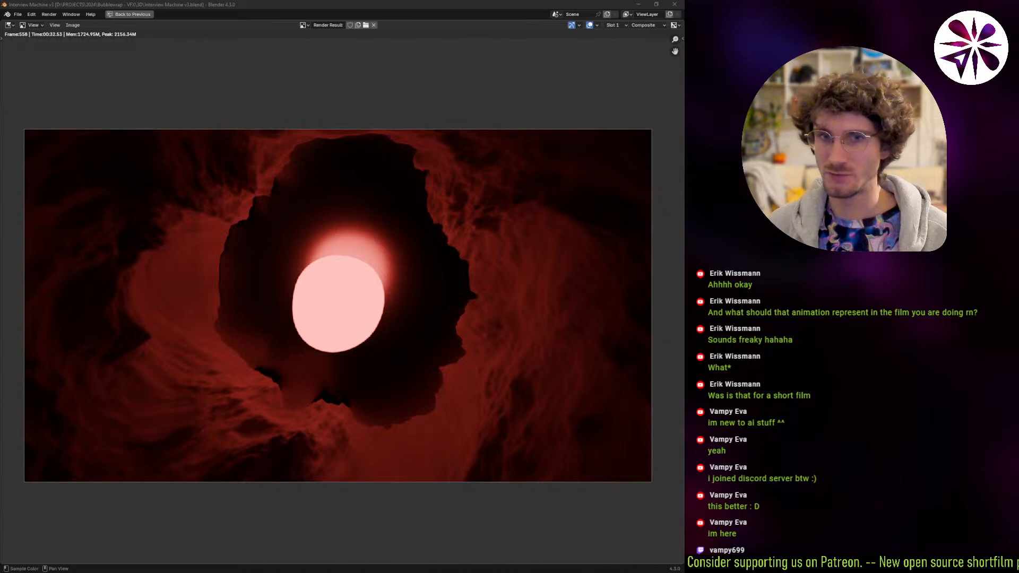
middle_click_drag(124, 314, 259, 317, "ctrl")
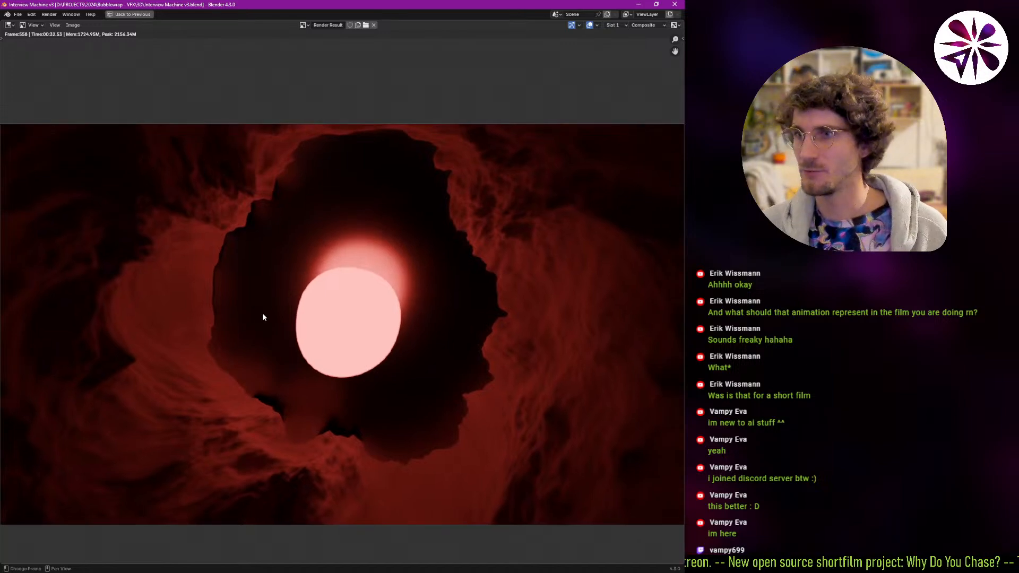
key("Escape")
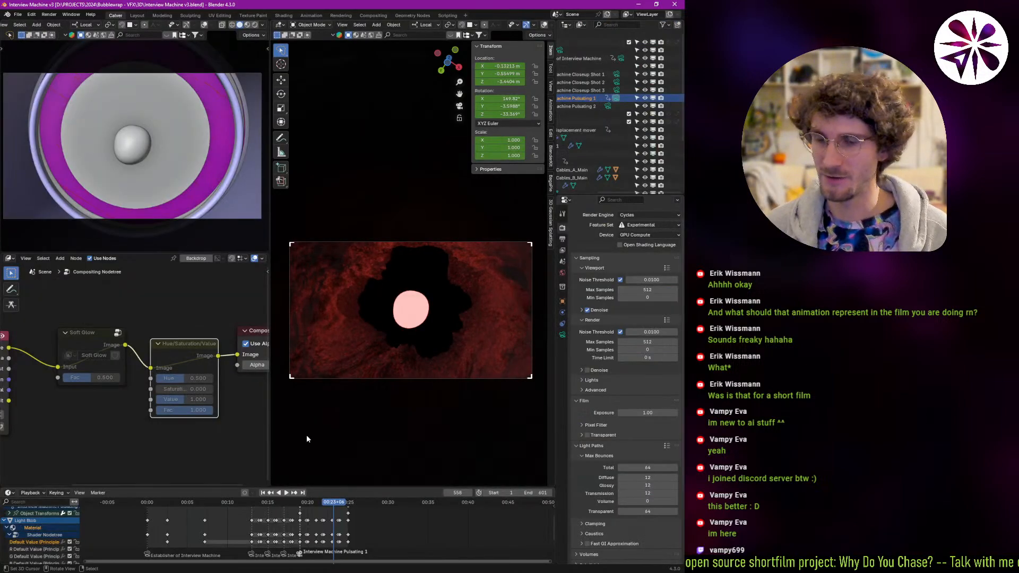
middle_click_drag(407, 237, 431, 218)
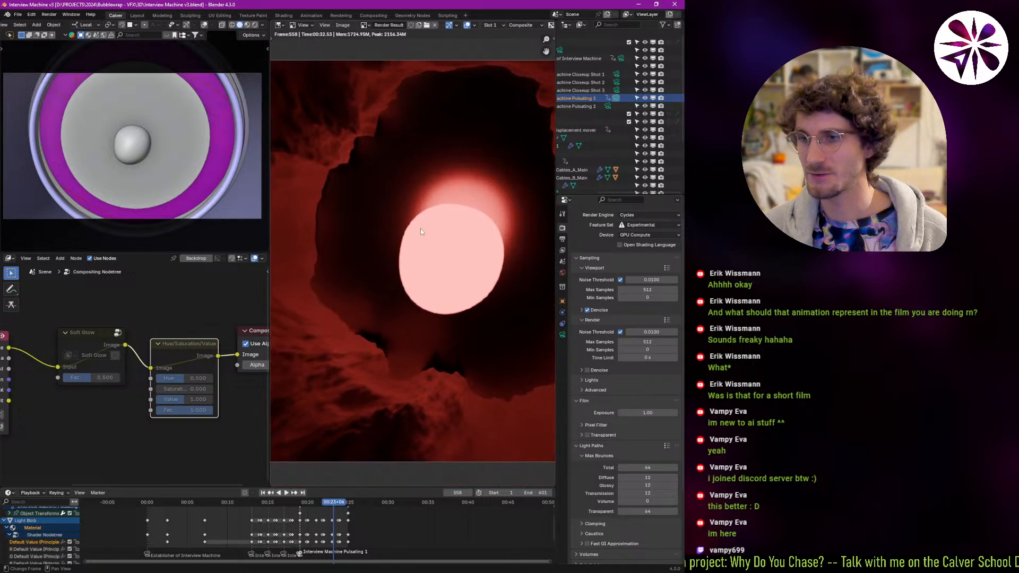
key("Escape")
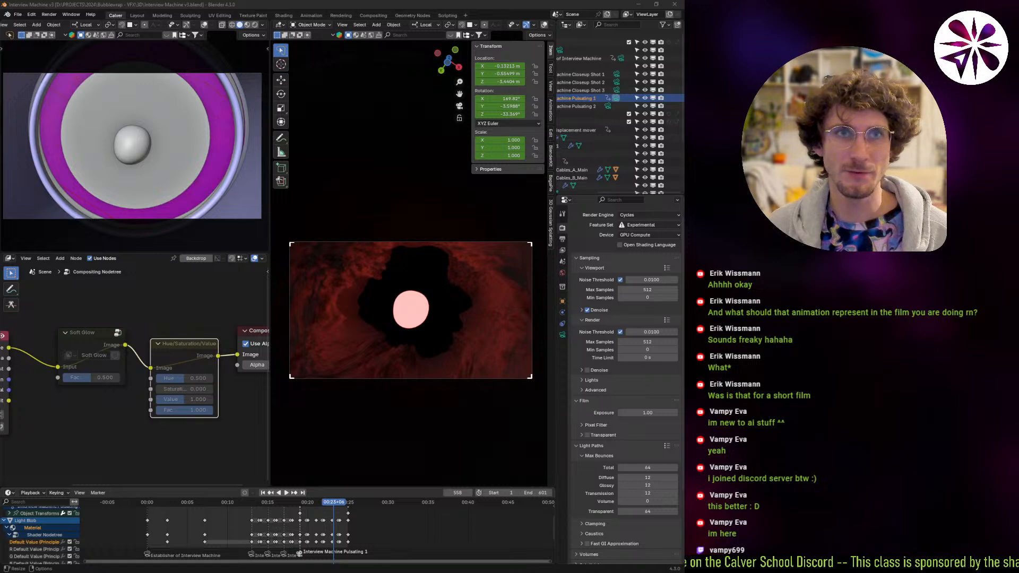
- Calculate the total render time in hours in Calculator from 30 × 558 seconds, dividing by 60 twice, and close it
key("alt+Tab")
key("slash")
type("60")
key("Return")
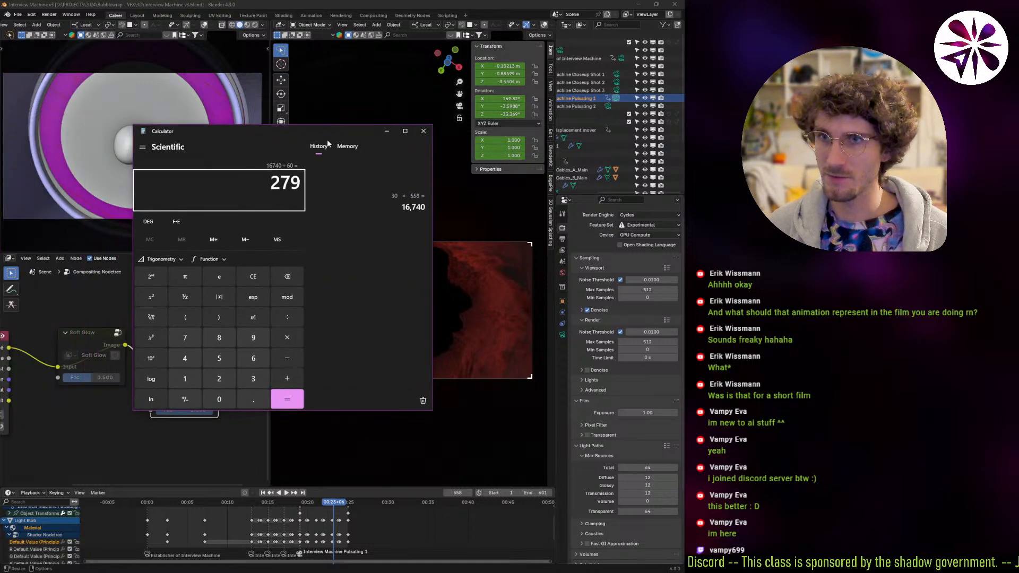
key("slash")
type("60")
key("Return")
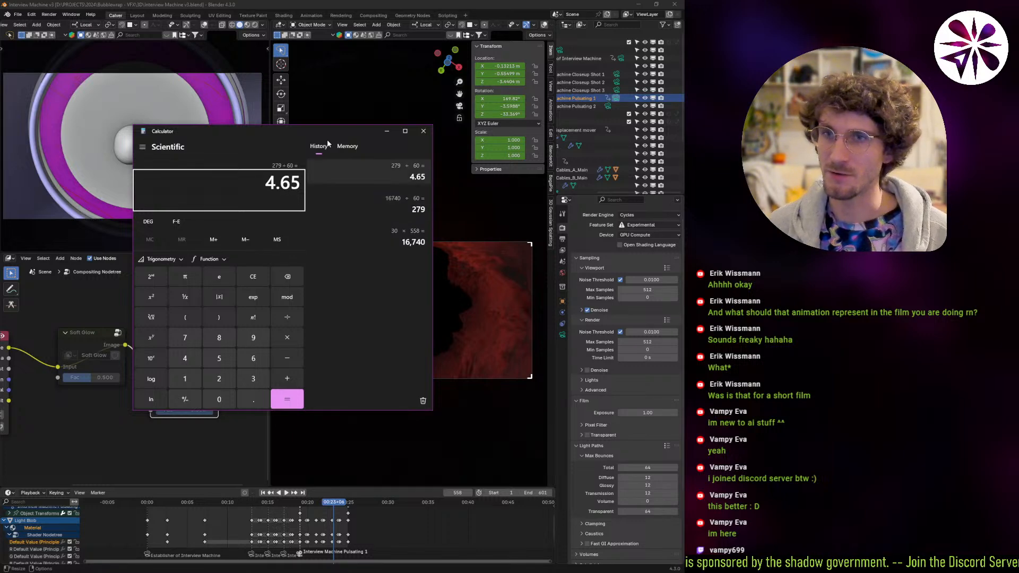
left_click(423, 132)
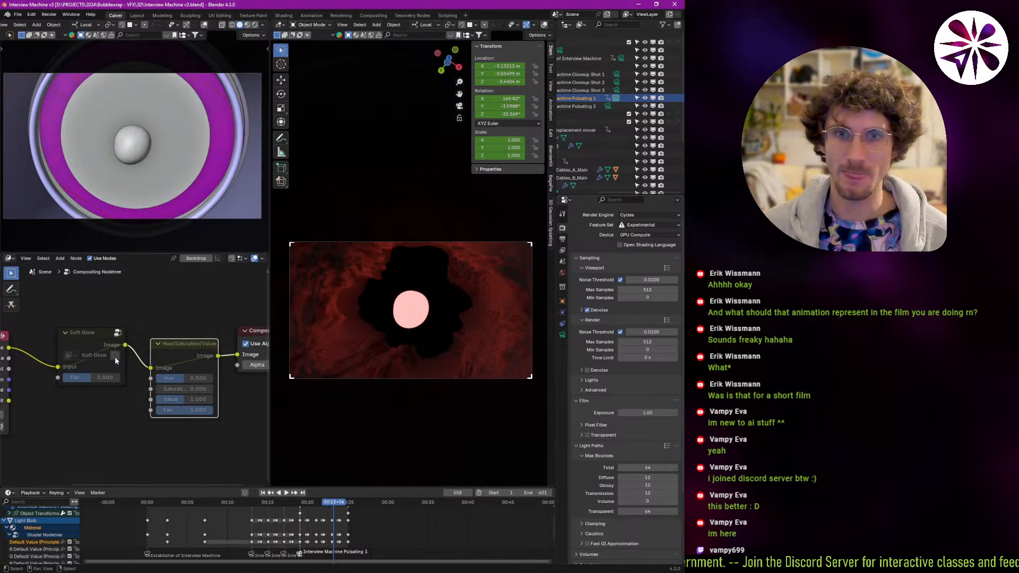
- Switch to the ClickUp VFX task list and collapse the Cancelled group
middle_click_drag(131, 419, 153, 424)
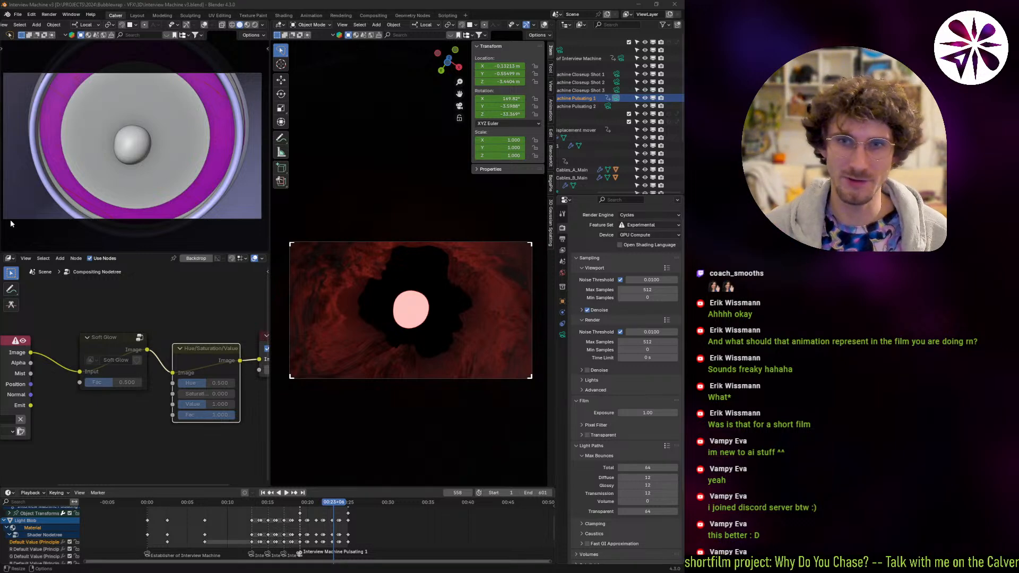
left_click(640, 4)
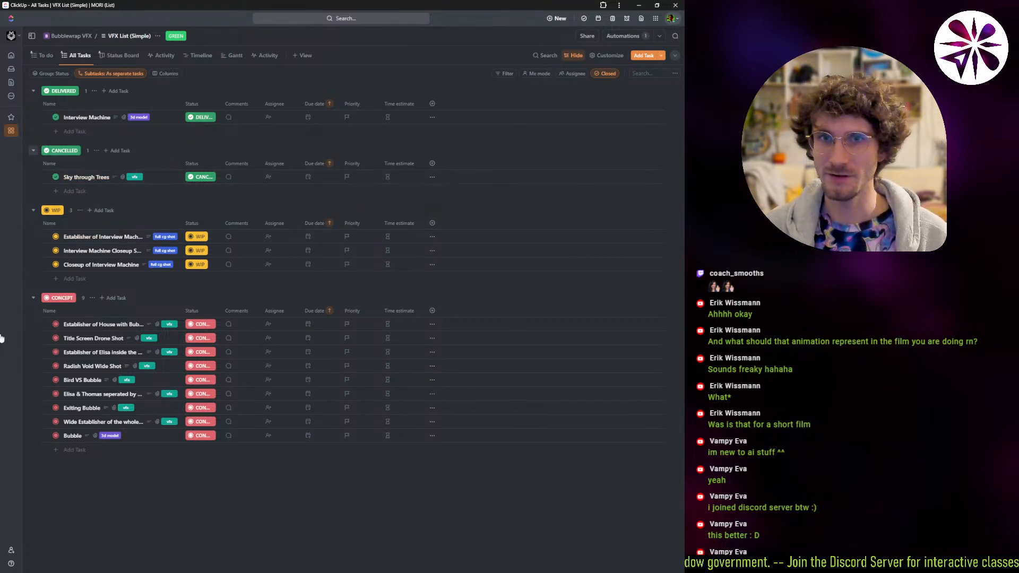
left_click(33, 150)
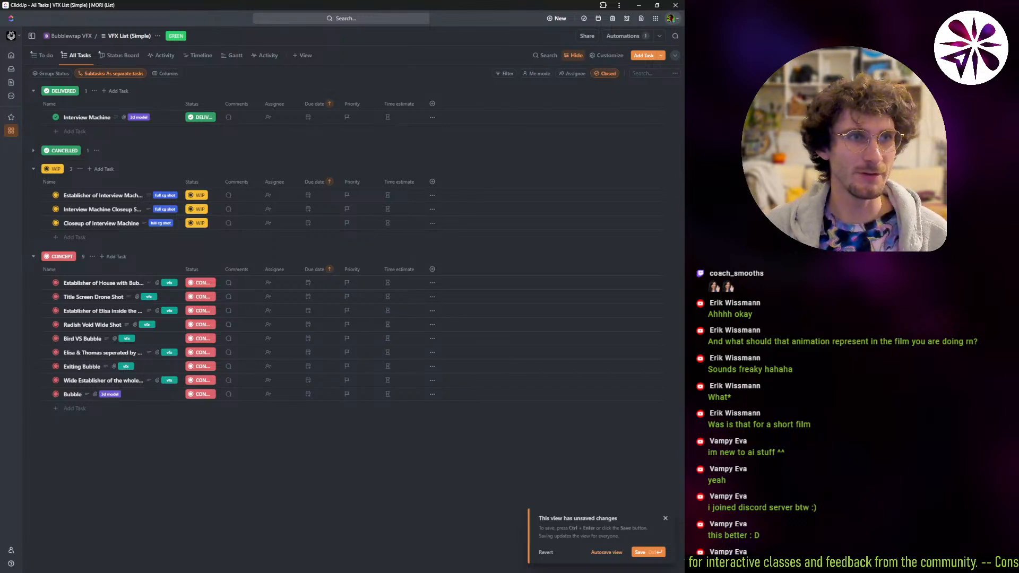
- Switch to DaVinci Resolve and review the drone shot and the opening title shot in VFX Timing Edit v1
key("alt+Tab")
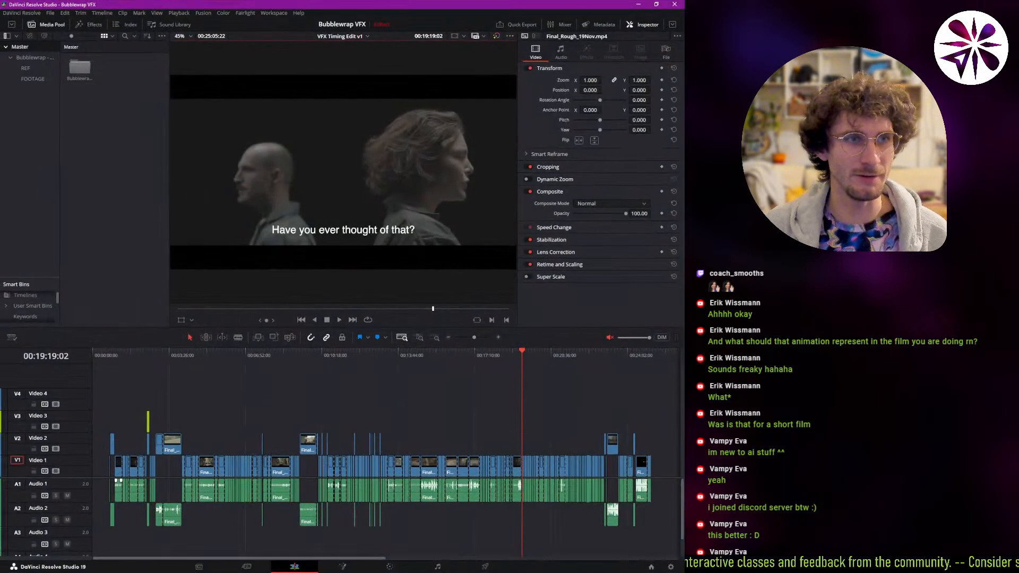
left_click(149, 355)
left_click_drag(149, 360, 148, 358)
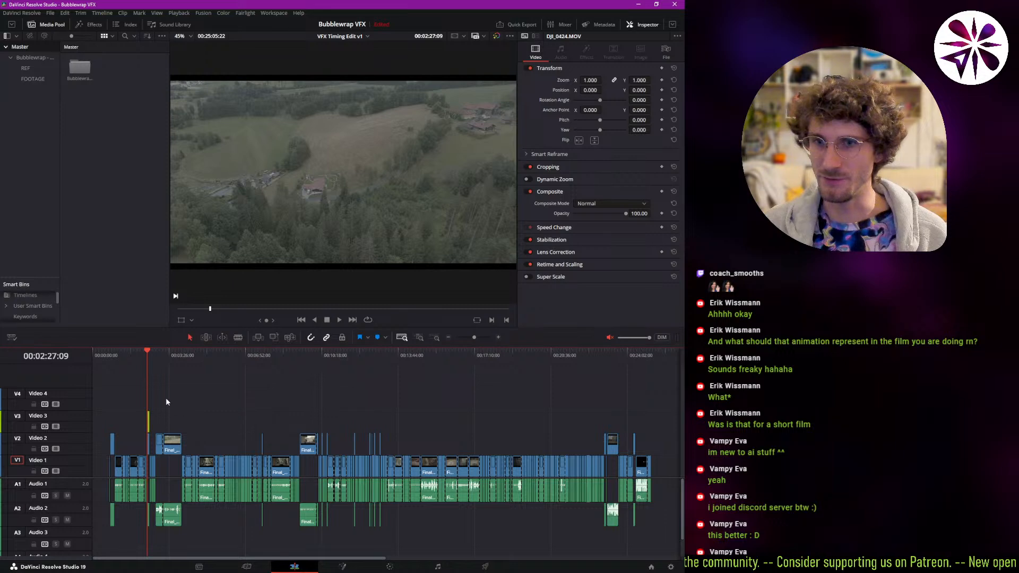
left_click_drag(143, 366, 110, 365)
key("space")
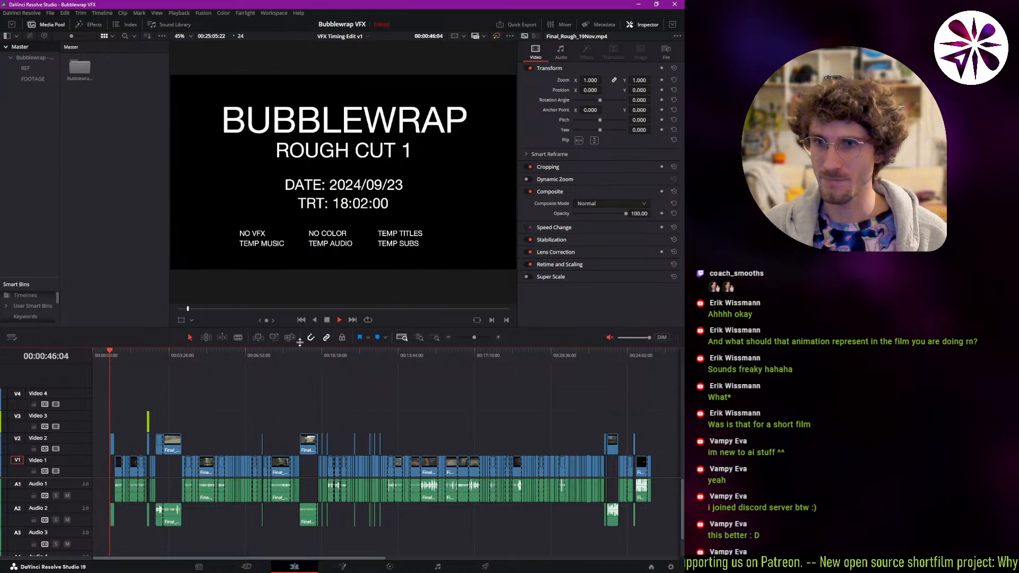
left_click(431, 337)
left_click(370, 360)
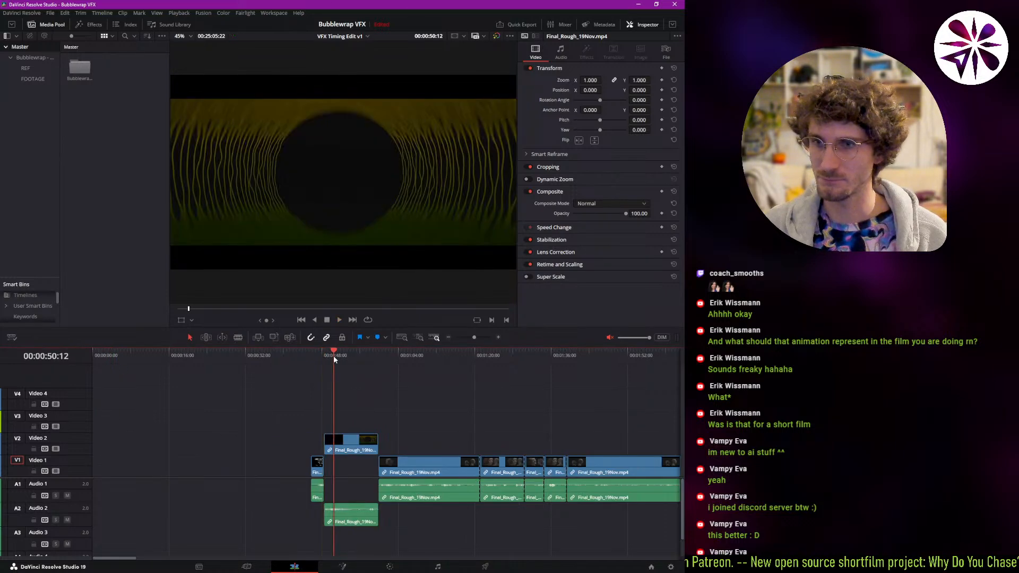
left_click(408, 338)
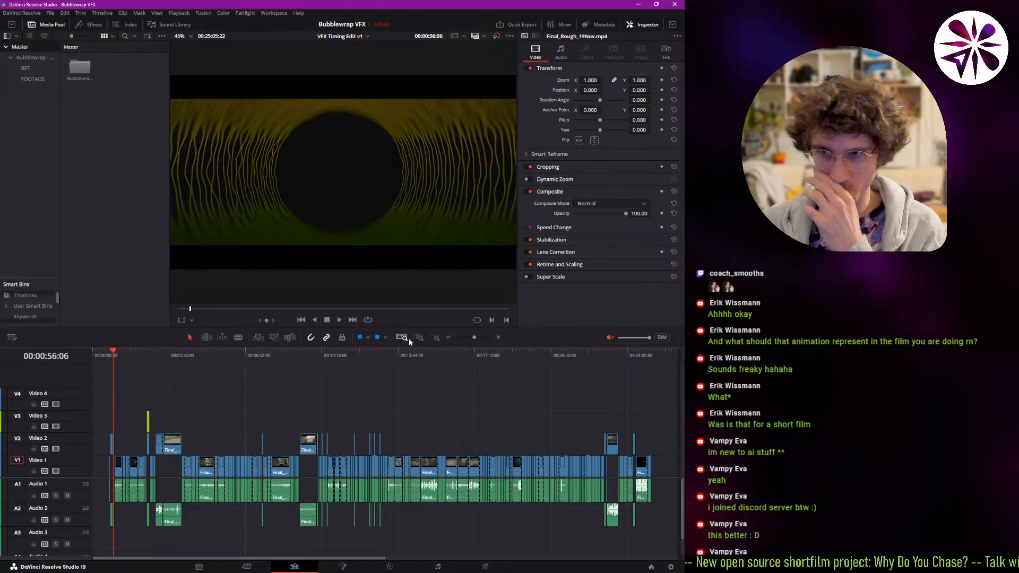
- Go to the DJI_0424.MOV drone clip on Video 3, play it and park the playhead at 00:02:31:18
left_click(144, 361)
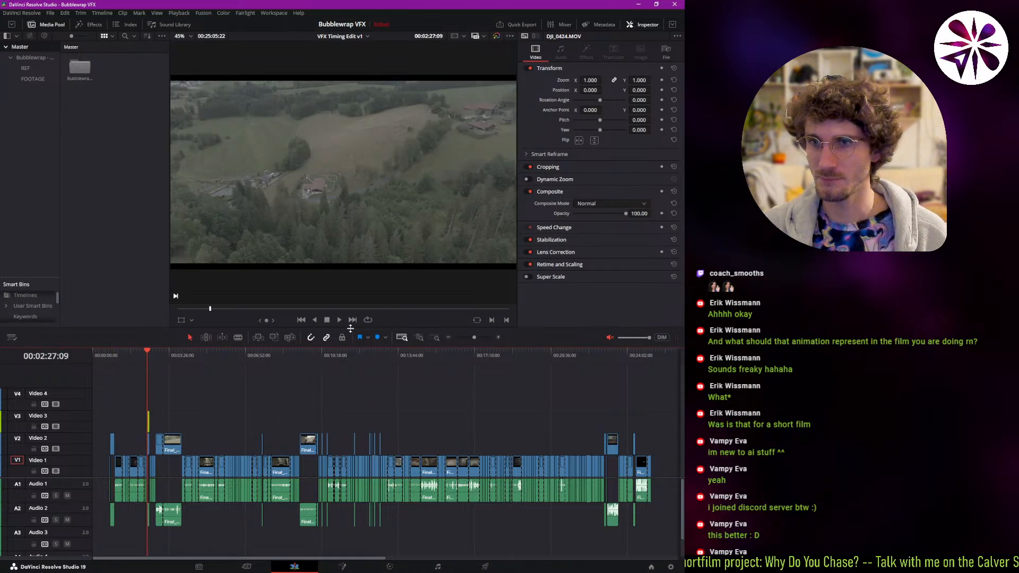
left_click(436, 339)
key("space")
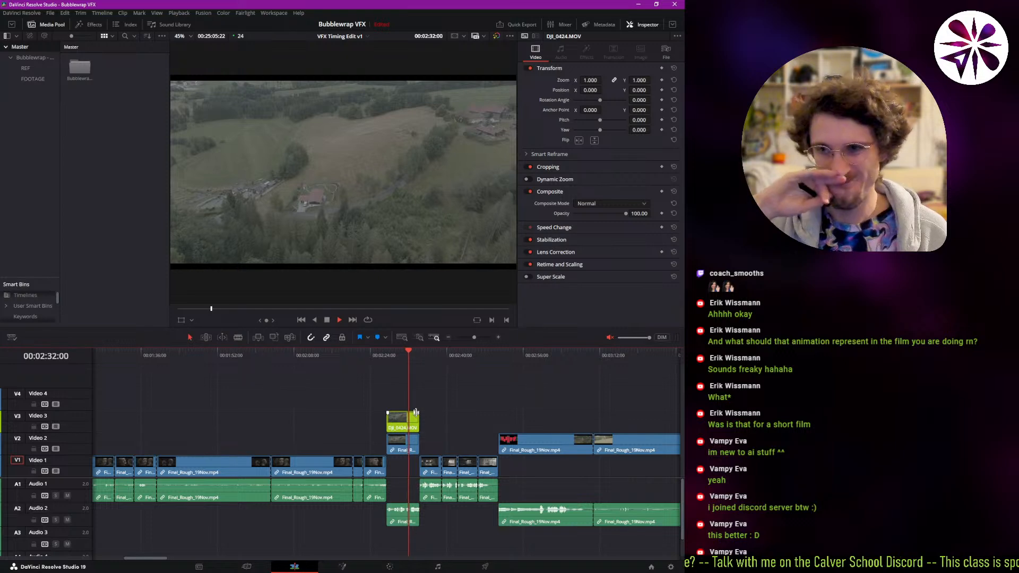
left_click(408, 363)
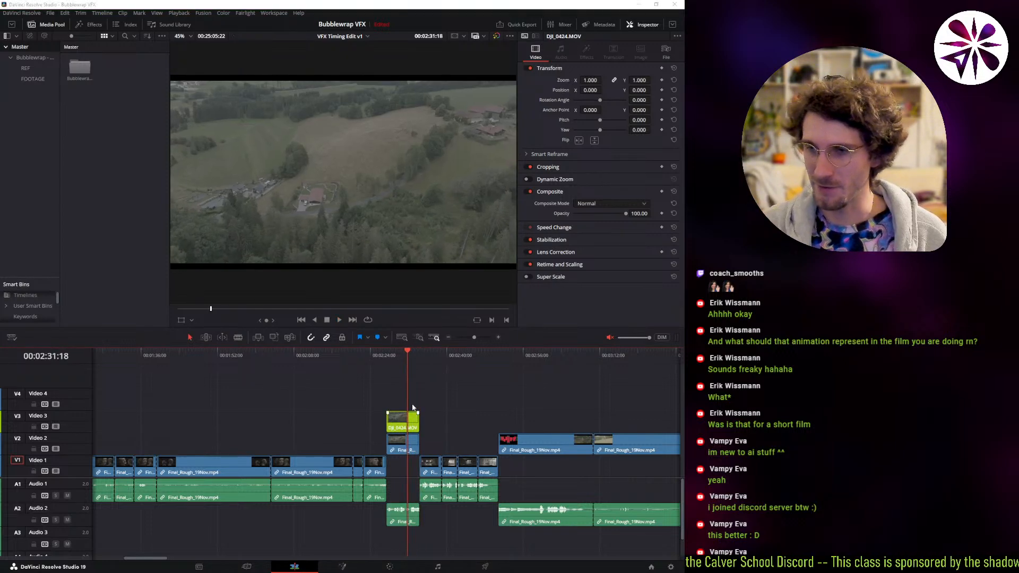
- Set up Render in Place for the DJI_0424.MOV clip with 20 frame handles, source resolution and the H.264 codec
right_click(405, 425)
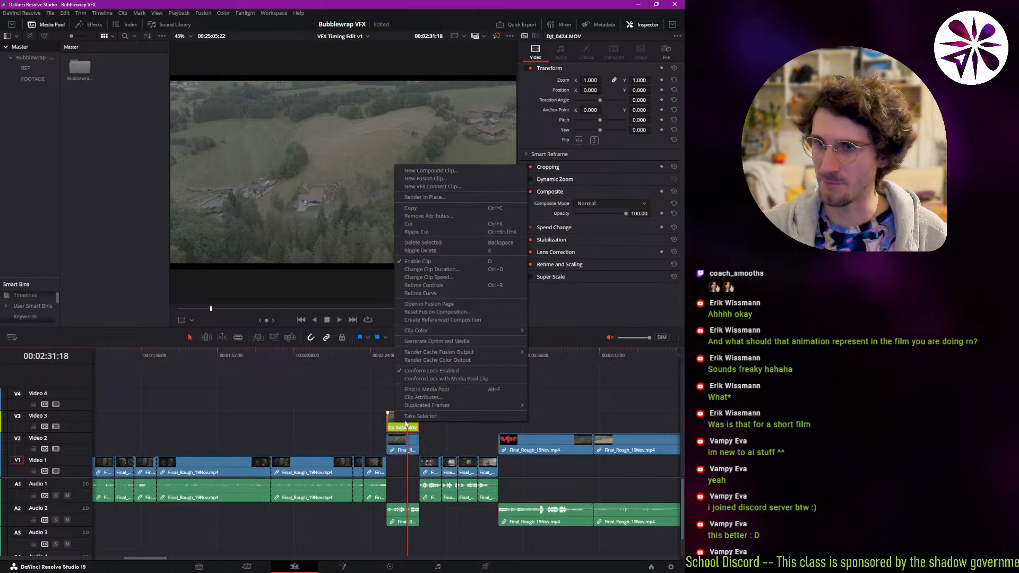
left_click(397, 425)
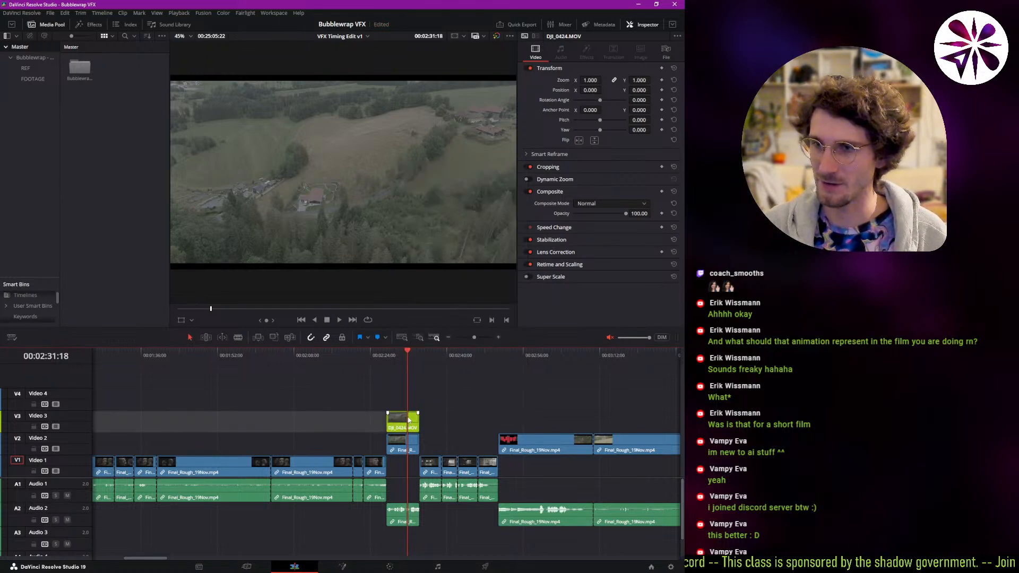
right_click(397, 423)
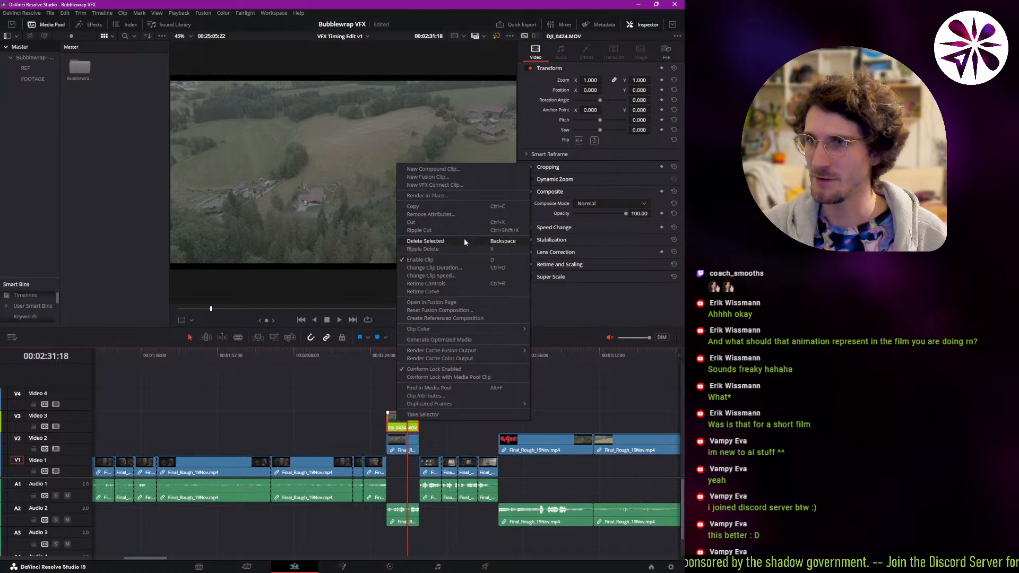
left_click(461, 196)
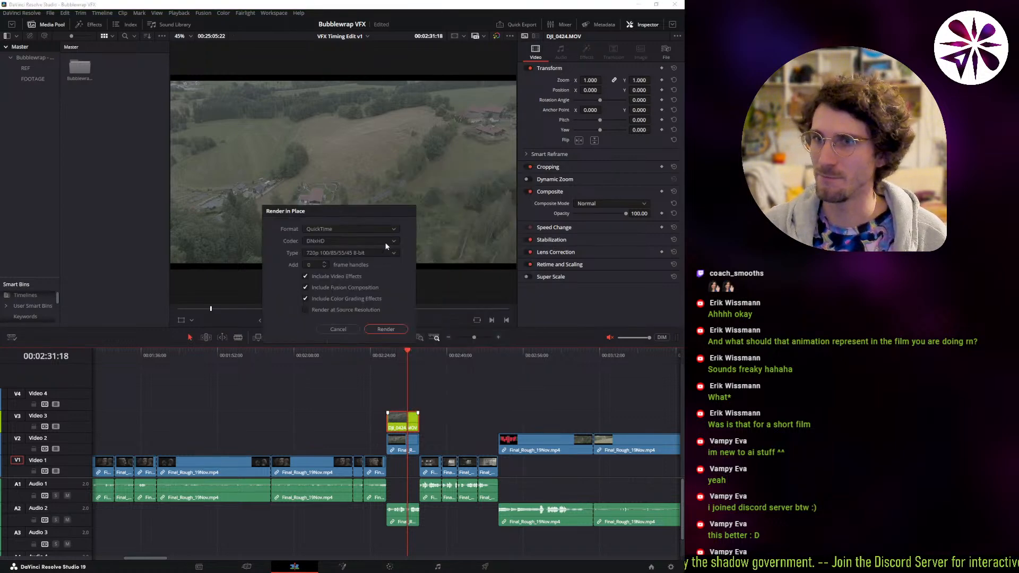
left_click(316, 264)
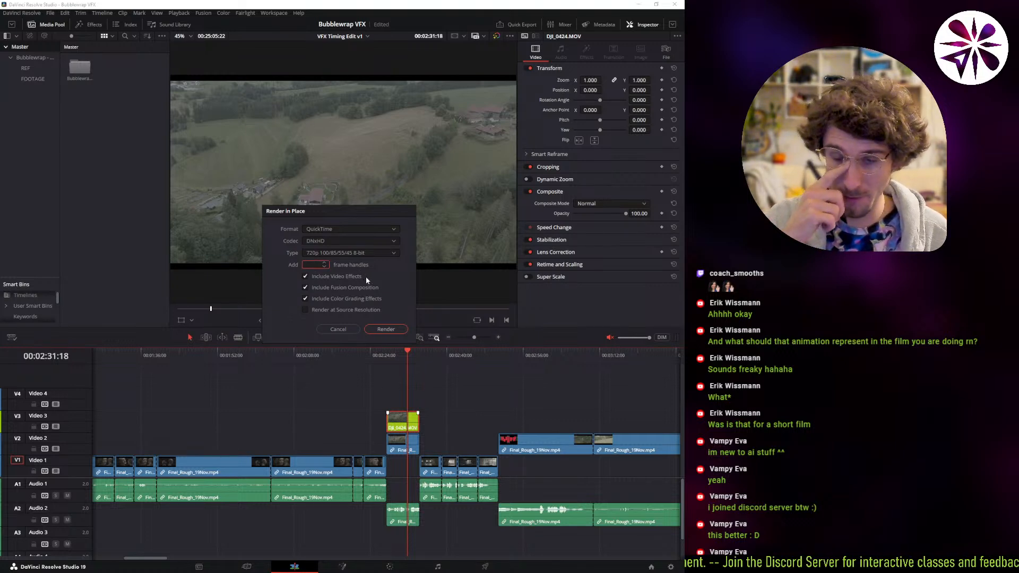
type("20")
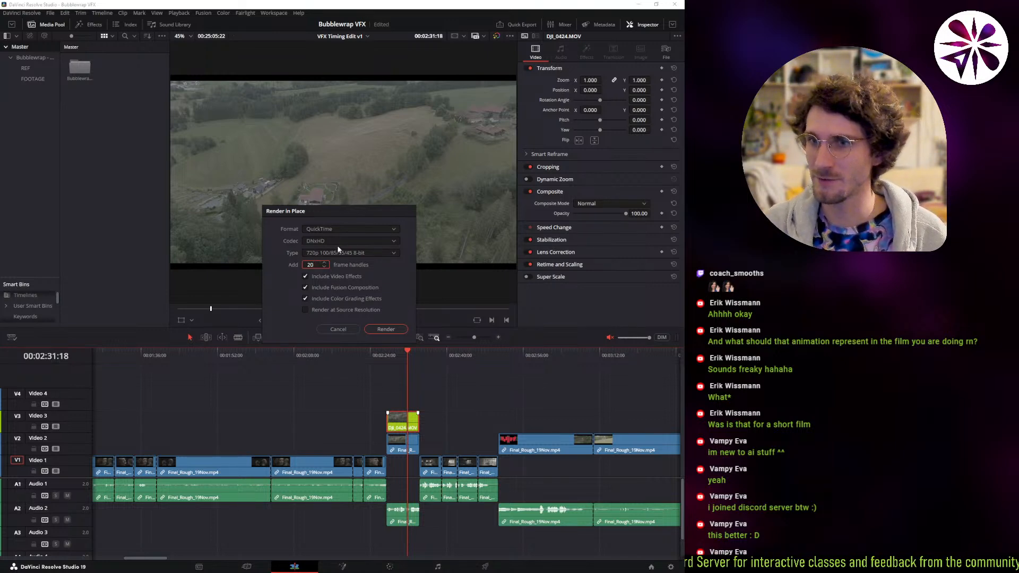
left_click(327, 312)
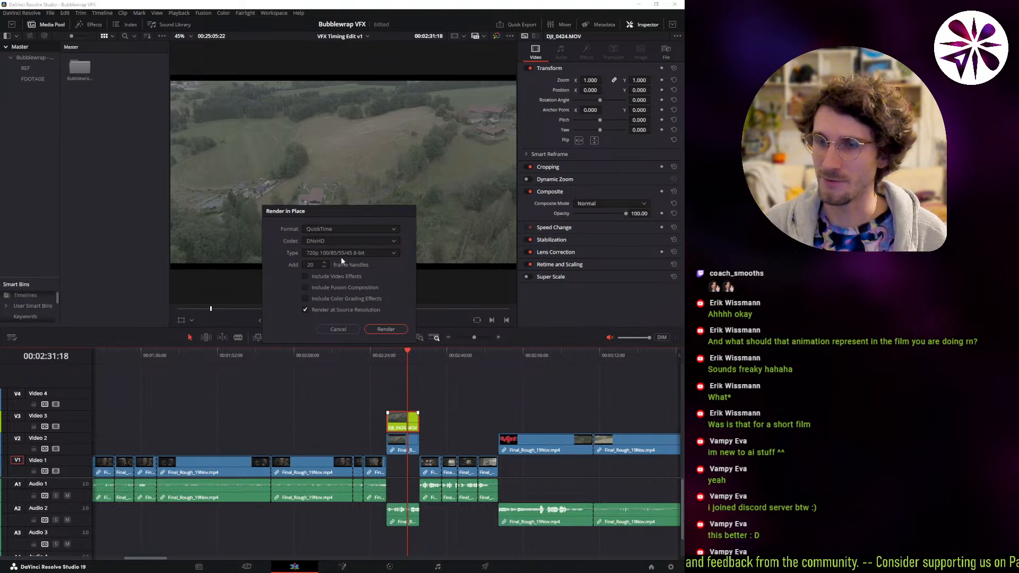
left_click(353, 240)
left_click(342, 296)
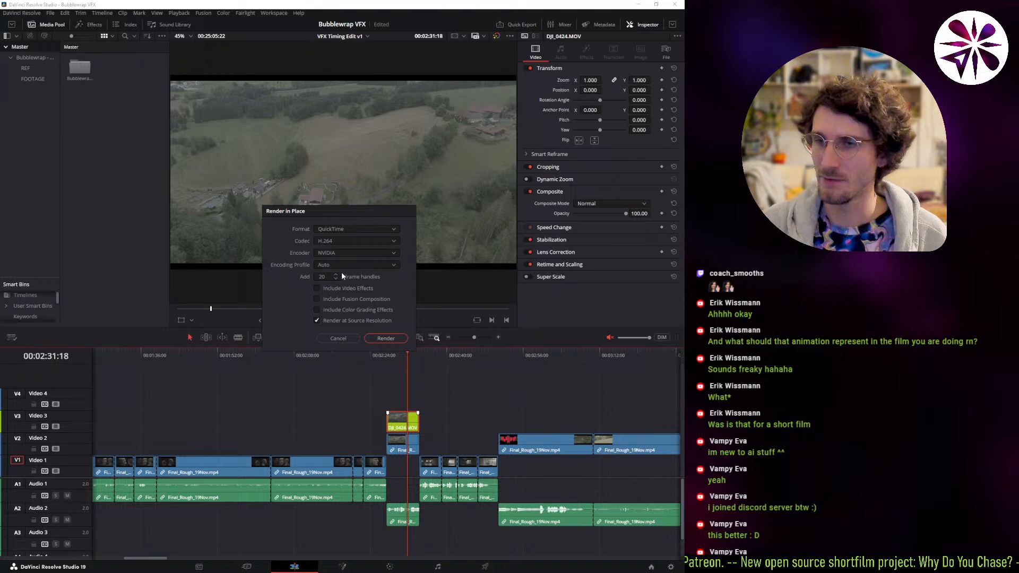
- Start rendering the clip in place and browse the file destination to PROJECTS, 2024, Bubblewrap - VFX, FOOTAGE
left_click(385, 339)
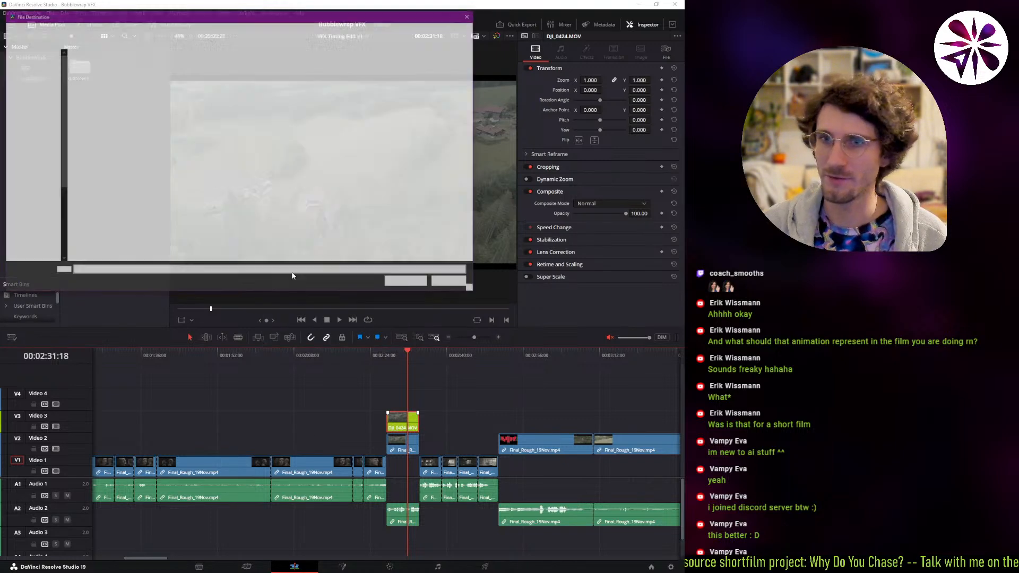
left_click(53, 89)
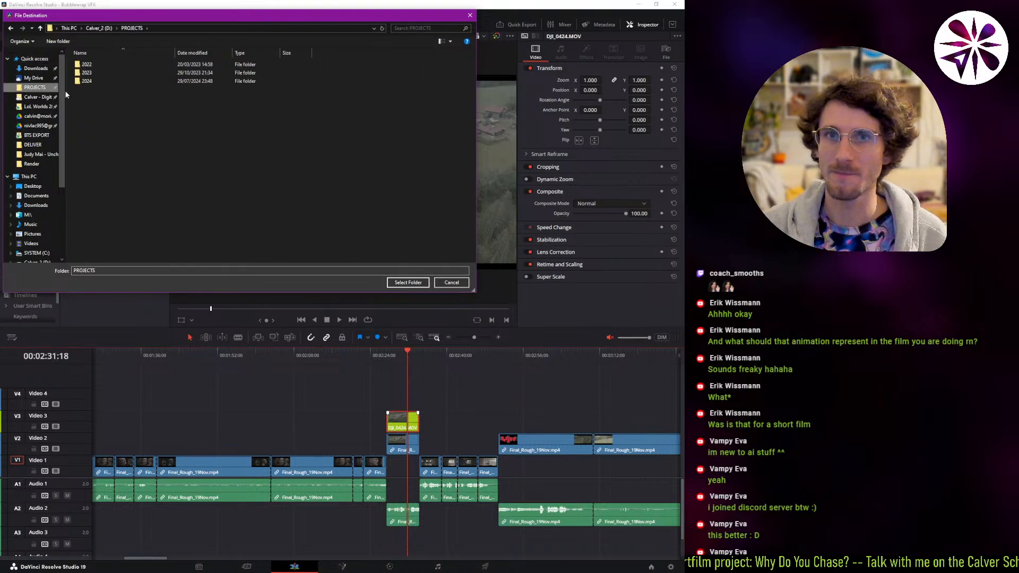
double_click(111, 80)
left_click(133, 64)
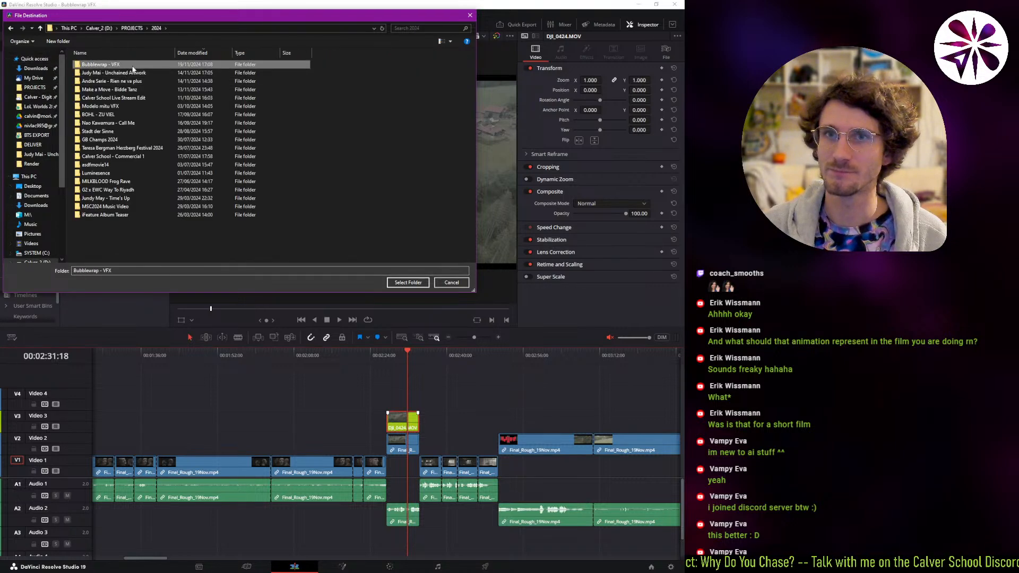
double_click(133, 66)
double_click(138, 75)
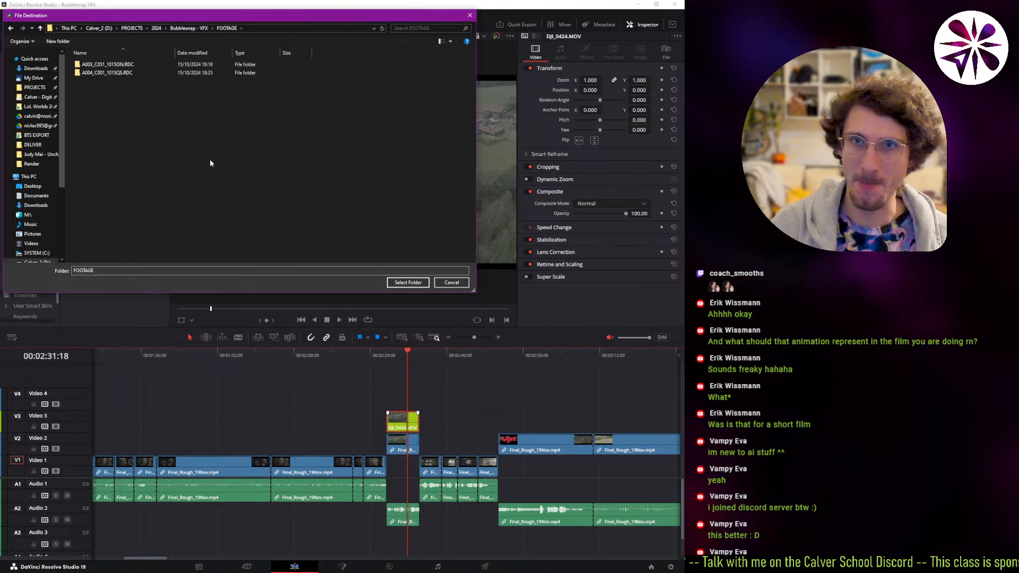
- Create a folder named "Render In Place" inside FOOTAGE and choose it as the file destination
key("ctrl+shift+n")
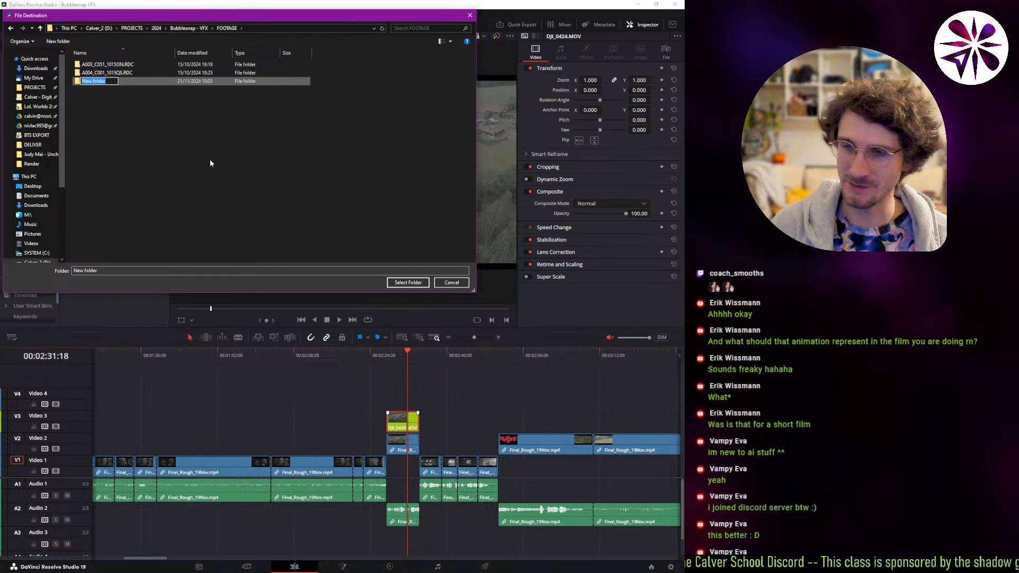
type("Render")
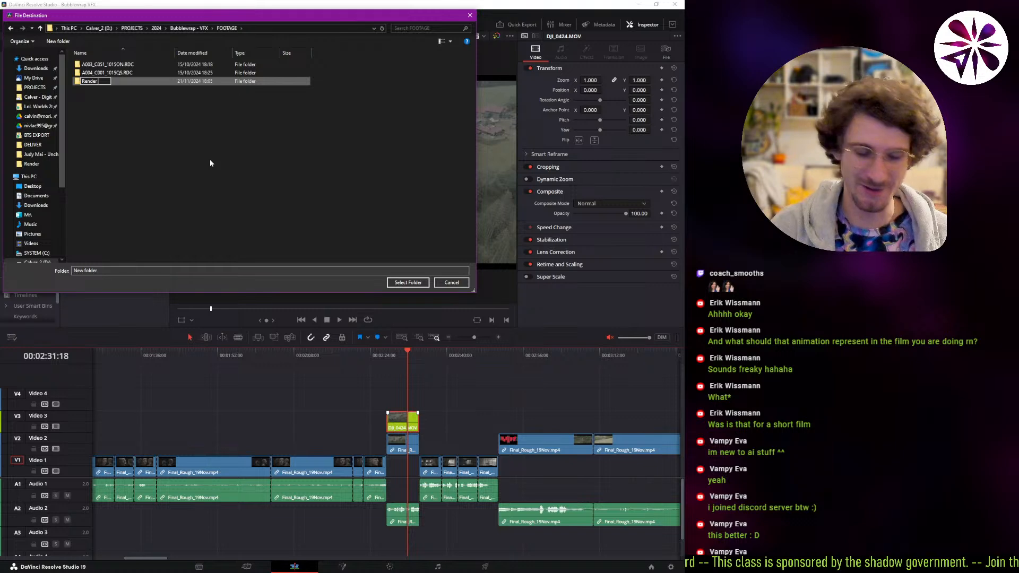
type(" In Place")
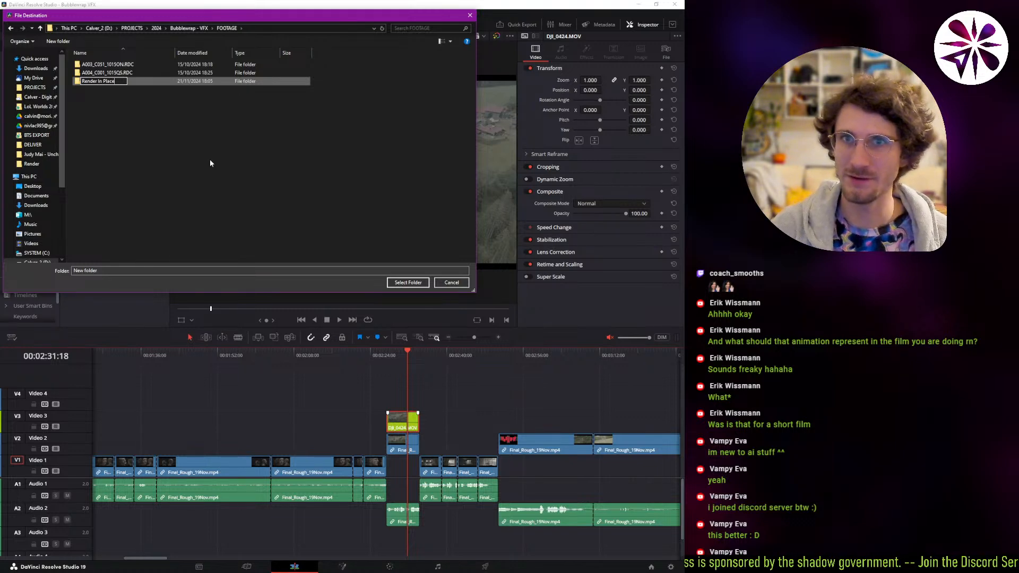
key("Return")
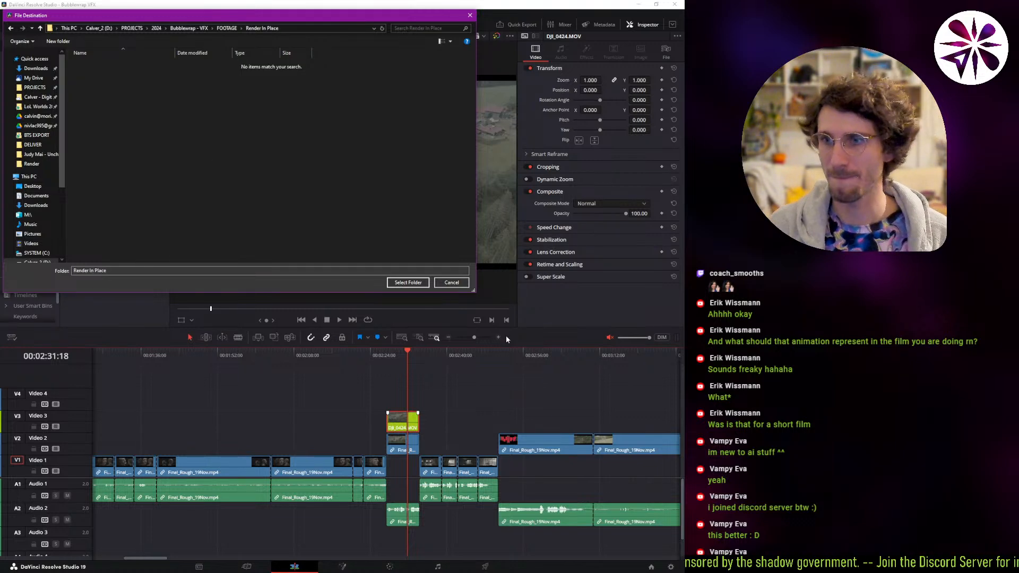
left_click(407, 282)
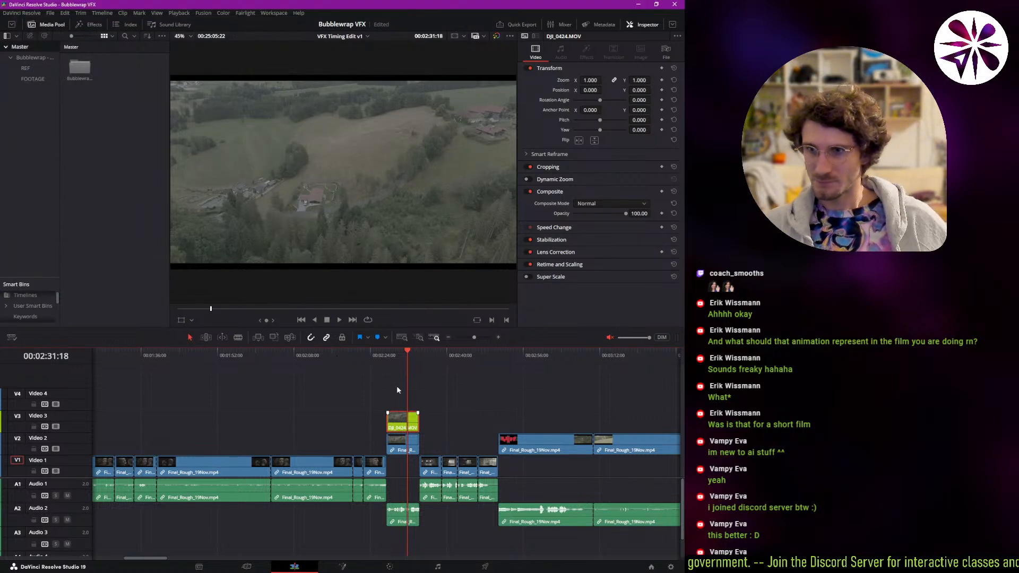
right_click(395, 425)
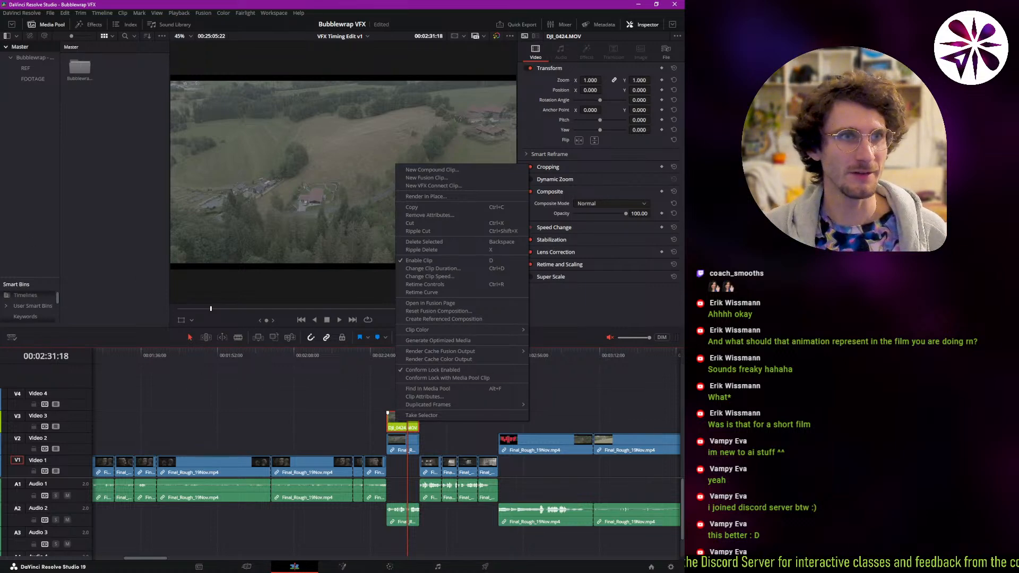
key("alt+Tab")
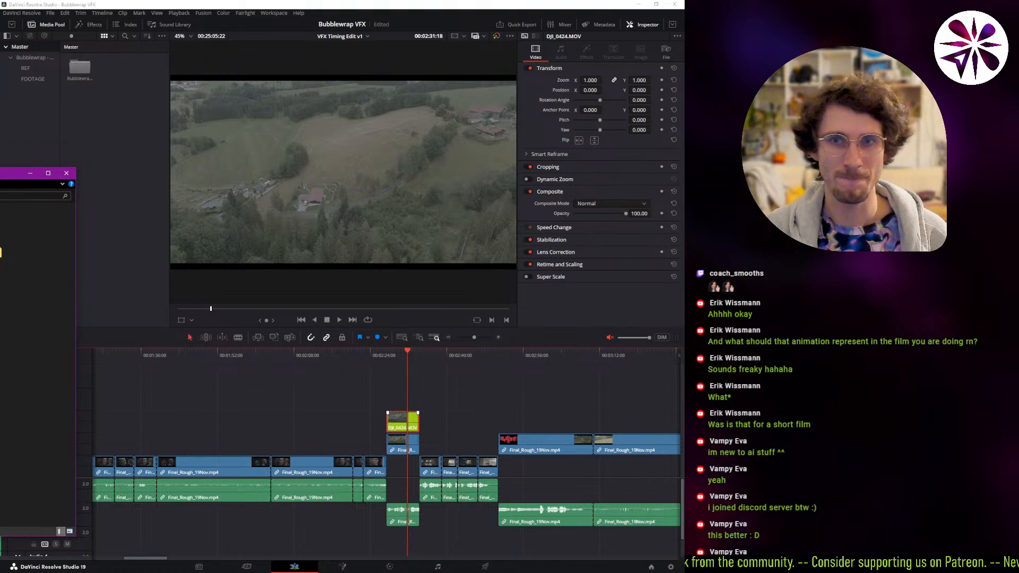
right_click(398, 423)
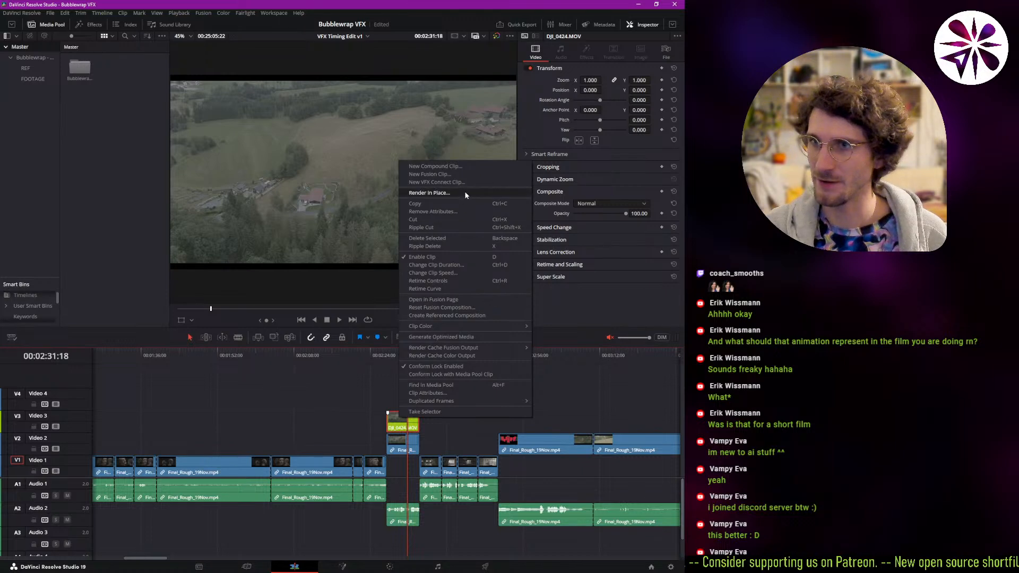
key("Escape")
- Render the DJI_0424.MOV clip on Video 3 in place with the H.264 codec into the Render In Place folder
right_click(413, 420)
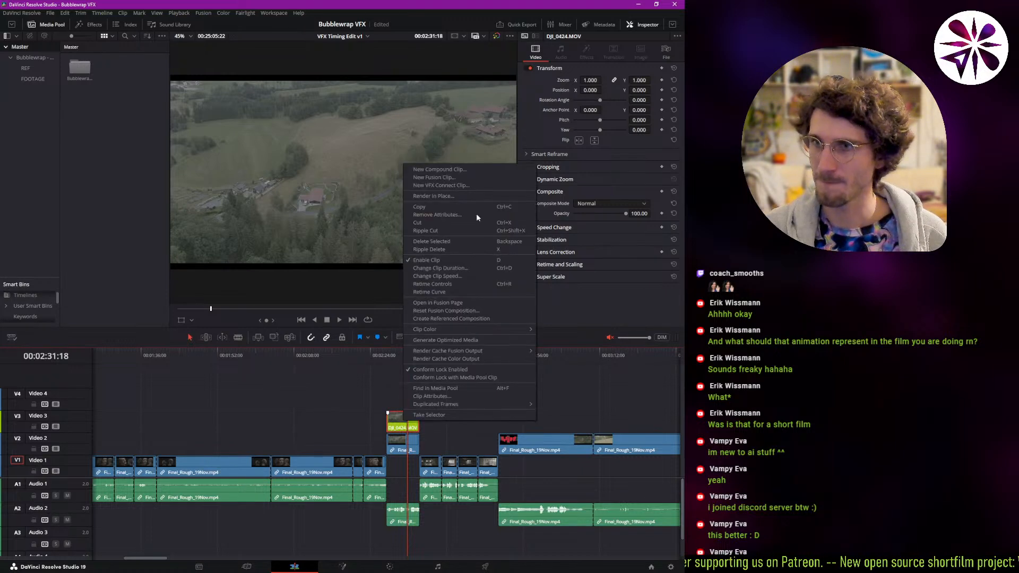
left_click(459, 196)
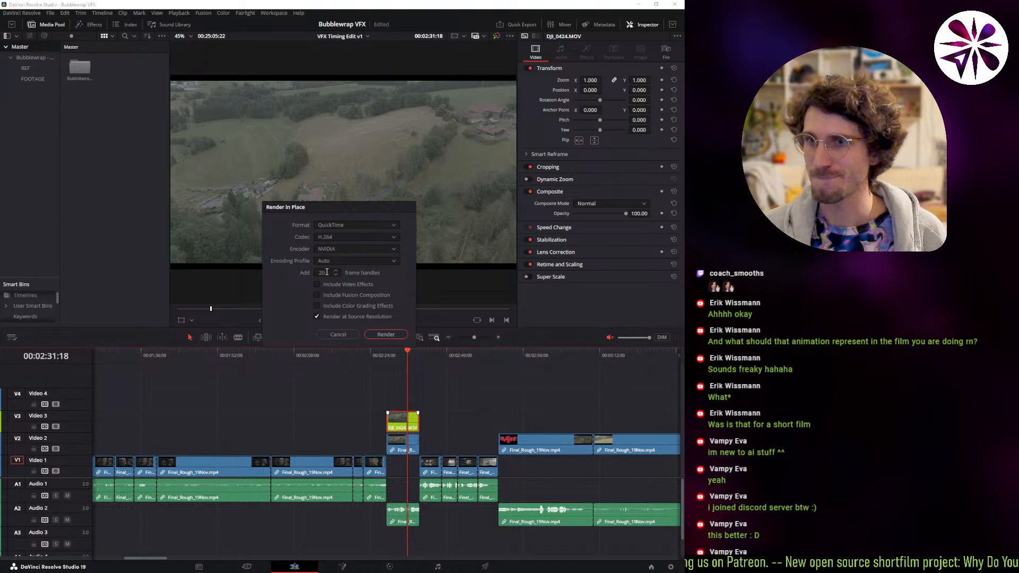
left_click(352, 236)
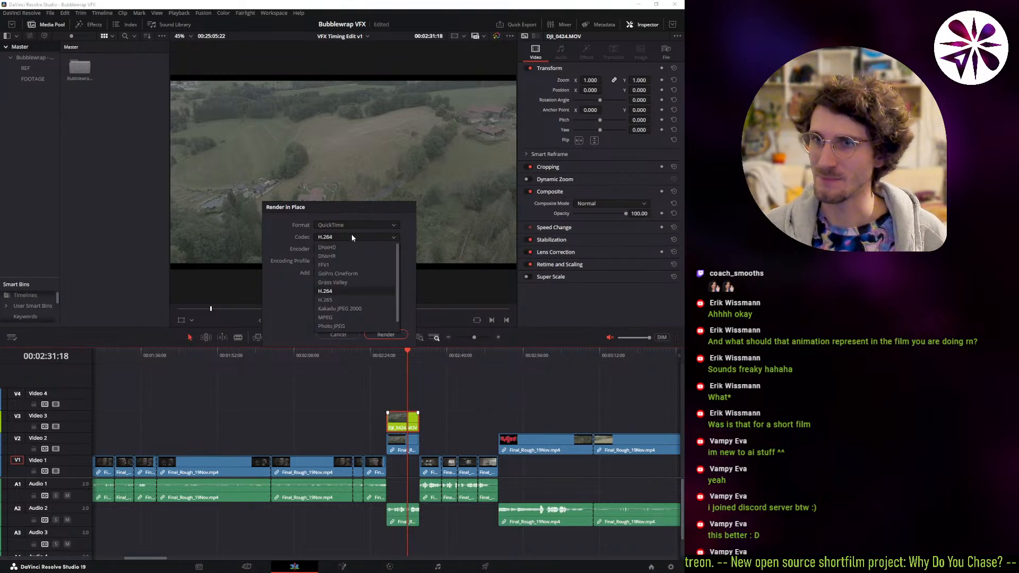
left_click(352, 292)
left_click(386, 335)
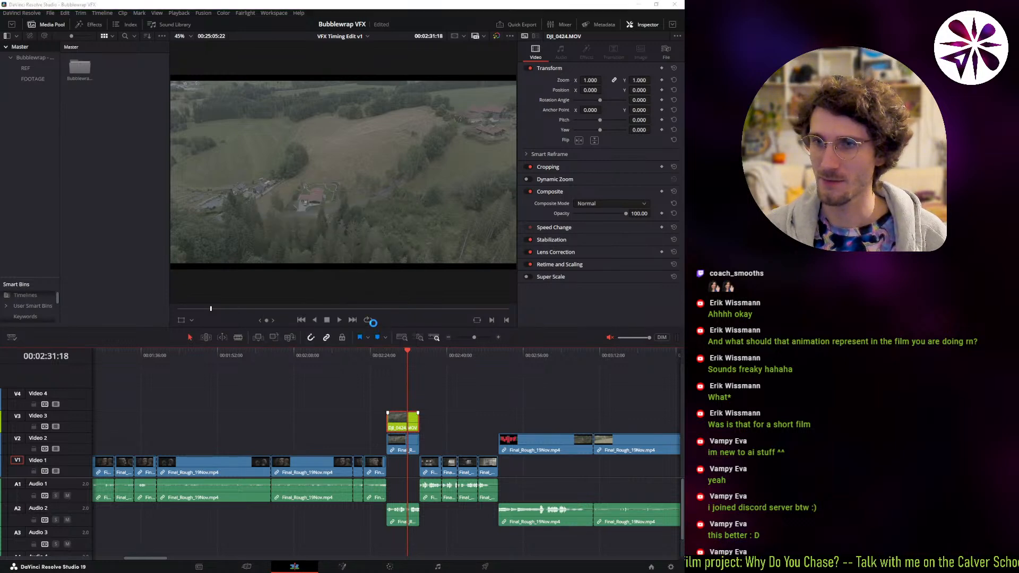
left_click(389, 281)
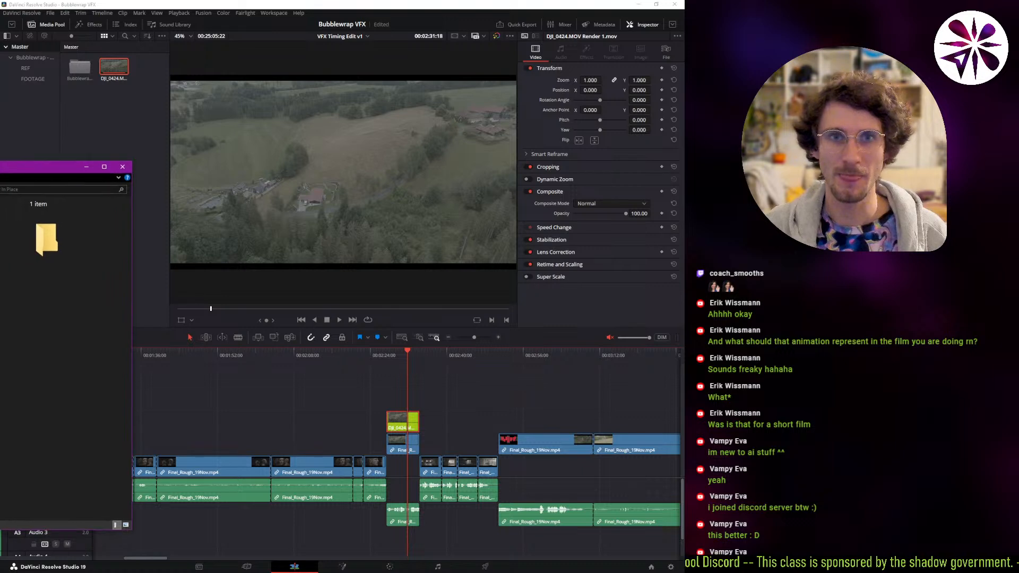
- Bring the Render In Place folder window into view, preview DJI_0424.MOV Render 1.mov and close the preview
left_click_drag(53, 165, 493, 147)
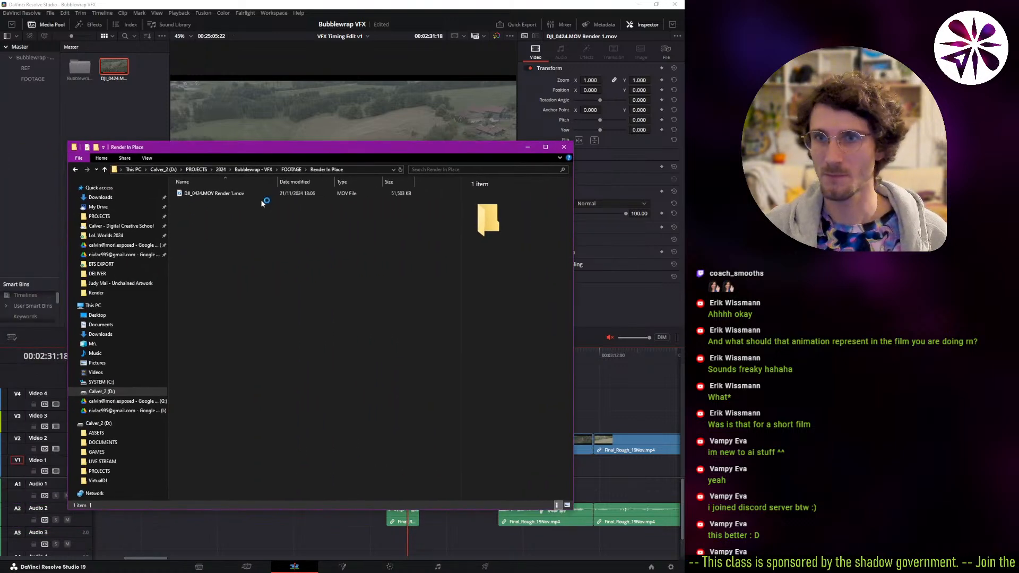
left_click(260, 197)
double_click(262, 196)
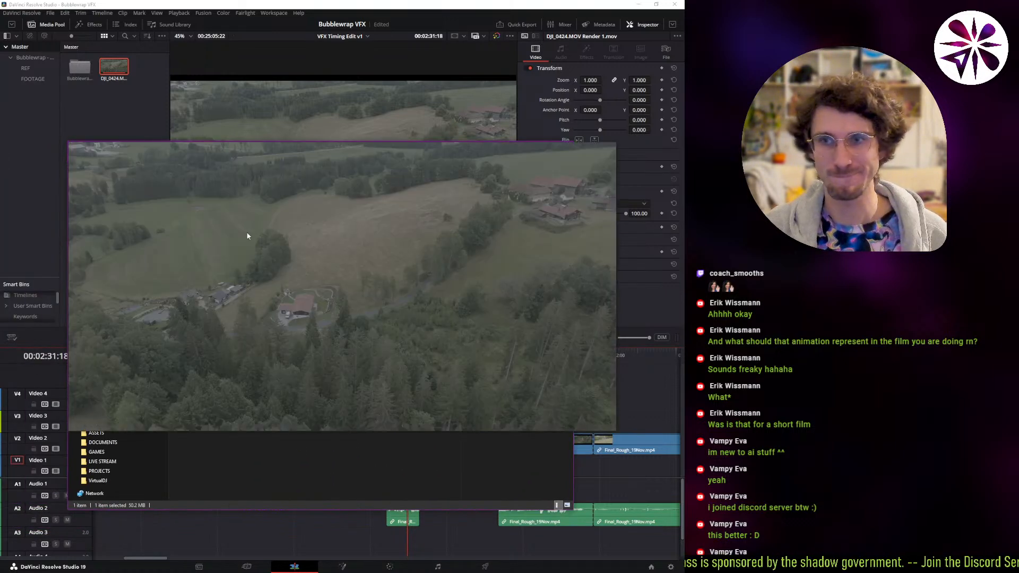
key("Escape")
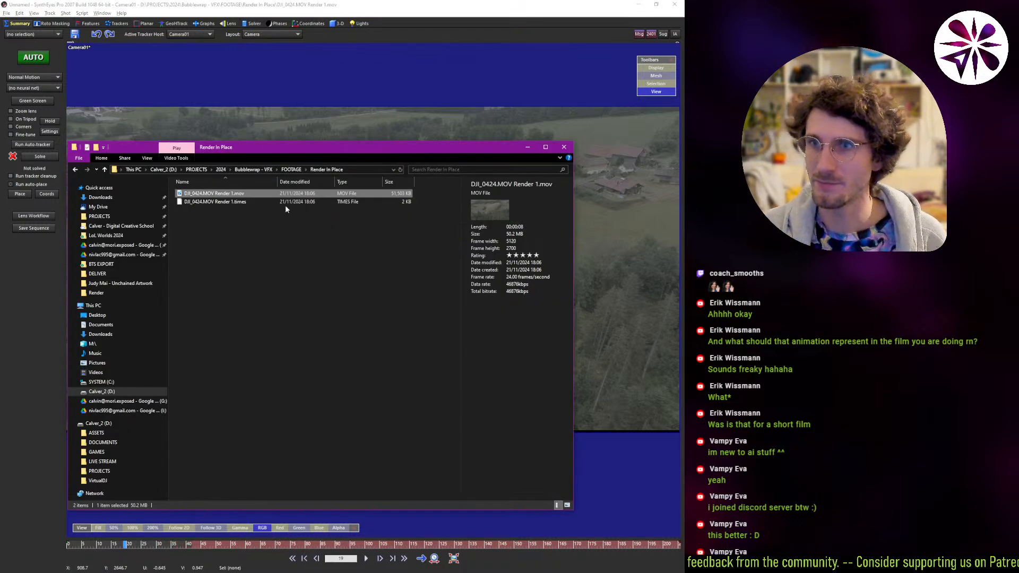
- Preview DJI_0424.MOV Render 1.mov again from the folder window, then return to the SynthEyes scene
double_click(303, 193)
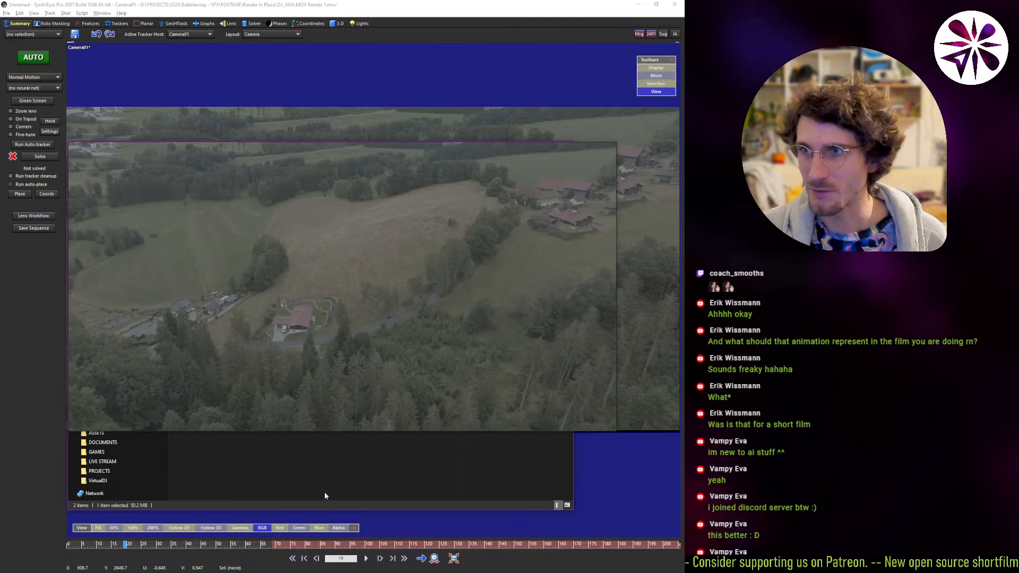
left_click(320, 477)
left_click(55, 339)
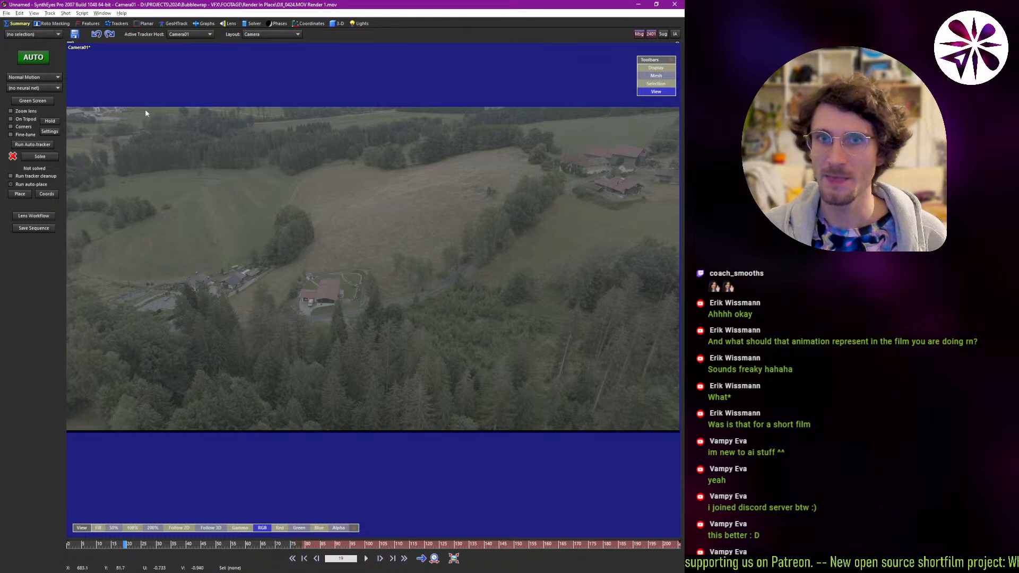
- Auto-track and solve the drone shot's camera, and save the SynthEyes scene as DJI_0424.MOV Render 1 in the Render In Place folder
left_click(33, 57)
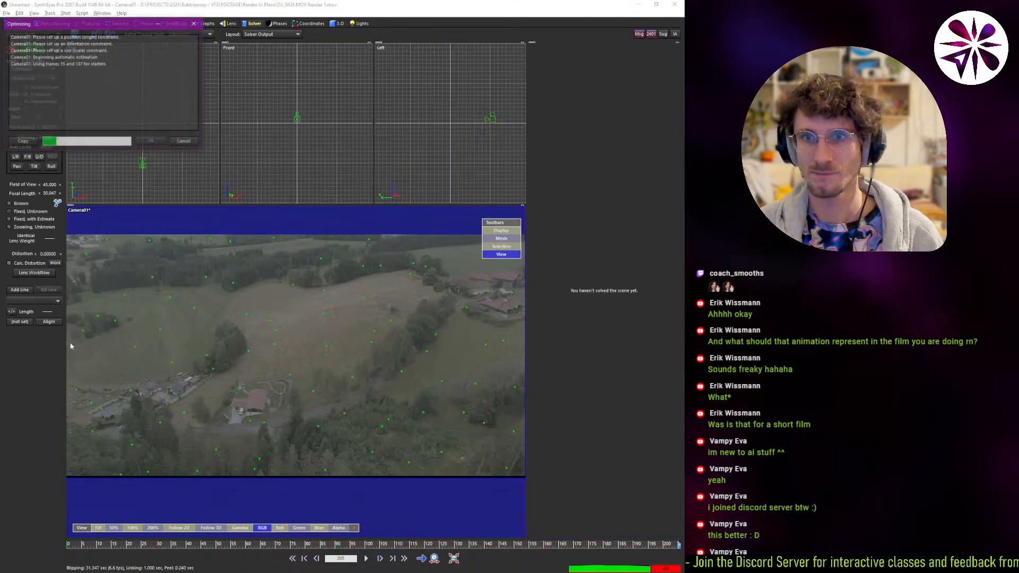
left_click(153, 142)
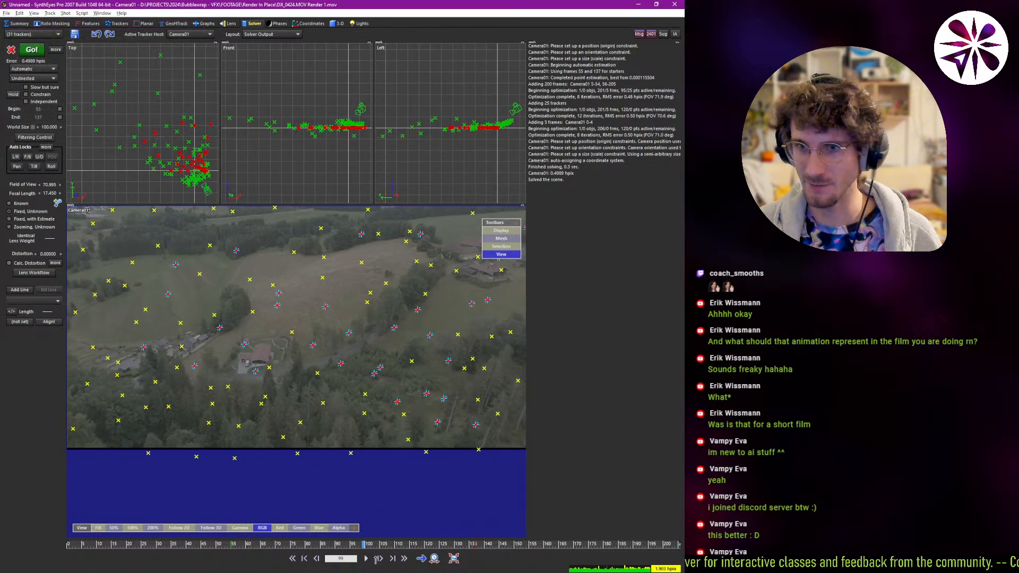
mouse_move(684, 544)
left_mouse_down()
mouse_move(34, 508)
mouse_move(216, 496)
mouse_move(684, 532)
mouse_move(463, 509)
mouse_move(674, 530)
left_mouse_up()
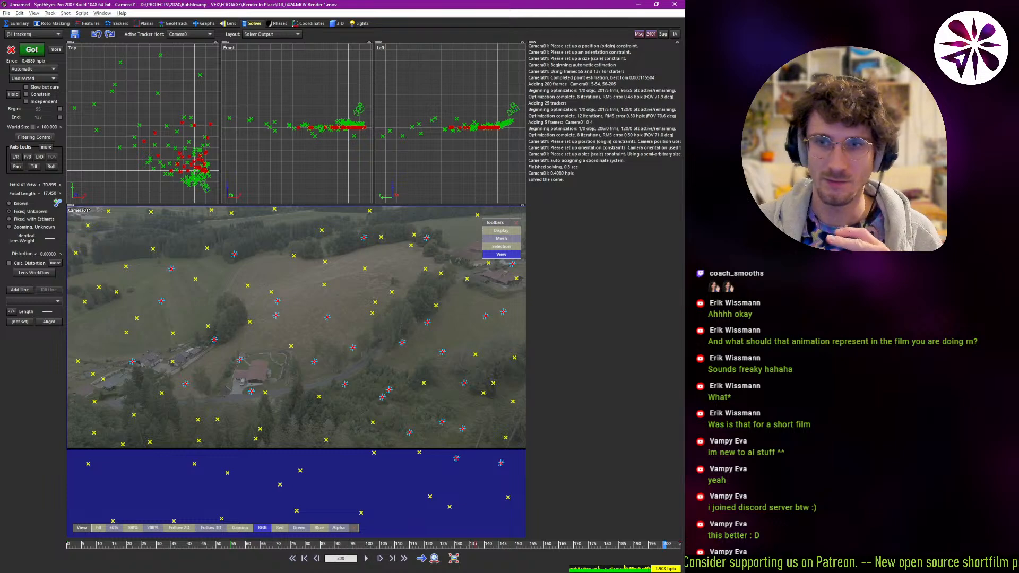
key("ctrl+s")
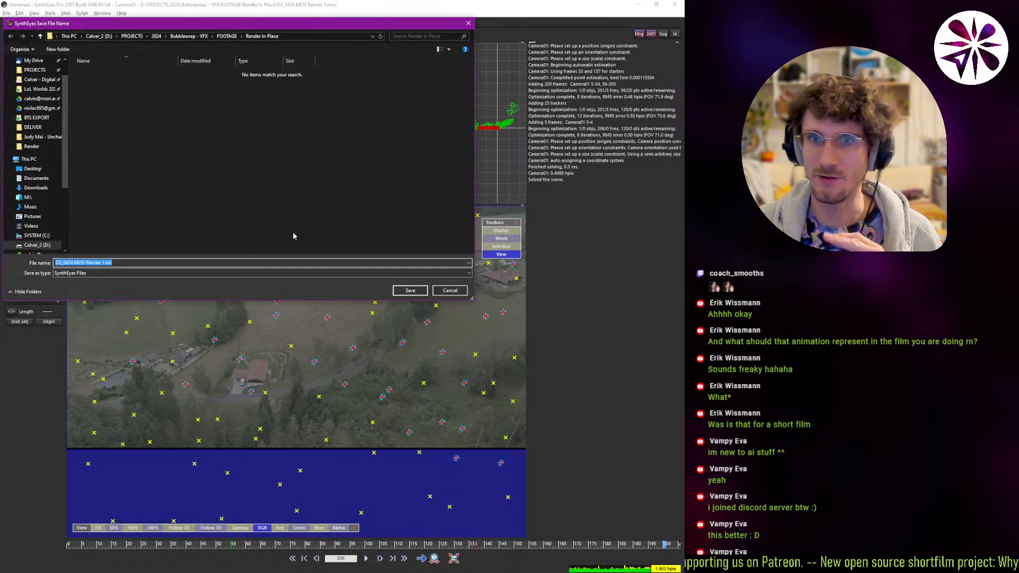
left_click(409, 290)
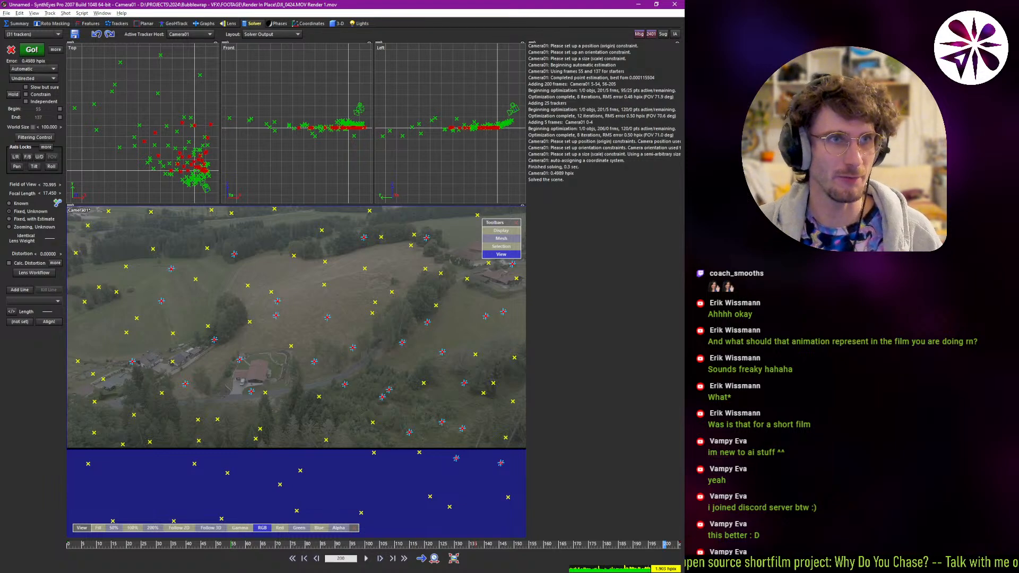
- Switch to DaVinci Resolve, play through the Bubblewrap title shot and park the playhead on the house shot at 00:03:10:18
key("alt+Tab")
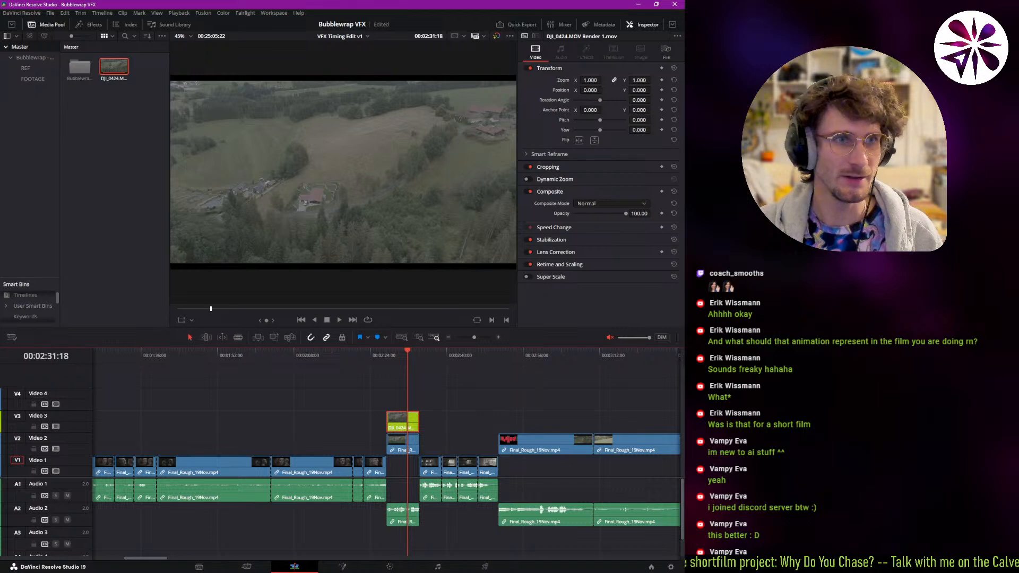
scroll(321, 373, "right", 5)
left_click_drag(321, 356, 283, 421)
key("space")
left_click_drag(296, 365, 320, 374)
key("space")
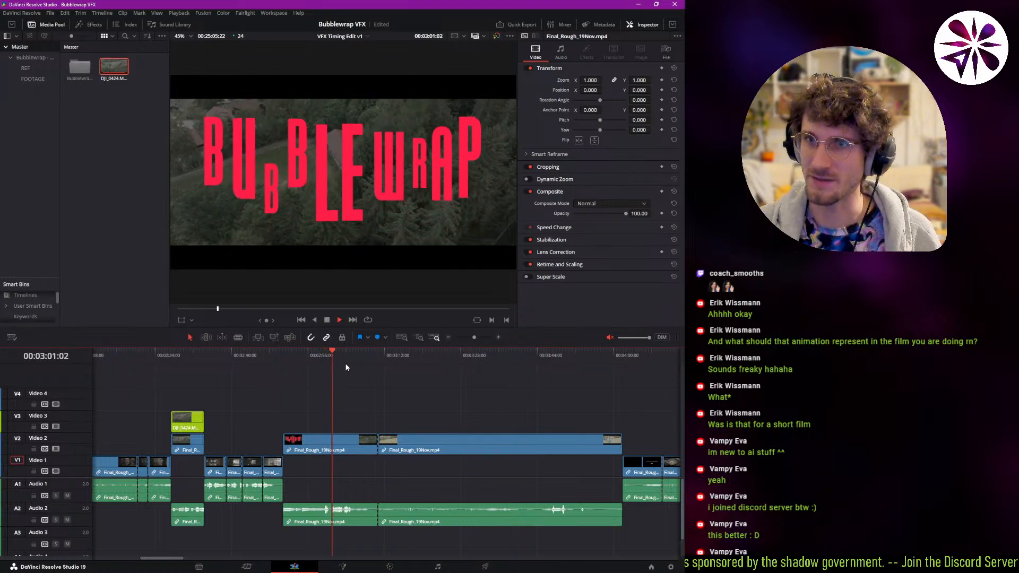
left_click_drag(339, 351, 381, 407)
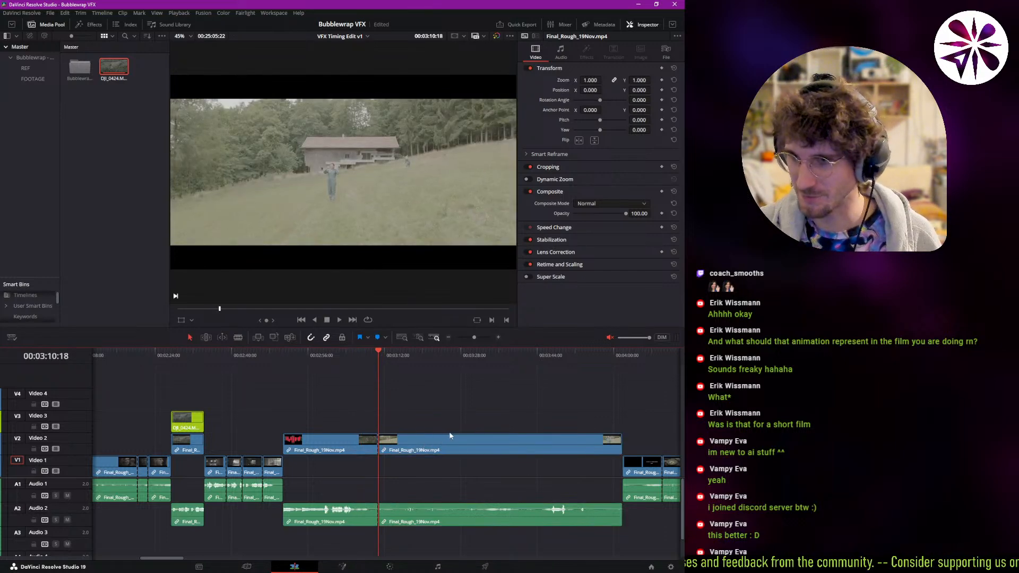
- Select the house shot on Video 2 and pick its source clip A010C006_230724_R3WE.mxf in the FOOTAGE bin
left_click(433, 440)
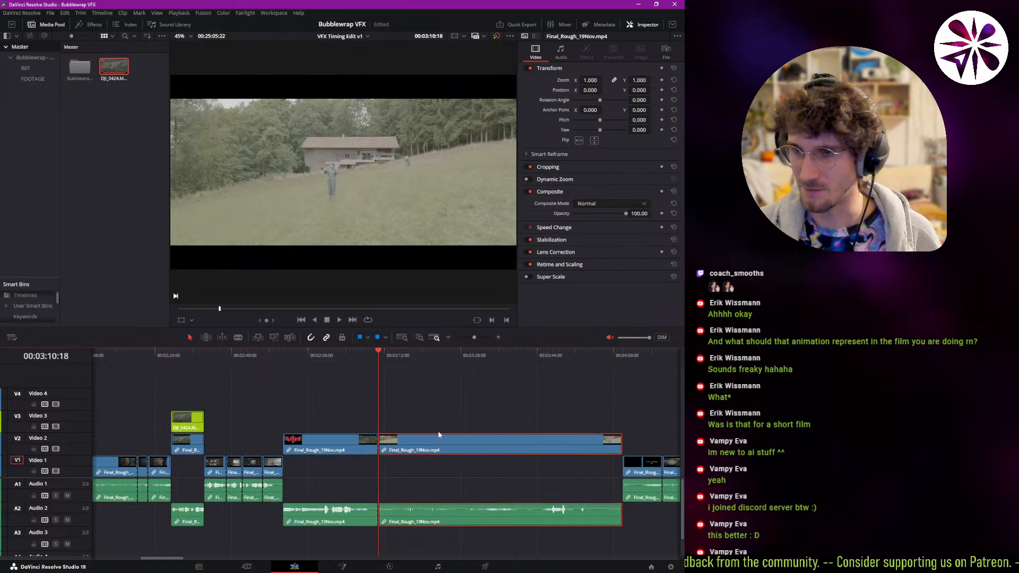
left_click(33, 79)
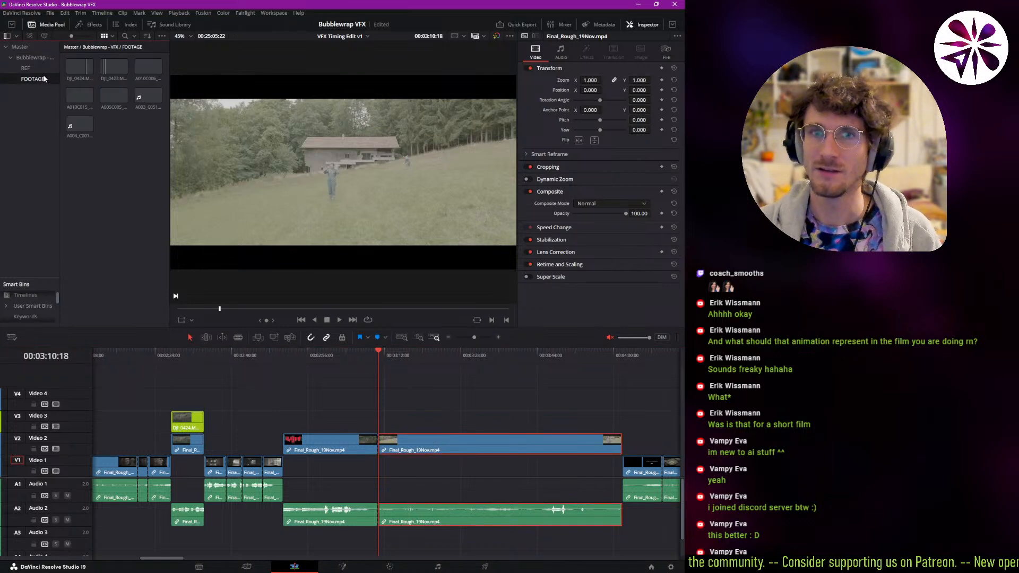
left_click(73, 102)
left_click(128, 172)
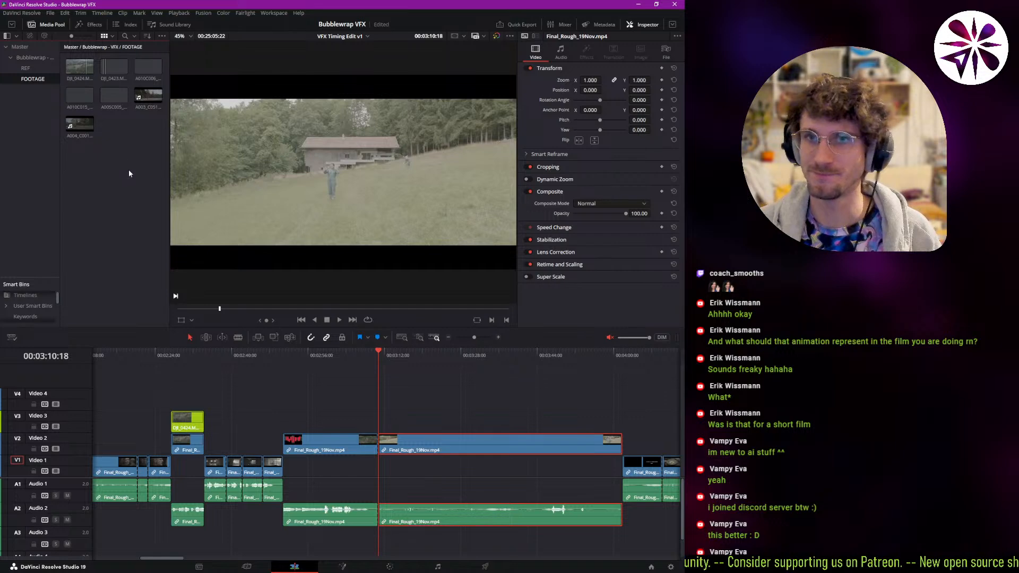
left_click(111, 101)
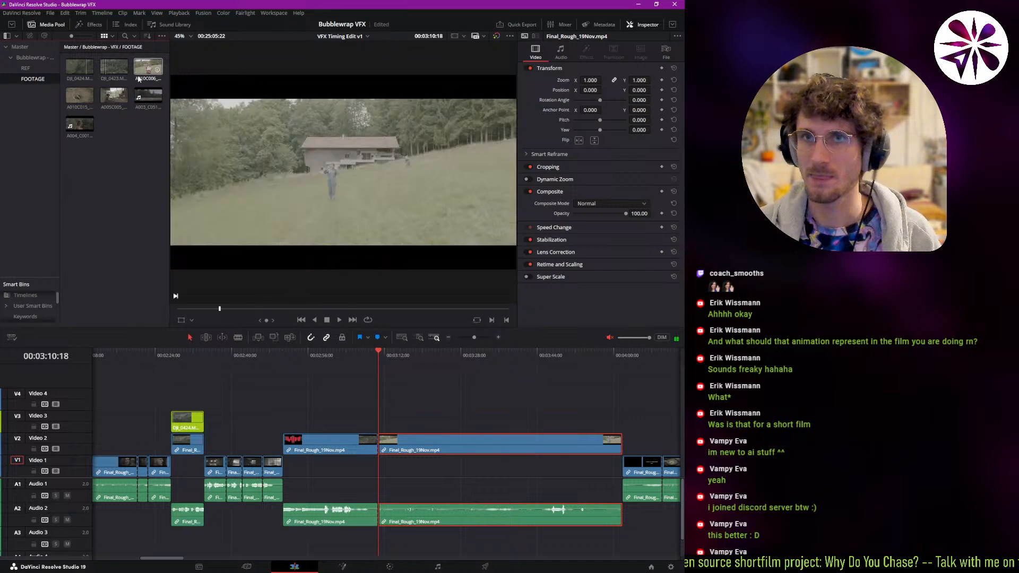
left_click(137, 78)
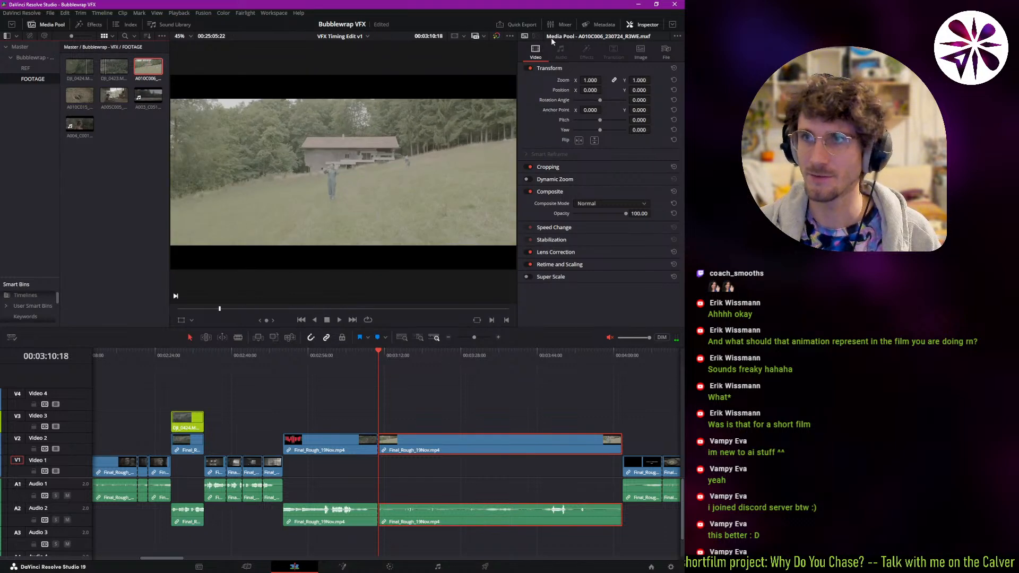
- Mark a range of A010C006_230724_R3WE.mxf in the source viewer and place it on Video 3 above the house shot at 00:03:10:18
left_click(644, 25)
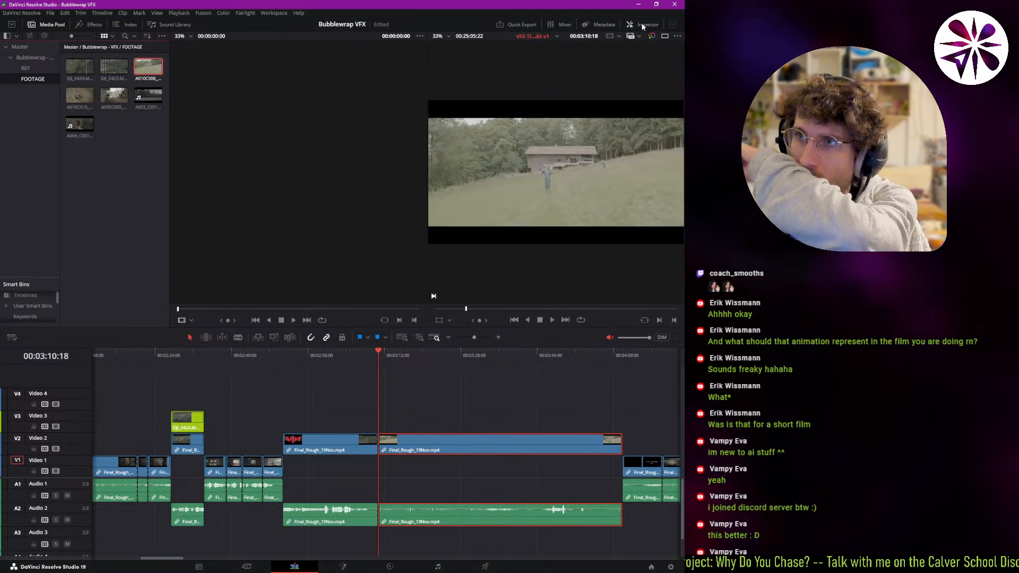
left_click_drag(149, 68, 270, 171)
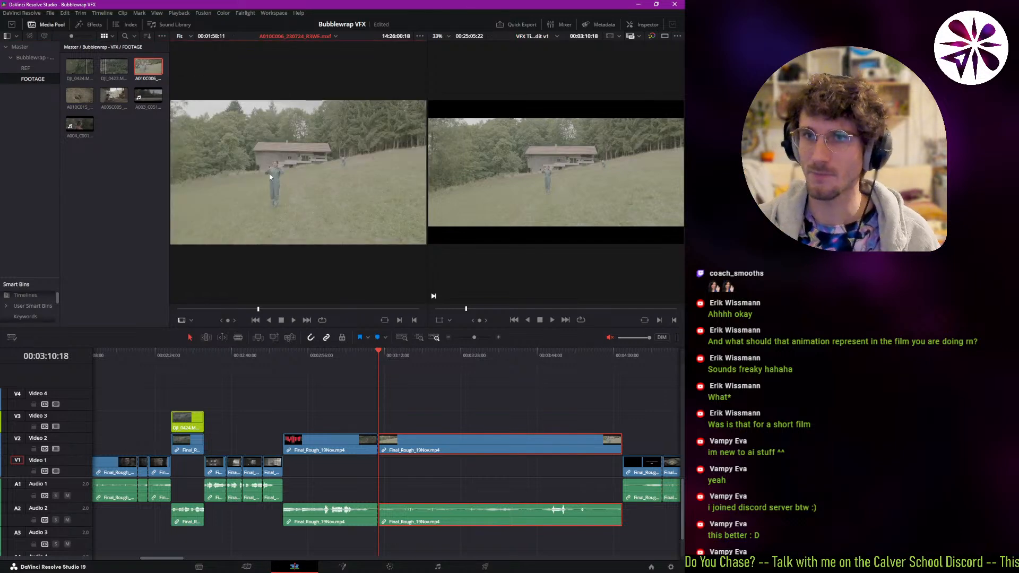
left_click_drag(250, 311, 305, 313)
key("i")
key("o")
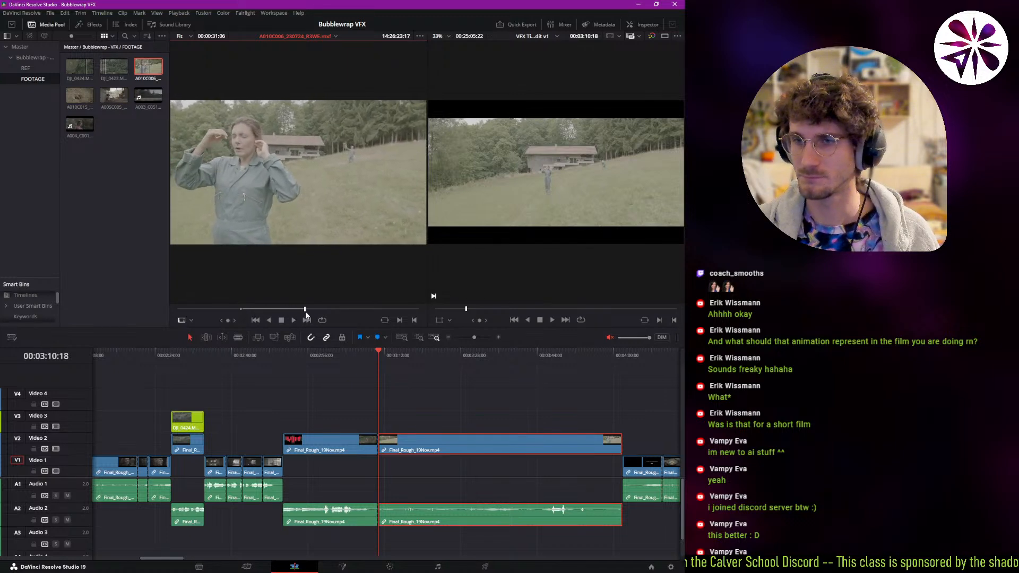
left_click_drag(295, 269, 391, 422)
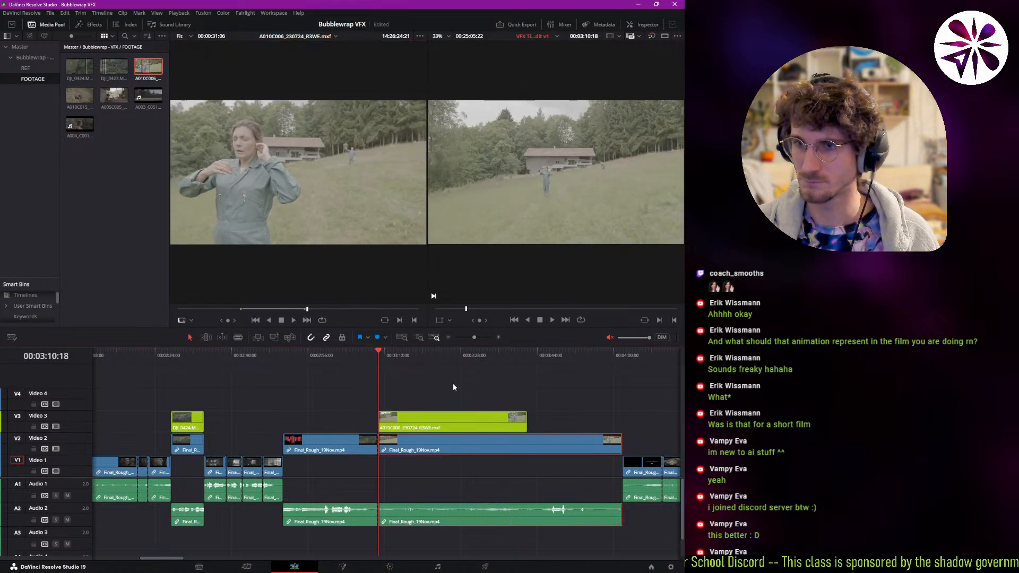
- Lower the Video 3 clip's opacity to 53.44 and slide the clip over the reference house shot until the action roughly matches
scroll(318, 392, "right", 5)
left_click(229, 416)
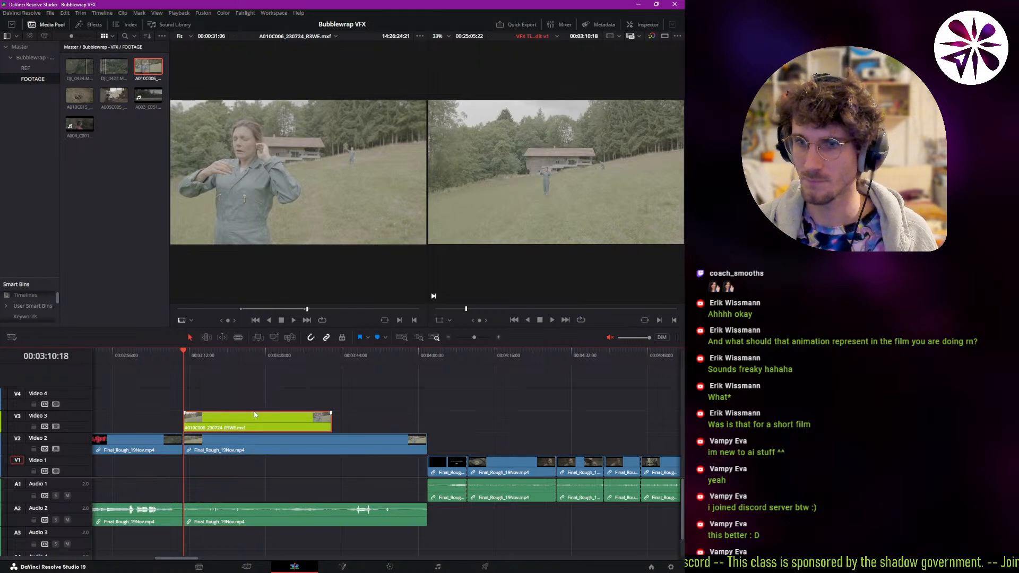
left_click(642, 24)
left_click_drag(623, 214, 601, 213)
mouse_move(249, 430)
left_mouse_down()
mouse_move(234, 430)
mouse_move(255, 430)
left_mouse_up()
left_click_drag(192, 422, 231, 418)
left_click_drag(195, 355, 274, 375)
mouse_move(290, 376)
left_mouse_down()
mouse_move(326, 370)
mouse_move(272, 380)
left_mouse_up()
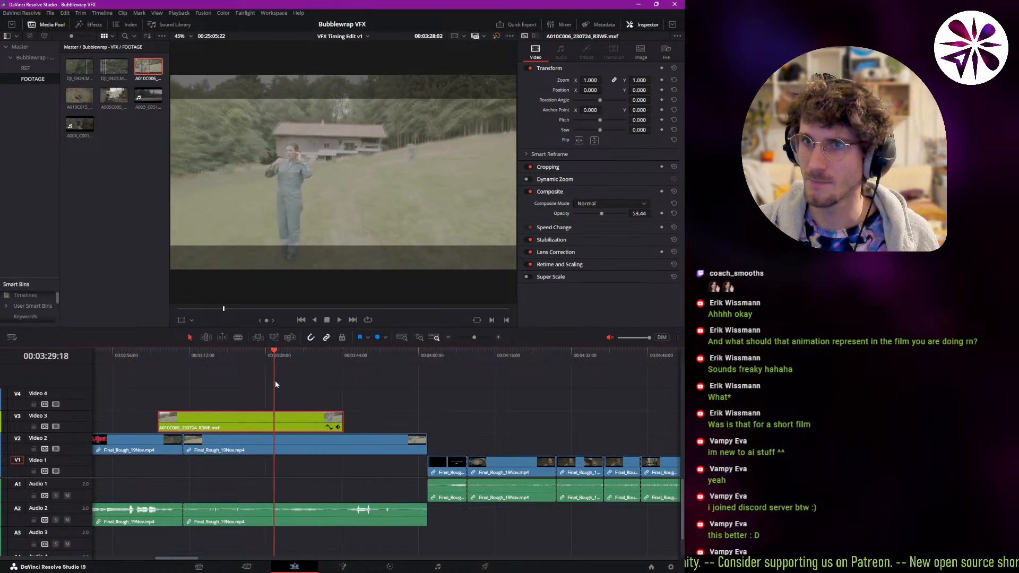
- Scale the overlaid clip to a zoom of 1.030 and nudge it by single frames into sync with the reference
mouse_move(591, 80)
left_mouse_down()
mouse_move(605, 80)
mouse_move(581, 80)
mouse_move(591, 80)
left_mouse_up()
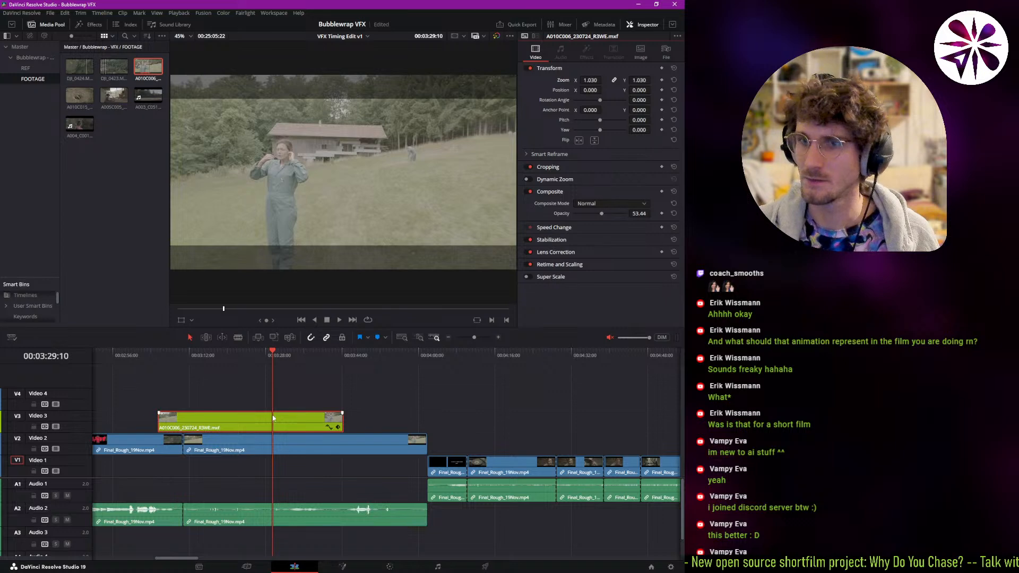
left_click_drag(267, 379, 232, 377)
left_click_drag(260, 425, 262, 419)
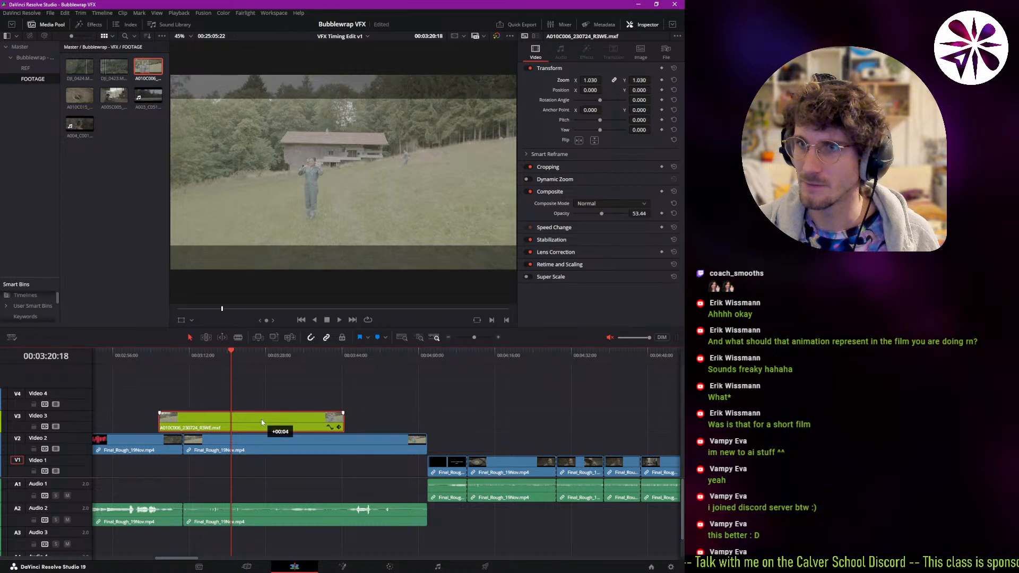
left_click(414, 338)
left_click_drag(370, 422, 366, 422)
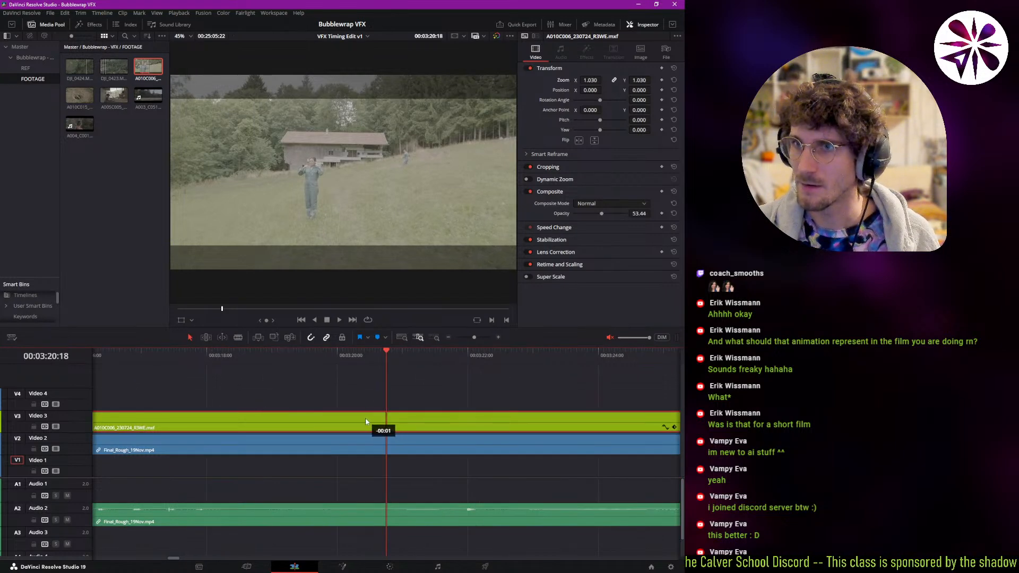
- Trim the start and end of the Video 3 clip to match the house shot's cut points on Video 2
left_click_drag(423, 354, 202, 353)
left_click(434, 338)
left_click(353, 355)
left_click_drag(334, 423, 360, 423)
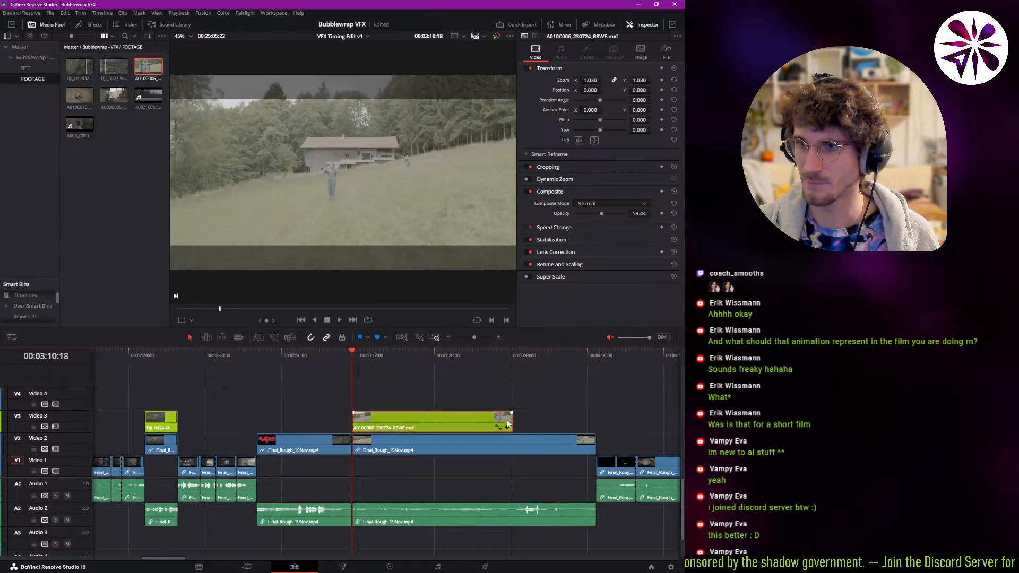
left_click_drag(508, 423, 588, 426)
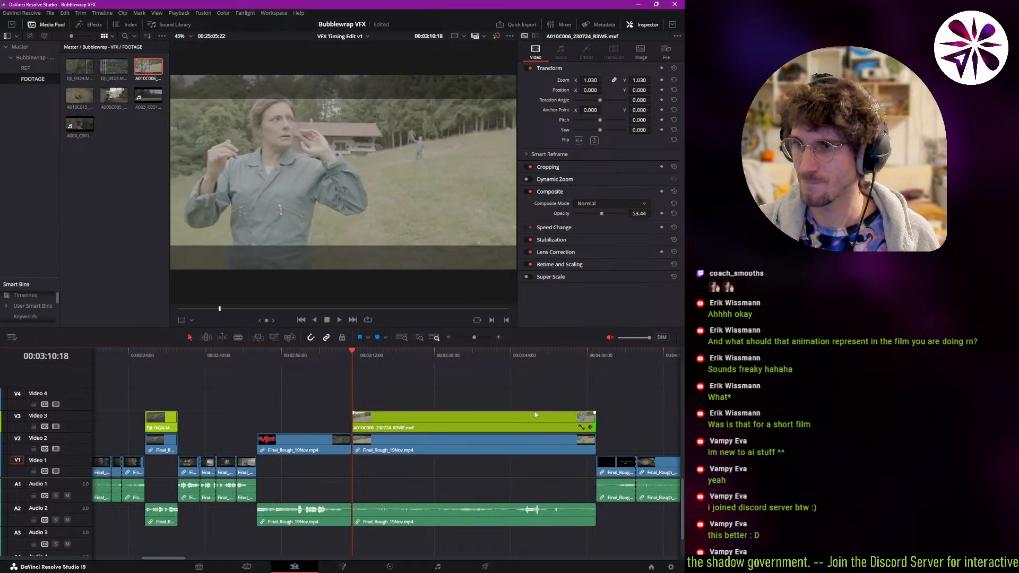
- Step and play through the latter part of the overlaid house shot to compare its sync with the reference
left_click_drag(368, 363, 551, 380)
key("Left")
key("Left")
key("Left")
key("Left")
key("Left")
key("Left")
key("Left")
key("Left")
key("Left")
key("Left")
key("Left")
key("Left")
key("Left")
key("Left")
key("Left")
key("Left")
key("Left")
key("Left")
key("Left")
key("Left")
key("Left")
key("Left")
key("Left")
key("Left")
key("Left")
mouse_move(538, 362)
left_mouse_down()
mouse_move(526, 363)
mouse_move(529, 373)
left_mouse_up()
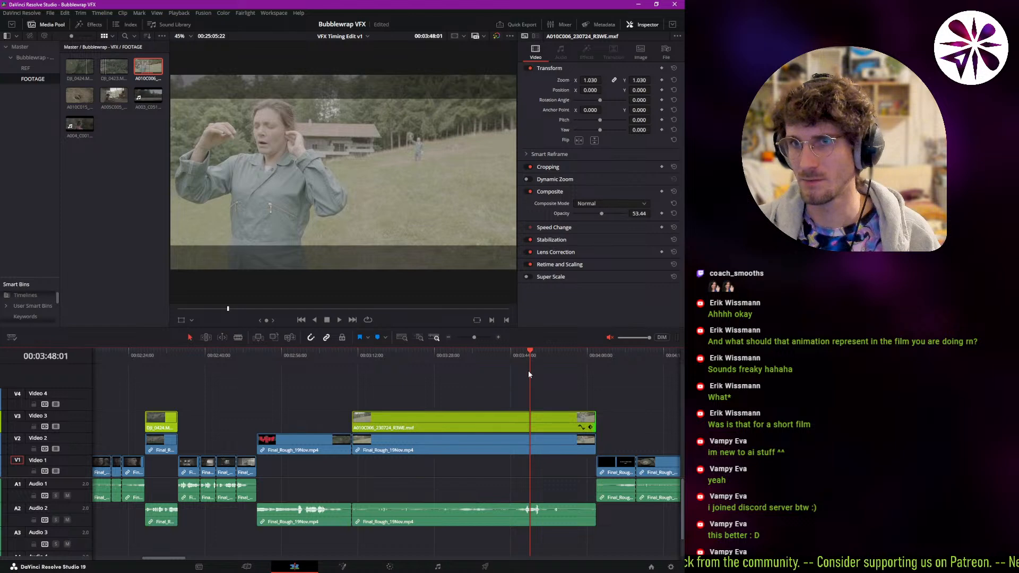
key("space")
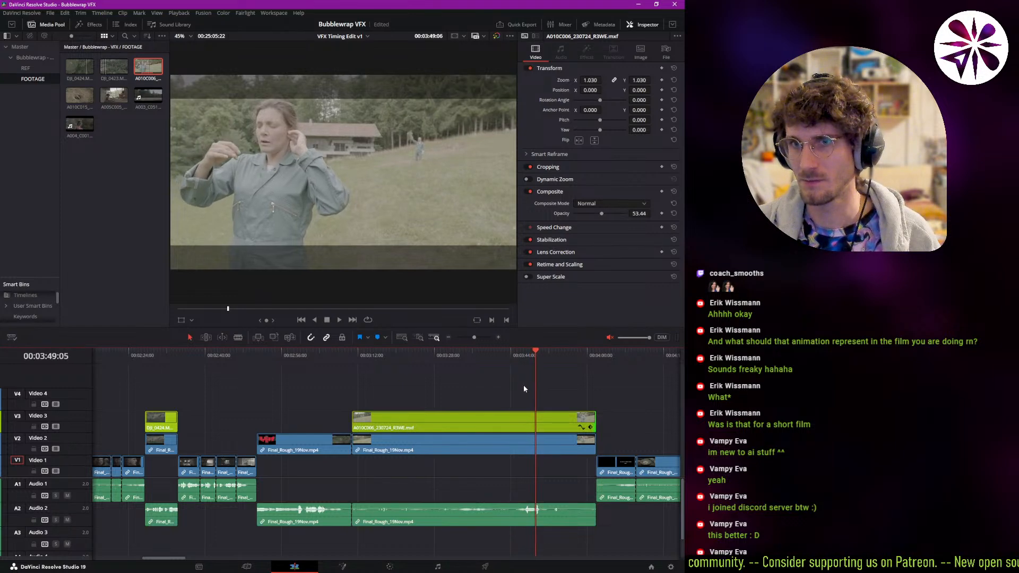
key("Left")
key("Left")
key("Left")
key("Left")
key("space")
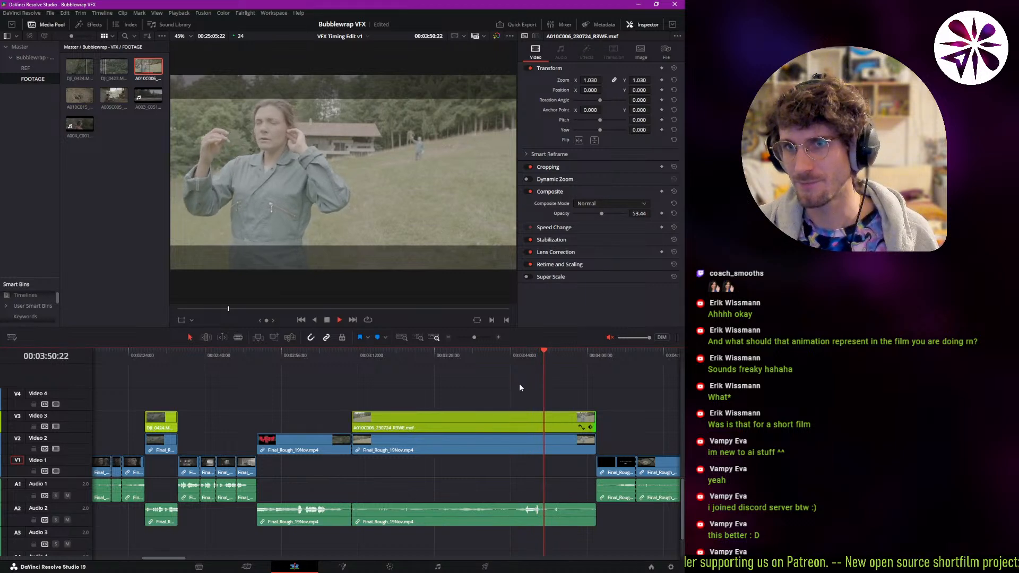
- Restore the Video 3 clip's opacity to 100 and reset its transform settings
left_click_drag(553, 373, 436, 416)
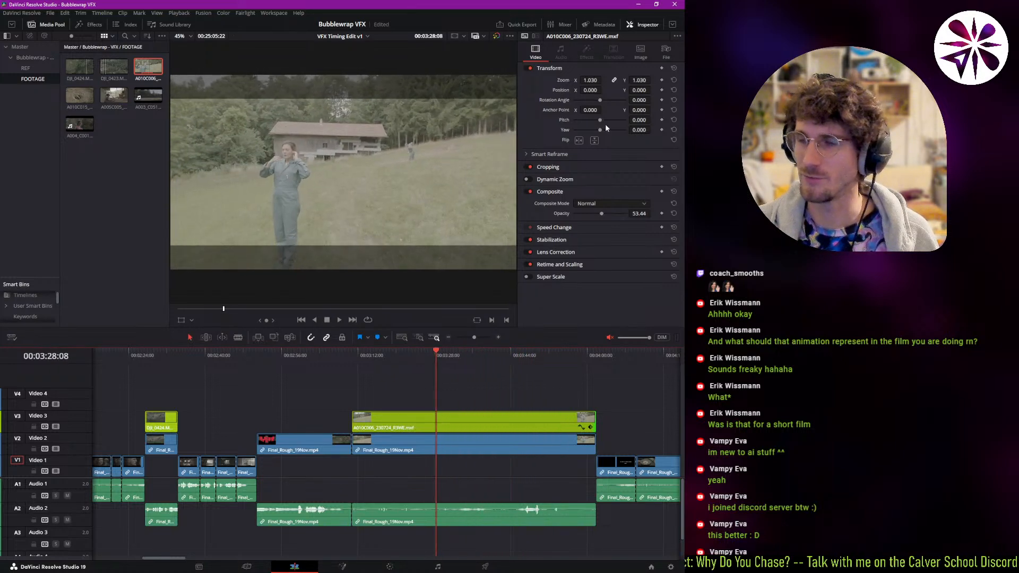
double_click(600, 214)
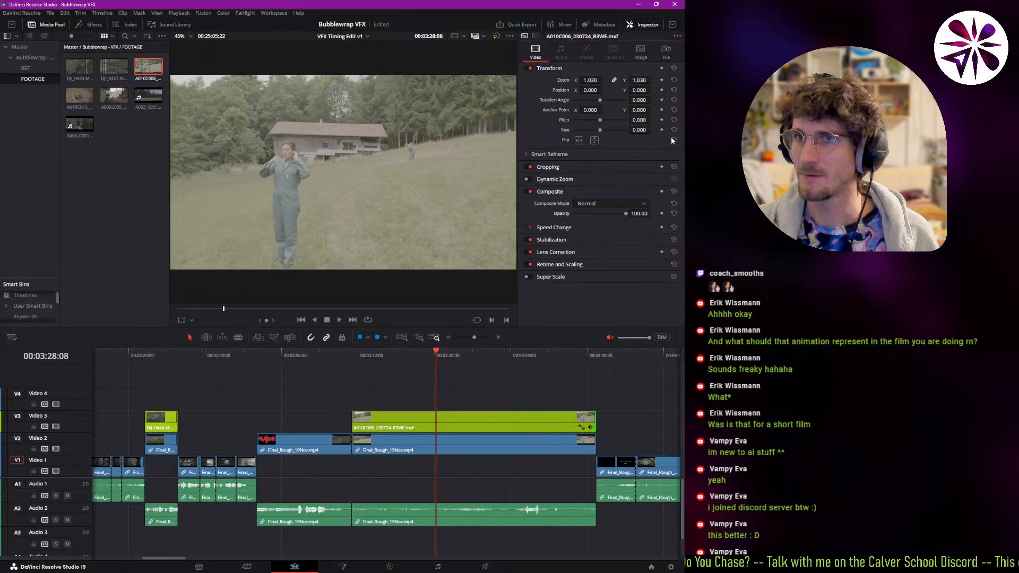
left_click(674, 68)
- Render the Video 3 house clip in place as QuickTime H.265 with 20 frame handles at source resolution into the Render In Place folder
left_click_drag(430, 360, 388, 362)
left_click(407, 426)
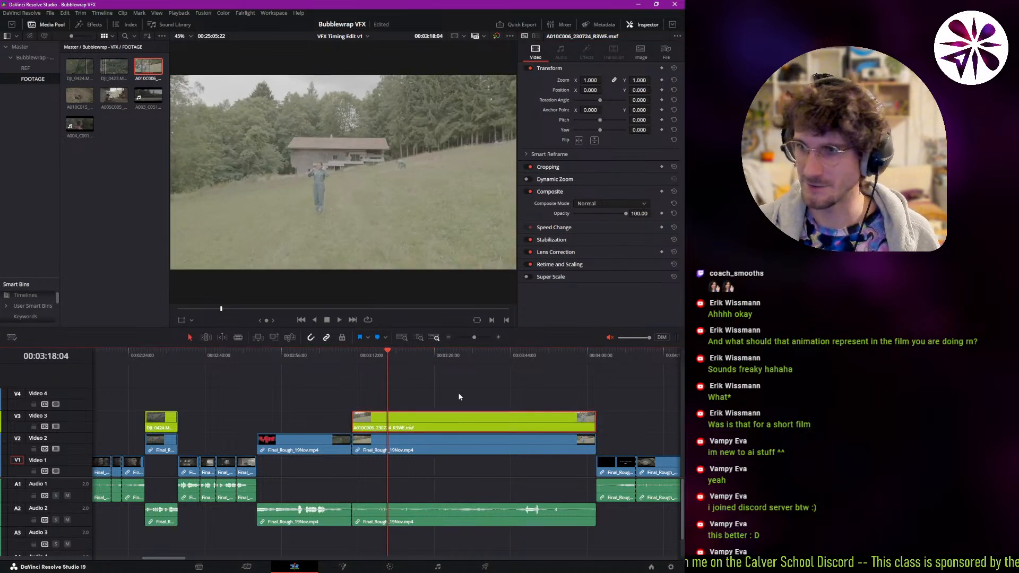
right_click(467, 416)
left_click(536, 180)
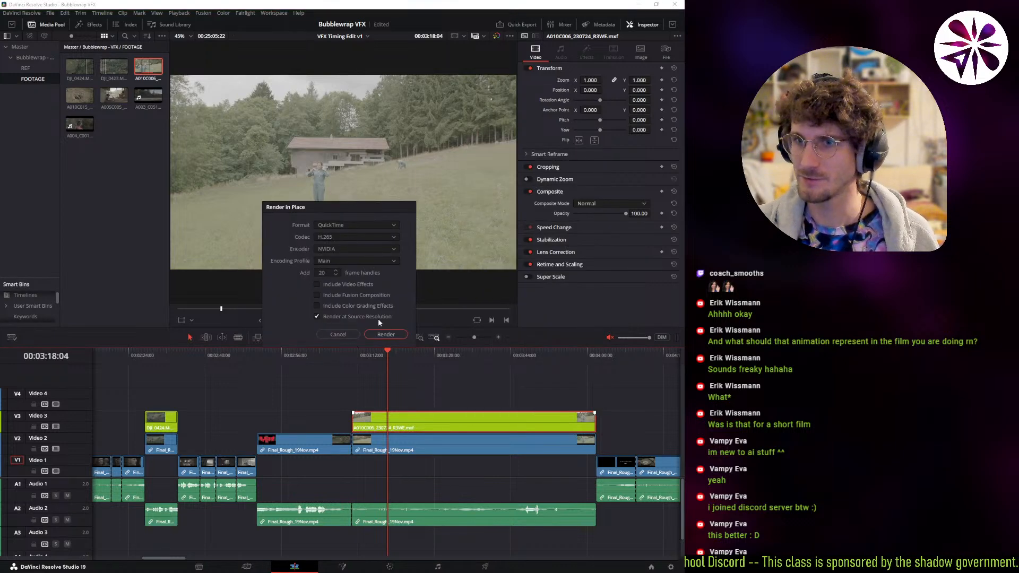
left_click(391, 335)
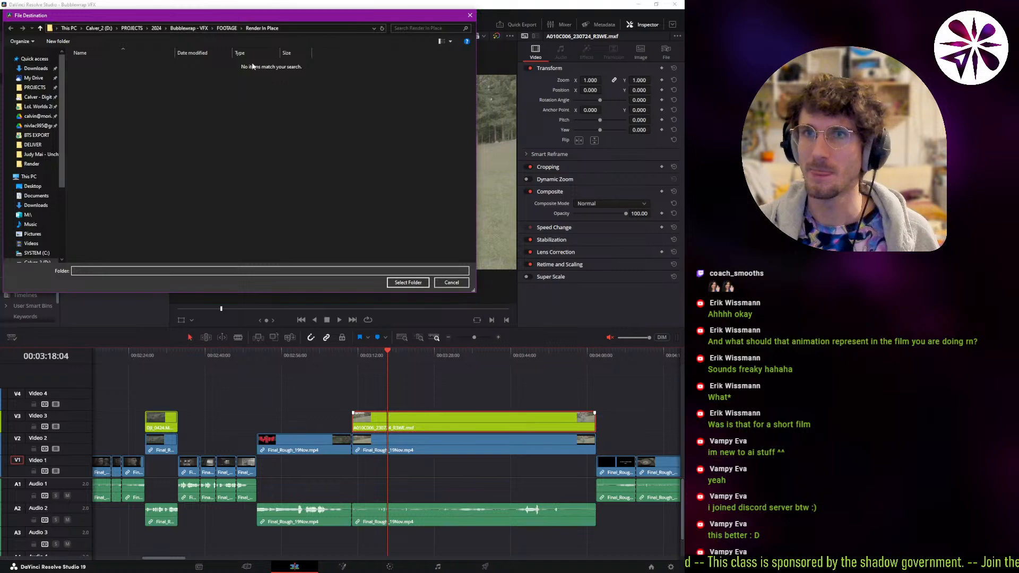
left_click(417, 285)
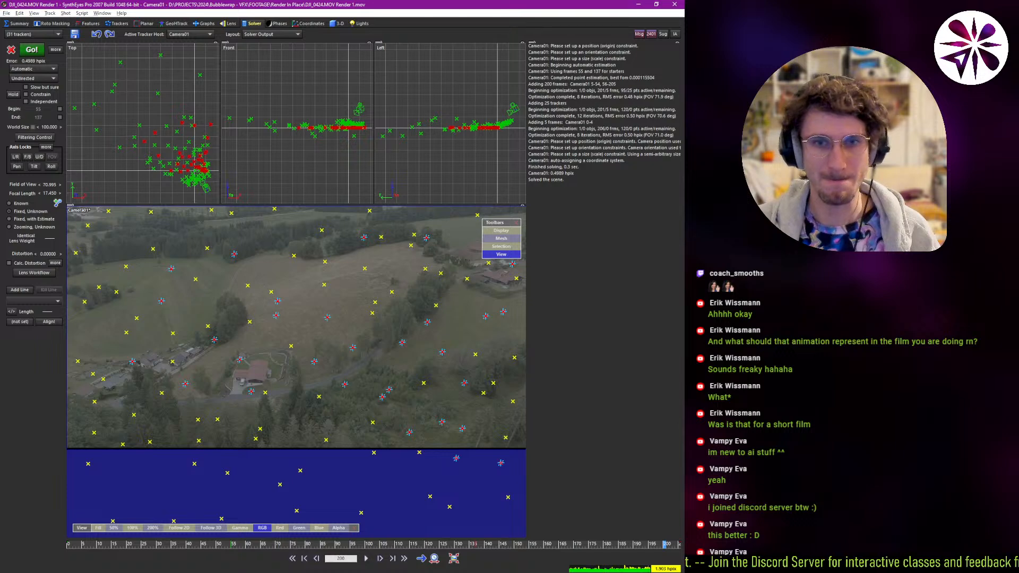
- Show the solved drone scene in SynthEyes's 3-D room with the Quad Perspective layout, locking the perspective view to the camera
left_click(320, 536)
left_click_drag(417, 545, 513, 545)
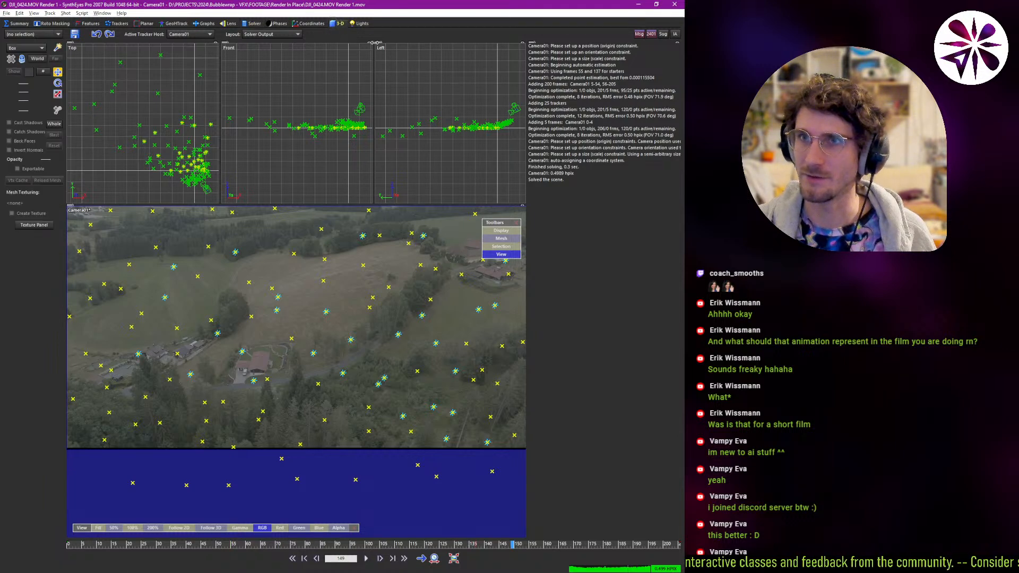
left_click(338, 24)
left_click(271, 35)
left_click(263, 67)
left_click(616, 301)
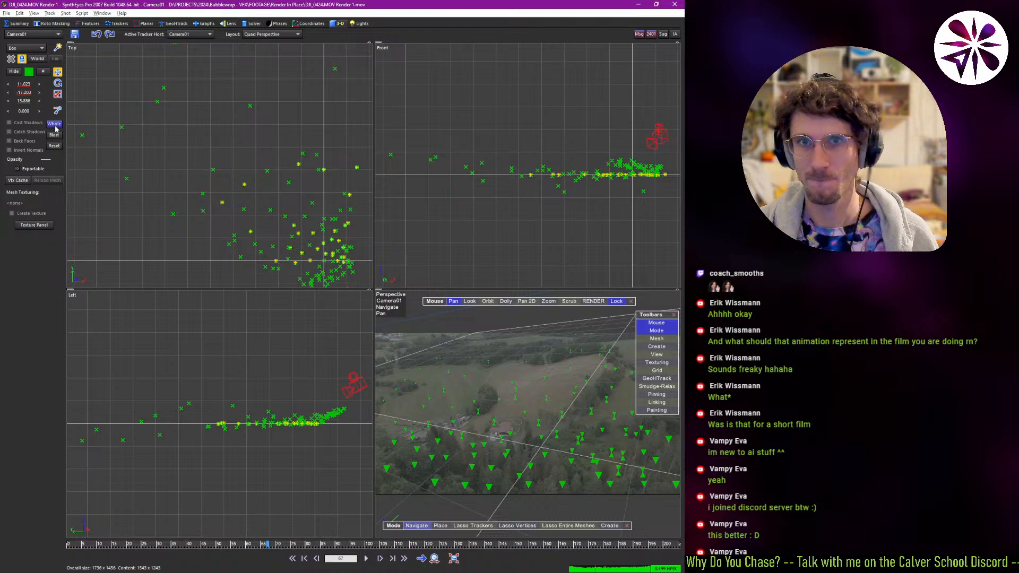
- Rotate the whole solved scene in the top and front views so the camera faces straight along the depth axis
left_click(59, 83)
left_click_drag(282, 192, 311, 248)
middle_click_drag(555, 200, 473, 225)
left_click_drag(557, 202, 592, 190)
- Play the drone track through to the last frame and move the whole scene so the house sits near the origin
left_click(366, 558)
left_click(366, 559)
left_click_drag(516, 549, 682, 536)
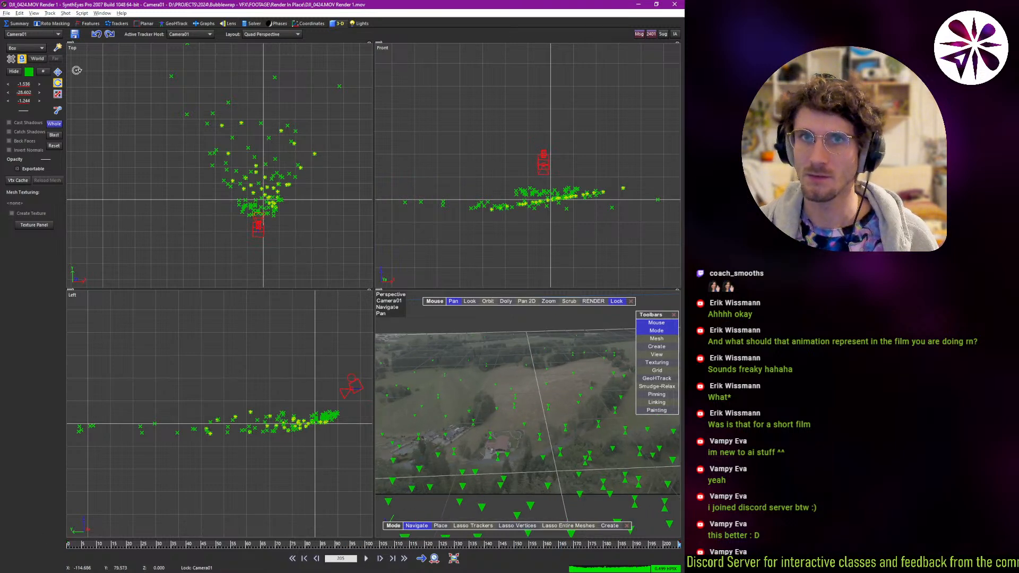
left_click(58, 71)
mouse_move(282, 211)
left_mouse_down()
mouse_move(258, 209)
mouse_move(271, 214)
left_mouse_up()
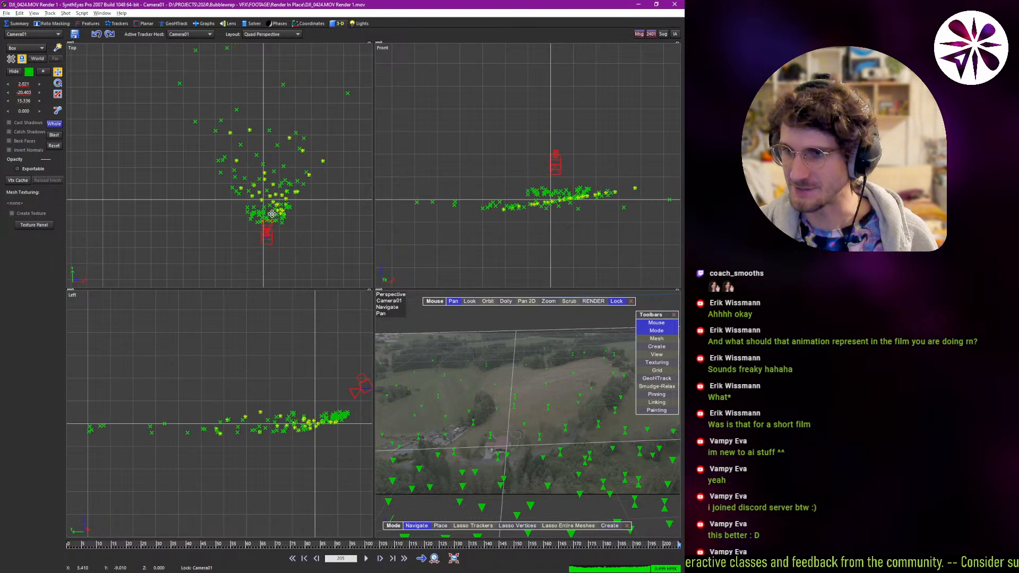
mouse_move(685, 566)
left_mouse_down()
mouse_move(70, 567)
mouse_move(685, 565)
left_mouse_up()
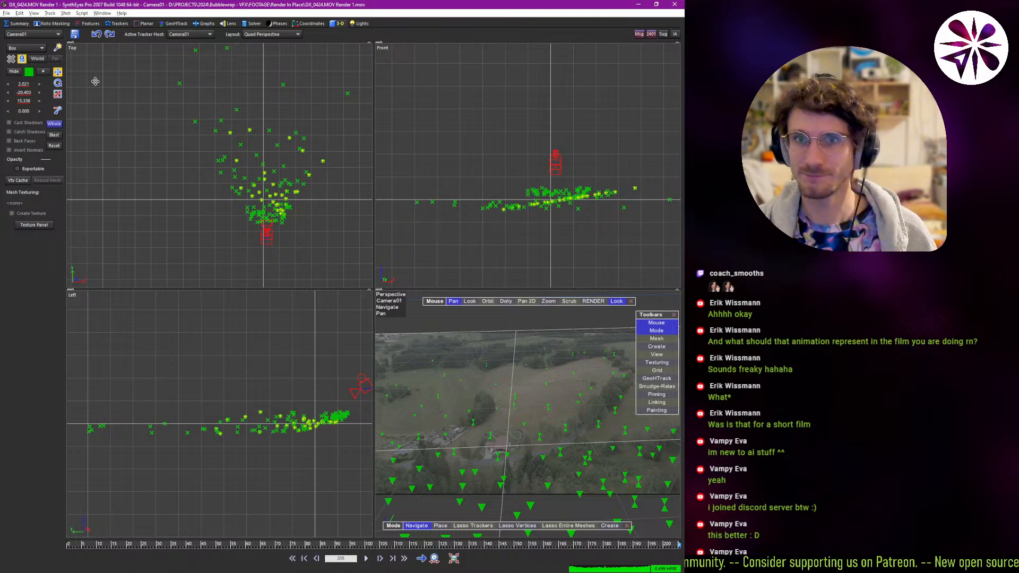
- Export the solved scene as a Blender (Python) script for Blender version 2.80+, keeping the proposed file name
left_click(6, 13)
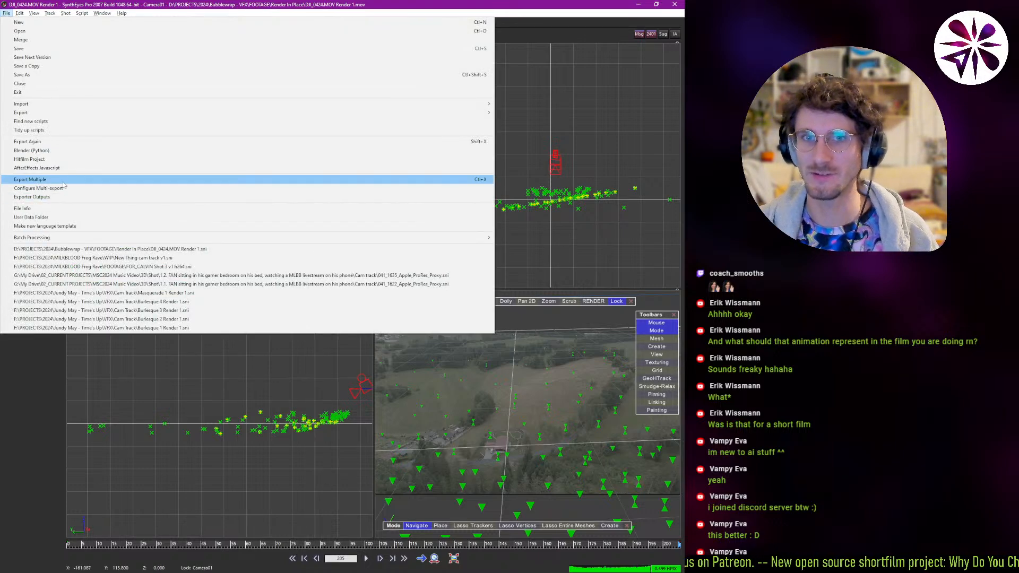
left_click(75, 154)
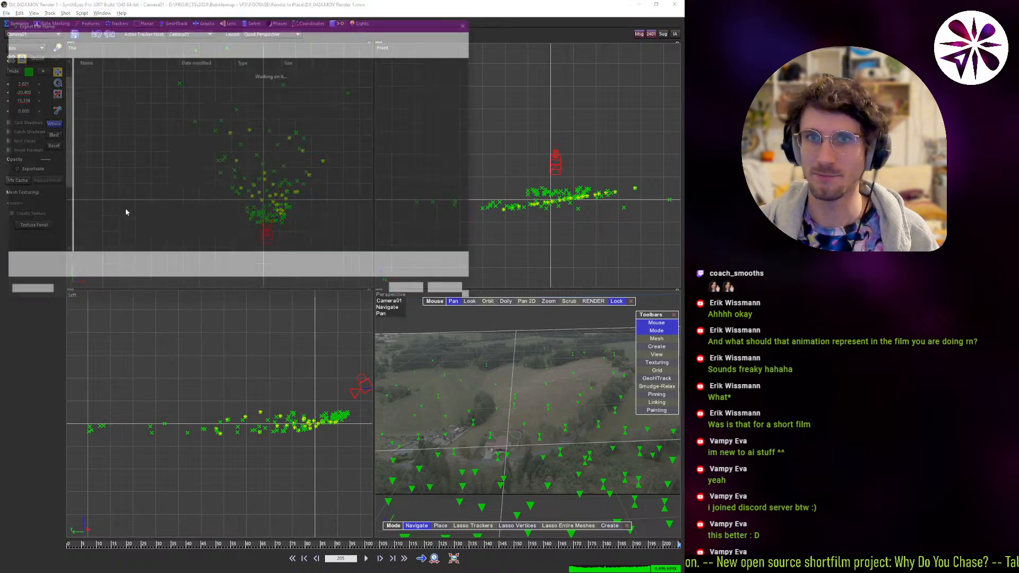
left_click(403, 292)
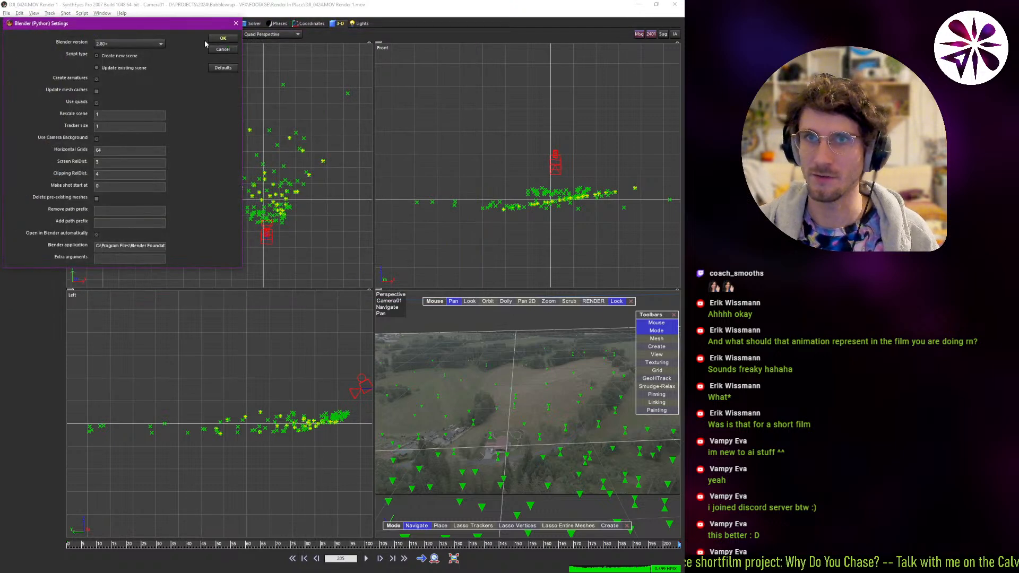
left_click(160, 43)
left_click(157, 46)
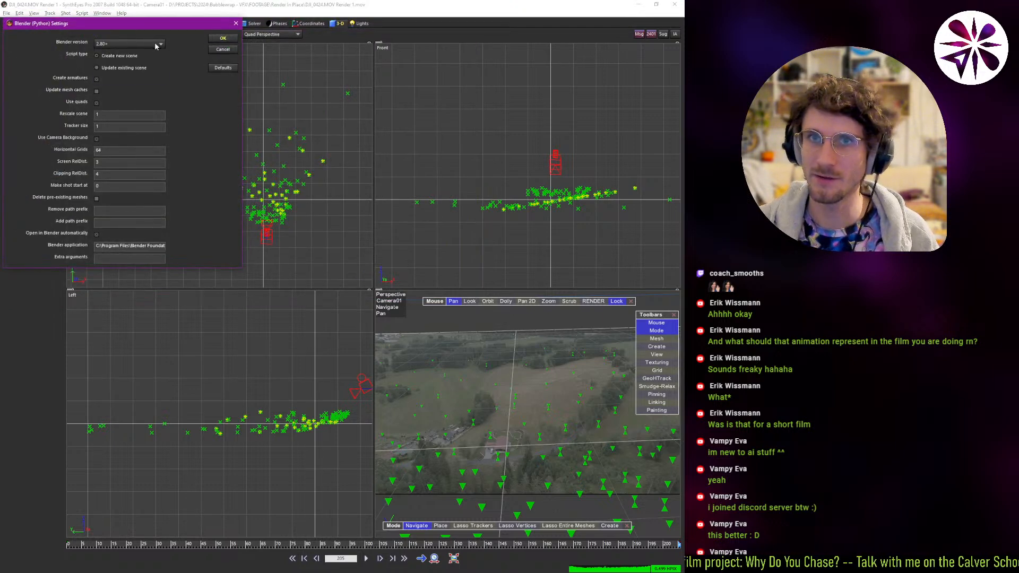
left_click(223, 38)
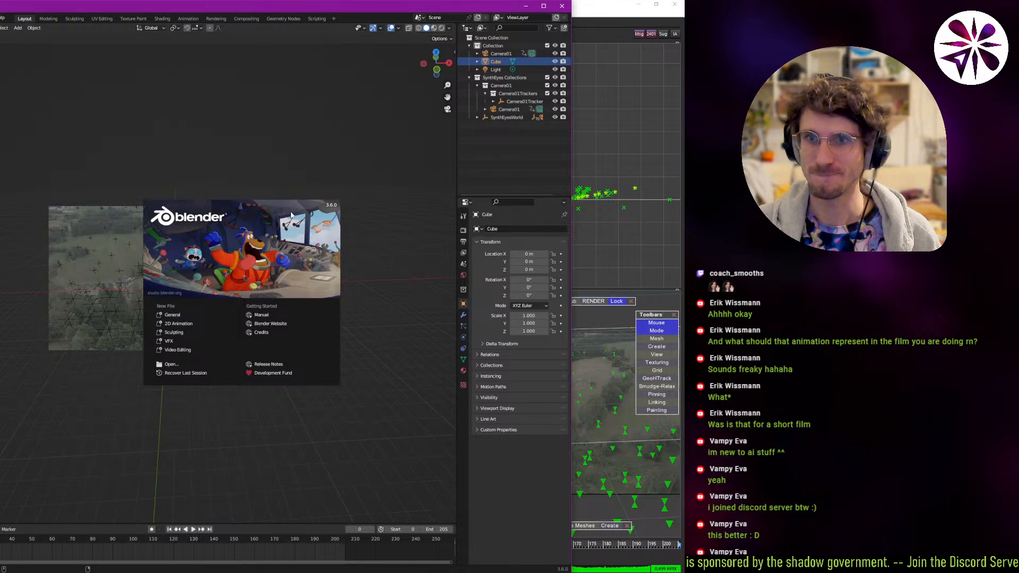
- Maximize the Blender scene, check the cube against the tracked footage up to frame 171, and delete the default cube
double_click(342, 7)
key("space")
key("space")
left_click_drag(310, 552, 378, 550)
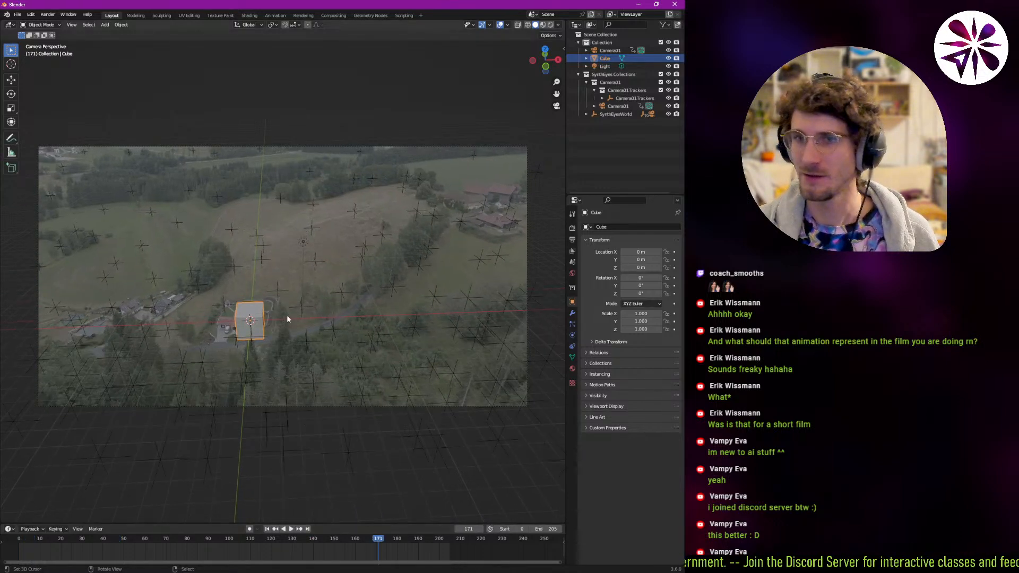
key("x")
left_click(262, 329)
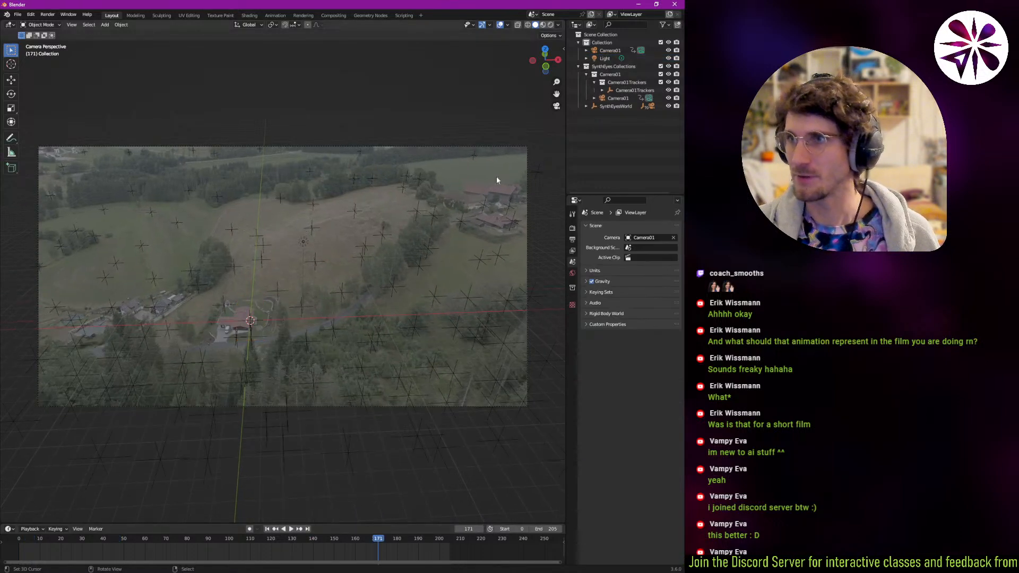
- Rename the SynthEyes Collections collection to "Establisher of House with Bubble", copying the name from the matching ClickUp task title
left_click(618, 67)
double_click(620, 66)
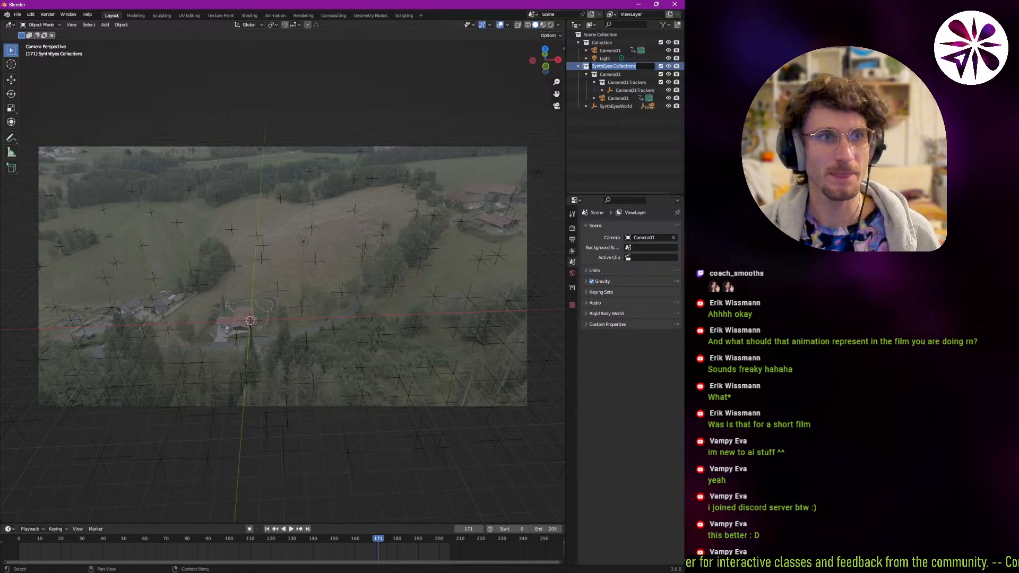
key("alt+Tab")
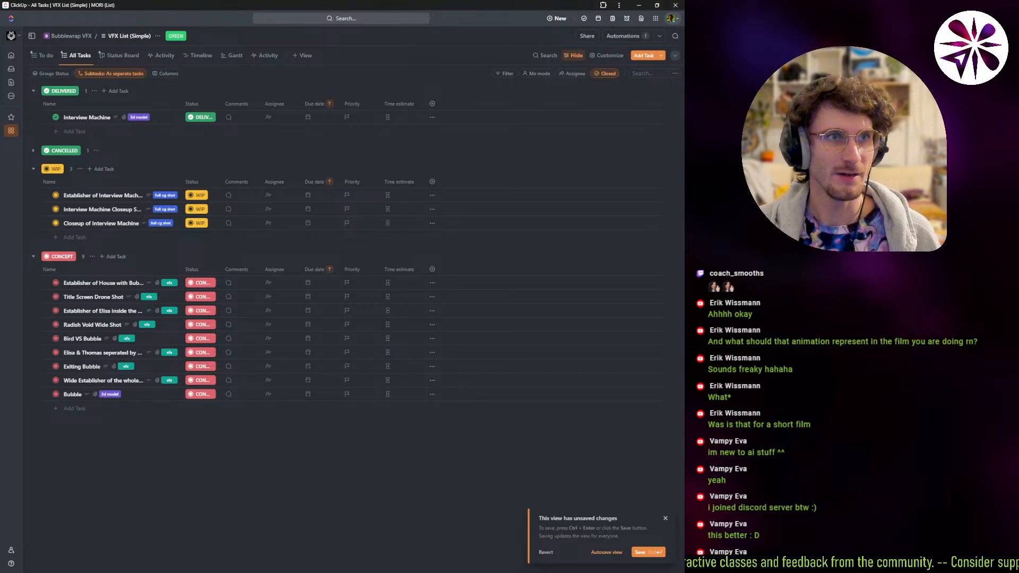
left_click(97, 282)
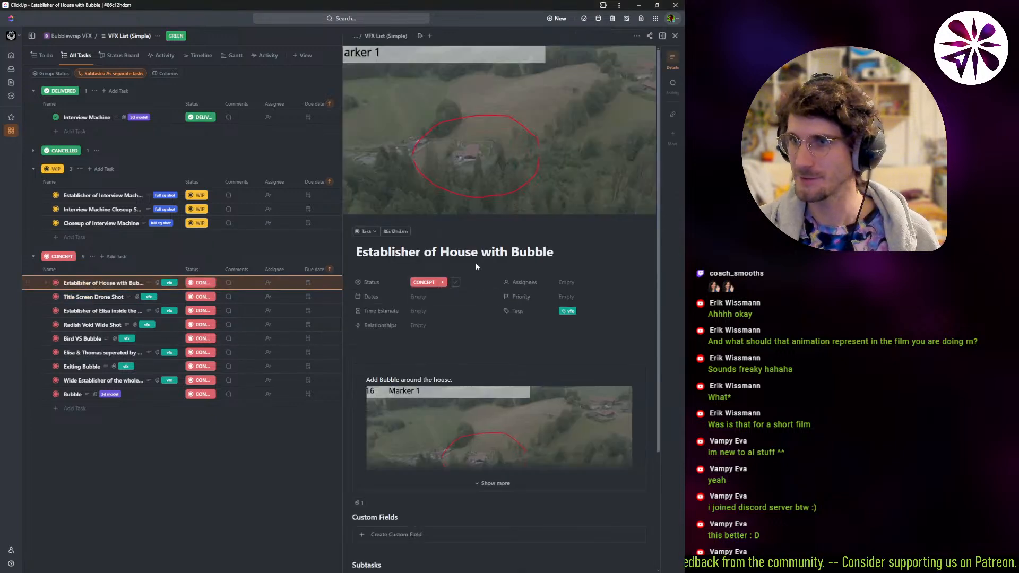
triple_click(474, 252)
key("ctrl+c")
key("alt+Tab")
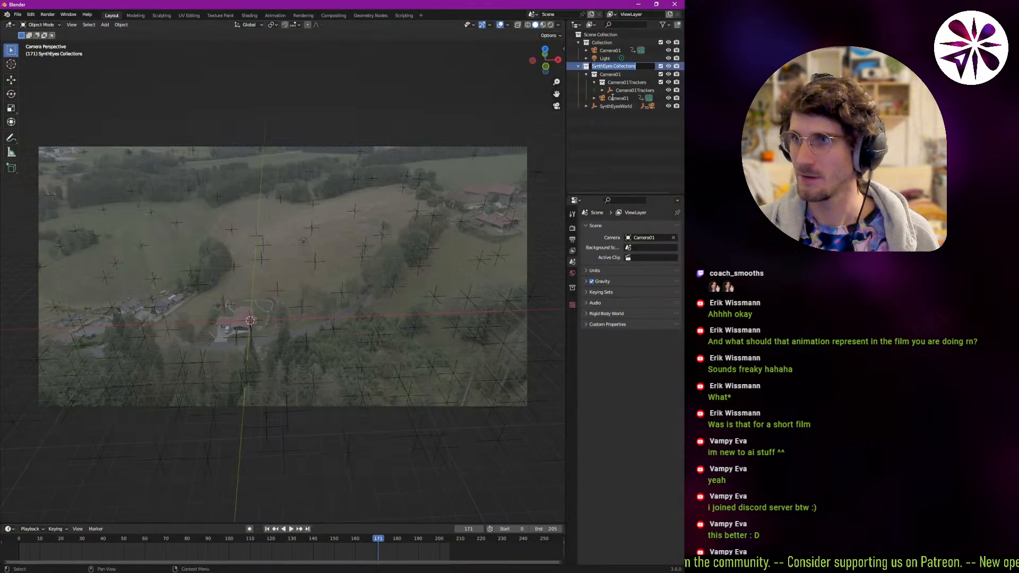
key("ctrl+v")
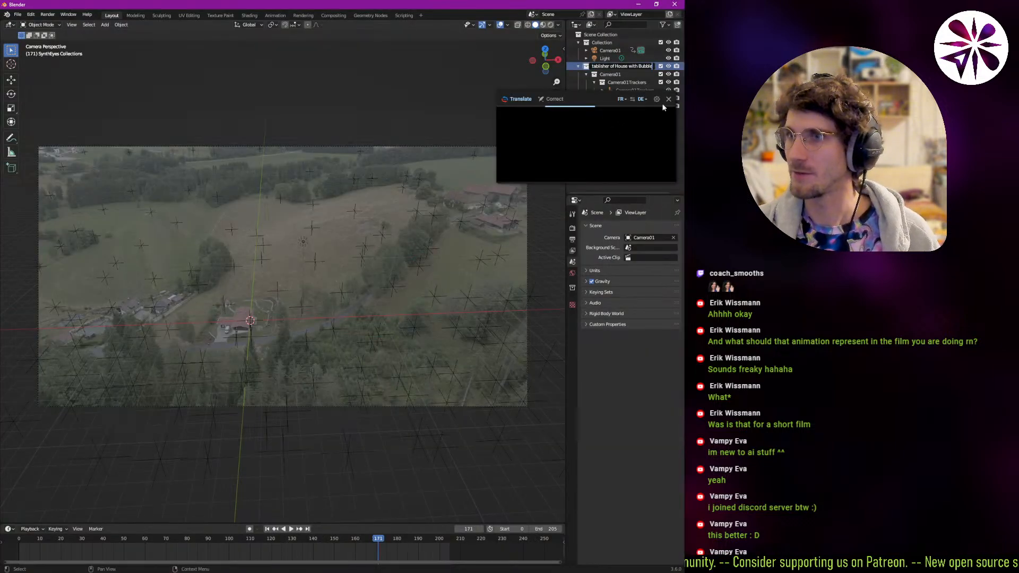
left_click(669, 99)
left_click(644, 121)
- Rename the tracked Camera01 object to "Establisher of House with Bubble"
double_click(620, 98)
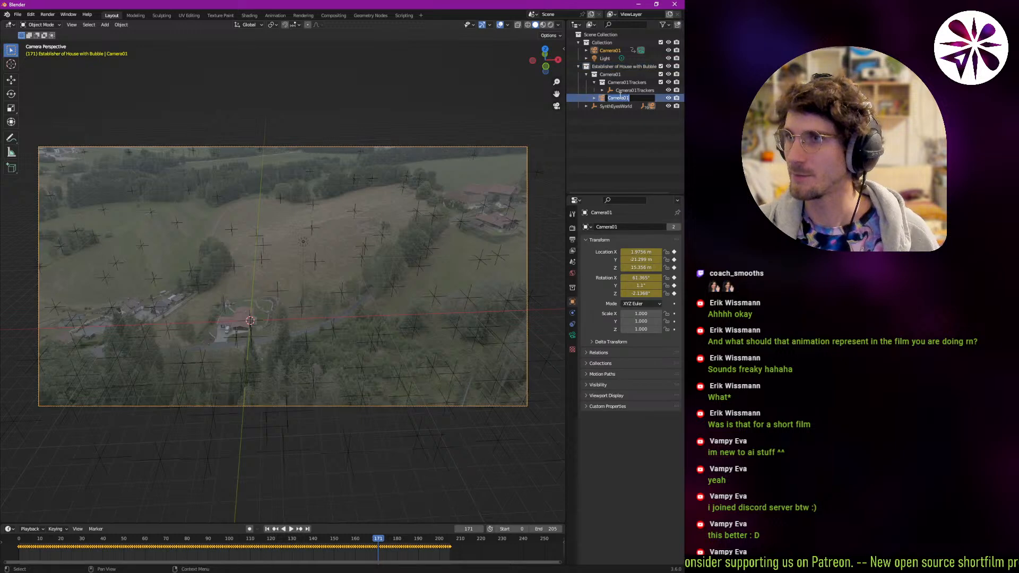
key("ctrl+v")
key("Return")
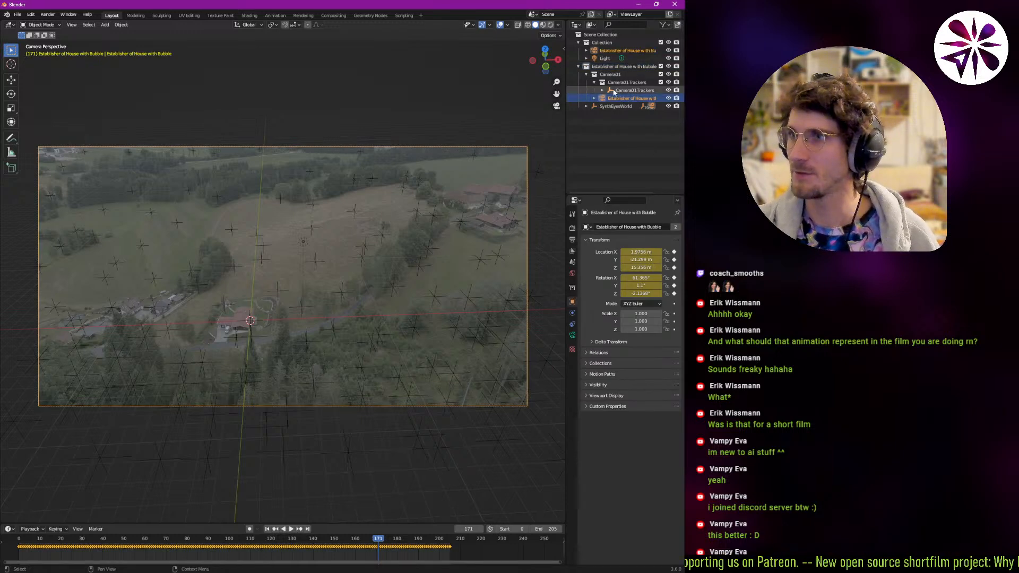
- Copy the Establisher of House with Bubble collection and switch to a new, unsaved Blender 4.3.0 scene, dismissing its splash screen
left_click(619, 68)
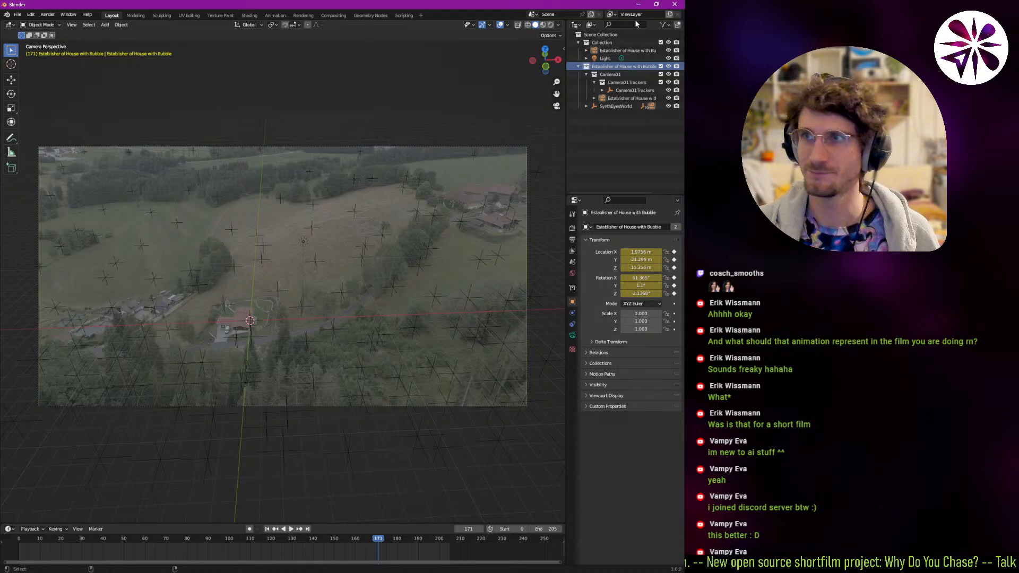
key("alt+Tab")
key("alt+Tab")
key("alt+Tab")
key("alt+Tab")
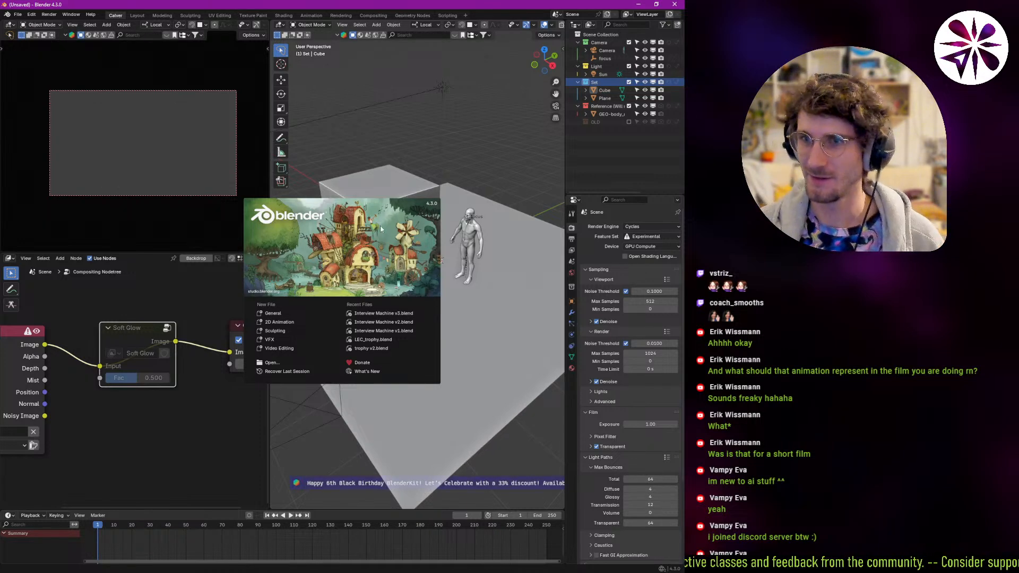
left_click(406, 187)
middle_click_drag(398, 264, 419, 271)
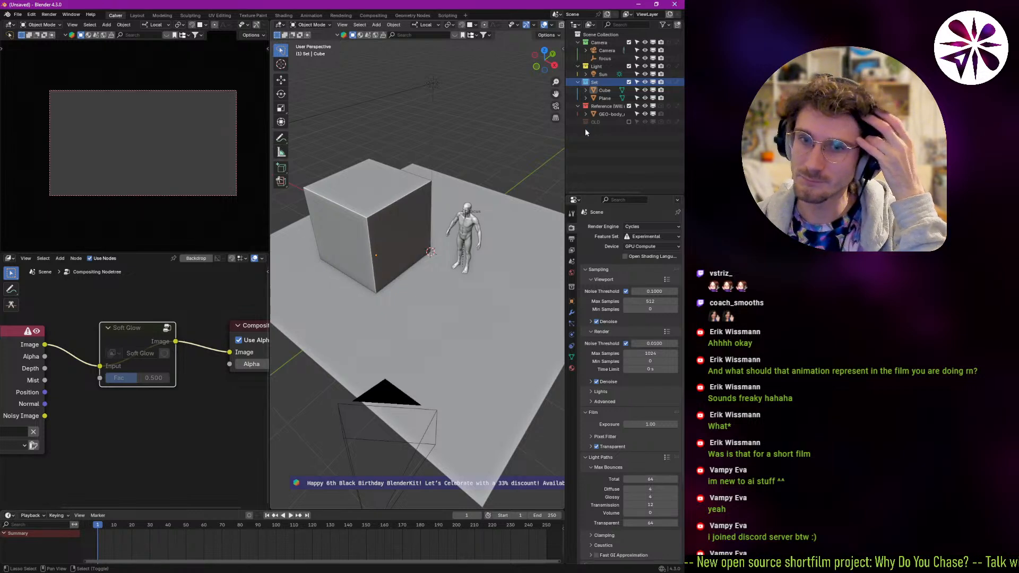
left_click(616, 34)
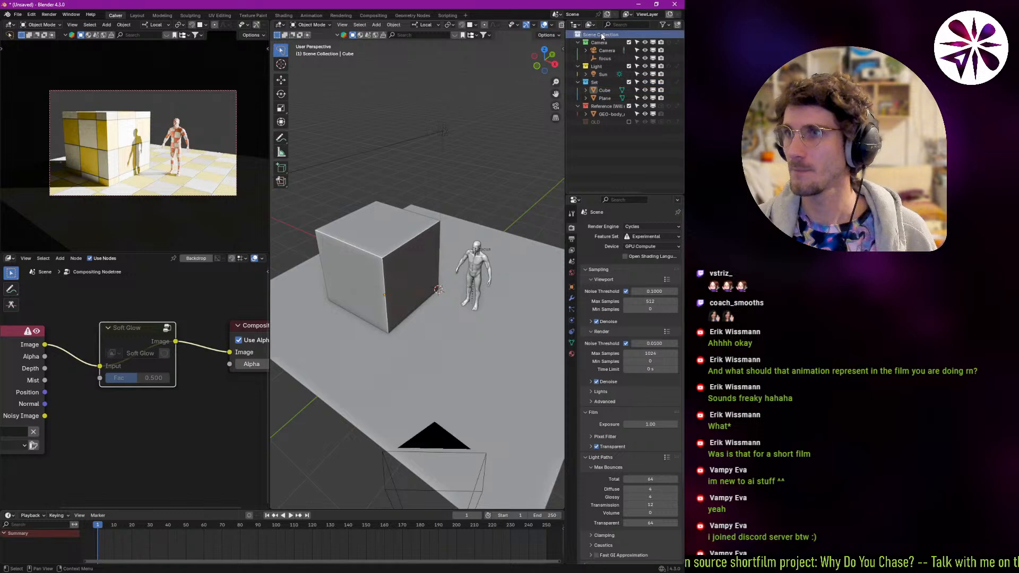
left_click(601, 83)
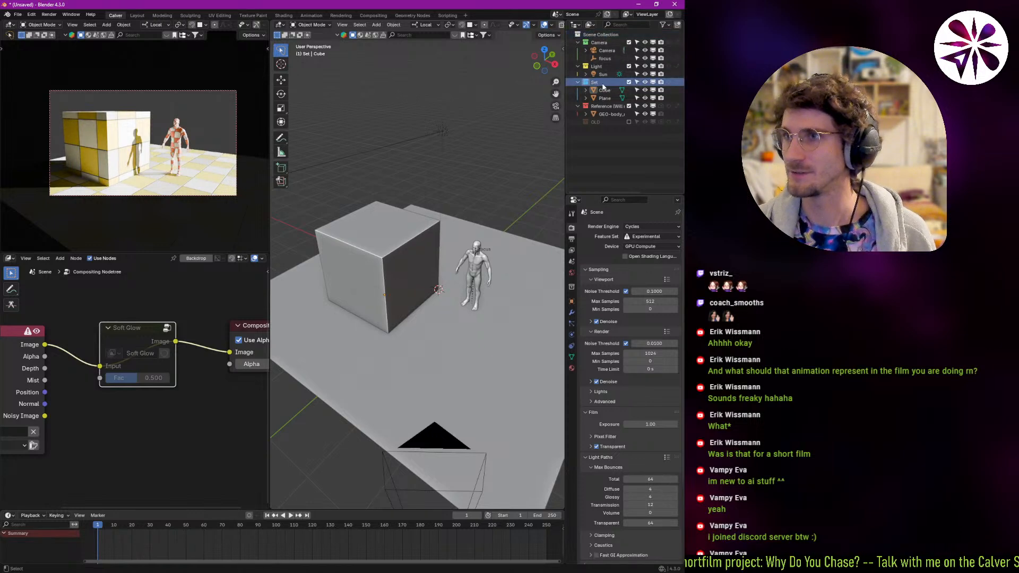
key("ctrl+v")
key("ctrl+z")
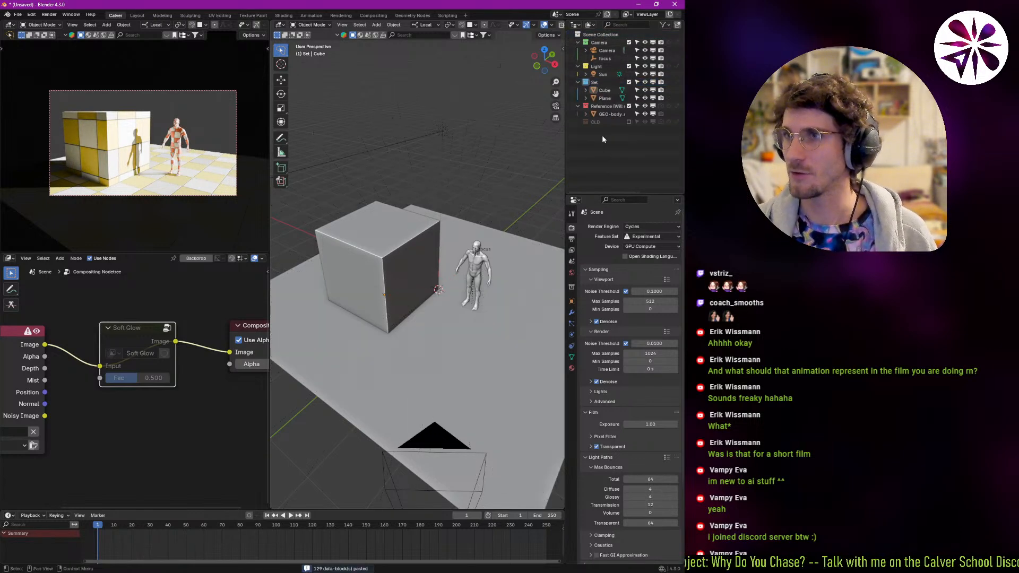
- Paste the copied Establisher of House with Bubble collection into the Camera collection
left_click(600, 43)
key("ctrl+v")
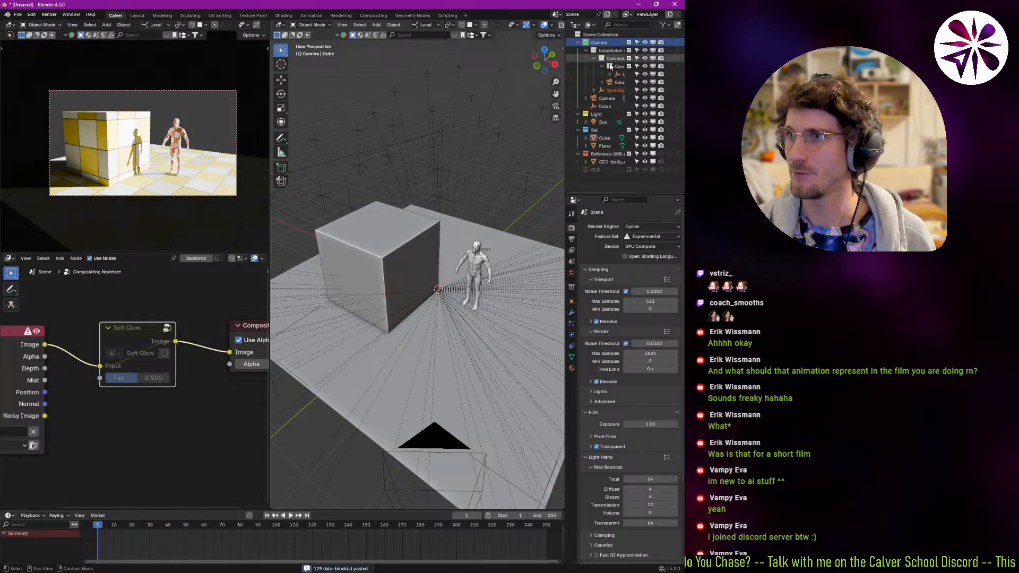
- Select the Establisher of House with Bubble camera and shift all of its keyframes one frame later
left_click(616, 83)
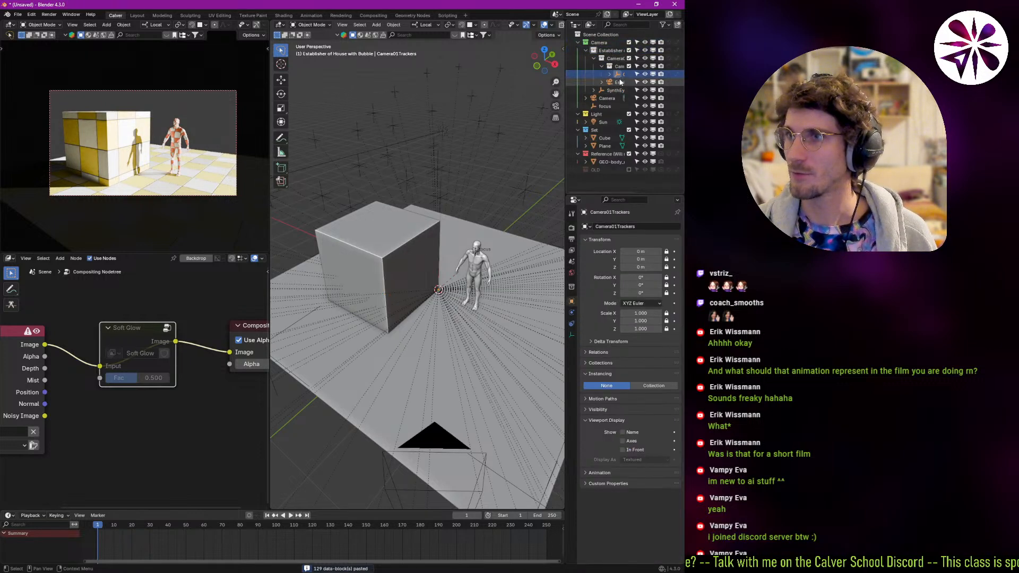
scroll(111, 552, "up", 8)
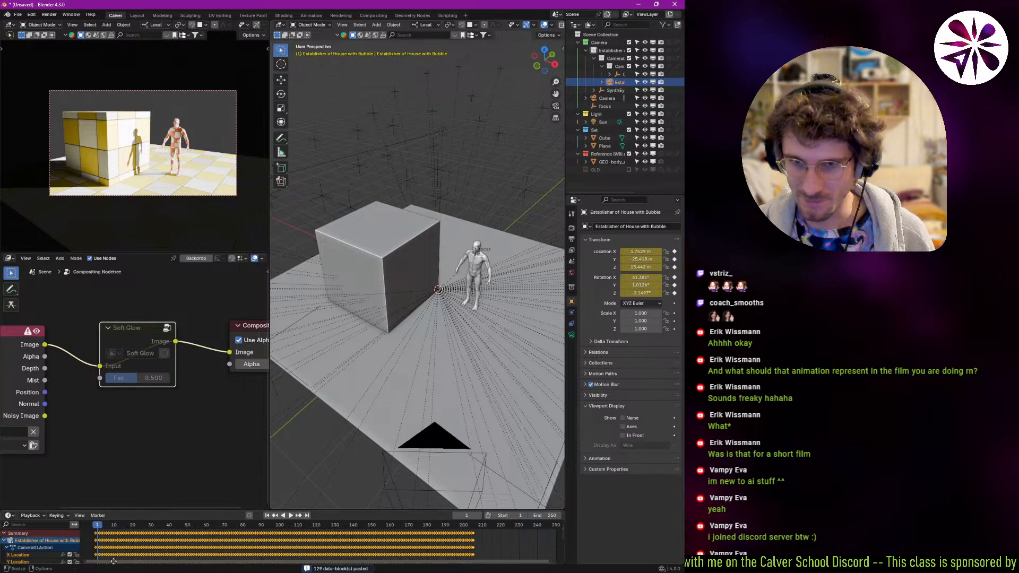
middle_click_drag(101, 549, 117, 544)
key("g")
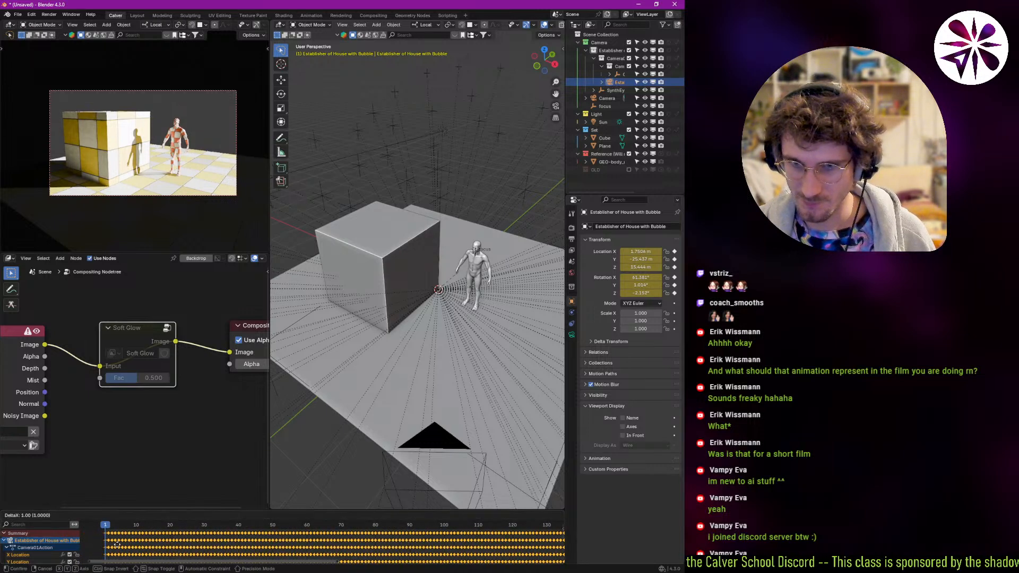
left_click(117, 544)
scroll(124, 543, "down", 8)
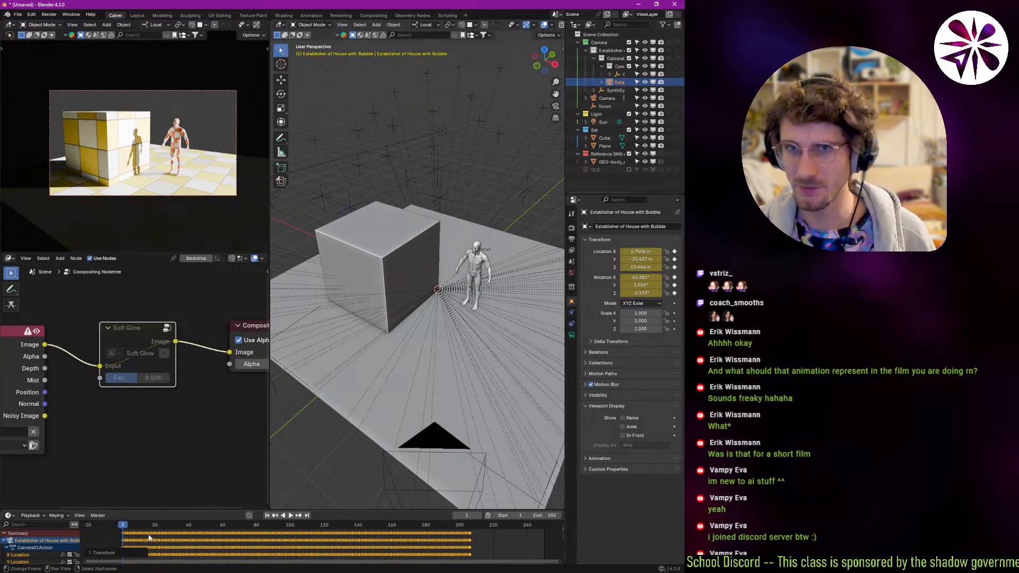
- Make the Establisher of House with Bubble camera the active scene camera, fit its view, and show its lens settings
key("ctrl+KP_0")
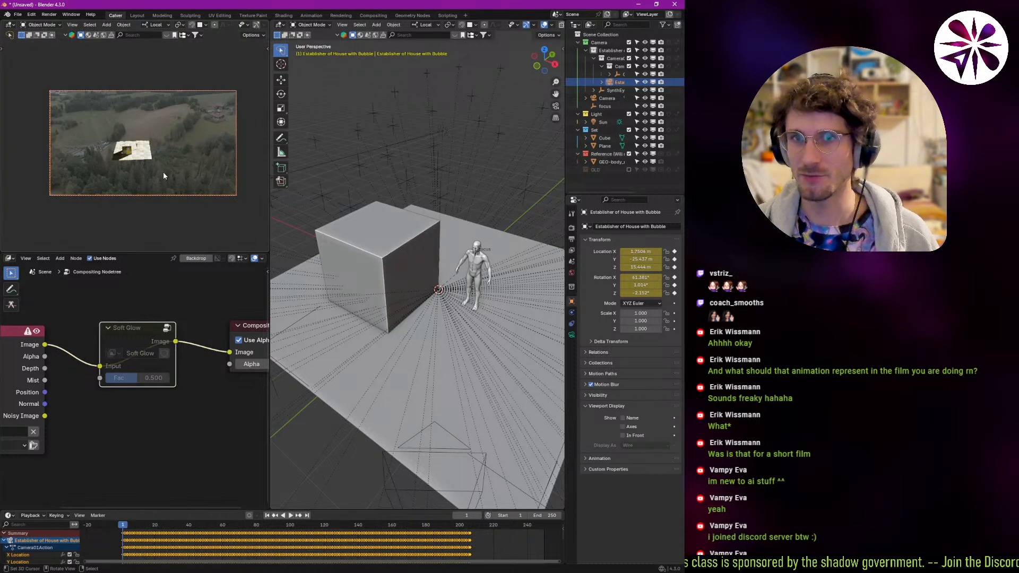
key("Home")
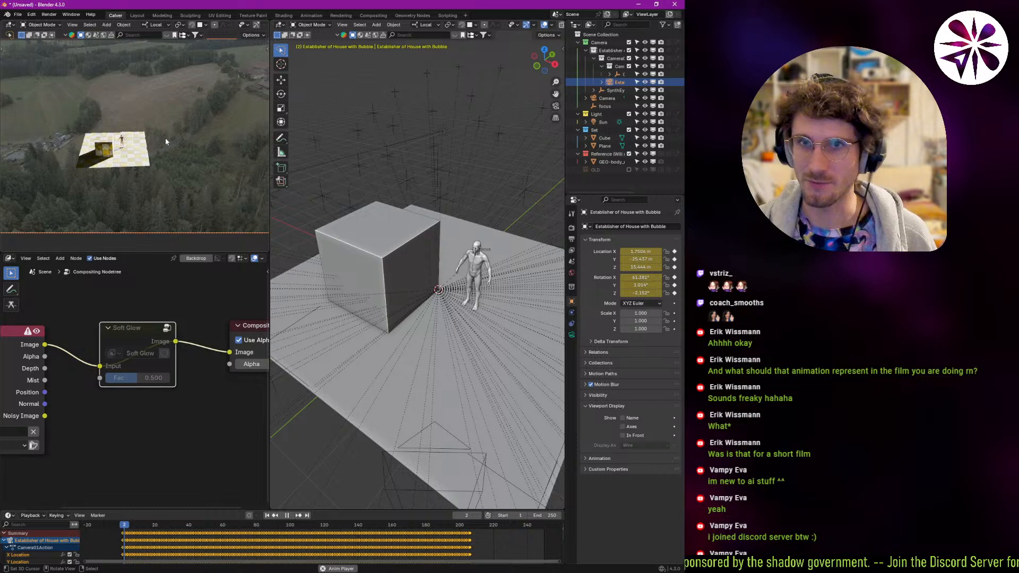
left_click(572, 335)
scroll(159, 206, "down", 3)
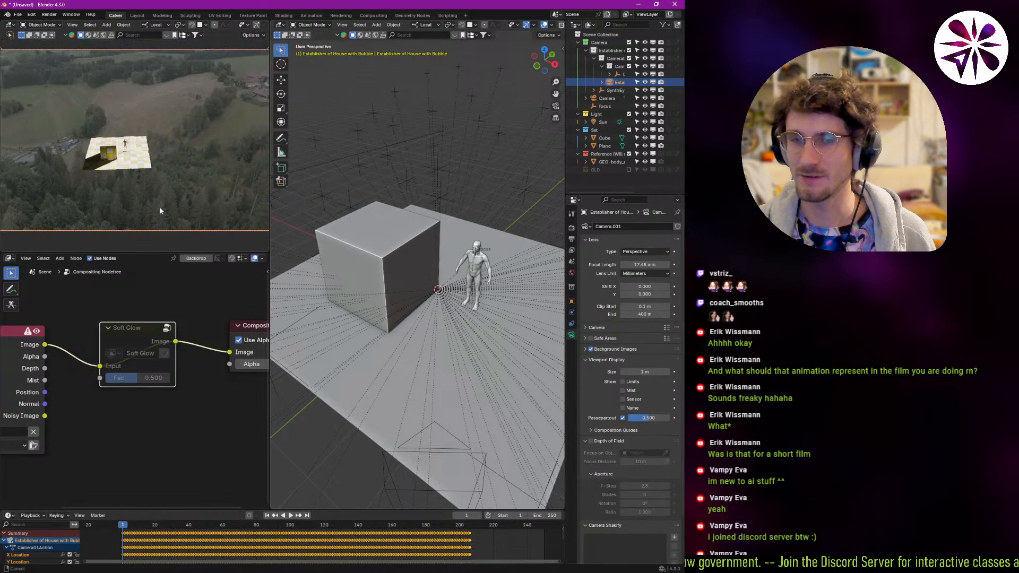
key("Home")
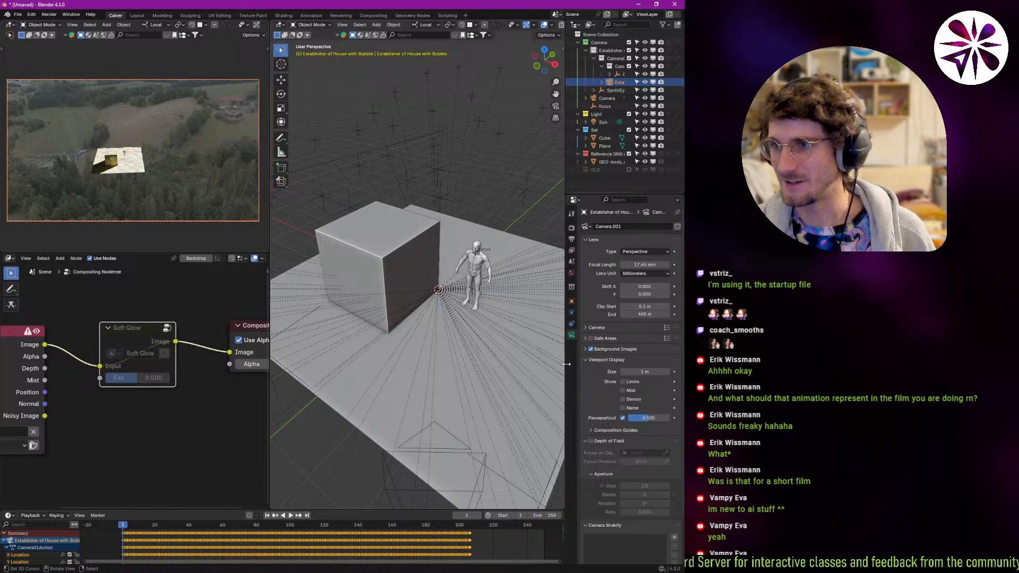
- Expand the camera's background image settings and check the proxy render size options for the DJI_0424.MOV Render 1.mov clip
scroll(597, 372, "down", 2)
scroll(597, 372, "up", 2)
left_click(609, 350)
scroll(598, 363, "down", 1)
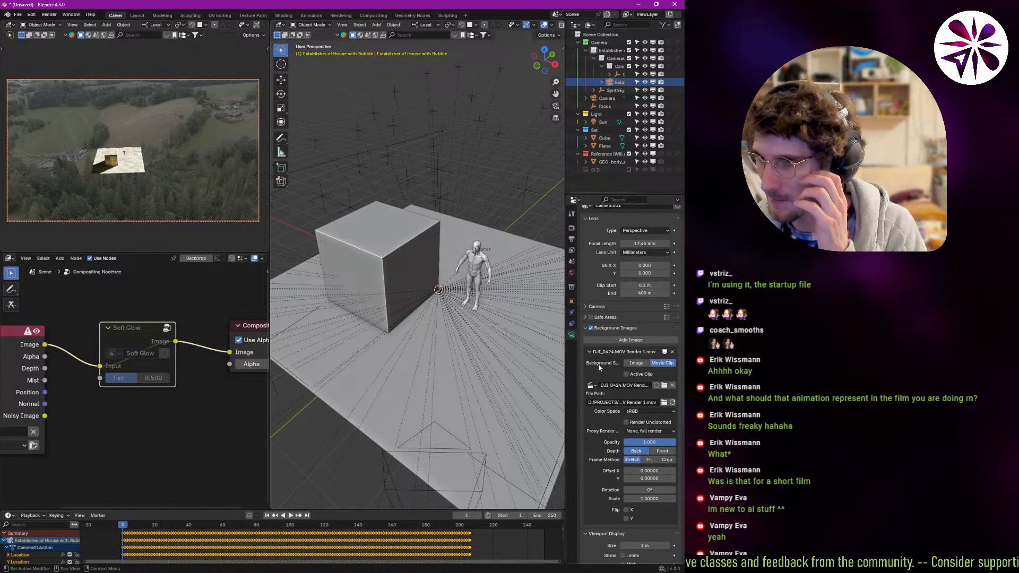
left_click(633, 431)
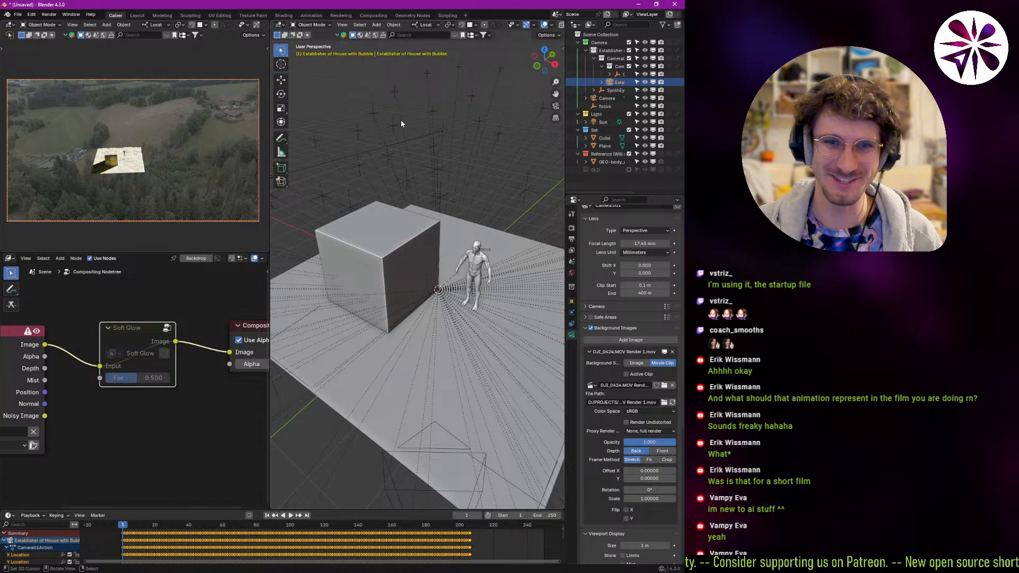
- Add a Motion Tracking workspace from the VFX presets and load the DJI_0424.MOV Render 1.mov clip in its clip editor
left_click(466, 16)
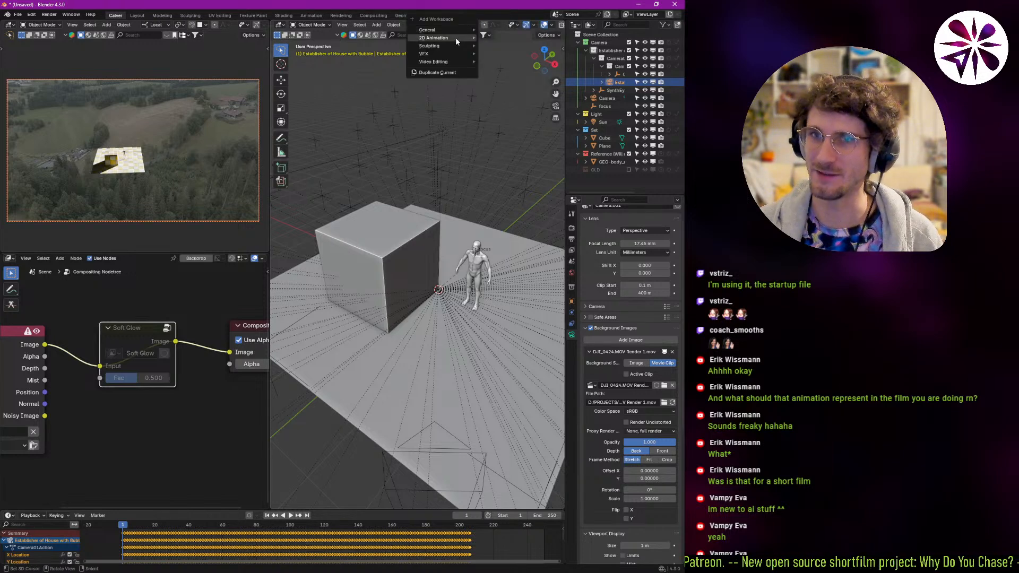
mouse_move(450, 60)
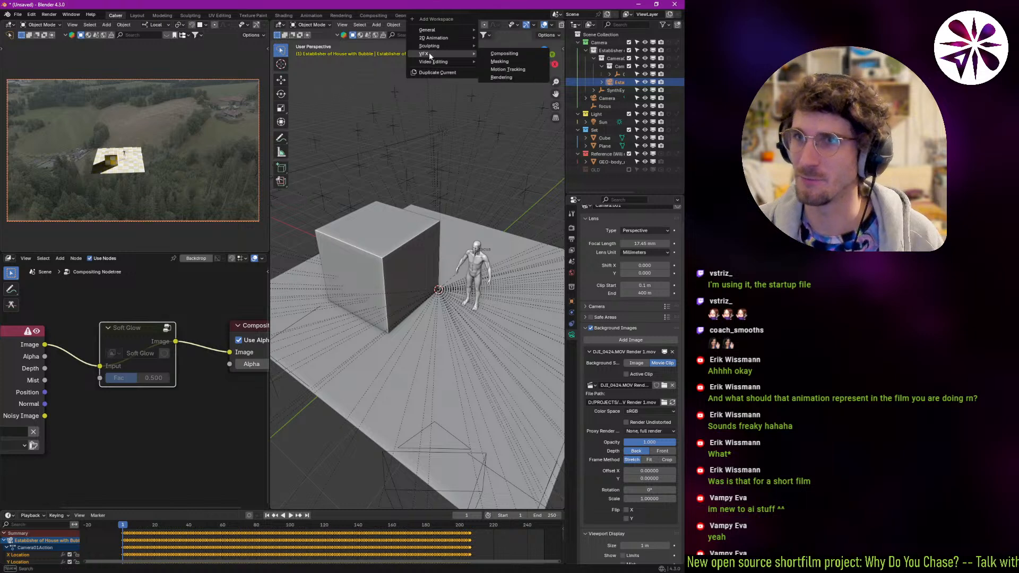
mouse_move(443, 30)
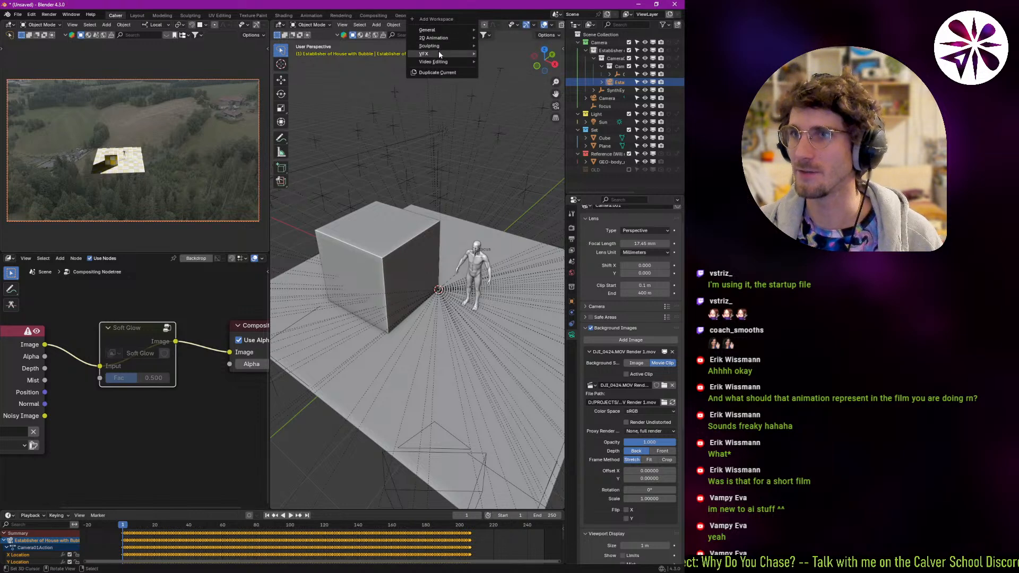
left_click(507, 73)
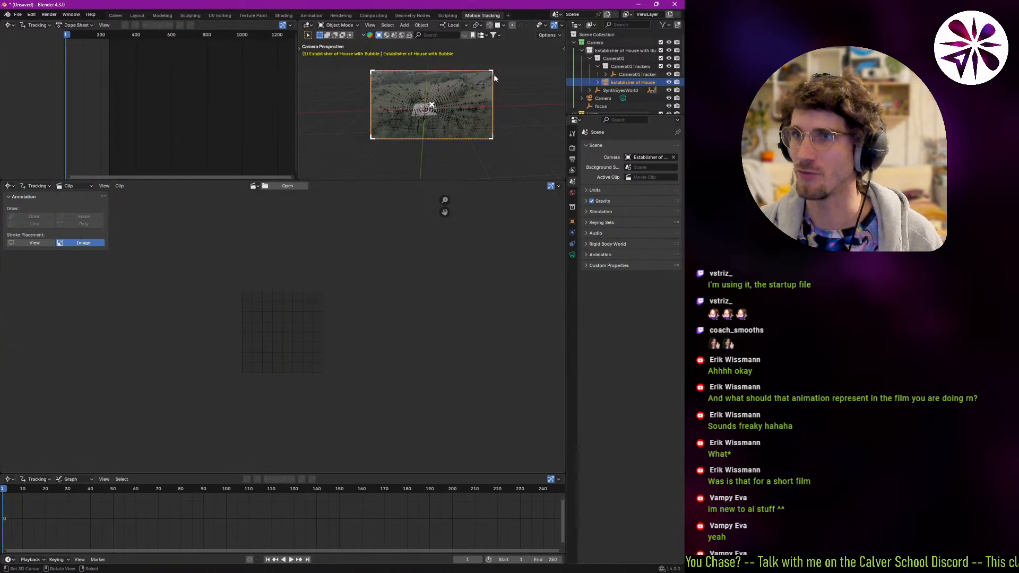
left_click(255, 186)
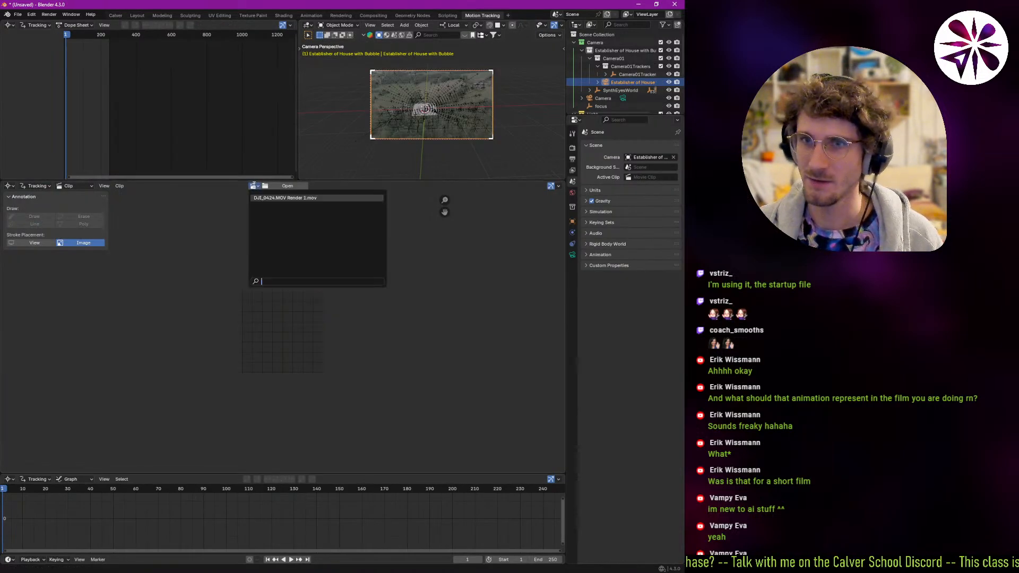
left_click(274, 200)
scroll(286, 338, "down", 5)
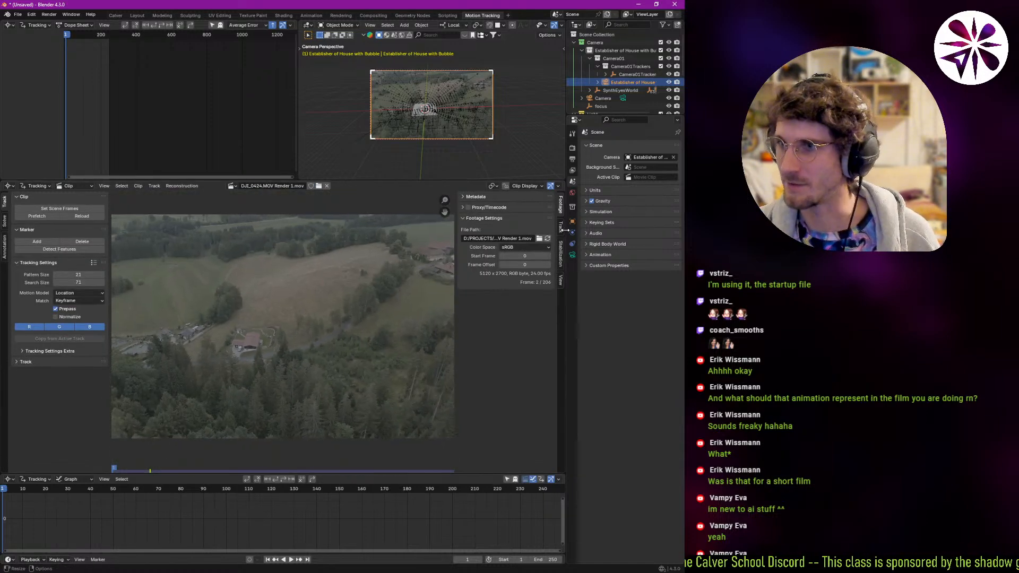
- Enable proxies for the clip at 25% of the original size and build them
left_click(484, 207)
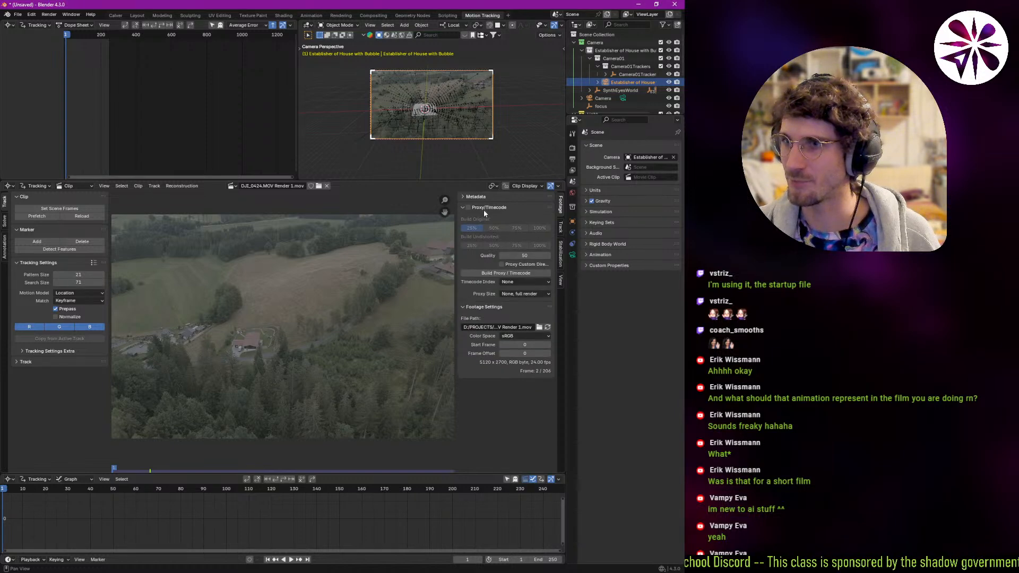
left_click(468, 208)
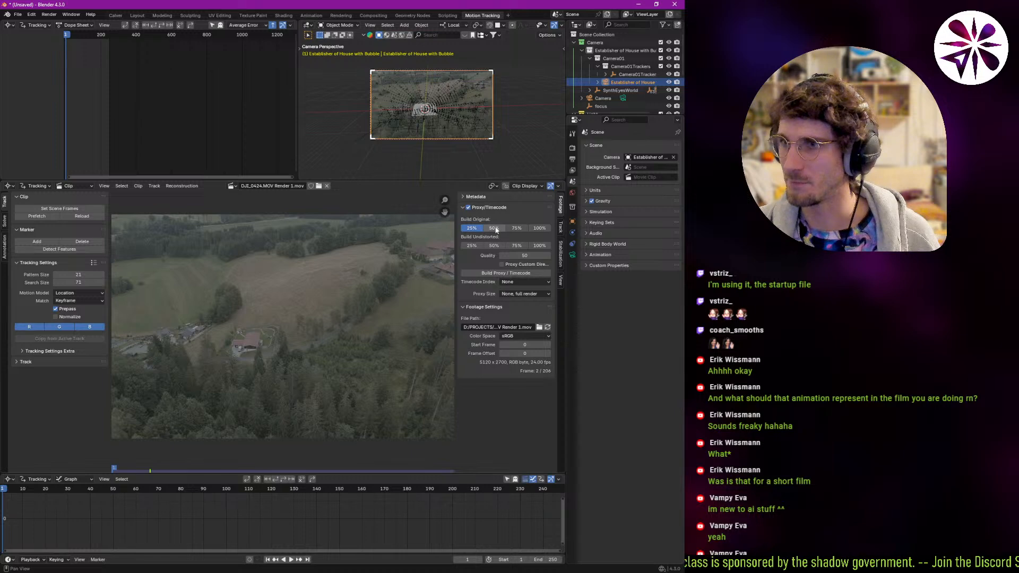
left_click(493, 273)
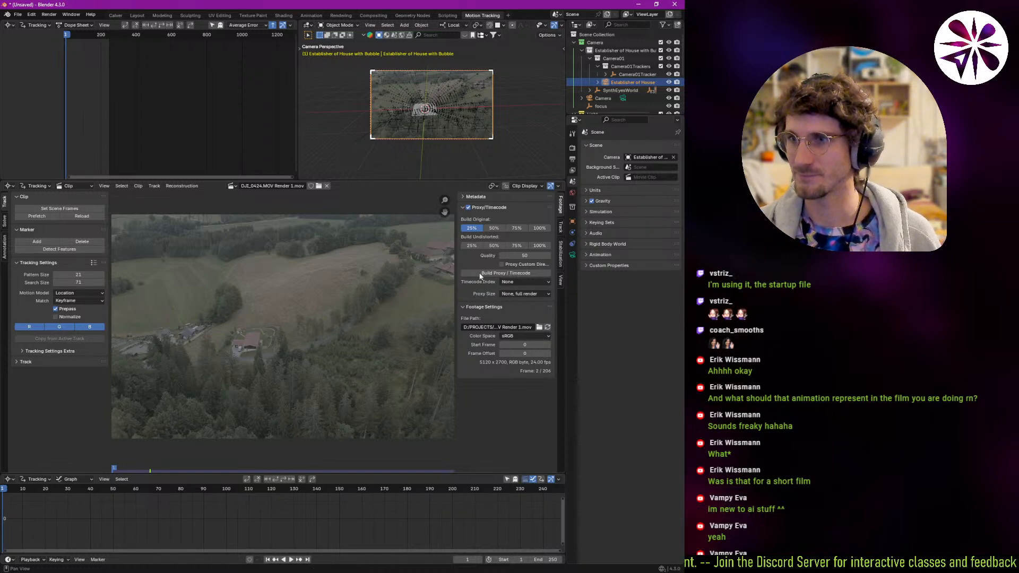
- Return to the Calver workspace and set the camera background clip's proxy render size to 25%
left_click(115, 15)
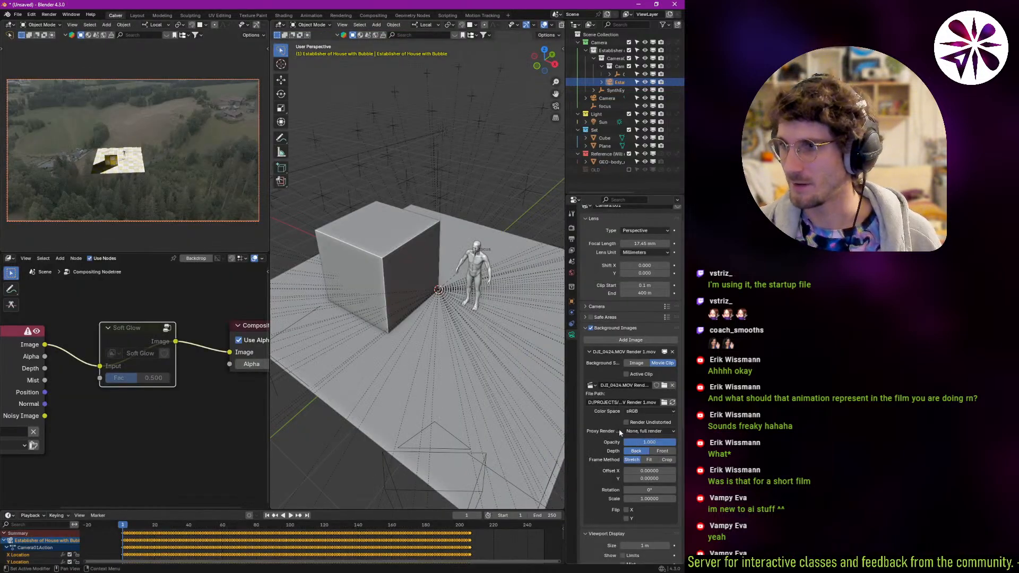
left_click(650, 431)
left_click(646, 440)
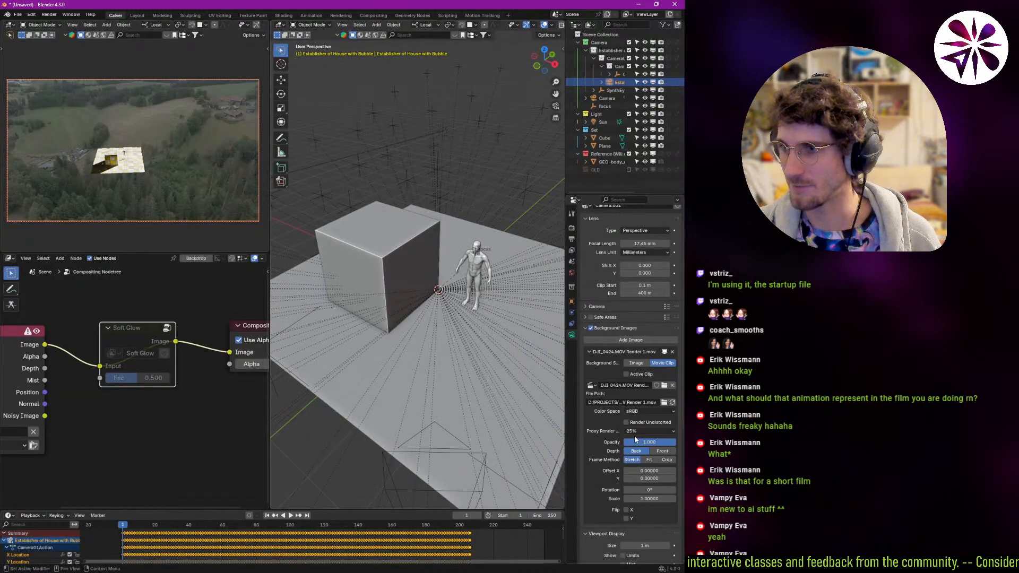
- Play the tracked shot through the camera view to check how the cube and figure stick to the drone footage
key("space")
scroll(135, 177, "up", 3)
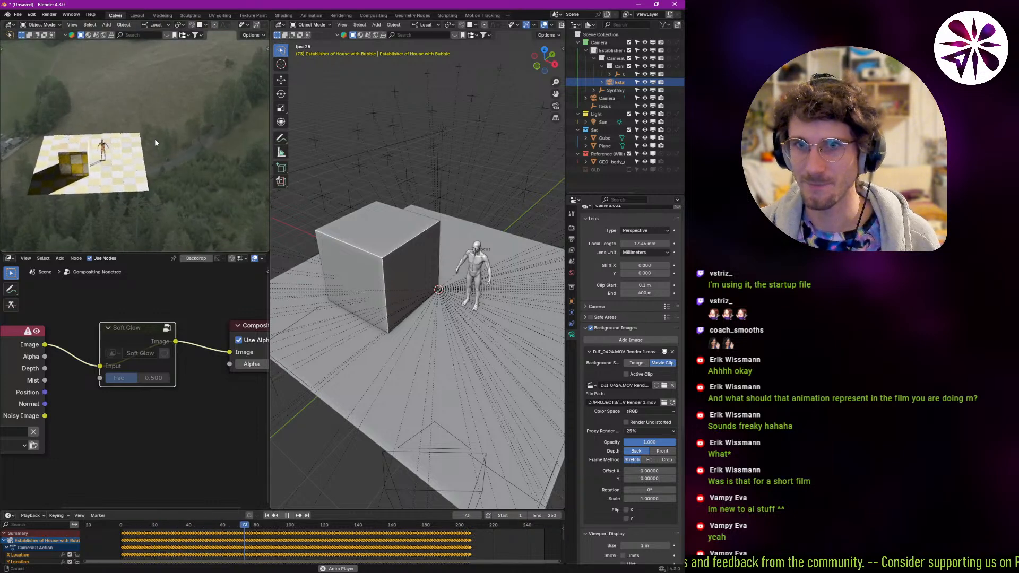
scroll(154, 141, "down", 4)
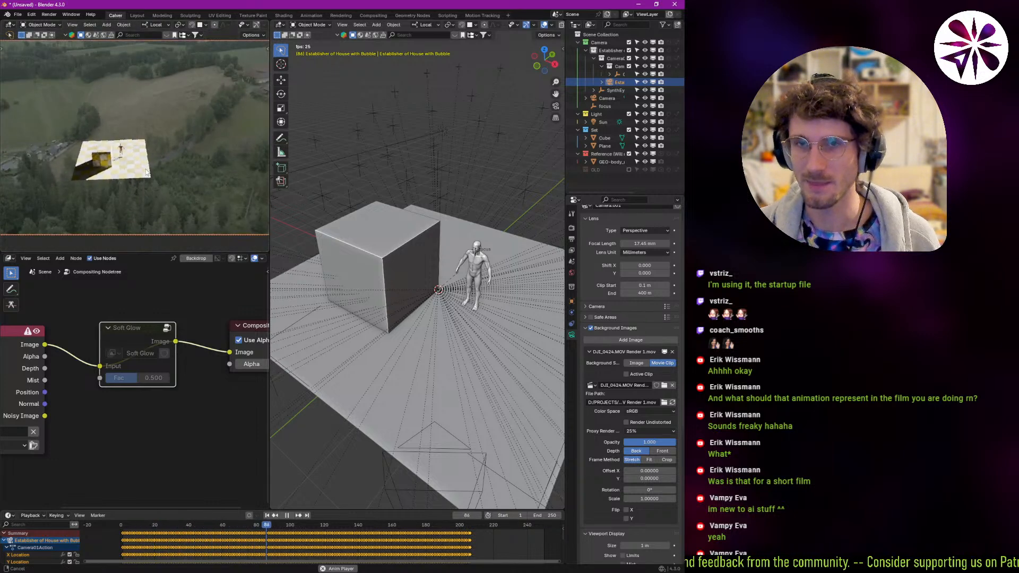
middle_click_drag(162, 181, 152, 182, "shift")
scroll(159, 212, "up", 2)
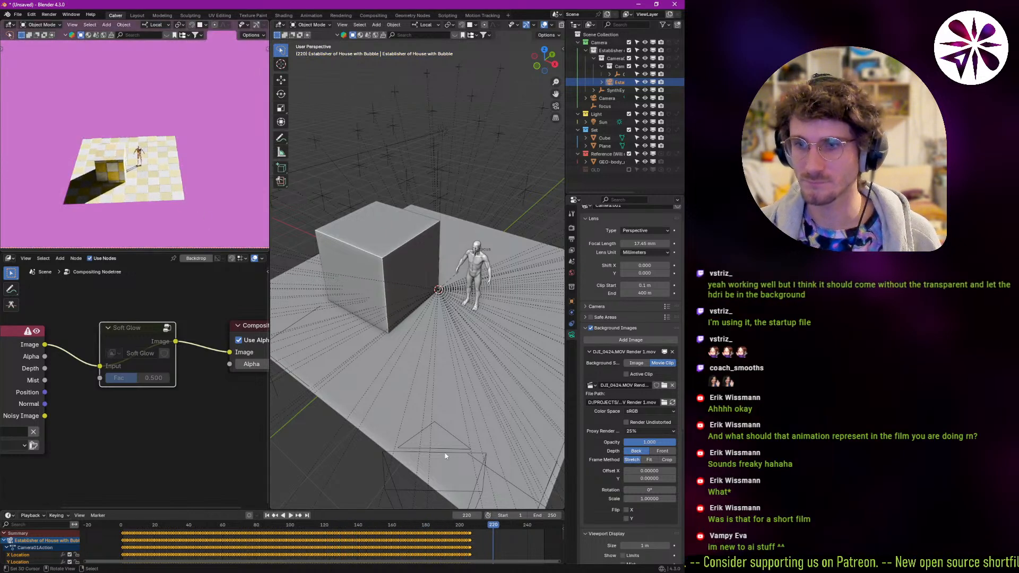
key("space")
- Check the background footage around frame 207 at the end of the camera keyframes, and briefly replay the shot from frame 1
left_click(471, 528)
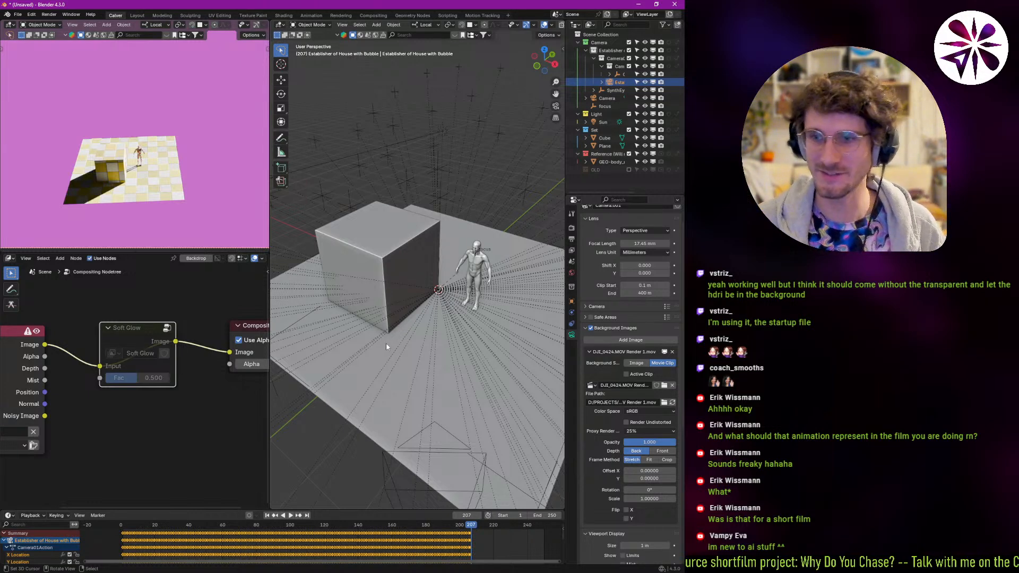
key("Left")
middle_click_drag(496, 537, 482, 552, "ctrl")
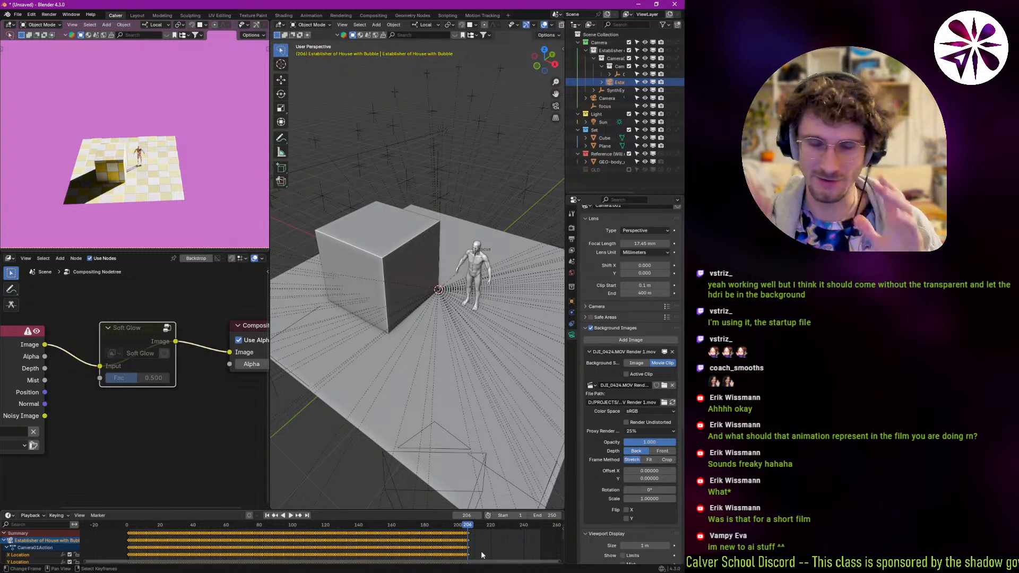
left_click(131, 550)
key("space")
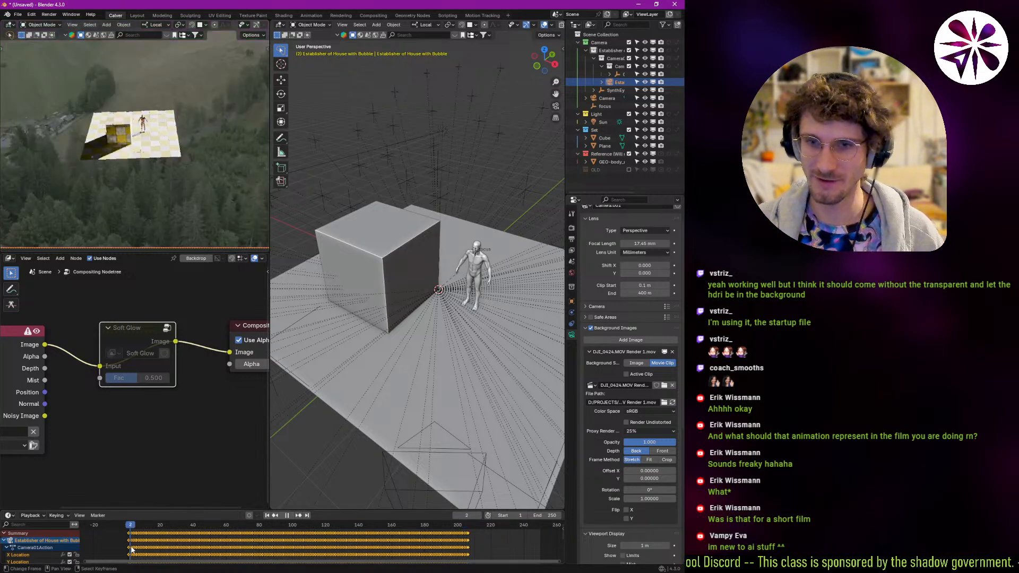
key("Escape")
middle_click_drag(131, 550, 166, 535, "ctrl")
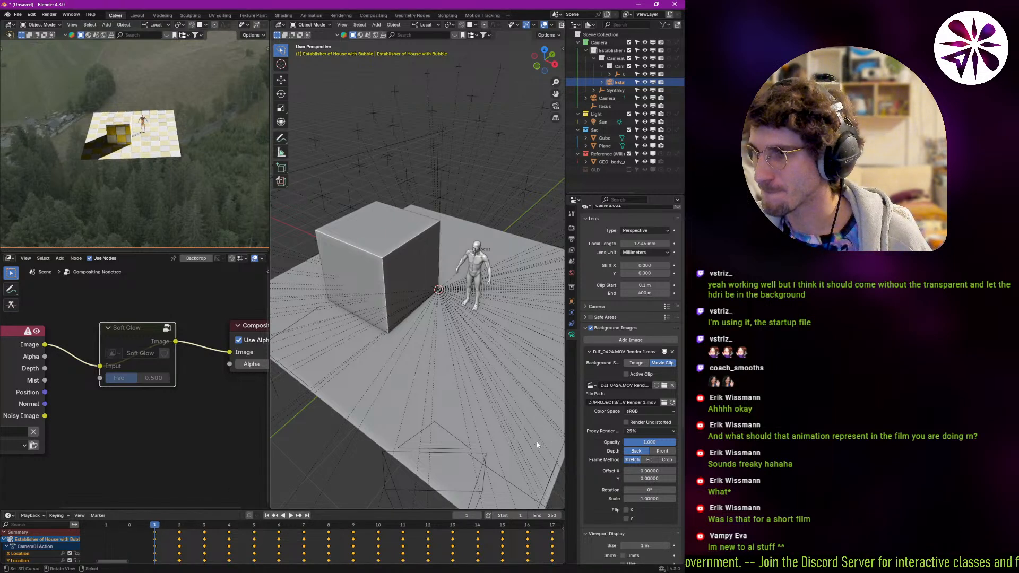
- Check which movie clips are available for the camera's background image
left_click(600, 386)
key("Escape")
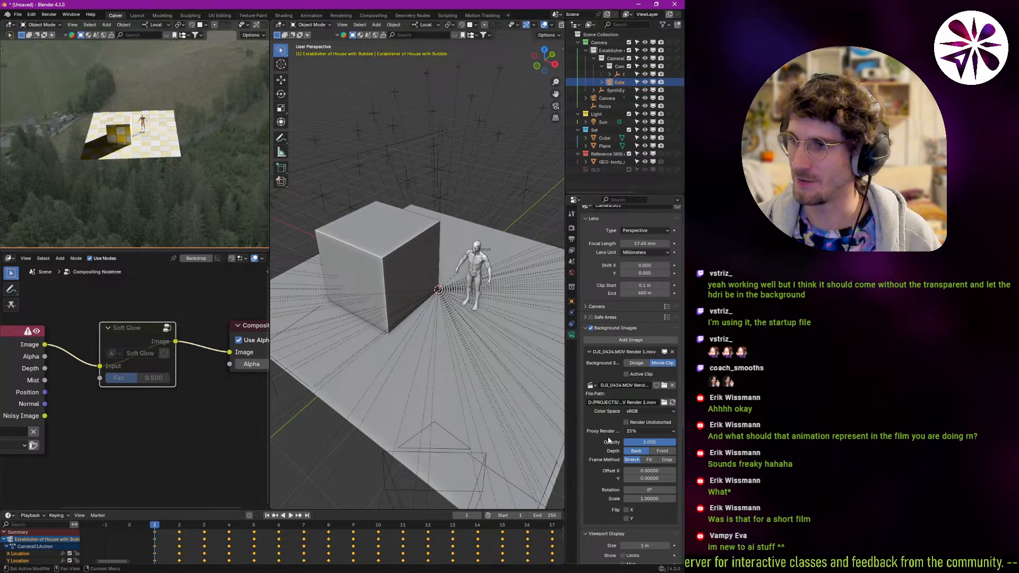
left_click(592, 386)
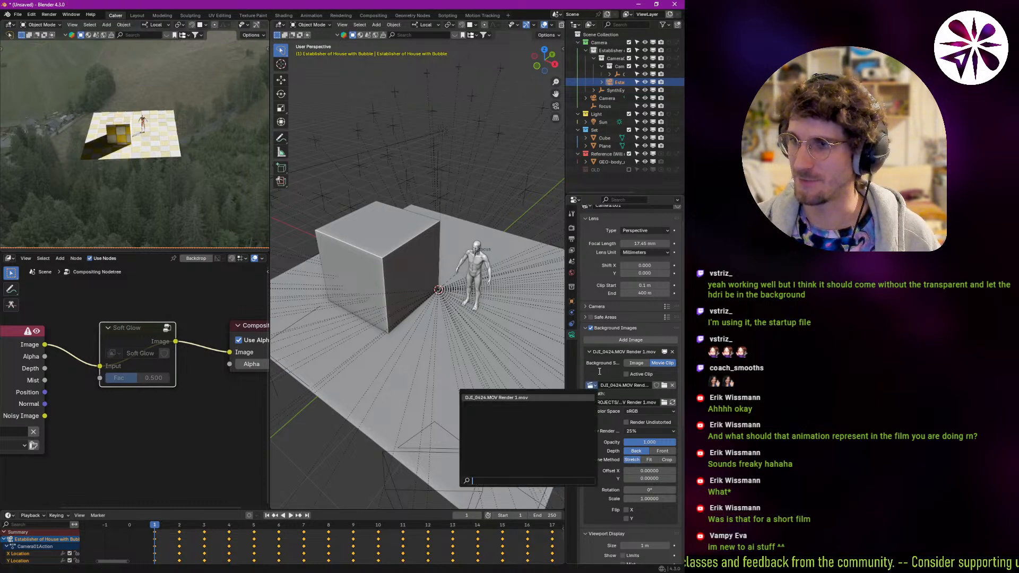
key("Escape")
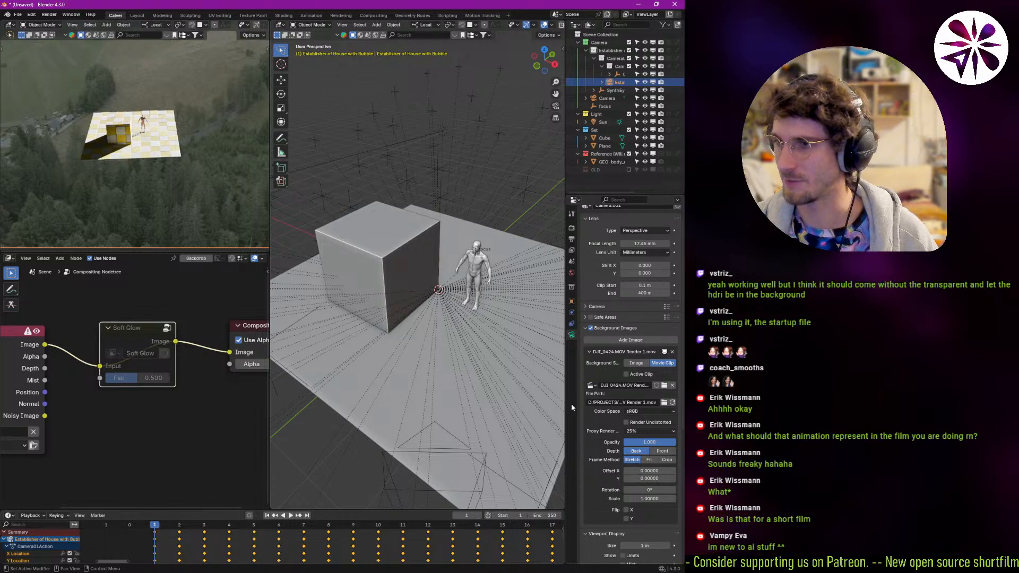
- Delete the Motion Tracking workspace and add a Video Editing workspace from the Video Editing presets
left_click(478, 16)
right_click(479, 17)
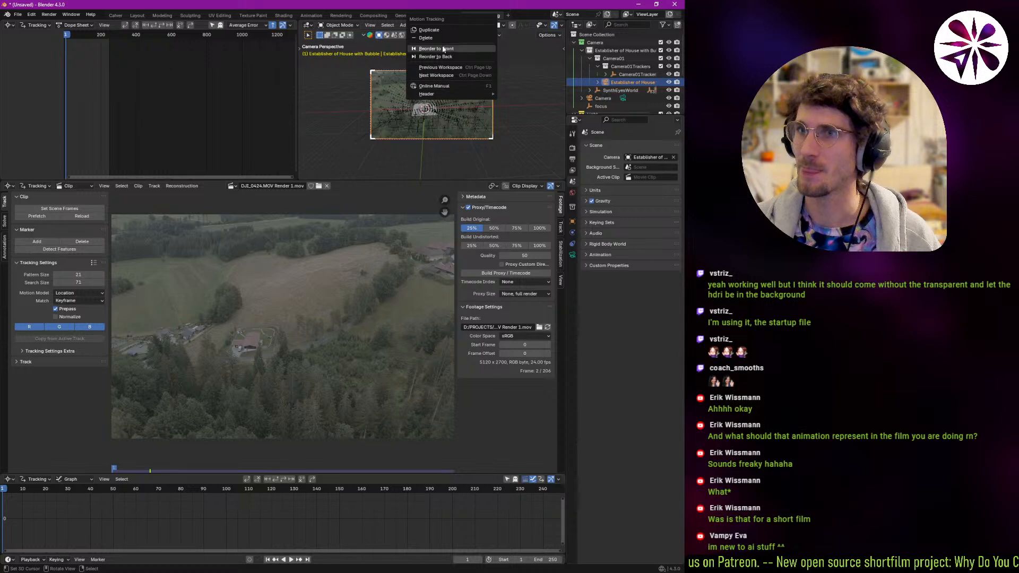
left_click(450, 37)
left_click(468, 16)
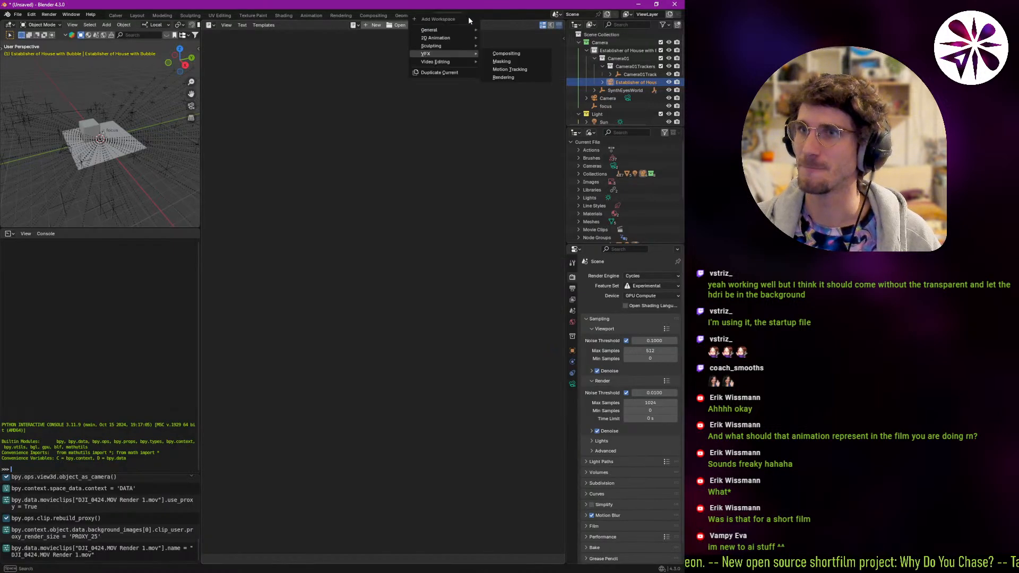
mouse_move(450, 63)
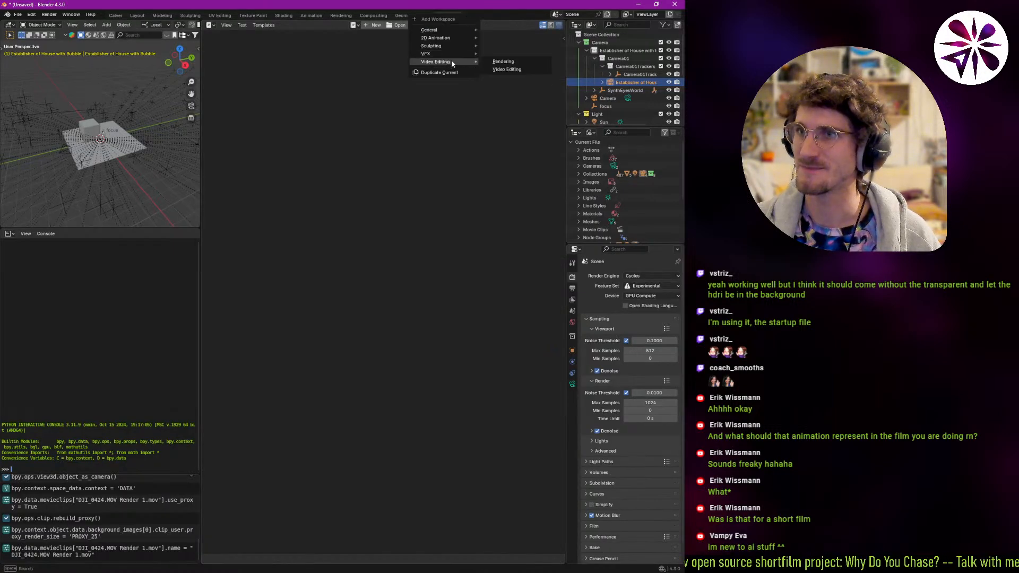
left_click(507, 61)
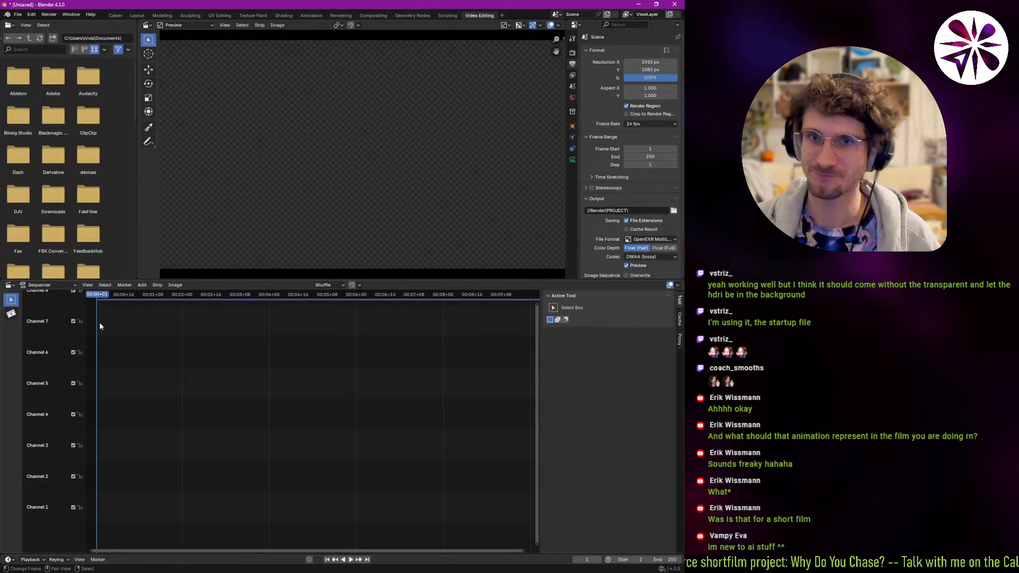
key("shift+a")
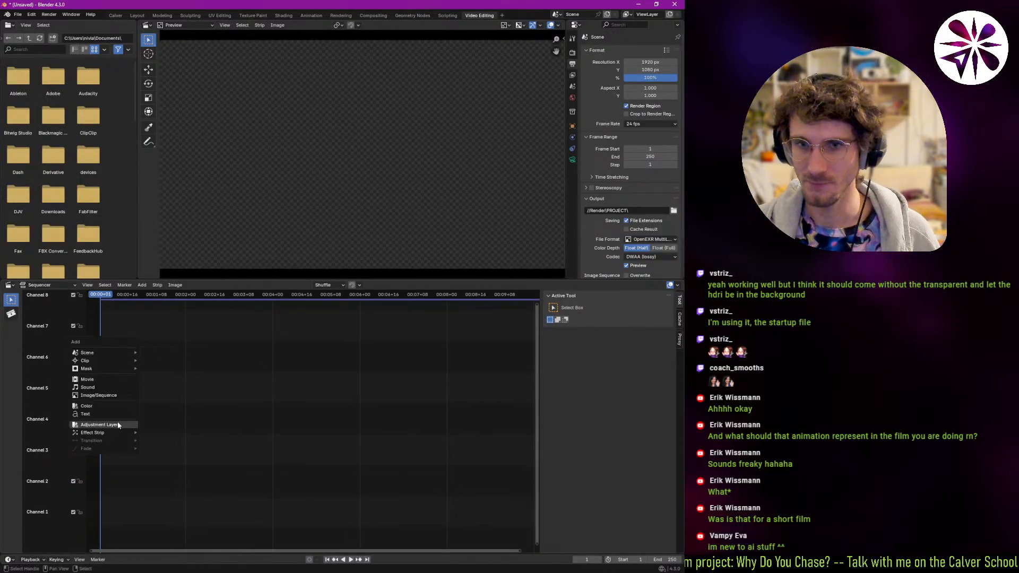
left_click(107, 380)
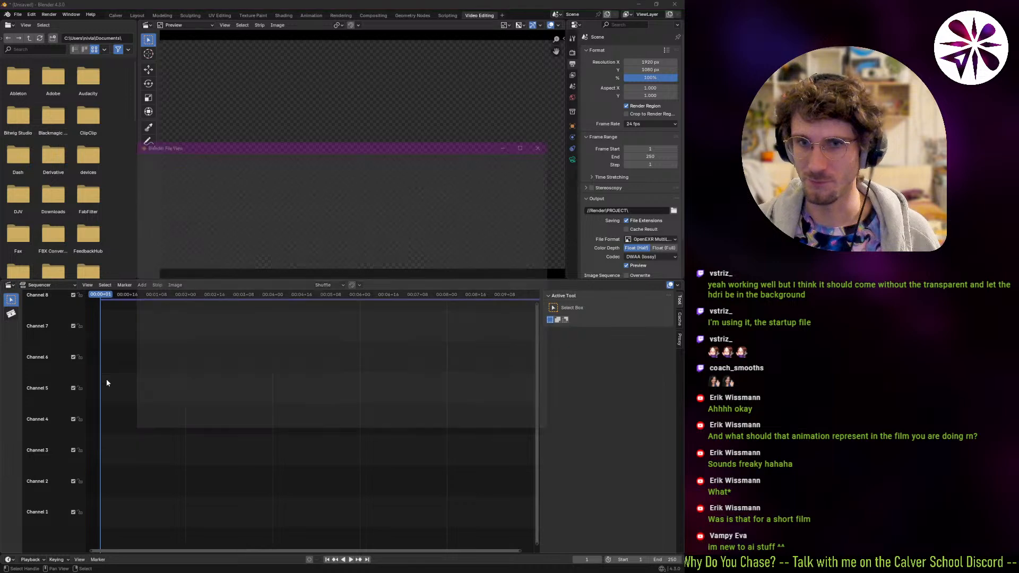
key("Escape")
- Add the DJI_0424.MOV Render 1.mov clip as a strip on Channel 1 at frame 1 and step through its first frames
key("shift+a")
mouse_move(128, 352)
left_click(179, 350)
middle_click_drag(180, 372, 209, 489, "ctrl")
key("Right")
key("Left")
key("Left")
key("Right")
key("Right")
key("Left")
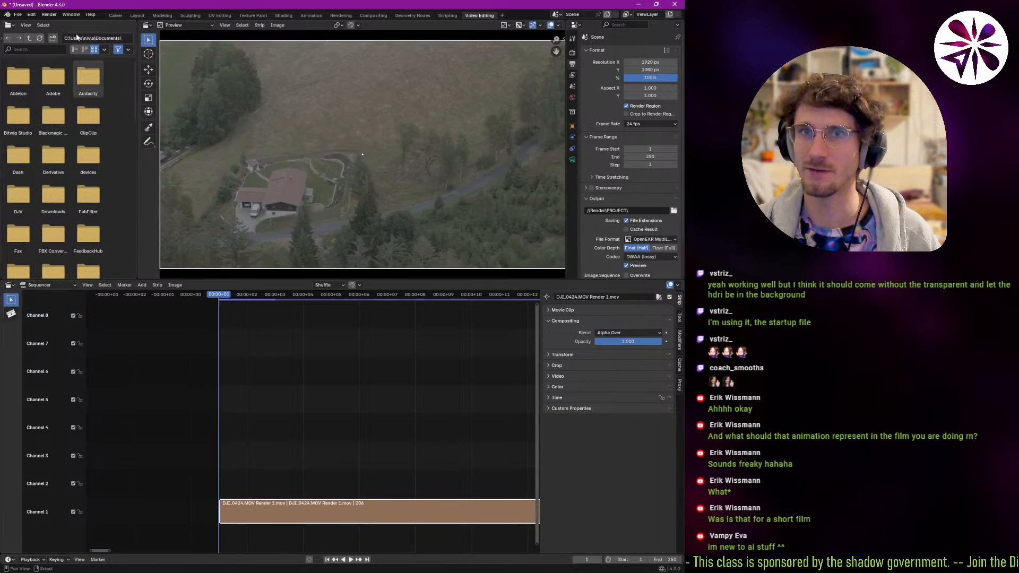
- Return to the Calver workspace, enable Active Clip for the camera's background image, and advance one frame to test it
left_click(116, 16)
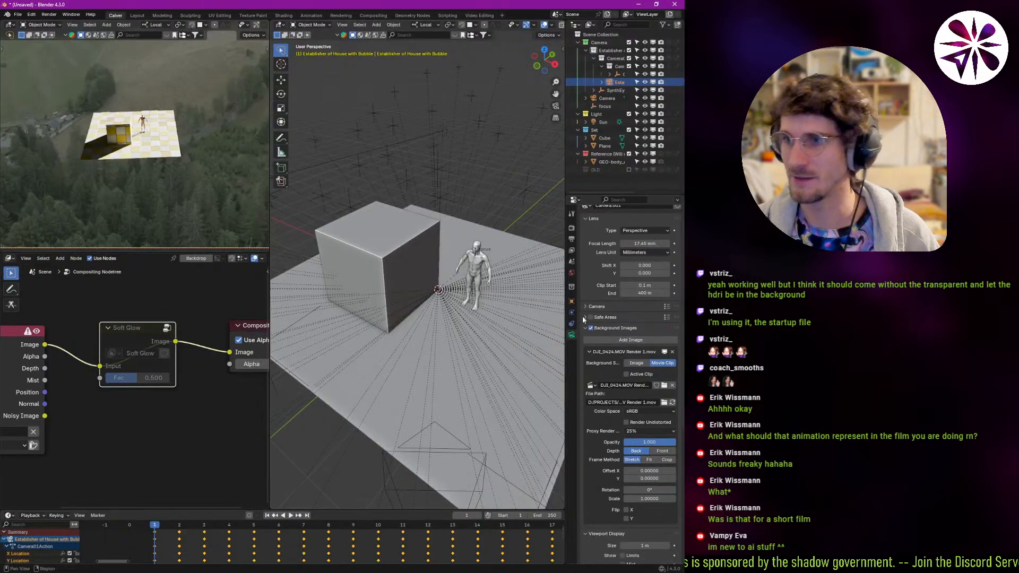
left_click(591, 386)
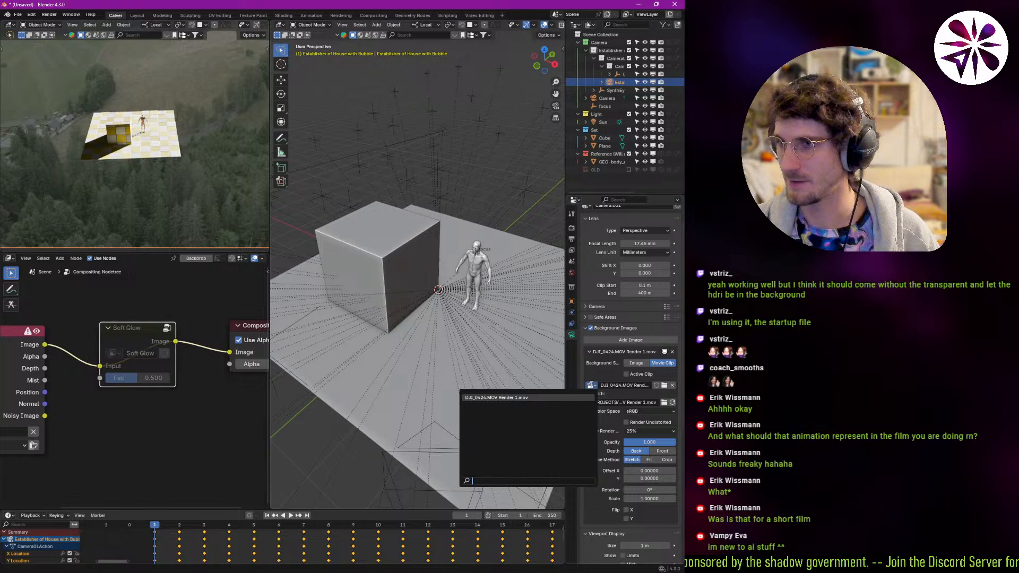
left_click(632, 375)
key("Right")
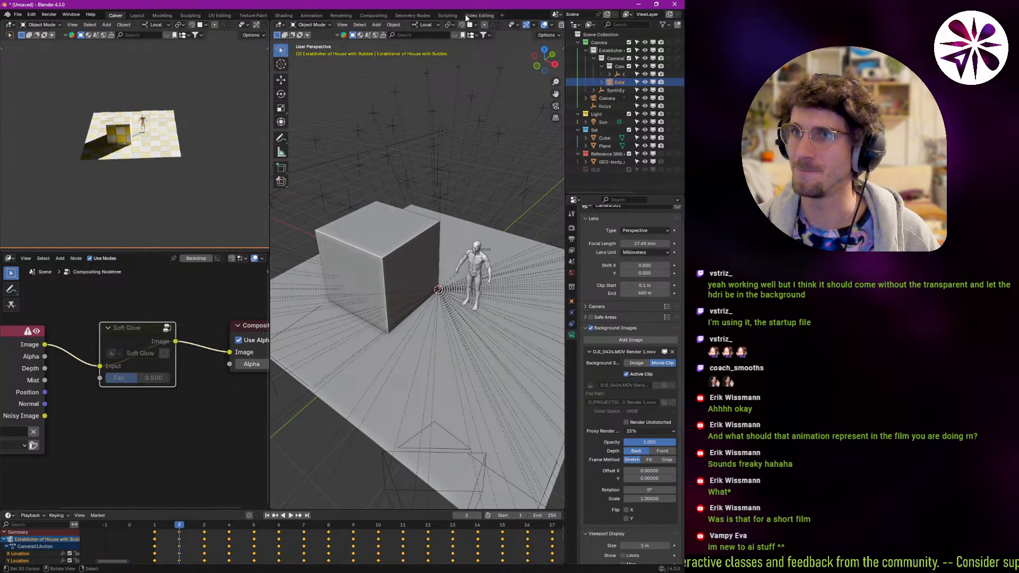
- Return to the Video Editing workspace, check the strip's Transform and Movie Clip settings, and briefly play the clip
left_click(479, 14)
middle_click_drag(271, 379, 243, 351)
left_click(574, 355)
left_click(573, 354)
left_click(567, 311)
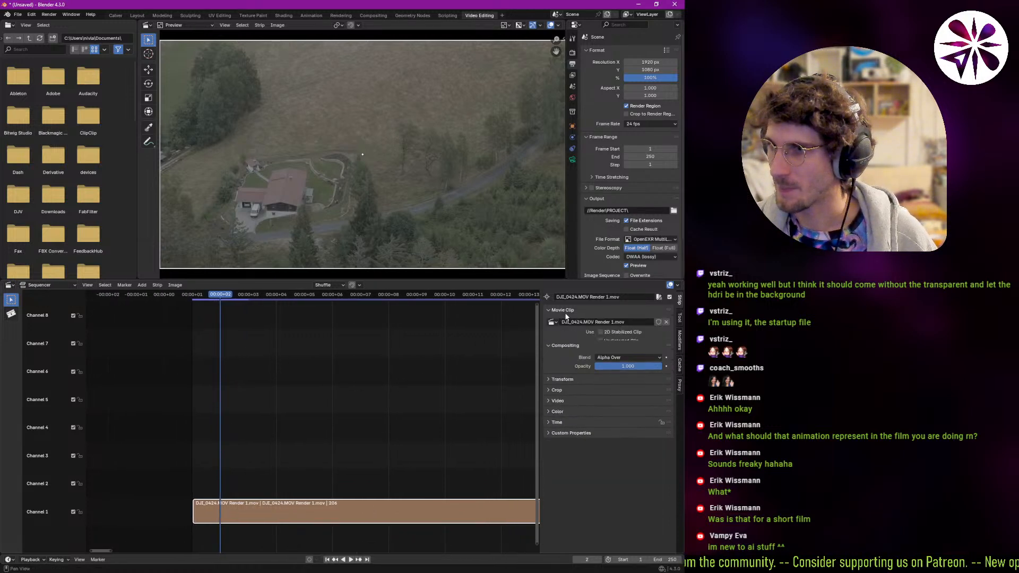
left_click(568, 309)
key("space")
key("Escape")
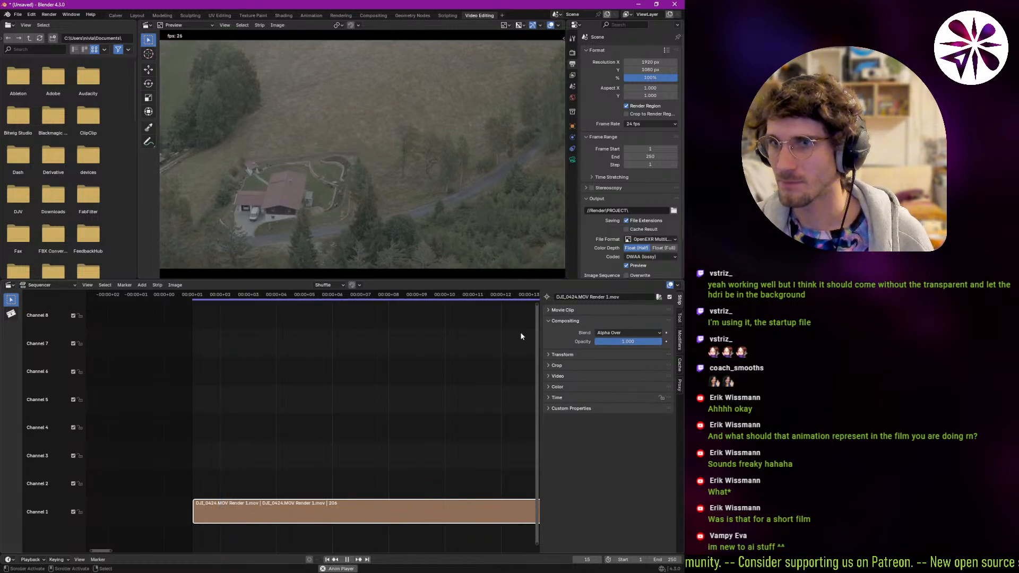
- Look through the strip's Video, Crop, Transform, Compositing and Movie Clip settings for proxy options
left_click(557, 378)
left_click(561, 374)
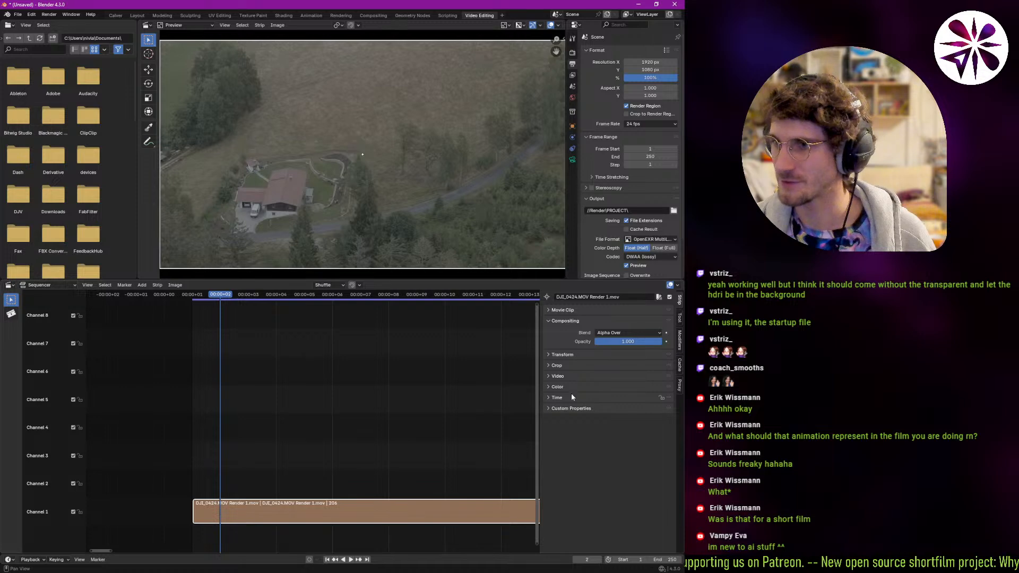
left_click(558, 375)
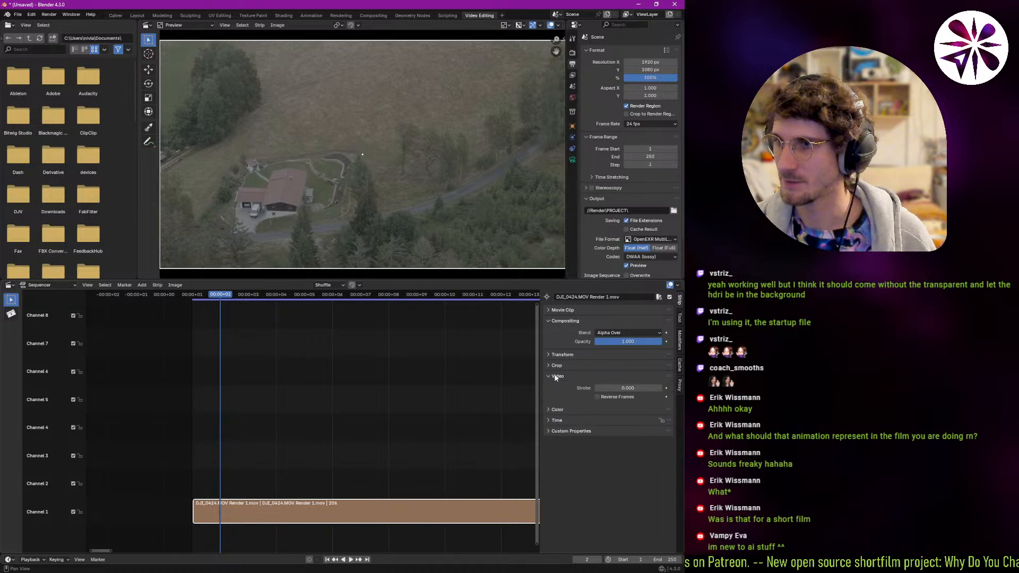
left_click(557, 375)
left_click(558, 365)
left_click(558, 364)
left_click(564, 354)
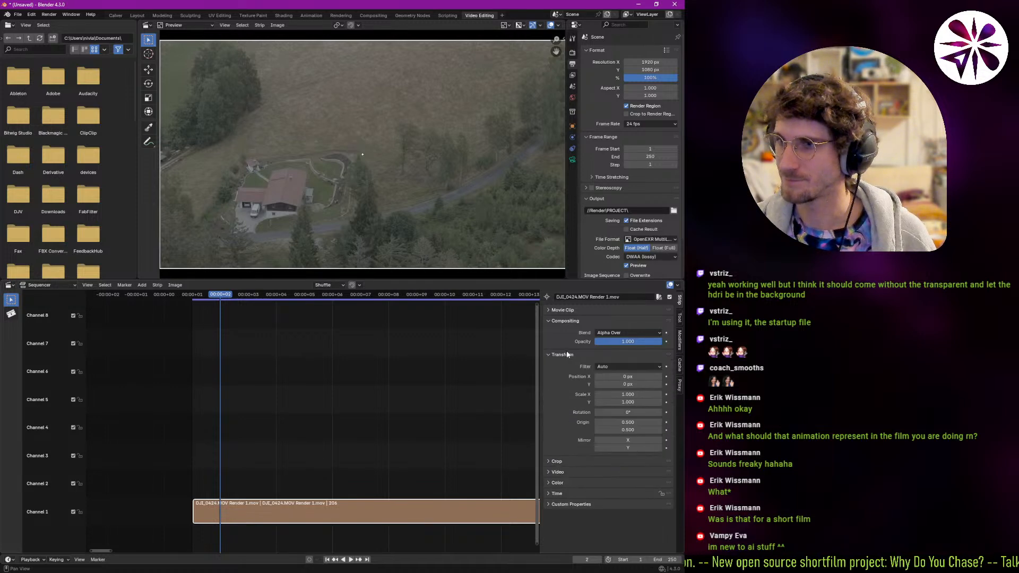
left_click(565, 354)
left_click(565, 321)
left_click(564, 320)
left_click(563, 310)
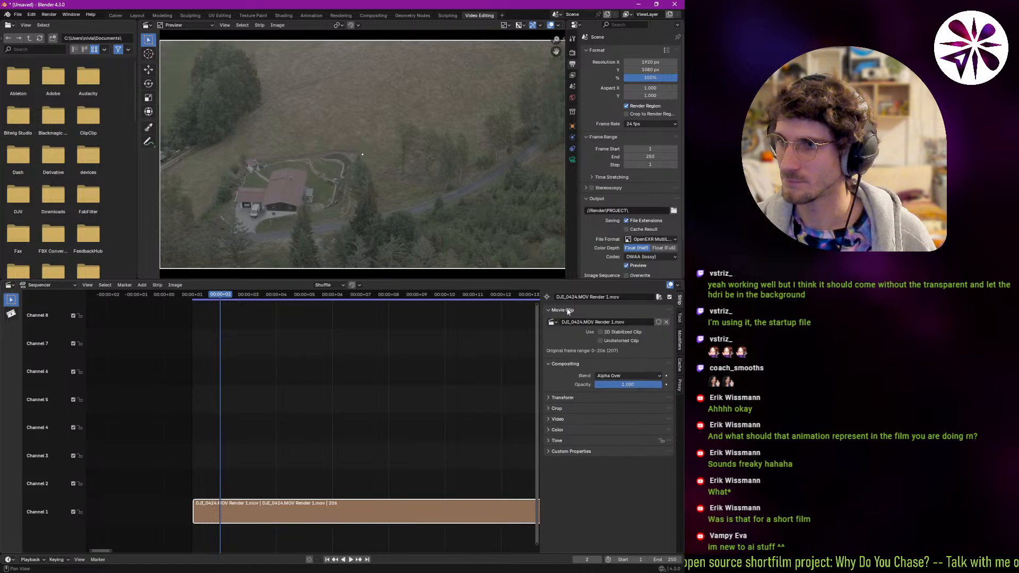
- Play the strip while checking the sequencer's proxy storage options, leaving storage at Per Strip
key("space")
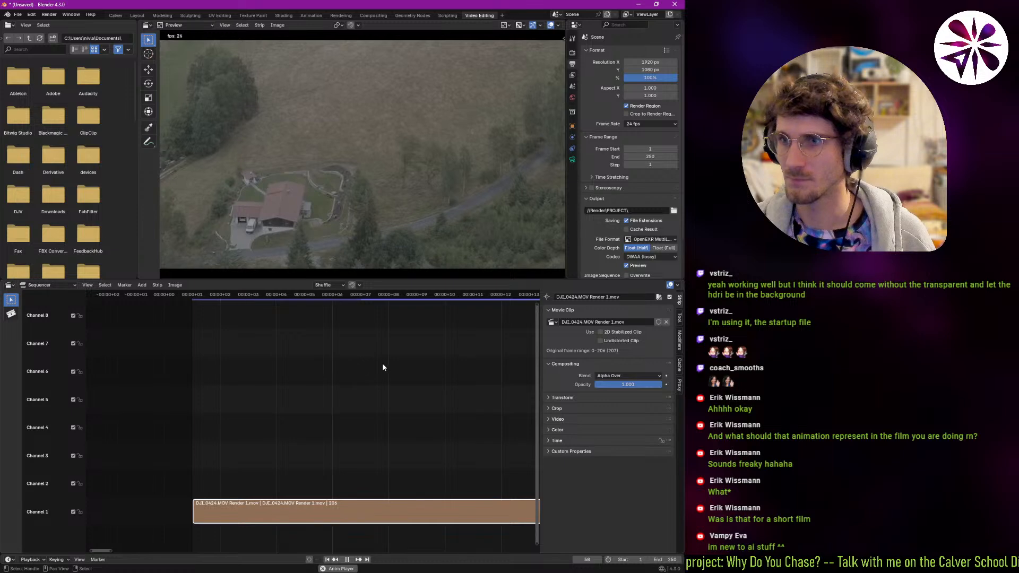
left_click(679, 366)
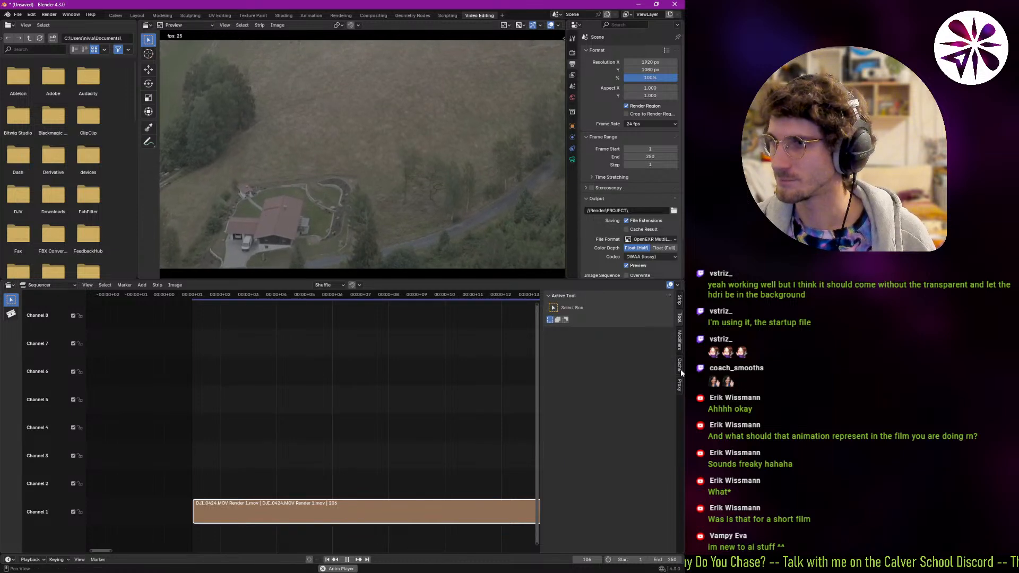
left_click(679, 384)
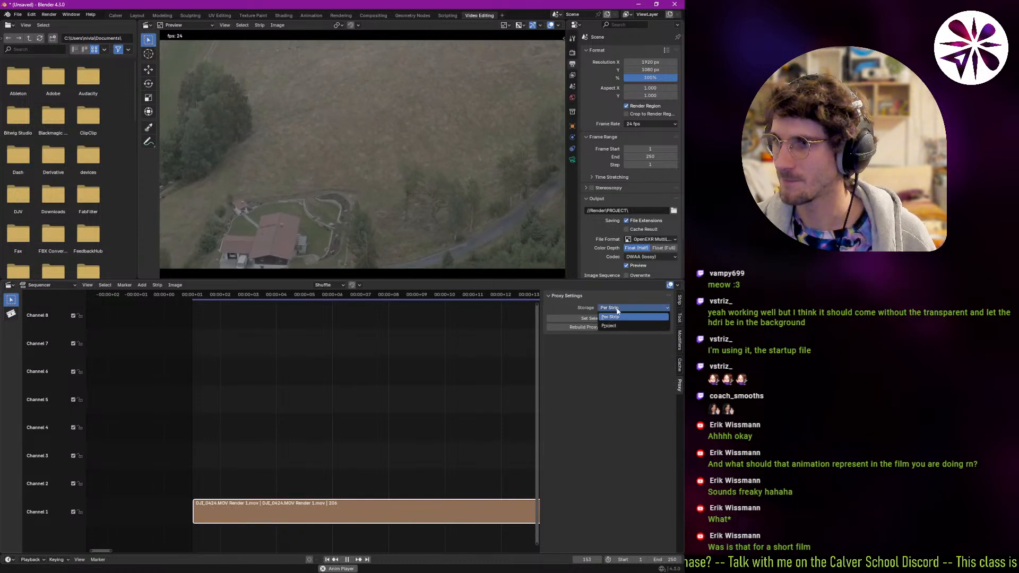
key("Escape")
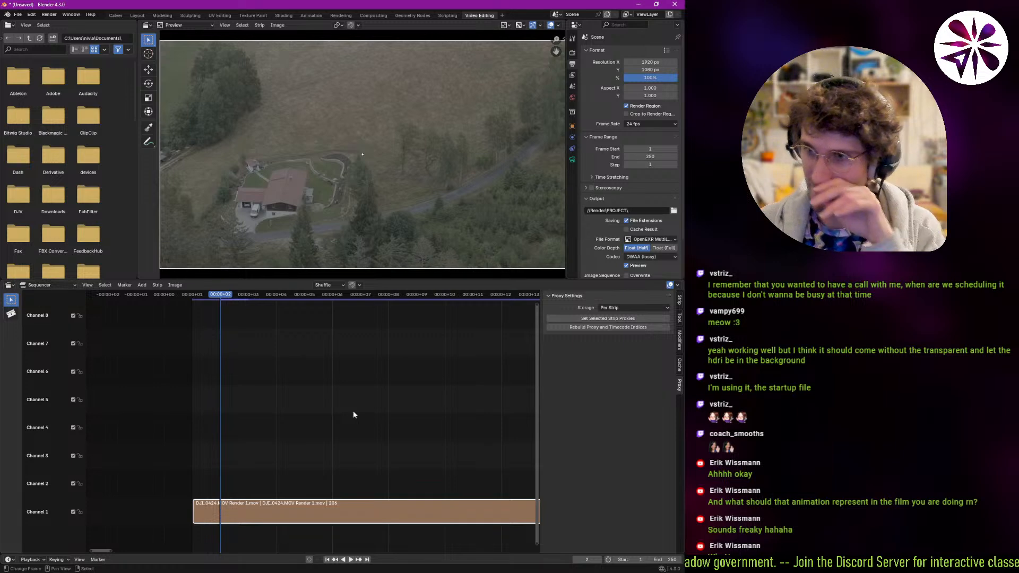
- Fit the whole clip strip into the sequencer's time range, then scrub and play it to check the footage
key("shift+ctrl+space")
left_click_drag(199, 384, 317, 398)
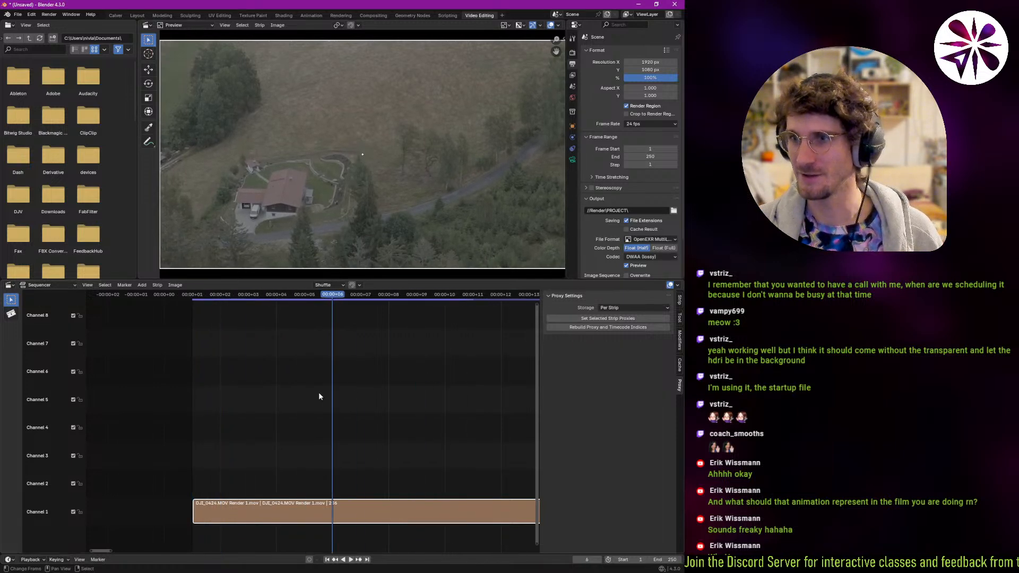
middle_click_drag(365, 386, 306, 435, "ctrl")
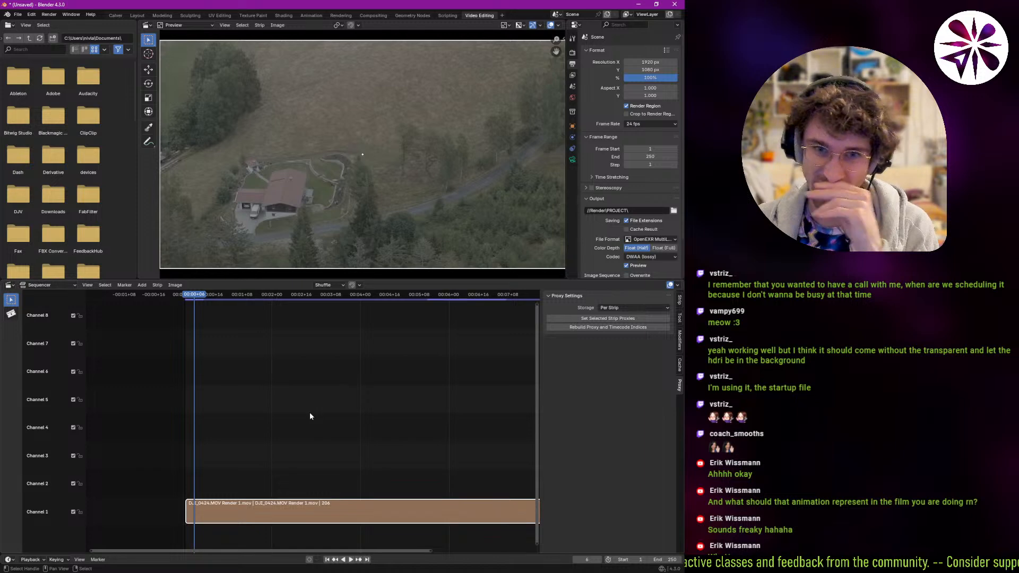
middle_click_drag(326, 412, 298, 431)
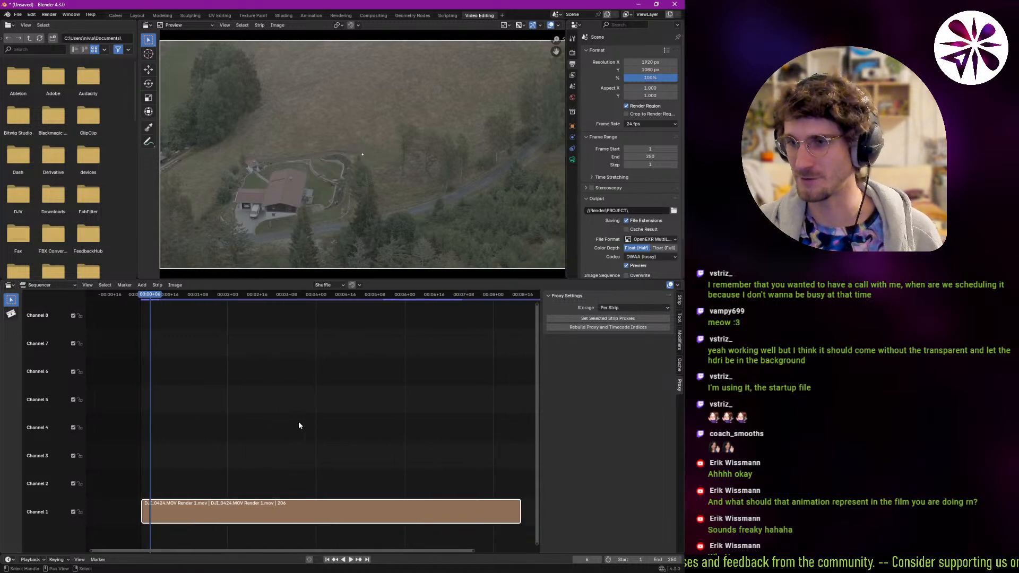
key("space")
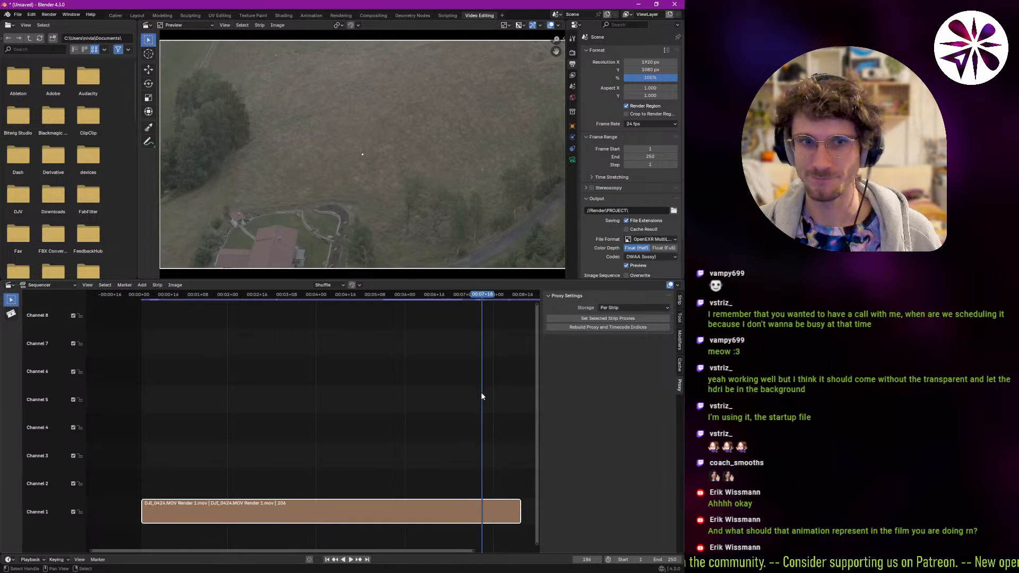
left_click_drag(524, 392, 380, 380)
key("space")
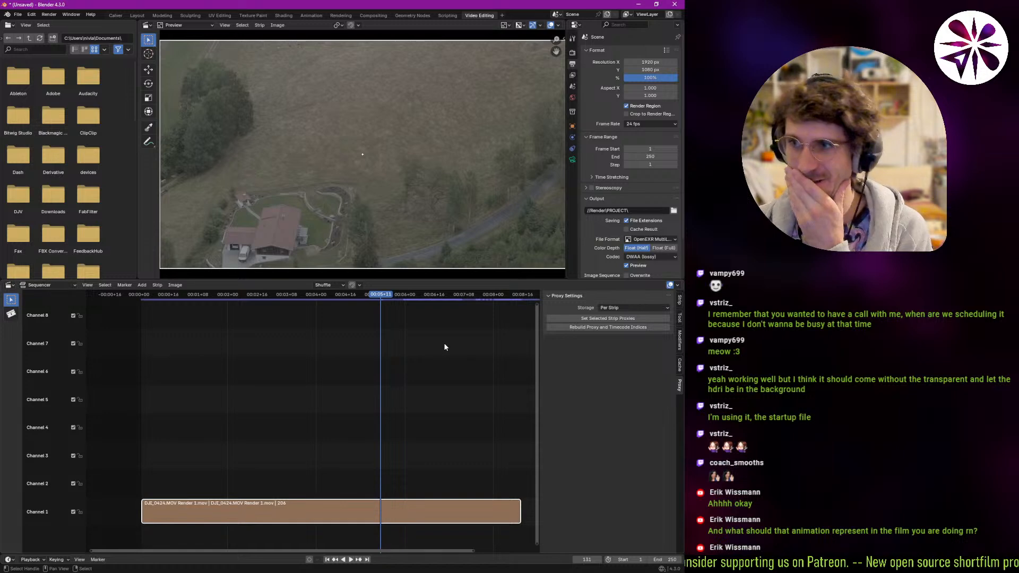
- Return to the Calver workspace, disable Active Clip for the camera background, and switch its source to Image
left_click(115, 16)
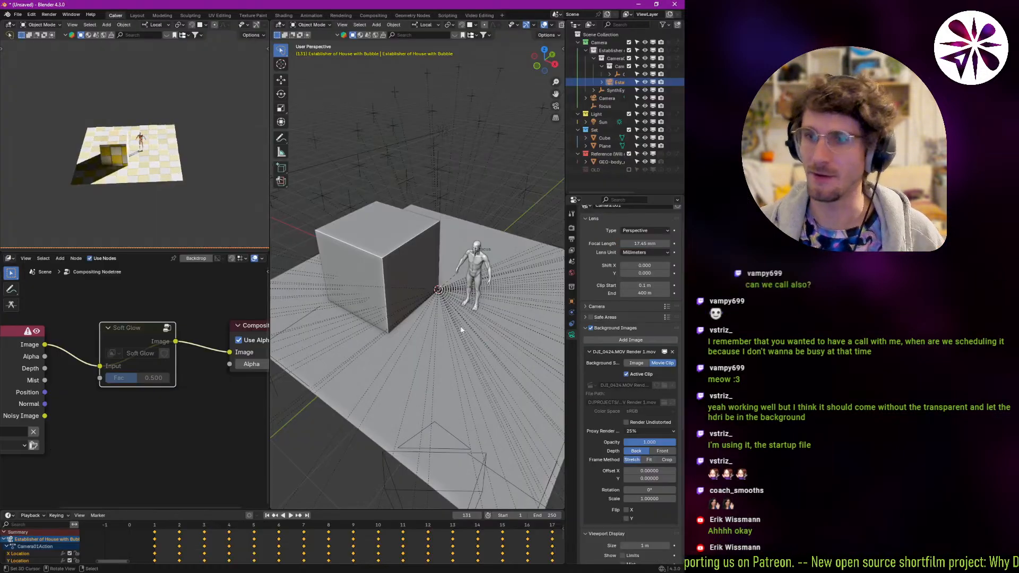
left_click(628, 375)
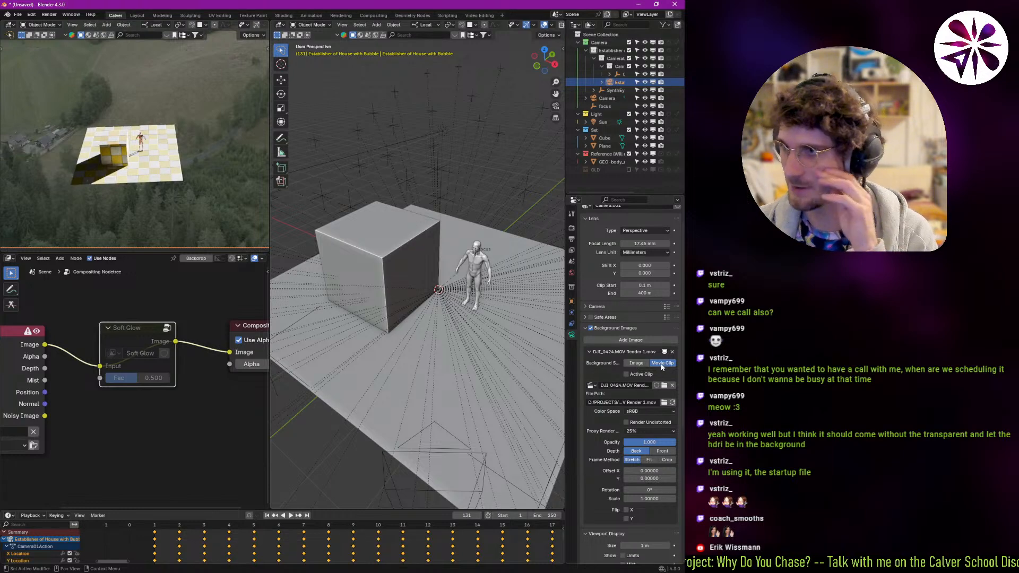
left_click(636, 364)
left_click(591, 374)
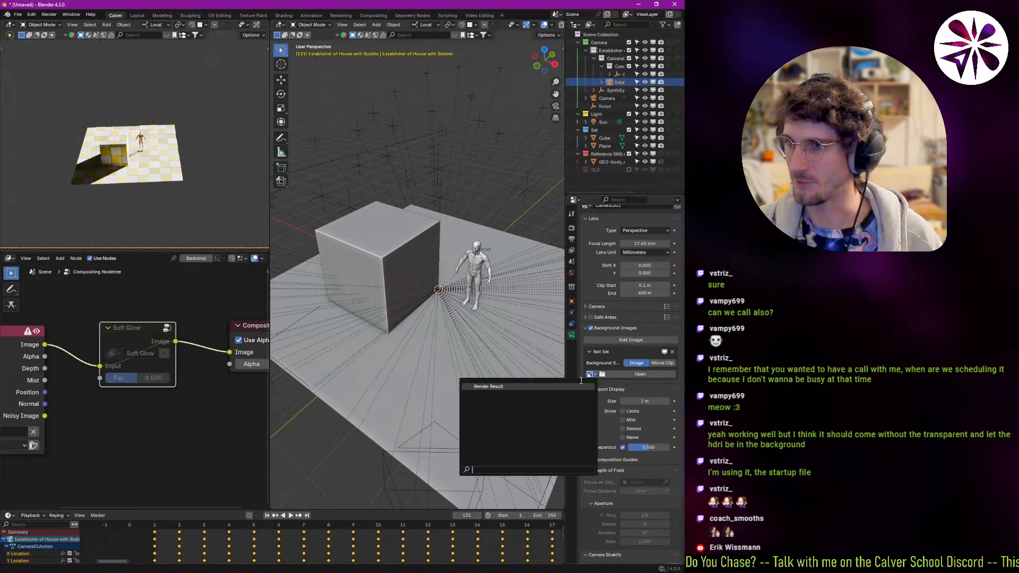
- Load proxy_25.avi from the BL_proxy folder inside FOURTAGE's Render In Place folder as the camera's background image
left_click(623, 372)
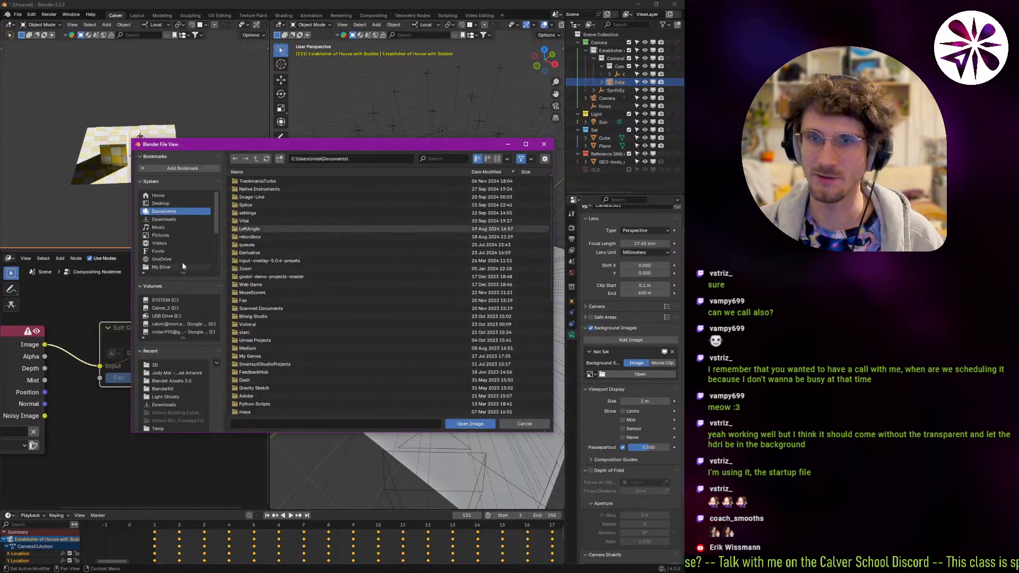
scroll(191, 268, "down", 1)
scroll(199, 268, "up", 1)
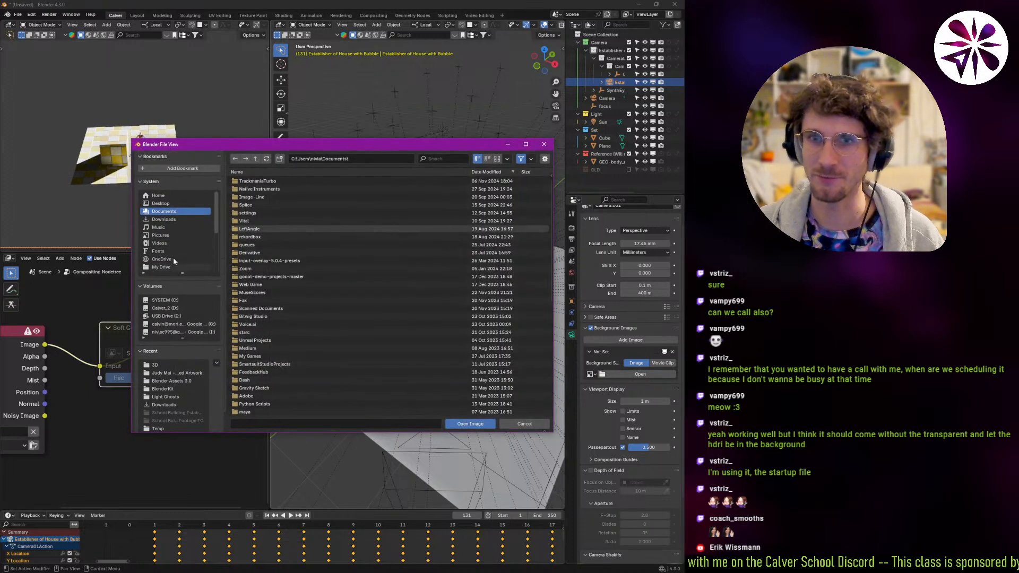
left_click(179, 364)
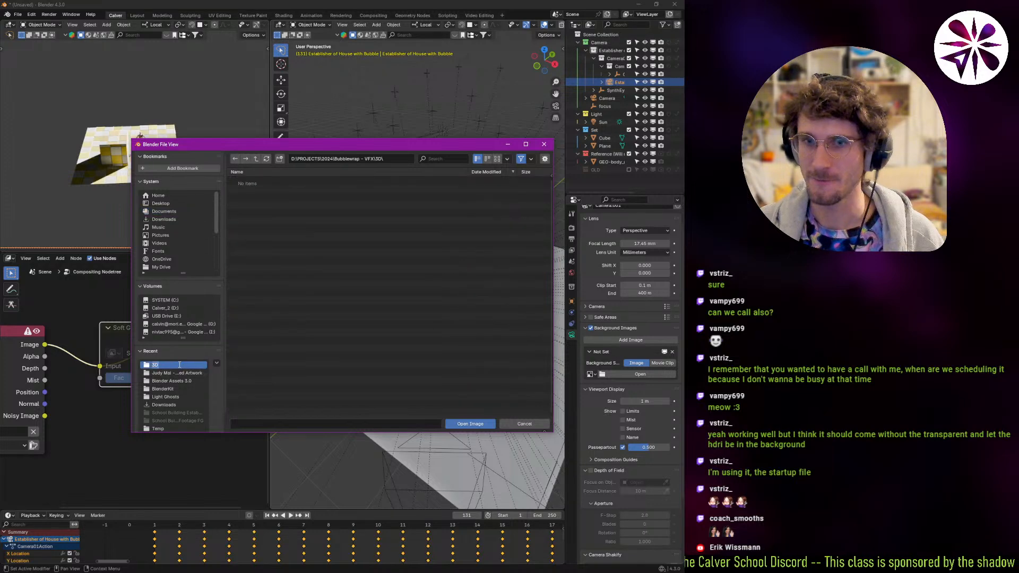
left_click(256, 159)
double_click(258, 192)
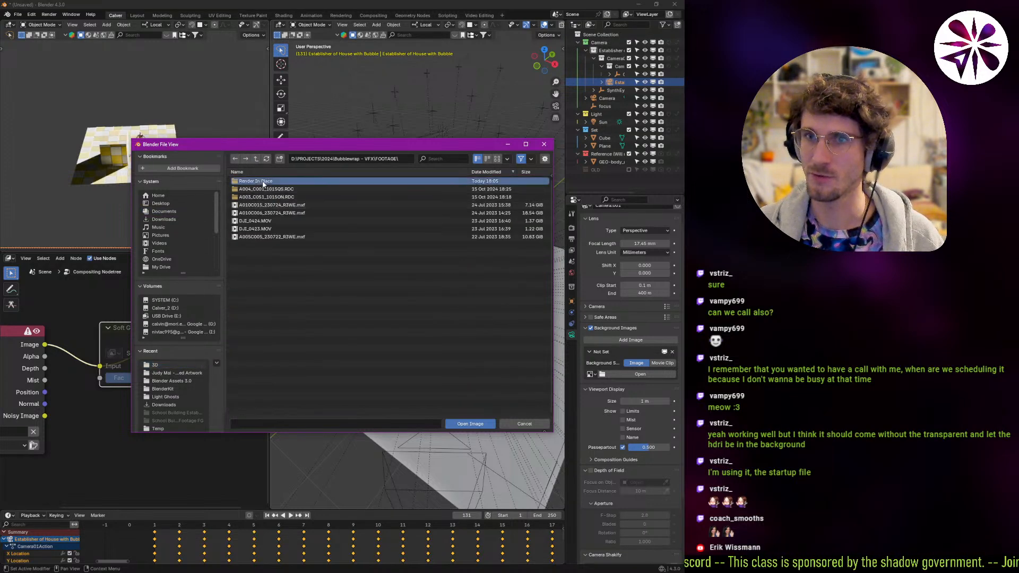
double_click(263, 183)
double_click(279, 194)
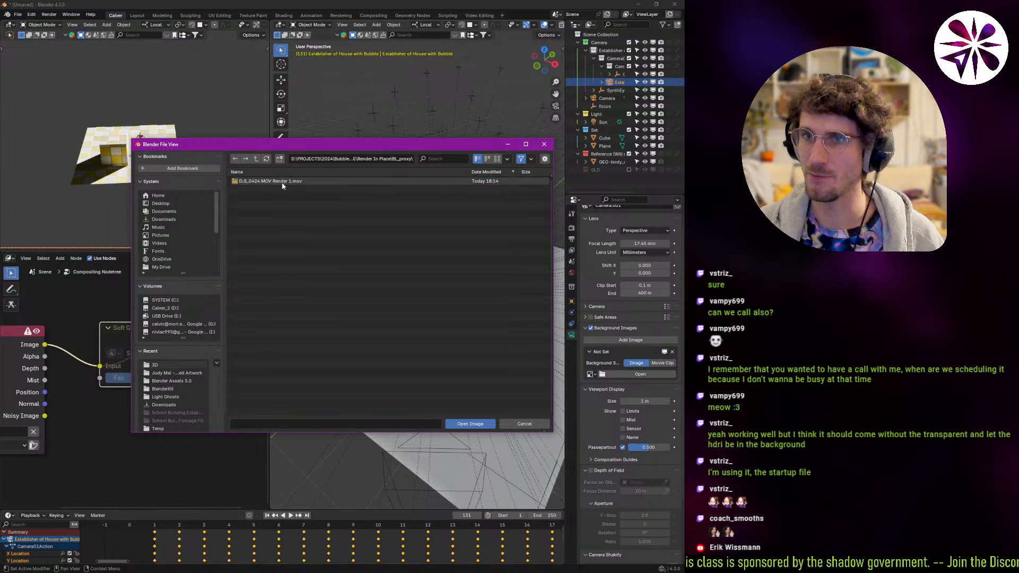
double_click(280, 183)
double_click(273, 183)
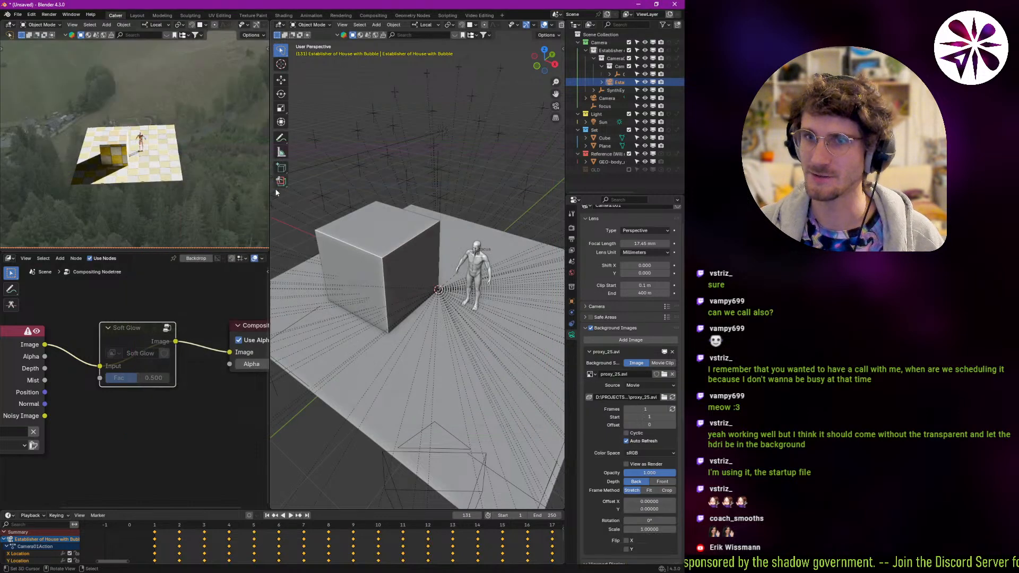
- Play the shot from frame 1 and match the background movie's frame length to its file
left_click(155, 551)
key("space")
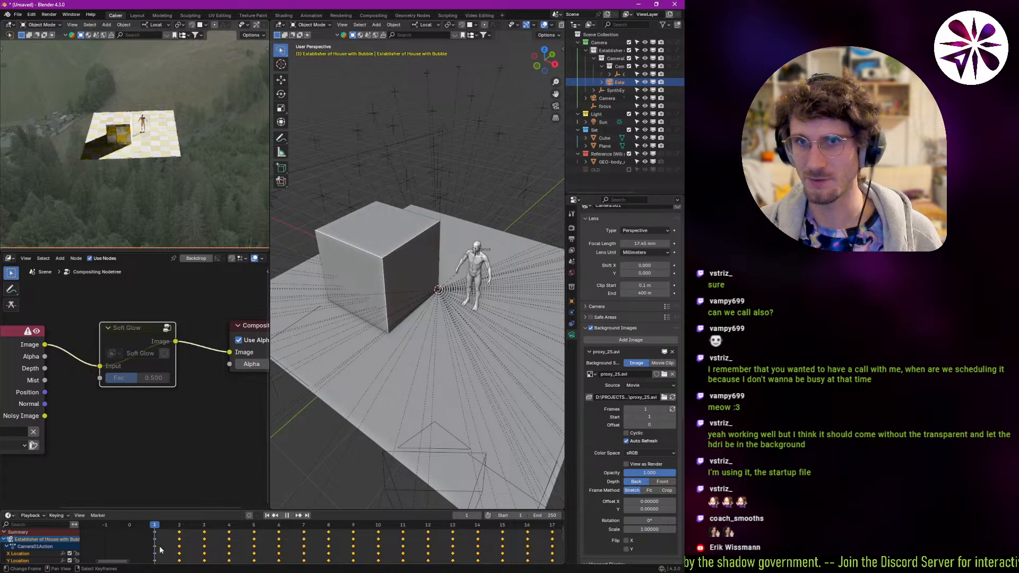
key("space")
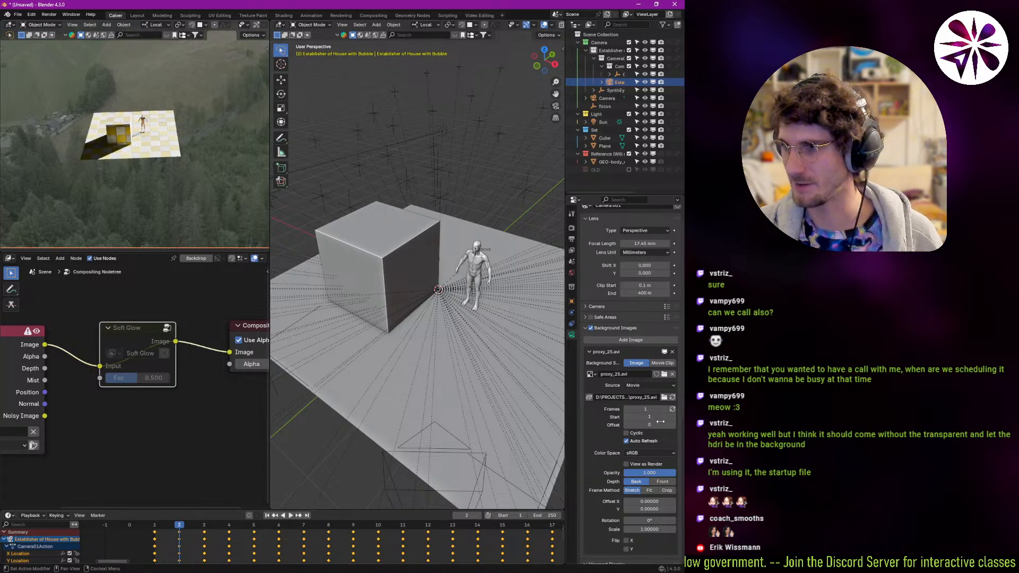
left_click(672, 409)
key("space")
key("Escape")
- Step through the first frames and around frame 206 to examine how the background follows the camera motion
left_click_drag(204, 546, 136, 547)
key("Right")
key("Left")
key("Right")
key("Right")
key("Left")
key("Left")
key("Right")
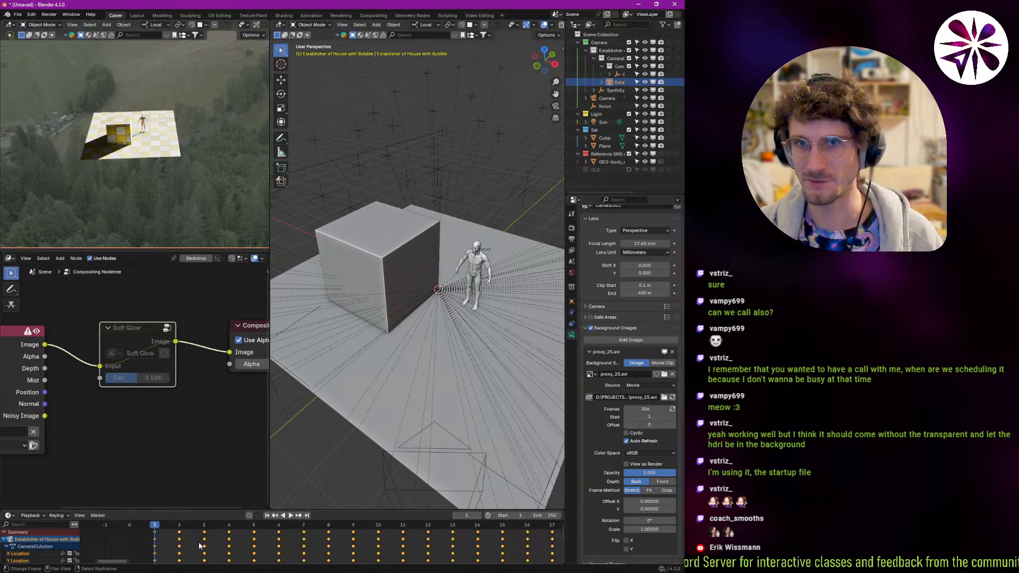
middle_click_drag(199, 546, 321, 541, "ctrl")
left_click(333, 541)
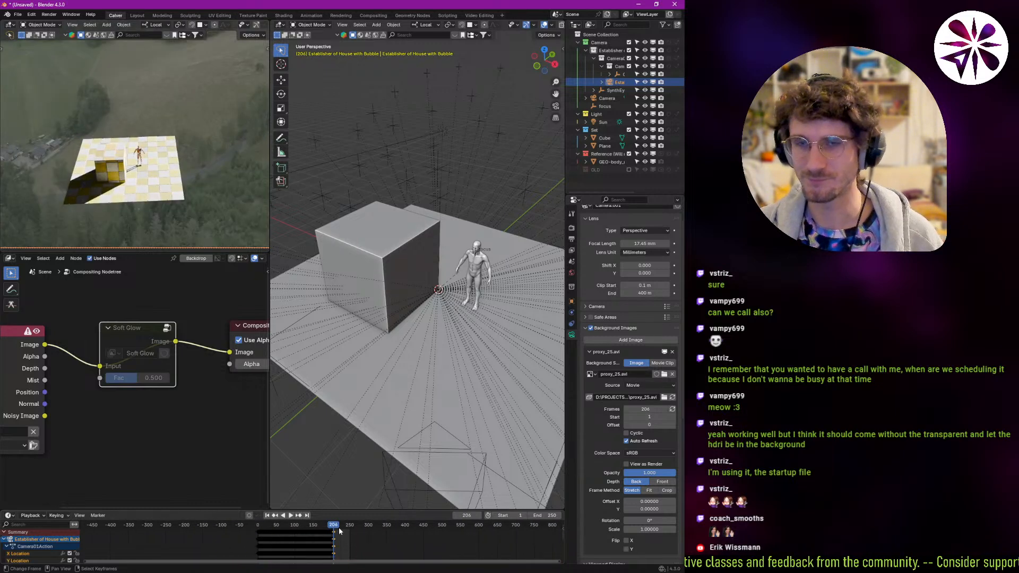
key("Left")
key("Right")
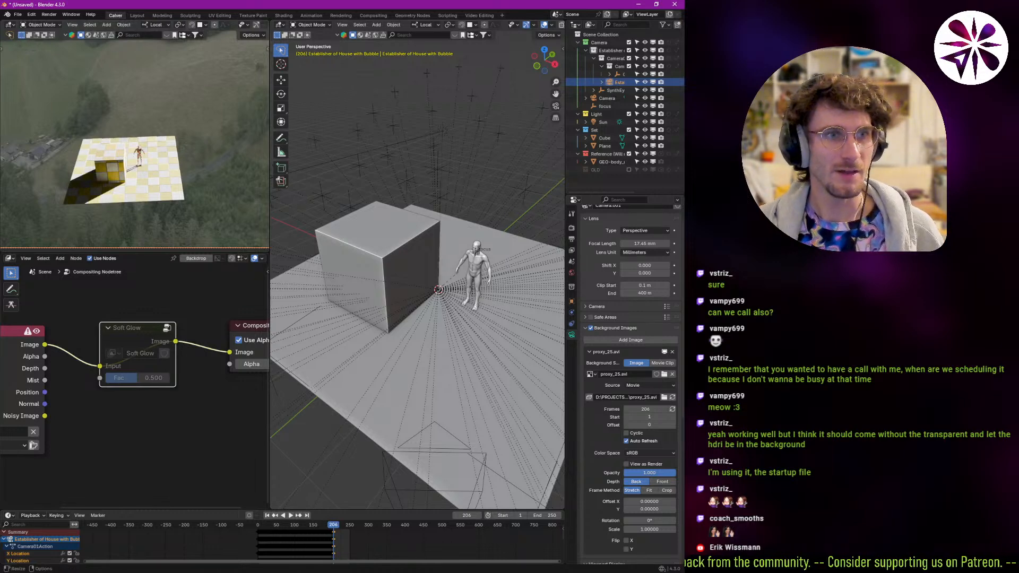
- Switch to SynthEyes and load A010C006_230724_R3WE.mxf Render 1.mov from the Render In Place folder as a new shot
key("alt+Tab")
key("alt+Tab")
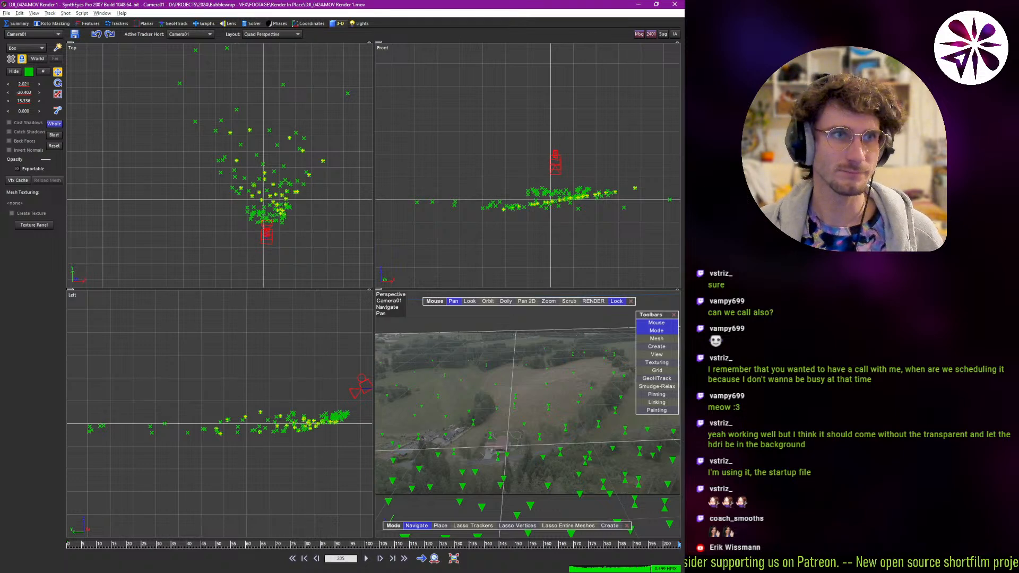
key("alt+Tab")
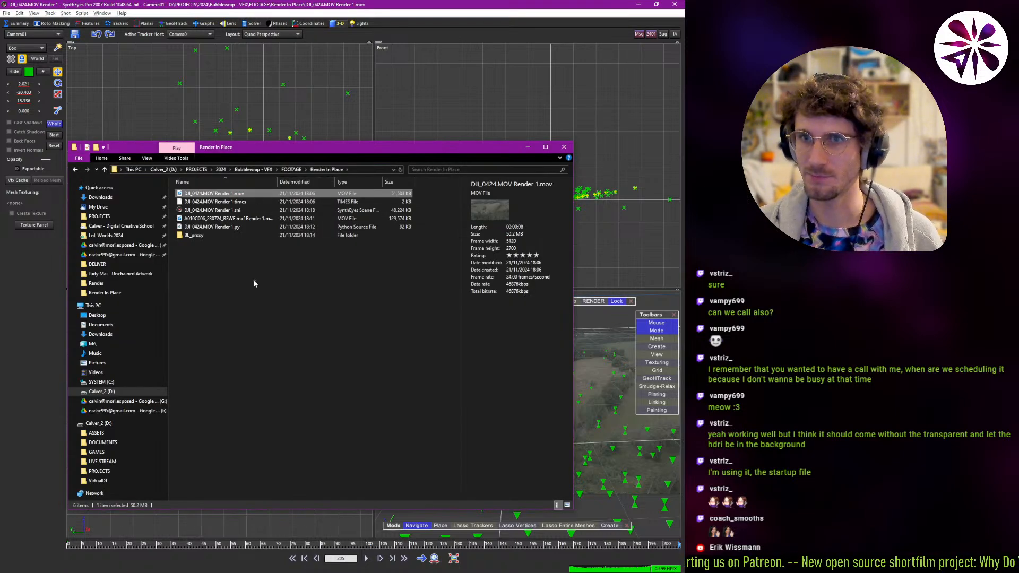
left_click(250, 209)
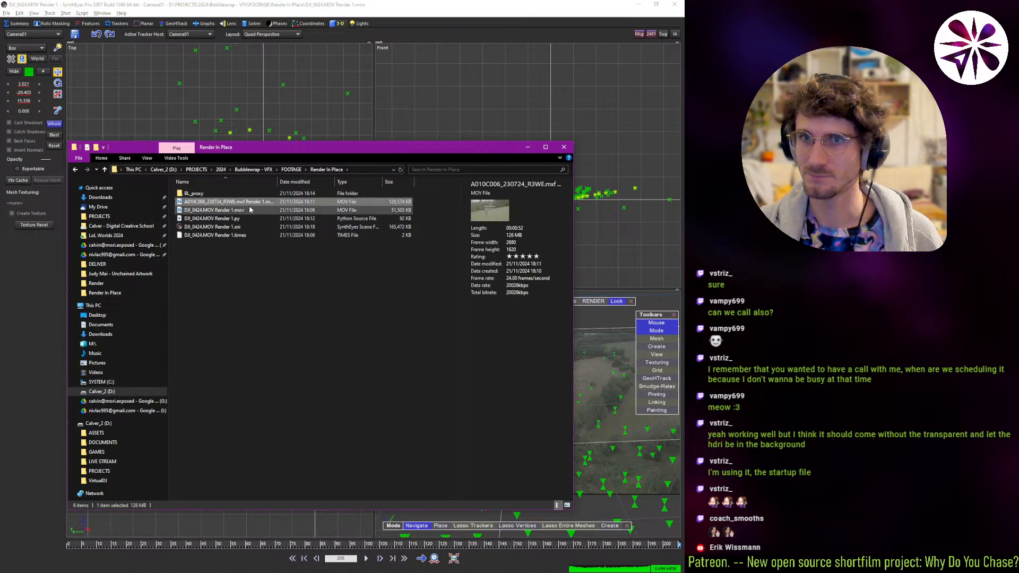
key("space")
key("space")
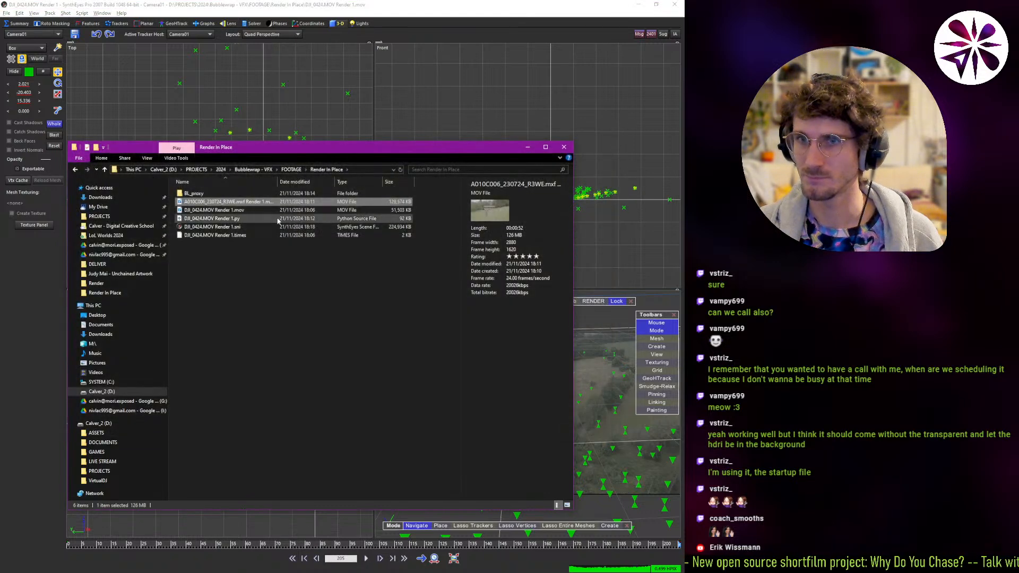
left_click_drag(252, 205, 343, 117)
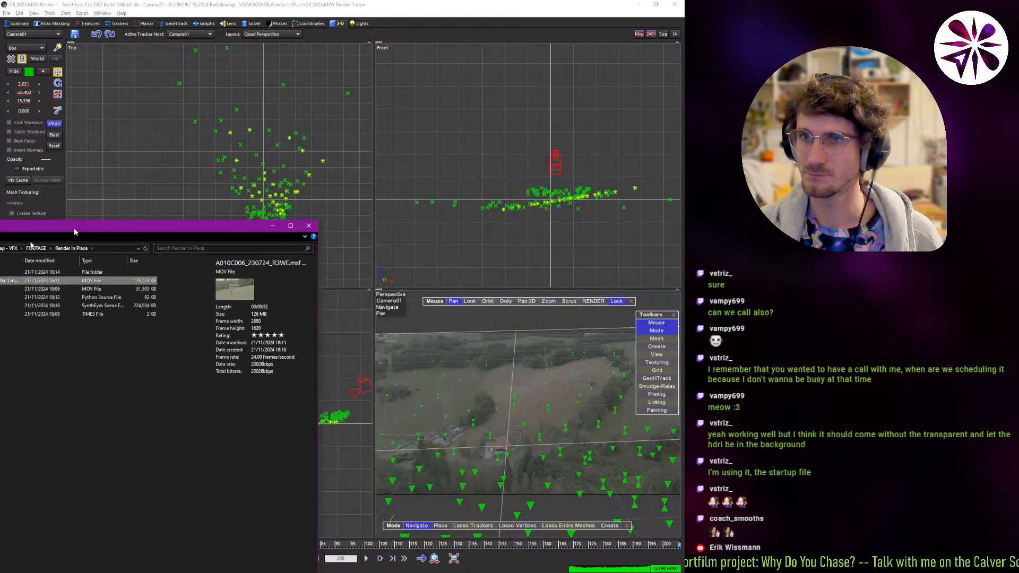
key("alt+Tab")
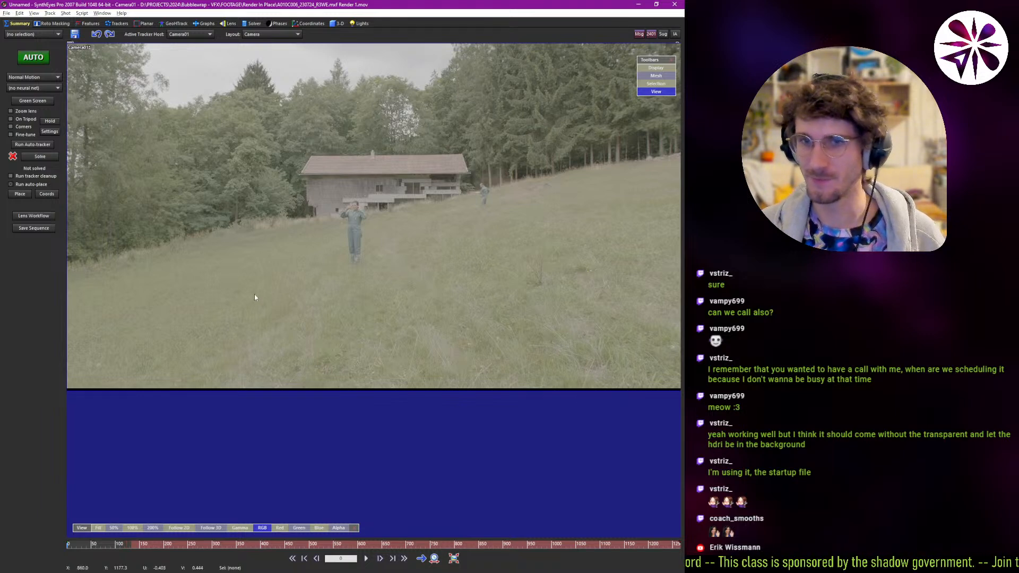
- Center the new shot in the camera view and scrub its early frames to examine the movement
middle_click_drag(261, 291, 289, 334)
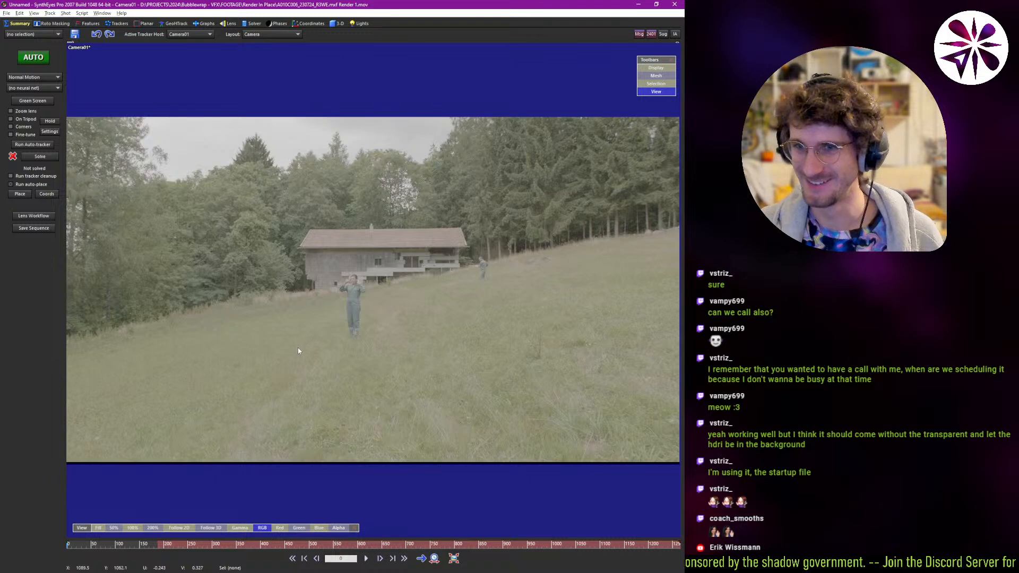
left_click(113, 550)
left_click_drag(113, 549, 134, 563)
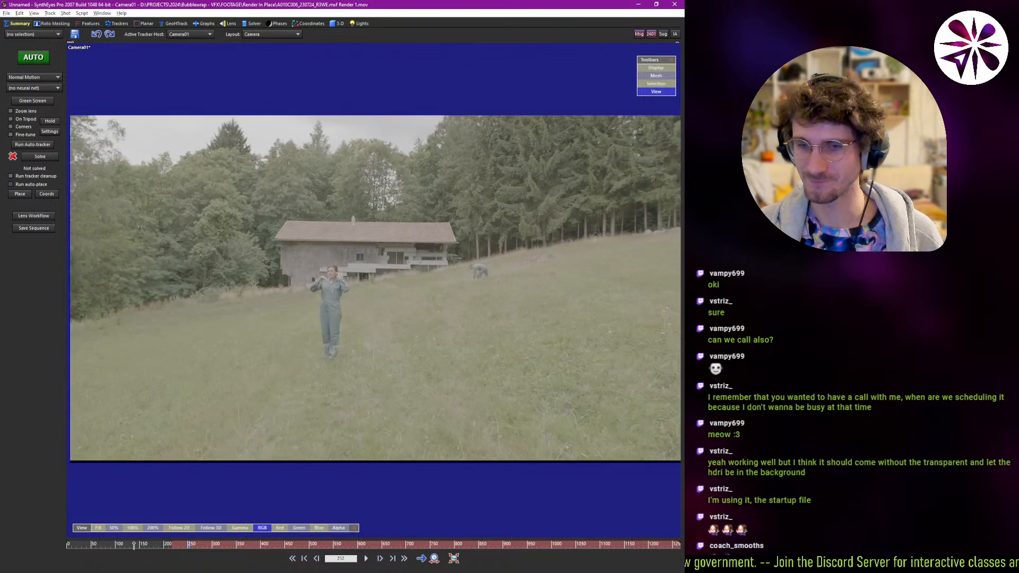
left_click(134, 546)
left_click_drag(120, 548, 68, 538)
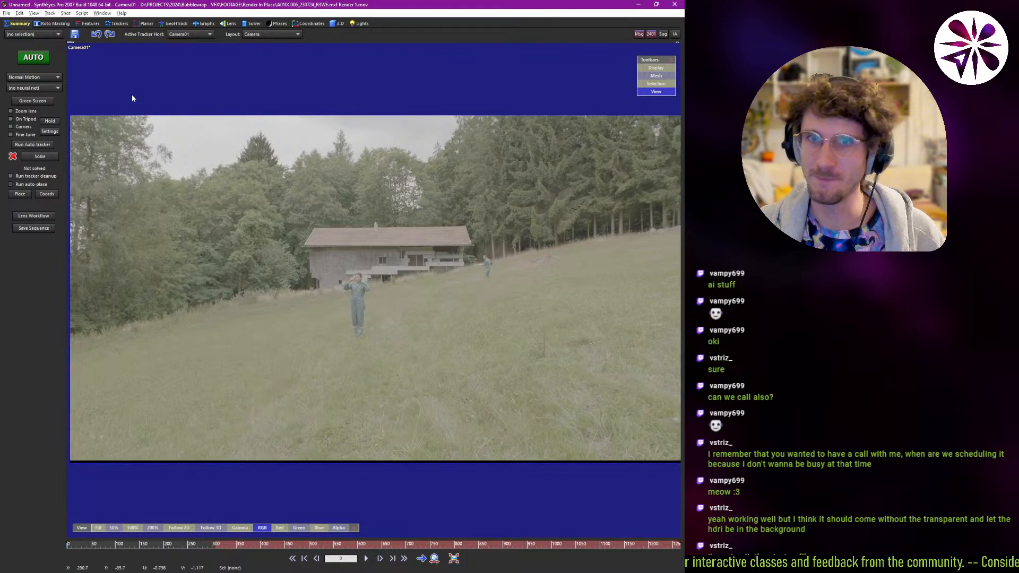
- Scrub the shot to frame 568 in the Planar room and save the scene as A010C006_230724_R3WE.mxf Render 1.sni
left_click(149, 24)
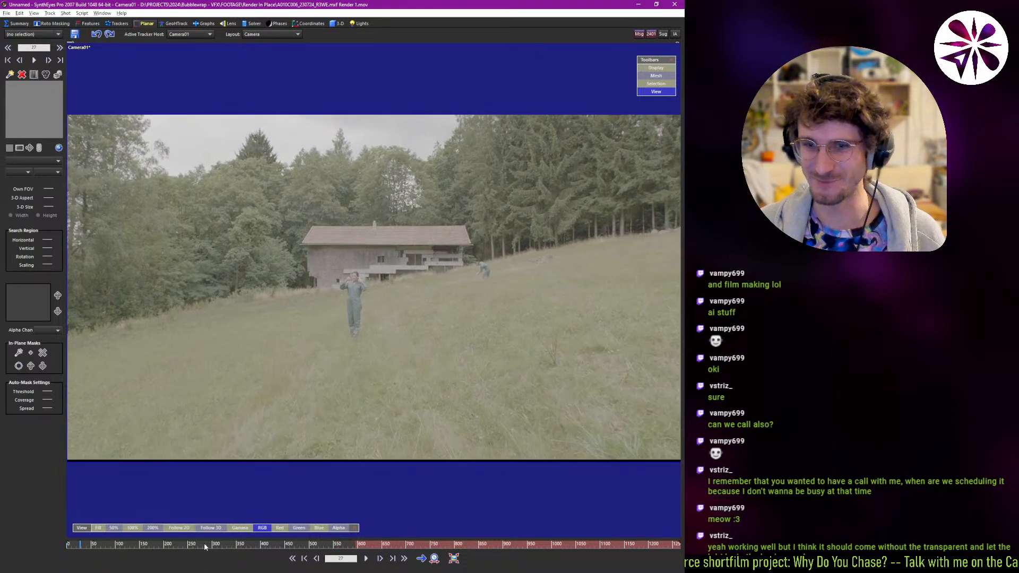
left_click_drag(204, 543, 293, 540)
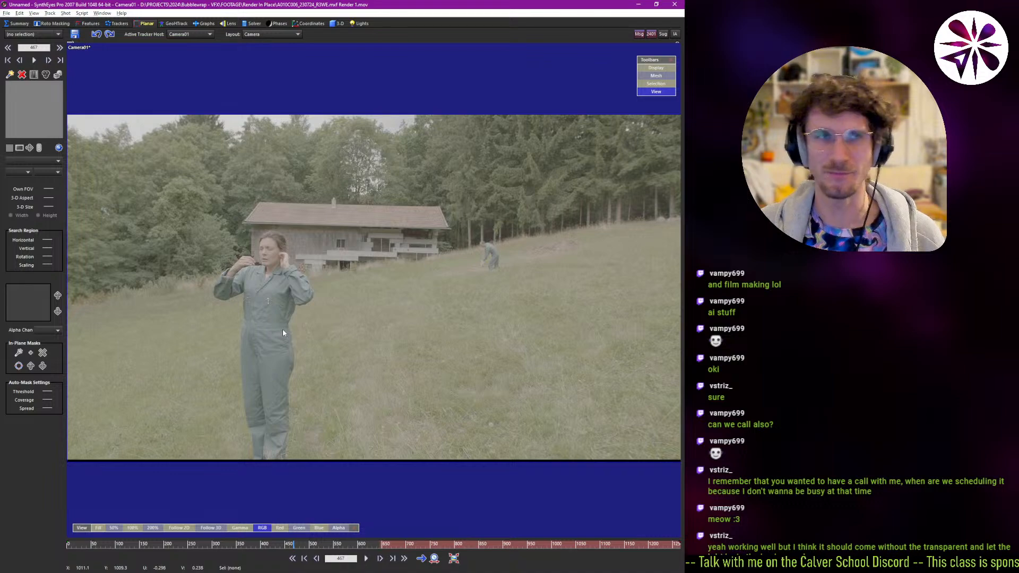
left_click_drag(321, 540, 342, 542)
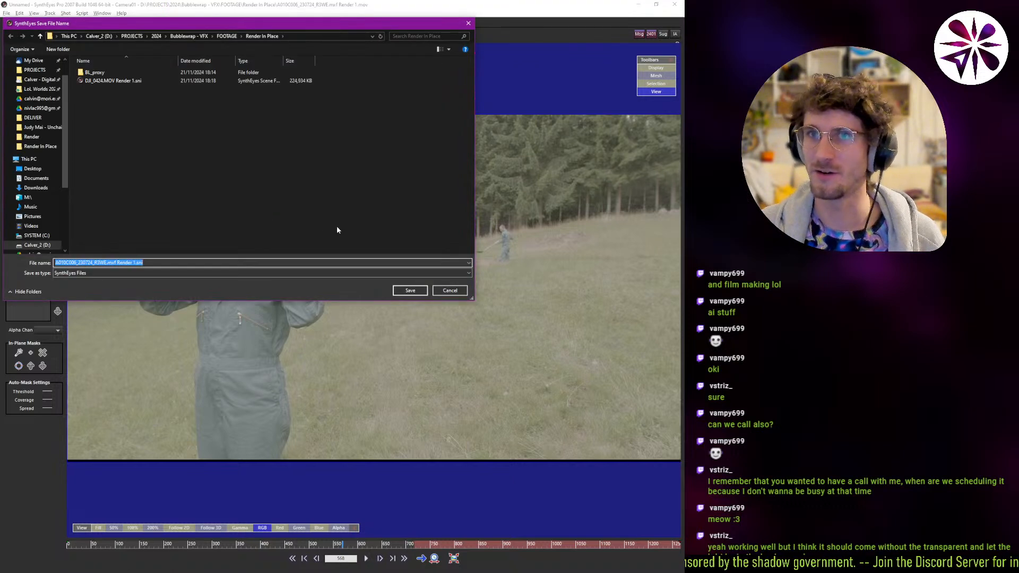
left_click(403, 287)
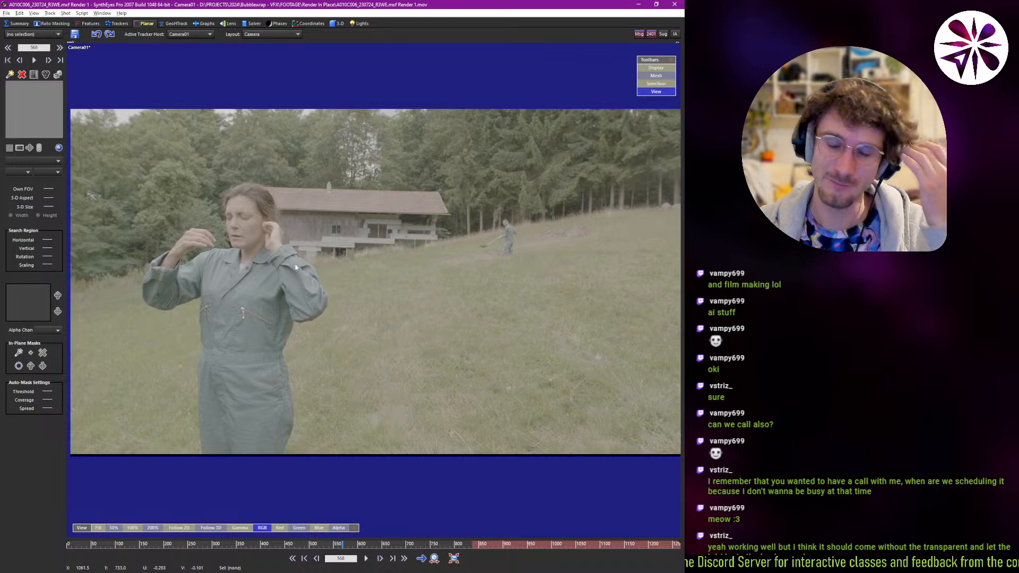
- Look through the Solver, Lens and Graphs rooms for masking tools, then return to the Planar room
left_click(254, 23)
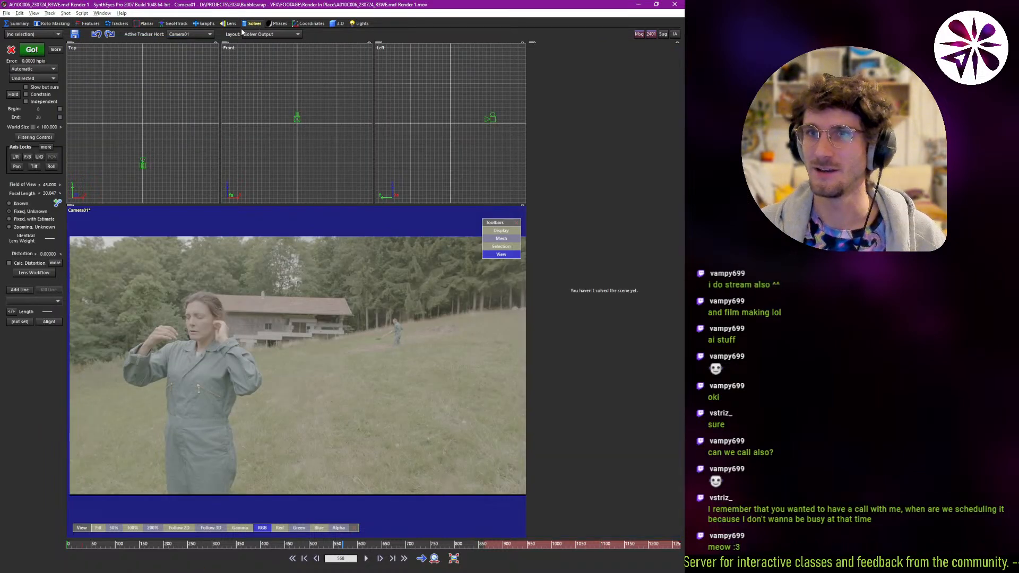
left_click(229, 23)
left_click(208, 24)
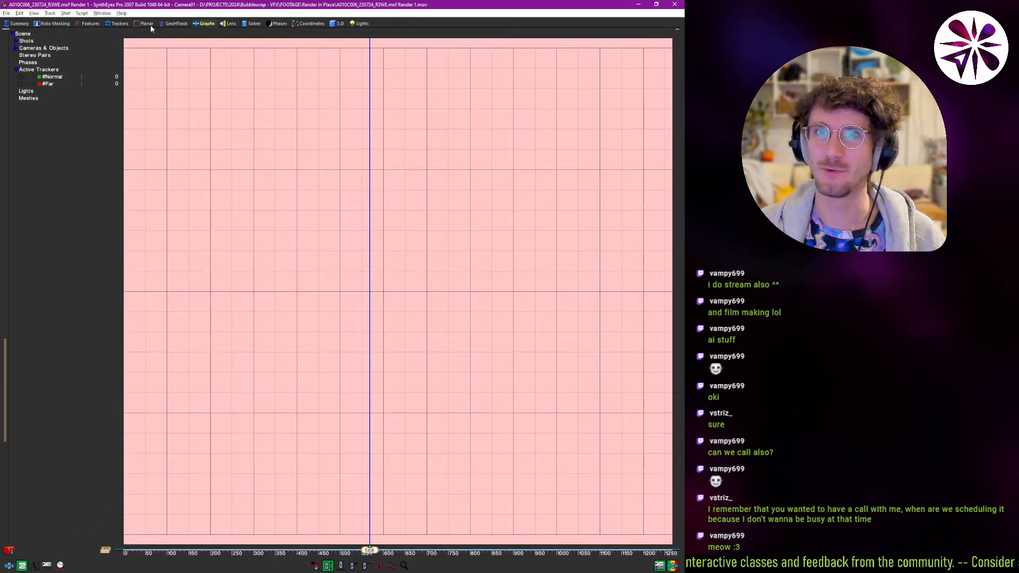
left_click(144, 23)
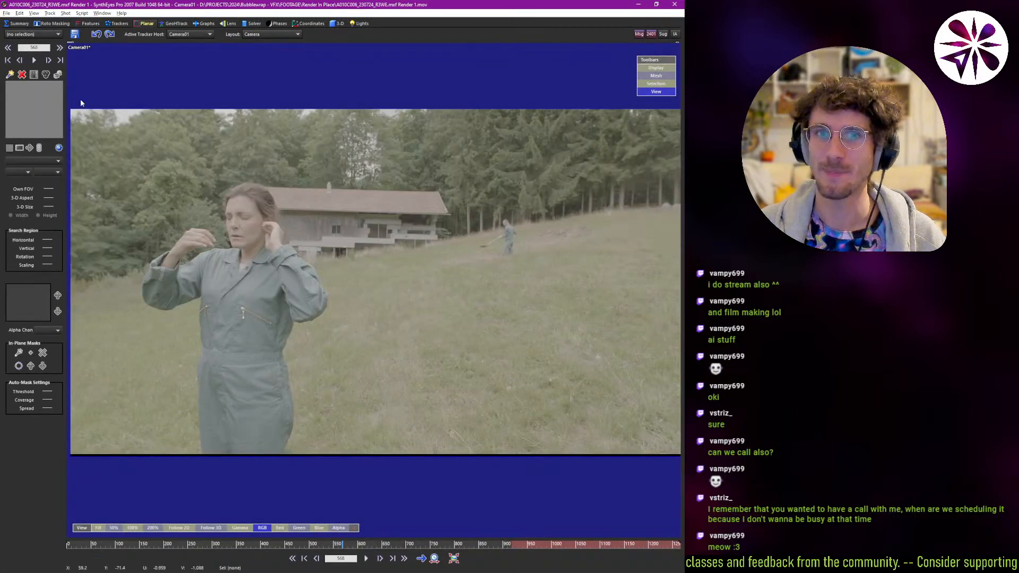
- Try placing a planar tracker over the woman's torso and delete it
left_click(9, 74)
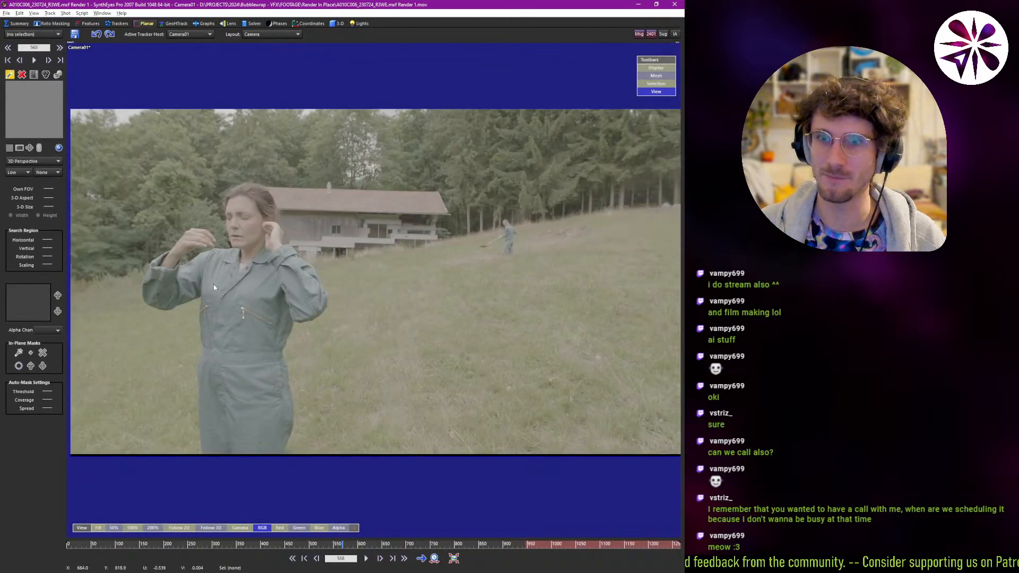
left_click_drag(240, 325, 122, 257)
key("Delete")
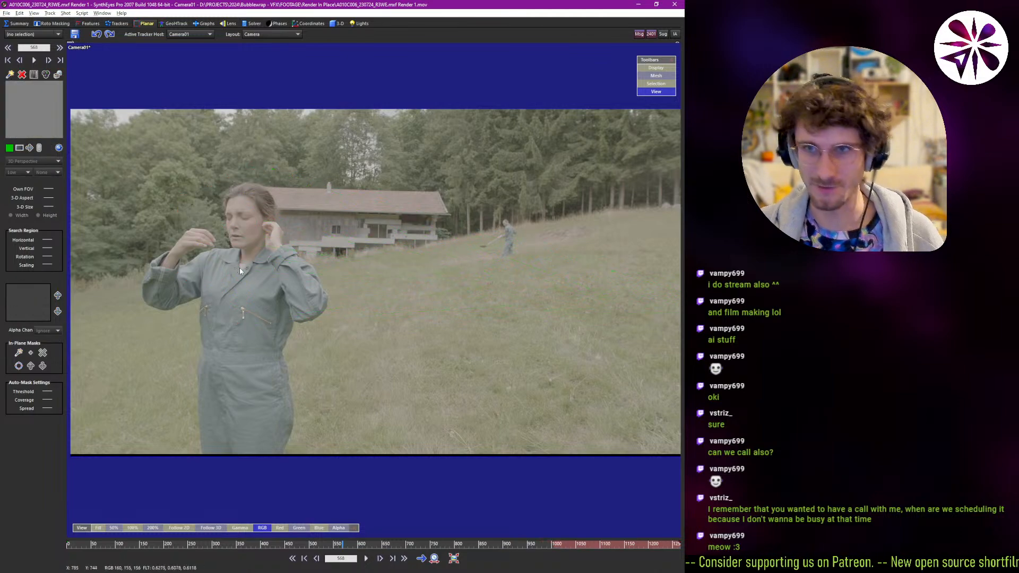
- In the Roto Masking room, draw a garbage spline around the woman's head, arms and lower body at frame 568
left_click(60, 25)
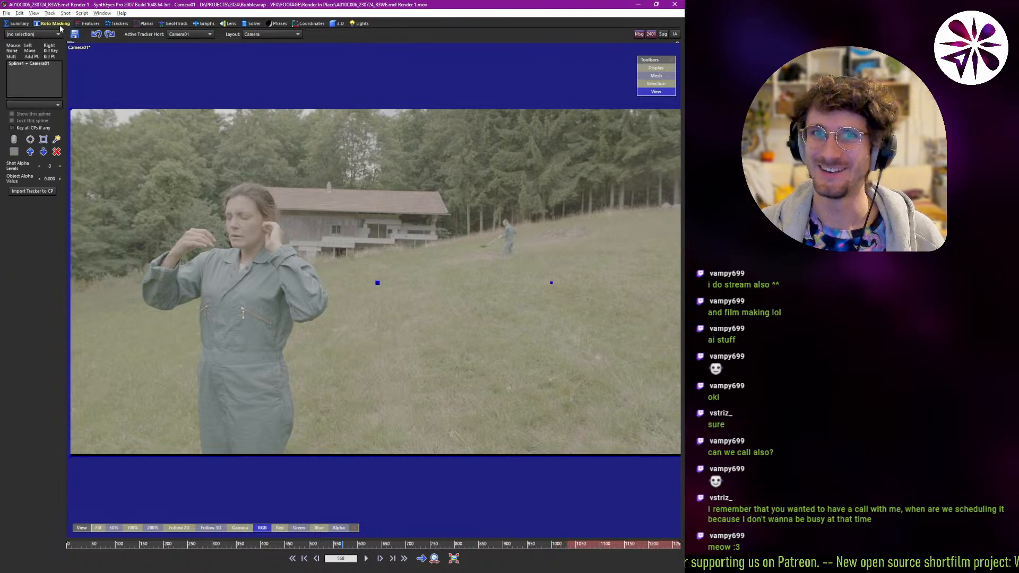
left_click(57, 140)
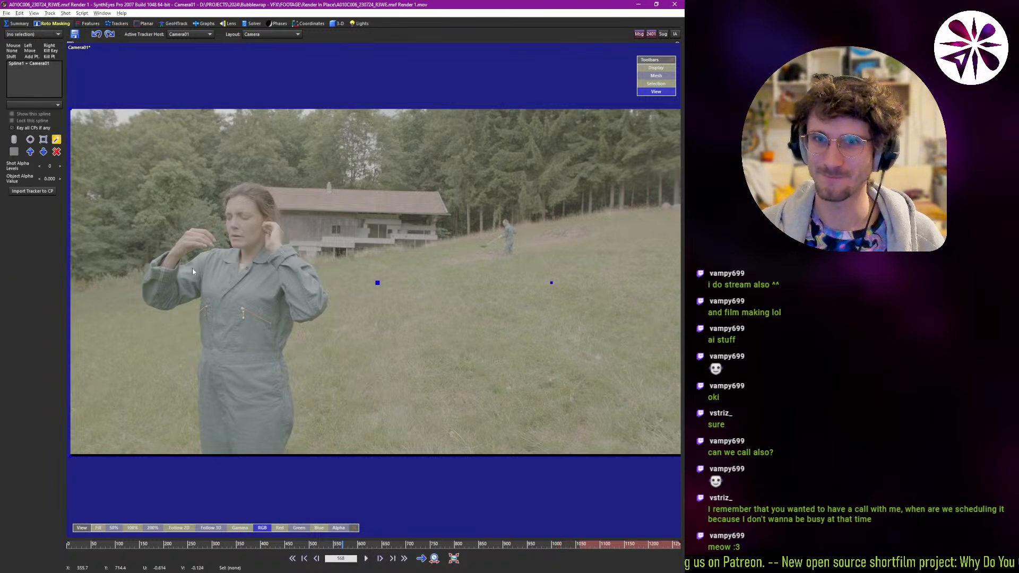
left_click(250, 314)
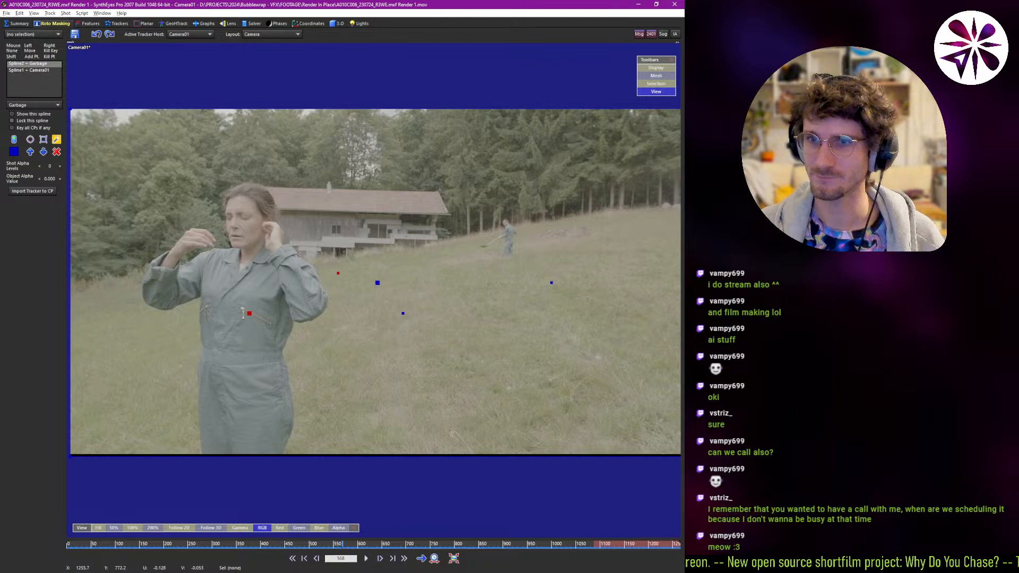
left_click(305, 238)
left_click(283, 175)
left_click(213, 174)
left_click_drag(212, 173, 205, 179)
left_click(142, 256)
left_click(142, 319)
left_click(172, 352)
left_click(185, 351)
left_click(186, 477)
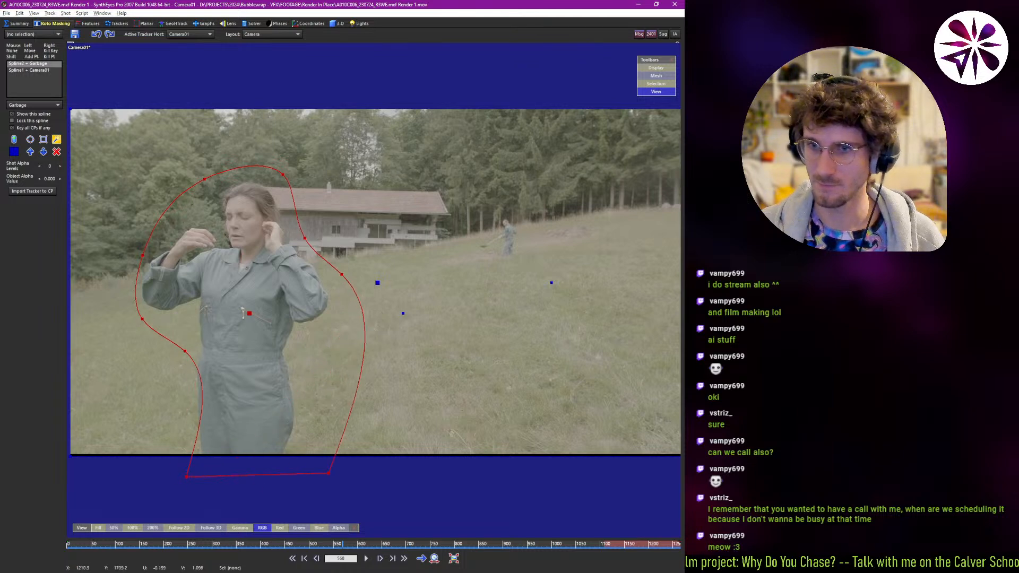
- Refine the woman's spline by narrowing its lower end, adding a waist point, removing the surplus point and sharpening the waist corner
left_click(318, 475)
left_click(321, 364)
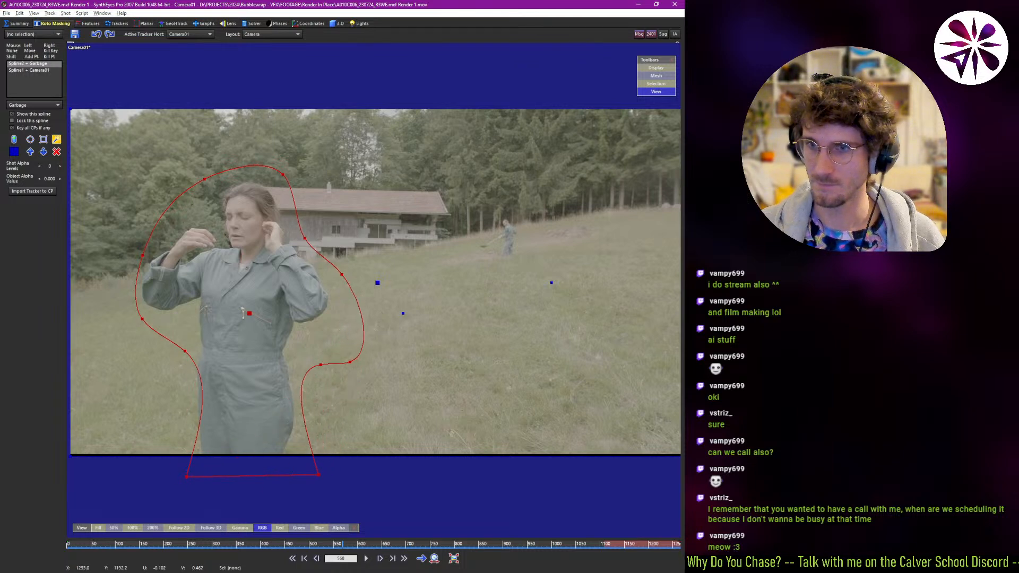
right_click(364, 339)
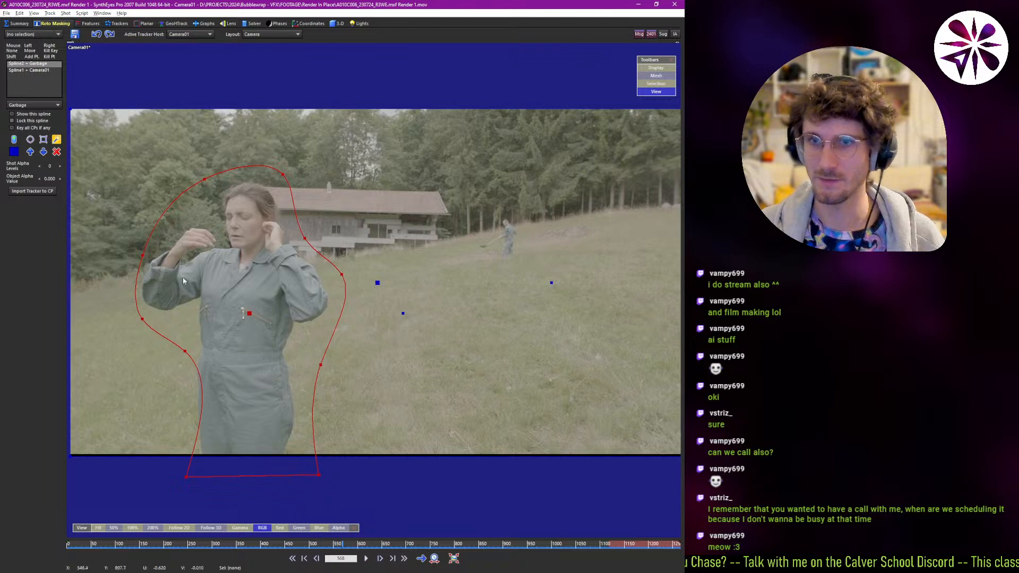
mouse_move(186, 351)
left_mouse_down()
mouse_move(154, 332)
mouse_move(171, 348)
mouse_move(181, 335)
left_mouse_up()
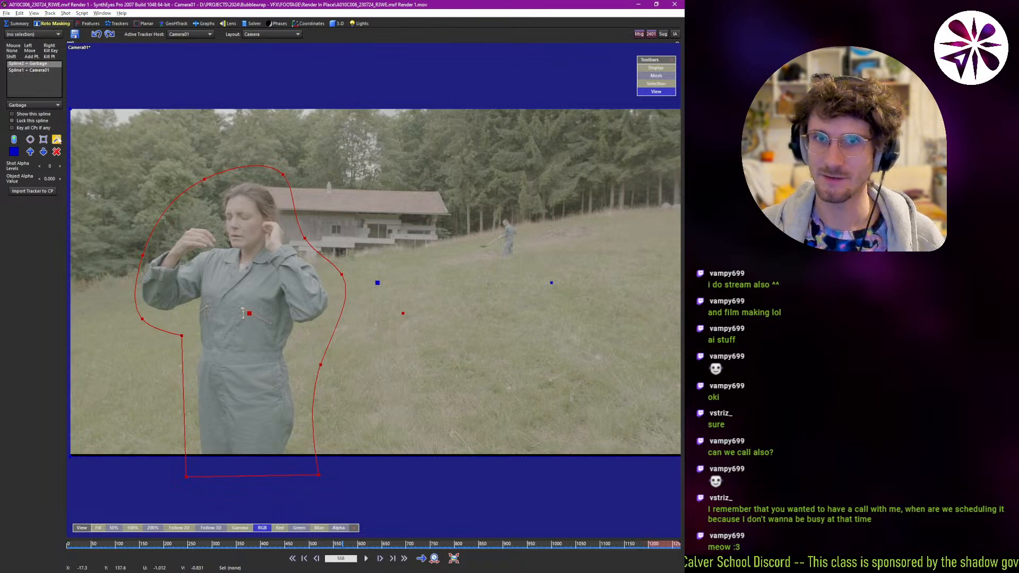
- Draw a second garbage spline loosely around the distant person on the hillside and center it over the figure
left_click(512, 237)
left_click(471, 239)
left_click(482, 278)
left_click(531, 269)
left_click(572, 226)
right_click(554, 219)
left_click_drag(513, 236, 509, 235)
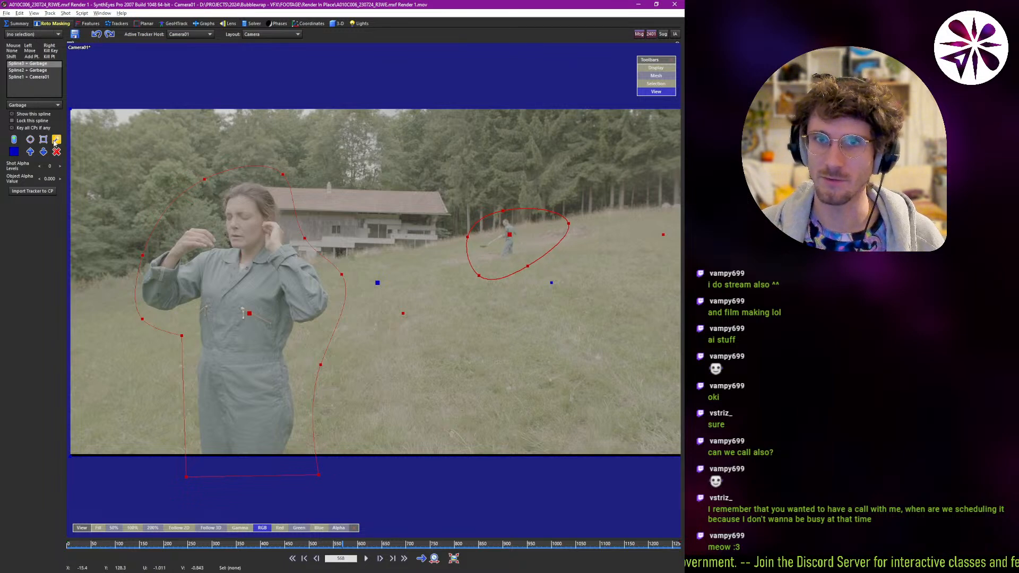
- At frame 0, move and shrink both garbage splines to surround the woman and the distant person
key("Home")
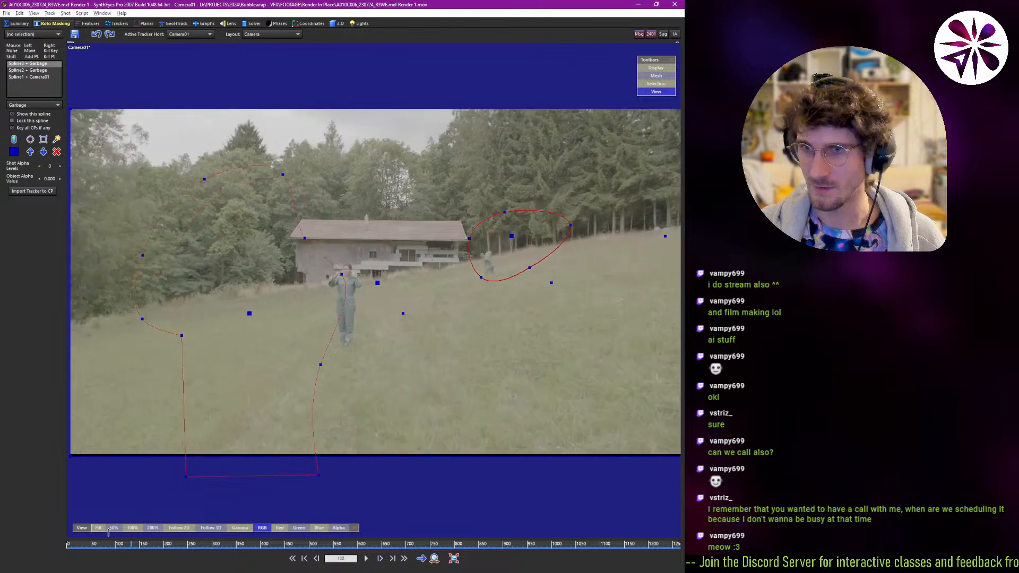
left_click_drag(248, 316, 360, 298)
left_click_drag(508, 294, 400, 297)
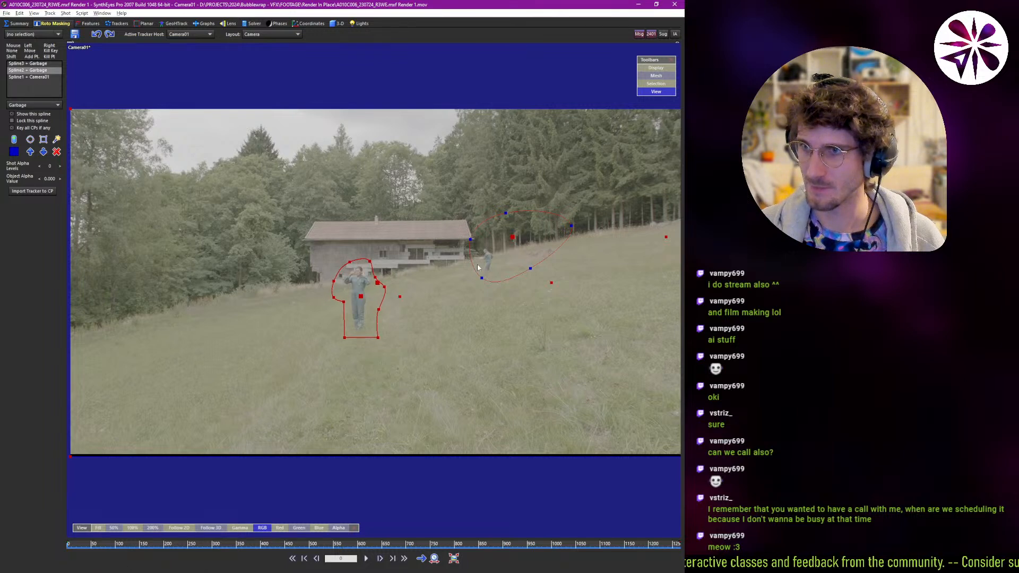
left_click_drag(512, 236, 498, 254)
left_click_drag(652, 255, 607, 265)
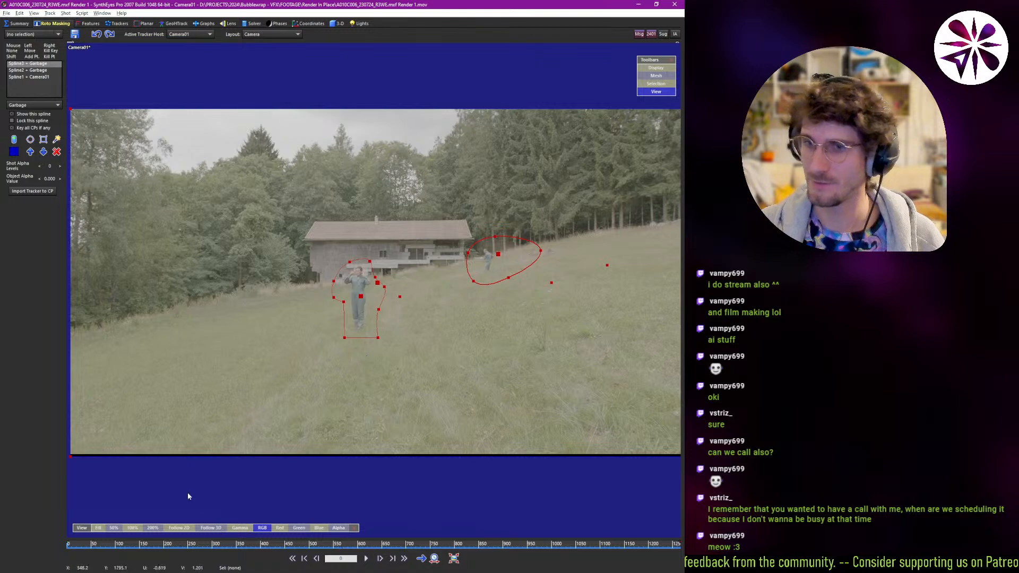
- At the shot's last frame, enlarge the woman's spline to enclose her and move the second spline over the distant person
left_click_drag(93, 546, 684, 543)
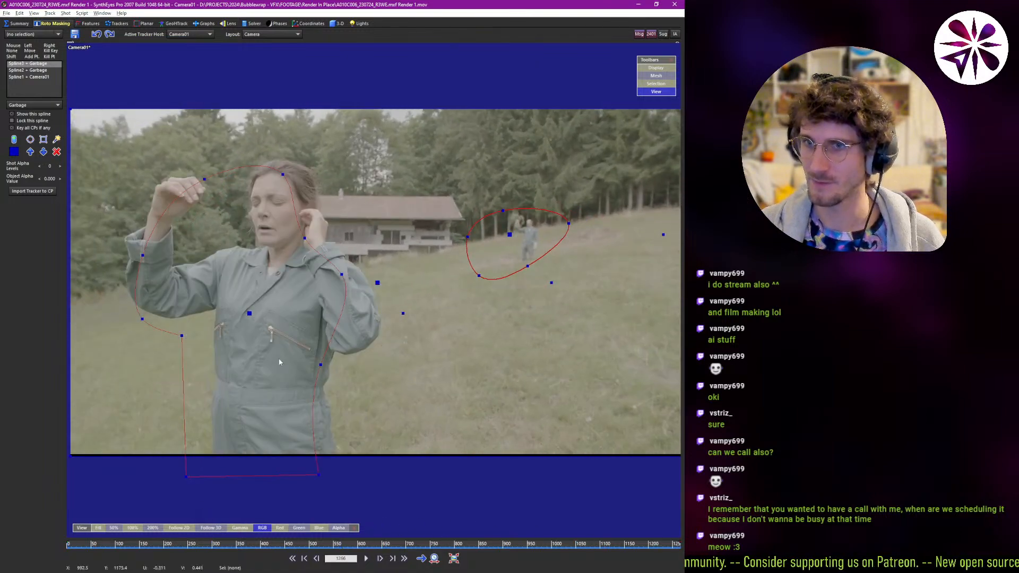
left_click(249, 314)
left_click_drag(249, 313, 257, 304)
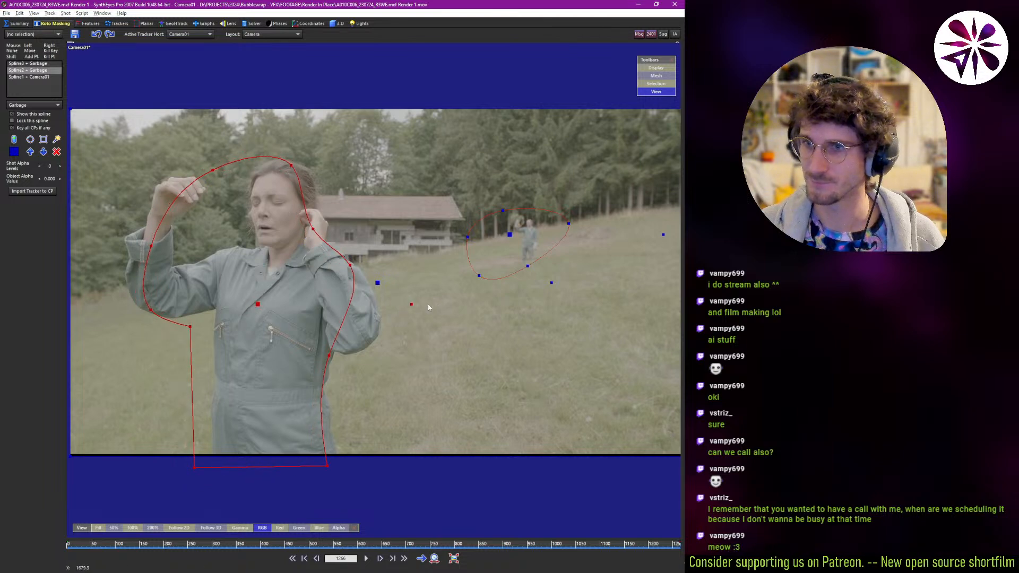
left_click_drag(412, 303, 465, 312)
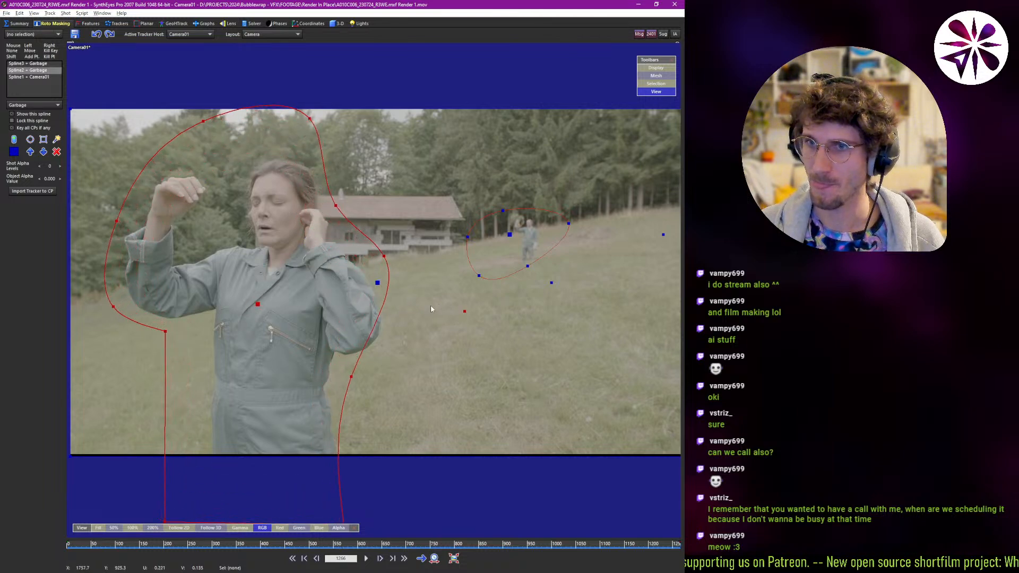
left_click_drag(259, 307, 264, 323)
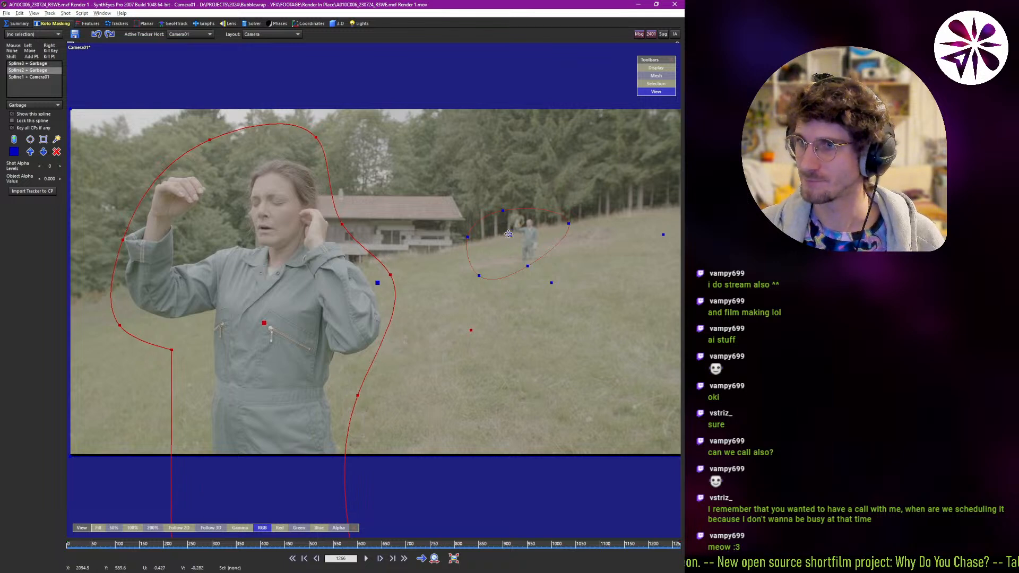
left_click_drag(508, 233, 530, 231)
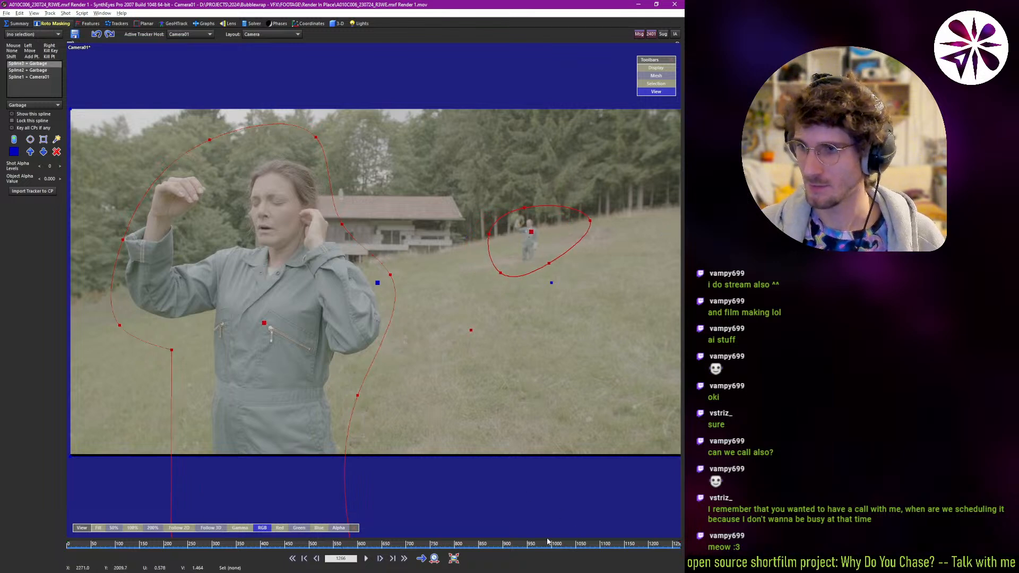
- Near frame 350, resize and center the woman's spline around her and reposition the distant person's spline
left_click_drag(504, 543, 238, 534)
left_click_drag(292, 308, 320, 304)
left_click_drag(429, 304, 394, 305)
left_click_drag(325, 304, 323, 316)
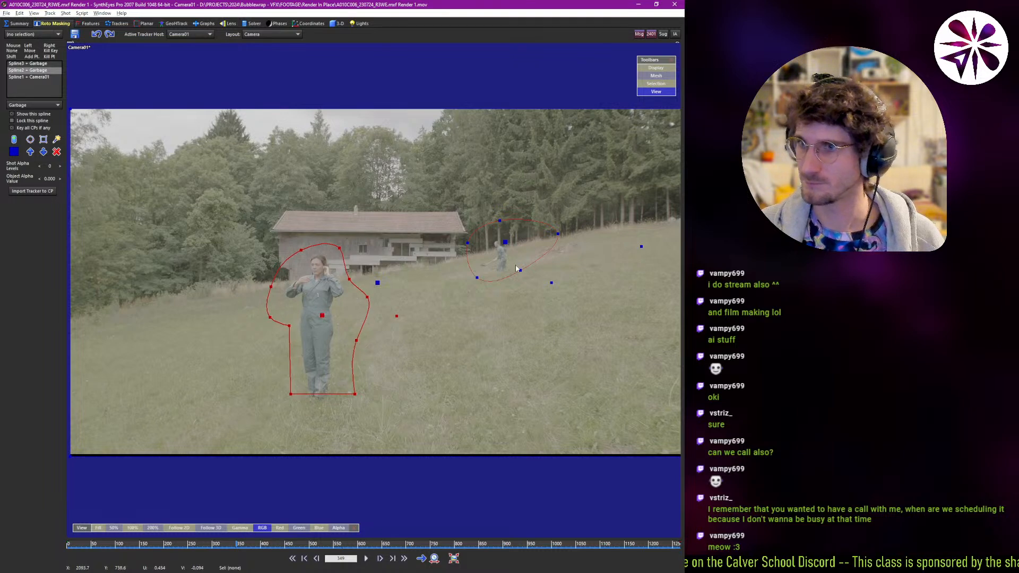
left_click_drag(502, 246, 506, 251)
- At frame 606, shift the woman's spline over her and pull its outline outward around her raised arm and elbow
mouse_move(336, 546)
left_mouse_down()
mouse_move(196, 538)
mouse_move(350, 531)
left_mouse_up()
left_click_drag(251, 314, 244, 320)
left_click_drag(129, 323, 94, 331)
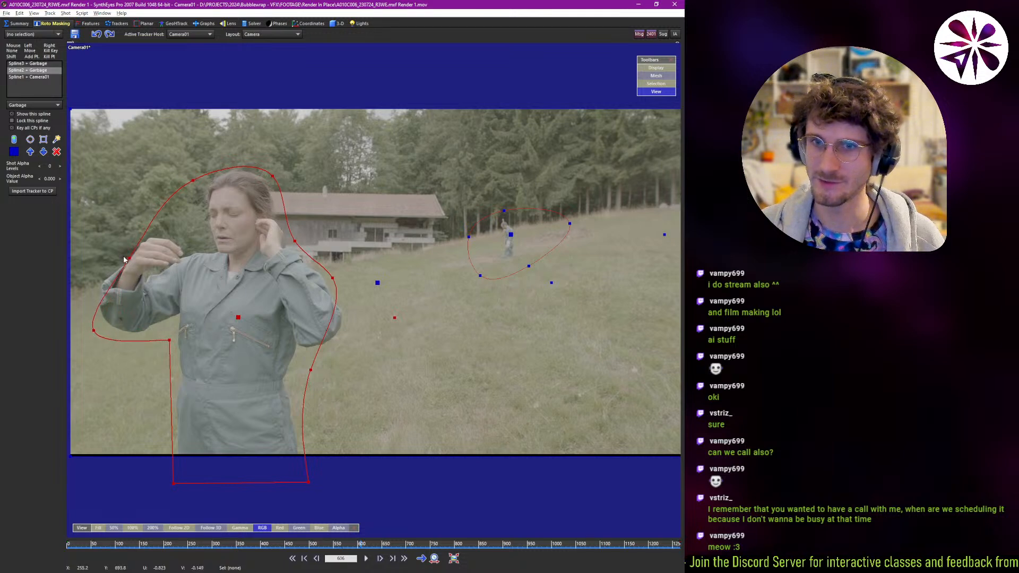
left_click_drag(129, 259, 103, 255)
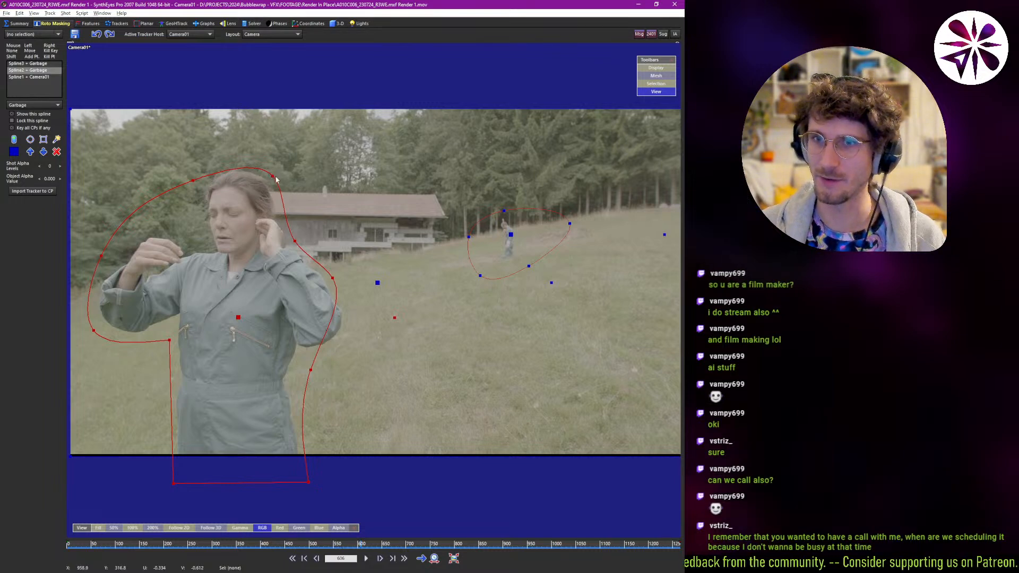
- Widen the woman's spline at frame 606 above her head, around her shoulder and other elbow, and at its base
left_click_drag(271, 173, 263, 159)
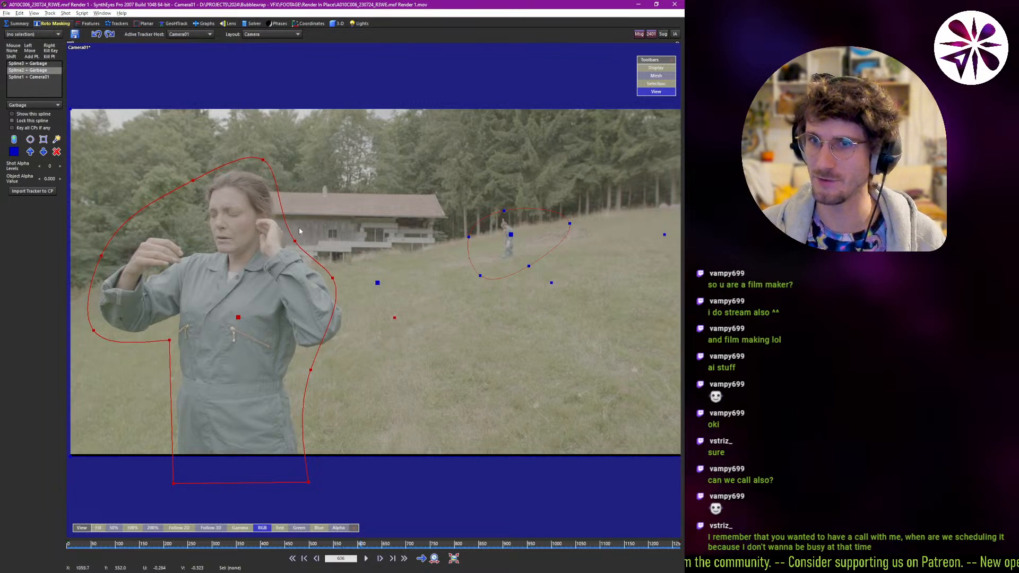
left_click_drag(294, 241, 312, 239)
left_click_drag(339, 287, 364, 326)
left_click_drag(311, 371, 324, 376)
left_click_drag(174, 483, 154, 484)
left_click_drag(306, 483, 323, 482)
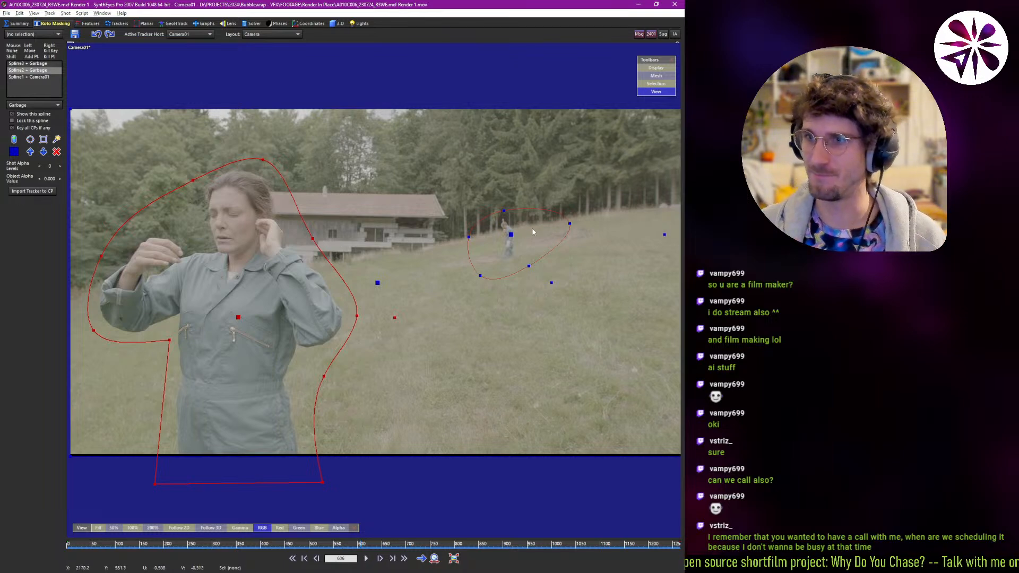
- Reposition and slightly rotate the distant person's spline at frame 606 to keep the figure enclosed
left_click_drag(512, 234, 514, 231)
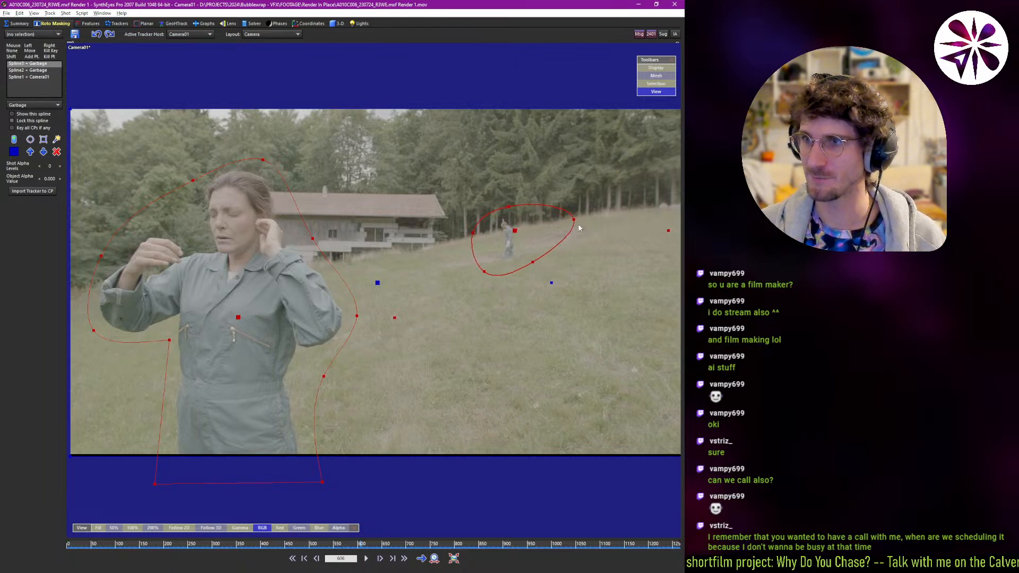
left_click_drag(669, 231, 666, 257)
left_click_drag(512, 230, 514, 231)
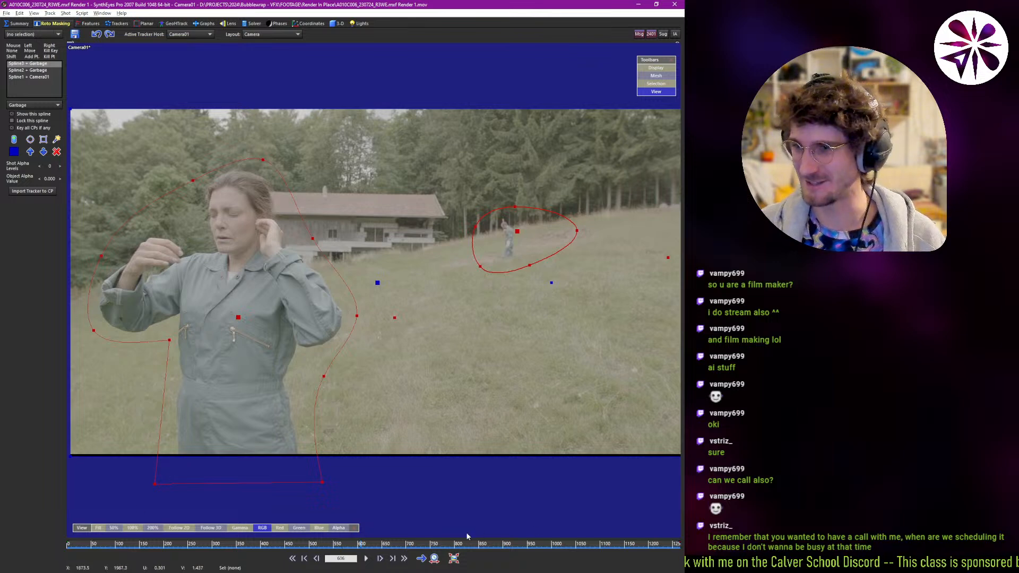
- At frame 678, enlarge and reposition the woman's spline around her arms and shift the second spline over the distant person
left_click_drag(361, 545, 395, 545)
left_click_drag(241, 319, 231, 324)
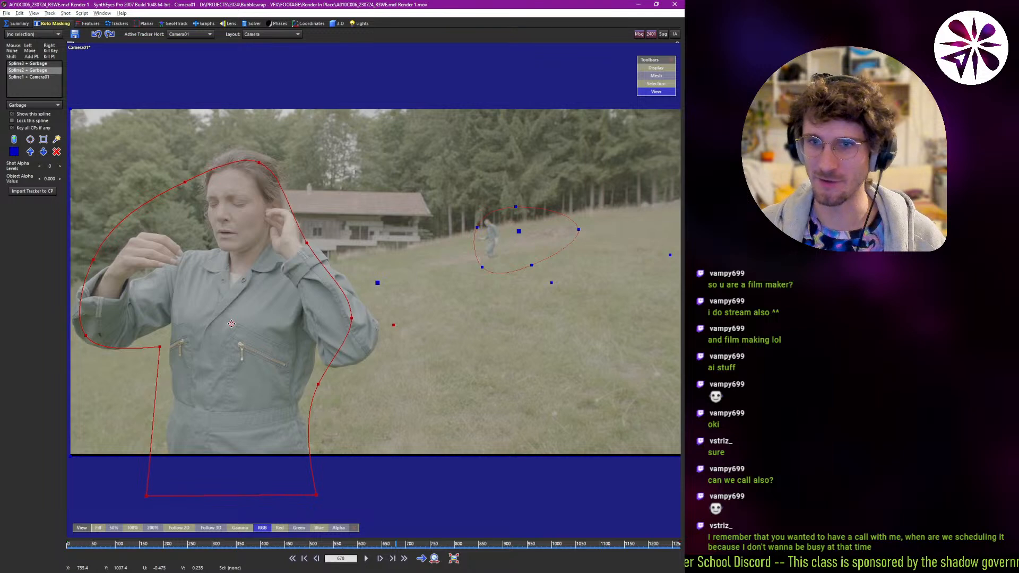
left_click_drag(395, 324, 426, 328)
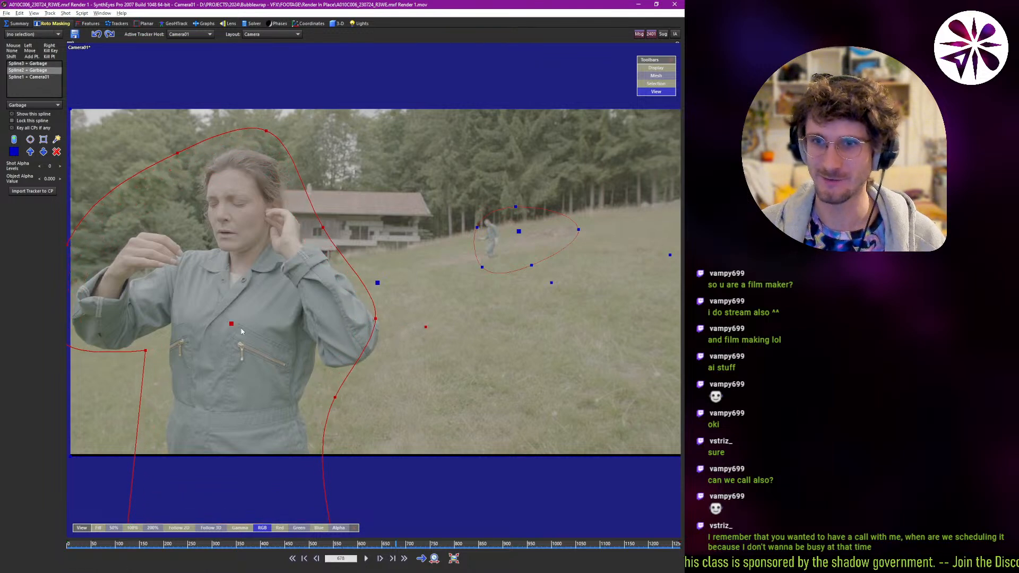
left_click_drag(233, 326, 275, 337)
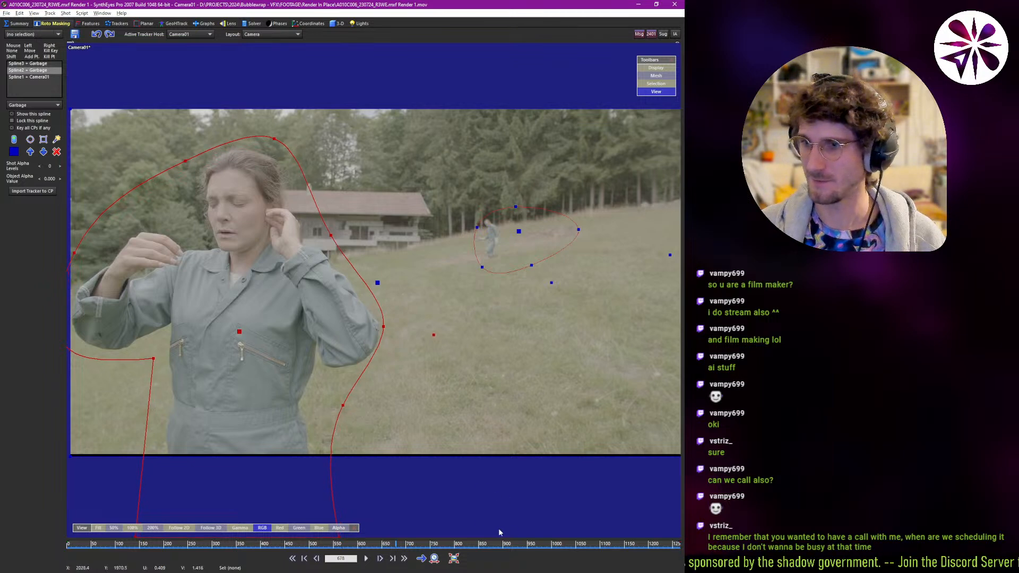
left_click_drag(517, 232, 506, 233)
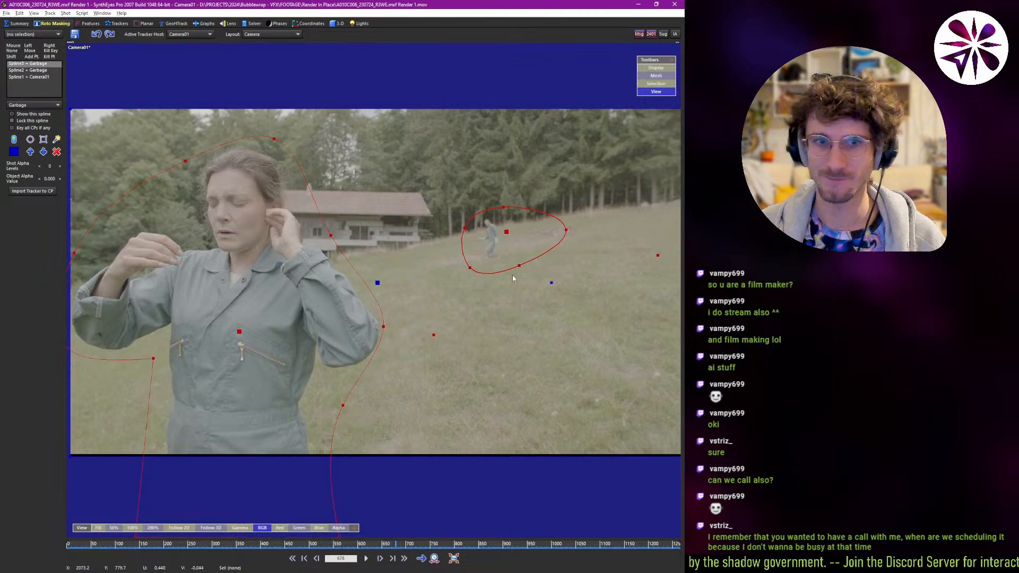
- Check the masks through the remaining frames, return to frame 0, then run the full automatic track and solve and accept it
left_click_drag(406, 546, 619, 543)
key("Home")
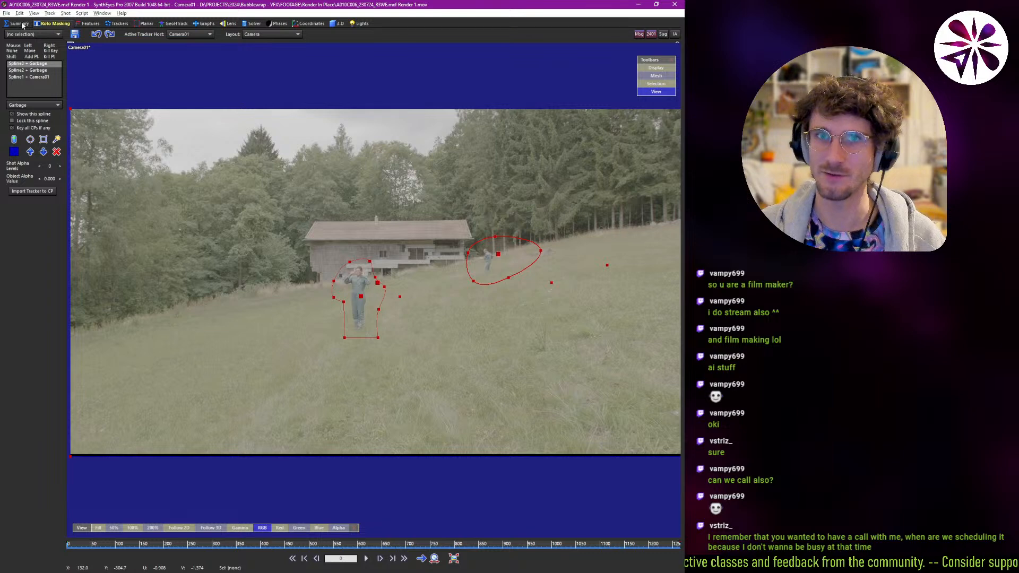
left_click(23, 24)
left_click(37, 64)
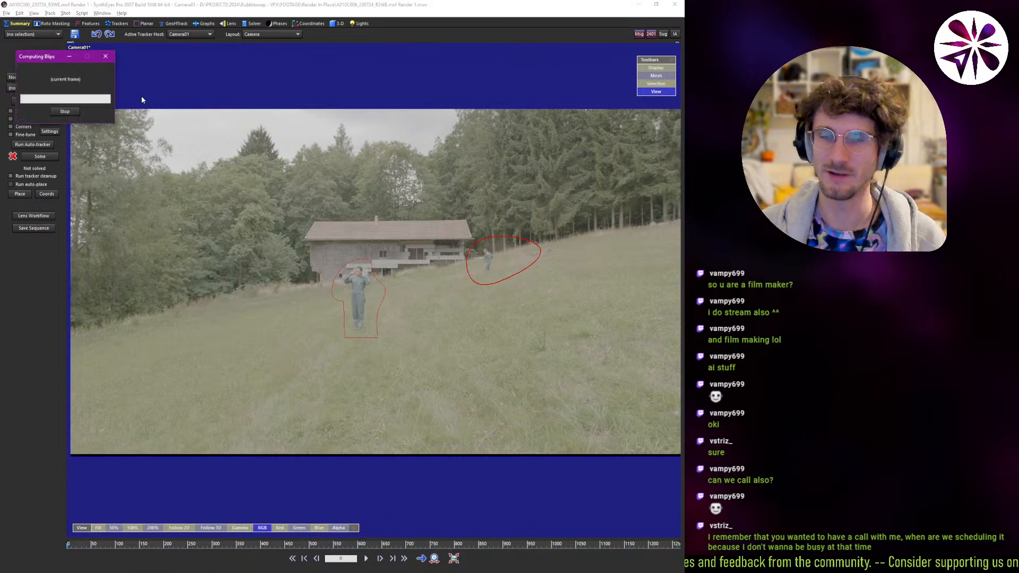
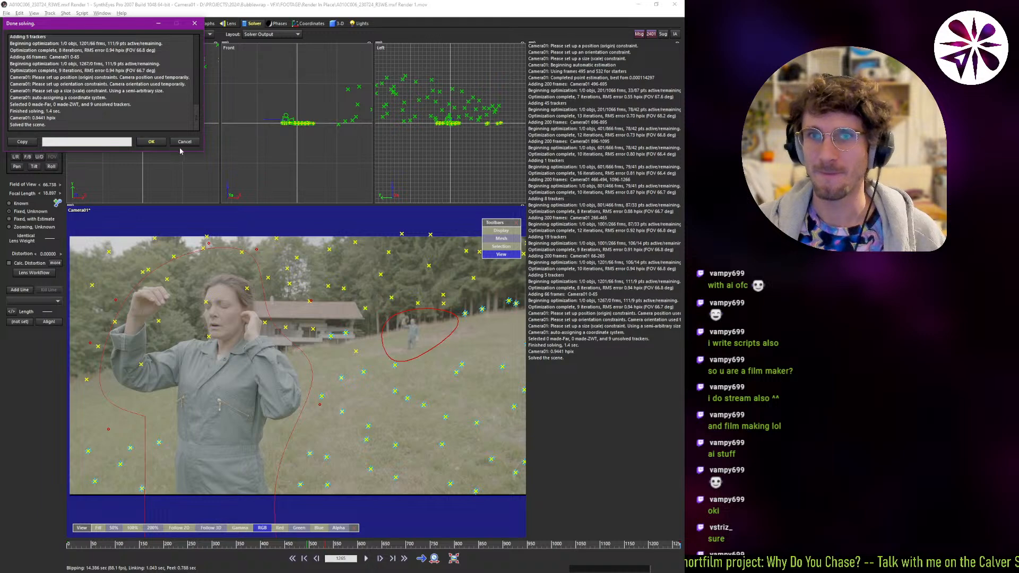
left_click(152, 142)
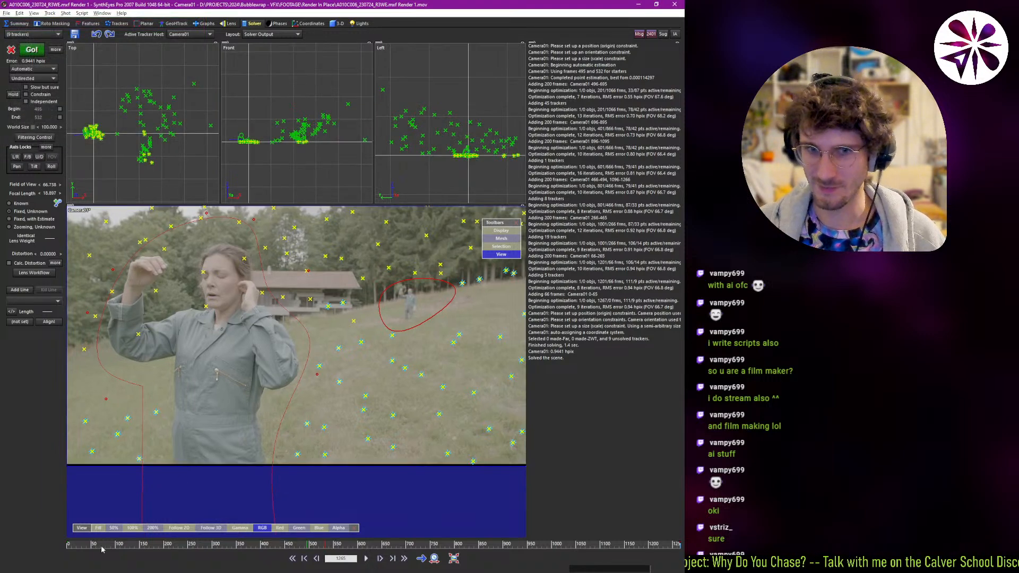
- Scrub the solved shot to frame 539 and inspect the tracked points in the 3-D room with the Quad Perspective layout
left_click_drag(109, 548, 327, 522)
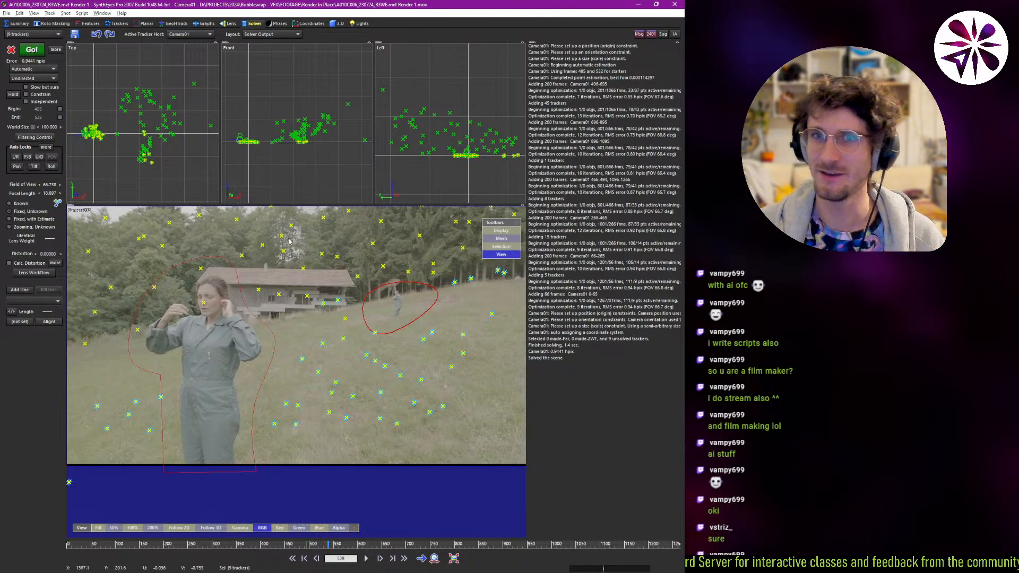
left_click(337, 25)
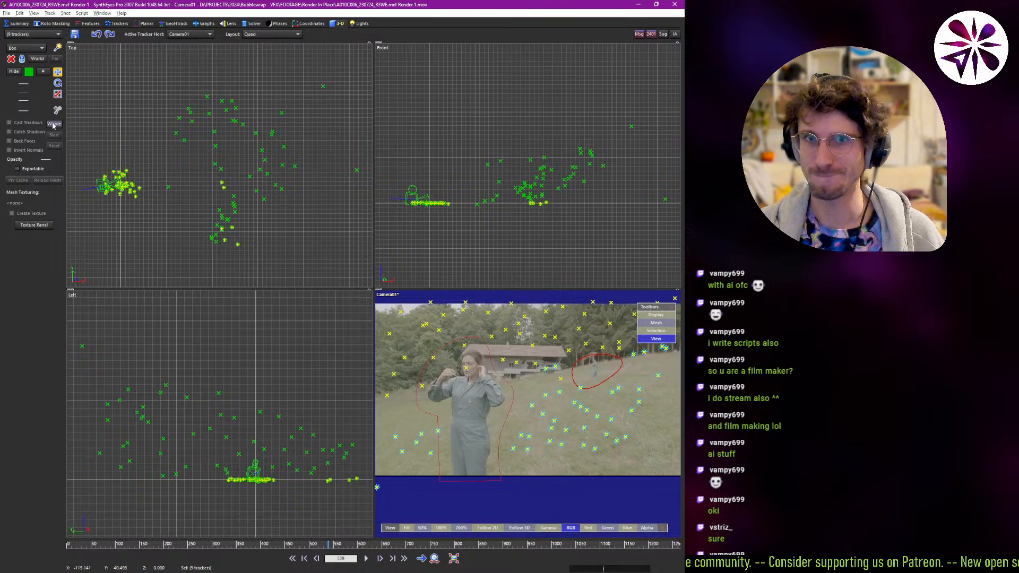
left_click(281, 34)
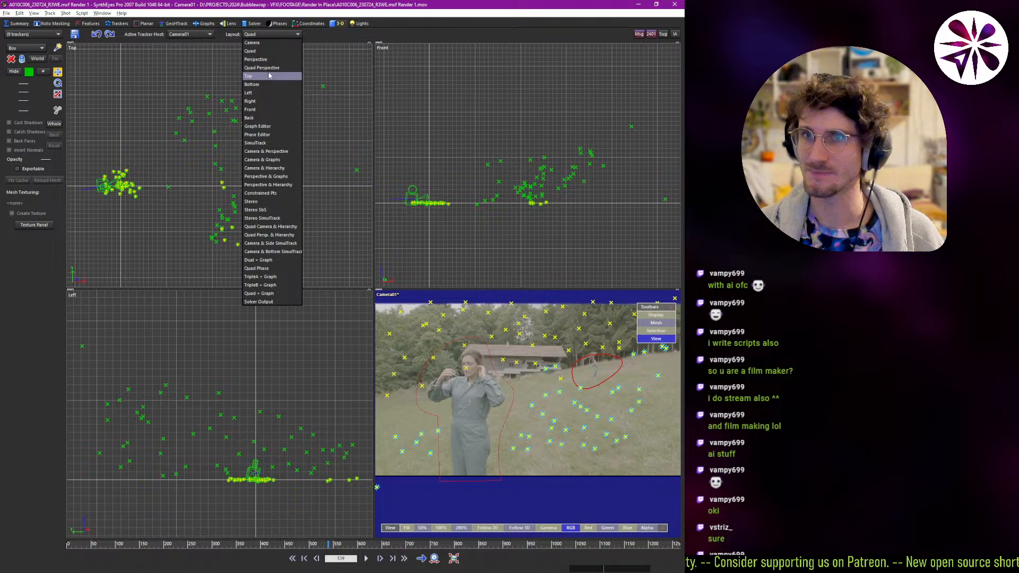
left_click(269, 75)
left_click(273, 35)
left_click(270, 67)
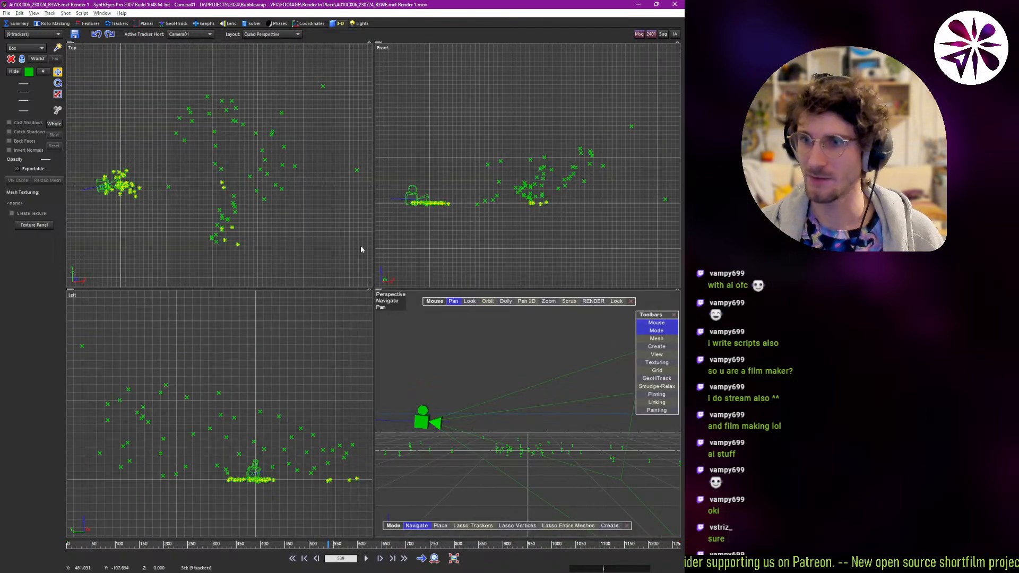
- Lock the perspective view to Camera01, then rotate the whole scene in the Left view and check the ground alignment across frames
left_click(616, 301)
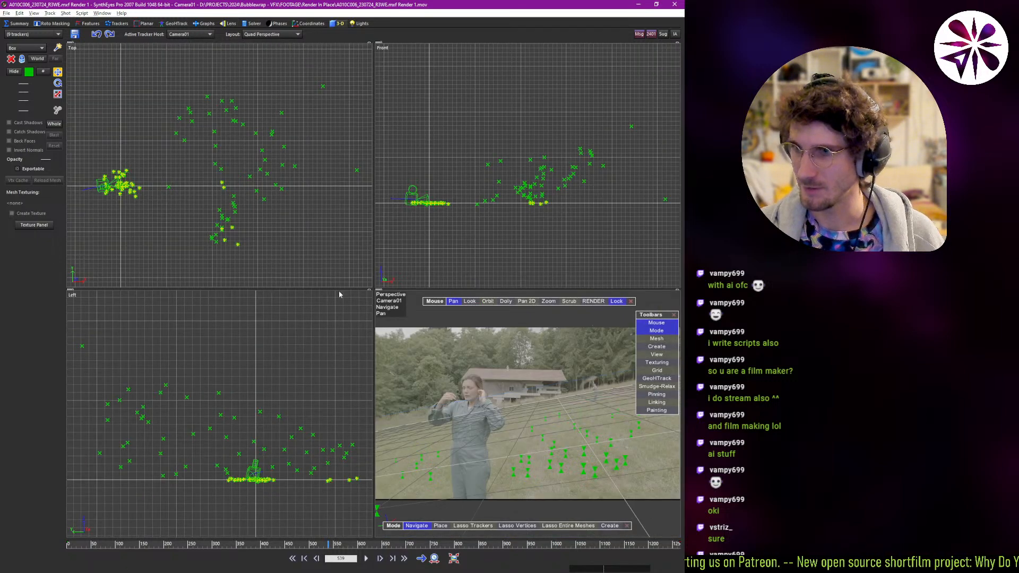
left_click(105, 184)
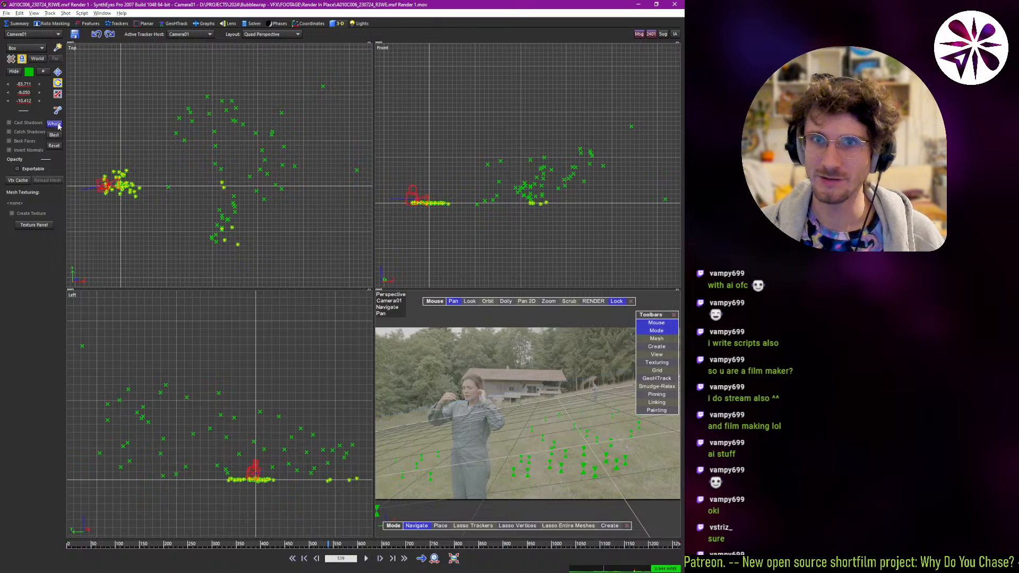
scroll(270, 516, "up", 5)
middle_click_drag(184, 311, 197, 368)
scroll(197, 367, "up", 2)
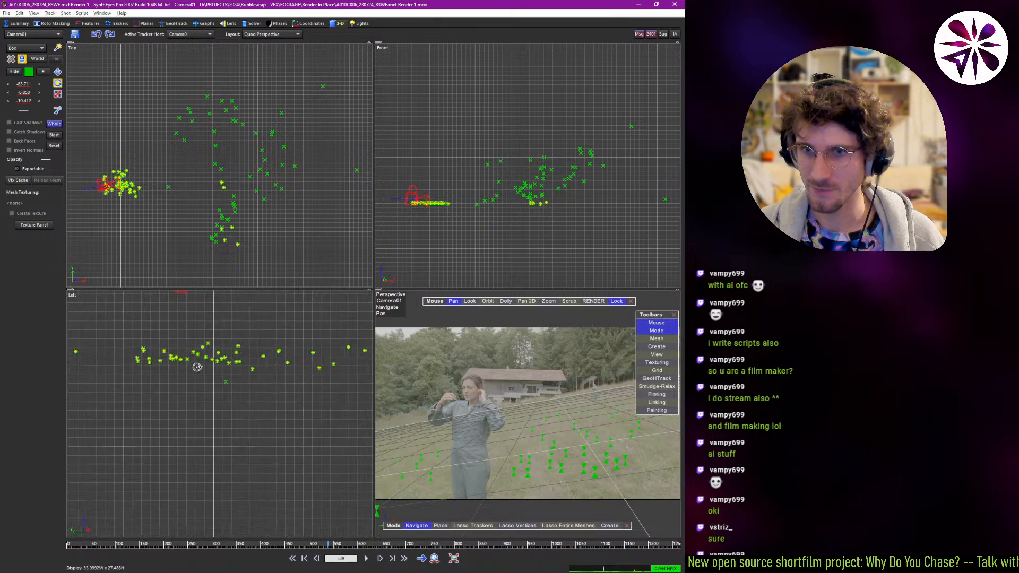
left_click_drag(210, 355, 242, 345)
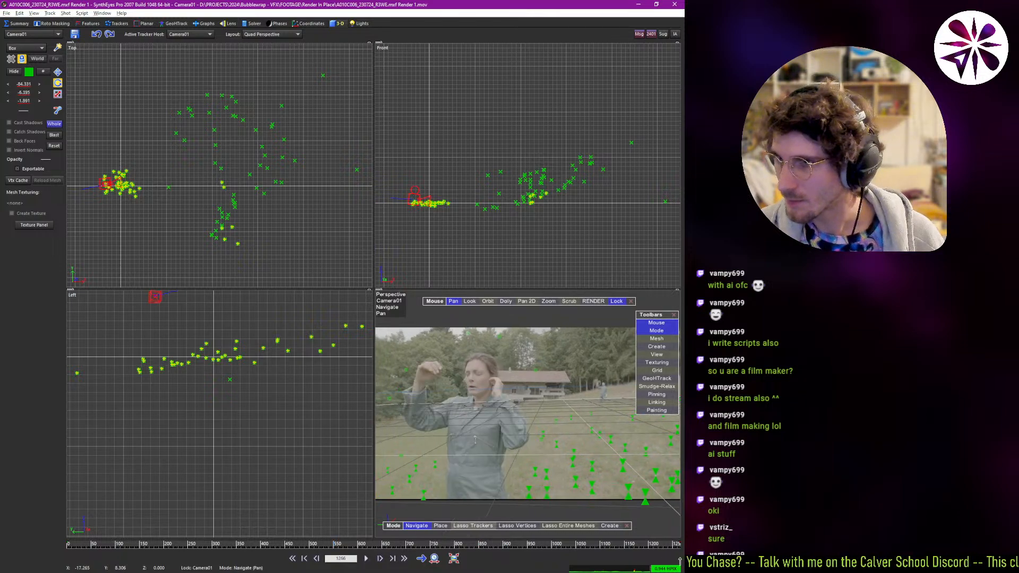
left_click(168, 544)
left_click_drag(154, 523, 19, 521)
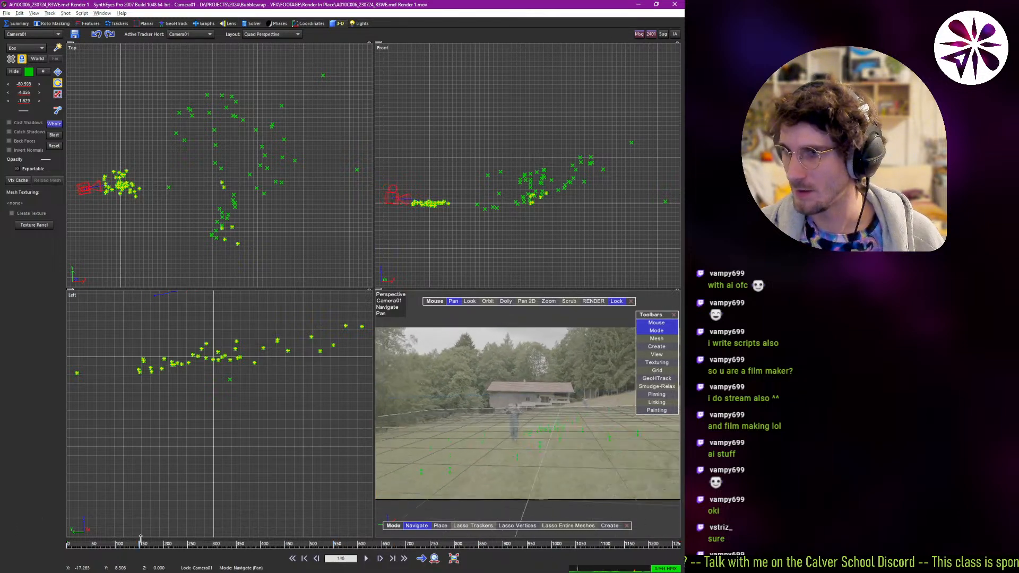
left_click_drag(154, 545, 218, 539)
key("space")
- Move the whole scene in the Top view so the origin sits on the camera side of the ground points, then return to frame 0
left_click(59, 72)
scroll(158, 177, "up", 5)
middle_click_drag(177, 178, 340, 177)
scroll(340, 176, "down", 3)
mouse_move(265, 187)
left_mouse_down()
mouse_move(252, 185)
mouse_move(300, 188)
mouse_move(292, 212)
mouse_move(281, 185)
mouse_move(280, 195)
left_mouse_up()
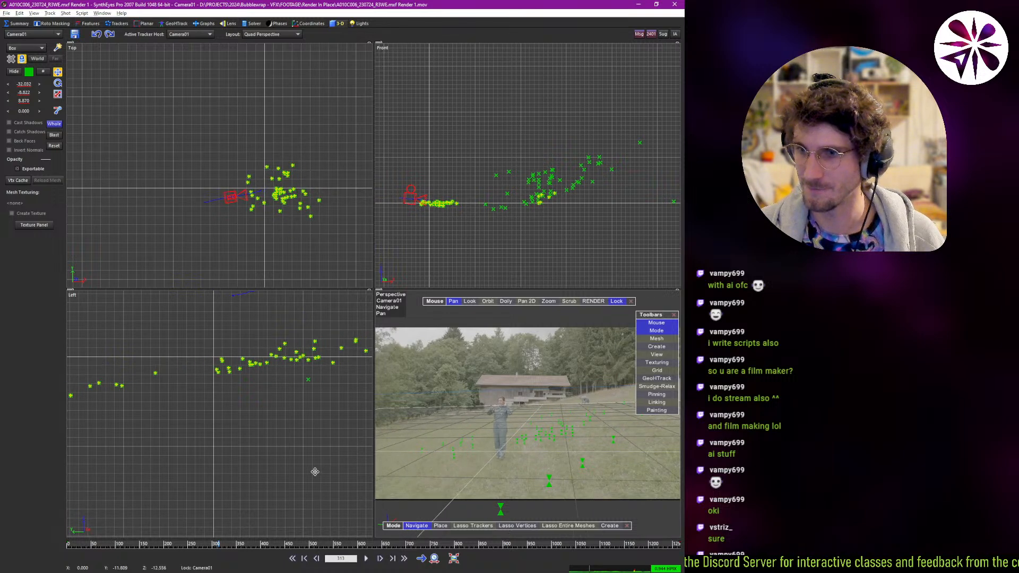
left_click_drag(203, 545, 68, 547)
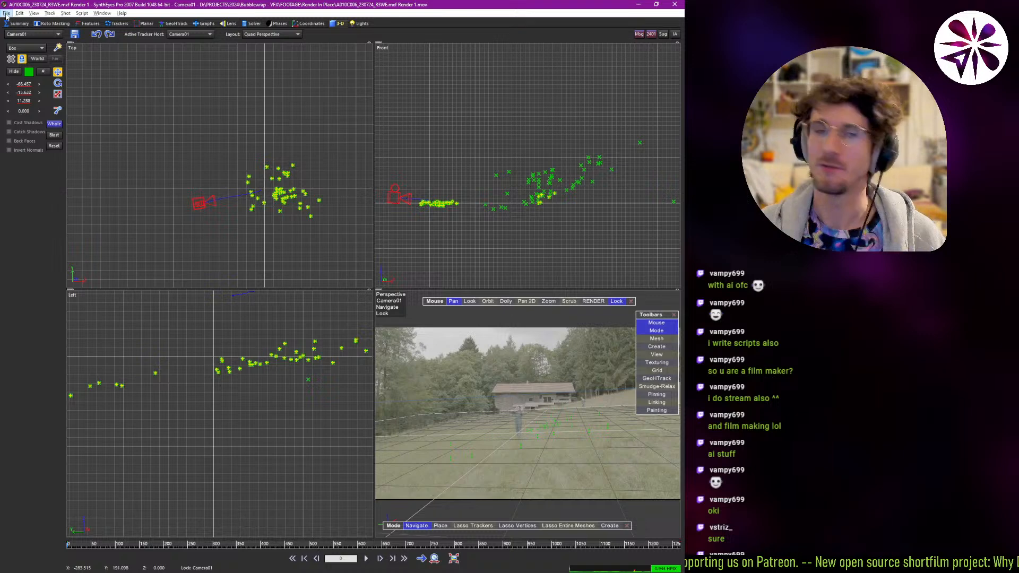
- Export the solved scene as a Blender (Python) script for Blender version 2.80+, accepting the file name and settings
left_click(6, 14)
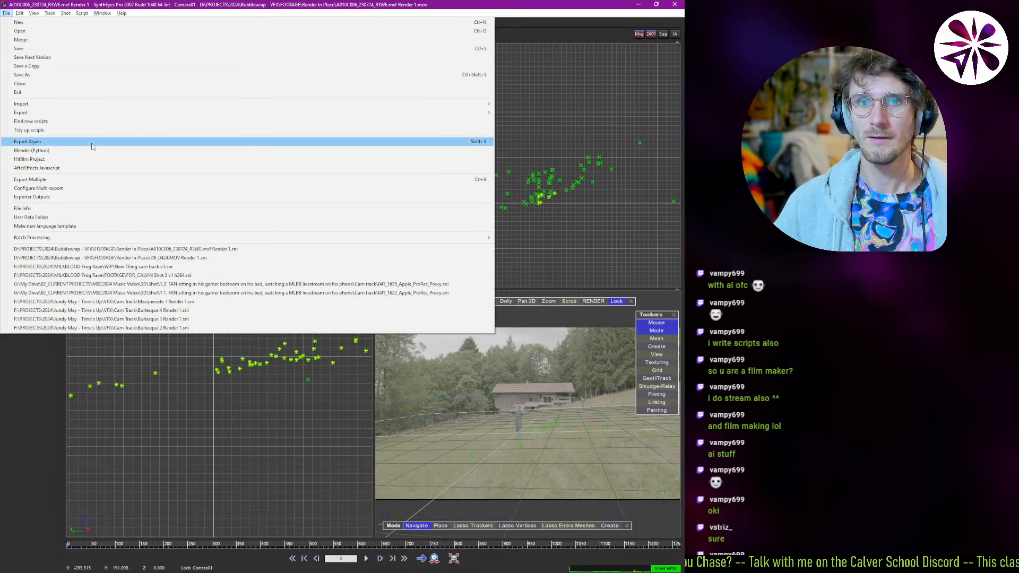
left_click(54, 150)
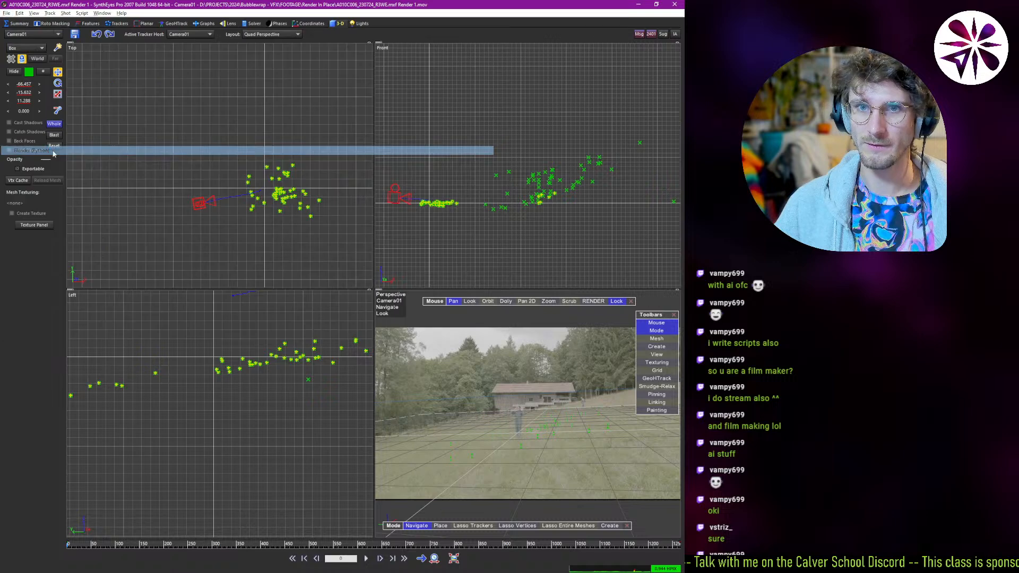
left_click(410, 291)
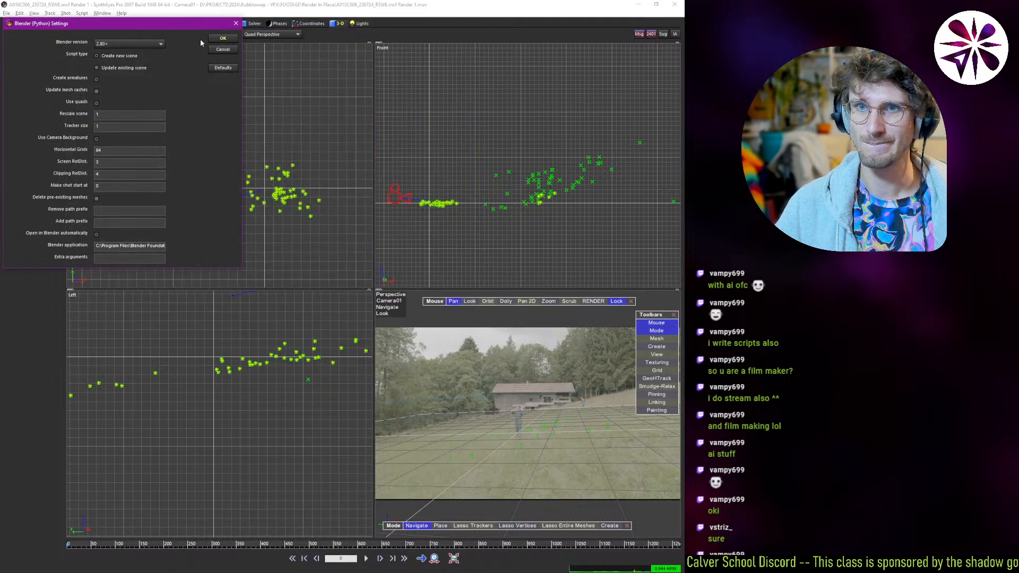
left_click(223, 38)
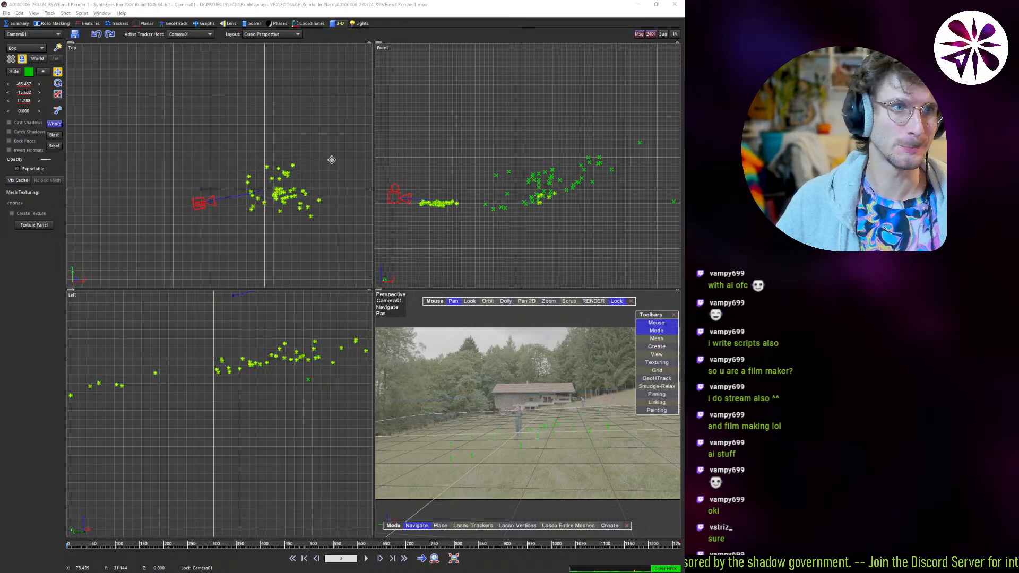
- Switch to ClickUp and set the house-with-bubble and inside-the-bubble establisher tasks to WIP
key("alt+Tab")
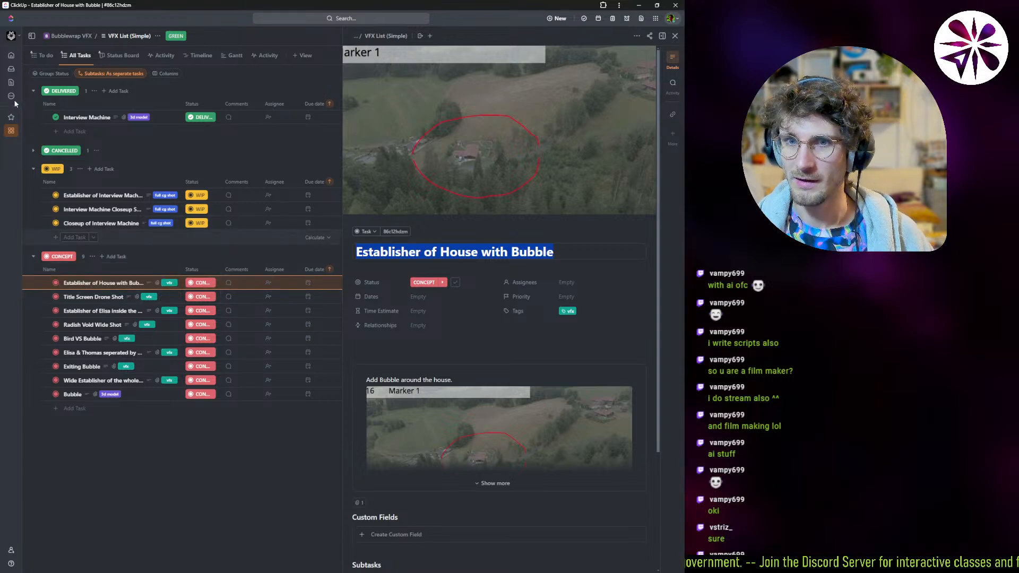
key("s")
key("j")
key("s")
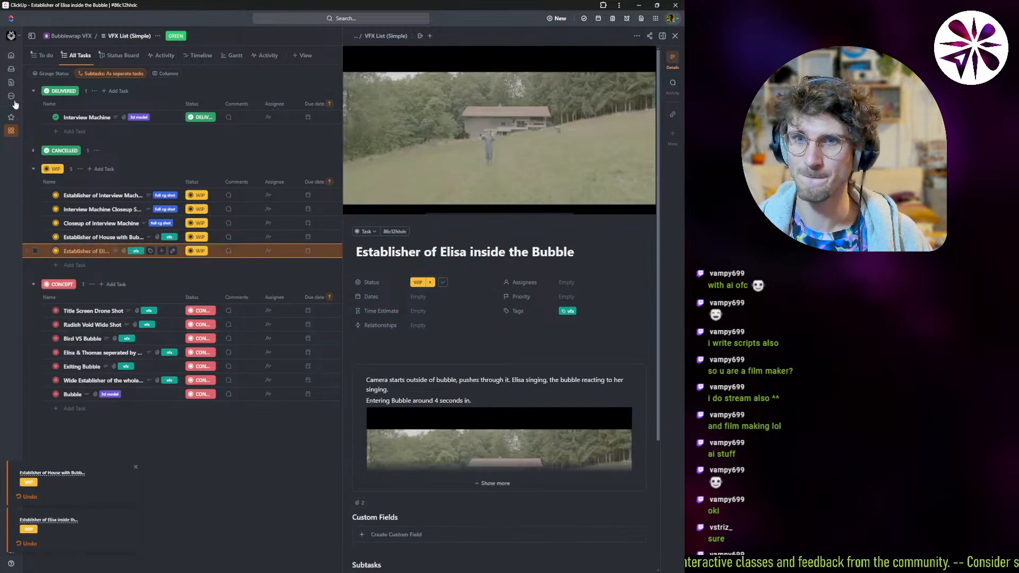
- Switch to Blender to play the imported shot, then copy the inside-the-bubble task's title from ClickUp and return to Blender
key("alt+Tab")
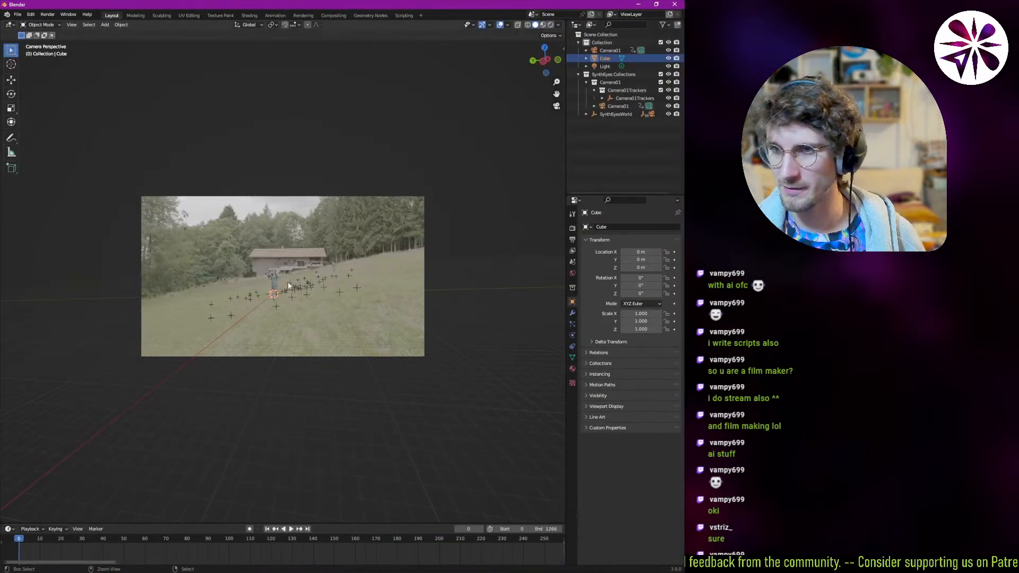
scroll(286, 290, "up", 3)
key("space")
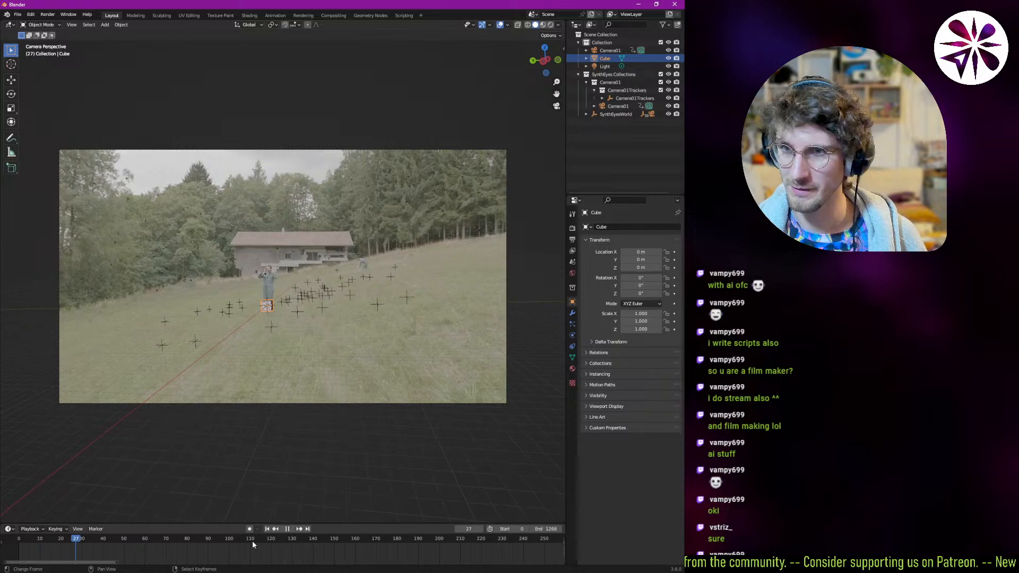
key("alt+Tab")
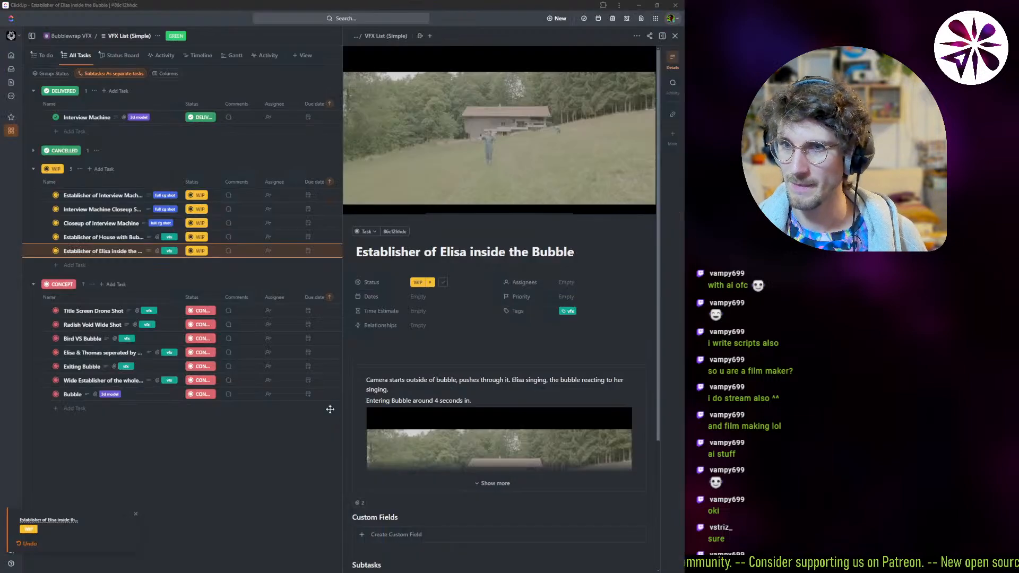
key("ctrl+a")
key("ctrl+c")
key("alt+Tab")
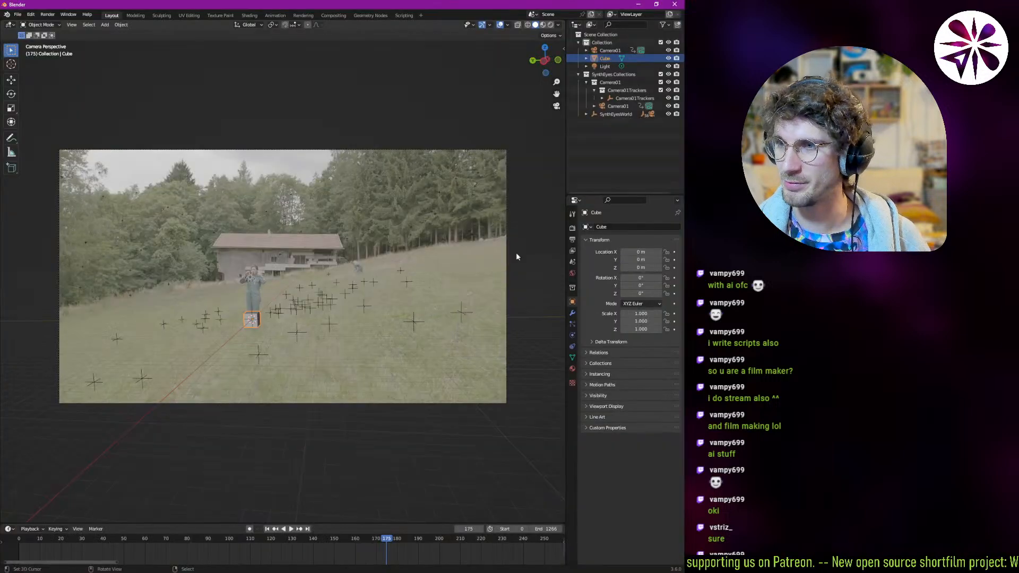
- Rename the SynthEyes collection and its tracked camera with the copied task title
left_click(610, 74)
double_click(611, 74)
key("ctrl+v")
left_click(619, 106)
double_click(619, 107)
key("ctrl+v")
key("Return")
- Copy the renamed collection and paste it into the Camera collection of the Blender 4.3 project
left_click(621, 75)
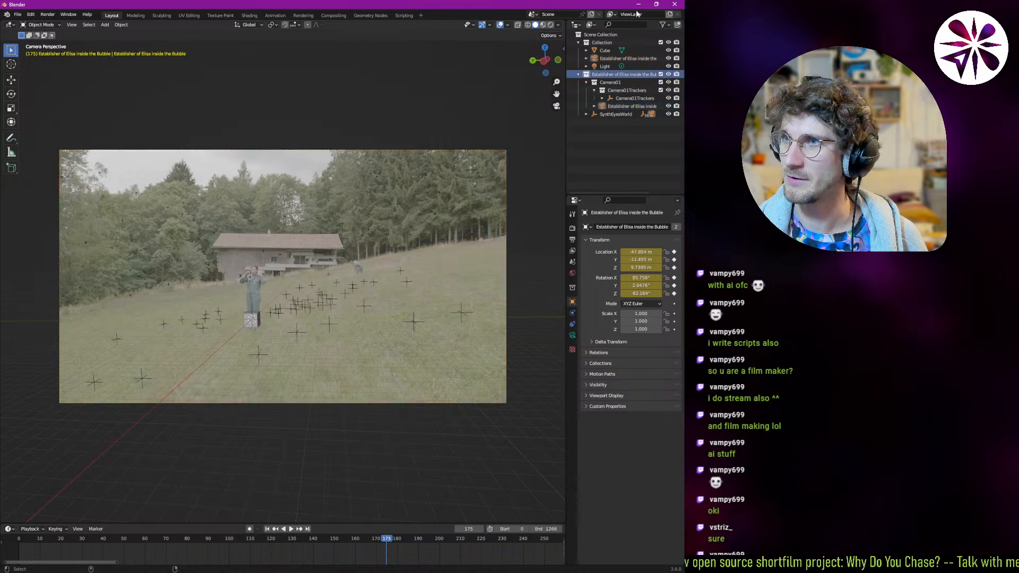
key("alt+Tab")
key("ctrl+s")
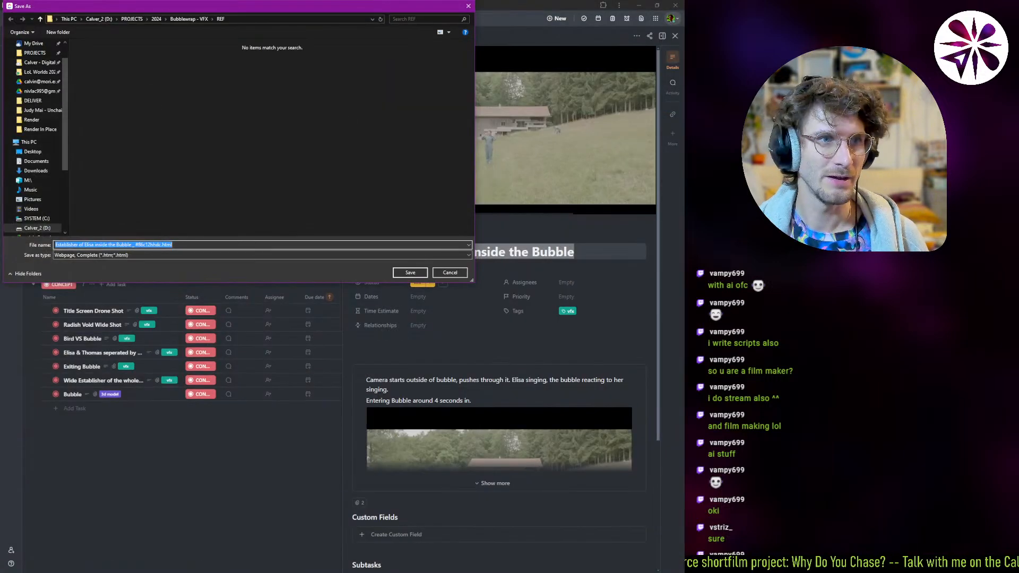
key("alt+Tab")
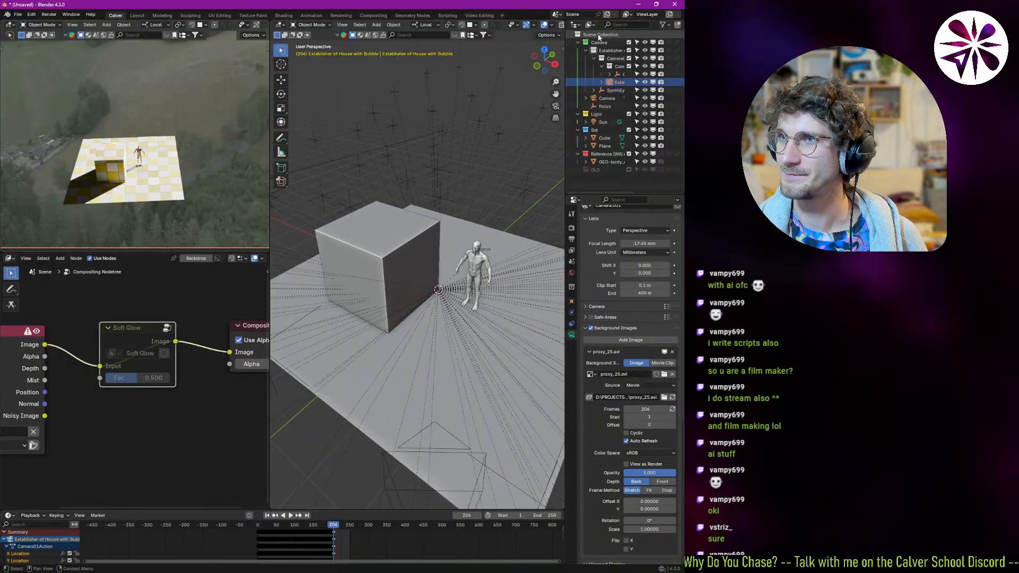
left_click(601, 42)
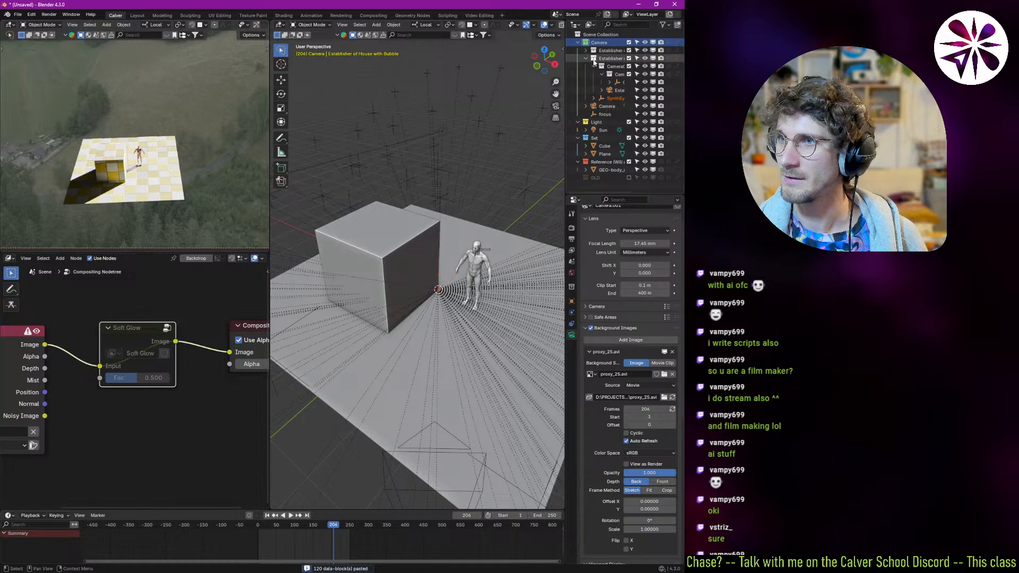
- Bind the Establisher of House with Bubble camera to a timeline marker at frame 1
left_click(619, 82)
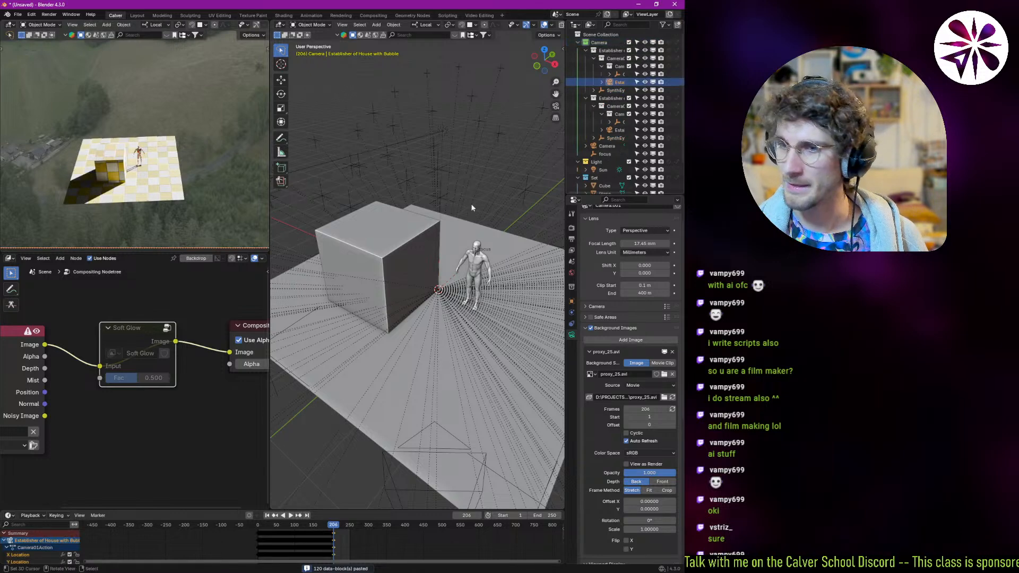
key("shift+Left")
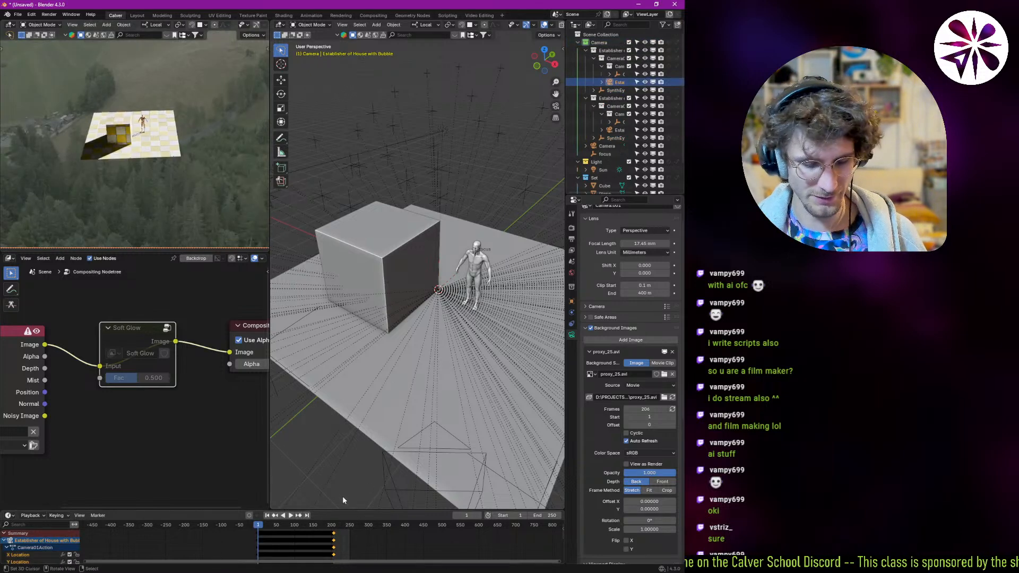
key("ctrl+b")
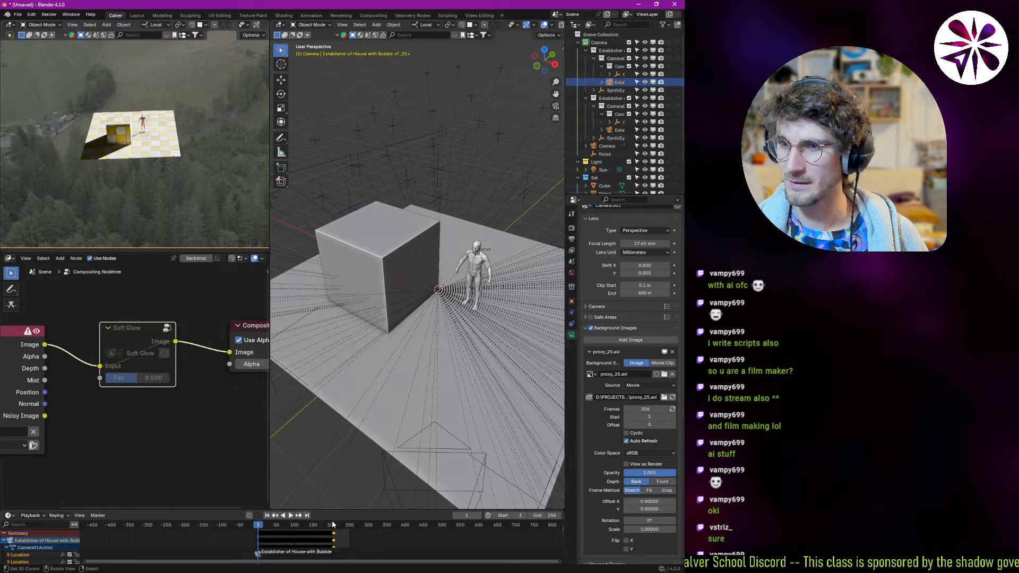
- Go one frame past the house camera's last keyframe and bind the inside-the-bubble camera to a marker at frame 207
key("Up")
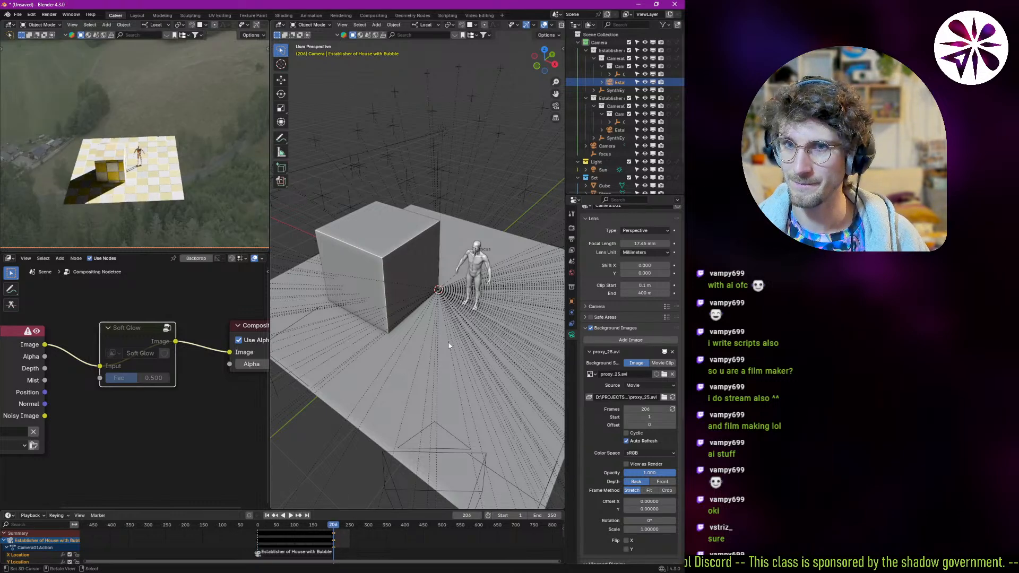
key("Right")
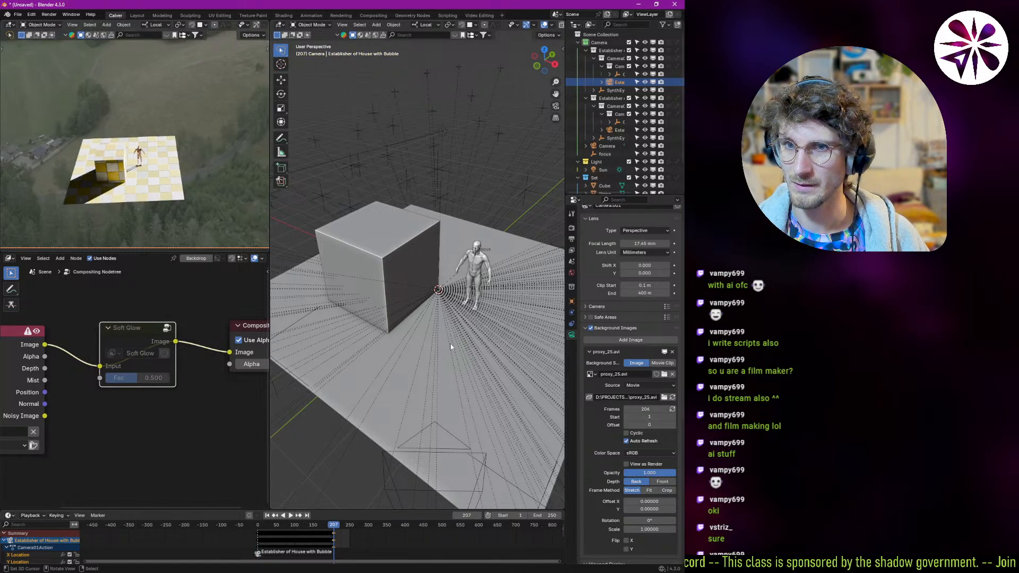
left_click(618, 130)
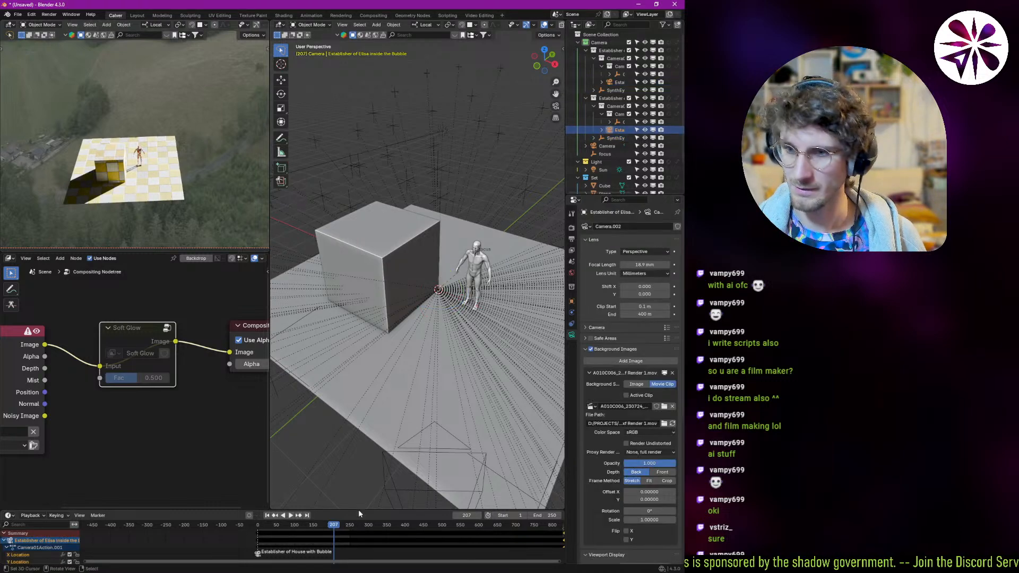
scroll(319, 539, "down", 3, "ctrl")
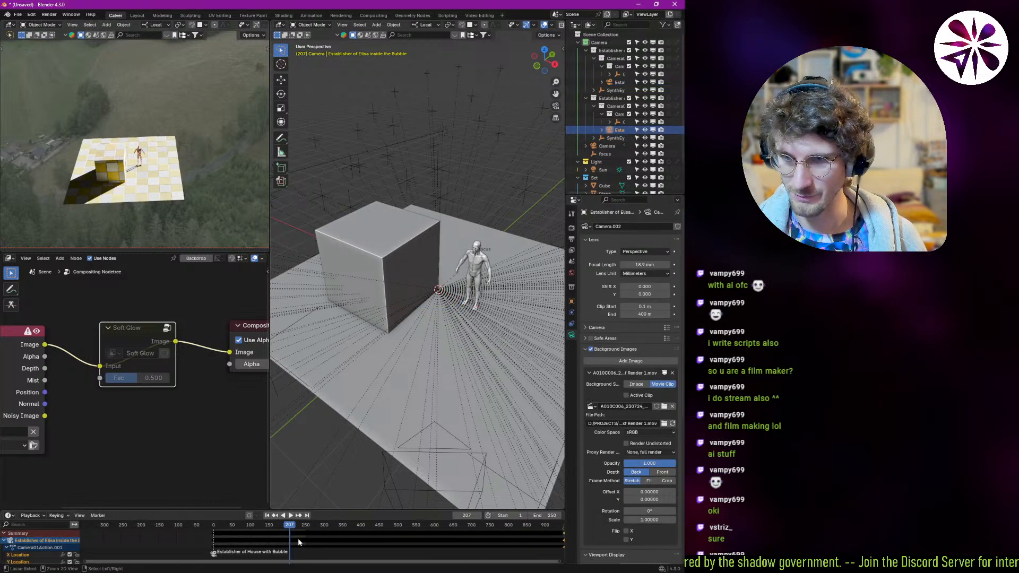
scroll(297, 538, "down", 1, "ctrl")
key("ctrl+b")
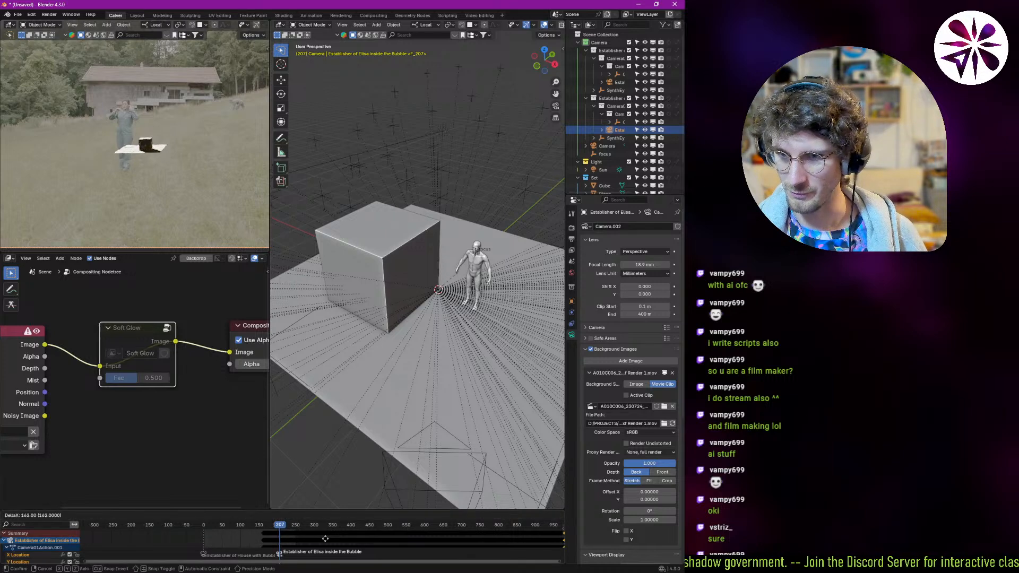
- Shift all of the inside-the-bubble camera's keyframes so its animation starts at its marker at frame 207
middle_click_drag(326, 538, 324, 548, "ctrl")
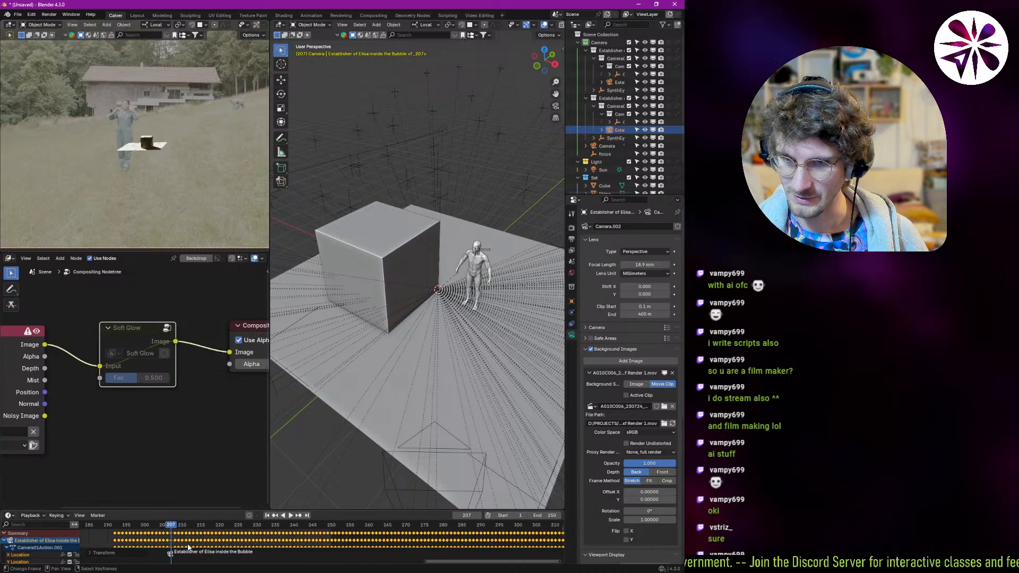
left_click_drag(181, 541, 237, 541)
key("g")
left_click(233, 543)
middle_click_drag(234, 542, 225, 551, "ctrl")
scroll(224, 551, "down", 4)
- Set the scene's end frame to the second camera's last keyframe, 1473, and scrub back to frame 301
left_click(435, 525)
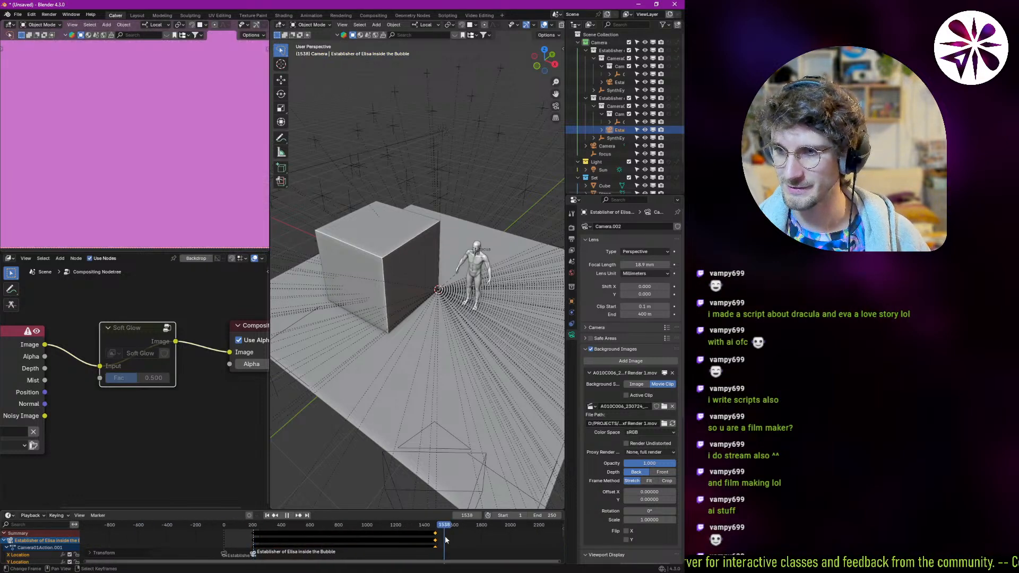
key("ctrl+c")
key("ctrl+v")
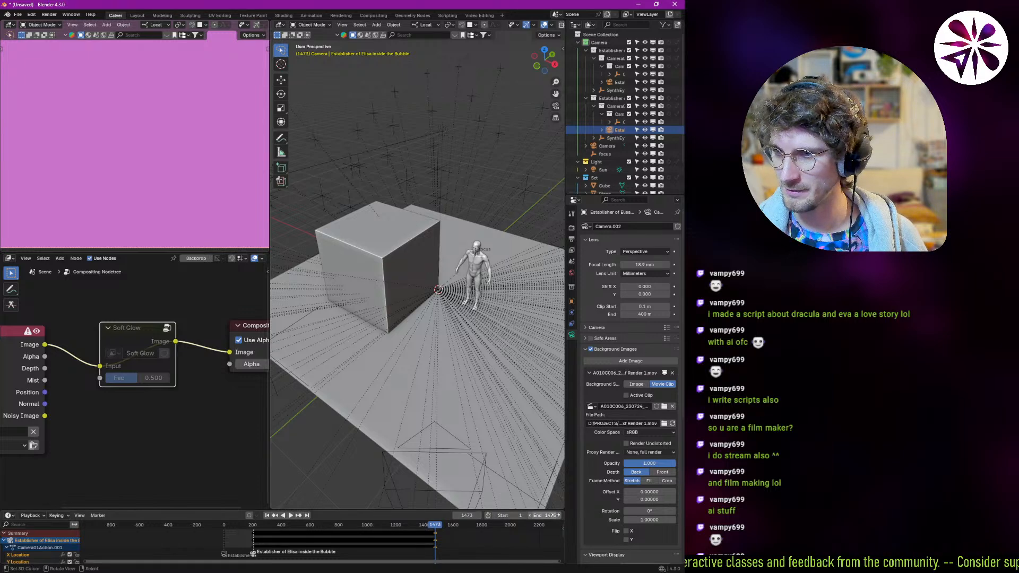
left_click_drag(403, 540, 266, 538)
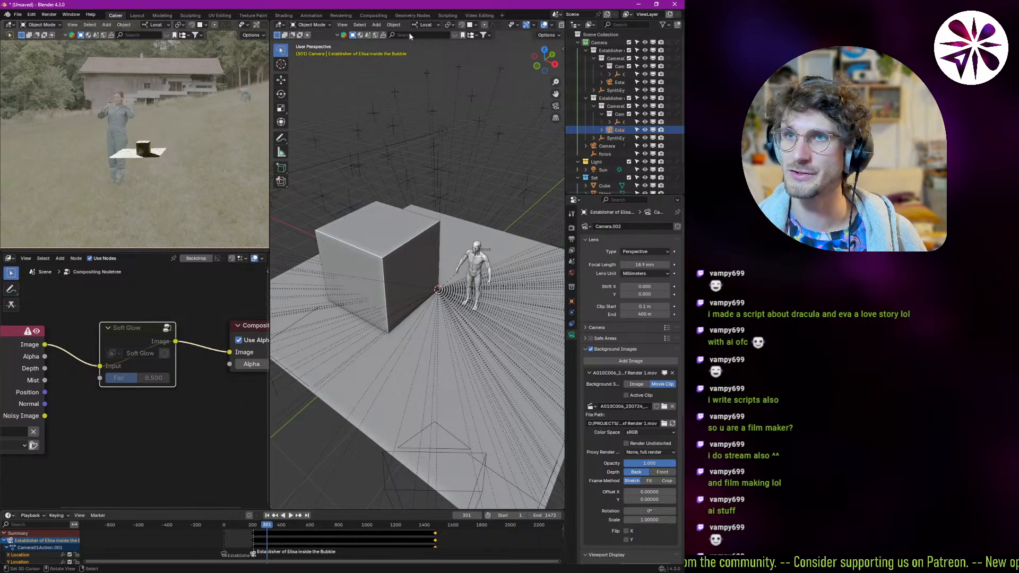
- Open the Video Editing workspace and delete the DJI_0424.MOV Render 1.mov strip from channel 1
left_click(480, 15)
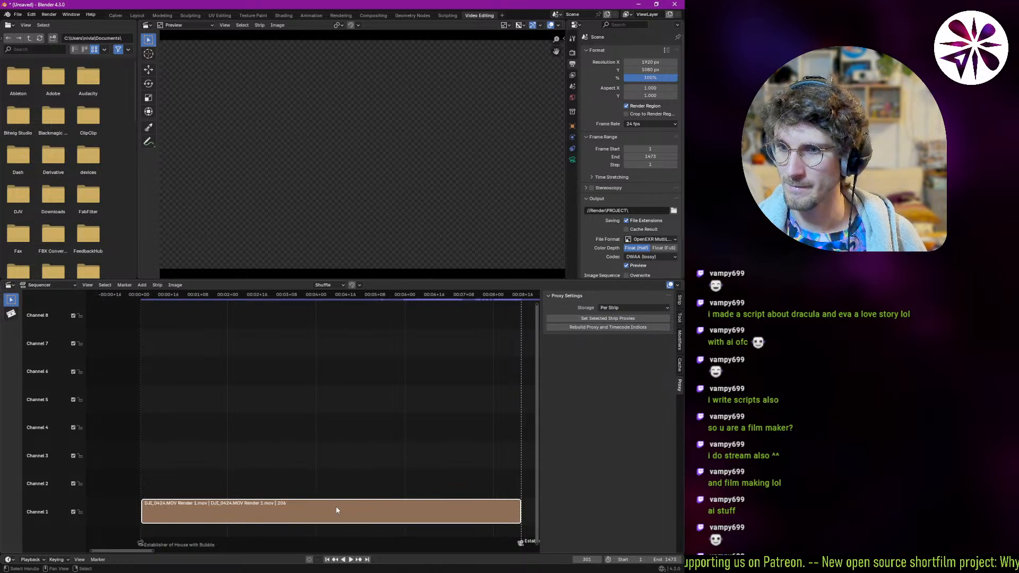
key("Delete")
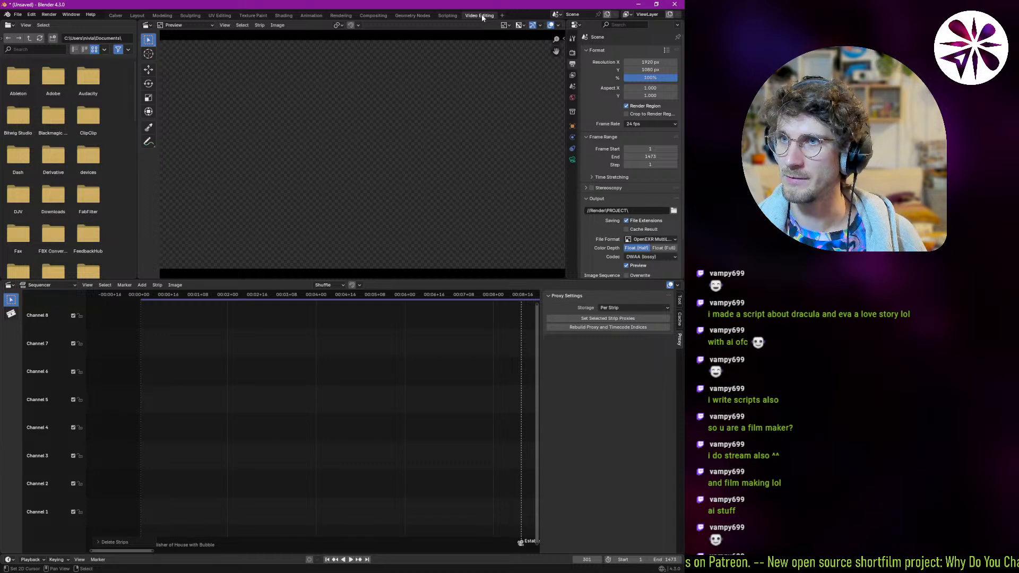
- Open the Motion Tracking workspace, load the DJI_0424.MOV Render 1.mov clip, and play its footage
left_click(500, 16)
mouse_move(475, 54)
left_click(542, 70)
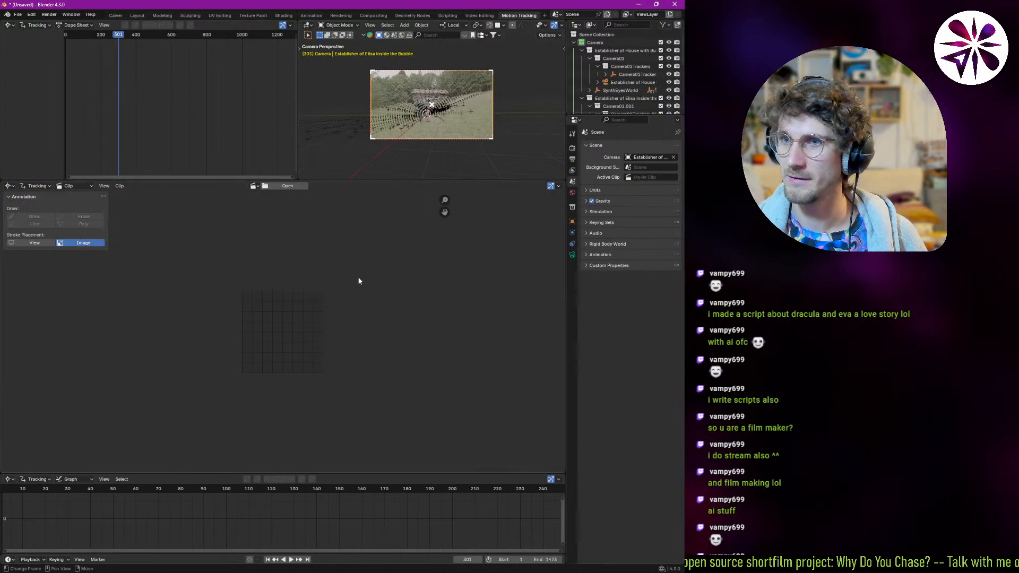
left_click(254, 187)
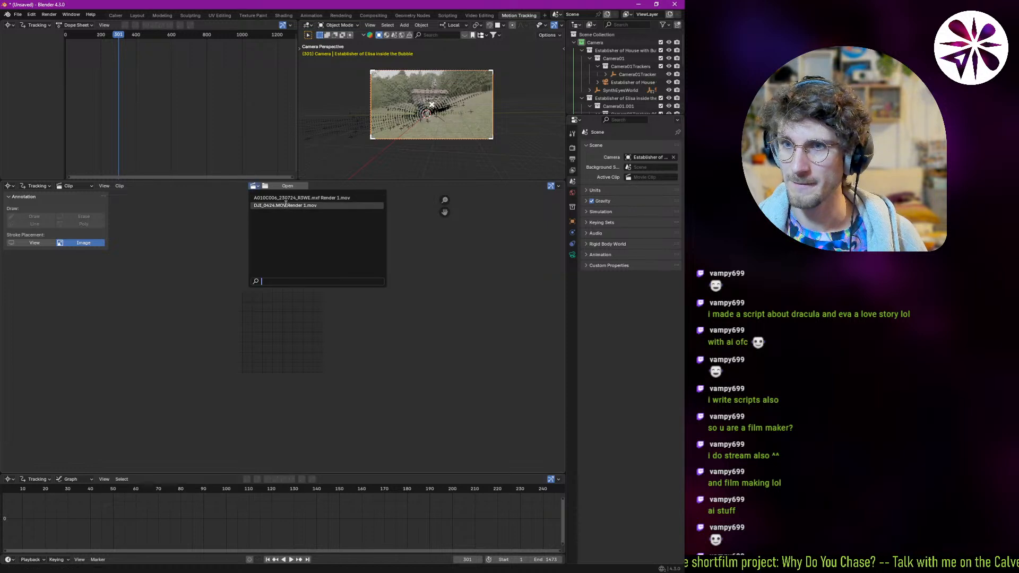
left_click(280, 205)
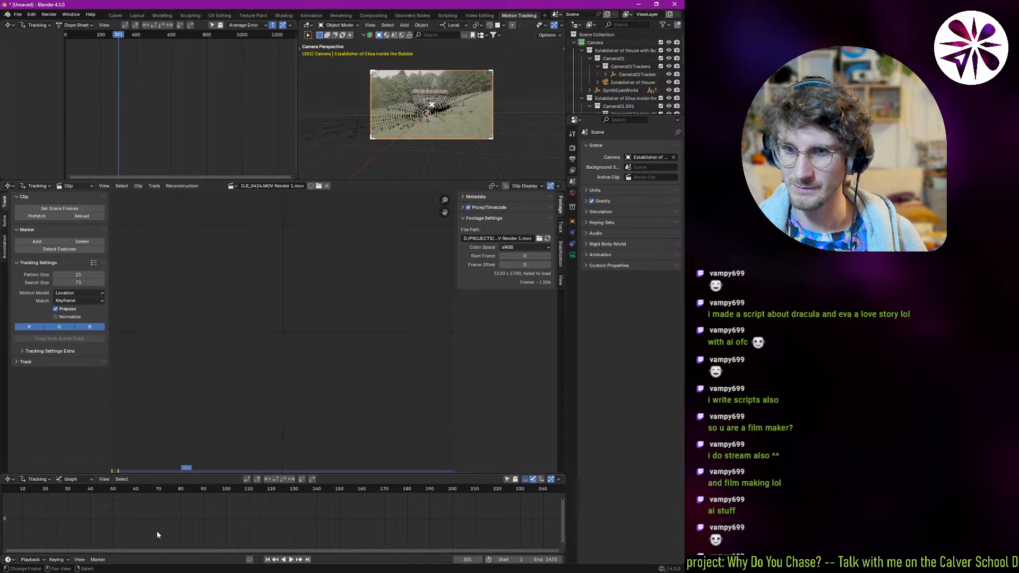
left_click(131, 469)
key("space")
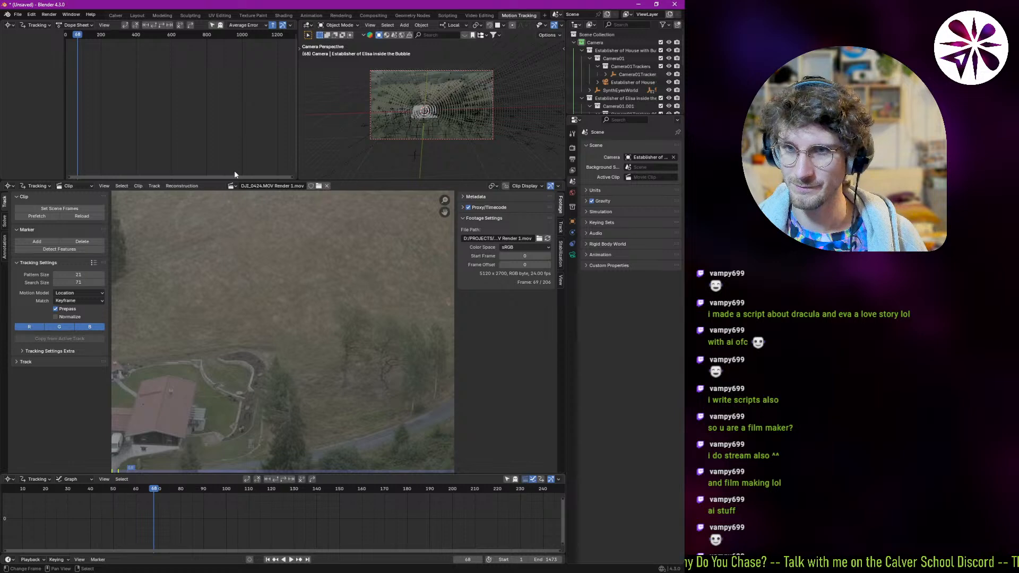
- Switch to the A010C006_230724_R3WE.mxf Render 1.mov clip, enable Proxy/Timecode and build its 25% proxy
left_click(232, 186)
left_click(250, 198)
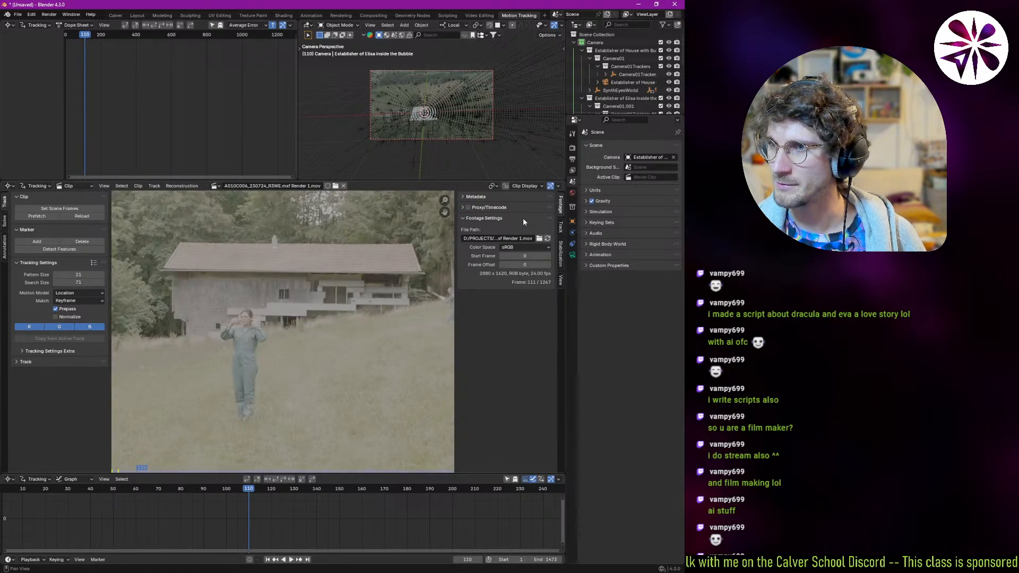
left_click(489, 208)
left_click(468, 208)
left_click(495, 274)
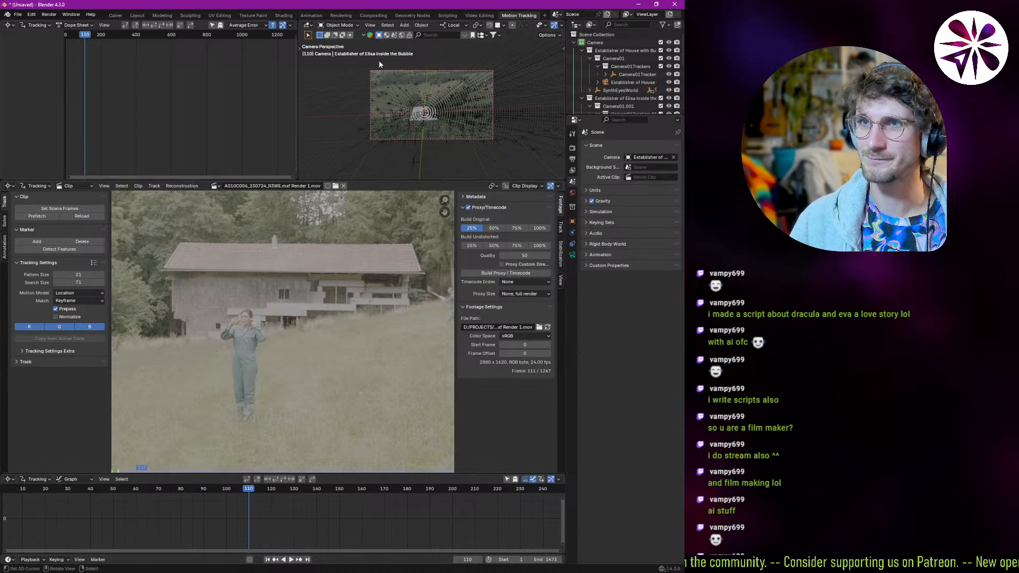
- Return to the Calver workspace and check the inside-the-bubble camera's playback up to frame 463
left_click(116, 16)
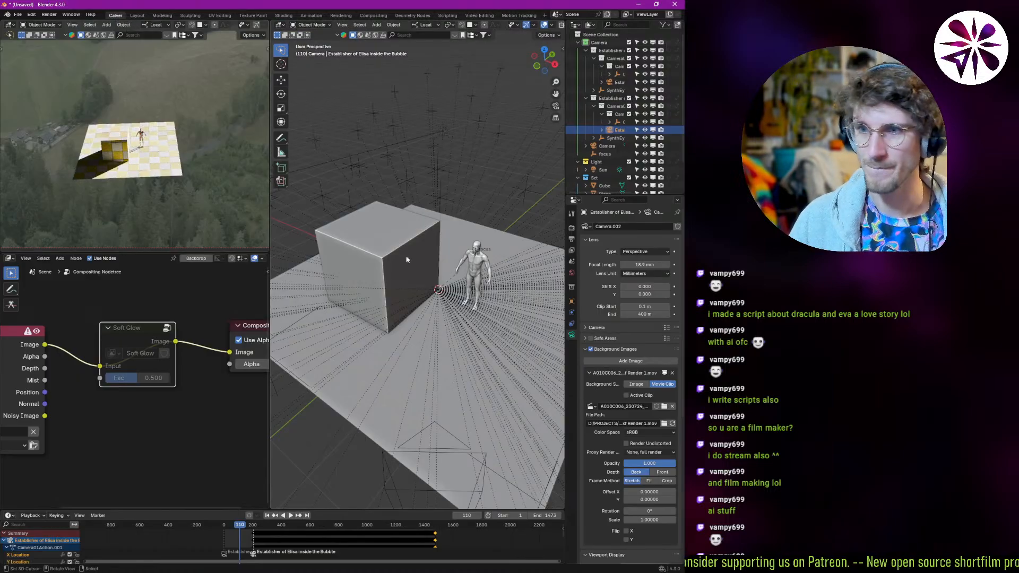
scroll(393, 282, "down", 4)
key("space")
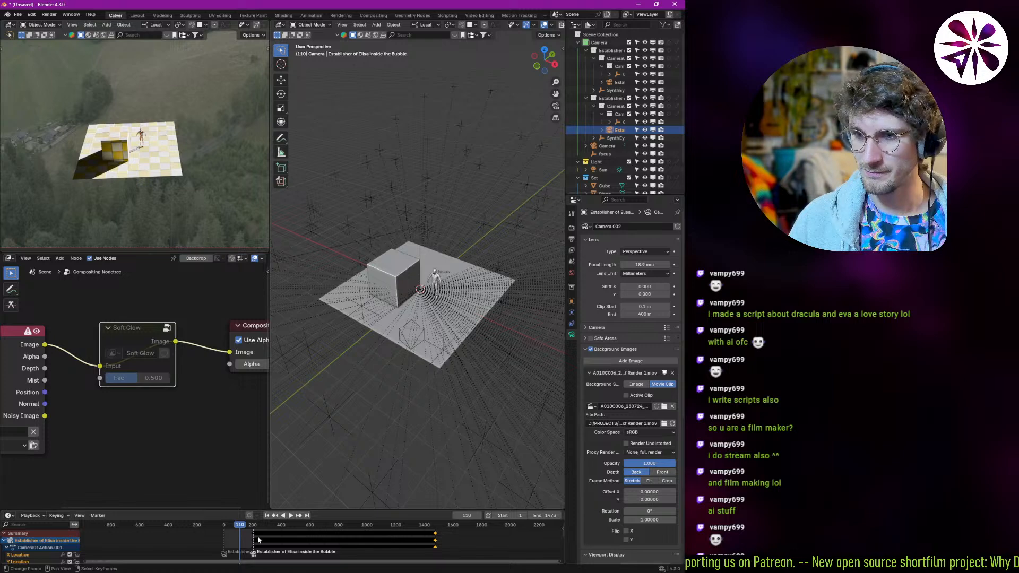
left_click(258, 535)
left_click(291, 547)
key("space")
- Select the inside-the-bubble camera and change its background source from Movie Clip to Image
left_click(611, 129)
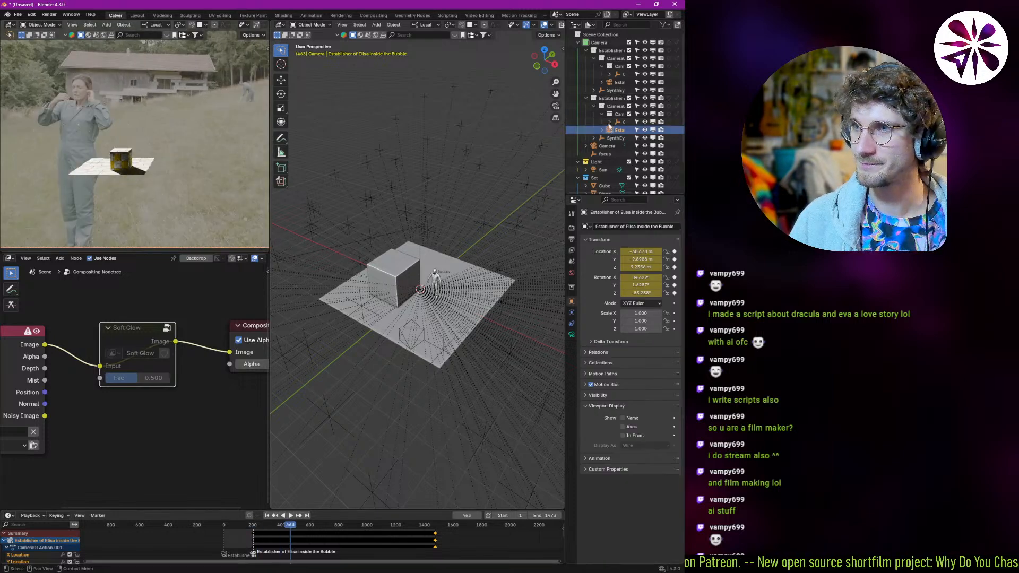
left_click(594, 105)
left_click(594, 106)
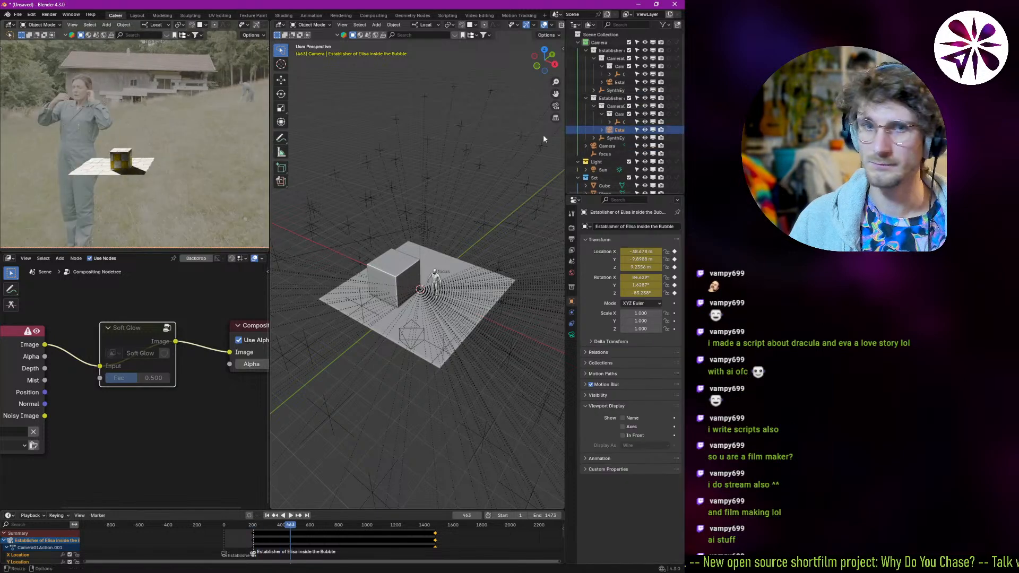
middle_click_drag(449, 306, 433, 310)
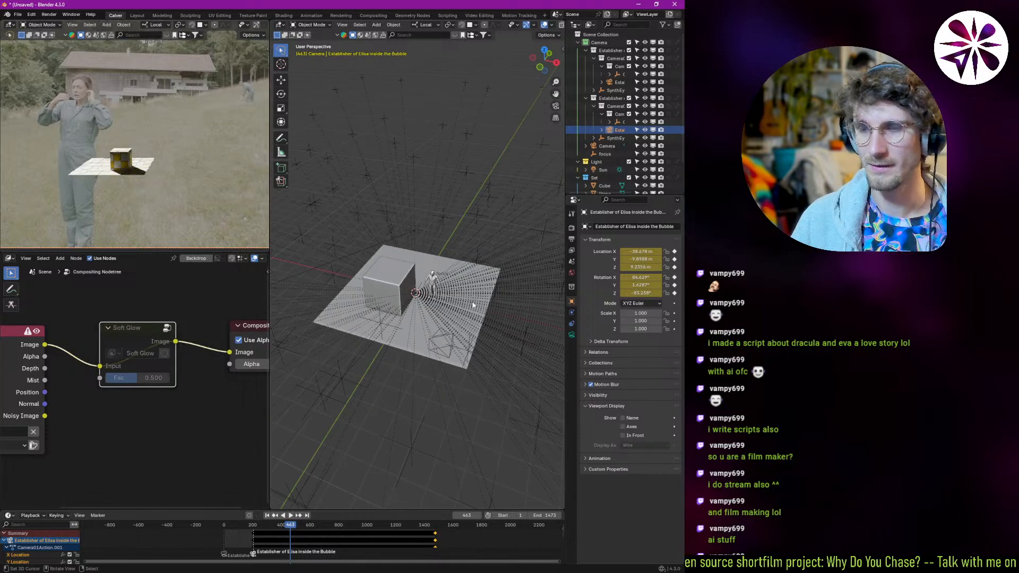
left_click(572, 334)
scroll(624, 371, "down", 3)
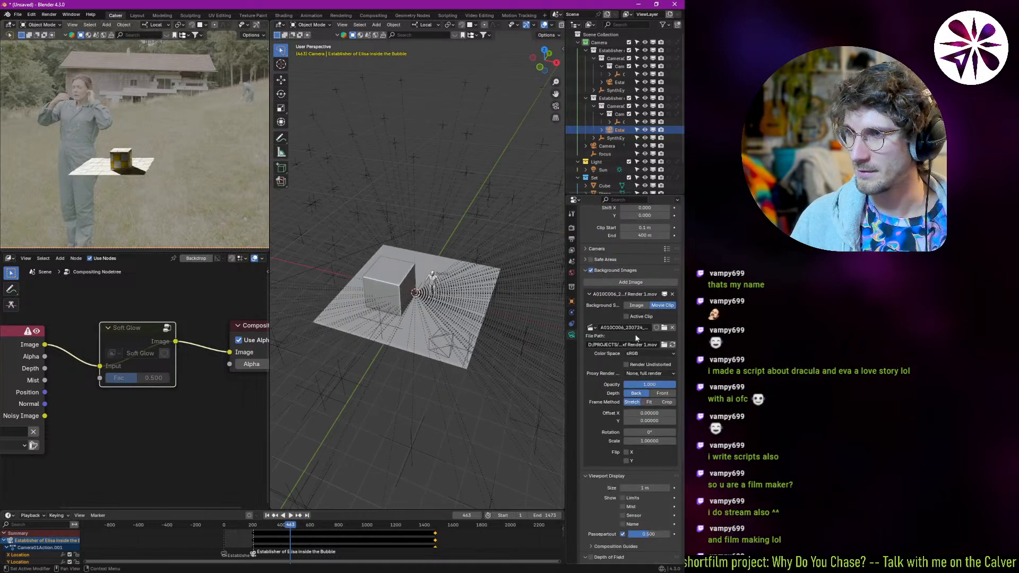
left_click(640, 307)
- Load proxy_25.avi from the DJI_0424.MOV Render 1.mov proxy folder as the camera's background
left_click(631, 316)
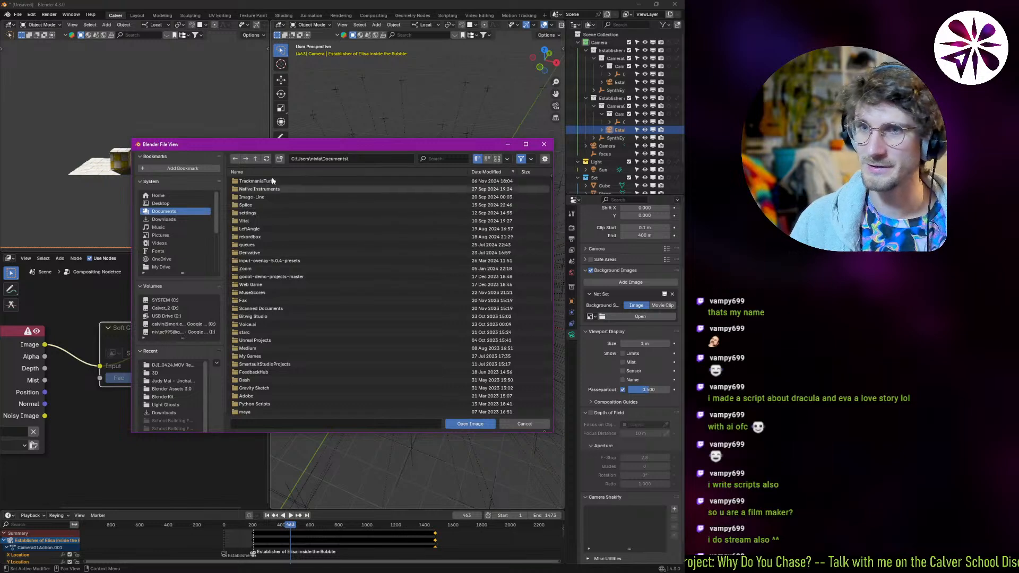
left_click(172, 366)
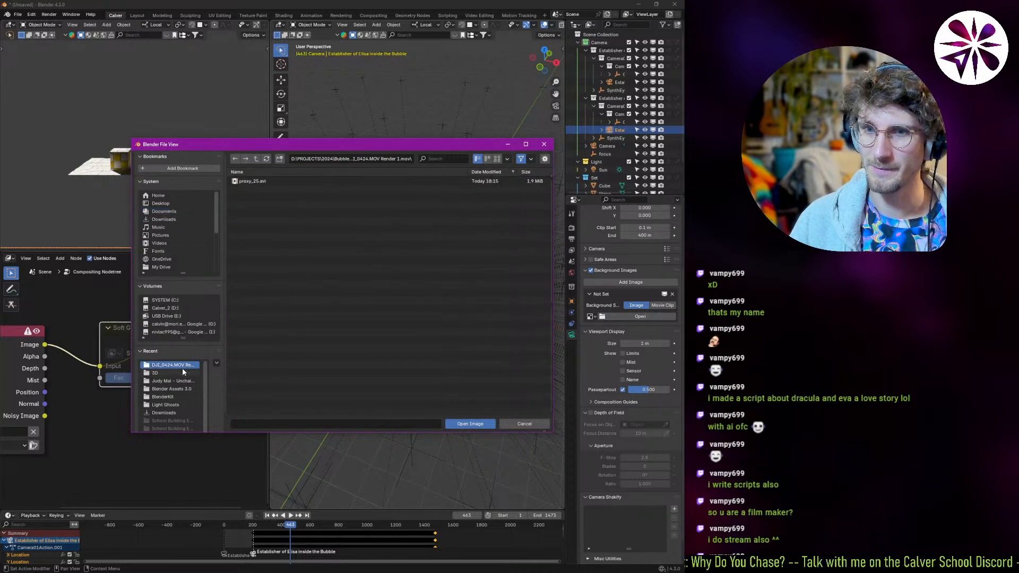
left_click(259, 159)
double_click(297, 189)
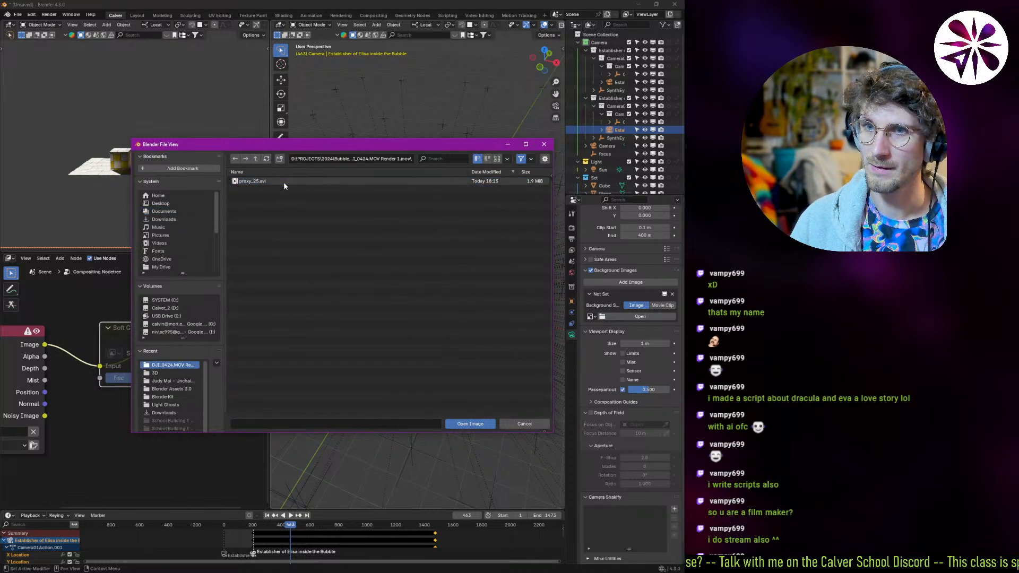
double_click(285, 182)
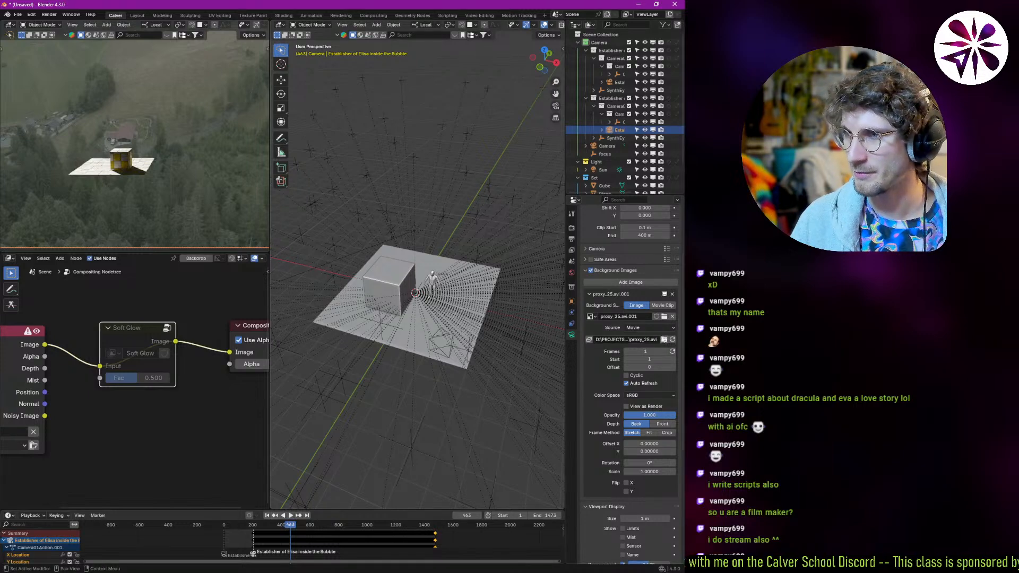
- Replace the background movie with proxy_25.avi from the A010C006 clip's proxy folder
left_click(664, 317)
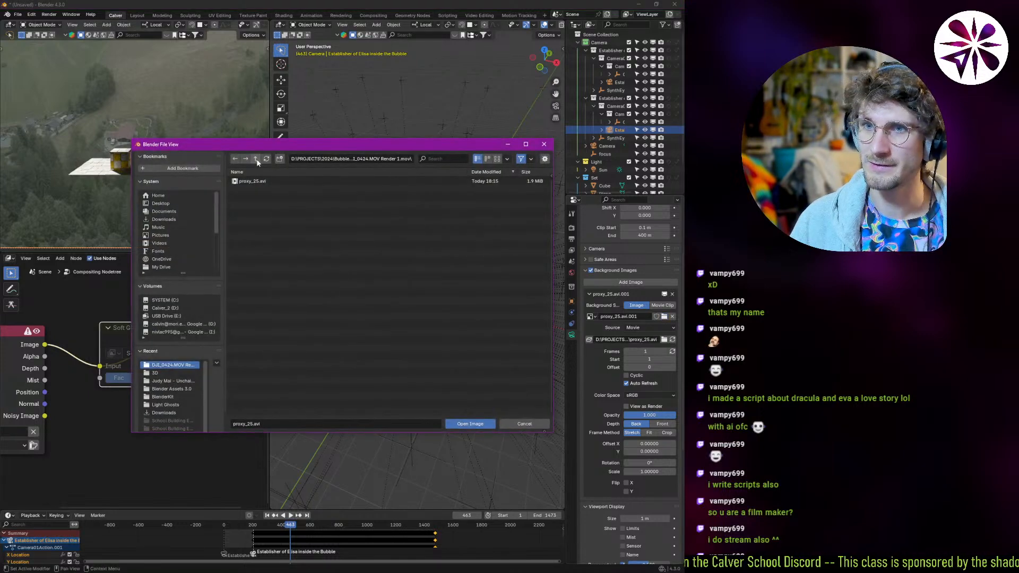
double_click(261, 181)
double_click(264, 181)
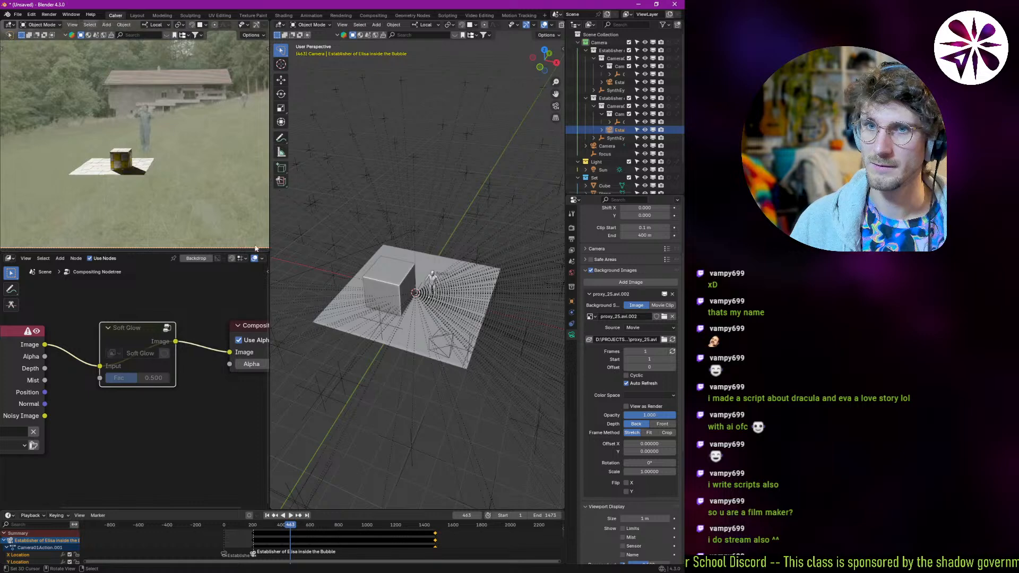
- Go to frame 207, match the background's frame count to its movie length of 1267, and set its start to 207
left_click_drag(295, 535, 253, 535)
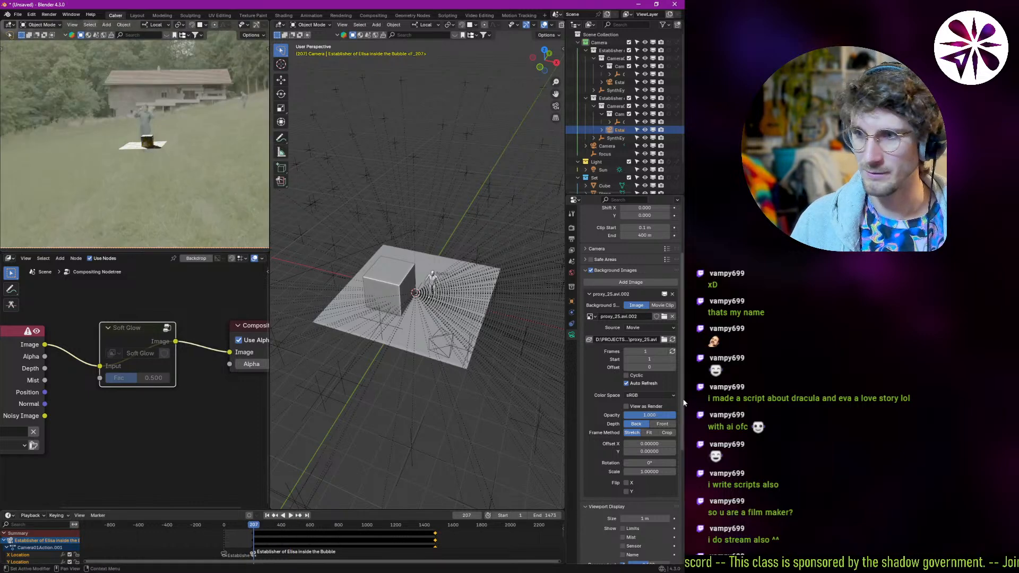
left_click(673, 352)
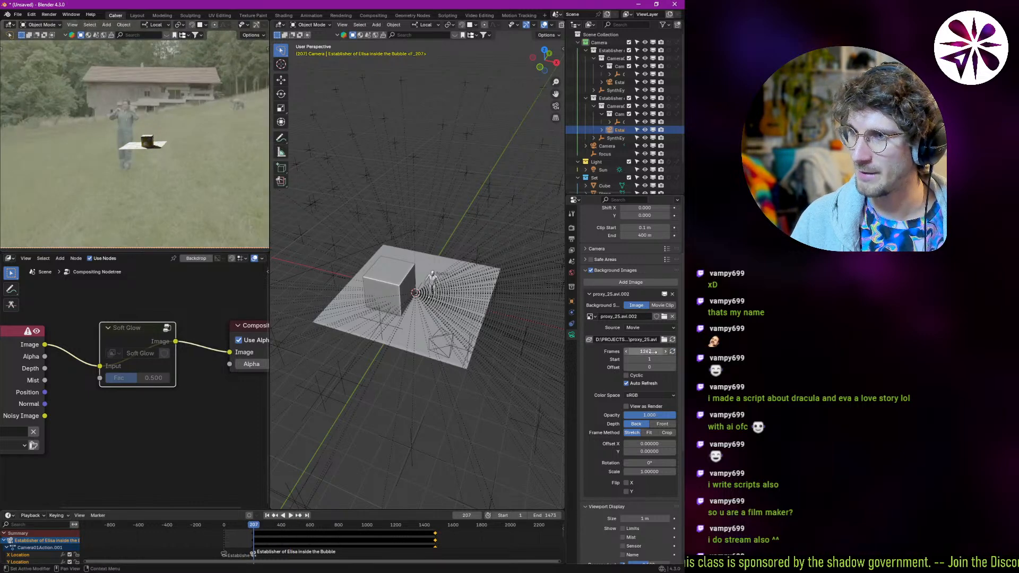
left_click(648, 360)
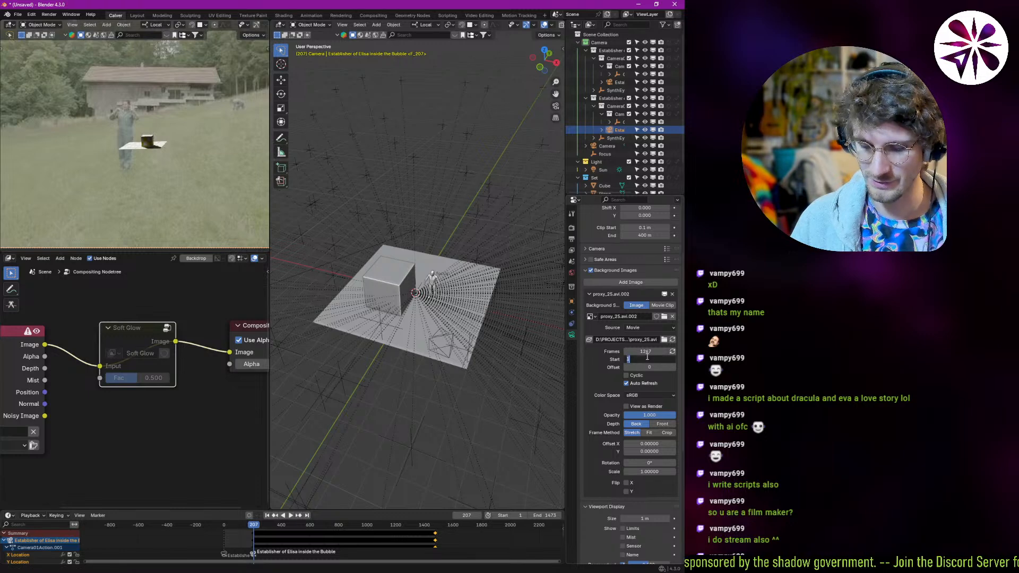
key("Return")
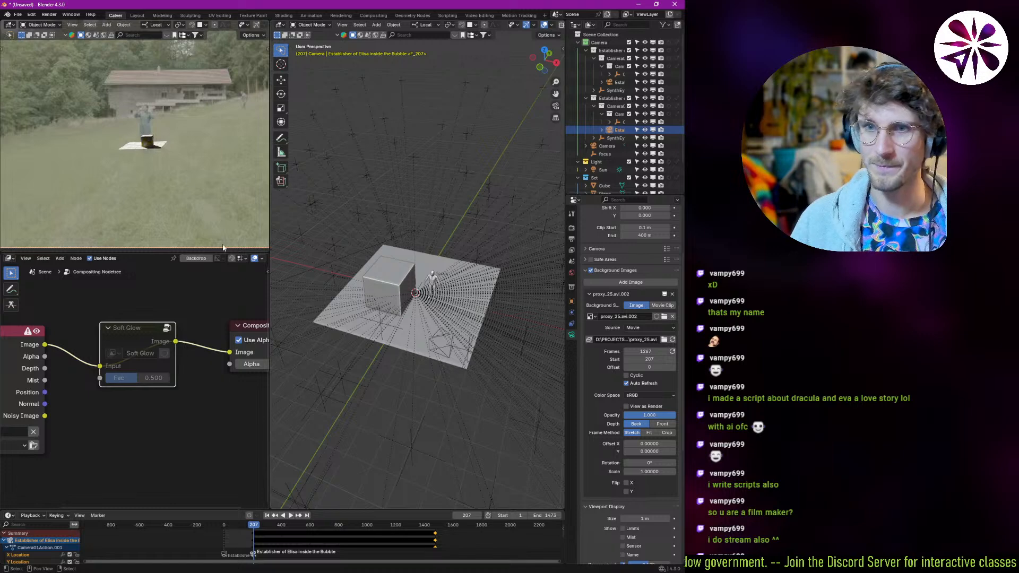
- Examine whether the background footage lines up with the inside-the-bubble camera's last keyframe at frame 1473
middle_click_drag(155, 173, 178, 184)
key("Escape")
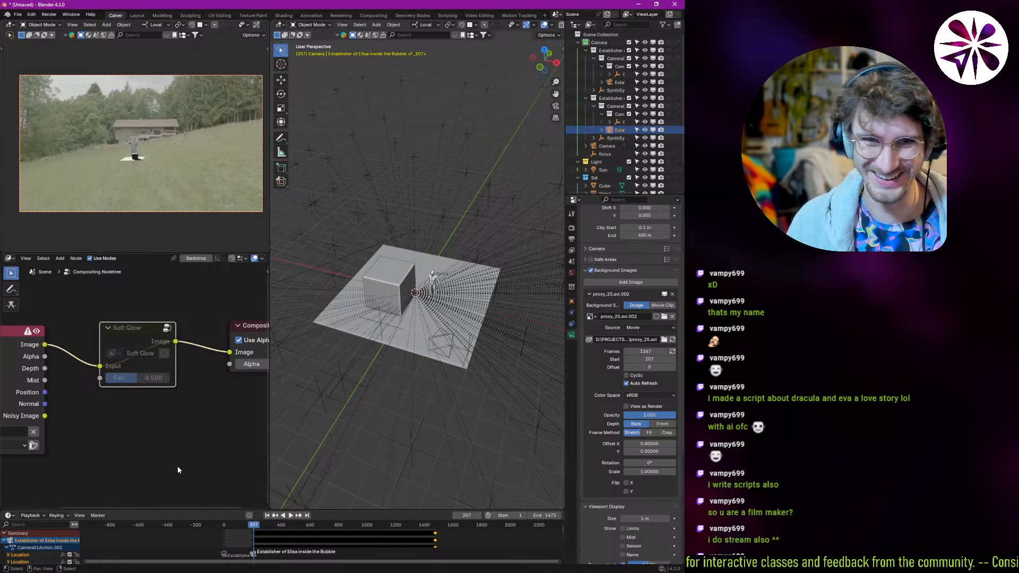
left_click(420, 537)
key("space")
left_click_drag(427, 536, 441, 536)
key("Down")
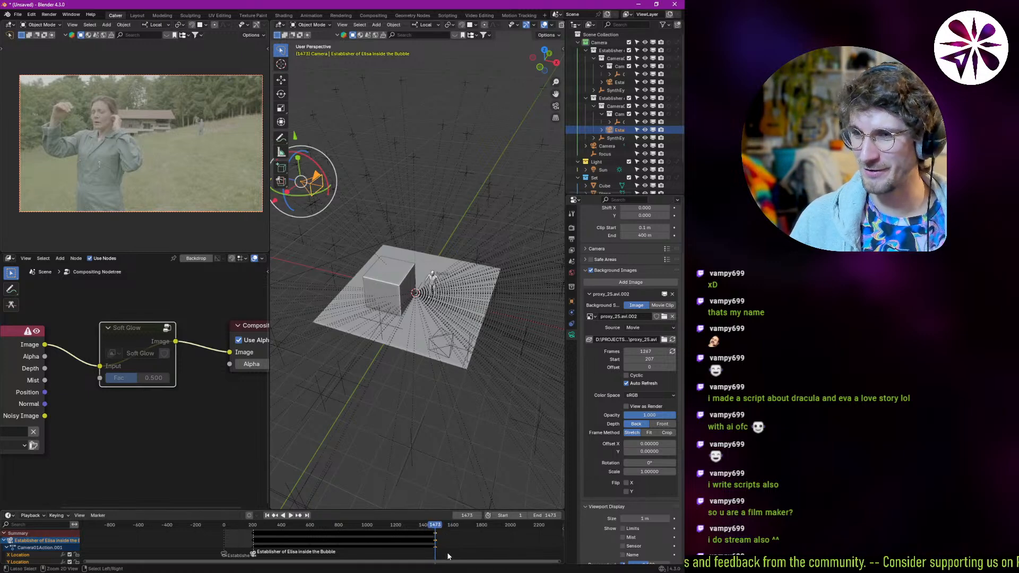
scroll(448, 552, "up", 10)
left_click_drag(466, 516, 465, 516)
scroll(494, 540, "up", 6)
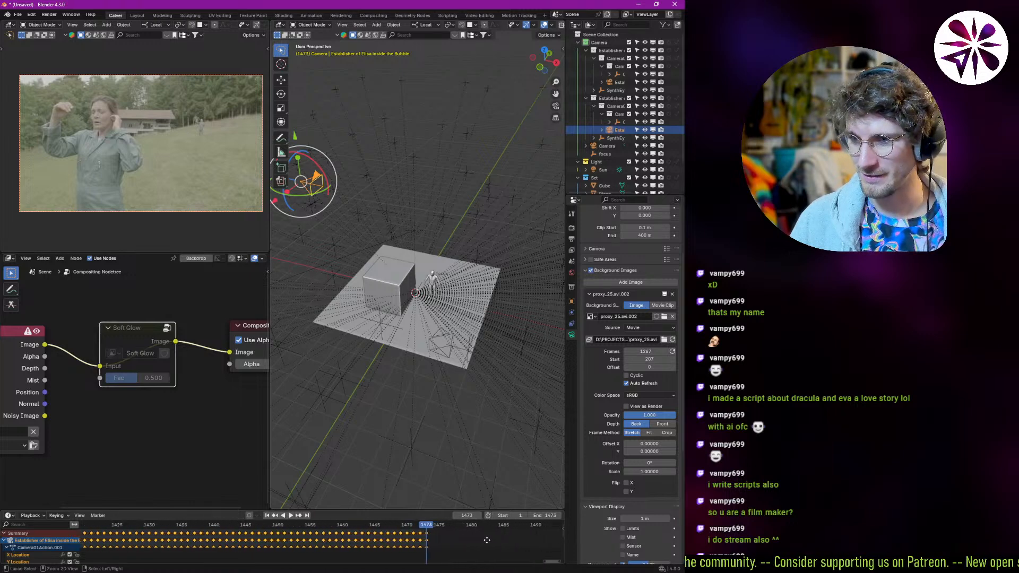
scroll(187, 96, "up", 3)
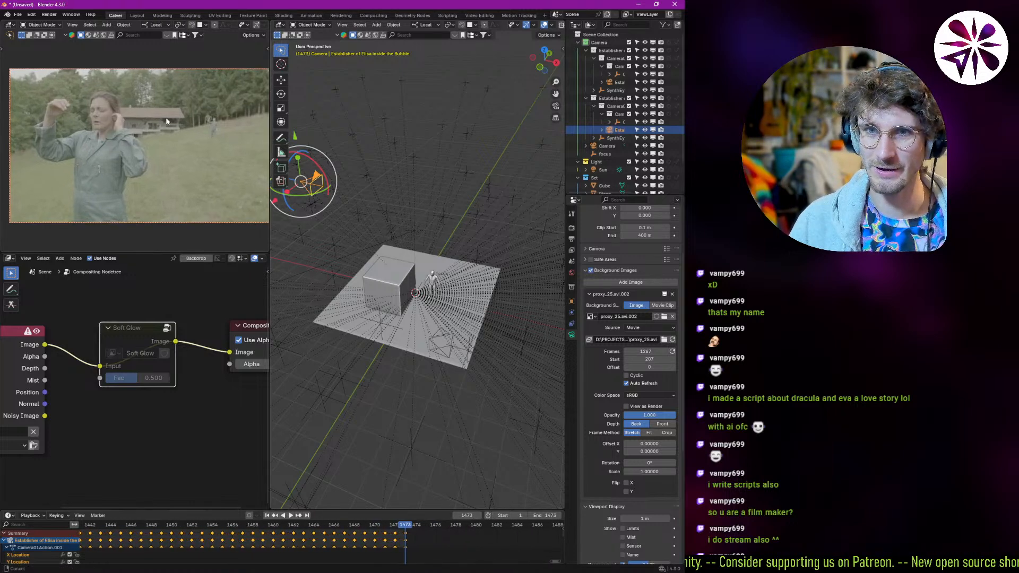
middle_click_drag(187, 96, 137, 148, "ctrl")
key("Right")
key("shift+ctrl+space")
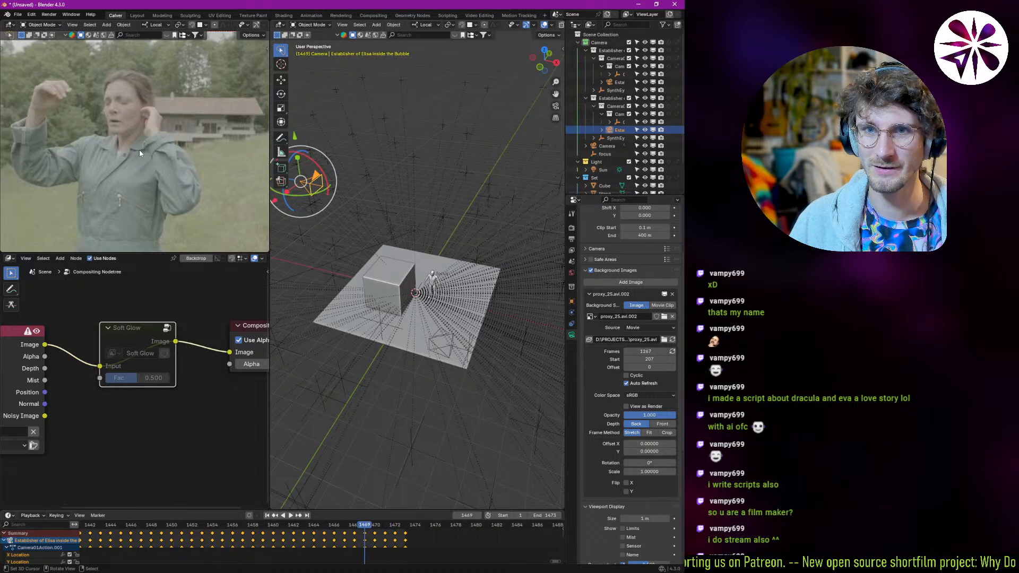
- Play the scene from the first frame through the camera switch and stop at frame 253
key("shift+Left")
key("space")
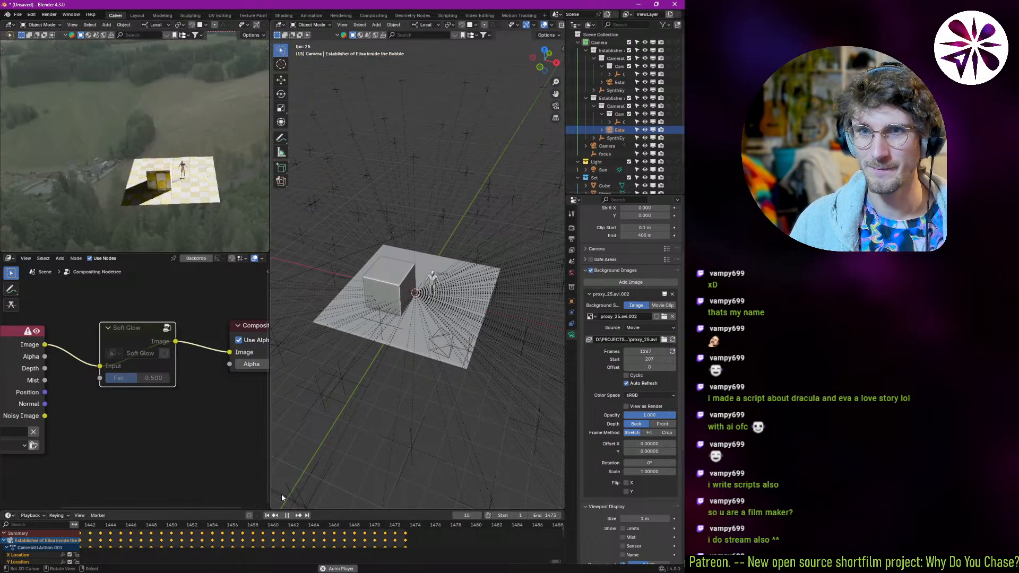
middle_click_drag(248, 542, 332, 555, "ctrl")
middle_click_drag(254, 549, 318, 545)
mouse_move(234, 542)
middle_mouse_down("ctrl")
mouse_move(200, 539)
mouse_move(265, 546)
mouse_move(244, 544)
middle_mouse_up("ctrl")
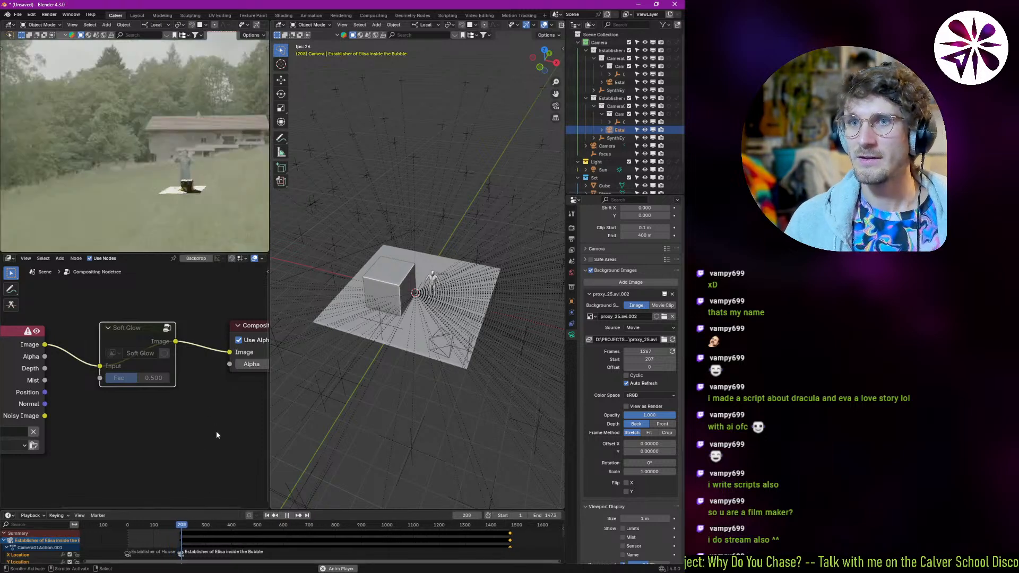
key("space")
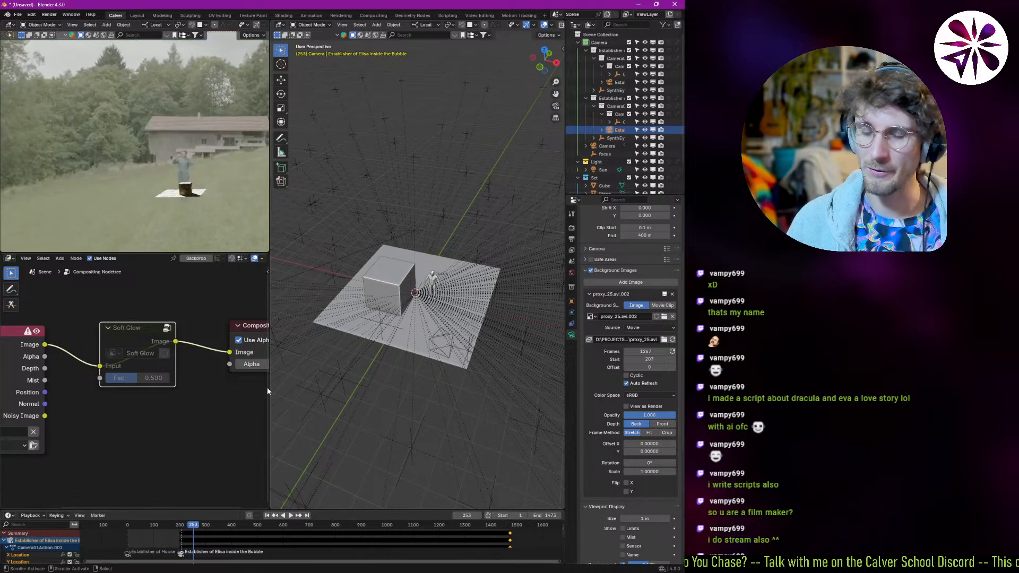
- Delete the placeholder cube and the ground plane from the Set collection
middle_click_drag(412, 325, 447, 278, "ctrl")
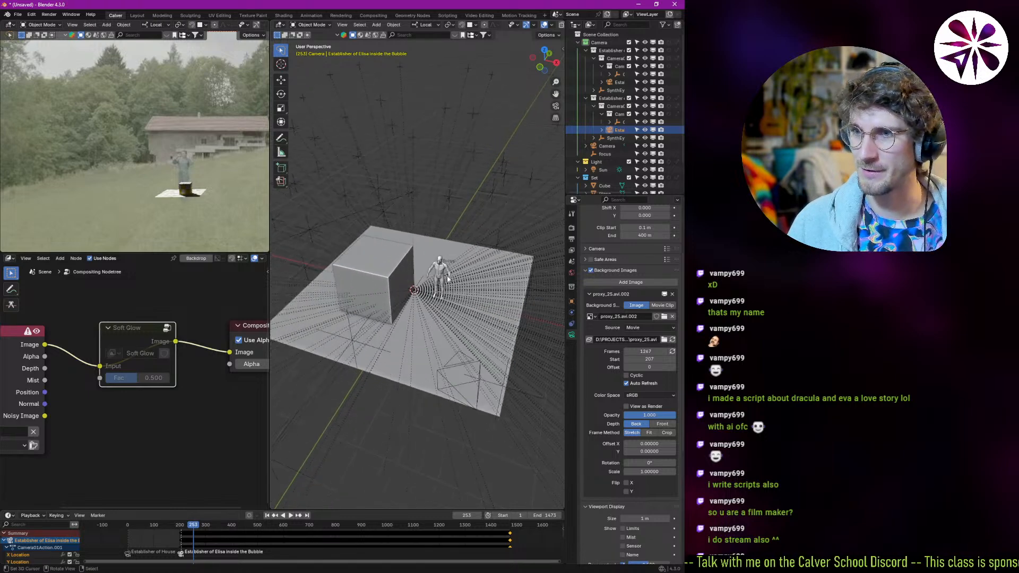
left_click(401, 274)
key("x")
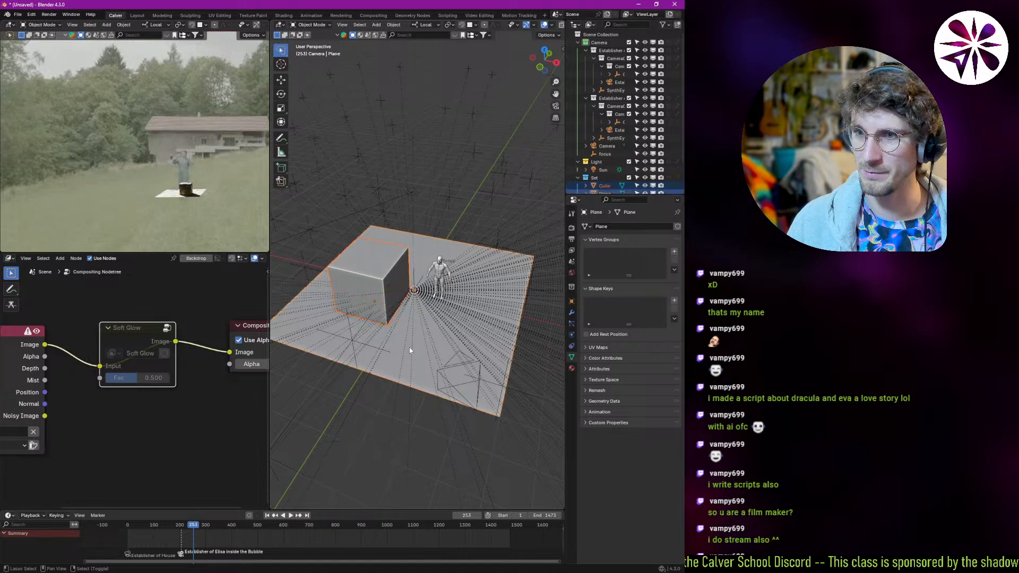
left_click(411, 354)
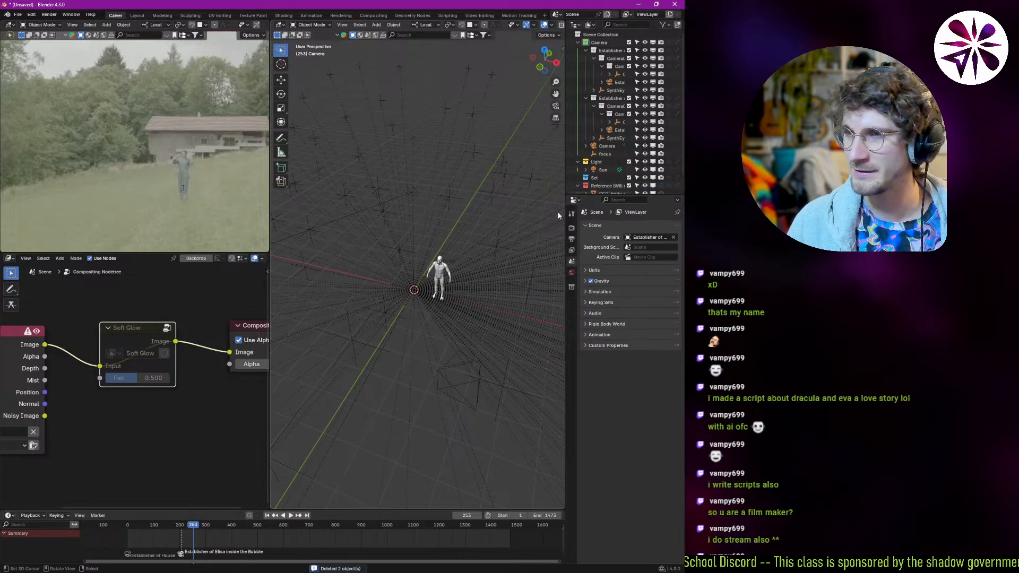
scroll(452, 233, "up", 2)
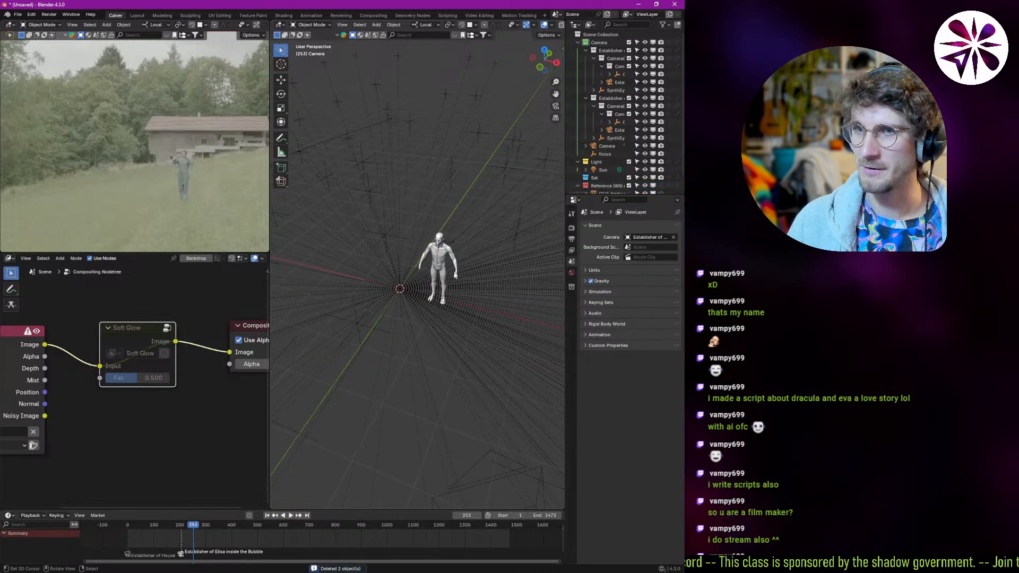
middle_click_drag(618, 186, 616, 170)
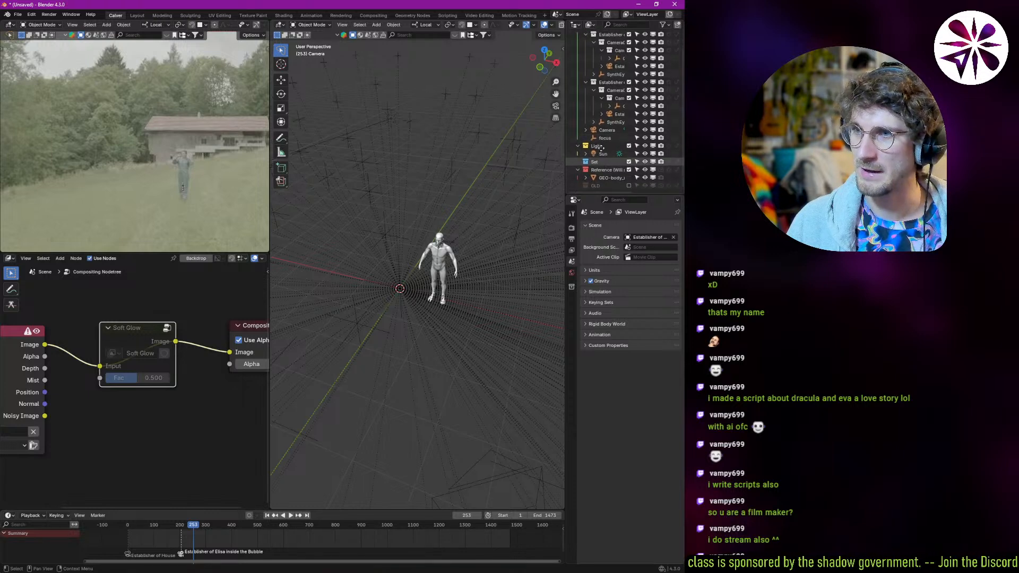
- Go to frame 461 and clear the location of the GEO-body_male_realistic reference figure
mouse_move(228, 539)
left_mouse_down()
mouse_move(287, 534)
mouse_move(247, 537)
left_mouse_up()
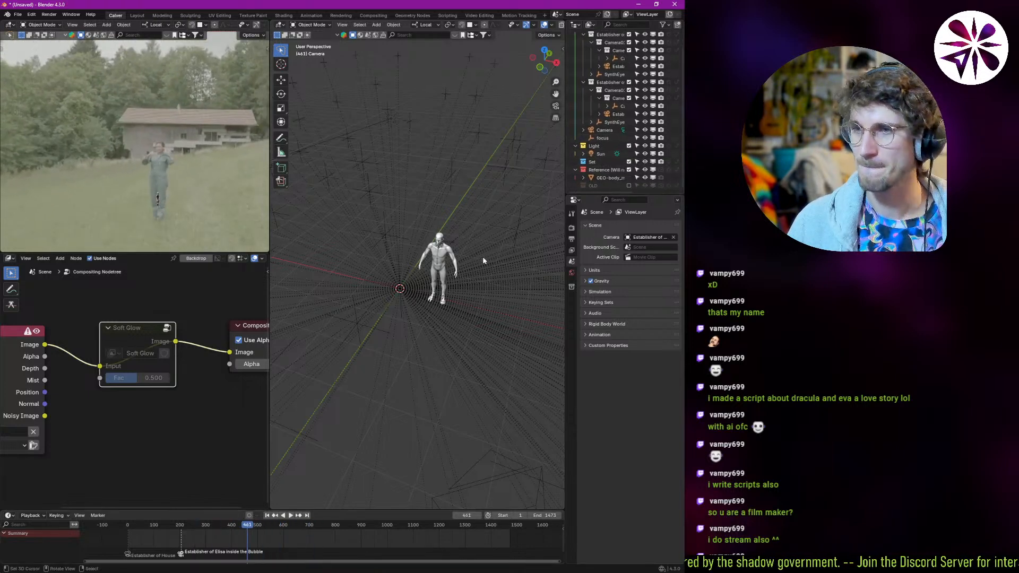
left_click(452, 277)
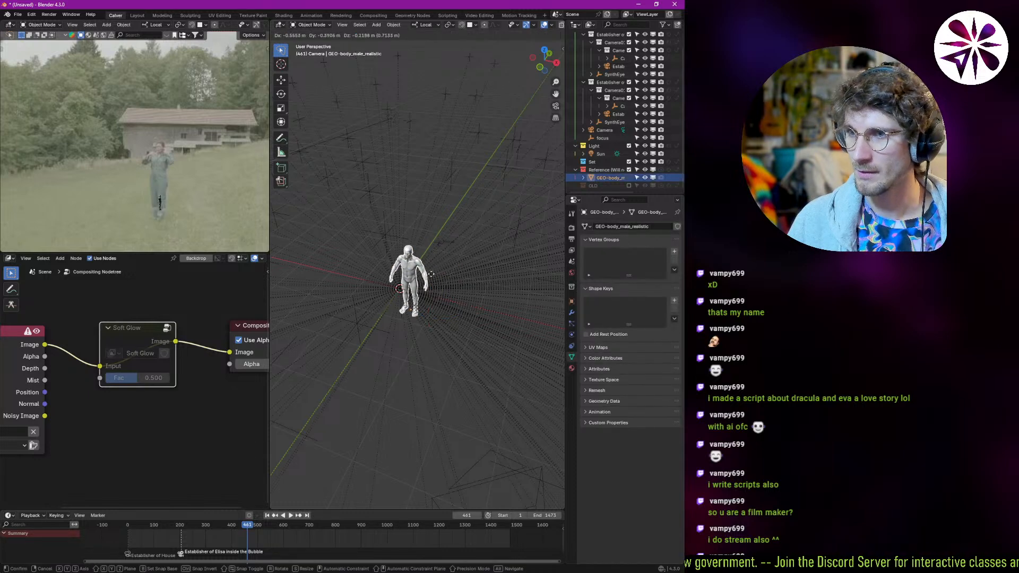
key("alt+g")
- Examine the reference figure up close from the face and upper body down to its feet at the world origin
scroll(414, 205, "up", 4)
middle_click_drag(403, 206, 377, 133)
scroll(376, 106, "up", 5)
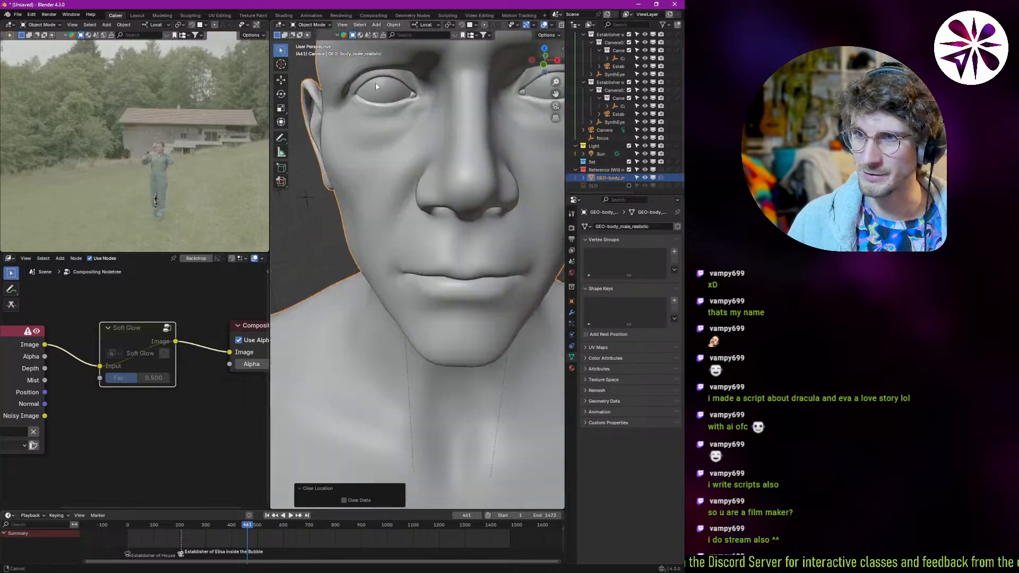
scroll(400, 137, "down", 1)
scroll(390, 173, "up", 1)
middle_click_drag(390, 173, 407, 228)
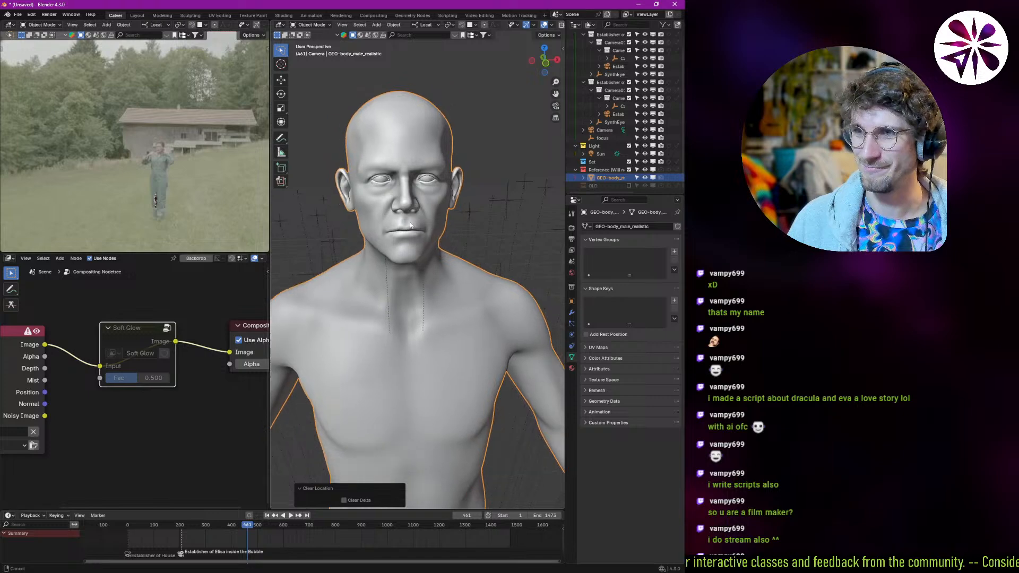
scroll(410, 320, "down", 4)
scroll(409, 318, "up", 1)
scroll(400, 316, "down", 2)
middle_click_drag(400, 316, 517, 238)
scroll(609, 159, "up", 2)
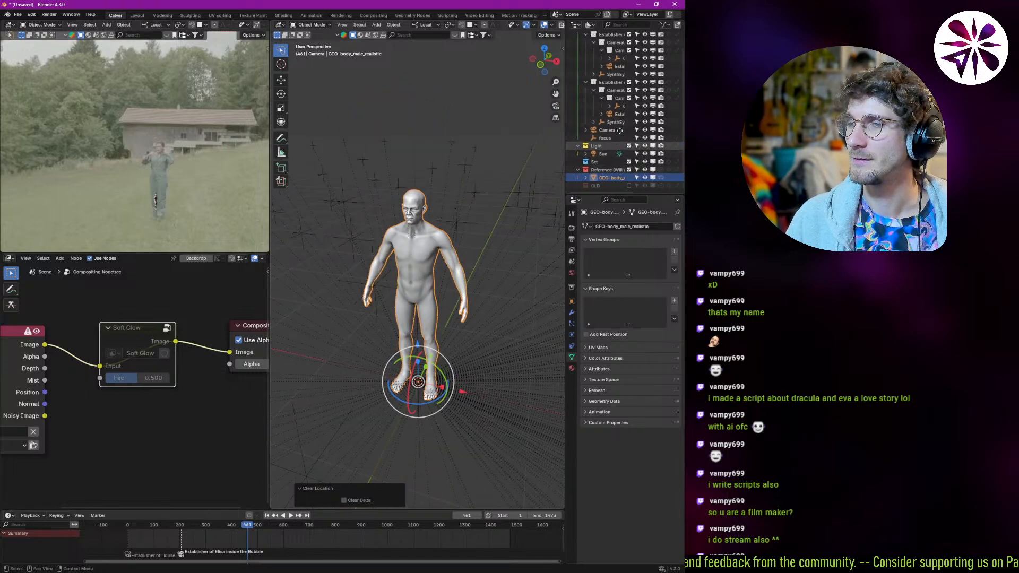
- Try to move the inside-the-bubble shot's Camera01Trackers.001 empty, toggling snapping between attempts
scroll(600, 127, "right", 4, "ctrl")
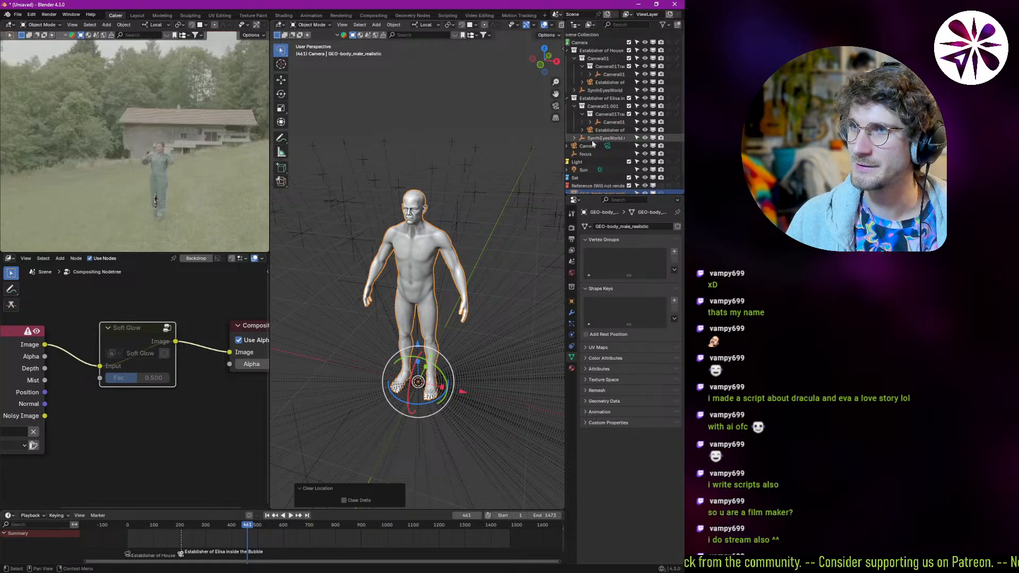
left_click(600, 122)
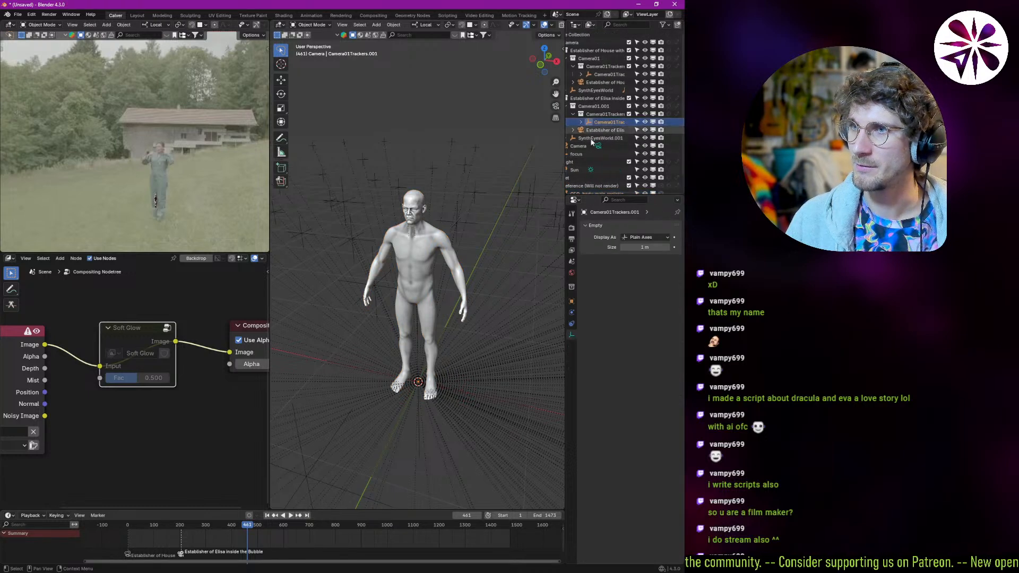
key("g")
left_click(417, 287)
scroll(425, 298, "down", 2)
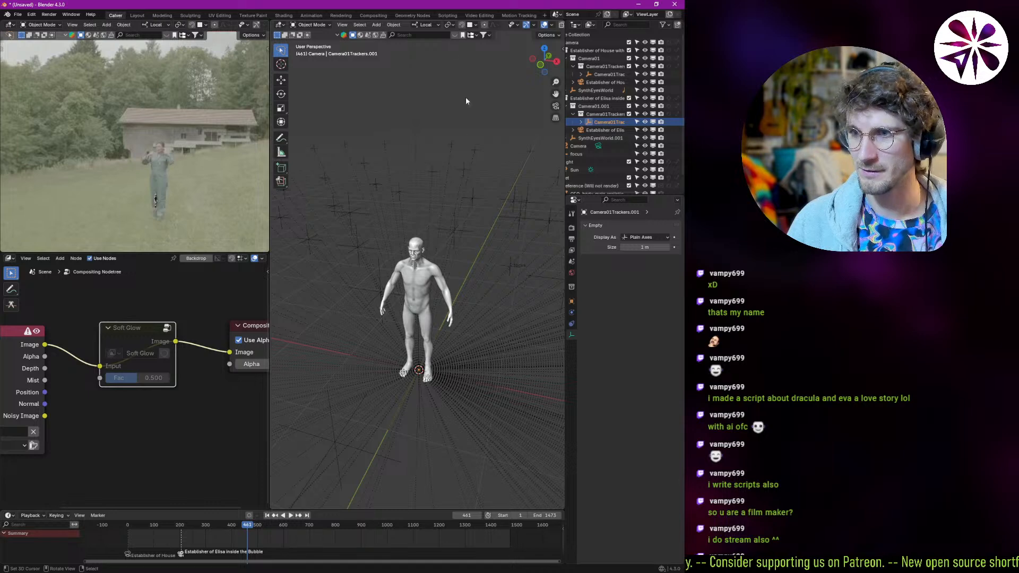
left_click(453, 25)
key("g")
left_click(393, 291)
scroll(408, 407, "down", 6)
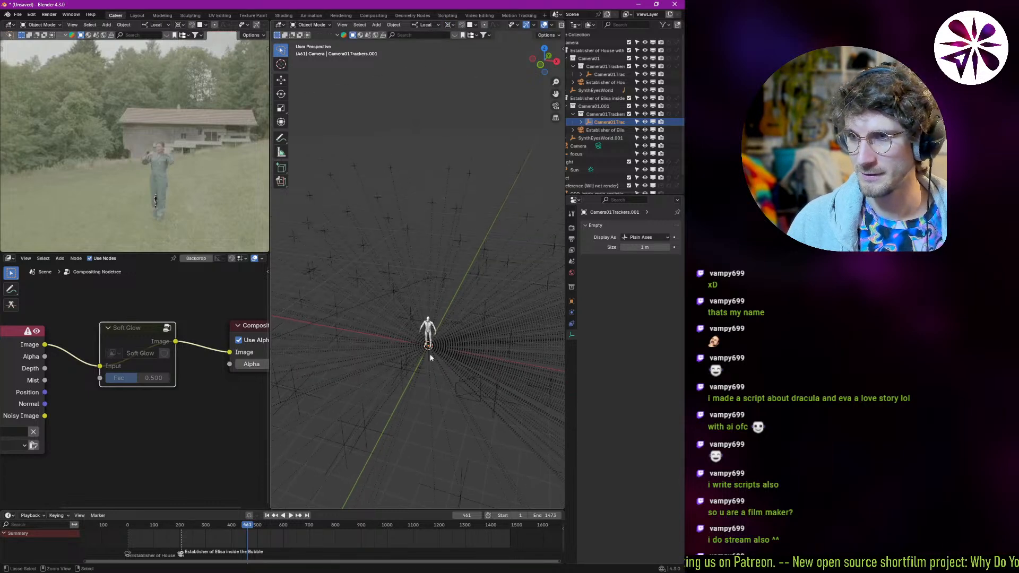
scroll(425, 348, "up", 3)
- Scale the SynthEyesWorld.001 empty in several passes, starting with 2.53 and ending with 0.932, to match the reference figure to the filmed person
scroll(609, 141, "left", 2, "ctrl")
left_click(609, 138)
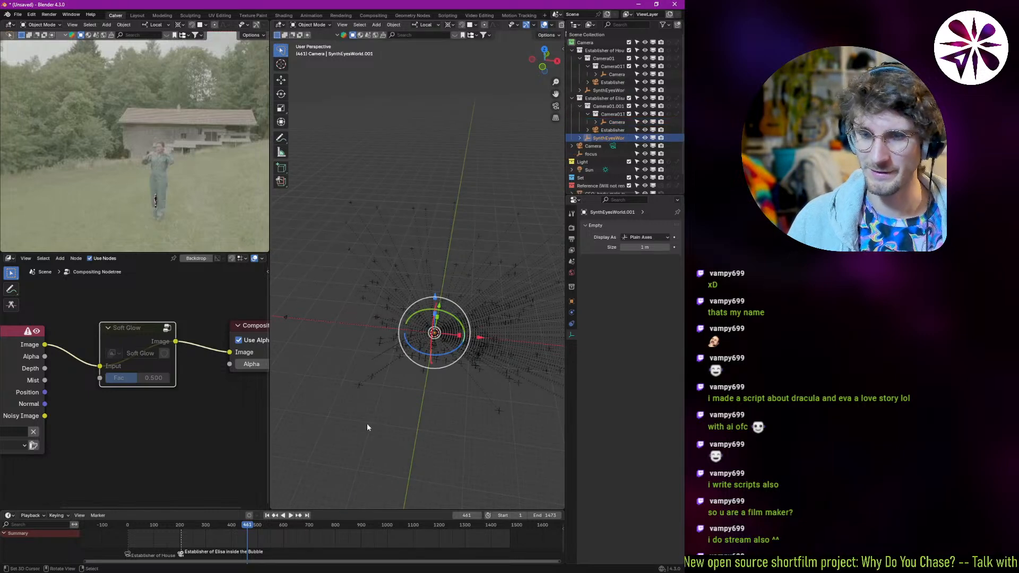
left_click(427, 471)
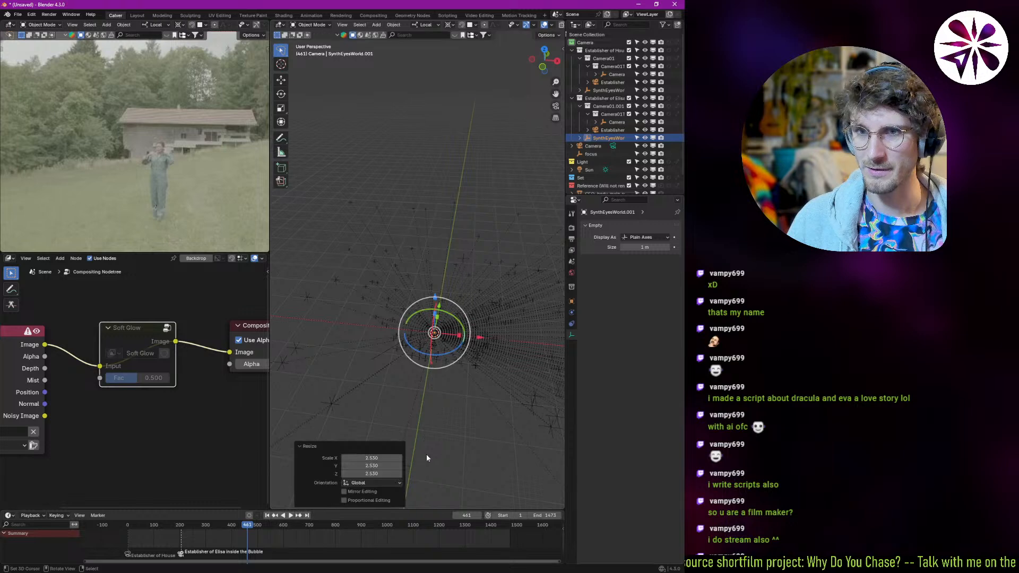
key("s")
left_click(463, 354)
key("s")
left_click(469, 361)
key("s")
left_click(477, 371)
- Rotate SynthEyesWorld.001 about 72° around the Z axis and briefly play the shot to check the figure's placement
key("r")
key("z")
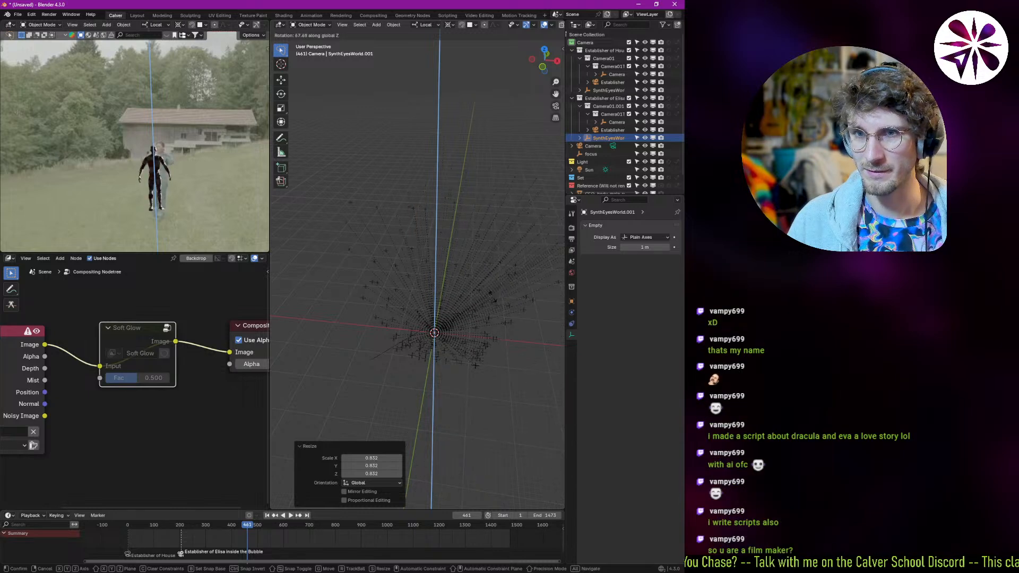
left_click(483, 321)
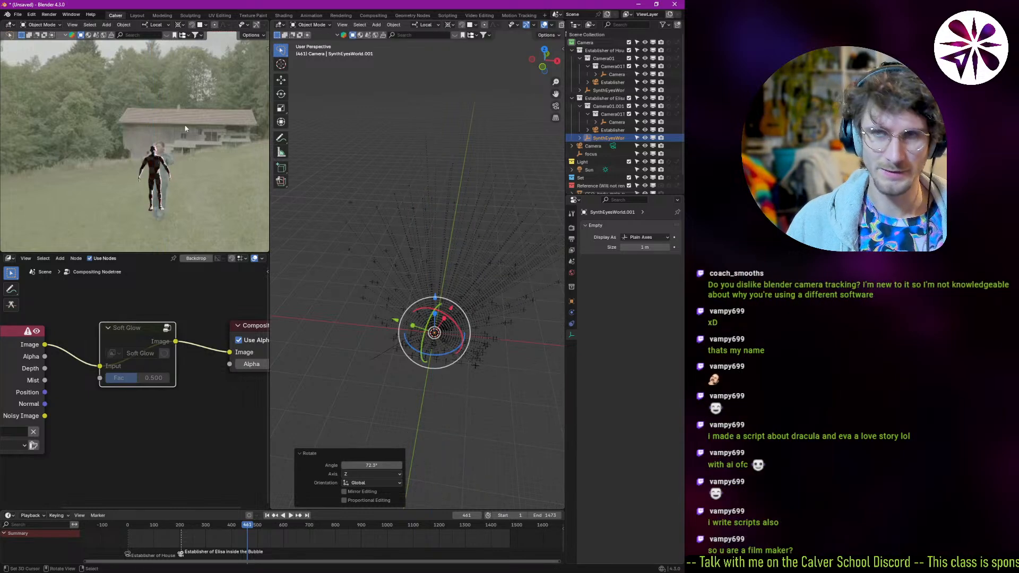
key("space")
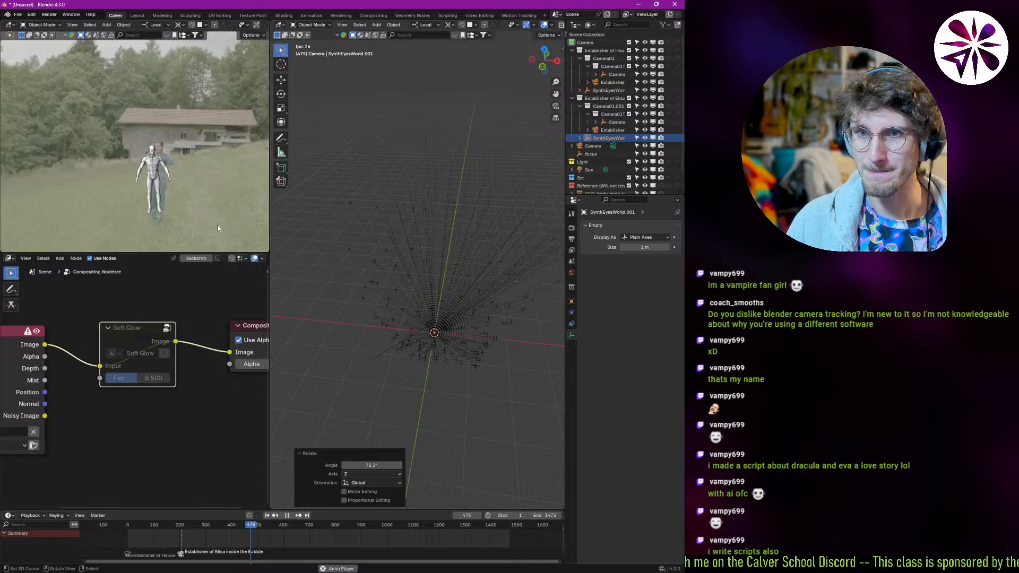
key("space")
- At frame 628, move SynthEyesWorld.001 in the horizontal plane until the figure covers the filmed person, ending with about -0.098 m X and 0.052 m Y
left_click_drag(233, 531, 275, 531)
middle_click_drag(179, 238, 156, 196, "shift")
left_click_drag(333, 531, 291, 535)
key("g")
key("shift+z")
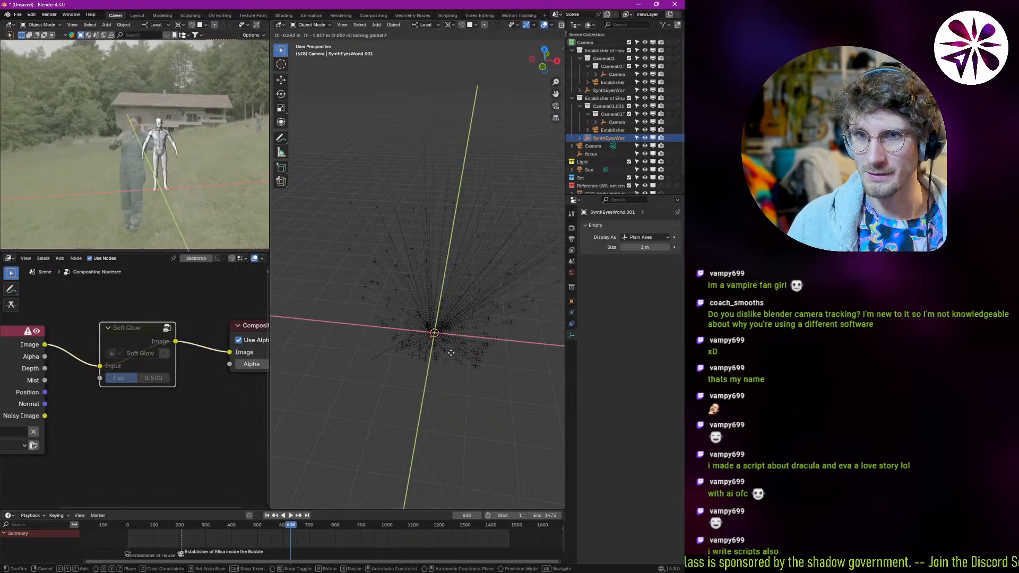
left_click(488, 373)
key("g")
key("shift+z")
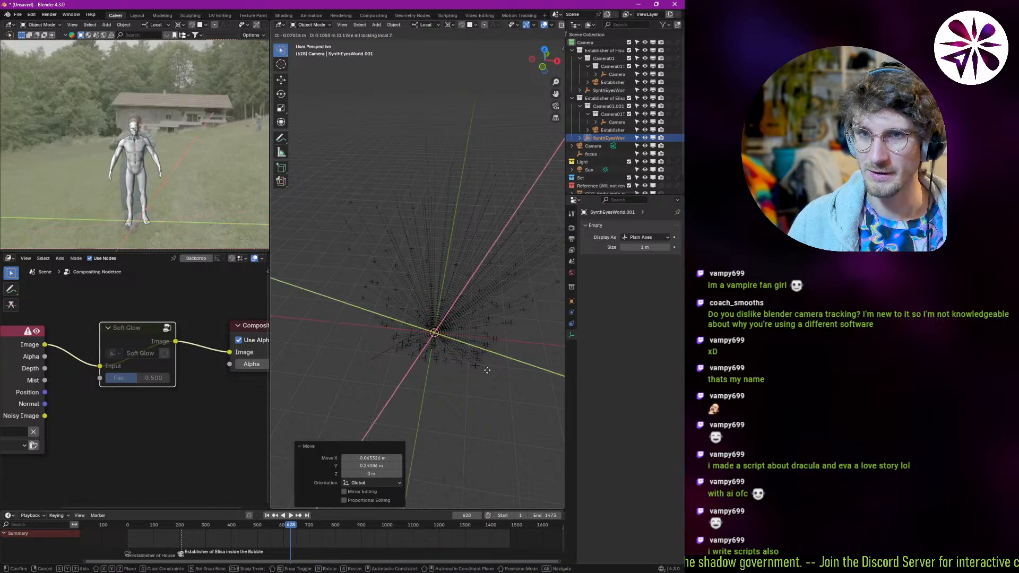
left_click(488, 368)
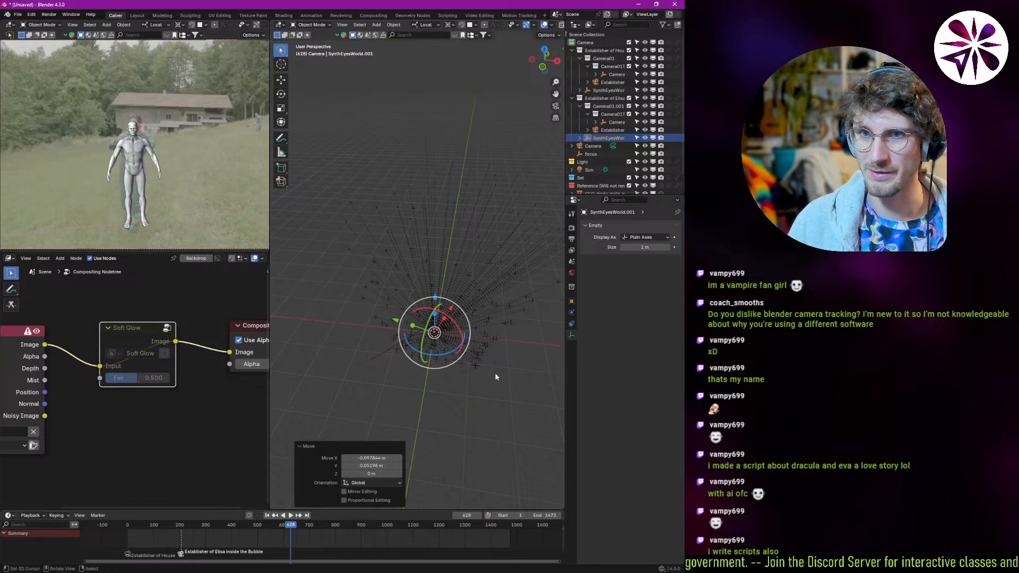
- Scale SynthEyesWorld.001 by 0.943, then scrub and play the shot to check the fit, stopping at frame 846
key("s")
left_click(485, 375)
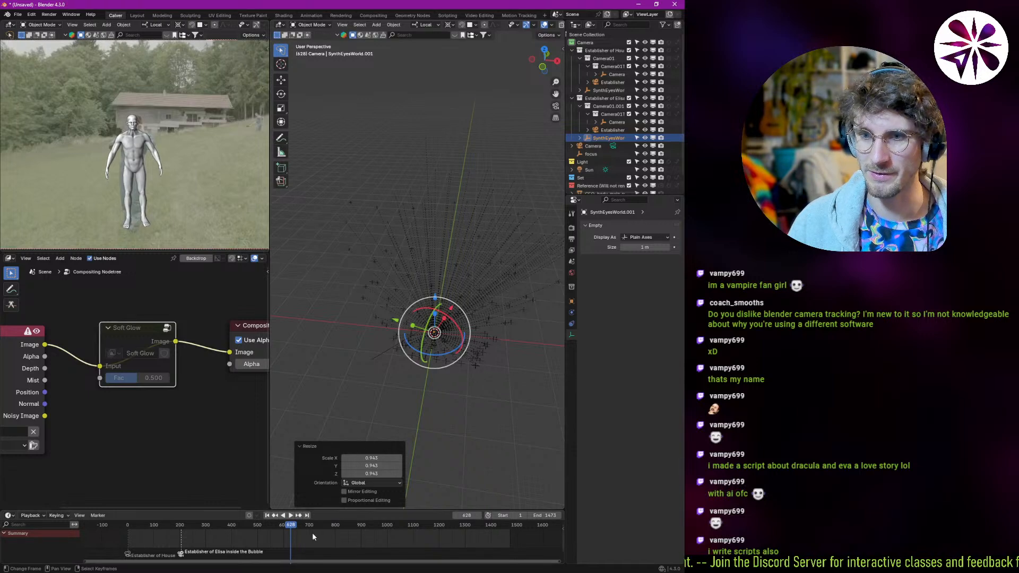
key("space")
left_click(234, 531)
left_click_drag(234, 531, 337, 507)
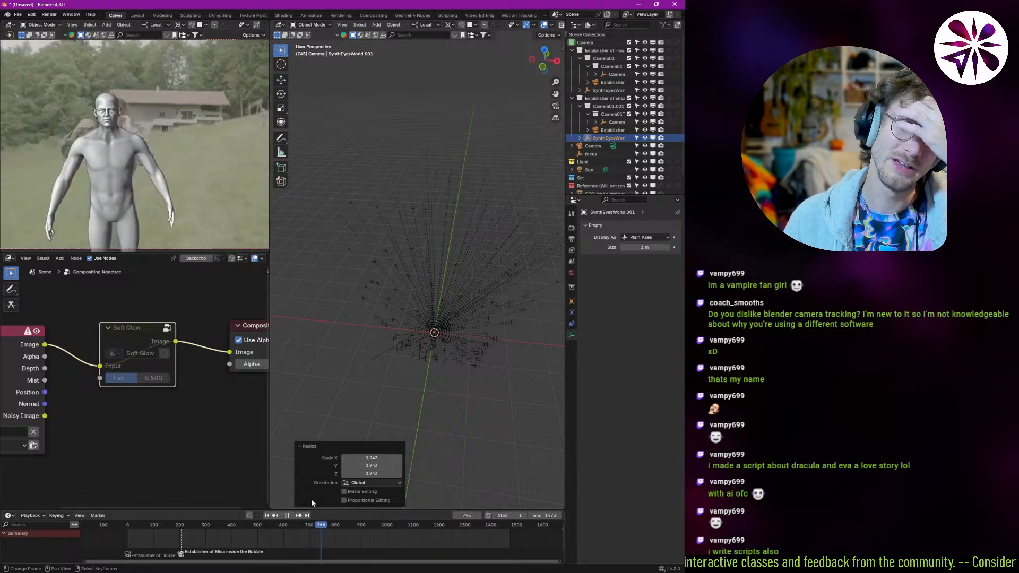
key("space")
- At frame 846, shift SynthEyesWorld.001 horizontally by about -0.37 m along Y to bring the figure closer to the filmed person
left_click_drag(457, 336, 432, 350)
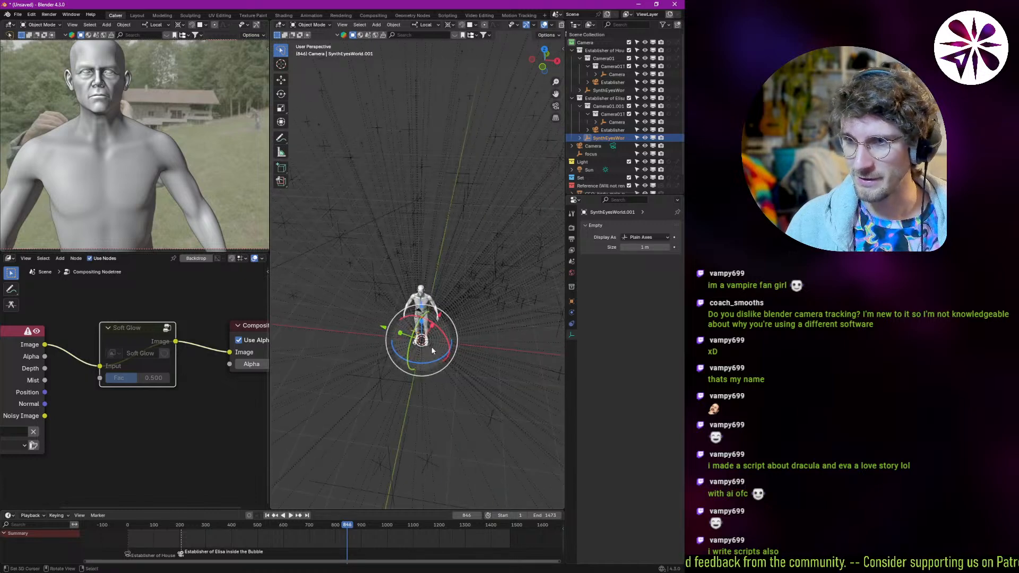
key("g")
key("shift+z")
left_click(410, 469)
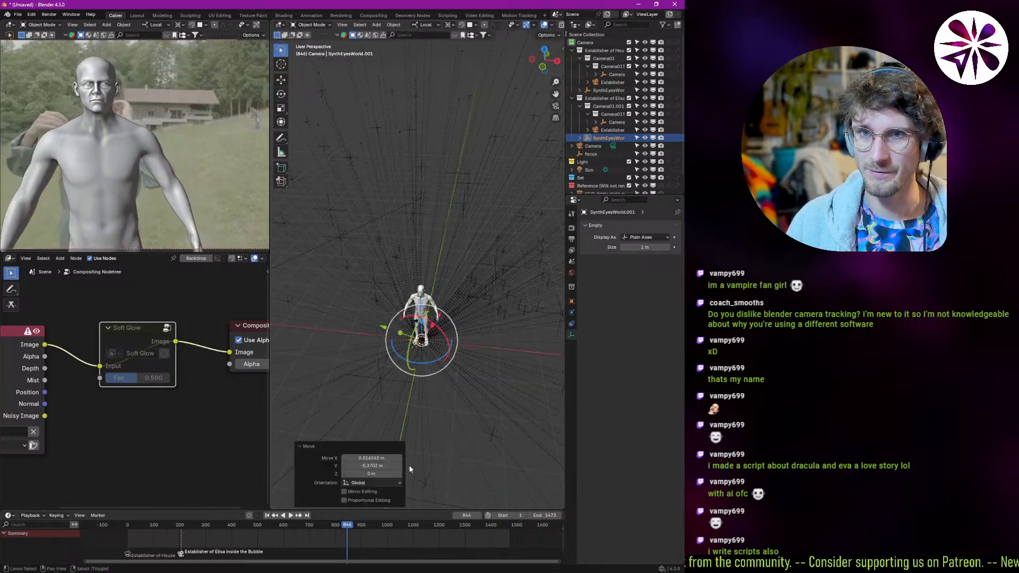
- At frame 86, roughly scale and reposition the first establishing shot's SynthEyesWorld empty
left_click_drag(348, 544, 150, 537)
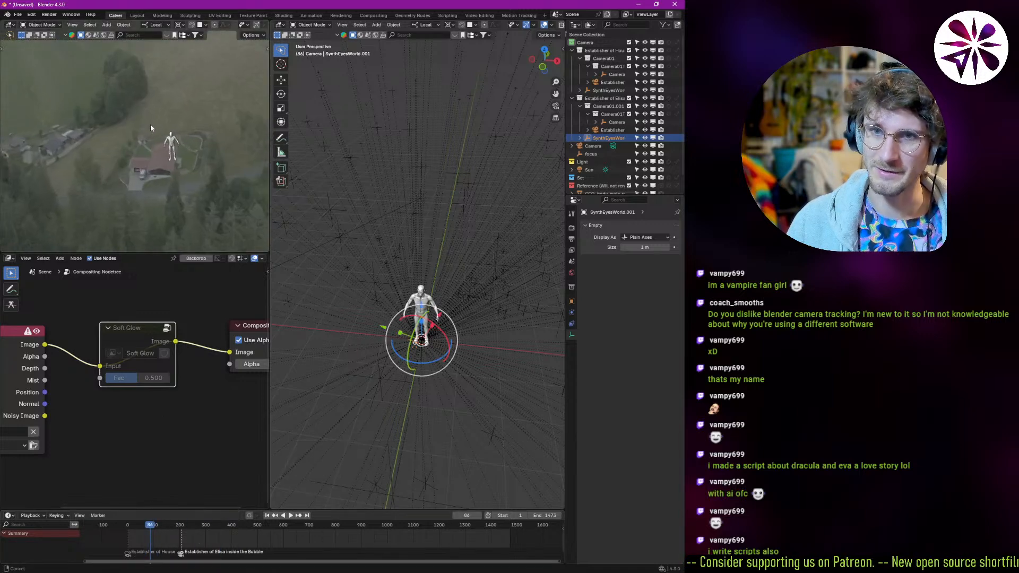
scroll(159, 132, "up", 2)
middle_click_drag(167, 159, 187, 168, "shift")
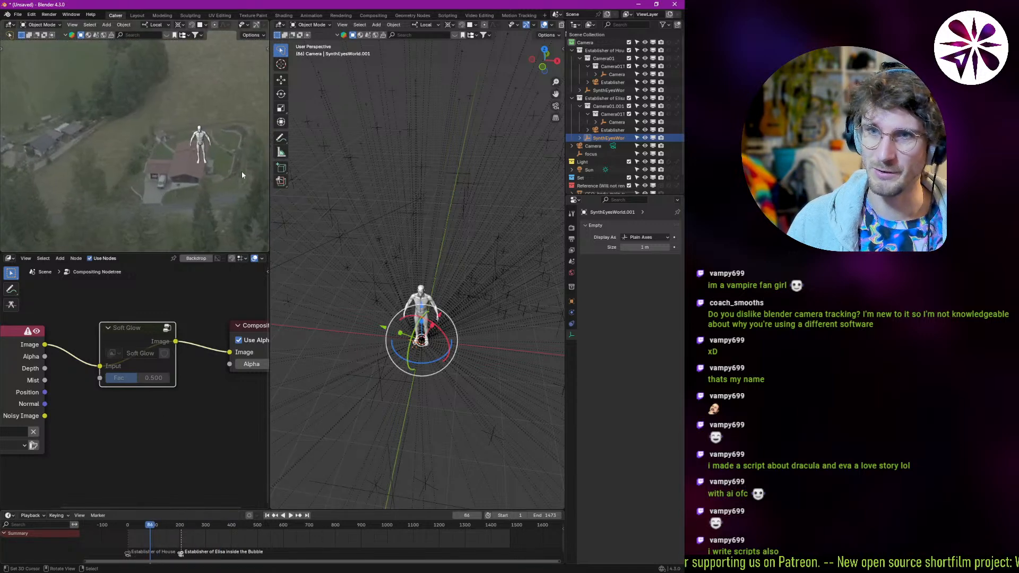
middle_click_drag(604, 93, 619, 99)
left_click(613, 90)
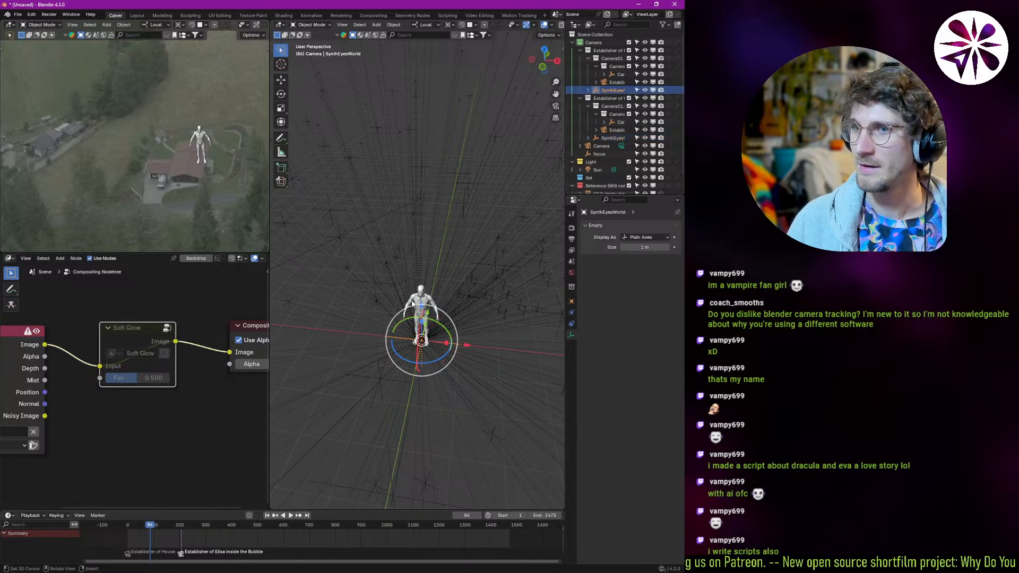
key("s")
left_click(477, 431)
key("g")
left_click(333, 319)
middle_click_drag(228, 228, 131, 183)
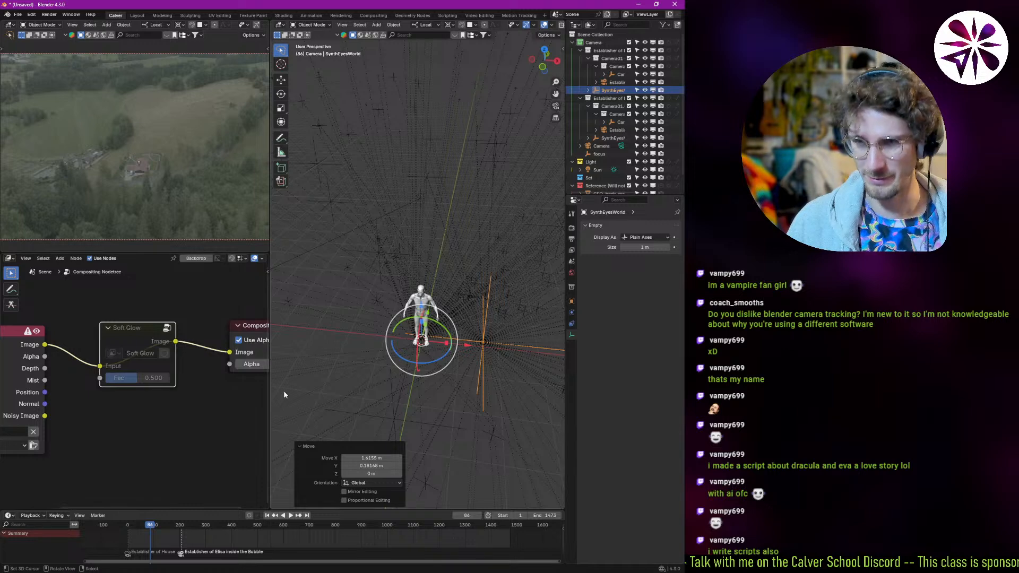
- At frame 121, move SynthEyesWorld across the ground plane with global Z locked to shift the reference figure's position over the footage
mouse_move(165, 532)
left_mouse_down()
mouse_move(179, 537)
mouse_move(160, 540)
left_mouse_up()
middle_click_drag(152, 176, 143, 69, "ctrl")
key("g")
key("shift+z")
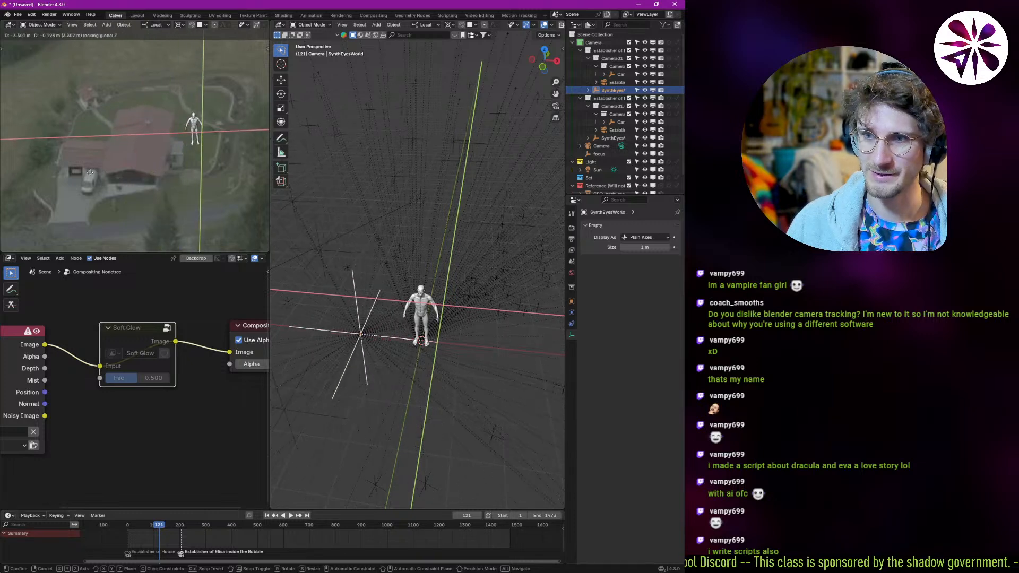
left_click(130, 187)
- Rescale SynthEyesWorld in several passes until the reference figure is person-sized beside the house in the aerial footage
key("s")
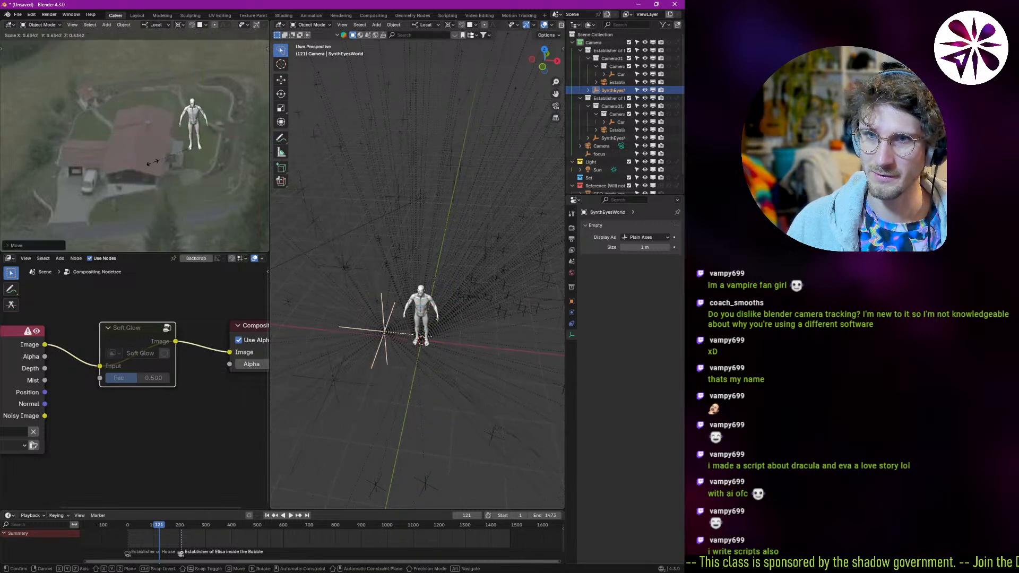
left_click(102, 200)
key("s")
left_click(149, 187)
key("s")
left_click(149, 189)
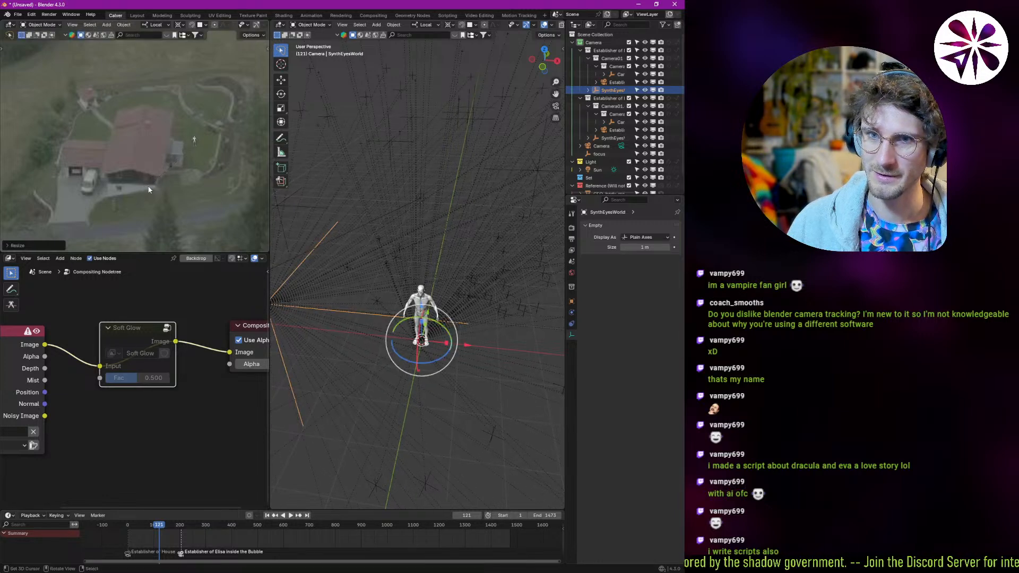
- Move SynthEyesWorld with Z locked to place the figure on the driveway beside the parked vehicle, and fine-tune its scale
key("g")
key("shift+z")
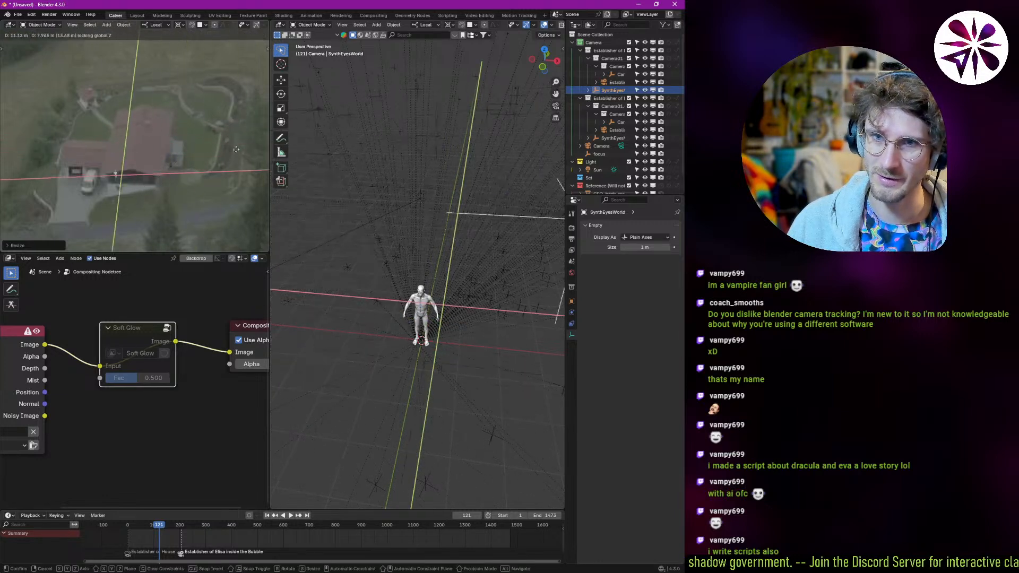
left_click(167, 187)
key("s")
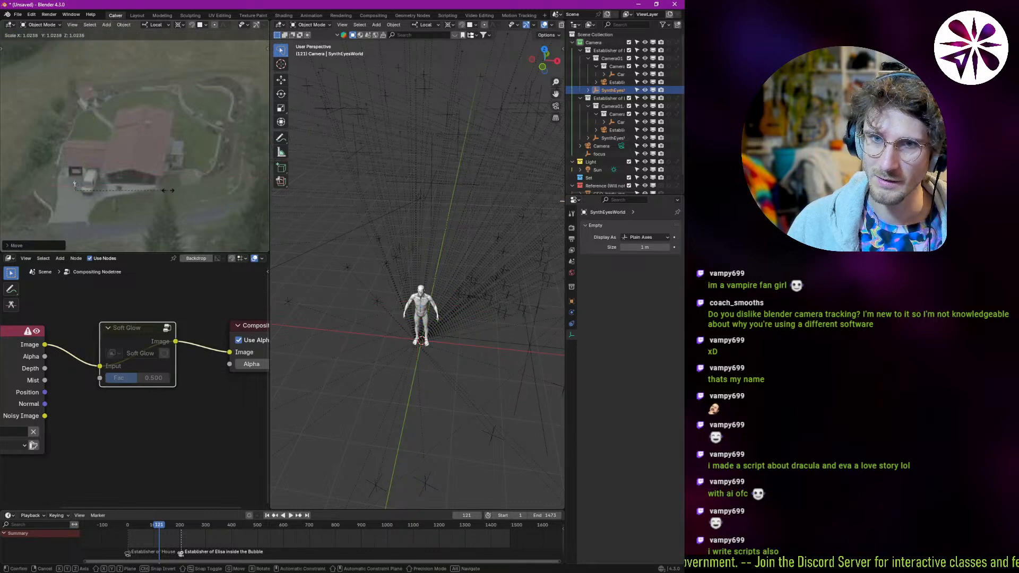
left_click(163, 191)
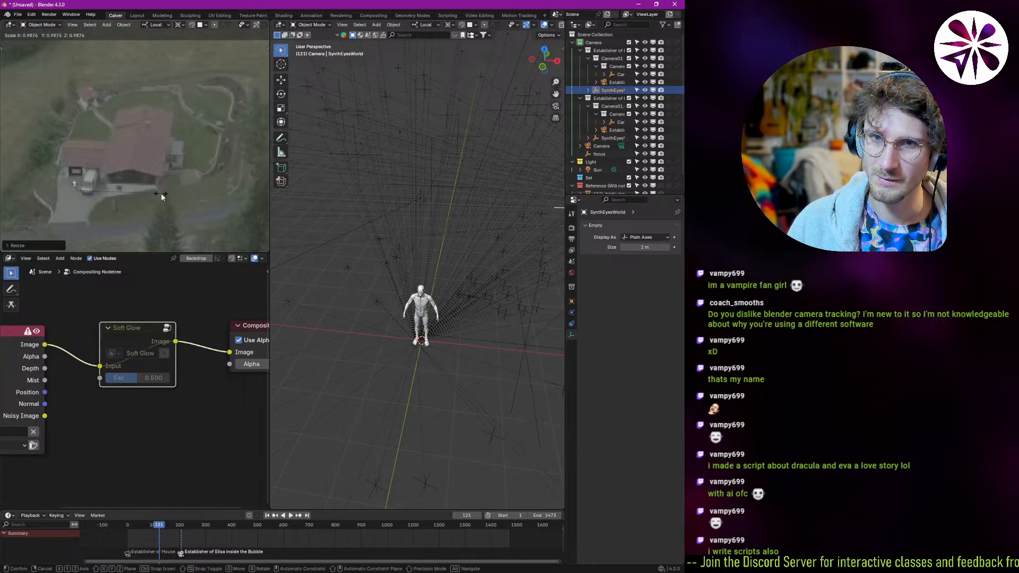
- Play the house establishing shot to check how the figure holds its place in the footage
key("space")
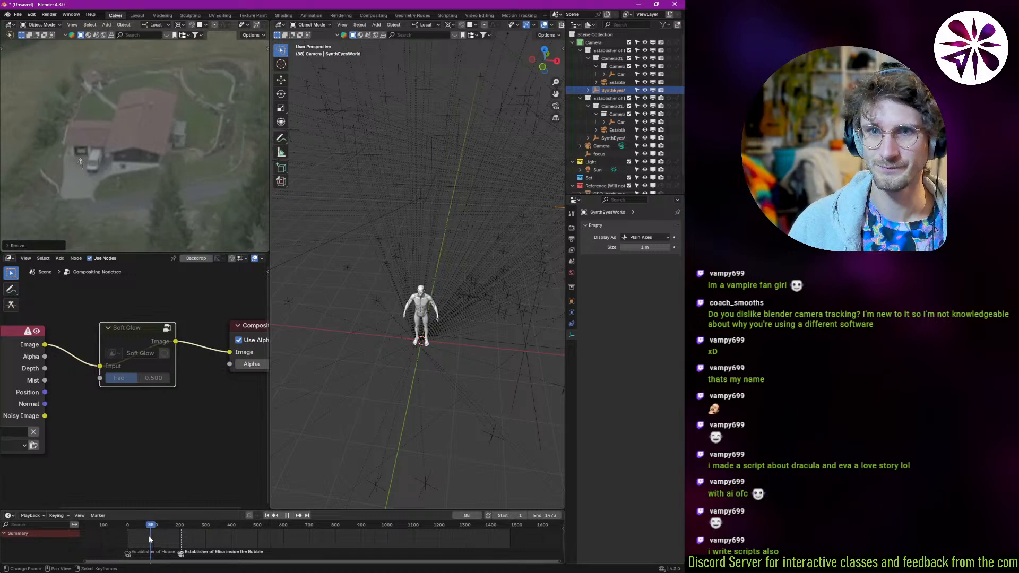
left_click(149, 537)
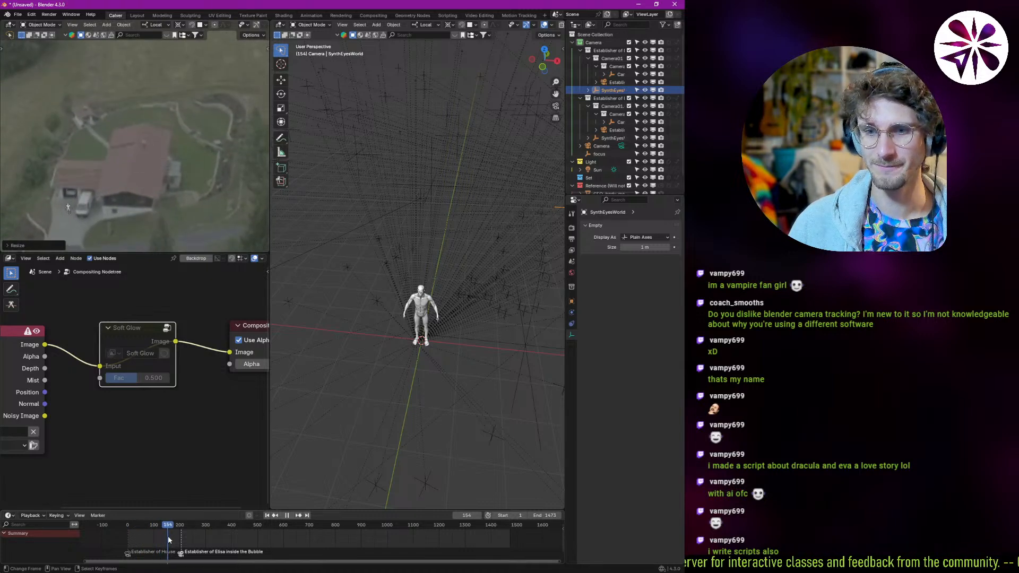
key("space")
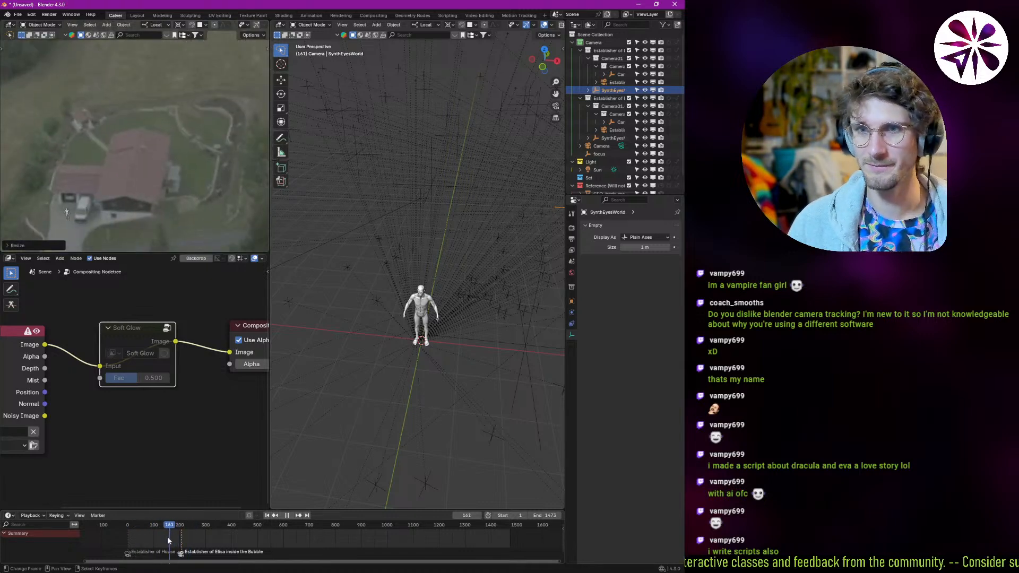
- Move SynthEyesWorld with Z locked until the figure sits on the main house roof, and check the alignment at an earlier frame
key("g")
key("shift+z")
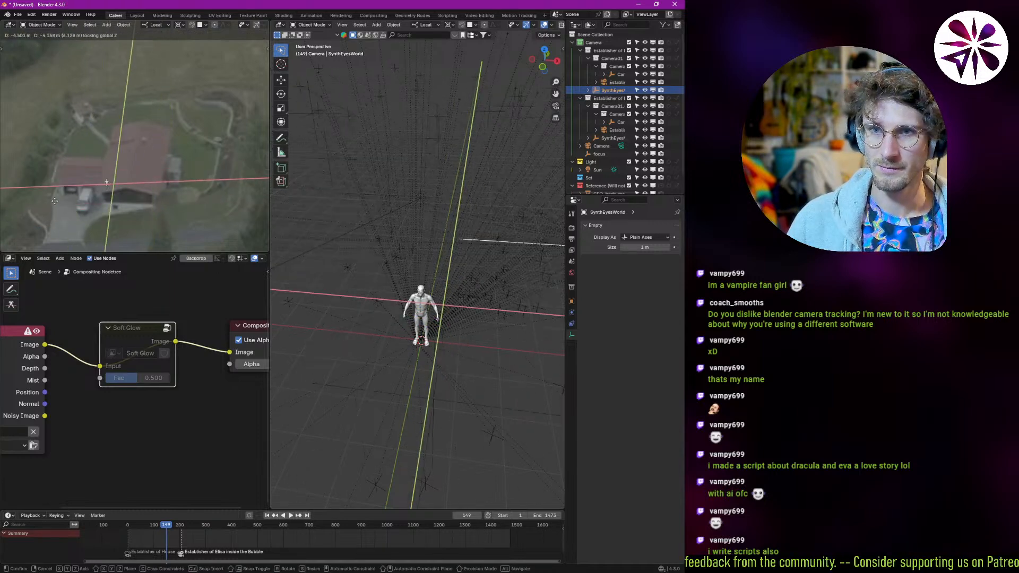
left_click(47, 204)
key("g")
key("z")
key("z")
key("shift+z")
key("shift+z")
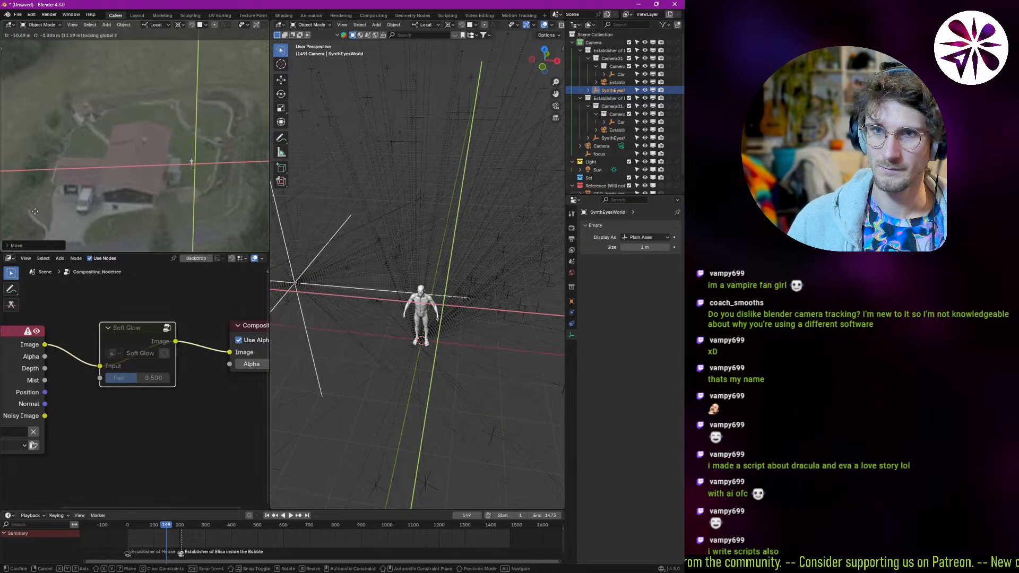
left_click(106, 209)
left_click_drag(171, 536, 141, 530)
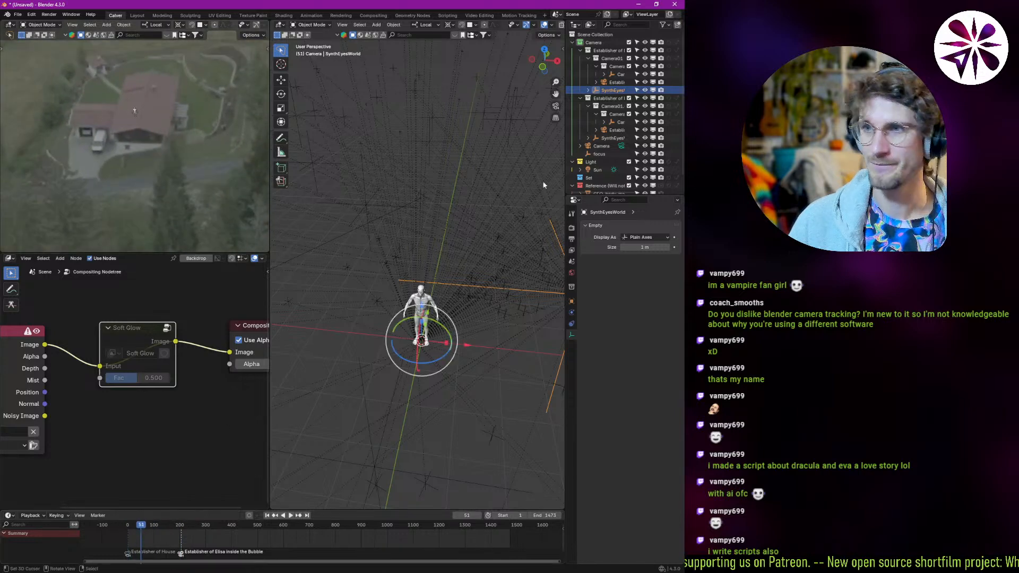
- Exclude the Reference collection from the view layer and fit the whole camera frame in the camera view
scroll(629, 138, "down", 1)
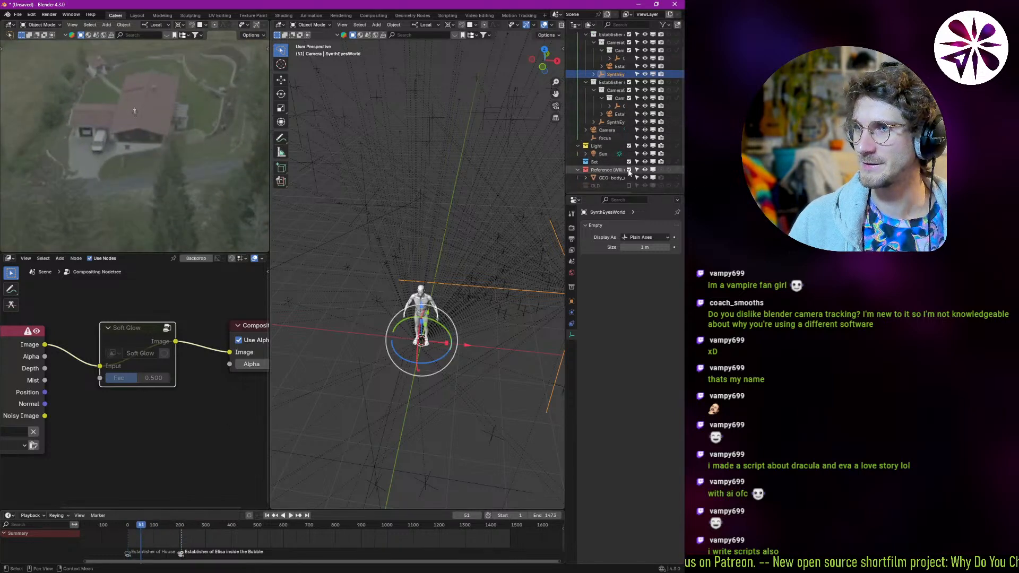
left_click(629, 170)
scroll(126, 217, "down", 12)
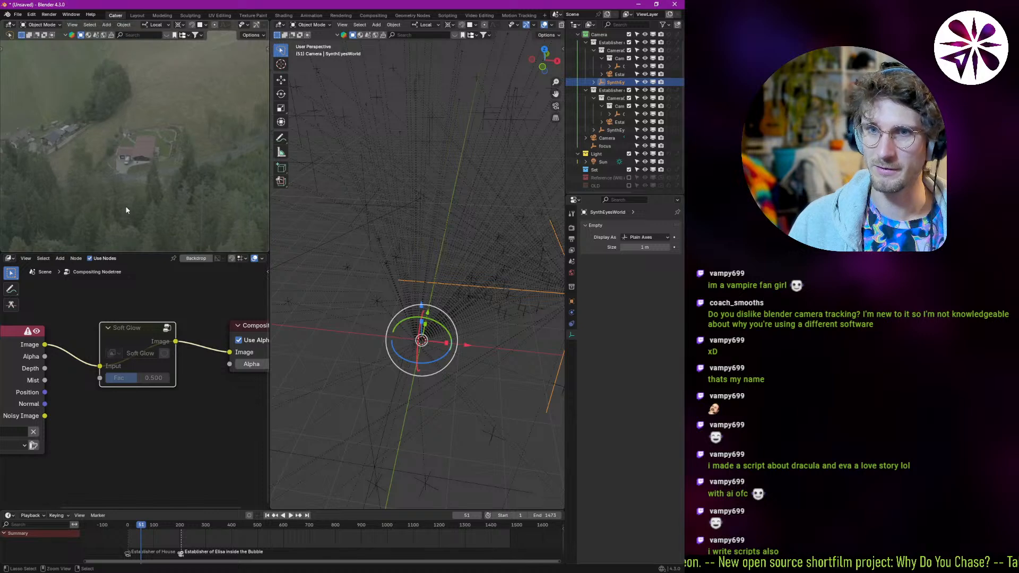
middle_click_drag(187, 181, 160, 174, "shift")
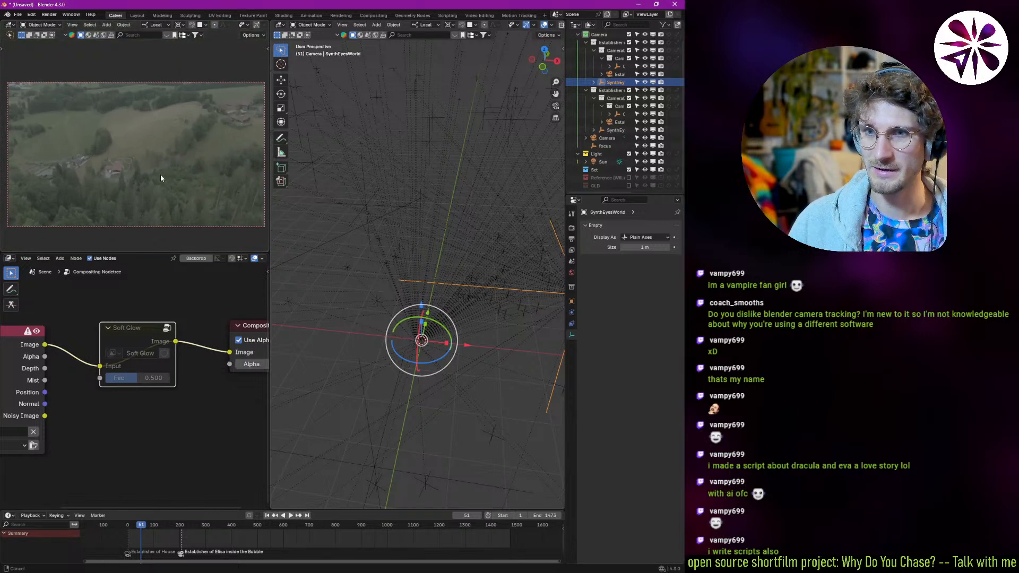
- Play the second establishing shot briefly around frame 500 and stop at frame 514
left_click(257, 530)
key("space")
key("space")
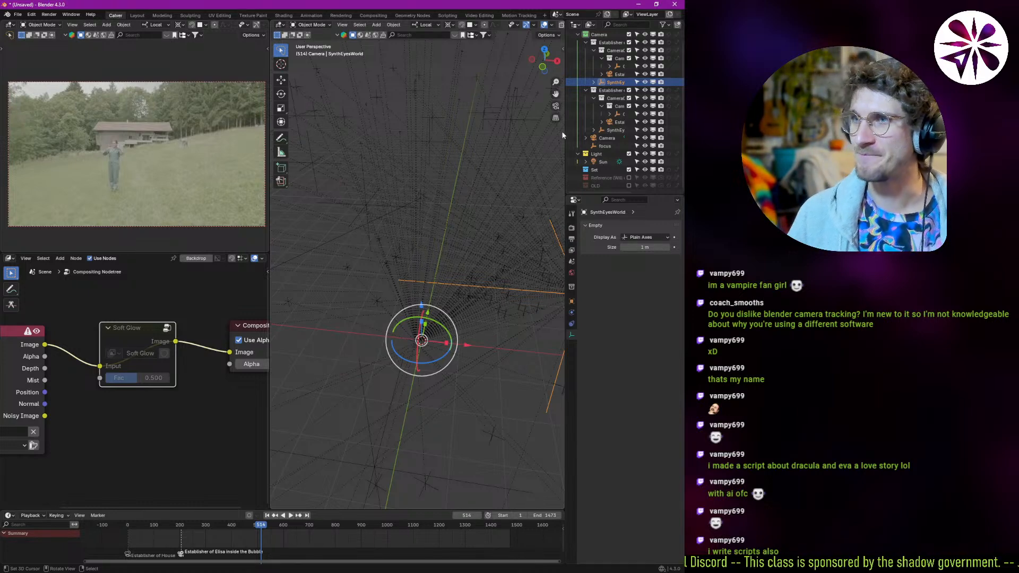
- Exclude the tracker collections under Camera01.001 and Camera01 from the view layer
scroll(600, 143, "up", 2)
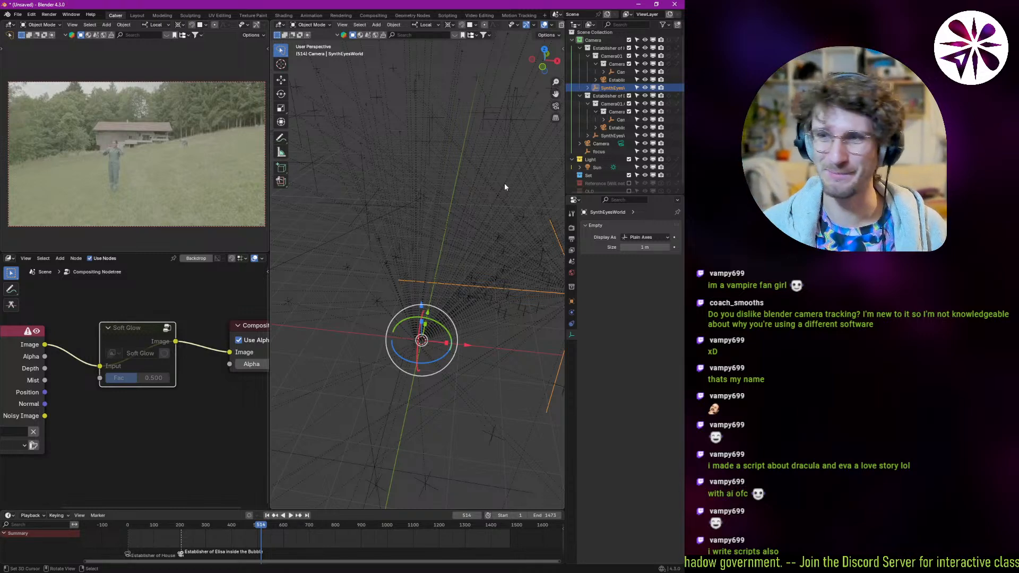
middle_click_drag(600, 157, 606, 159)
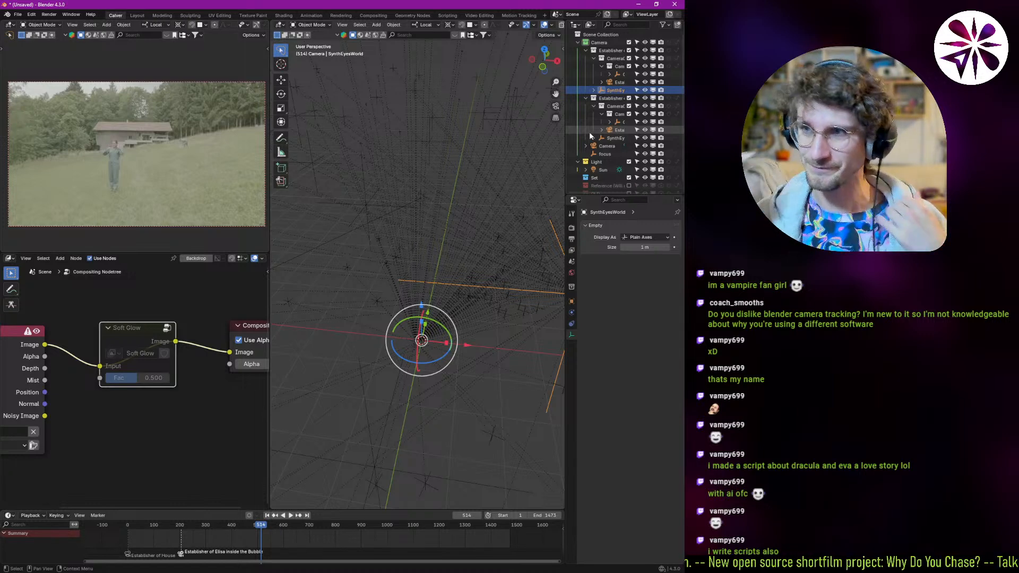
scroll(606, 131, "right", 2, "ctrl")
left_click(628, 114)
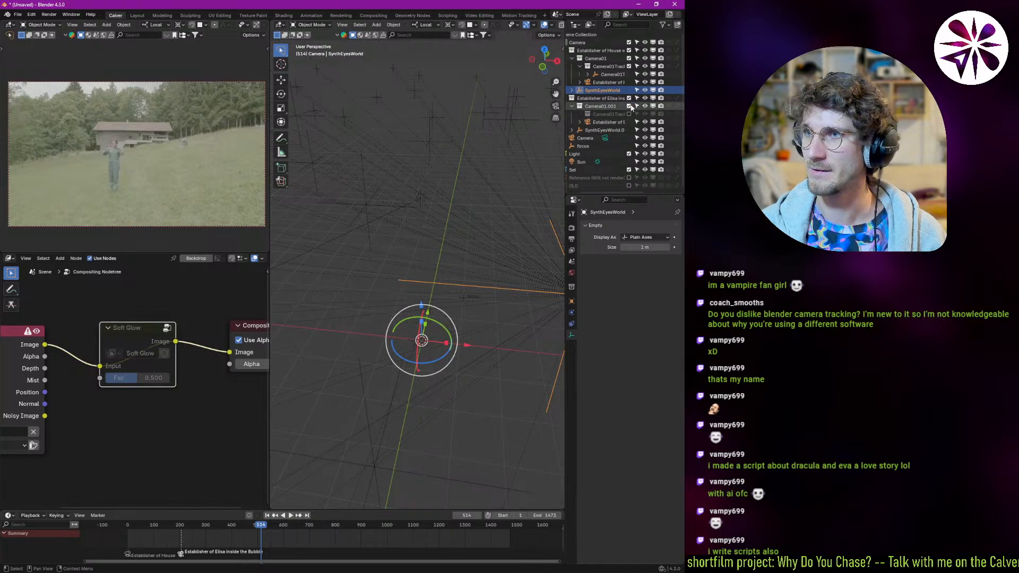
left_click(629, 66)
middle_click_drag(430, 271, 408, 304)
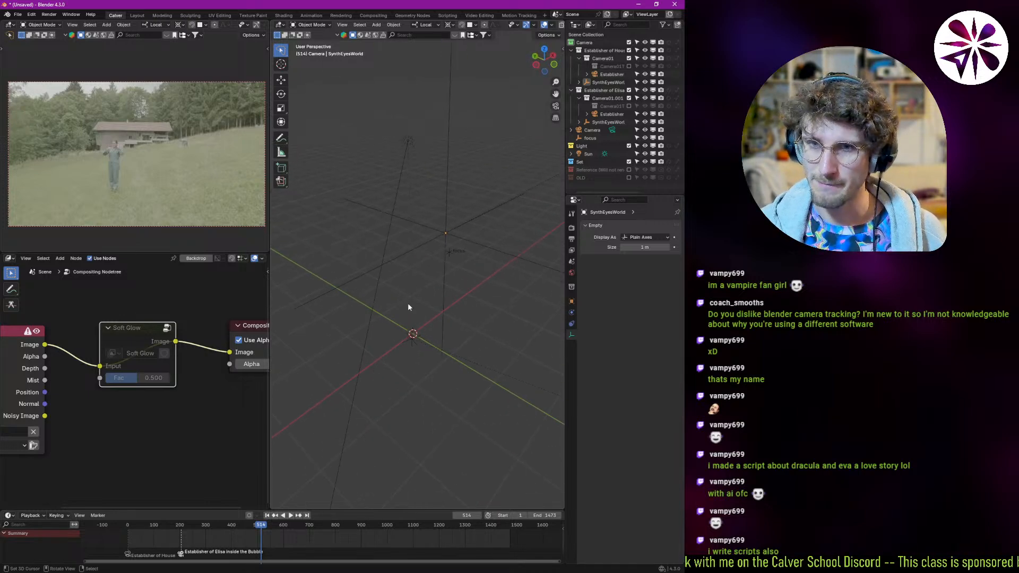
- Make the Set collection active at frame 568
key("space")
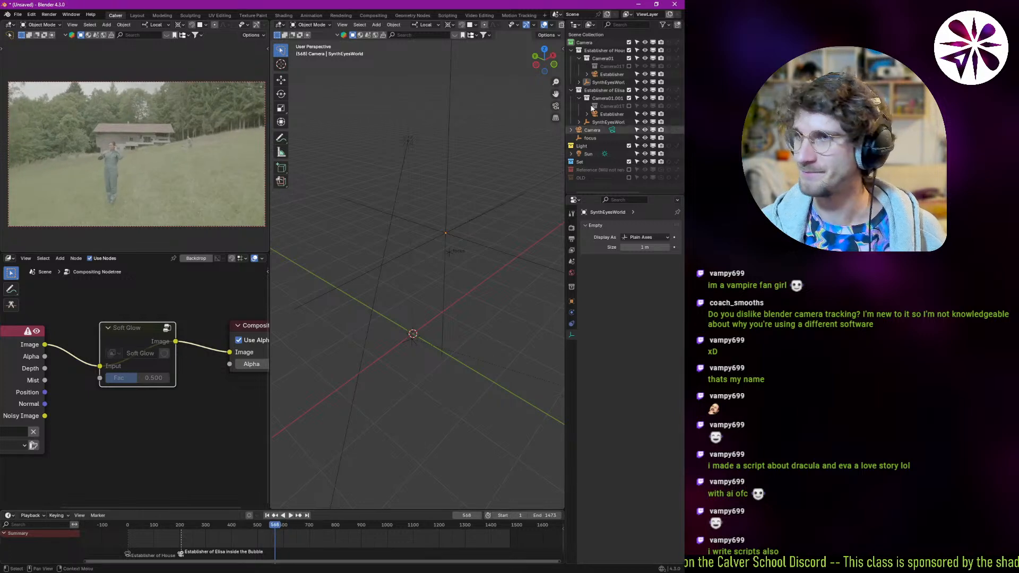
left_click(597, 154)
left_click(595, 162)
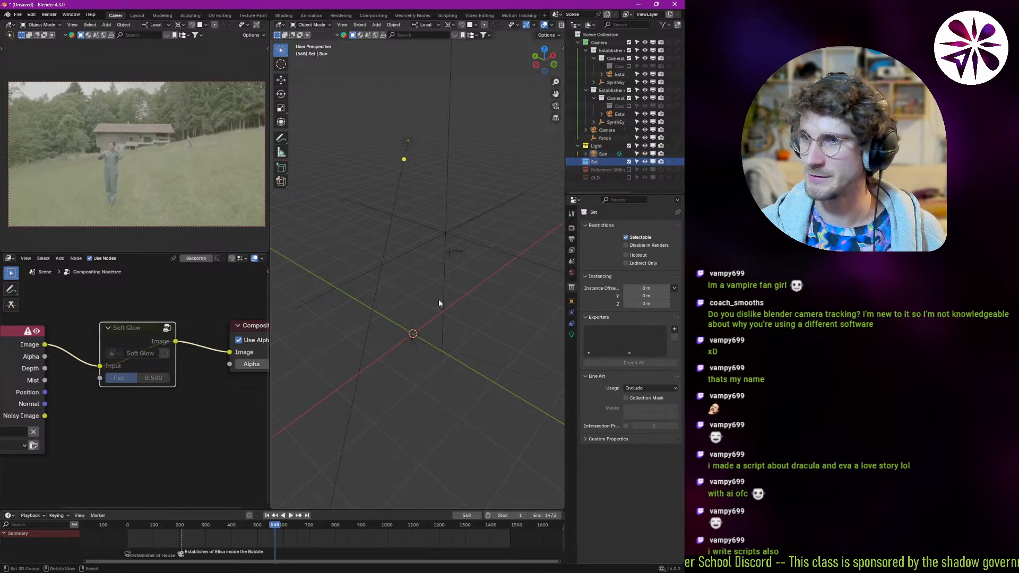
- Add an ico sphere with 2 subdivisions and a 1 m radius at the world origin
key("shift+a")
mouse_move(427, 344)
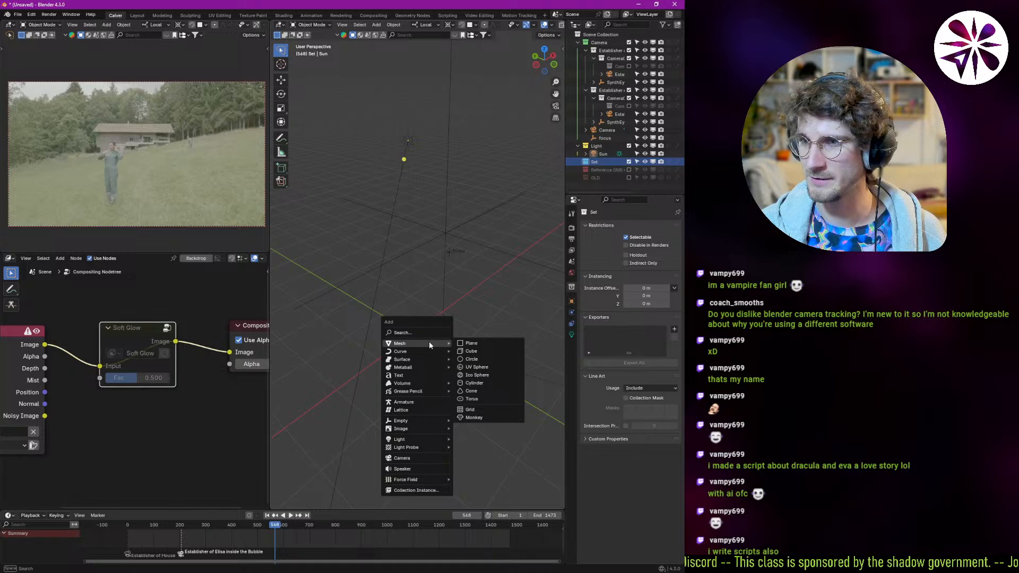
left_click(480, 367)
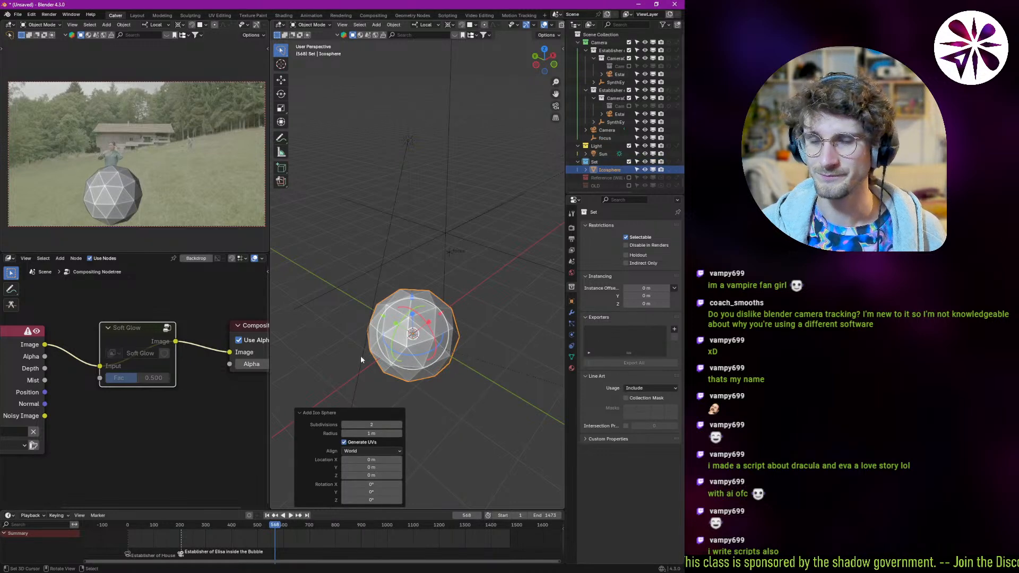
- Play the beginning of the second shot up to frame 273 to check the sphere against the footage
left_click_drag(255, 527, 200, 527)
key("space")
key("space")
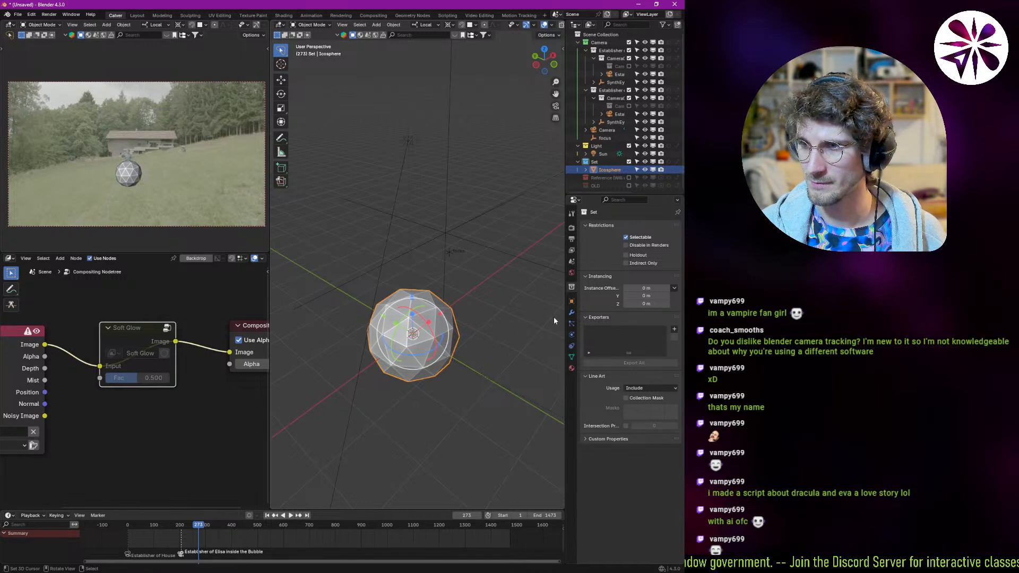
- Subdivide the whole ico sphere mesh with one cut and inspect its faceting
left_click(572, 314)
key("ctrl+Tab")
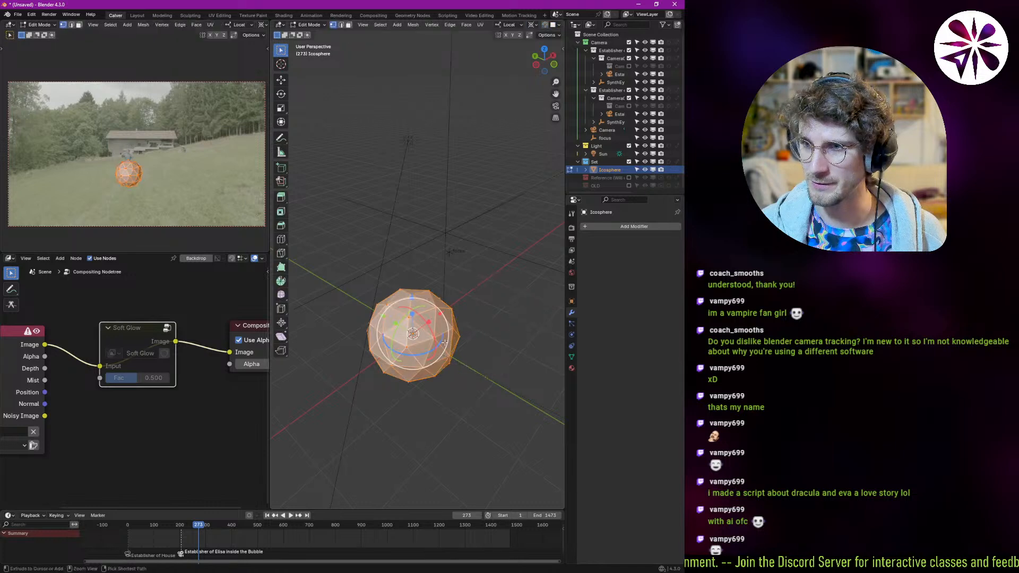
right_click(430, 292)
left_click(430, 291)
scroll(419, 291, "up", 4)
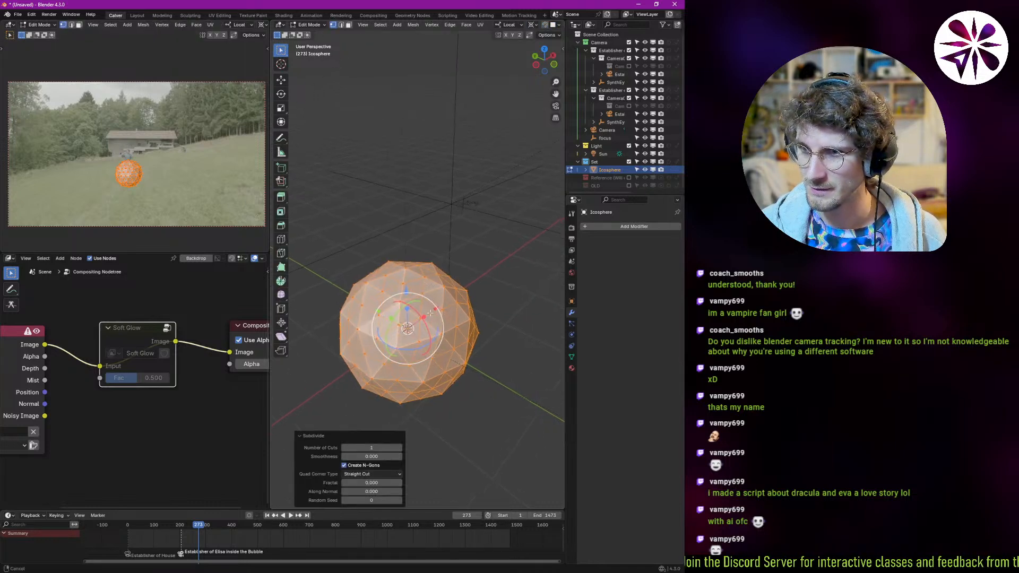
middle_click_drag(420, 291, 454, 329)
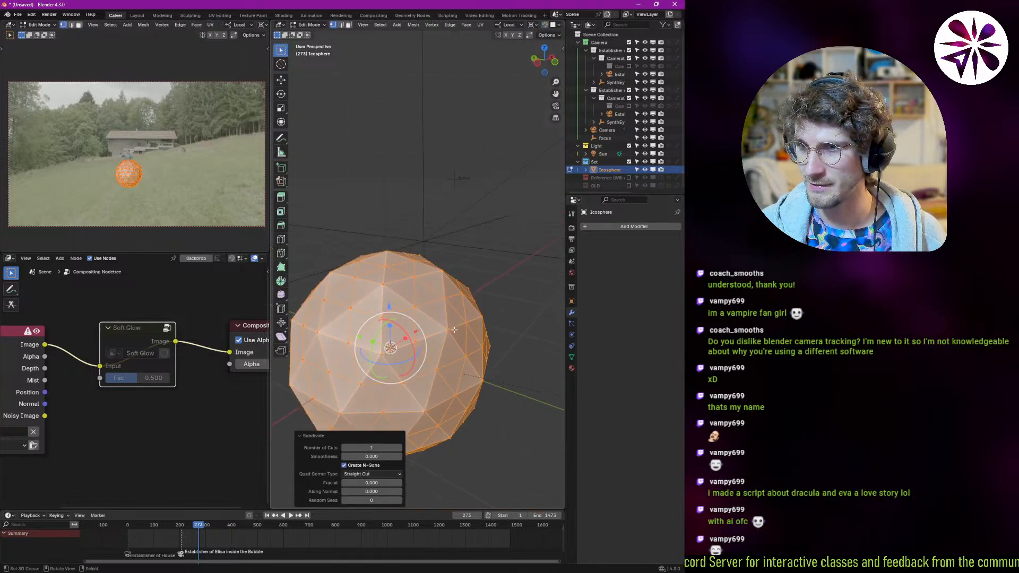
- Return to Object Mode and delete the subdivided ico sphere
key("Tab")
key("x")
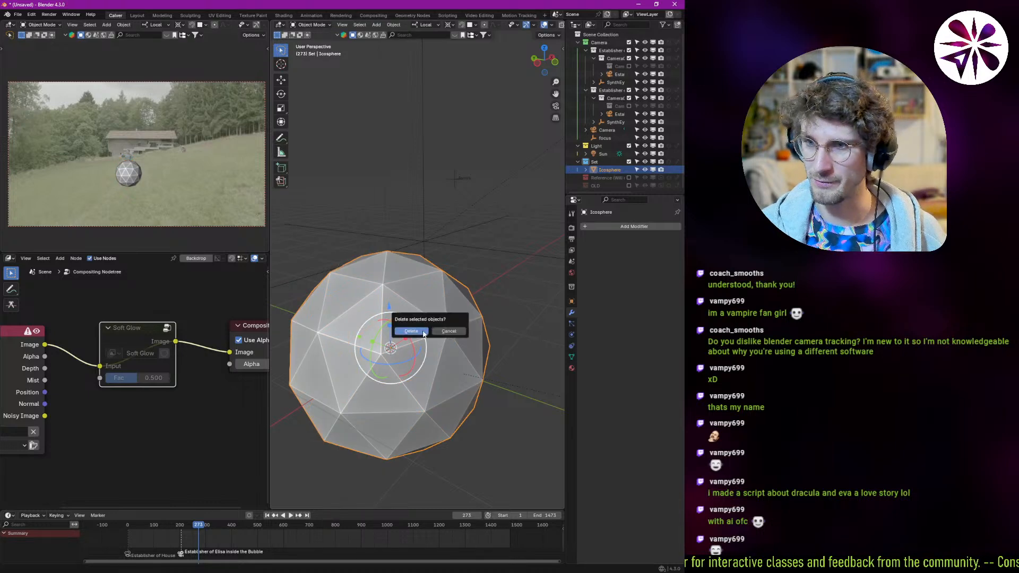
left_click(424, 326)
- Try a UV sphere with a 1 m radius at the world origin and undo its creation
key("shift+a")
mouse_move(423, 330)
left_click(472, 353)
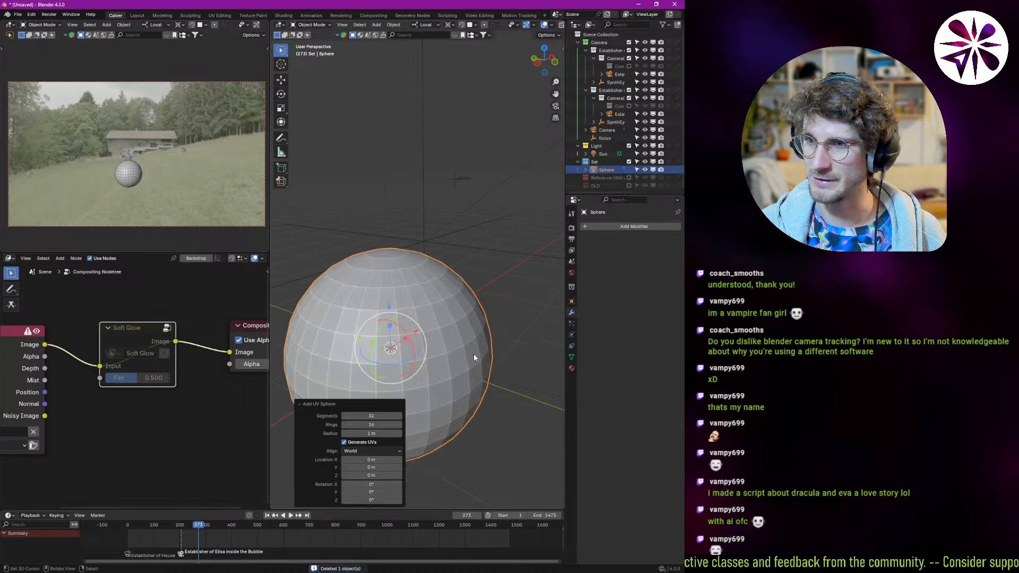
key("ctrl+z")
- Add an ico sphere with 4 subdivisions and a 1 m radius at the world origin
key("shift+a")
mouse_move(464, 349)
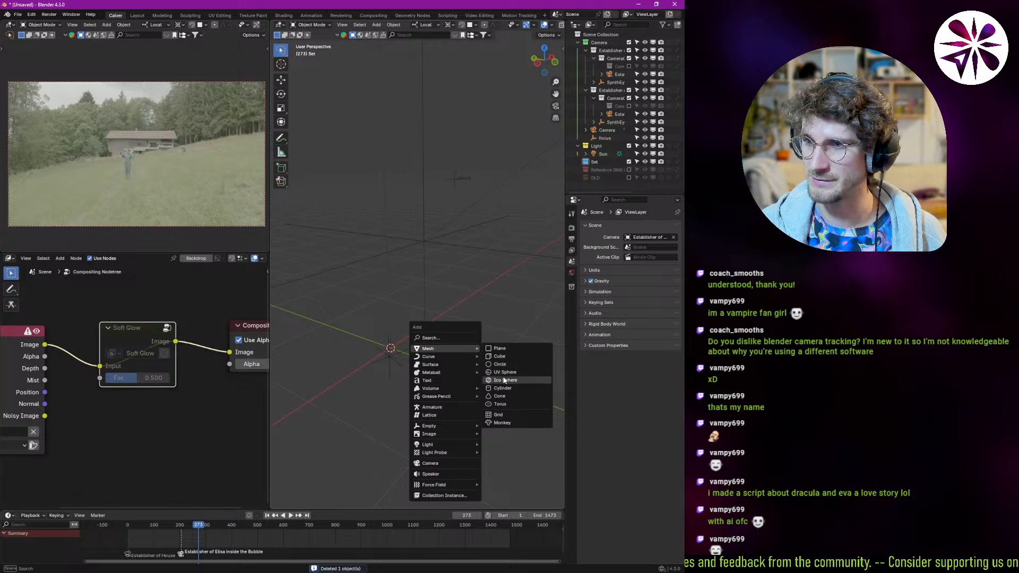
left_click(481, 383)
left_click(376, 426)
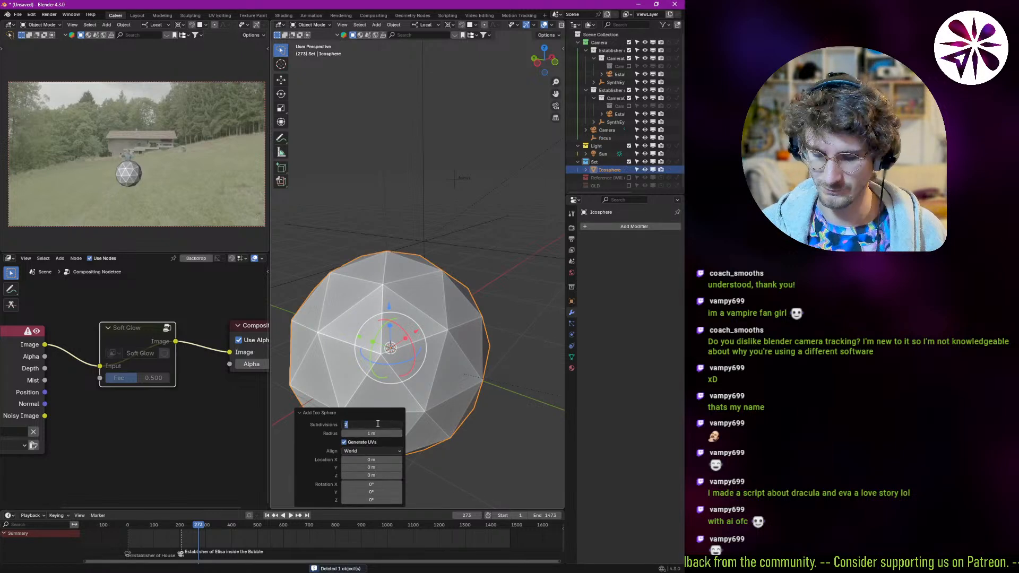
type("4")
key("Return")
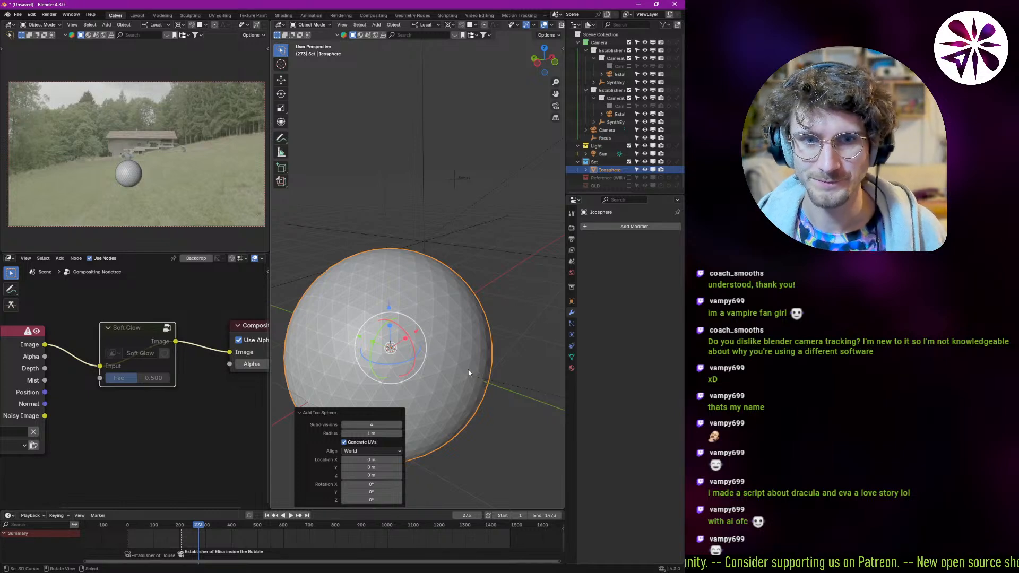
middle_click_drag(477, 375, 426, 385)
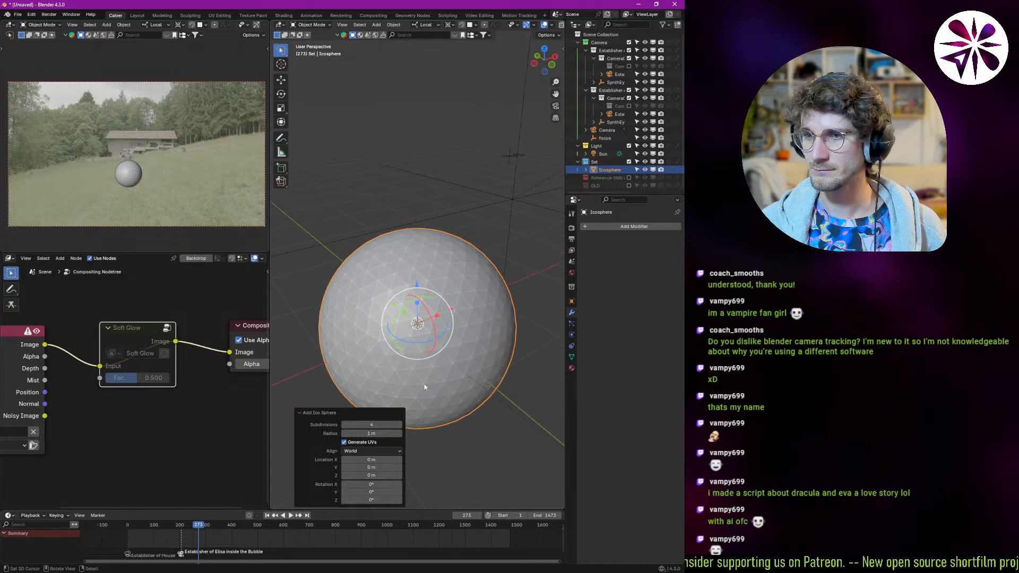
middle_click_drag(439, 344, 431, 341, "ctrl")
middle_click_drag(413, 347, 444, 346)
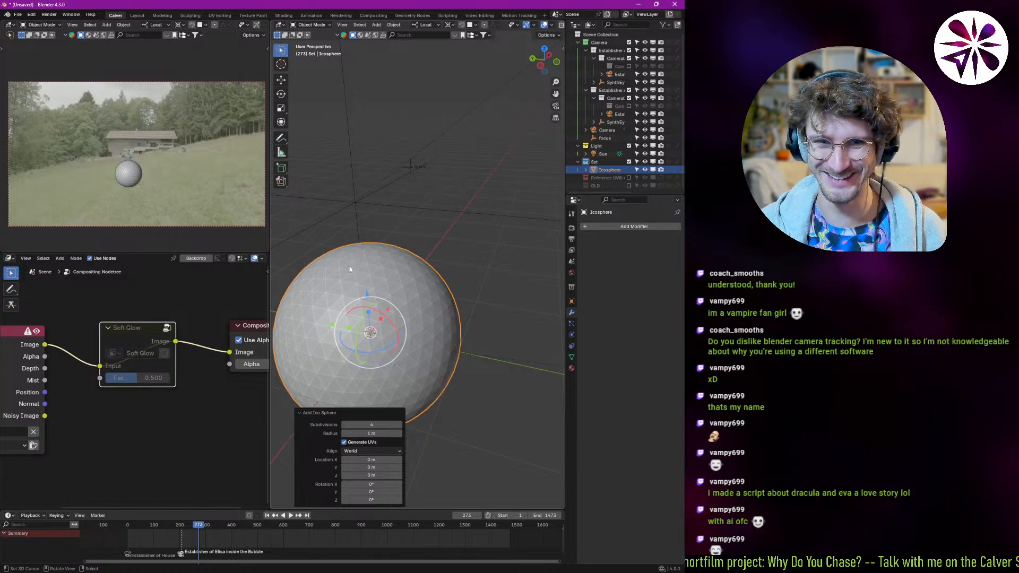
middle_click_drag(349, 260, 418, 301)
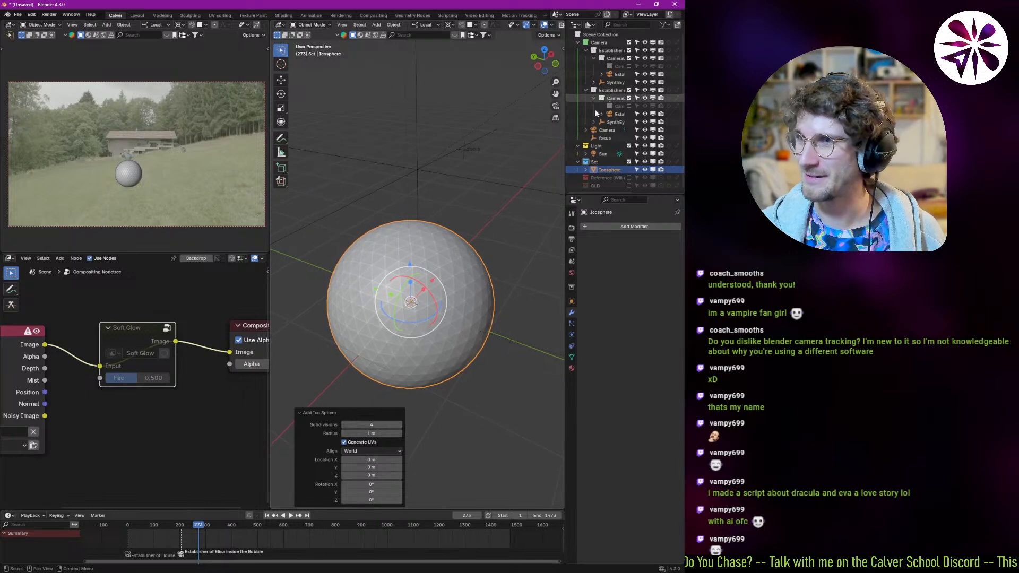
- Add a plane at the world origin and scale it up to about 5.77 as a ground surface around the sphere
key("shift+a")
left_click(457, 267)
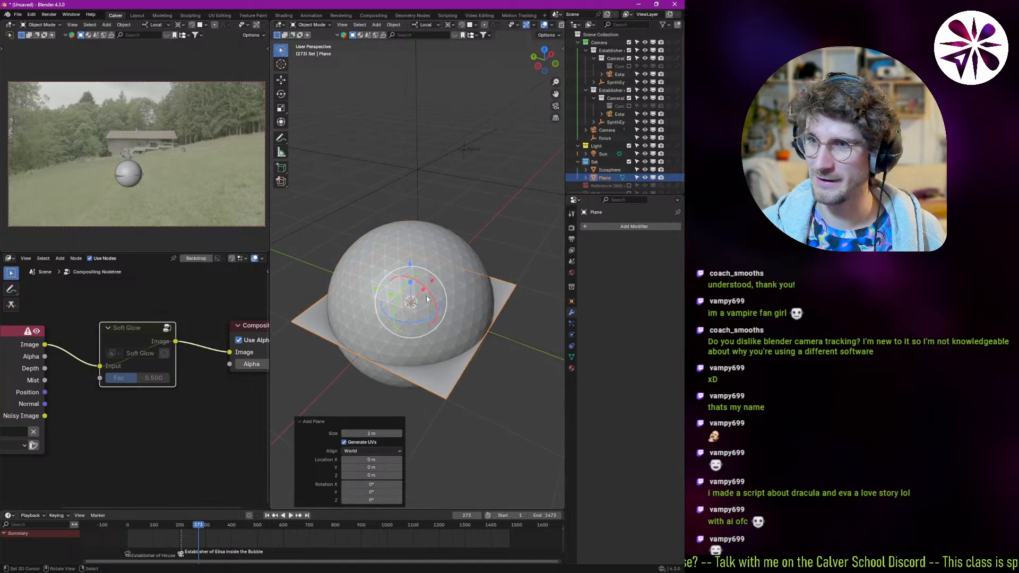
key("s")
left_click(463, 343)
key("s")
left_click(395, 266)
- Switch the camera view's shading to Material Preview and on to Rendered
key("z")
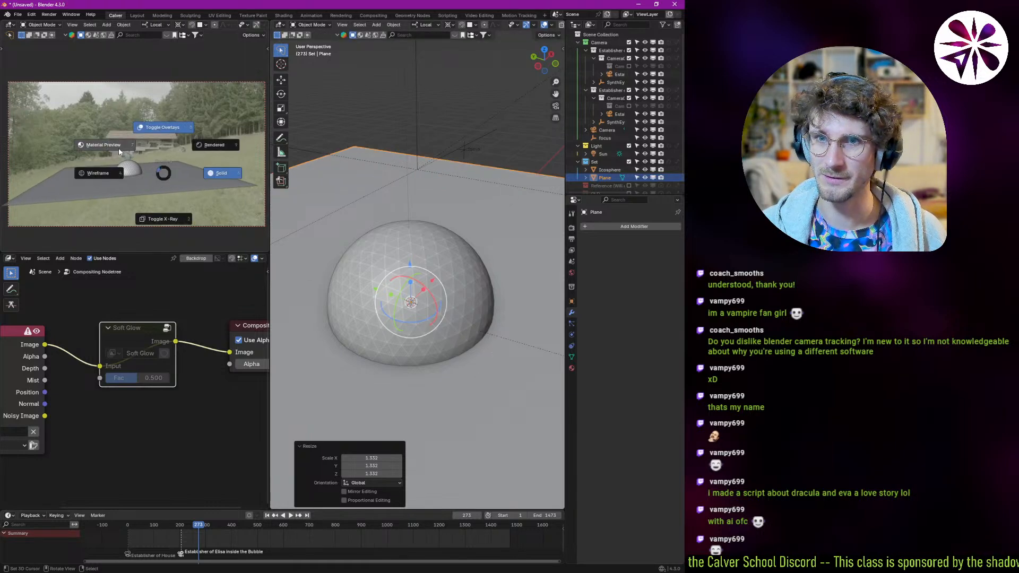
left_click(120, 152)
key("z")
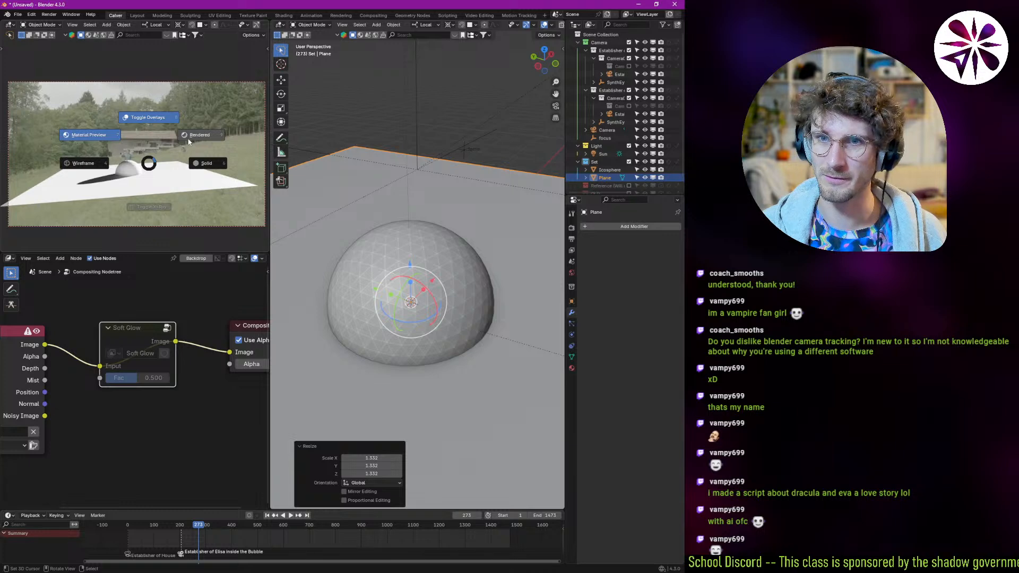
left_click(191, 137)
key("ctrl+alt+u")
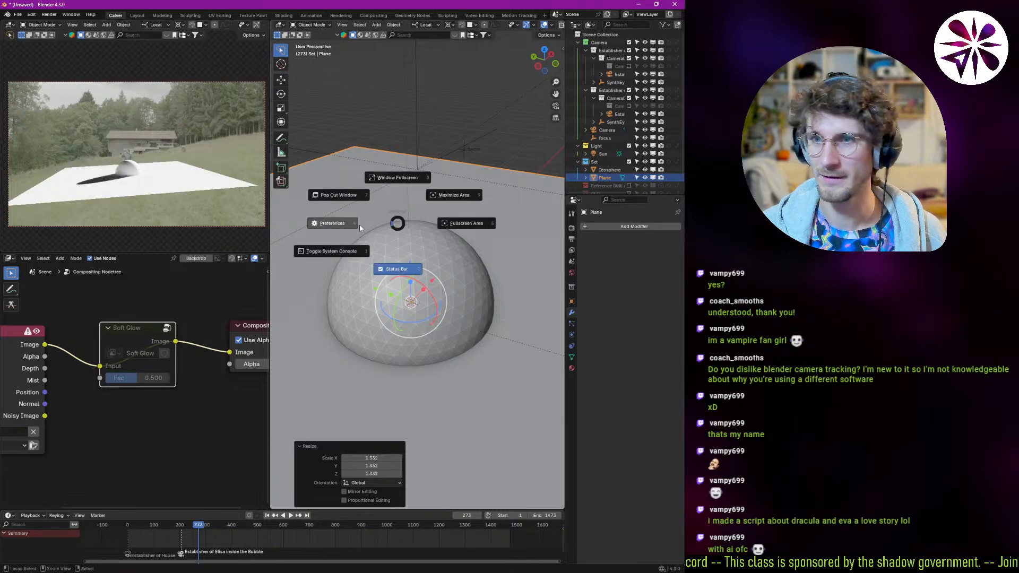
left_click(336, 222)
left_click(470, 118)
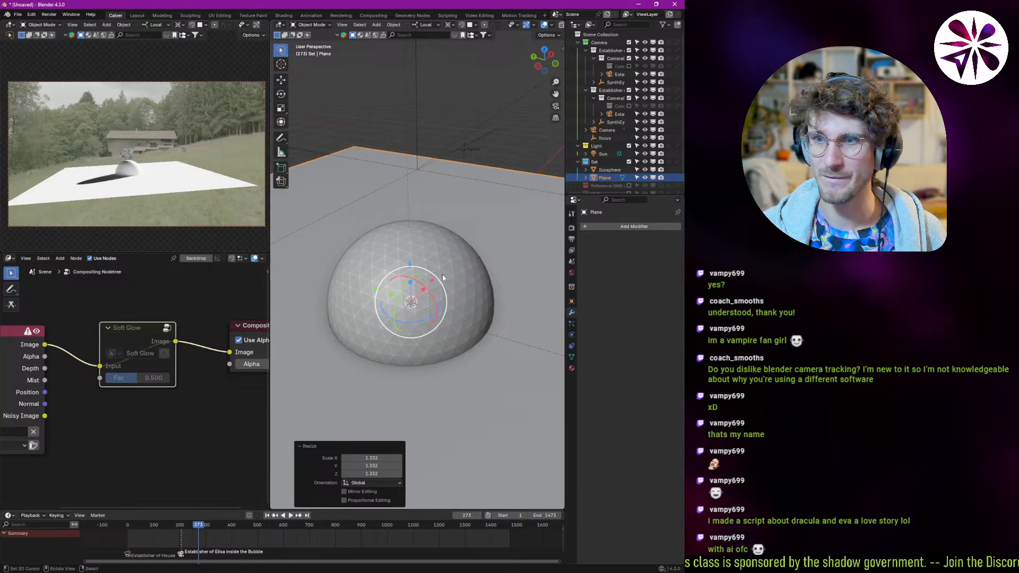
- Enable Shadow Catcher in the ground plane's object visibility settings
scroll(633, 175, "down", 1)
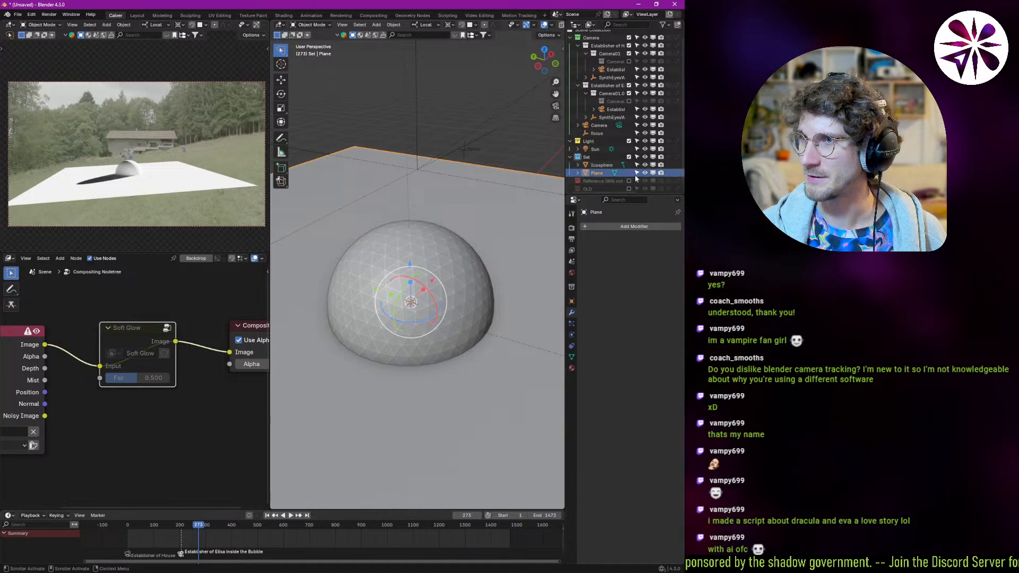
scroll(648, 170, "right", 1)
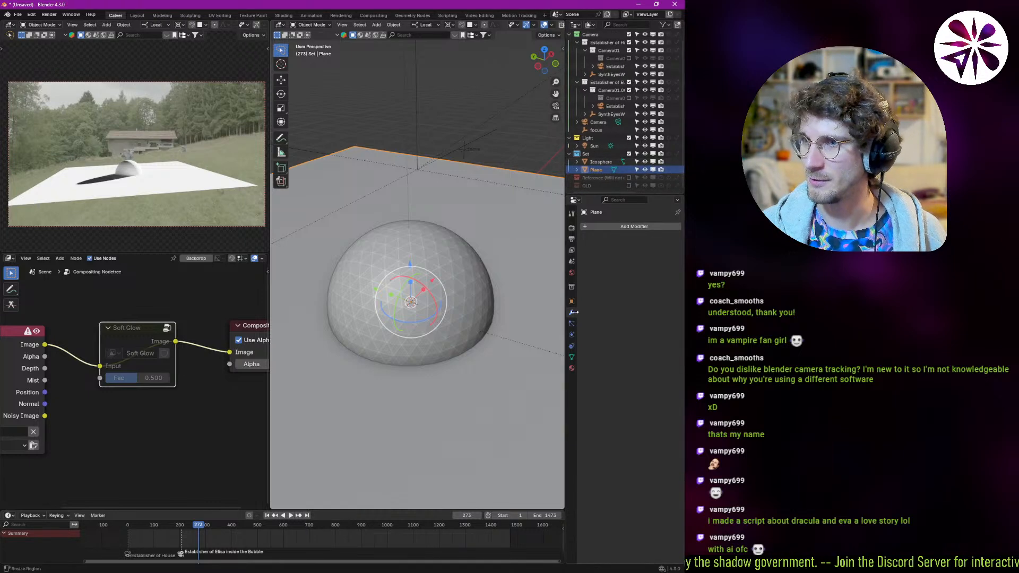
left_click(572, 301)
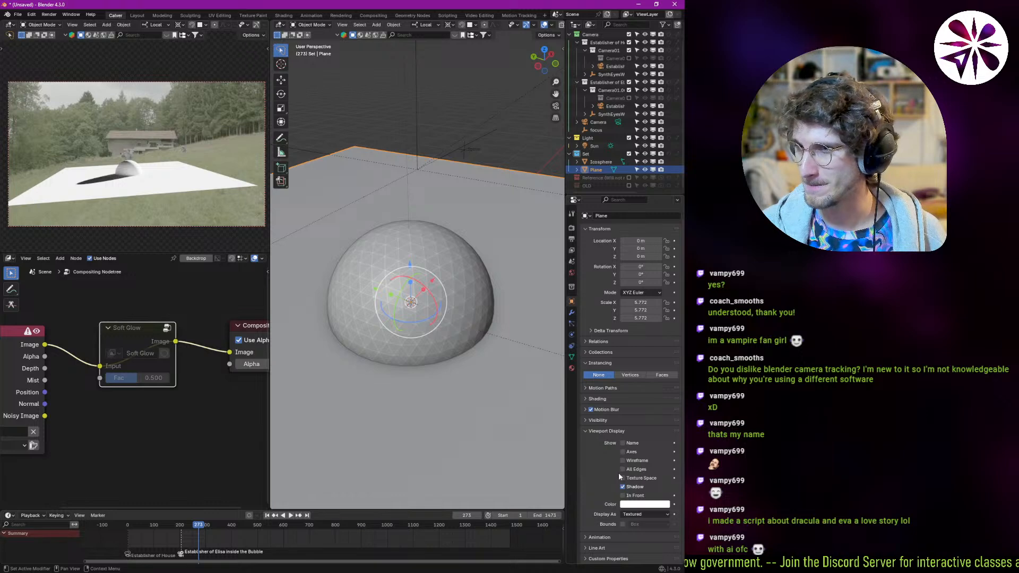
left_click(604, 431)
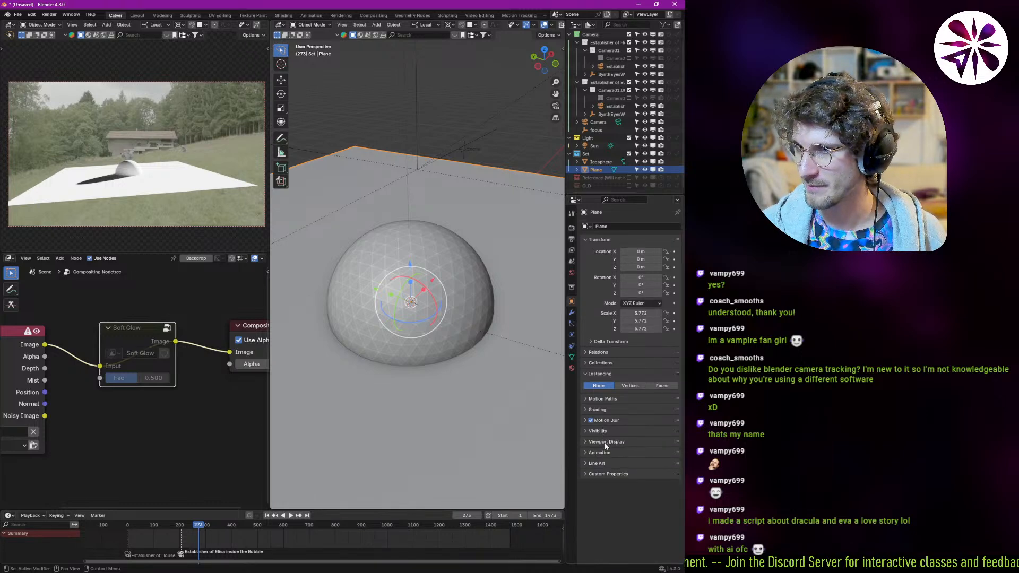
left_click(602, 432)
left_click(635, 471)
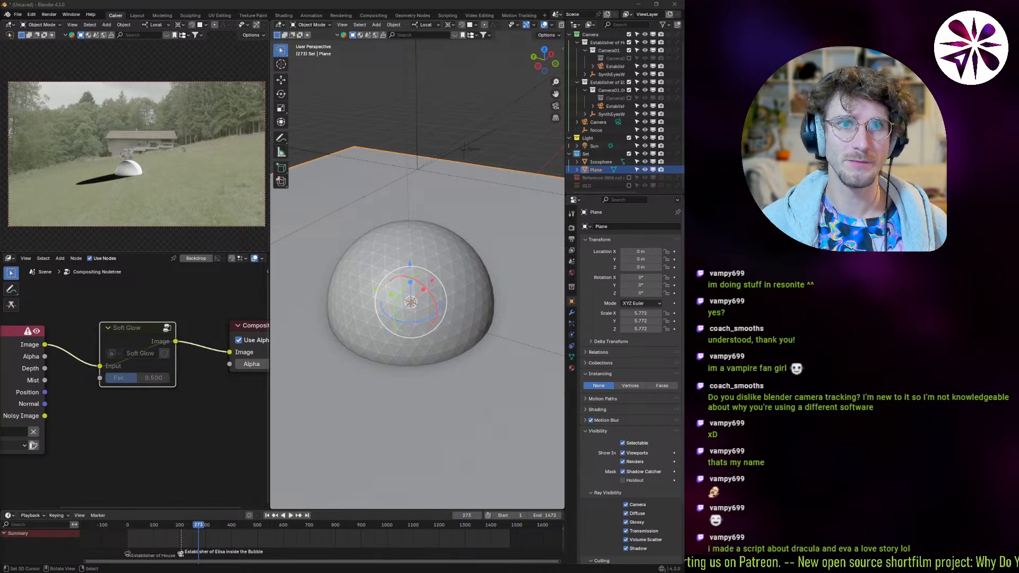
- Switch to the web browser, search for "resonite" in a new tab and open the Resonite website
key("alt+Tab")
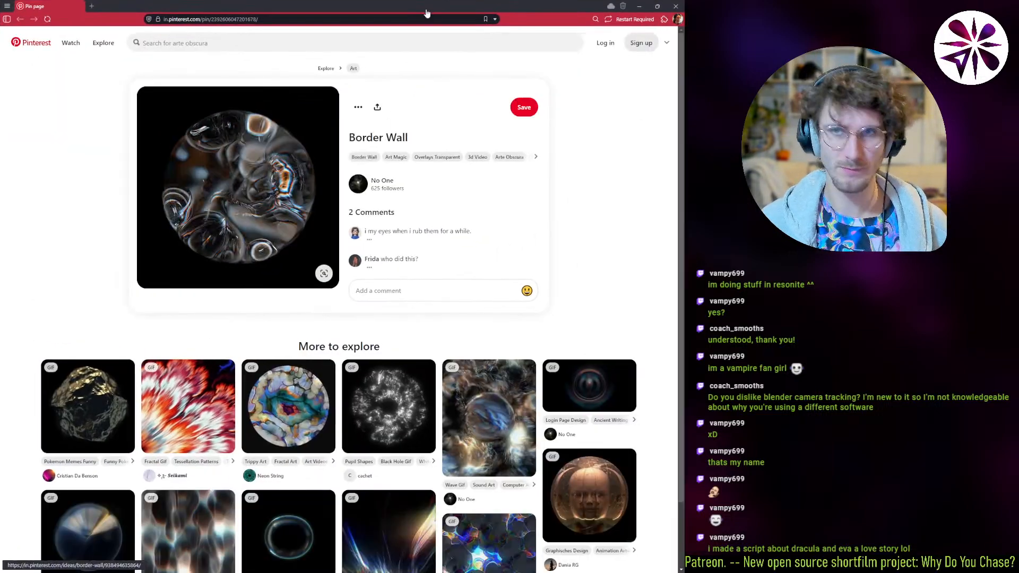
key("ctrl+t")
type("resonit")
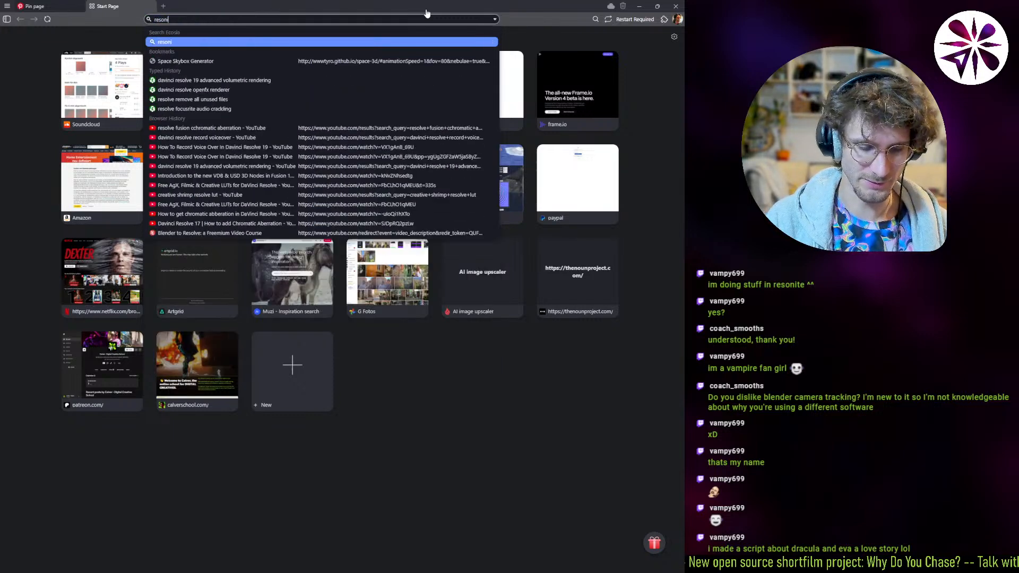
type("e")
key("Return")
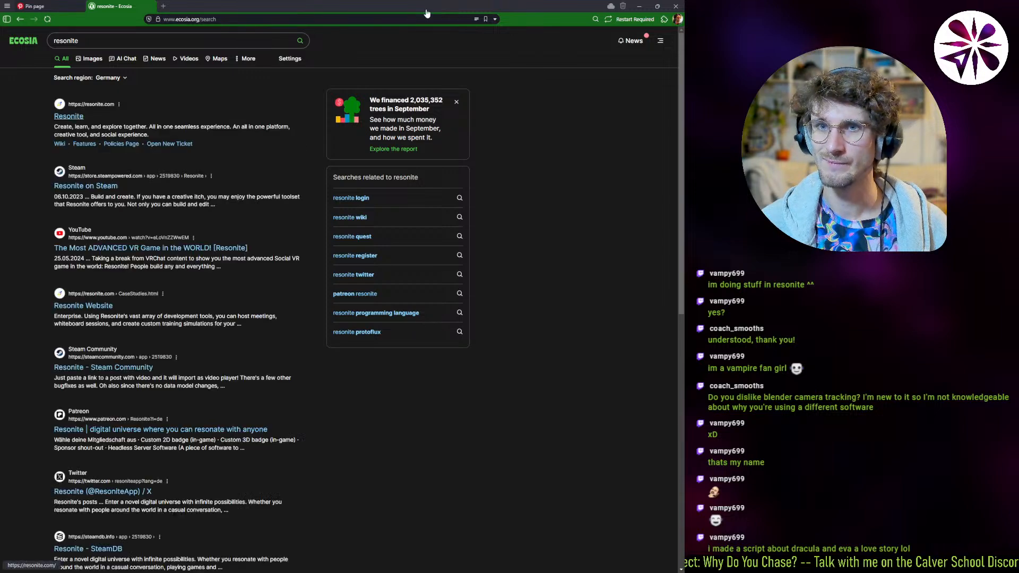
left_click(69, 117)
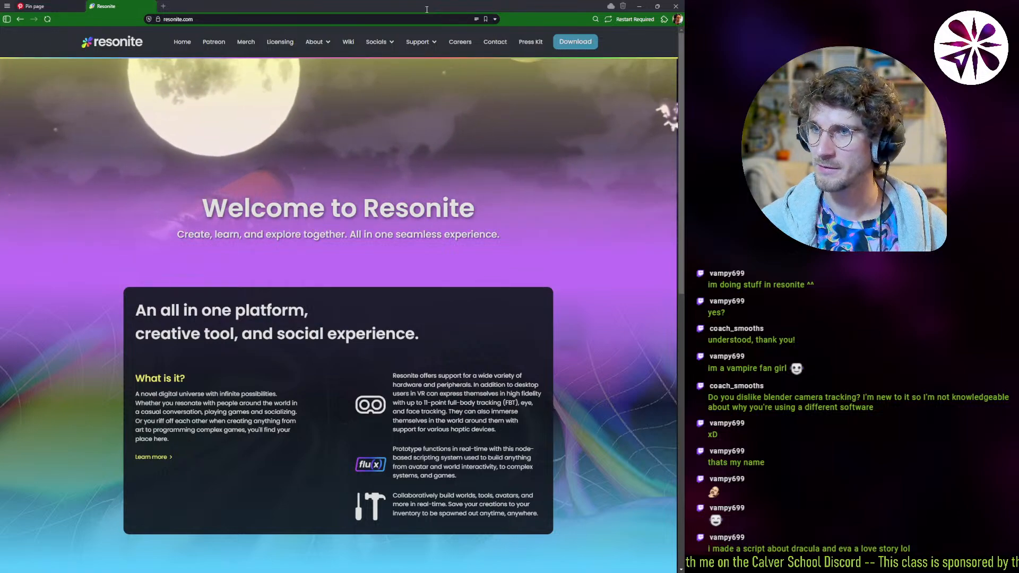
- Examine the Resonite homepage, including the platform description and the monthly supporter tiers
scroll(339, 292, "down", 2)
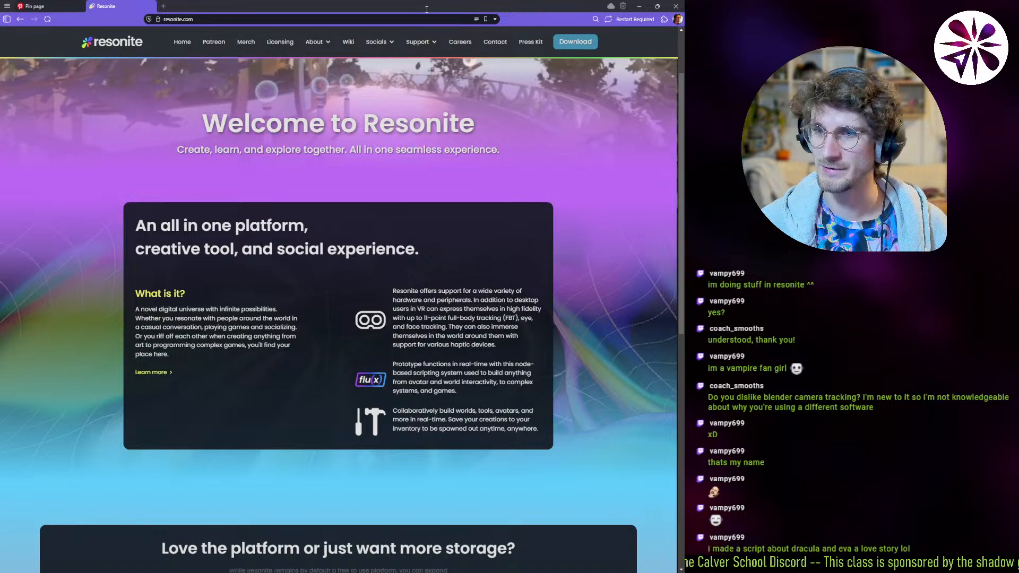
scroll(340, 292, "up", 2)
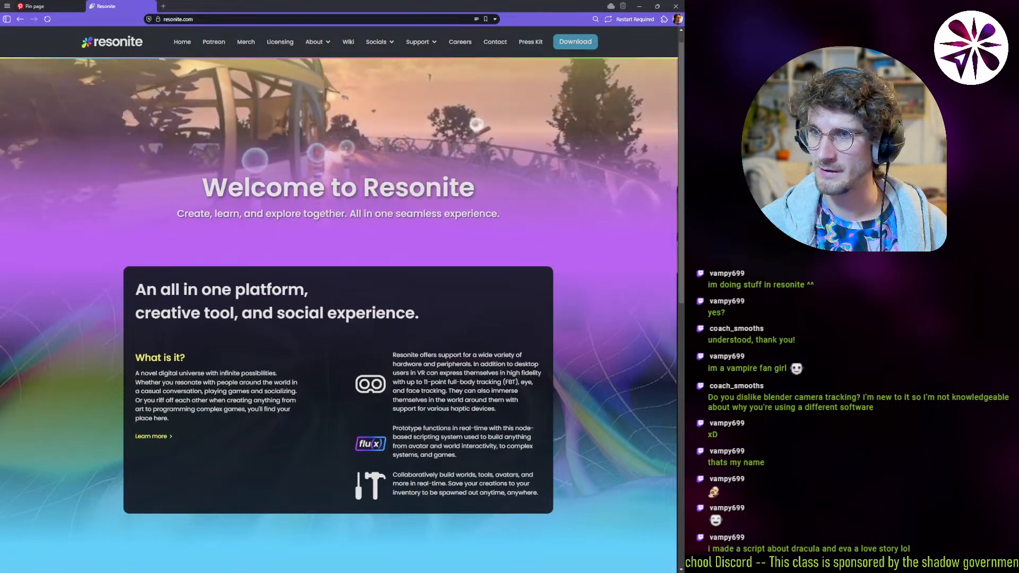
scroll(340, 292, "down", 6)
scroll(339, 292, "up", 1)
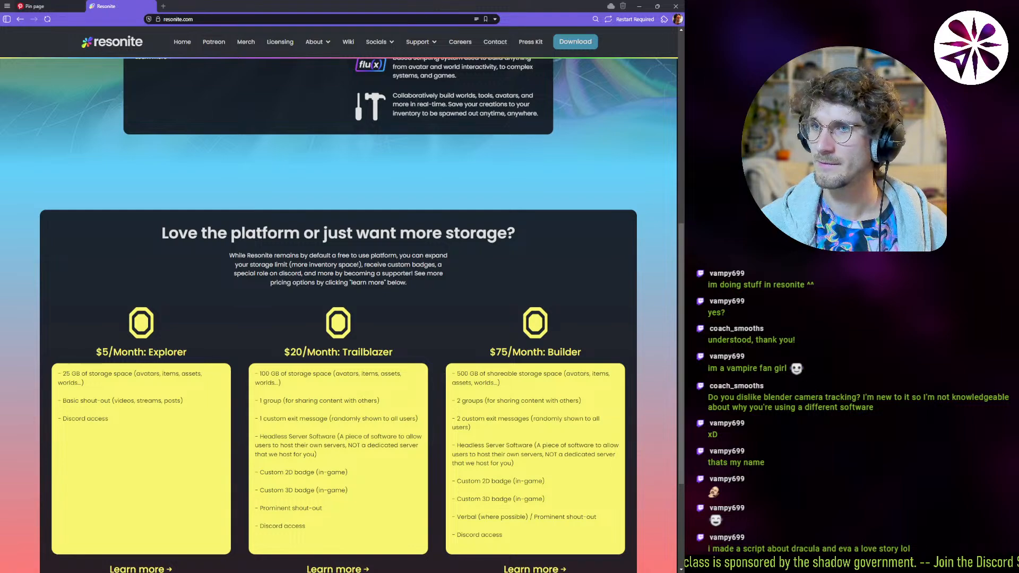
scroll(340, 292, "down", 3)
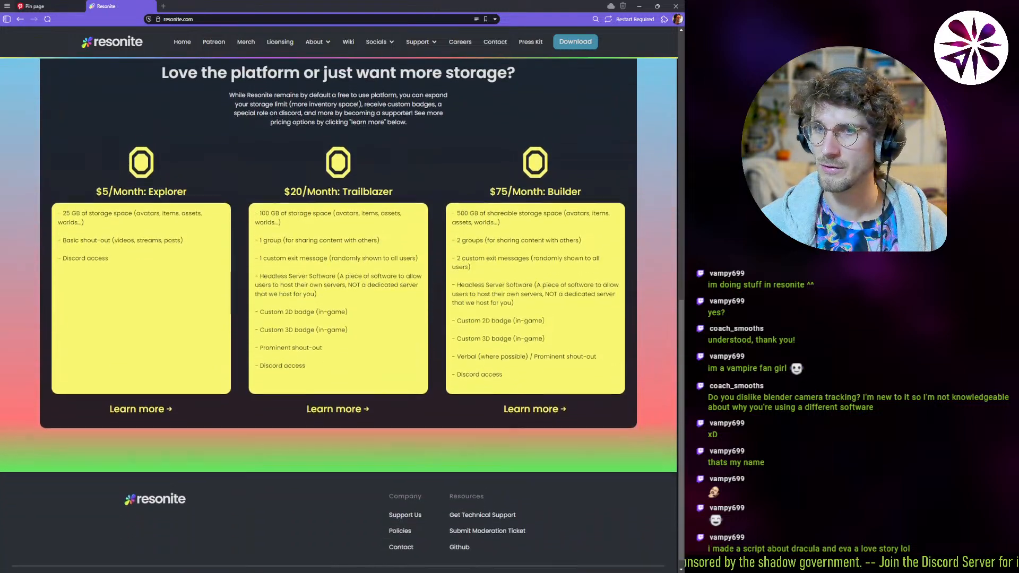
scroll(339, 315, "up", 8)
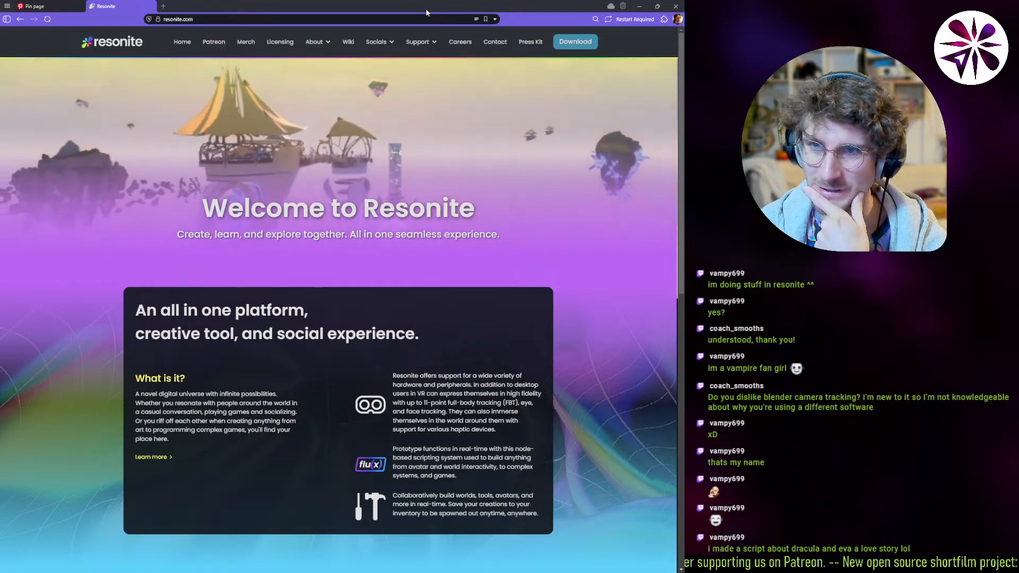
scroll(338, 308, "down", 1)
scroll(339, 308, "up", 1)
scroll(338, 308, "down", 1)
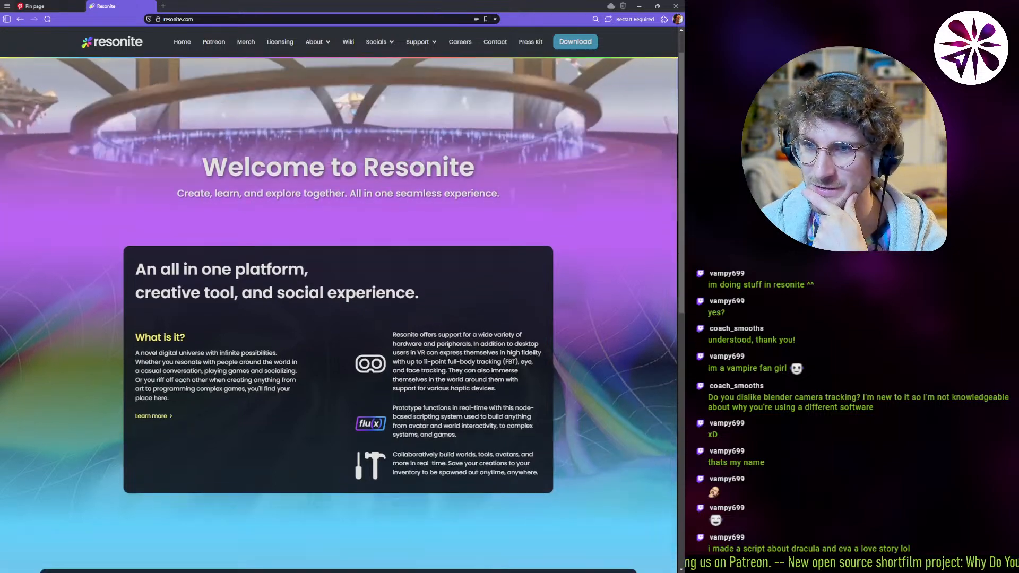
scroll(339, 308, "up", 1)
scroll(339, 308, "down", 1)
scroll(339, 308, "up", 1)
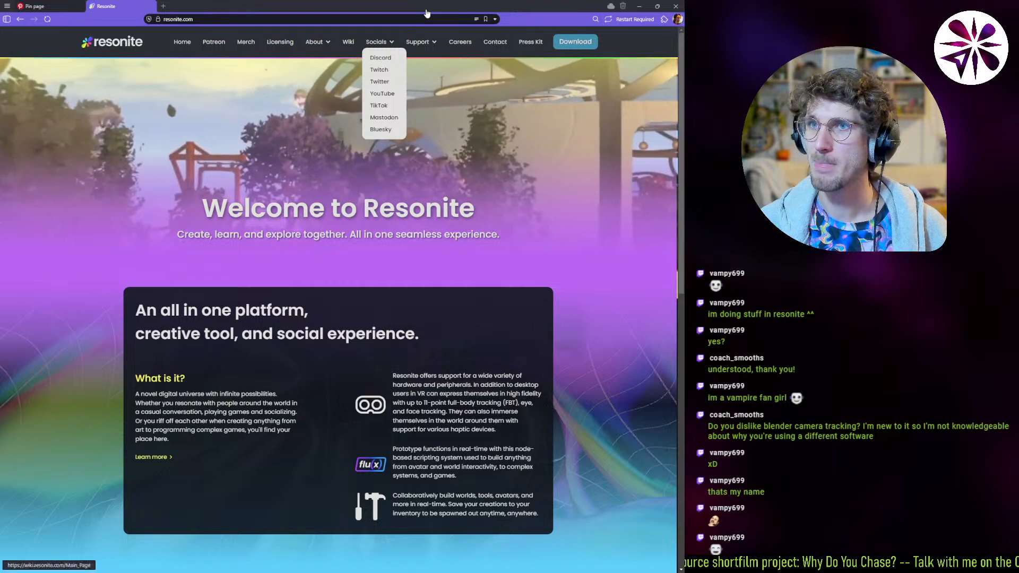
scroll(339, 308, "down", 2)
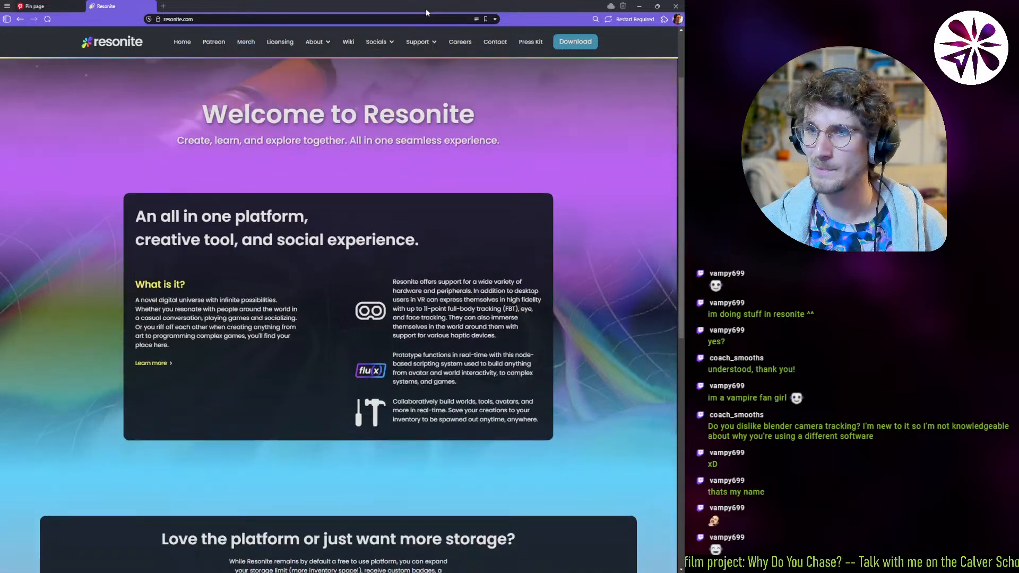
scroll(339, 308, "down", 5)
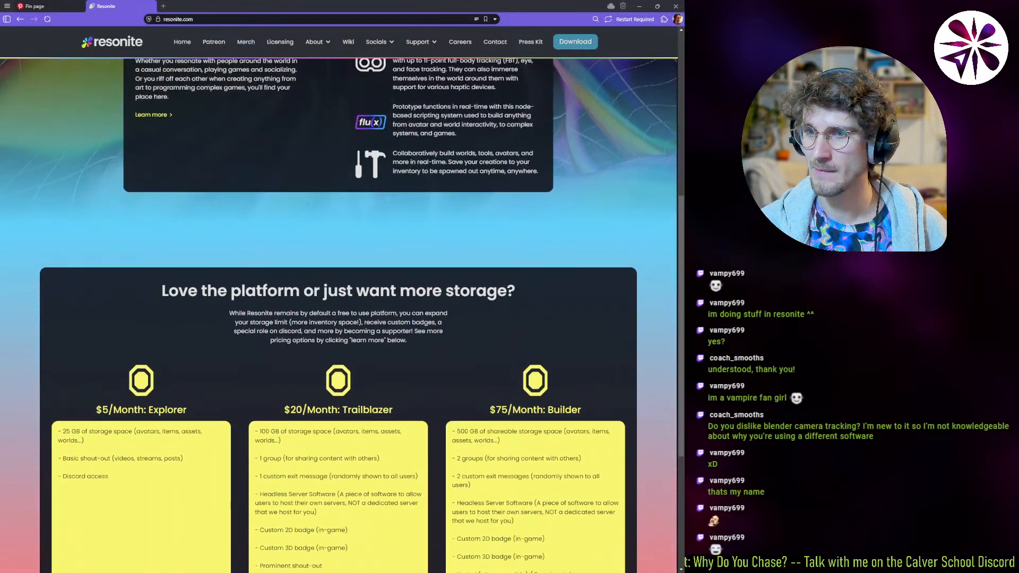
scroll(339, 308, "down", 4)
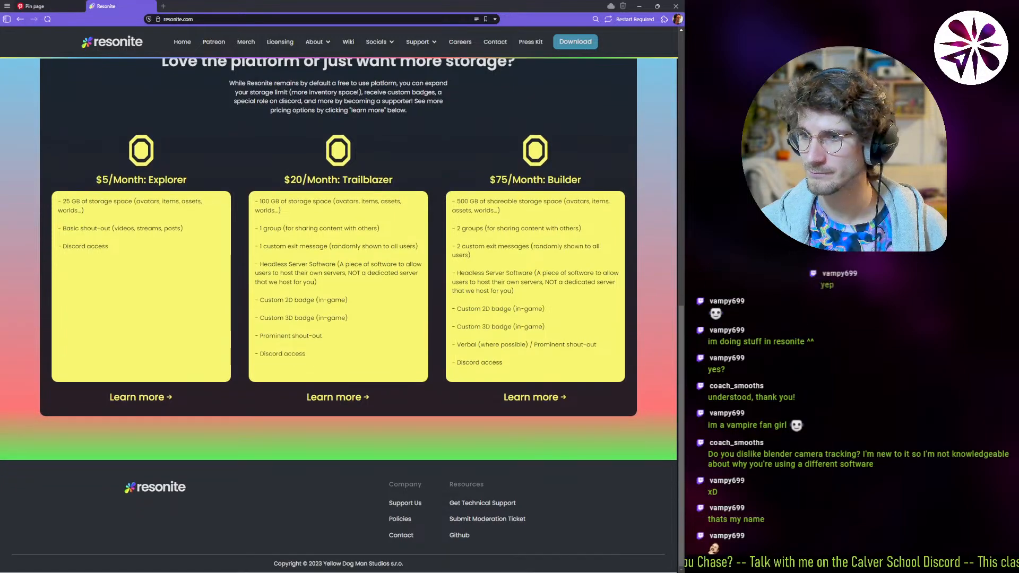
scroll(339, 308, "up", 12)
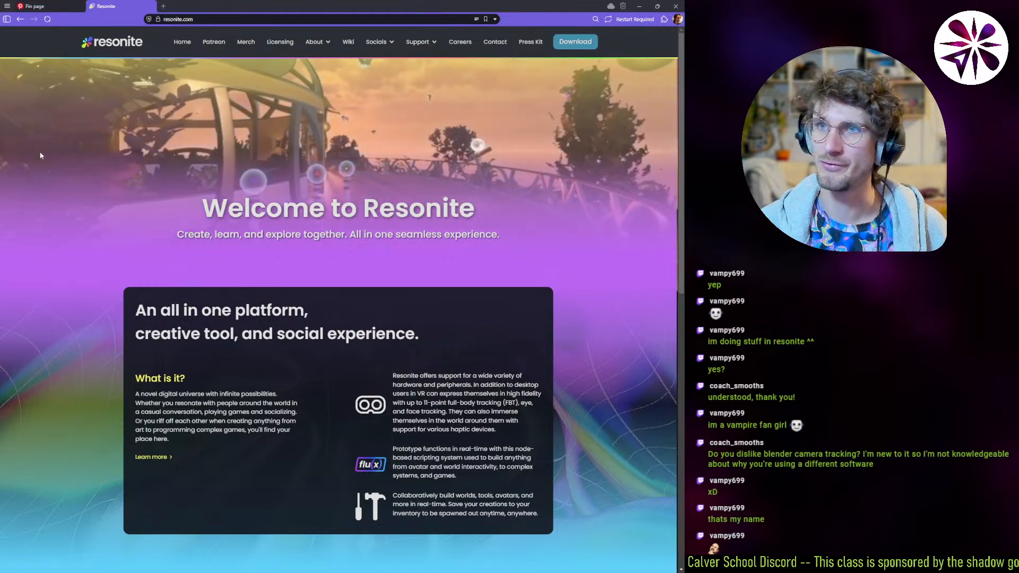
- Switch back to Blender and scale the ico sphere up by a factor of about 2.97
left_click_drag(198, 6, 0, 136)
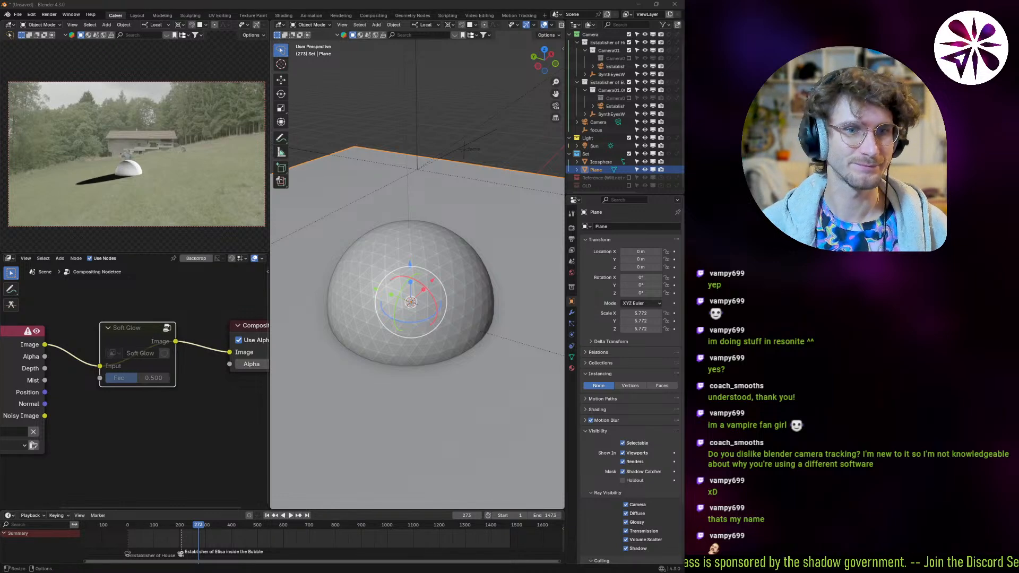
middle_click_drag(406, 320, 459, 294)
key("s")
left_click(467, 318)
left_click(463, 298)
key("s")
left_click(336, 318)
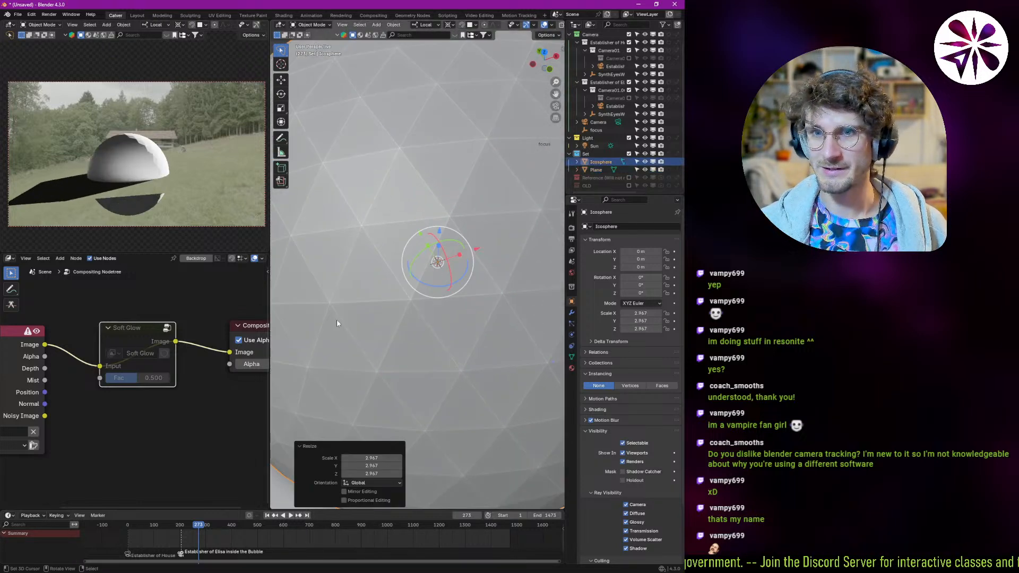
- Scale the shadow-catching ground plane up by a factor of 10
mouse_move(422, 340)
middle_mouse_down("ctrl")
mouse_move(445, 382)
mouse_move(431, 411)
middle_mouse_up("ctrl")
left_click(457, 400)
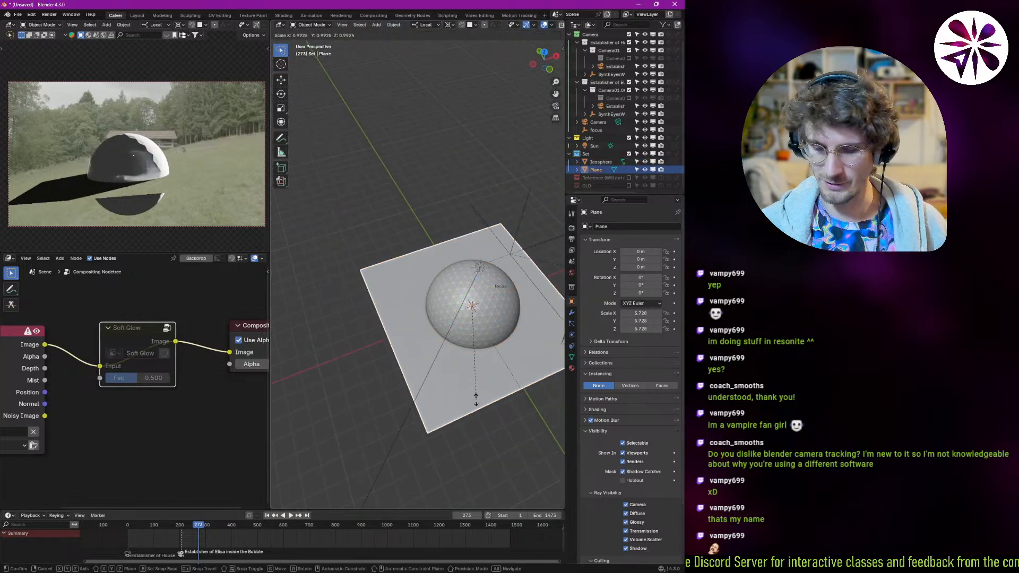
type("s10")
key("Return")
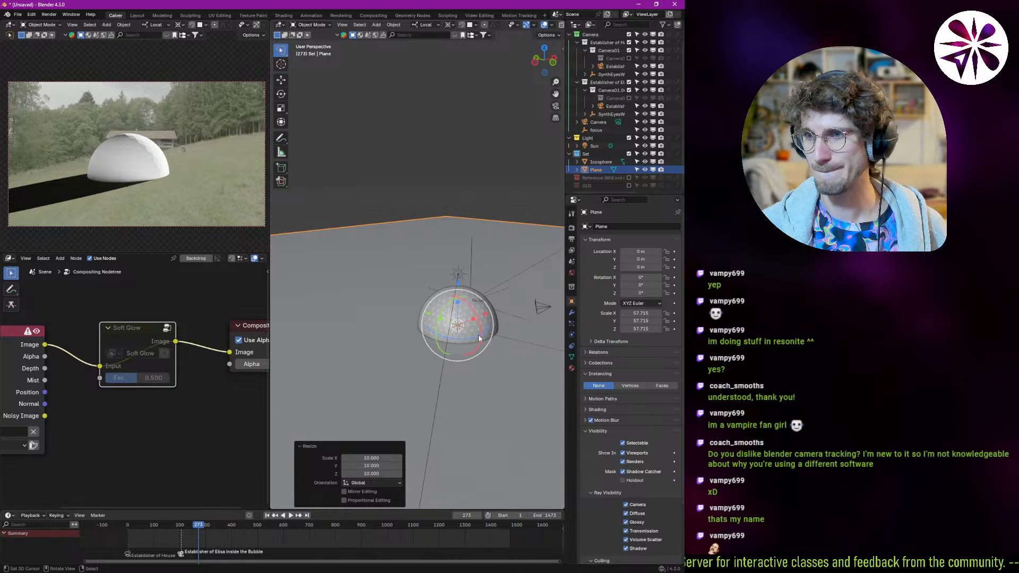
- Go to frame 77 and scale the ico sphere up in several stages to a scale of about 24.84 on all axes
left_click(476, 339)
left_click(172, 531)
key("space")
left_click_drag(172, 532, 147, 534)
key("s")
left_click(486, 483)
key("s")
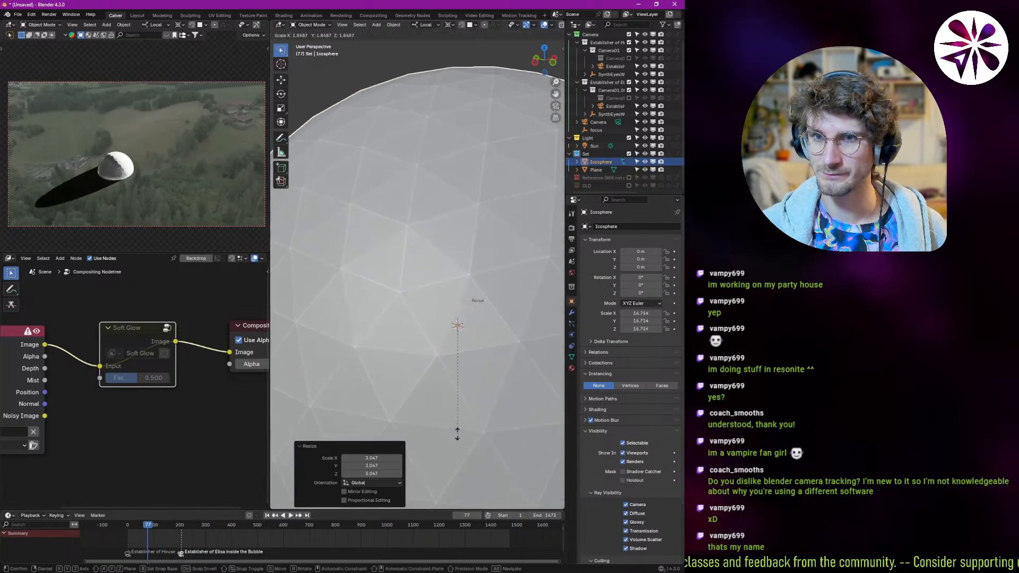
left_click(456, 436)
key("s")
left_click(476, 408)
key("s")
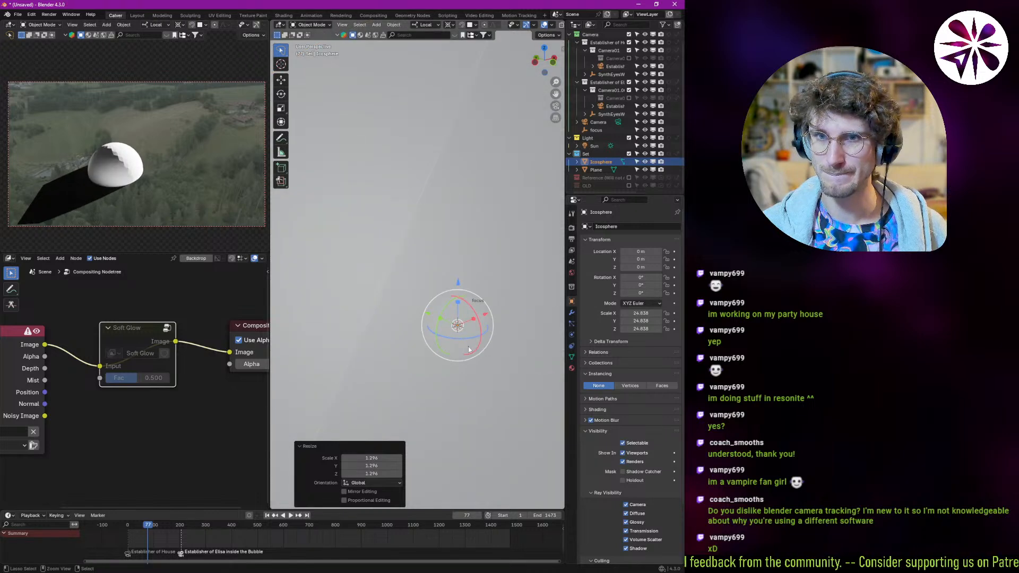
right_click(454, 397)
- Scale the shadow-catching ground plane up by a factor of 10 and clear its location
scroll(475, 374, "down", 6)
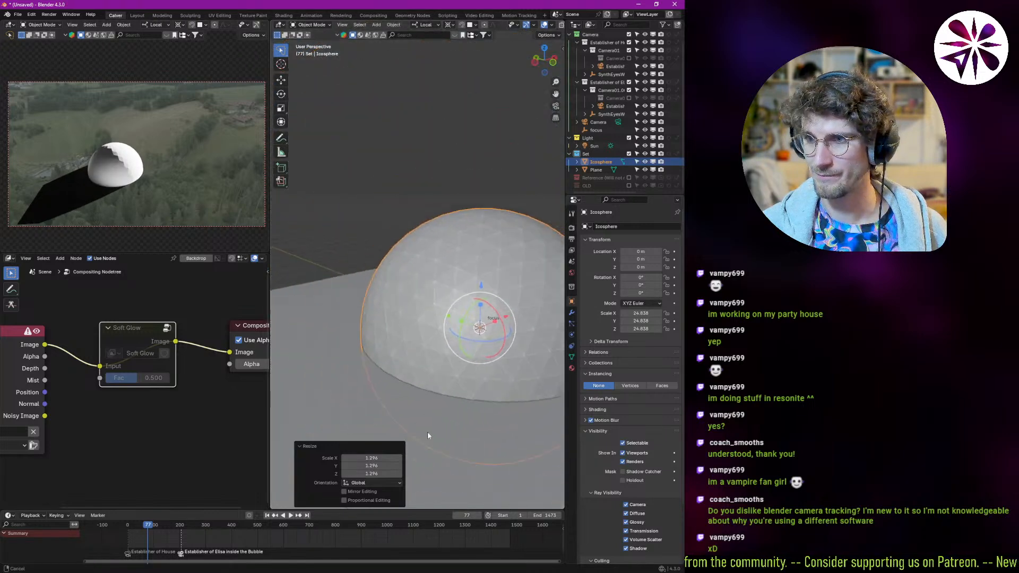
left_click(474, 367)
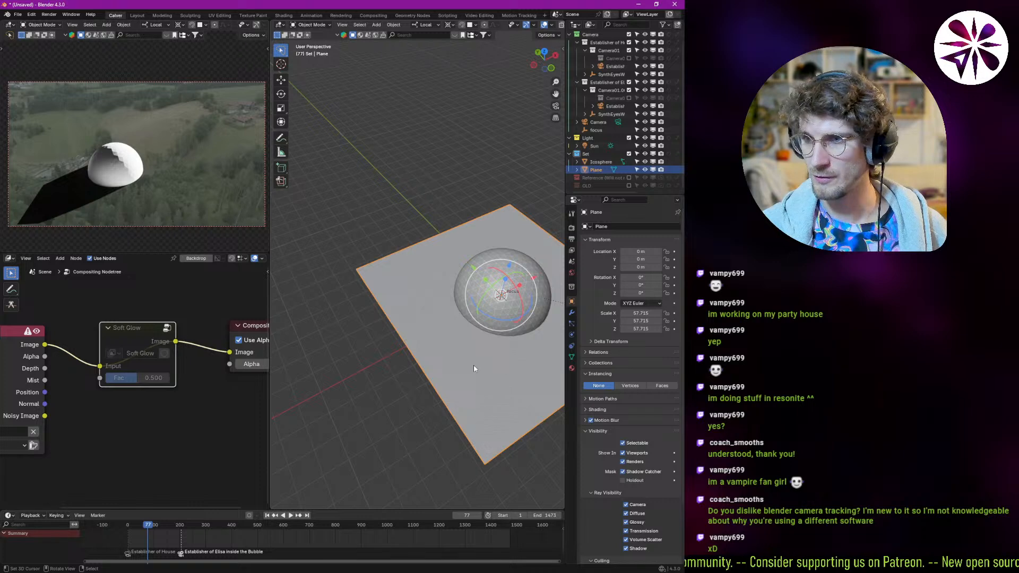
type("s10")
key("Return")
key("alt+g")
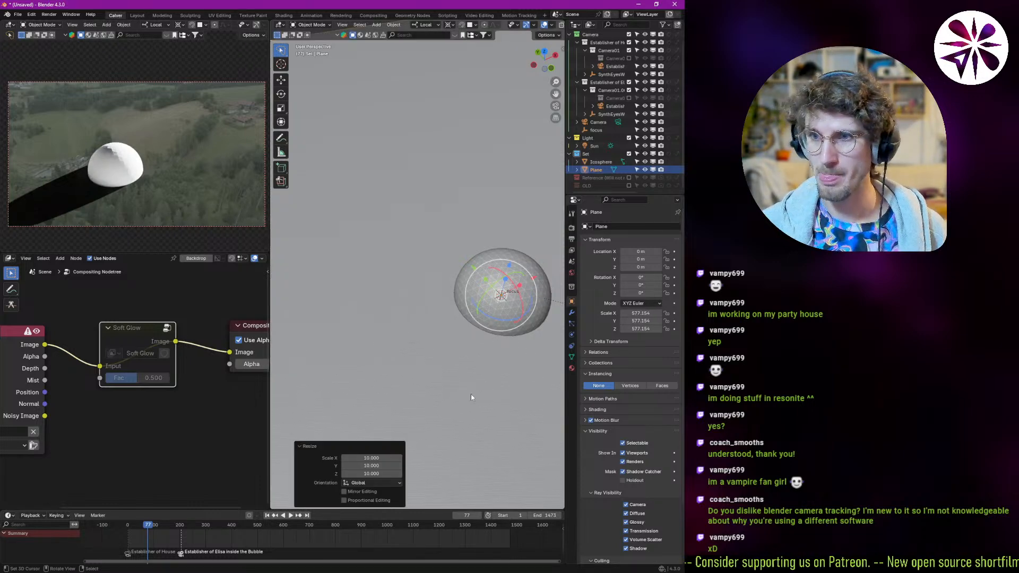
- Clear the ico sphere's location and scale it up by a factor of about 1.037
scroll(504, 332, "up", 3)
middle_click_drag(504, 333, 443, 305)
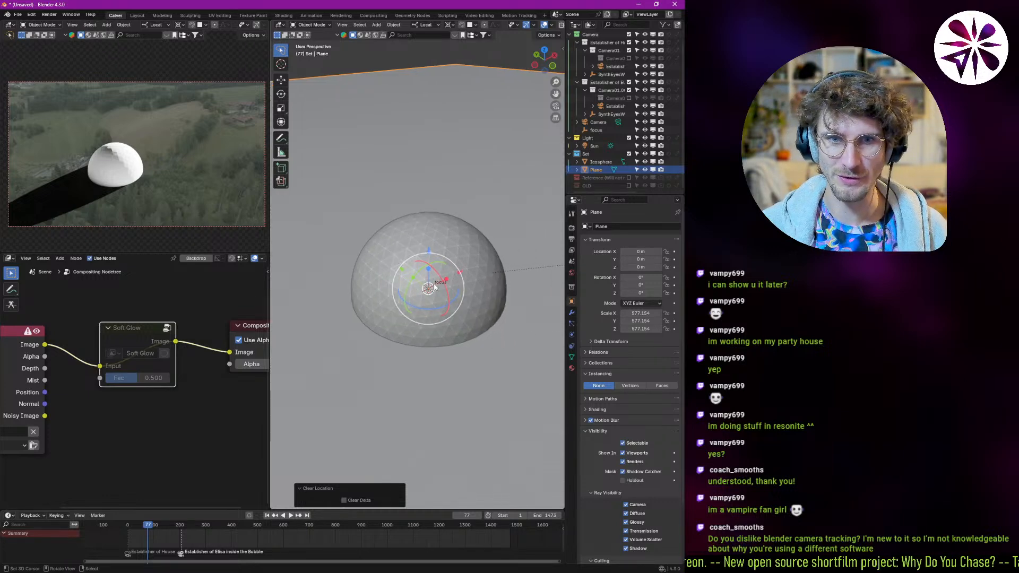
left_click(465, 280)
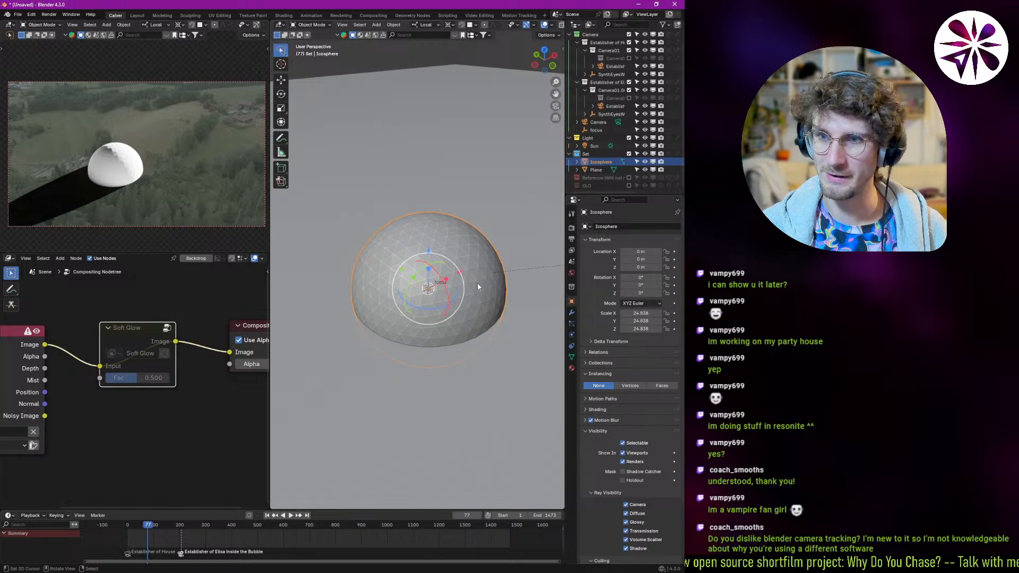
key("alt+g")
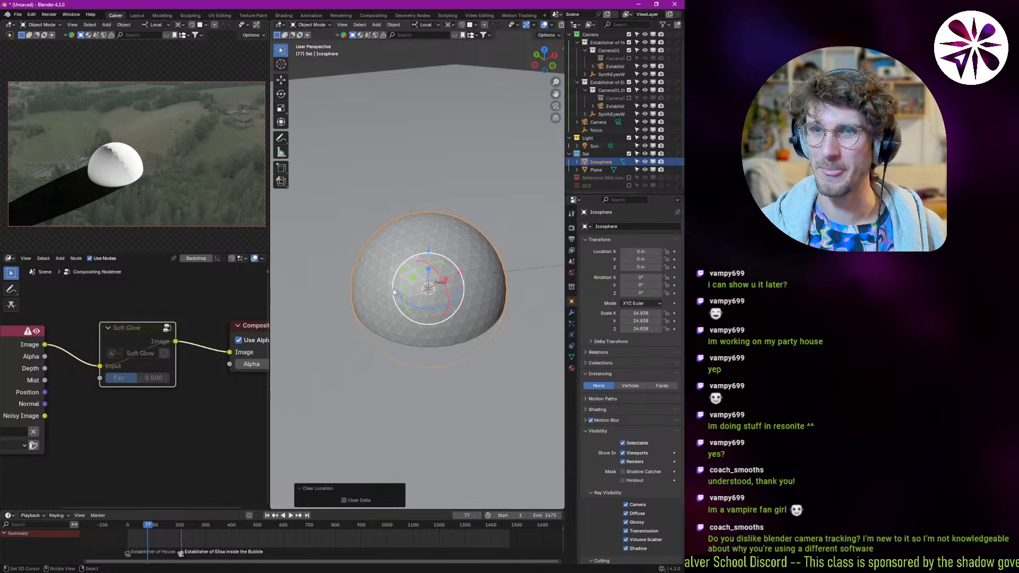
key("s")
left_click(455, 331)
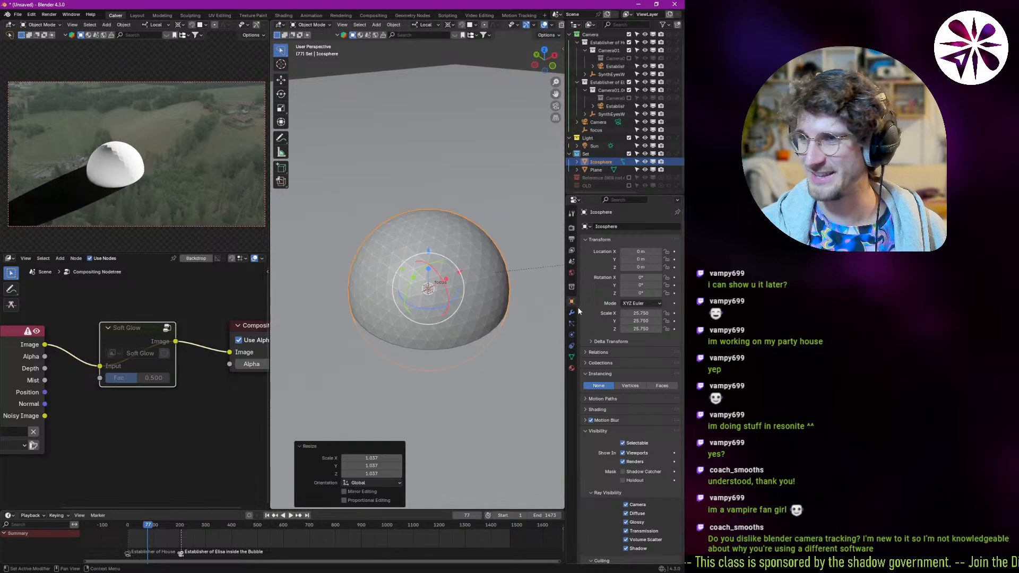
- Shade the ico sphere smooth
right_click(460, 290)
left_click(459, 290)
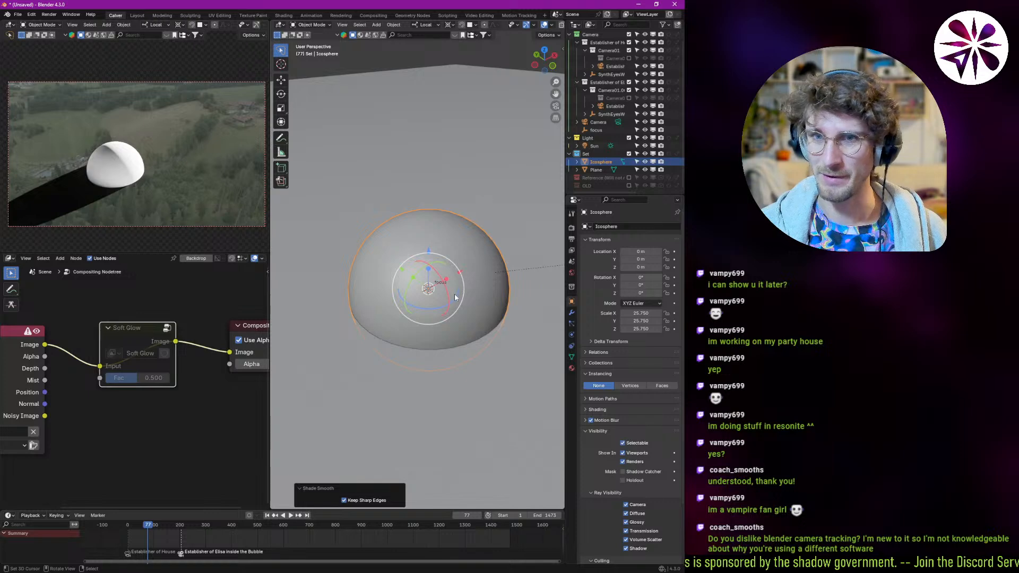
scroll(429, 303, "up", 2)
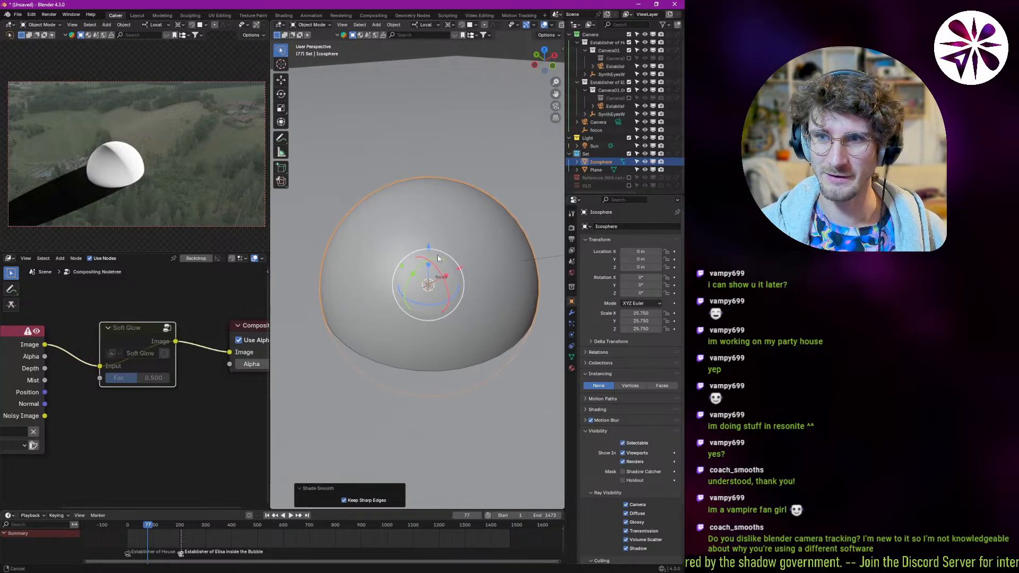
middle_click_drag(448, 312, 433, 288)
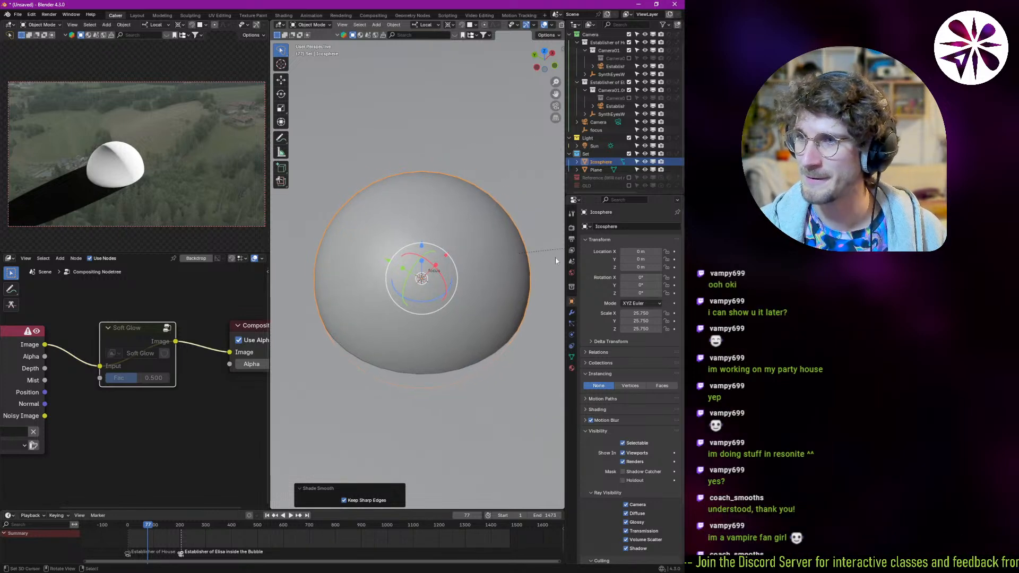
- Select the ground plane and turn the compositor area into a Shader Editor showing object materials instead of the world
left_click(531, 227)
middle_click_drag(455, 223, 436, 285, "ctrl")
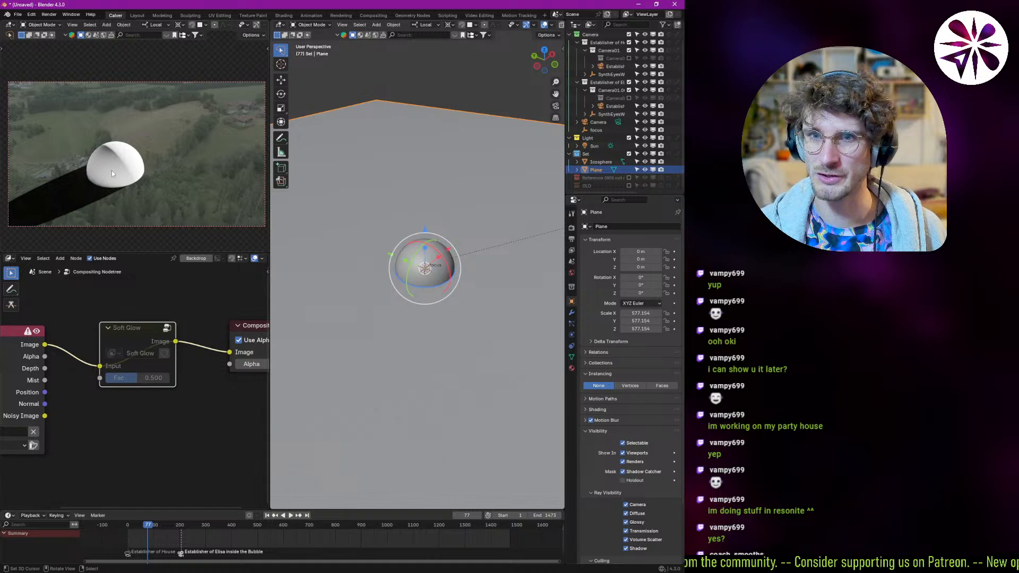
middle_click_drag(109, 365, 144, 386)
mouse_move(113, 328)
middle_mouse_down()
mouse_move(123, 335)
mouse_move(129, 317)
middle_mouse_up()
mouse_move(84, 341)
middle_mouse_down()
mouse_move(122, 320)
mouse_move(105, 341)
middle_mouse_up()
key("shift+F3")
key("shift+F3")
key("shift+F3")
left_click(8, 259)
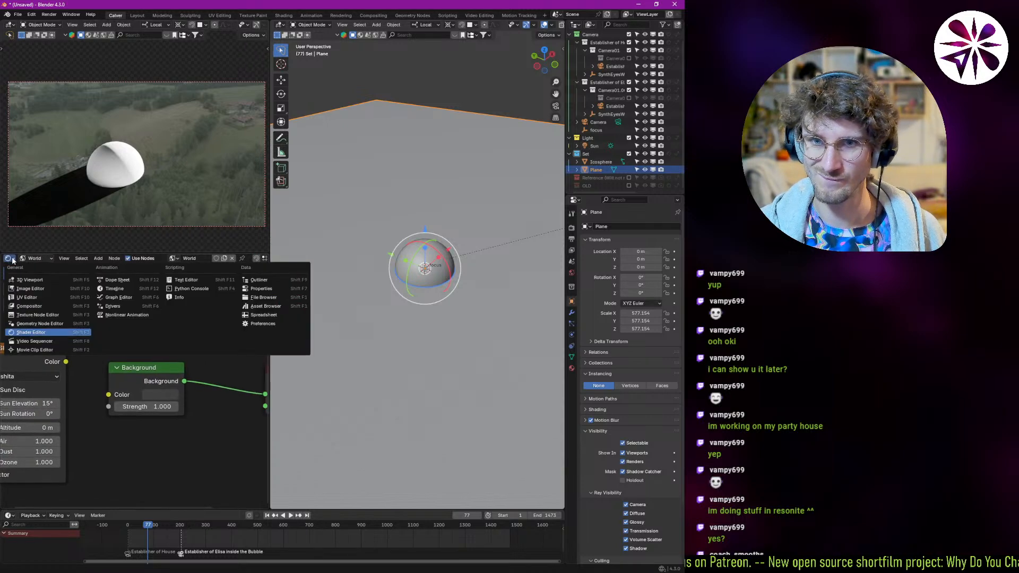
left_click(59, 336)
mouse_move(111, 322)
middle_mouse_down()
mouse_move(128, 320)
mouse_move(123, 348)
mouse_move(109, 329)
middle_mouse_up()
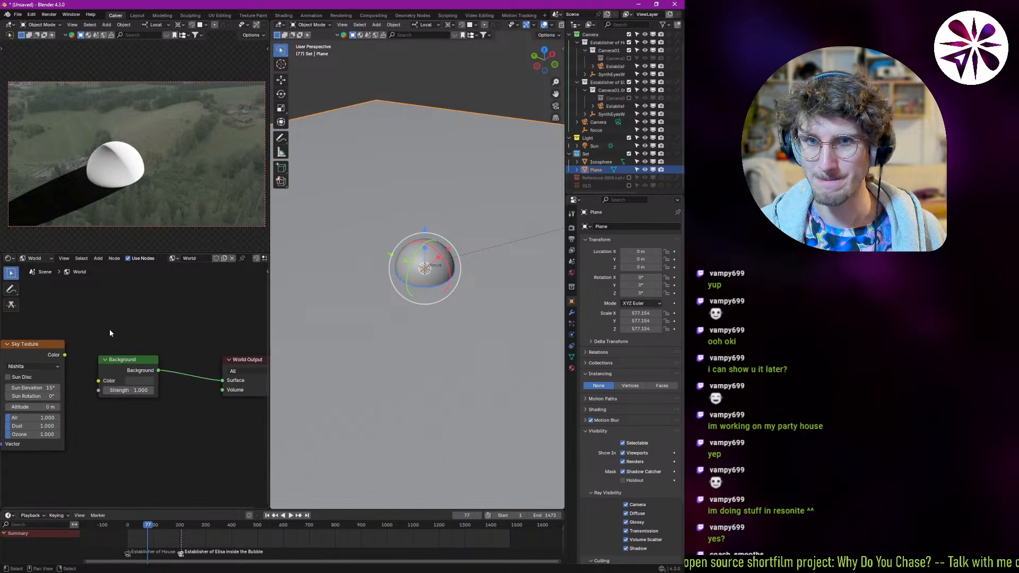
left_click(40, 259)
left_click(46, 278)
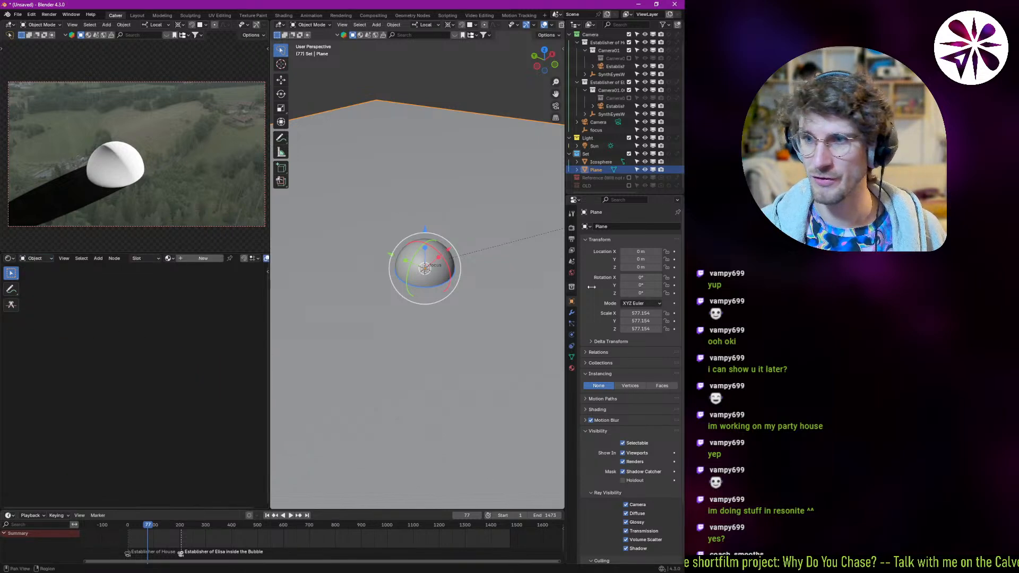
- Add a Subdivision Surface modifier to the ground plane
middle_click_drag(463, 316, 419, 298)
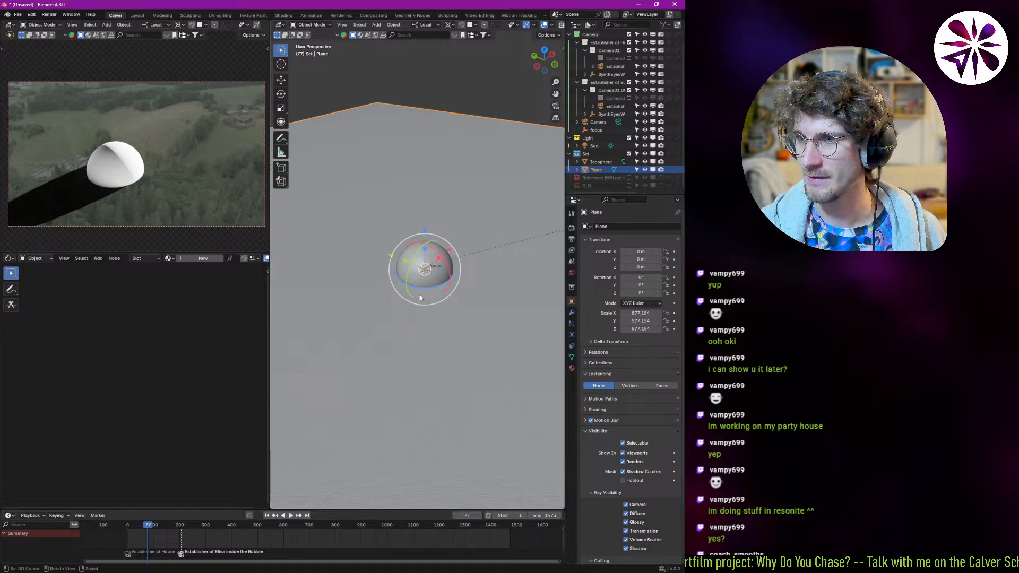
left_click(572, 313)
left_click(621, 223)
type("s")
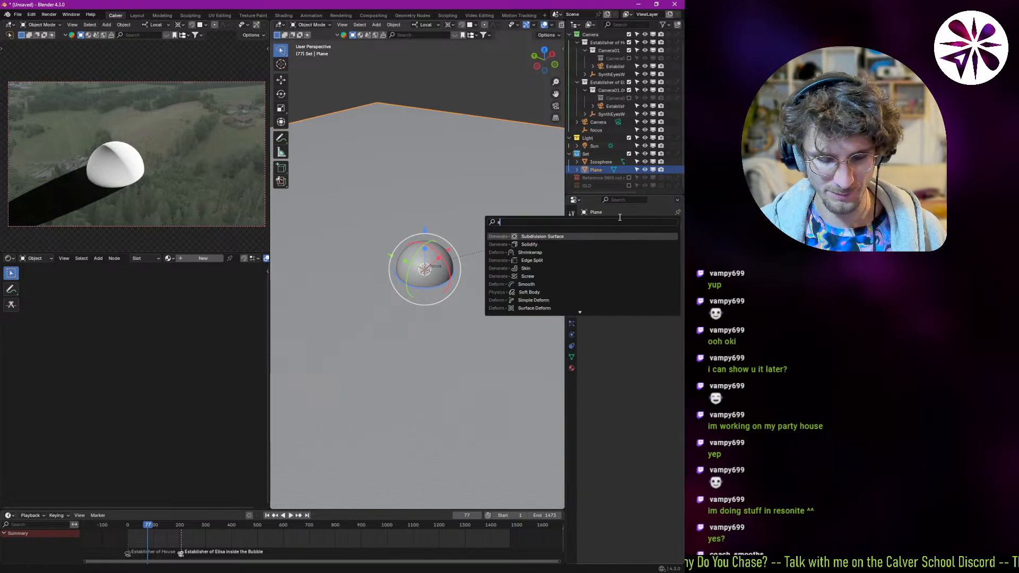
type("ub")
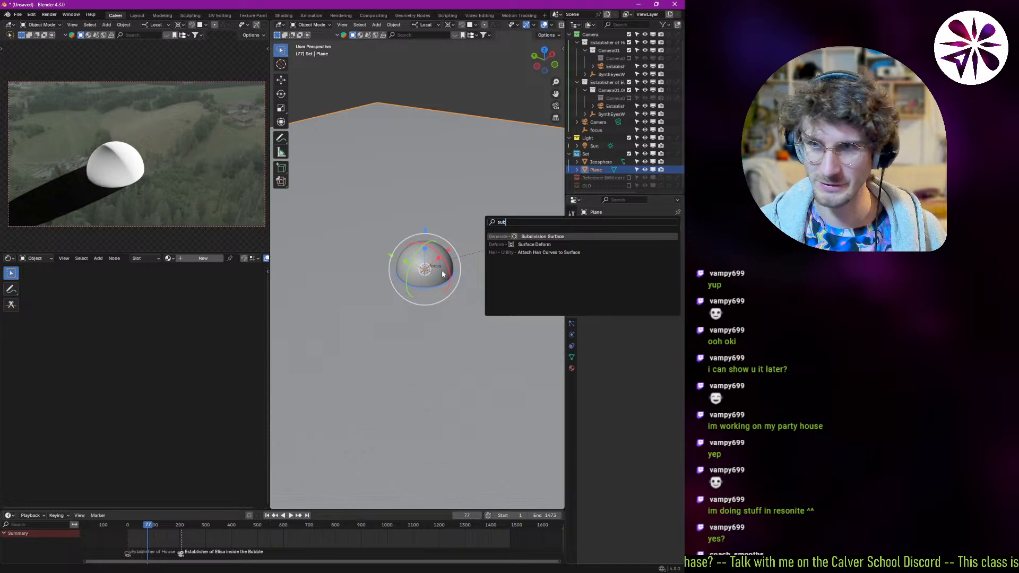
key("Return")
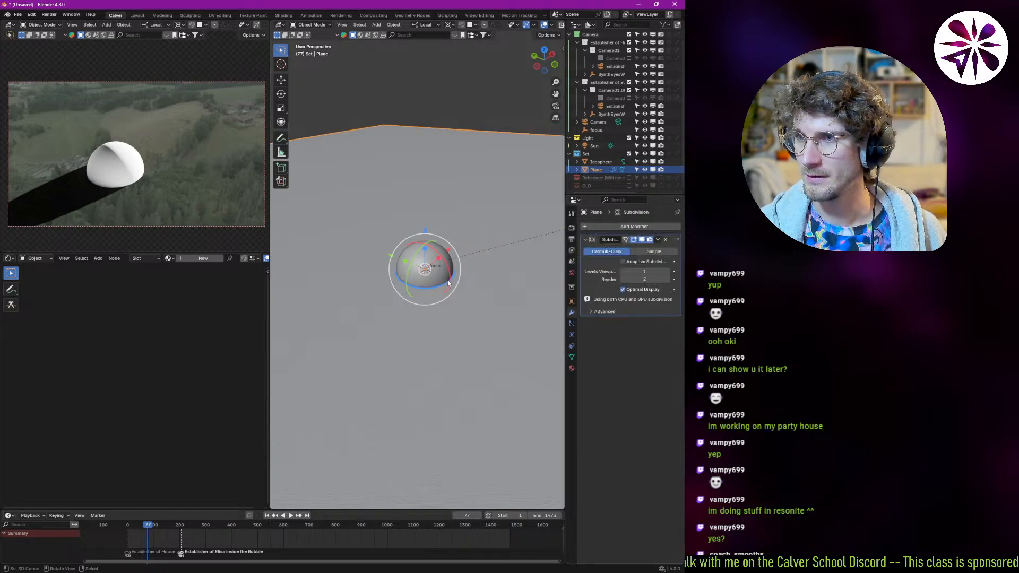
- Switch the large 3D viewport to Material Preview shading
key("z")
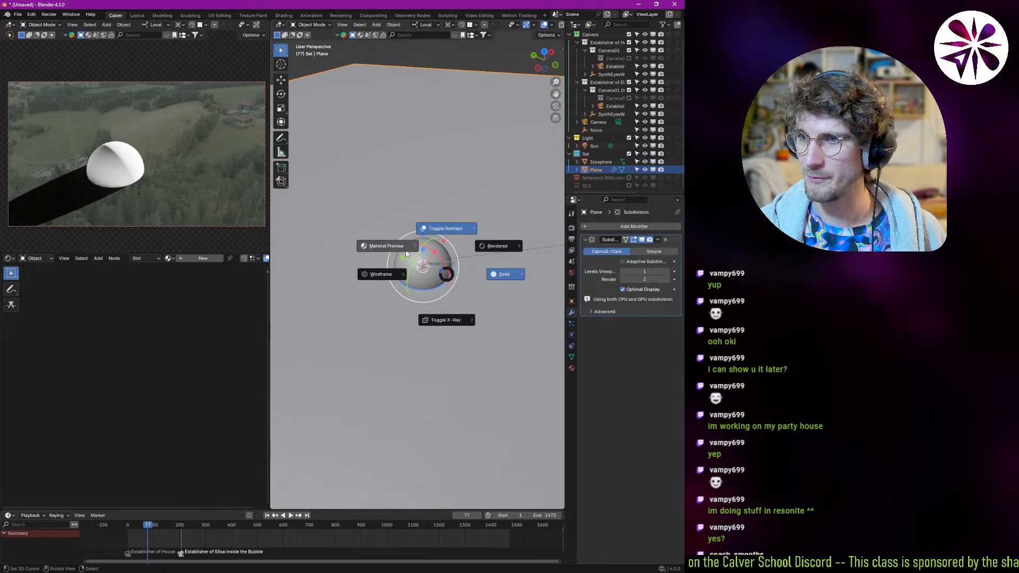
left_click(401, 251)
middle_click_drag(401, 252, 454, 274)
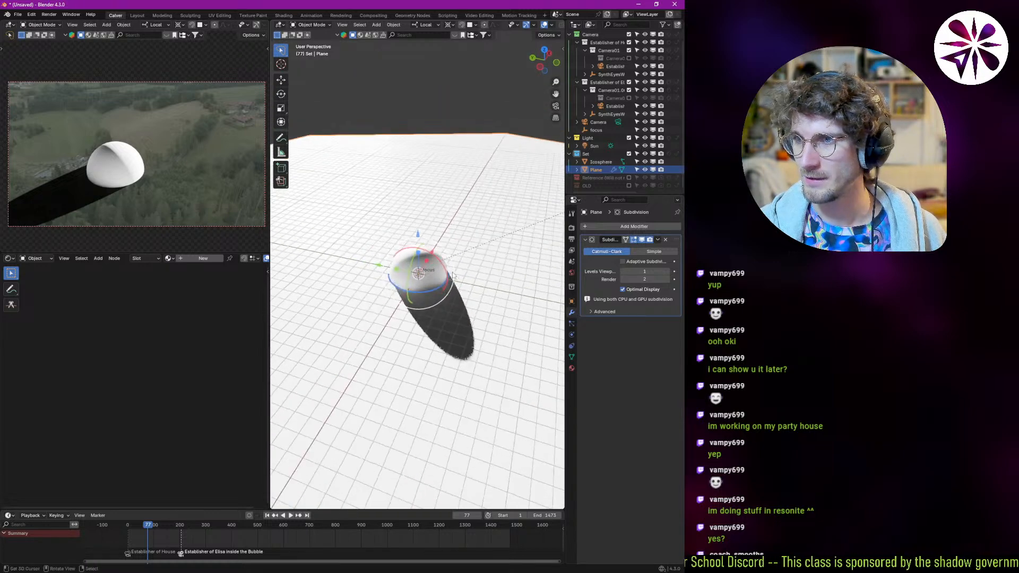
- Add a UV Project modifier to the ground plane
left_click(627, 226)
type("pro")
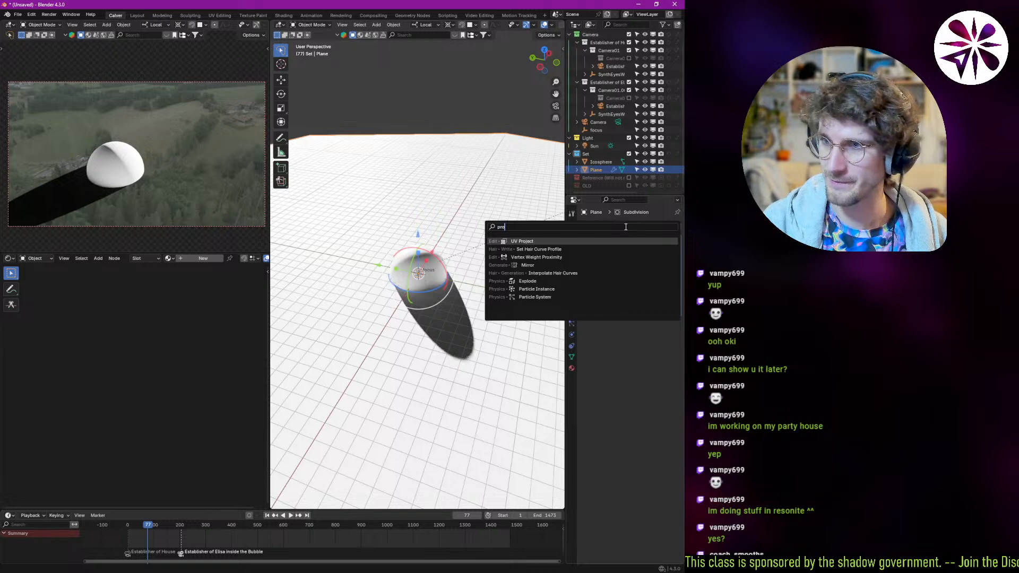
key("Return")
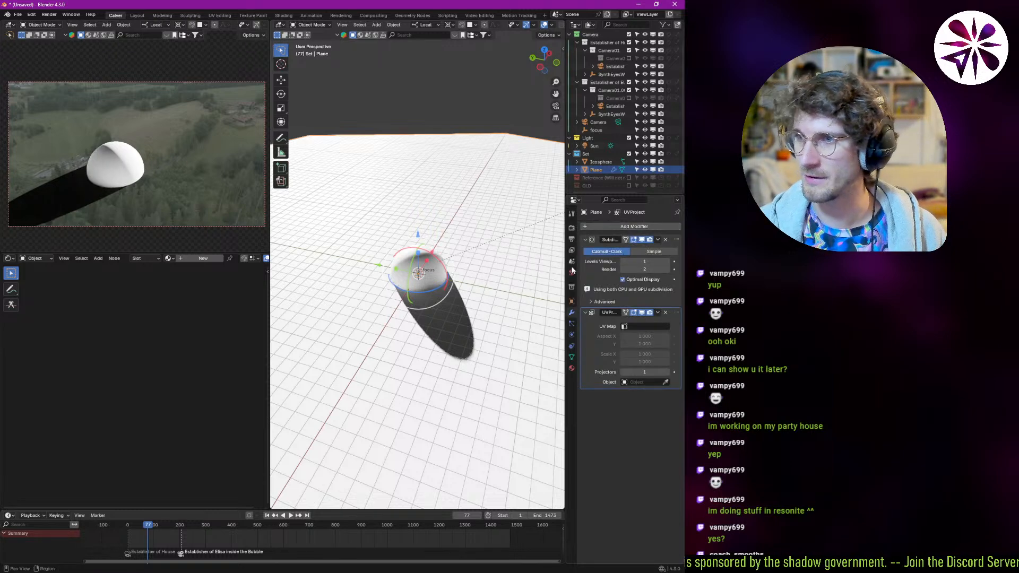
- Set the plane's Subdivision modifier to Simple with 6 levels
left_click(658, 251)
left_click(648, 260)
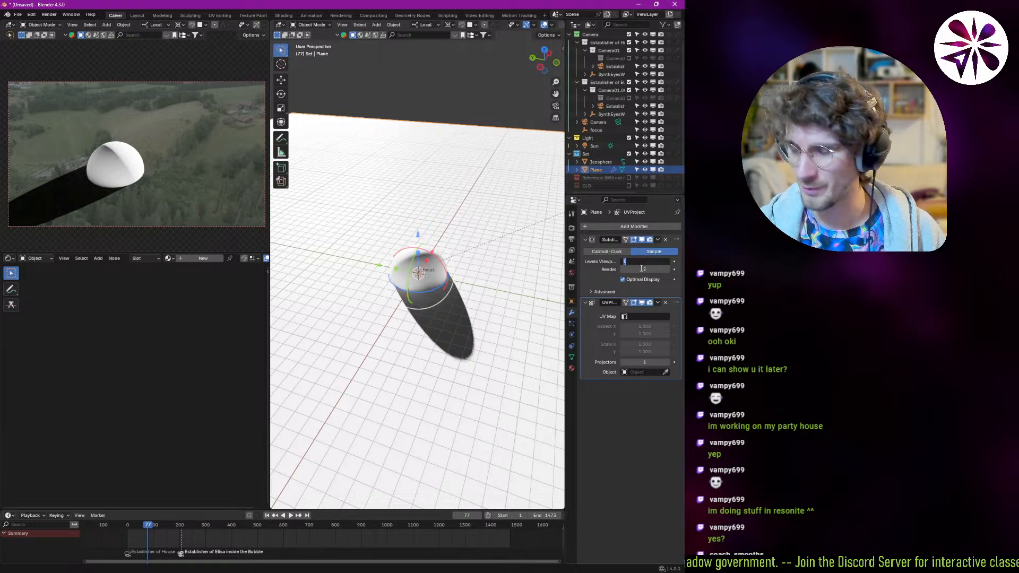
type("6")
key("Return")
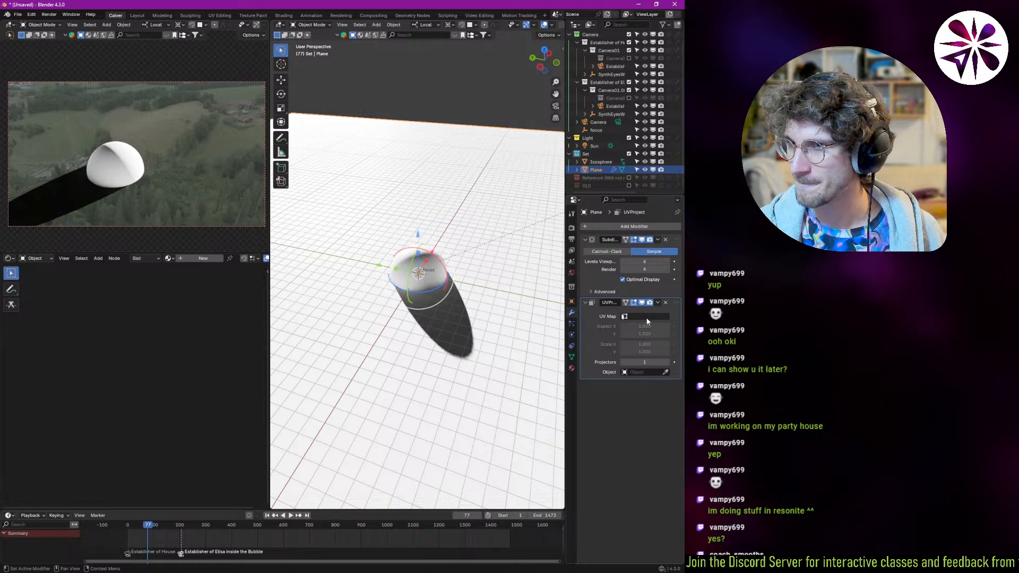
- Remove the UV Project modifier from the plane and search the available modifiers for "came"
left_click(667, 304)
left_click(649, 226)
type("ca")
type("st")
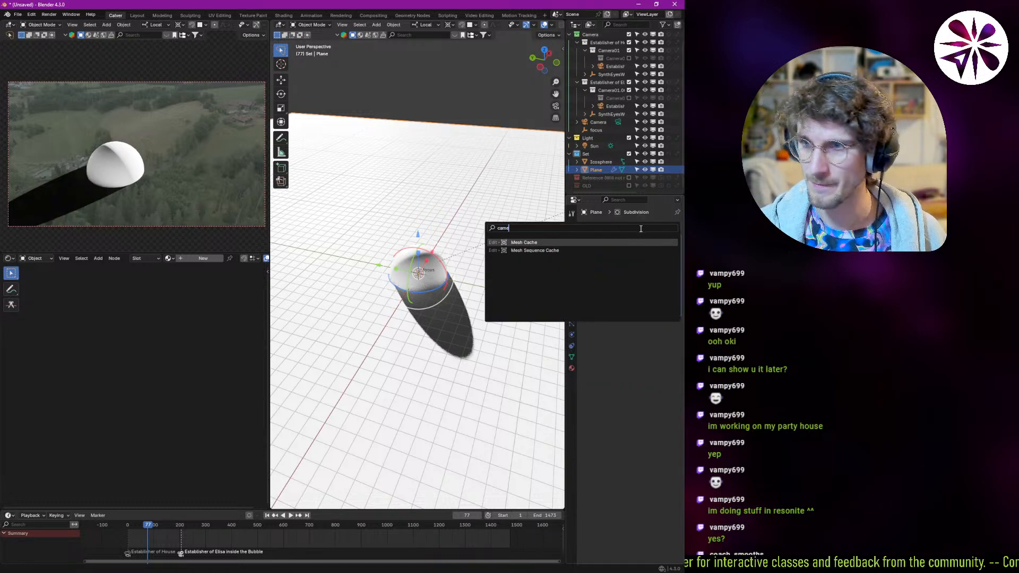
key("BackSpace")
key("BackSpace")
key("BackSpace")
key("BackSpace")
- Add a UV Project modifier to the plane again and pick the Establisher camera as its projector object
type("proje")
key("Return")
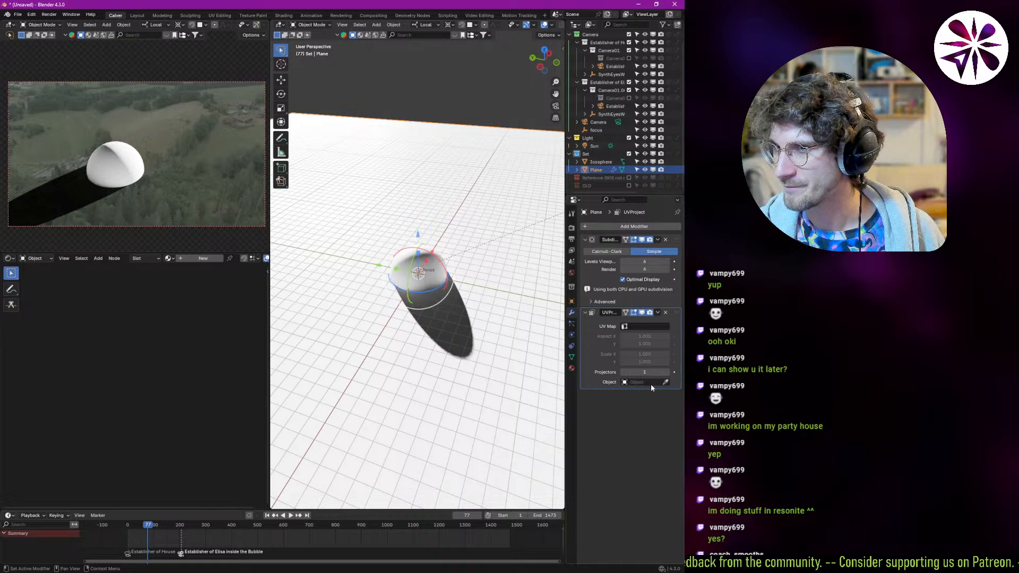
middle_click_drag(422, 292, 457, 284)
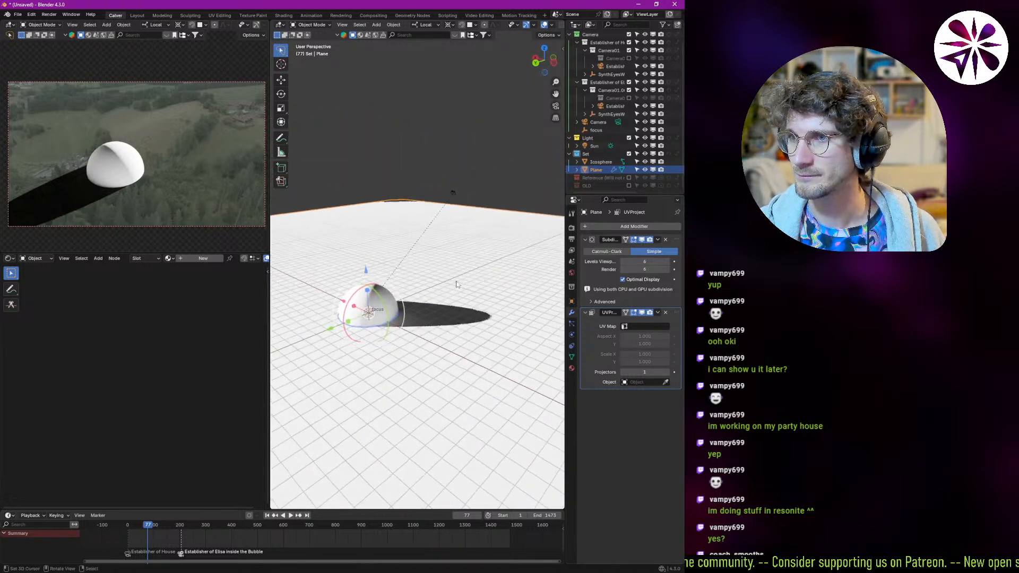
left_click(454, 191)
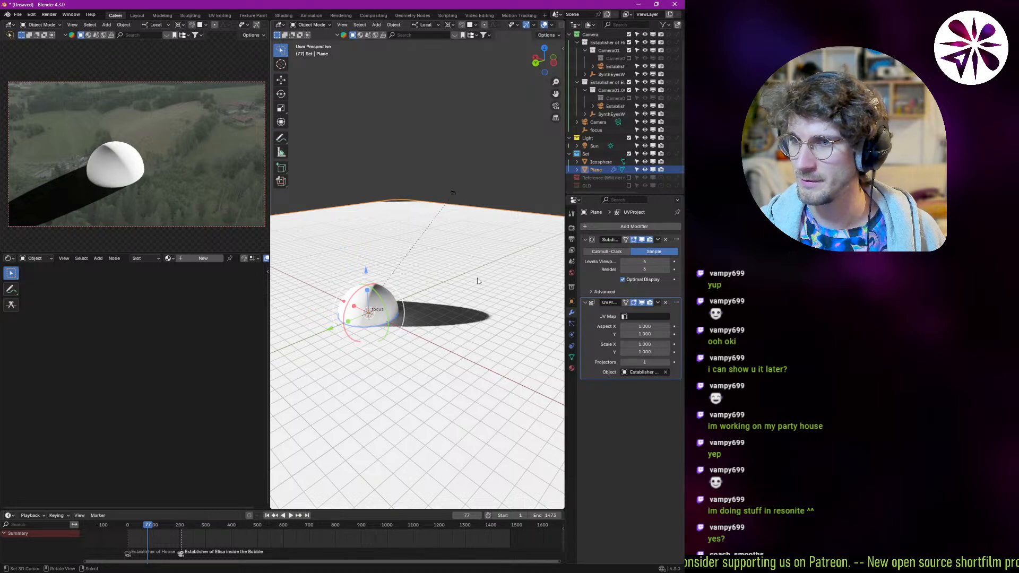
- Create a new material for the ground plane
left_click(203, 259)
scroll(144, 333, "up", 3)
left_click(156, 337)
left_click(156, 268)
key("BackSpace")
middle_click_drag(61, 338, 135, 356)
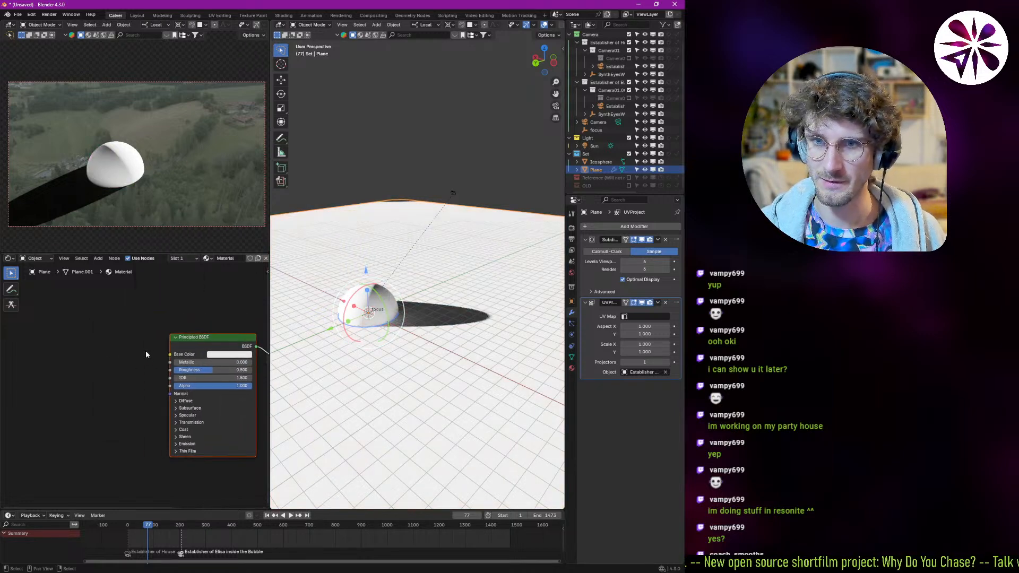
- Connect a new Image Texture node to the Principled BSDF's Base Color and browse the existing images for it
left_click_drag(126, 353, 127, 353)
type("Image")
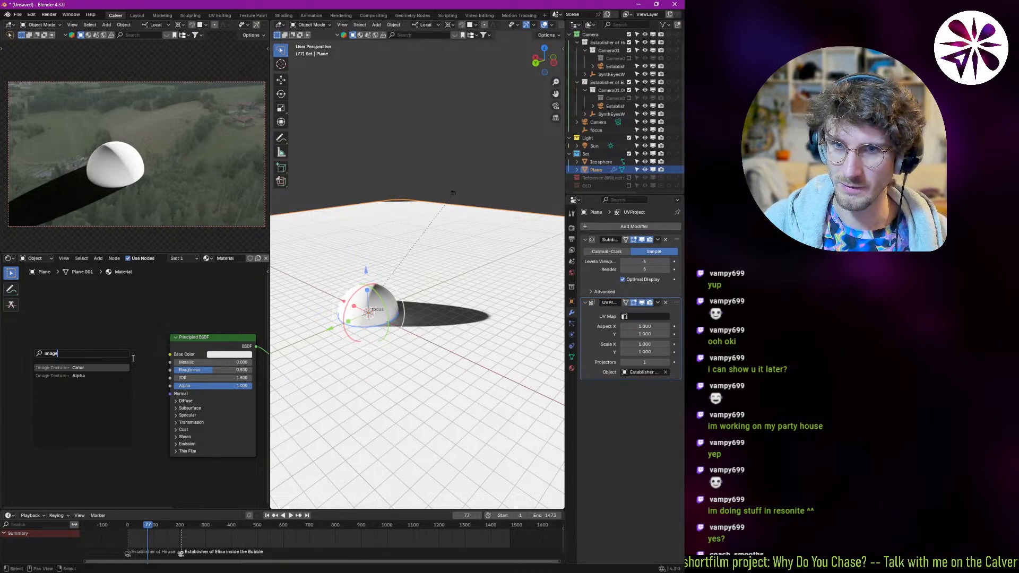
key("Return")
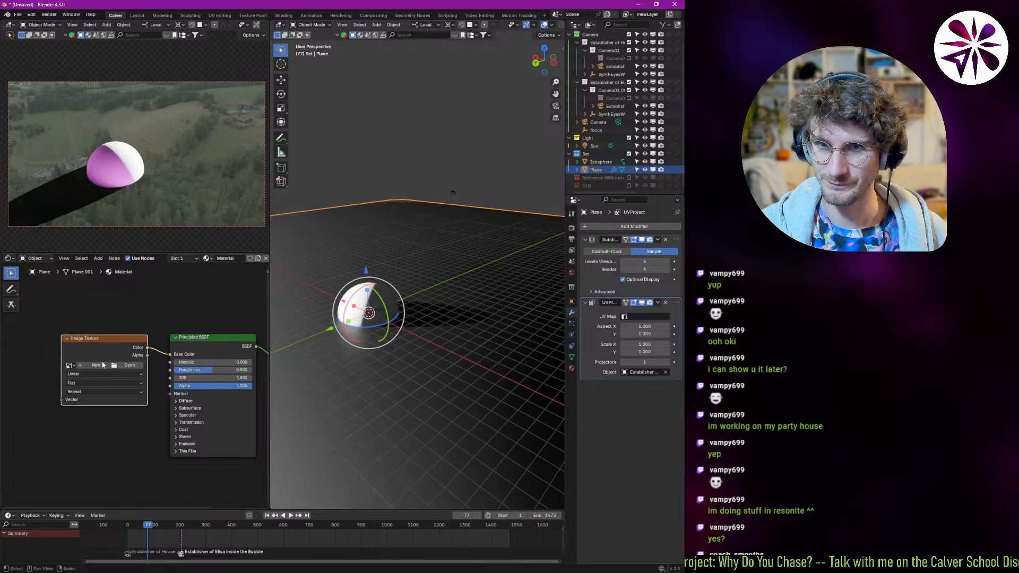
left_click(68, 365)
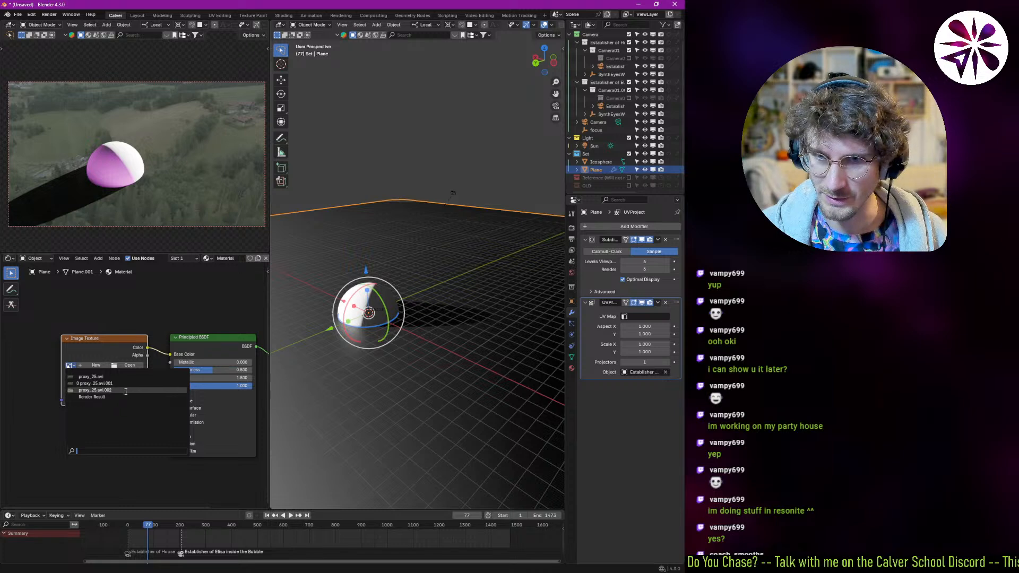
left_click(70, 366)
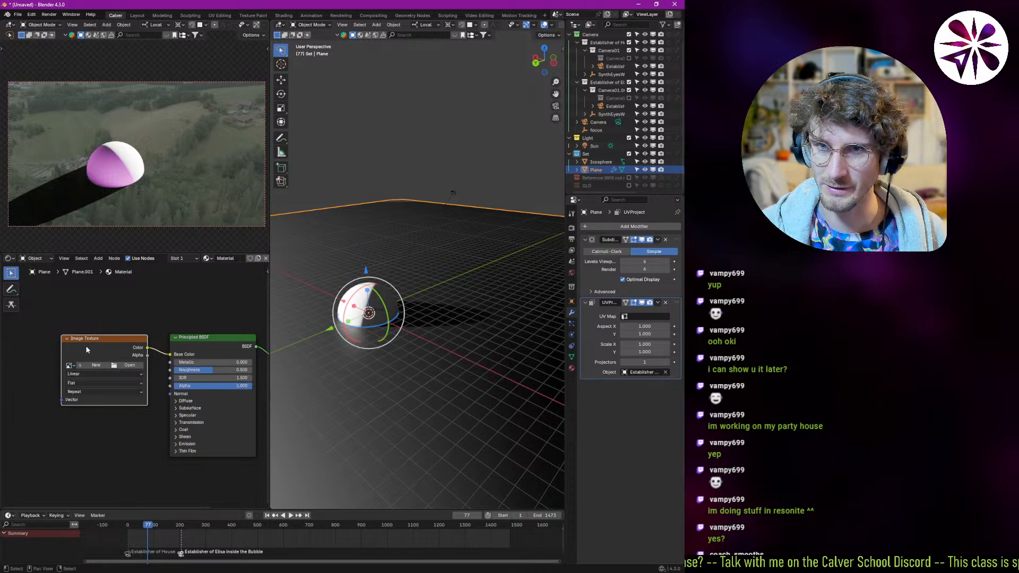
- Load proxy_25.avi.002 into the ground plane material's Image Texture node
left_click(70, 365)
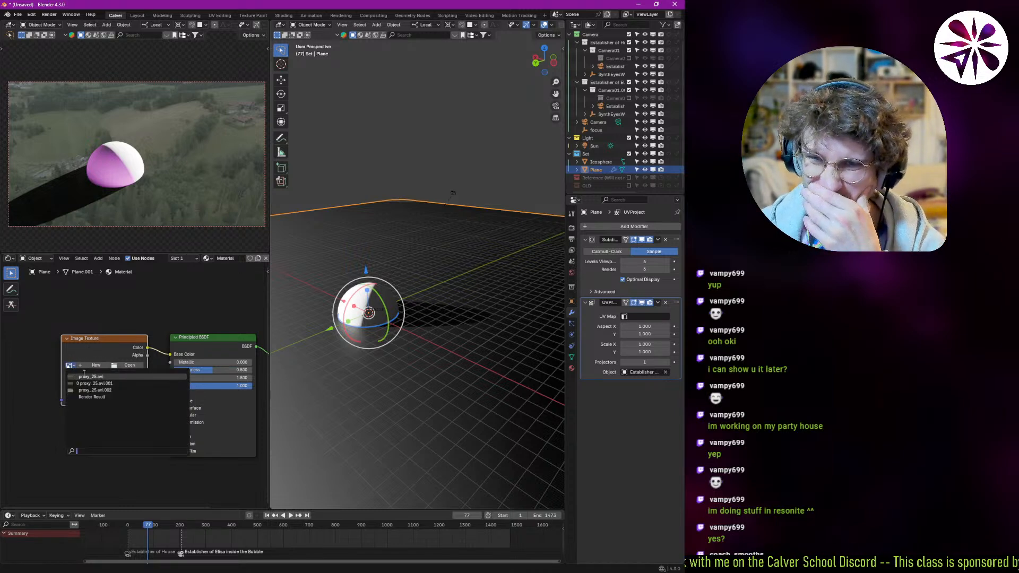
left_click(119, 390)
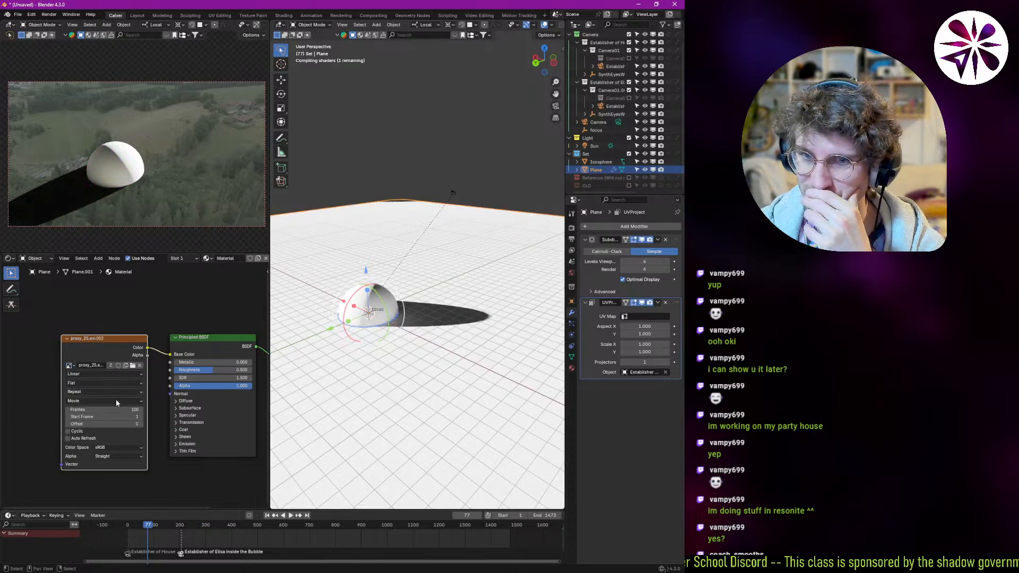
middle_click_drag(404, 297, 467, 265)
middle_click_drag(185, 364, 89, 352)
- Move the image's Color link from the Principled BSDF's Base Color to its Emission Color
left_click(92, 438)
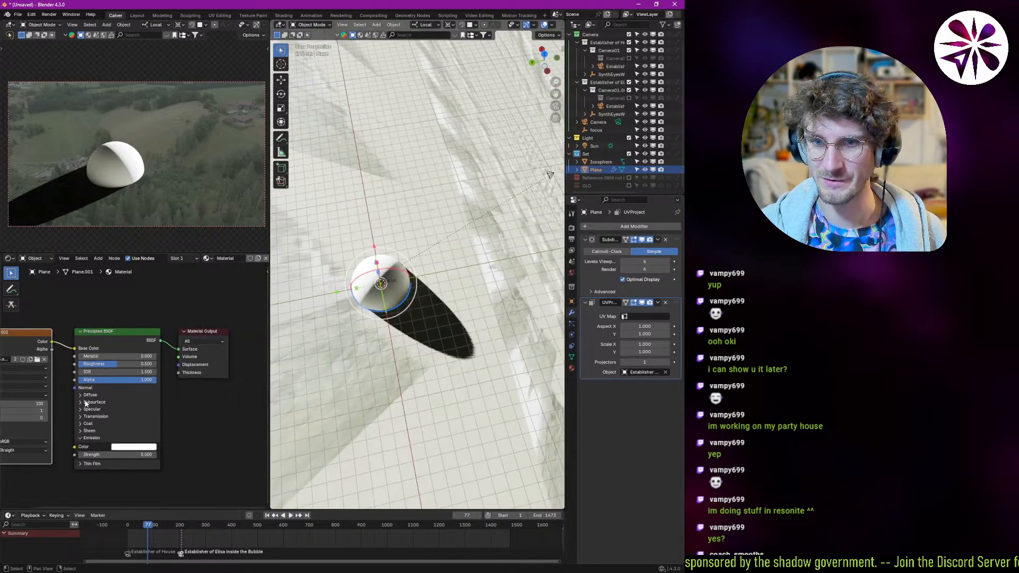
left_click_drag(74, 349, 74, 447)
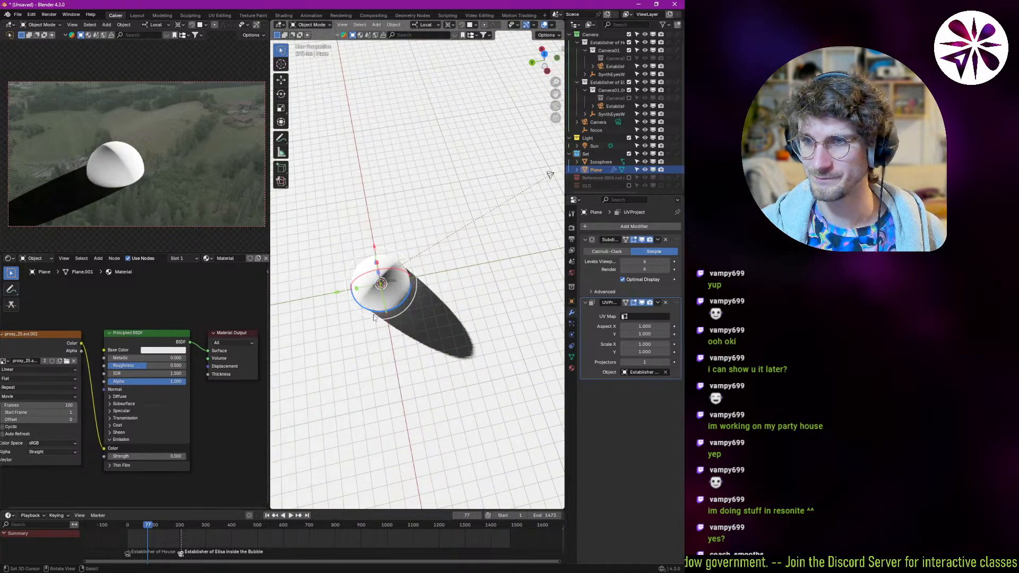
middle_click_drag(377, 318, 268, 332)
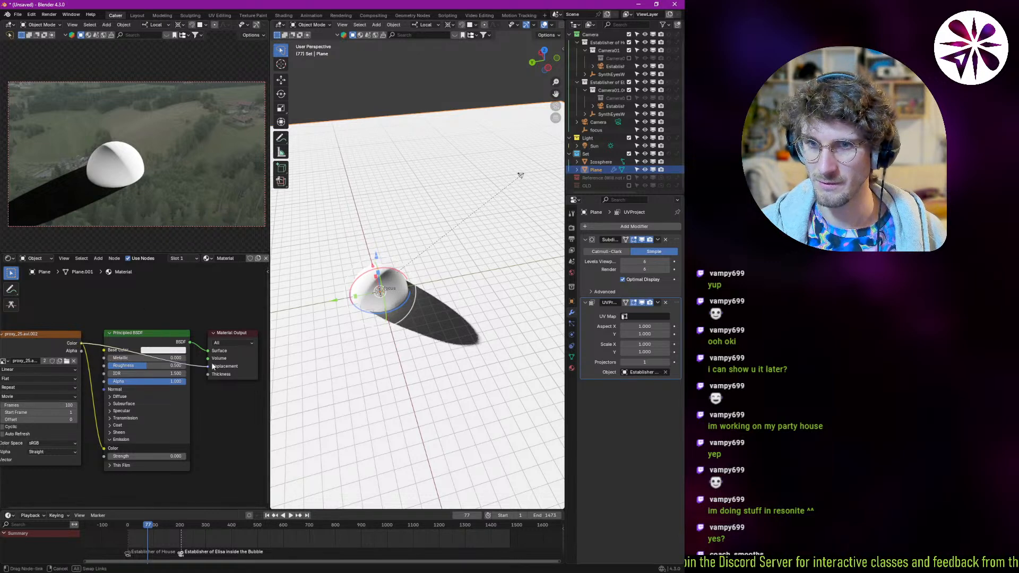
- Connect the image texture's Color directly to the Material Output's Surface to preview the projection without shading
left_click_drag(210, 352, 165, 432)
middle_click_drag(290, 355, 391, 272)
scroll(88, 351, "up", 3)
- Switch the Image Texture node's image to proxy_25.avi
left_click(86, 348)
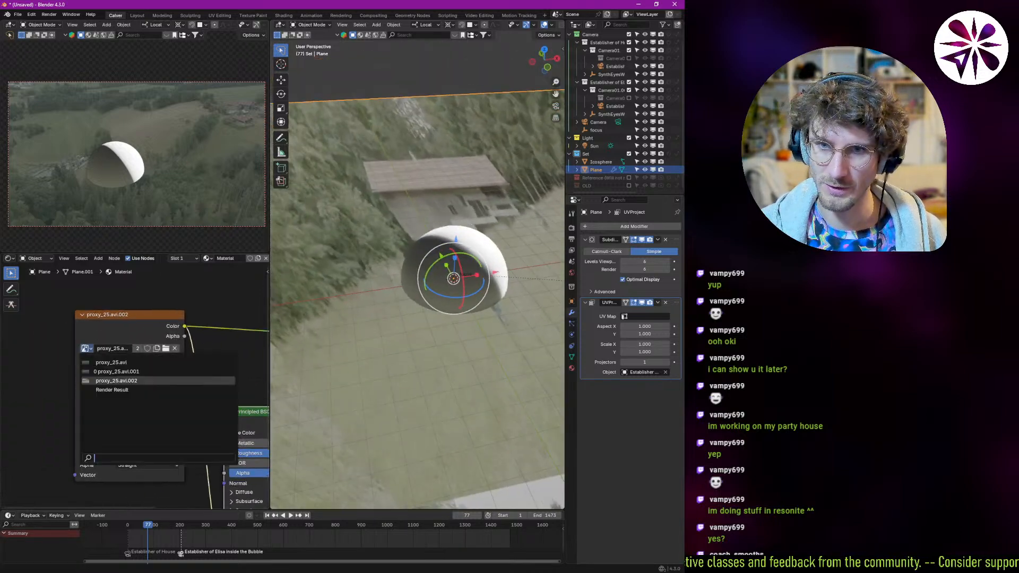
left_click(124, 363)
middle_click_drag(412, 301, 404, 330)
middle_click_drag(250, 358, 153, 337)
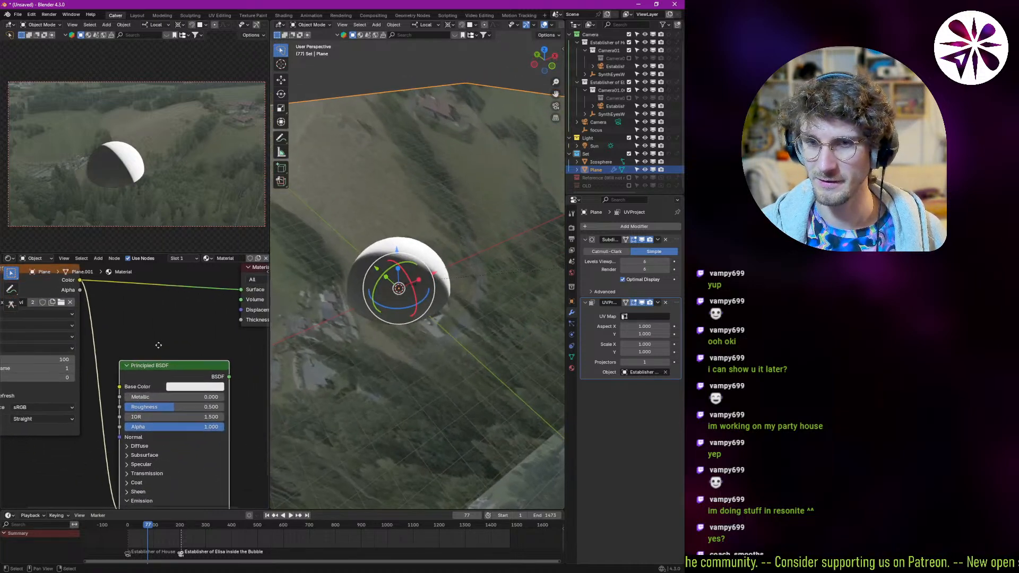
- Reconnect the Principled BSDF to the Material Output's Surface and set its Emission Strength to 1
left_click_drag(228, 376, 246, 292)
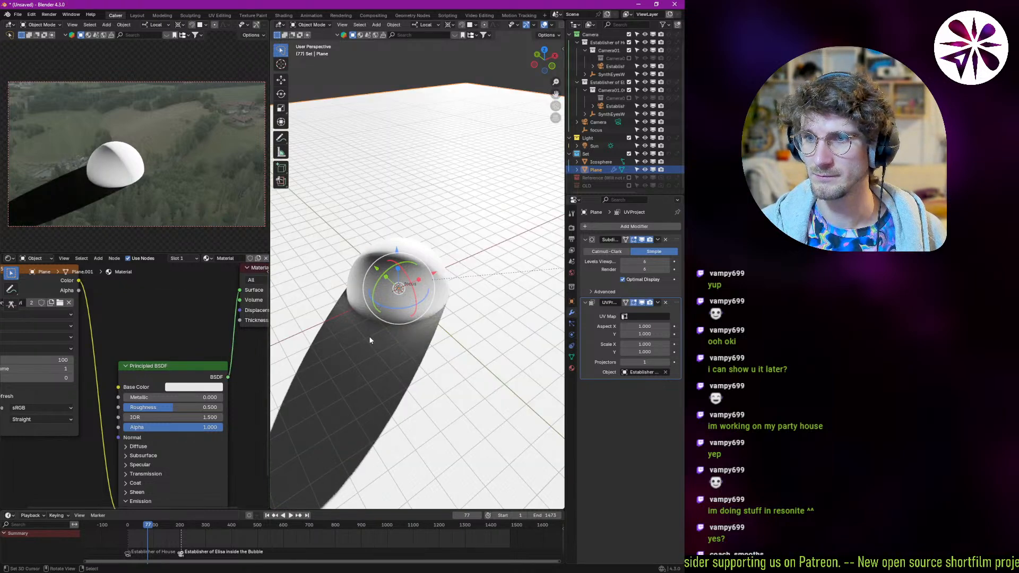
middle_click_drag(380, 336, 324, 345)
middle_click_drag(174, 396, 176, 433)
left_click_drag(174, 406, 162, 287)
left_click(161, 443)
type("1")
key("Return")
- Connect the image texture's Color to the Principled BSDF's Base Color as well as its Emission Color
left_click(197, 309)
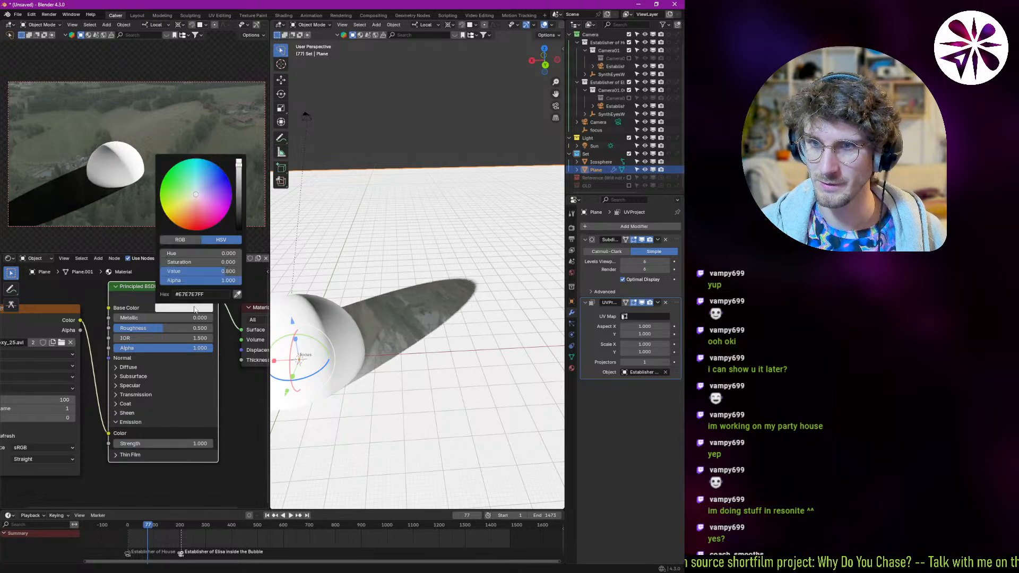
left_click_drag(105, 312, 108, 308)
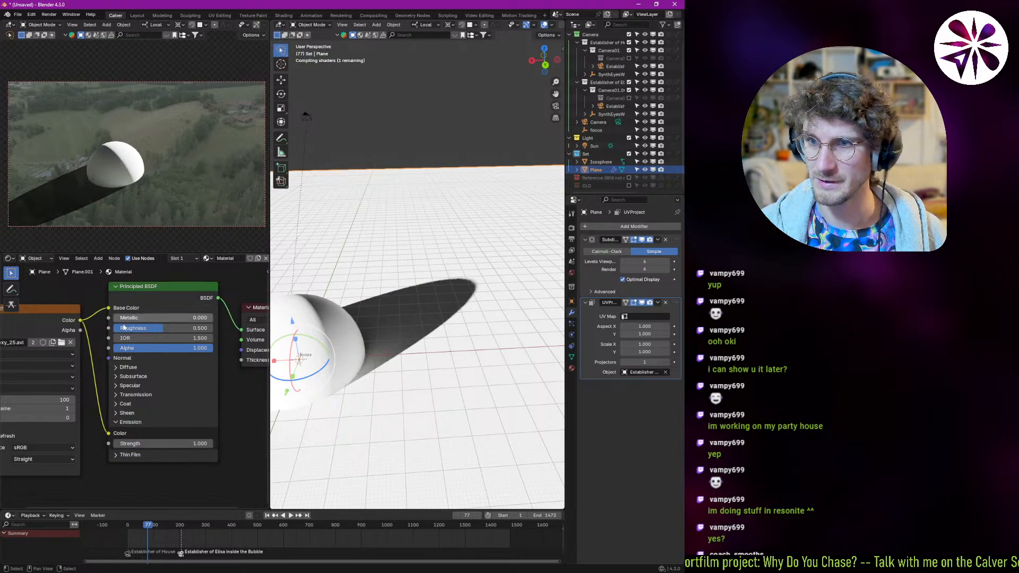
middle_click_drag(340, 382, 372, 339)
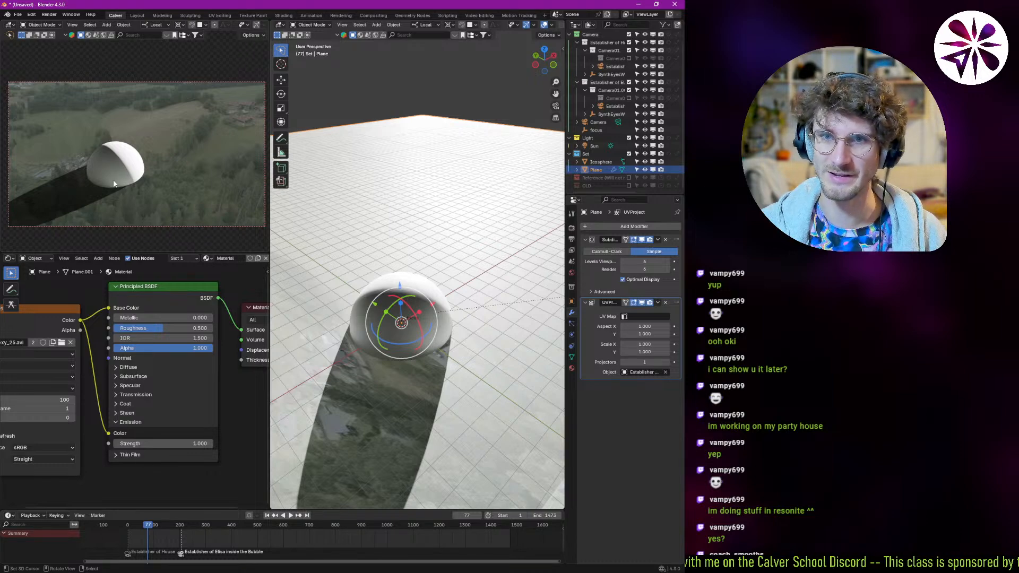
middle_click_drag(480, 326, 393, 344)
scroll(227, 135, "up", 3)
middle_click_drag(232, 67, 196, 161)
scroll(196, 161, "up", 2)
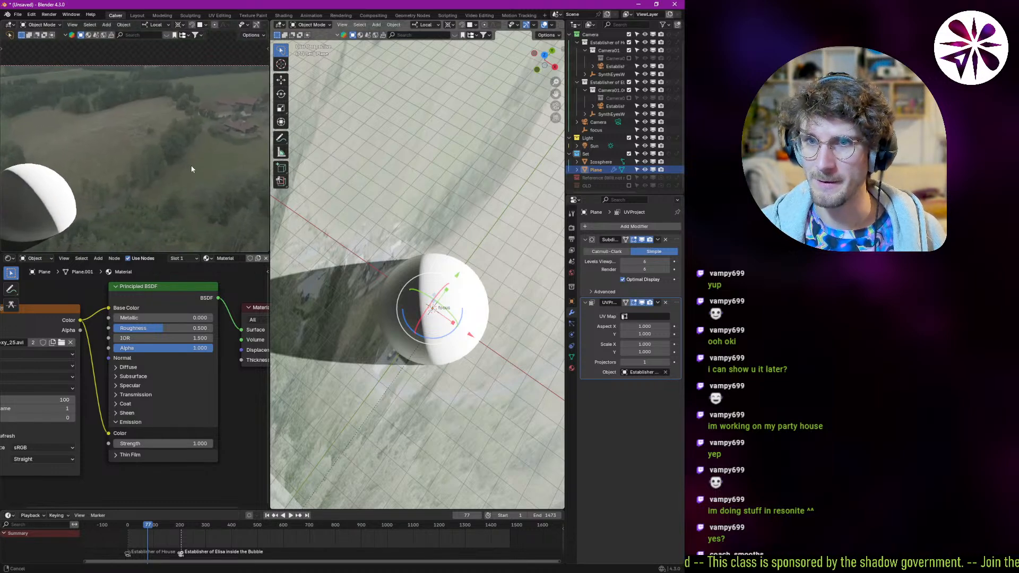
- Set the Sun light's Angle to 17.2° and rotate the light until the bubble no longer casts a long side shadow
left_click(571, 368)
left_click(598, 145)
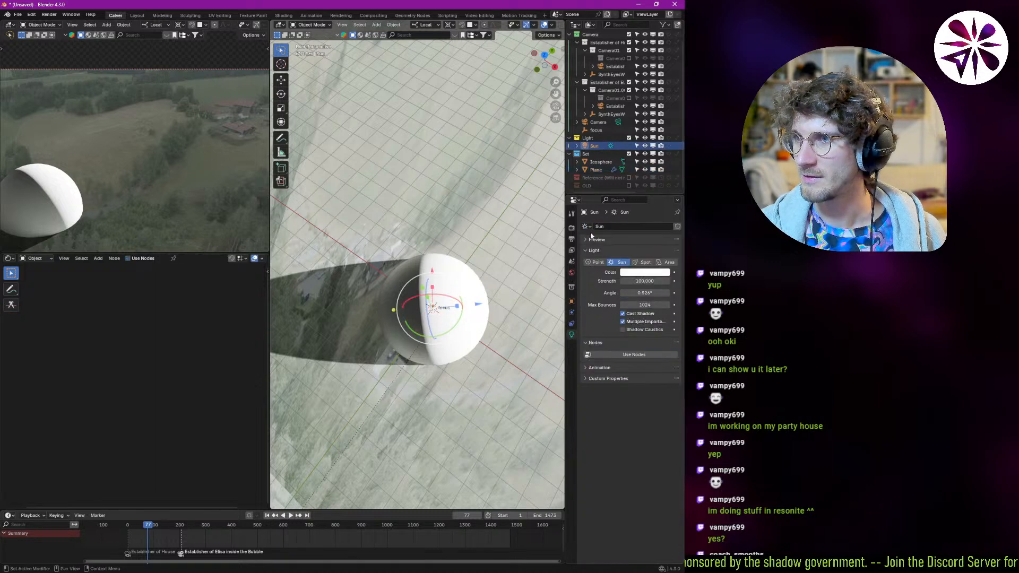
left_click_drag(641, 289, 651, 294)
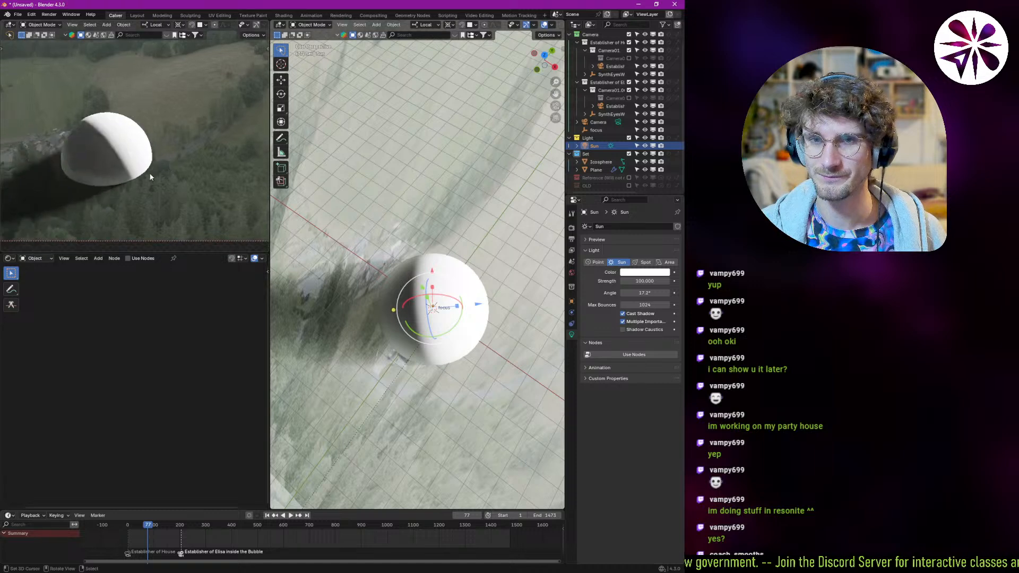
middle_click_drag(355, 267, 420, 301)
key("r")
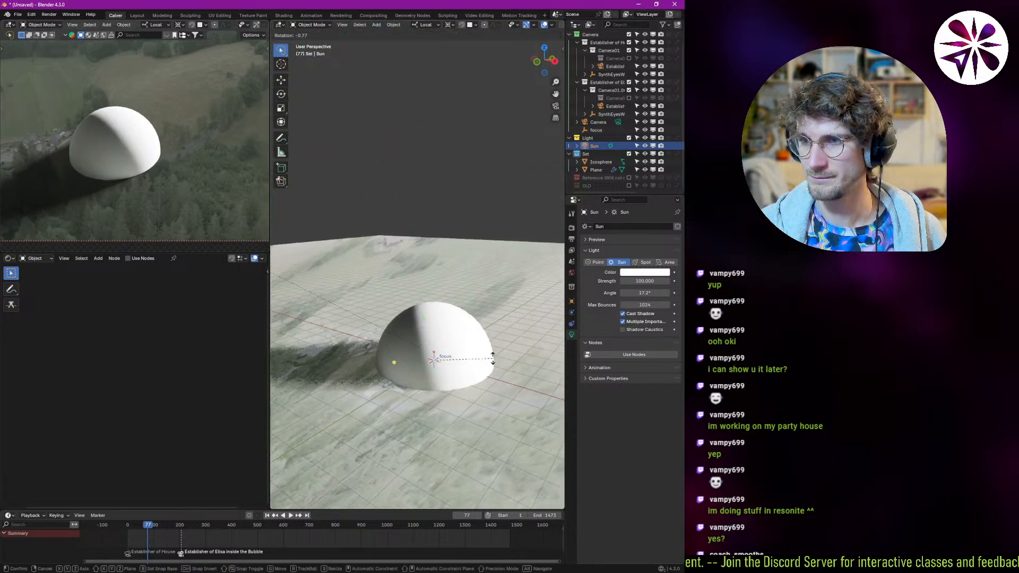
left_click(455, 290)
left_click(466, 295)
key("r")
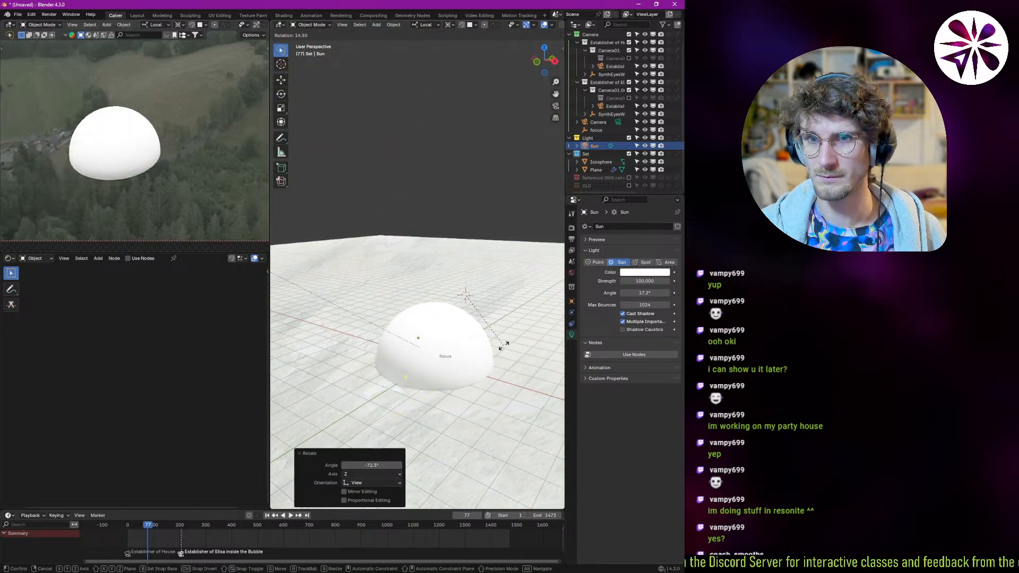
left_click(507, 373)
key("r")
left_click(511, 378)
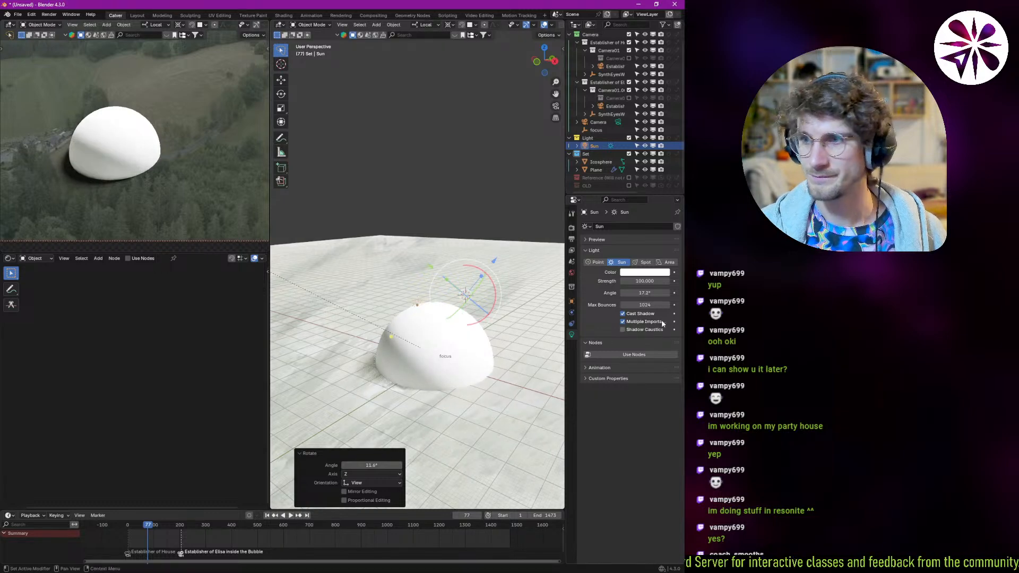
- Soften the Sun's shadow by trying an Angle of 40° and settling on 50°, and rotate the light by about -8°
left_click(654, 293)
type("40")
key("Return")
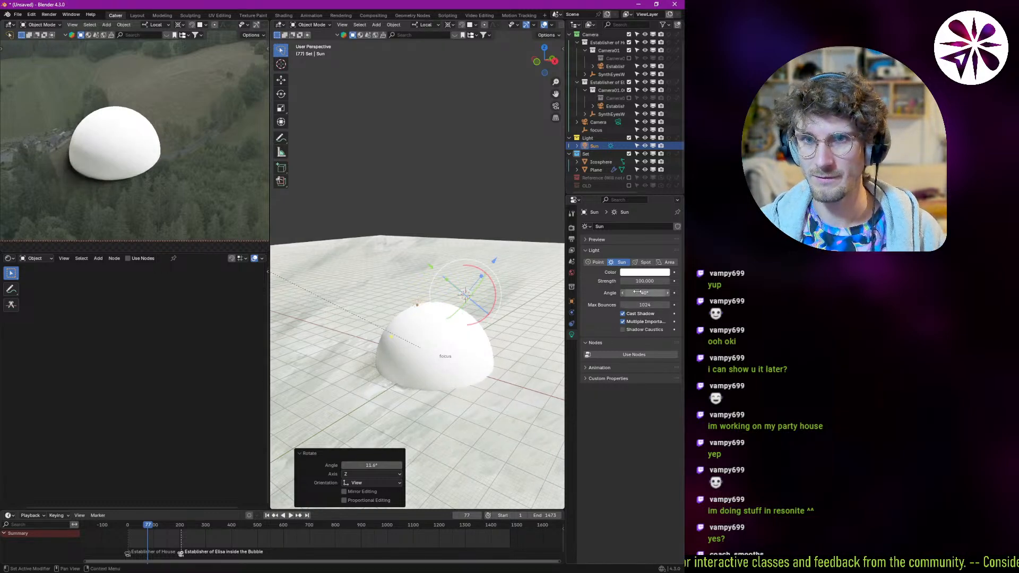
left_click(646, 292)
type("50")
key("Return")
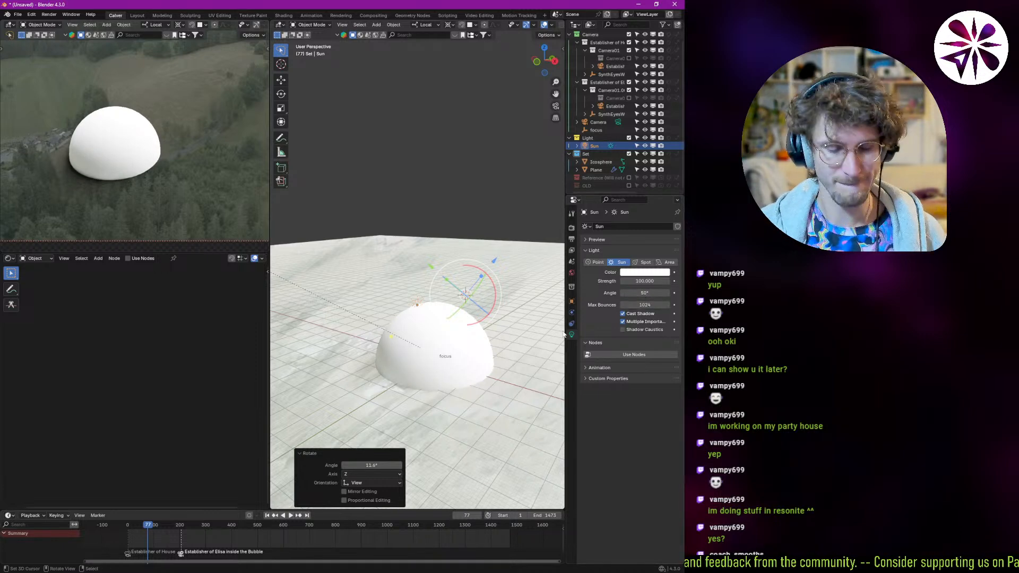
key("r")
left_click(539, 368)
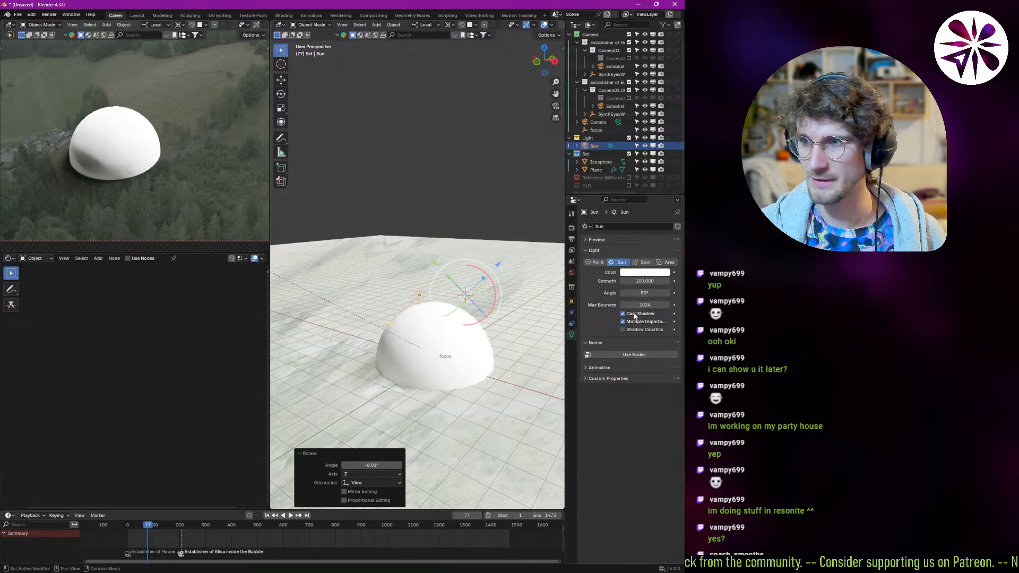
- Lower the Sun light's Strength in stages through 50 and 20 to 10
left_click(645, 281)
type("50")
key("Return")
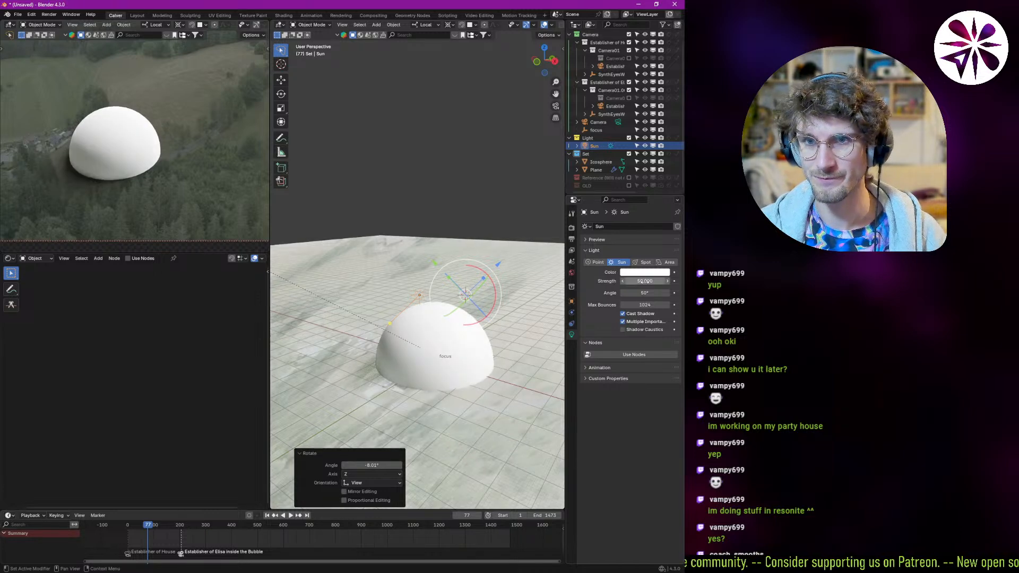
left_click(645, 282)
type("20")
key("Return")
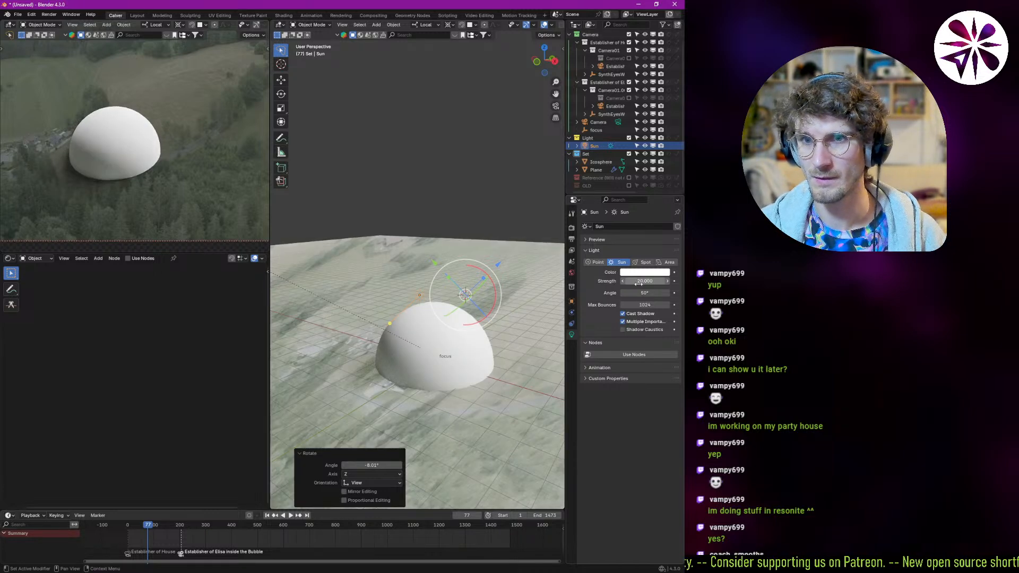
left_click(638, 283)
type("10")
key("Return")
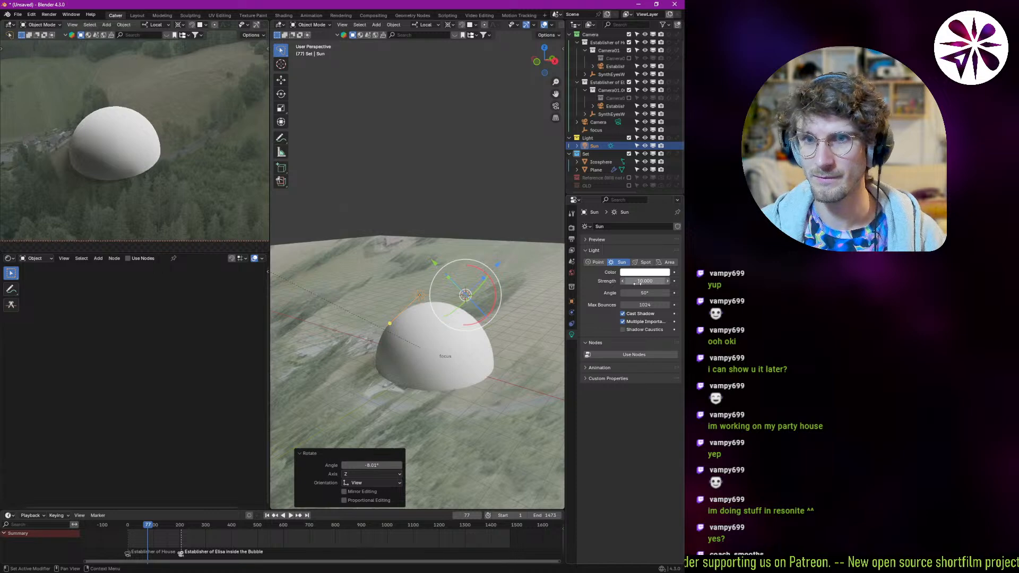
left_click(639, 280)
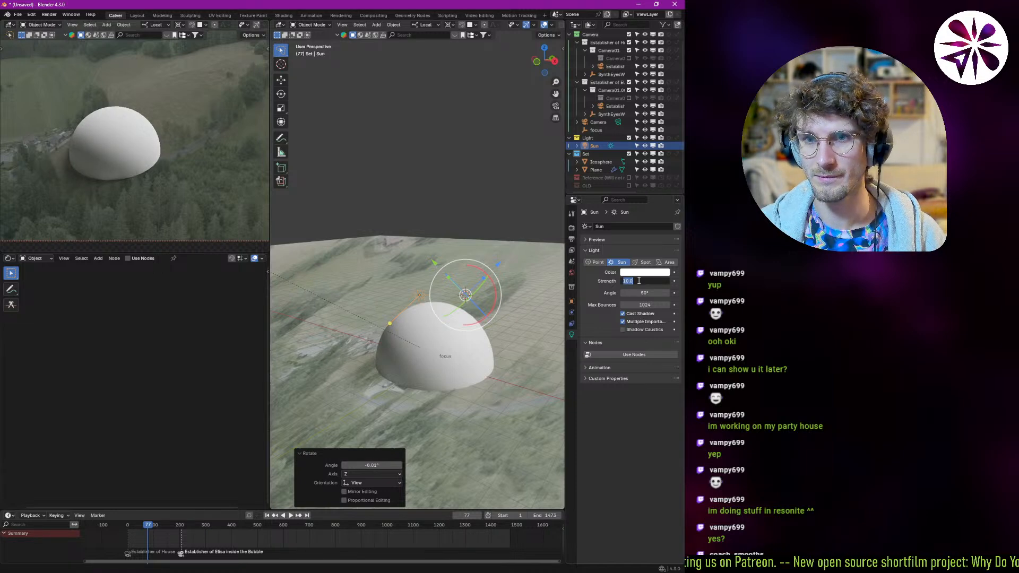
key("Return")
- Check the bubble's softened shading from the scene camera and play part of the second establishing shot
middle_click_drag(451, 358, 382, 348)
scroll(118, 173, "down", 1)
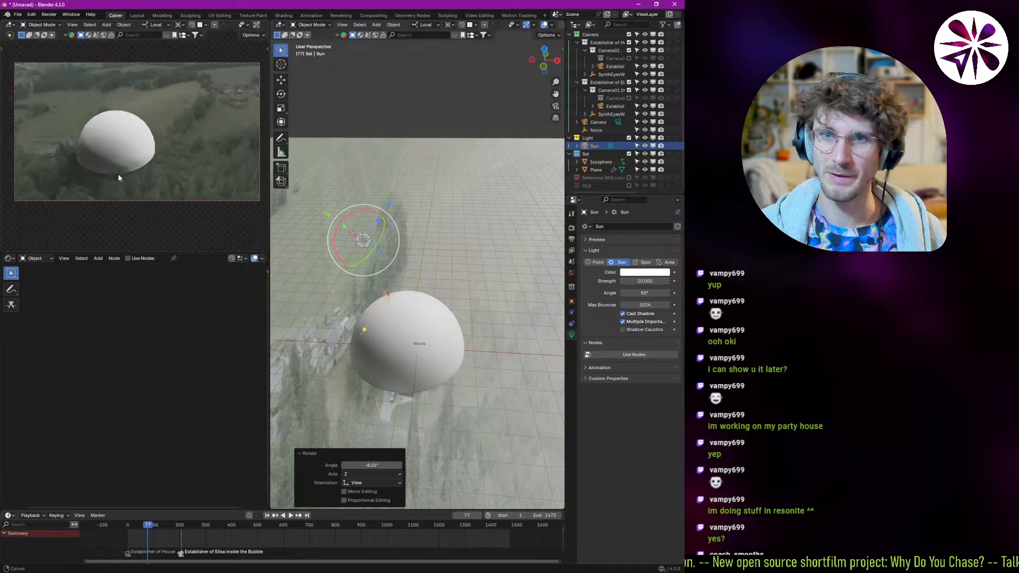
scroll(116, 171, "up", 2)
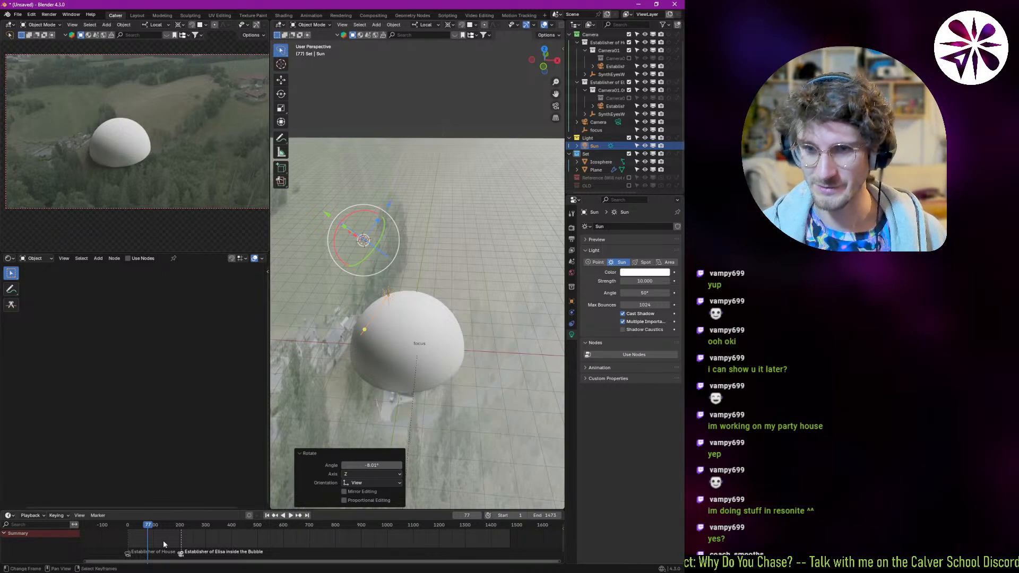
left_click(206, 533)
key("space")
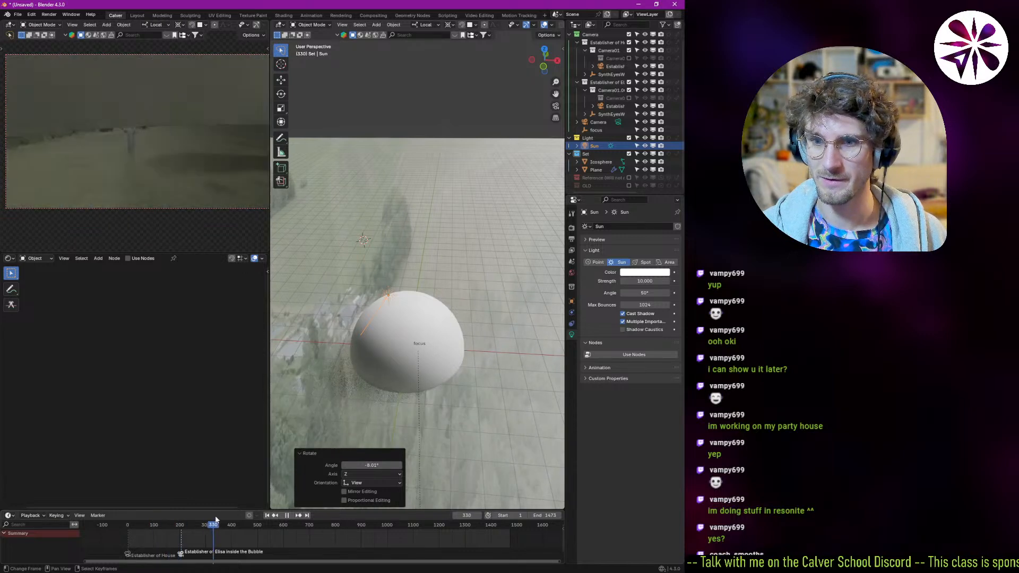
key("space")
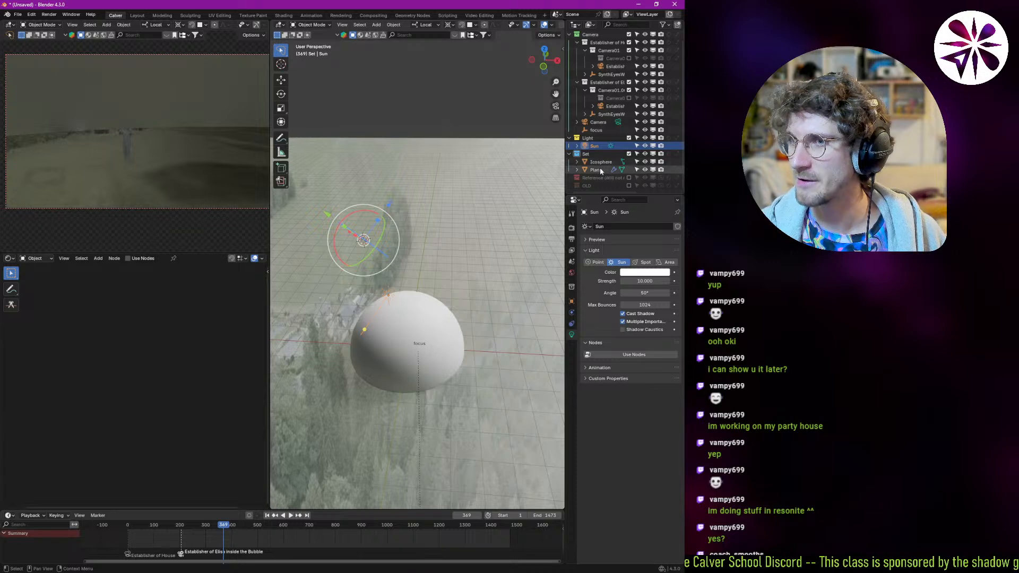
- Clear the location of the SynthEyesWorld.001 empty and move it about -19.74 m along the global Y axis
scroll(600, 133, "up", 1)
scroll(606, 122, "down", 1)
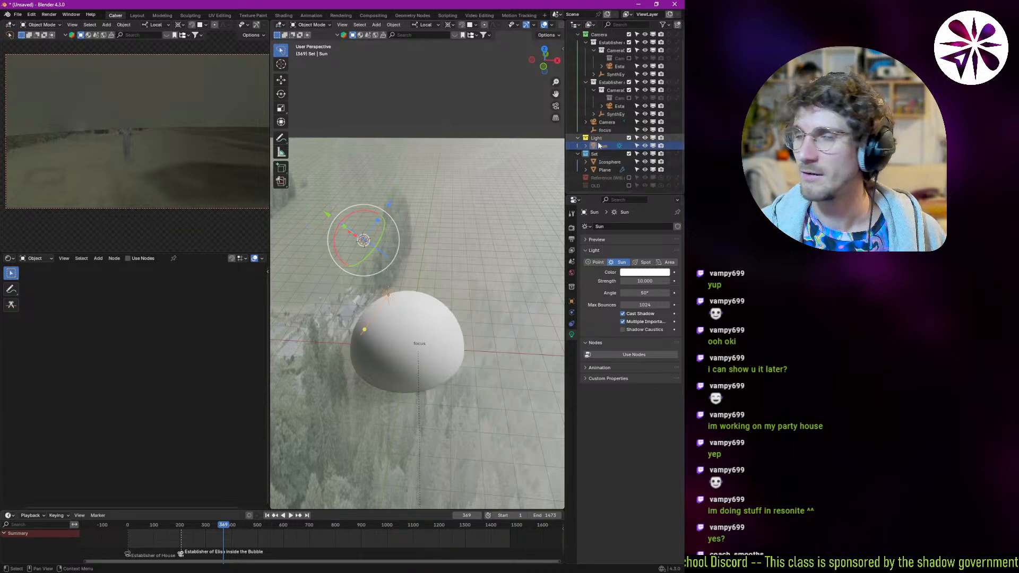
left_click(611, 114)
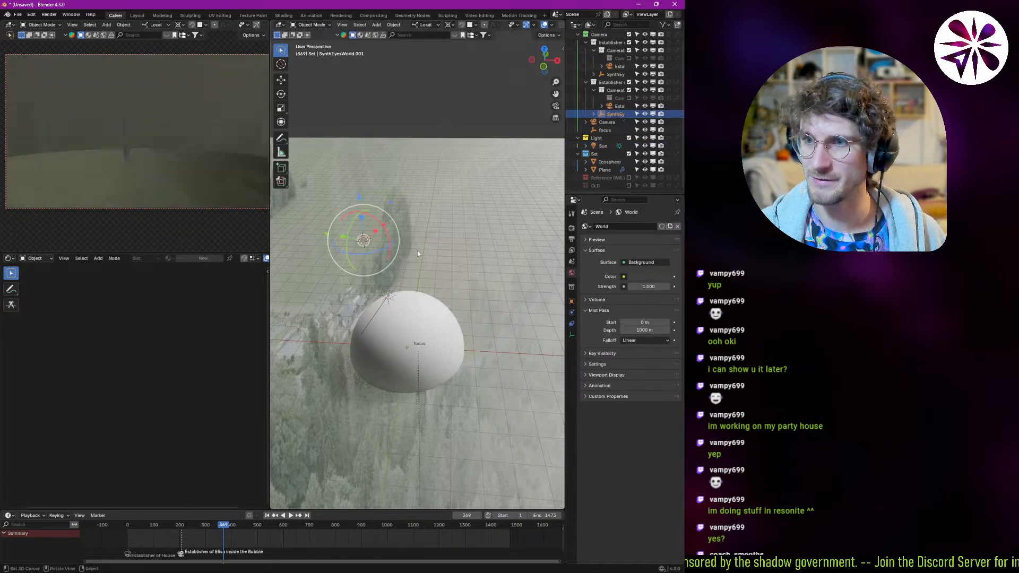
key("alt+g")
key("g")
key("x")
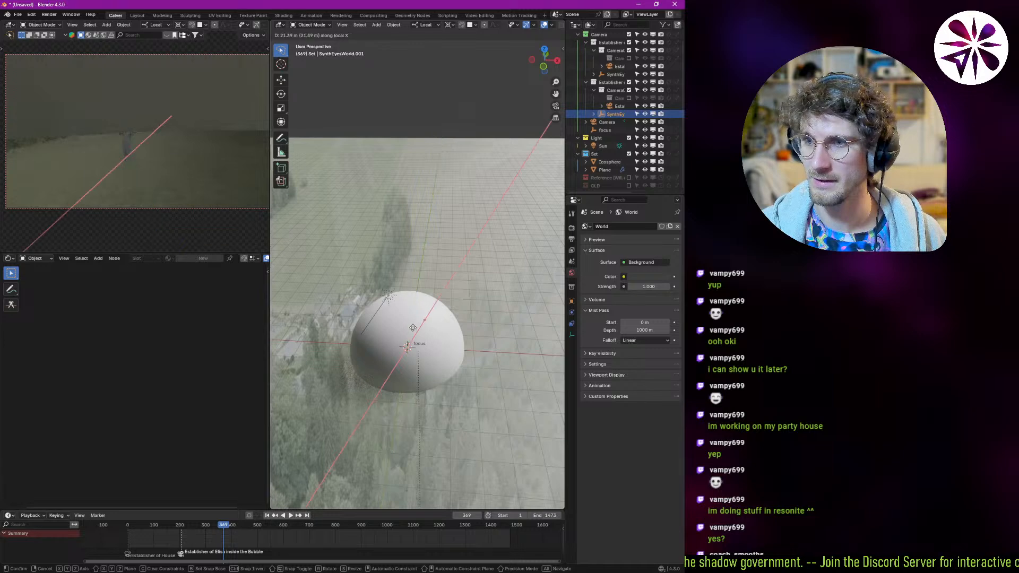
key("y")
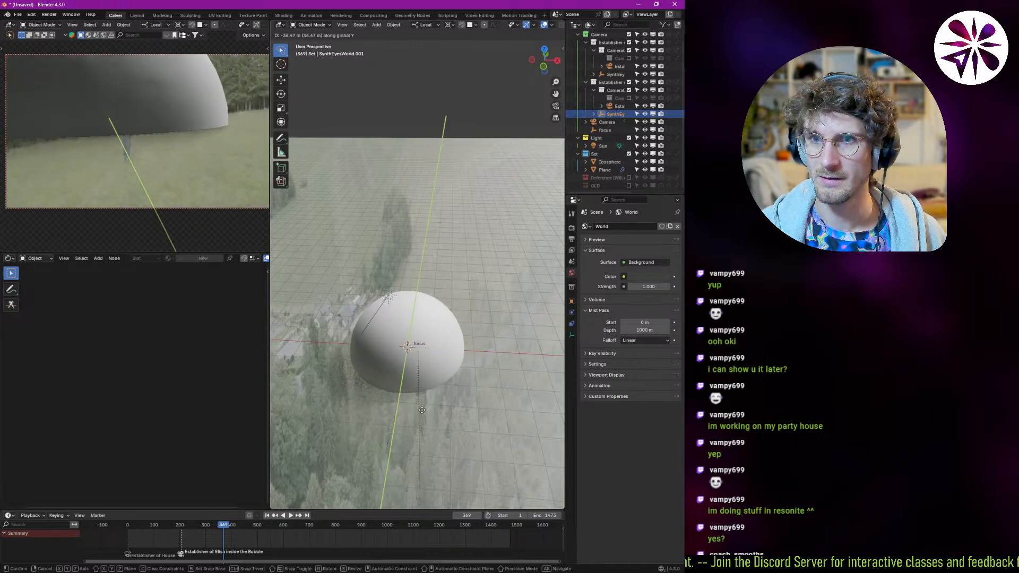
left_click(430, 375)
- Play the second shot to review the repositioned tracking, and scrub back to frame 152 in the first shot
key("space")
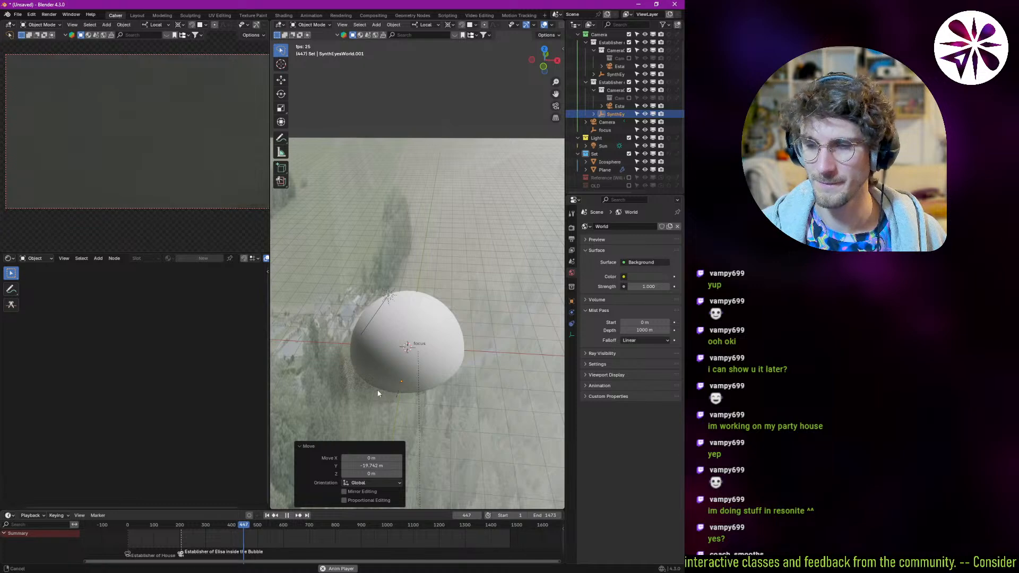
middle_click_drag(424, 382, 472, 370, "ctrl")
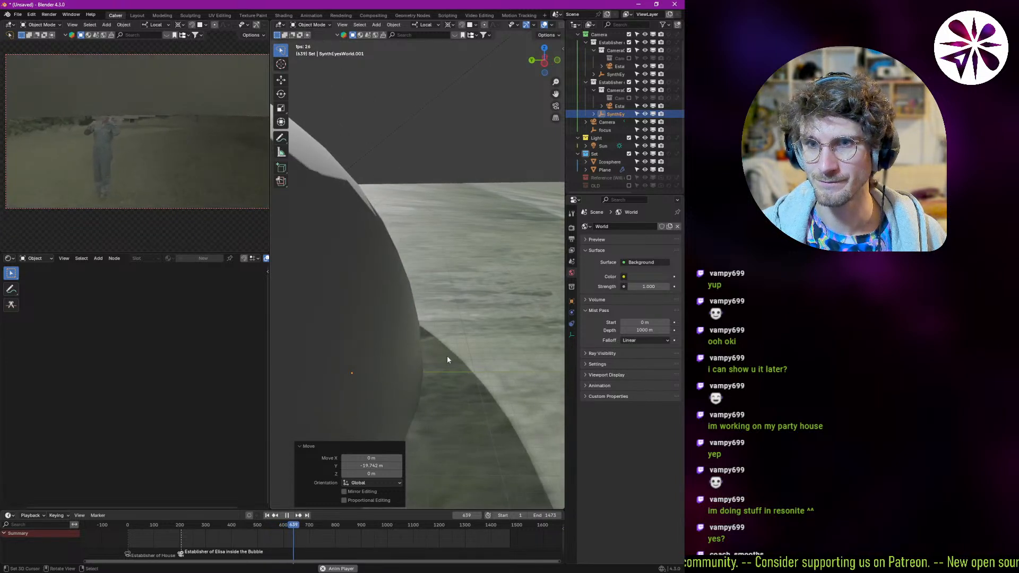
left_click_drag(312, 536, 172, 504)
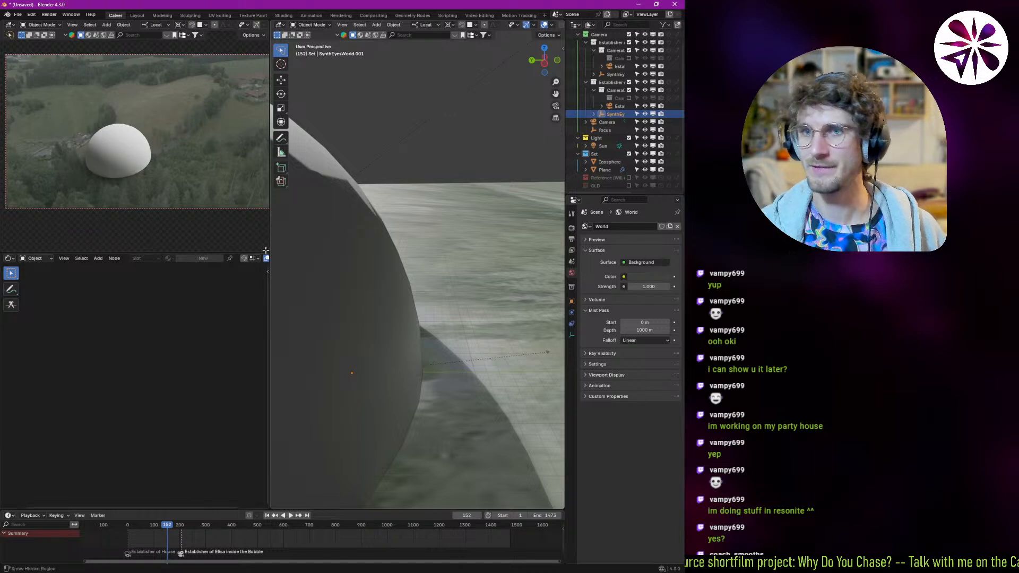
- Select the bubble icosphere, view the World shader nodes briefly and return the shader editor to Object mode
middle_click_drag(380, 305, 378, 446, "ctrl")
middle_click_drag(386, 336, 422, 343)
left_click(380, 317)
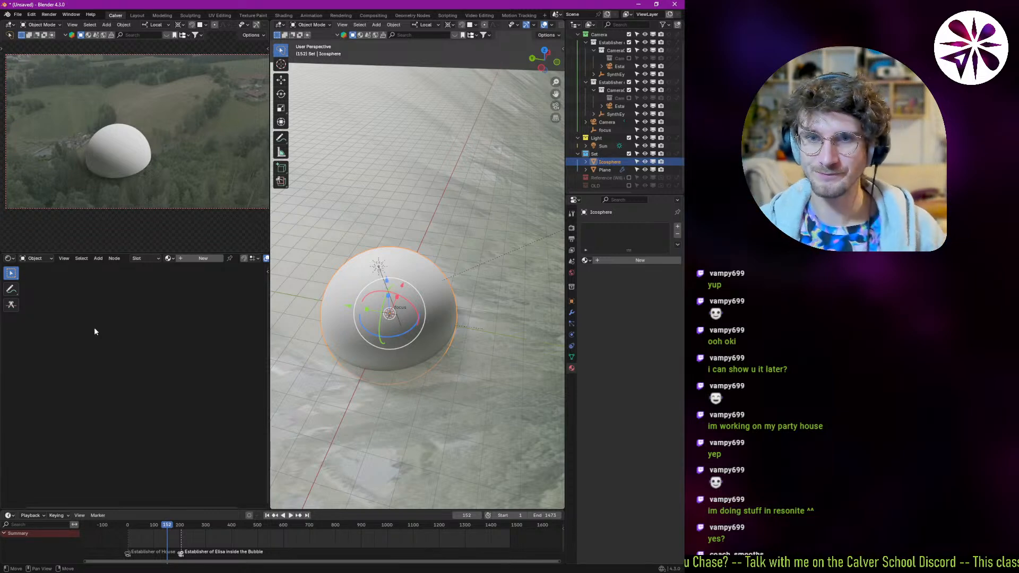
left_click(39, 288)
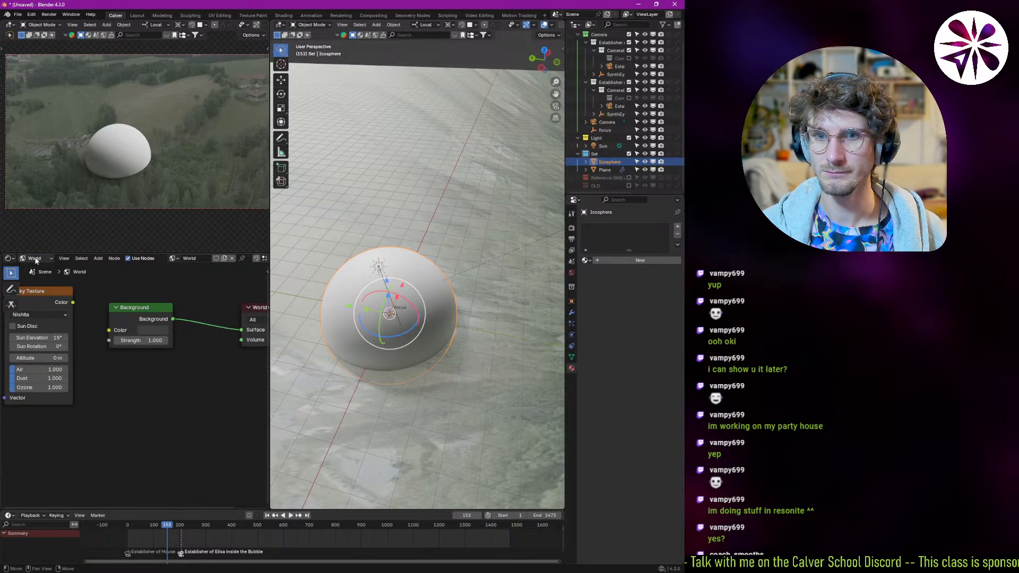
left_click(37, 279)
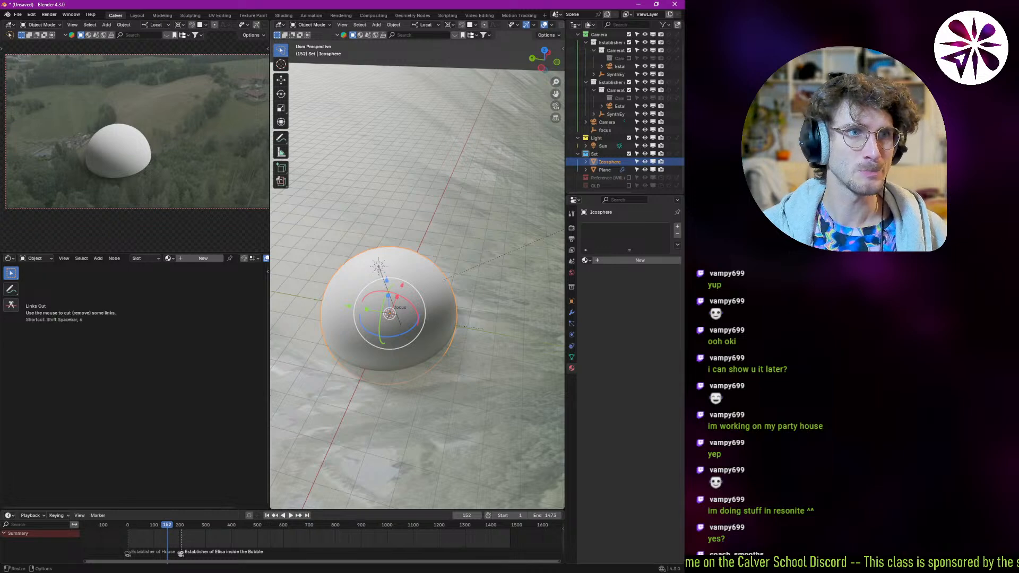
- Switch to ClickUp, cancel the pending Save As dialog and examine the reference images in the Bubble task
key("alt+Tab")
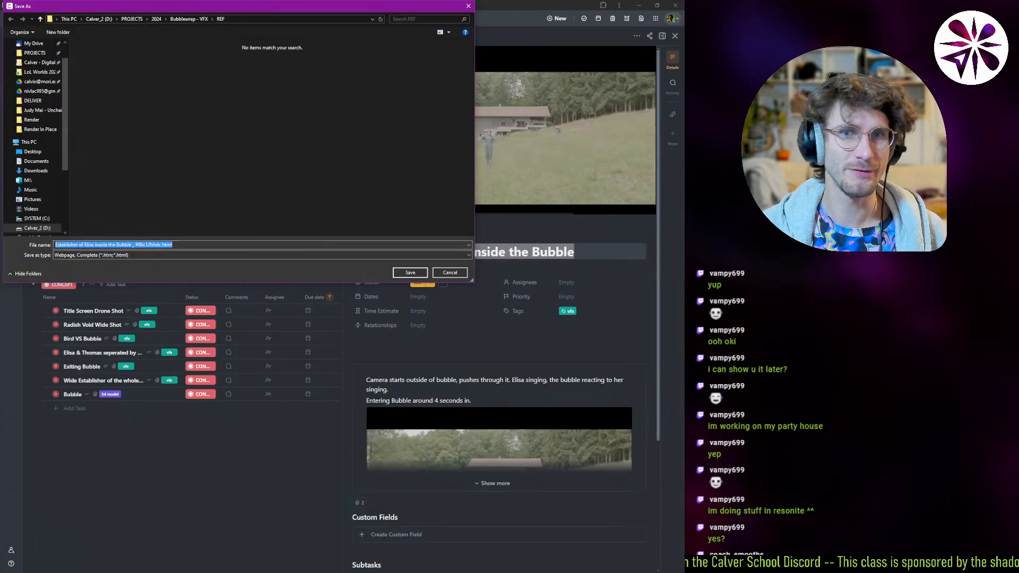
left_click(459, 275)
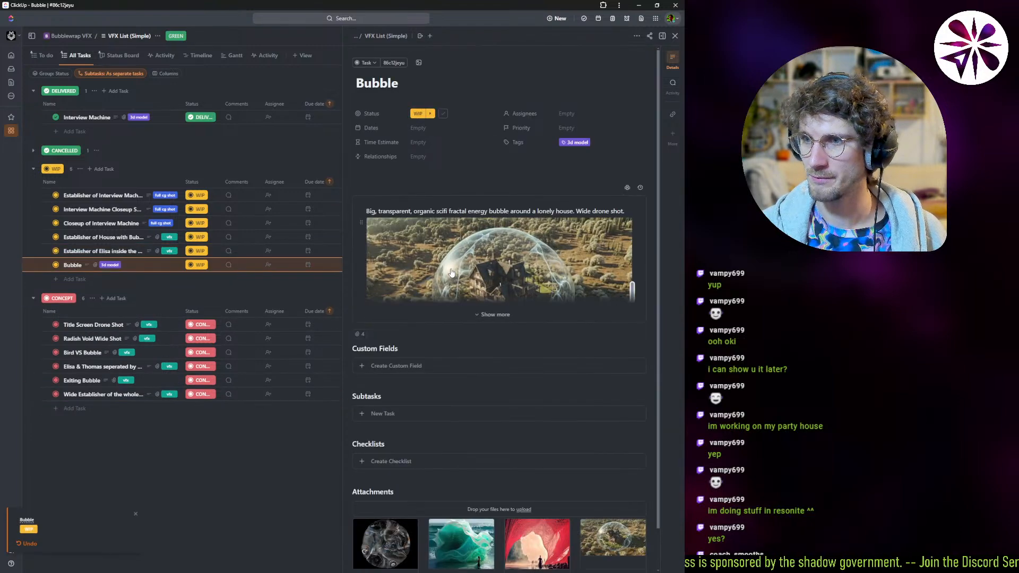
scroll(451, 273, "down", 15)
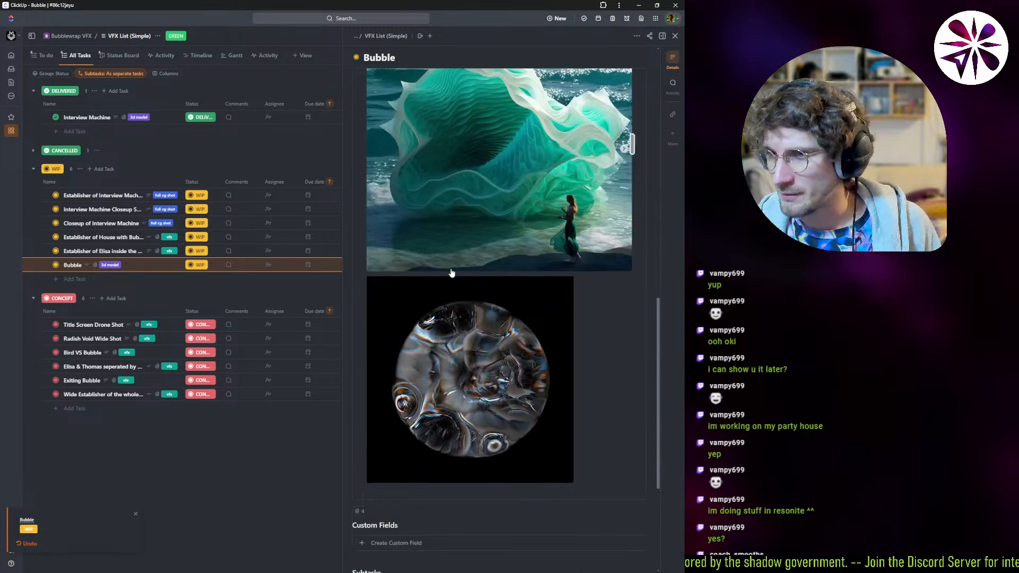
scroll(451, 273, "up", 2)
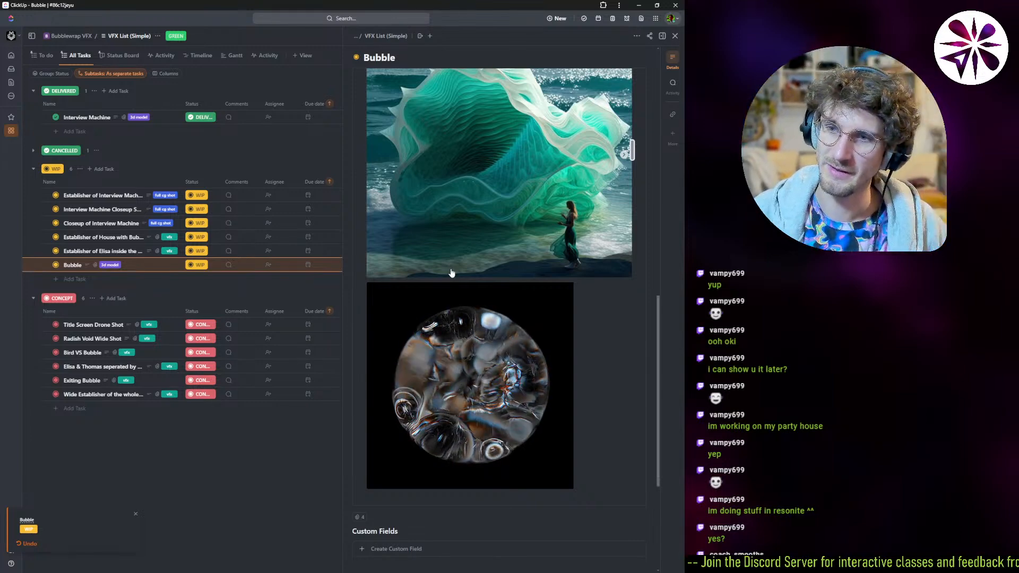
scroll(451, 273, "up", 15)
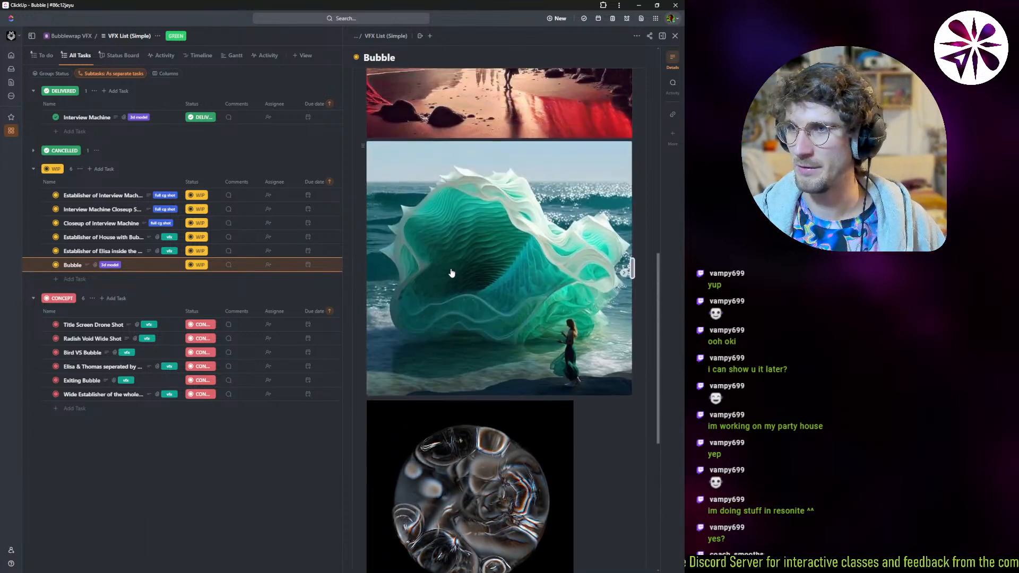
scroll(452, 273, "down", 5)
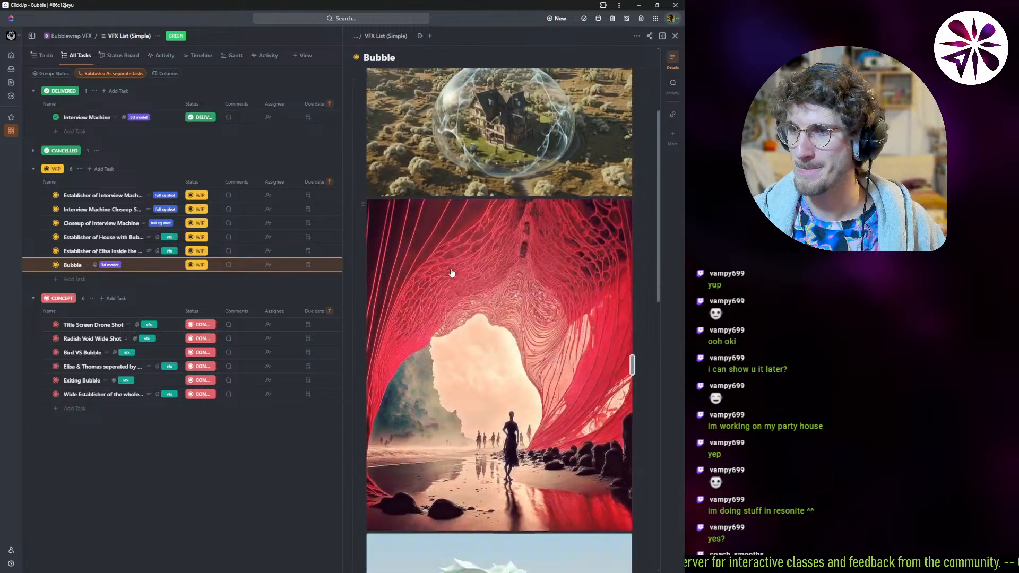
scroll(499, 318, "up", 1)
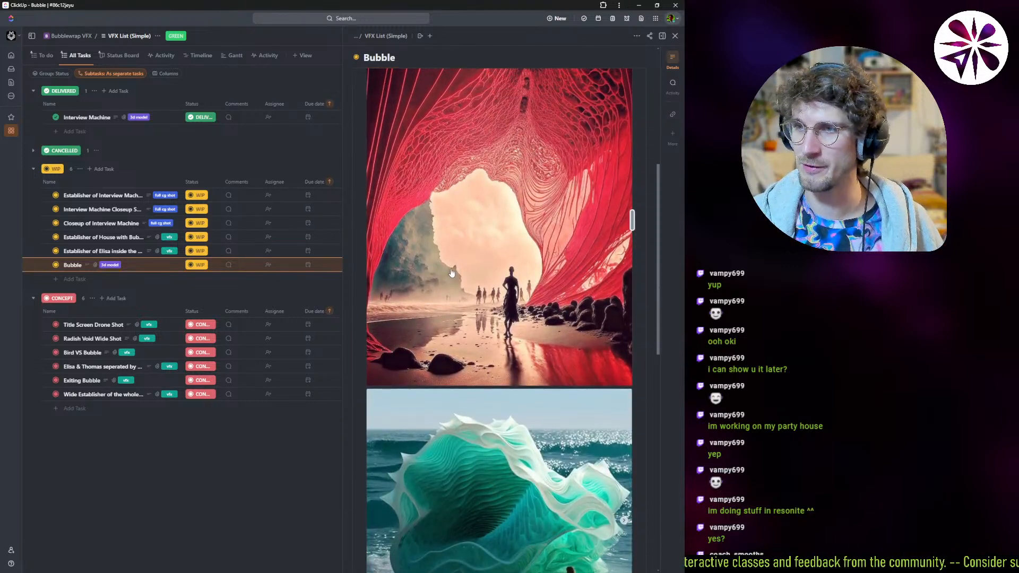
- Switch back to Blender, turn the shader editor into a Geometry Node Editor and create a new node group on the icosphere
key("alt+Tab")
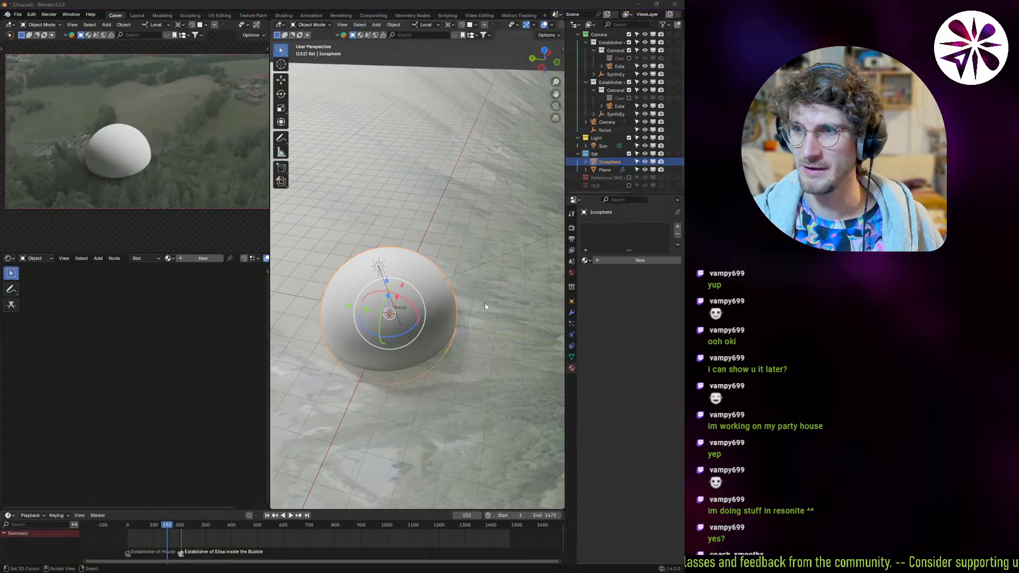
mouse_move(431, 313)
middle_mouse_down()
mouse_move(399, 327)
mouse_move(416, 303)
middle_mouse_up()
scroll(411, 309, "up", 2)
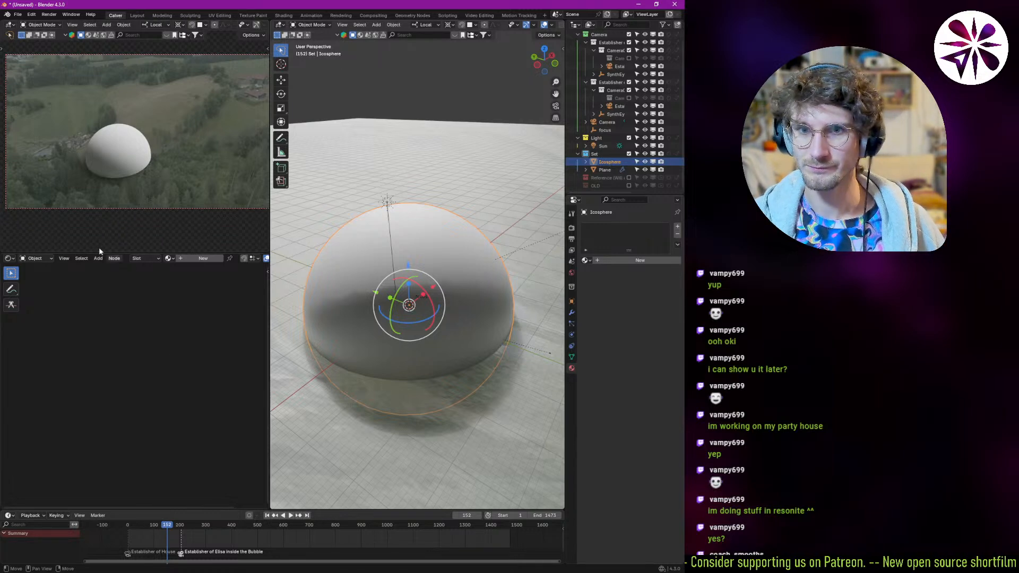
left_click(11, 259)
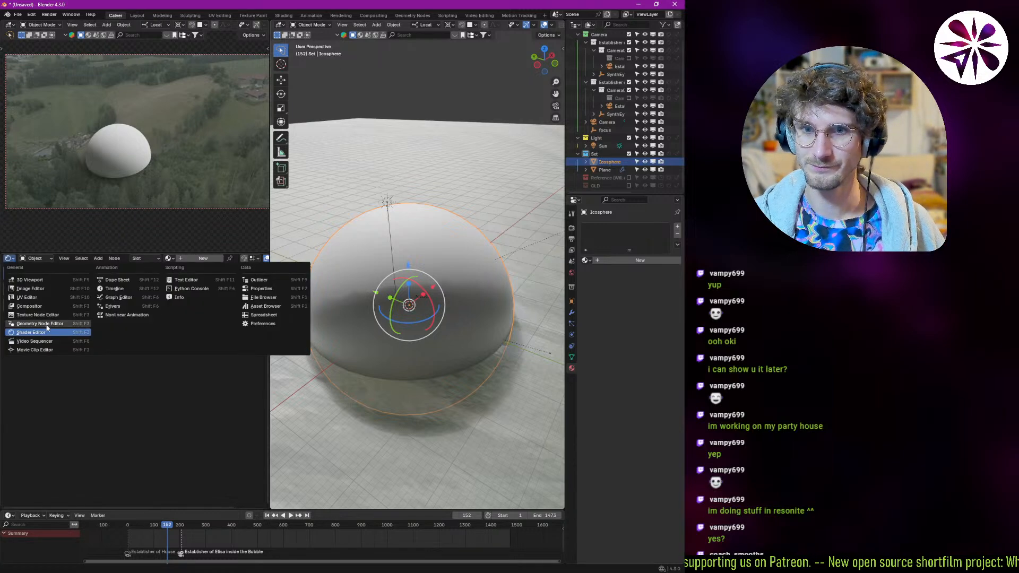
left_click(48, 327)
left_click(159, 258)
middle_click_drag(340, 306, 377, 286)
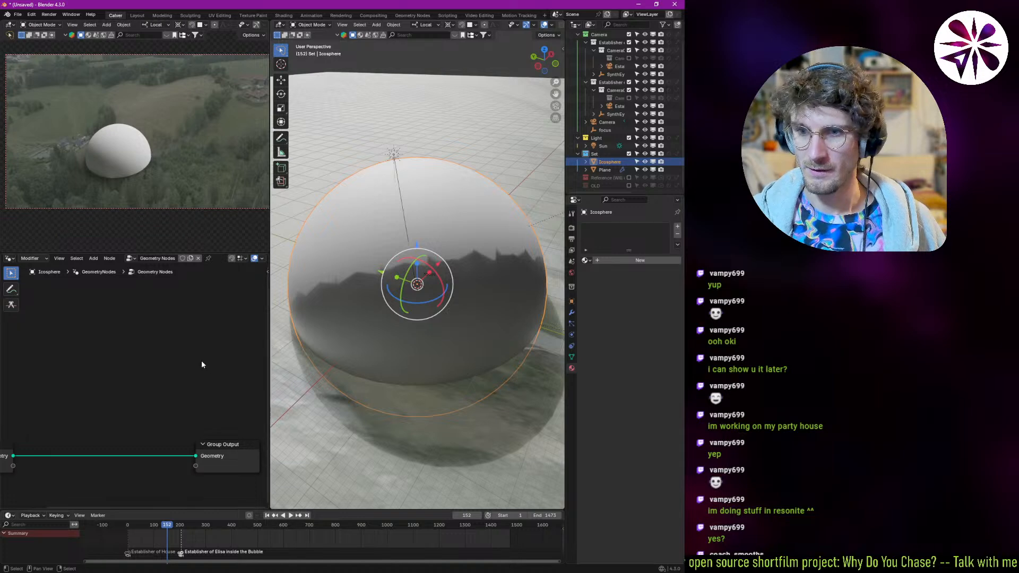
key("Home")
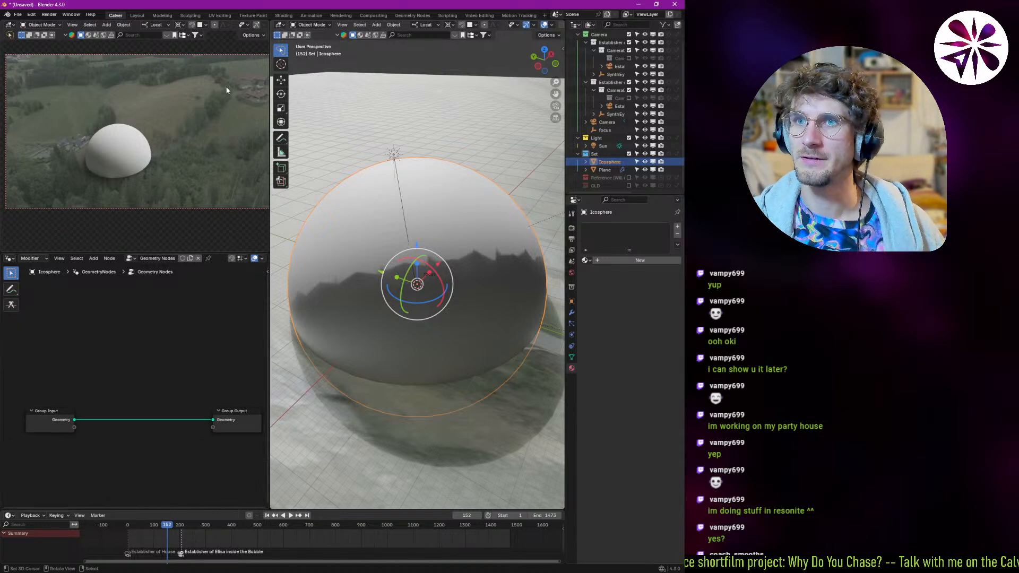
- Open the Geometry Nodes workspace, extend the 3D viewport over the spreadsheet and make it taller to show the whole bubble
left_click(412, 16)
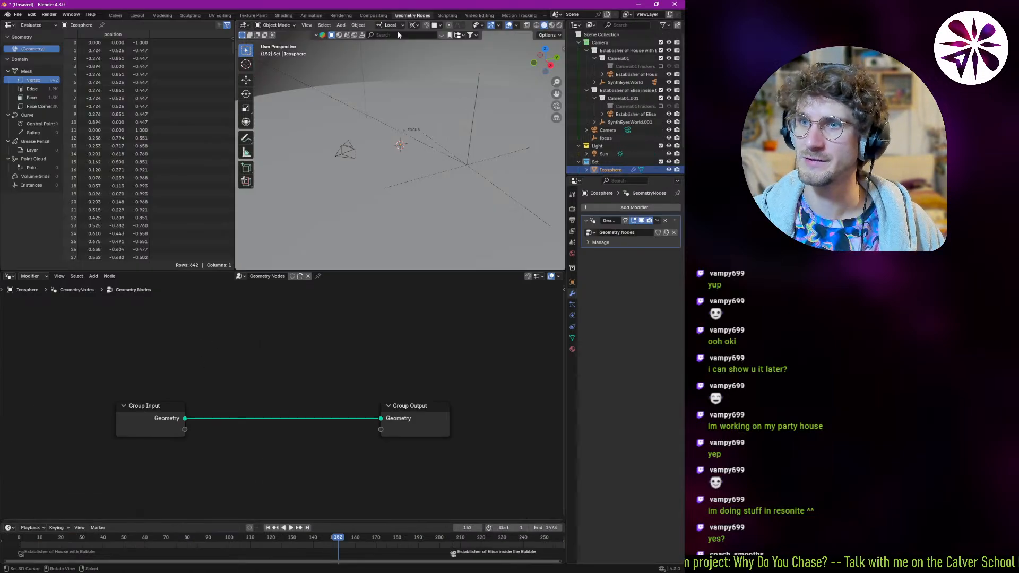
left_click(241, 25)
left_click_drag(238, 23, 187, 30)
left_click_drag(343, 270, 366, 321)
scroll(358, 189, "down", 5)
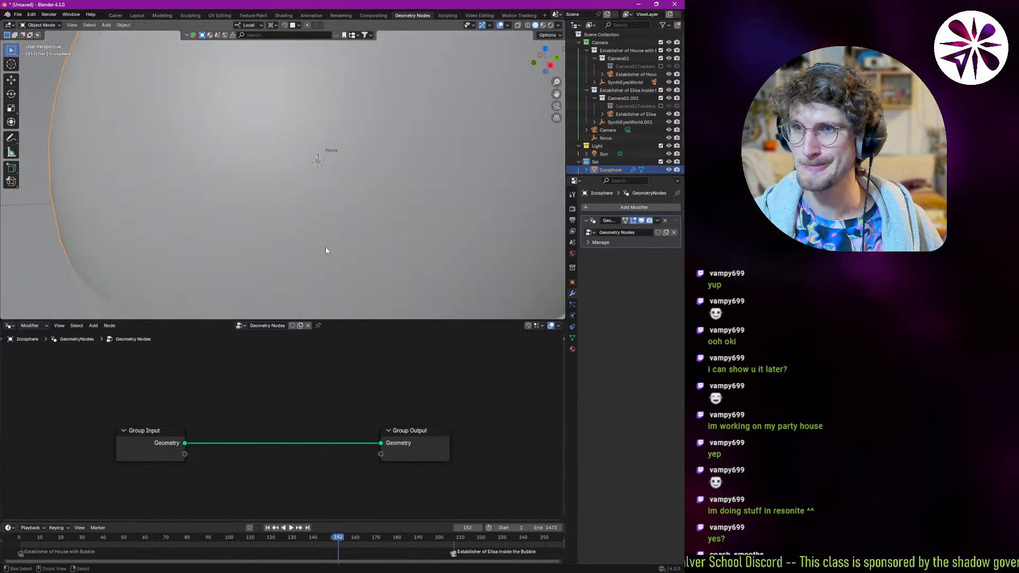
scroll(358, 189, "down", 4)
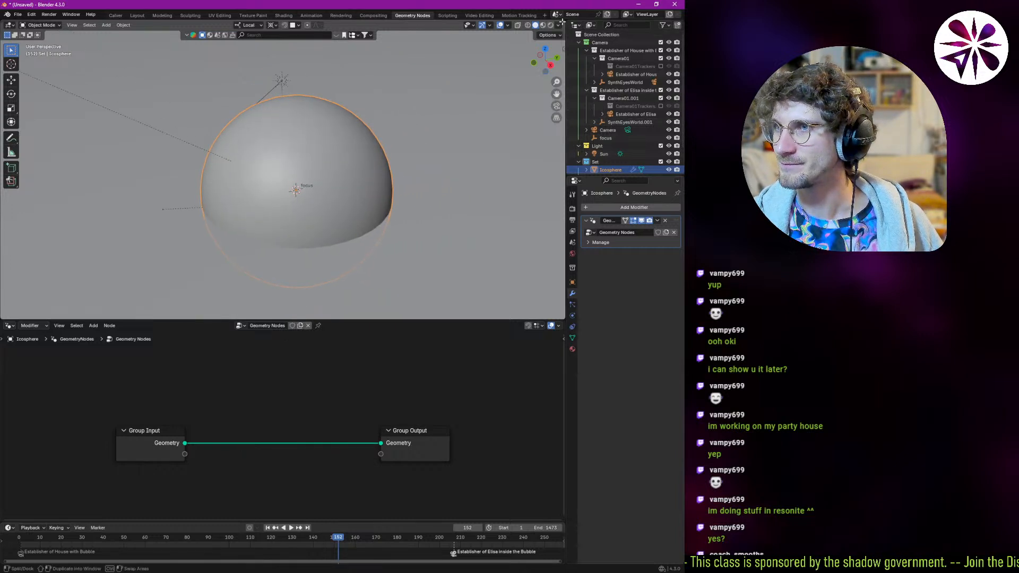
- Extend the viewport, node editor and timeline across the full window width in place of the outliner and properties editors
left_click_drag(564, 21, 550, 301)
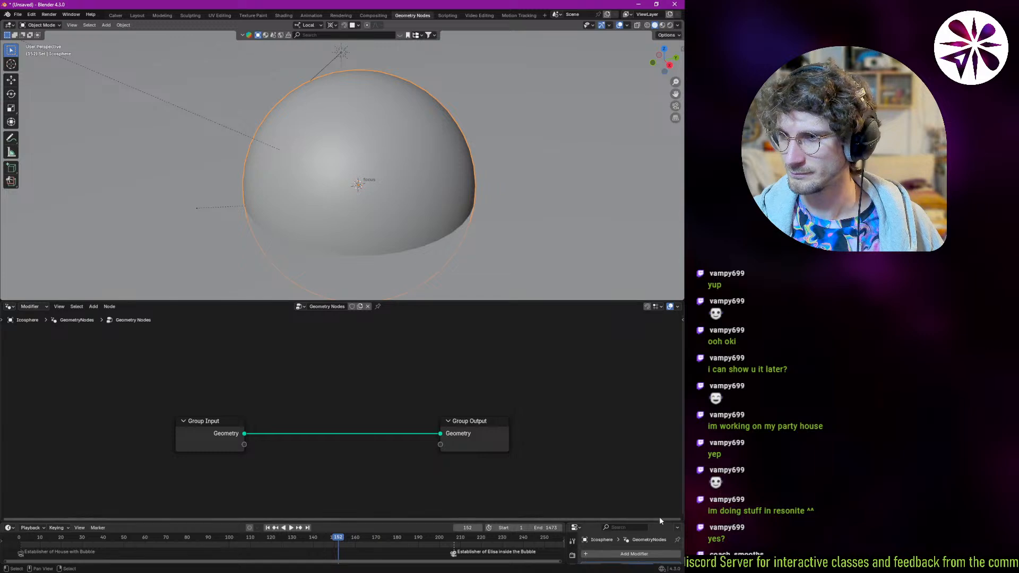
mouse_move(681, 523)
left_mouse_down()
mouse_move(685, 540)
mouse_move(679, 519)
left_mouse_up()
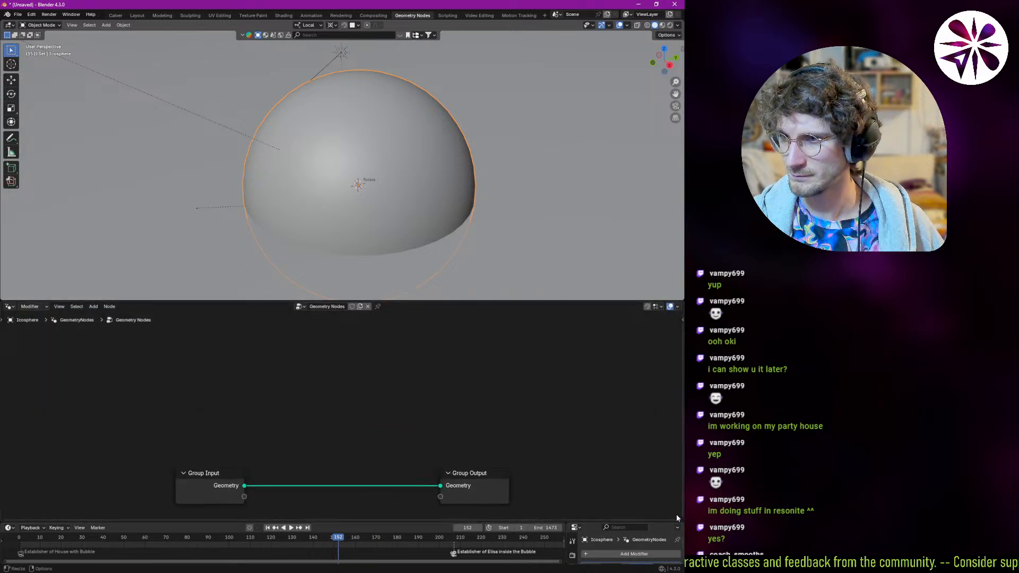
key("Home")
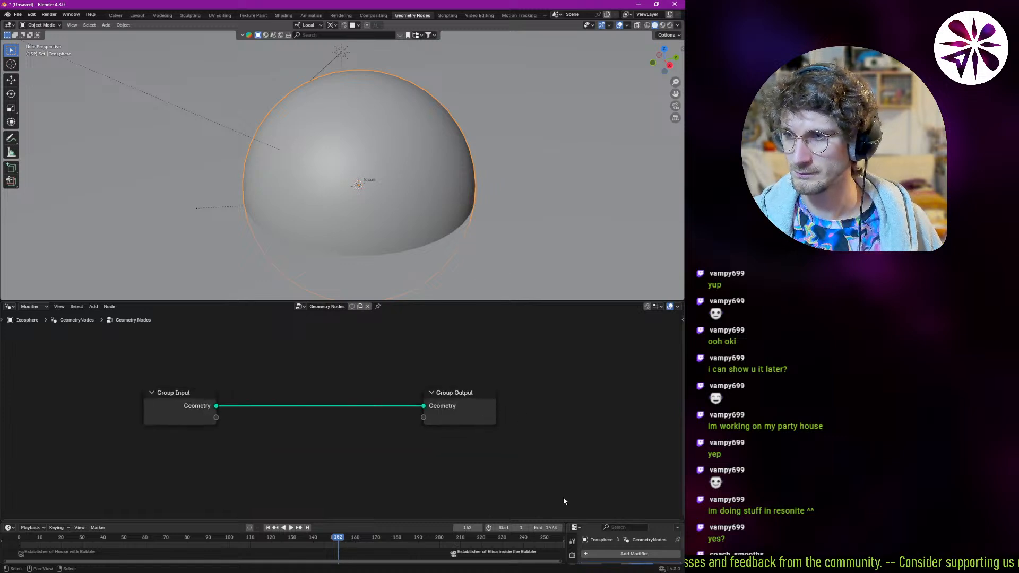
left_click_drag(567, 522, 616, 536)
left_click_drag(492, 511, 493, 517)
- Set the viewport shading to Material Preview and frame the bubble over the projected house footage
middle_click_drag(382, 189, 370, 189, "shift")
key("z")
left_click(337, 172)
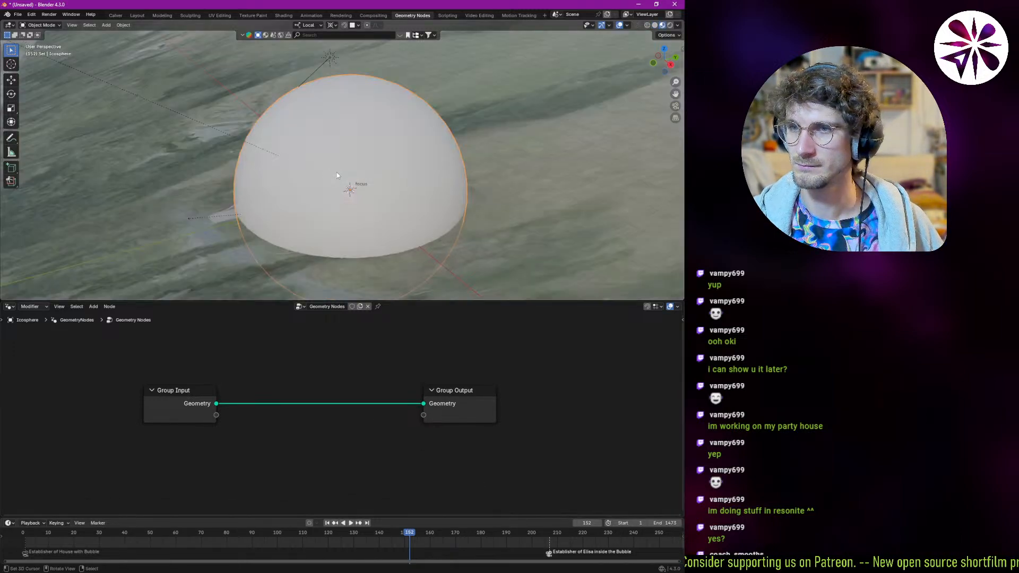
middle_click_drag(393, 219, 366, 223)
mouse_move(275, 389)
middle_mouse_down()
mouse_move(284, 398)
mouse_move(273, 386)
middle_mouse_up()
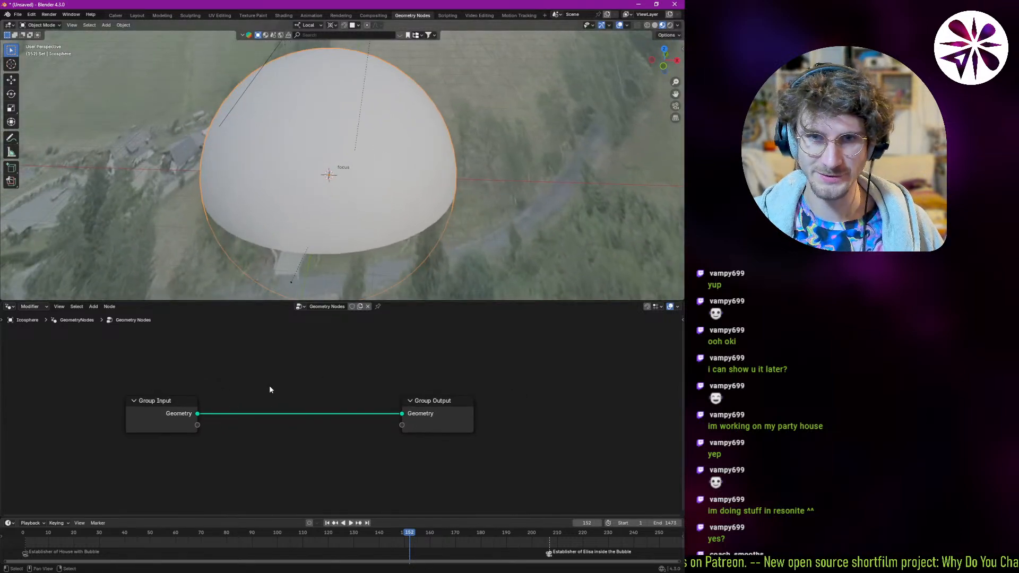
- Add a Noise Texture node to the bubble's node tree and place it below the Group Input
key("shift+a")
left_click(204, 313)
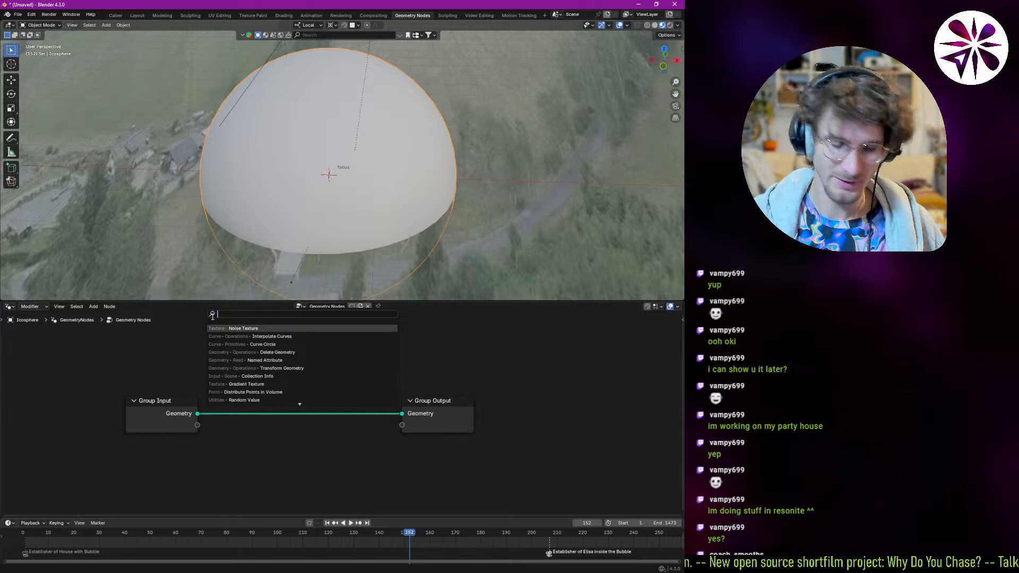
type("nois")
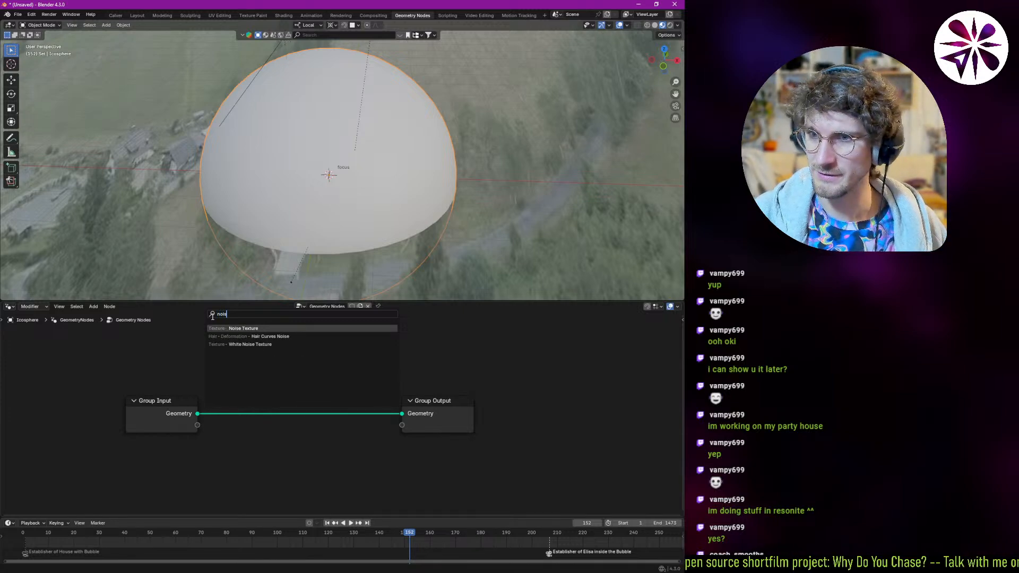
key("Return")
left_click(180, 447)
left_click(171, 406)
- Try a Transform Geometry node with the Noise Texture's Color feeding its Translation, and delete that node
left_click_drag(172, 407, 194, 360)
scroll(127, 385, "down", 2)
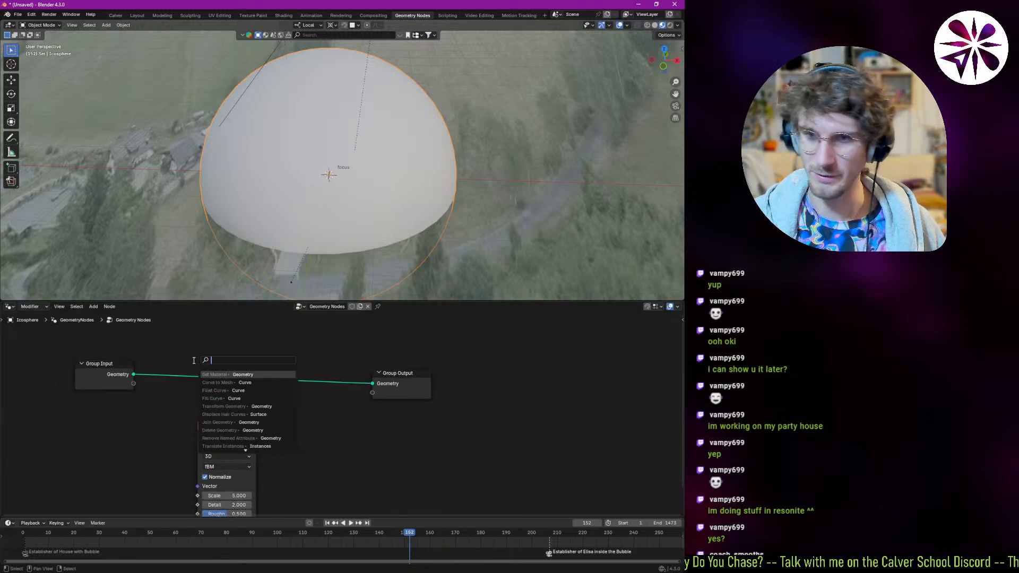
type("trans")
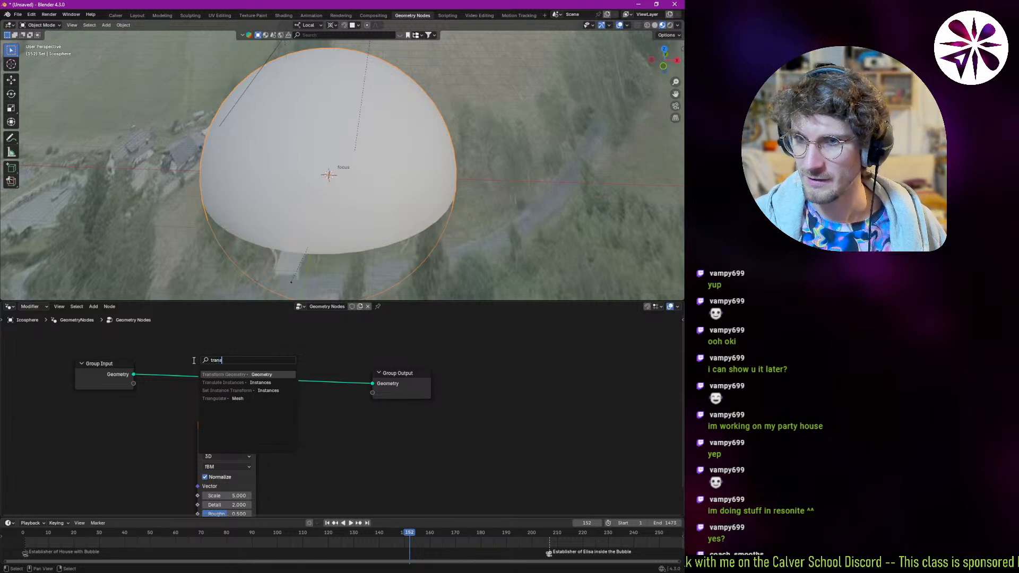
key("Return")
left_click(211, 383)
middle_click_drag(279, 425, 281, 303)
scroll(302, 366, "down", 3)
left_click_drag(253, 398, 203, 409)
middle_click_drag(255, 363, 259, 395)
left_click_drag(253, 345, 261, 381)
left_click_drag(223, 453, 251, 383)
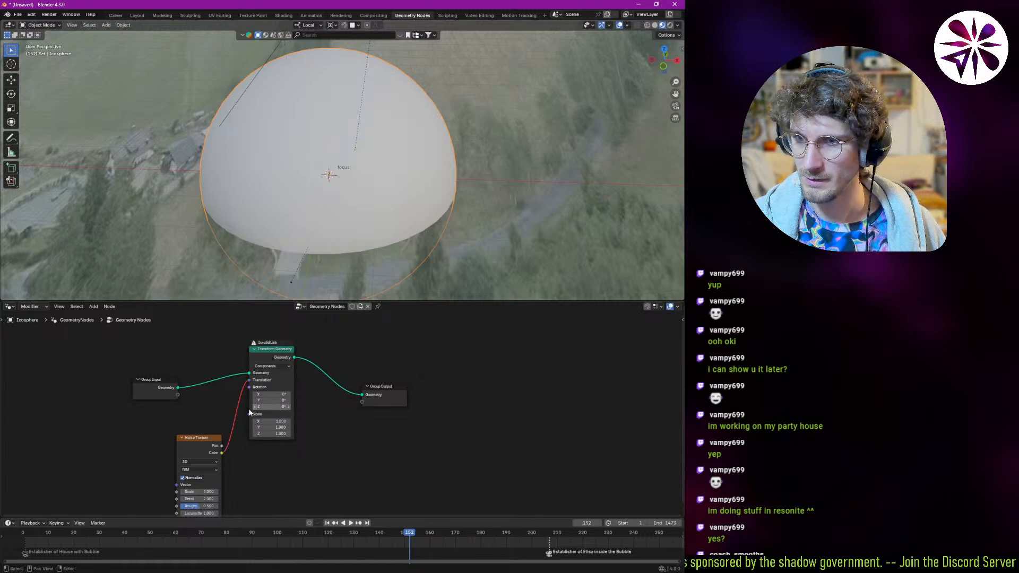
key("x")
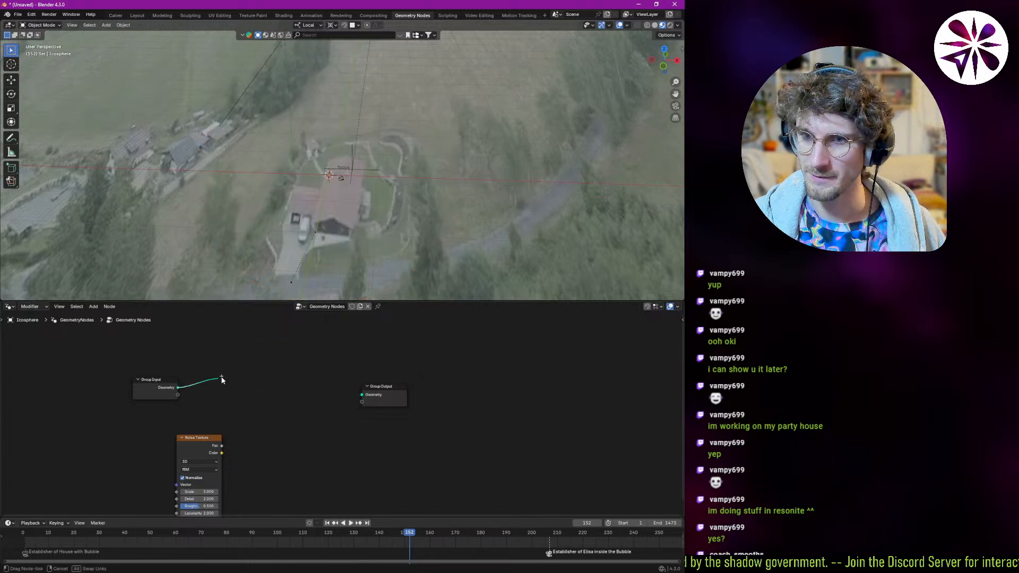
- Search for "trans" nodes that accept the Group Input's geometry and look through the matches
left_click_drag(219, 379, 230, 376)
type("tra")
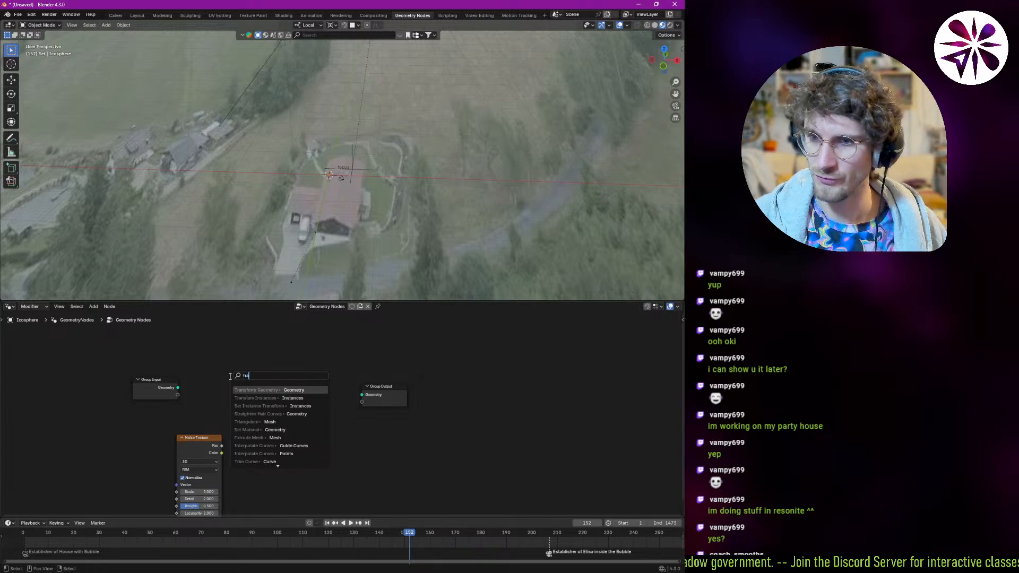
type("ns")
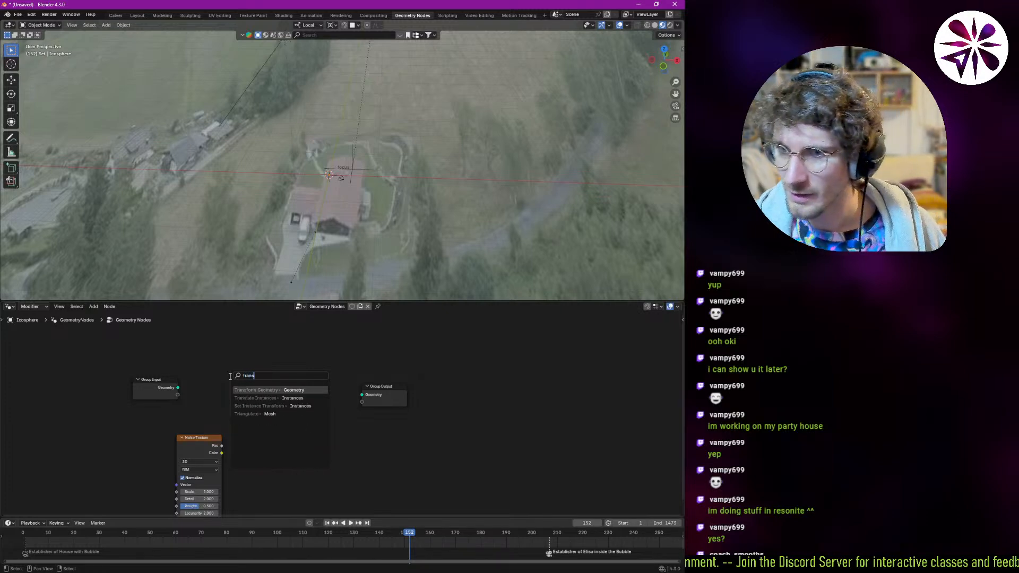
key("Down")
key("Down")
key("Up")
key("Up")
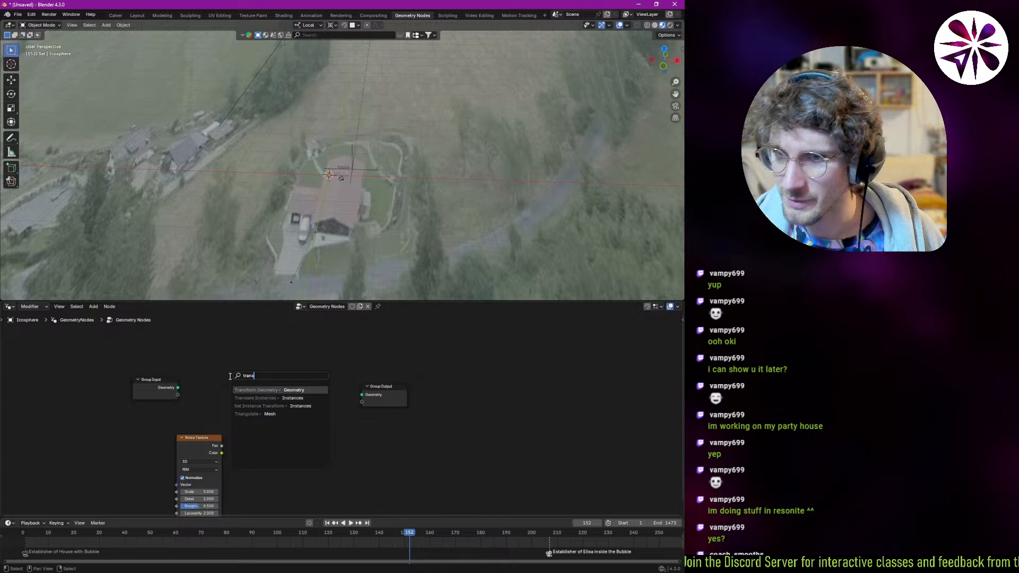
- Search the geometry link's node list for "displ" and "move", and leave the search without adding a node
key("BackSpace")
key("BackSpace")
key("BackSpace")
key("BackSpace")
type("displ")
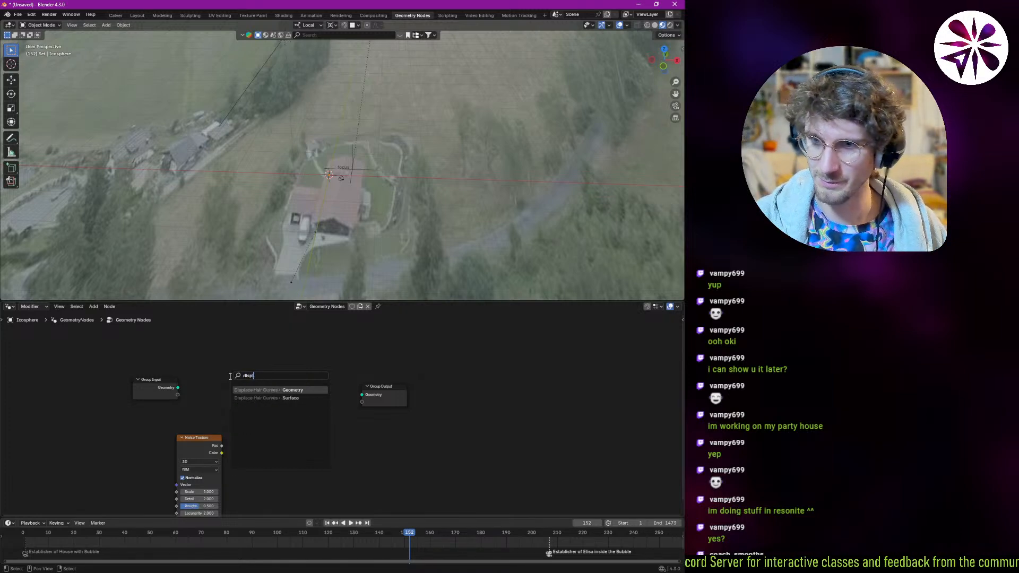
key("BackSpace")
key("BackSpace")
key("BackSpace")
key("BackSpace")
key("BackSpace")
key("BackSpace")
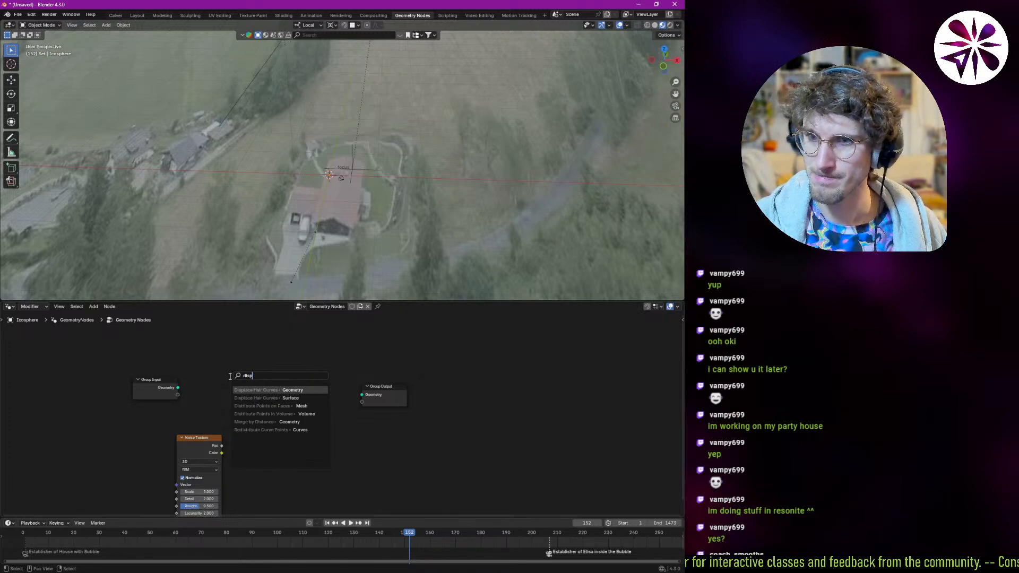
type("move")
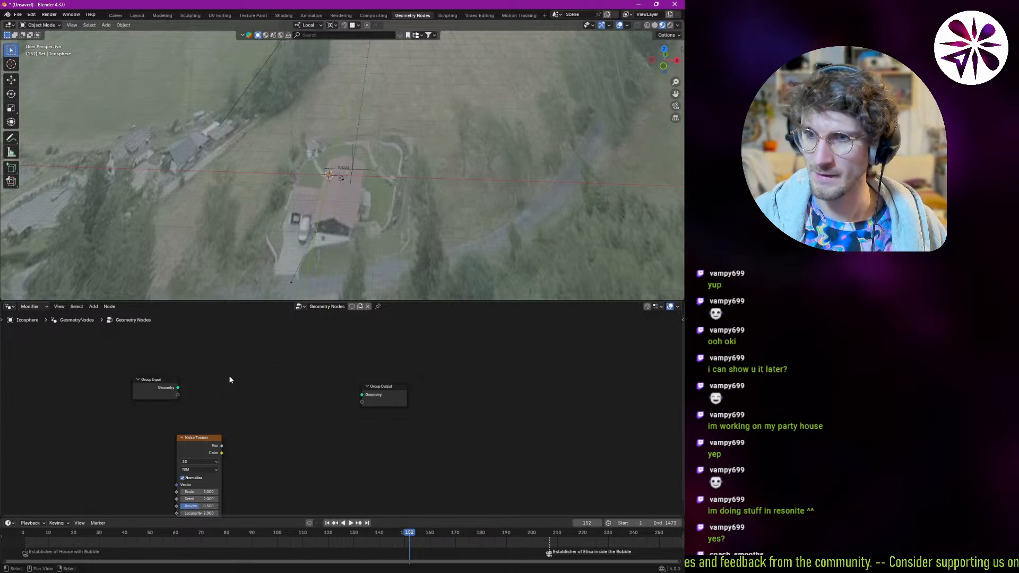
- Try adding a Transform Geometry node from the geometry operations and wiring it between the Group Input and Group Output
key("shift+a")
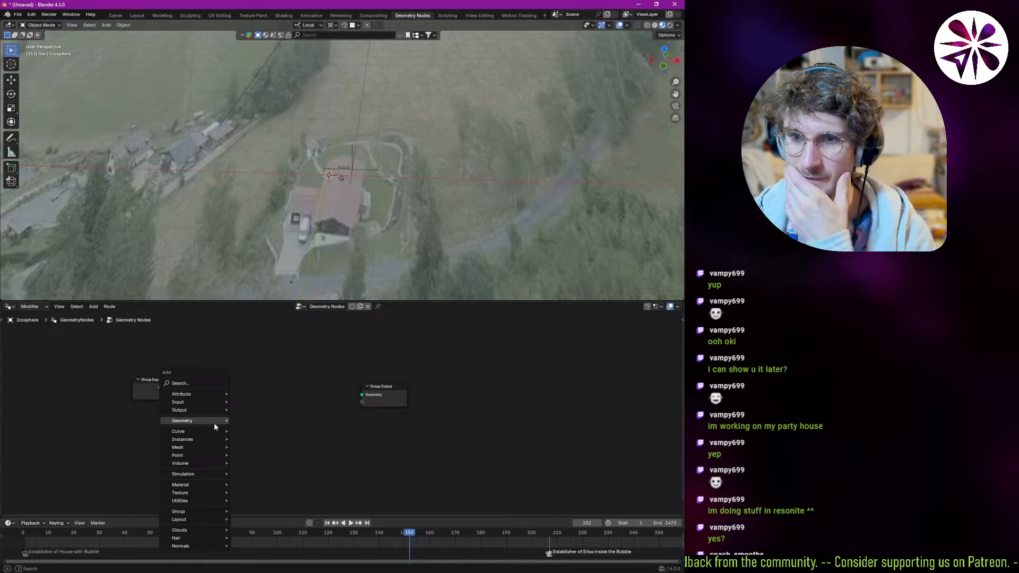
mouse_move(213, 422)
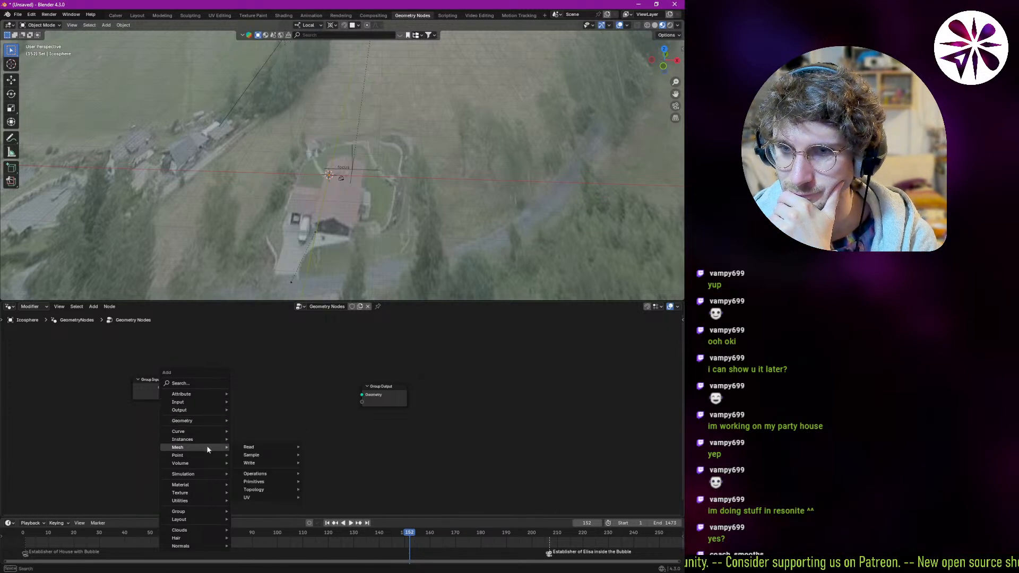
mouse_move(207, 502)
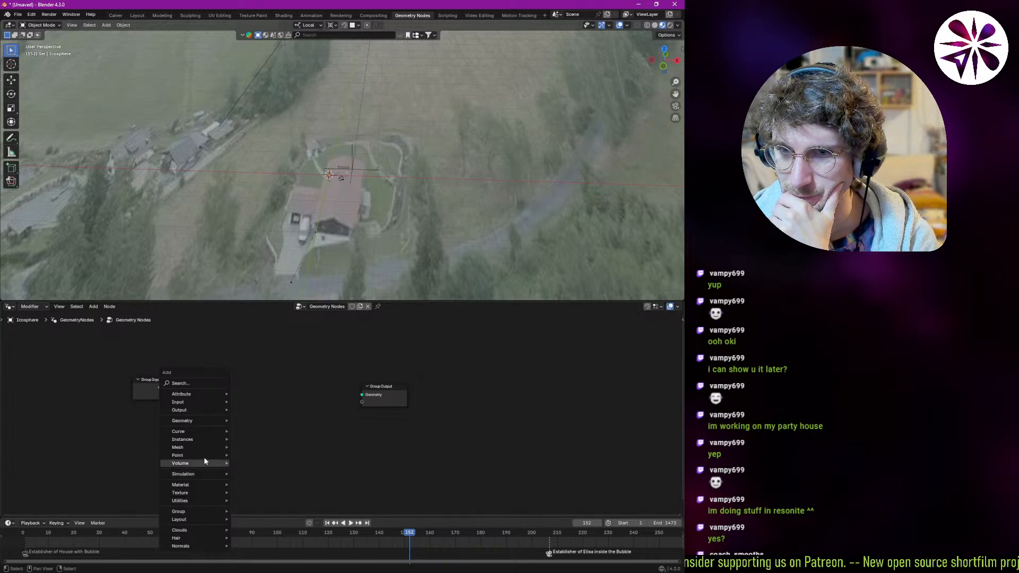
mouse_move(205, 447)
mouse_move(265, 451)
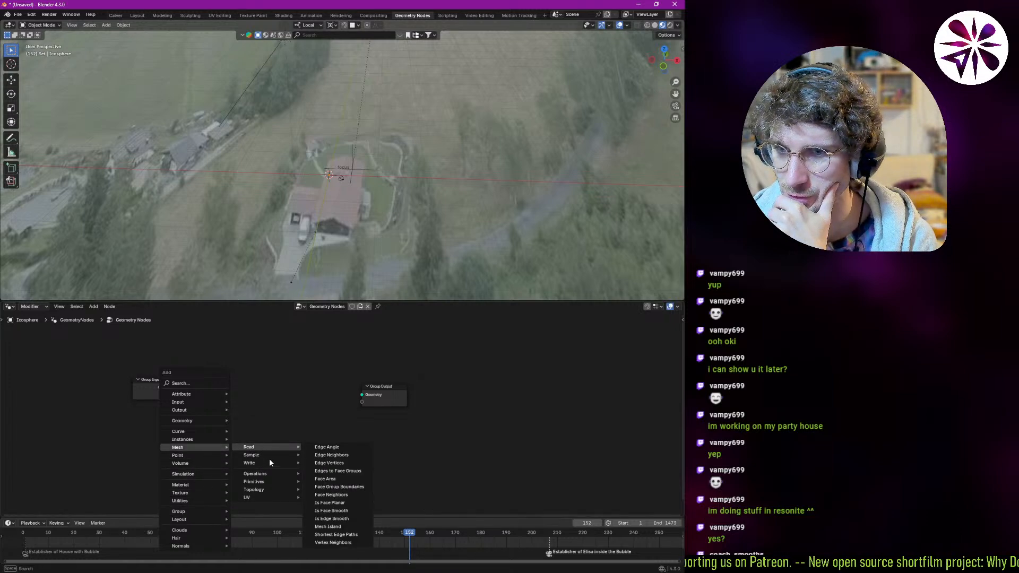
mouse_move(266, 473)
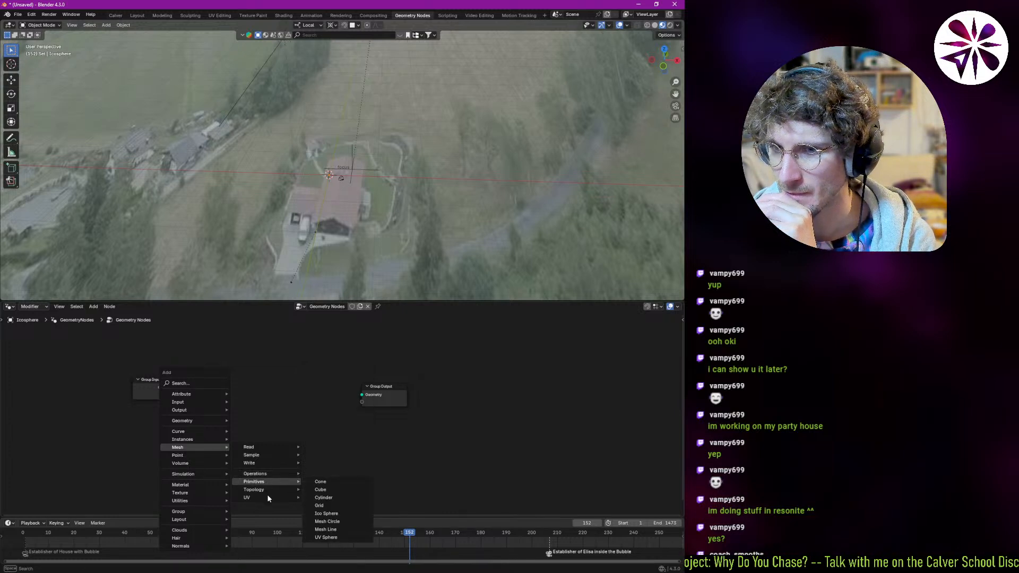
mouse_move(199, 472)
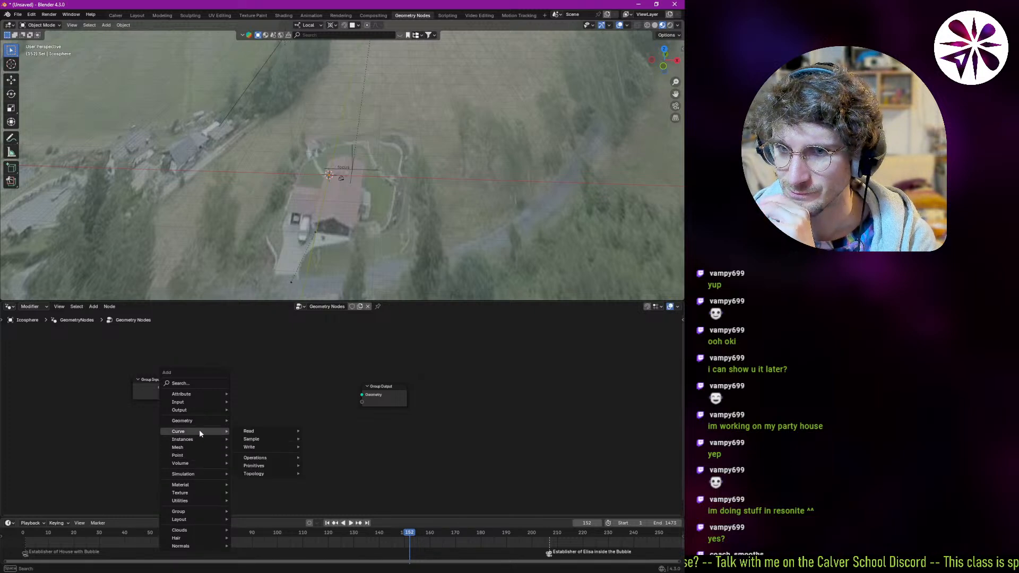
mouse_move(263, 425)
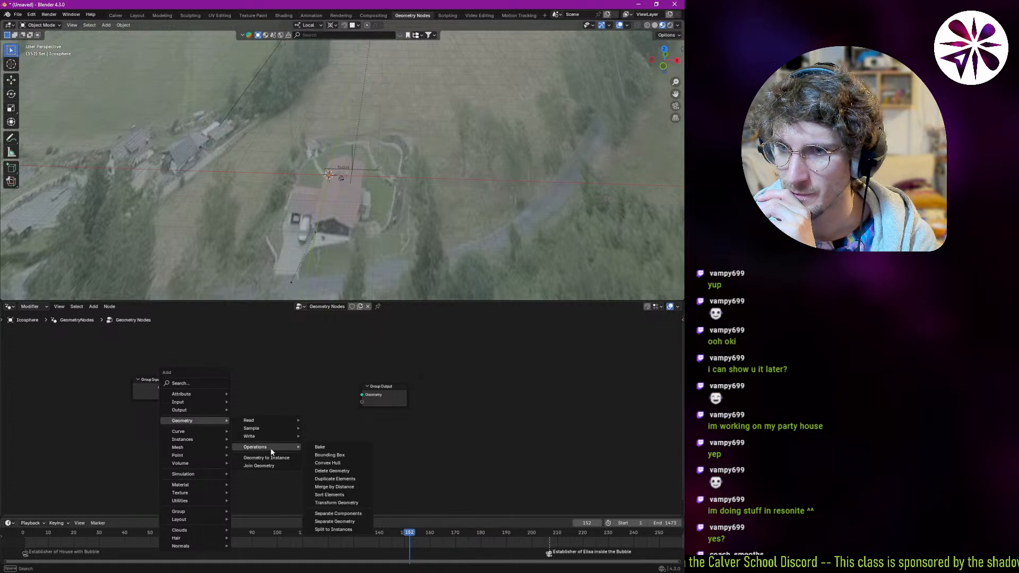
left_click(355, 502)
left_click(243, 362)
left_click_drag(178, 388, 178, 389)
left_click_drag(256, 392, 253, 390)
left_click_drag(358, 400, 361, 395)
- Try driving the Transform Geometry's Translation with a second Noise Texture's Fac output, and check the invalid link's explanation
left_click_drag(285, 409, 200, 413)
type("nois")
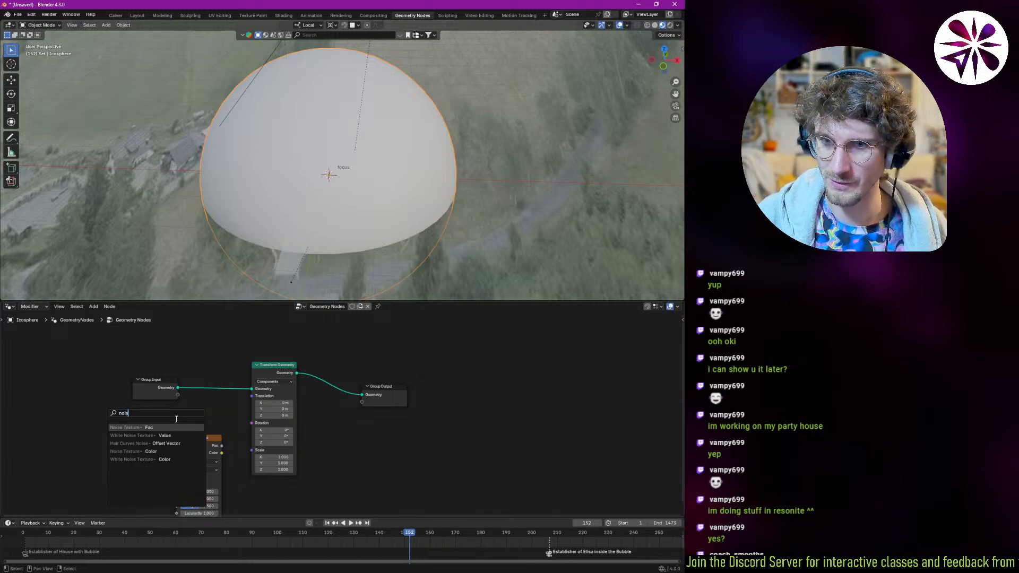
key("Return")
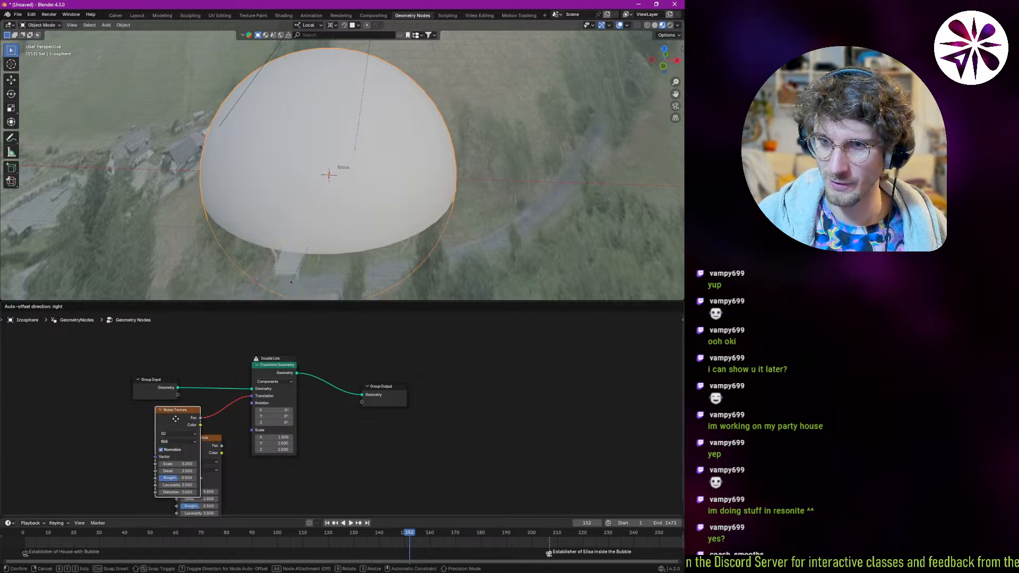
left_click(135, 430)
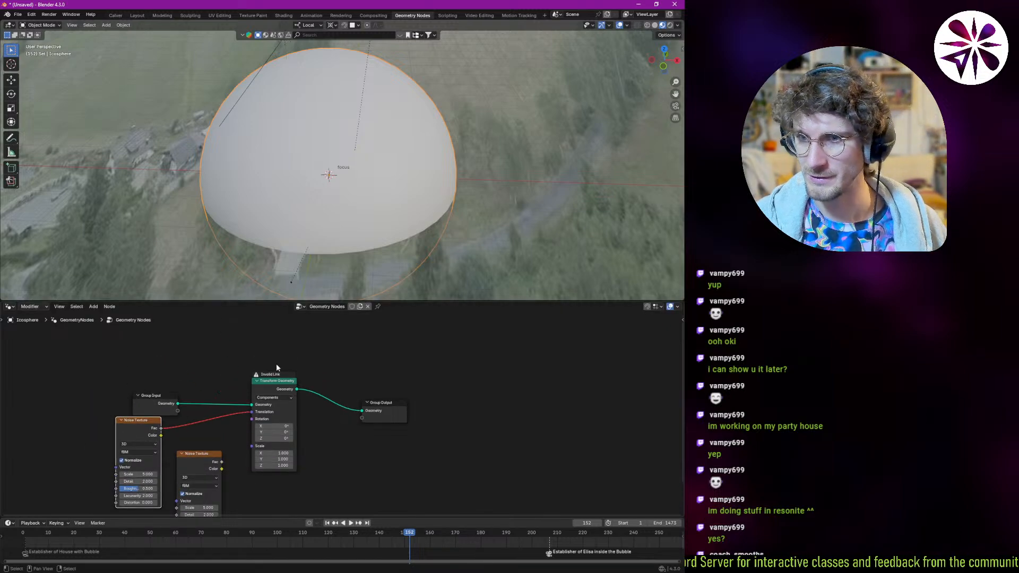
mouse_move(257, 377)
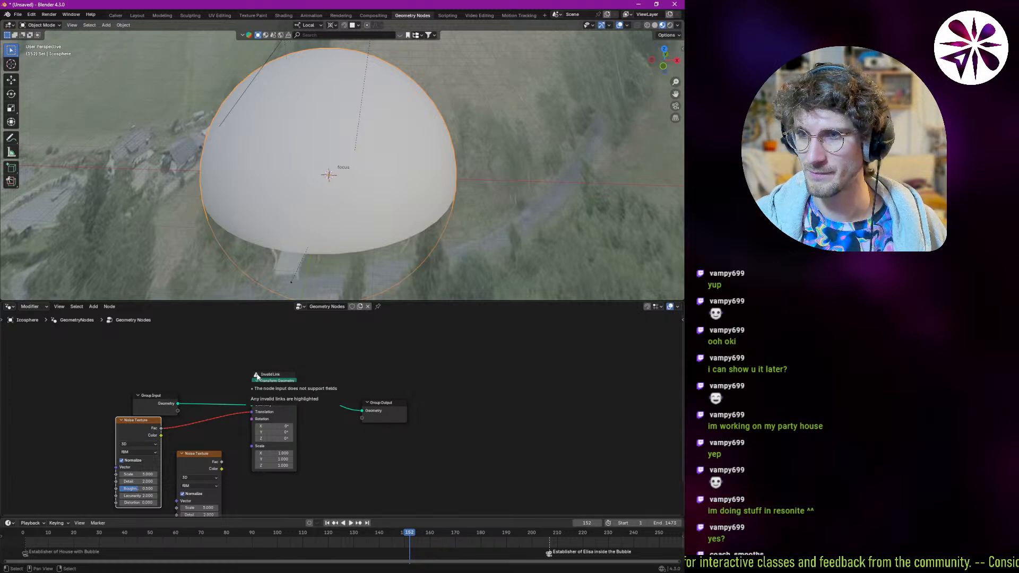
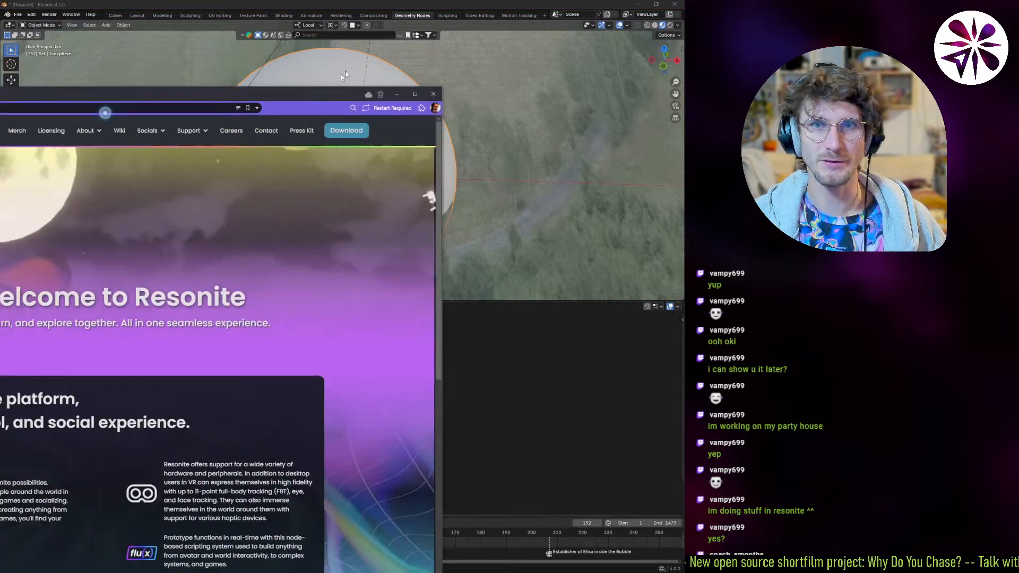
- Switch to the web browser, open YouTube in a new tab and get its video search ready for a query
key("ctrl+t")
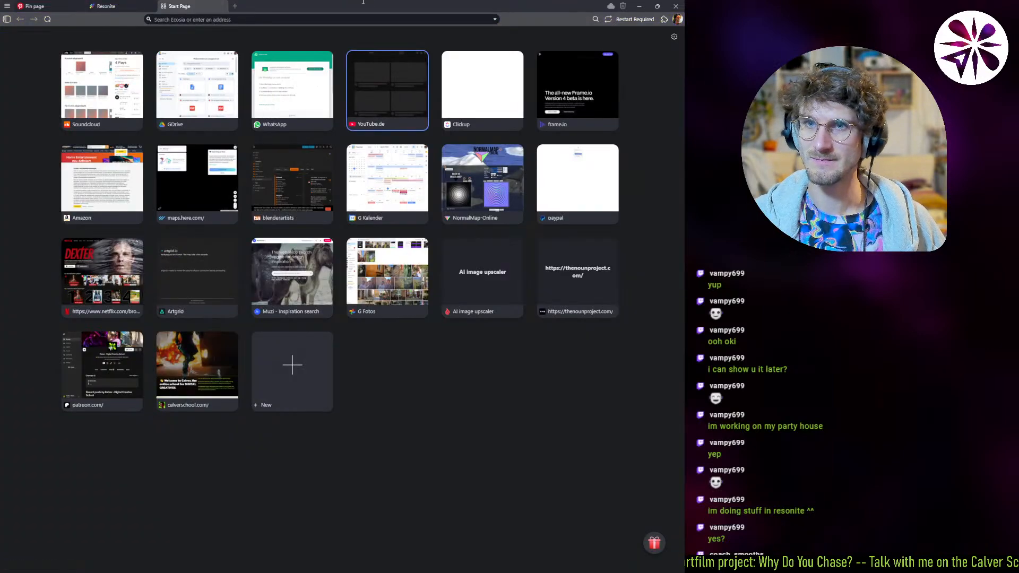
type("you")
key("Return")
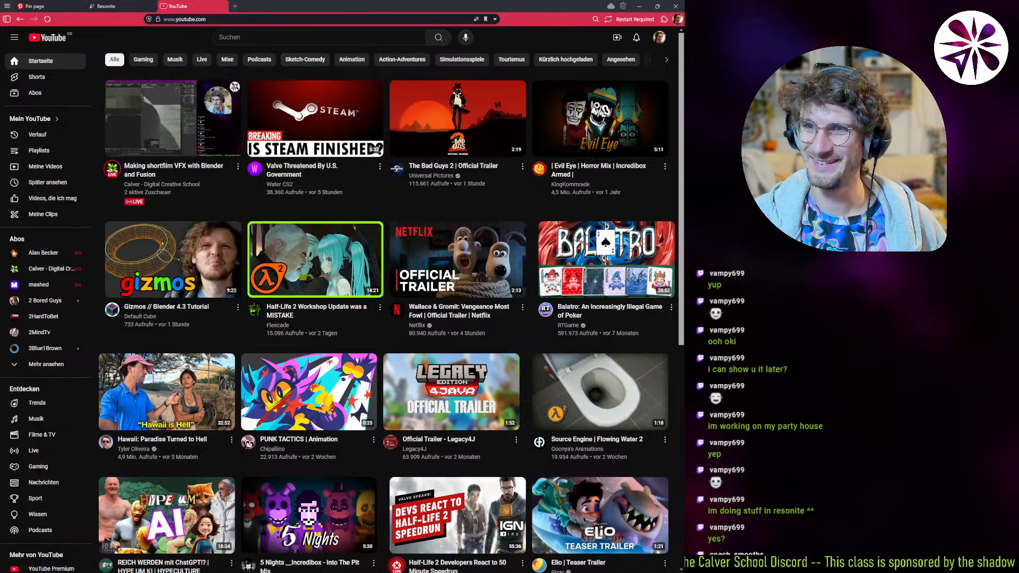
left_click(340, 37)
left_click(363, 4)
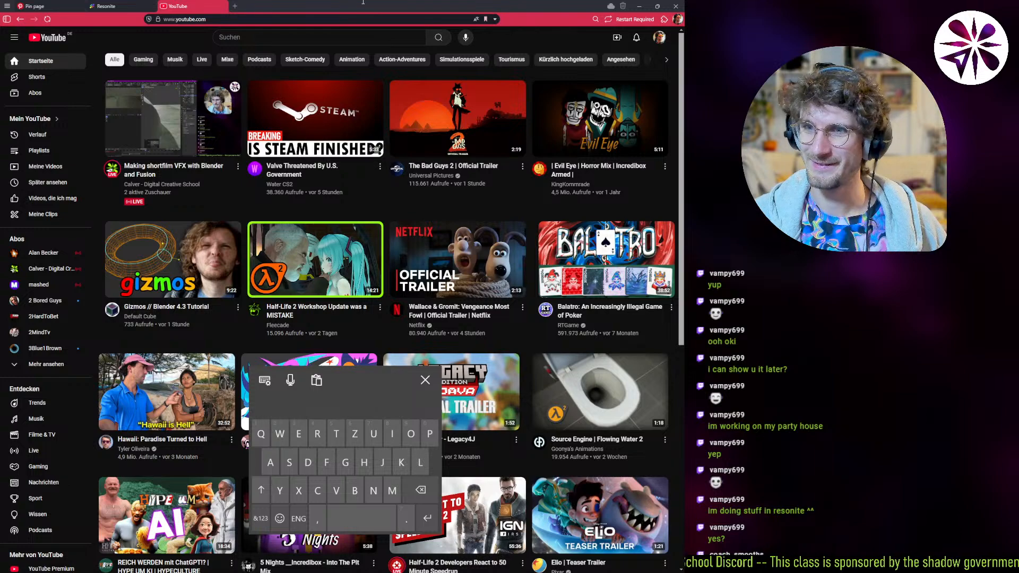
left_click(351, 37)
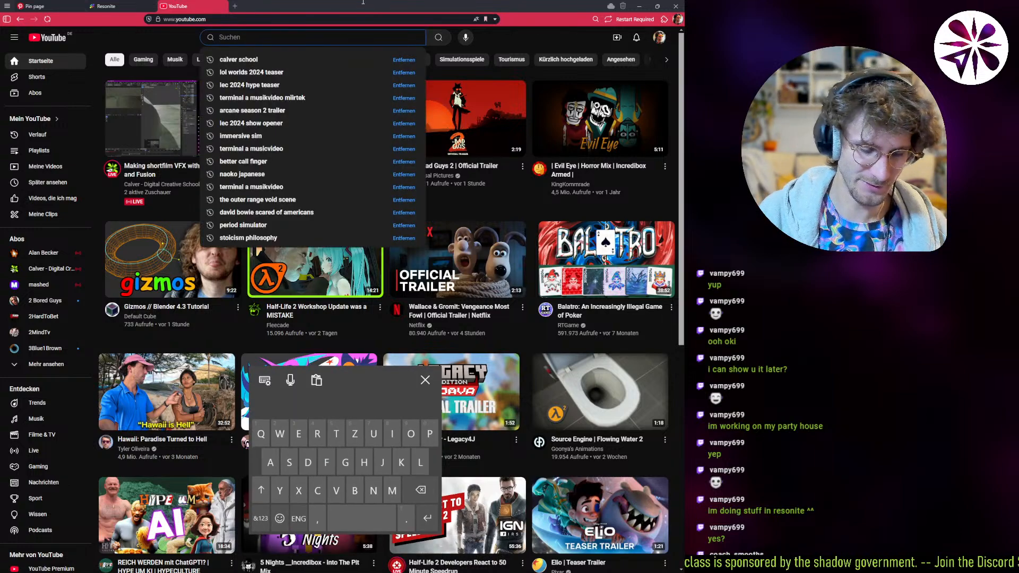
- Search YouTube for "blender geometry nodes mesh displacement" and open the video "DISPLACE MESH with a Texture in Blender - Geometry Nodes"
type("blender geom")
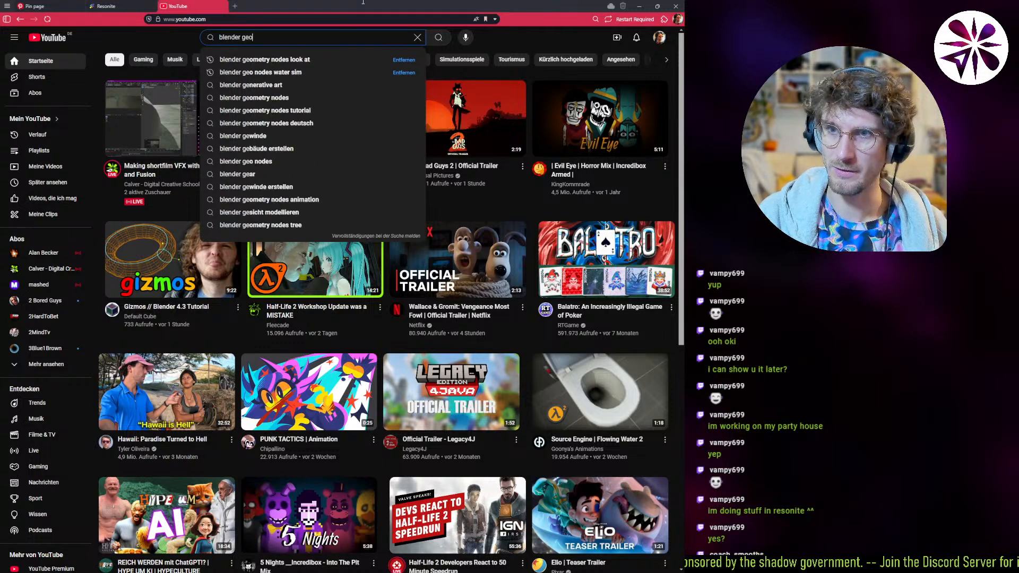
key("Down")
key("Down")
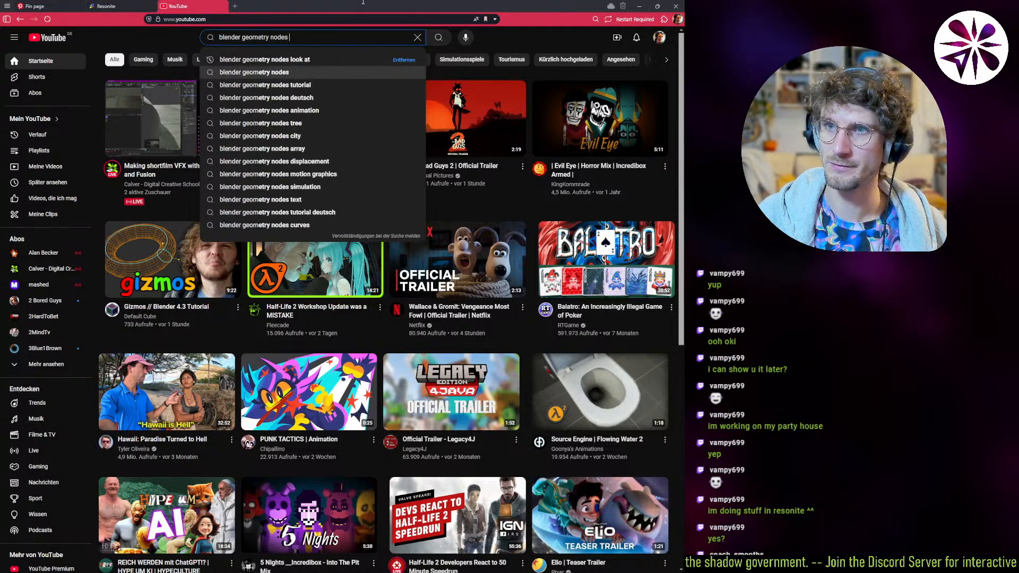
type("me")
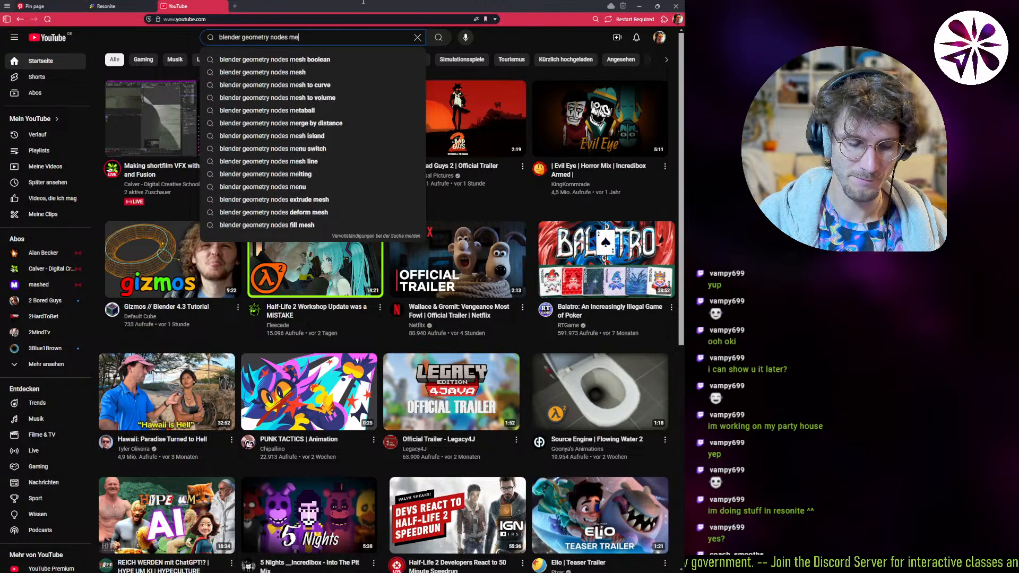
type("sh displacement")
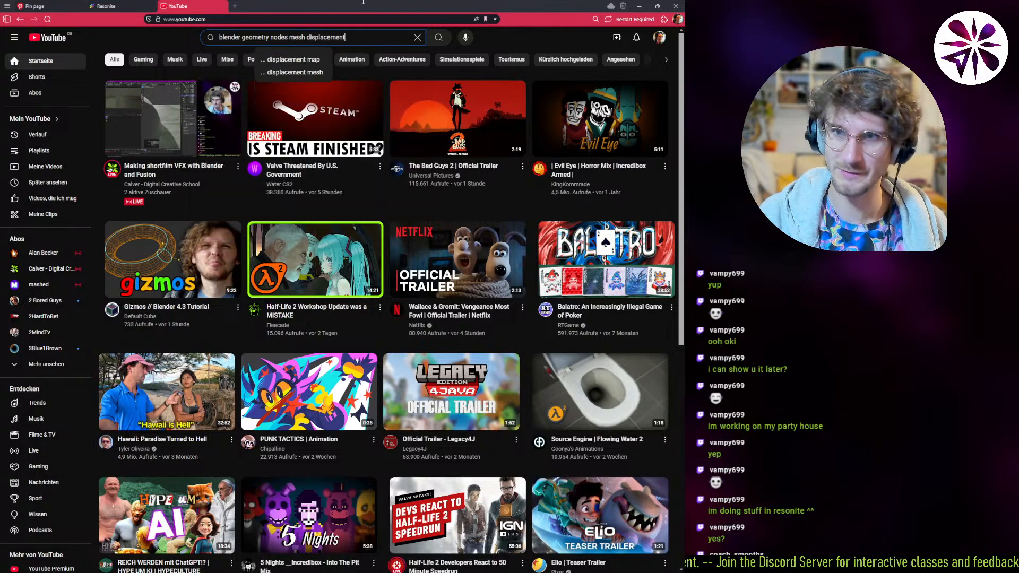
key("Return")
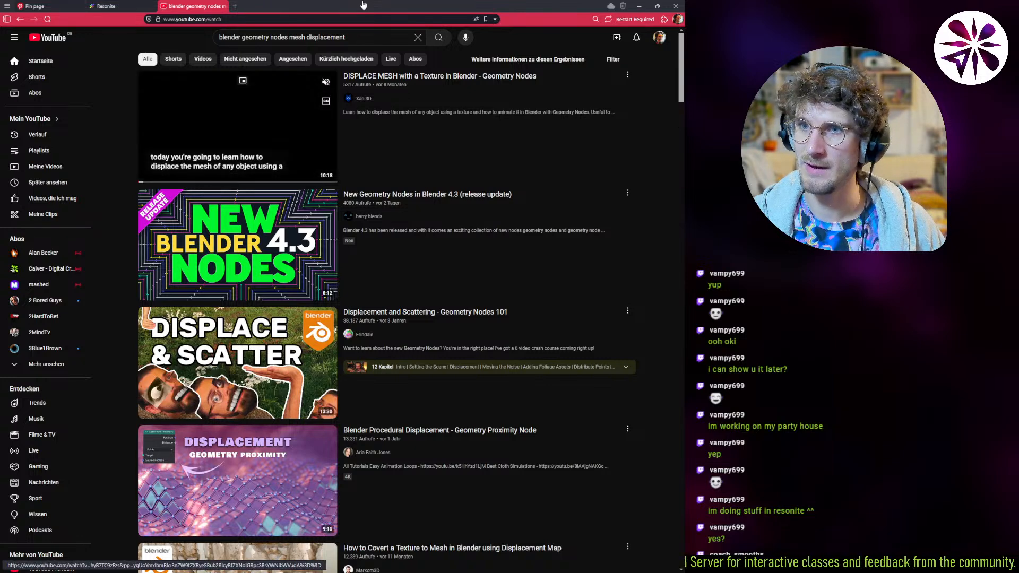
key("Return")
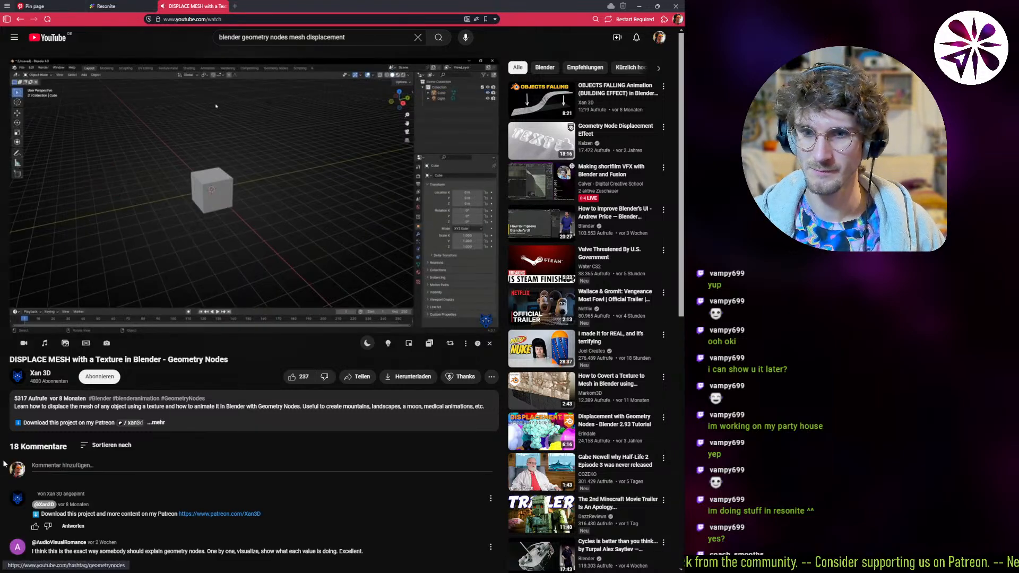
- Enlarge the tutorial video and skip ahead to examine how its nodes displace a mesh with a Noise Texture
key("Right")
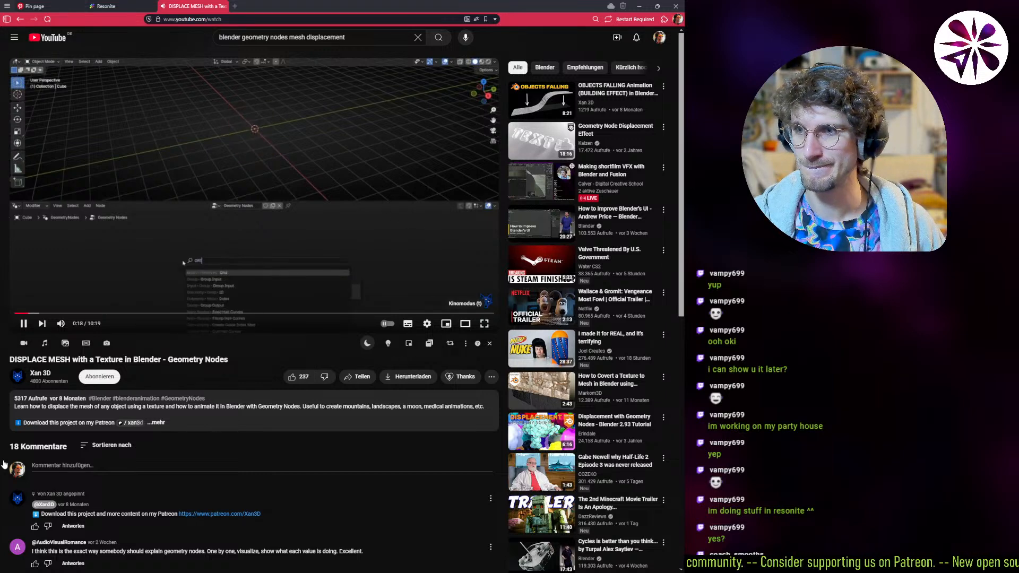
key("t")
key("Right")
key("Right")
key("Right")
key("Right")
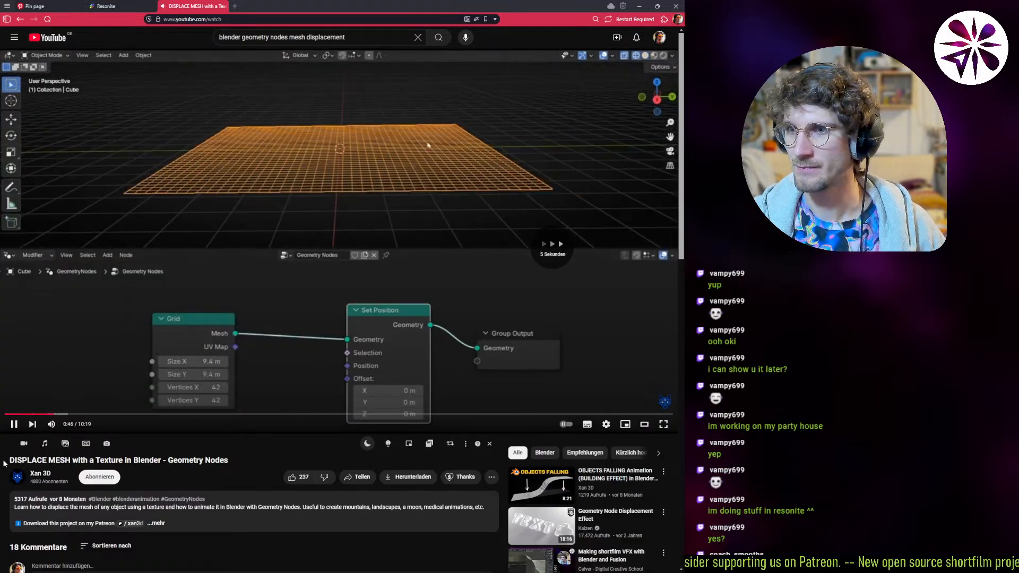
key("Right")
key("Right")
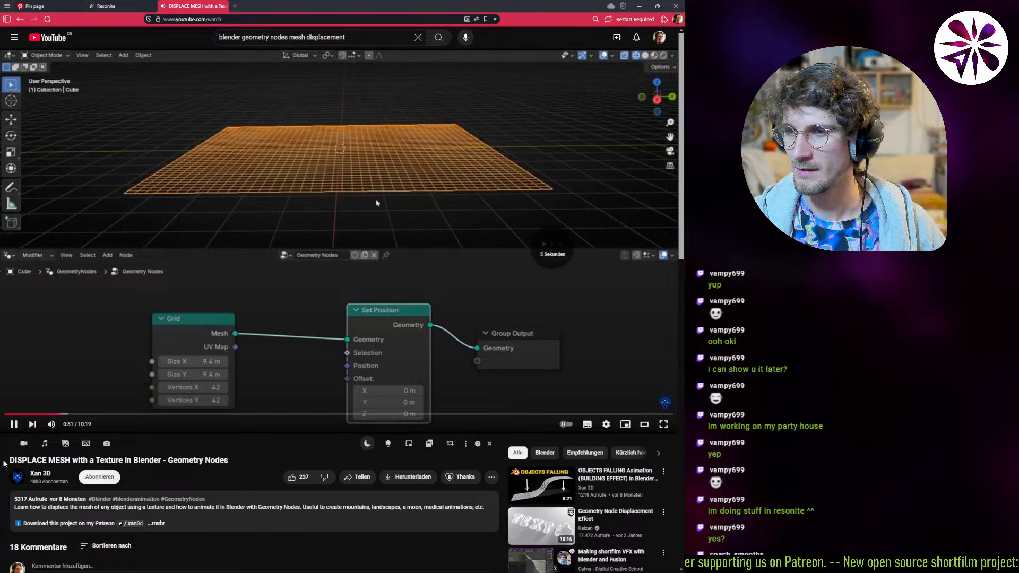
key("Right")
key("Right")
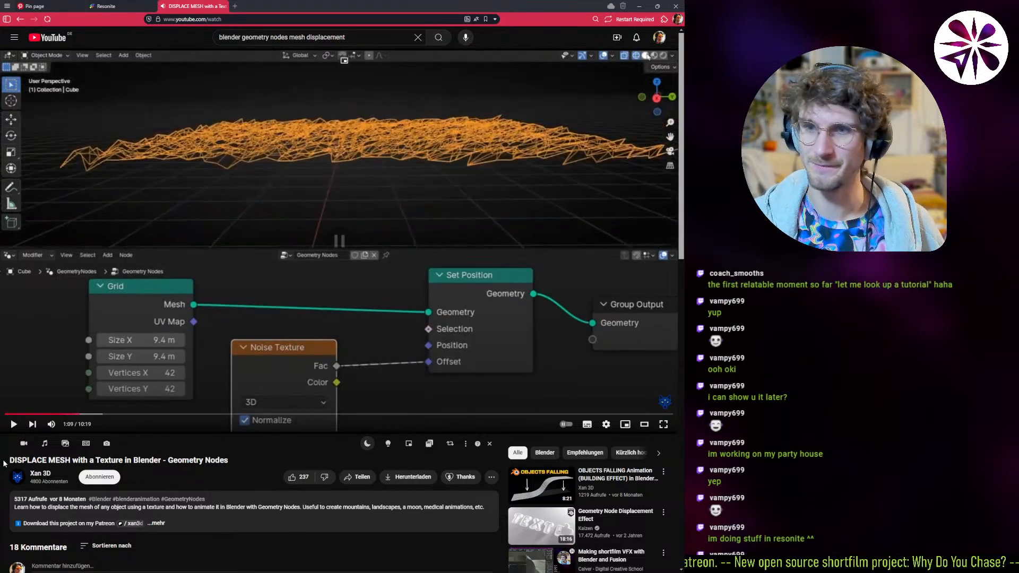
- Return to Blender, replace Transform Geometry with a Set Position node wired between Group Input and Group Output, and delete the second Noise Texture
key("alt+Tab")
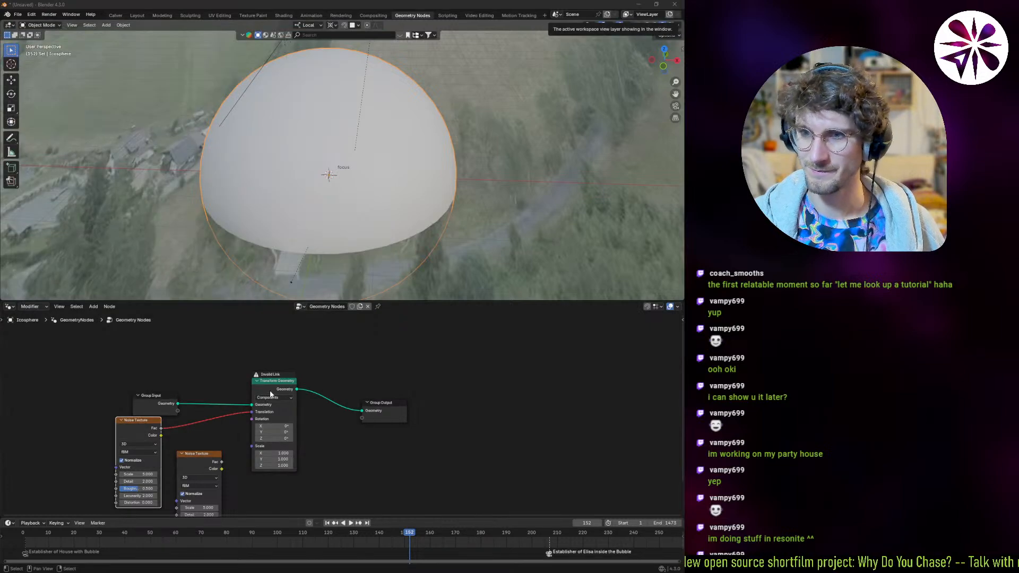
key("x")
left_click_drag(186, 406, 239, 391)
type("set pos")
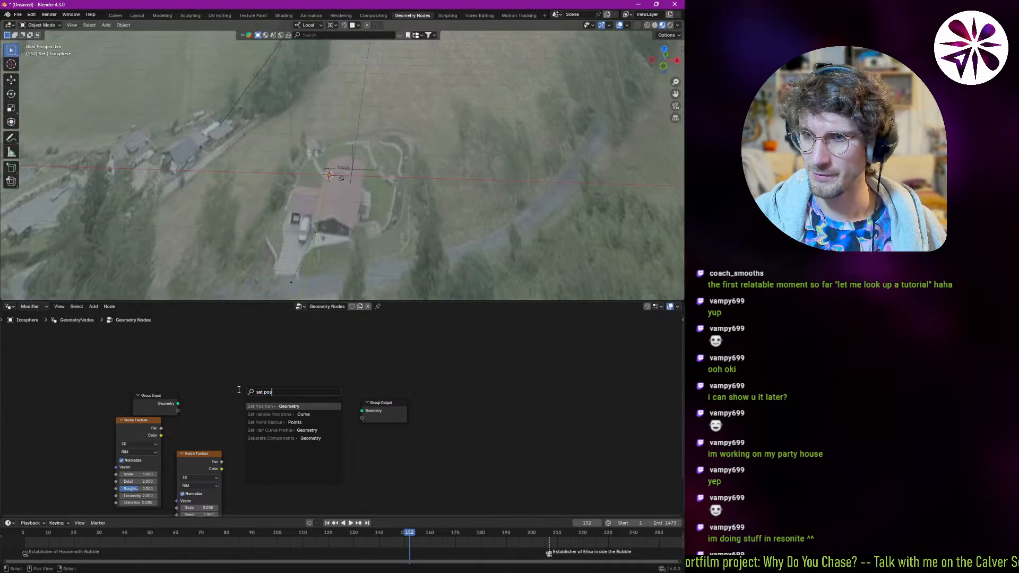
key("Return")
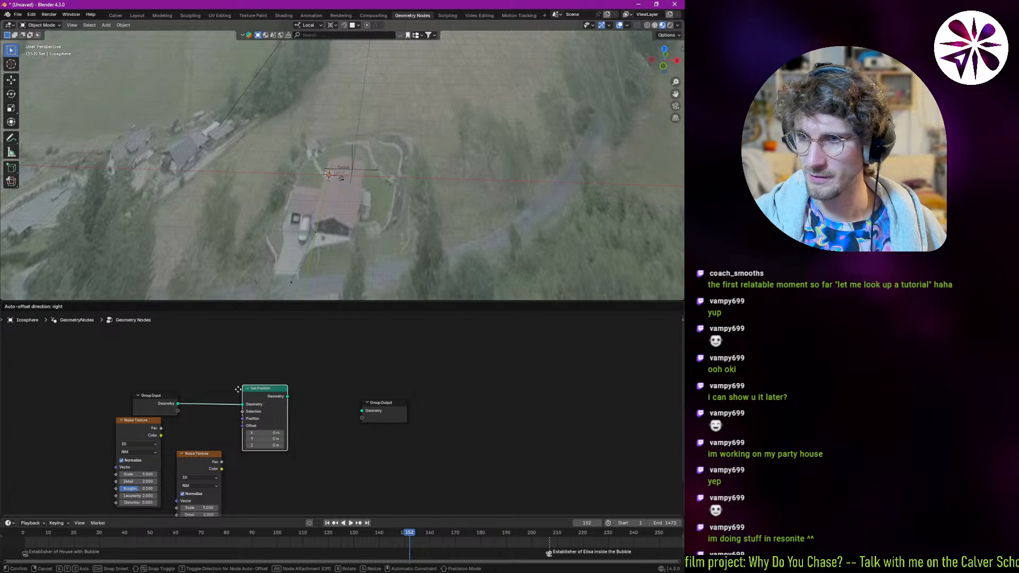
left_click(257, 372)
right_click_drag(311, 395, 362, 408, "alt")
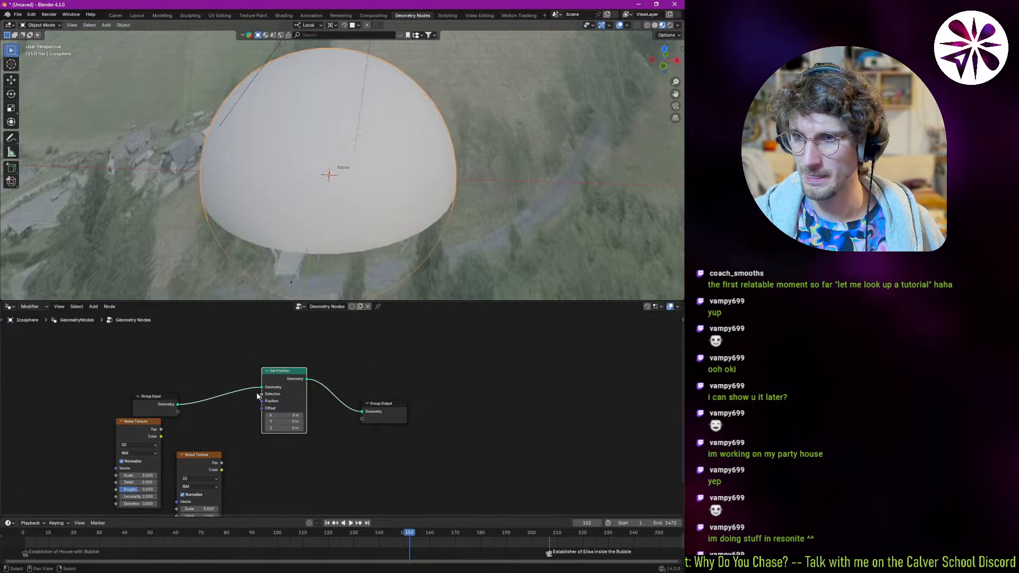
left_click(137, 423)
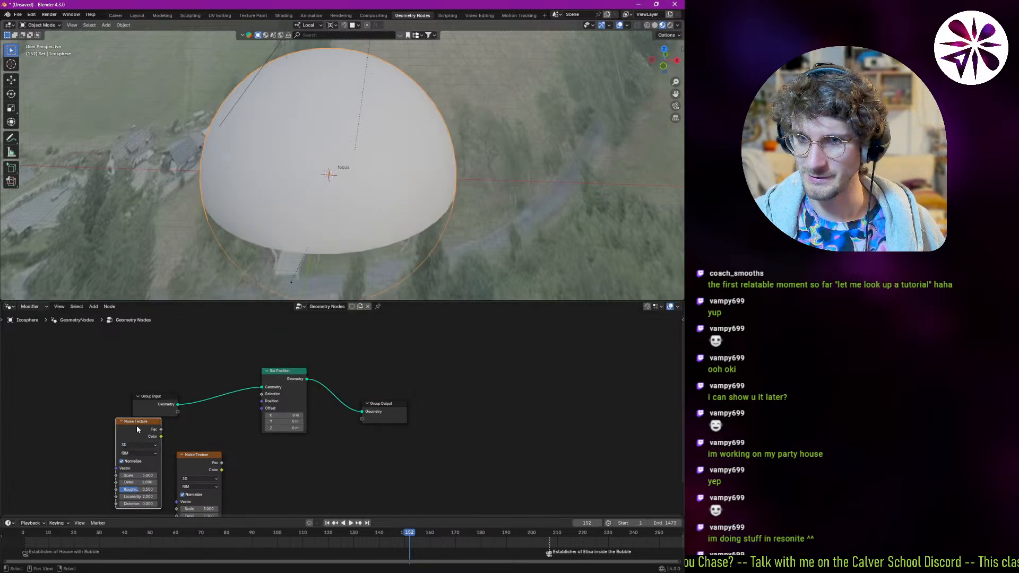
key("x")
- Try feeding the Noise Texture's Color into Set Position's Position, inspect the deformed bubble, and cut that link
left_click_drag(222, 470, 259, 403)
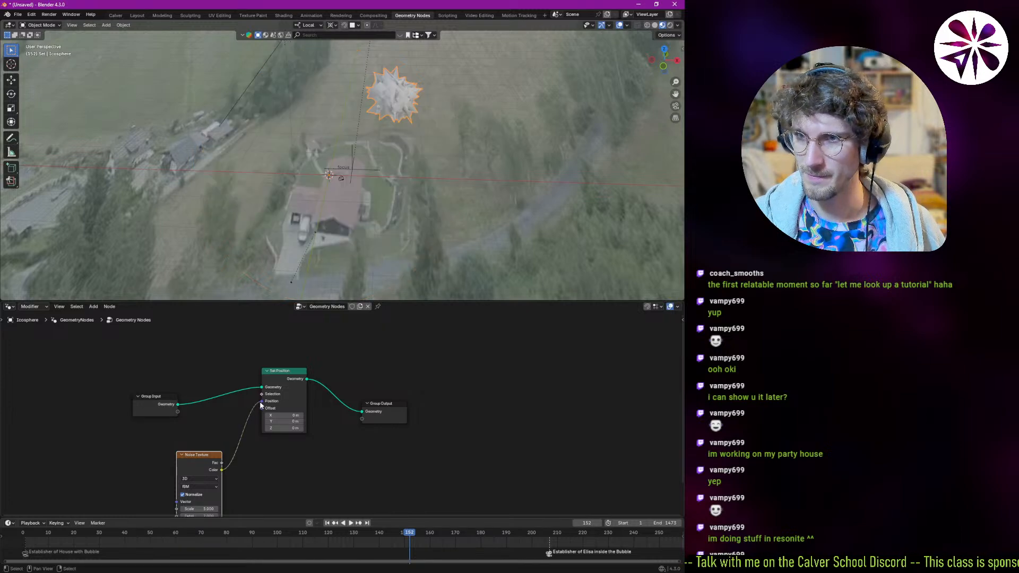
middle_click_drag(297, 330, 276, 255)
scroll(253, 414, "up", 2)
scroll(387, 124, "up", 3)
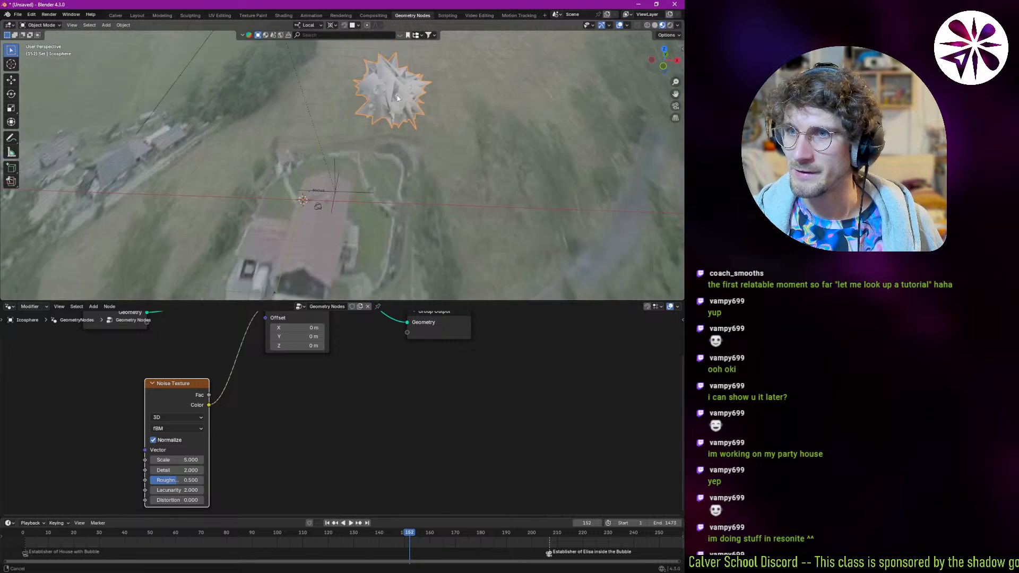
middle_click_drag(266, 415, 251, 443)
left_click(260, 365)
left_click_drag(261, 366, 254, 375)
middle_click_drag(356, 276, 364, 236)
right_click_drag(206, 391, 231, 415, "ctrl")
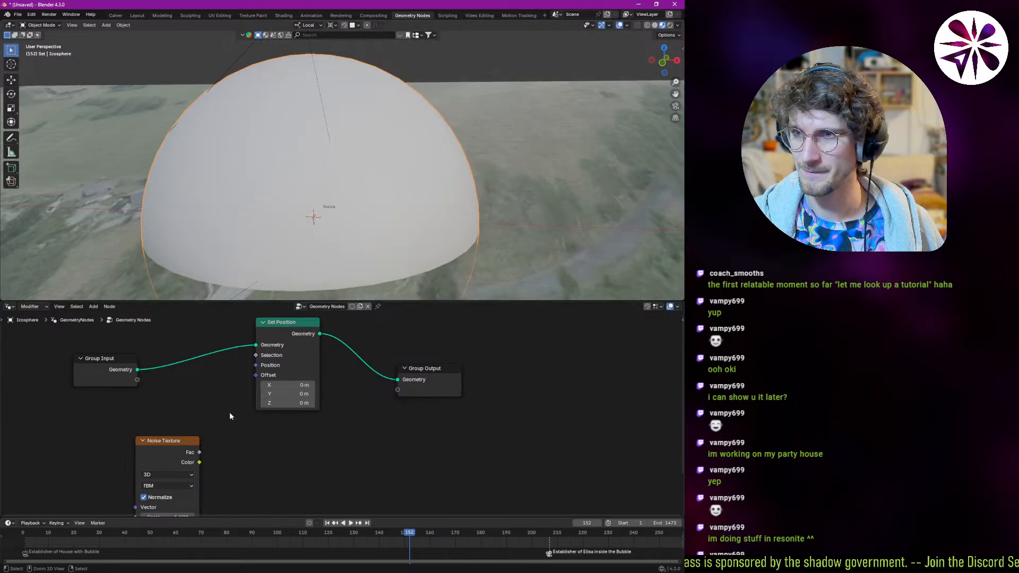
- Move the Noise Texture node to just beneath the Group Input node
left_click_drag(175, 446, 108, 409)
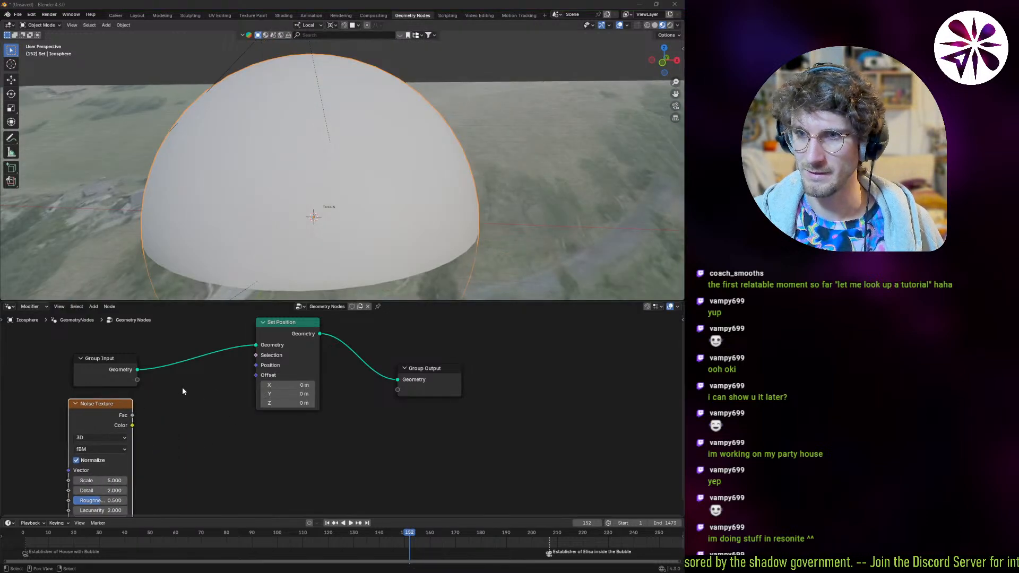
- Switch to the displacement tutorial in the browser and skip through it to examine how its nodes displace a mesh with noise
key("alt+Tab")
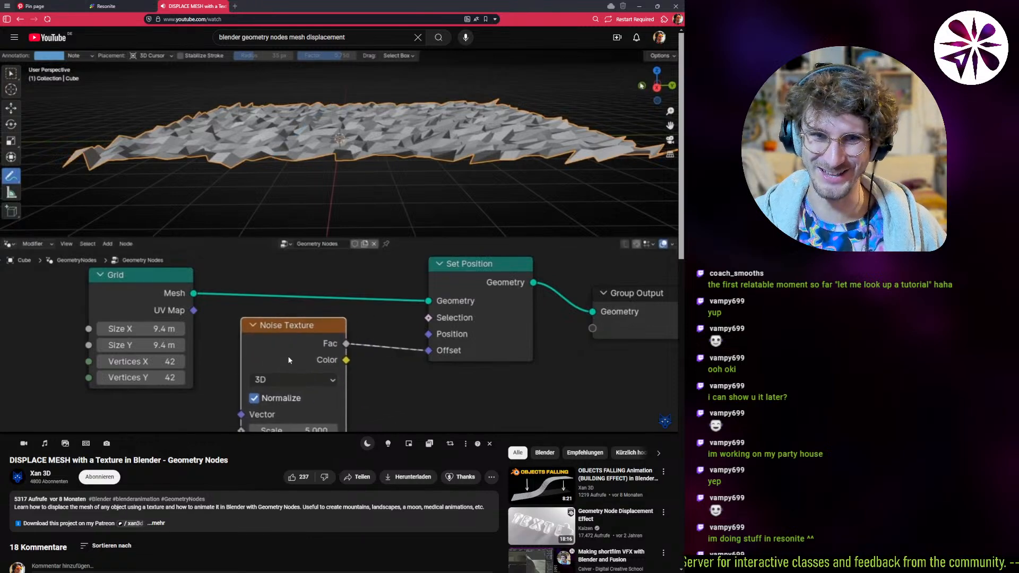
left_click(288, 356)
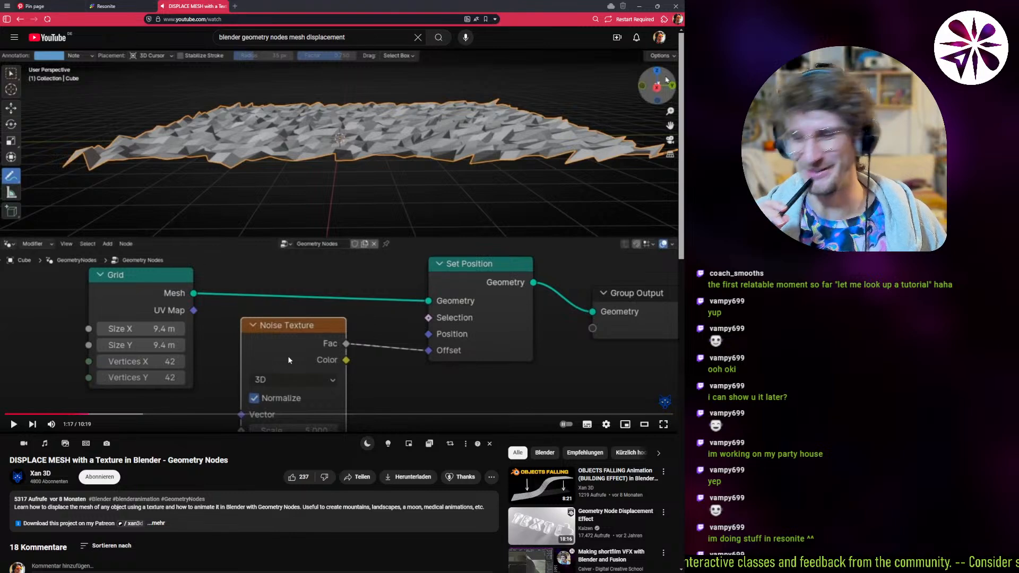
left_click(288, 355)
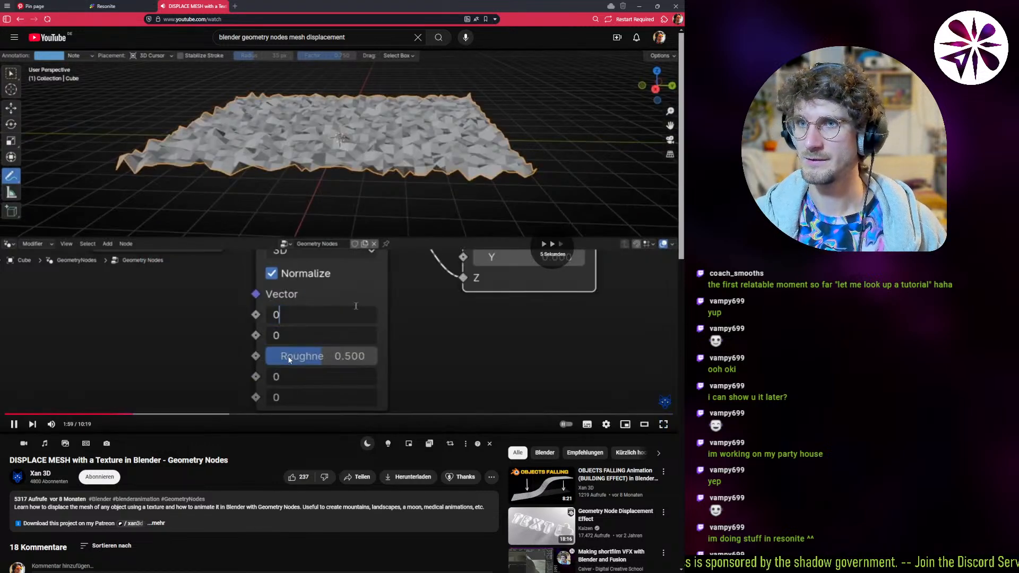
key("Right")
key("Right")
key("Right")
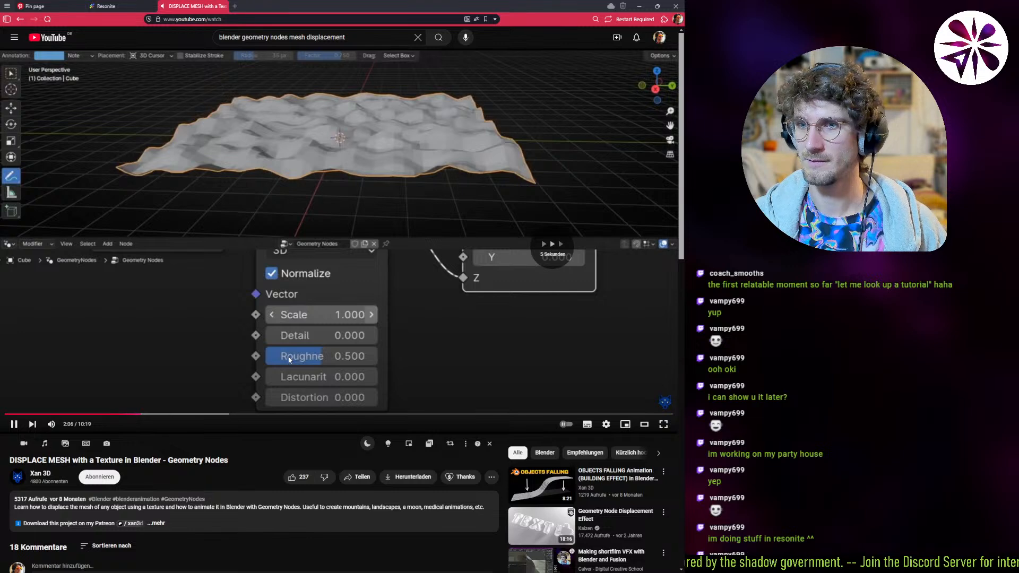
key("Right")
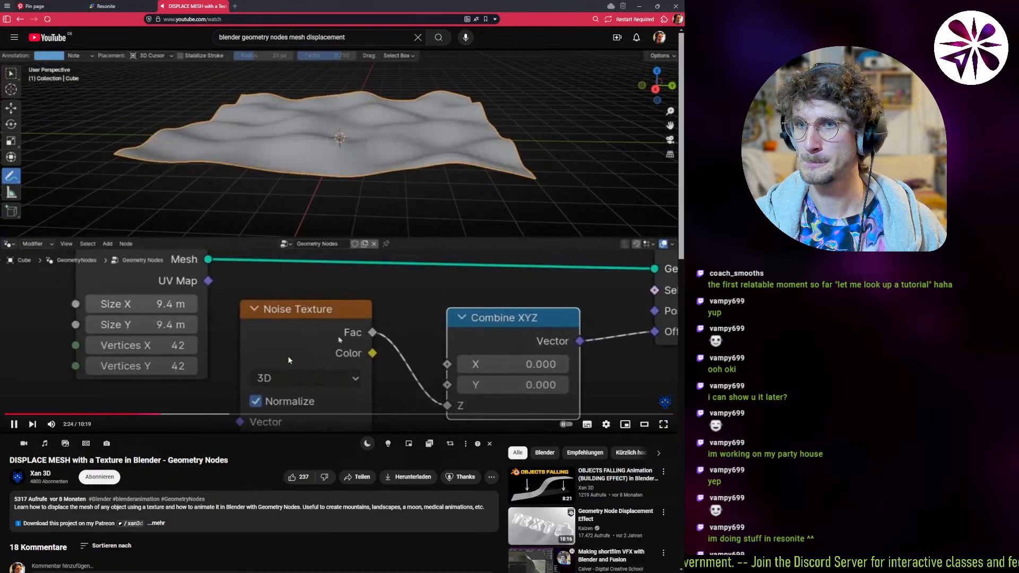
key("Right")
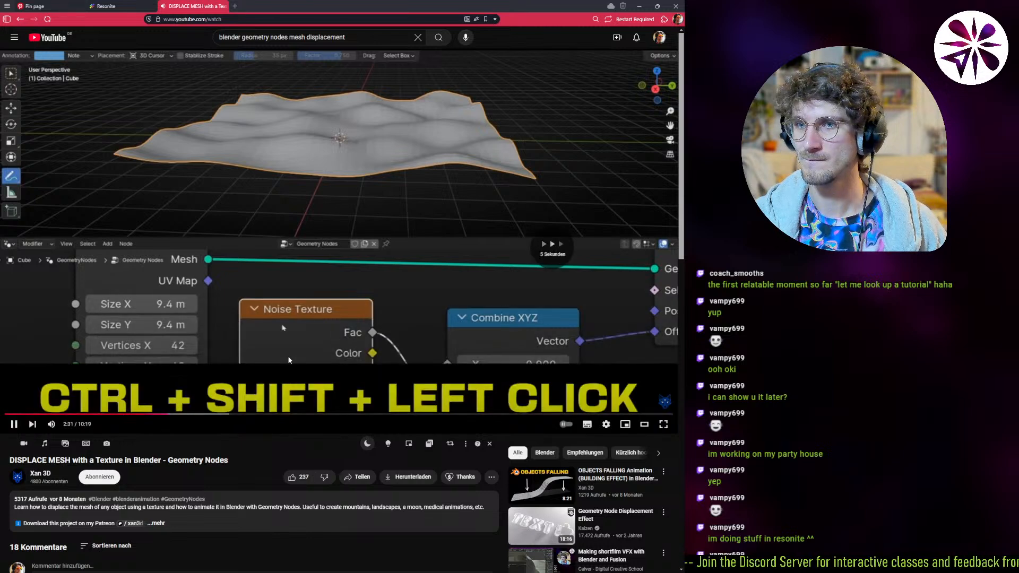
key("Right")
key("Right")
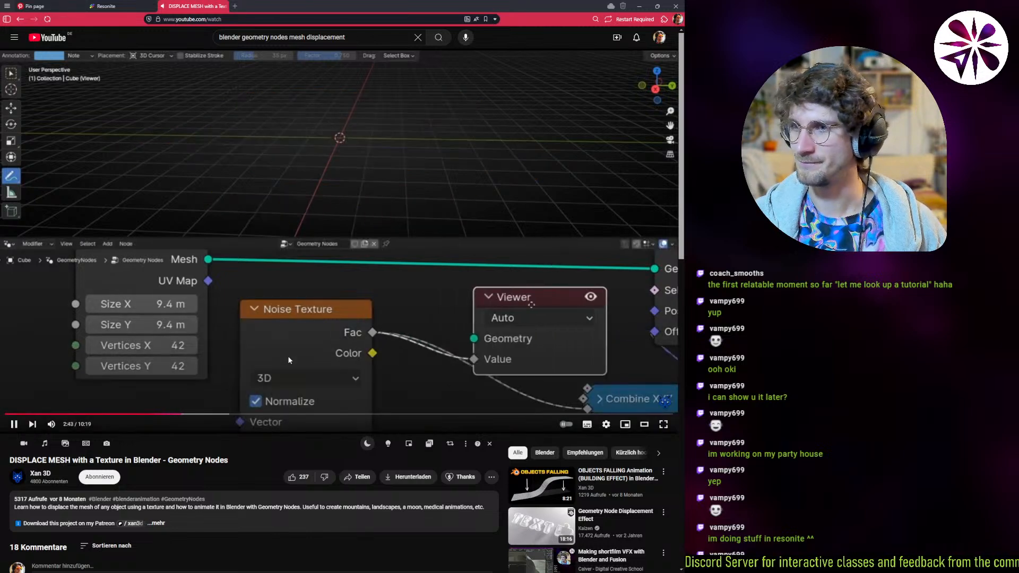
key("Right")
key("Right")
key("Right")
key("Right")
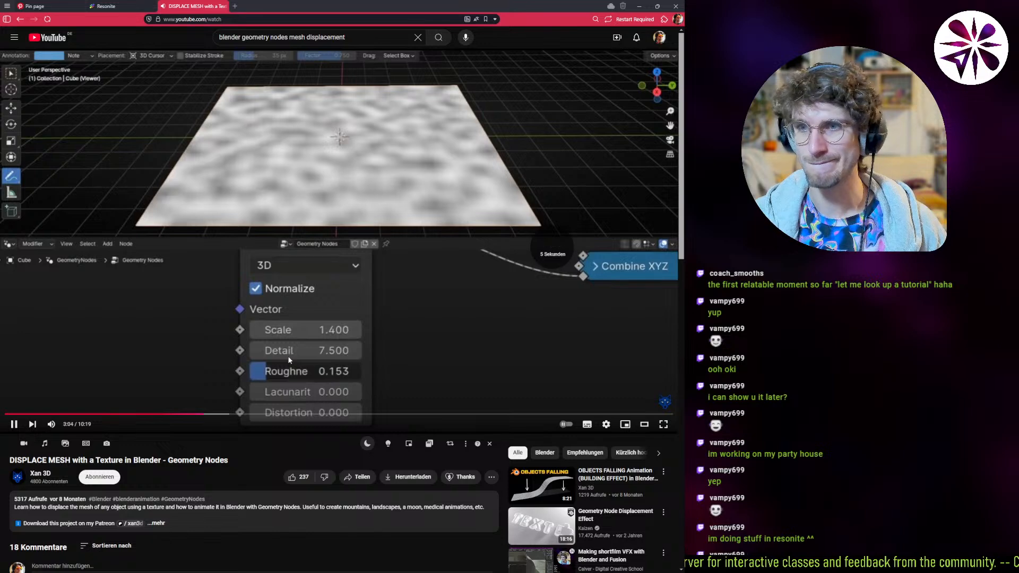
key("Right")
key("Right")
key("Right")
key("Right")
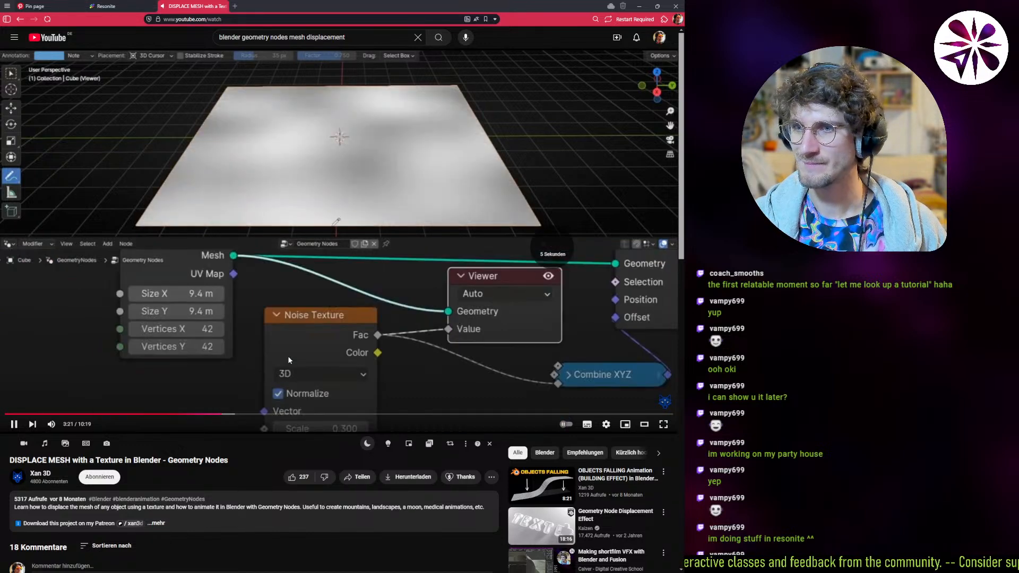
key("Right")
key("Right")
key("Right")
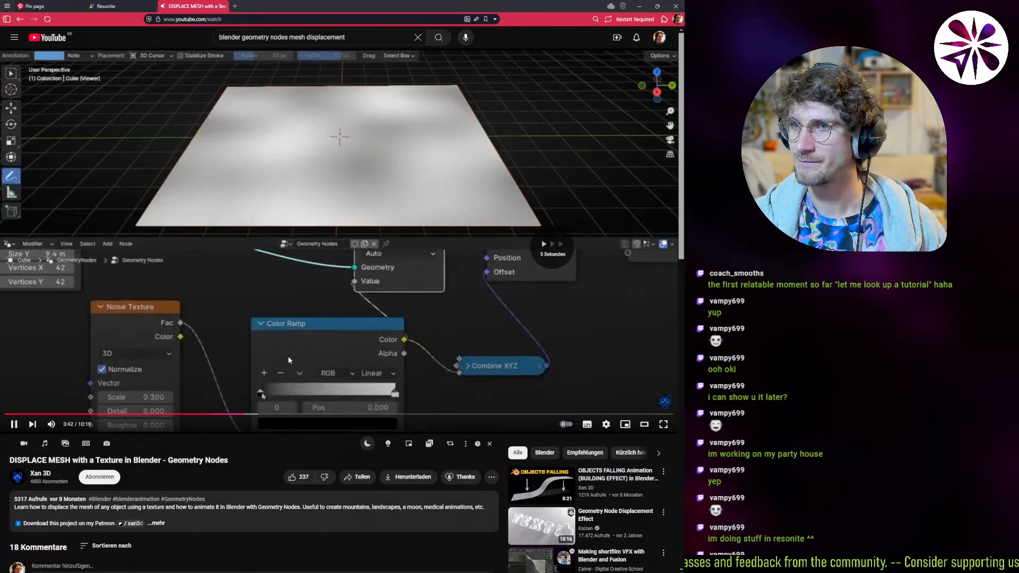
key("Right")
key("Right")
key("Right")
key("Right")
key("Right")
key("Right")
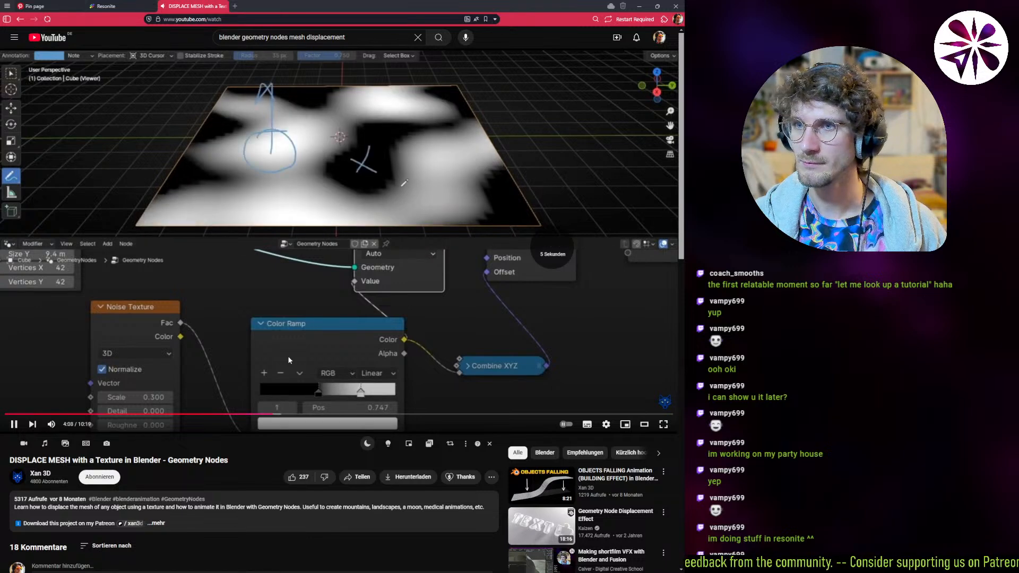
key("Right")
key("Right")
key("Right")
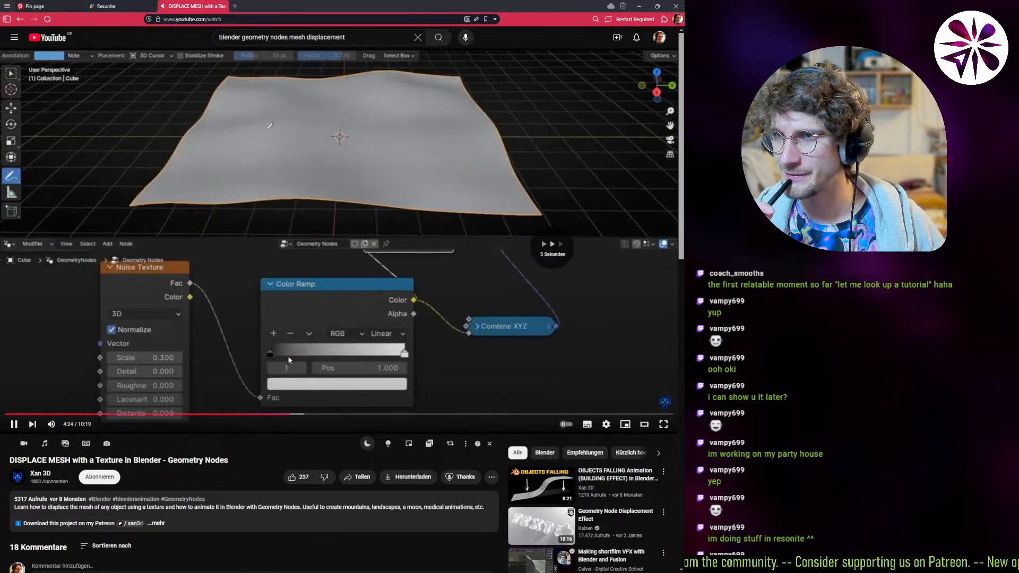
key("Right")
key("Right")
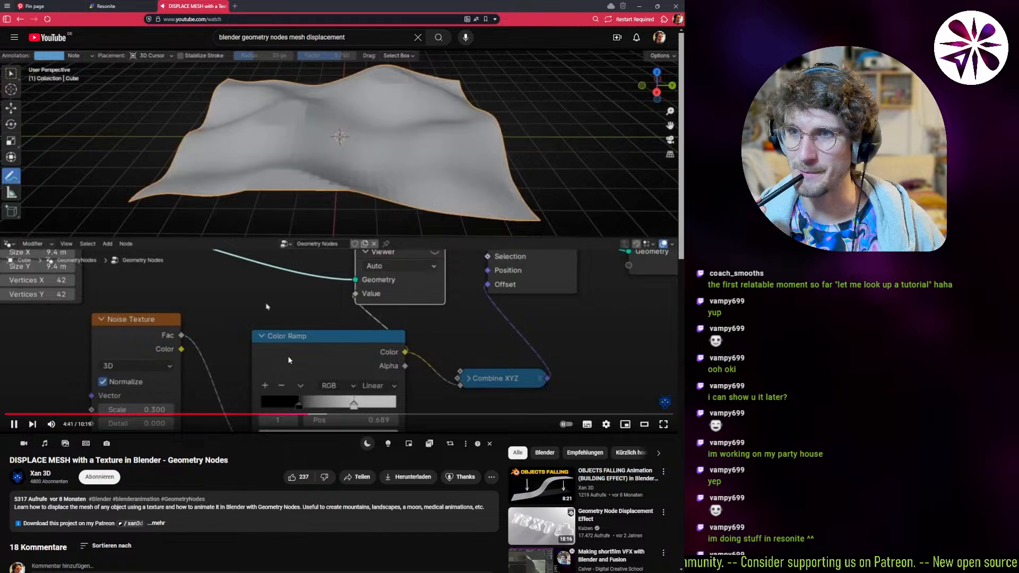
key("Right")
key("Right")
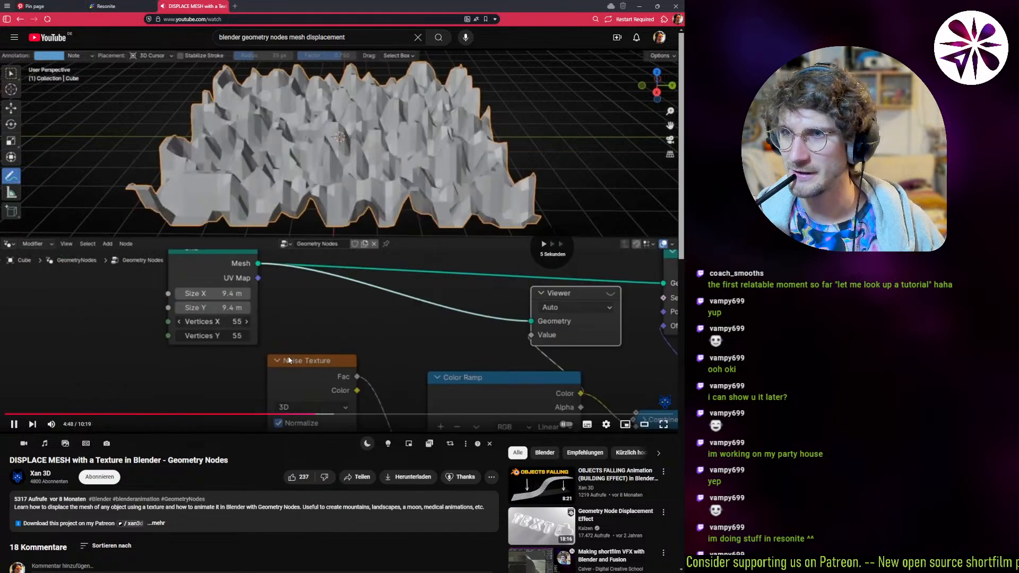
key("Right")
key("Right")
key("Right")
key("Right")
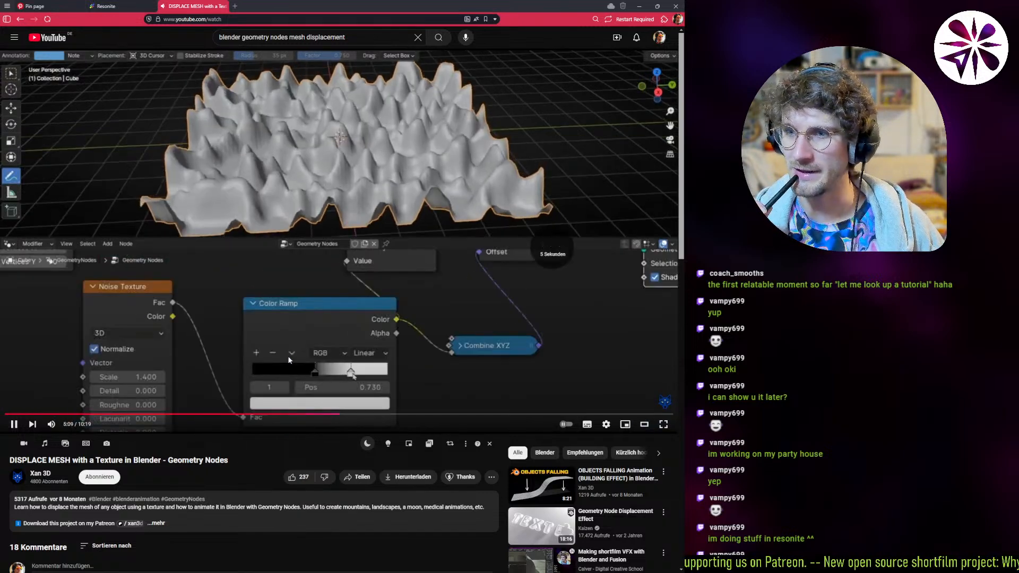
key("Right")
key("Right")
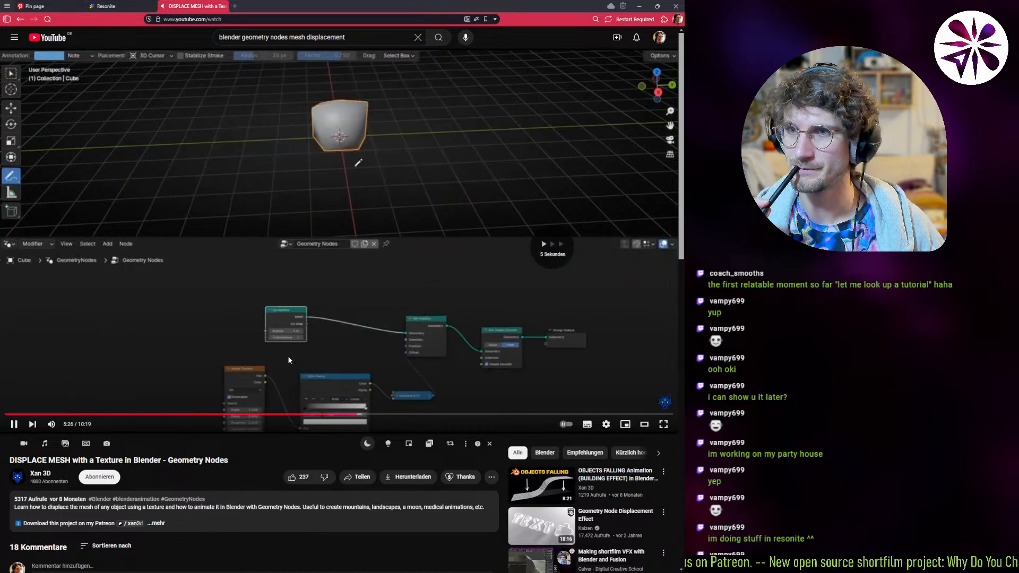
key("Right")
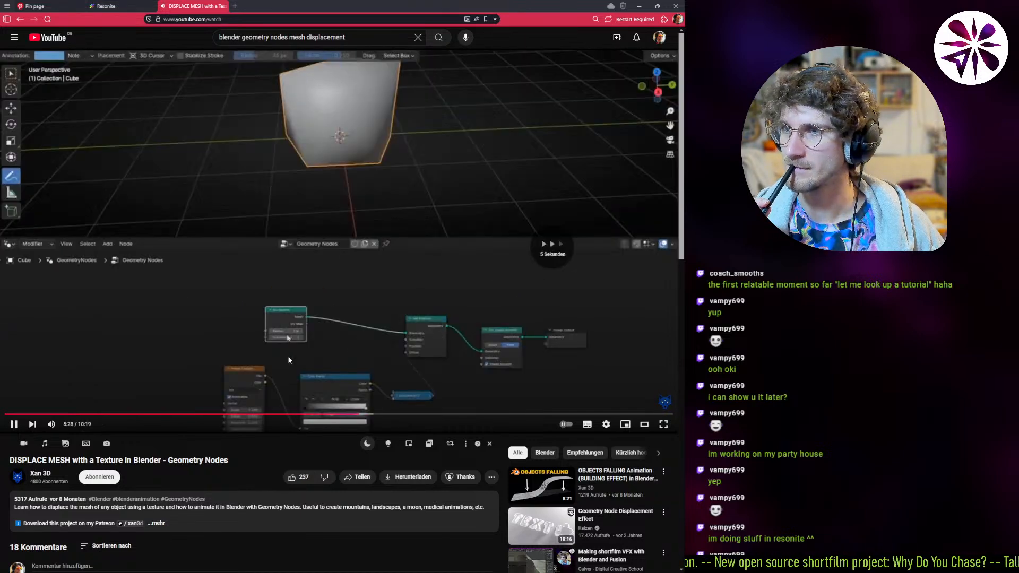
key("Right")
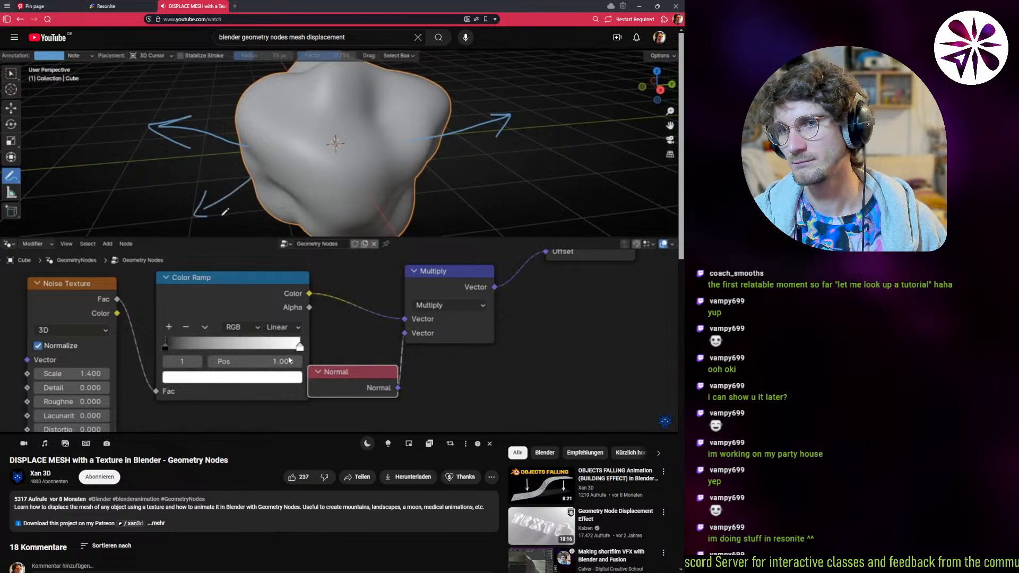
left_click(313, 352)
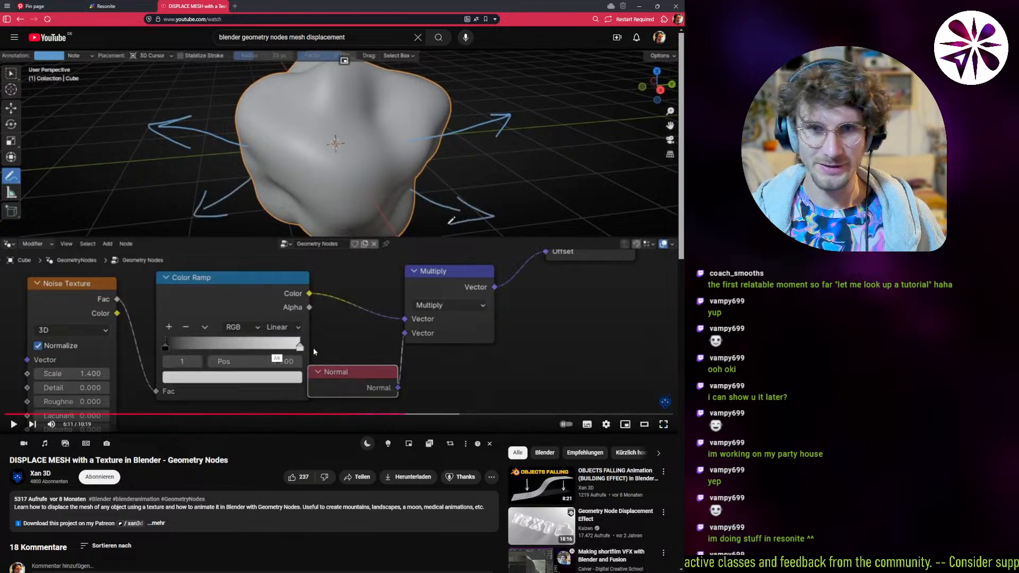
- Return to Blender, shift the Group Input node aside, and add a Normal node feeding Set Position's Offset
key("alt+Tab")
middle_click_drag(313, 379, 344, 393)
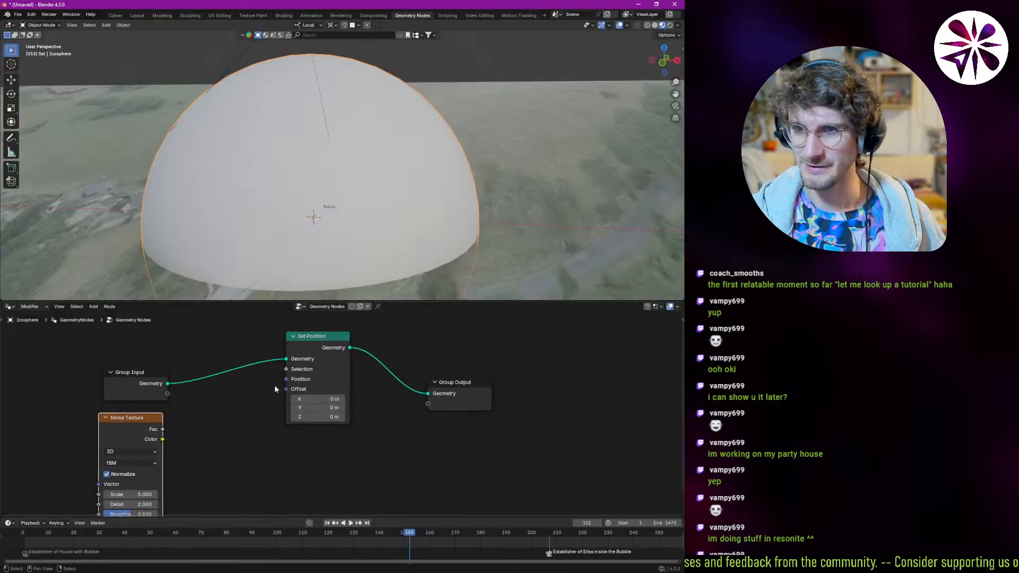
left_click_drag(159, 388, 125, 376)
left_click_drag(285, 389, 225, 403)
type("normal")
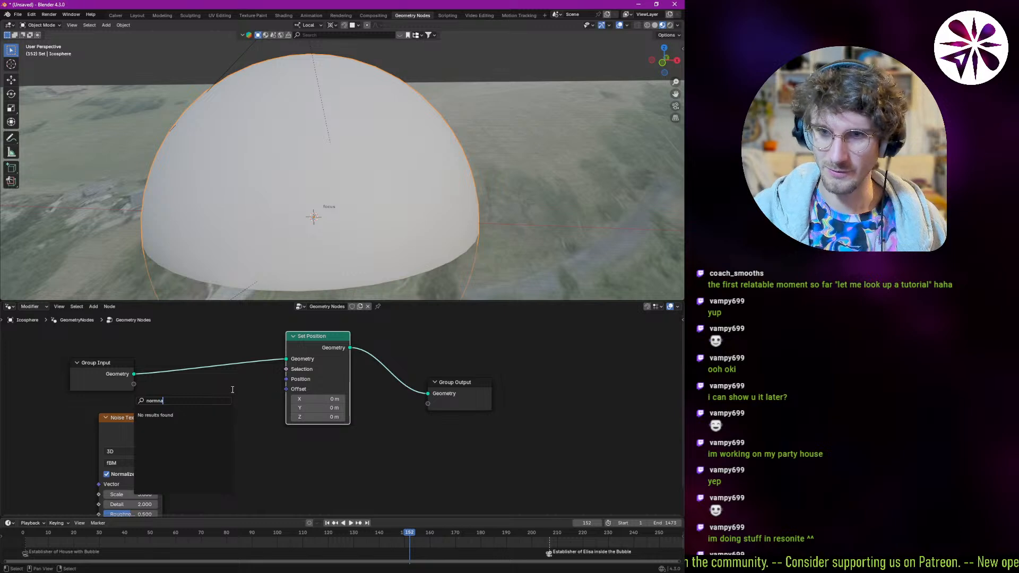
key("BackSpace")
key("Return")
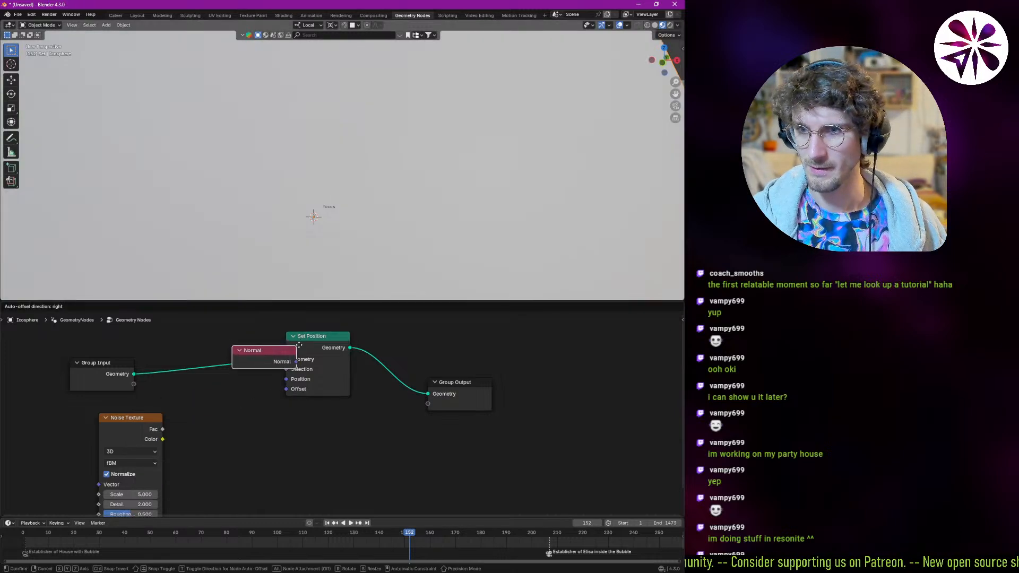
left_click(244, 390)
- Multiply the Normal by the Noise Texture's Fac in a Vector Math node, feed Set Position's Offset, and compare the bubble with Set Position muted
left_click_drag(240, 408, 290, 414)
type("mult")
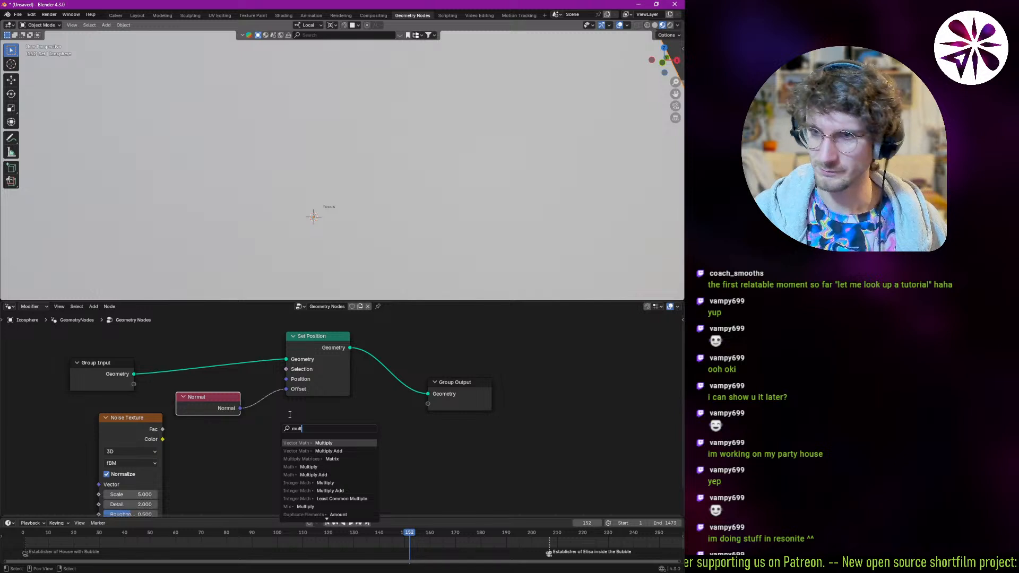
key("Return")
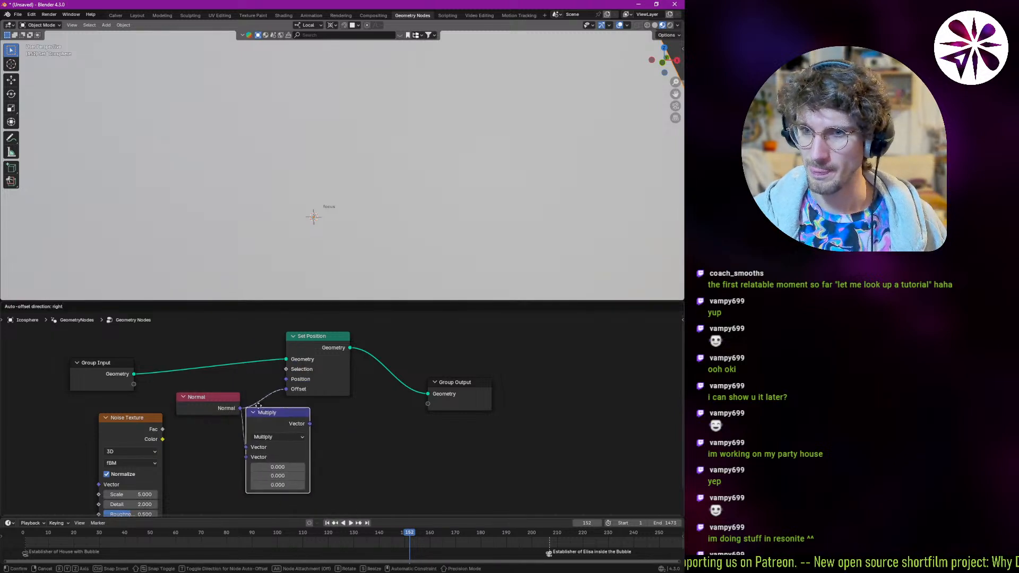
left_click(180, 426)
left_click_drag(163, 428, 176, 438)
left_click_drag(243, 469, 253, 468)
left_click_drag(316, 435, 295, 391)
middle_click_drag(426, 190, 396, 209, "ctrl")
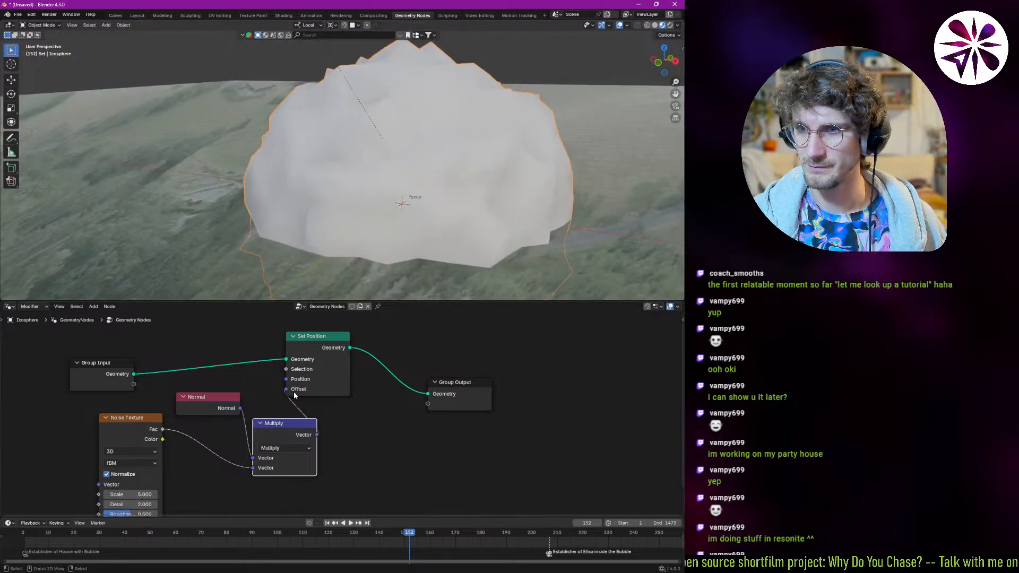
left_click(318, 380)
key("m")
key("m")
- Move the Noise Texture away from Multiply, place Normal beneath Multiply, and swap Multiply's inputs so Fac enters the first Vector socket
middle_click_drag(255, 401, 281, 389)
left_click_drag(144, 420, 88, 425)
left_click_drag(246, 401, 329, 491)
mouse_move(280, 447)
left_mouse_down()
mouse_move(282, 456)
mouse_move(191, 421)
mouse_move(280, 447)
left_mouse_up()
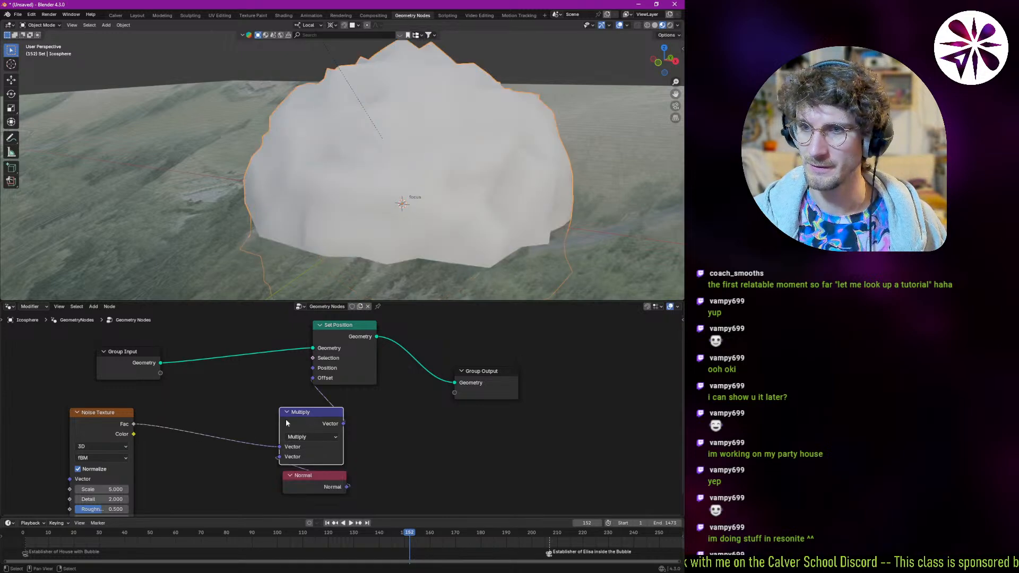
- Collapse the Multiply and Normal nodes and stack them directly beneath the Set Position node
left_click(287, 412)
left_click_drag(311, 487, 310, 440)
left_click(289, 429)
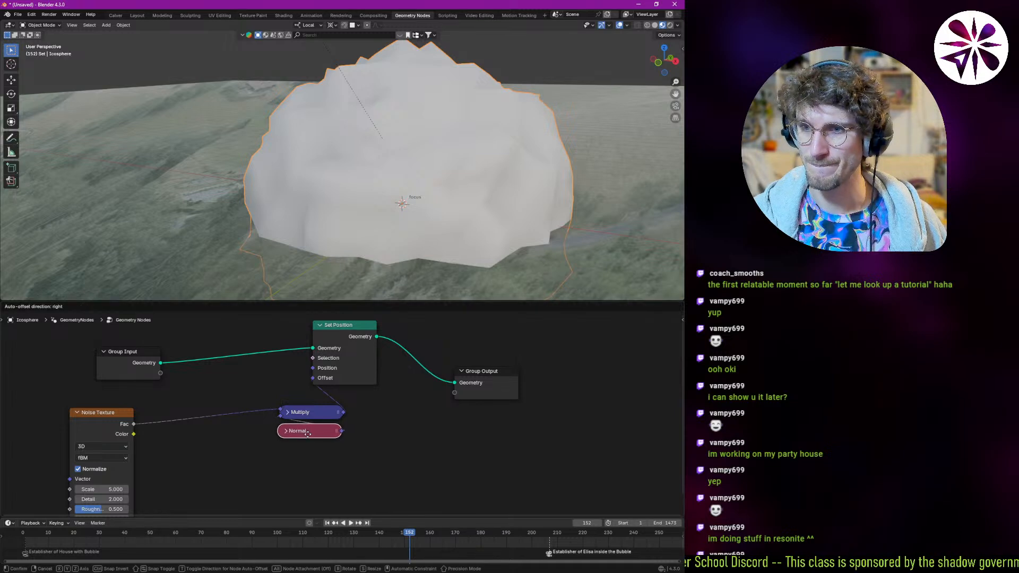
left_click(318, 412, "shift")
left_click_drag(313, 426, 344, 412)
key("space")
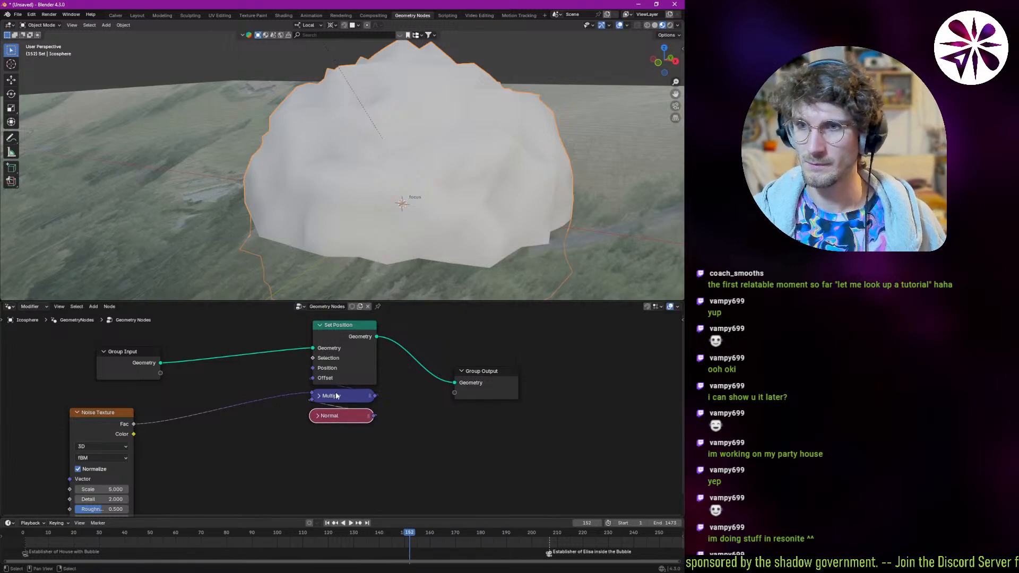
key("space")
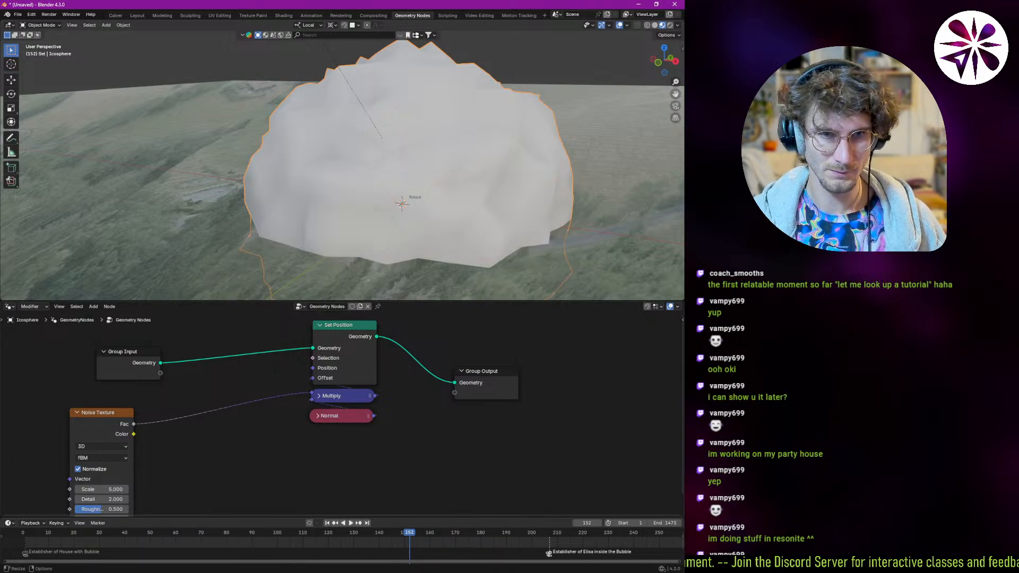
- Reposition the Noise Texture below the Group Input node and switch its dimensions to 4D, trying out the W value
left_click_drag(110, 445, 208, 412)
scroll(173, 403, "down", 1)
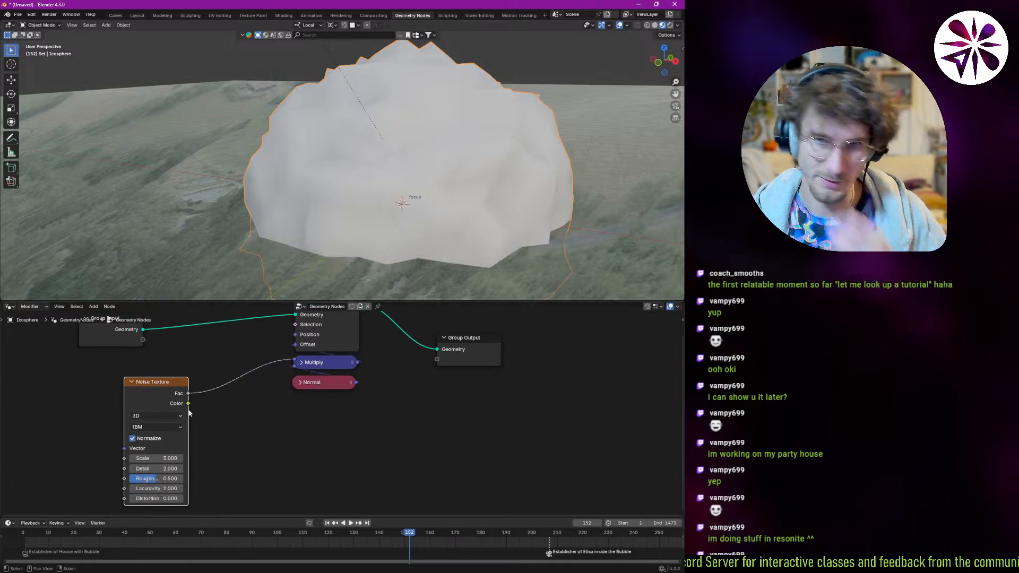
left_click_drag(147, 393, 119, 396)
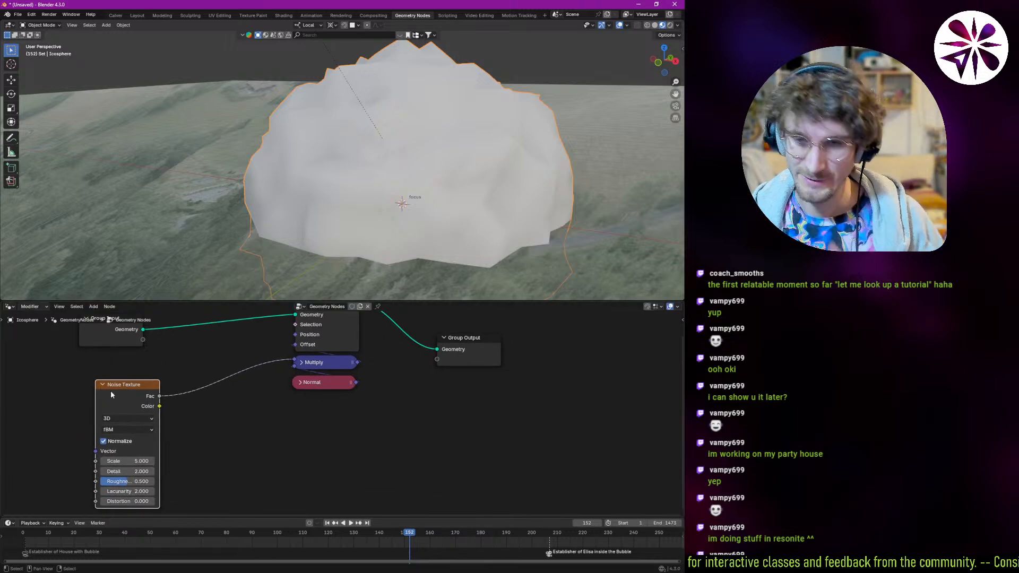
left_click(128, 419)
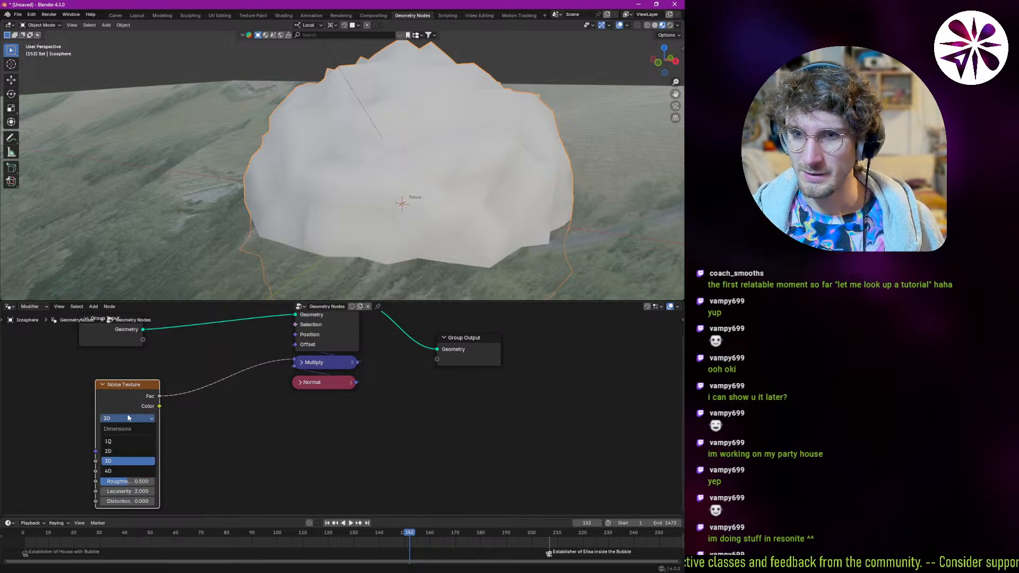
left_click(125, 471)
mouse_move(130, 460)
left_mouse_down()
mouse_move(149, 461)
mouse_move(130, 461)
left_mouse_up()
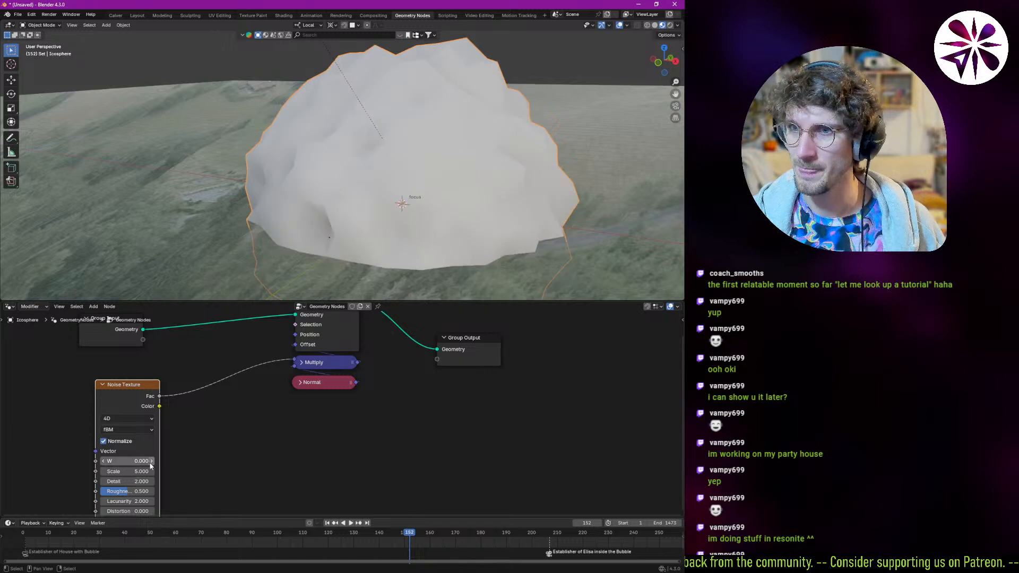
- Insert a Color Ramp between the Noise Texture's Fac and the Multiply node, and move its black stop to about 0.53
left_click_drag(159, 400, 179, 415)
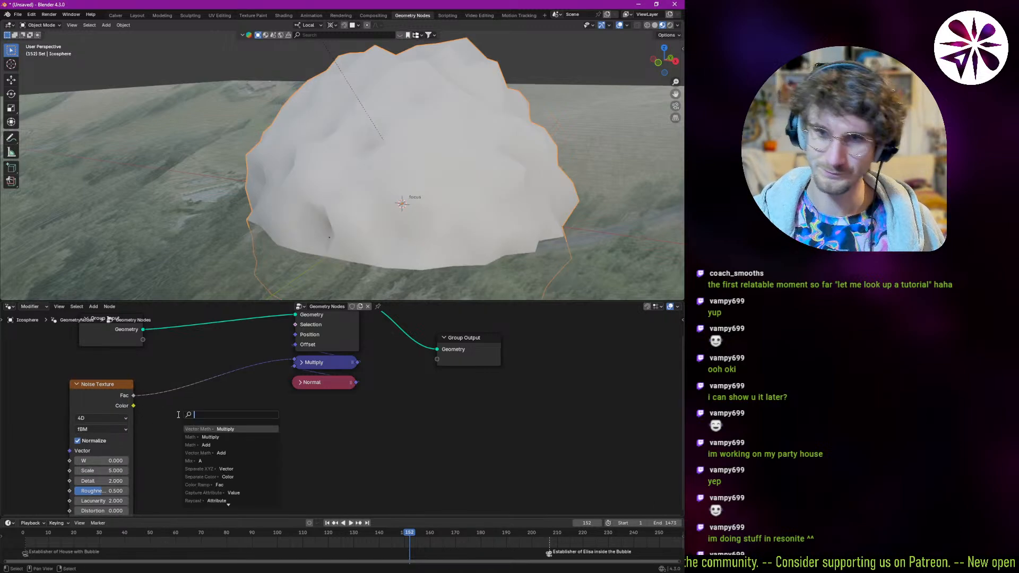
type("ramp")
key("Return")
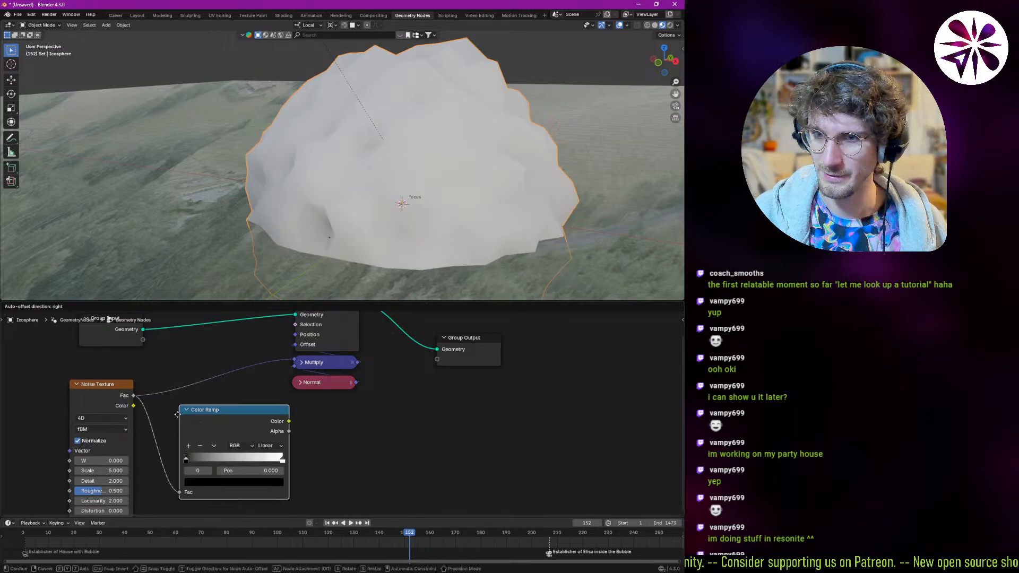
left_click_drag(287, 415, 300, 397)
left_click_drag(293, 360, 294, 363)
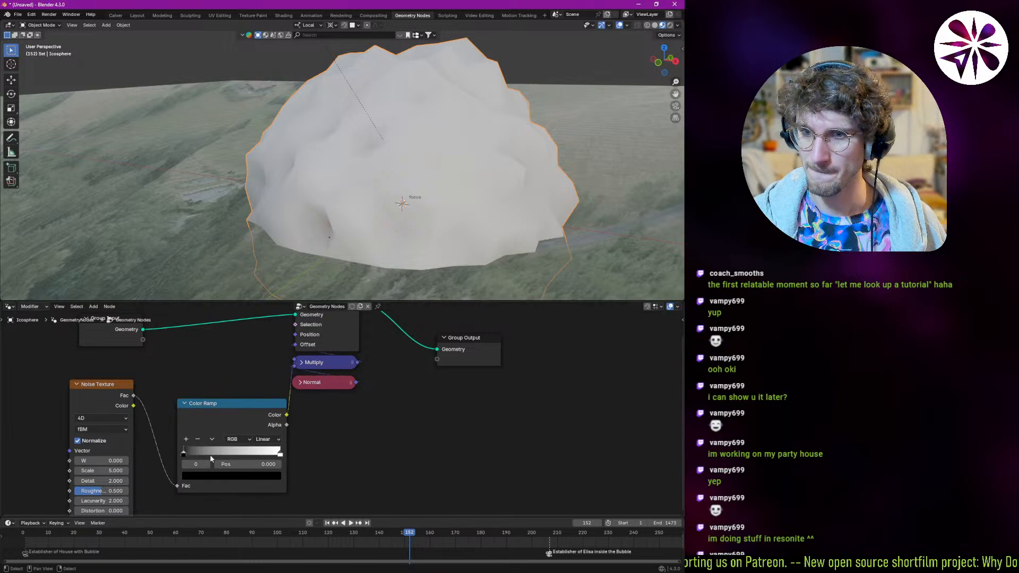
left_click_drag(184, 454, 239, 454)
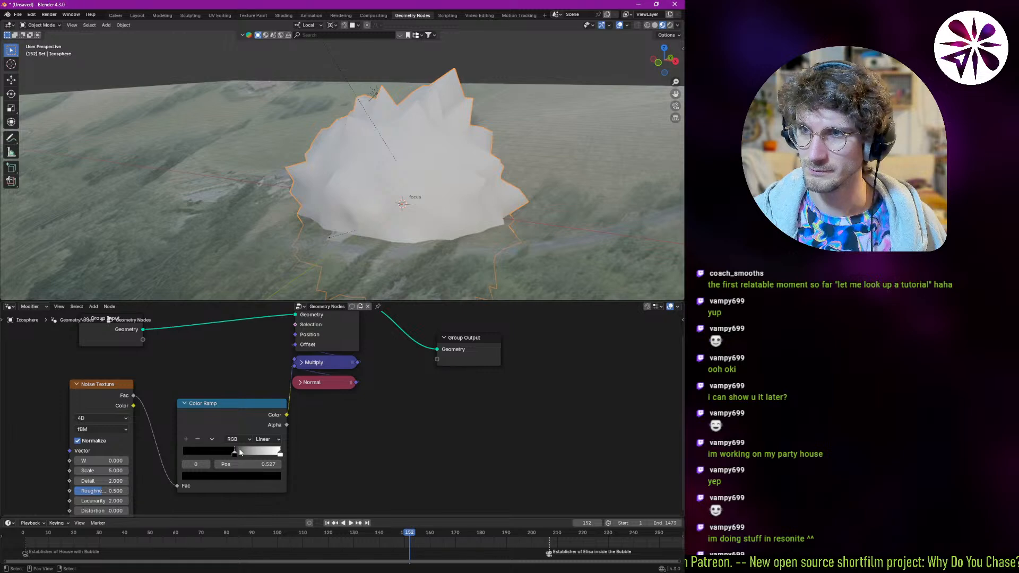
left_click(280, 453)
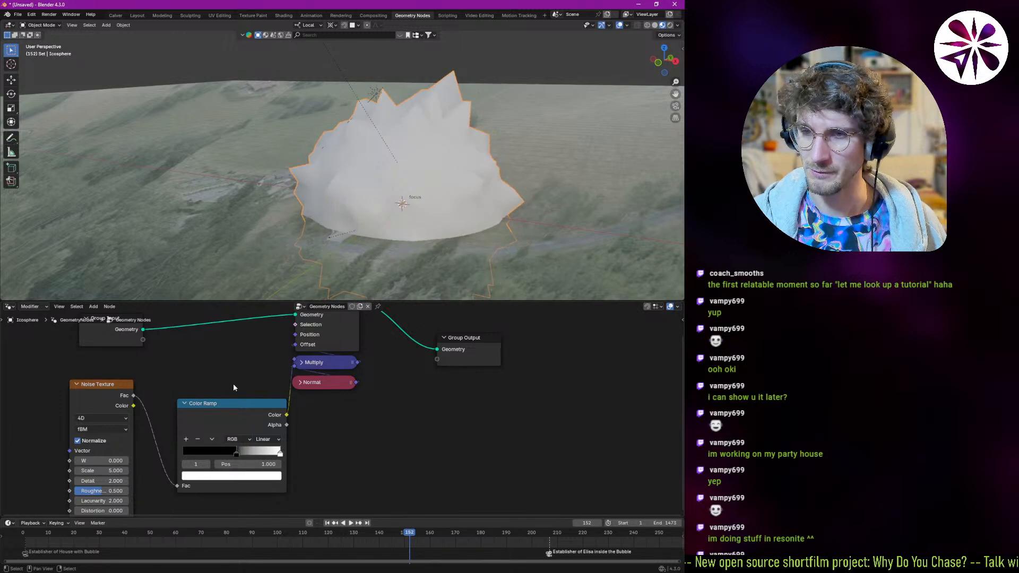
- Insert a Subdivide Mesh node between the Group Input and Set Position
middle_click_drag(238, 390, 232, 442)
left_click_drag(115, 377, 188, 359)
type("sub")
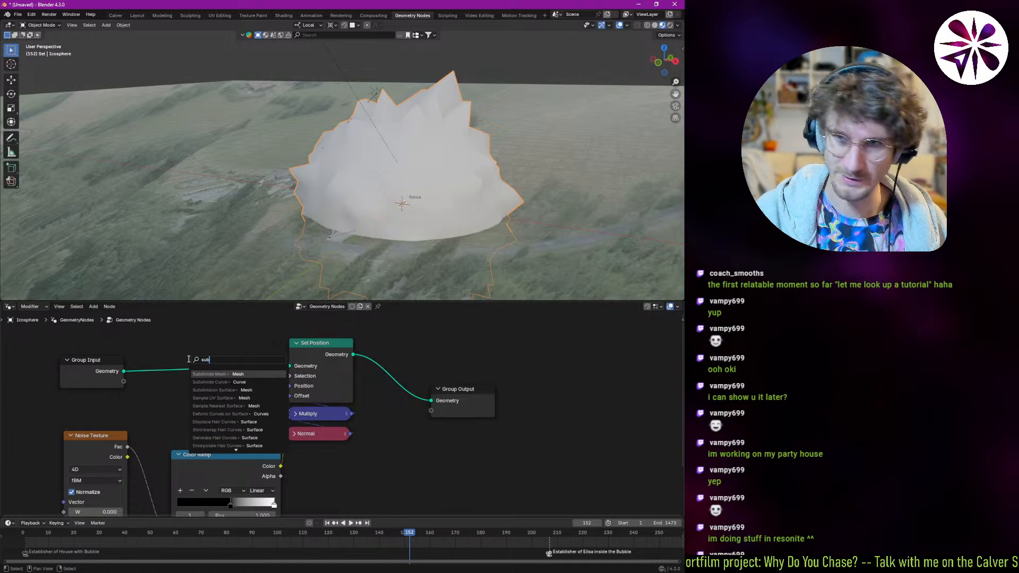
key("Return")
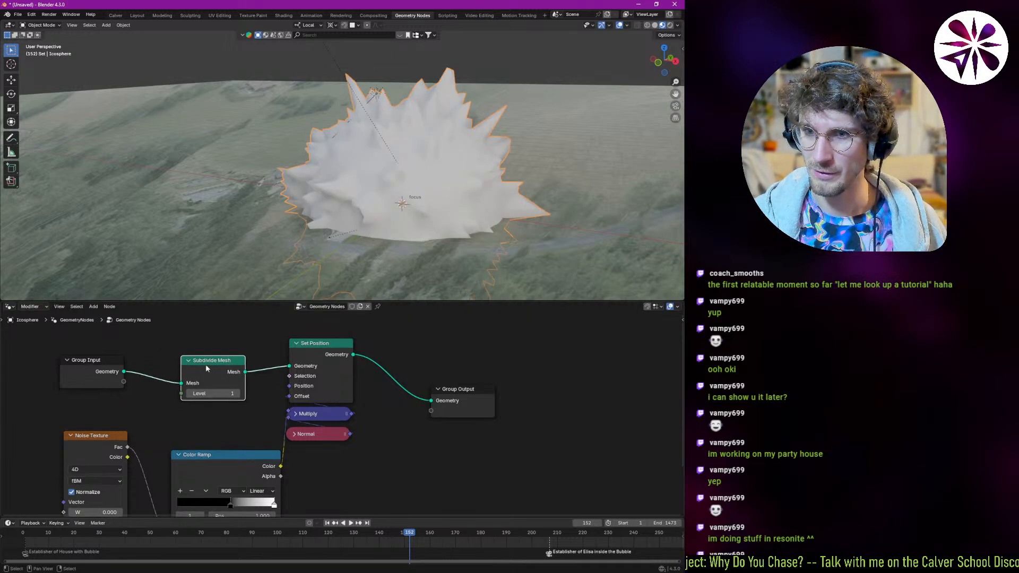
- Try a duplicate Subdivide Mesh at level 2 between Set Position and Group Output, inspect the bubble, and delete the duplicate
key("shift+d")
left_click(409, 364)
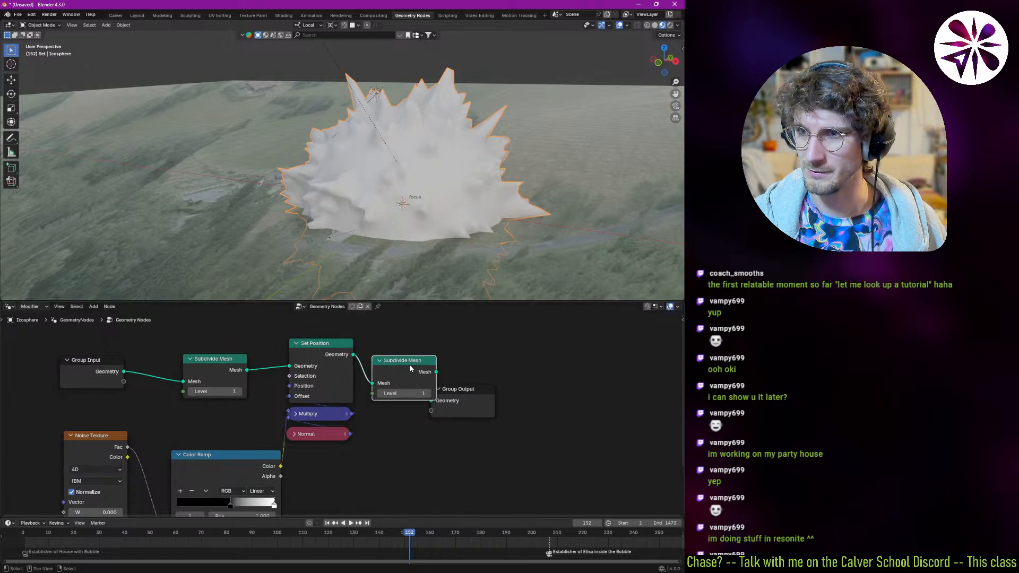
left_click(428, 393)
scroll(375, 168, "up", 5)
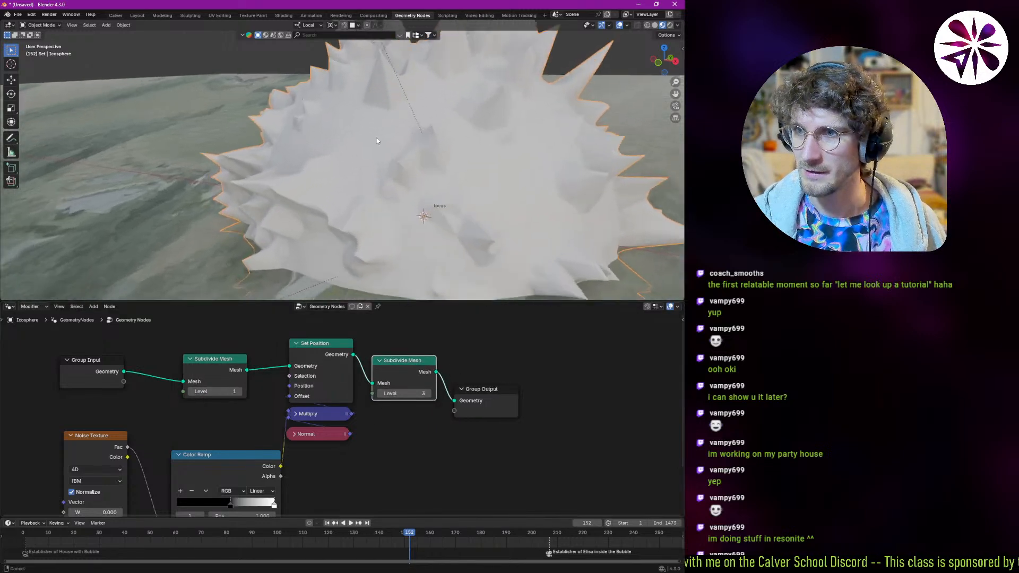
middle_click_drag(375, 168, 390, 201)
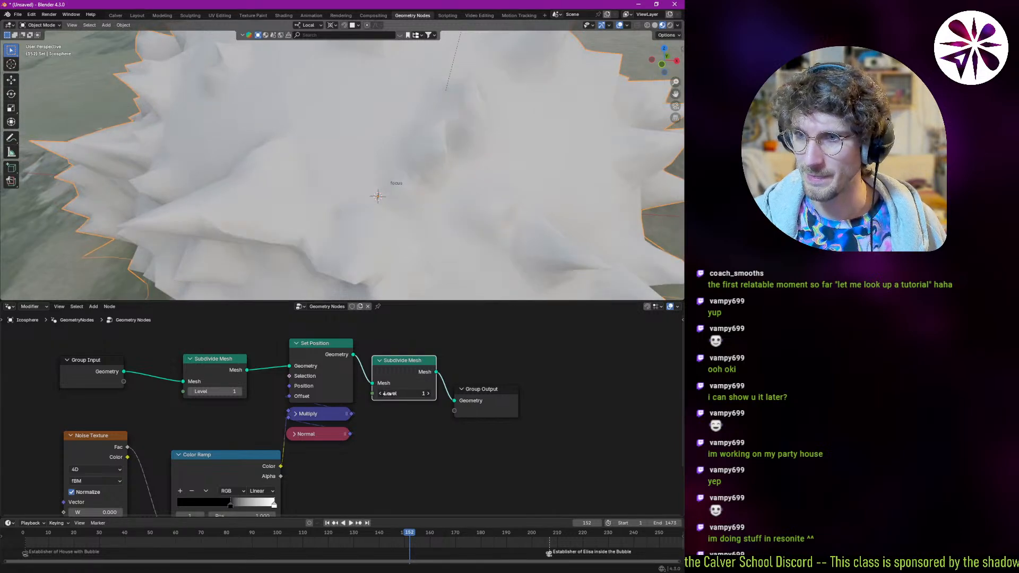
key("Delete")
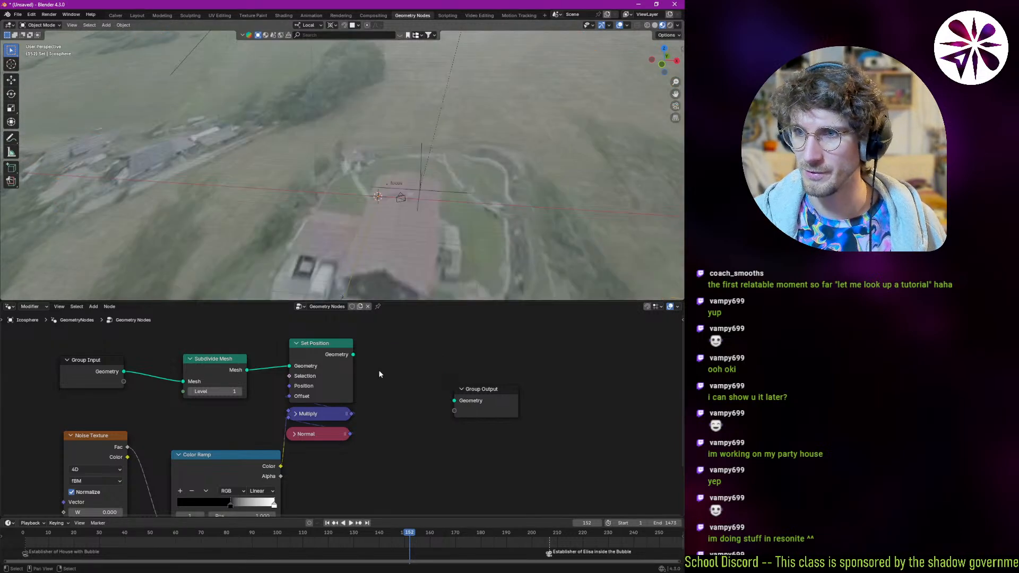
- Try adding a Smooth by Angle node between Set Position and Group Output
key("shift+a")
type("smoo")
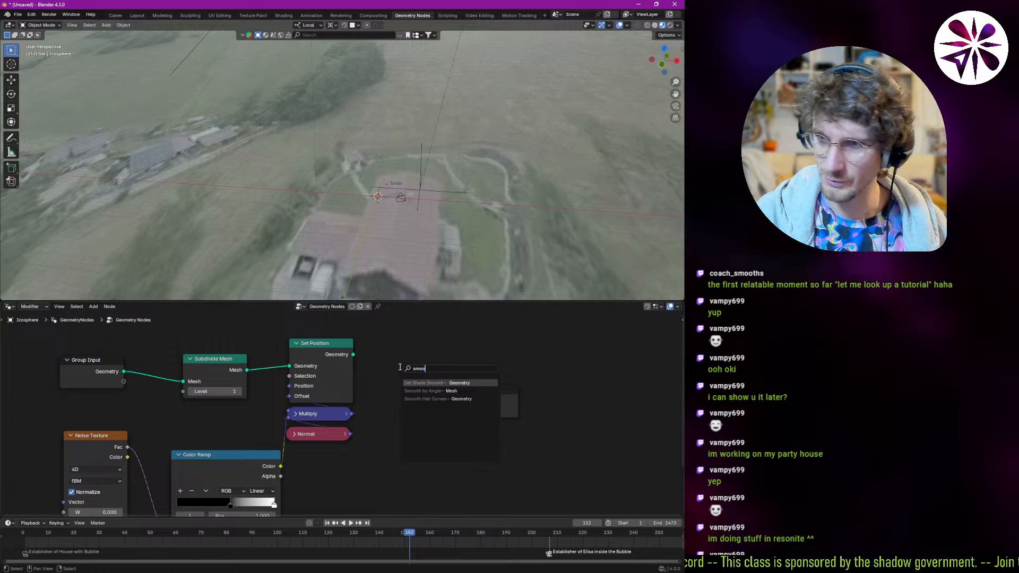
key("Down")
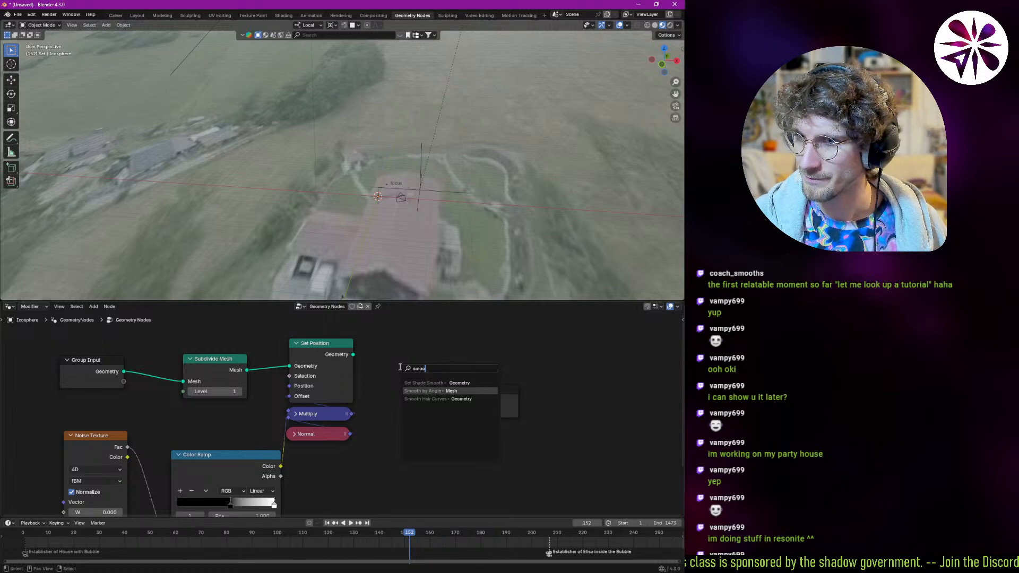
key("Return")
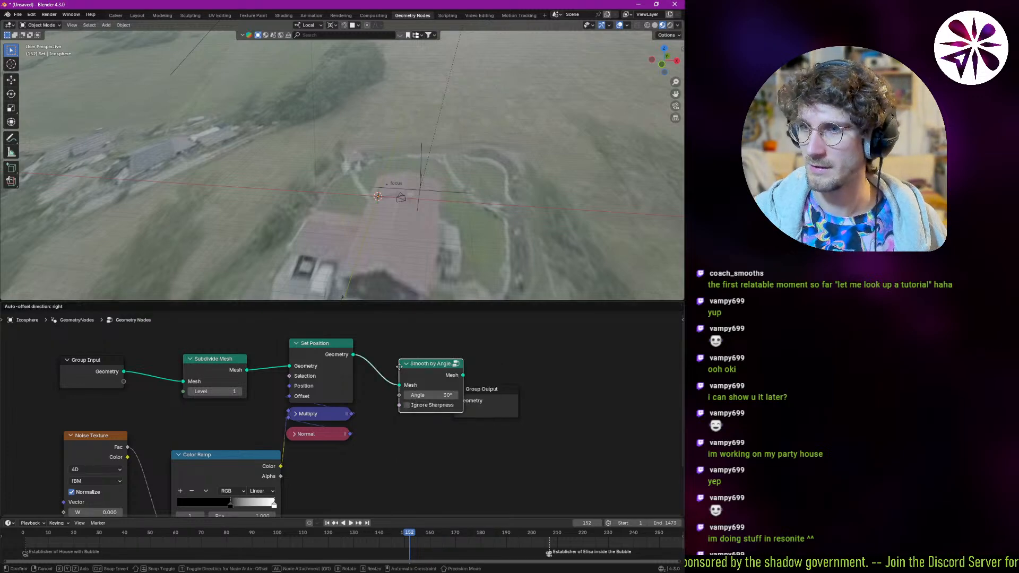
key("Escape")
- Reconnect Set Position's Geometry to the Group Output and set the Subdivide Mesh level to 3
left_click_drag(353, 360, 455, 405)
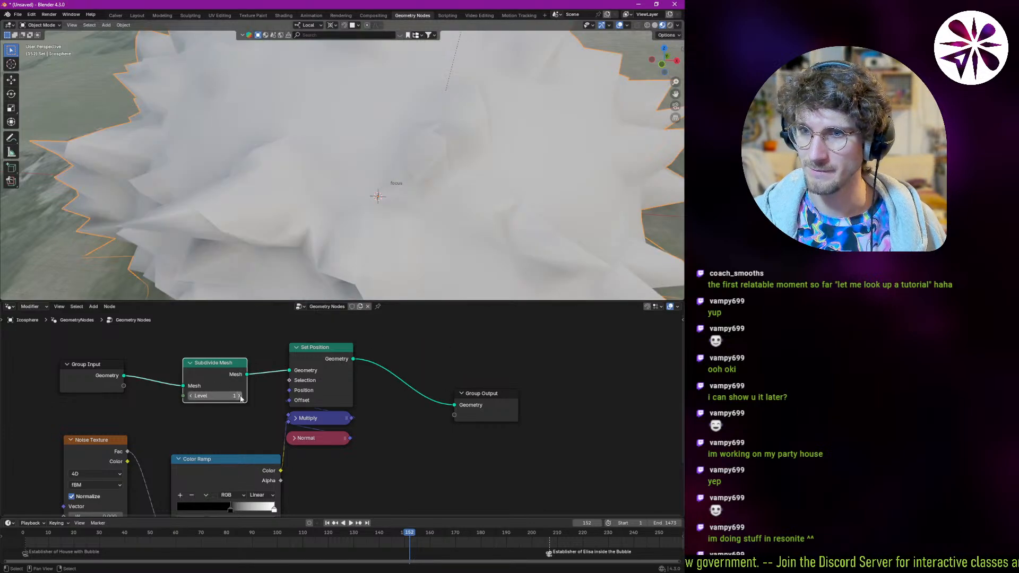
left_click(240, 396)
left_click(240, 396)
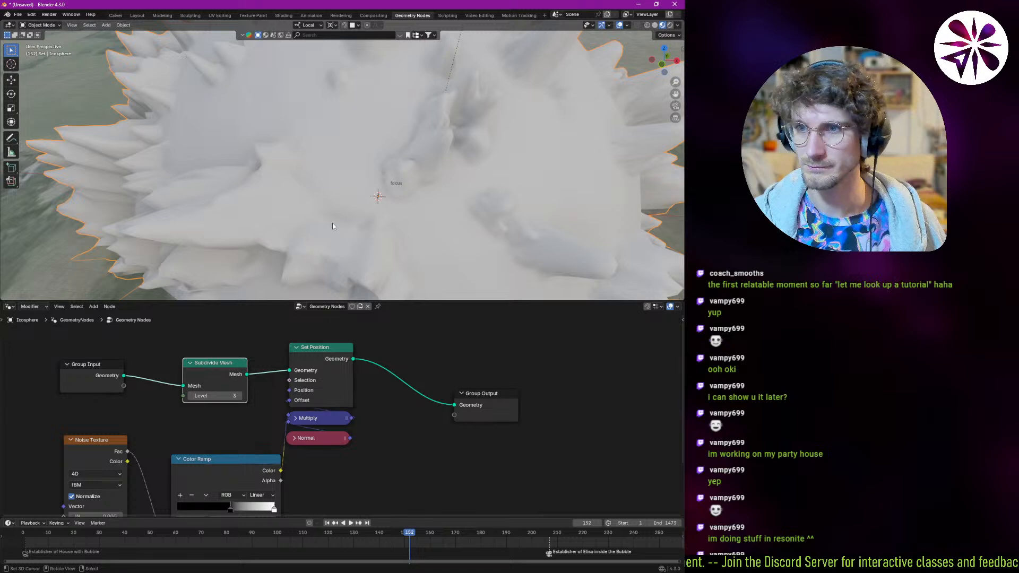
scroll(331, 226, "down", 3)
middle_click_drag(202, 428, 209, 404)
middle_click_drag(404, 276, 386, 202)
middle_click_drag(181, 409, 180, 405)
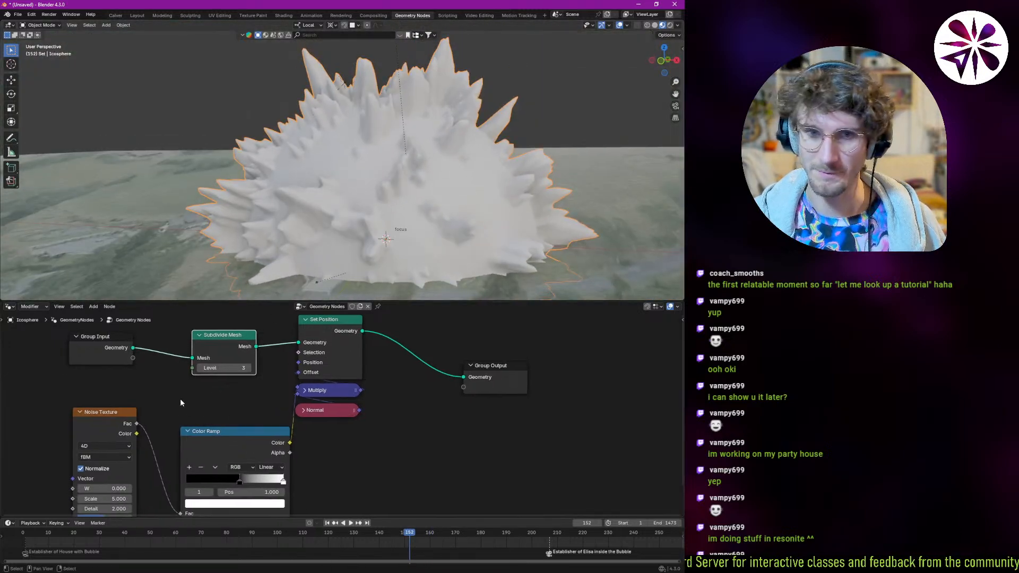
- Switch to ClickUp to look at the Bubble task's reference images, and return to Blender
key("alt")
key("alt+Tab")
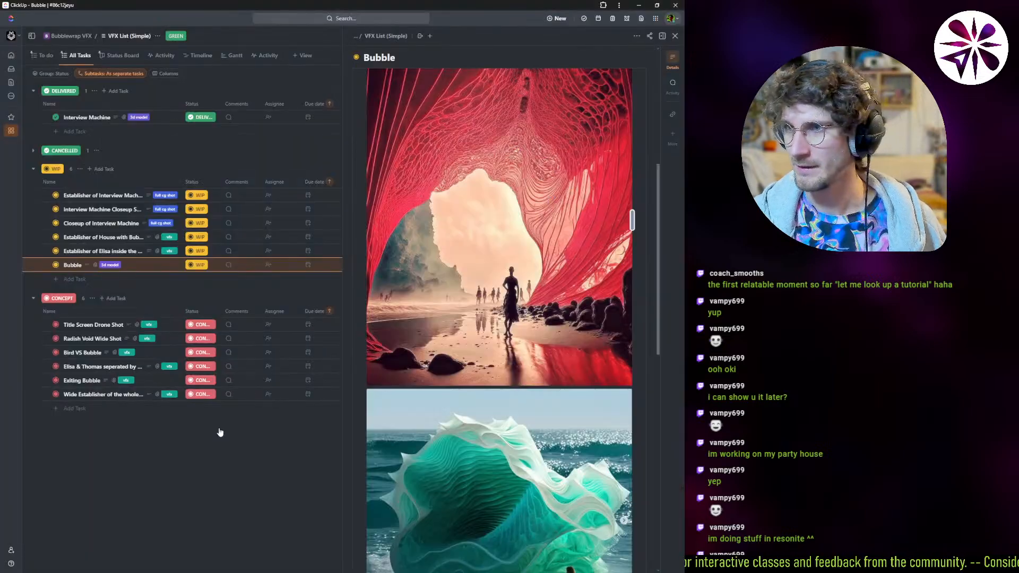
key("alt+Tab")
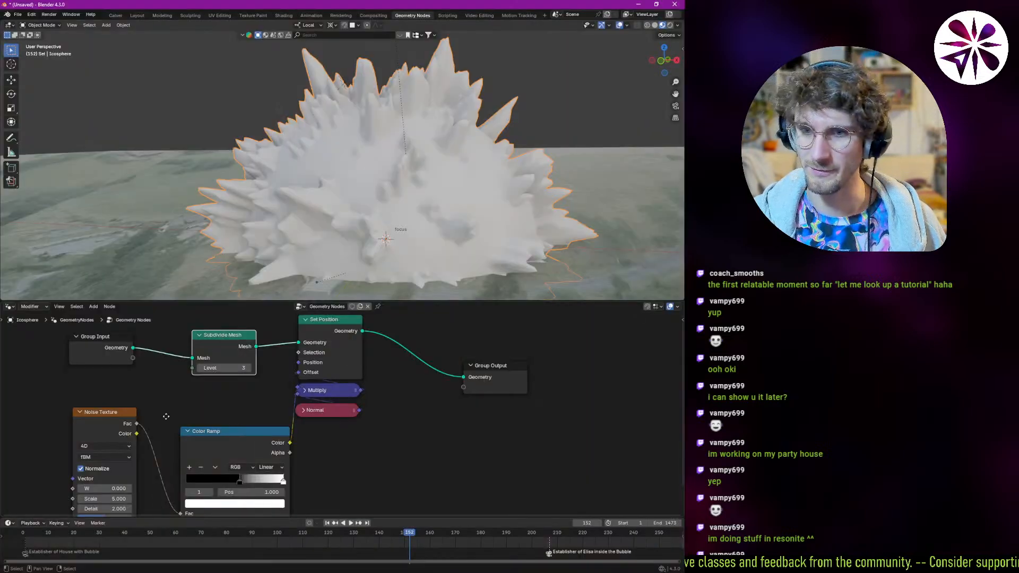
- Set the Noise Texture's Scale to 1.6 and Detail to 4.1
middle_click_drag(151, 461, 156, 426)
mouse_move(98, 461)
left_mouse_down()
mouse_move(81, 463)
mouse_move(145, 482)
mouse_move(102, 484)
mouse_move(123, 473)
mouse_move(113, 468)
left_mouse_up()
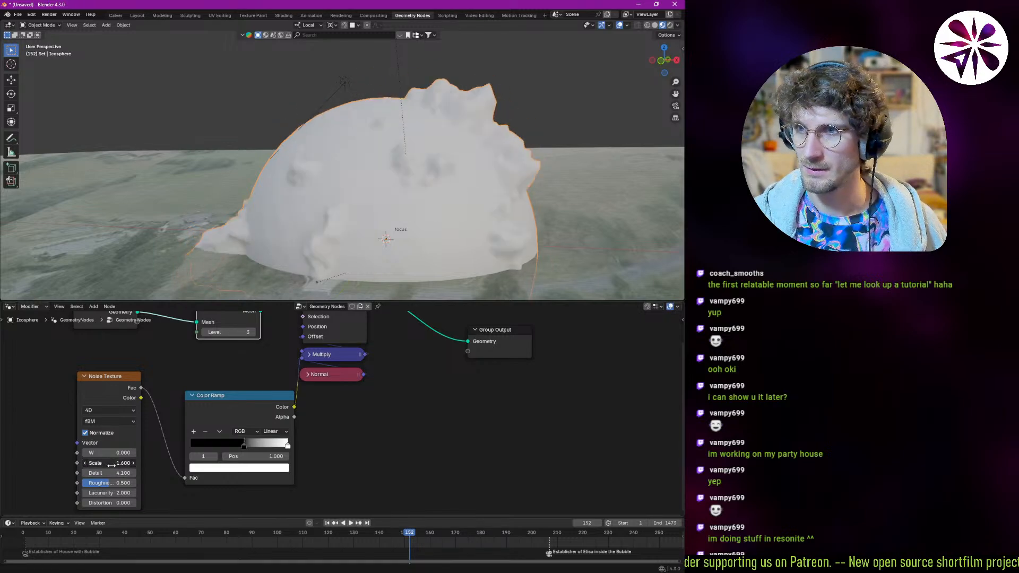
key("Escape")
- Move the Color Ramp's black stop to about 0.43 and switch its interpolation to Ease
mouse_move(245, 448)
left_mouse_down()
mouse_move(221, 448)
mouse_move(238, 446)
left_mouse_up()
left_click(274, 432)
left_click(278, 455)
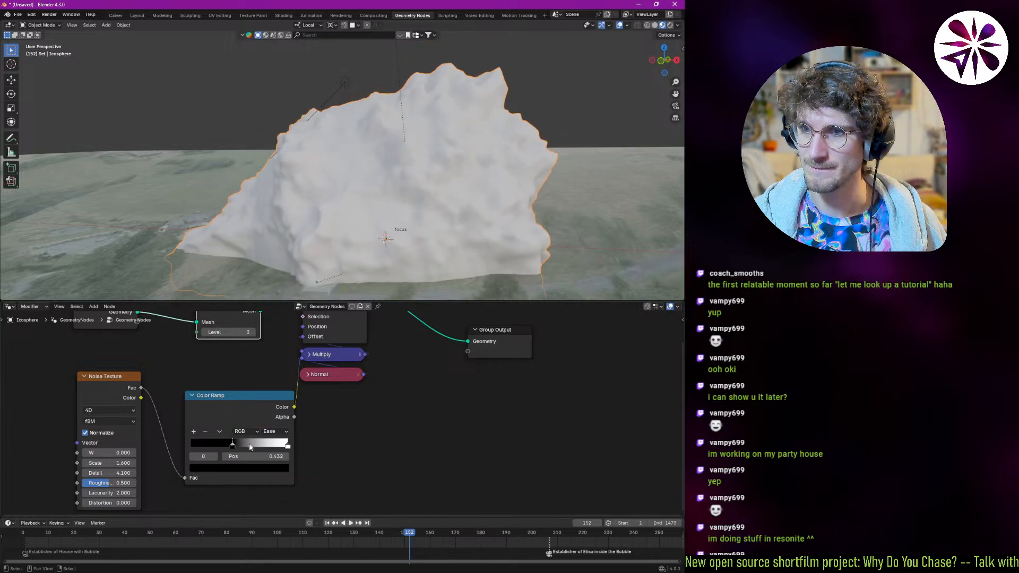
left_click(285, 447)
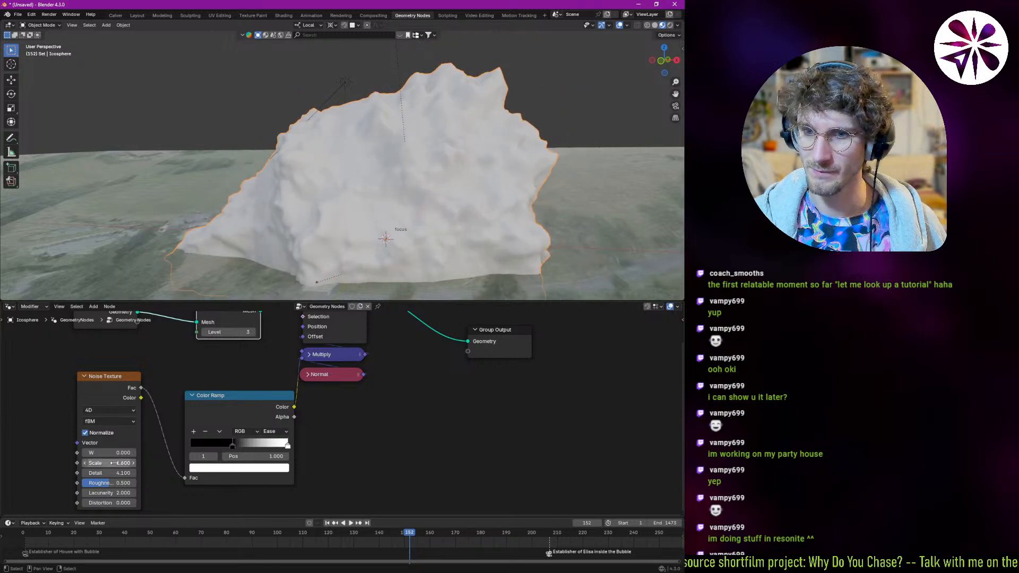
- Move the Noise Texture and Color Ramp farther away from Set Position to make room for another node
middle_click_drag(267, 401, 221, 423)
left_click_drag(213, 431, 204, 416)
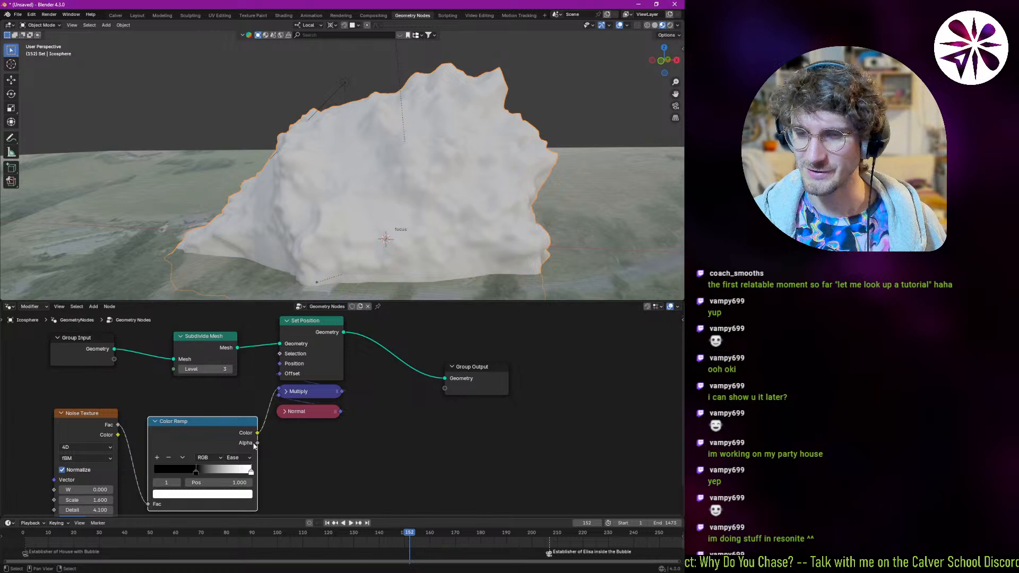
middle_click_drag(238, 431, 224, 412)
left_click_drag(57, 373, 146, 437)
left_click_drag(213, 424, 182, 411)
- Try adding a Vector Math Multiply node fed by the Color Ramp's Color output
left_click(127, 404)
type("mult")
key("Return")
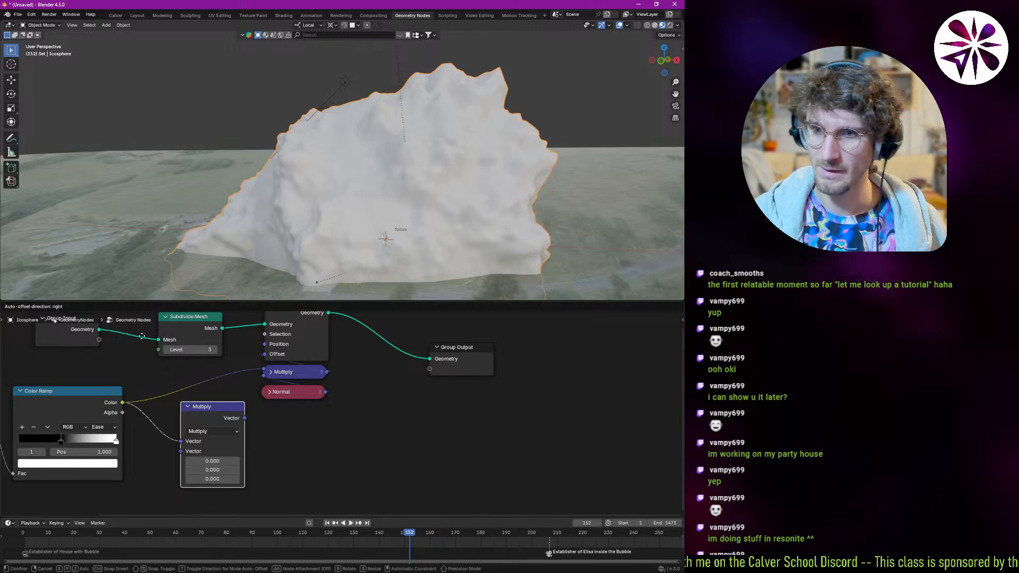
right_click(181, 410)
- Insert a Math Multiply node between the Color Ramp's Color output and the collapsed Multiply node
left_click_drag(122, 403, 180, 420)
type("mult")
key("Down")
key("Down")
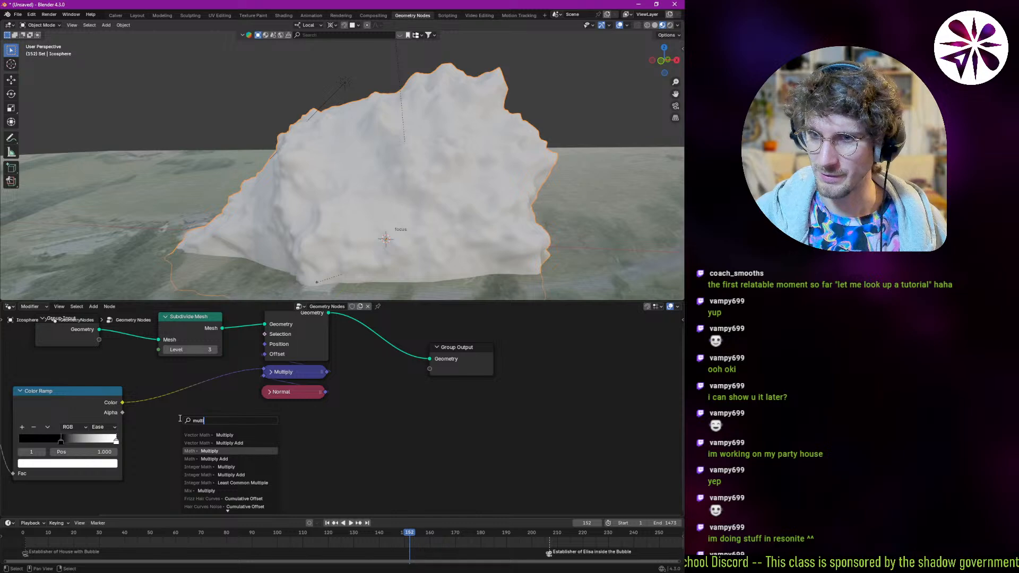
key("Return")
left_click(163, 371)
- Reduce the displacement with the Math Multiply's value, trying 0.2 and settling on 0.3 with Clamp off
left_click(197, 427)
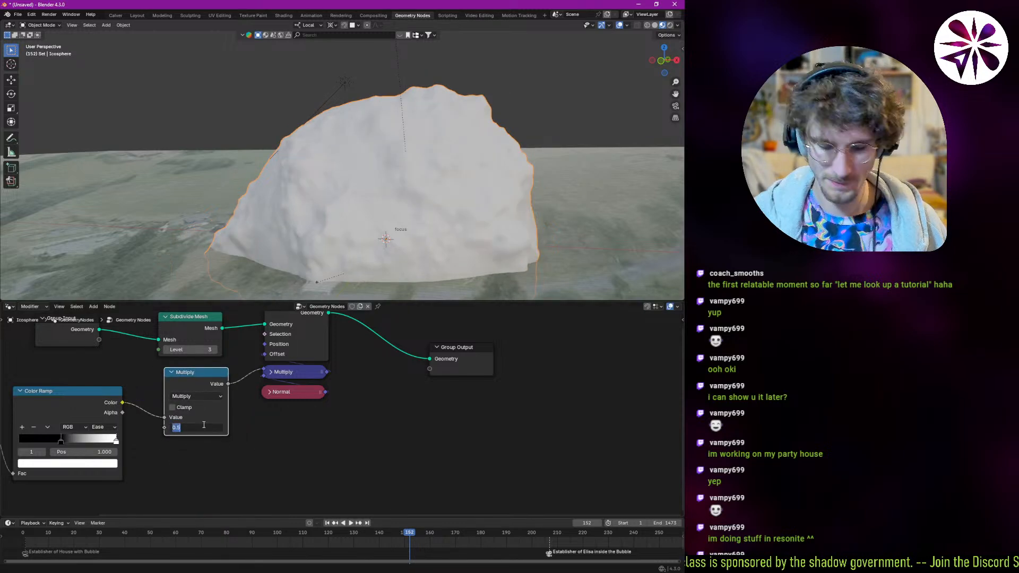
key("Return")
left_click(204, 411)
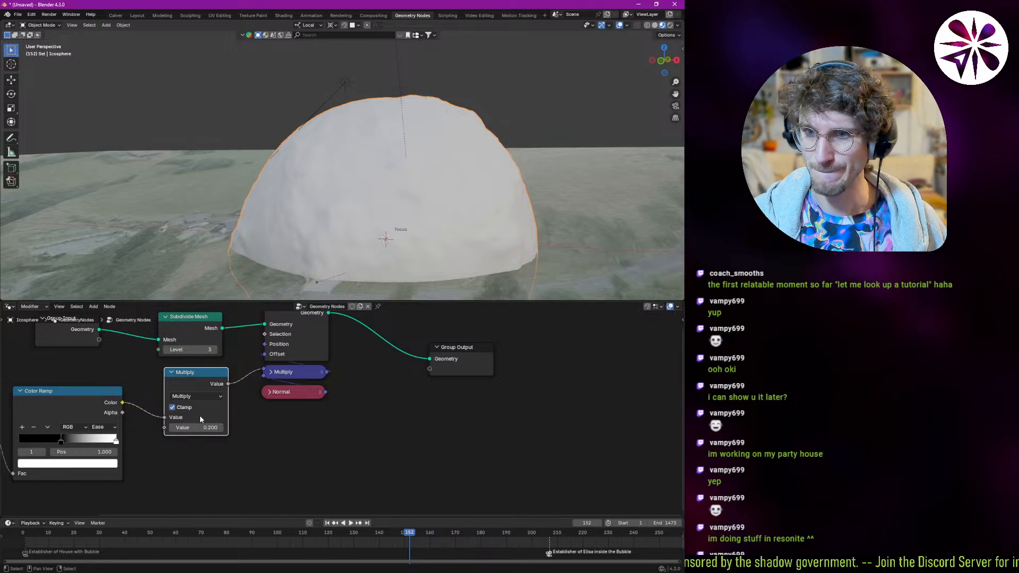
left_click(207, 428)
key("Return")
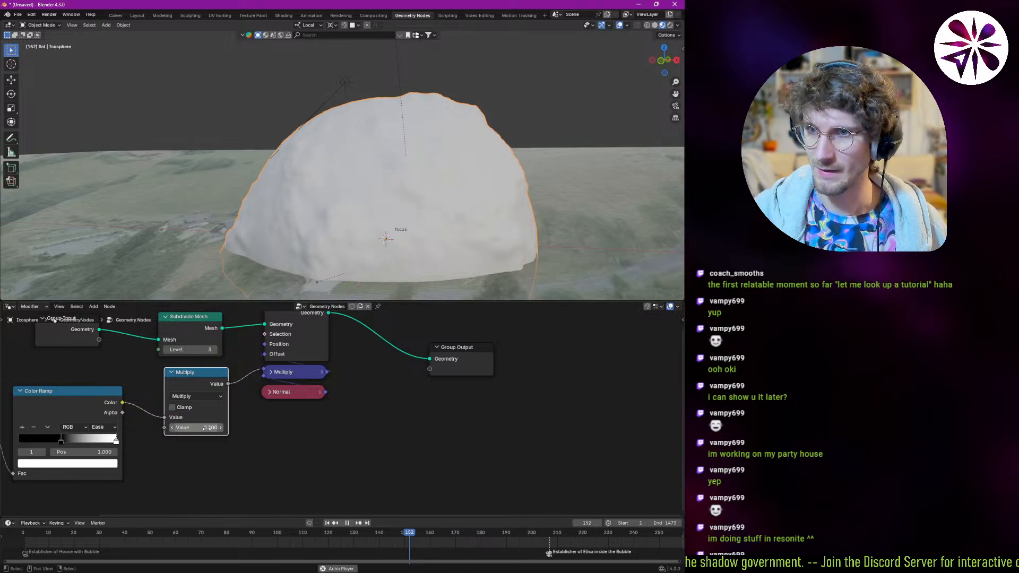
- Try out the Noise Texture's W value and set its Distortion to 1.92
middle_click_drag(63, 390, 256, 371)
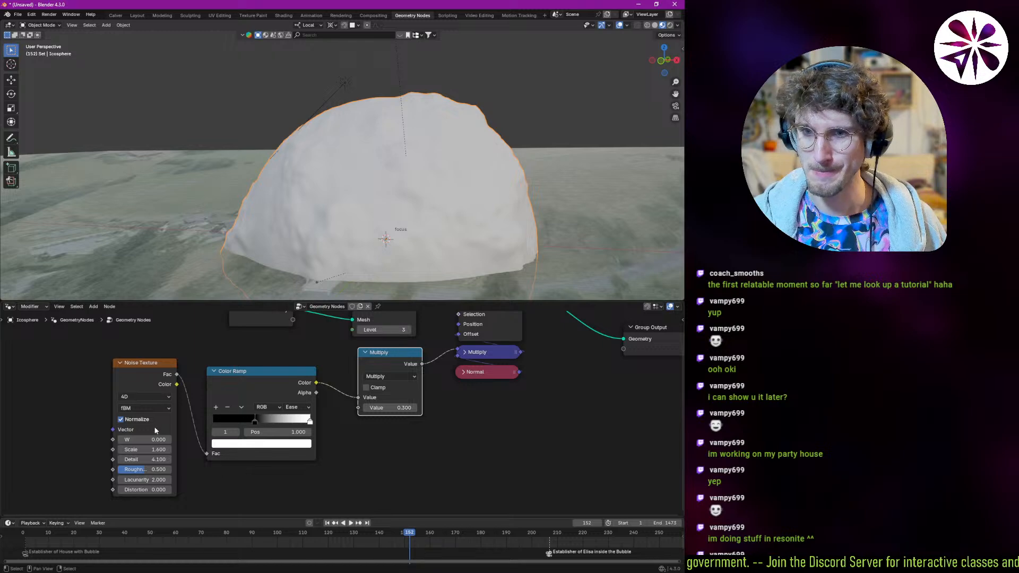
left_click_drag(144, 439, 177, 444)
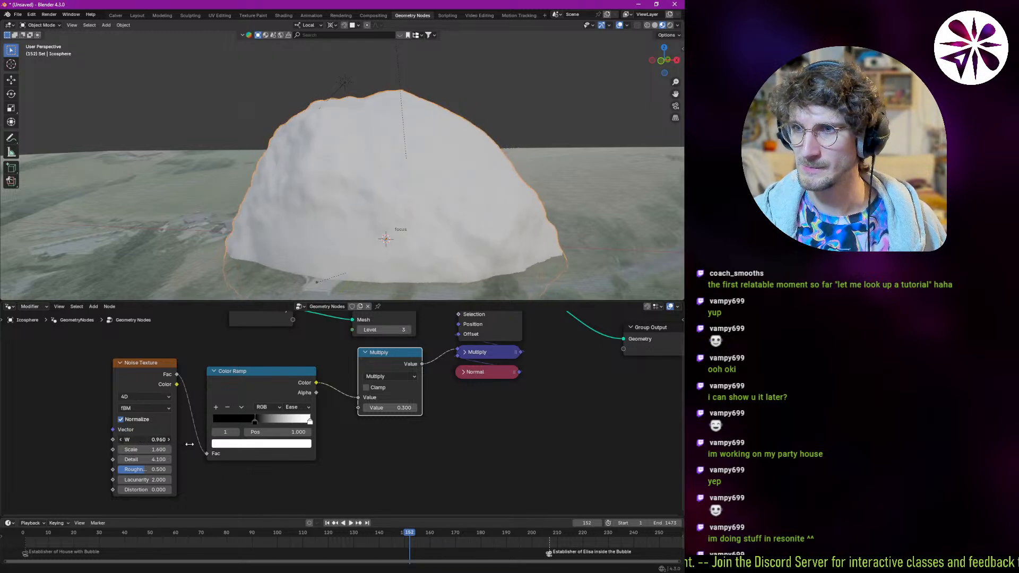
key("Escape")
left_click_drag(148, 490, 178, 483)
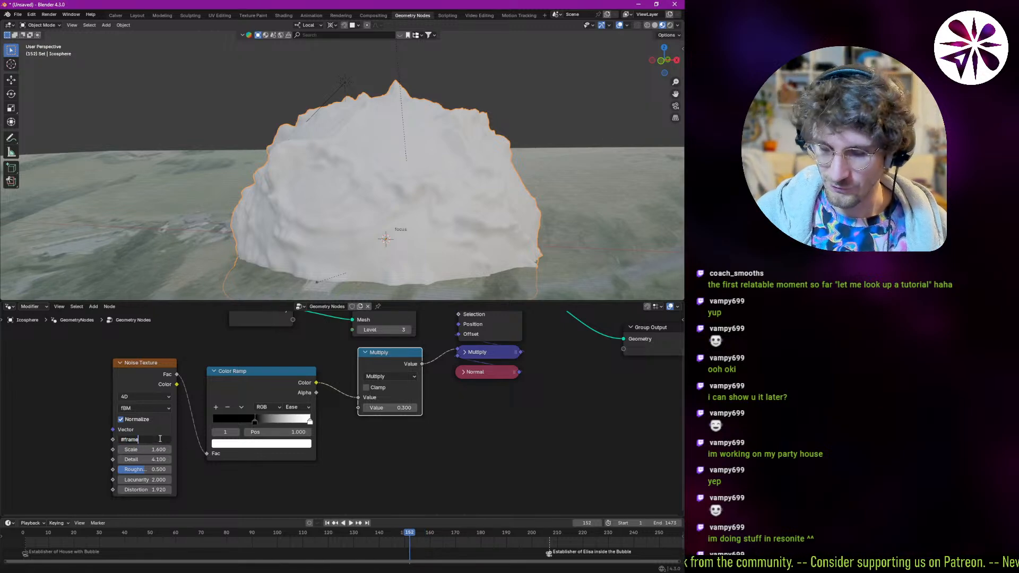
- Drive the Noise Texture's W value with the expression #frame/100 and play the animation
type("0")
key("Return")
key("space")
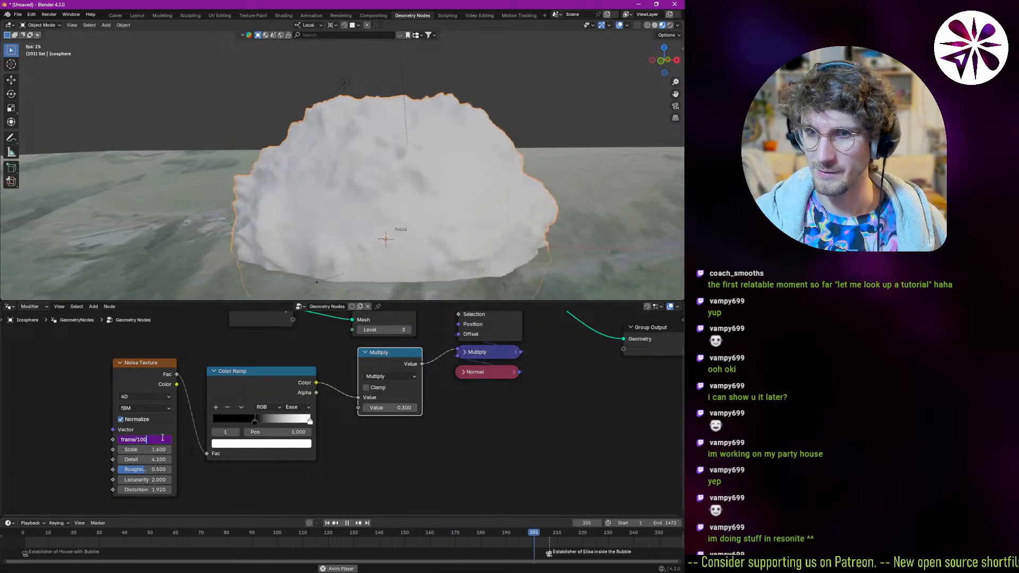
- Switch to the camera view and replay the shot to examine the animated bubble up close
key("KP_Decimal")
key("KP_0")
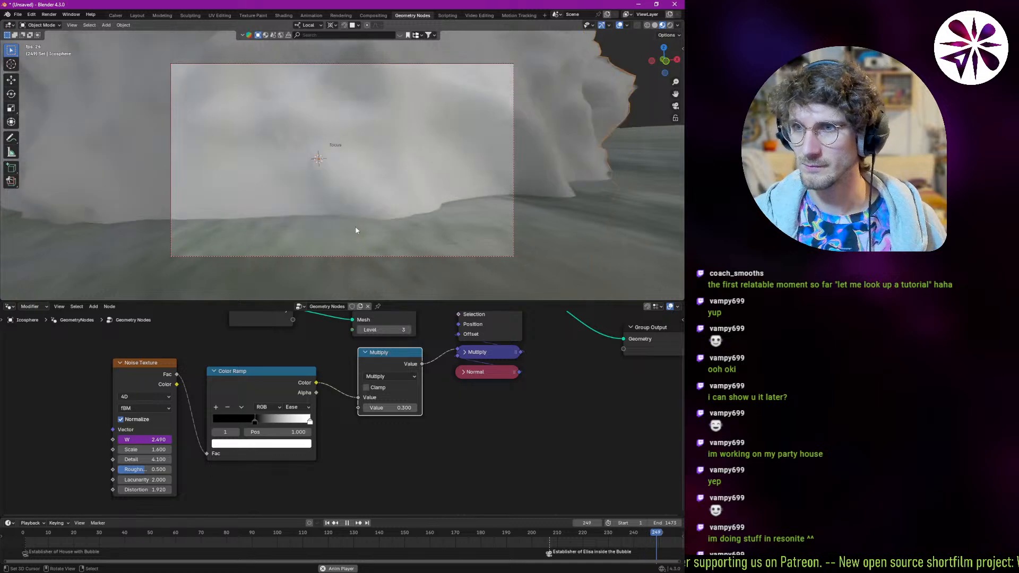
key("Escape")
key("space")
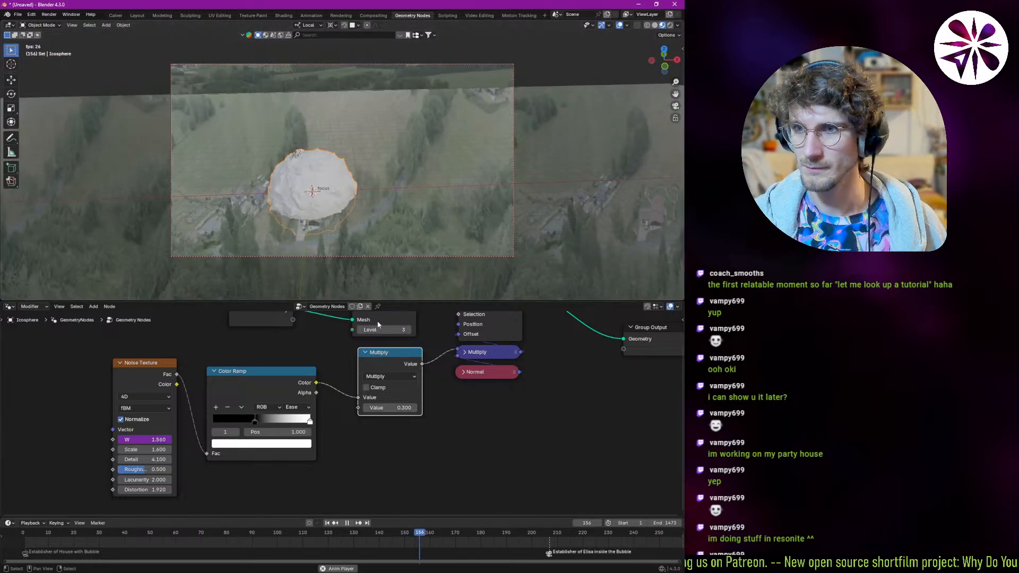
scroll(326, 177, "up", 2)
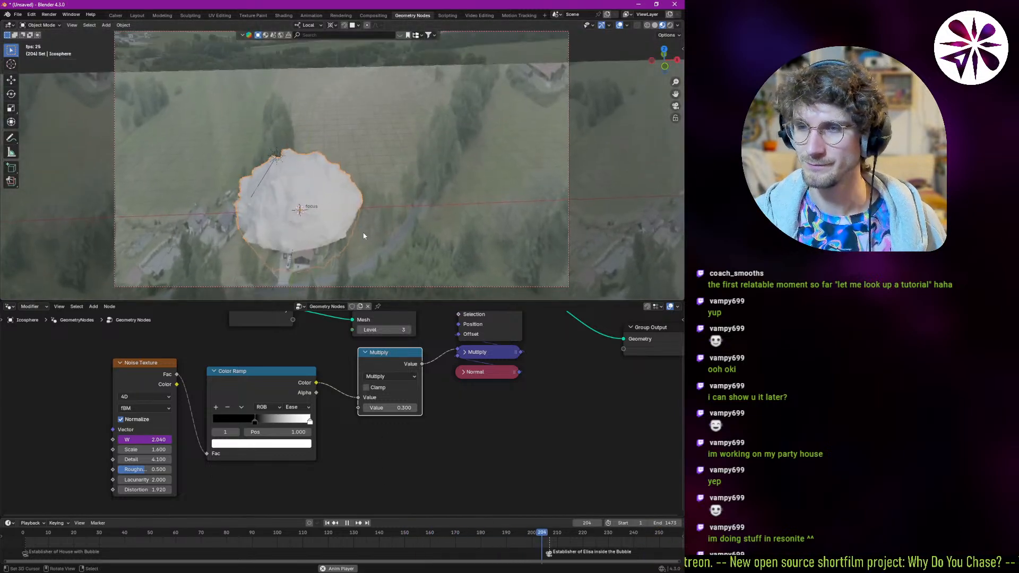
- Slow the Noise Texture's W driver to the expression #frame/300 and replay the animation
key("Escape")
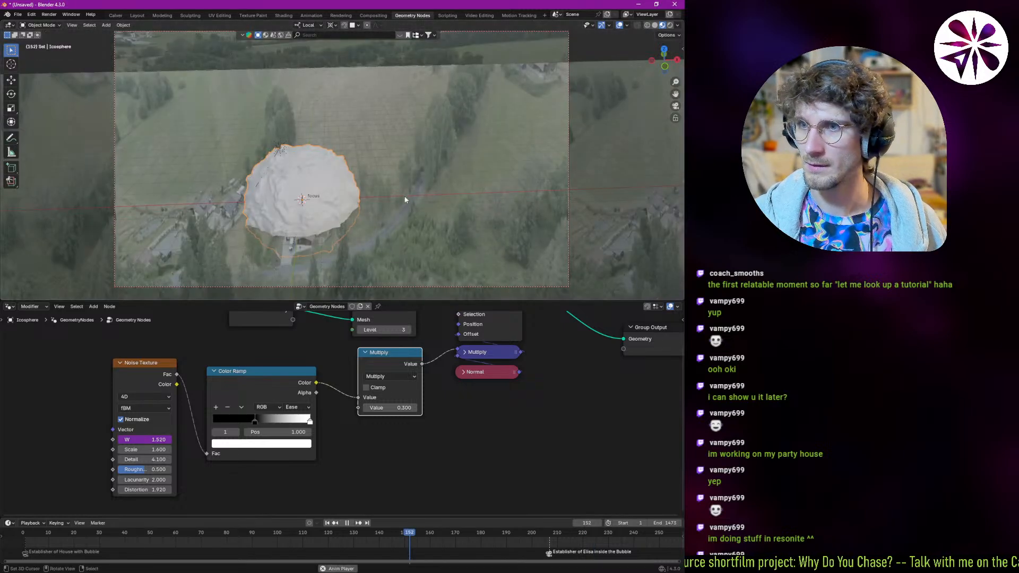
left_click(157, 439)
type("frame/100")
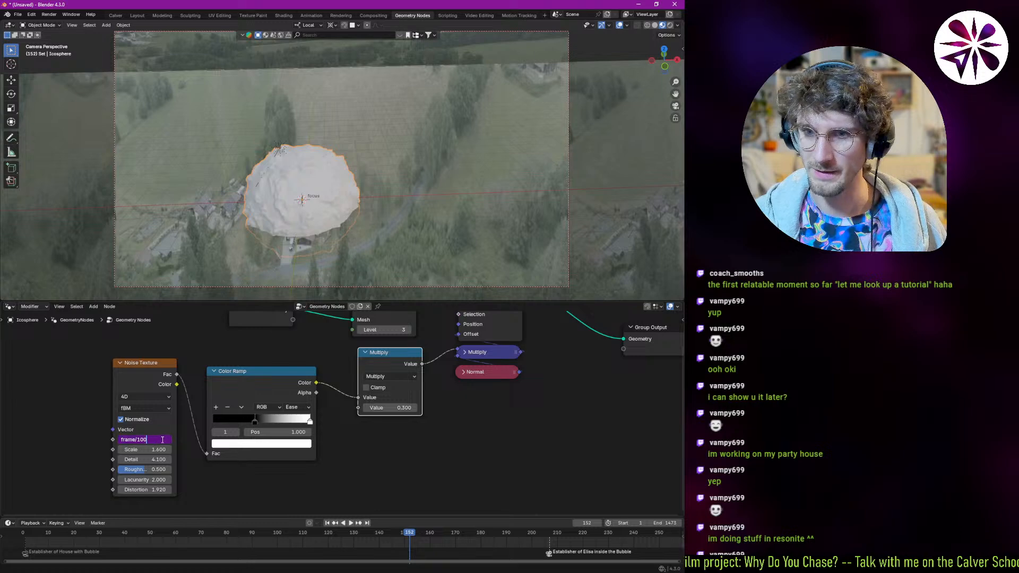
key("Return")
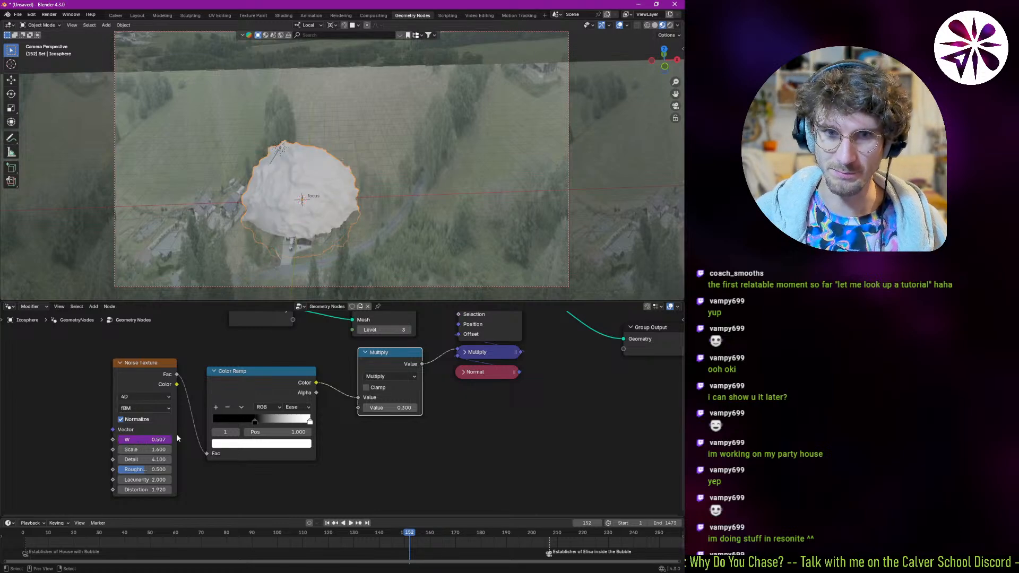
key("space")
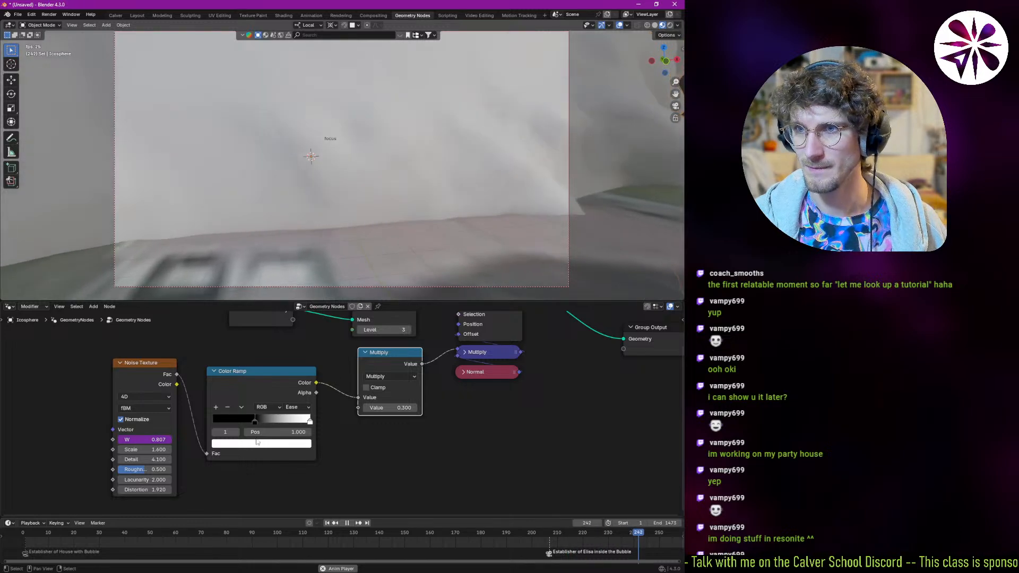
key("Escape")
- Set the Subdivide Mesh node's Level to 3, replay the shot from an earlier frame and view the bubble up close
middle_click_drag(299, 370, 245, 440)
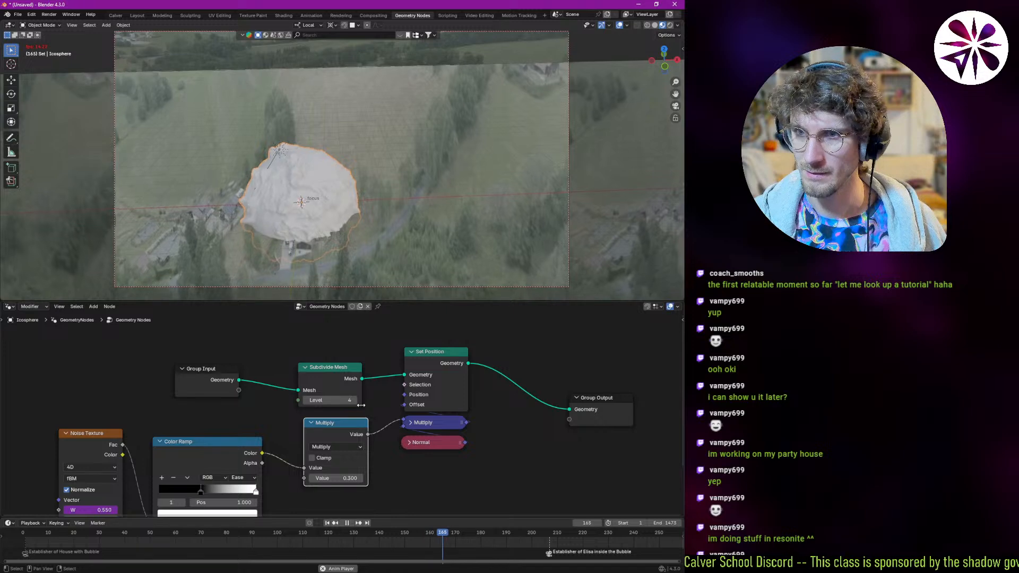
key("Escape")
left_click(350, 401)
type("3")
key("Return")
key("space")
left_click_drag(358, 530, 280, 535)
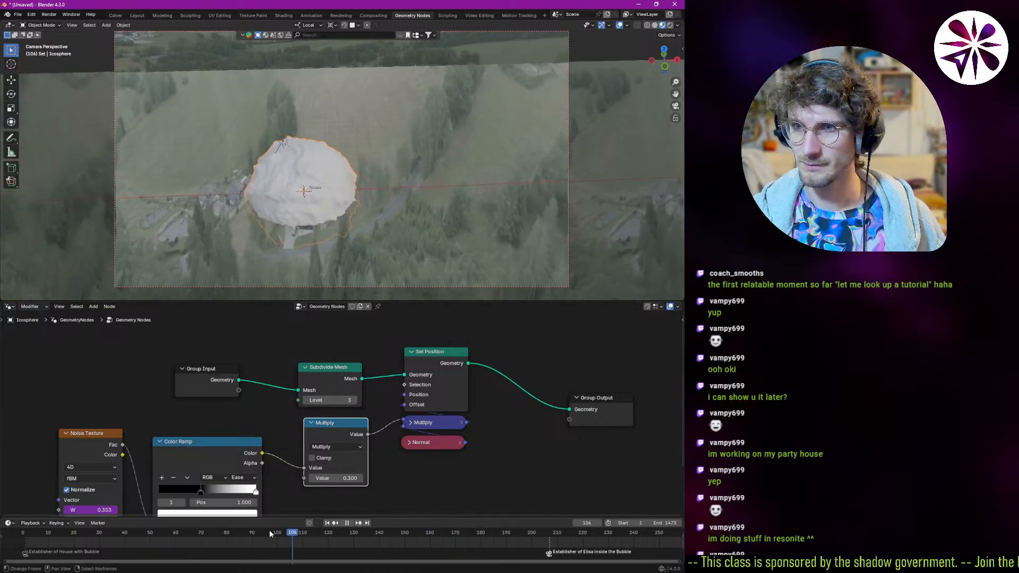
key("Escape")
scroll(325, 211, "up", 4)
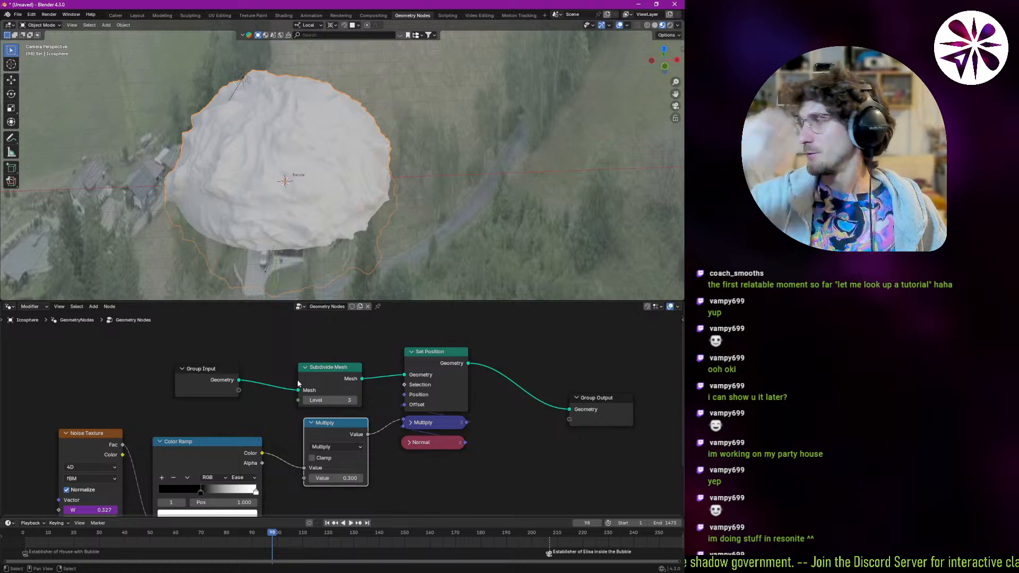
- Try inserting an Extrude Mesh node between Group Input and Subdivide Mesh, spacing the nodes apart
scroll(398, 357, "up", 1, "shift")
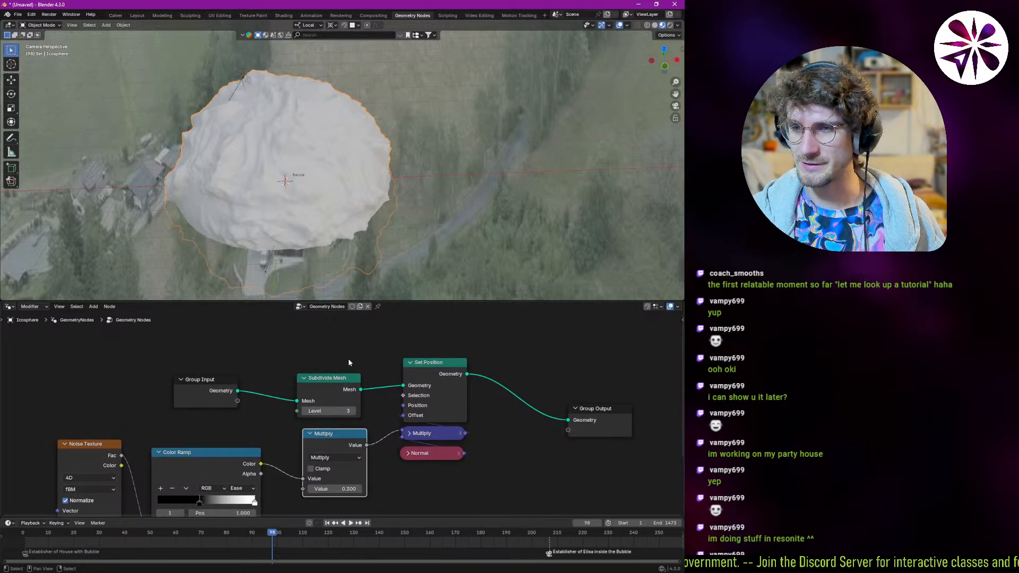
left_click(208, 357)
left_click_drag(222, 389, 186, 386)
key("shift+a")
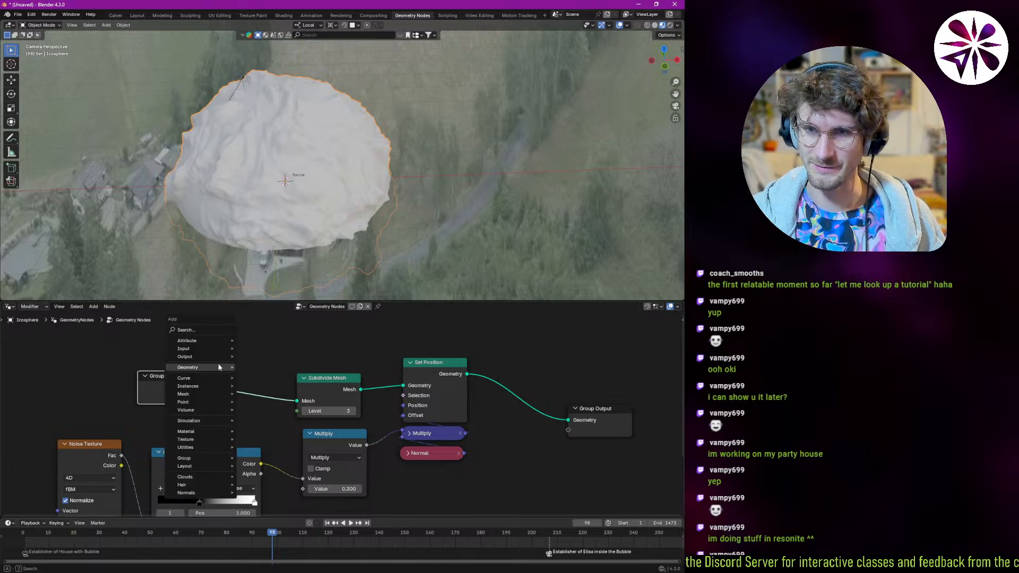
left_click(206, 331)
type("ex")
left_click(262, 343)
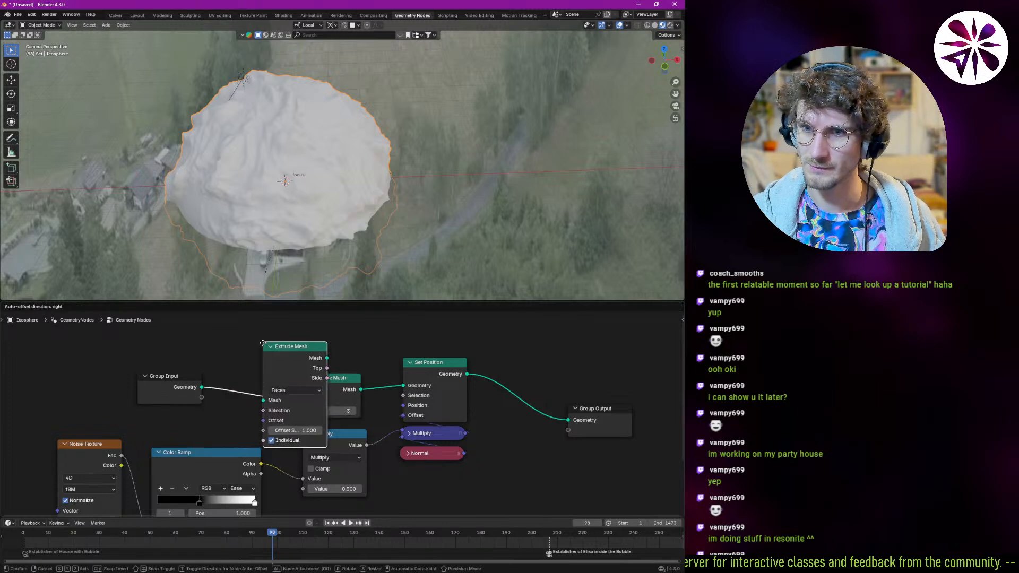
left_click(246, 355)
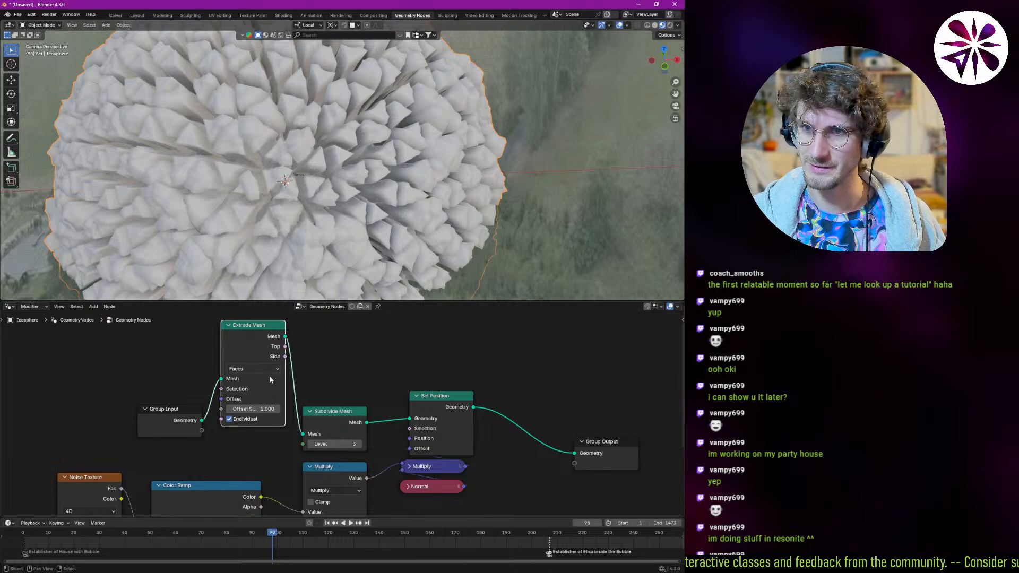
middle_click_drag(267, 377, 269, 381)
left_click_drag(202, 418, 170, 407)
left_click_drag(253, 412, 223, 404)
key("Escape")
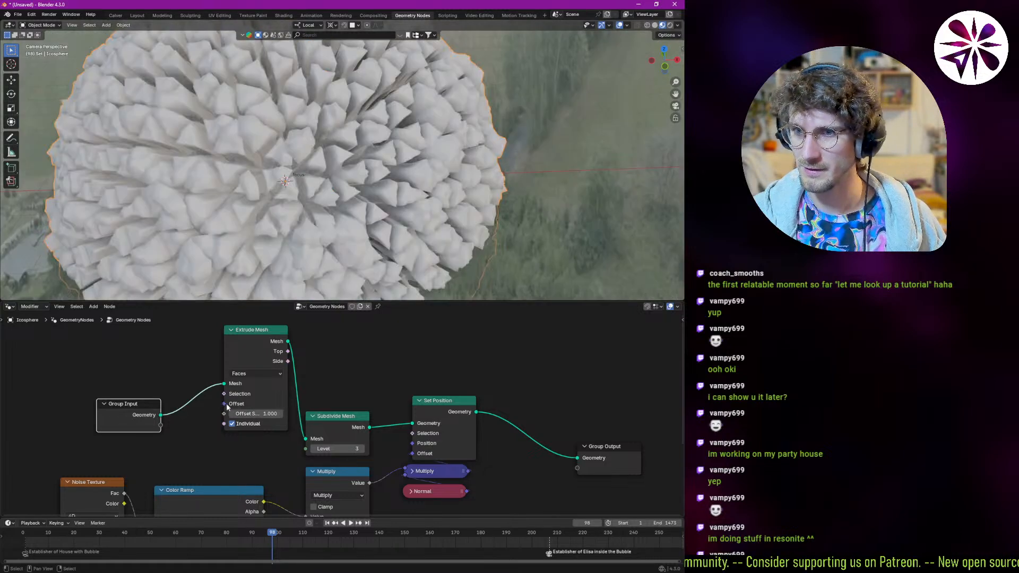
- Preview the Extrude Mesh node through a Viewer in Vertices, Edges and Faces modes, and remove both nodes
left_click(268, 353, "ctrl+shift")
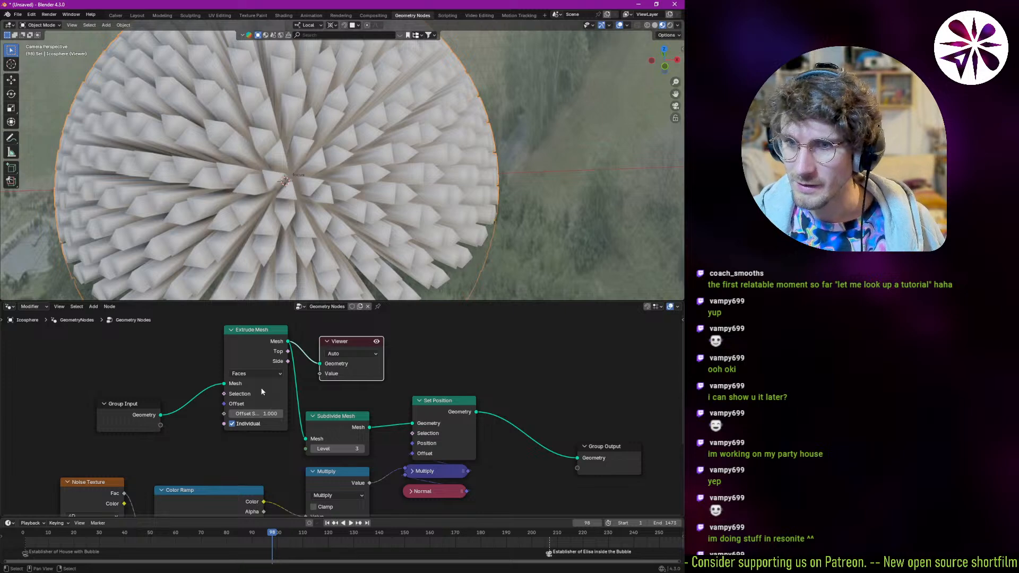
left_click(257, 374)
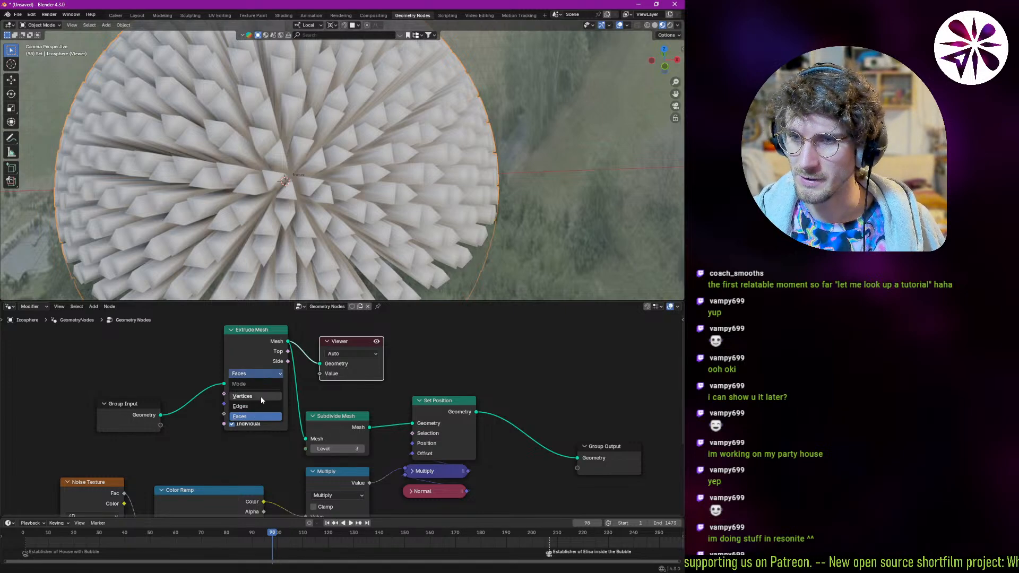
left_click(260, 396)
left_click(257, 376)
left_click(241, 406)
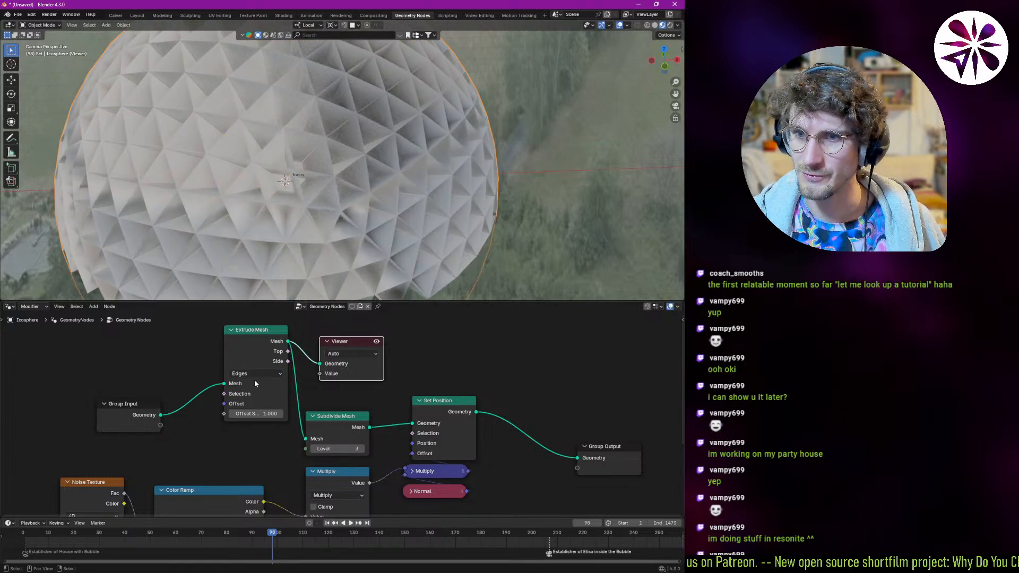
left_click(257, 373)
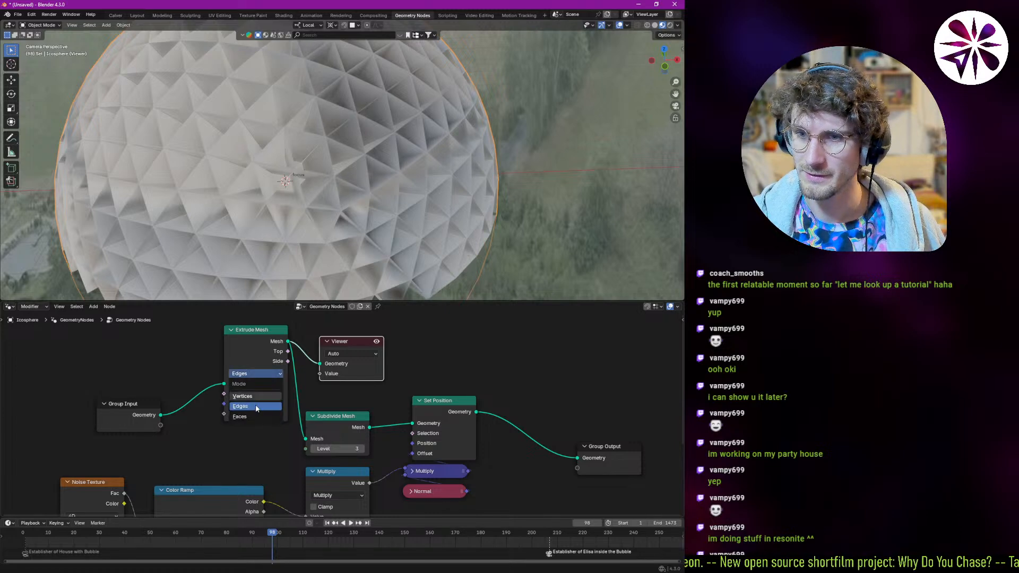
left_click(257, 417)
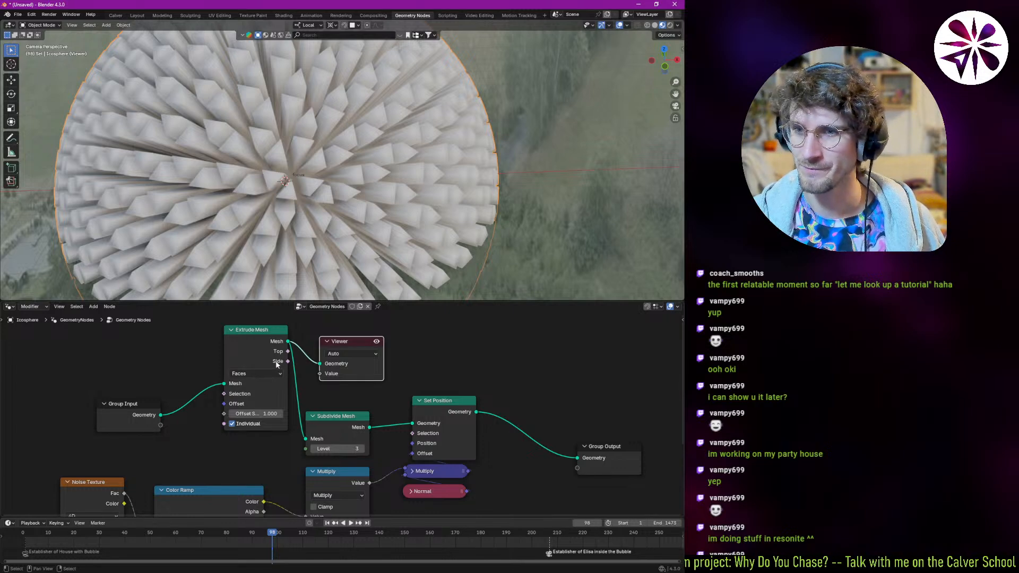
key("ctrl+x")
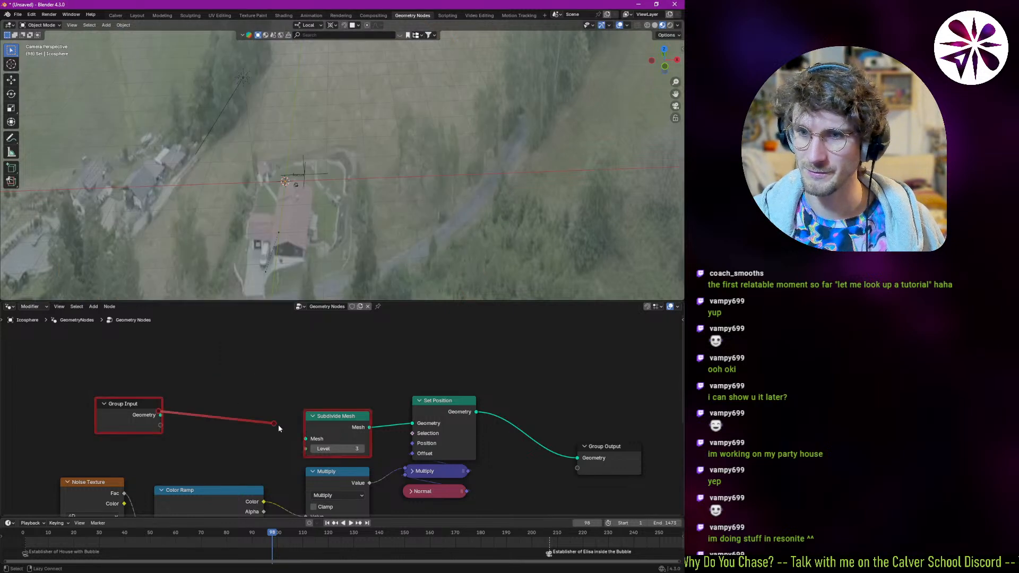
middle_click_drag(266, 422, 275, 418)
key("shift+a")
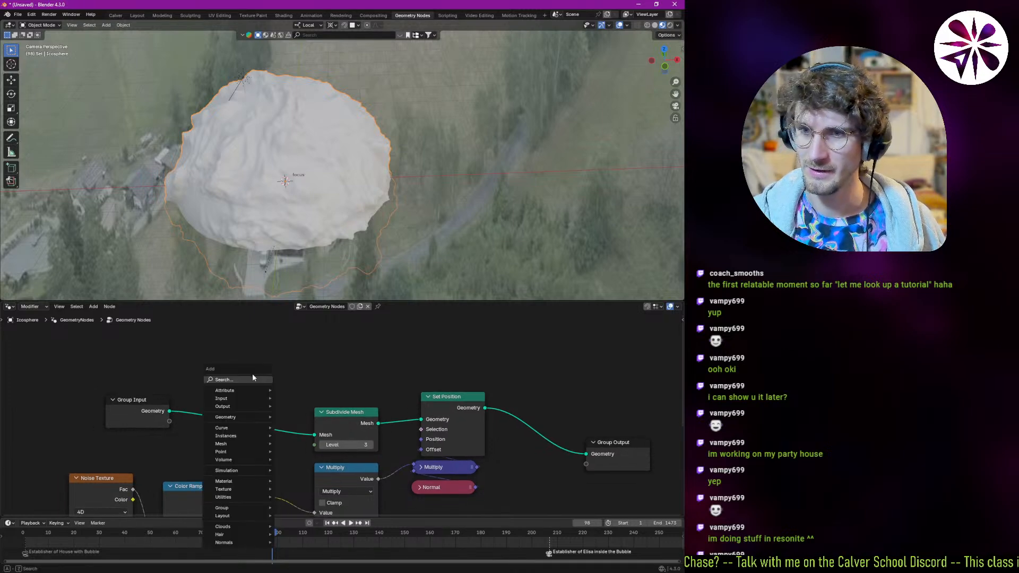
left_click(255, 375)
type("tans")
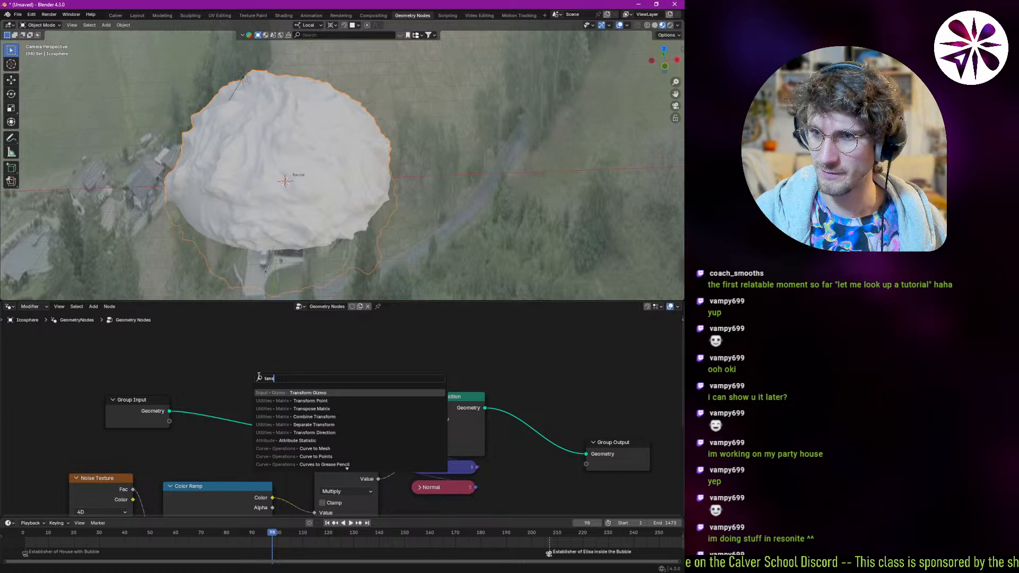
key("Escape")
- Branch a Transform Geometry node off the Group Input's Geometry output and place it above the main chain
left_click_drag(169, 416, 205, 364)
type("trans")
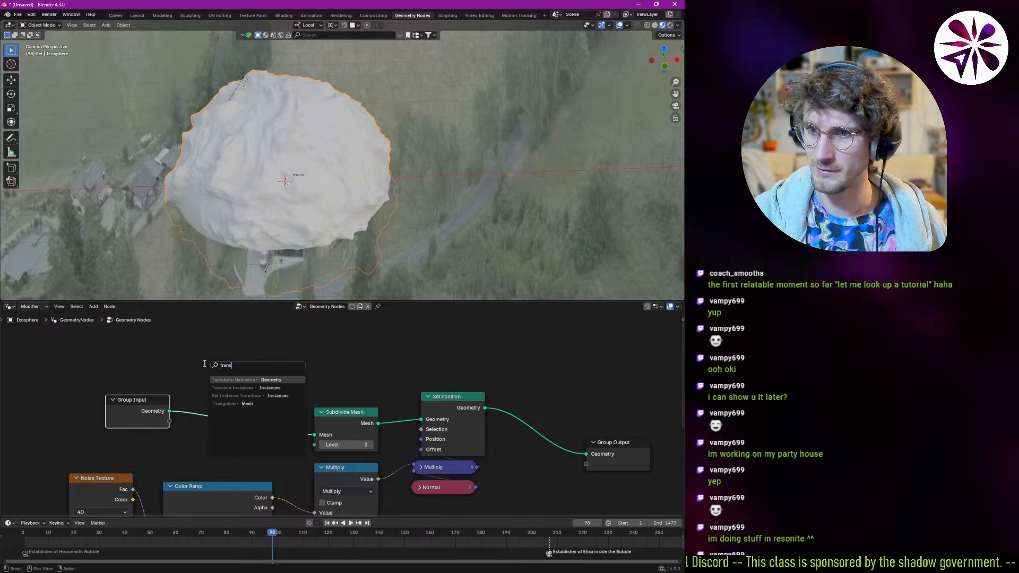
key("Return")
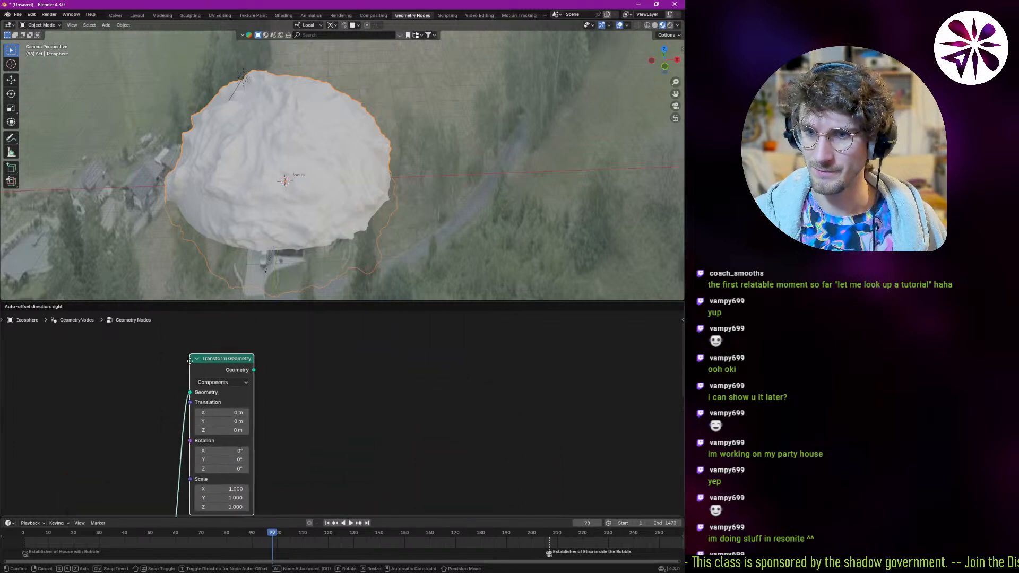
left_click(187, 361)
- Insert a Join Geometry node before Subdivide Mesh and connect the Transform Geometry output to it as well
scroll(214, 445, "down", 3)
left_click_drag(170, 449, 233, 445)
type("join")
key("Return")
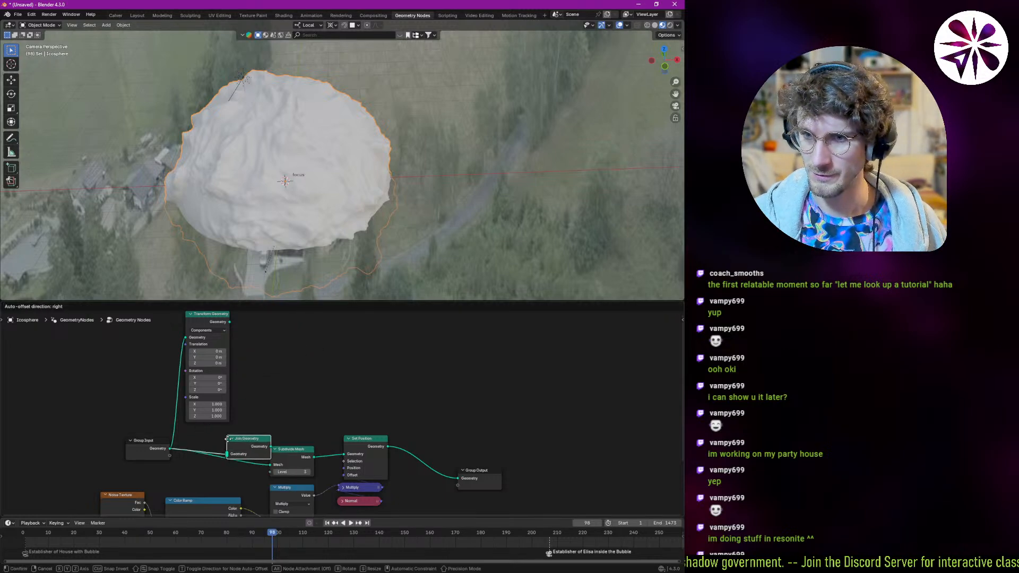
left_click(239, 425)
left_click_drag(230, 322, 213, 462)
scroll(228, 424, "up", 3)
left_click_drag(157, 379, 123, 380)
type("value")
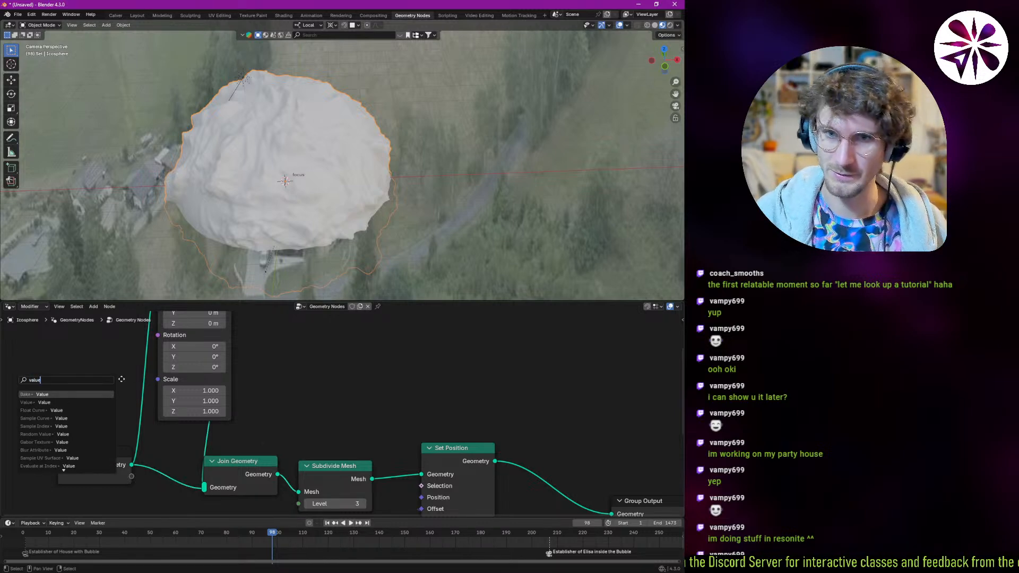
key("Return")
right_click(122, 347)
- Drive the Transform Geometry node's Scale with a new Value node set to about 1.08
left_click_drag(98, 388, 97, 386)
type("value")
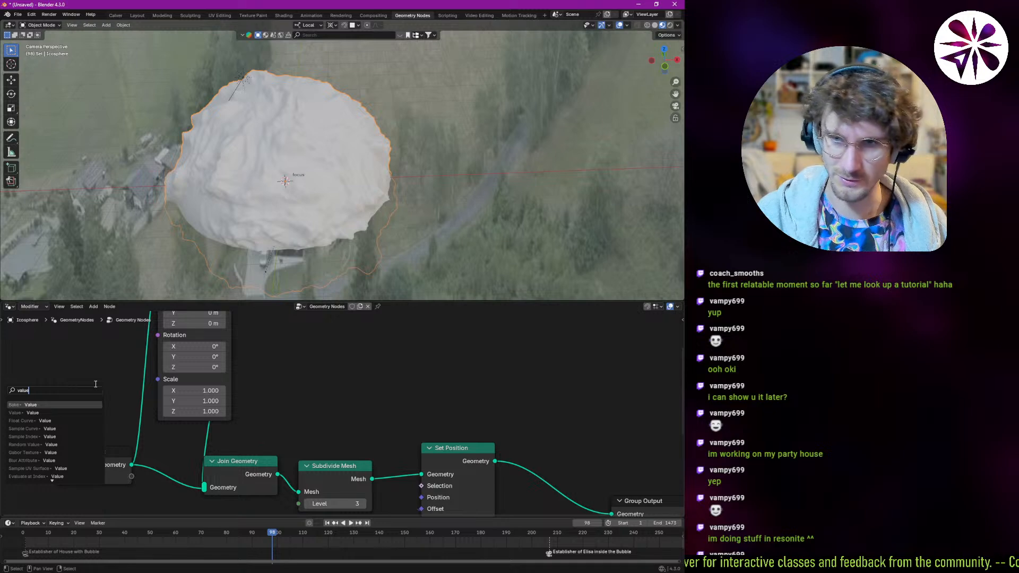
key("Down")
key("Return")
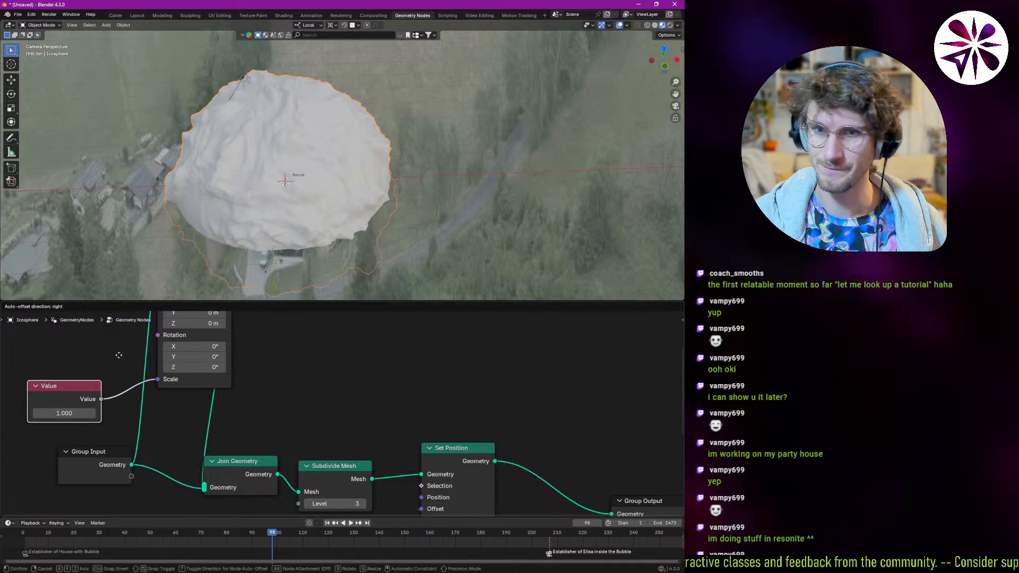
left_click(123, 380)
mouse_move(106, 411)
left_mouse_down()
mouse_move(96, 411)
mouse_move(113, 414)
left_mouse_up()
middle_click_drag(155, 400, 159, 437)
- Collapse the Transform Geometry node, put the Value node directly beneath it, and place the pair between Group Input and Join Geometry
left_click_drag(111, 419, 210, 436)
middle_click_drag(202, 381, 193, 435)
left_click(160, 334)
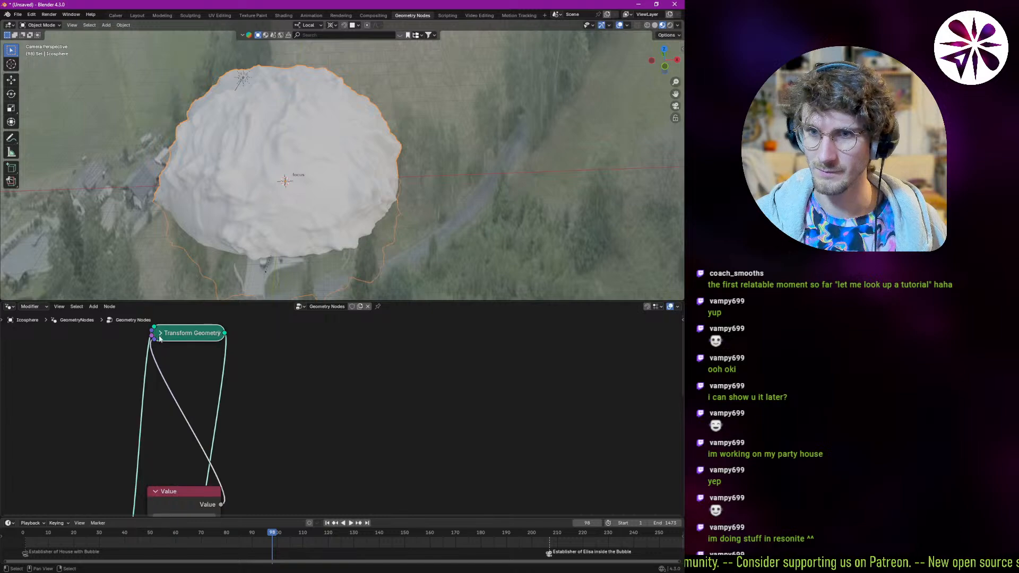
left_click_drag(173, 497, 178, 358)
left_click(189, 336, "shift")
middle_click_drag(232, 369, 206, 425, "ctrl")
key("g")
left_click(196, 458)
left_click_drag(148, 440, 191, 368)
key("g")
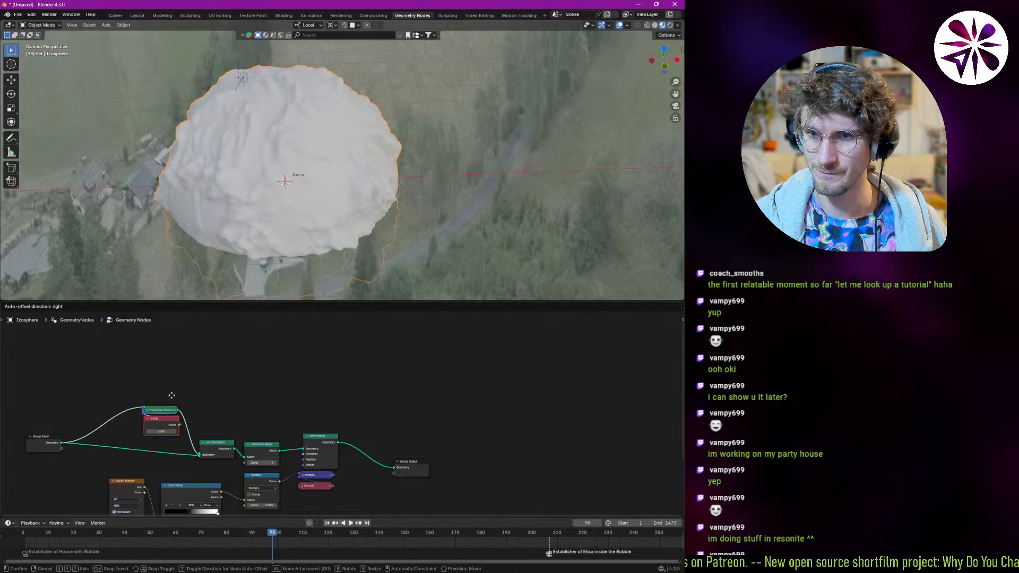
left_click(164, 390)
- Save the project as Bubble v1.blend in the Bubblewrap - VFX project's 3D folder
key("ctrl+s")
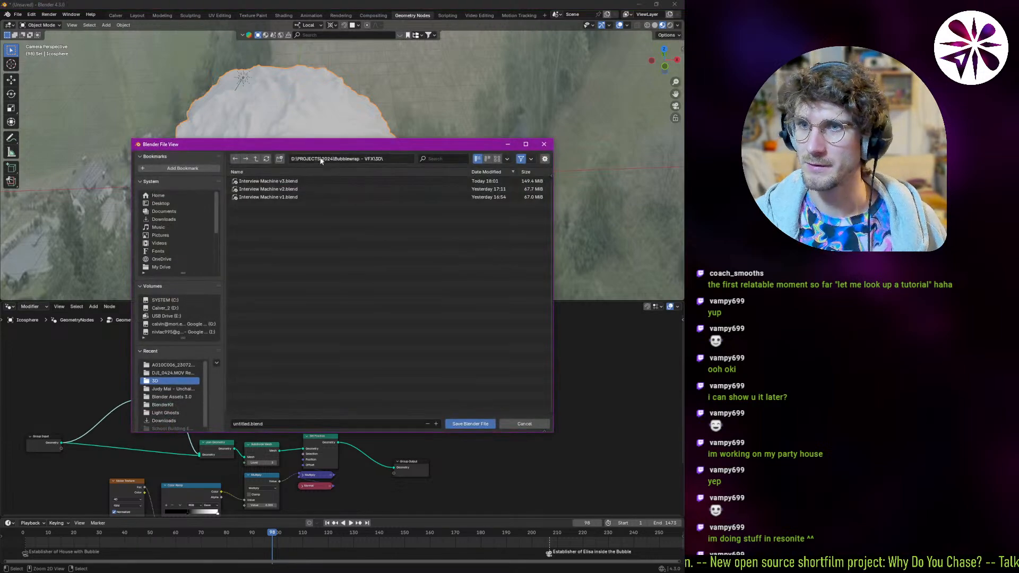
left_click(302, 424)
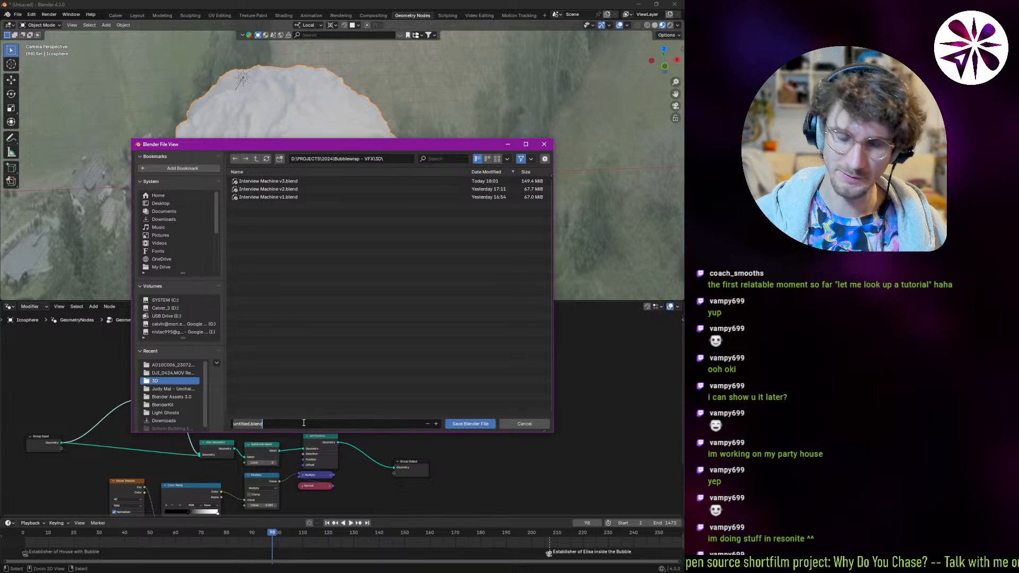
key("Return")
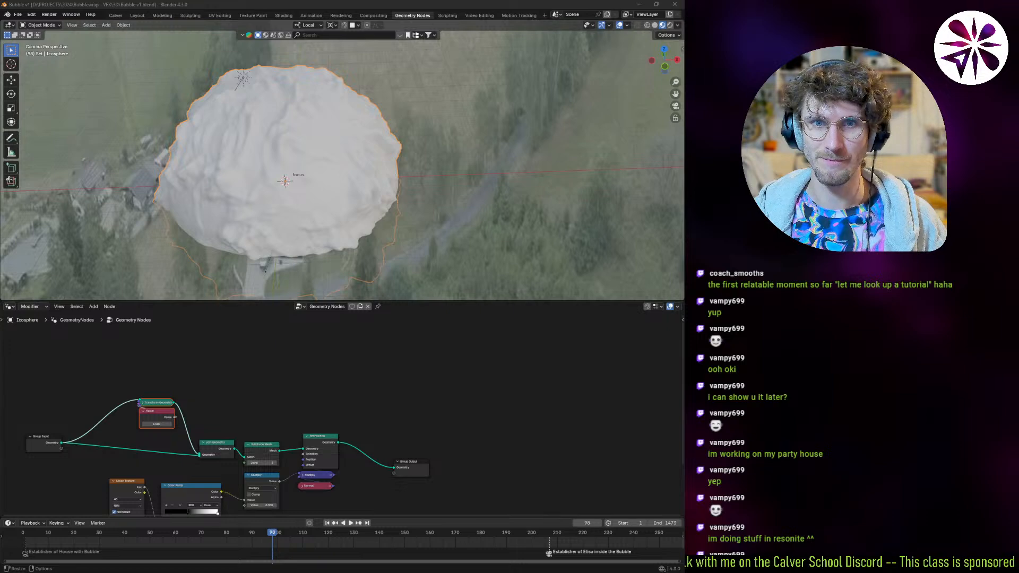
- Switch to ClickUp and review the Bubble task's description and reference images
scroll(247, 392, "up", 2)
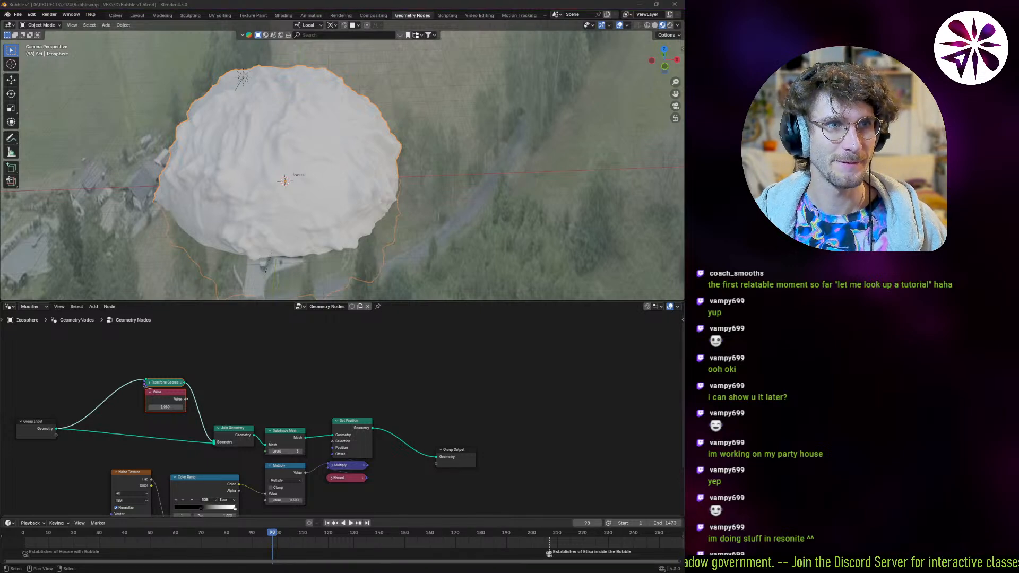
key("alt+Tab")
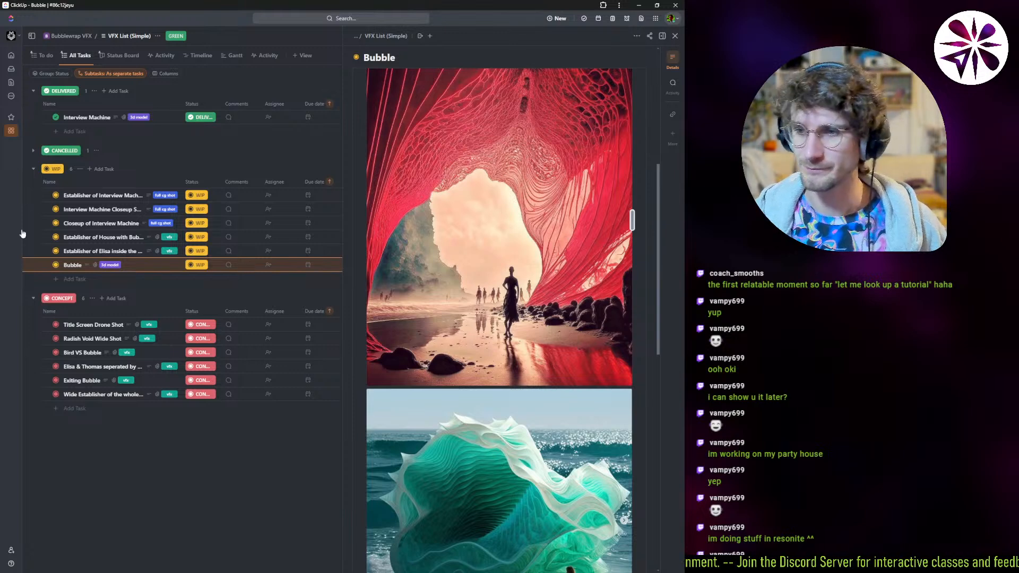
scroll(499, 319, "down", 5)
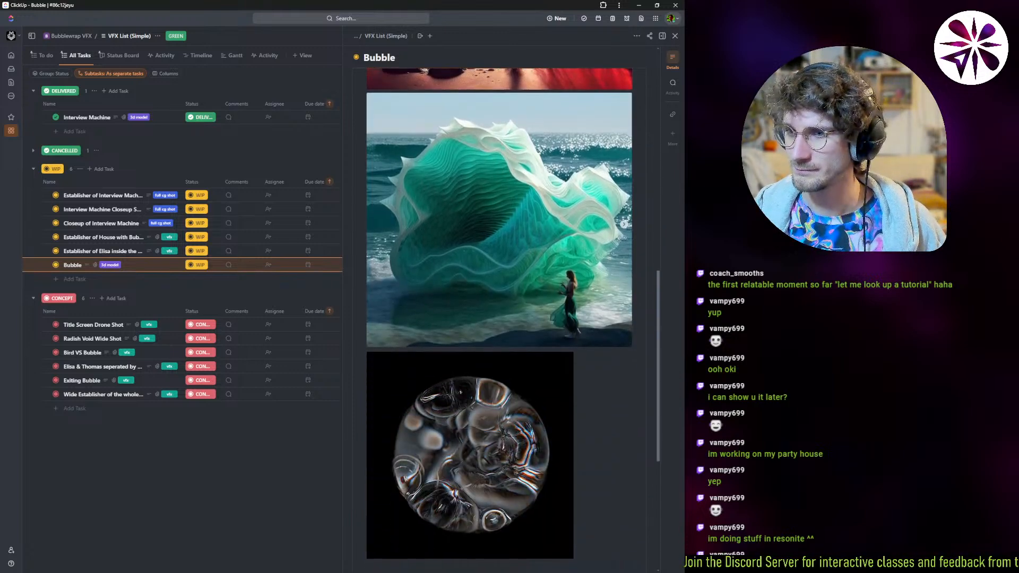
scroll(499, 319, "up", 4)
scroll(499, 318, "up", 5)
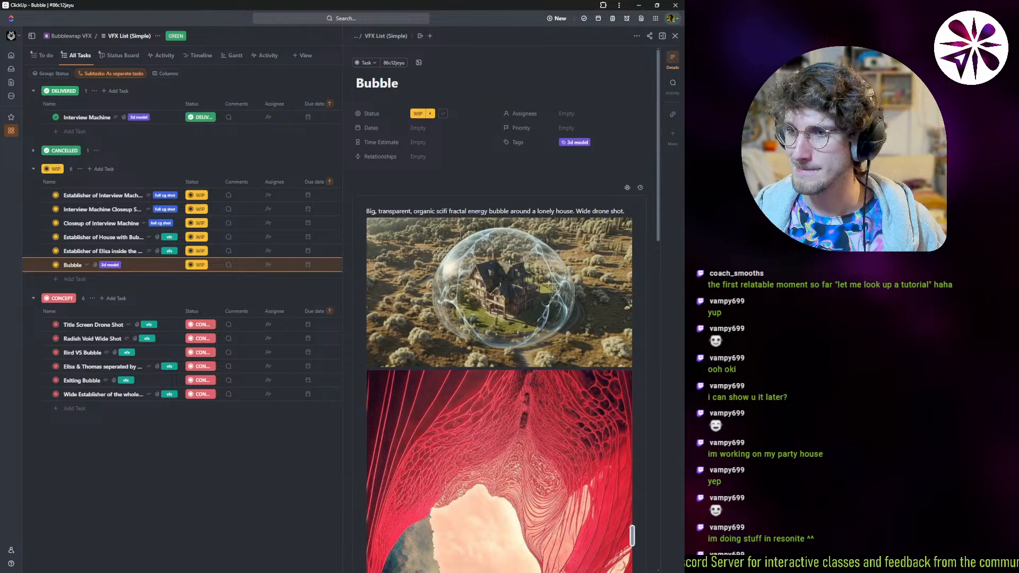
- Look through the Bubble task's remaining reference images, and switch back to the bubble's geometry node tree in Blender
scroll(499, 319, "down", 6)
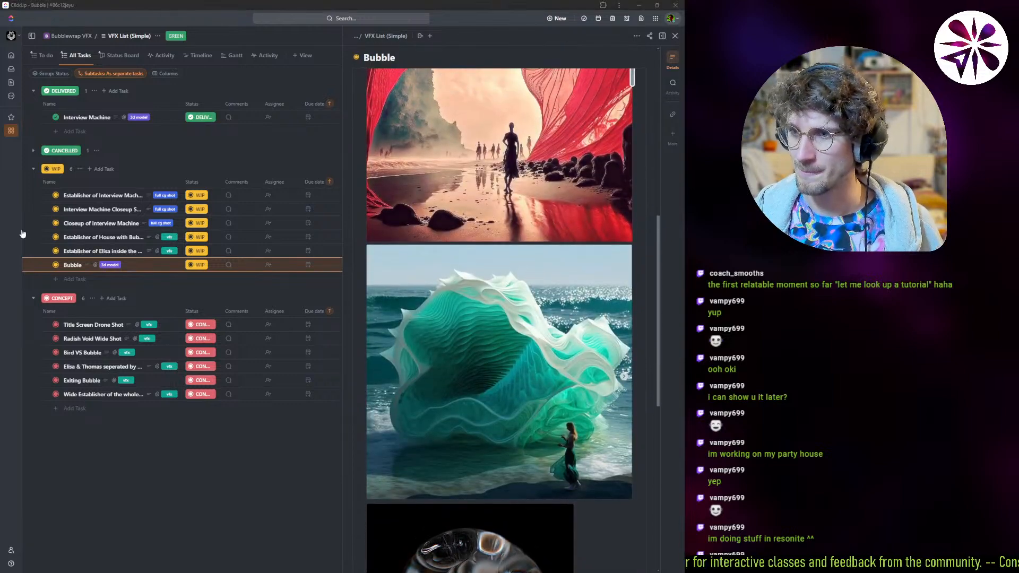
key("alt+Tab")
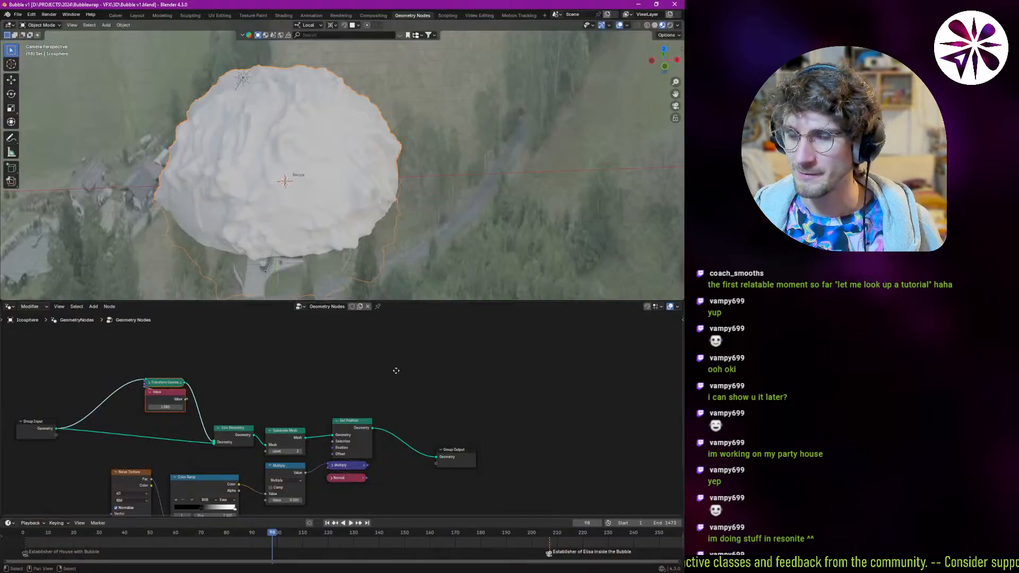
scroll(388, 372, "up", 3)
middle_click_drag(274, 383, 215, 365, "ctrl")
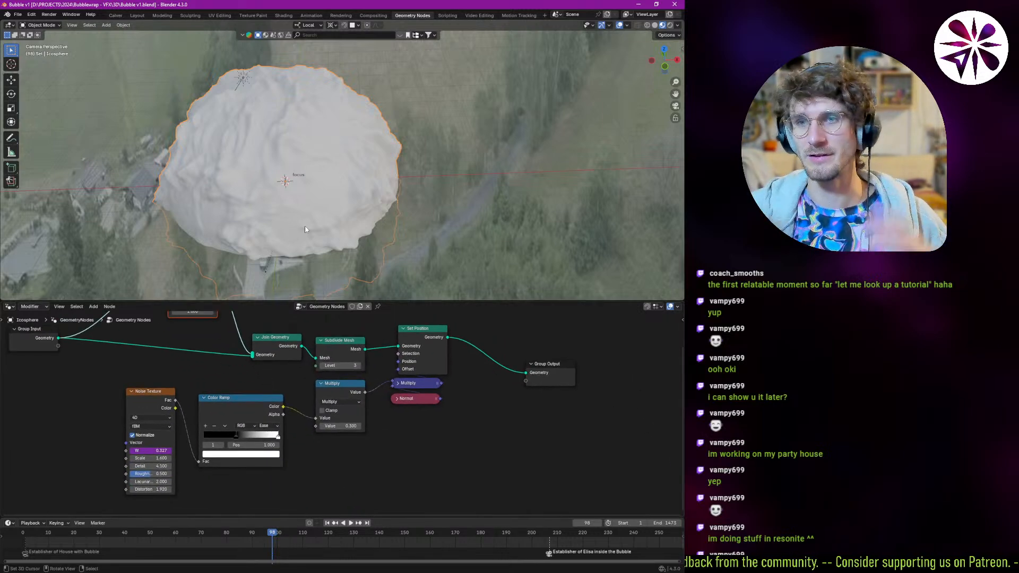
middle_click_drag(252, 395, 264, 413)
middle_click_drag(125, 407, 105, 436)
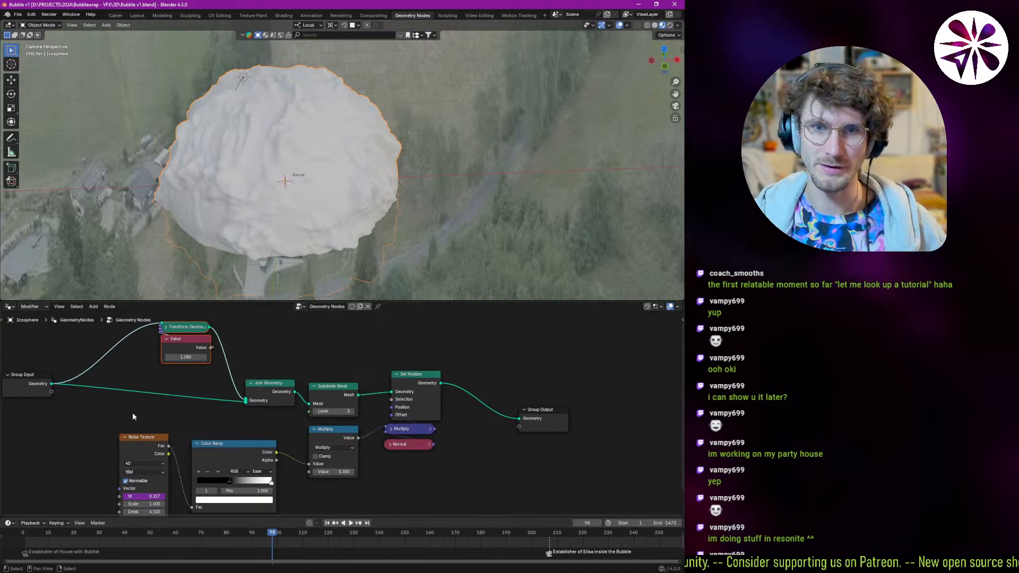
middle_click_drag(261, 438, 193, 402)
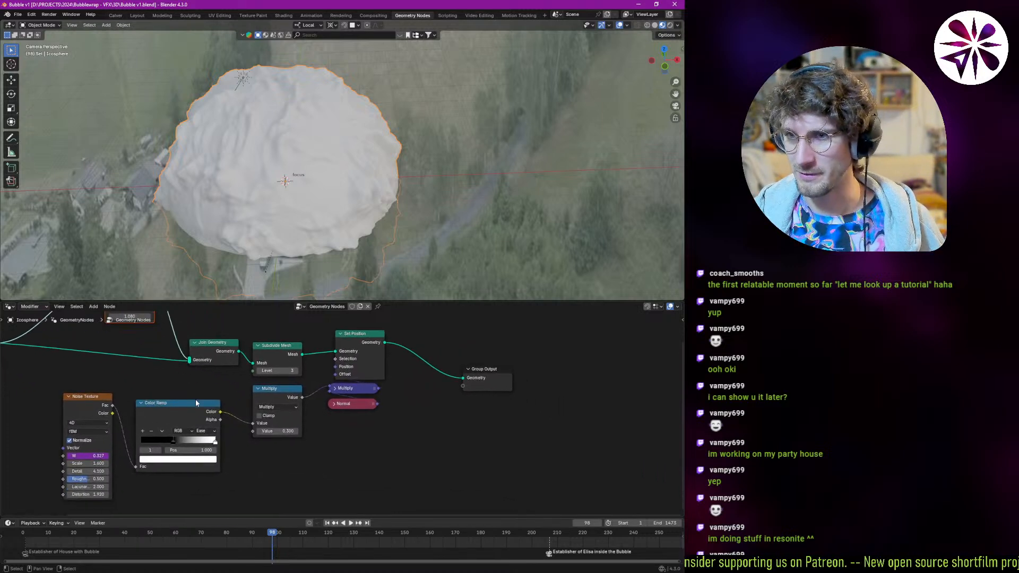
- Stack the Multiply, Color Ramp and Noise Texture nodes in one column beneath the Normal node under Set Position
left_click(367, 345, "shift")
middle_click_drag(316, 393, 311, 411)
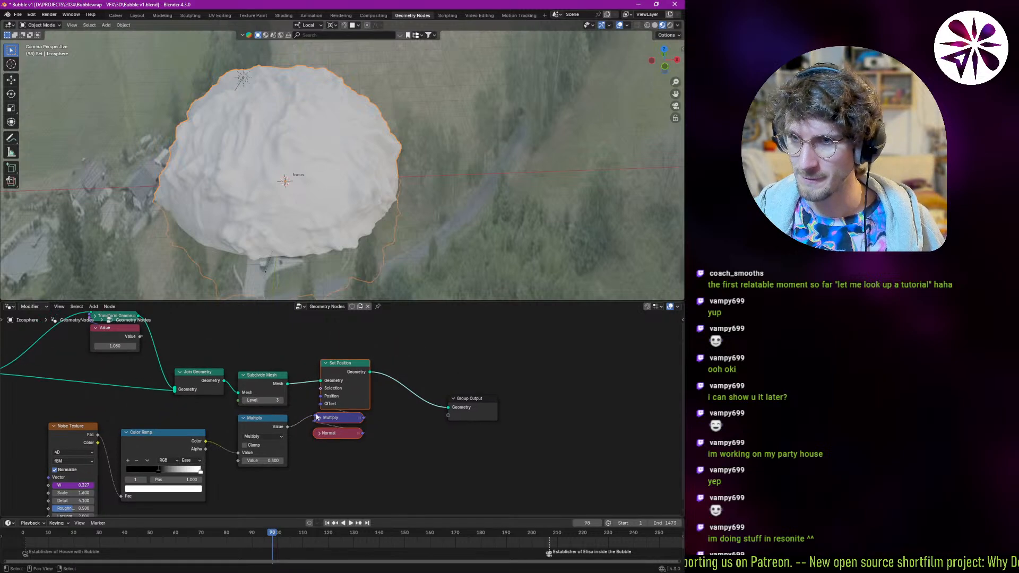
middle_click_drag(330, 447, 334, 442)
left_click_drag(266, 423, 343, 448)
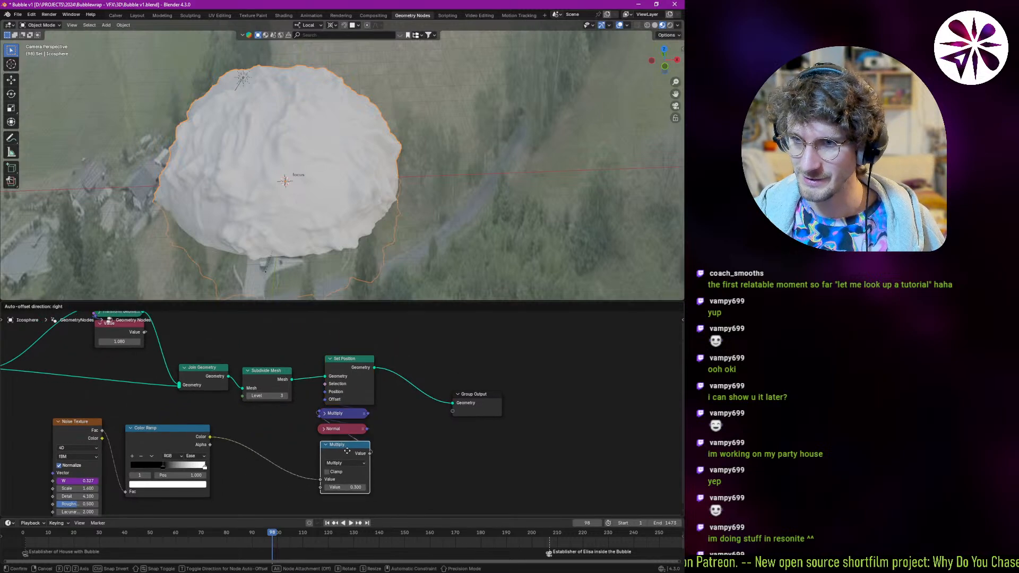
middle_click_drag(237, 455, 271, 375)
left_click_drag(199, 351, 404, 427)
middle_click_drag(268, 424, 315, 405)
left_click_drag(159, 331, 427, 486)
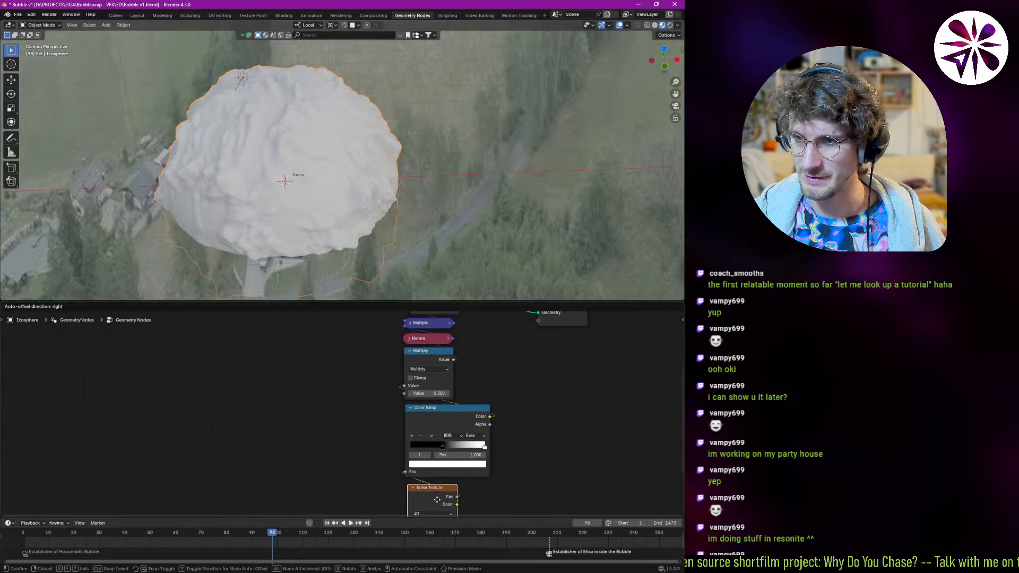
scroll(399, 426, "down", 3)
- Make room before Group Output and duplicate the whole Set Position noise stack, placing the copy between Subdivide Mesh and the original stack
left_click_drag(434, 363, 534, 363)
left_click_drag(425, 337, 341, 451)
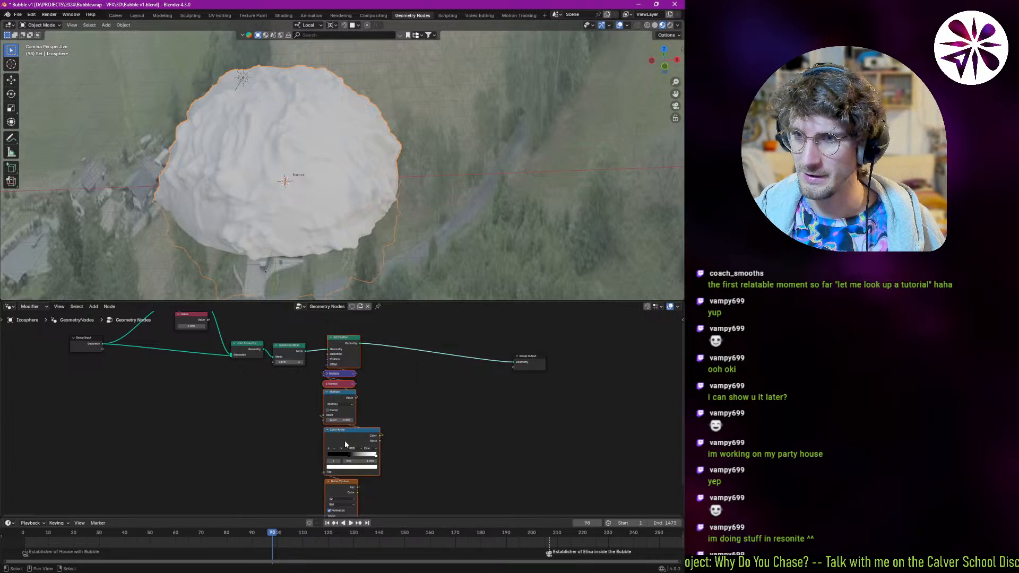
key("g")
left_click(431, 452)
key("shift+d")
left_click(378, 433)
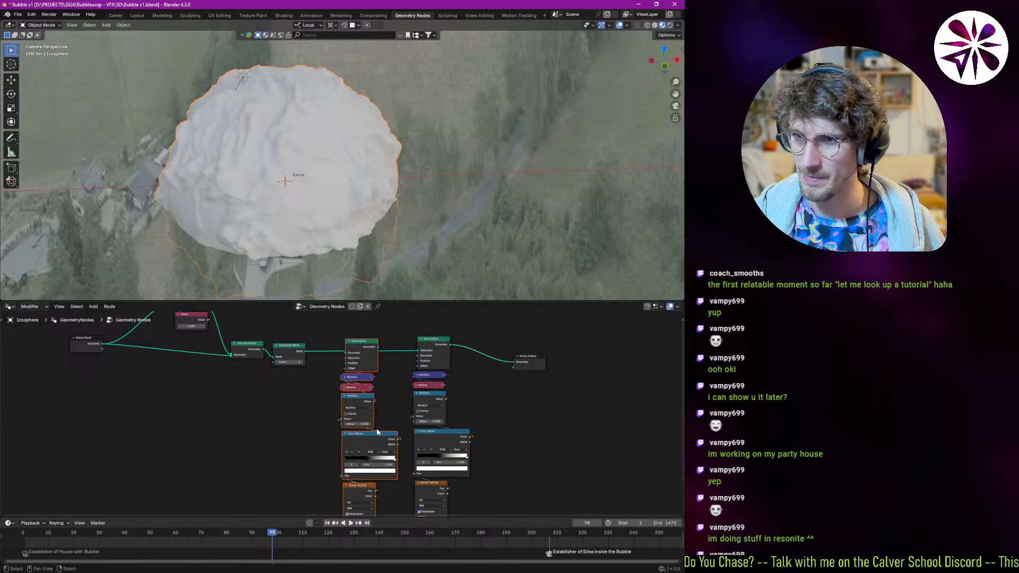
- Wire the duplicated Set Position node into the geometry chain between Subdivide Mesh and the original Set Position
left_click(361, 336)
mouse_move(357, 344)
left_mouse_down()
mouse_move(361, 327)
mouse_move(372, 355)
left_mouse_up()
right_click_drag(303, 353, 357, 350, "alt")
right_click_drag(378, 343, 425, 359, "alt")
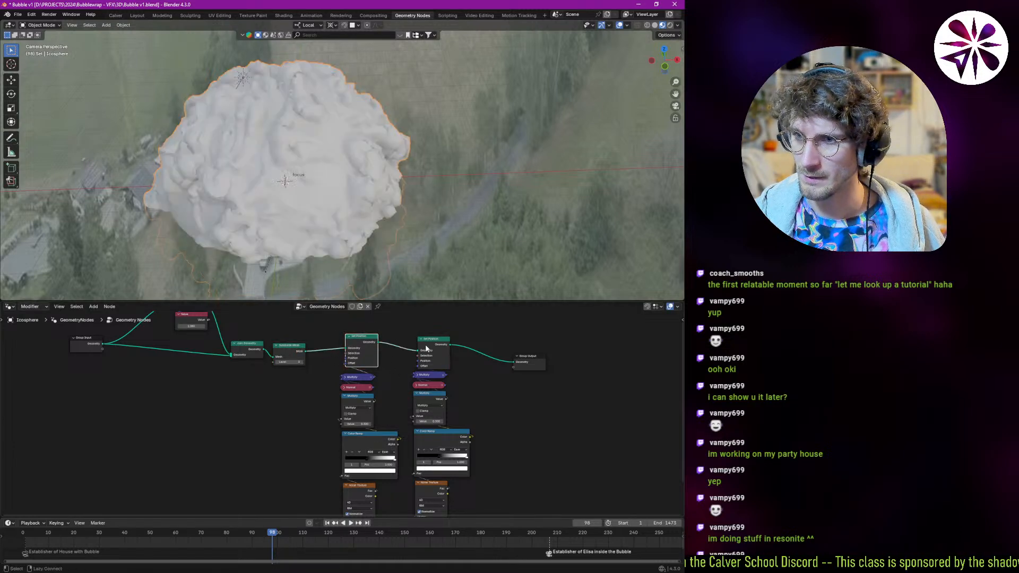
left_click_drag(360, 348, 357, 349)
- Set the Scale of the duplicated Noise Texture to 0.6
scroll(359, 403, "up", 6)
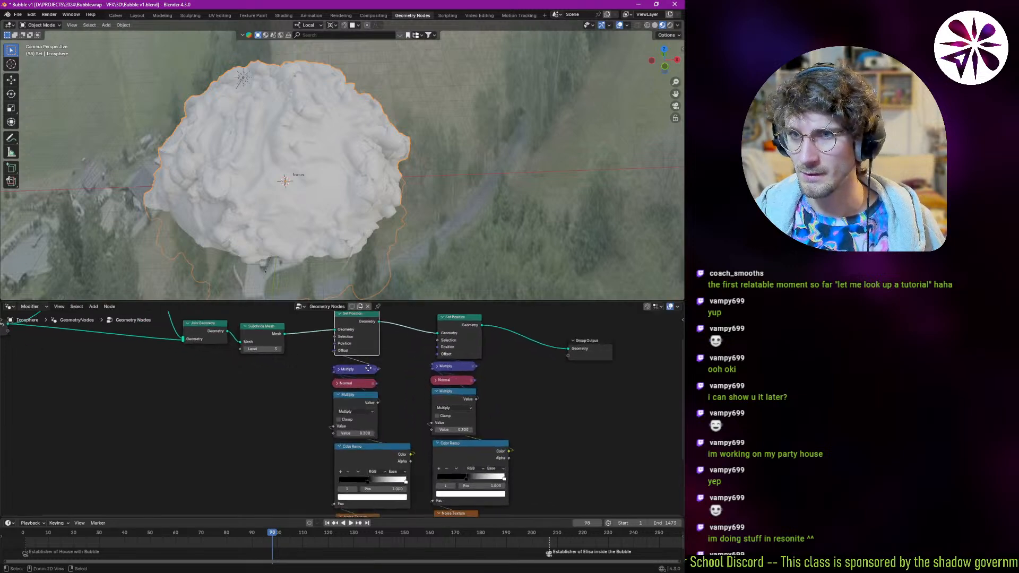
middle_click_drag(359, 504, 357, 441)
scroll(356, 441, "up", 2)
mouse_move(366, 466)
left_mouse_down()
mouse_move(404, 465)
mouse_move(347, 466)
mouse_move(362, 467)
left_mouse_up()
- Set the duplicated Multiply node's value to 1.0 and move its Color Ramp's black stop to about 0.464
middle_click_drag(382, 313, 354, 443)
mouse_move(340, 381)
left_mouse_down()
mouse_move(353, 380)
mouse_move(340, 380)
left_mouse_up()
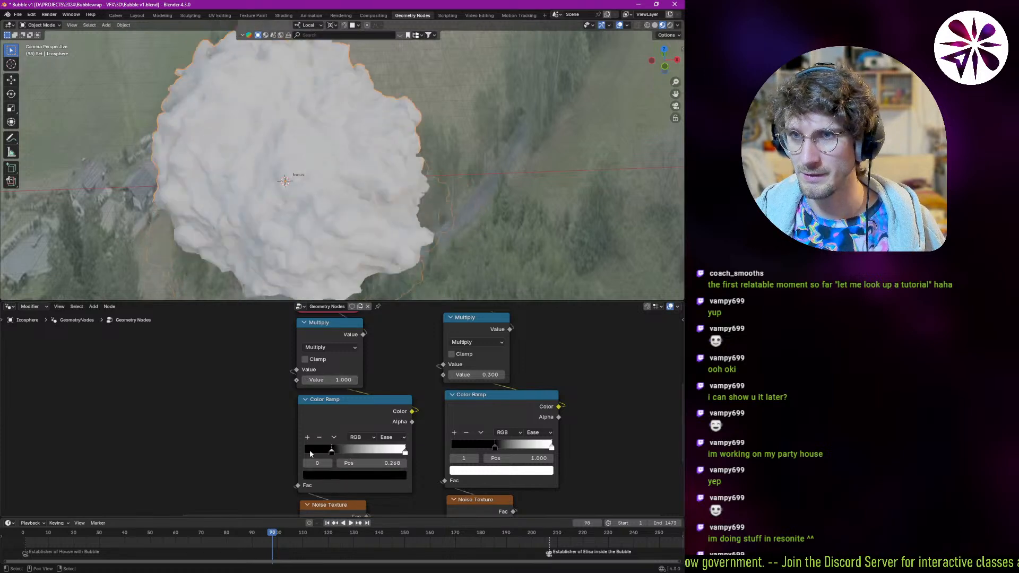
left_click(336, 453)
left_click_drag(336, 453, 340, 452)
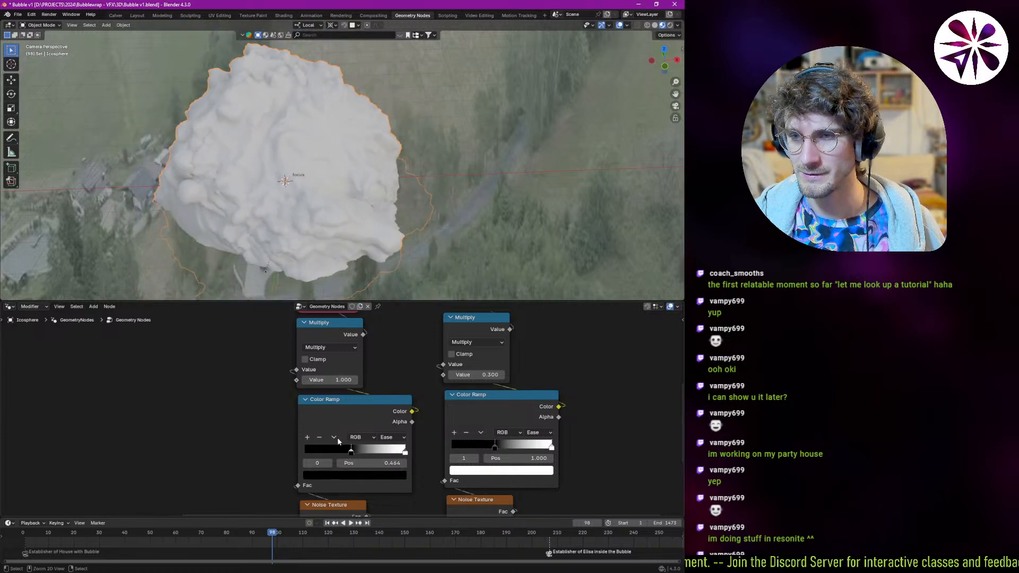
- Lower the duplicated Noise Texture's Detail to about 0.7 and set its Distortion to 0
scroll(337, 438, "down", 3)
scroll(332, 425, "down", 3, "shift")
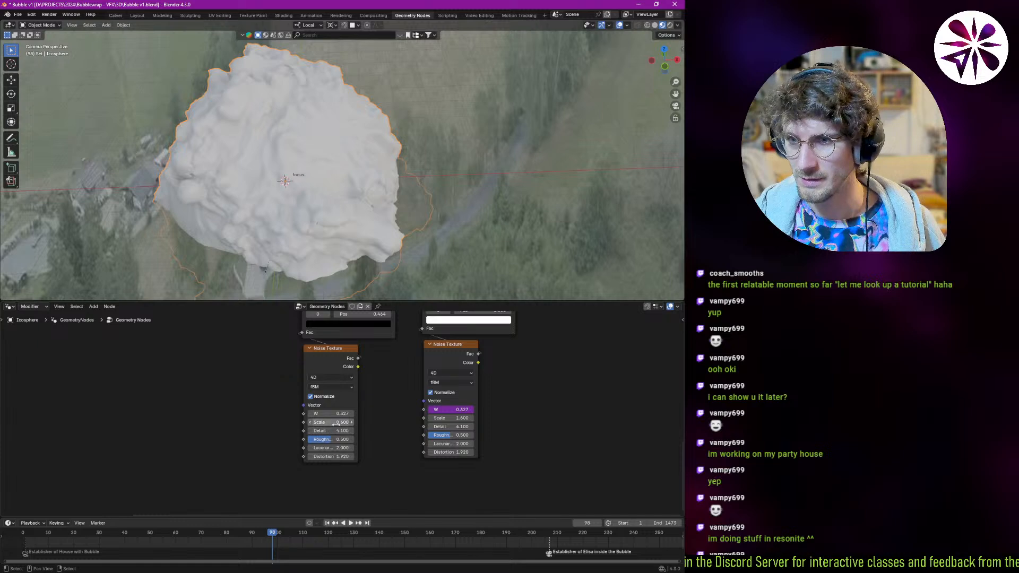
left_click_drag(331, 431, 306, 431)
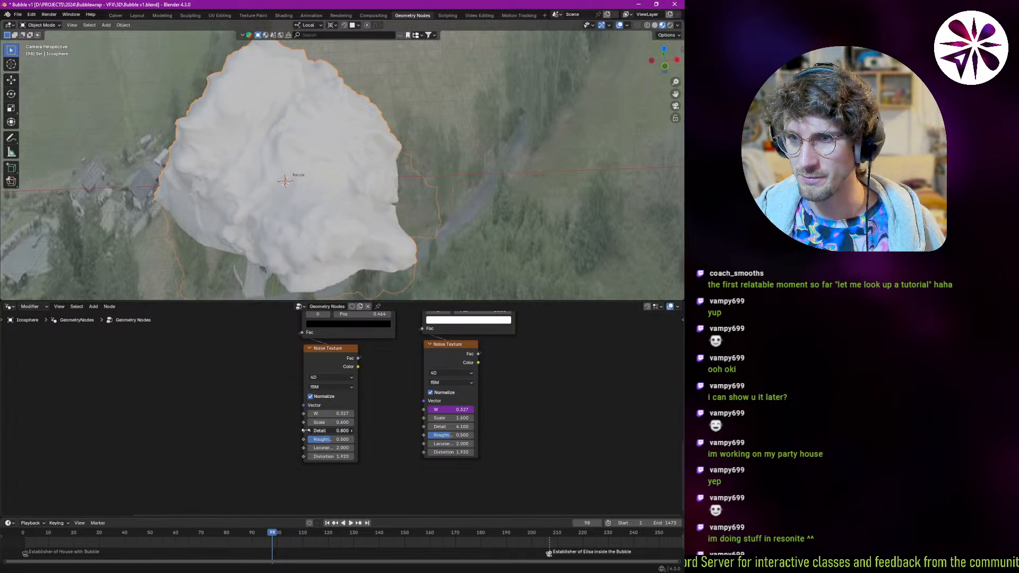
left_click_drag(333, 456, 313, 457)
double_click(330, 457)
type("0")
key("Return")
- Retune the duplicated stack with a stronger Multiply value, the Color Ramp's black stop at 0.25 and noise Detail at 2.6
scroll(350, 407, "up", 8, "shift")
scroll(341, 442, "down", 5, "shift")
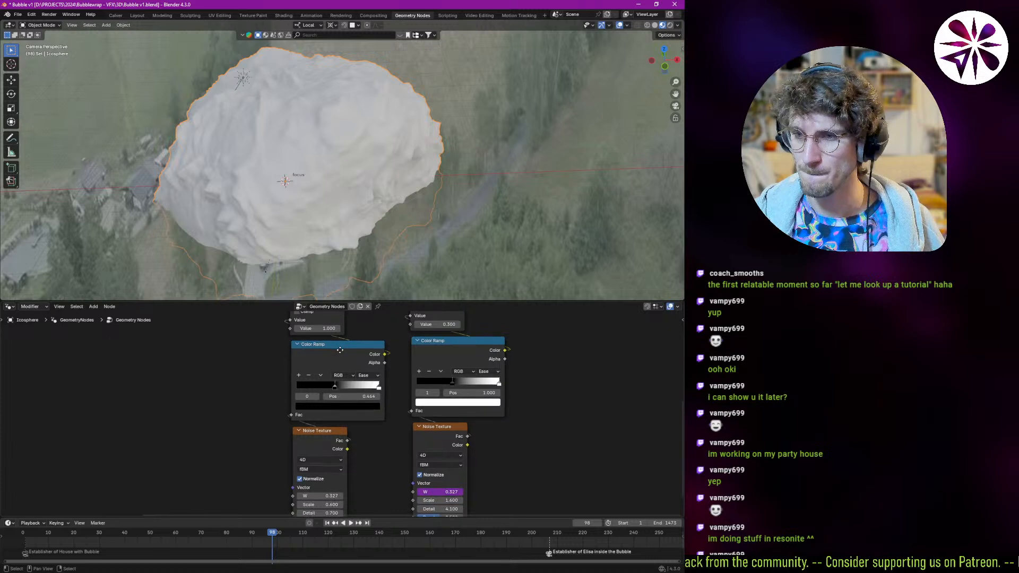
scroll(334, 428, "up", 5, "shift")
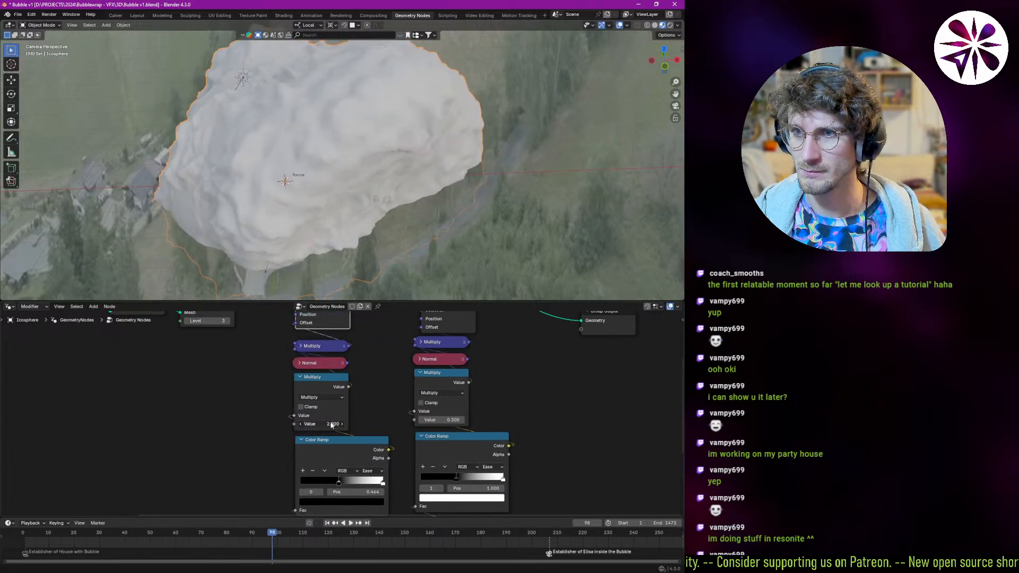
scroll(329, 423, "down", 3, "shift")
mouse_move(330, 423)
left_mouse_down()
mouse_move(317, 421)
mouse_move(342, 446)
mouse_move(381, 444)
mouse_move(336, 463)
mouse_move(348, 444)
mouse_move(372, 443)
left_mouse_up()
scroll(324, 432, "down", 4, "shift")
- Try animating the duplicated Noise Texture's W with a #frame driver and play back the shot
left_click_drag(376, 442, 345, 446)
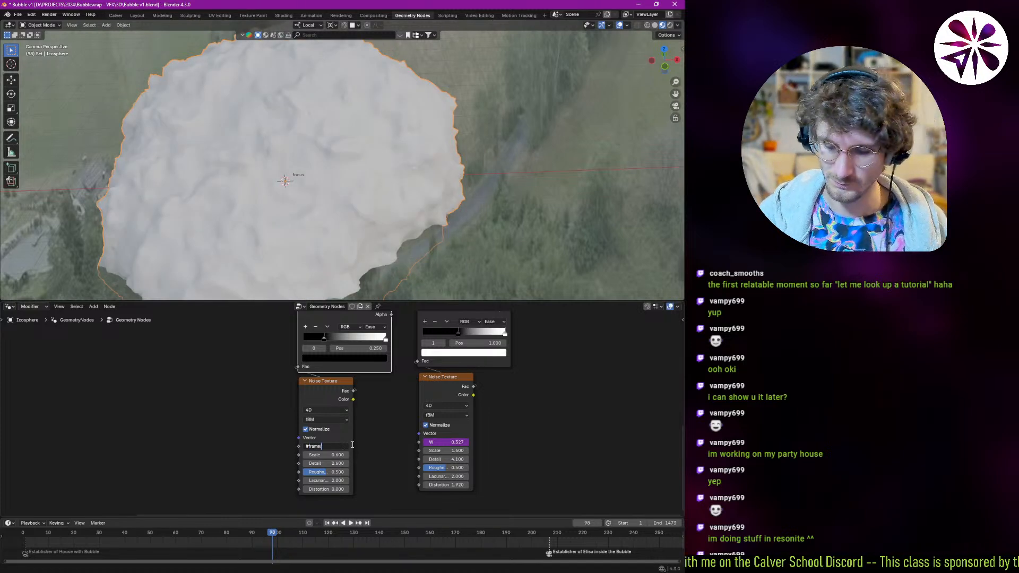
key("Return")
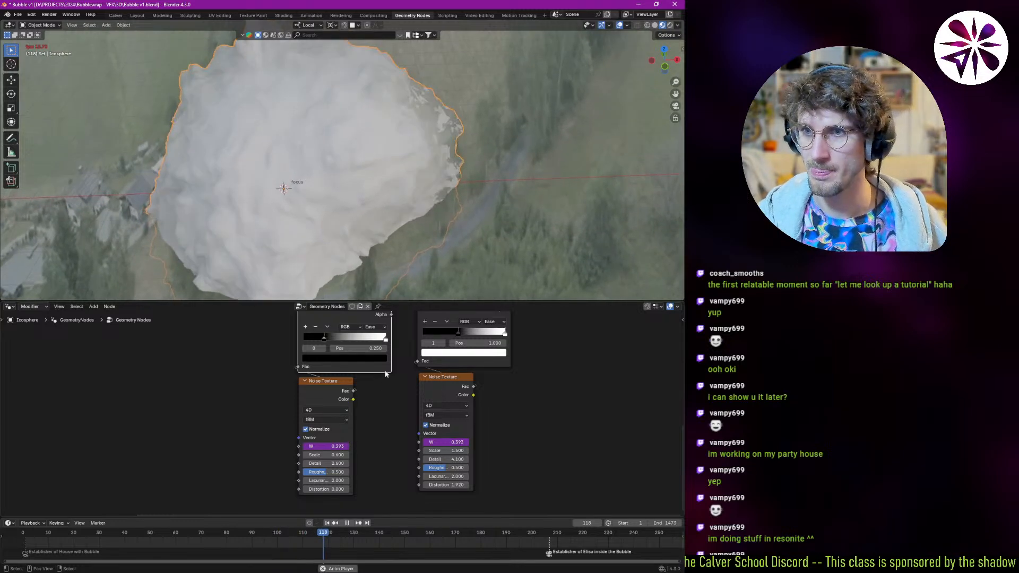
key("z")
left_click(378, 215)
key("z")
left_click(334, 189)
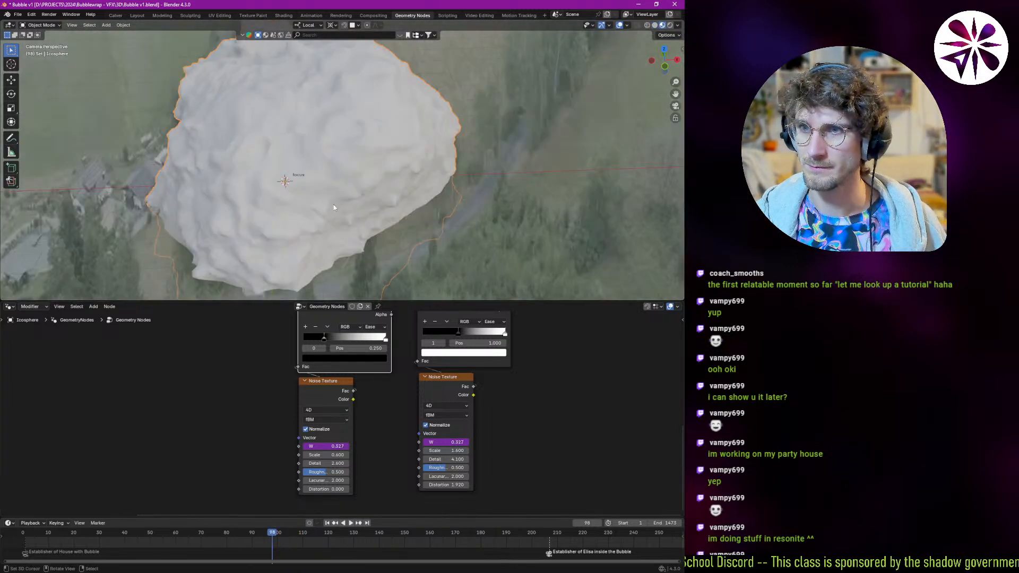
key("space")
key("Escape")
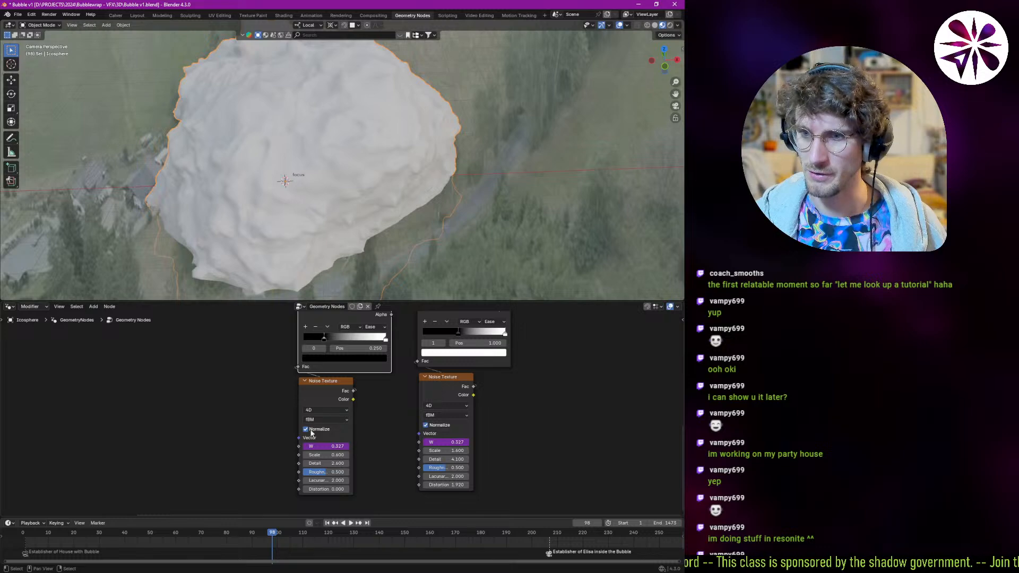
- Delete the driver on the duplicated Noise Texture's W, set W to about 3.007 and play back the shot
right_click(323, 447)
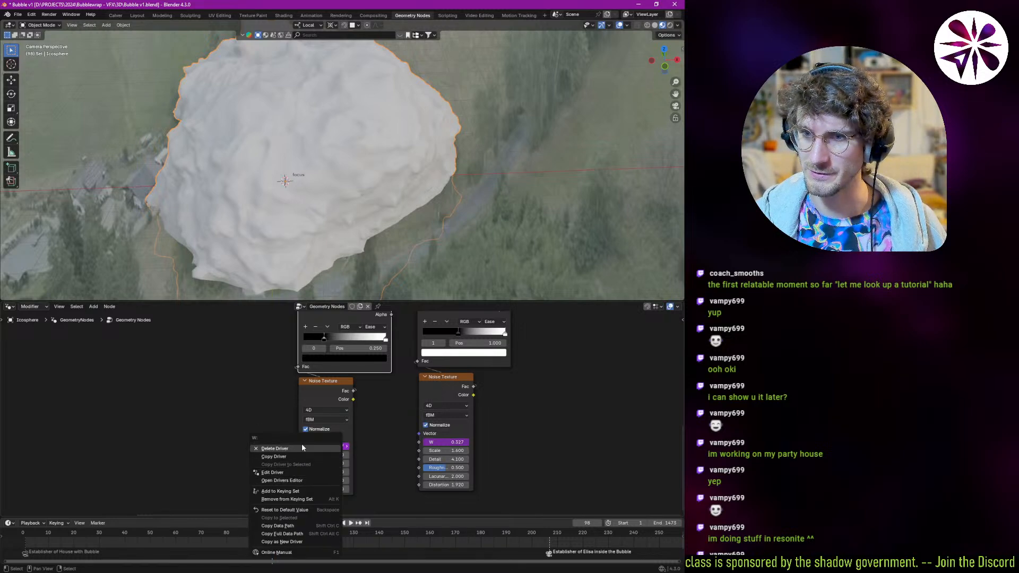
left_click(301, 448)
left_click_drag(346, 446, 439, 442)
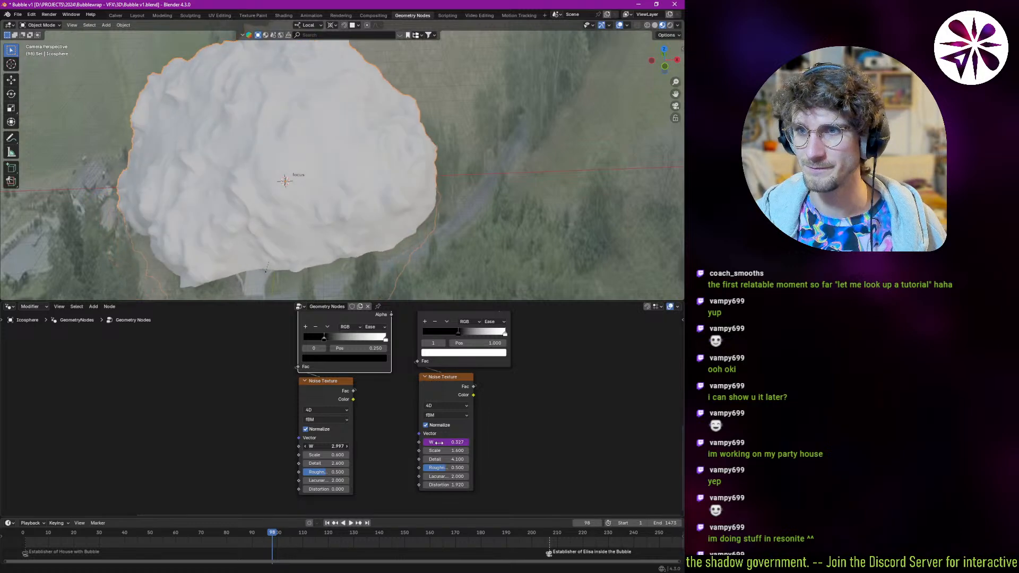
scroll(316, 200, "down", 2)
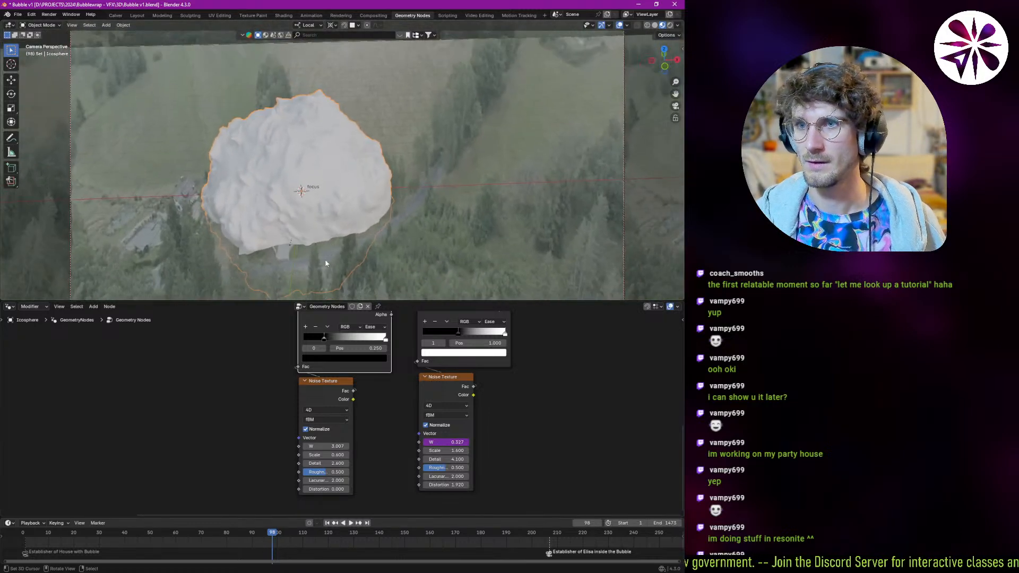
key("space")
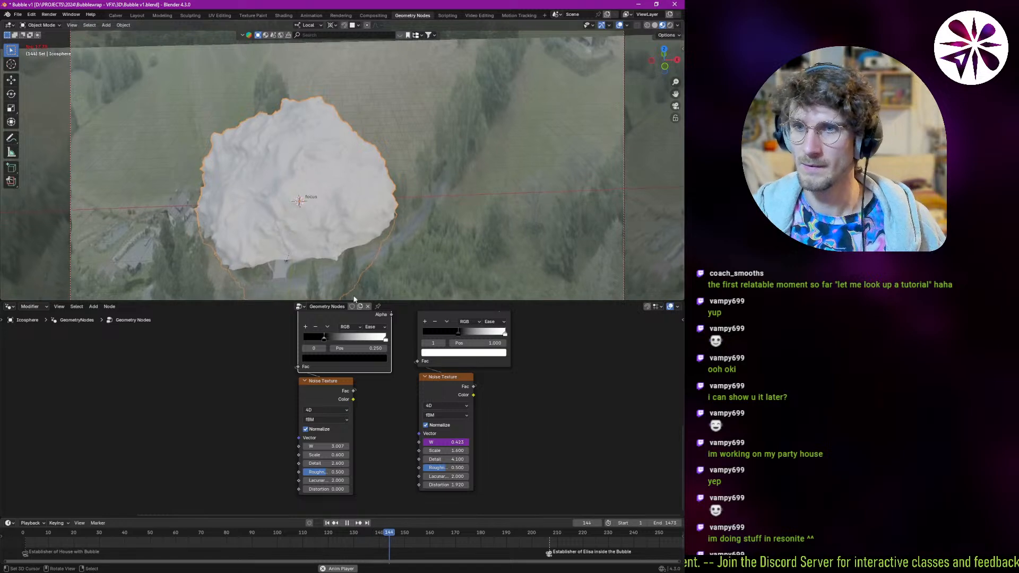
key("Escape")
- Set the duplicated Multiply node's value to 1.43
middle_click_drag(329, 424, 343, 443)
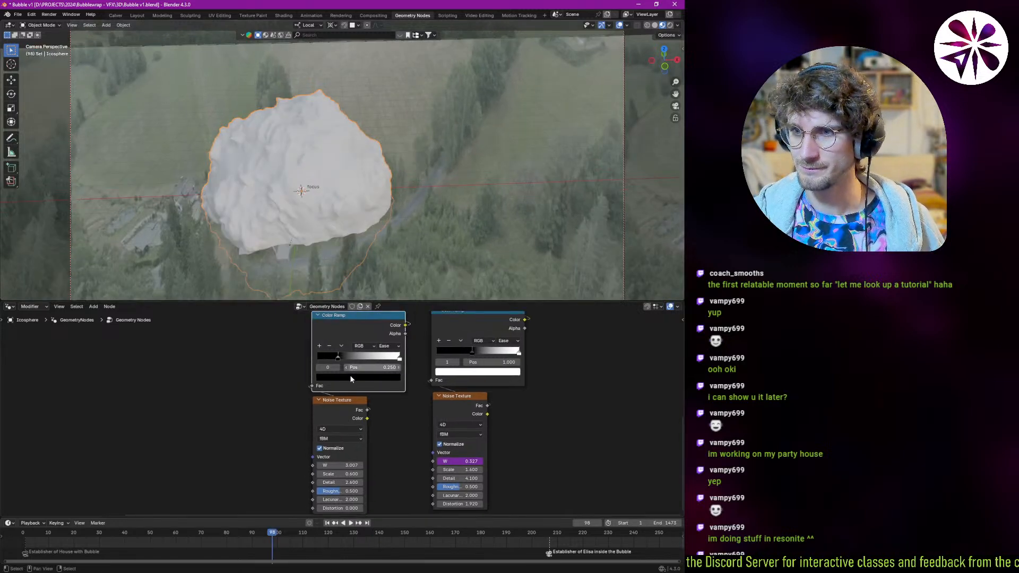
middle_click_drag(351, 369, 349, 423)
left_click_drag(340, 353, 371, 352)
middle_click_drag(348, 412, 347, 392)
mouse_move(336, 387)
left_mouse_down()
mouse_move(321, 387)
mouse_move(373, 386)
mouse_move(336, 387)
left_mouse_up()
middle_click_drag(336, 332, 336, 428)
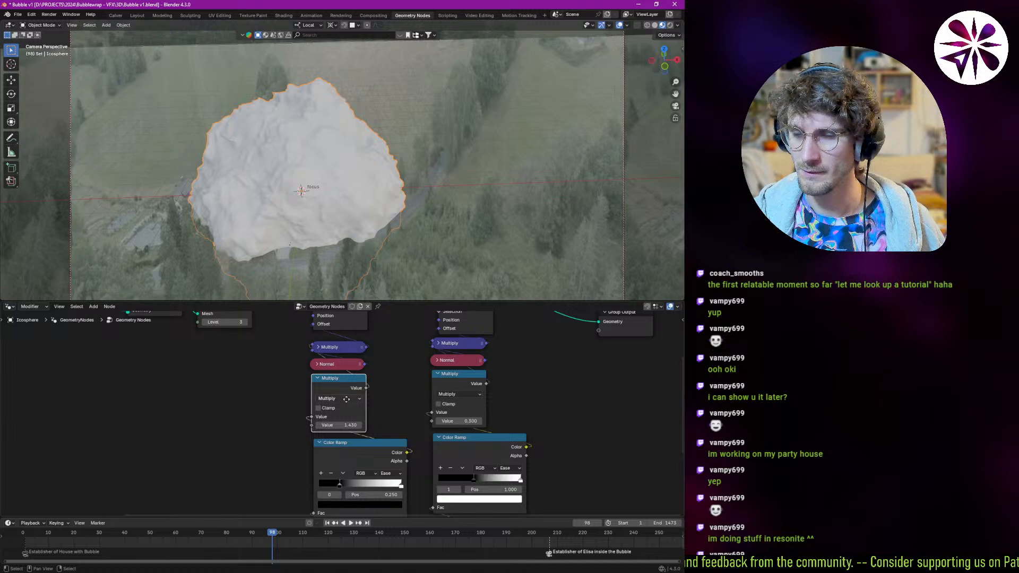
- Lower the duplicated Noise Texture's Roughness to about 0.46 and play the animation through into the second shot
scroll(345, 393, "down", 10, "shift")
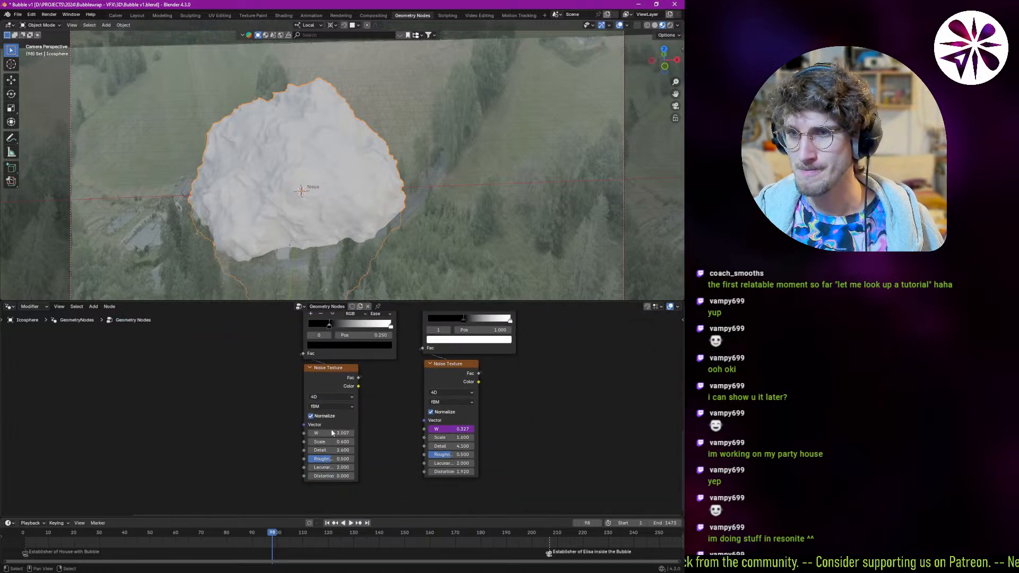
left_click_drag(334, 441, 329, 466)
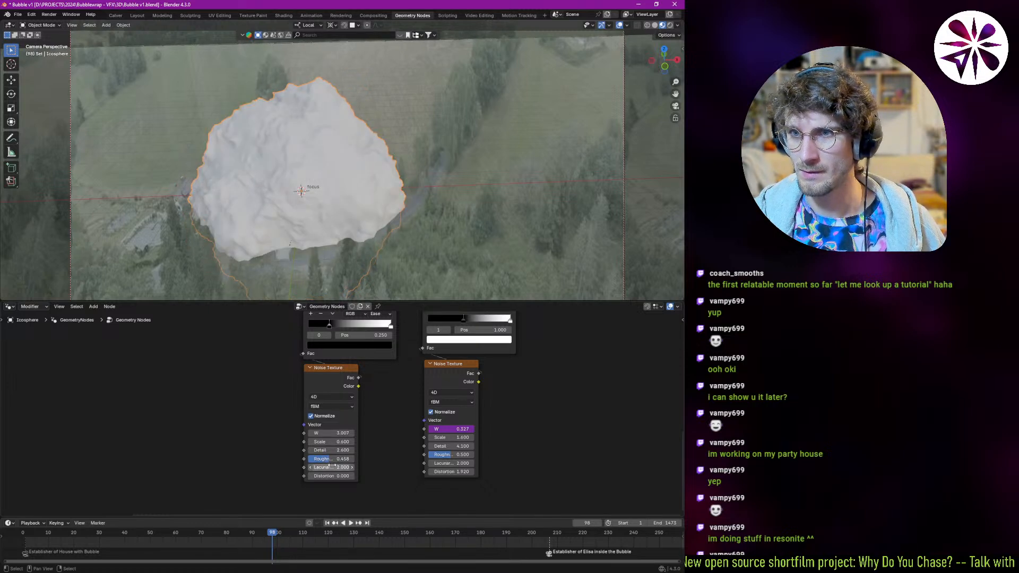
key("space")
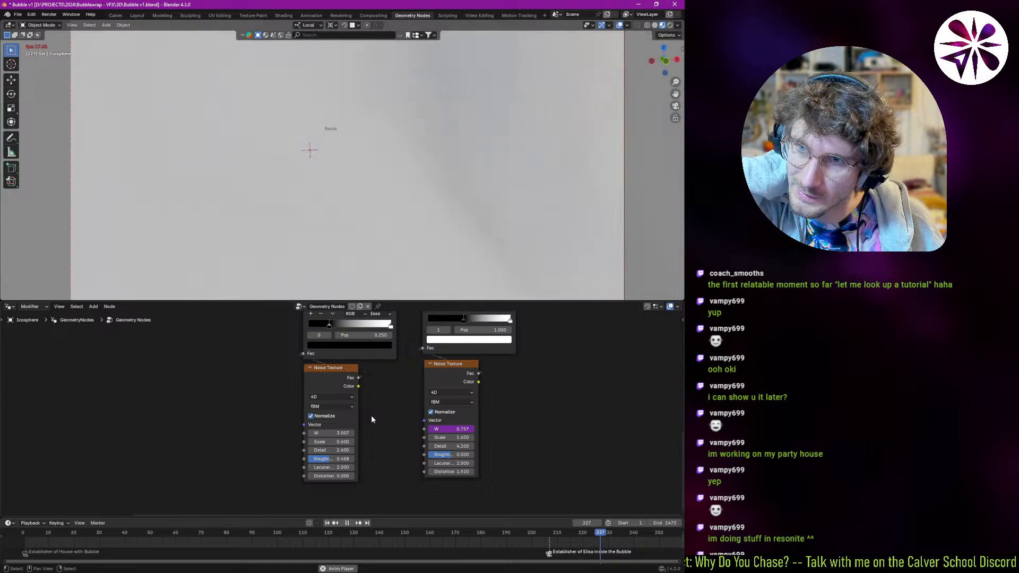
key("Escape")
- Scale the bubble object down uniformly in the camera view and play back the shots to check its size
middle_click_drag(379, 371, 398, 498)
key("s")
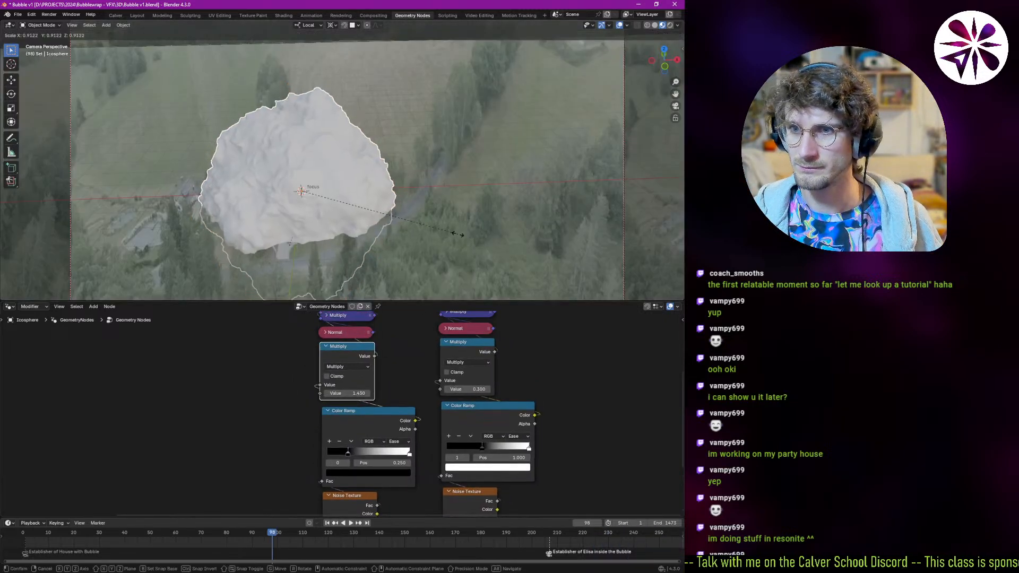
left_click(445, 238)
key("space")
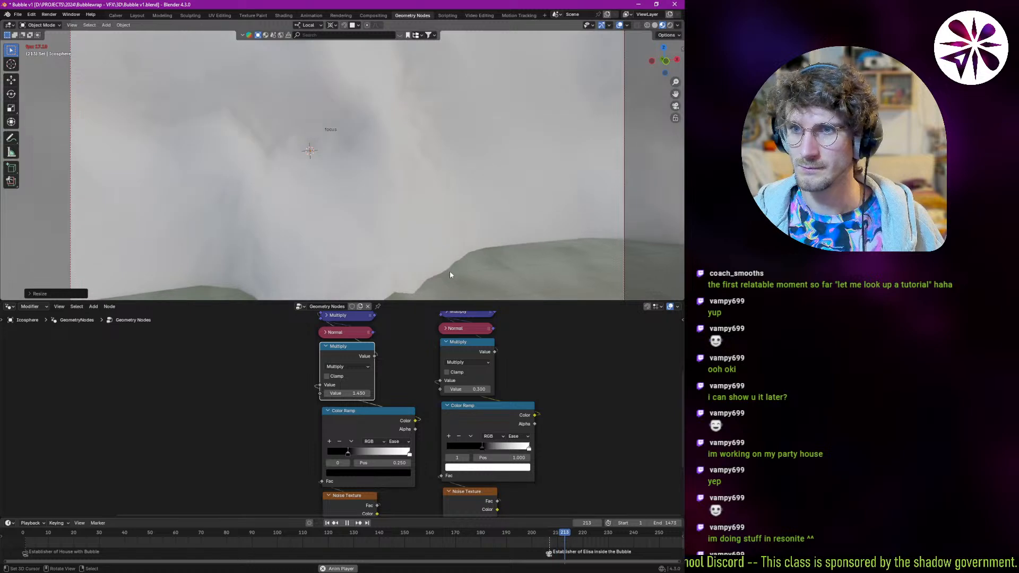
key("Escape")
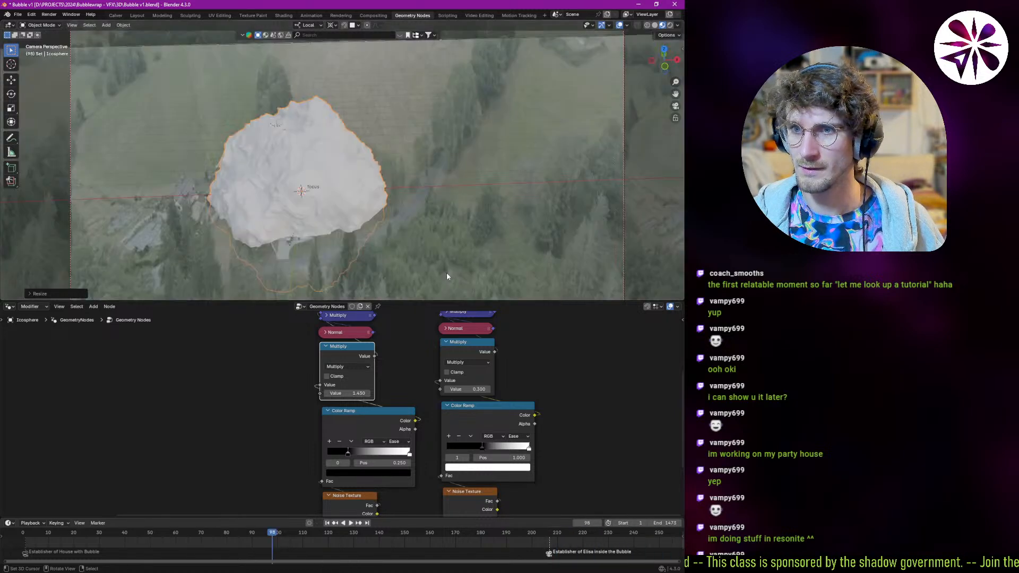
key("space")
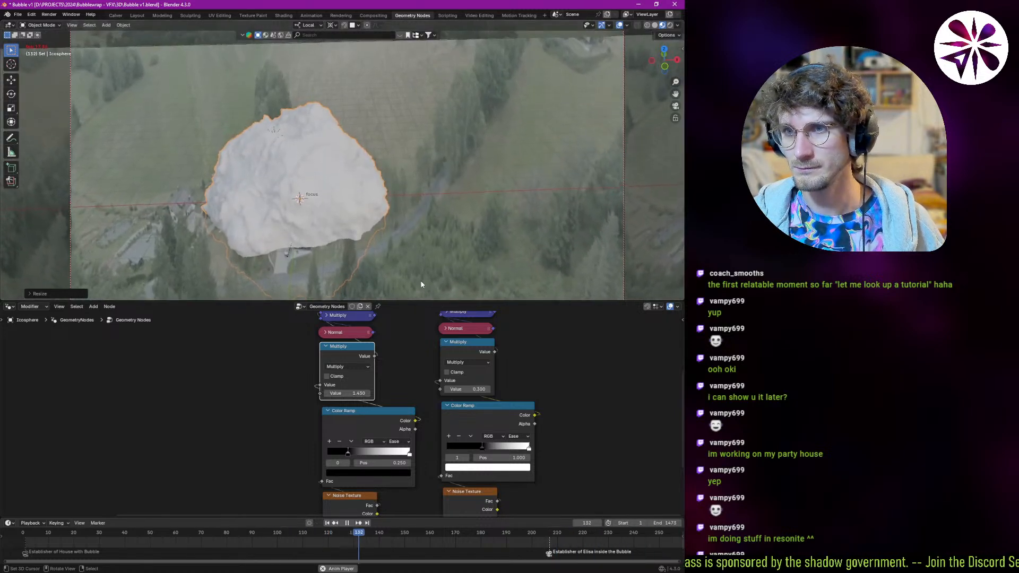
- Stop playback, try a W of about 6.457 on the duplicated Noise Texture and undo the change
key("Escape")
middle_click_drag(387, 371, 370, 340)
scroll(322, 419, "down", 5, "shift")
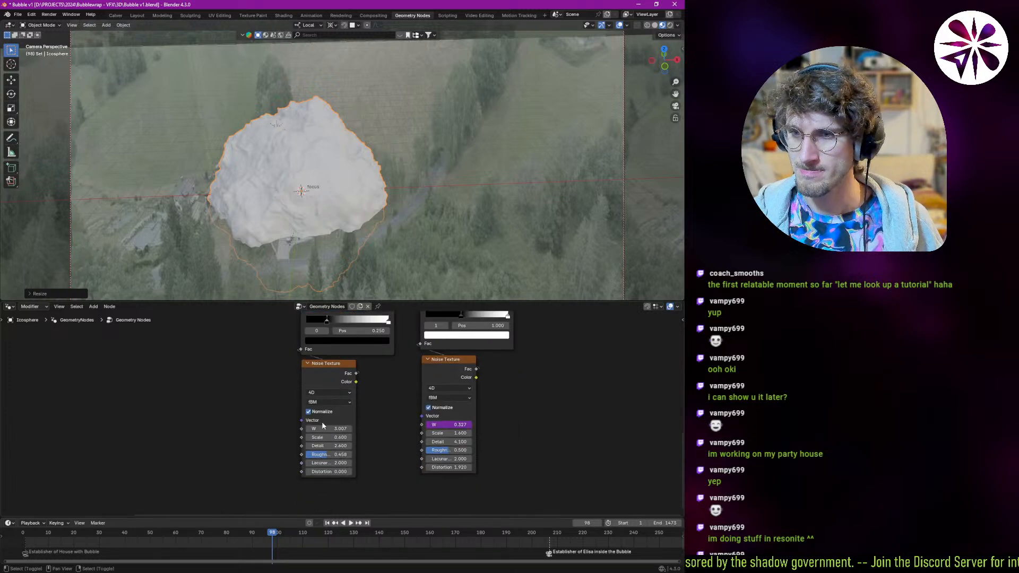
left_click_drag(330, 430, 393, 430)
key("ctrl+z")
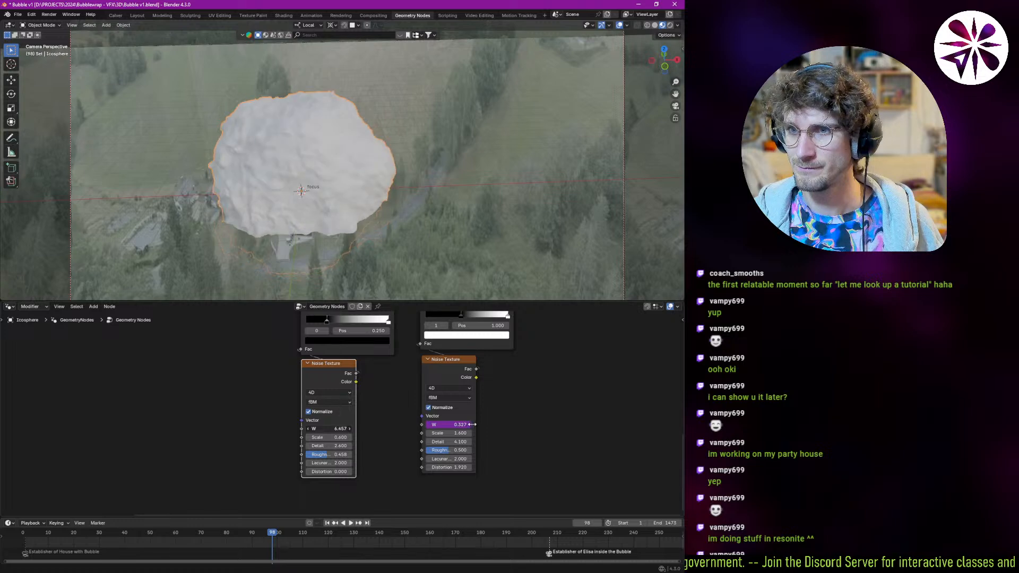
scroll(391, 408, "up", 7, "shift")
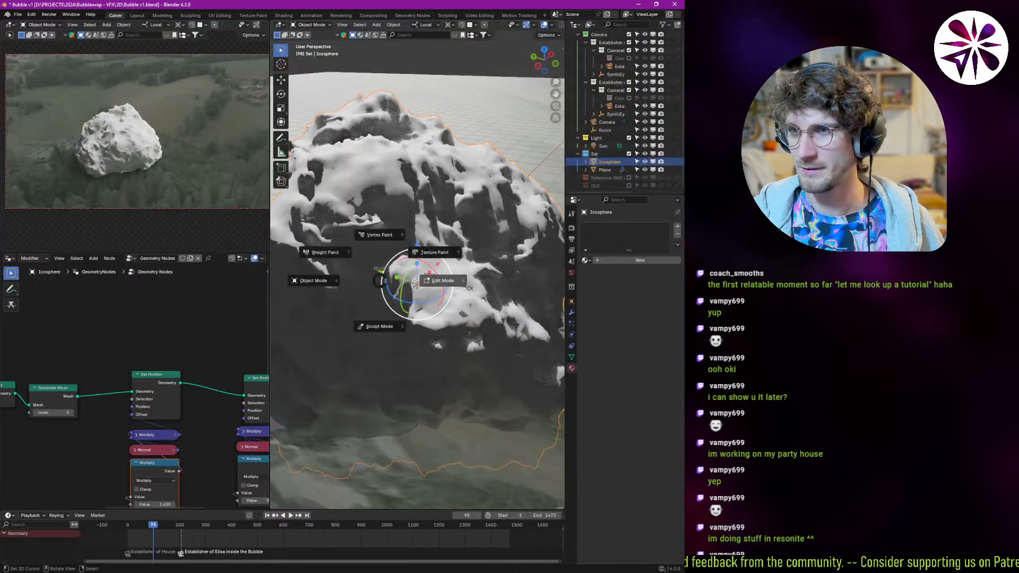
- Enter Edit Mode on the icosphere and disable the Geometry Nodes modifier's display in Edit Mode to expose the base mesh
middle_click_drag(418, 347, 424, 405)
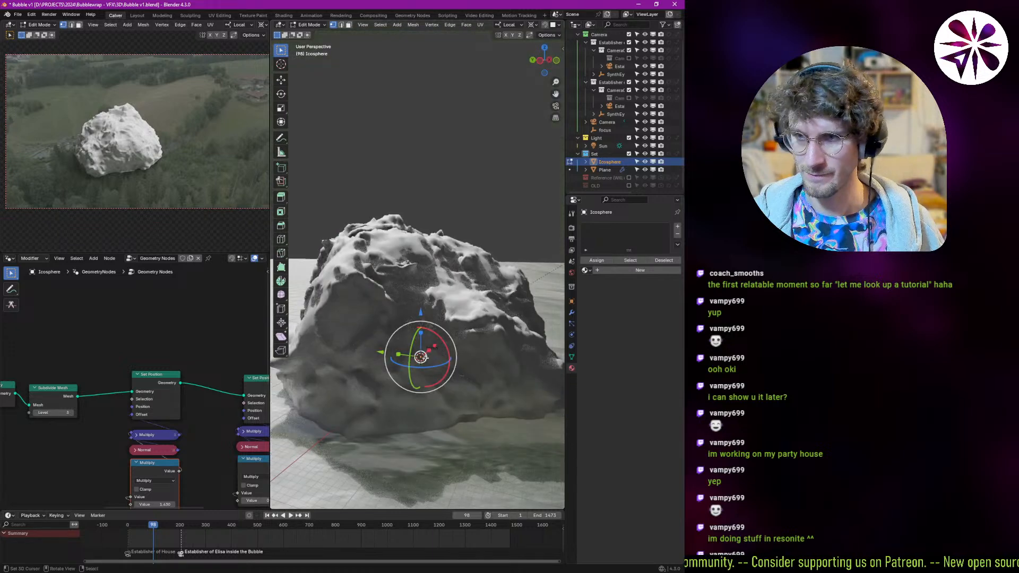
key("Tab")
left_click(444, 261)
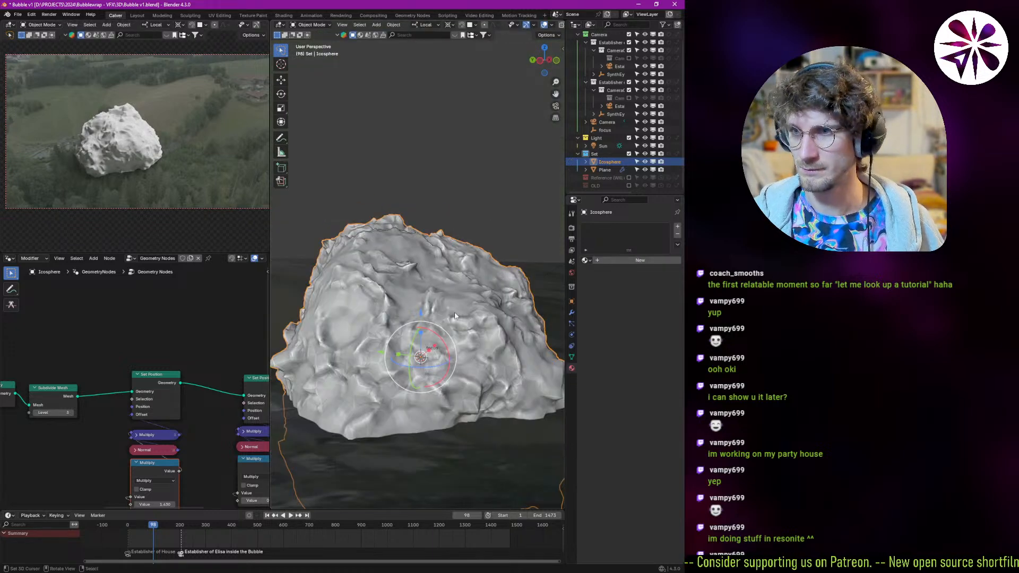
key("Tab")
scroll(433, 319, "up", 3)
mouse_move(432, 345)
middle_mouse_down()
mouse_move(426, 316)
mouse_move(406, 385)
mouse_move(418, 295)
middle_mouse_up()
key("Tab")
key("Tab")
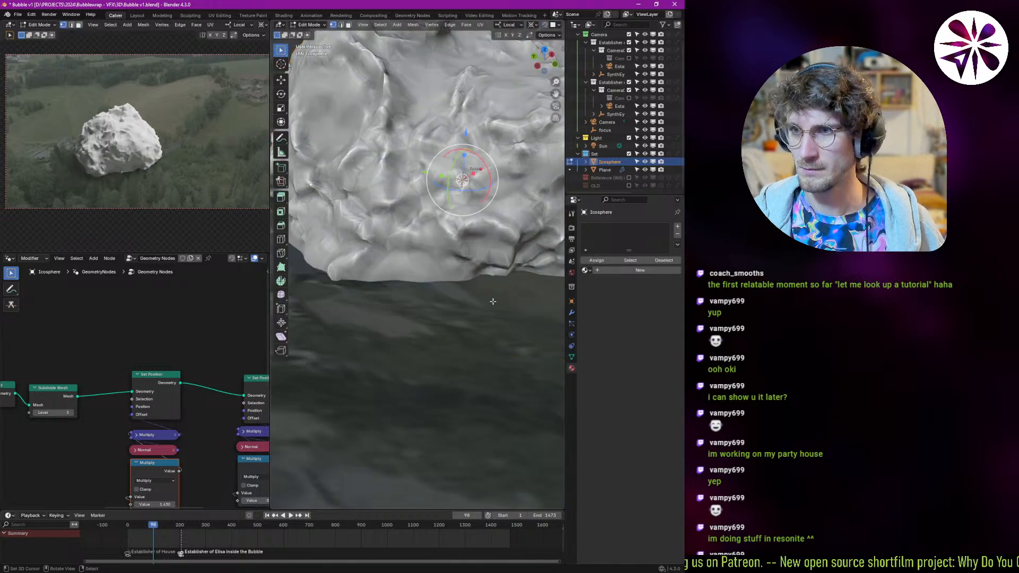
left_click(572, 313)
left_click(633, 240)
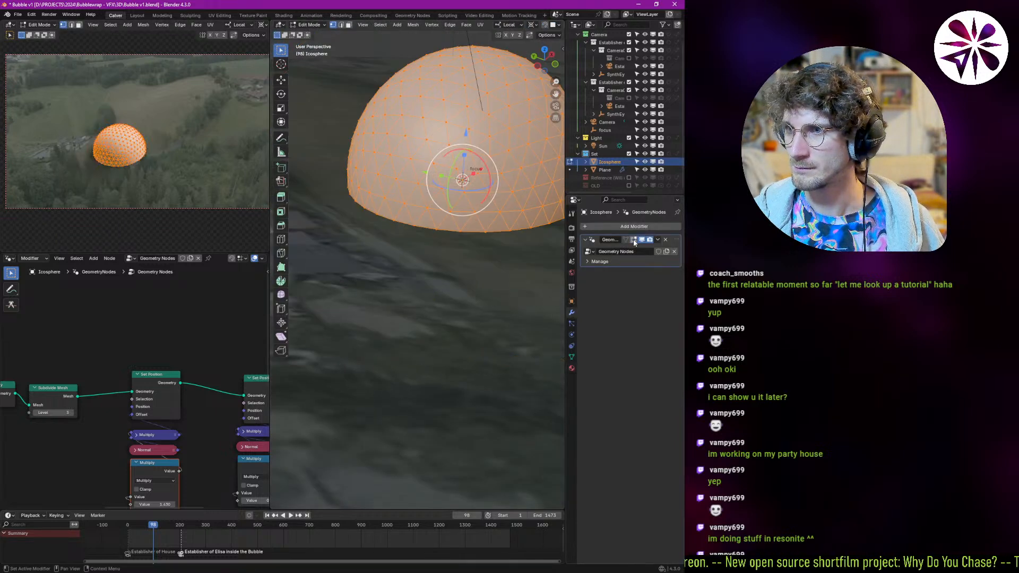
- In left orthographic X-ray view, delete the vertices of the icosphere's lower part below its centre and return to Object Mode
middle_click_drag(438, 257, 499, 222)
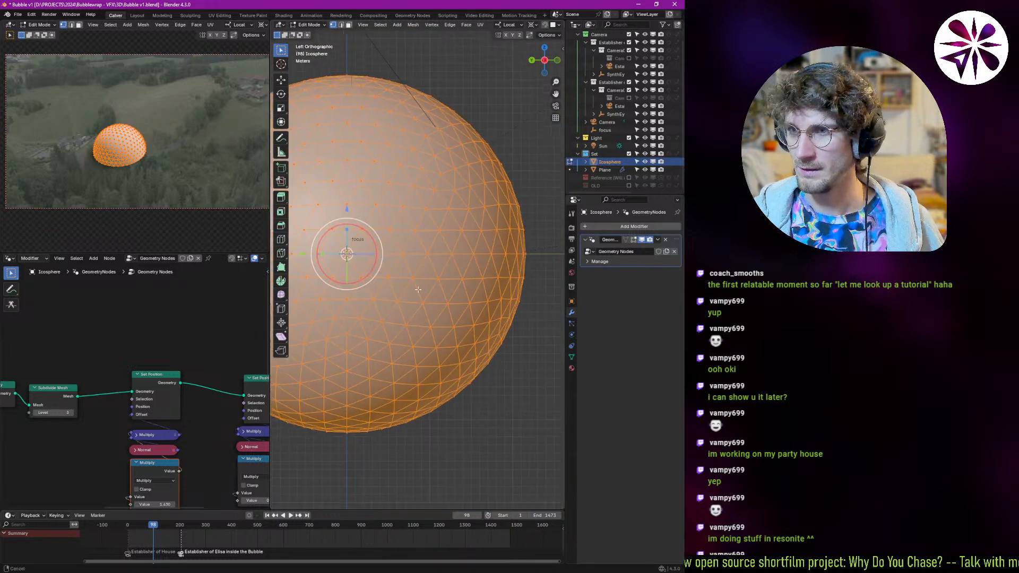
middle_click_drag(392, 329, 443, 301, "shift")
scroll(402, 315, "down", 2)
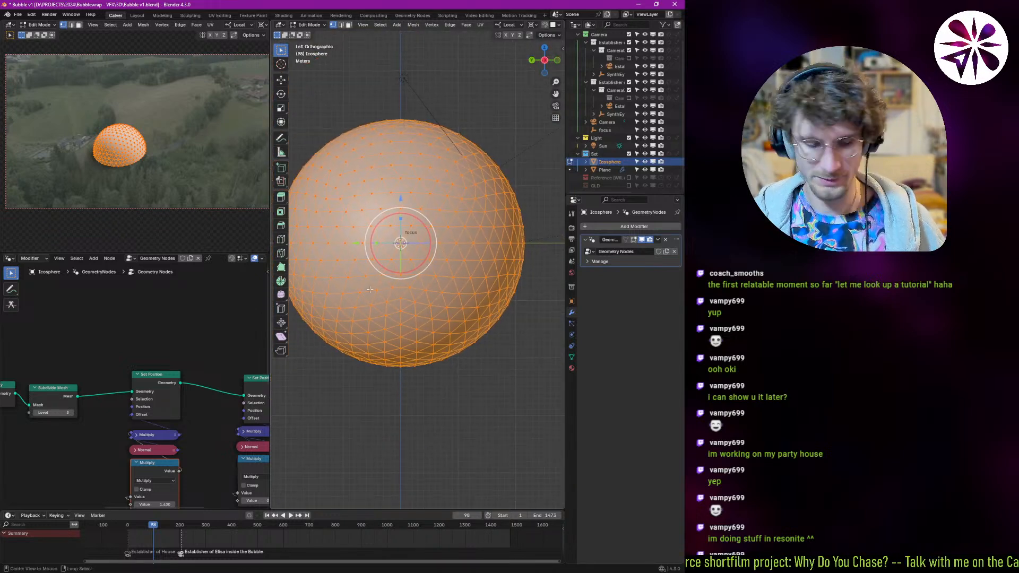
key("alt+z")
key("alt+a")
left_click_drag(522, 395, 295, 277)
middle_click_drag(412, 308, 442, 312, "shift")
key("x")
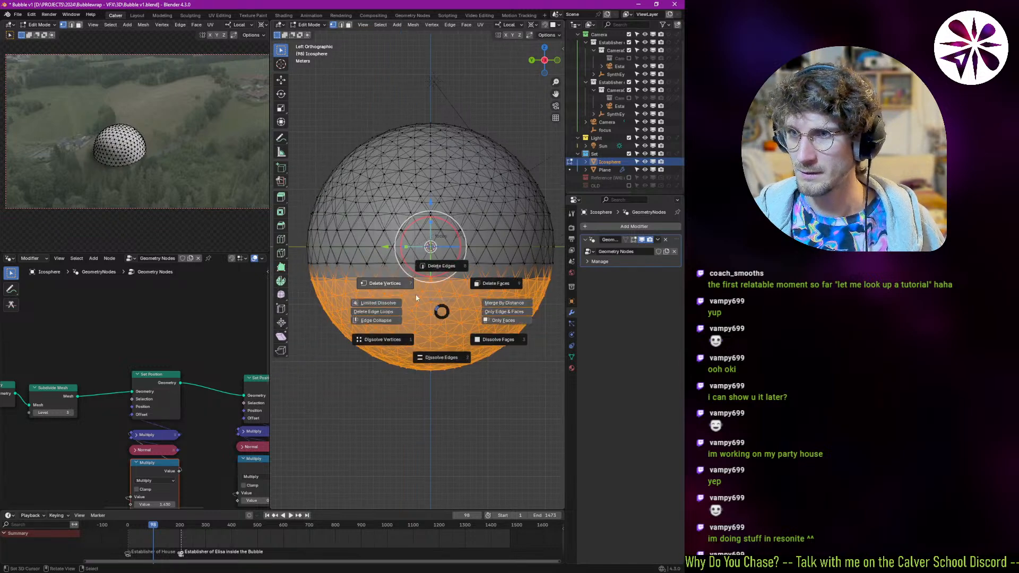
left_click(407, 290)
key("ctrl+Tab")
left_click(370, 303)
- Play back the animation to check the trimmed bubble's displaced surface up close
middle_click_drag(399, 271, 440, 297)
key("space")
key("Escape")
key("space")
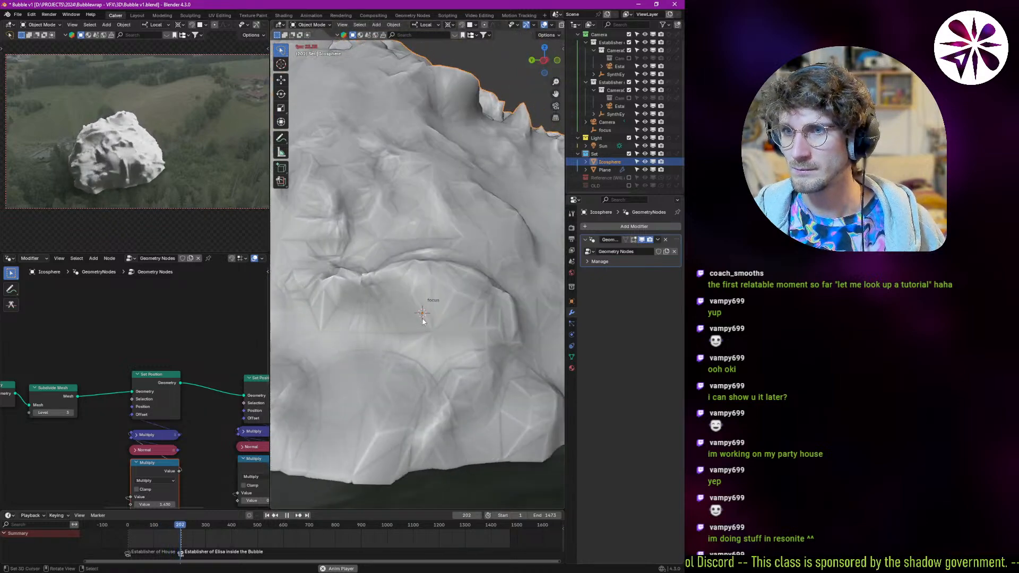
key("Escape")
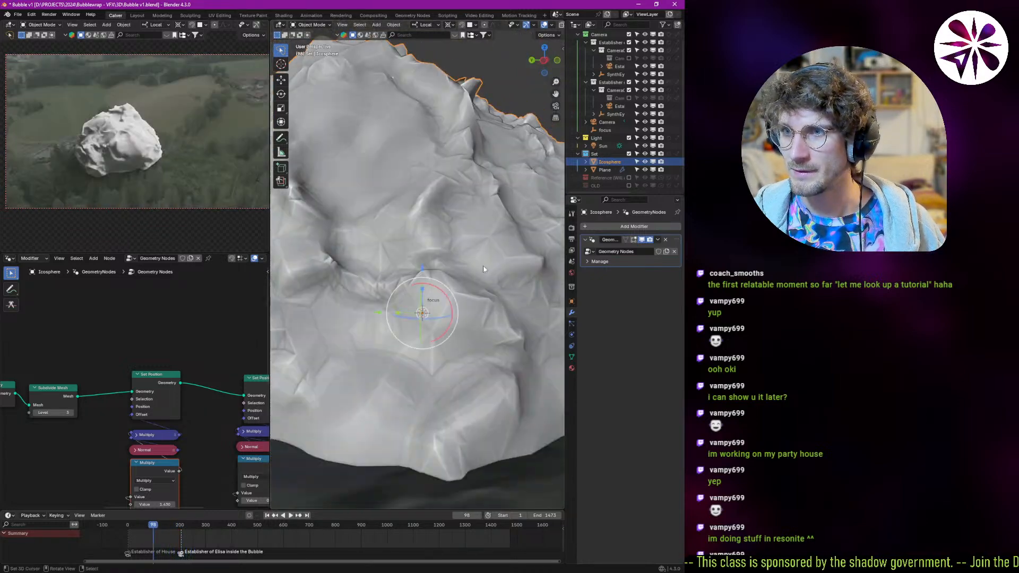
- Add a Subdivision Surface modifier to the icosphere after its Geometry Nodes modifier
left_click(606, 227)
type("s")
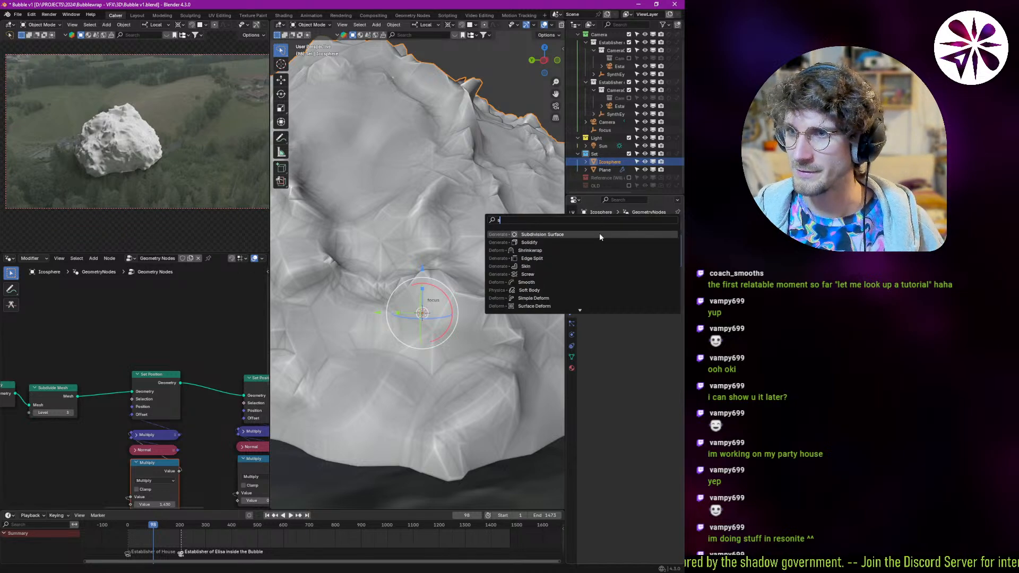
key("Return")
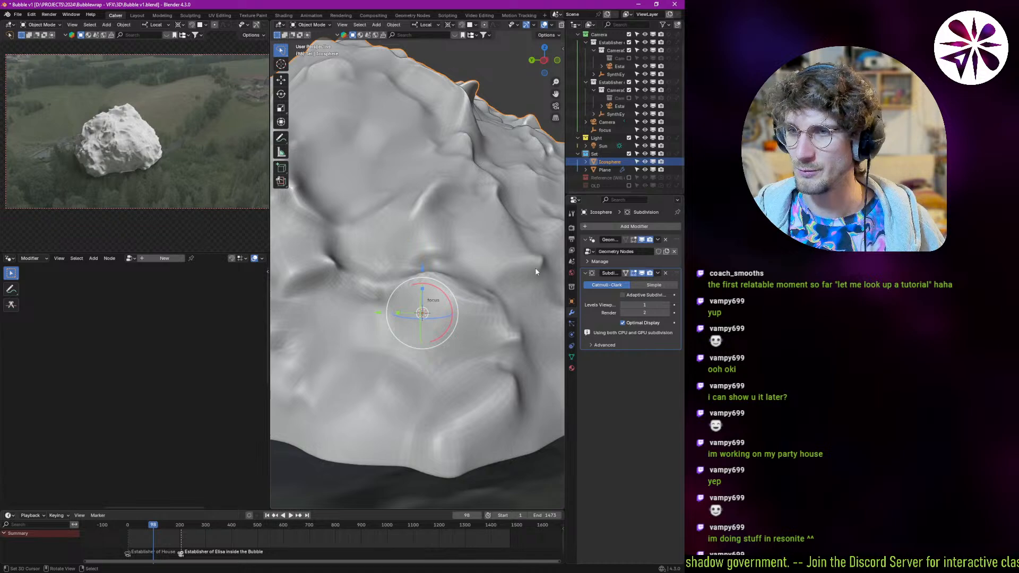
- Play the animation and inspect the icosphere's moving surface up close
key("space")
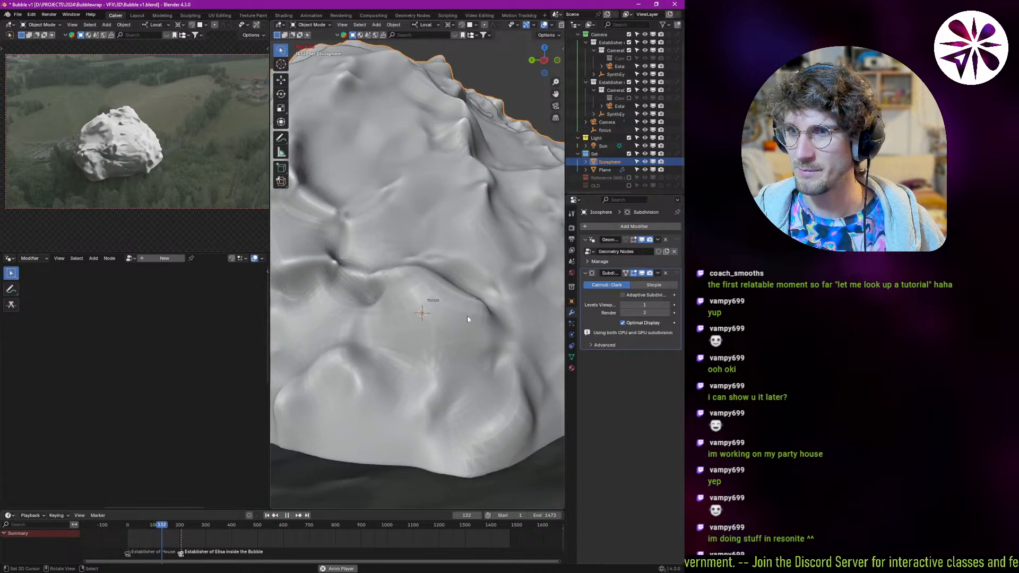
middle_click_drag(433, 306, 629, 287)
key("Escape")
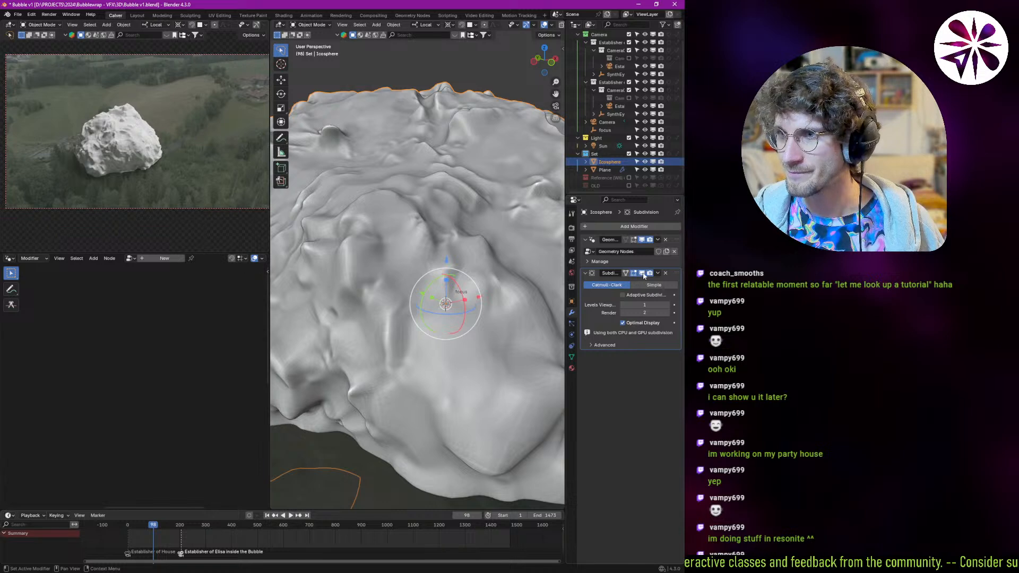
- Compare the icosphere with and without its Subdivision modifier and set the modifier's viewport level to 2
left_click(642, 273)
left_click(641, 273)
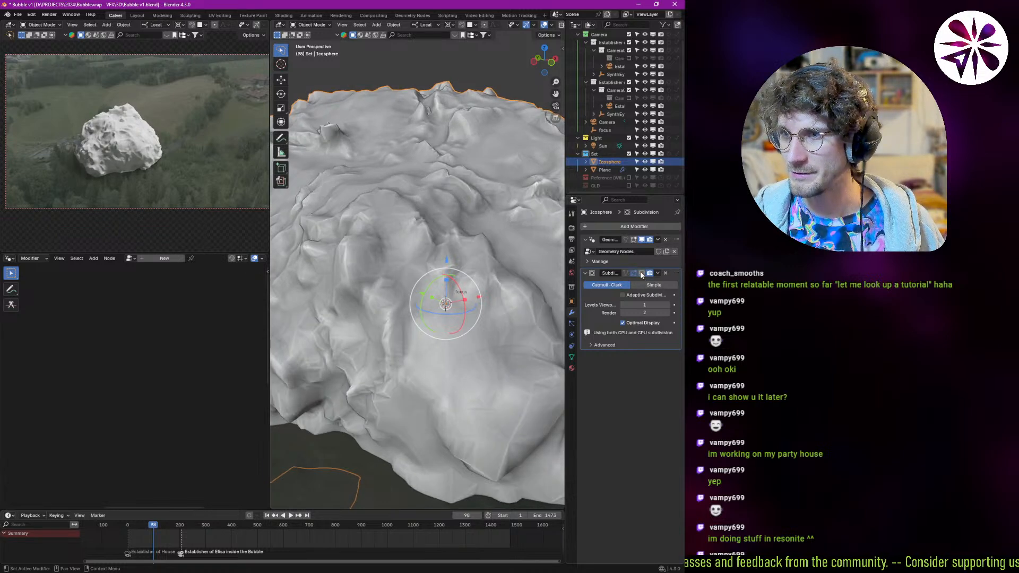
left_click(644, 273)
left_click(644, 275)
left_click(643, 274)
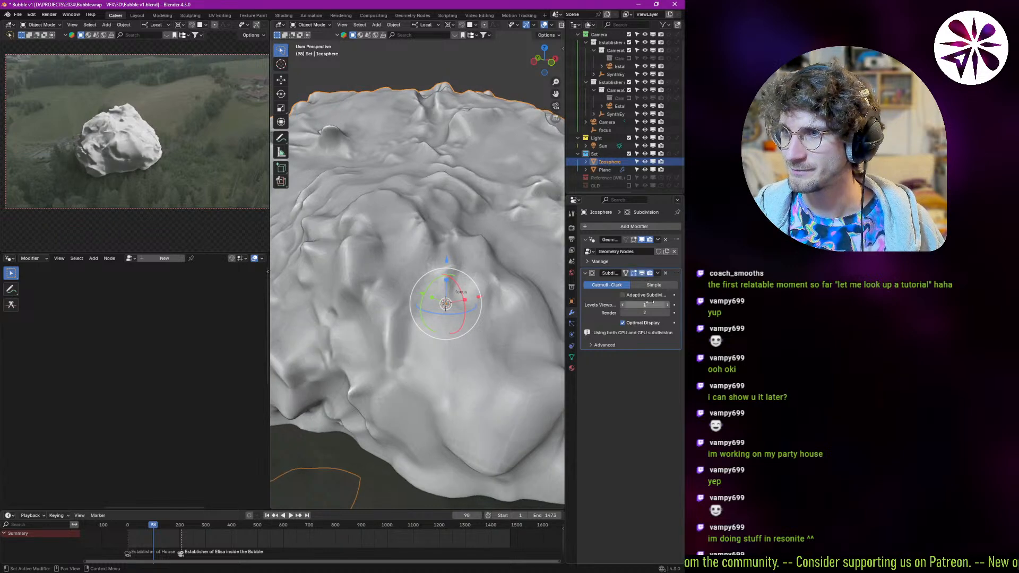
key("Return")
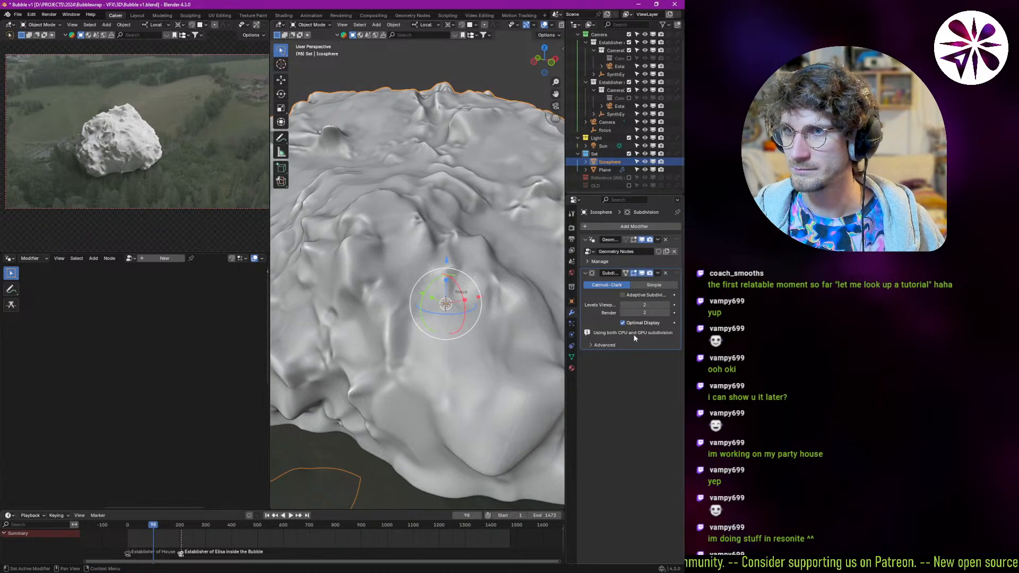
- Turn off the viewport display of the icosphere's Subdivision modifier and collapse its settings
middle_click_drag(423, 200, 426, 278)
scroll(403, 279, "up", 3)
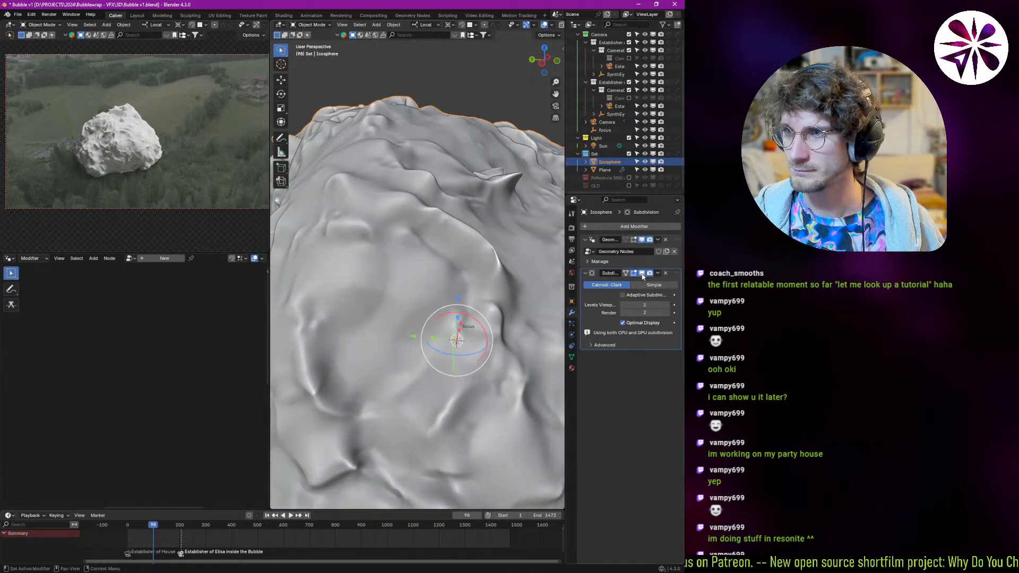
left_click(638, 276)
left_click(642, 273)
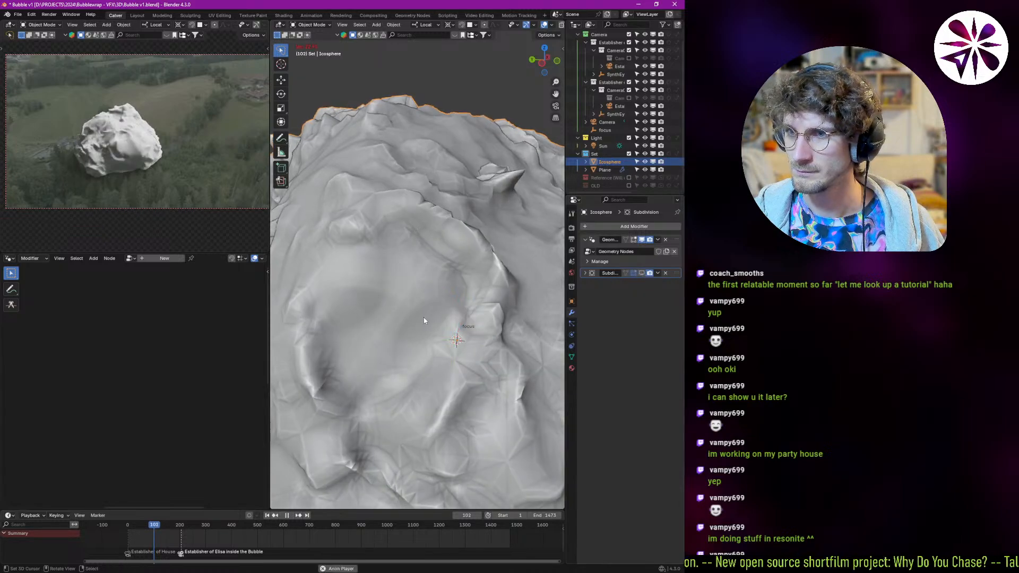
- Examine the icosphere's mesh in another shading mode, return to solid shading, and play the animation to check the overall motion
key("z")
left_click(374, 310)
mouse_move(376, 312)
middle_mouse_down()
mouse_move(423, 340)
mouse_move(412, 356)
mouse_move(476, 338)
mouse_move(414, 336)
middle_mouse_up()
key("z")
left_click(480, 340)
scroll(480, 340, "down", 5)
middle_click_drag(480, 341, 421, 301)
key("space")
key("Escape")
key("space")
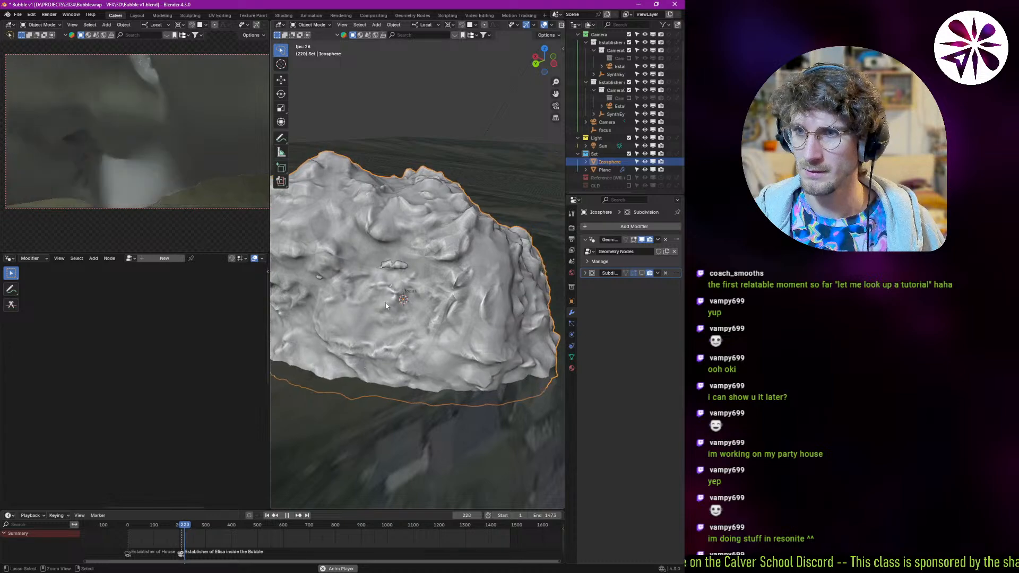
middle_click_drag(409, 310, 426, 290)
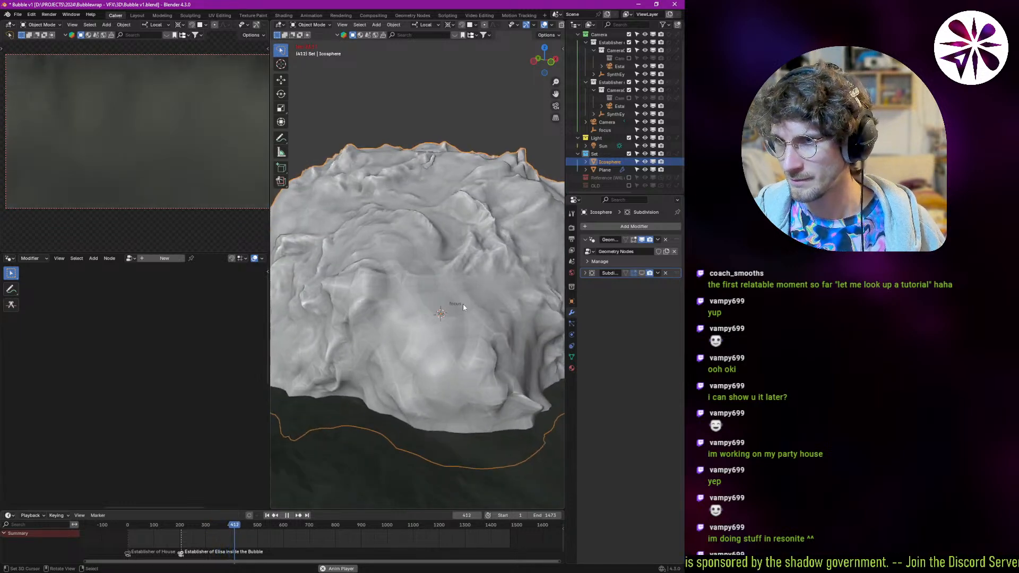
key("space")
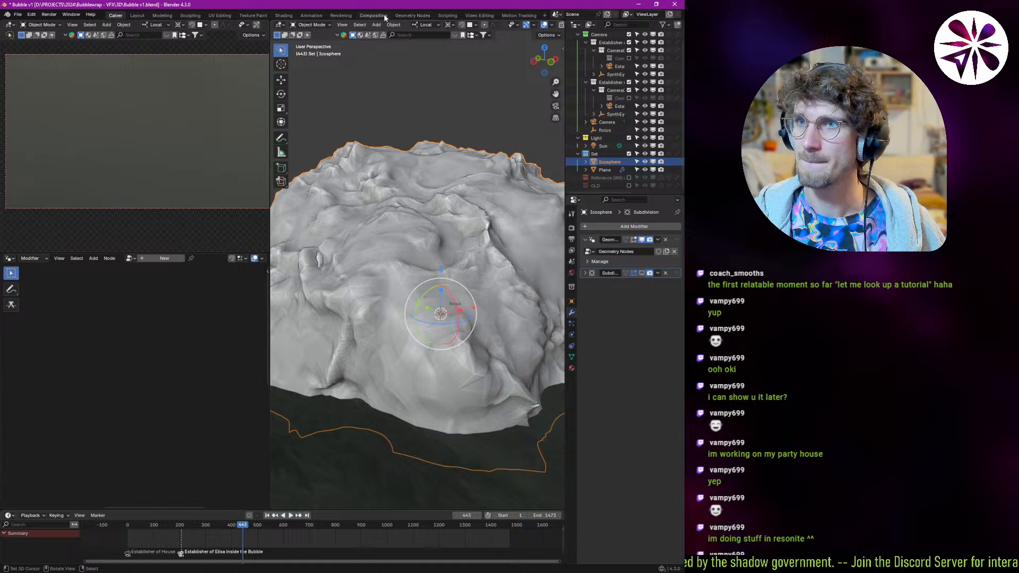
- Open the Geometry Nodes workspace and scrub to frame 128 to check the rock in the camera view
left_click(412, 15)
scroll(387, 205, "down", 3)
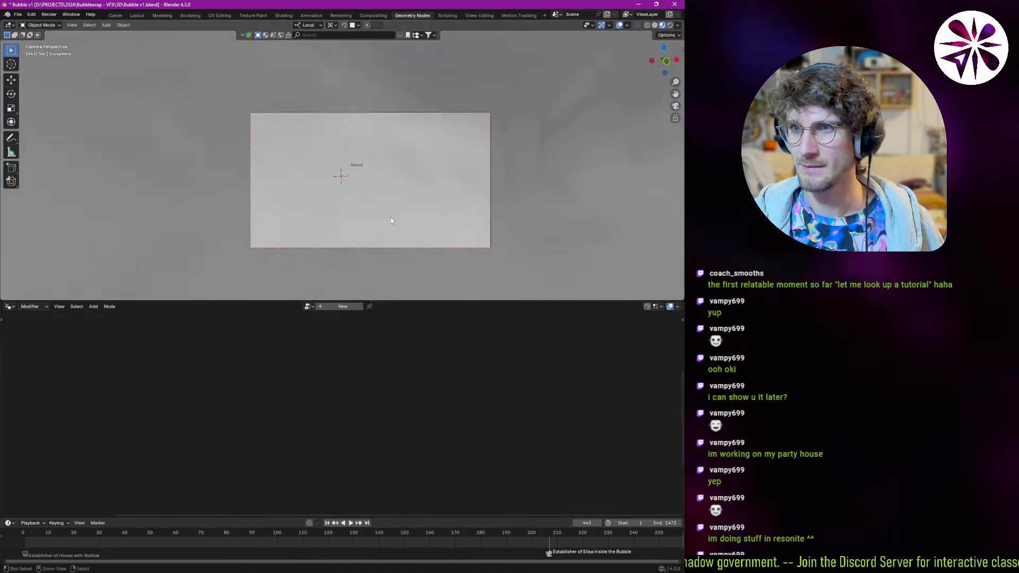
left_click_drag(305, 535, 348, 534)
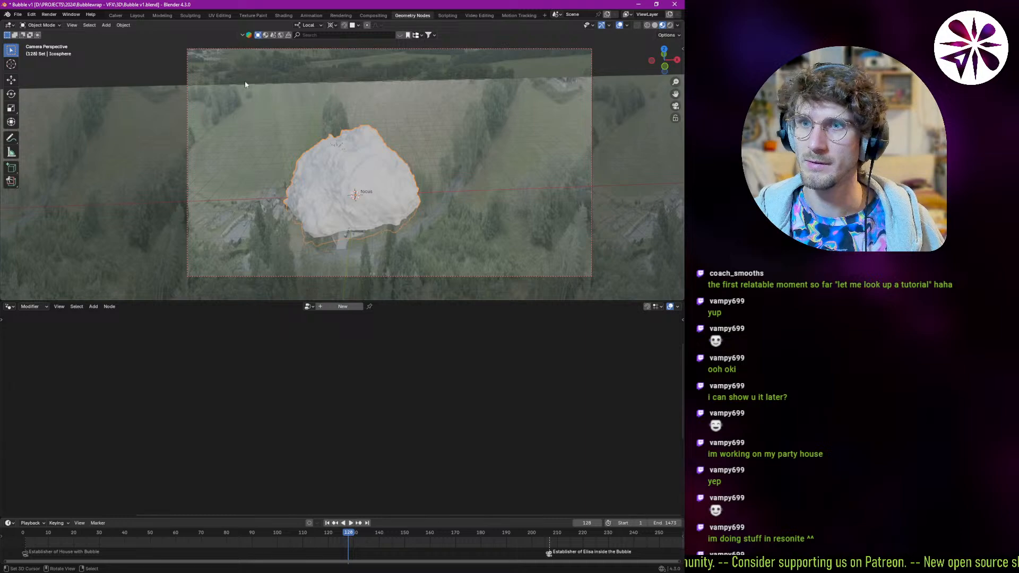
- Return to the Calver workspace and show the icosphere's geometry node tree in the node editor
left_click(117, 16)
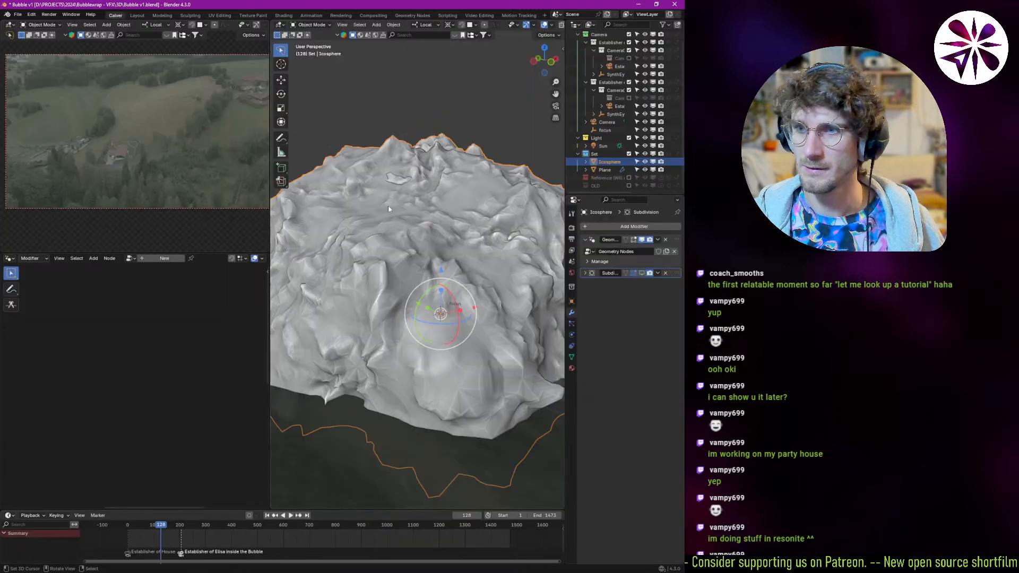
left_click(596, 240)
middle_click_drag(258, 439, 152, 339)
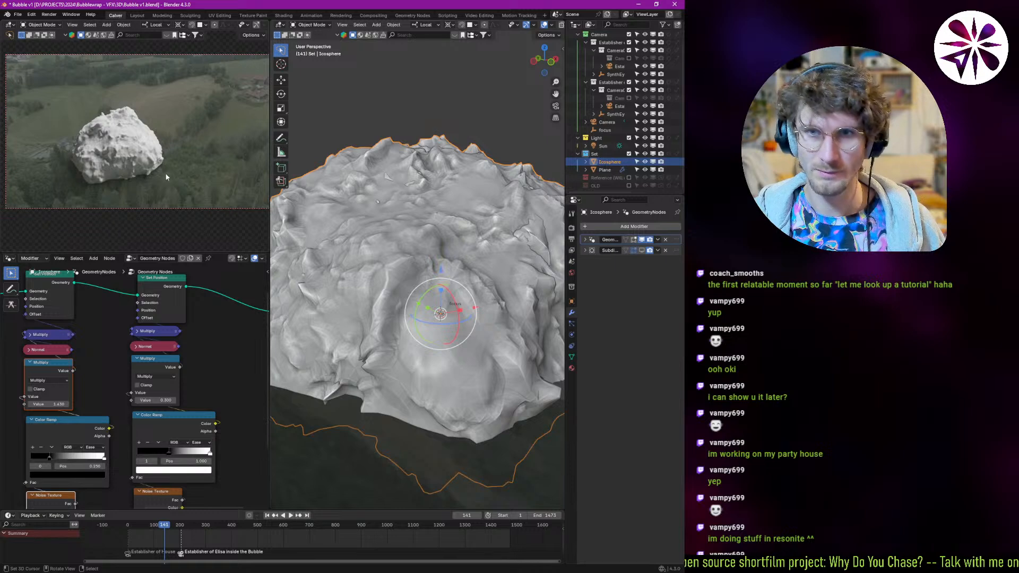
- Try a different shading mode in the camera view
key("z")
left_click(123, 144)
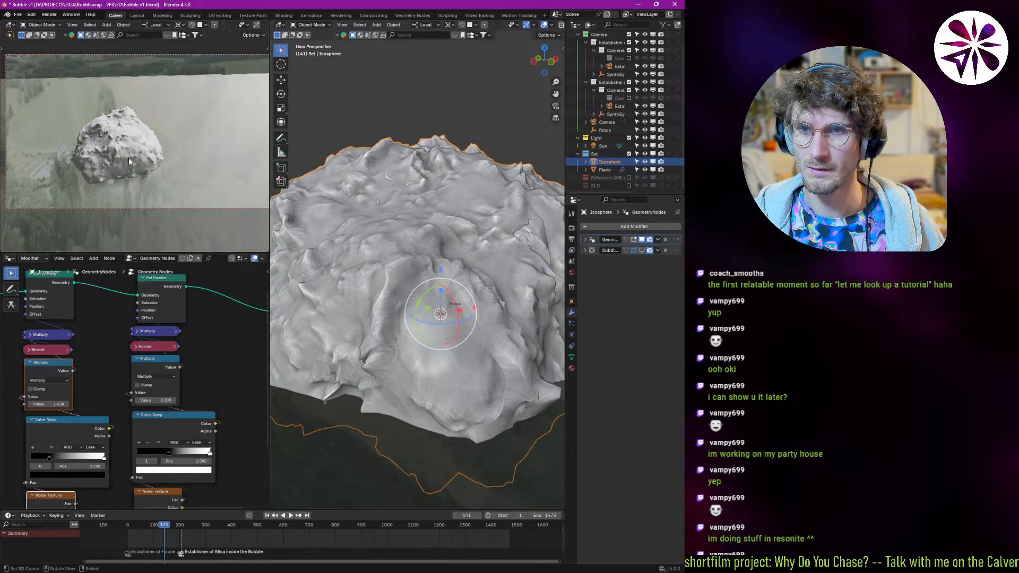
key("z")
left_click(184, 131)
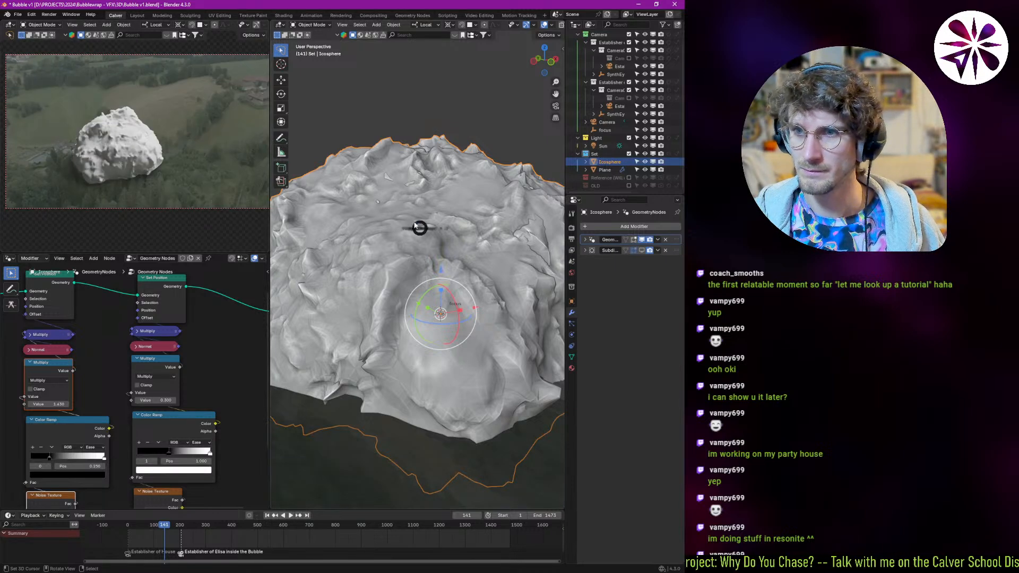
- Switch the perspective viewport to lit, textured shading and play the animation with the whole rock in view
key("z")
left_click(381, 198)
middle_click_drag(439, 353, 387, 361)
scroll(400, 347, "down", 1)
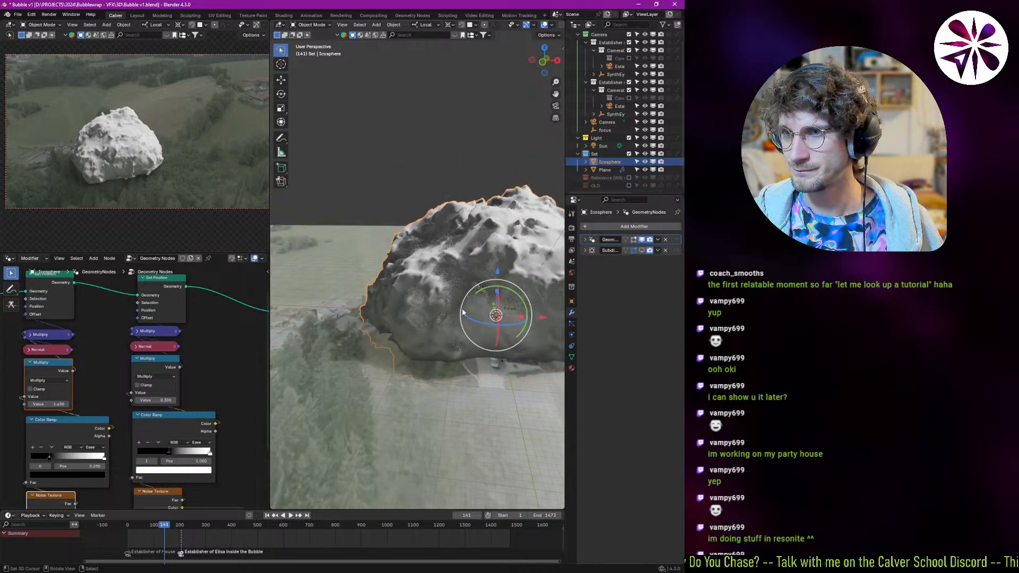
middle_click_drag(447, 308, 441, 300)
middle_click_drag(512, 308, 423, 300, "shift")
key("space")
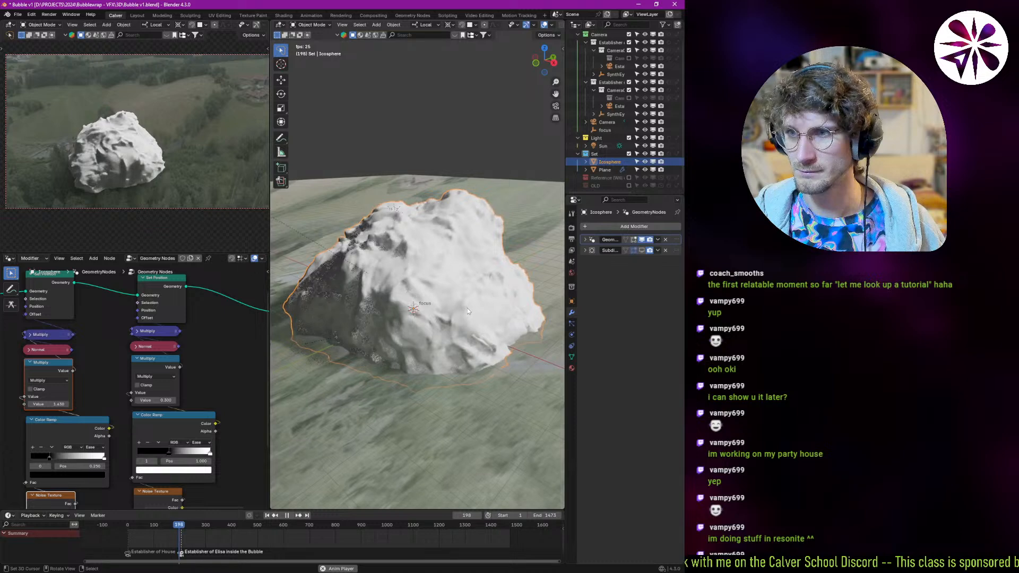
key("Escape")
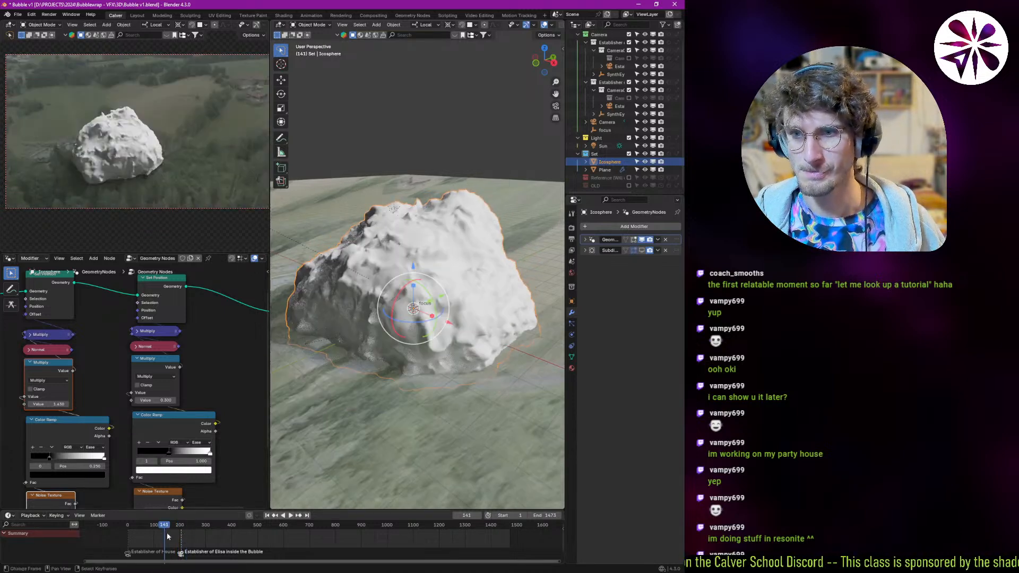
- Set the black stop of the Color Ramp below the 0.300 Multiply node to position 0.318 and preview the animation
scroll(163, 403, "up", 4)
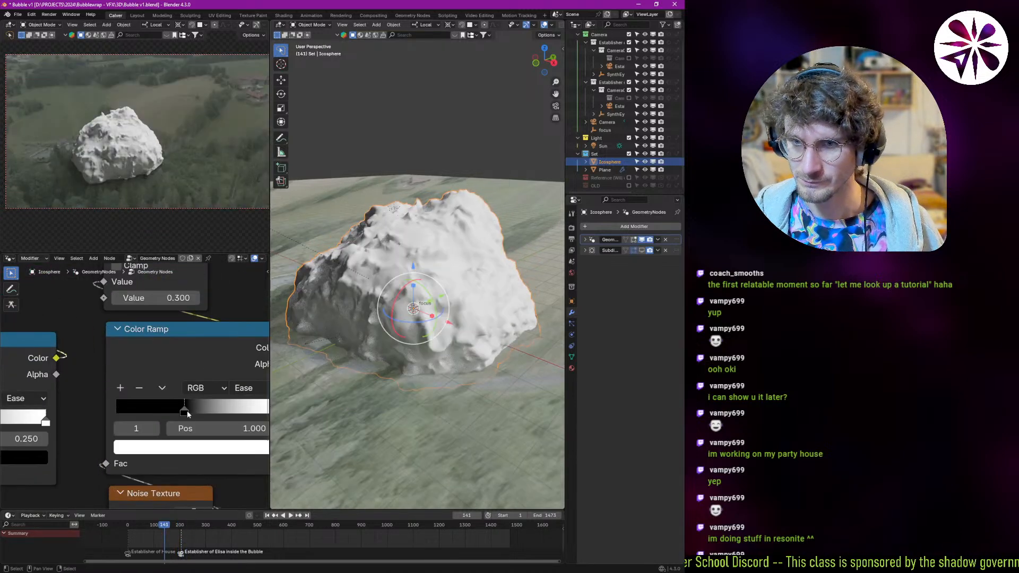
left_click(177, 410)
left_click_drag(178, 410, 166, 410)
key("space")
scroll(445, 288, "up", 5)
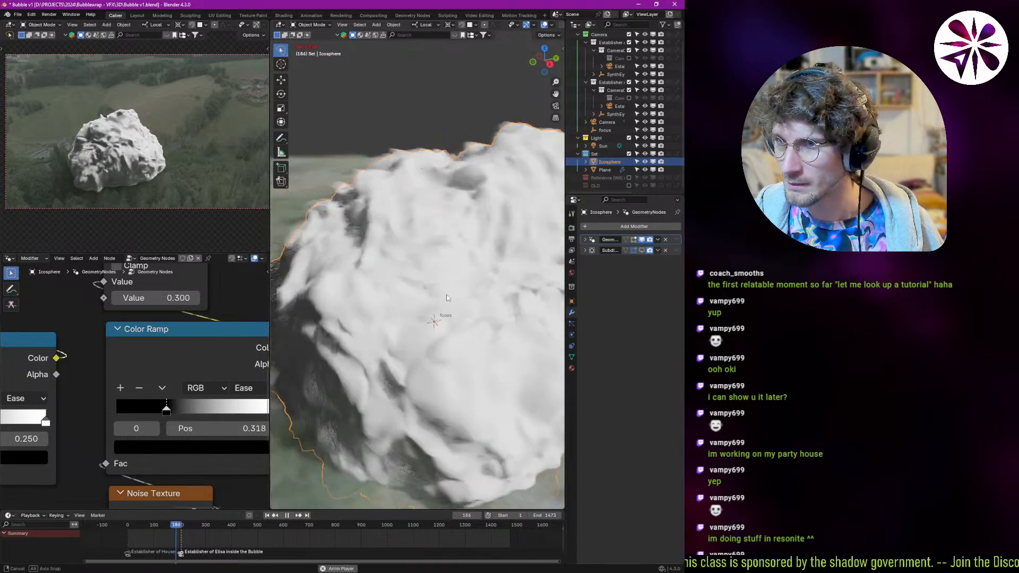
middle_click_drag(451, 306, 440, 266)
key("Escape")
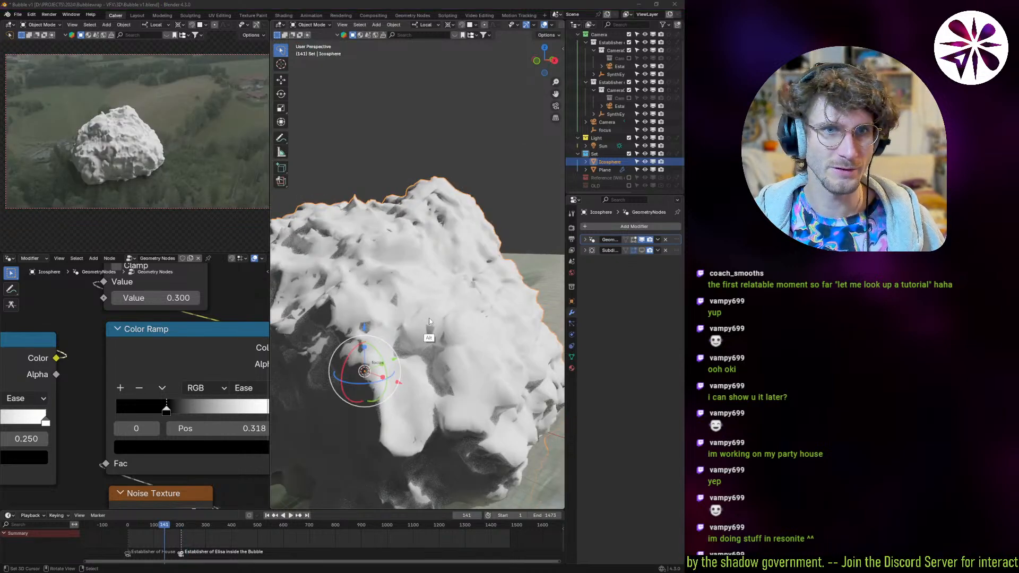
- Switch to ClickUp and compare the Bubble task's reference images with the animated rock in Blender
key("alt+Tab")
scroll(431, 322, "down", 1)
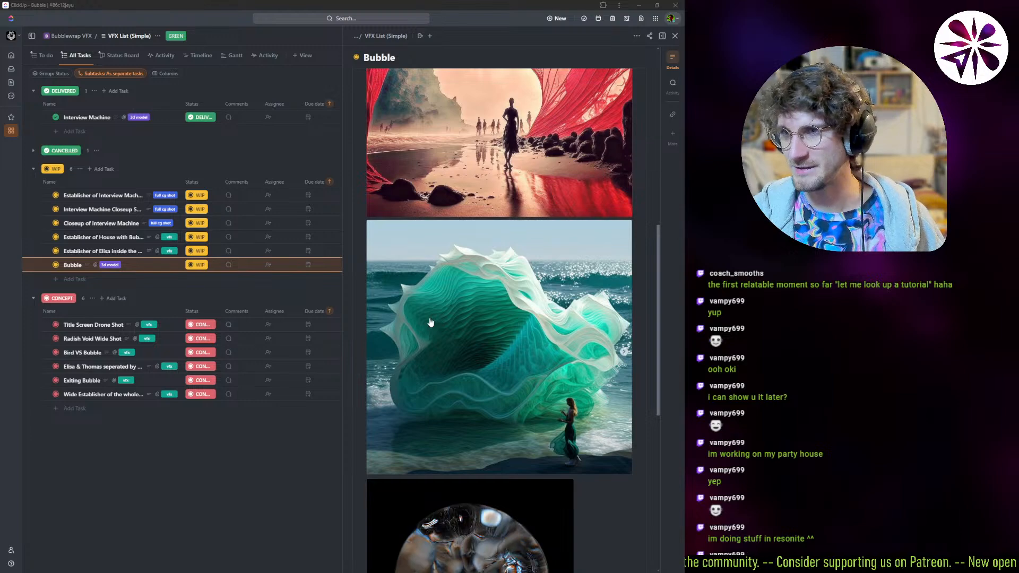
key("alt+Tab")
middle_click_drag(450, 309, 436, 301)
key("space")
key("Escape")
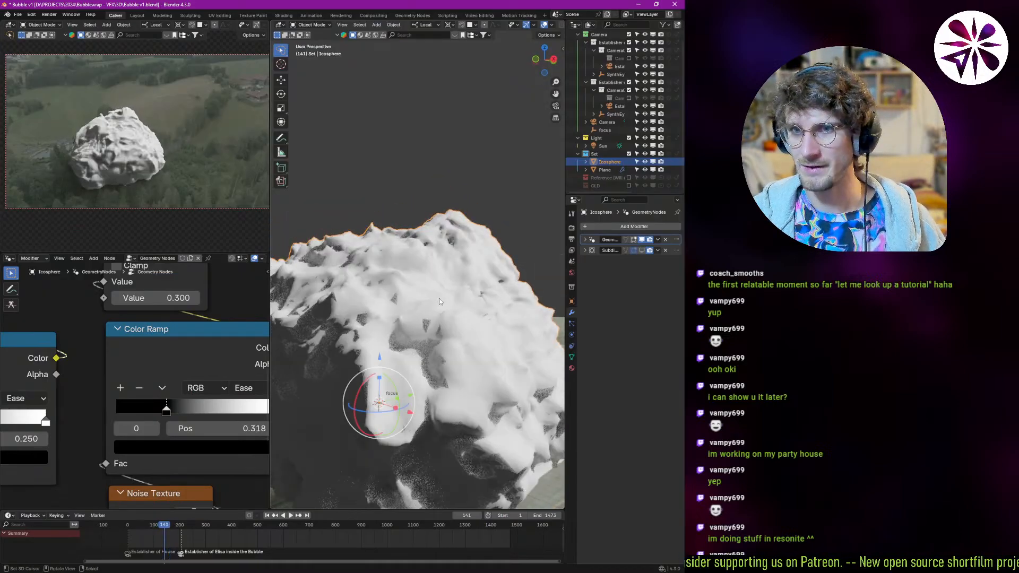
key("alt+Tab")
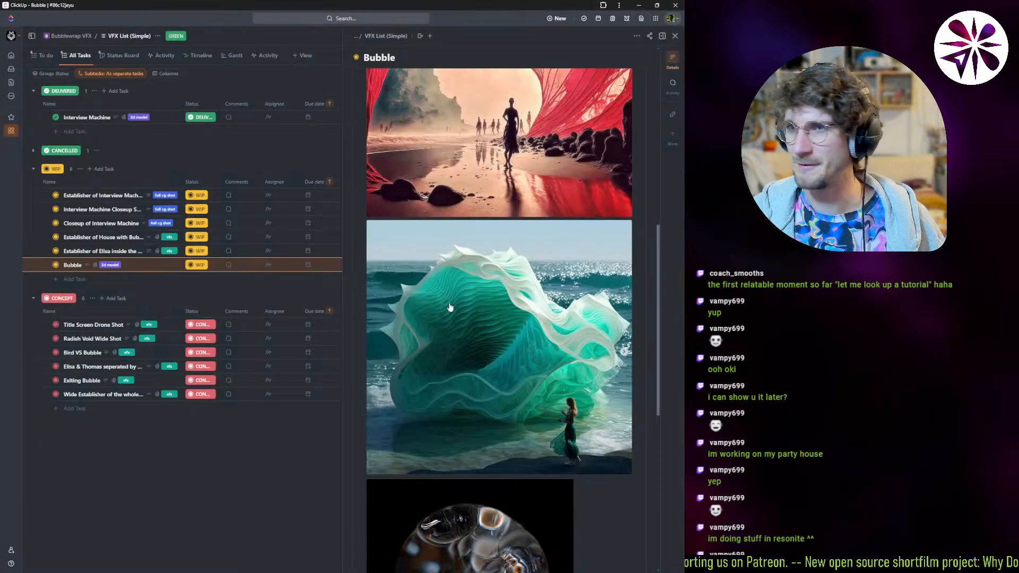
scroll(449, 308, "down", 1)
scroll(450, 308, "up", 3)
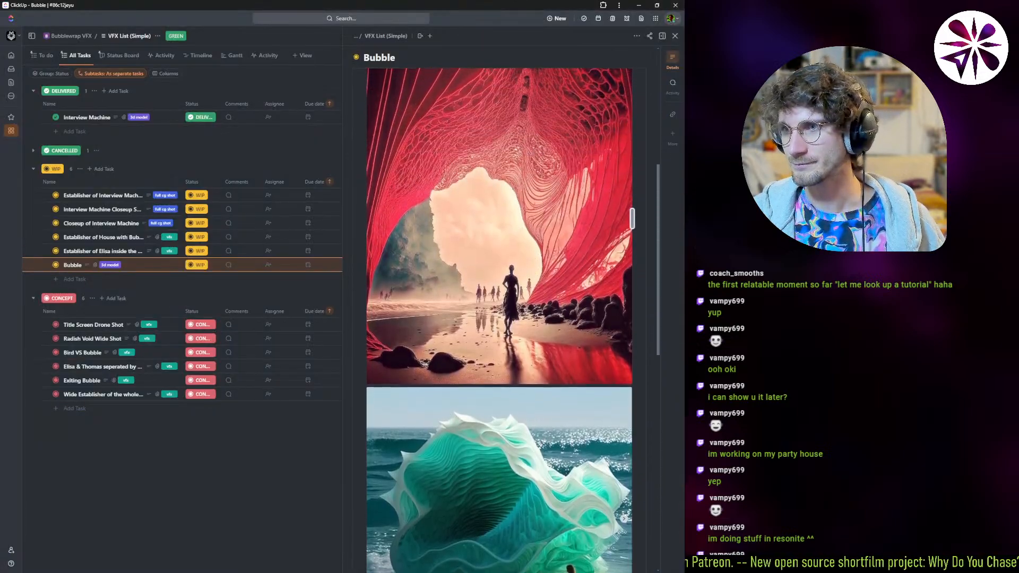
scroll(499, 319, "down", 5)
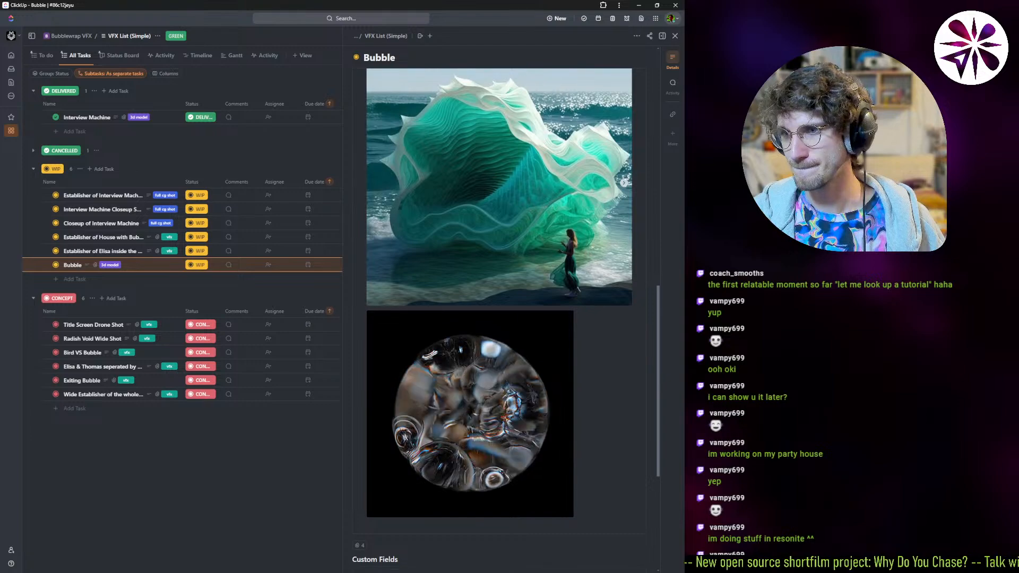
scroll(499, 319, "up", 2)
key("alt+Tab")
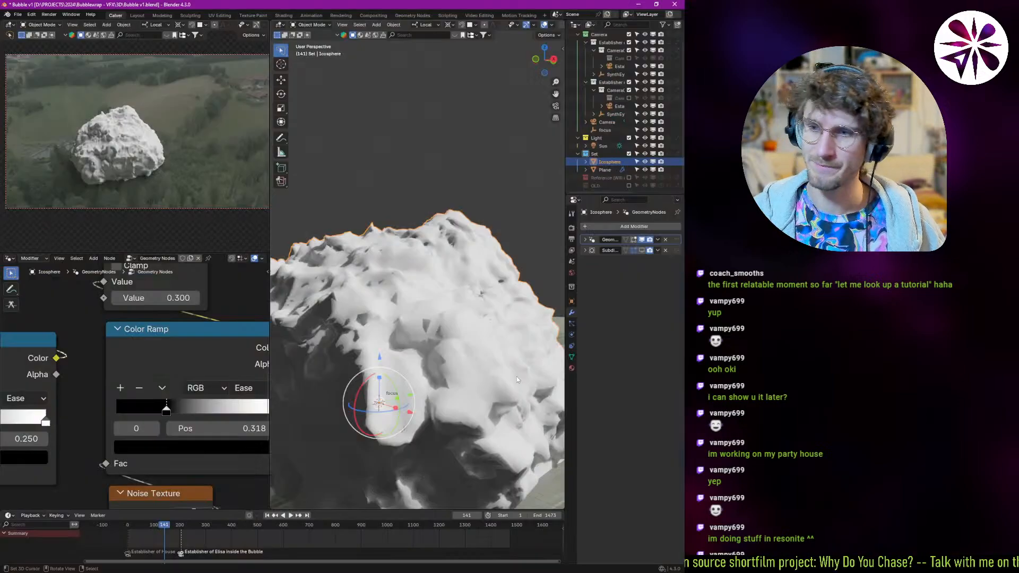
- Switch the node editor to the Shader Editor and create a new material named Bubble for the icosphere
middle_click_drag(466, 383, 404, 318)
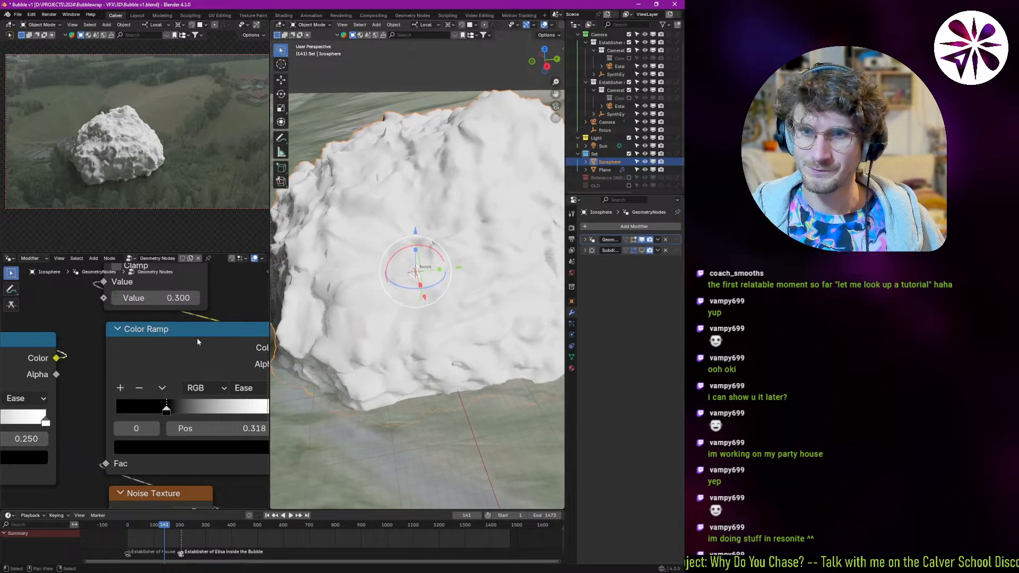
left_click(9, 259)
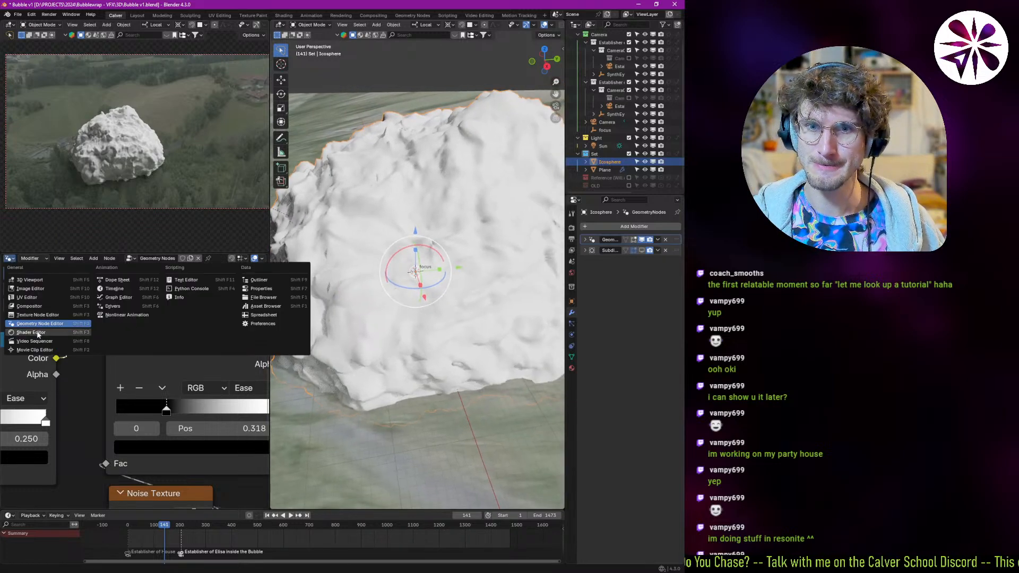
left_click(46, 331)
left_click(192, 260)
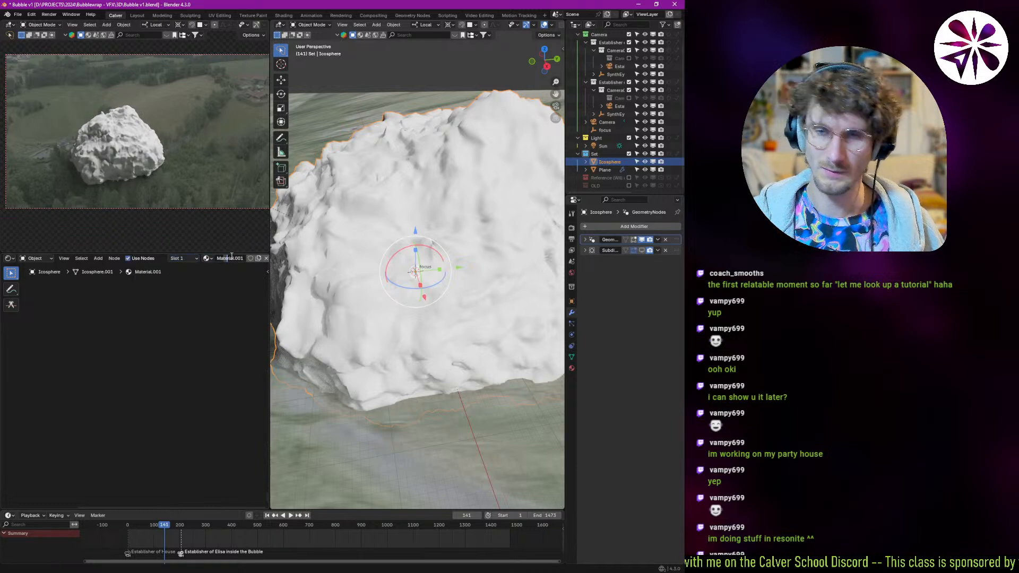
key("Return")
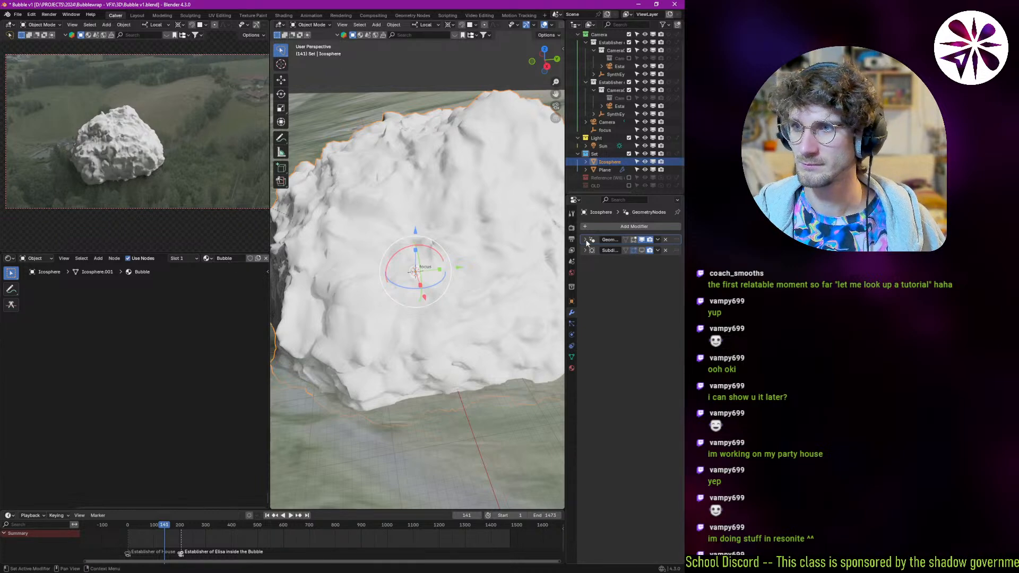
- Rename the icosphere's geometry node group to Bubble Move and frame all nodes of the Bubble material
left_click(586, 240)
double_click(615, 251)
type("Bubble Move")
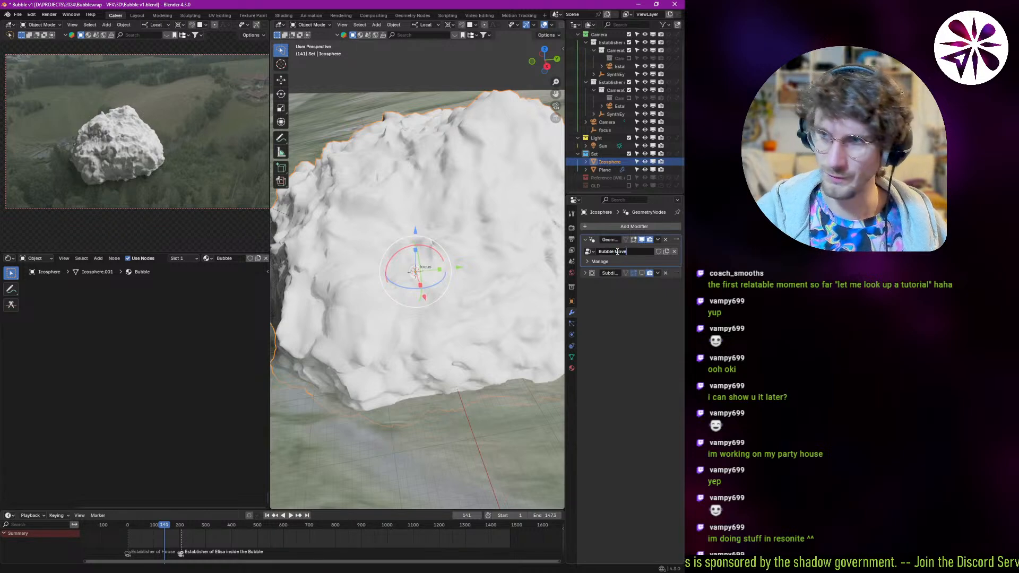
key("Return")
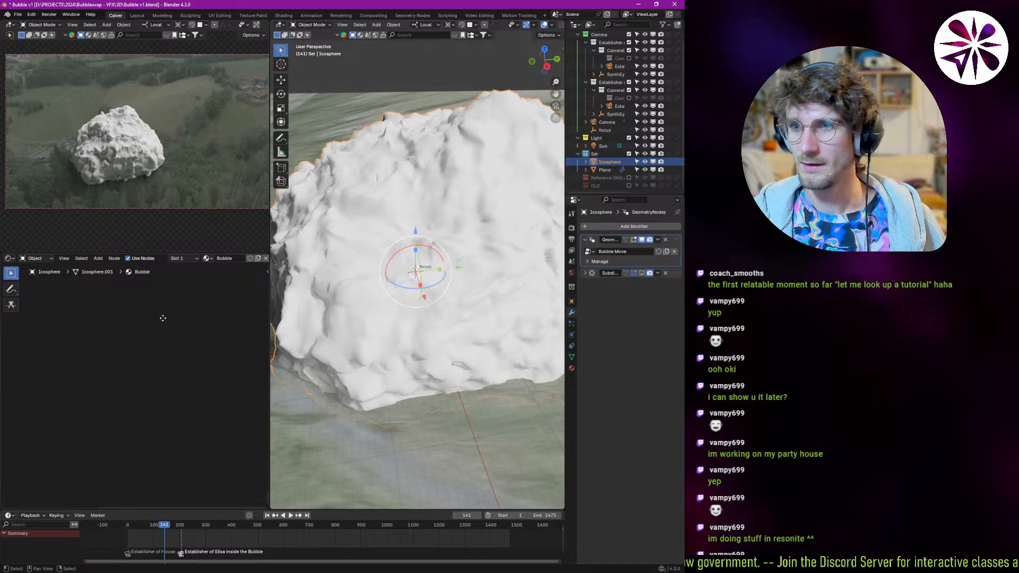
key("Home")
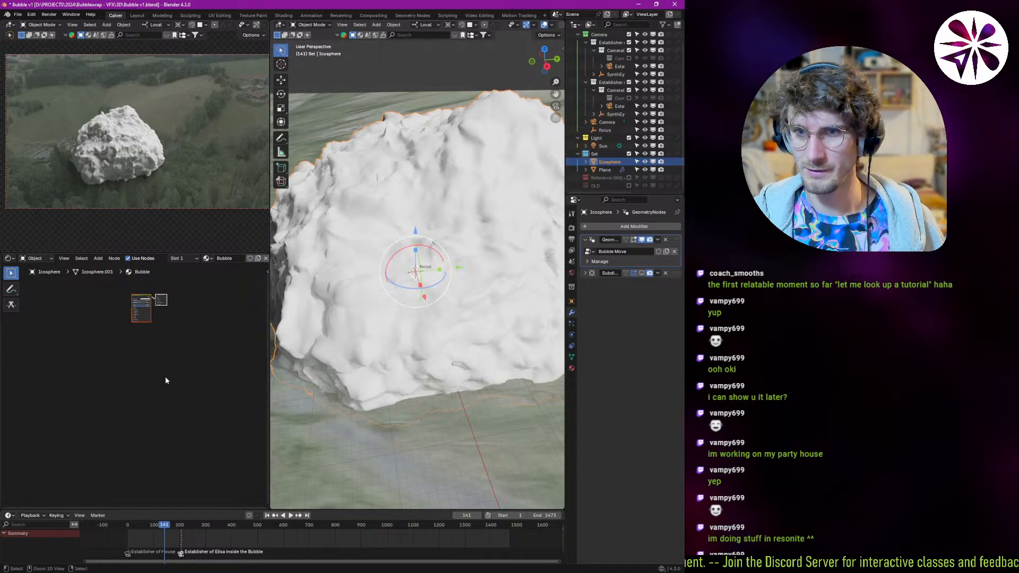
- Lower the Principled BSDF's Alpha to about 0.136 so the bubble becomes mostly transparent
scroll(150, 295, "up", 6)
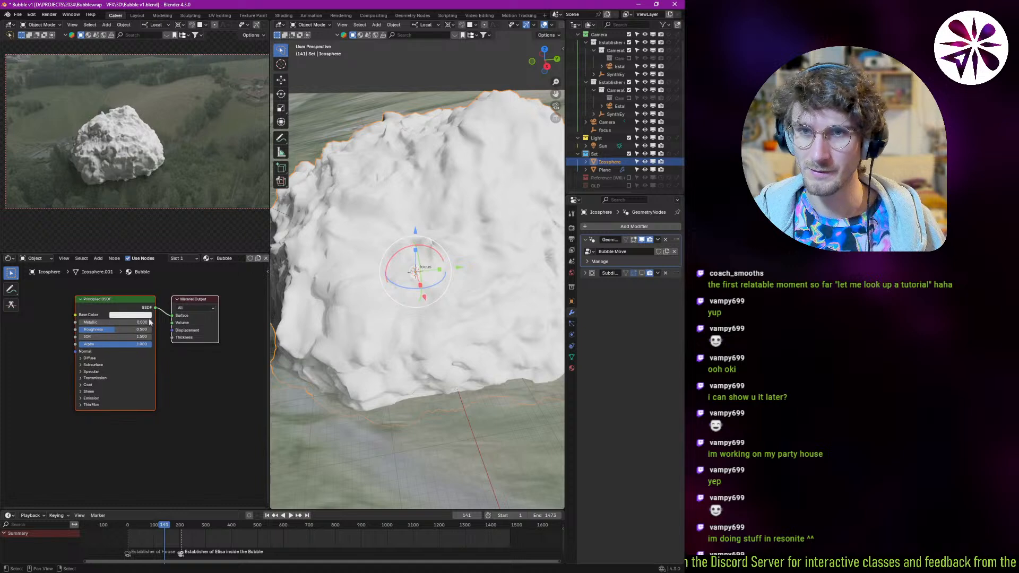
scroll(122, 340, "up", 3)
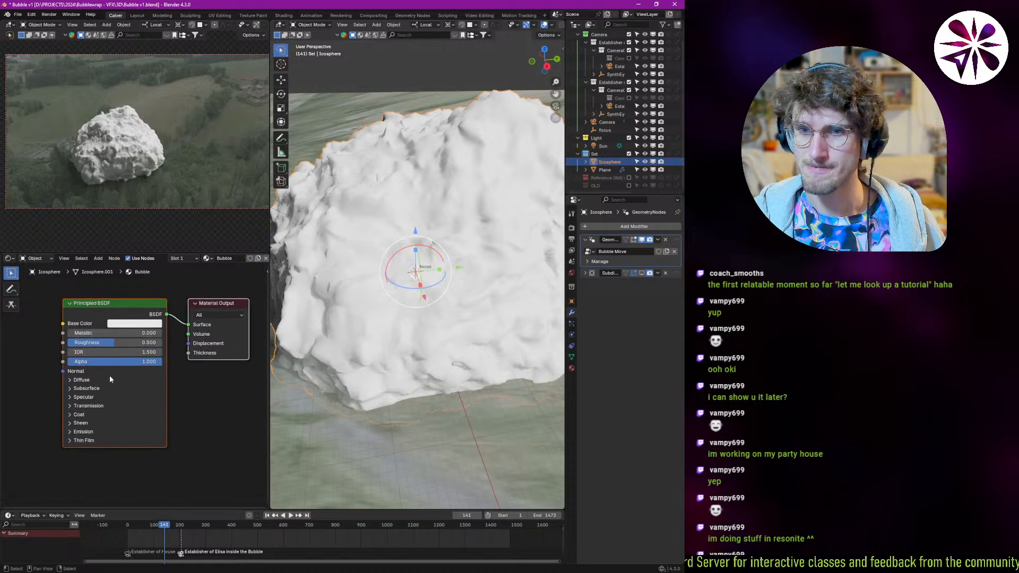
scroll(121, 356, "down", 2)
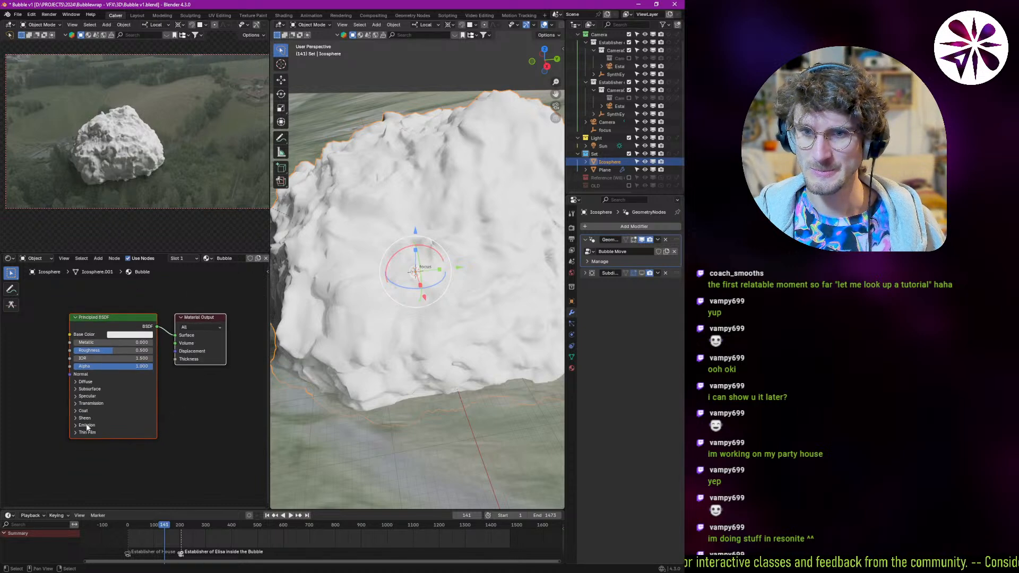
left_click(86, 426)
left_click(85, 418)
left_click(85, 418)
left_click(87, 426)
mouse_move(138, 371)
middle_mouse_down()
mouse_move(122, 371)
mouse_move(135, 374)
middle_mouse_up()
left_click_drag(133, 370, 54, 378)
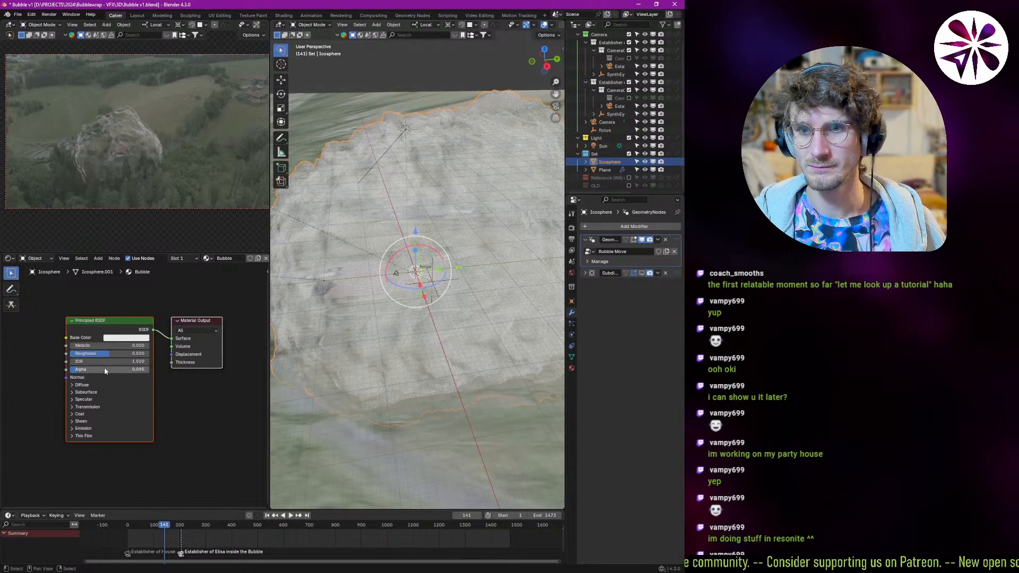
scroll(130, 164, "up", 5)
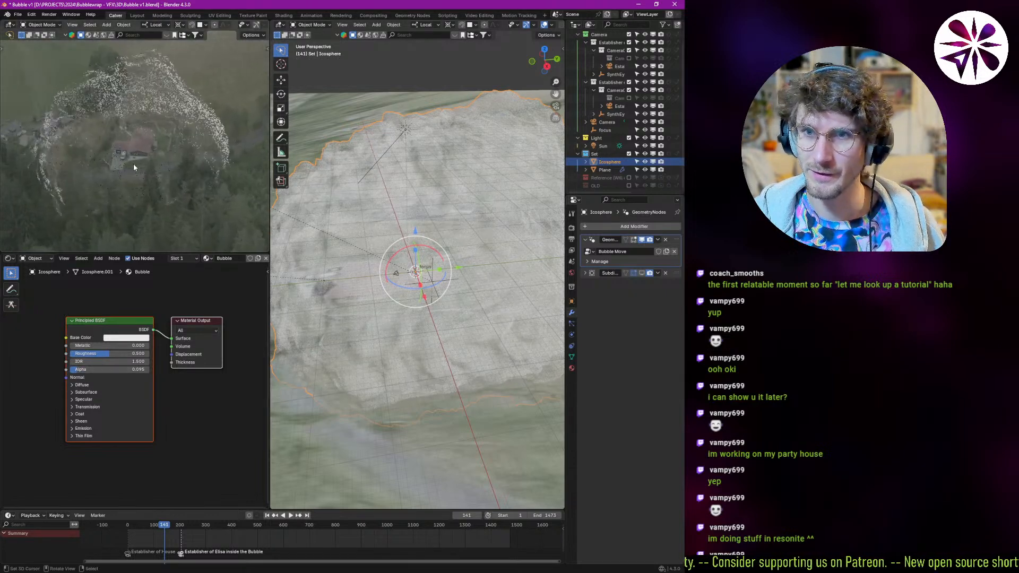
mouse_move(110, 365)
left_mouse_down()
mouse_move(100, 368)
mouse_move(113, 365)
left_mouse_up()
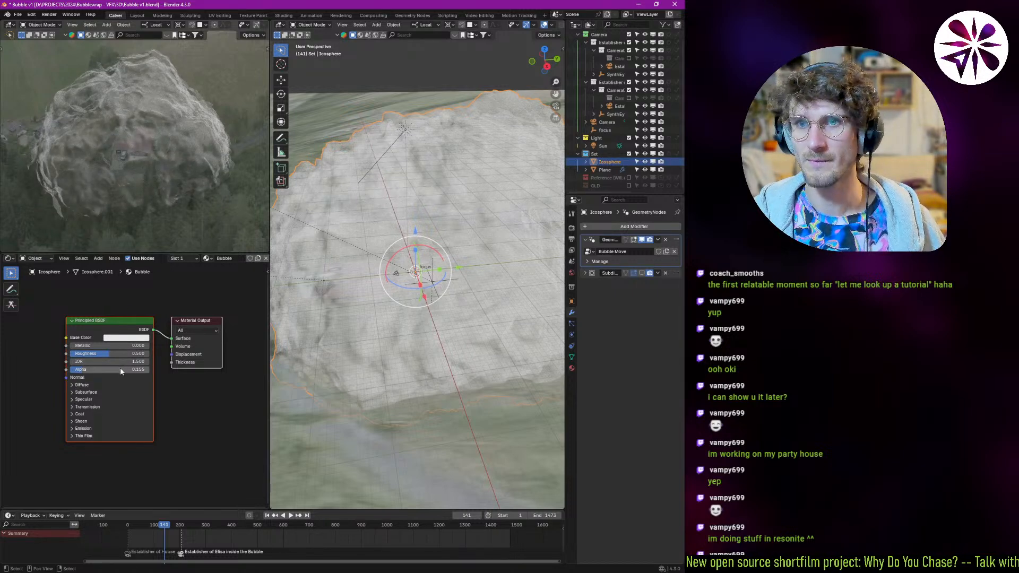
key("g")
left_click_drag(125, 367, 120, 367)
- Add an Ambient Occlusion node below the Material Output and preview its color on the bubble's surface
key("shift+a")
type("ambient")
key("Return")
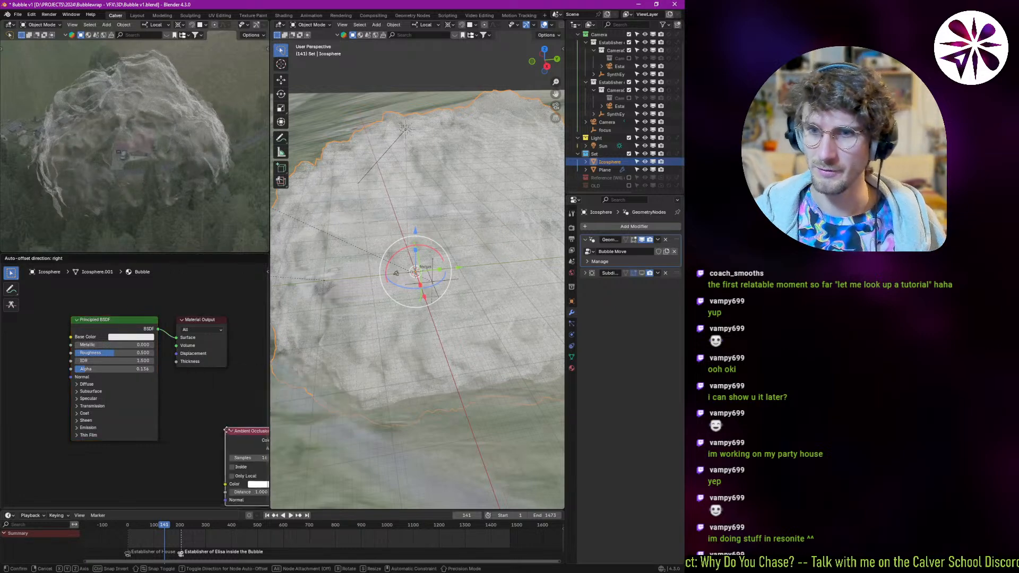
left_click(176, 390)
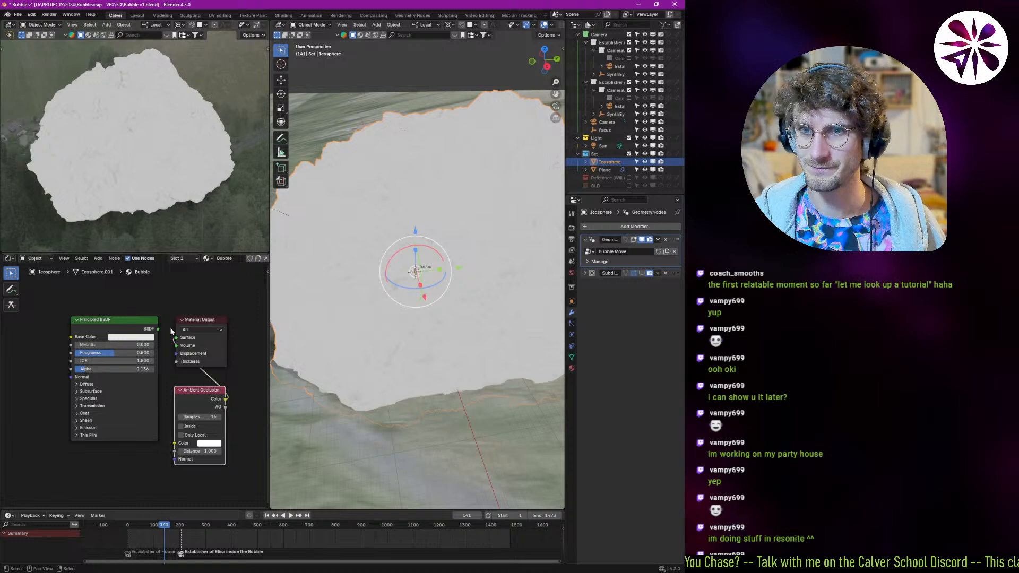
- Try the Ambient Occlusion node's Only Local and Inside options and different Distance values
left_click(201, 435)
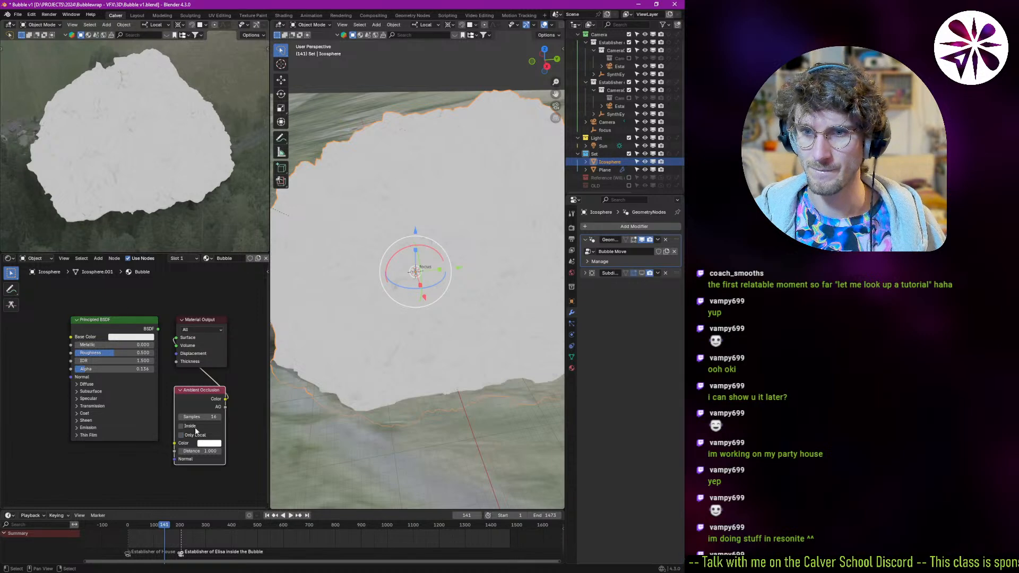
left_click(195, 428)
left_click(191, 428)
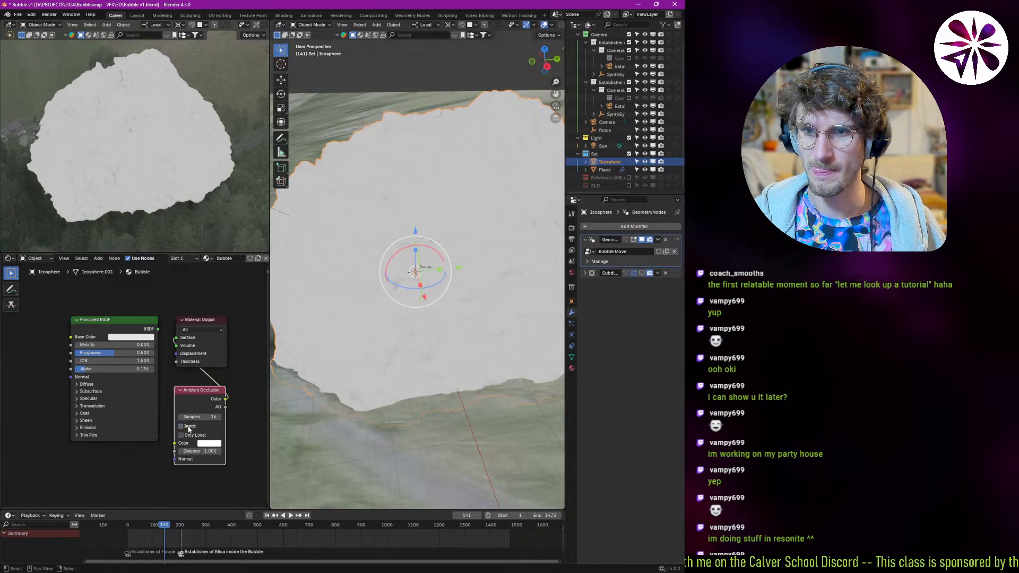
left_click_drag(206, 451, 212, 451)
key("ctrl+z")
key("ctrl+z")
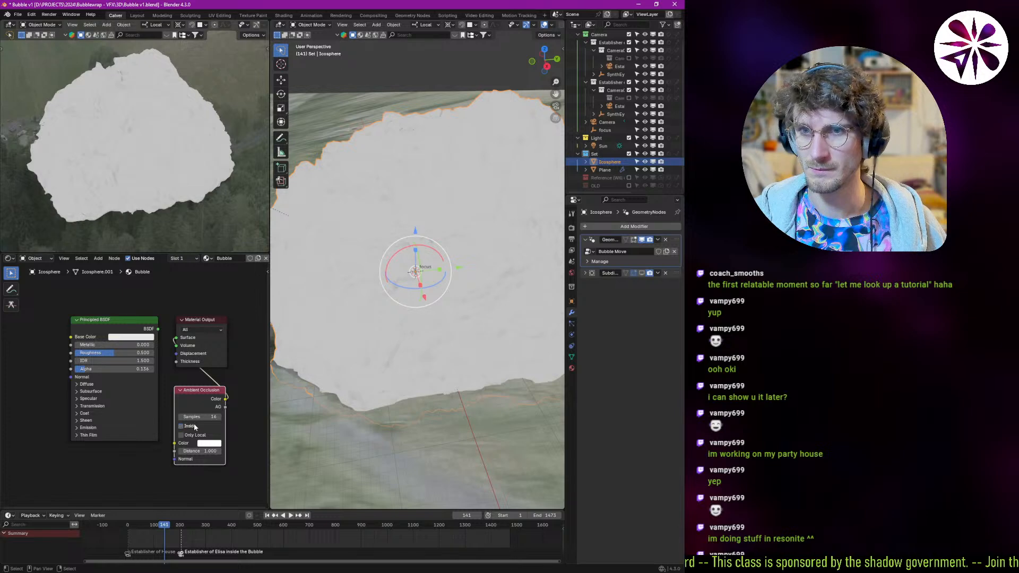
left_click_drag(204, 451, 205, 455)
key("ctrl+z")
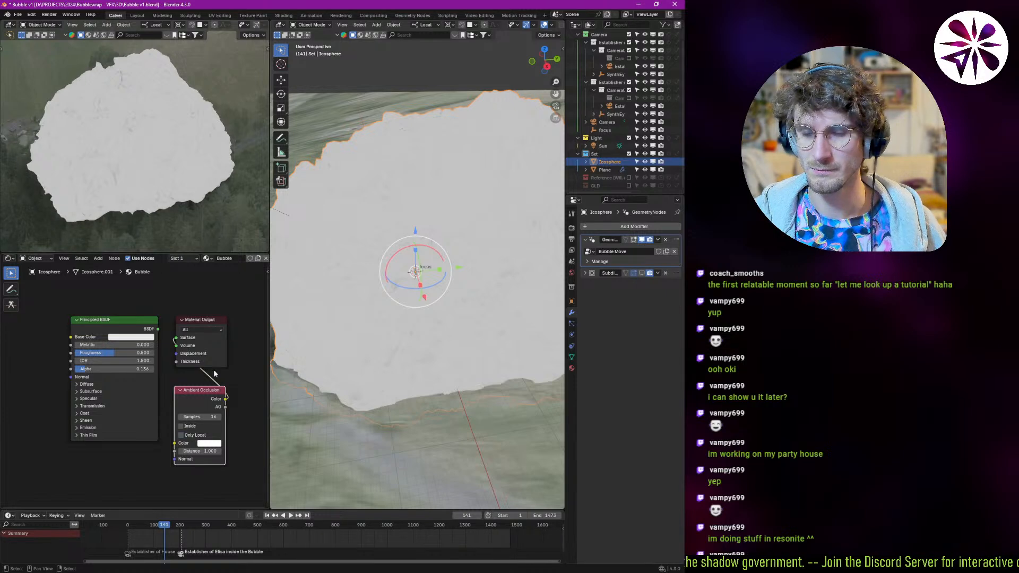
- Insert a Color Ramp between the Ambient Occlusion node and the Material Output
key("shift+a")
type("curv")
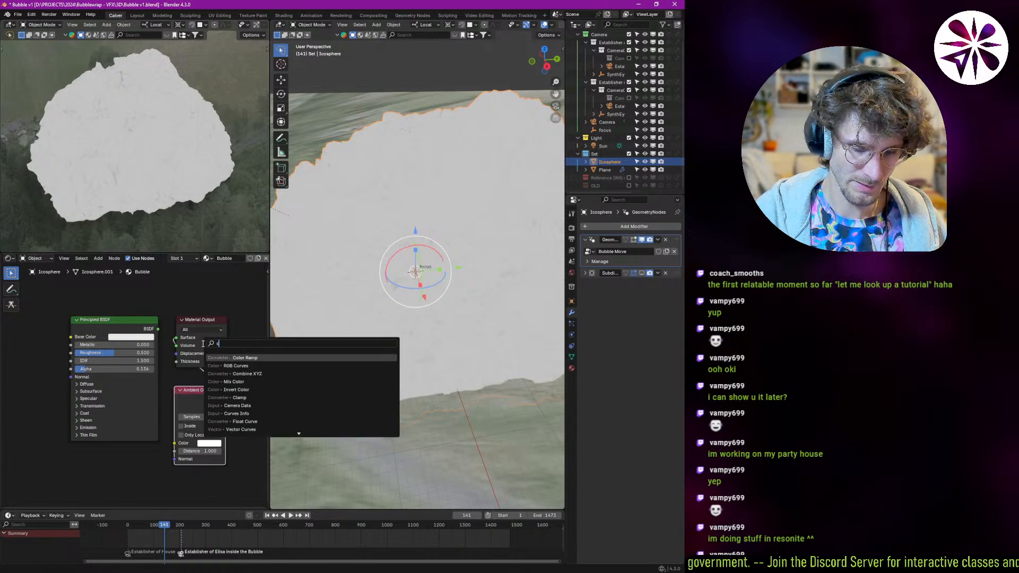
key("BackSpace")
key("BackSpace")
key("BackSpace")
key("BackSpace")
type("ramp")
key("Return")
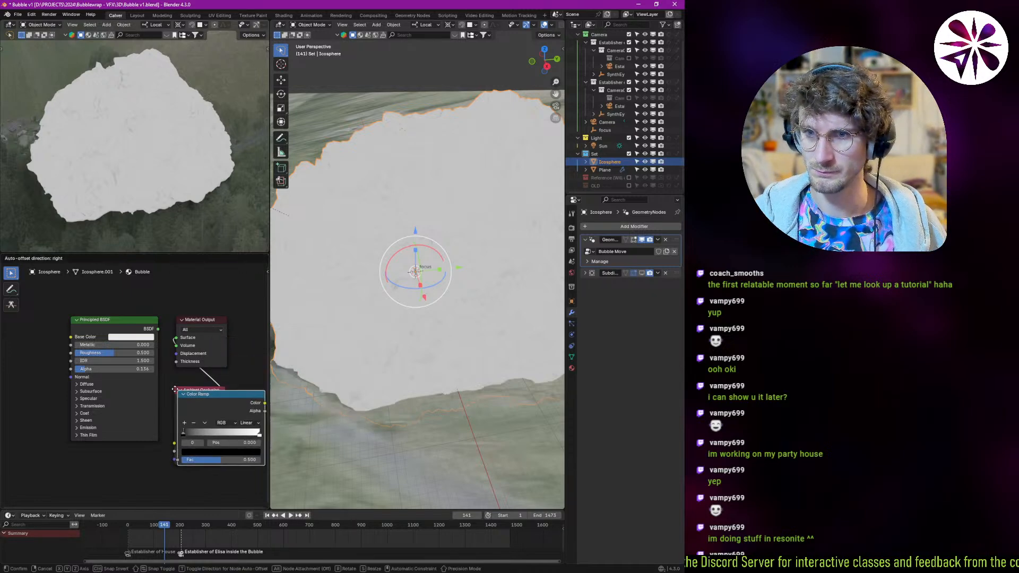
left_click(240, 377)
middle_click_drag(206, 392, 77, 368)
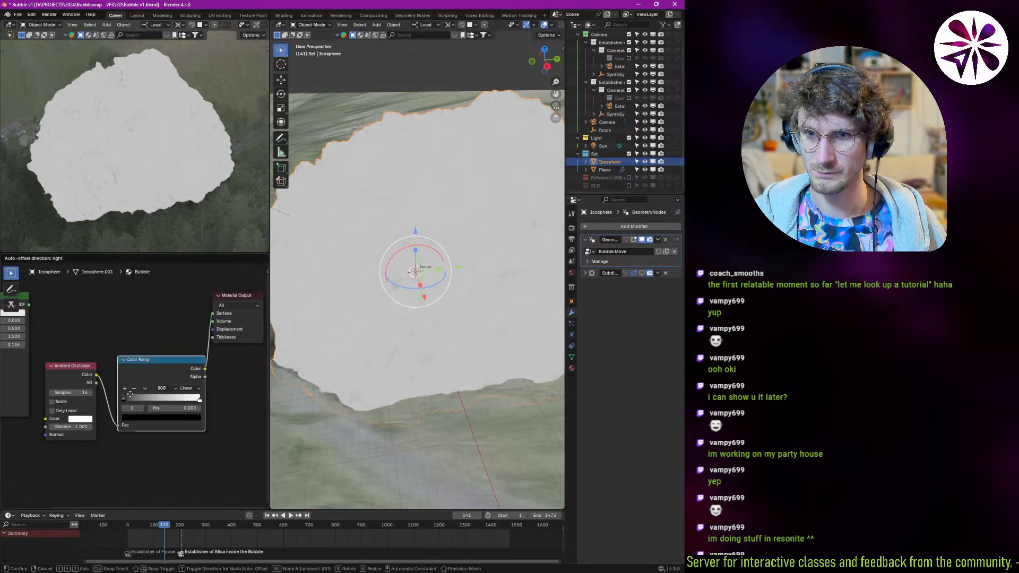
- Raise the Ambient Occlusion Distance to about 11, switch the Color Ramp to Ease interpolation and move its black stop to 0.614
left_click_drag(140, 394, 171, 394)
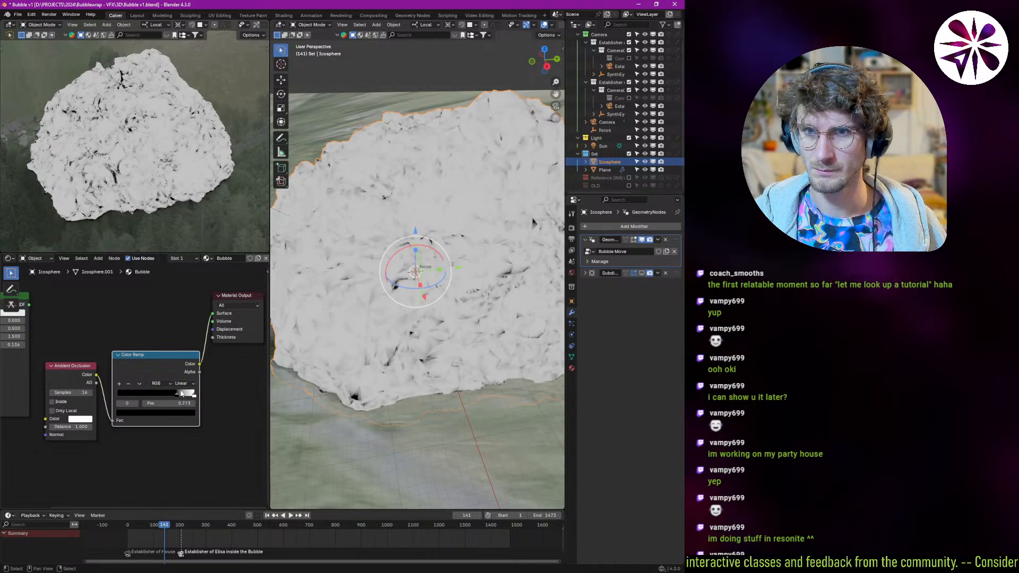
mouse_move(73, 426)
left_mouse_down()
mouse_move(182, 410)
mouse_move(157, 393)
mouse_move(191, 395)
mouse_move(129, 395)
mouse_move(167, 396)
left_mouse_up()
left_click(184, 384)
left_click(181, 401)
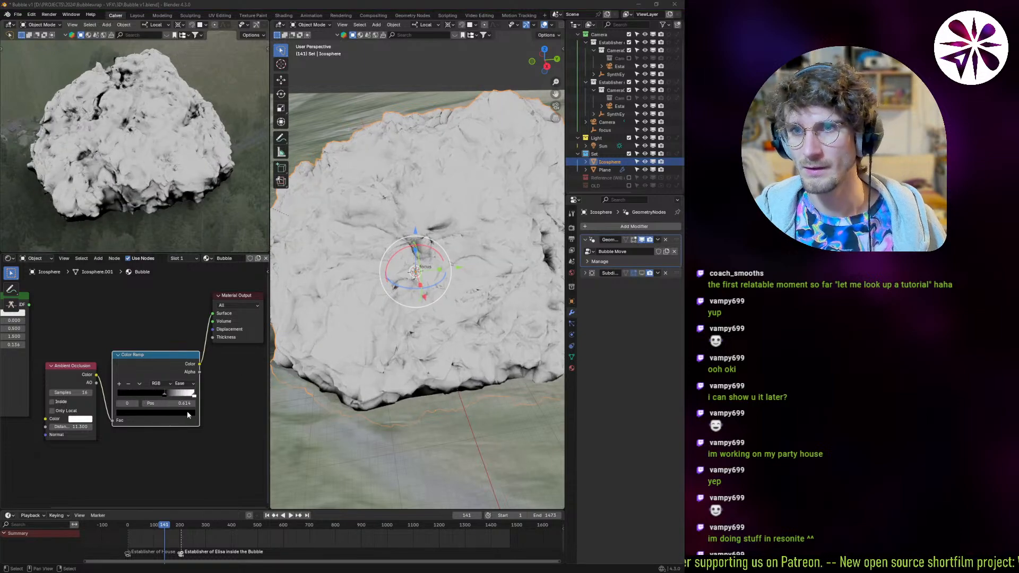
- Switch briefly to the previous window and back, and play the animation on to frame 181
key("alt+Tab")
key("alt+Tab")
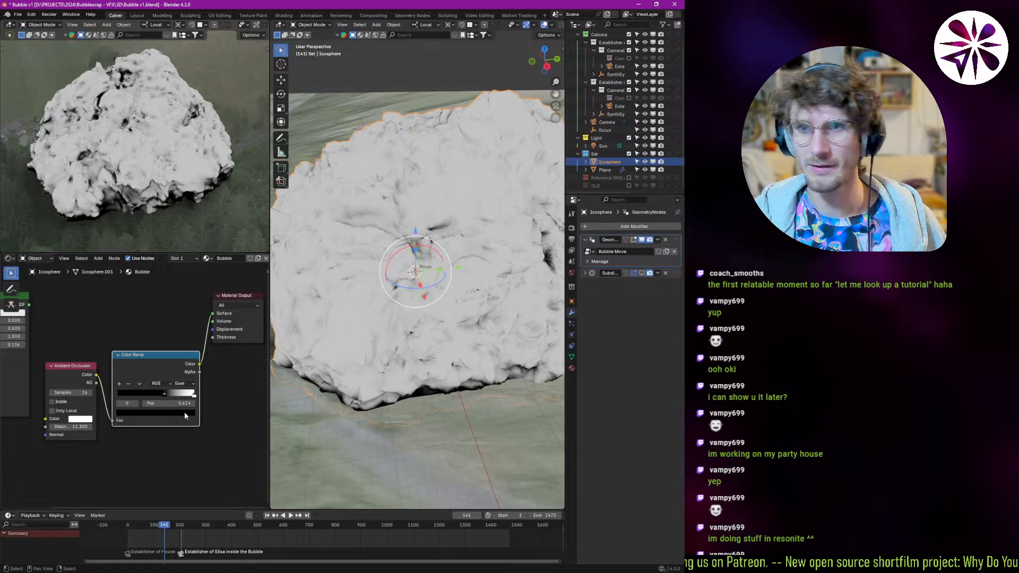
key("space")
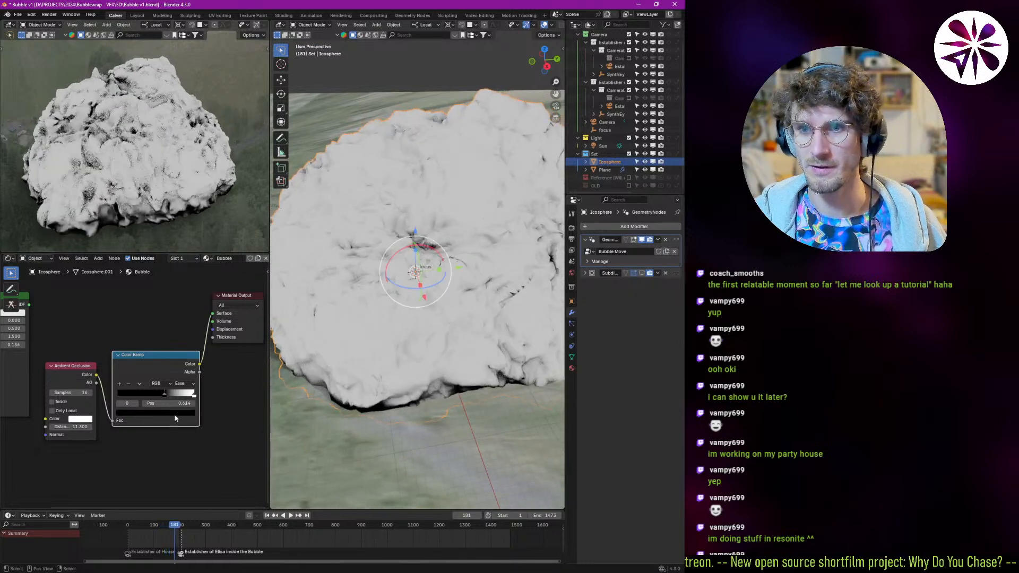
- Enable Inside on the Ambient Occlusion node, set its Distance to 2.3 and move the Color Ramp's black stop to 0.073
mouse_move(144, 376)
middle_mouse_down()
mouse_move(240, 417)
mouse_move(173, 411)
middle_mouse_up()
left_click(148, 443)
mouse_move(204, 405)
left_mouse_down()
mouse_move(163, 406)
mouse_move(207, 406)
left_mouse_up()
left_click_drag(103, 434, 73, 436)
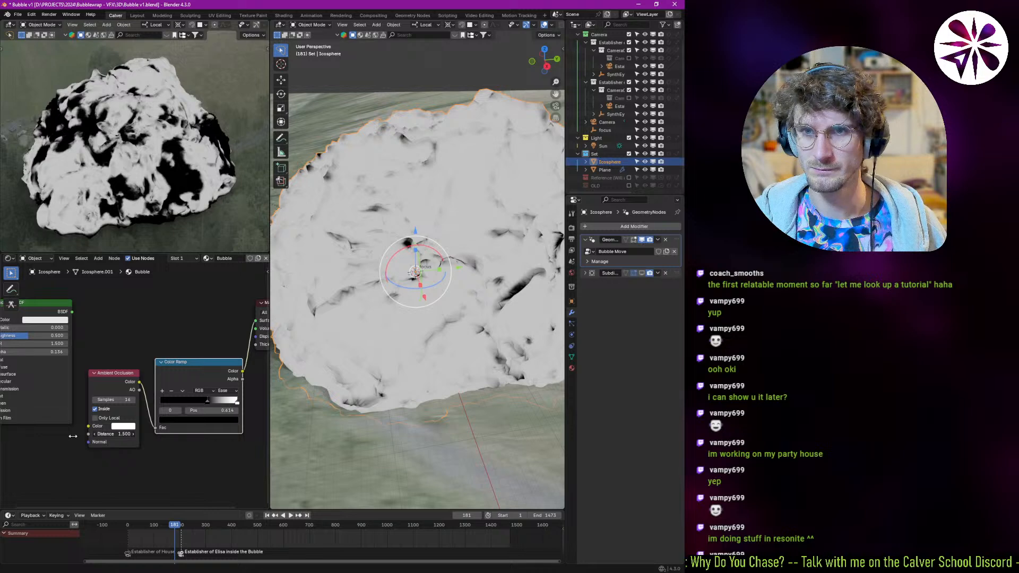
left_click_drag(205, 405, 167, 404)
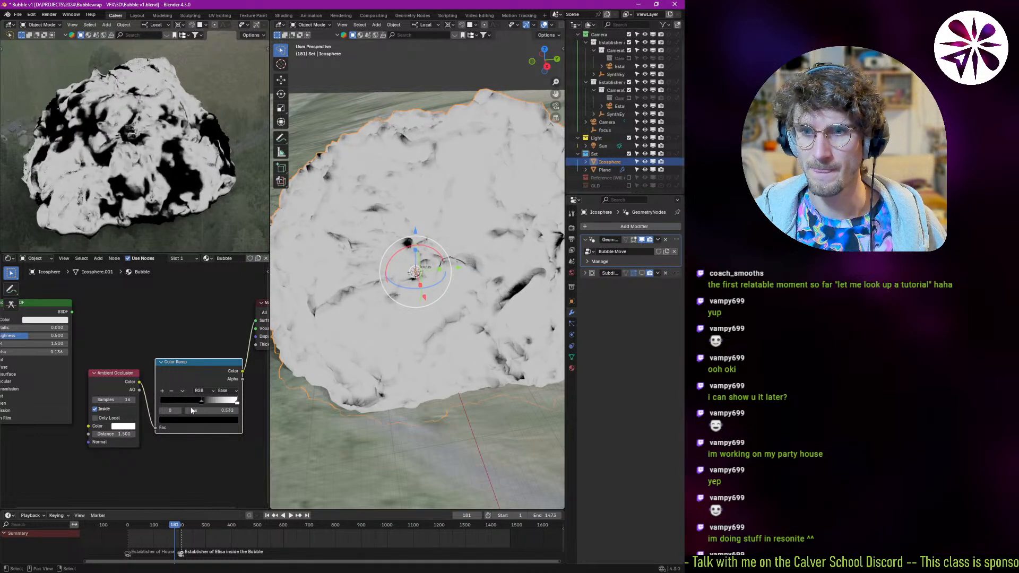
left_click_drag(120, 433, 134, 429)
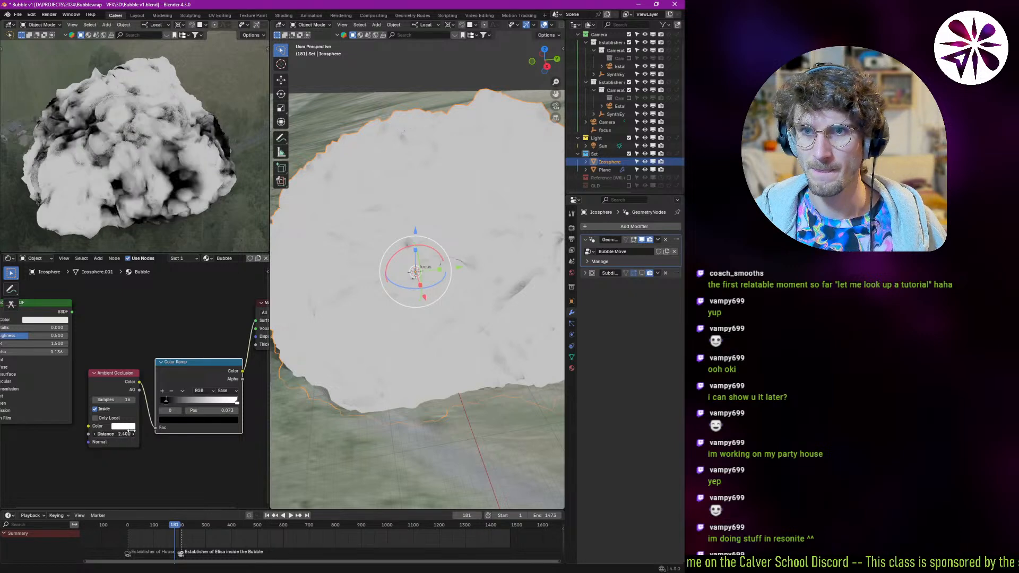
- Preview the animation with the inside ambient occlusion shading from frame 181
key("space")
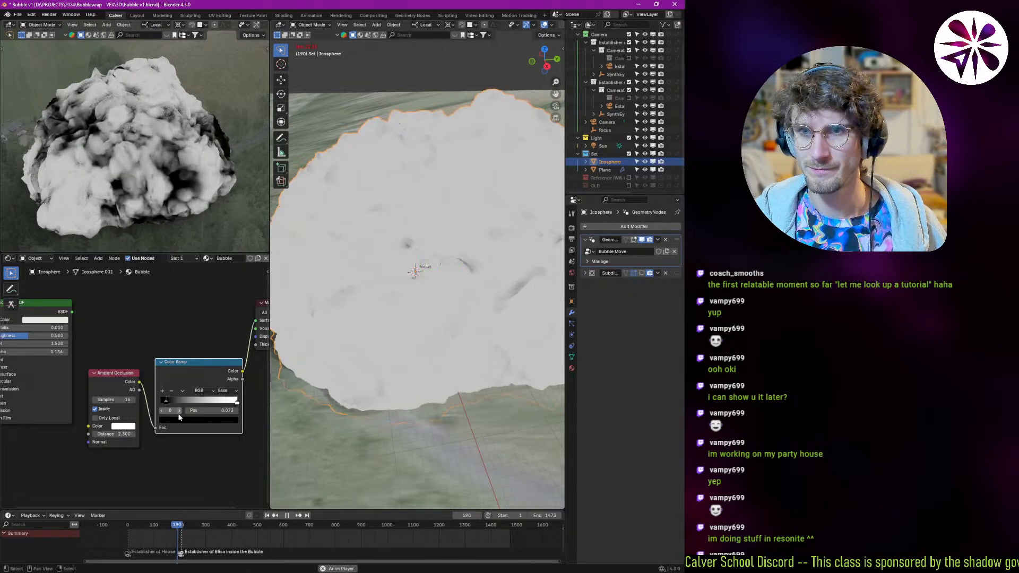
key("Escape")
key("space")
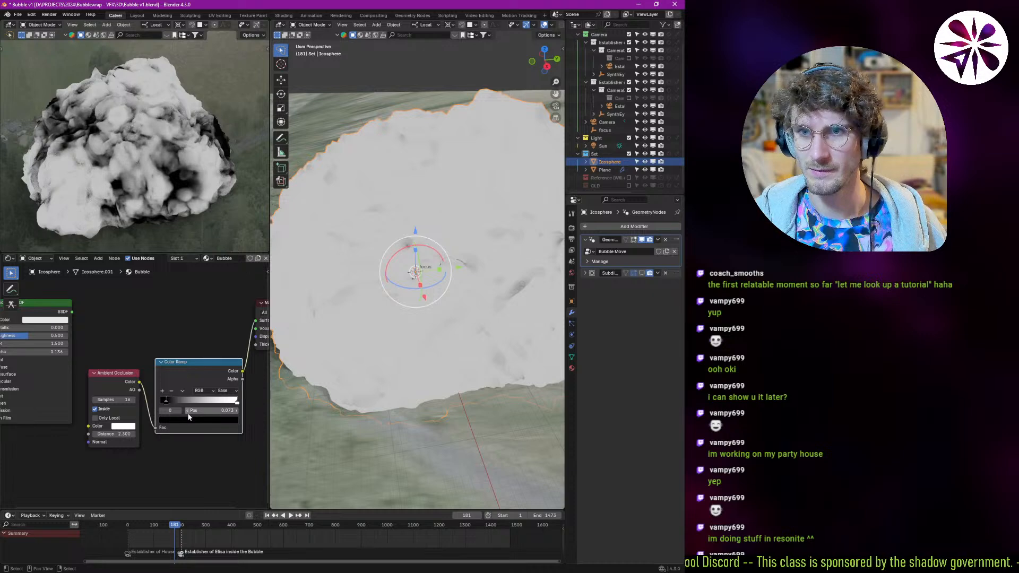
key("Escape")
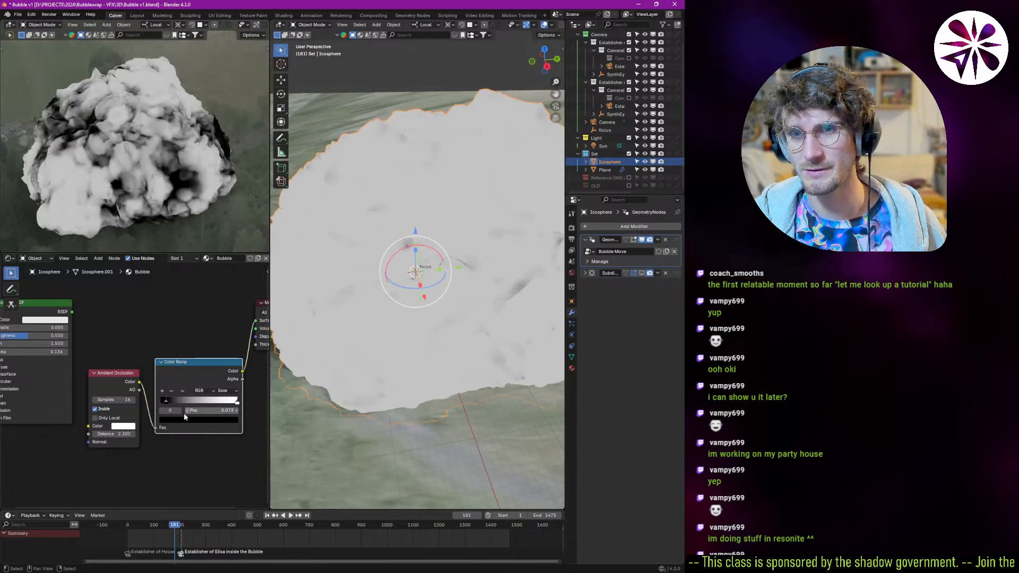
- Duplicate the Ambient Occlusion and Color Ramp nodes and place the copies directly below the originals
middle_click_drag(169, 406, 168, 340)
key("shift+d")
left_click(170, 402)
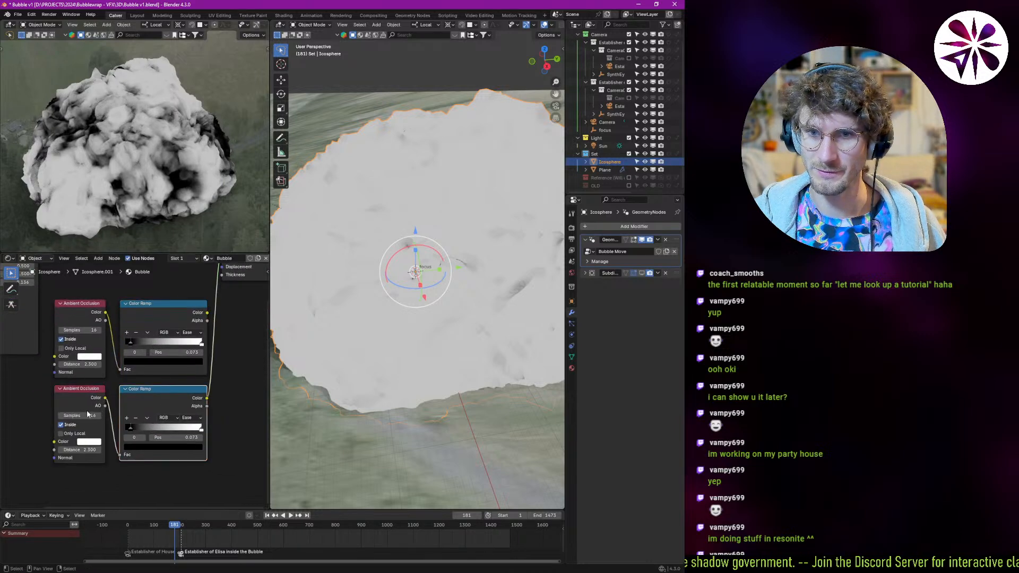
- Turn Inside off on the duplicated Ambient Occlusion, raise its Distance, set its ramp's black stop to 0.664, and shift the Material Output away
left_click(76, 425)
left_click_drag(130, 428, 175, 428)
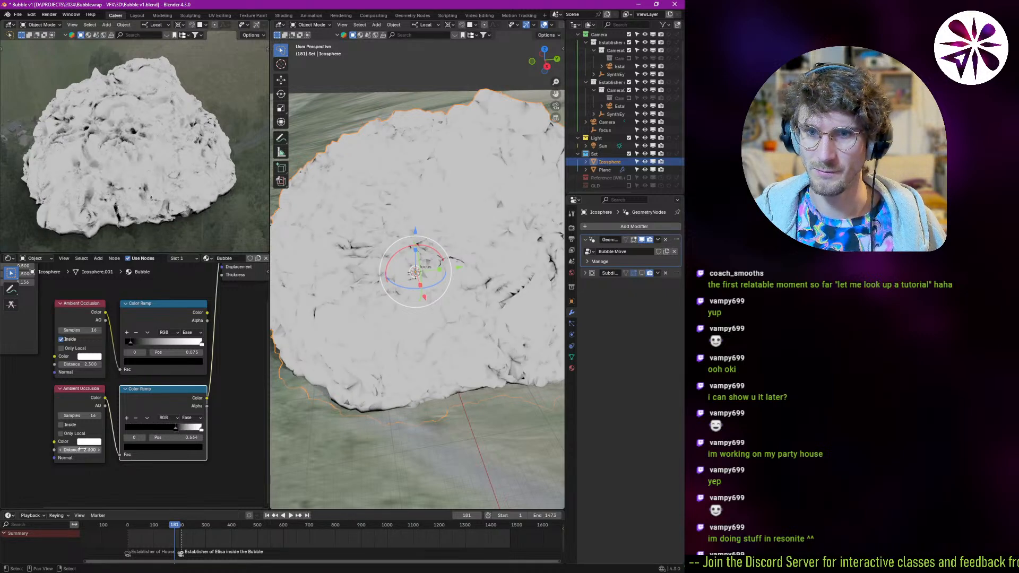
mouse_move(89, 450)
left_mouse_down()
mouse_move(100, 451)
mouse_move(90, 450)
left_mouse_up()
middle_click_drag(171, 410, 134, 432)
left_click_drag(186, 333, 256, 356)
- Try combining the two Color Ramps with a Math Multiply node feeding the Material Output, and delete that node
left_click_drag(140, 371, 173, 369)
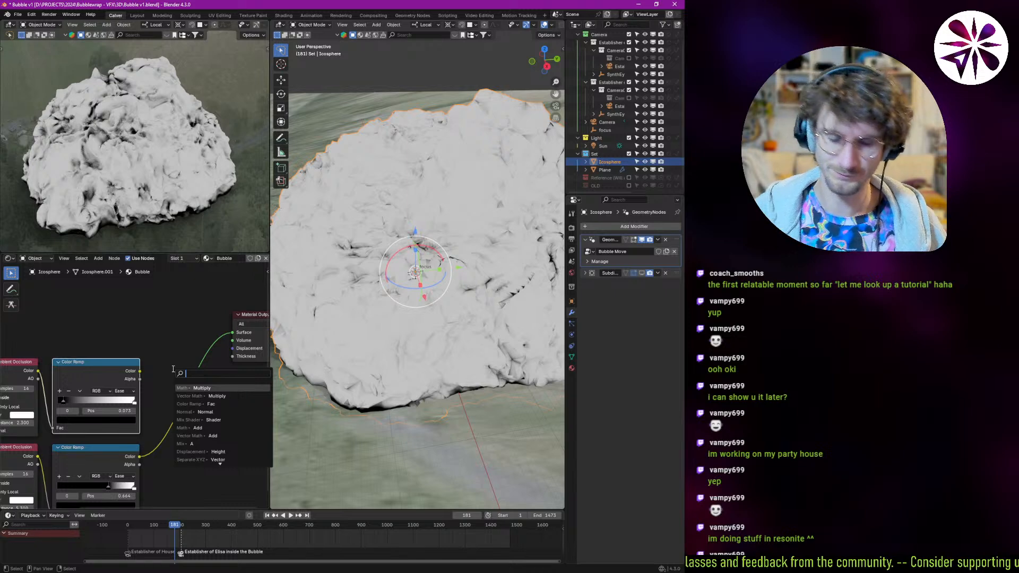
type("mult")
key("Down")
key("Down")
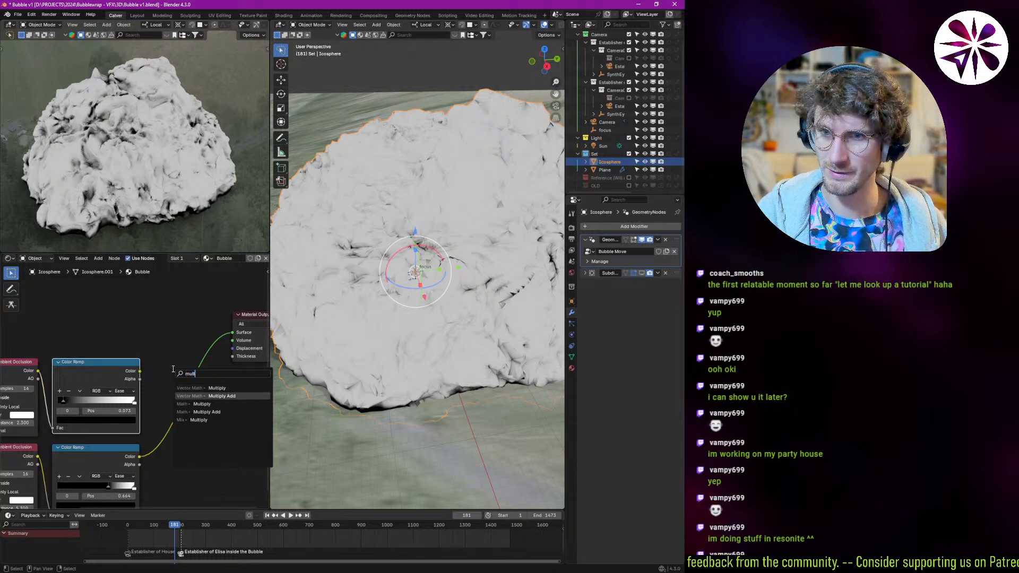
key("Return")
left_click(163, 391)
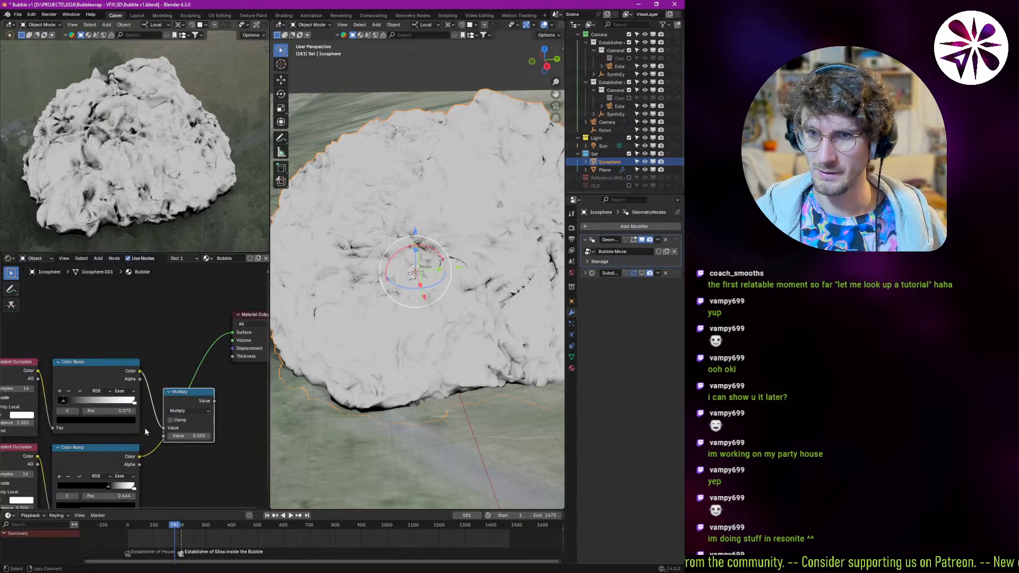
left_click_drag(138, 446, 139, 465)
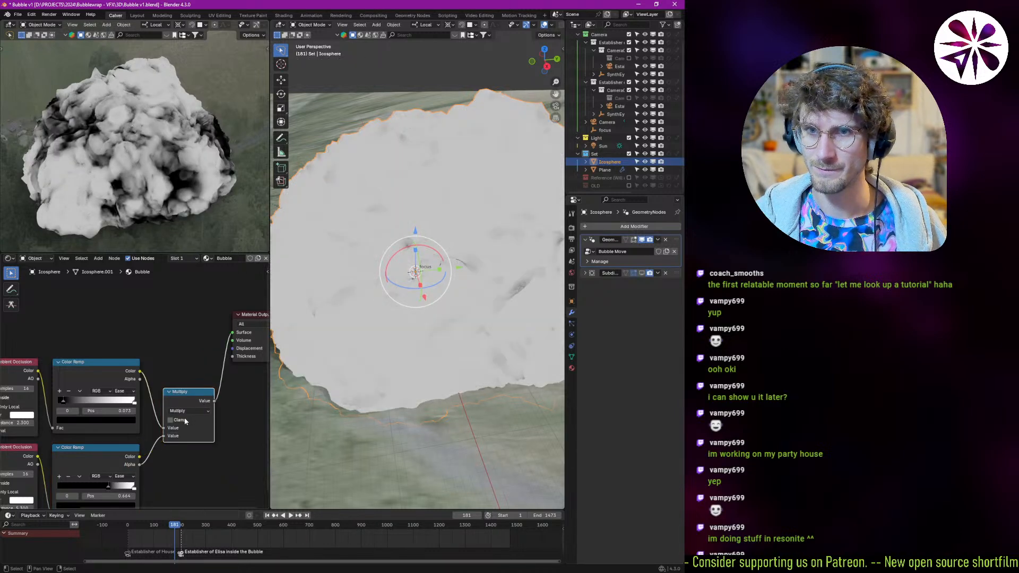
key("x")
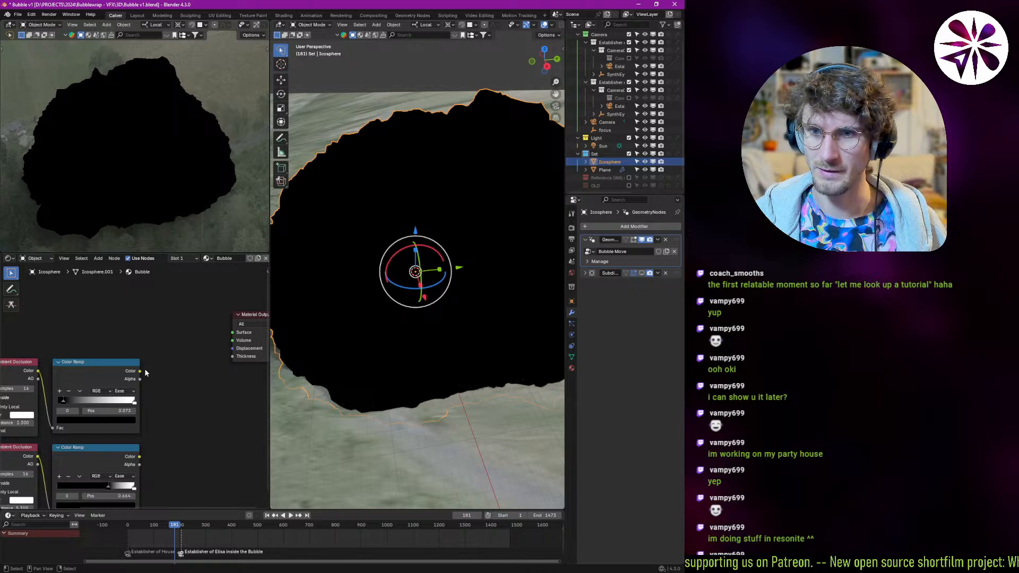
- Add a Mix node in Multiply mode with the upper Color Ramp's color connected to its A input
left_click_drag(165, 384, 166, 383)
type("multi")
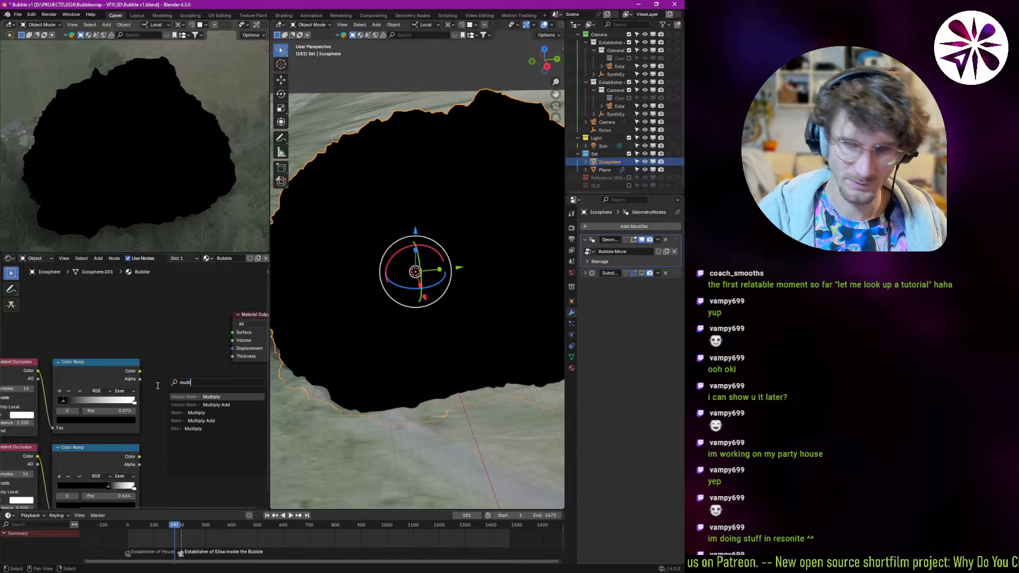
key("Down")
key("Down")
key("Down")
key("Down")
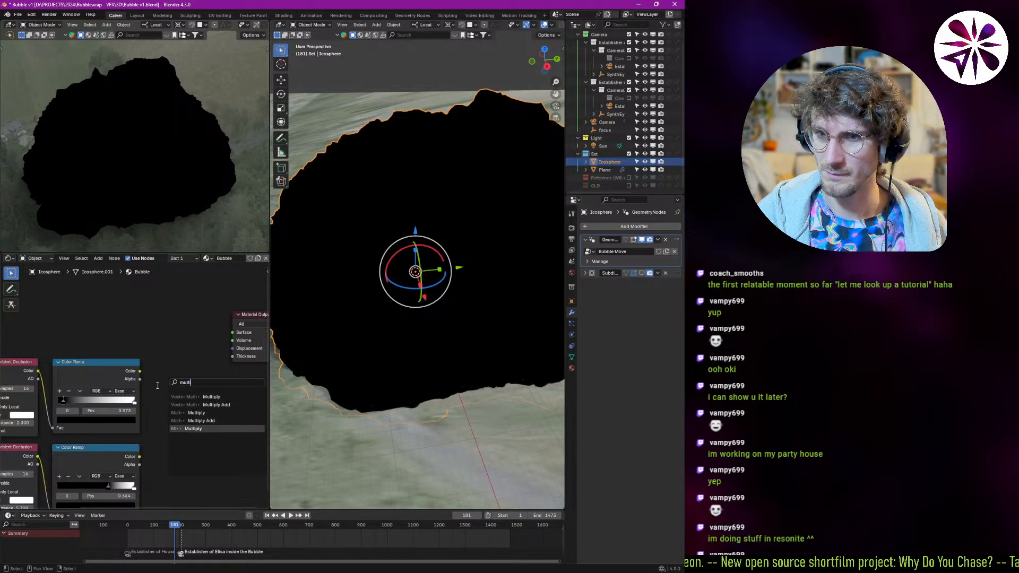
key("Return")
left_click(178, 390)
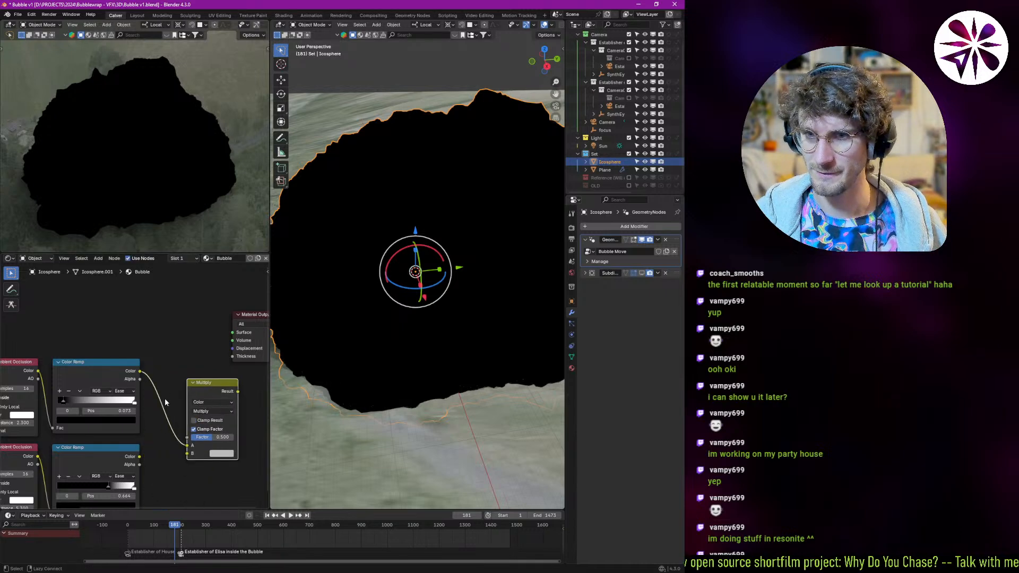
- Connect the lower Color Ramp to the Multiply node's B input, set Factor to 1.000, and feed the result into the Material Output's Surface
right_click_drag(192, 458, 192, 455, "alt")
mouse_move(217, 439)
left_mouse_down()
mouse_move(156, 439)
mouse_move(300, 445)
left_mouse_up()
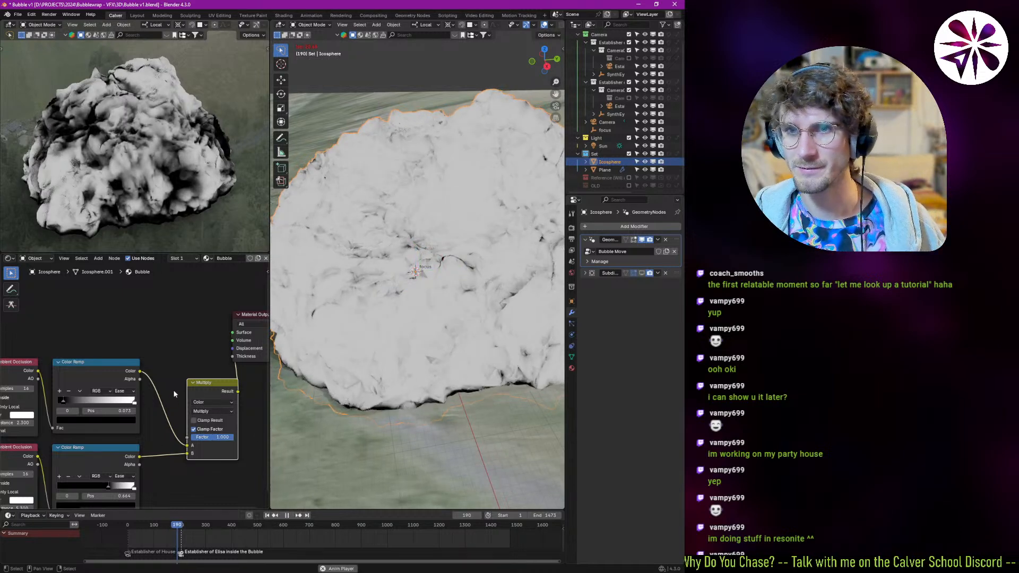
left_click_drag(215, 391, 189, 389)
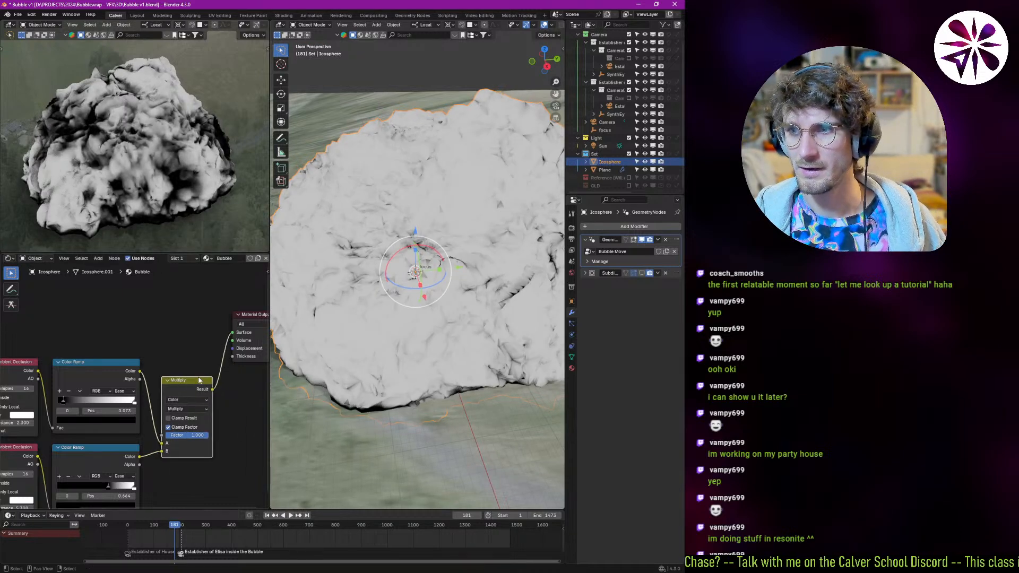
- Apply smooth shading to the icosphere bubble
right_click(418, 317)
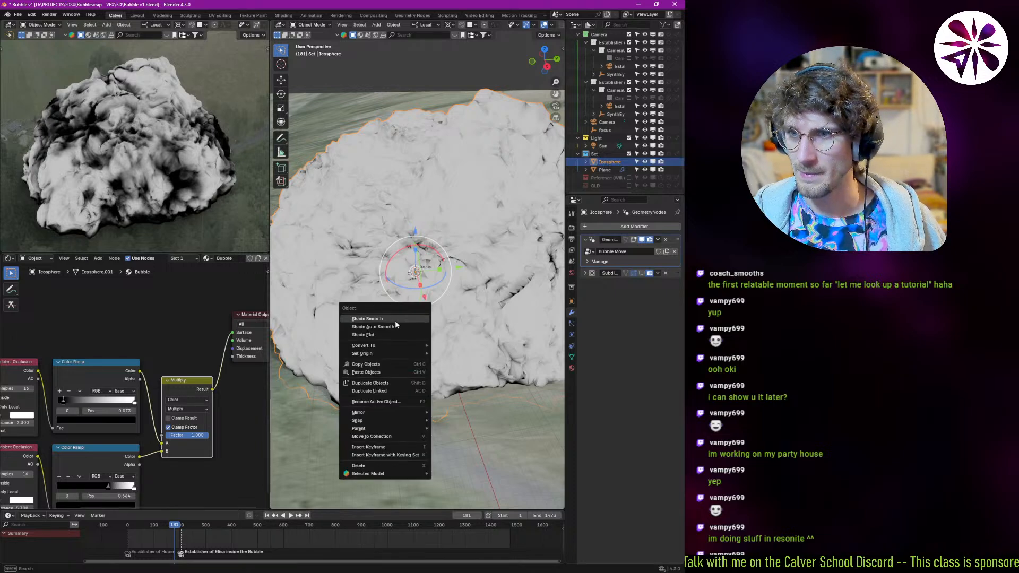
left_click(395, 321)
middle_click_drag(378, 345, 291, 335, "ctrl")
right_click(431, 311)
key("Escape")
- Connect the Principled BSDF to the Material Output and raise its Alpha to 1.000
middle_click_drag(125, 340, 256, 445)
left_click(73, 396, "ctrl+shift")
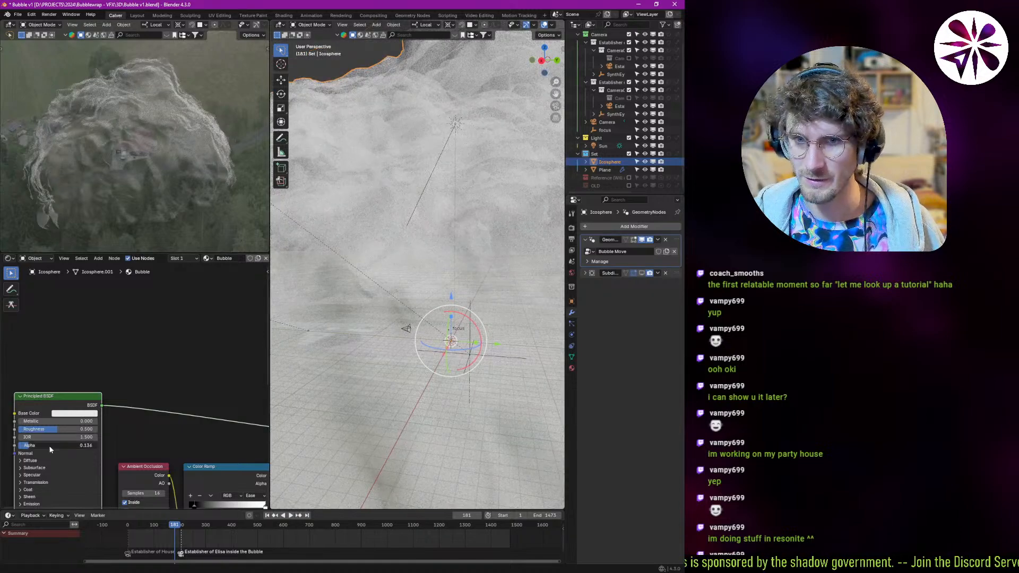
left_click_drag(59, 445, 238, 438)
middle_click_drag(406, 354, 404, 323)
scroll(404, 323, "down", 2)
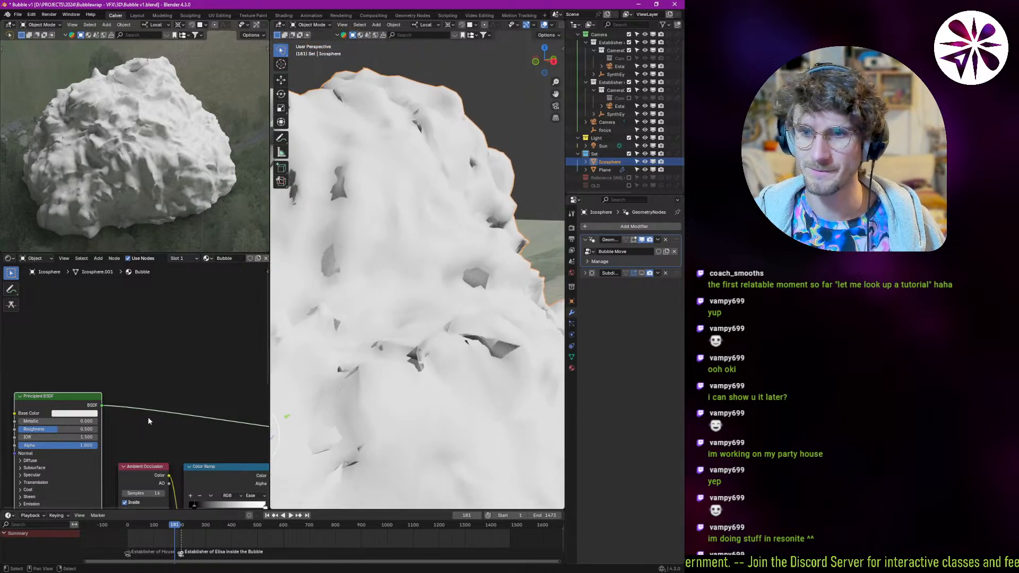
- Connect the Multiply node's Result to the Principled BSDF's Alpha input
middle_click_drag(151, 425, 96, 333)
scroll(203, 441, "down", 1)
mouse_move(203, 441)
middle_mouse_down()
mouse_move(181, 365)
mouse_move(158, 353)
mouse_move(139, 359)
middle_mouse_up()
scroll(181, 366, "down", 1)
mouse_move(451, 335)
middle_mouse_down()
mouse_move(526, 332)
mouse_move(534, 342)
mouse_move(425, 329)
mouse_move(392, 353)
middle_mouse_up()
middle_click_drag(29, 301, 93, 312)
left_click(75, 313, "ctrl+shift")
left_click(230, 414)
middle_click_drag(223, 374, 94, 396)
left_click_drag(118, 420, 66, 321)
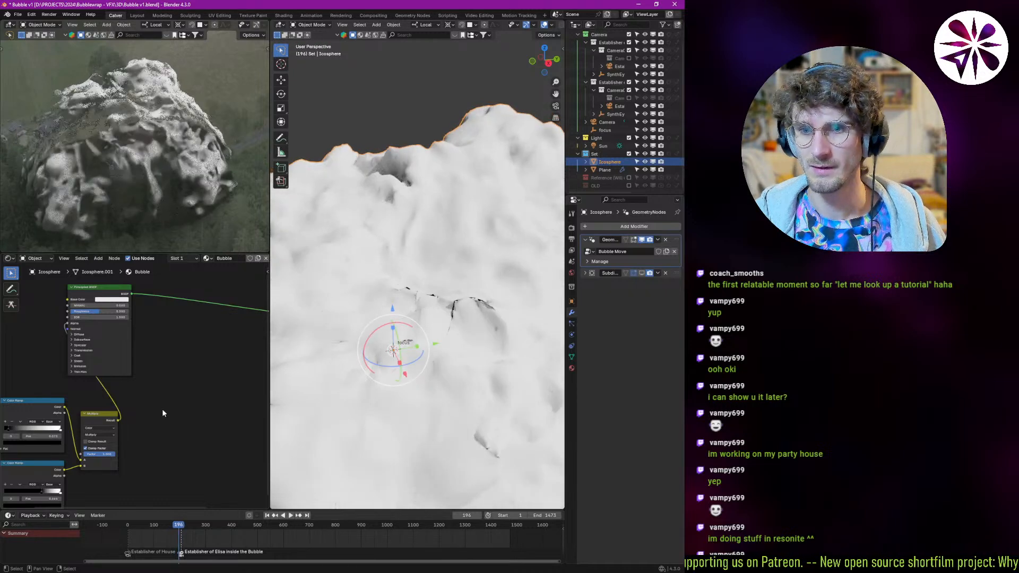
- Try inverting the transparency mask with an Invert Color node between the Multiply result and the Principled BSDF's Alpha
middle_click_drag(127, 410, 167, 405)
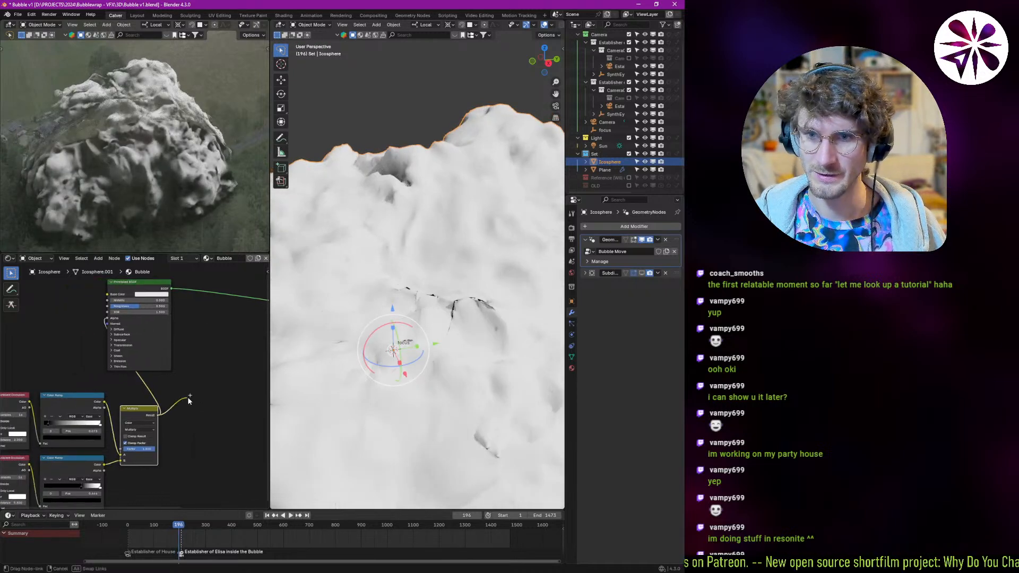
left_click_drag(187, 397, 191, 397)
type("invert")
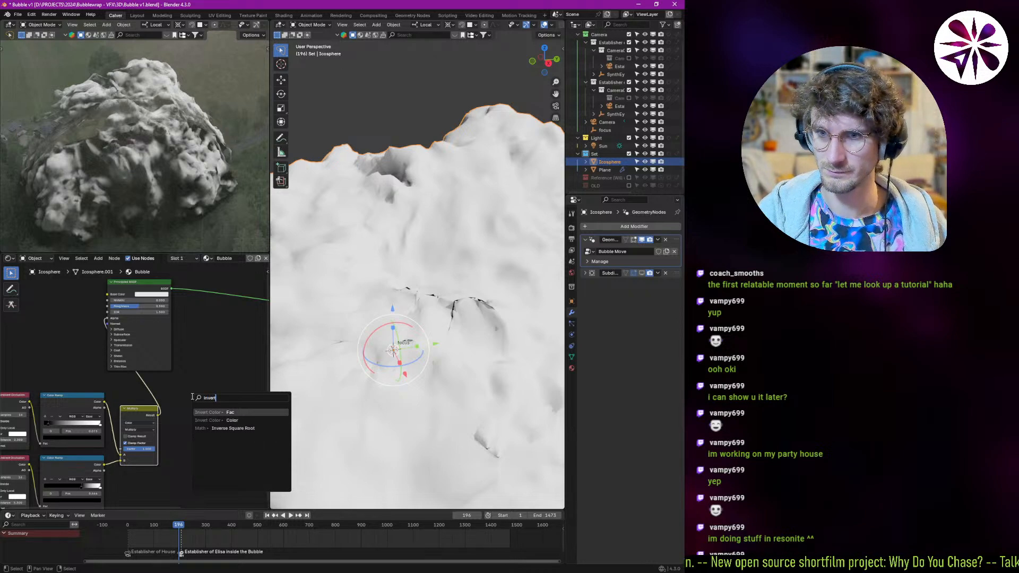
key("Return")
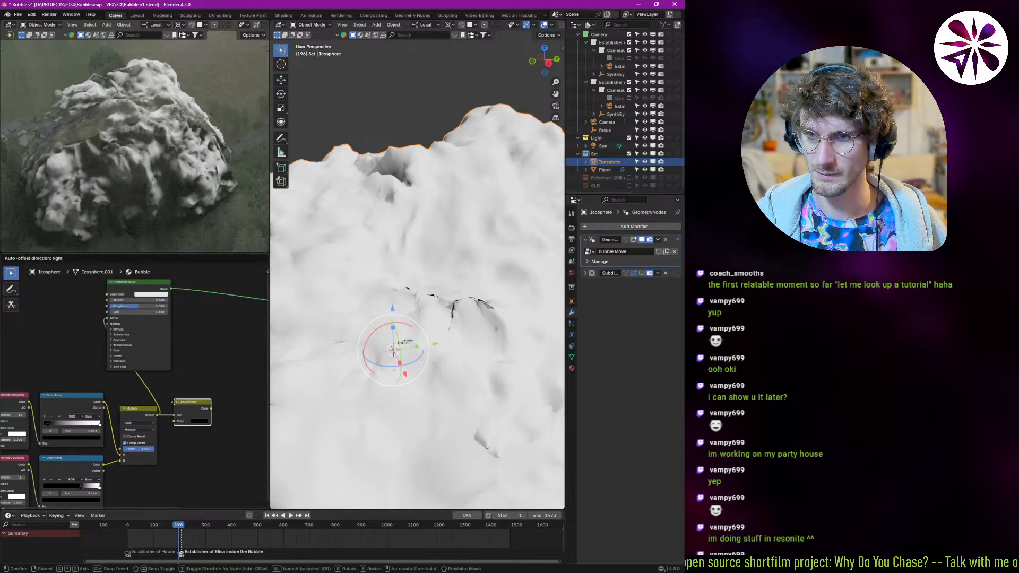
left_click(171, 418)
left_click_drag(179, 420, 180, 412)
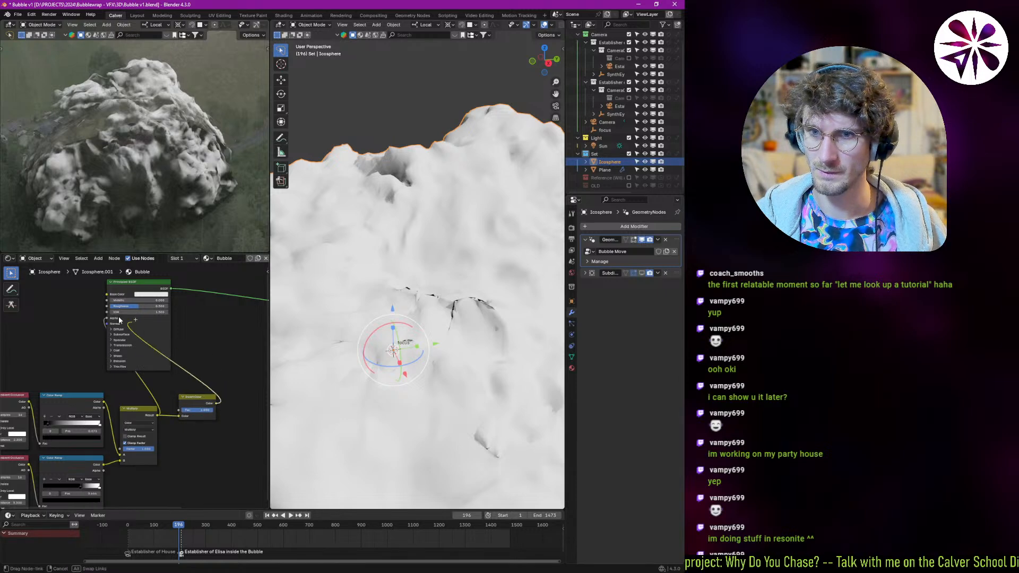
left_click_drag(114, 321, 114, 323)
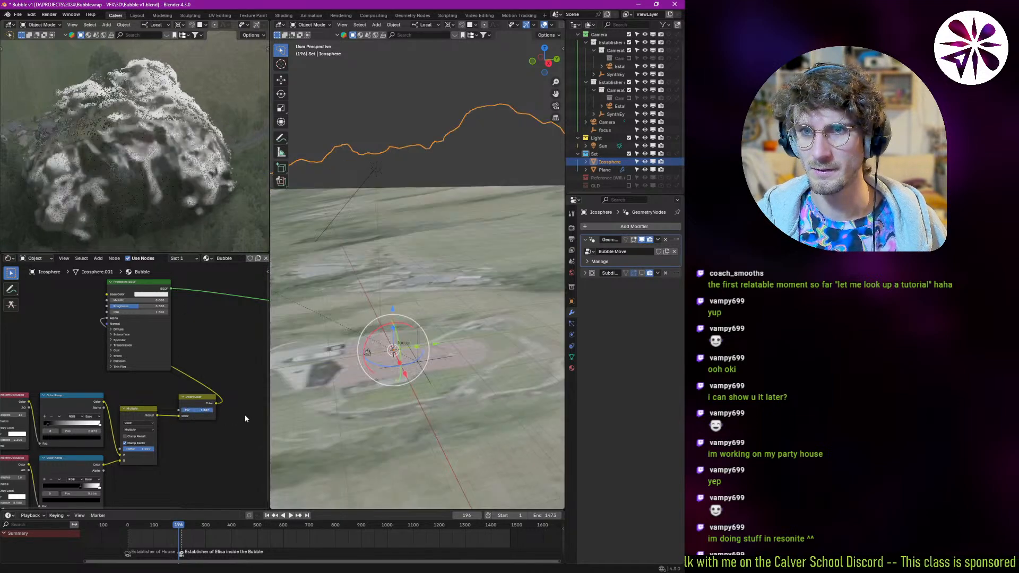
- Replace the Invert Color node with a Color Ramp fed by the Multiply result and connect it to the Principled BSDF's Alpha
scroll(202, 381, "up", 2)
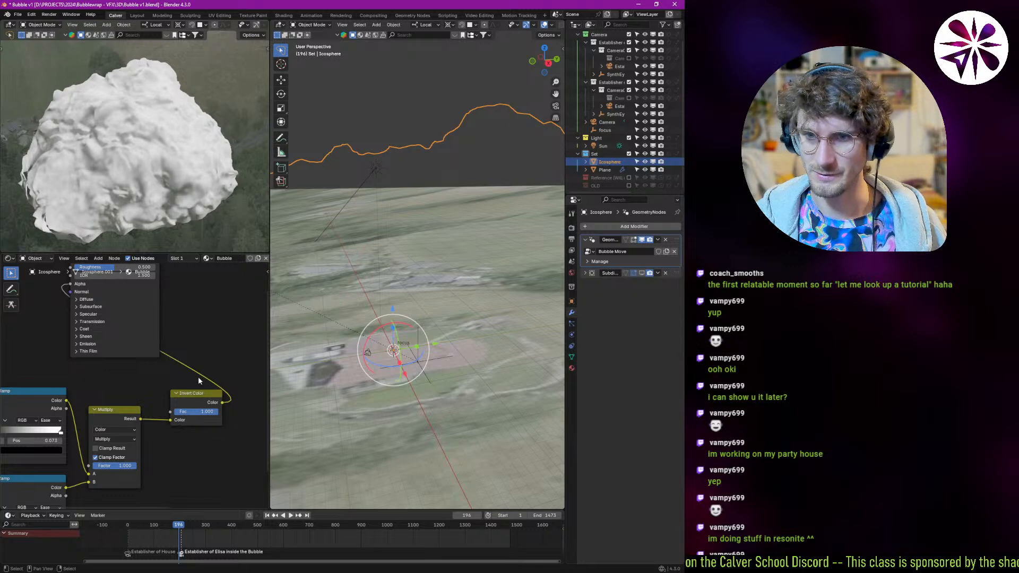
key("x")
left_click_drag(140, 419, 189, 404)
type("ramp")
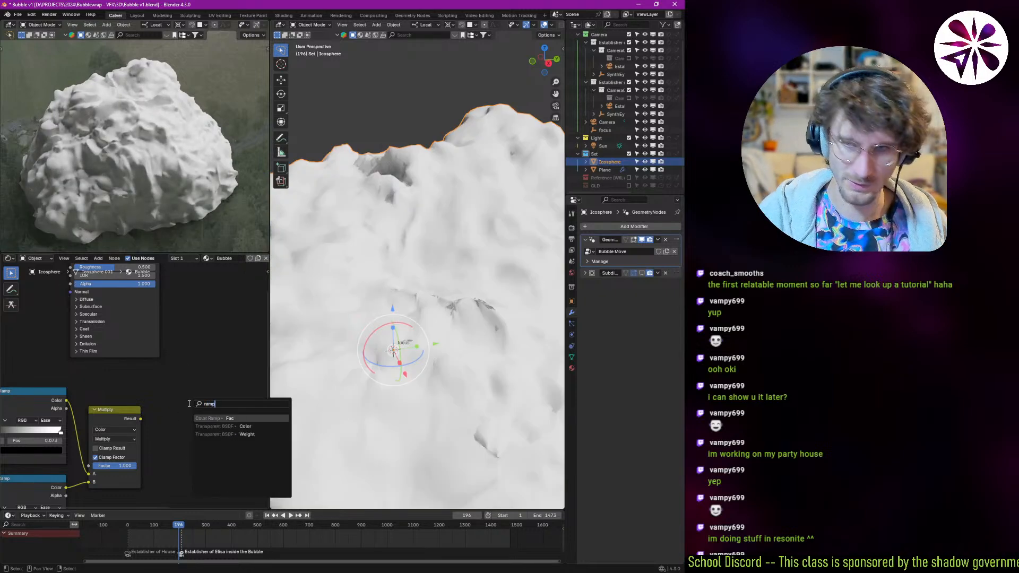
key("Return")
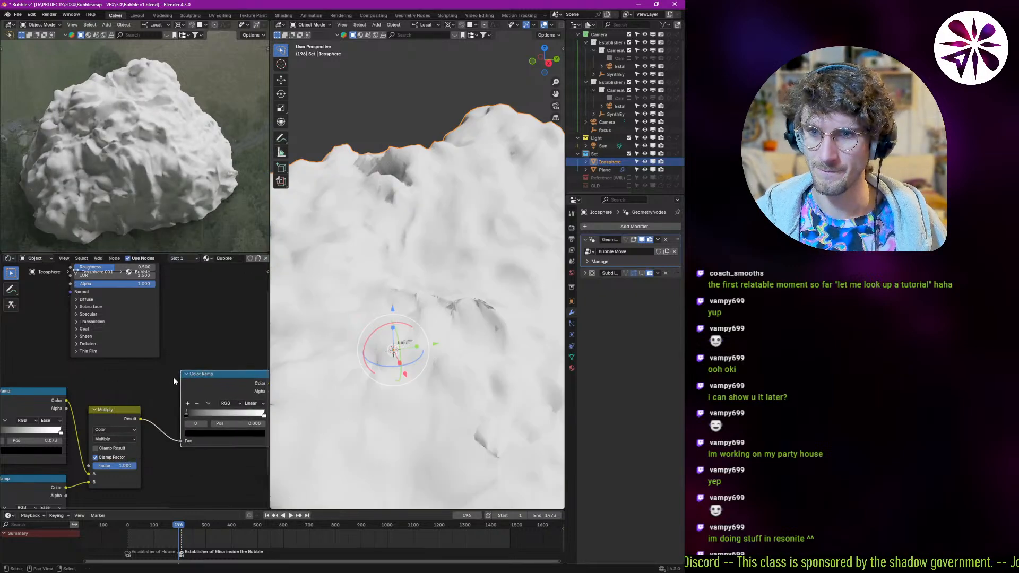
middle_click_drag(214, 381, 193, 385)
left_click_drag(54, 298, 53, 289)
- Adjust the new Color Ramp's stops, leaving the white stop at 1.000, and set its interpolation to Ease
mouse_move(161, 419)
left_mouse_down()
mouse_move(201, 418)
mouse_move(121, 423)
mouse_move(225, 419)
left_mouse_up()
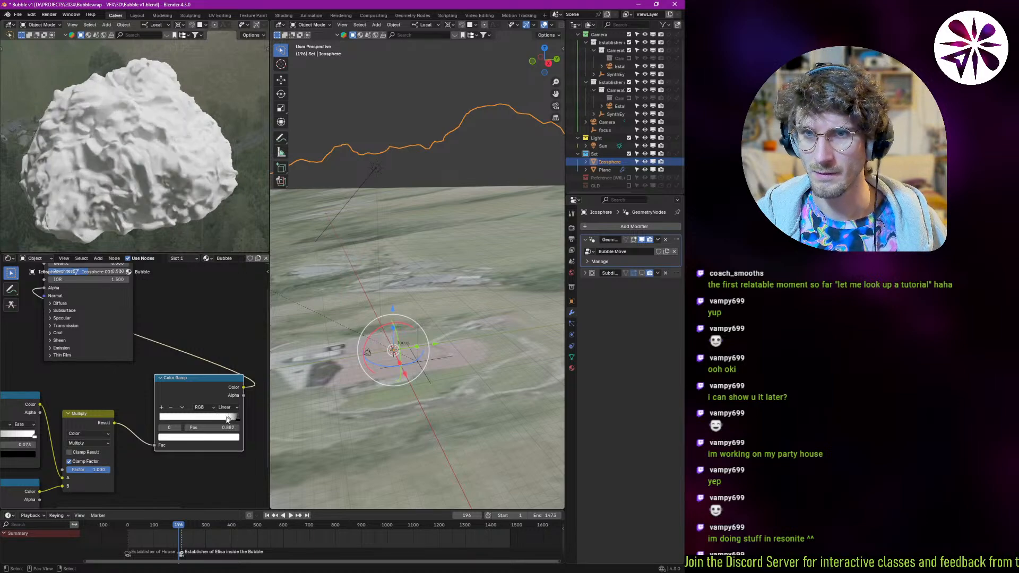
left_click_drag(231, 420, 120, 424)
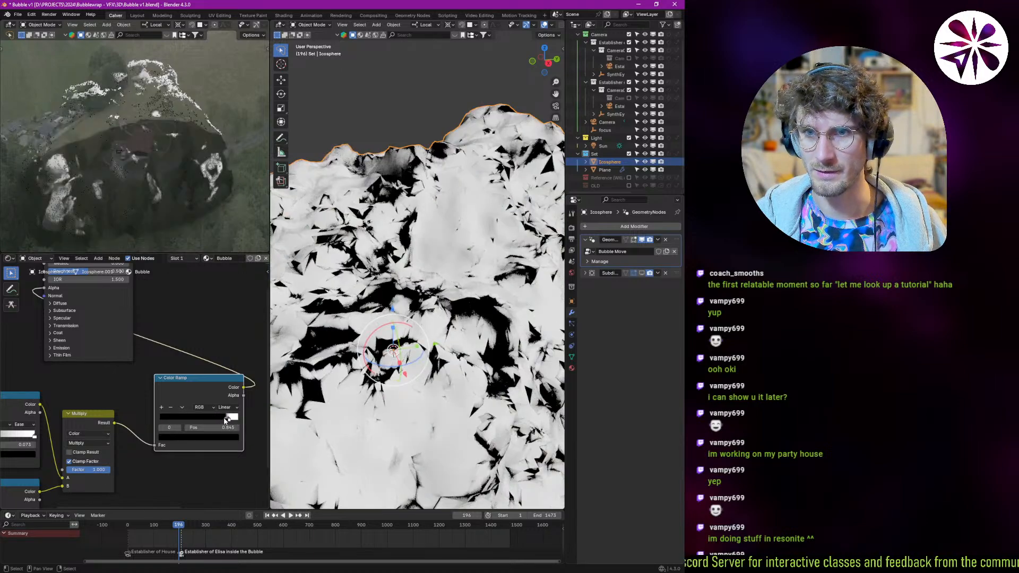
left_click_drag(228, 418, 250, 419)
left_click(226, 407)
left_click(228, 409)
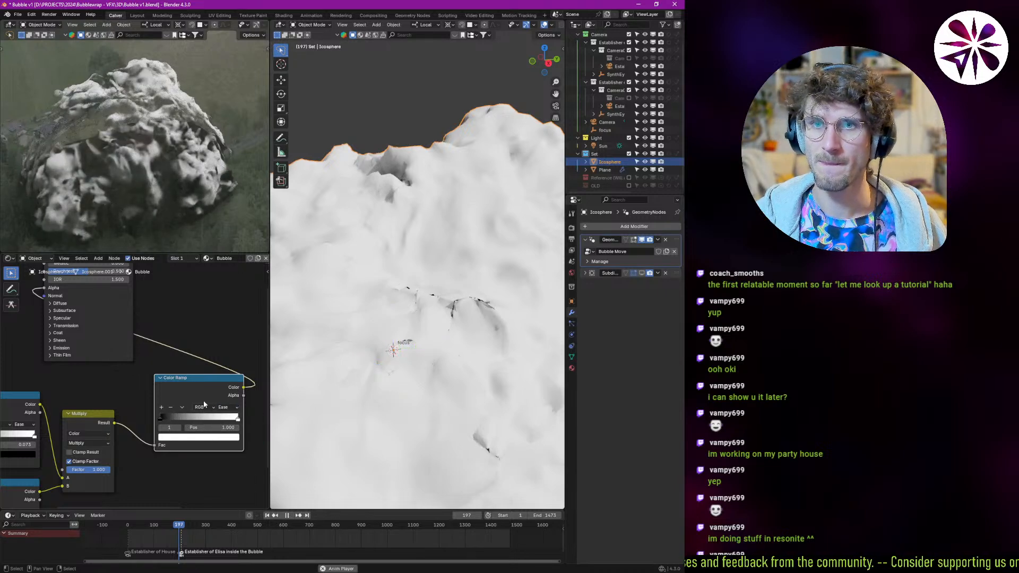
- Play back the shot and check the bubble's transparency at frames 74 and 34
key("space")
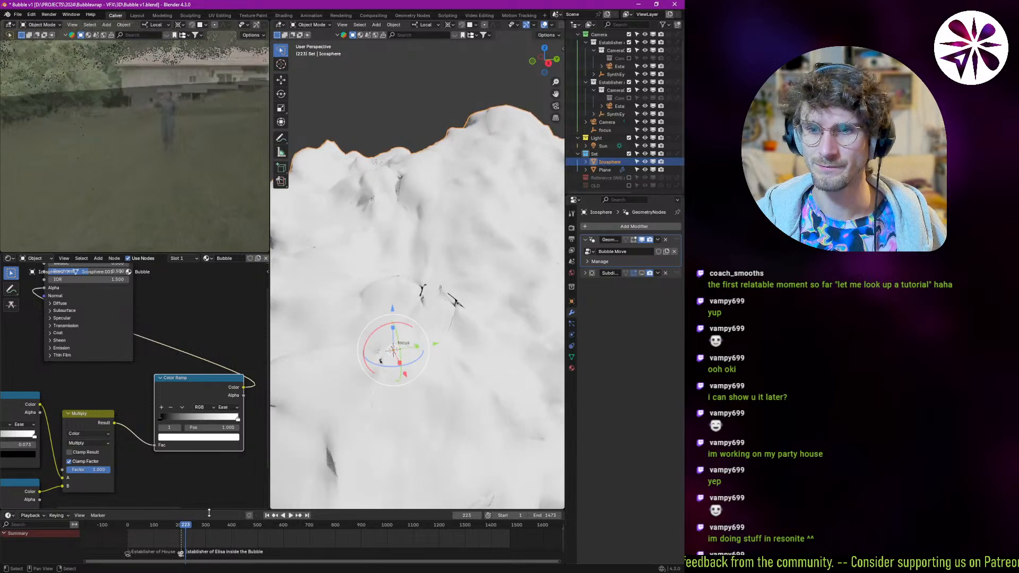
left_click(147, 536)
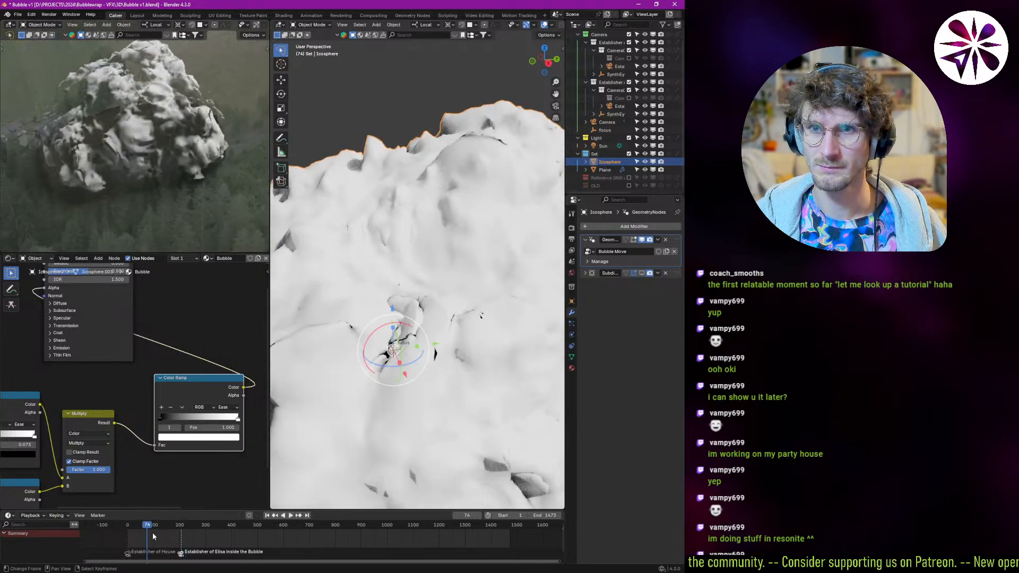
middle_click_drag(149, 375, 163, 402)
left_click(136, 528)
middle_click_drag(154, 364, 152, 394)
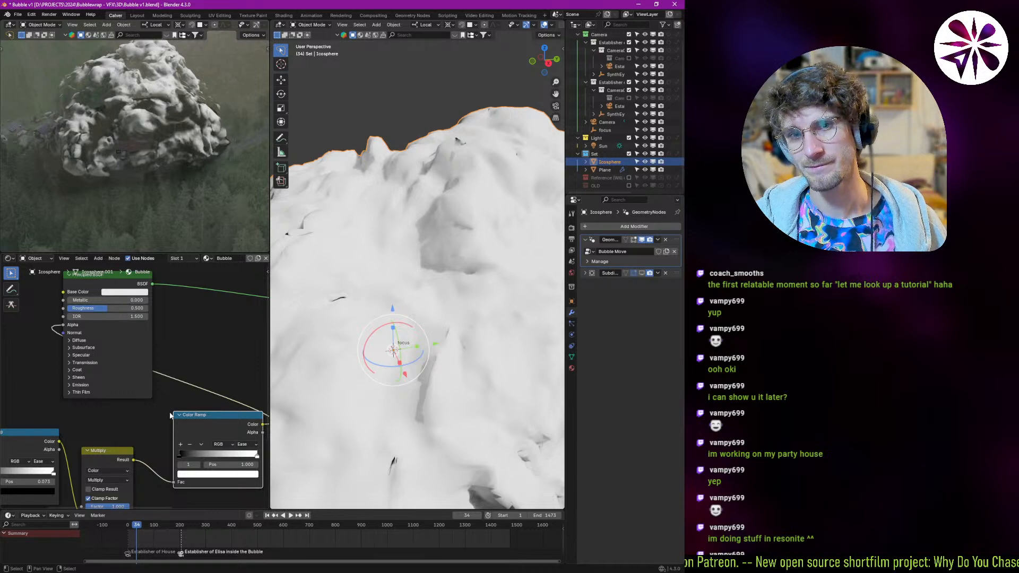
- Cut the Color Ramp link to the Principled BSDF's Alpha and set Alpha to 0.134
middle_click_drag(116, 361, 126, 376)
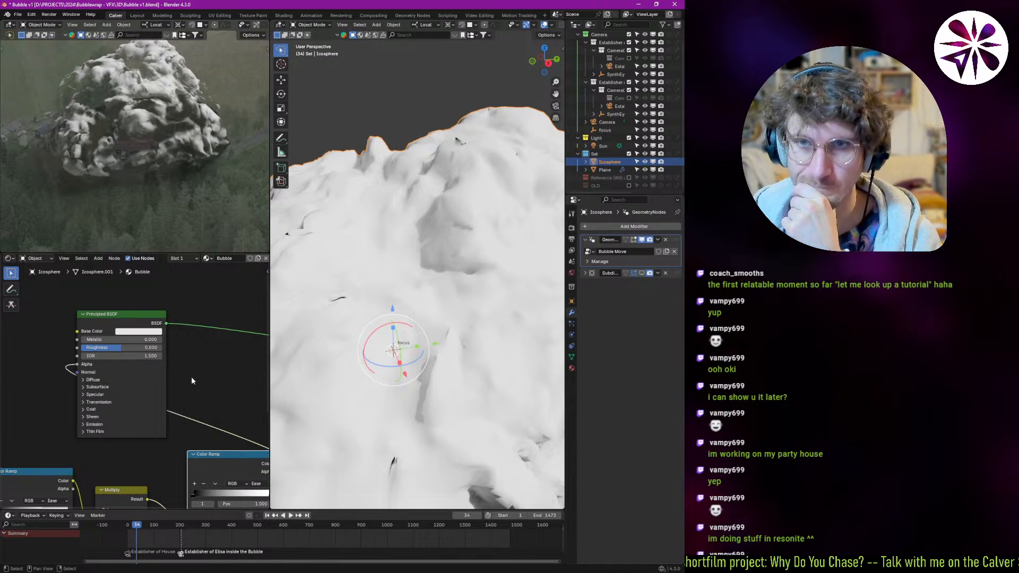
right_click_drag(186, 405, 157, 425, "ctrl")
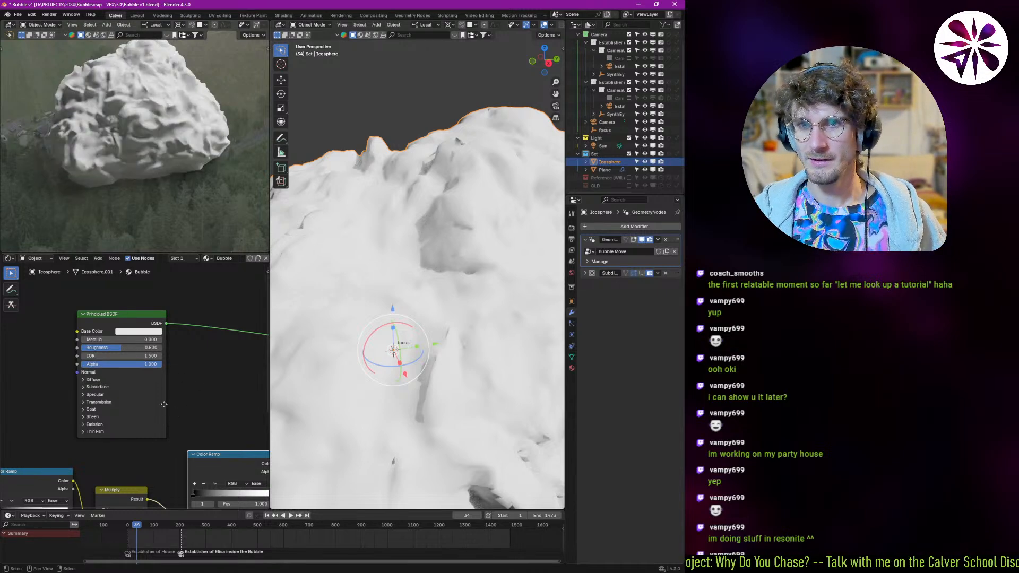
middle_click_drag(145, 387, 124, 387)
left_click_drag(128, 364, 82, 367)
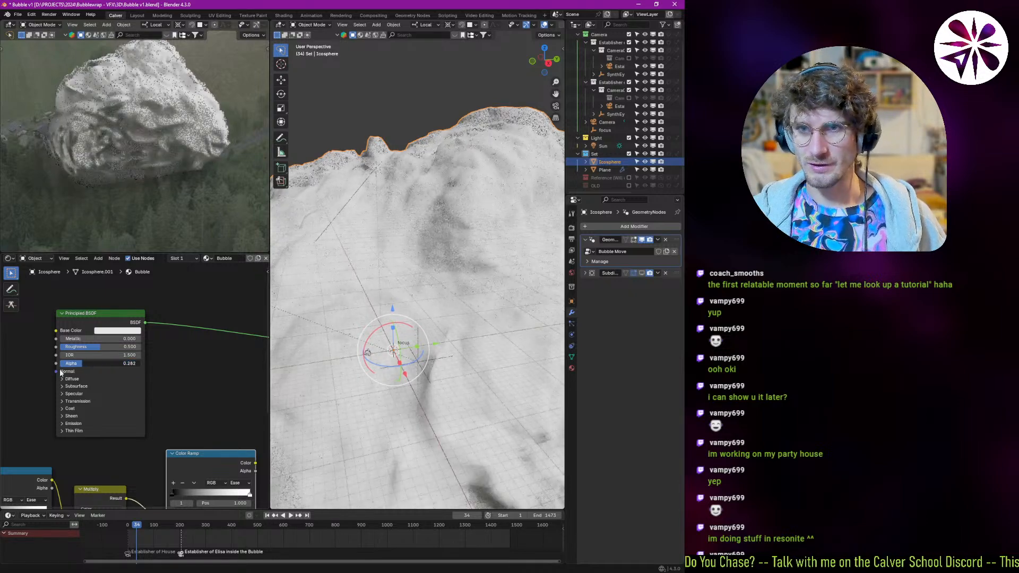
left_click(101, 363)
type("0.118")
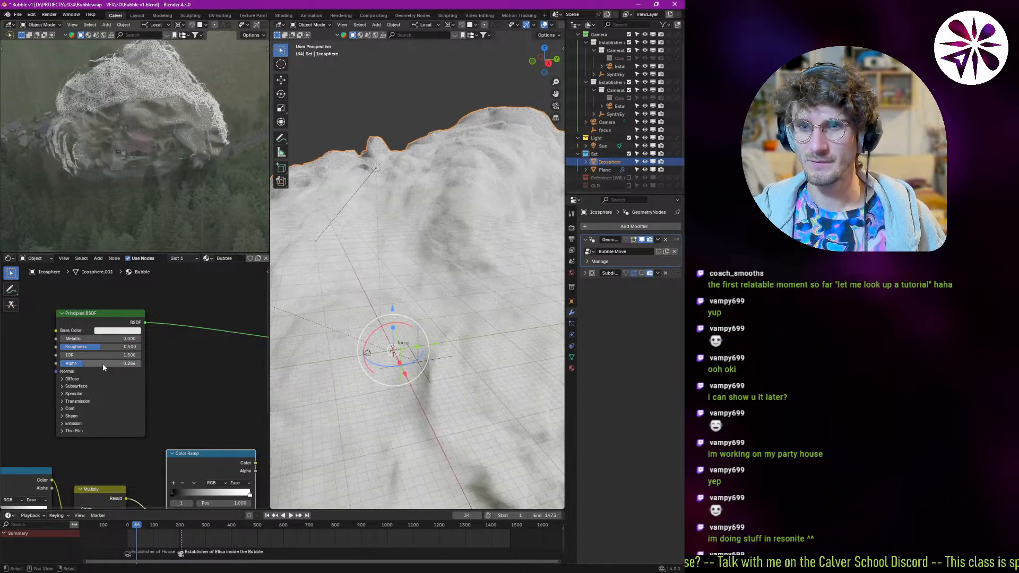
key("Return")
left_click_drag(97, 364, 112, 347)
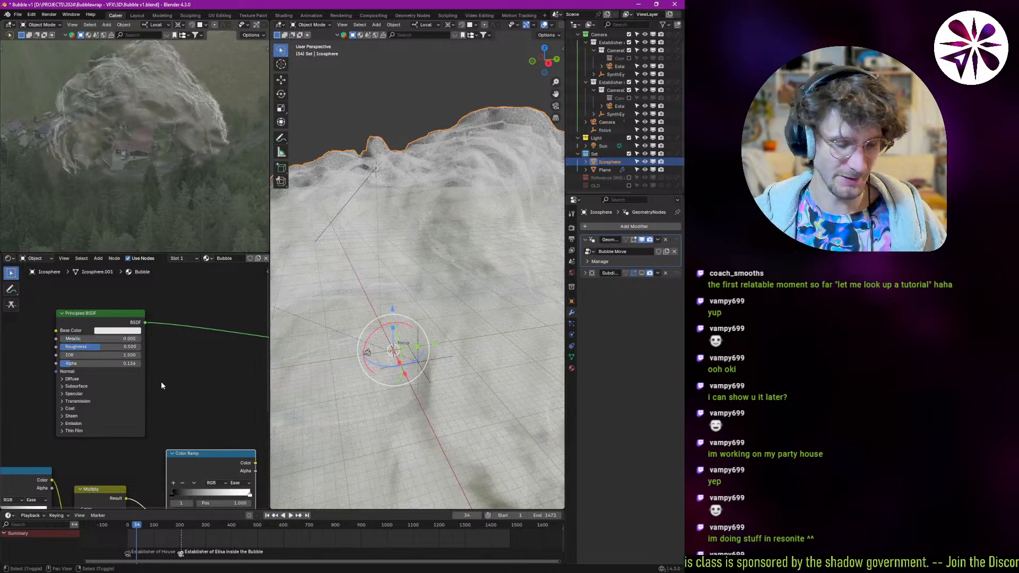
- Switch to ClickUp to review the Bubble task's reference images, and return to Blender
key("alt+Tab")
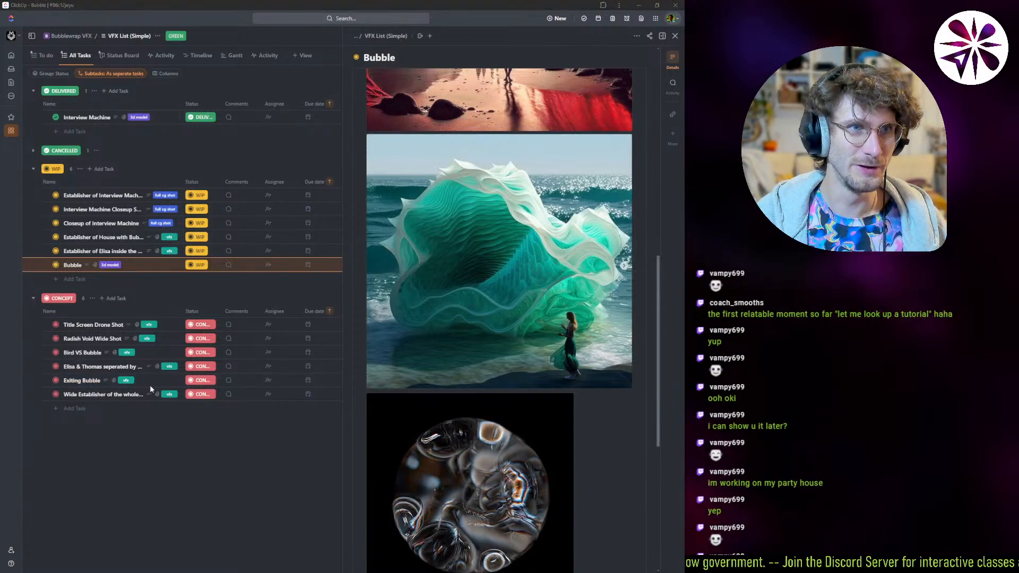
key("alt+Tab")
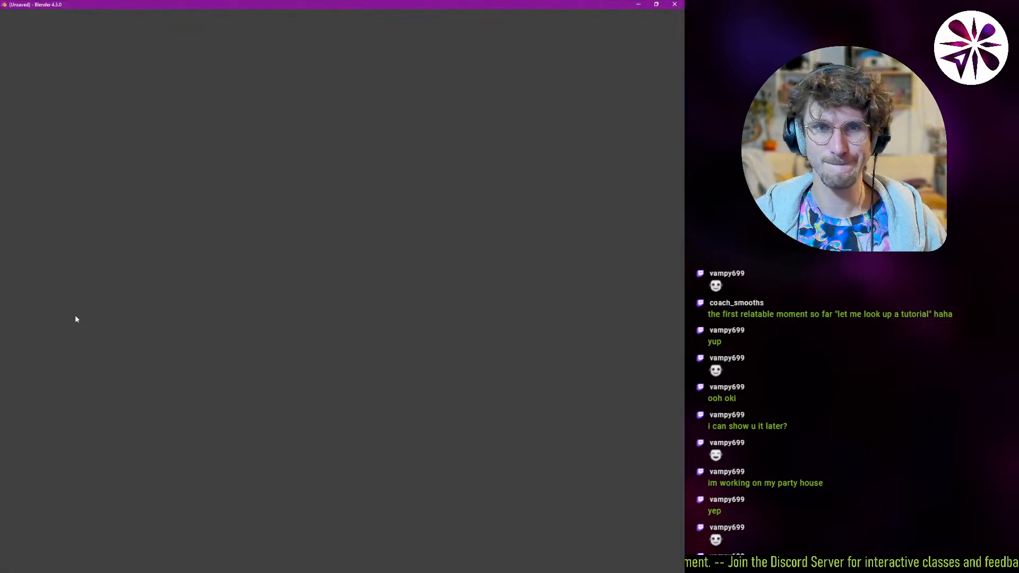
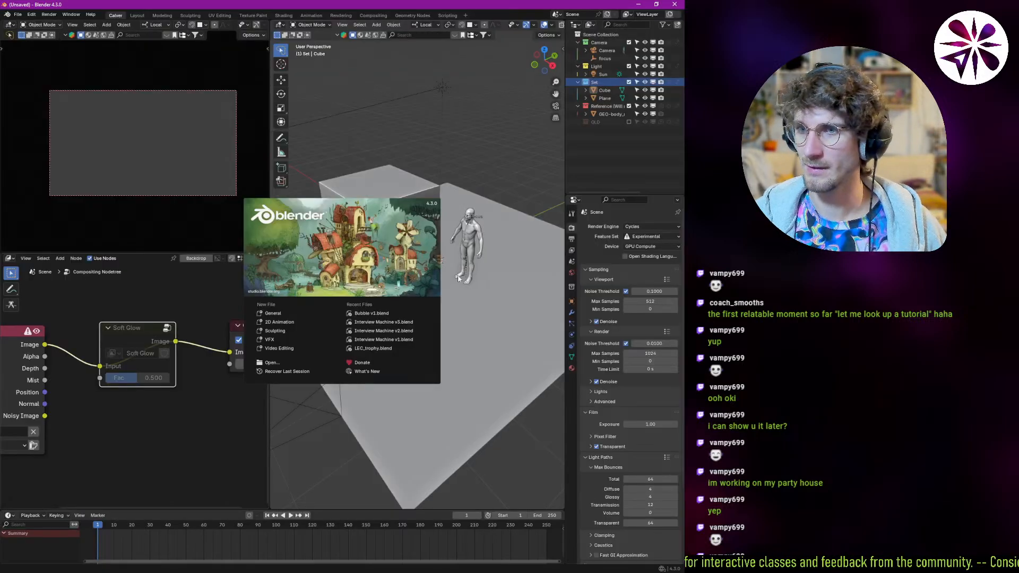
- Reopen the recent file Bubble v1.blend in the Calver workspace and play the animation to check the saved state
left_click(395, 313)
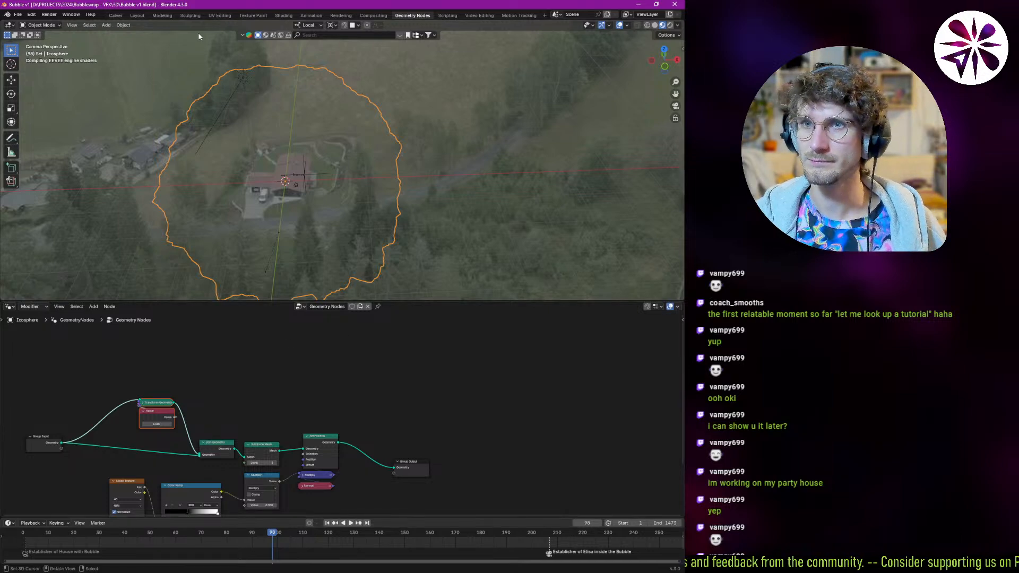
left_click(114, 15)
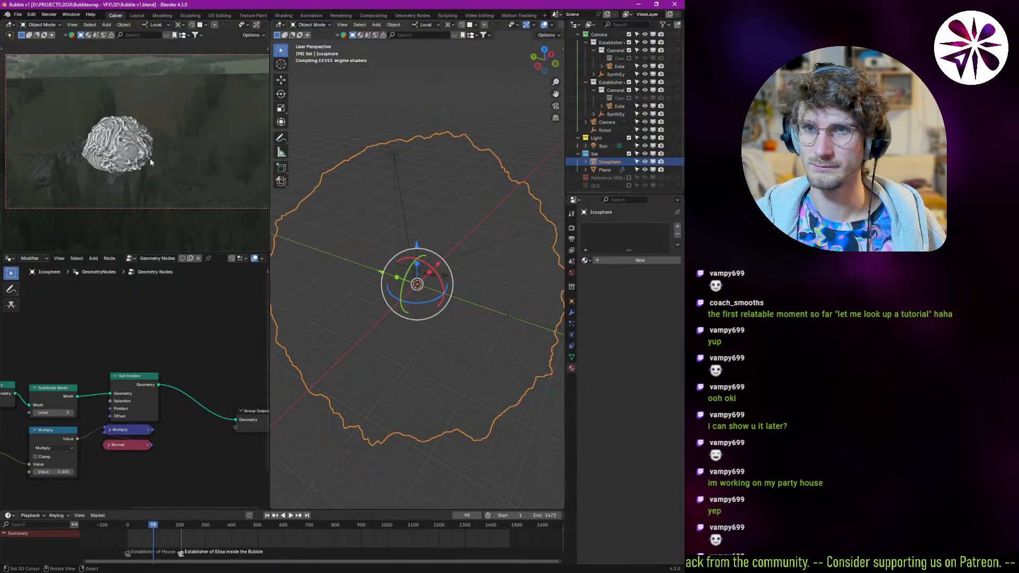
scroll(127, 136, "up", 1)
key("space")
key("space")
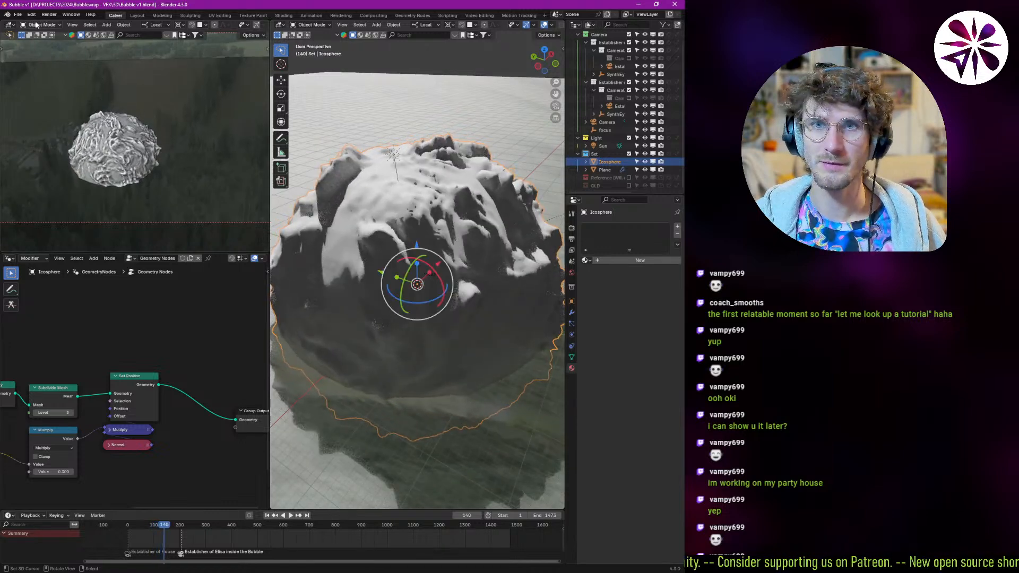
- Recover the auto-saved file Bubble v1_7860_autosave.blend
left_click(19, 14)
mouse_move(62, 40)
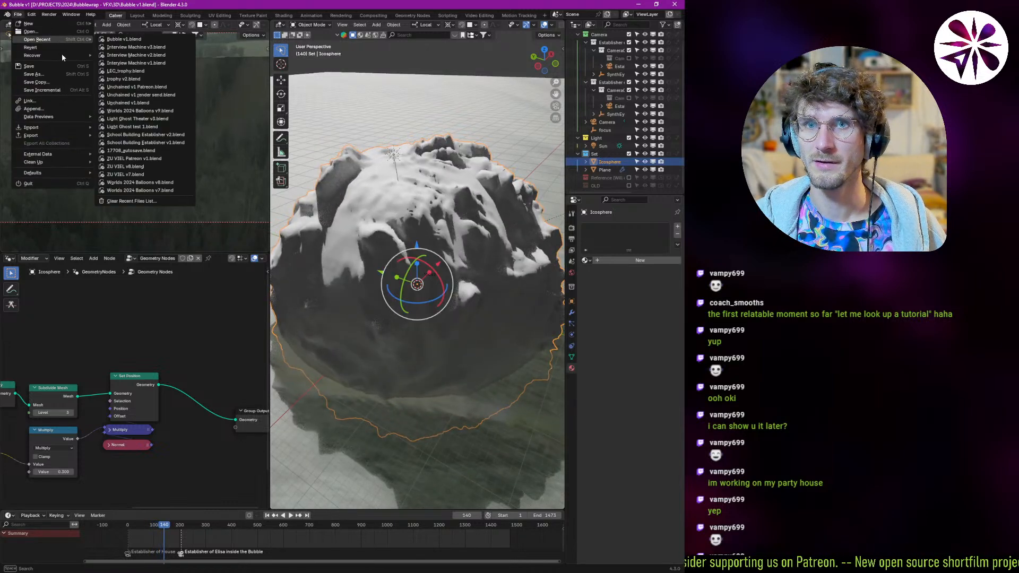
left_click(140, 75)
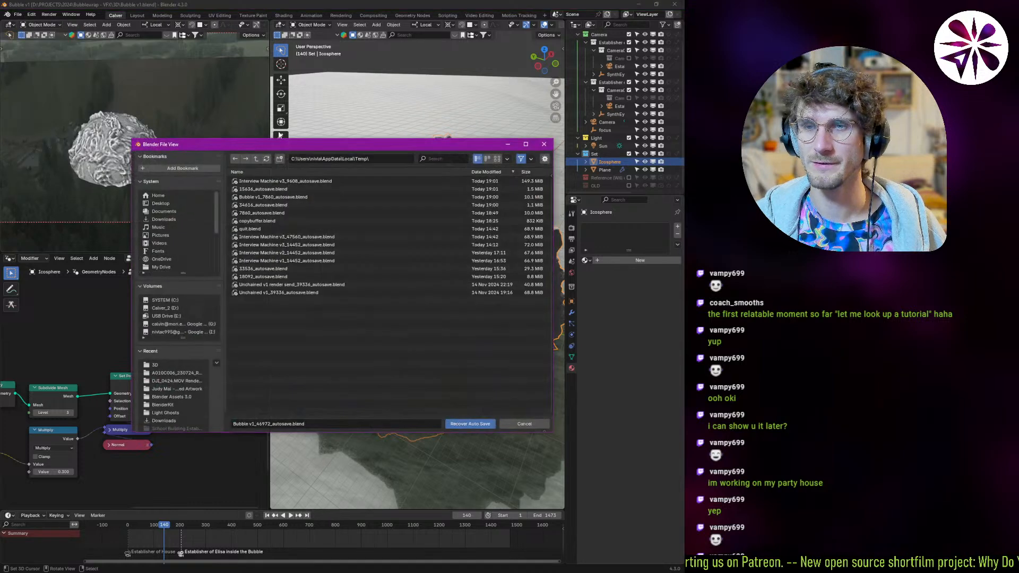
left_click(399, 178)
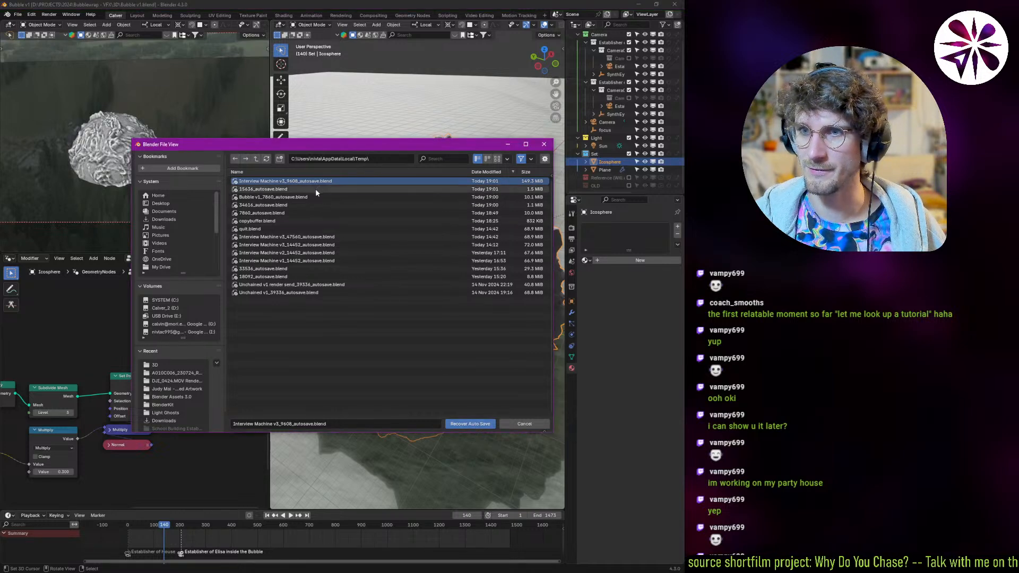
left_click(480, 190)
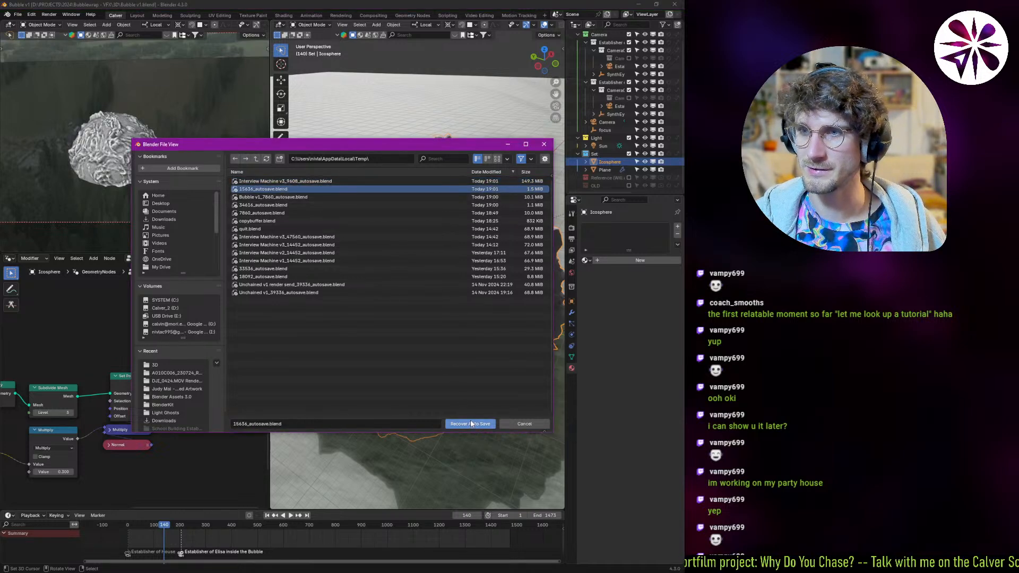
left_click(349, 196)
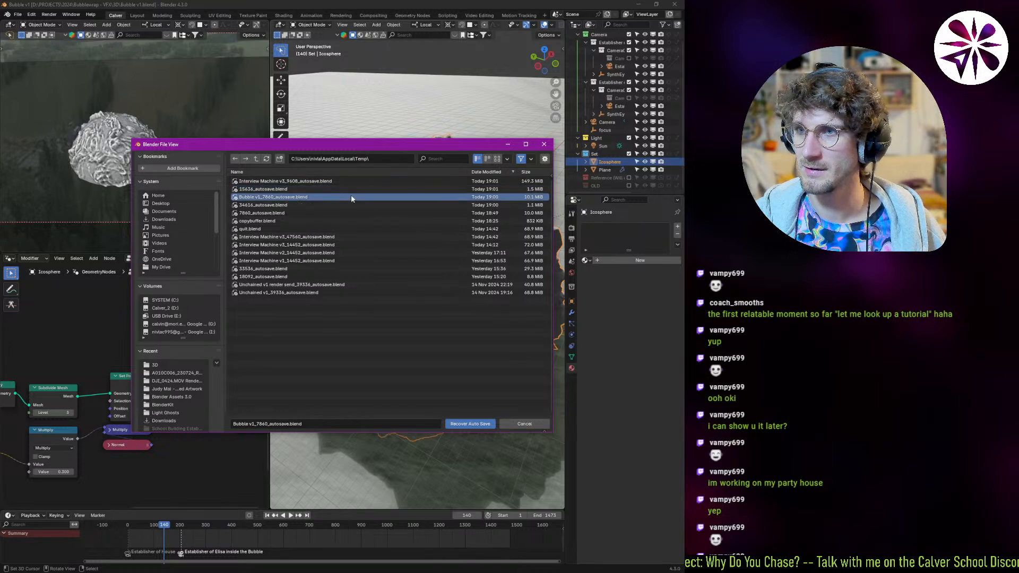
left_click(472, 423)
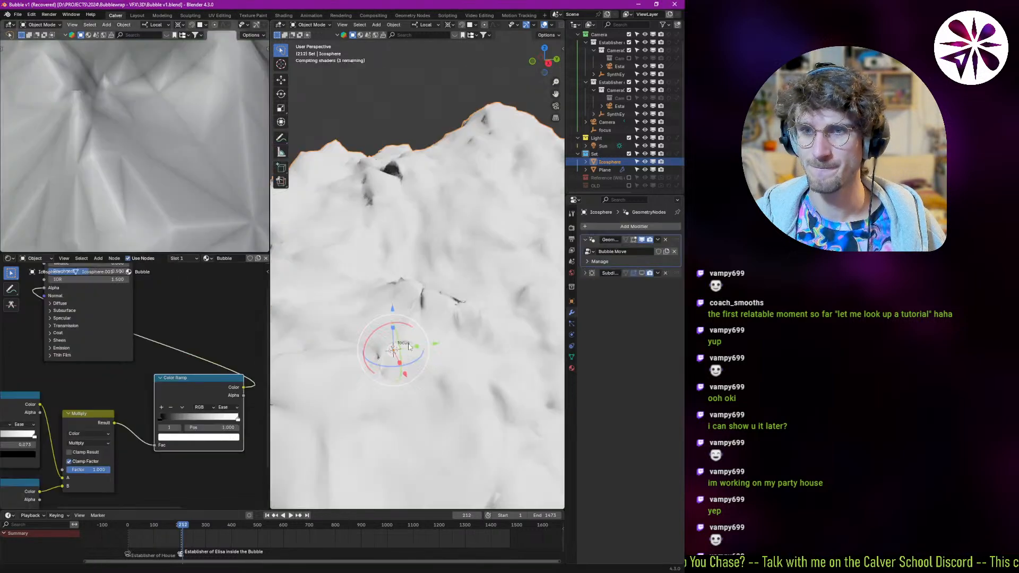
- Check the recovered bubble animation by playing it and scrubbing the timeline, ending on frame 100
left_click(159, 530)
key("space")
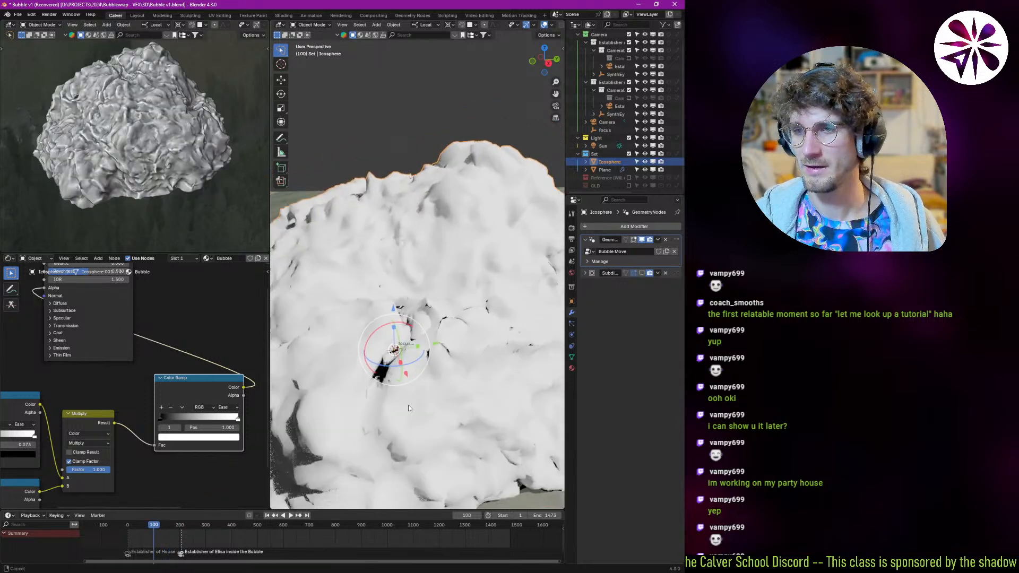
key("Escape")
- Show the Asset Browser in the lower editor and open the Glass category of the material library
key("shift+F1")
key("shift+F1")
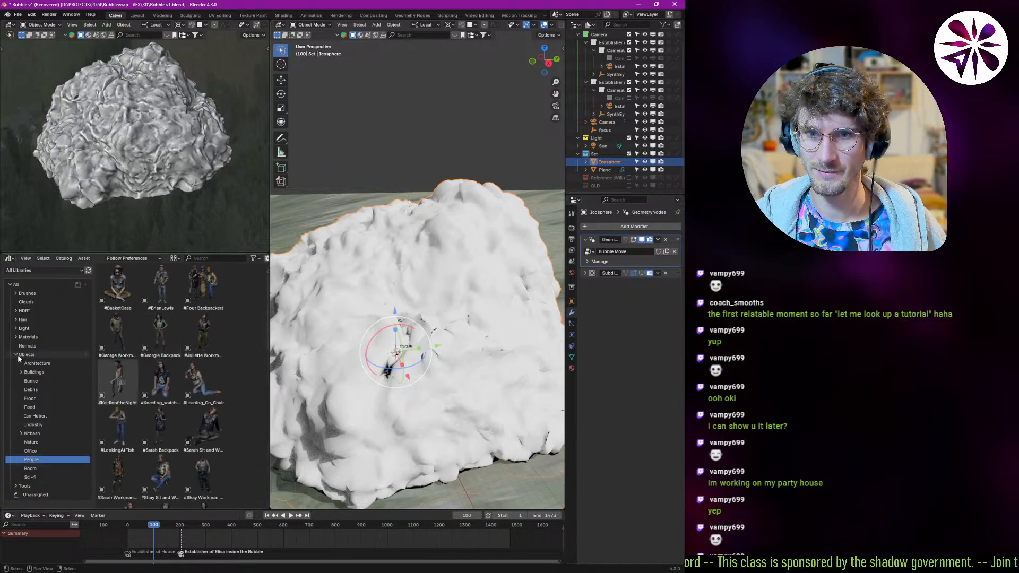
left_click(18, 355)
left_click(33, 337)
left_click(17, 338)
left_click(32, 354)
- Apply the Dispersion Glass material to the bubble, preview the camera view in rendered shading, and frame the bubble in the perspective view
middle_click_drag(347, 378, 320, 324)
left_click_drag(203, 285, 394, 337)
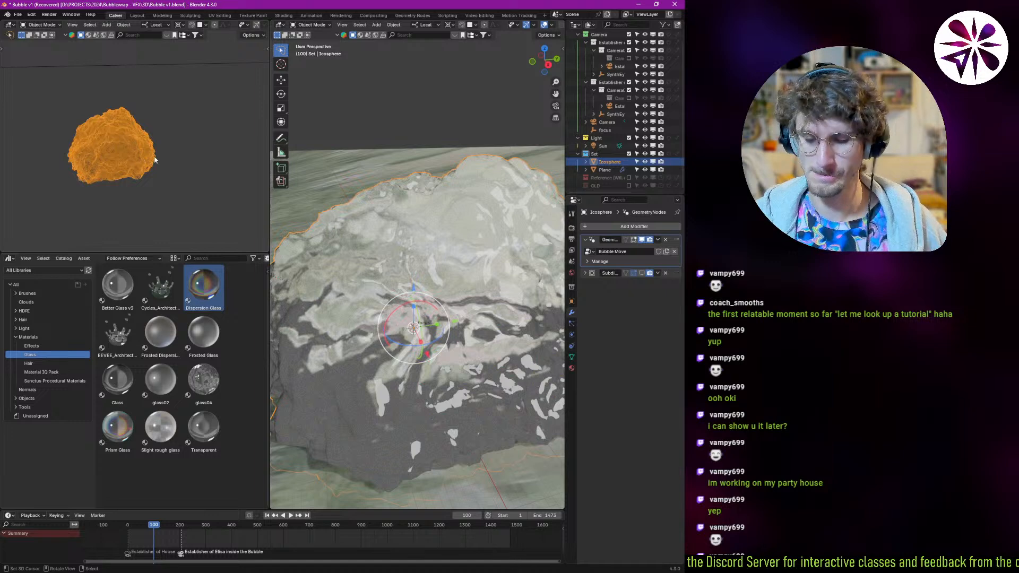
key("z")
left_click(116, 139)
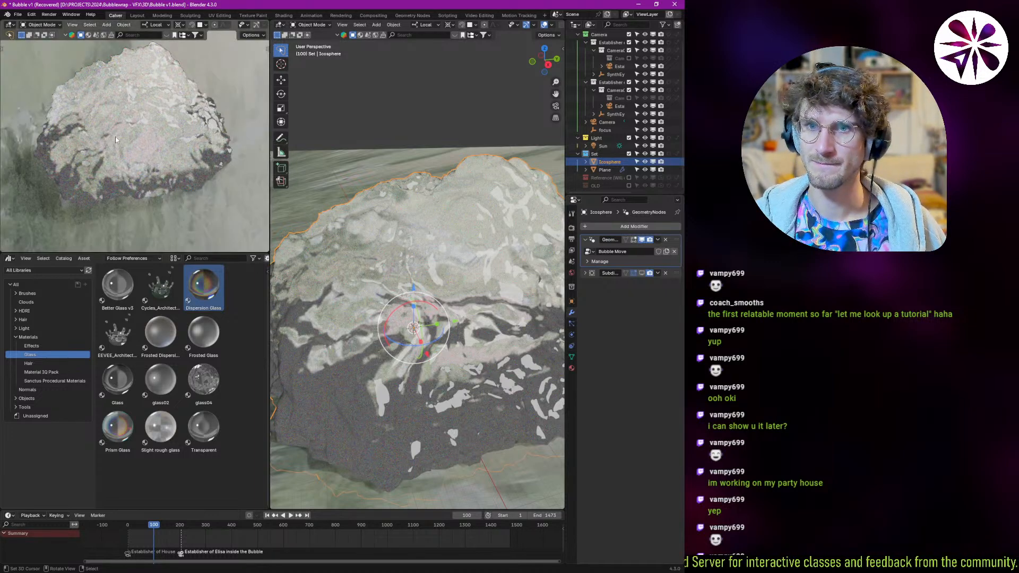
left_click(196, 105)
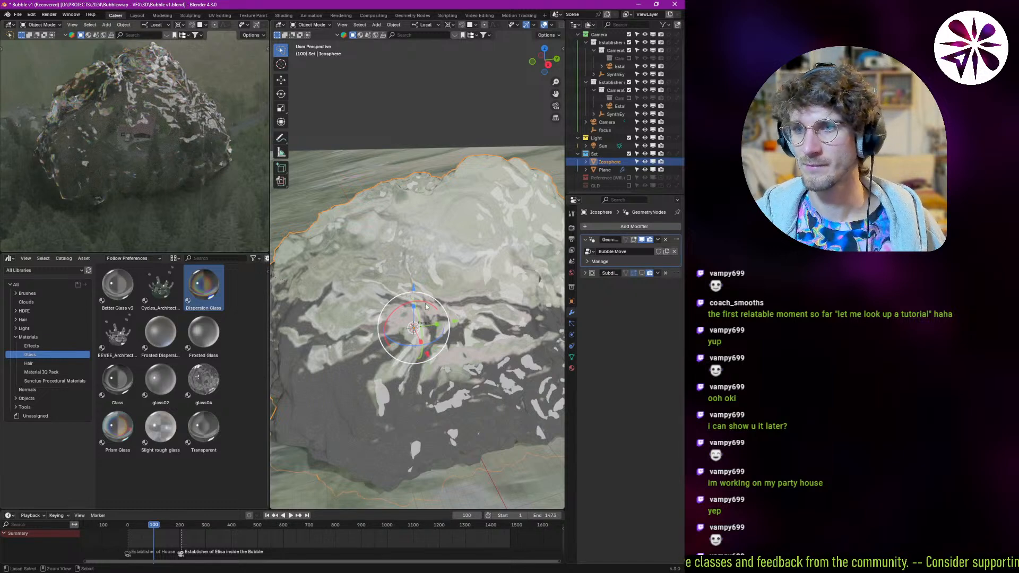
key("KP_Decimal")
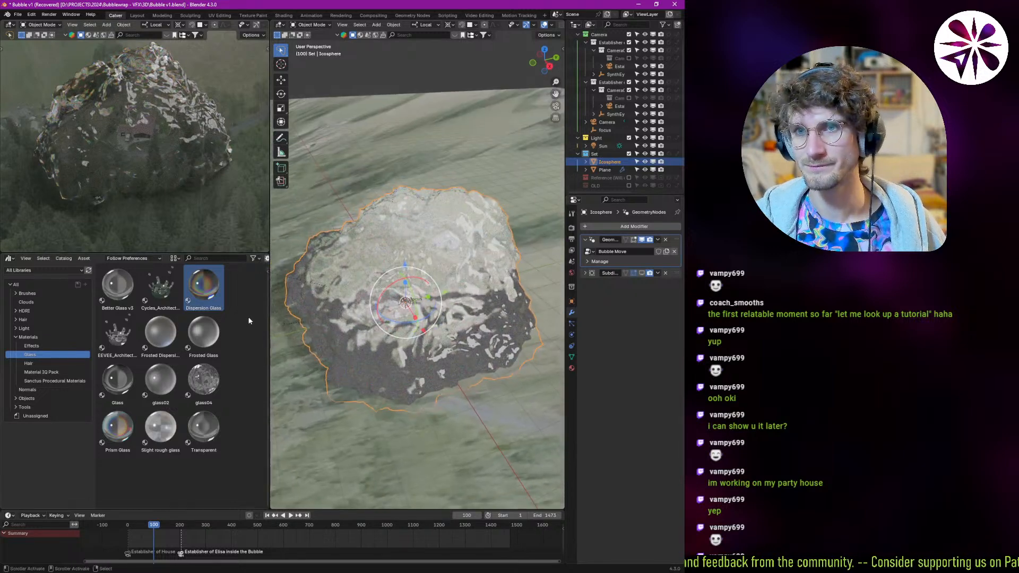
- Try the Cycles architectural glass, Better Glass v3, frosted dispersion and Frosted Glass materials on the bubble
left_click_drag(171, 310, 372, 289)
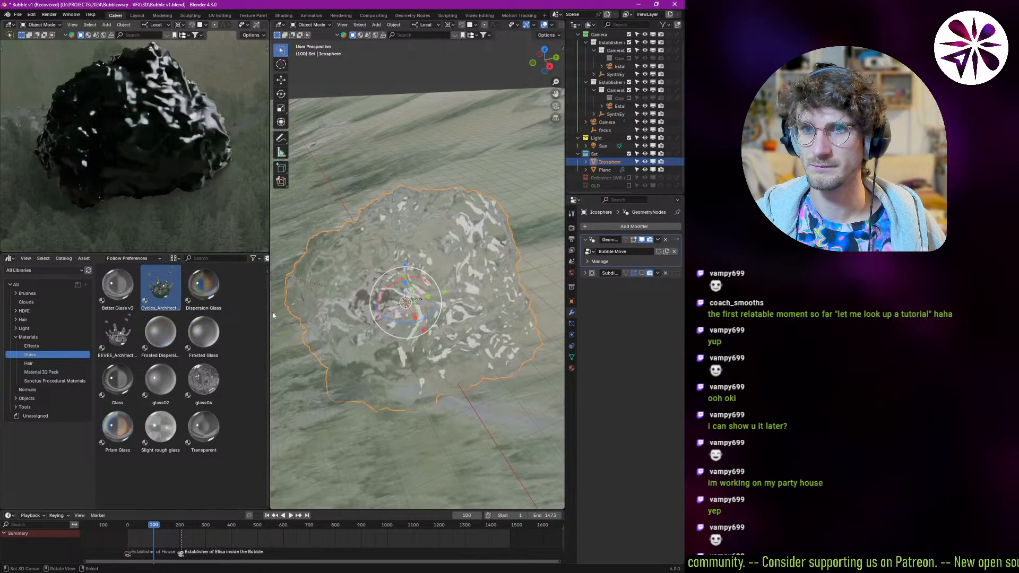
left_click_drag(117, 284, 370, 276)
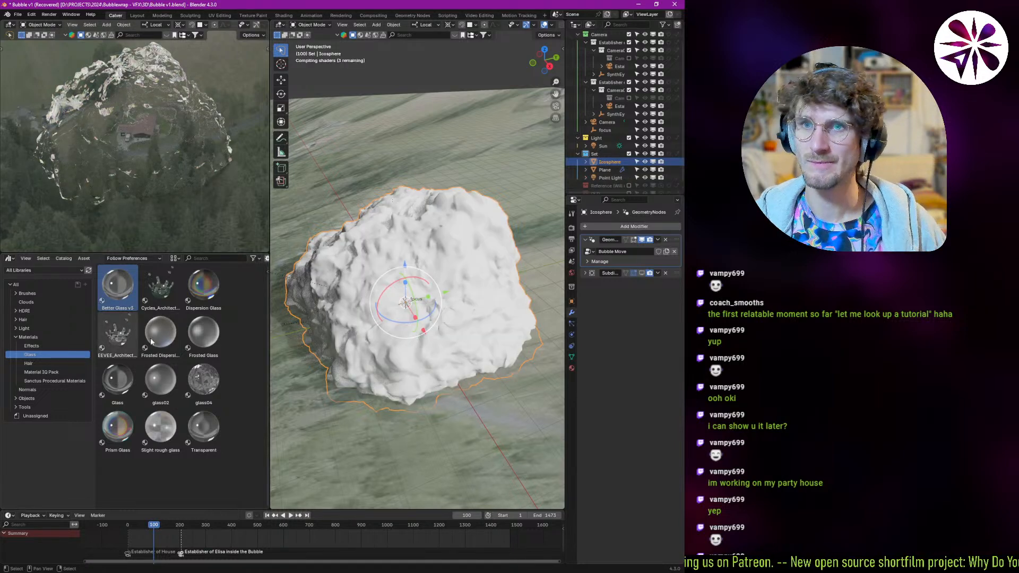
left_click_drag(162, 328, 348, 288)
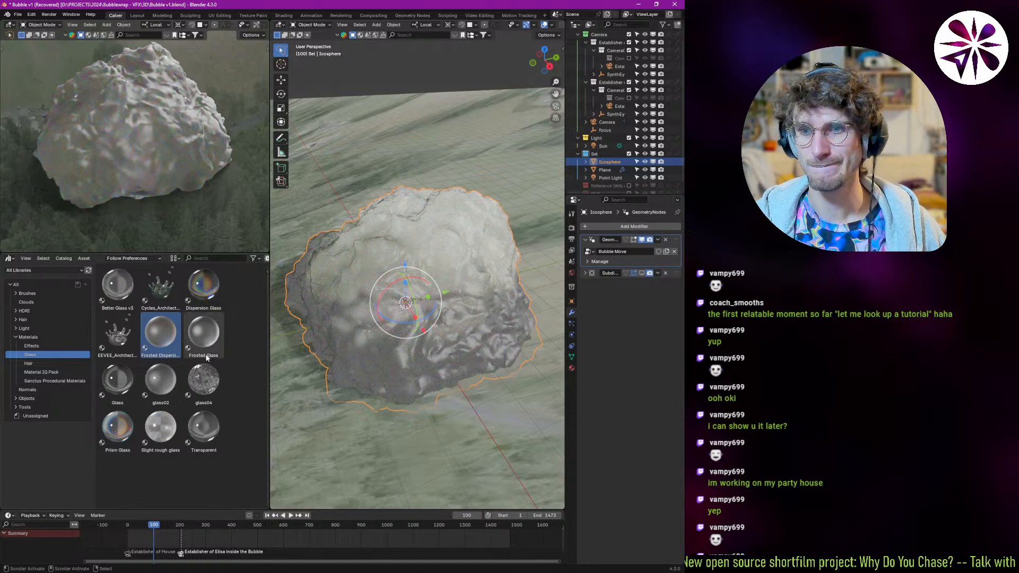
left_click_drag(206, 347, 367, 281)
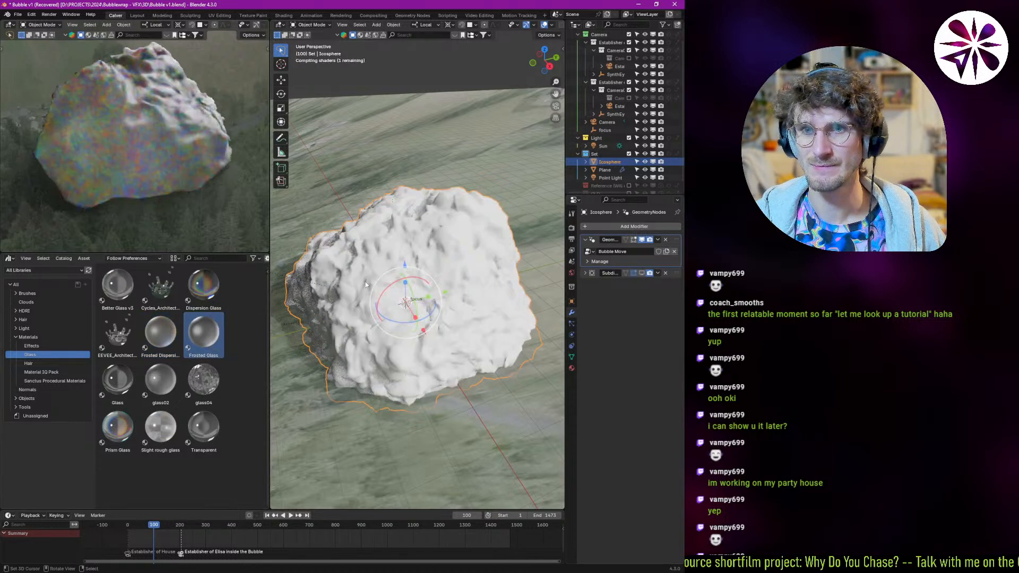
- Compare the Prism Glass, Slight rough glass and Transparent materials on the bubble
left_click_drag(117, 430, 381, 292)
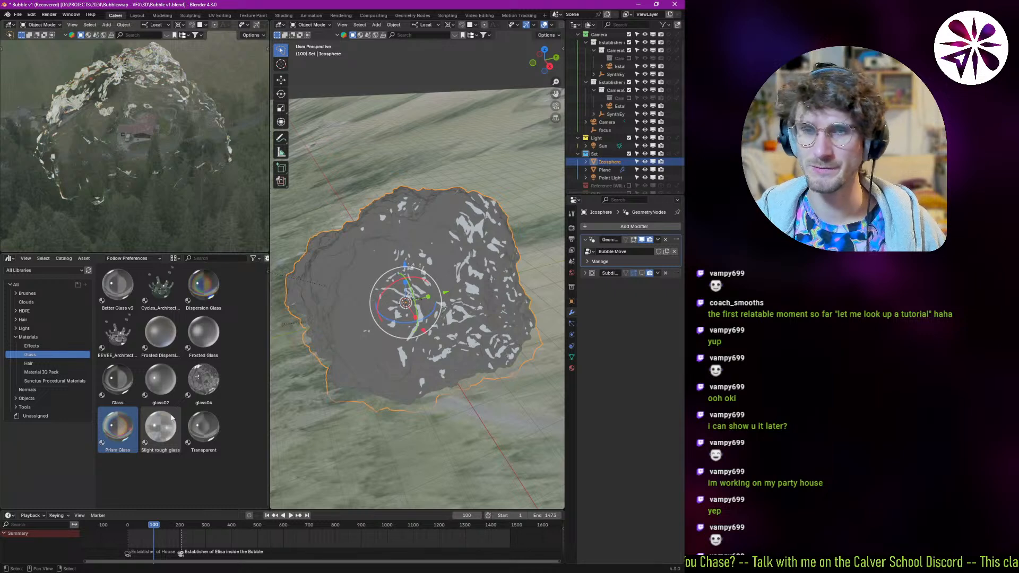
left_click(168, 438)
left_click_drag(168, 439, 342, 265)
left_click_drag(202, 431, 336, 306)
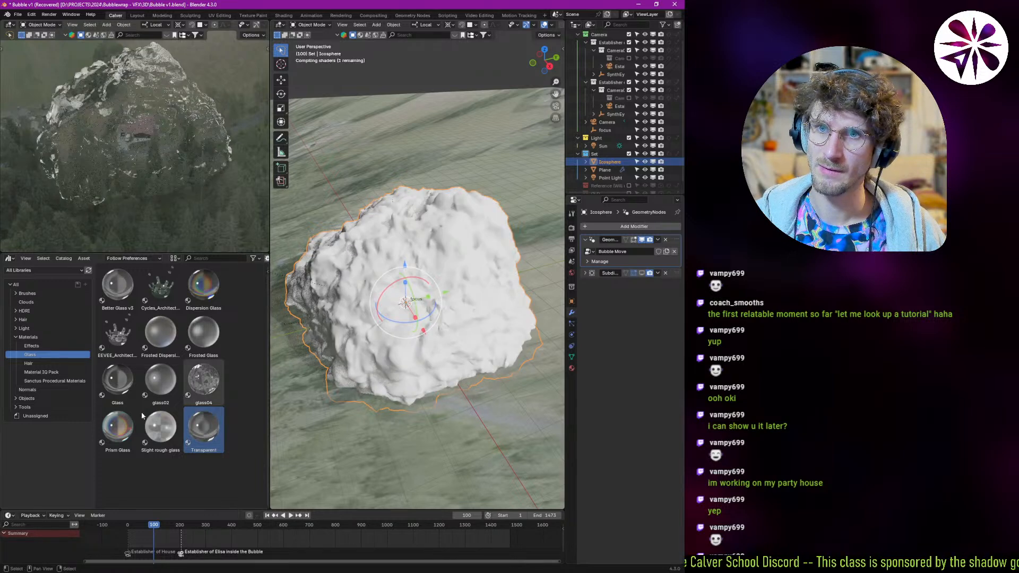
- Apply the Prism Glass material to the bubble
left_click(144, 435)
left_click(129, 434)
left_click_drag(115, 434, 370, 309)
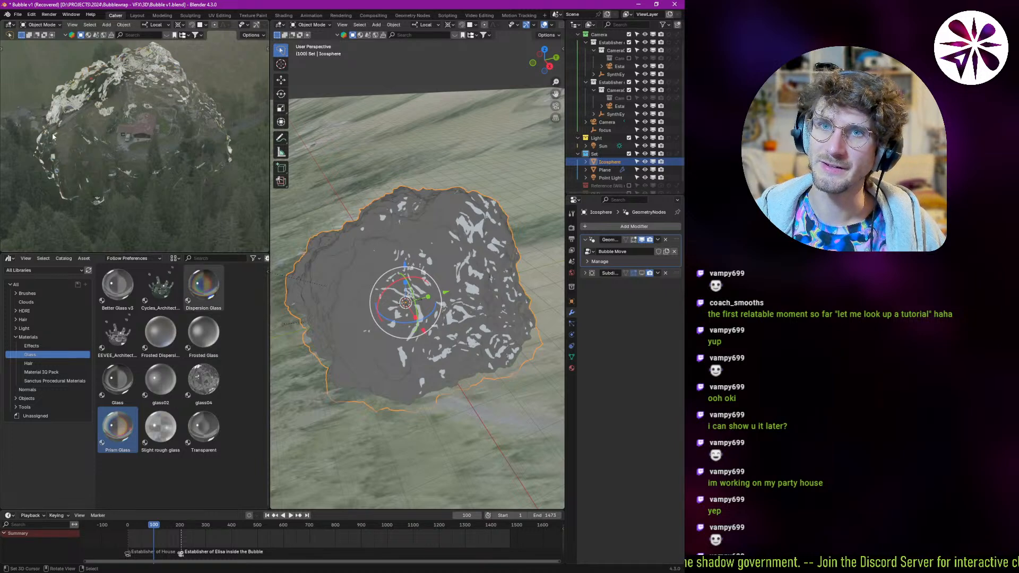
- Switch the lower editor to the Shader Editor and frame the bubble's Prism Glass nodes
key("shift+F3")
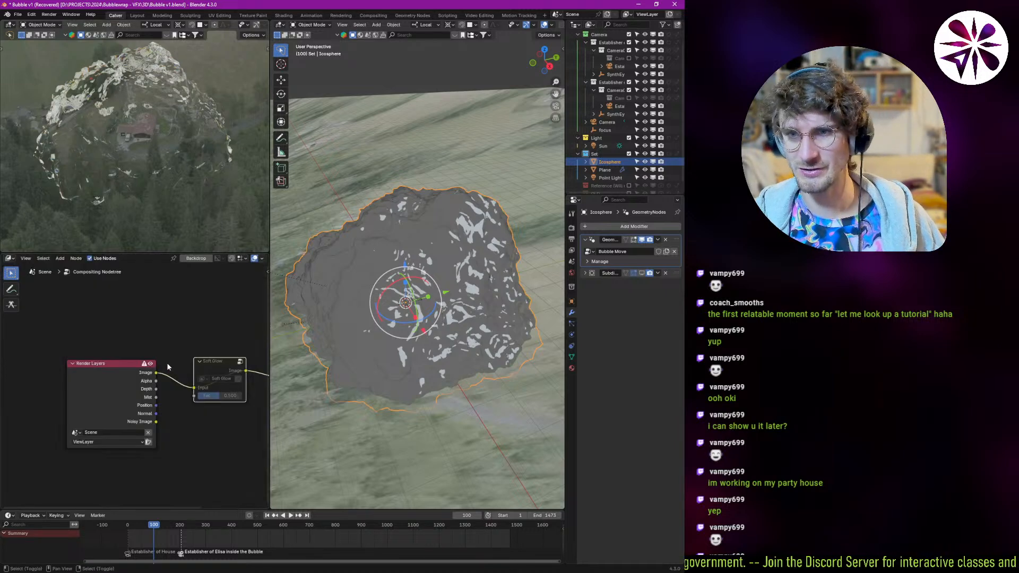
key("shift+F3")
key("shift+F3")
key("shift+F3")
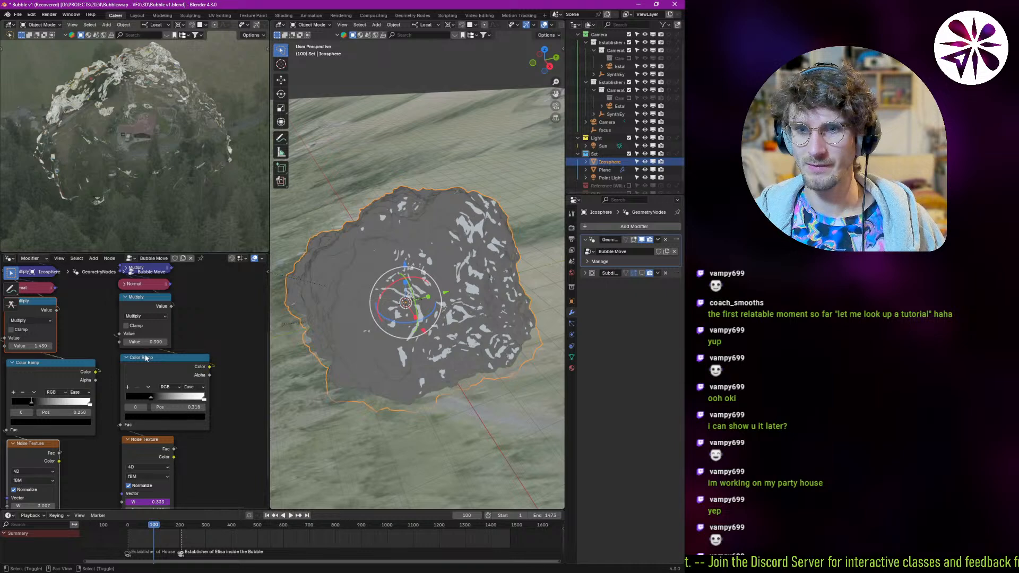
middle_click_drag(121, 416, 181, 361, "ctrl")
key("KP_Decimal")
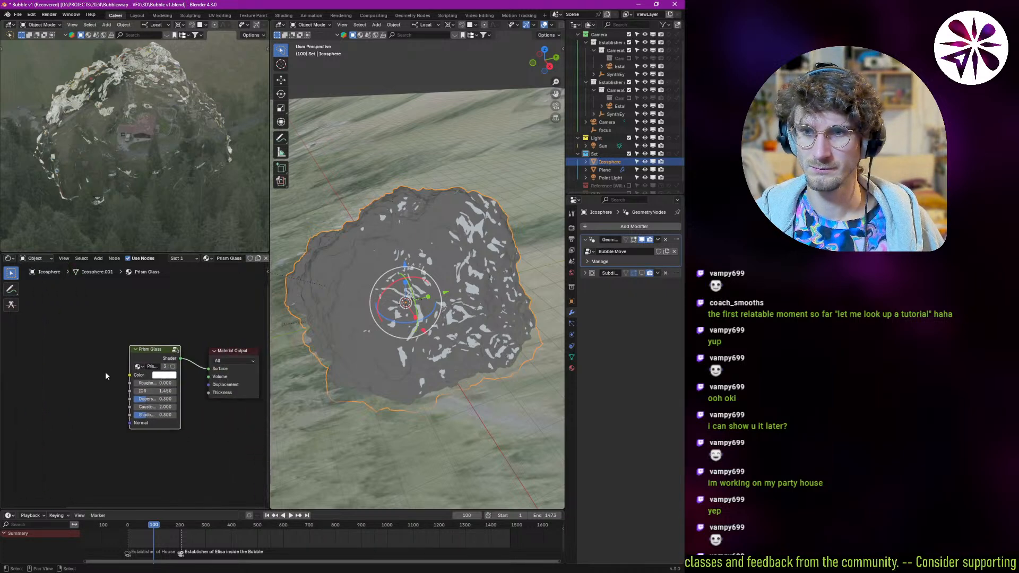
- Test the Prism Glass node's Dispersion at 0 and settle on 1.000
scroll(180, 387, "up", 2)
left_click_drag(148, 381, 106, 383)
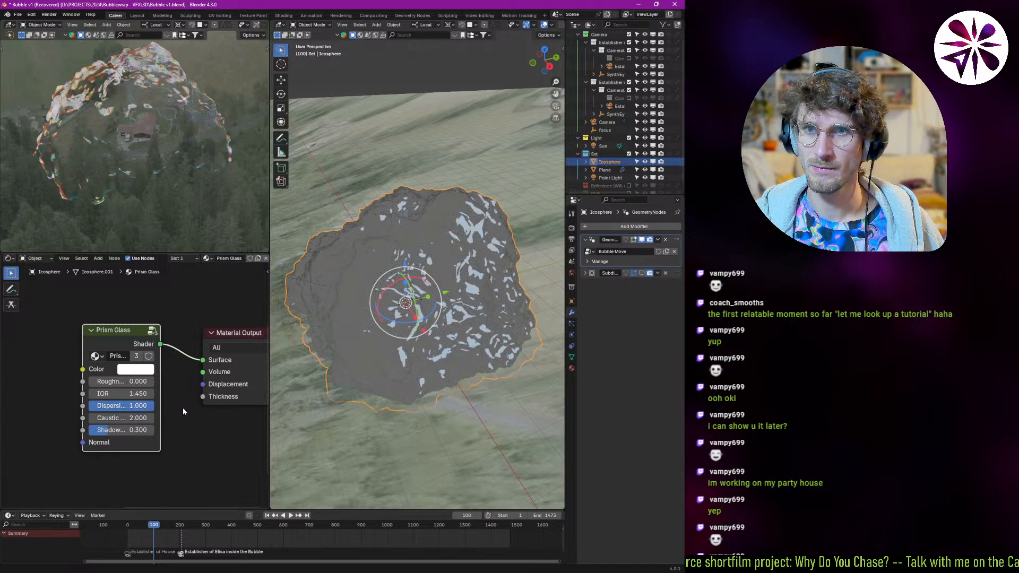
left_click_drag(141, 405, 60, 412)
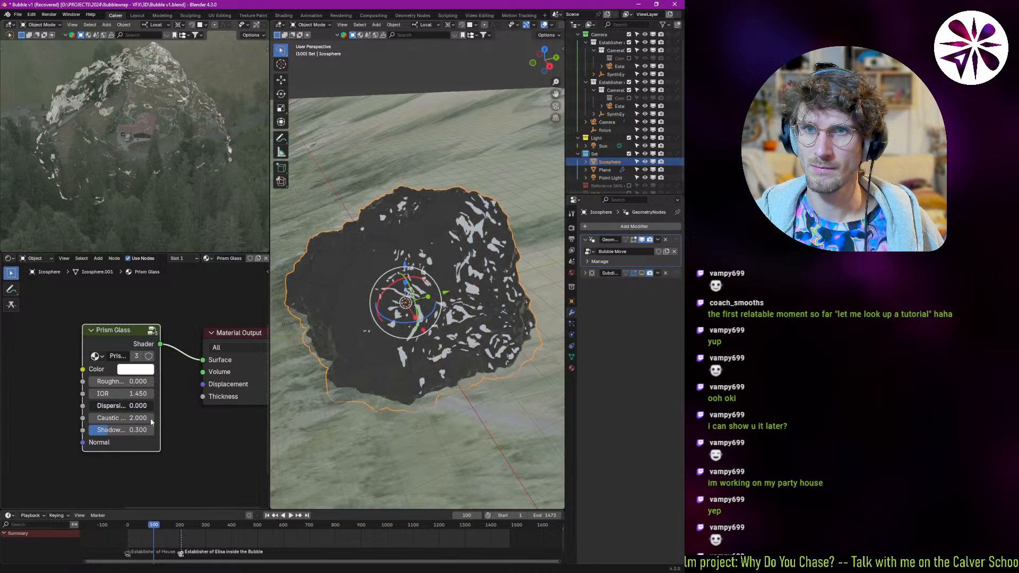
key("ctrl+z")
left_click_drag(126, 418, 182, 406)
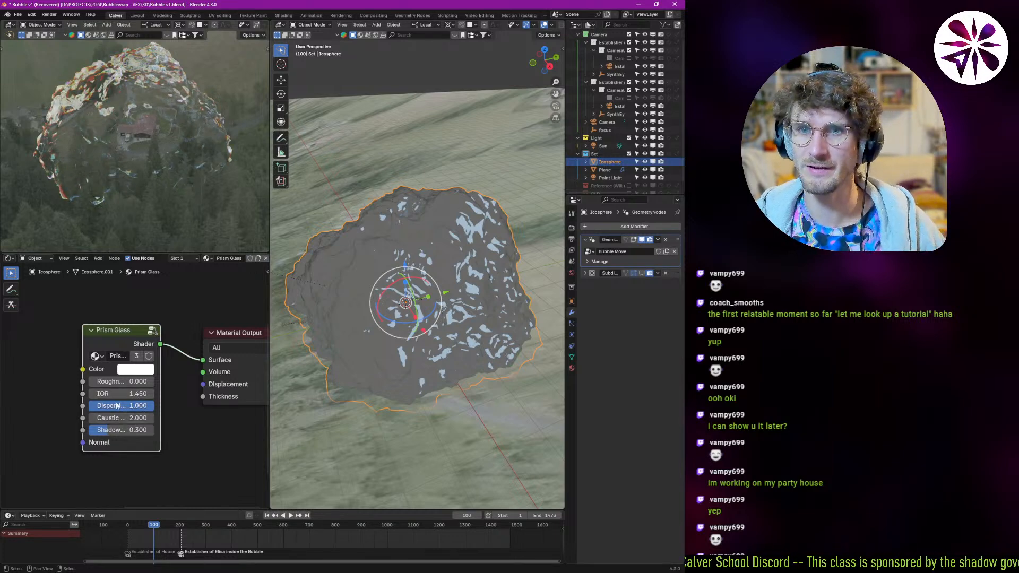
- Try Caustic values of 8 and 1 on the Prism Glass node, then set it to 2
left_click_drag(124, 419, 150, 423)
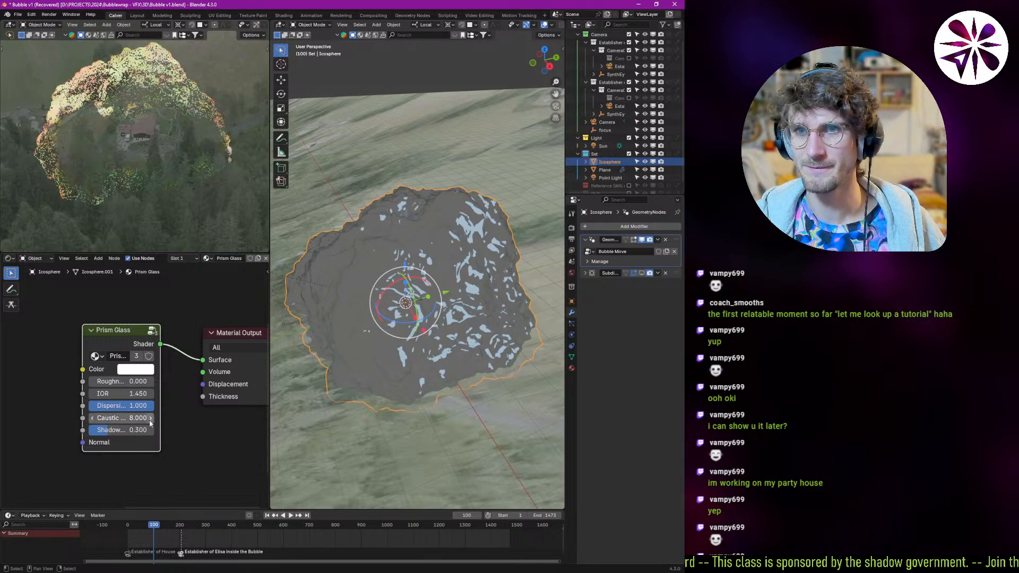
left_click(122, 418)
type("1")
key("Return")
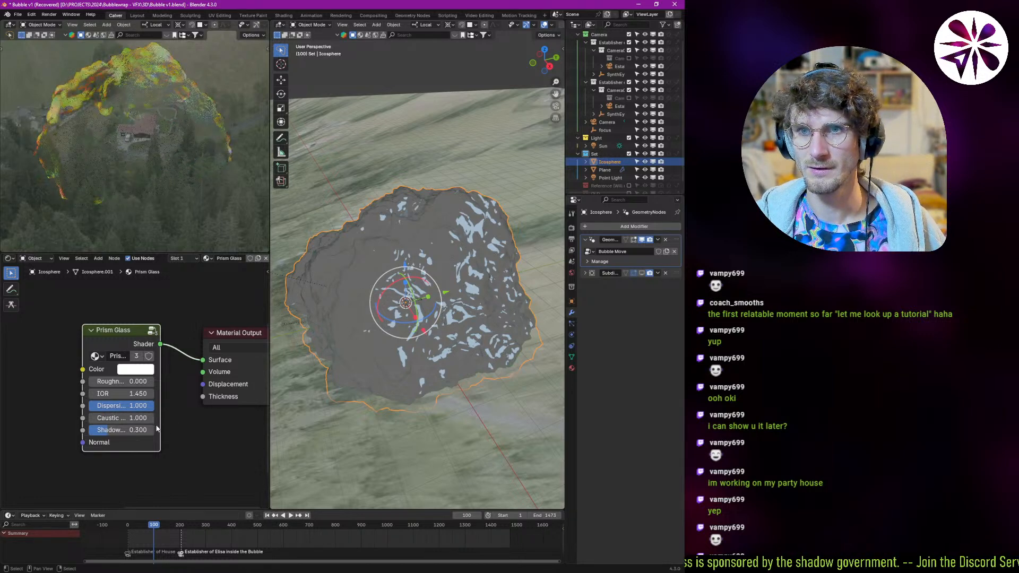
left_click(138, 420)
type("2")
key("Return")
- Test the Prism Glass node's Shadow value at 1.000 and 0.000, then set it to 0.425
left_click_drag(132, 432, 199, 432)
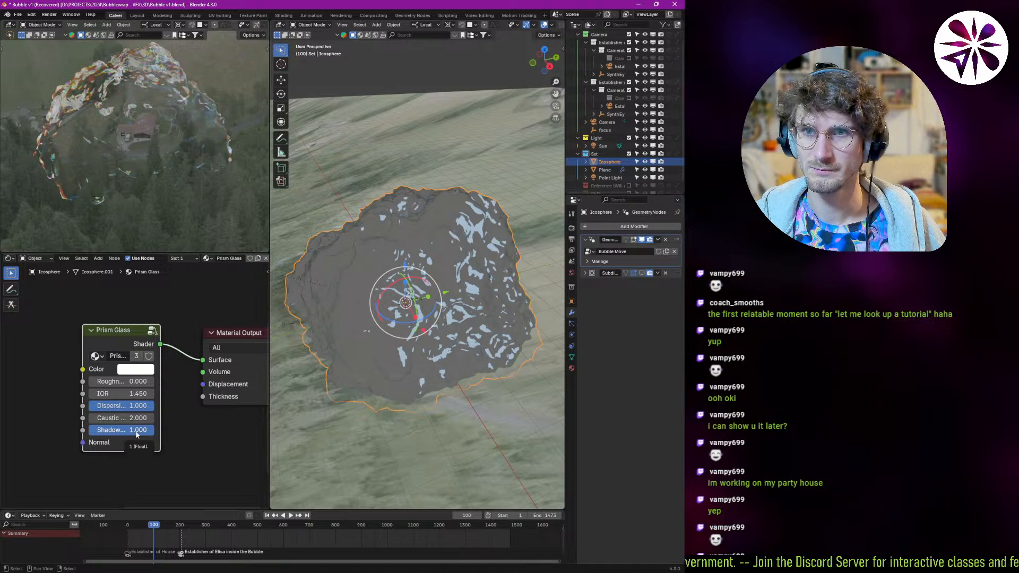
left_click_drag(137, 434, 43, 433)
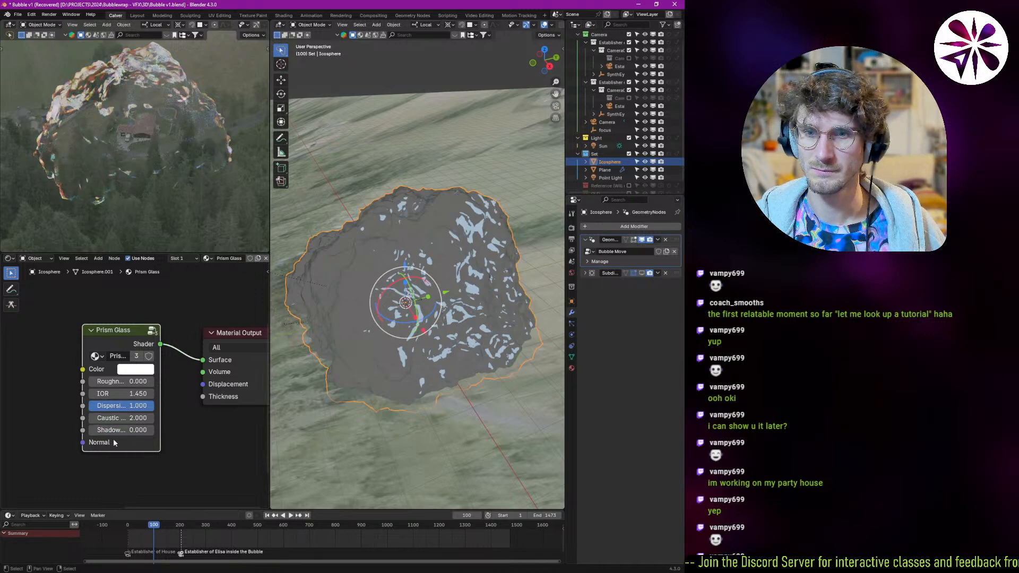
left_click_drag(112, 434, 140, 434)
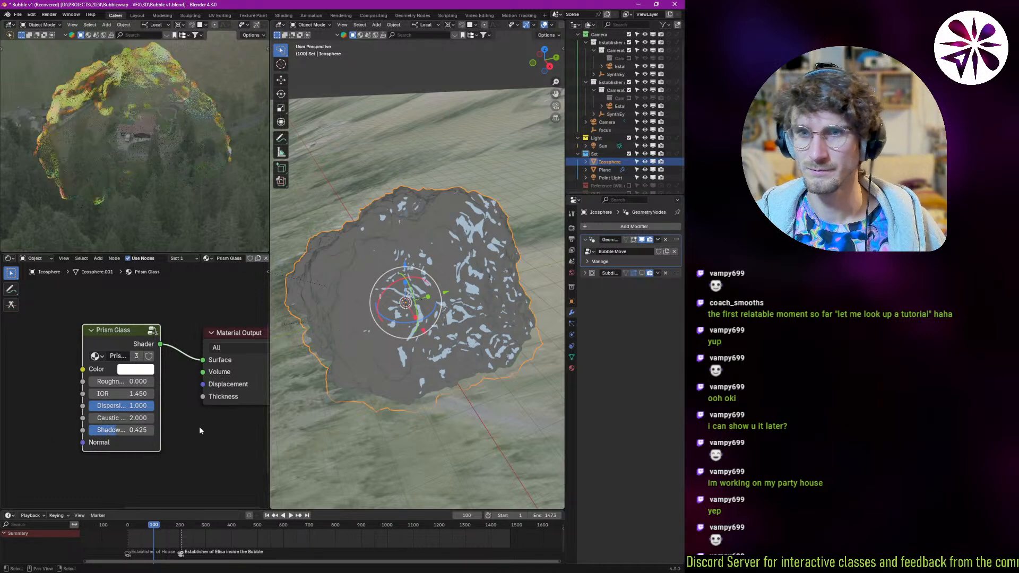
- Add an Emission shader to the bubble's material, connect it to the Material Output's Surface, and set its Strength to 53
mouse_move(358, 376)
middle_mouse_down("ctrl")
mouse_move(387, 384)
mouse_move(399, 370)
mouse_move(409, 375)
mouse_move(391, 376)
middle_mouse_up("ctrl")
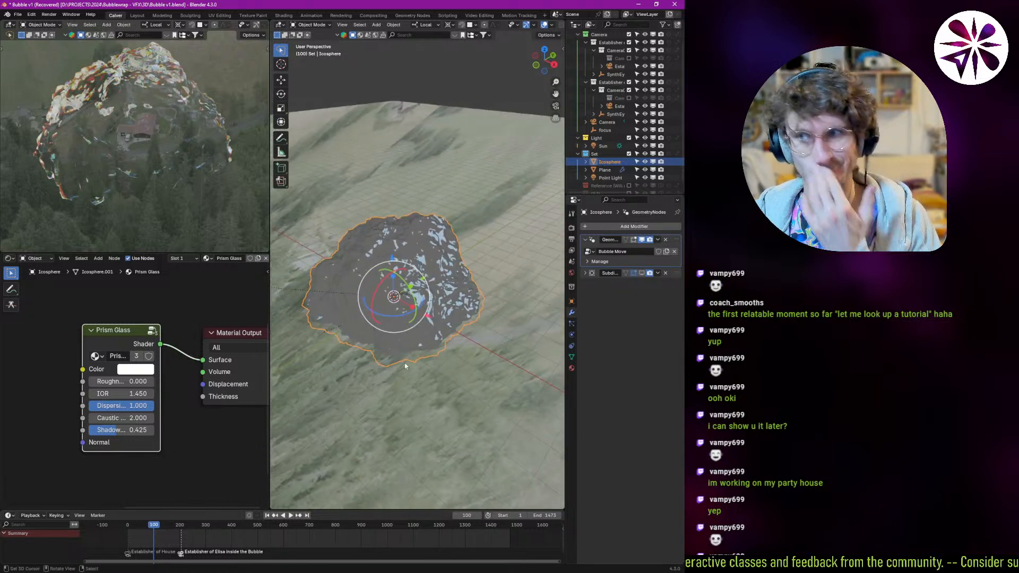
left_click(610, 137)
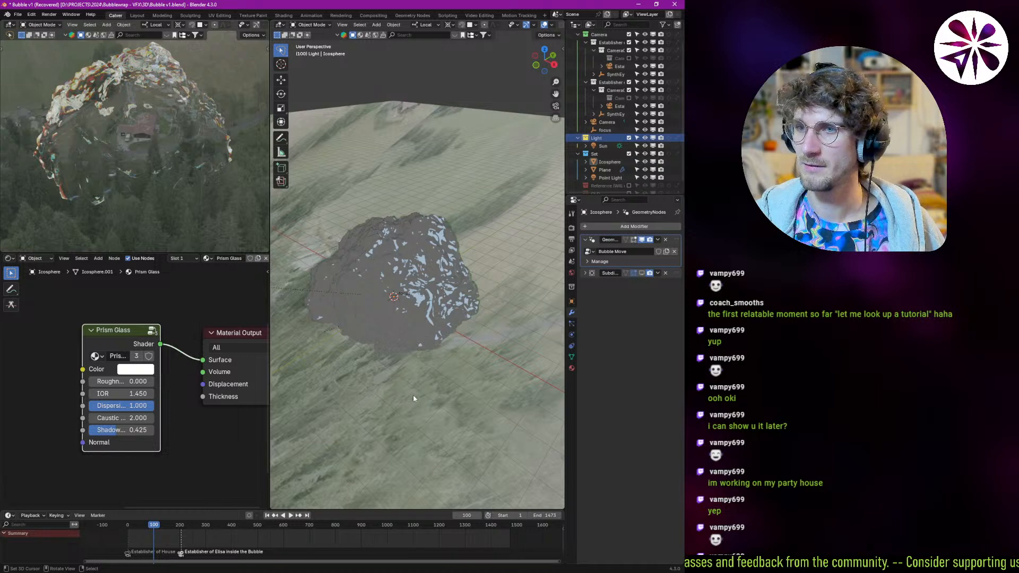
left_click(414, 311)
middle_click_drag(220, 384, 189, 415)
key("shift+a")
left_click(159, 331)
type("e")
key("Return")
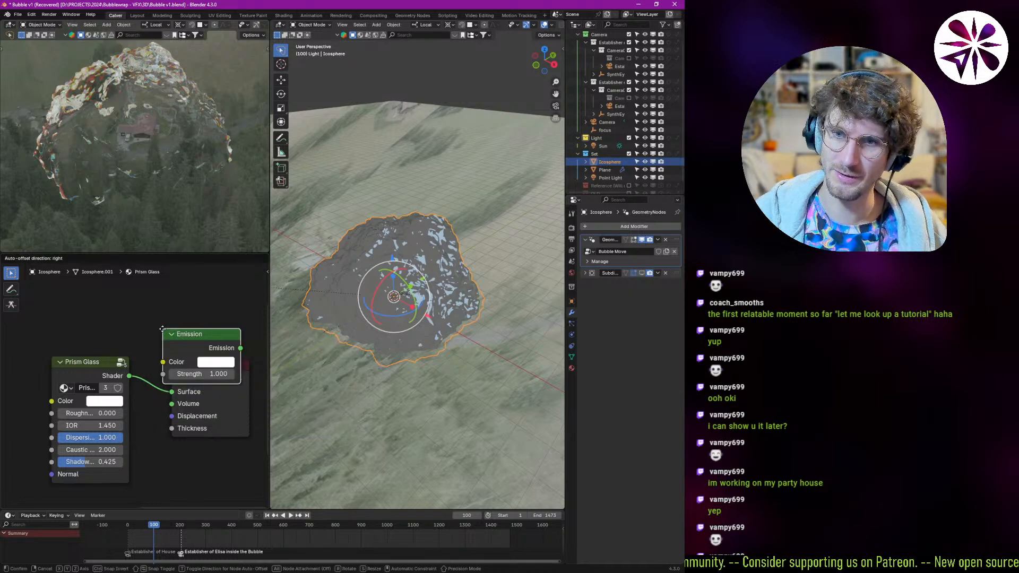
left_click(209, 452)
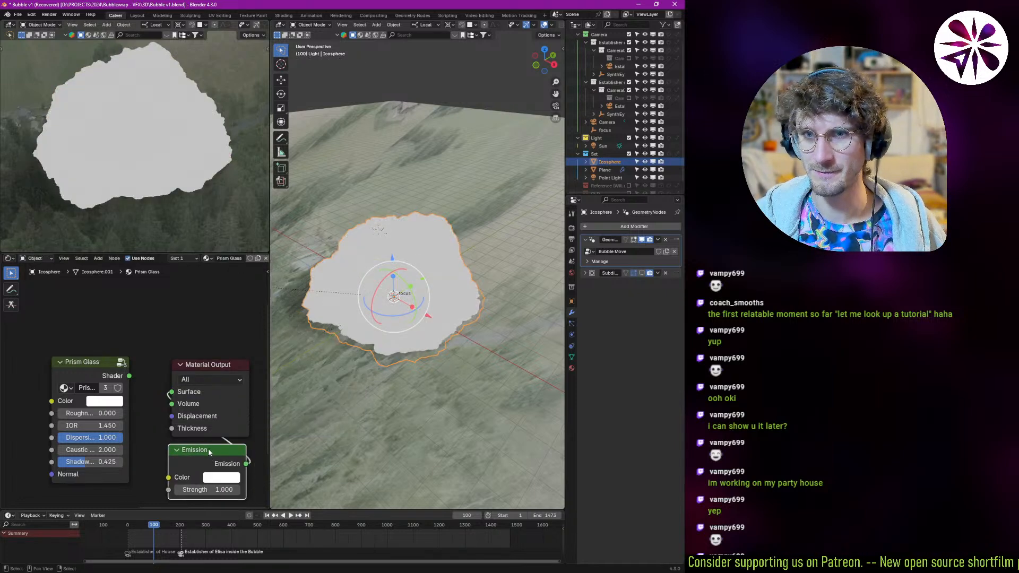
left_click_drag(215, 490, 343, 483)
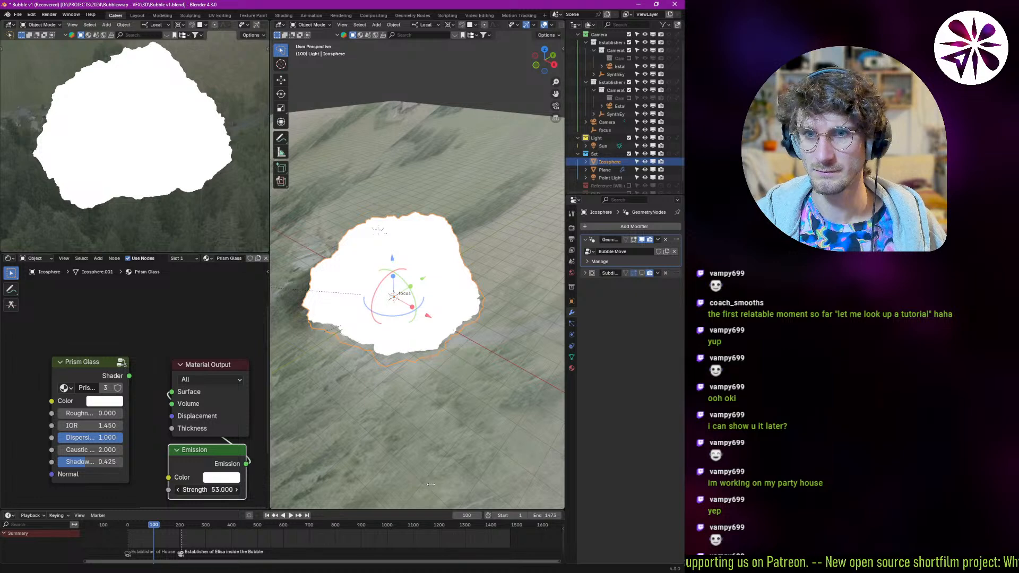
- Try an Emission Strength of 29.2, then delete the Emission shader and reconnect Prism Glass to the Material Output's Surface
left_click_drag(336, 483, 215, 476)
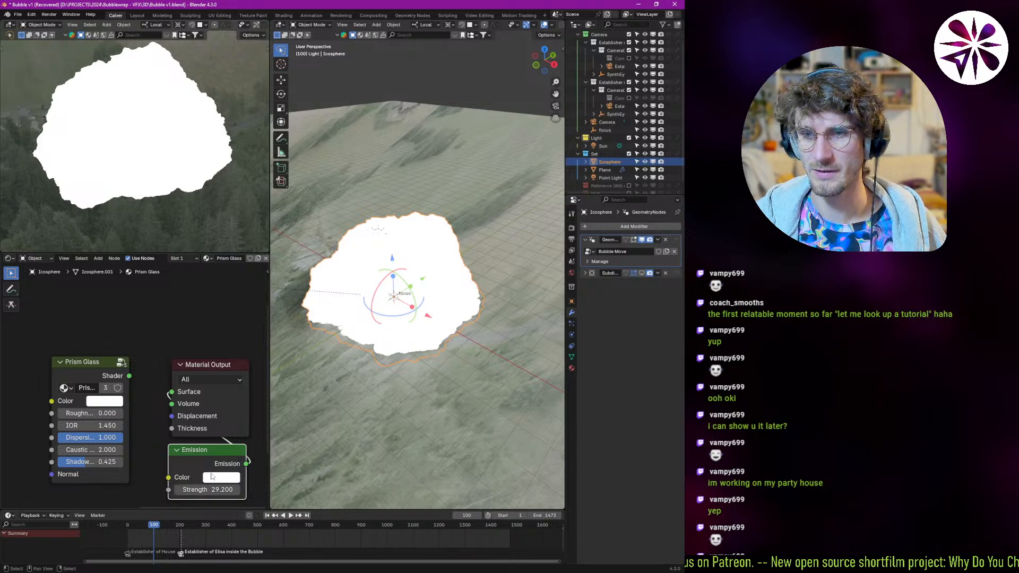
key("ctrl+s")
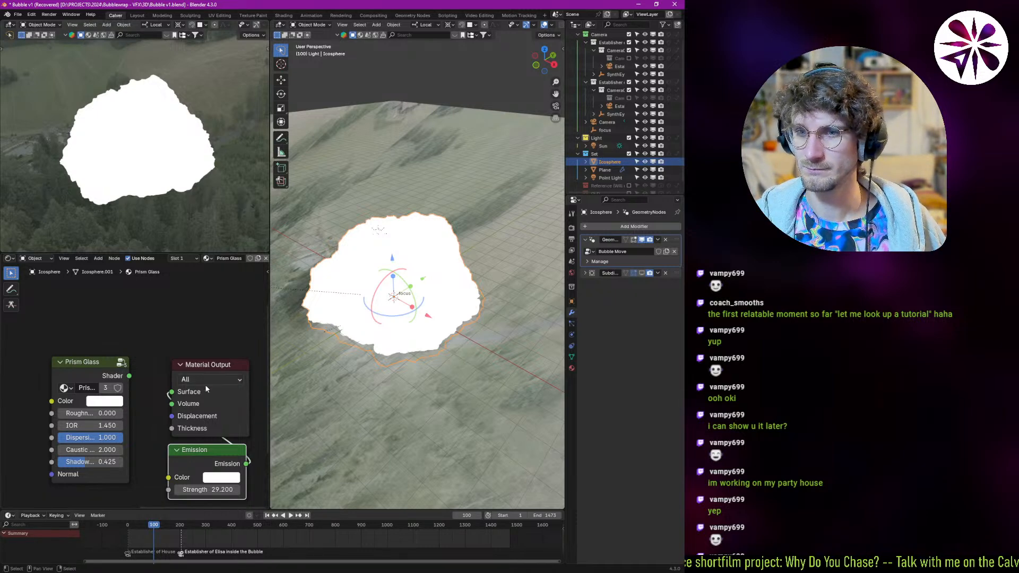
key("x")
left_click_drag(129, 375, 172, 392)
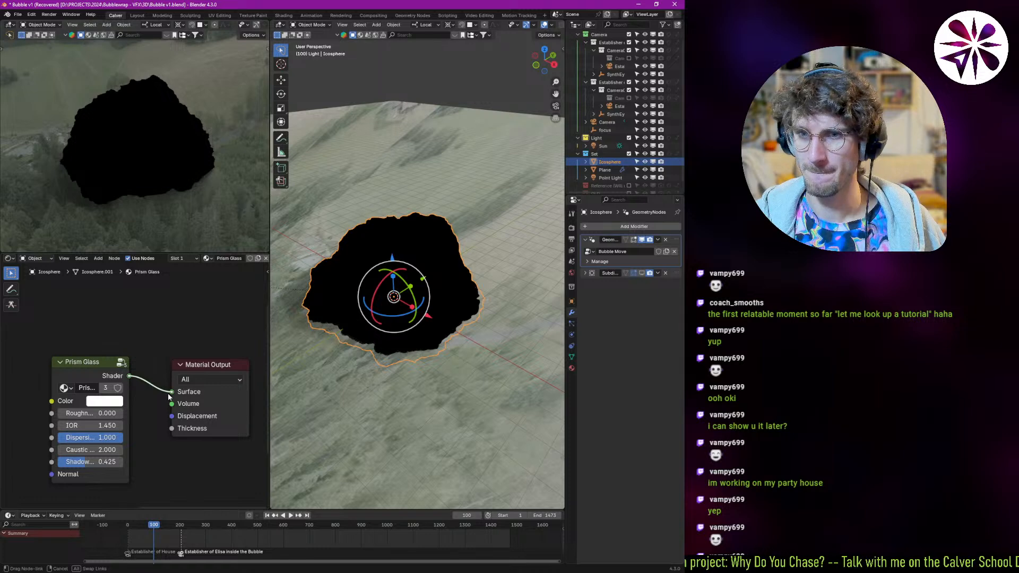
left_click(311, 407)
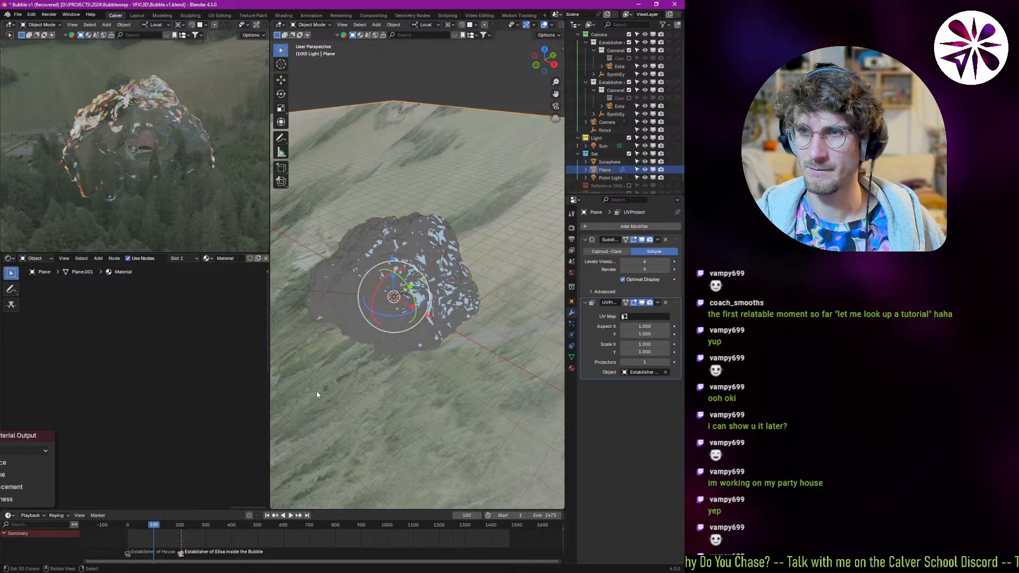
left_click(406, 331)
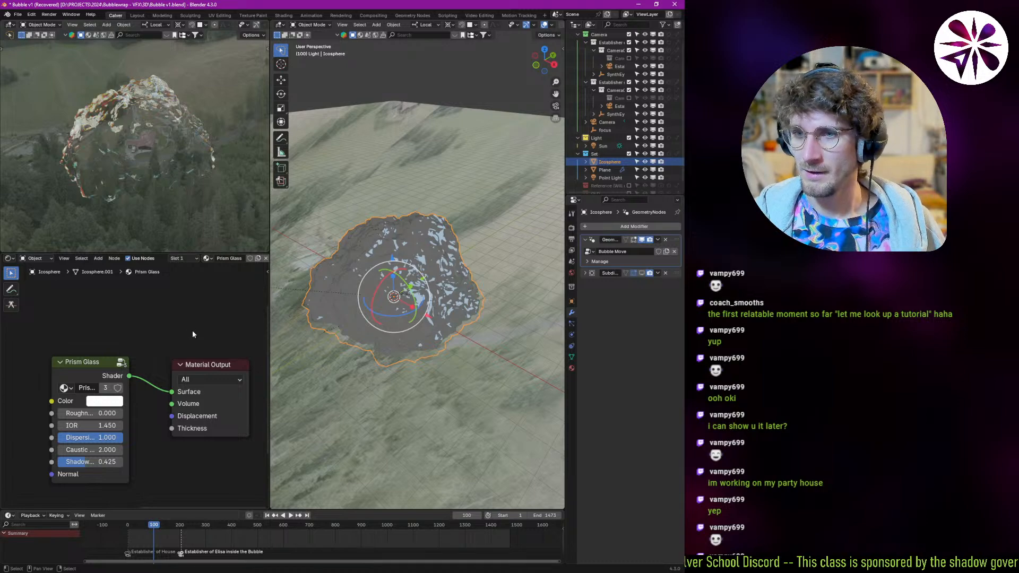
- Play the animation through the scene camera to check the glass bubble in motion
middle_click_drag(374, 316, 374, 311)
key("KP_0")
middle_click_drag(406, 274, 432, 69, "ctrl")
middle_click_drag(400, 237, 407, 267, "shift")
key("space")
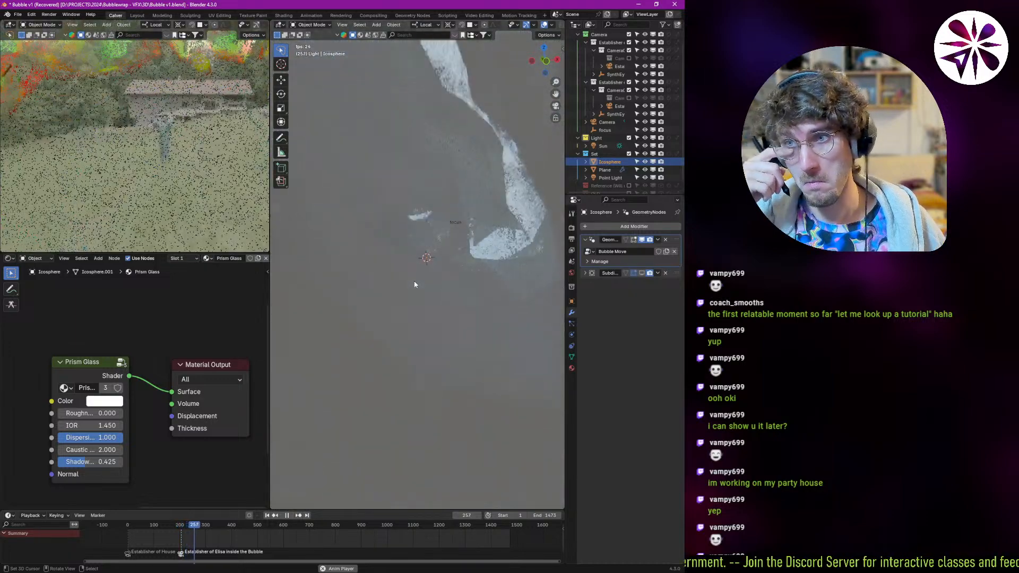
key("Escape")
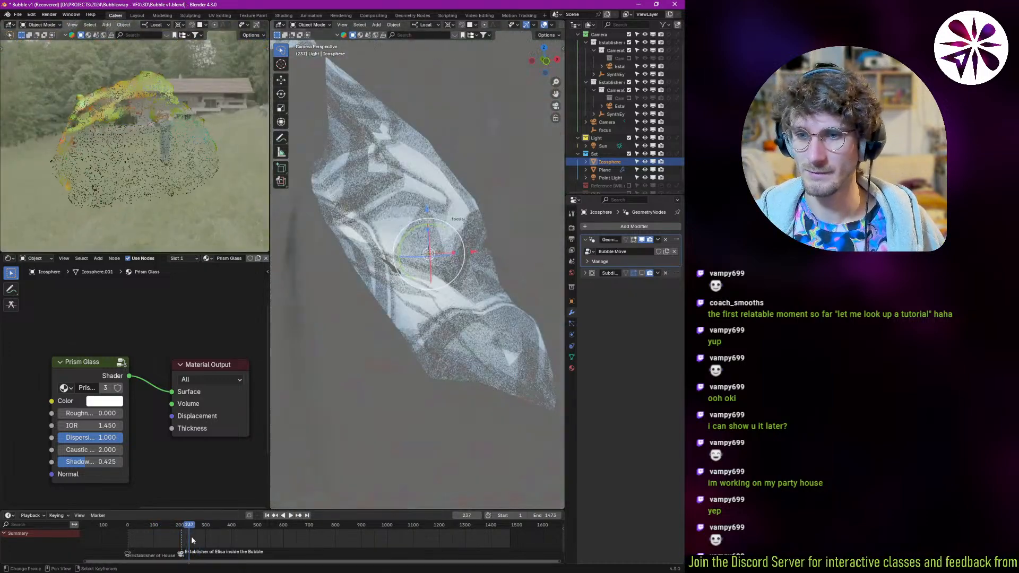
- Examine the bubble's refraction around the house at frame 303, then play on to frame 327
left_click_drag(190, 536, 206, 531)
middle_click_drag(158, 192, 161, 176, "ctrl")
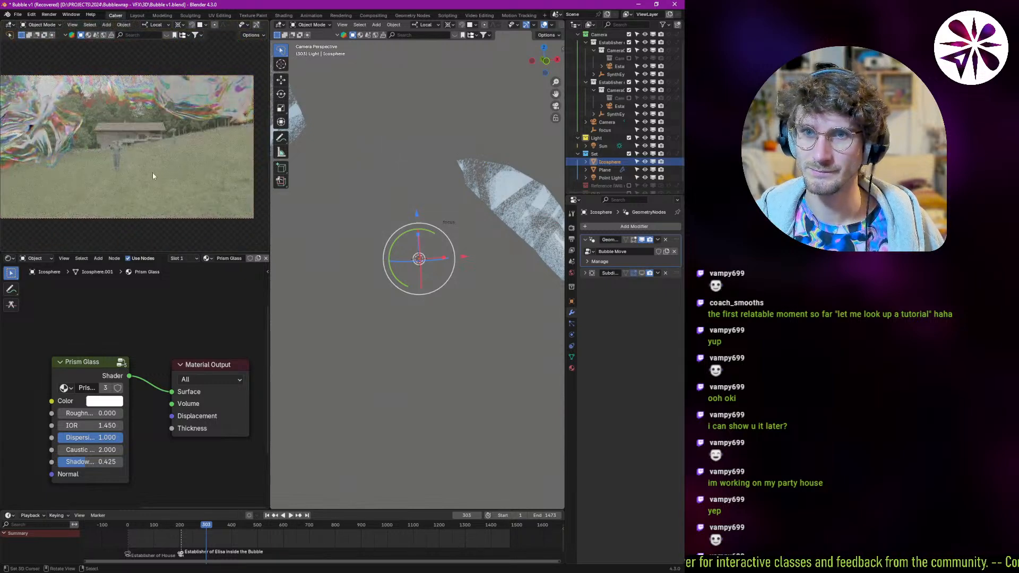
middle_click_drag(46, 139, 48, 79, "ctrl")
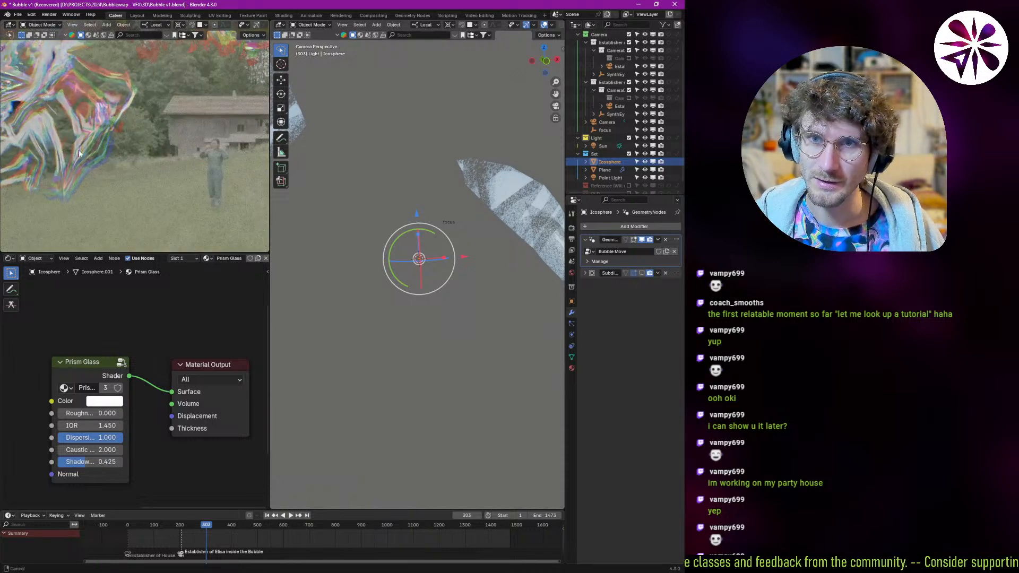
middle_click_drag(79, 150, 110, 213, "ctrl")
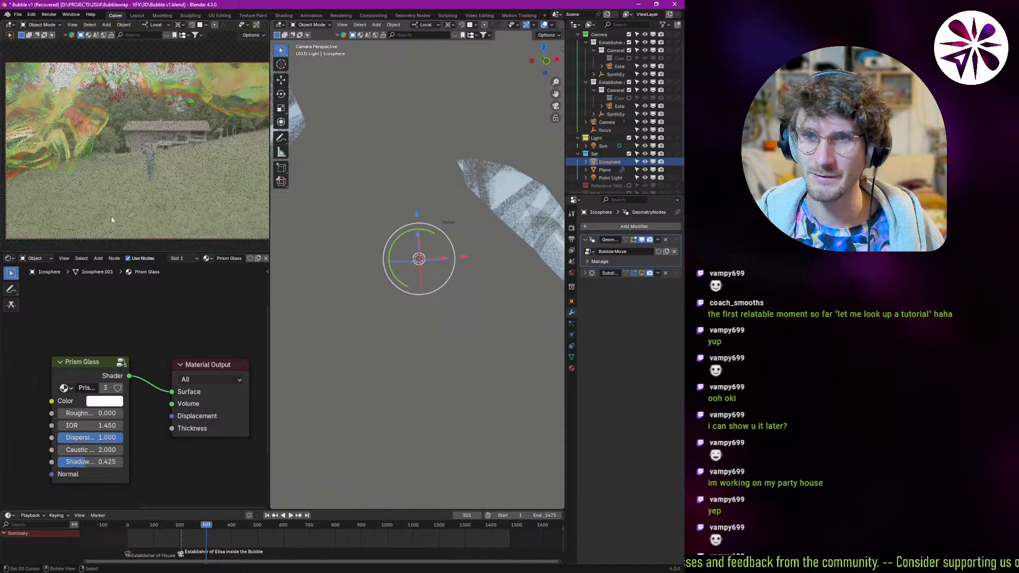
key("space")
key("space")
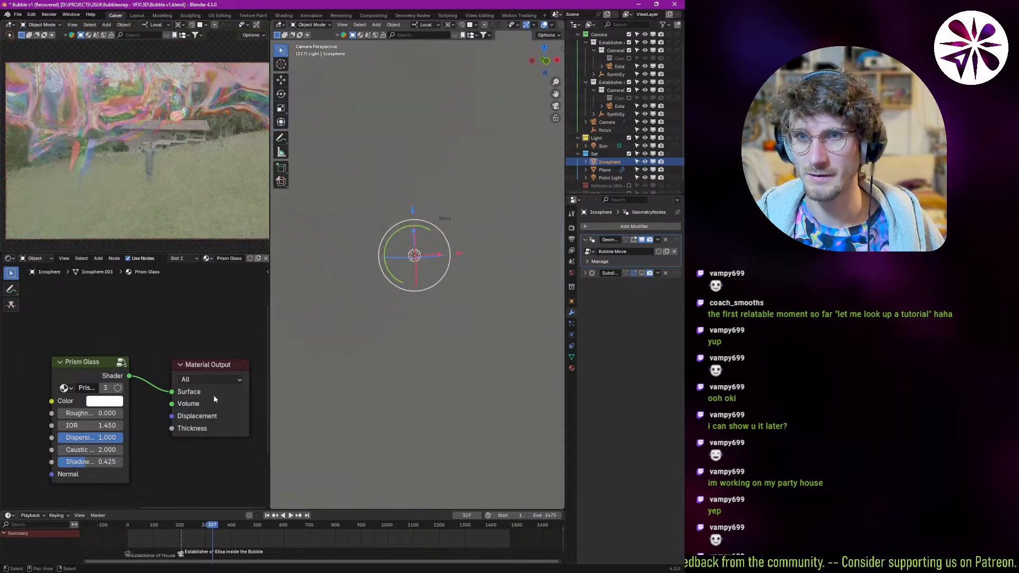
middle_click_drag(249, 211, 237, 210, "shift")
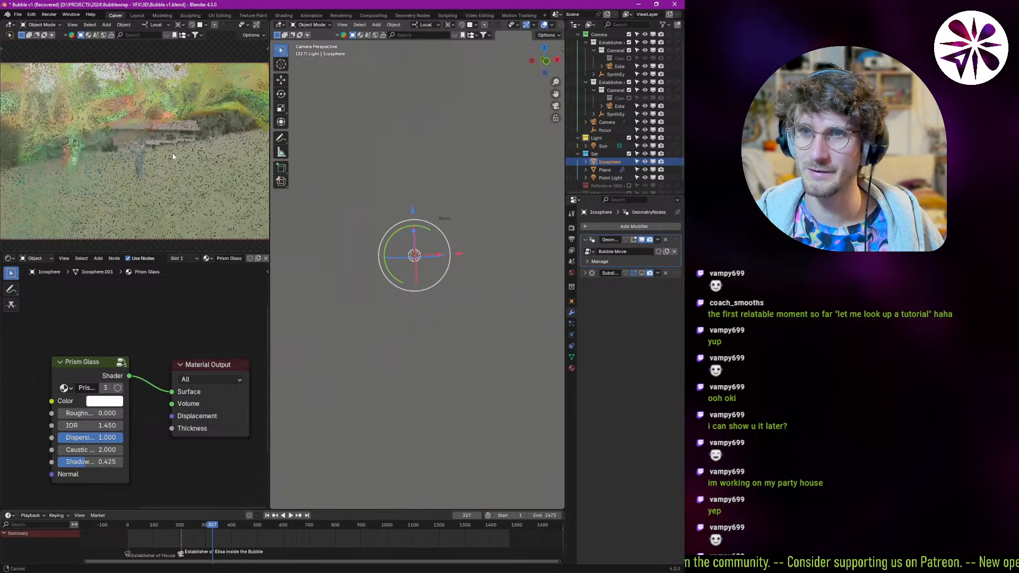
- Compare the bubble with its Subdivision modifier shown and hidden in the viewport, then go to frame 143
left_click(644, 274)
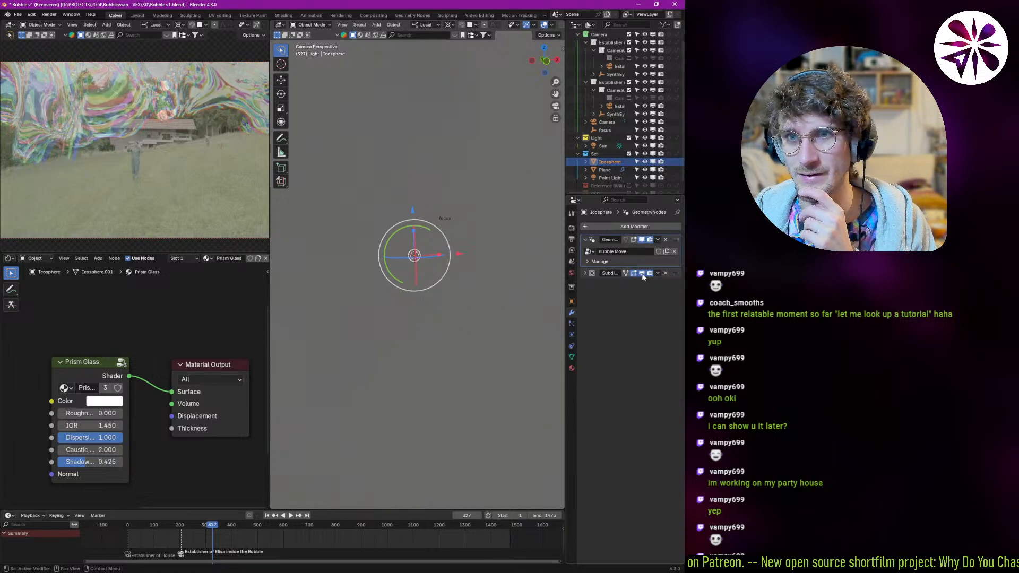
left_click(642, 274)
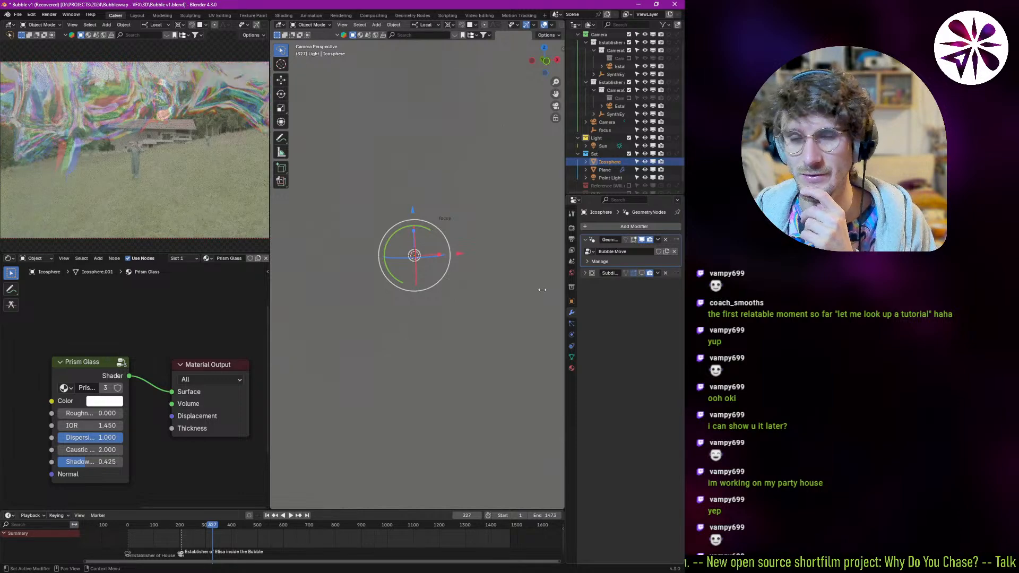
mouse_move(151, 528)
left_mouse_down()
mouse_move(189, 534)
mouse_move(169, 531)
left_mouse_up()
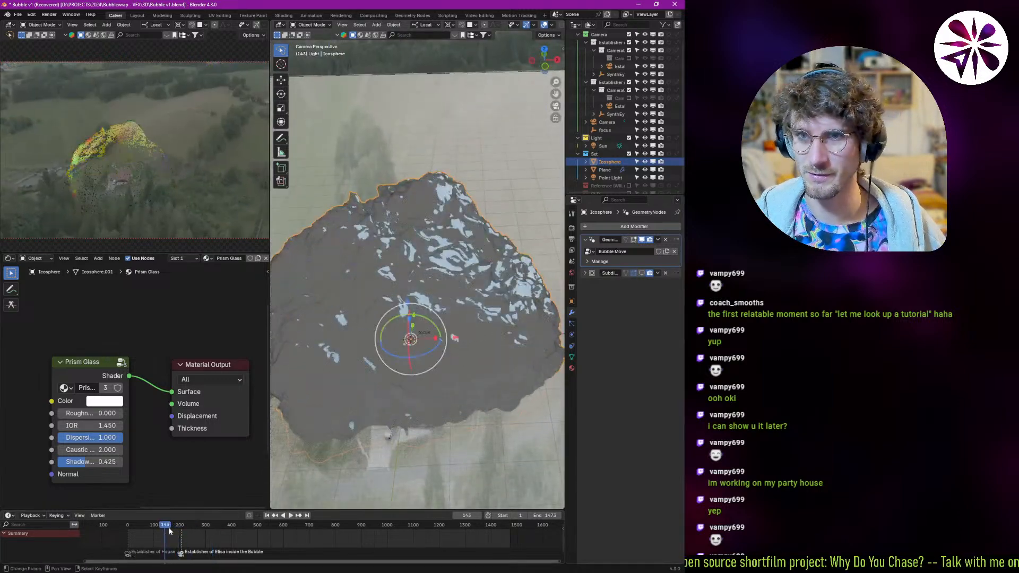
- Switch to ClickUp, review the Bubble task's reference images, and return to Blender
key("alt+Tab")
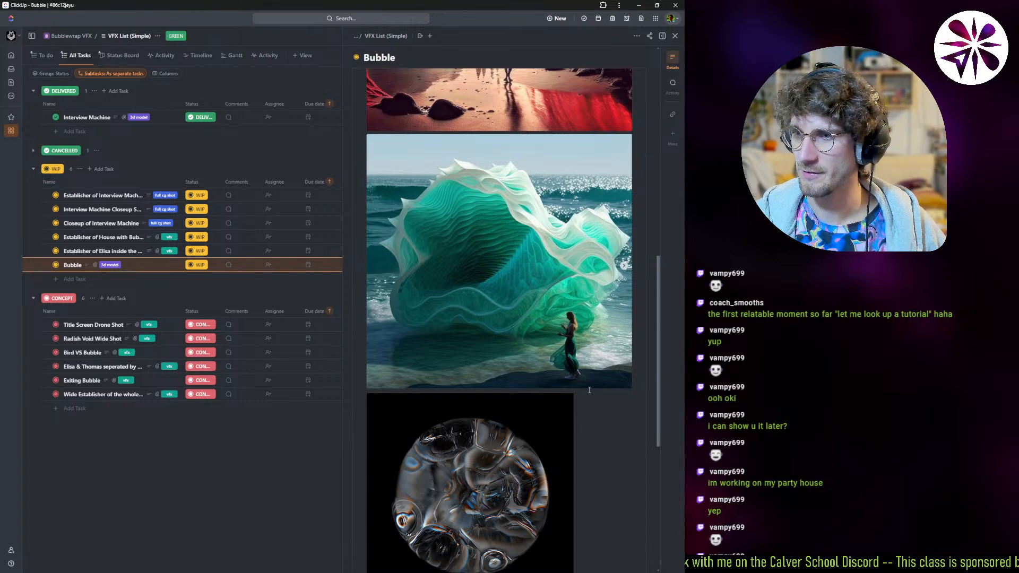
scroll(595, 387, "down", 4)
scroll(597, 429, "up", 2)
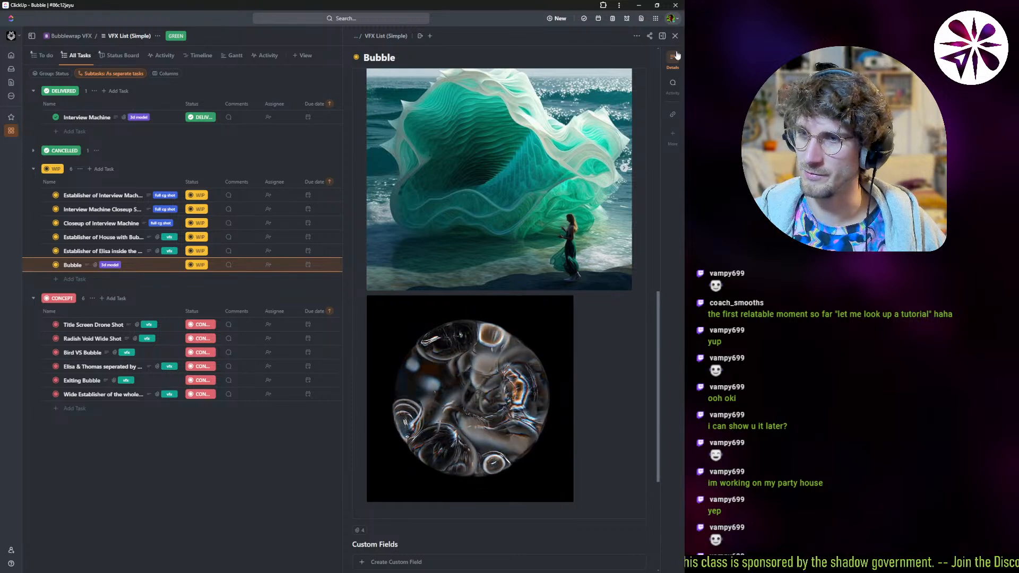
key("alt+Tab")
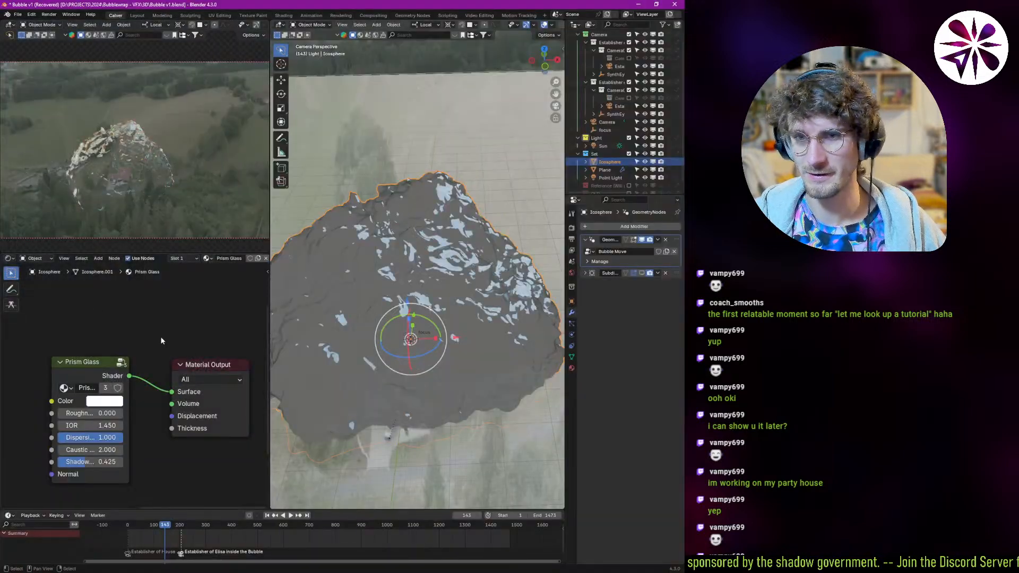
- Add a Voronoi Texture to the bubble's material and preview its Distance output on the Material Output's Surface
scroll(164, 337, "up", 2)
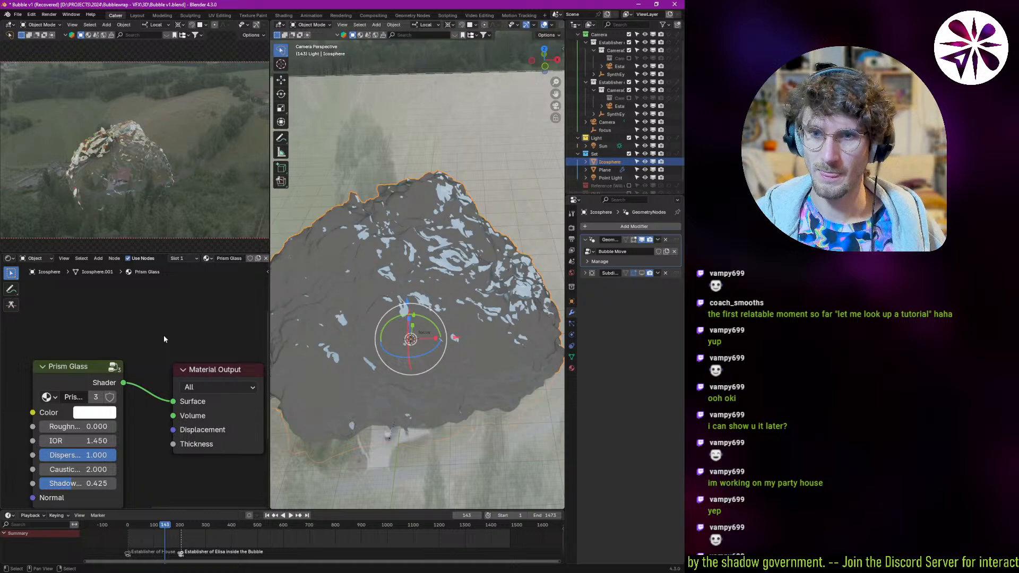
scroll(133, 318, "down", 3)
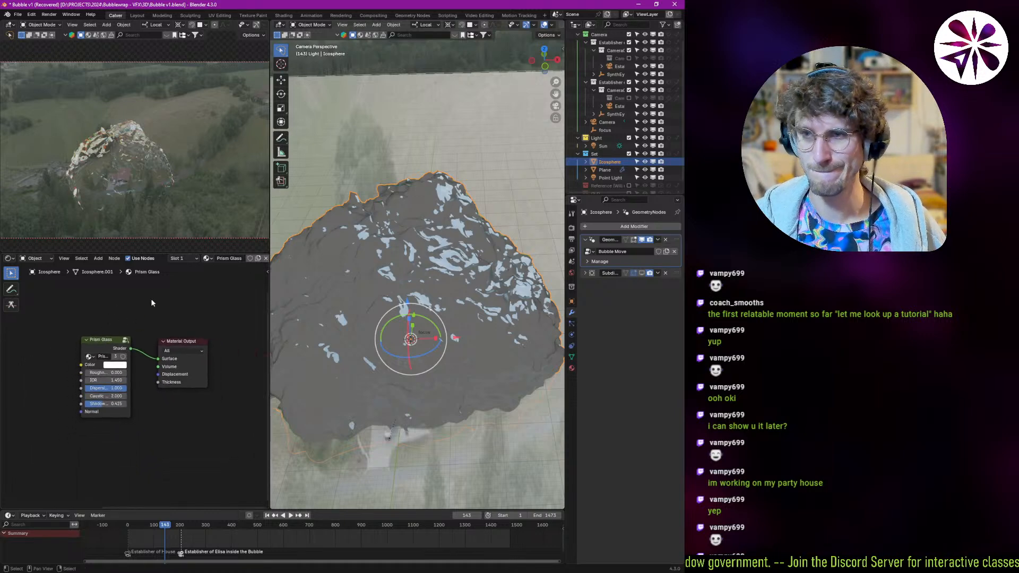
key("shift+a")
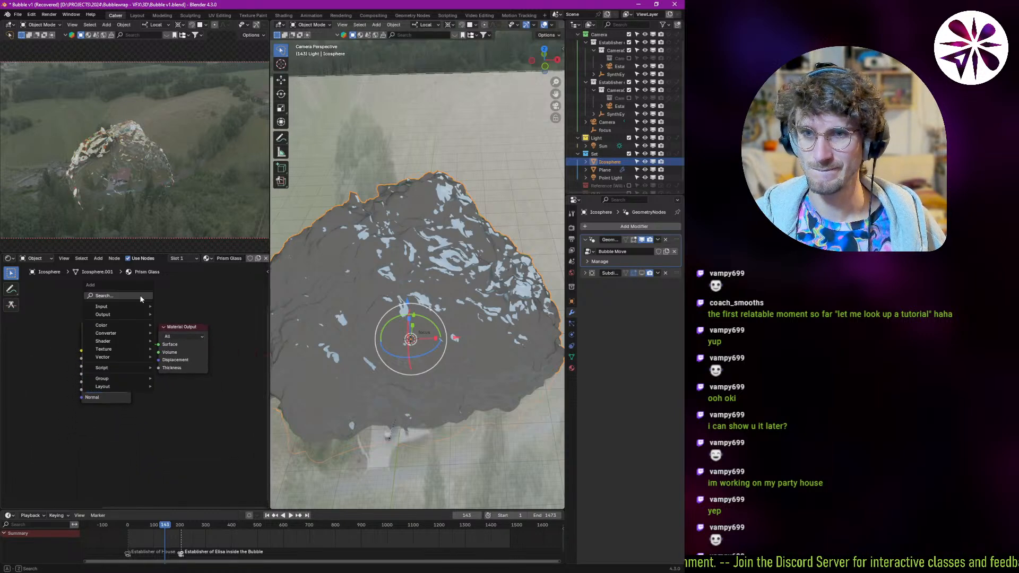
mouse_move(132, 358)
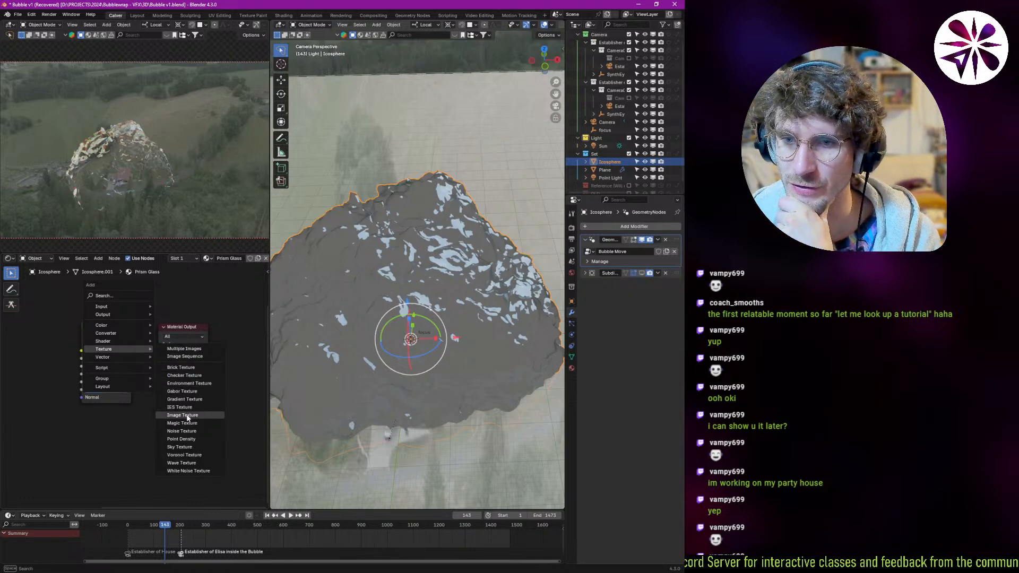
left_click(189, 455)
left_click(117, 432)
left_click(116, 432, "ctrl+shift")
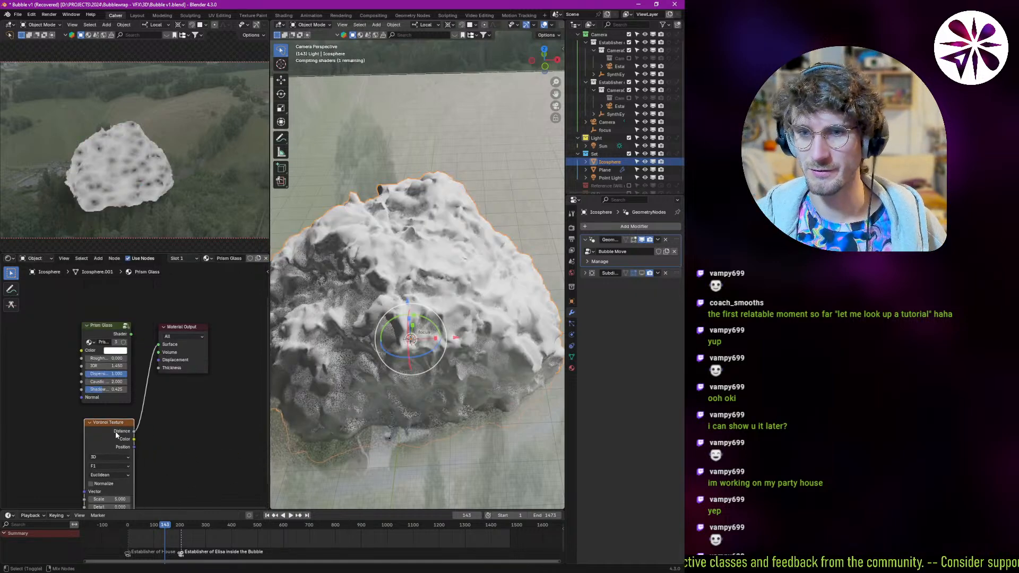
- Preview the Voronoi Texture's Color output on the Surface, then reconnect its Distance output
left_click_drag(135, 439, 158, 345)
middle_click_drag(157, 379, 172, 321)
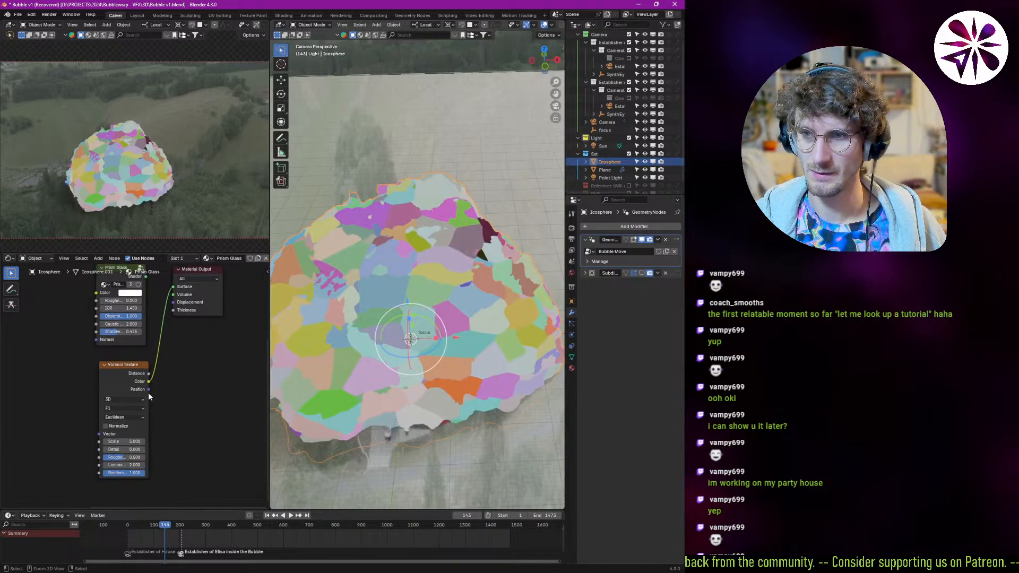
scroll(152, 386, "up", 4)
scroll(152, 384, "down", 2)
middle_click_drag(156, 369, 142, 400)
left_click_drag(142, 401, 159, 332)
left_click_drag(171, 294, 171, 294)
middle_click_drag(159, 388, 164, 342)
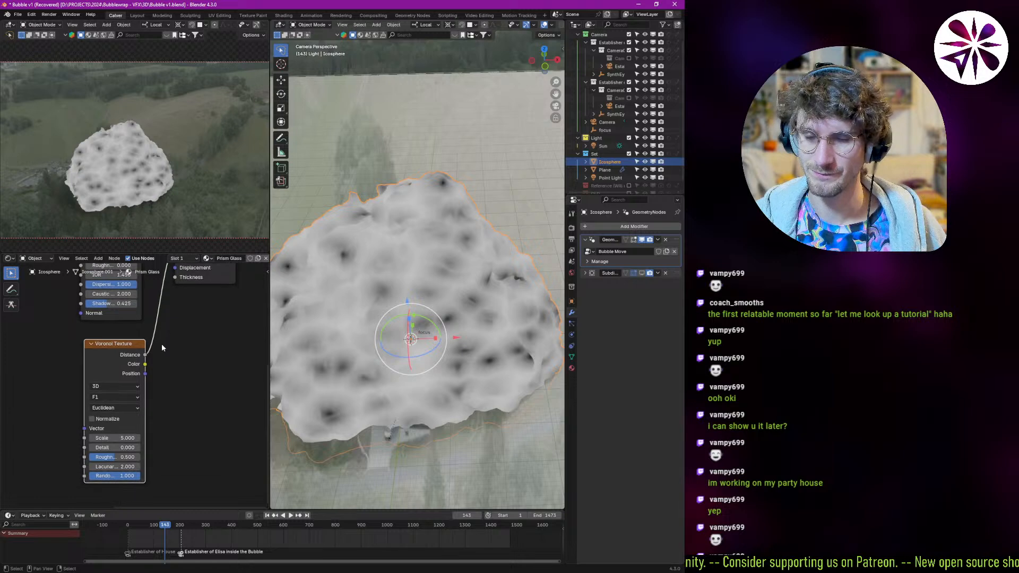
scroll(127, 436, "up", 1)
- Set the Voronoi Texture to 4D and enter a Roughness of 0.5
left_click(117, 382)
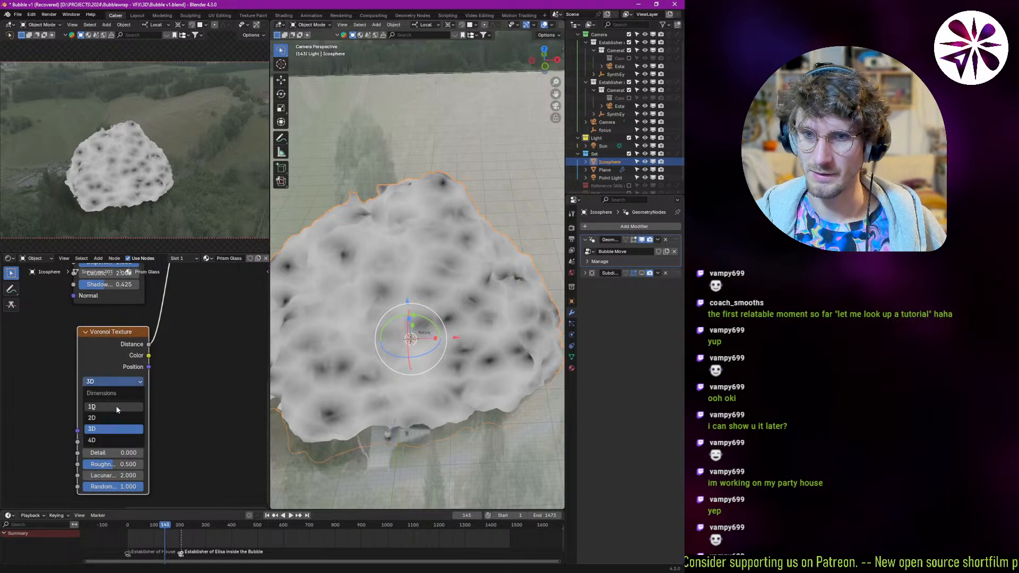
left_click(109, 440)
left_click_drag(114, 452, 151, 465)
key("Escape")
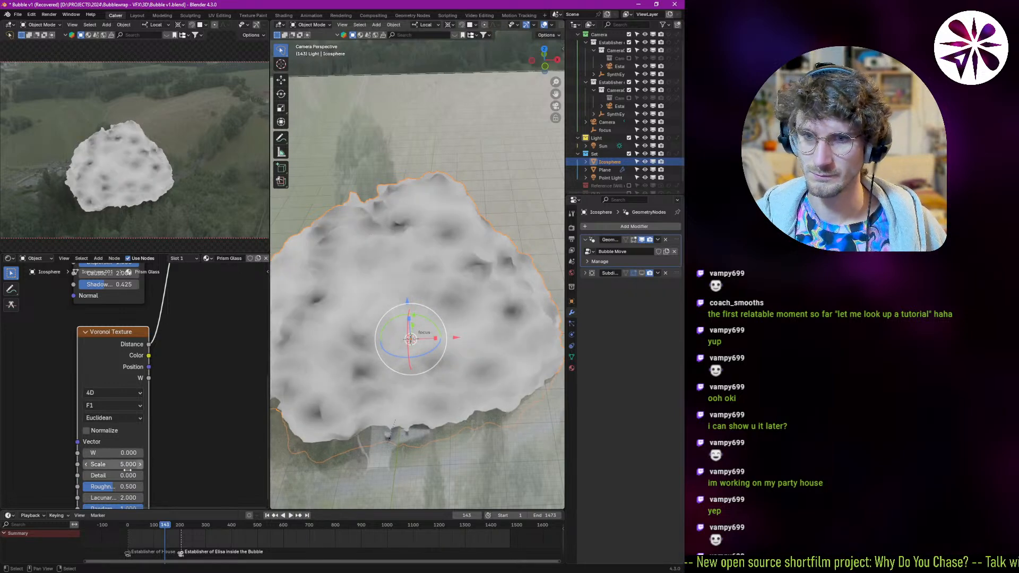
left_click(117, 486)
type("0.5")
key("Return")
middle_click_drag(136, 476, 133, 435)
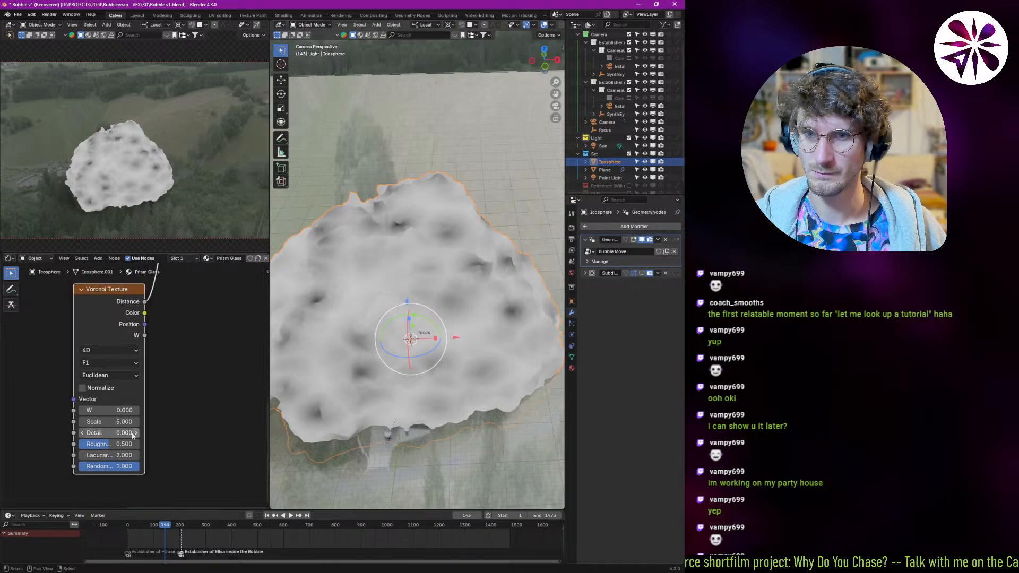
- Try the F2 feature output on the Voronoi Texture, then set it to Smooth F1
left_click(114, 363)
left_click(114, 399)
left_click(111, 365)
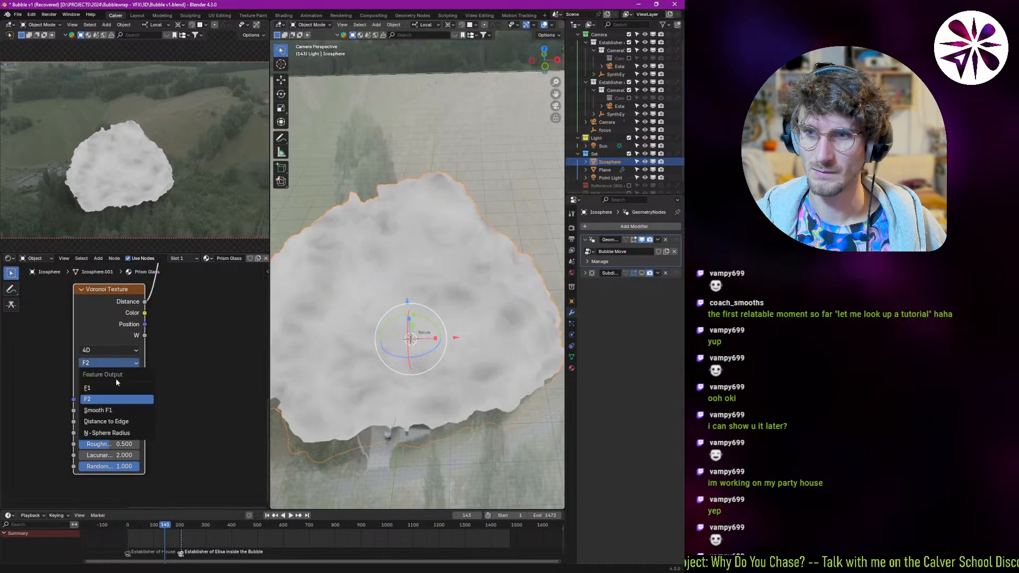
left_click(114, 415)
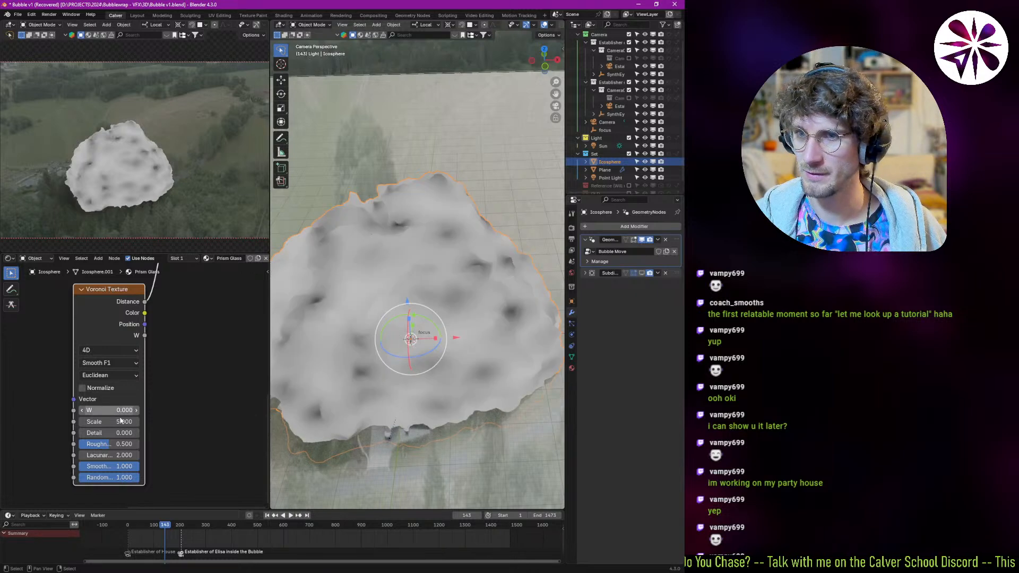
left_click_drag(113, 410, 145, 417)
key("ctrl+z")
- Insert a Color Ramp between the Voronoi Texture's Distance output and the Material Output's Surface
middle_click_drag(172, 297, 155, 364)
key("shift+a")
mouse_move(155, 364)
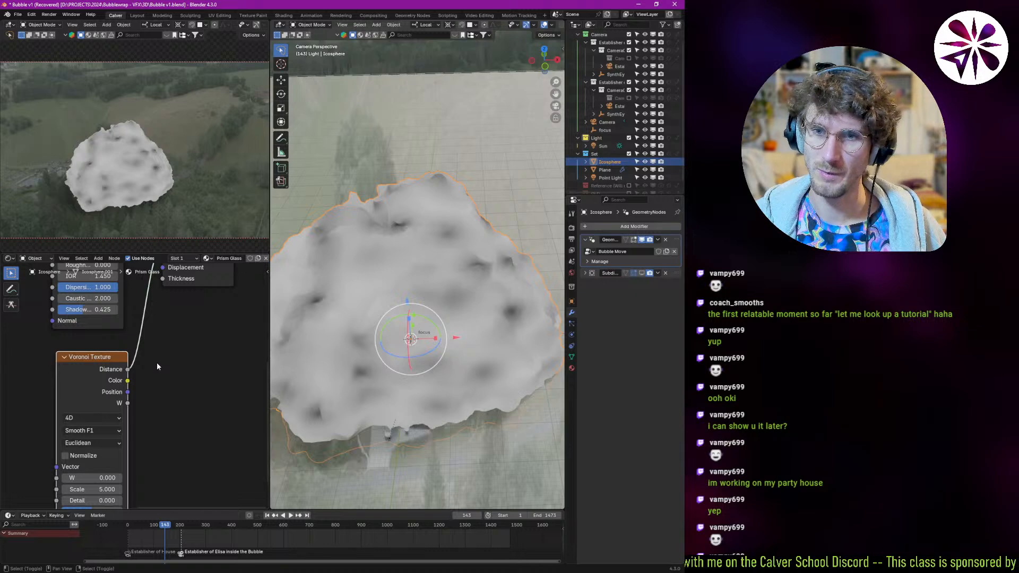
left_click(139, 306)
type("ramp")
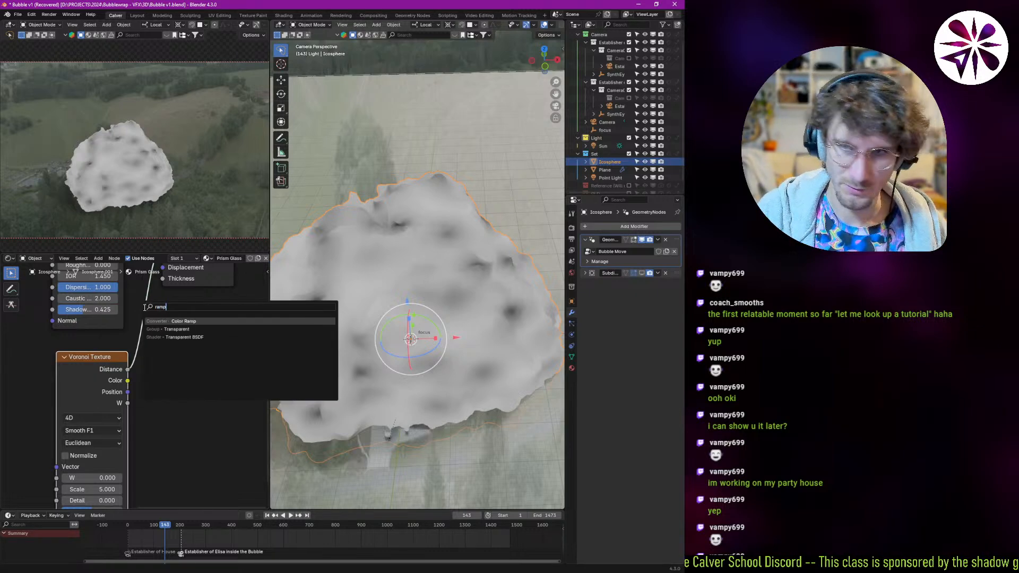
key("Return")
left_click(142, 391)
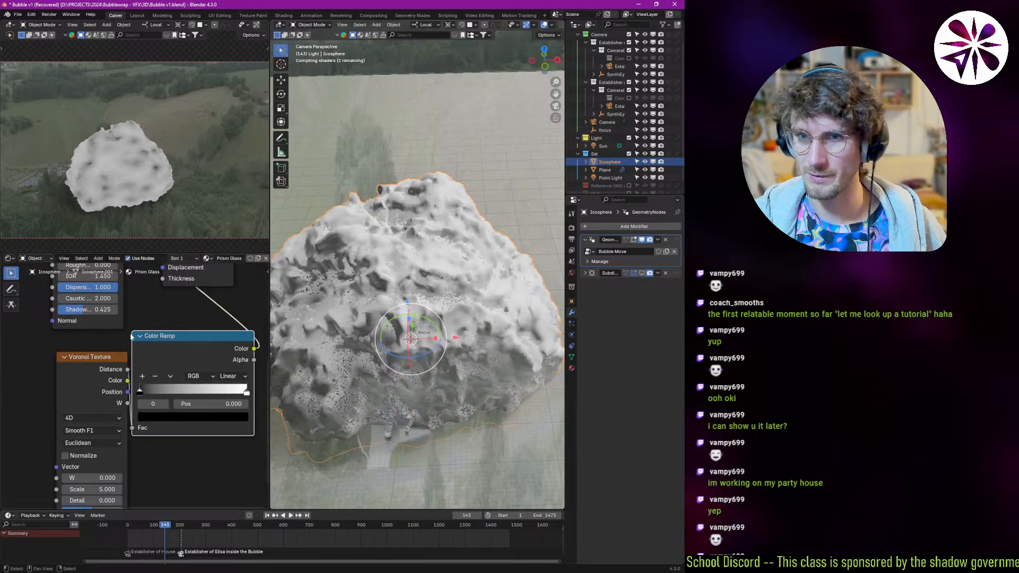
- Shape the Color Ramp into a narrow black band between white stops, with the first stop white at position 0.259
middle_click_drag(141, 390, 91, 402)
left_click_drag(106, 402, 131, 403)
left_click(139, 428)
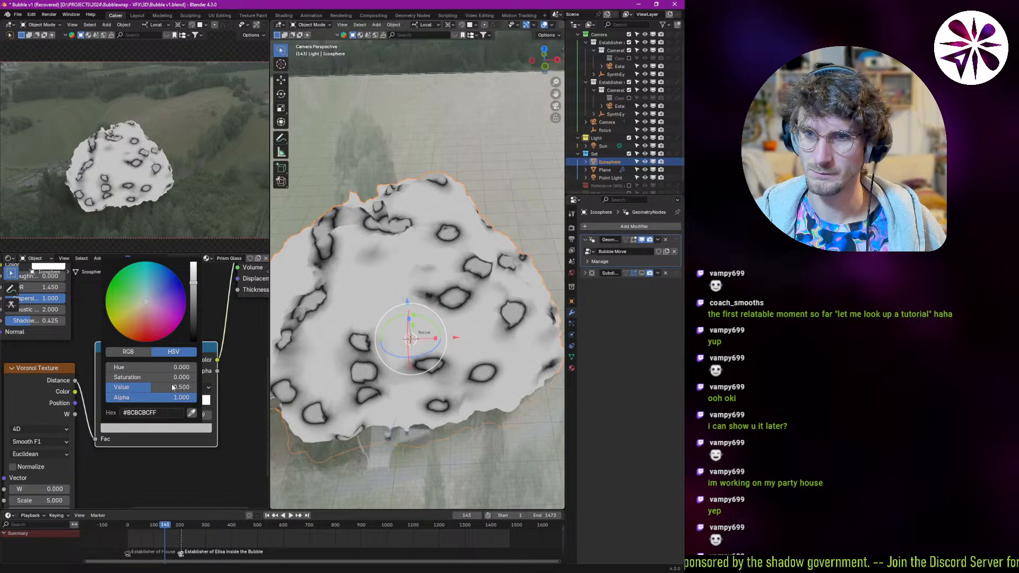
left_click_drag(196, 305, 194, 264)
middle_click_drag(51, 469, 88, 445)
mouse_move(80, 464)
left_mouse_down()
mouse_move(110, 471)
mouse_move(79, 467)
left_mouse_up()
middle_click_drag(181, 393, 152, 397)
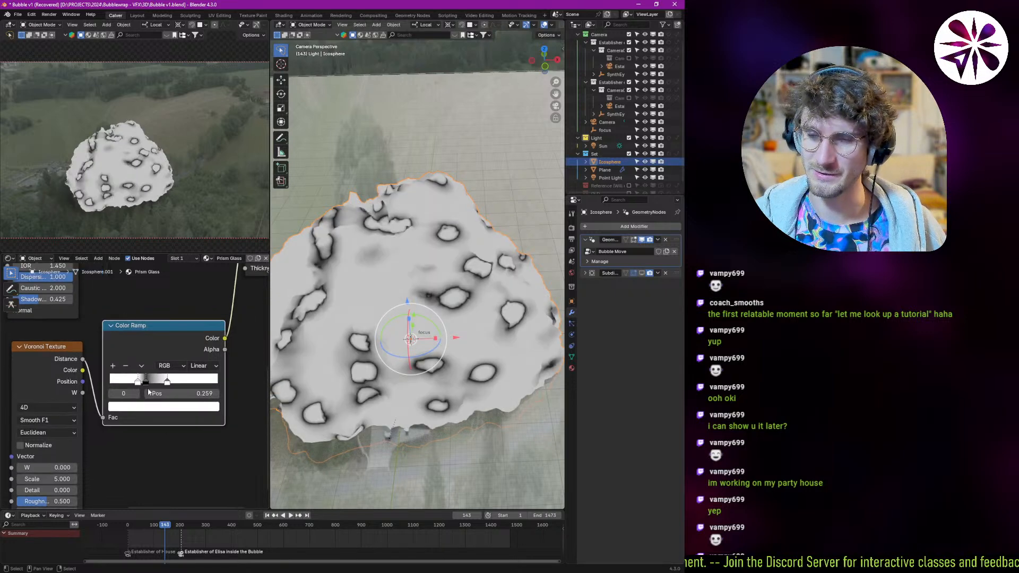
- Spread the Color Ramp's white stops out to positions 0 and 1, and set the Voronoi Texture's W to 1.390
left_click_drag(137, 381, 105, 391)
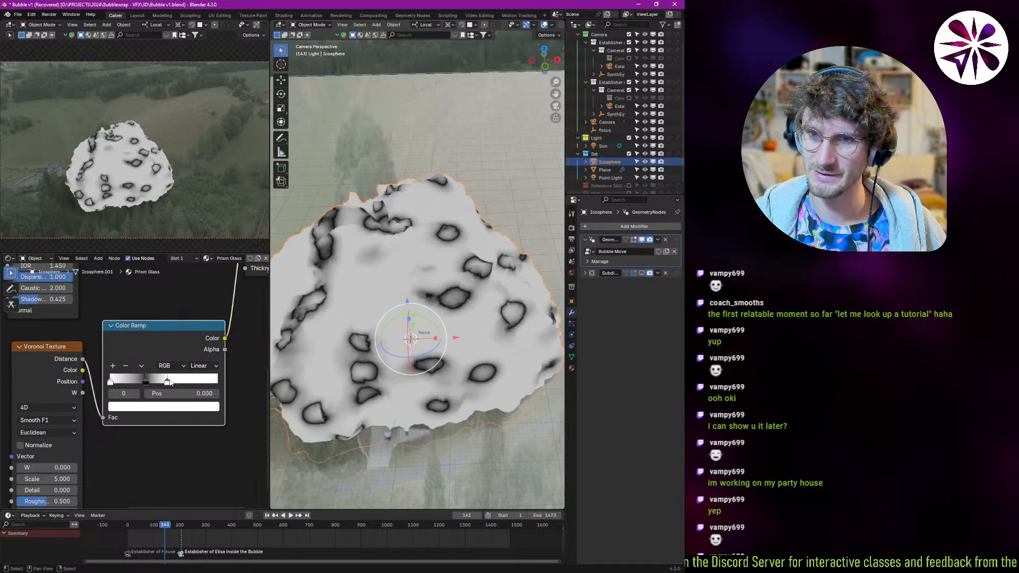
left_click_drag(168, 382, 247, 385)
left_click_drag(63, 468, 130, 469)
middle_click_drag(105, 397, 122, 377)
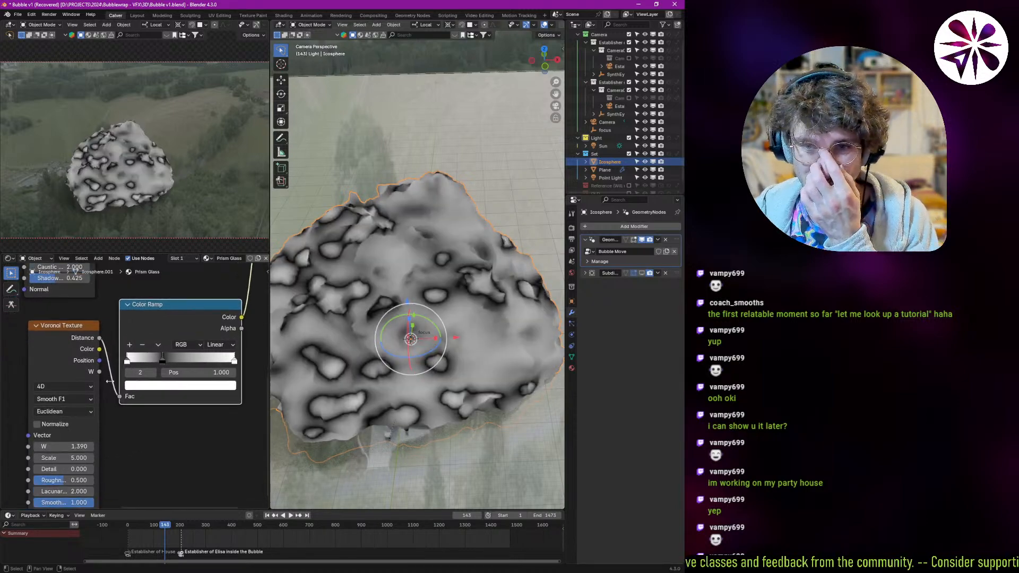
- Try the F1, Distance to Edge and N-Sphere Radius feature outputs on the Voronoi Texture
left_click(78, 412)
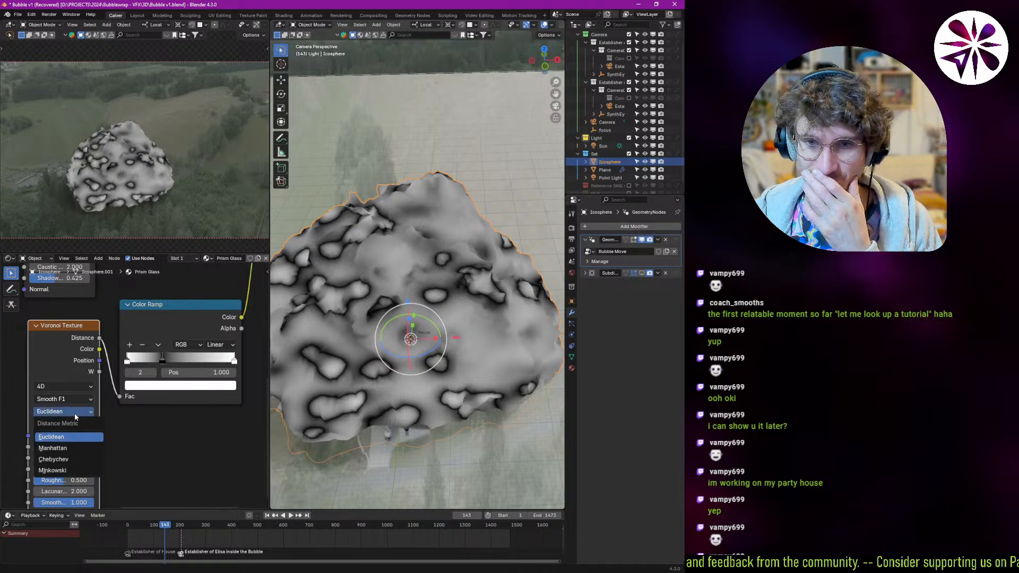
left_click(75, 399)
left_click(69, 425)
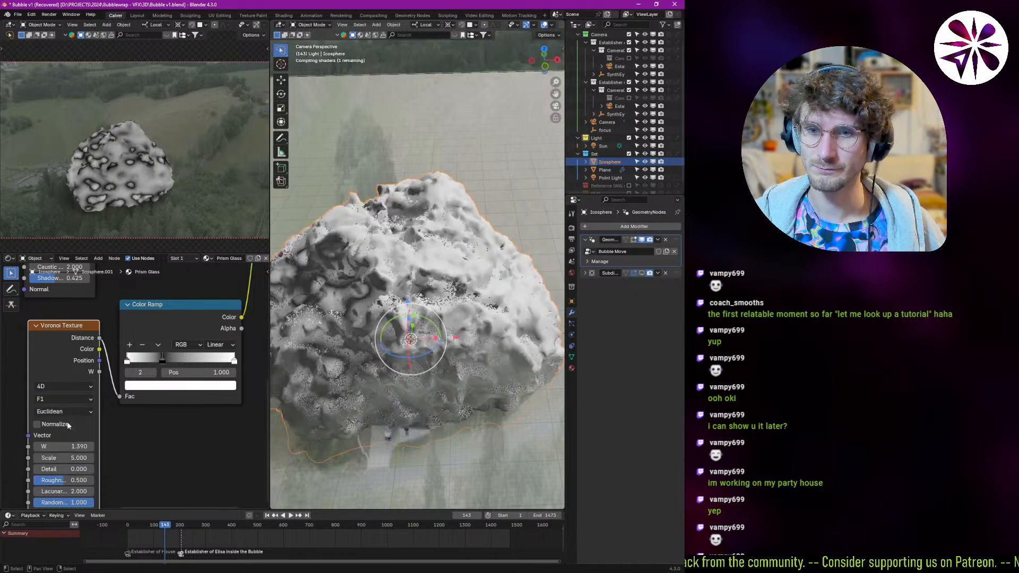
left_click_drag(74, 447, 95, 453)
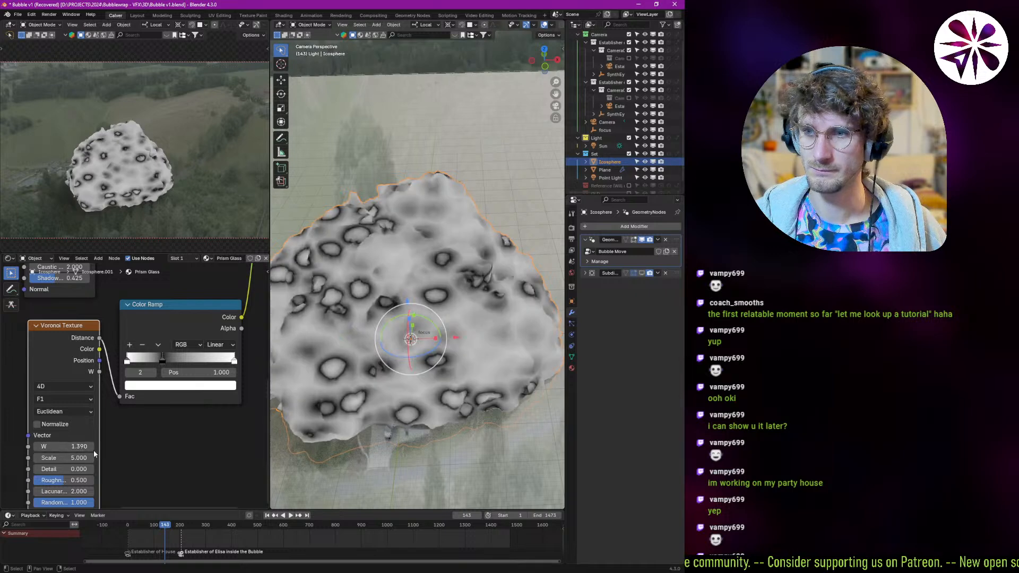
left_click(75, 398)
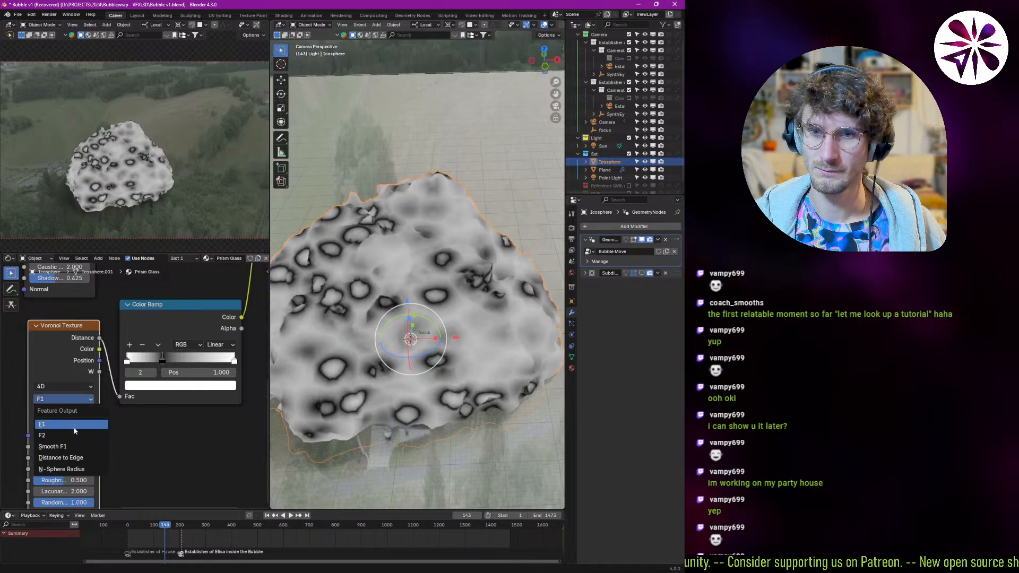
left_click(73, 458)
mouse_move(81, 412)
left_mouse_down()
mouse_move(99, 427)
mouse_move(85, 405)
left_mouse_up()
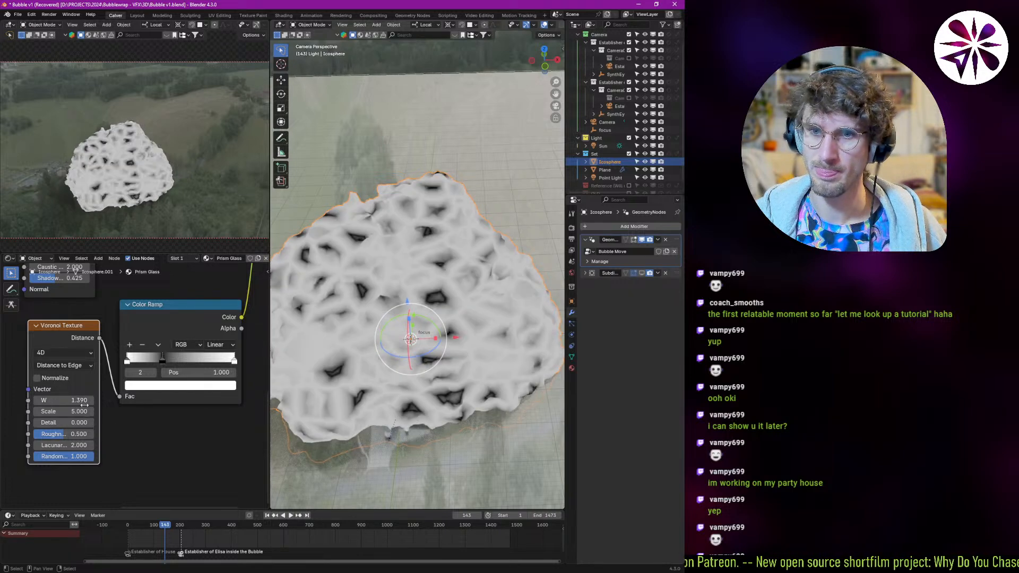
left_click(75, 367)
left_click(75, 438)
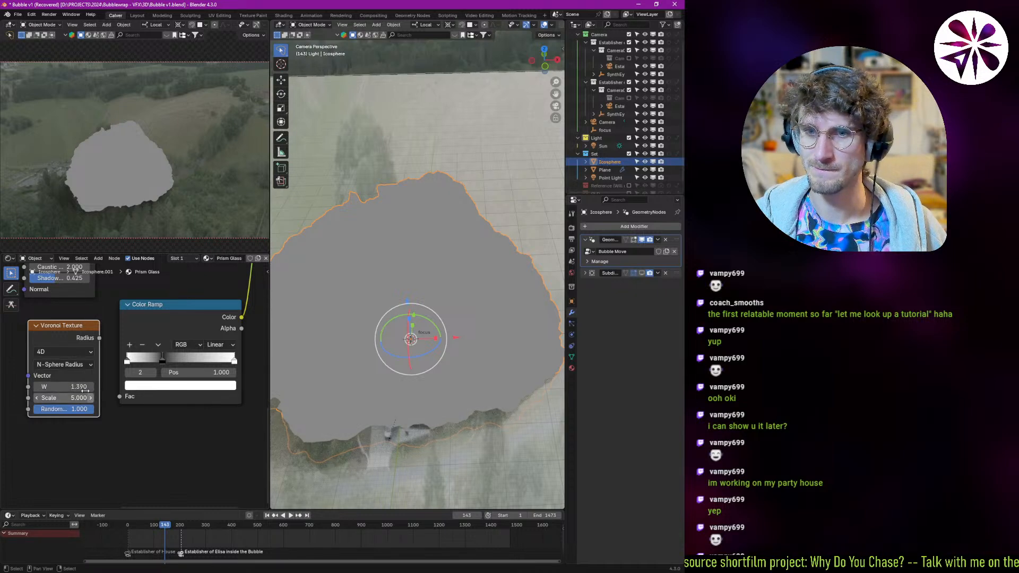
- Try the Voronoi Texture in 3D, then return it to 4D with the Smooth F1 feature output
left_click(78, 353)
left_click(72, 399)
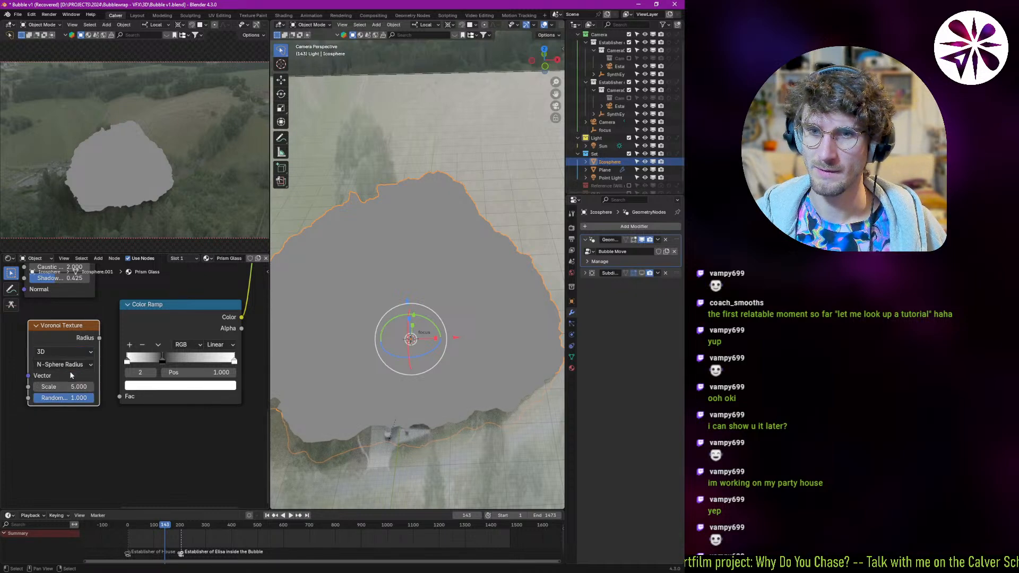
left_click(80, 352)
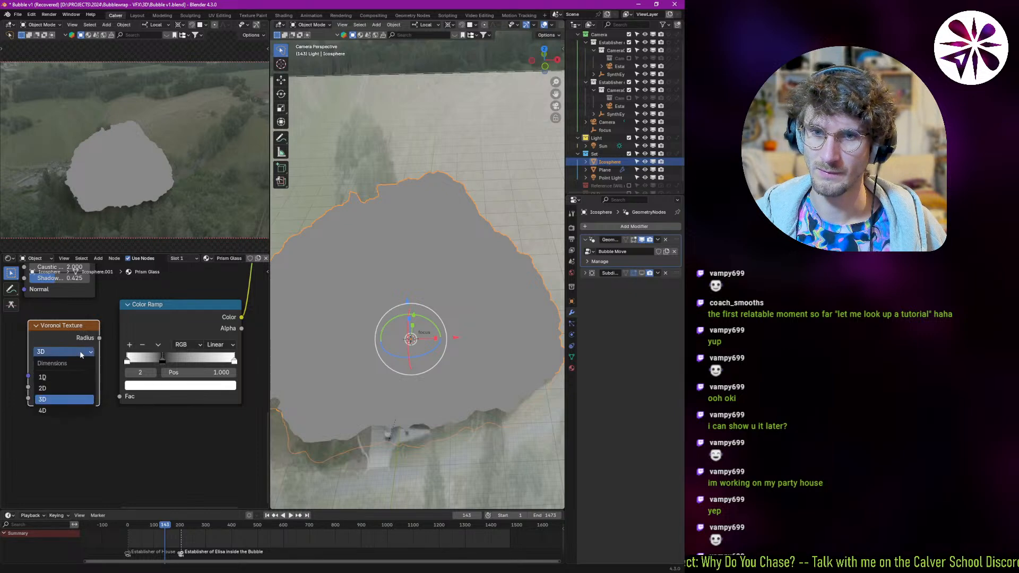
left_click(68, 410)
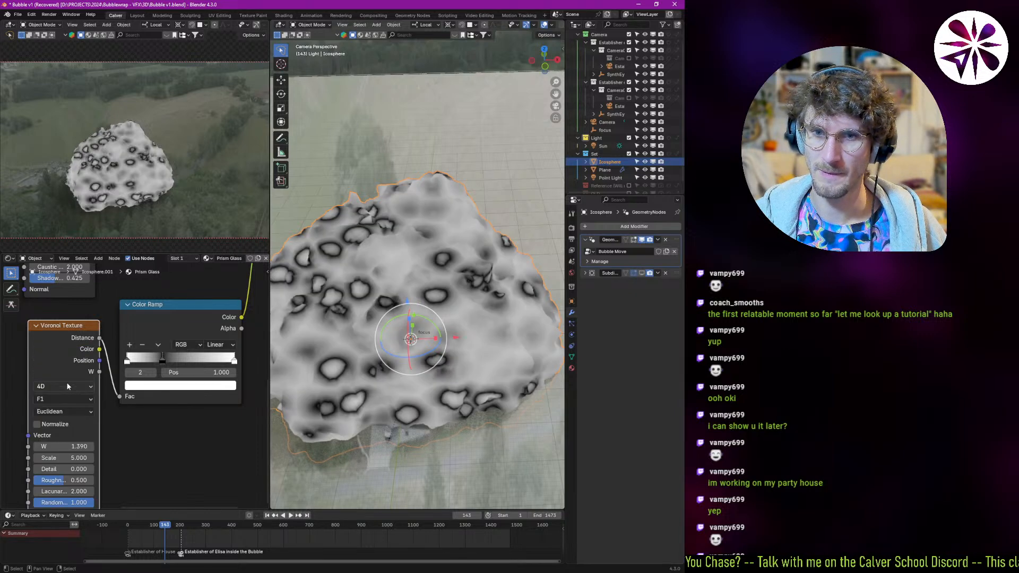
left_click(72, 399)
left_click(66, 422)
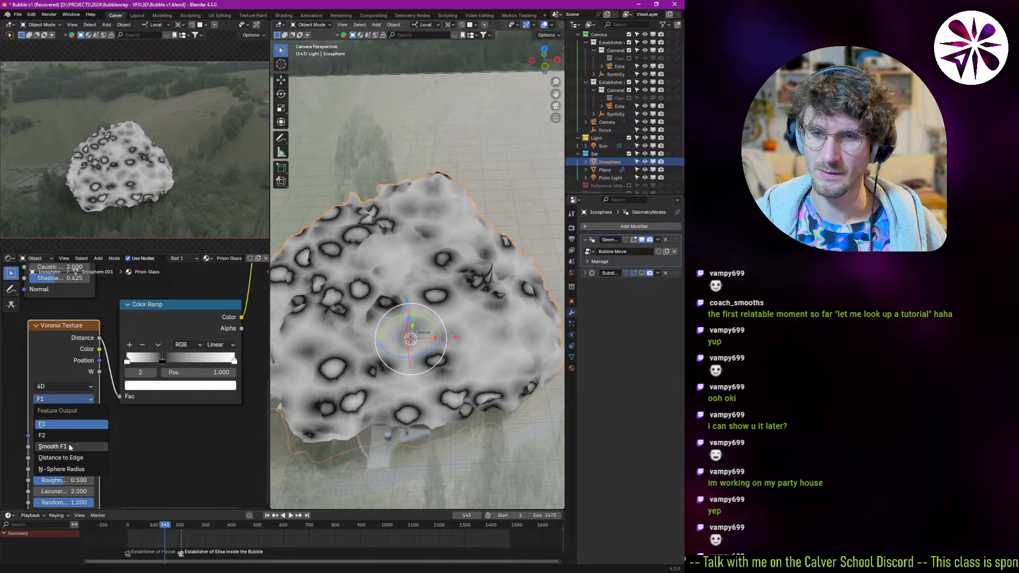
- Delete the Mapping node that feeds the Voronoi Texture's Vector input
middle_click_drag(133, 456, 211, 415)
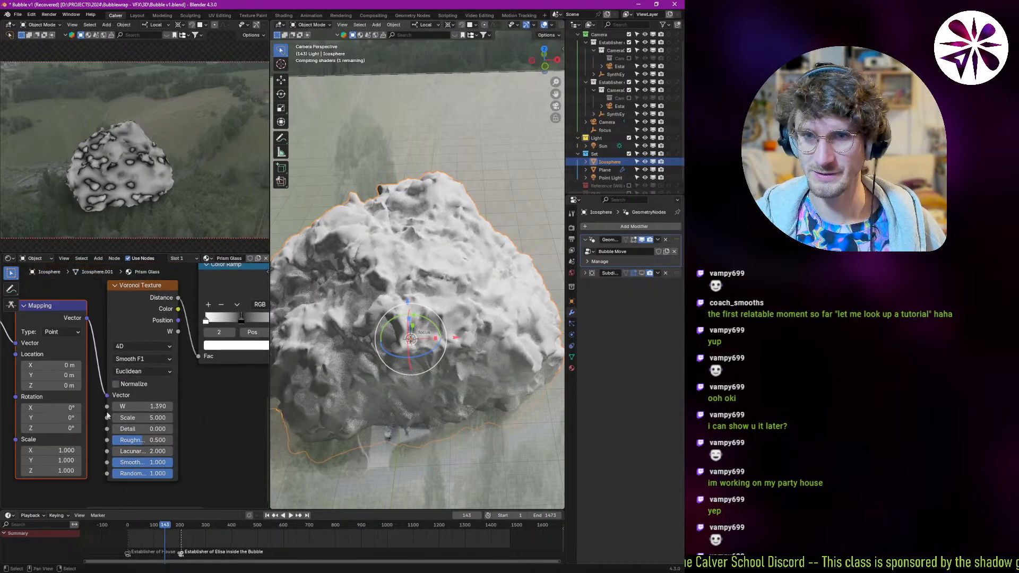
middle_click_drag(96, 415, 130, 394)
left_click_drag(88, 364, 181, 415)
middle_click_drag(221, 386, 178, 399)
key("x")
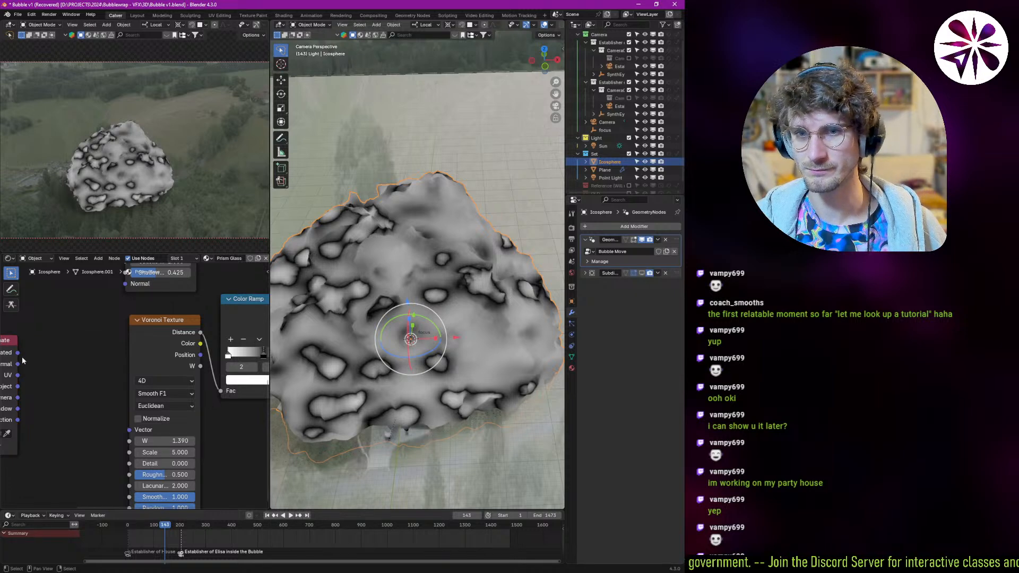
- Set the Voronoi Texture's W to 1 and move the node farther from the Color Ramp
middle_click_drag(148, 398, 87, 365)
left_click(116, 406)
type("1")
key("Return")
middle_click_drag(88, 312, 89, 322)
left_click_drag(89, 321, 28, 328)
middle_click_drag(106, 329, 117, 346)
key("shift+a")
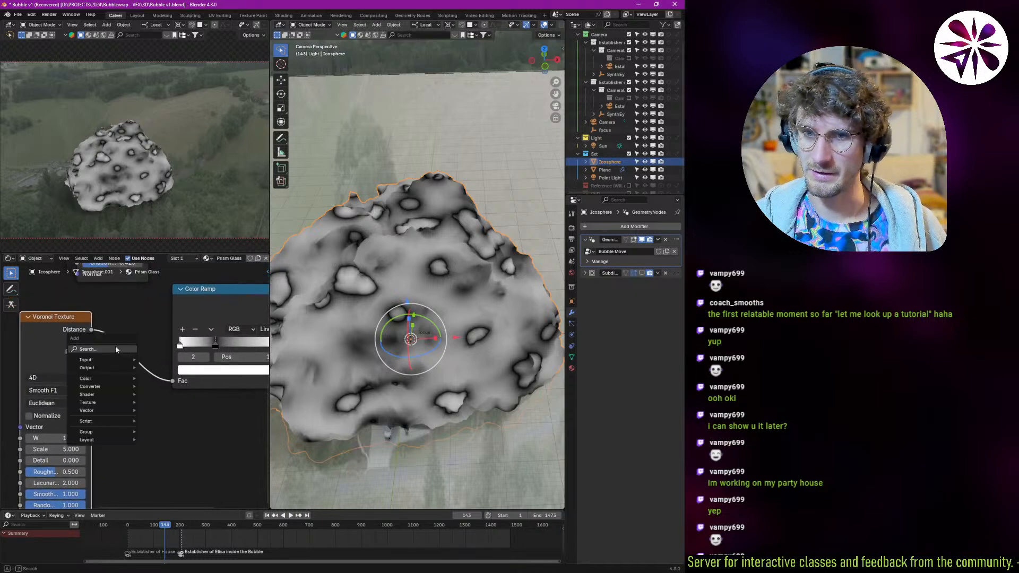
left_click(117, 350)
type("cycl")
key("BackSpace")
key("BackSpace")
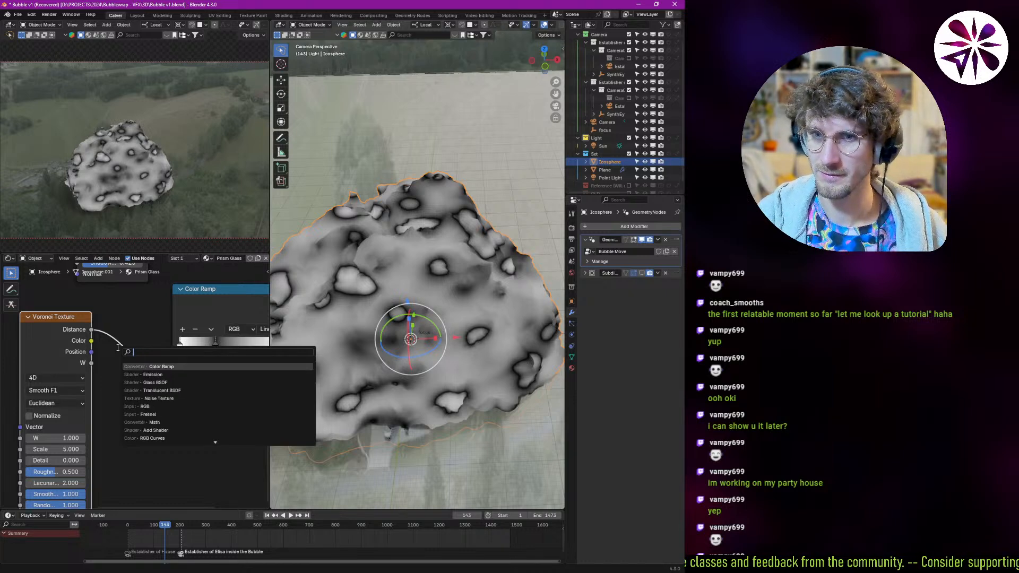
key("Escape")
- Add a second Color Ramp fed by the Voronoi Texture's Distance output and place it below the first ramp
left_click_drag(91, 330, 143, 403)
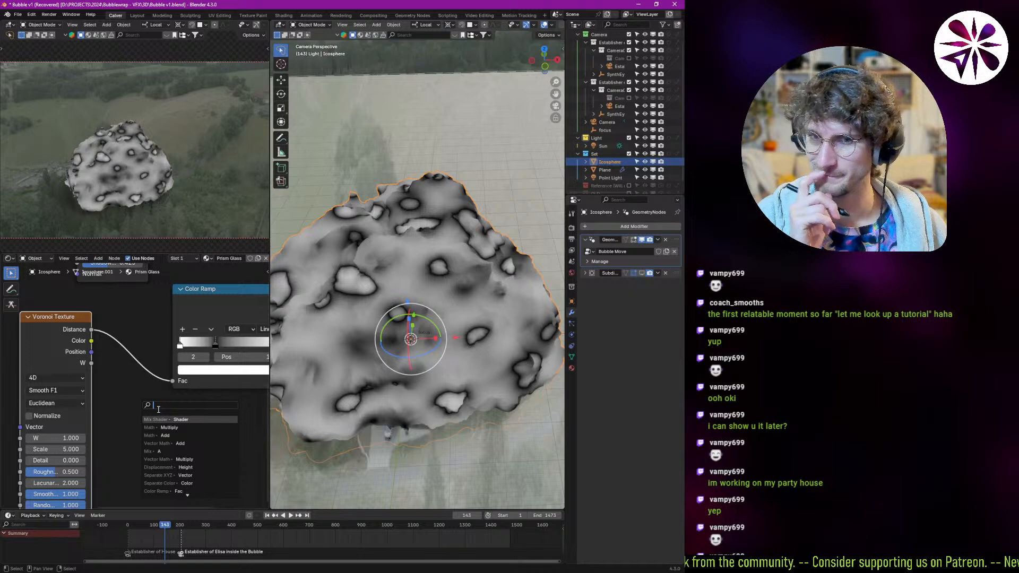
type("cycl")
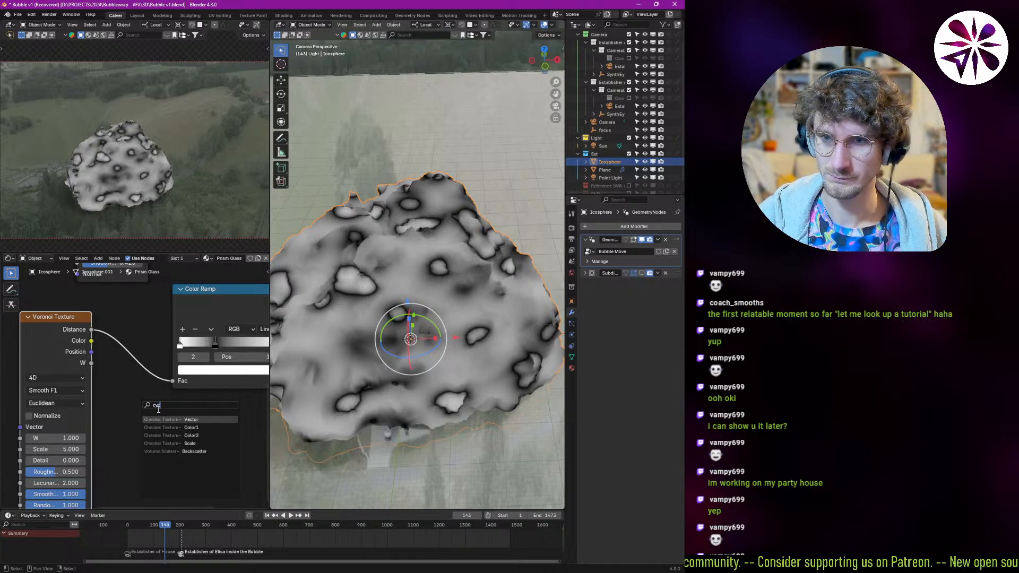
key("BackSpace")
key("BackSpace")
key("BackSpace")
key("BackSpace")
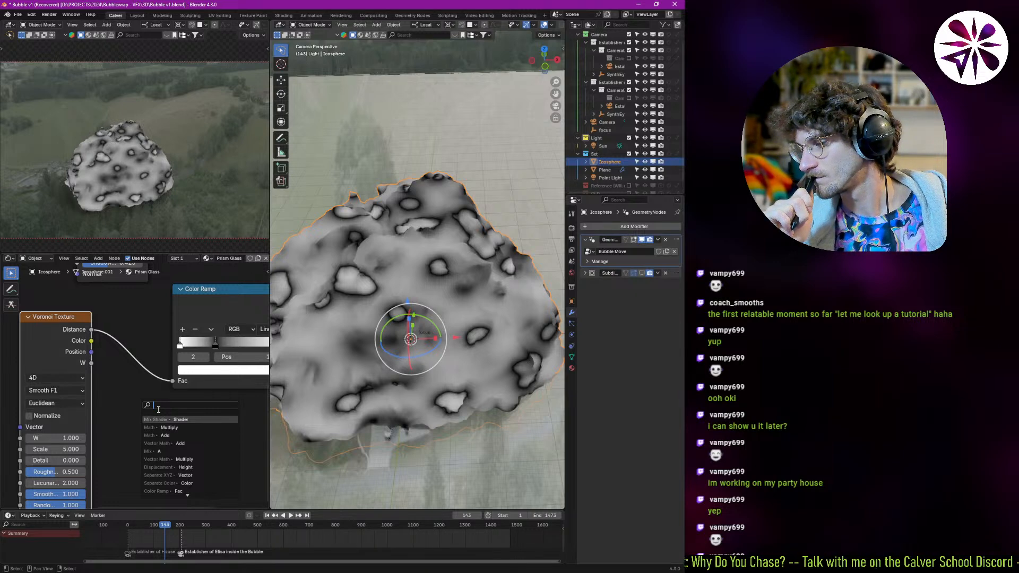
type("ramp")
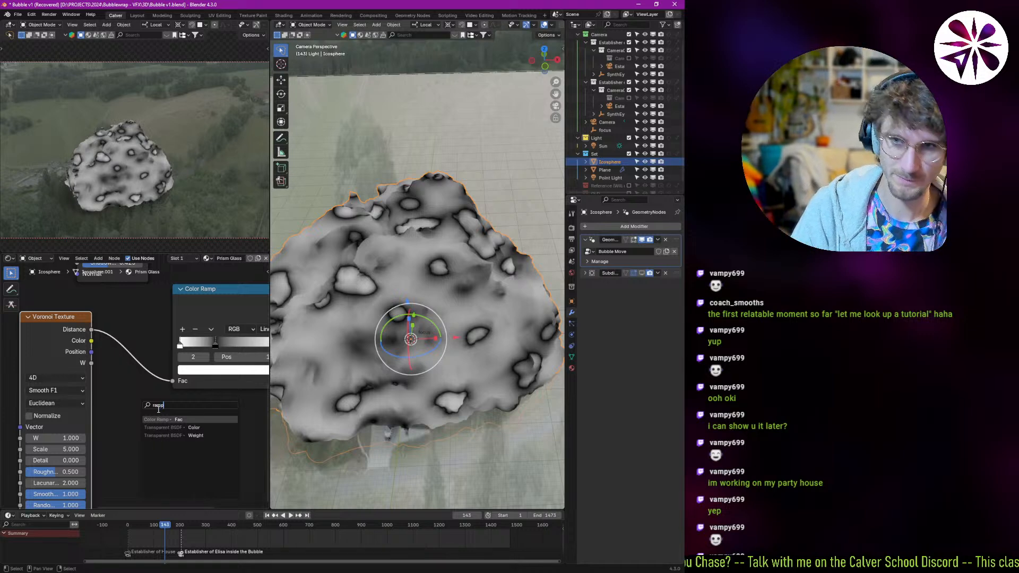
key("Return")
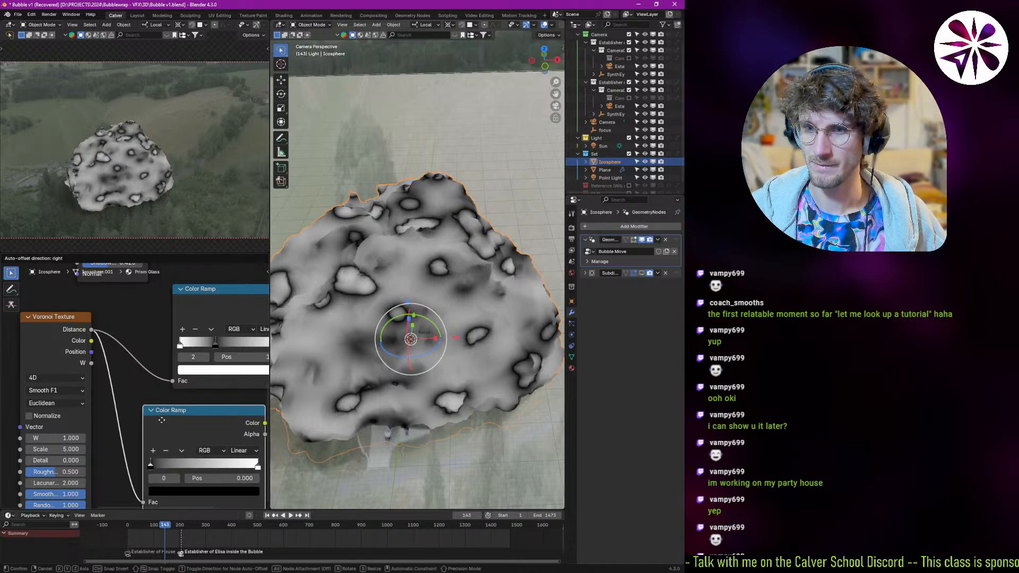
left_click(172, 426)
middle_click_drag(172, 426, 154, 387)
- Connect the lower Color Ramp's Color output to the upper Color Ramp's Fac input
left_click(222, 437)
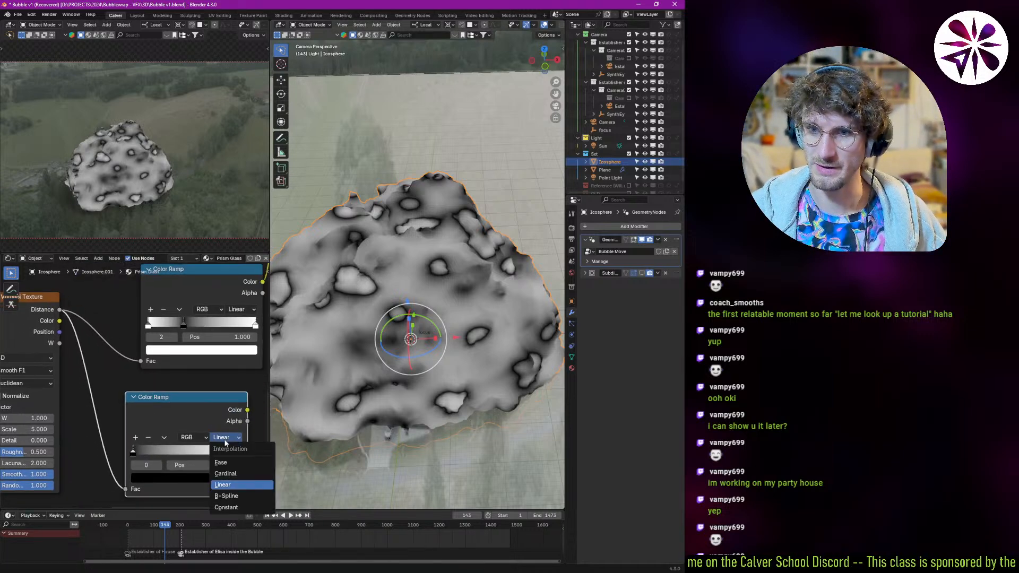
scroll(128, 418, "down", 2)
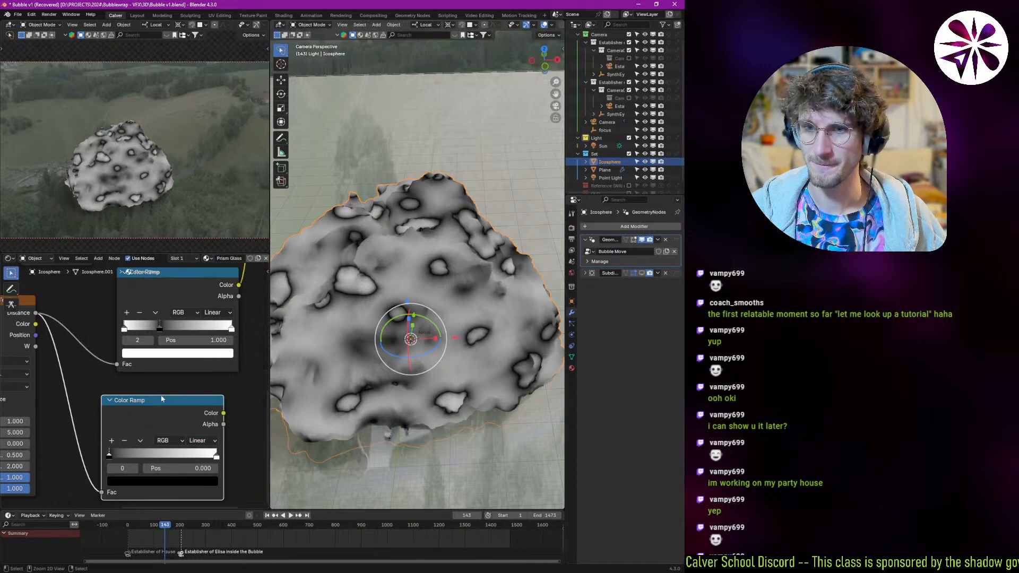
left_click_drag(205, 407, 220, 394)
left_click_drag(143, 375, 133, 374)
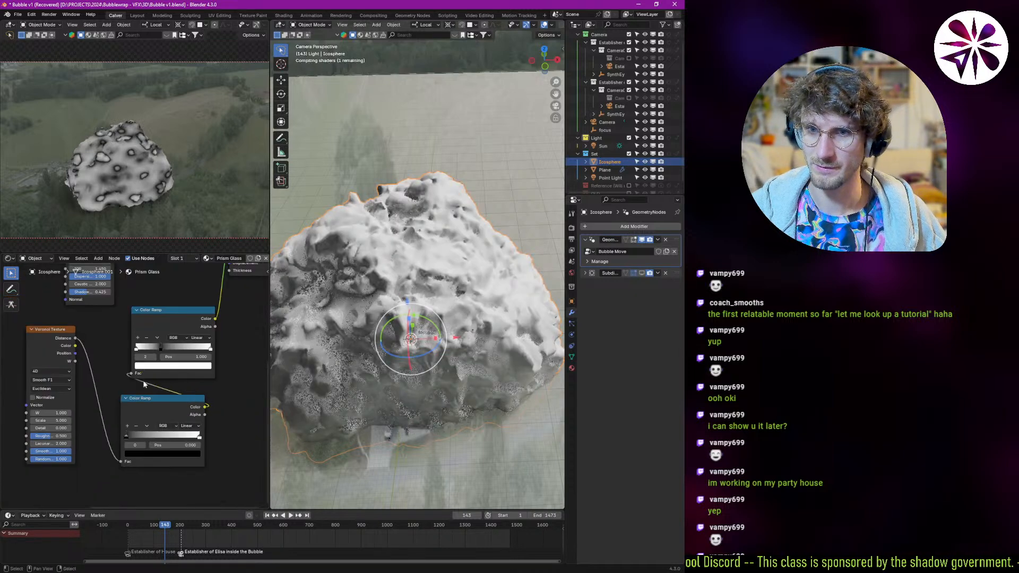
scroll(199, 447, "up", 2)
- Shape the lower Color Ramp as black-white-black by adding a black stop at 1 and placing the white stop at about 0.5
left_click_drag(213, 439, 160, 438)
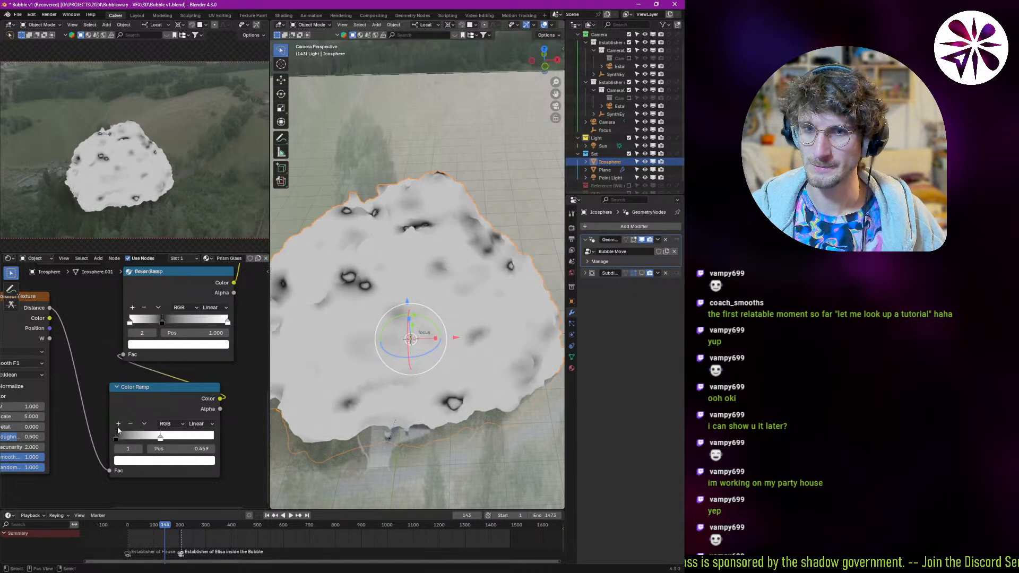
left_click(117, 424)
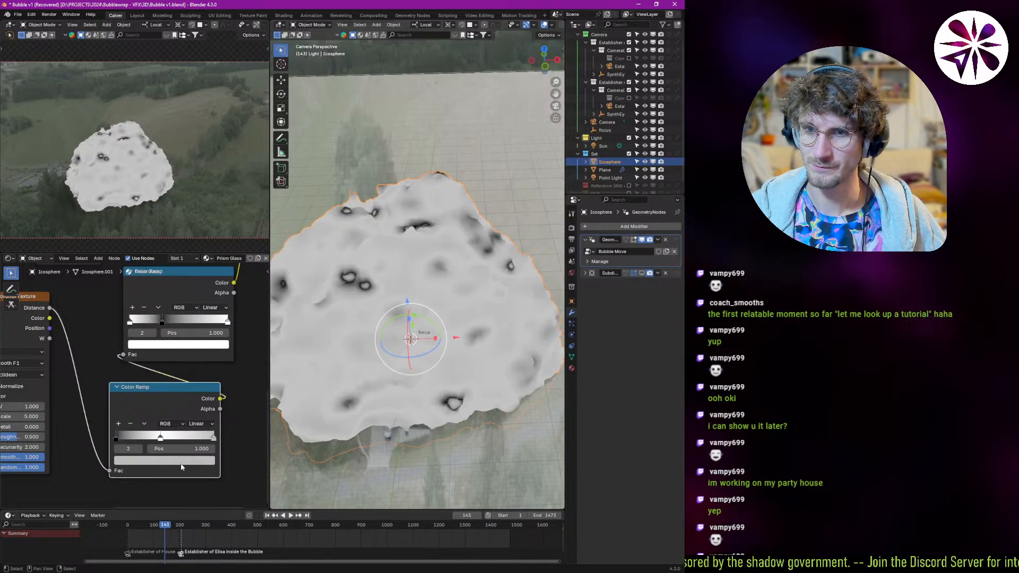
left_click(183, 461)
left_click_drag(195, 362, 197, 383)
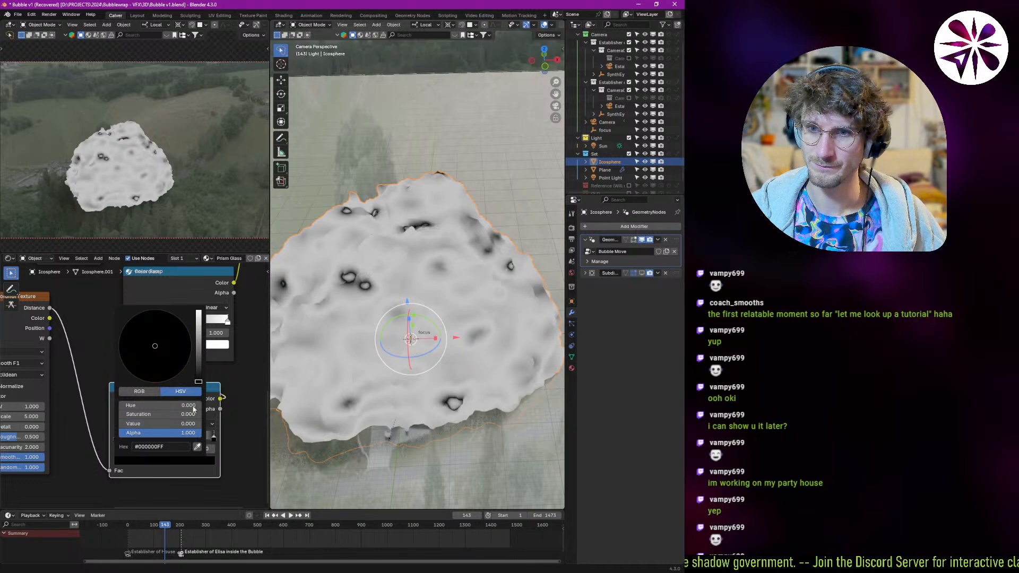
left_click_drag(160, 437, 165, 437)
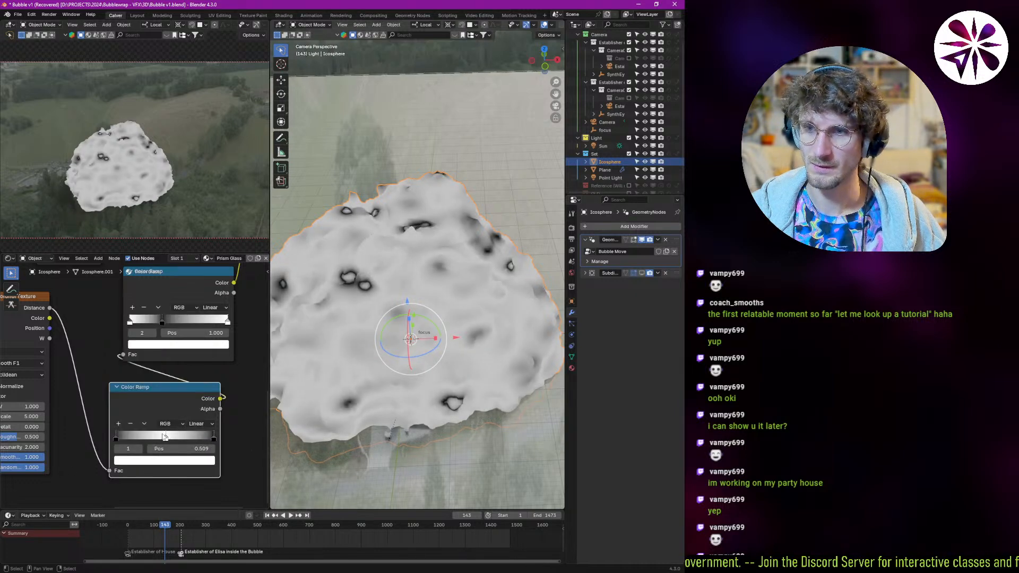
left_click(116, 436)
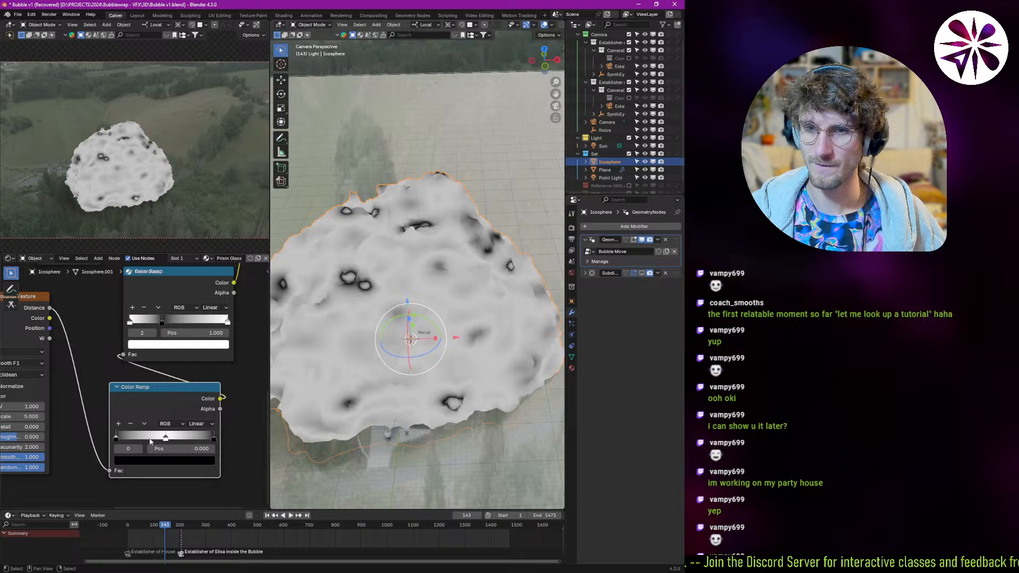
- Try adding a Float Curve node beside the lower Color Ramp, then delete it
key("shift+a")
left_click(97, 382)
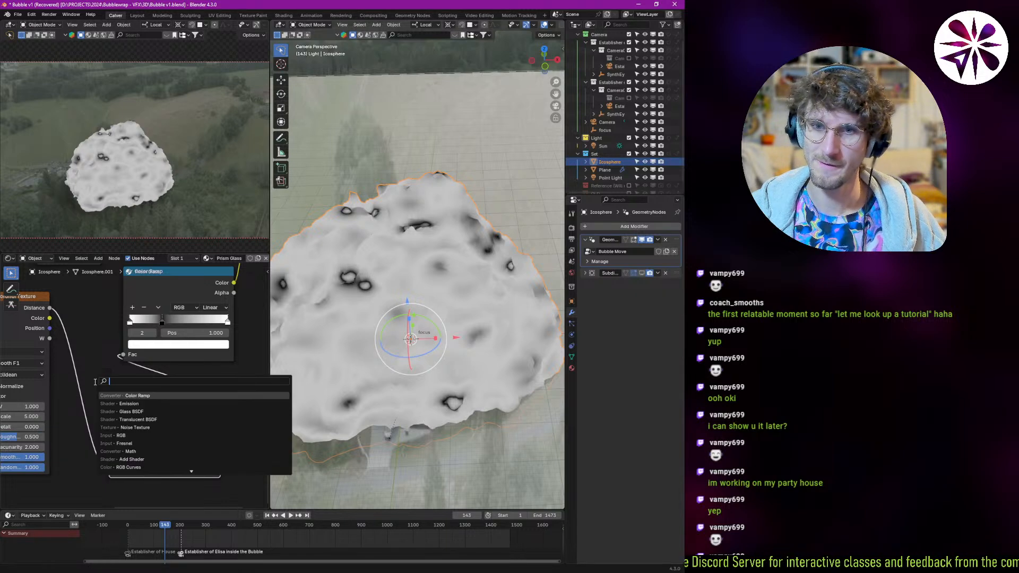
key("Escape")
key("shift+a")
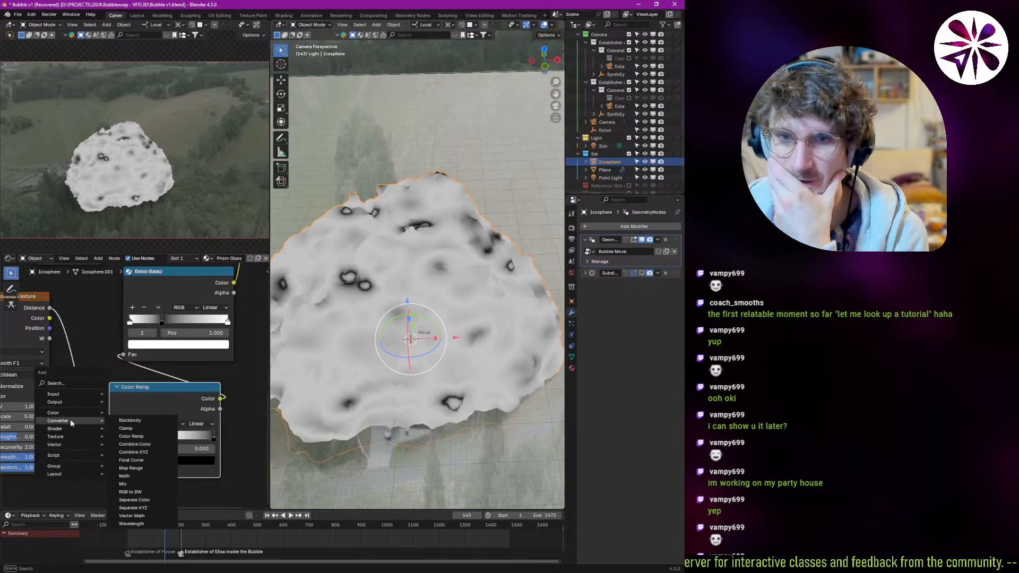
mouse_move(76, 412)
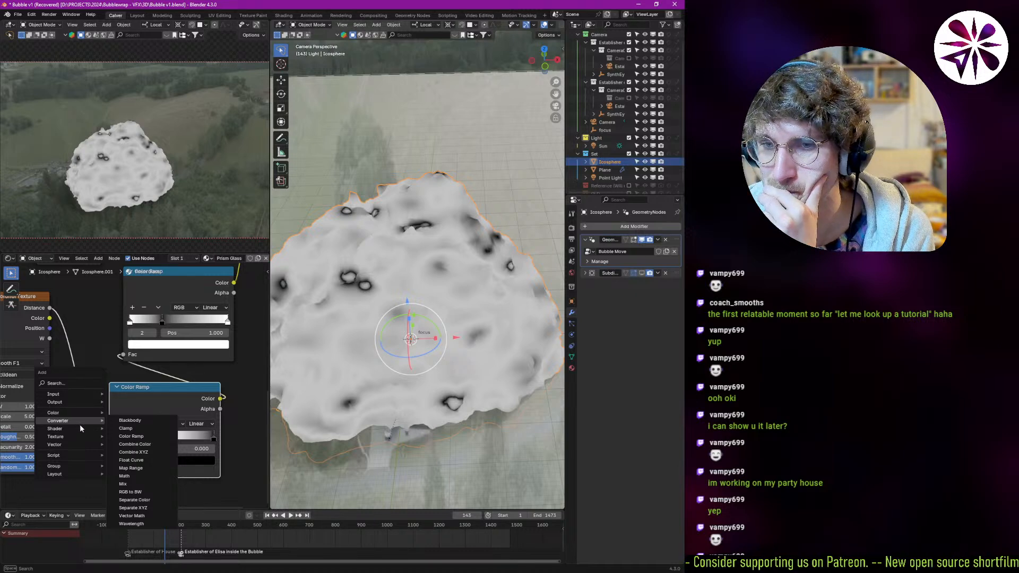
left_click(131, 460)
left_click(164, 436)
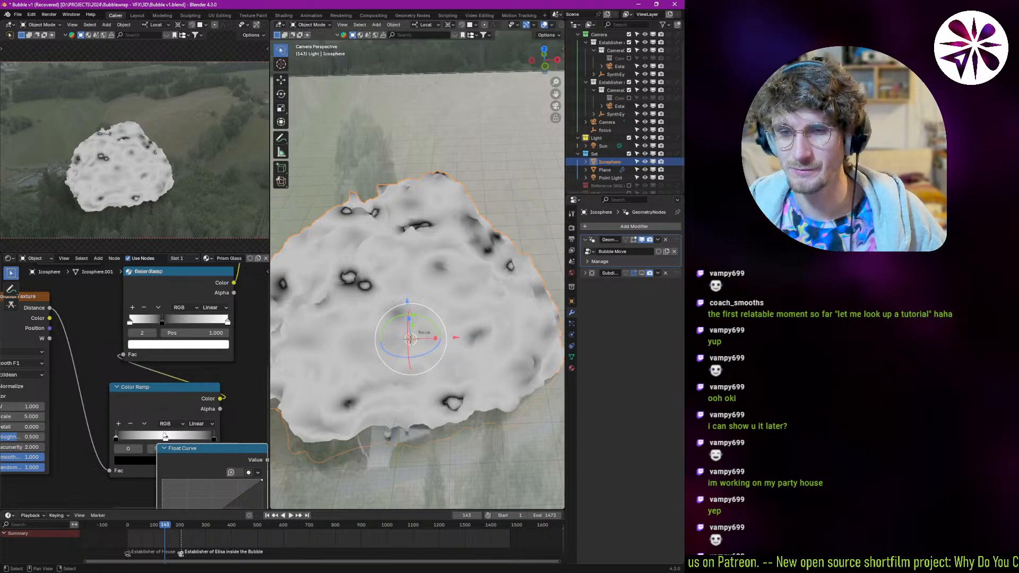
key("x")
- Try moving the lower Color Ramp's black stops inward, with the first at 0.232, then return them to the ends
left_click_drag(162, 436, 134, 437)
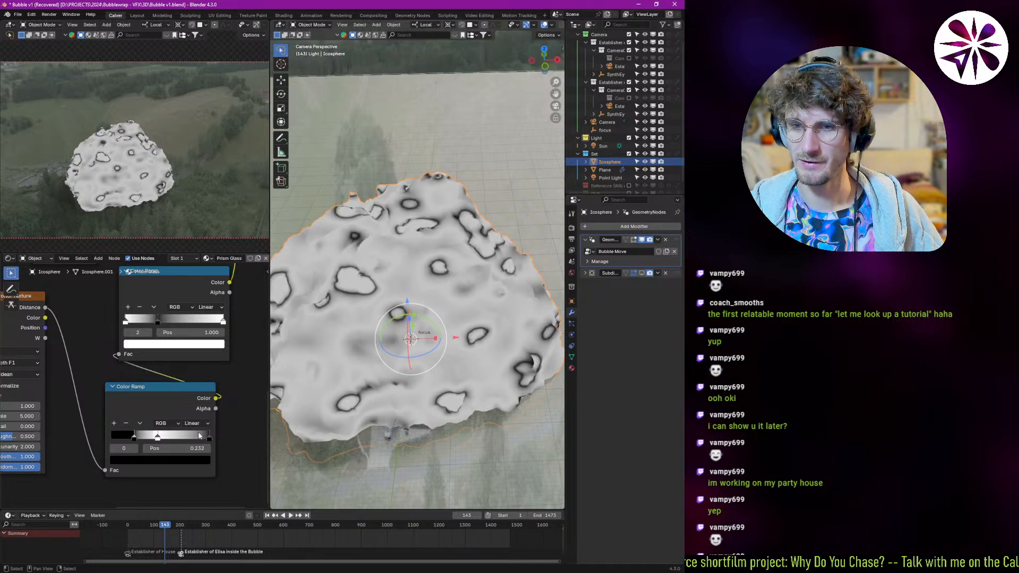
mouse_move(210, 437)
left_mouse_down()
mouse_move(182, 437)
mouse_move(202, 435)
left_mouse_up()
left_click_drag(134, 438, 105, 441)
left_click(100, 441)
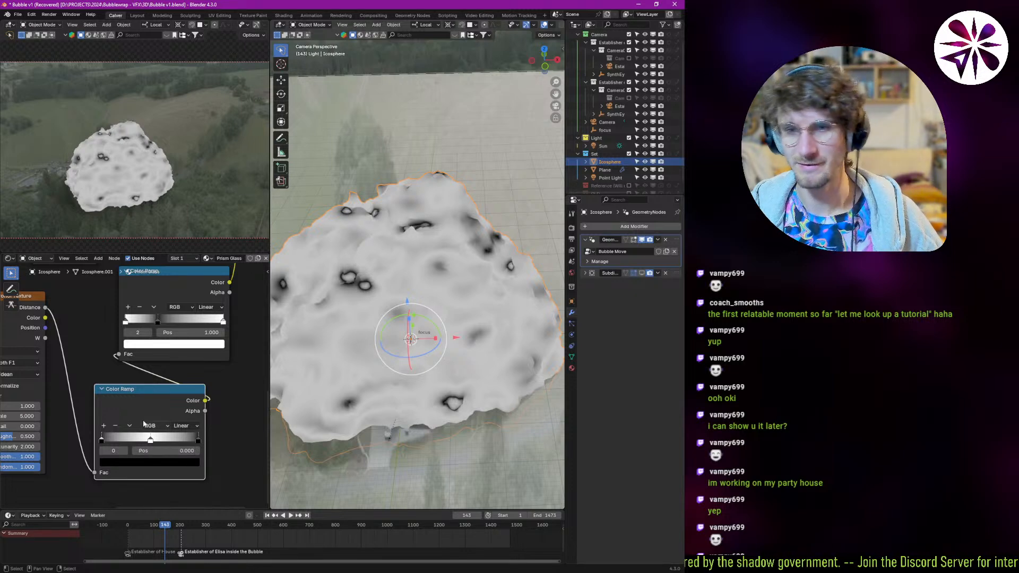
- Try adding a Light Falloff node near the two Color Ramps, then delete it
key("g")
left_click(170, 400)
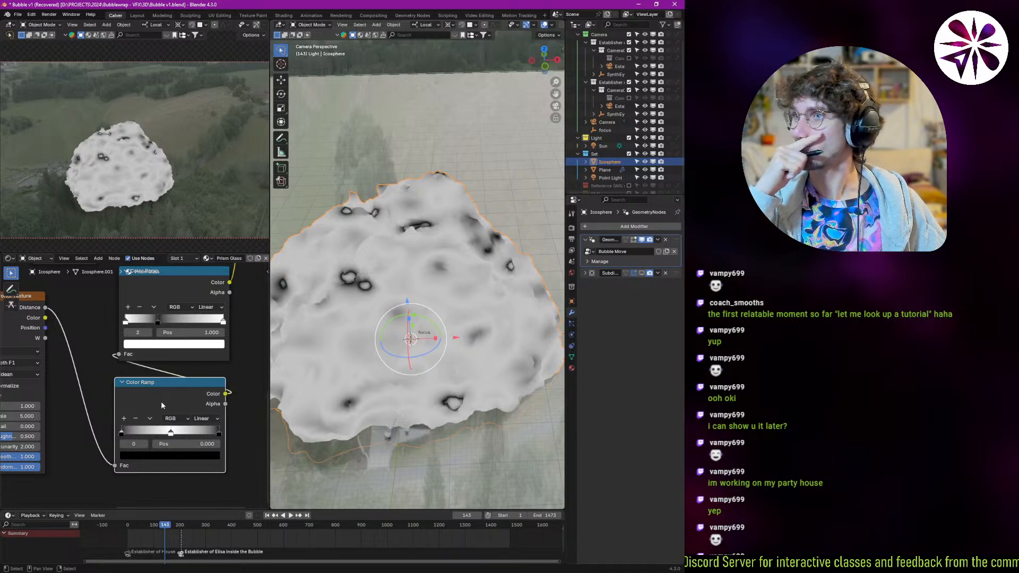
key("shift+a")
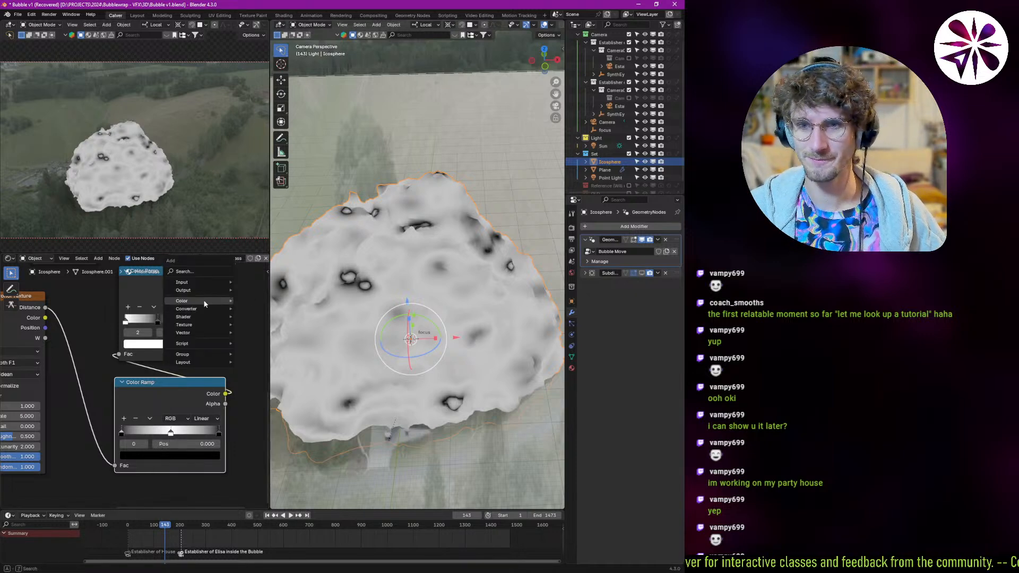
left_click(195, 272)
type("color c")
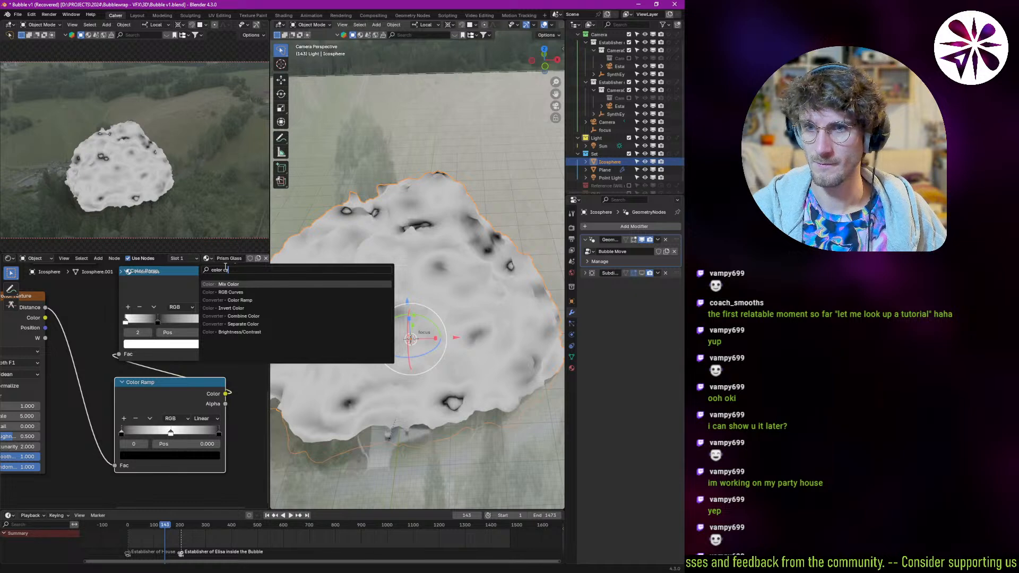
type("yc")
key("BackSpace")
key("BackSpace")
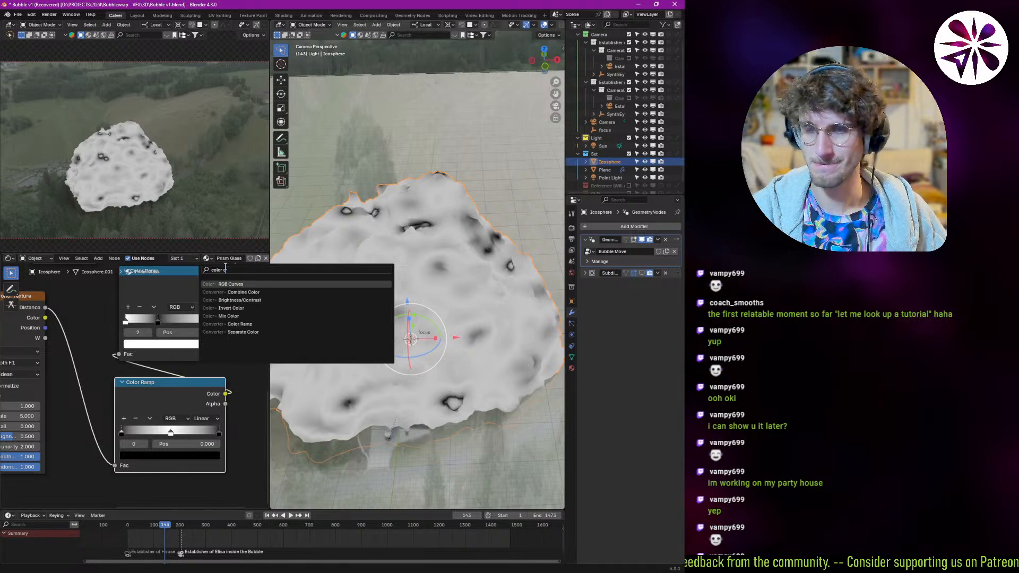
key("BackSpace")
key("BackSpace")
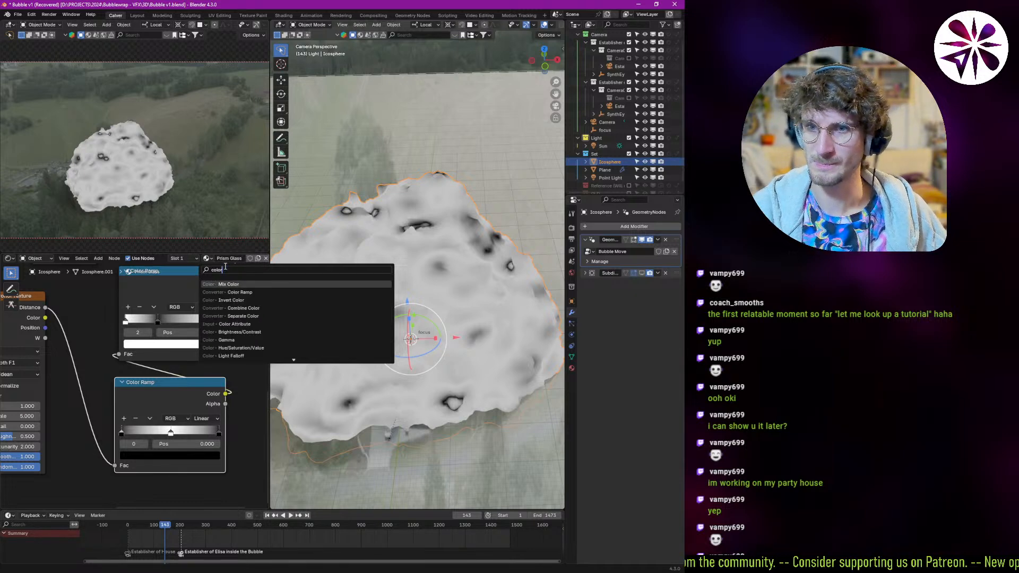
key("Down")
key("Down")
key("Down")
key("Down")
key("Down")
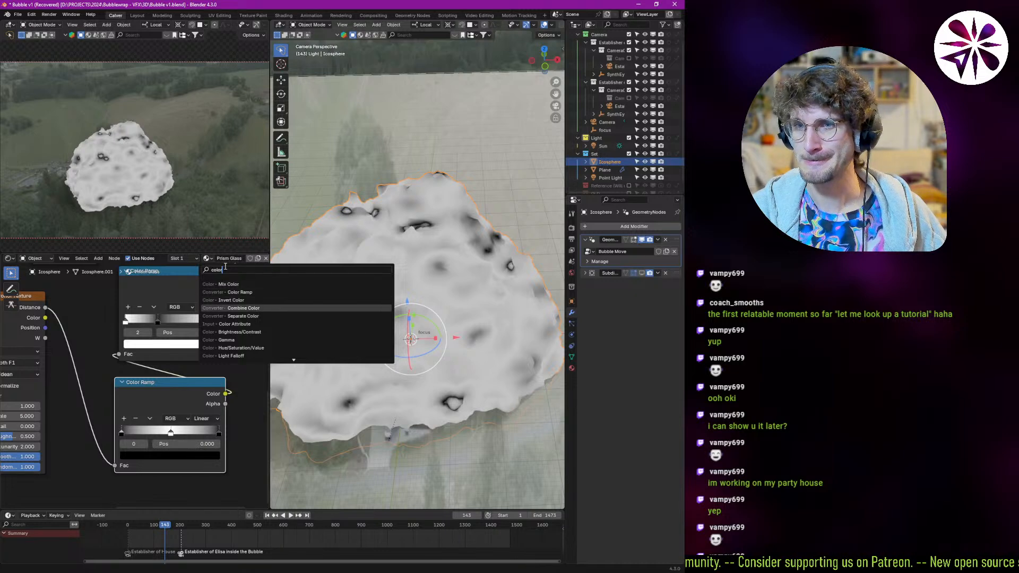
key("Down")
key("Down")
key("Down")
key("Down")
key("Down")
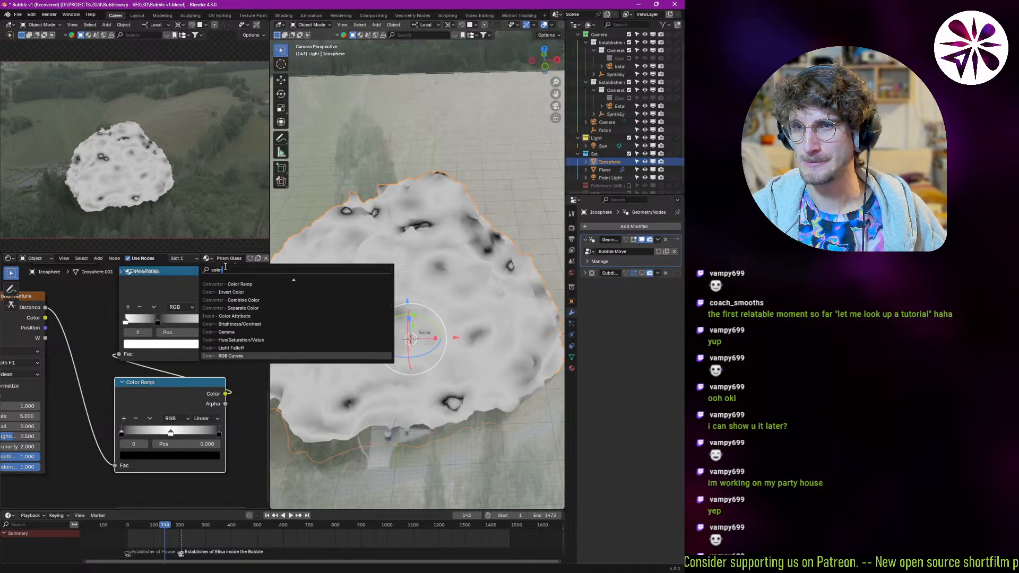
key("Up")
key("Return")
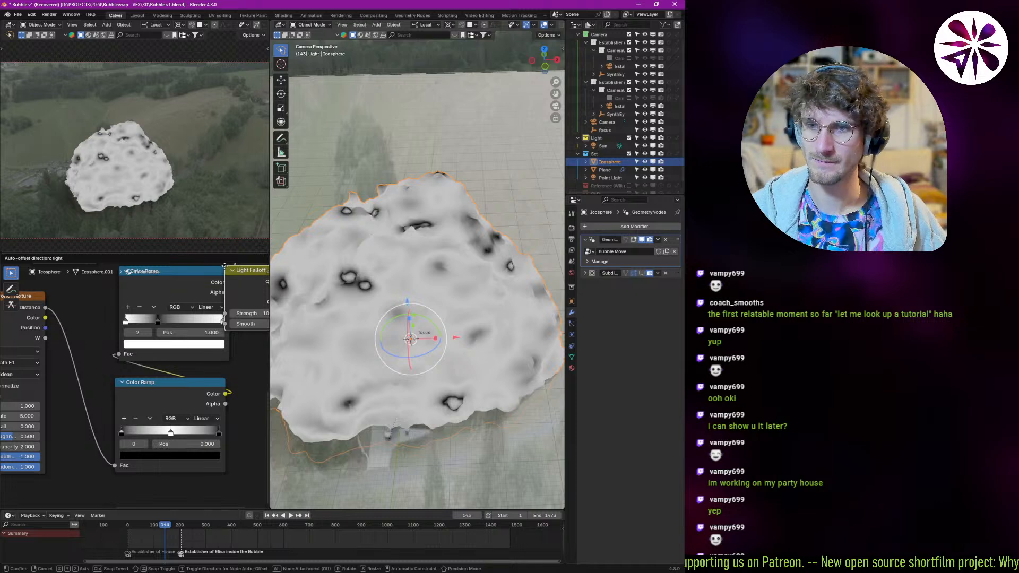
left_click(149, 423)
mouse_move(180, 444)
middle_mouse_down()
mouse_move(161, 415)
mouse_move(165, 395)
mouse_move(182, 439)
middle_mouse_up()
key("x")
- Move the upper Color Ramp's middle black stop to position 0.532
left_click_drag(155, 346, 179, 348)
middle_click_drag(180, 416, 179, 372)
middle_click_drag(141, 420, 165, 410)
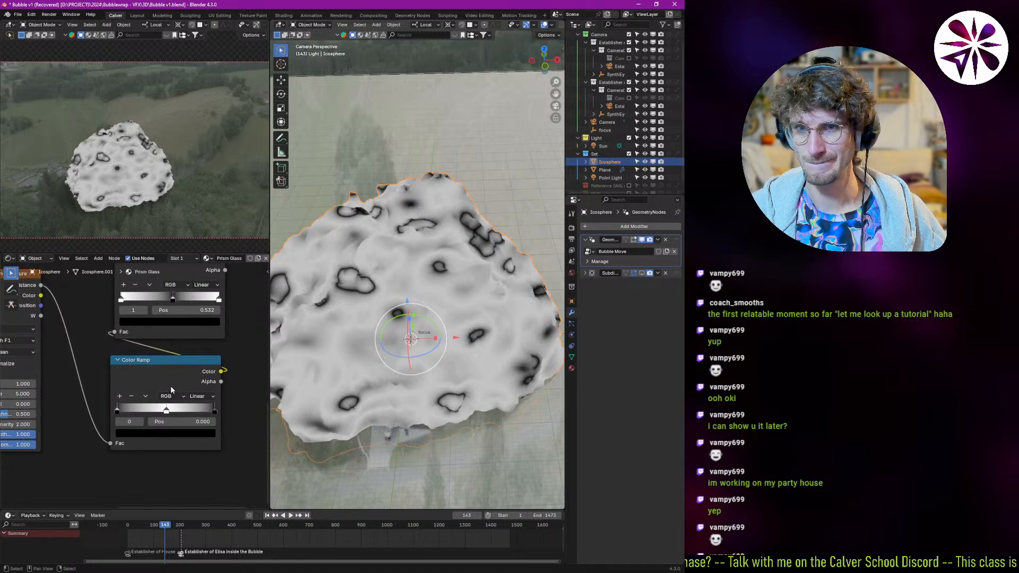
- Try lowering the Voronoi Texture's Smoothness to 0, then restore it
middle_click_drag(24, 390, 122, 409)
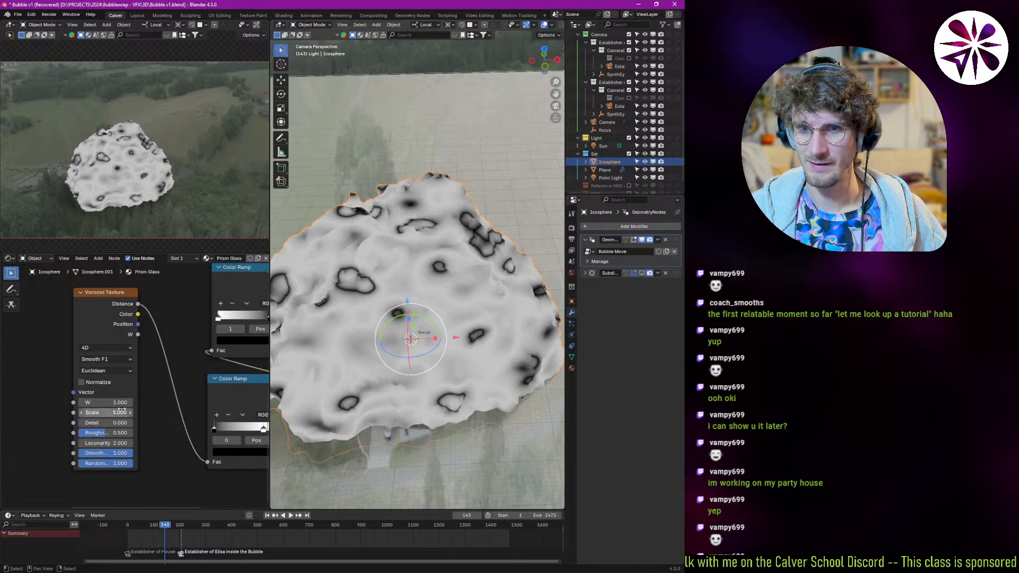
mouse_move(114, 433)
left_mouse_down()
mouse_move(139, 430)
mouse_move(85, 432)
mouse_move(134, 413)
mouse_move(43, 460)
mouse_move(58, 463)
mouse_move(14, 458)
left_mouse_up()
key("ctrl+z")
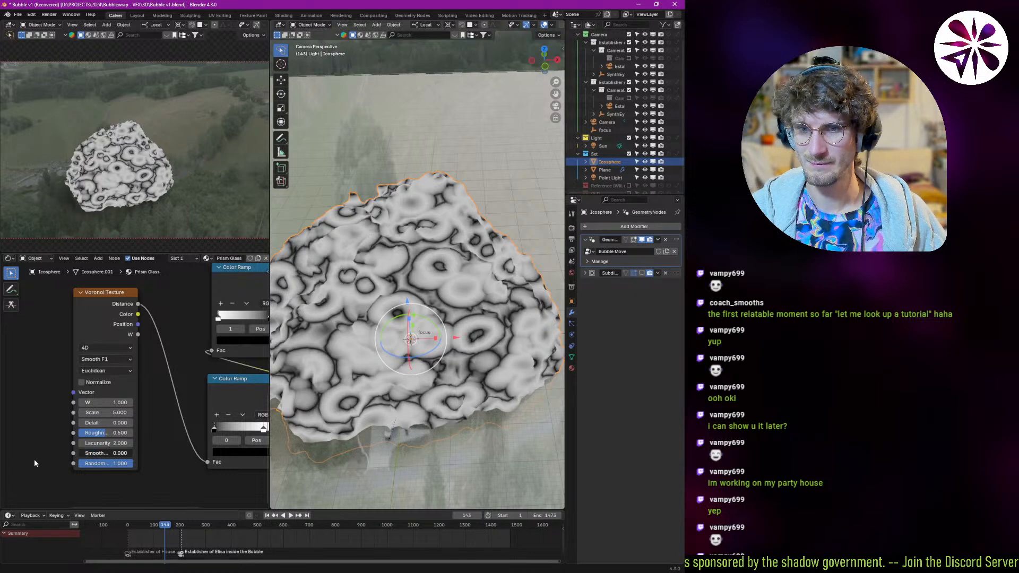
key("ctrl+z")
left_click_drag(99, 464, 178, 453)
- Check the reference images of the Bubble task in ClickUp, then return to Blender
middle_click_drag(234, 425, 143, 431)
key("alt+Tab")
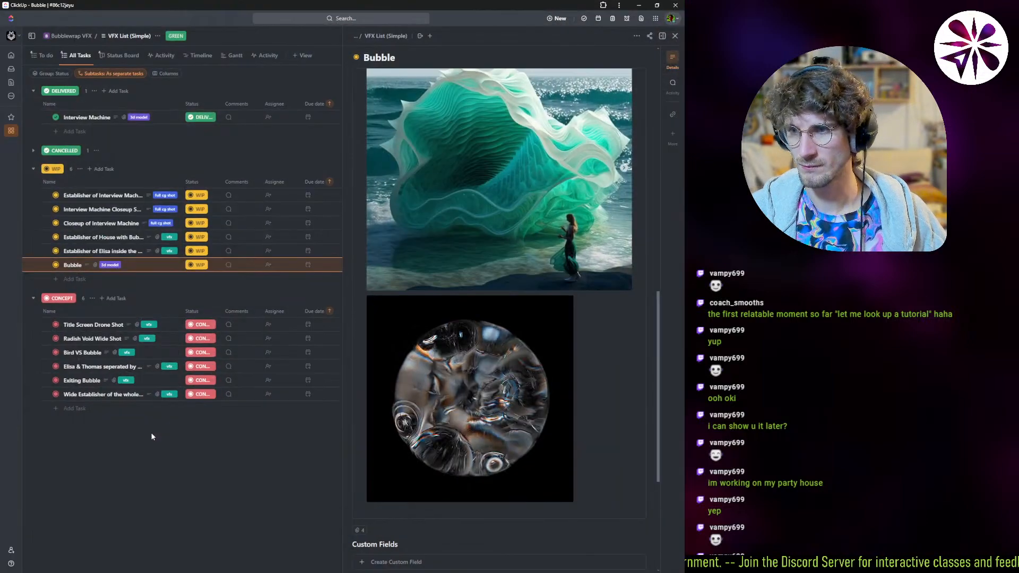
key("alt+Tab")
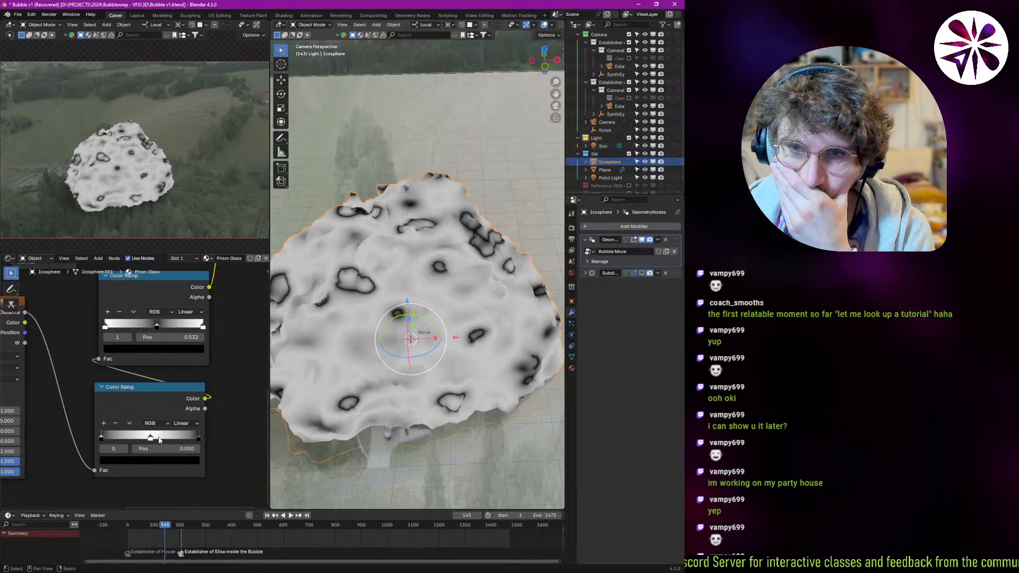
- Move the lower Color Ramp's white stop to position 0.473
left_click(151, 438)
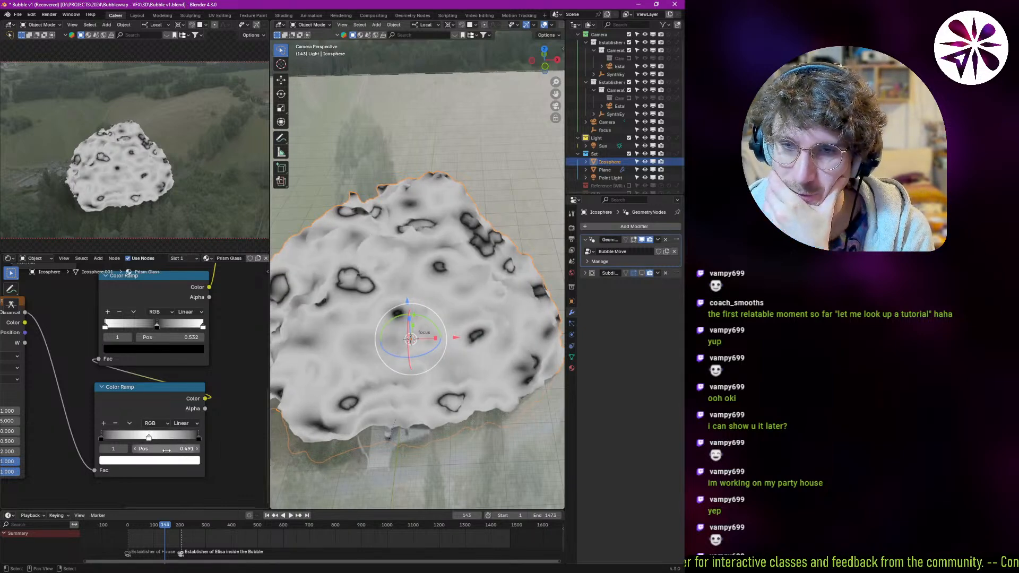
mouse_move(154, 439)
left_mouse_down()
mouse_move(141, 444)
mouse_move(151, 445)
left_mouse_up()
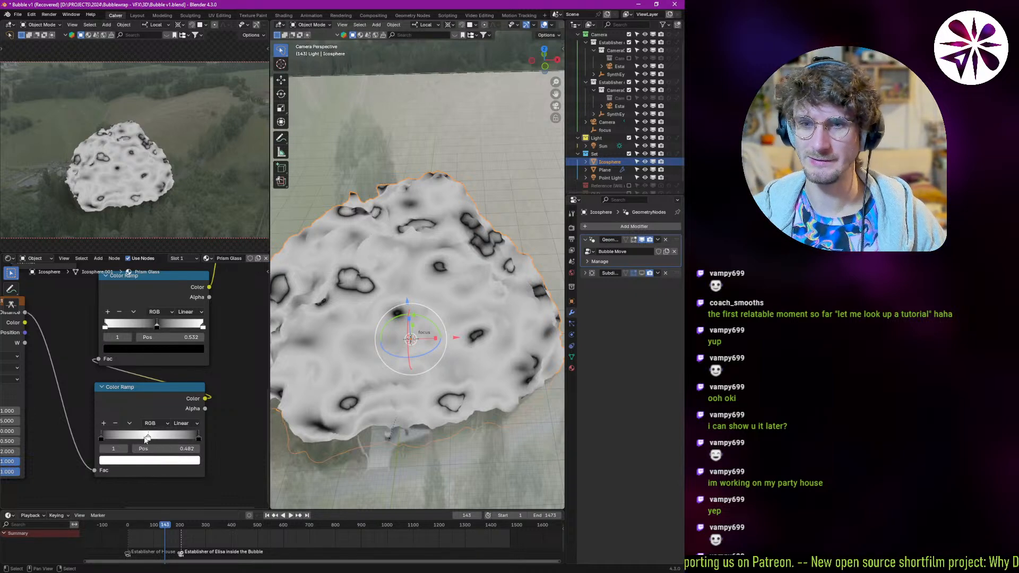
left_click_drag(147, 439, 146, 439)
middle_click_drag(101, 355, 164, 333)
key("shift+a")
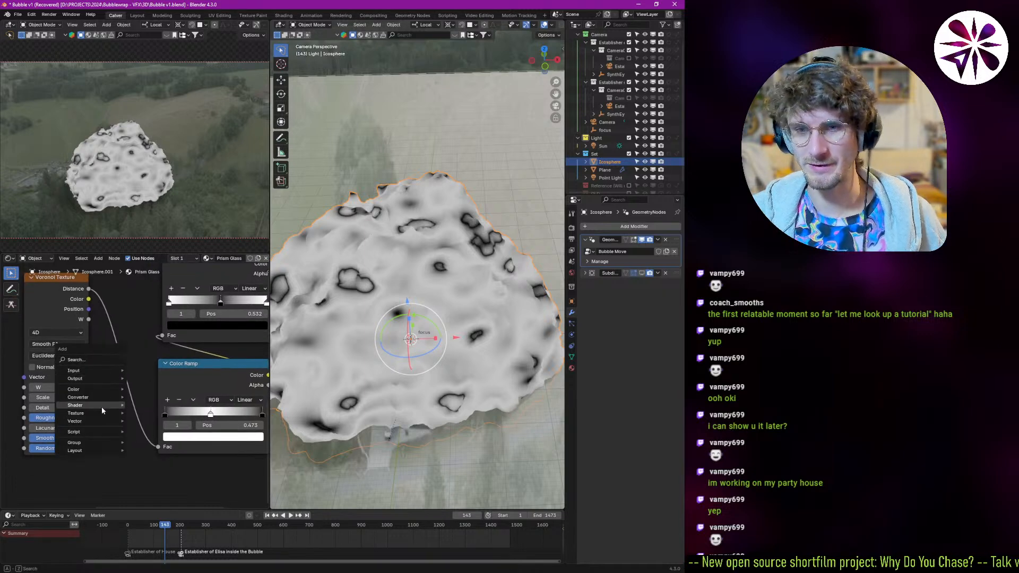
mouse_move(95, 413)
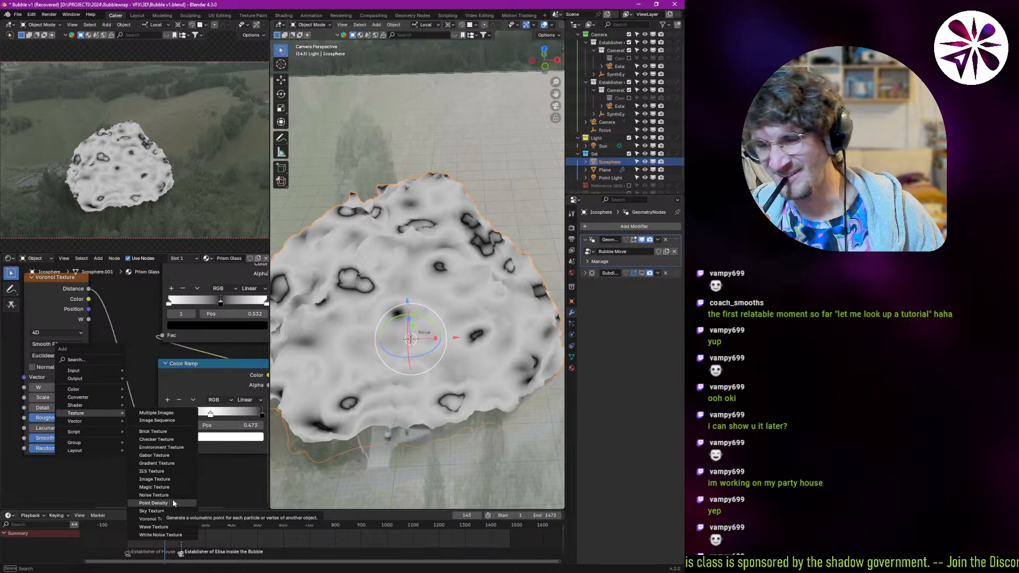
key("Escape")
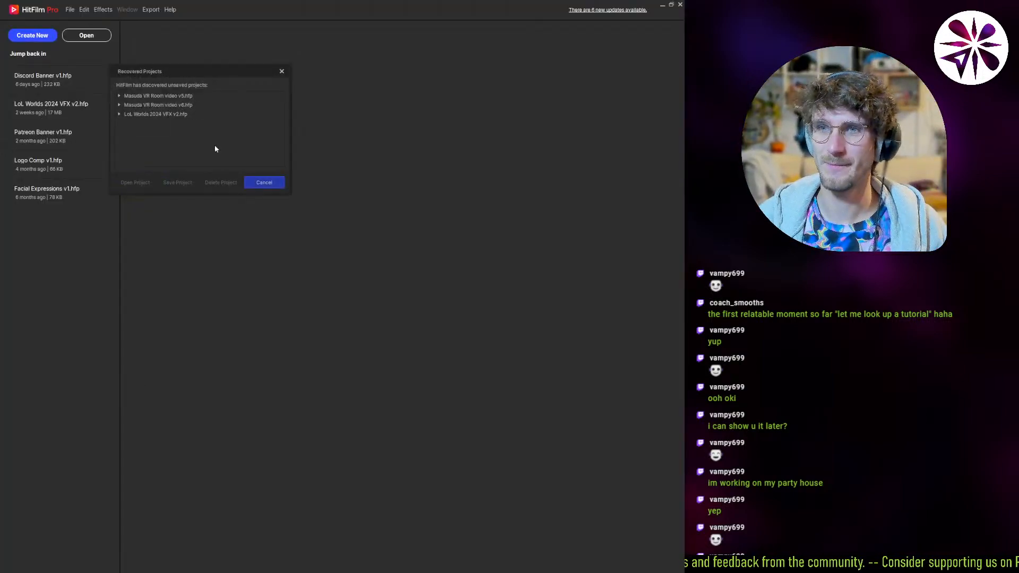
- In HitFilm Pro, dismiss the recovered projects and create a new project
left_click(263, 183)
left_click(33, 36)
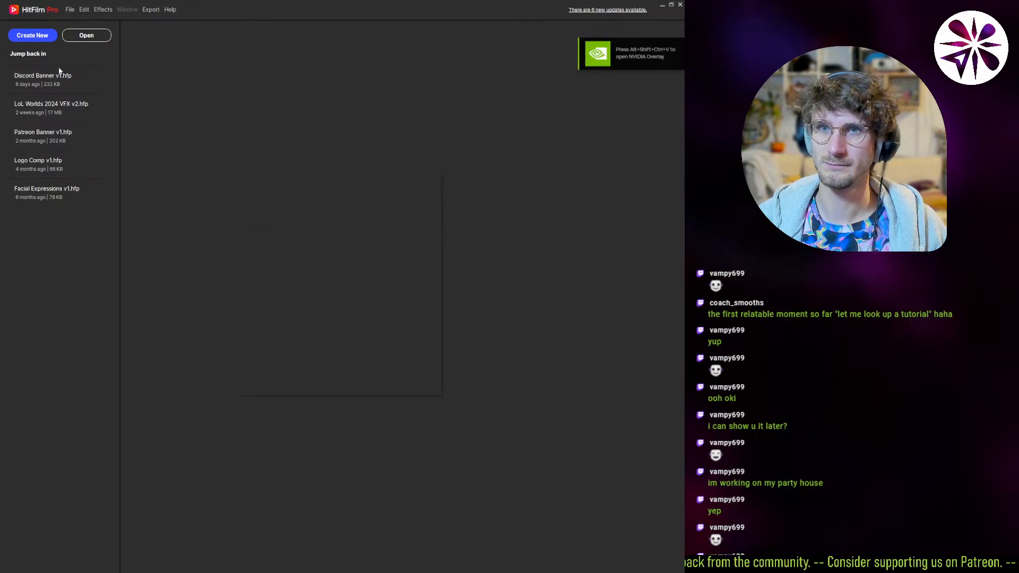
left_click(426, 384)
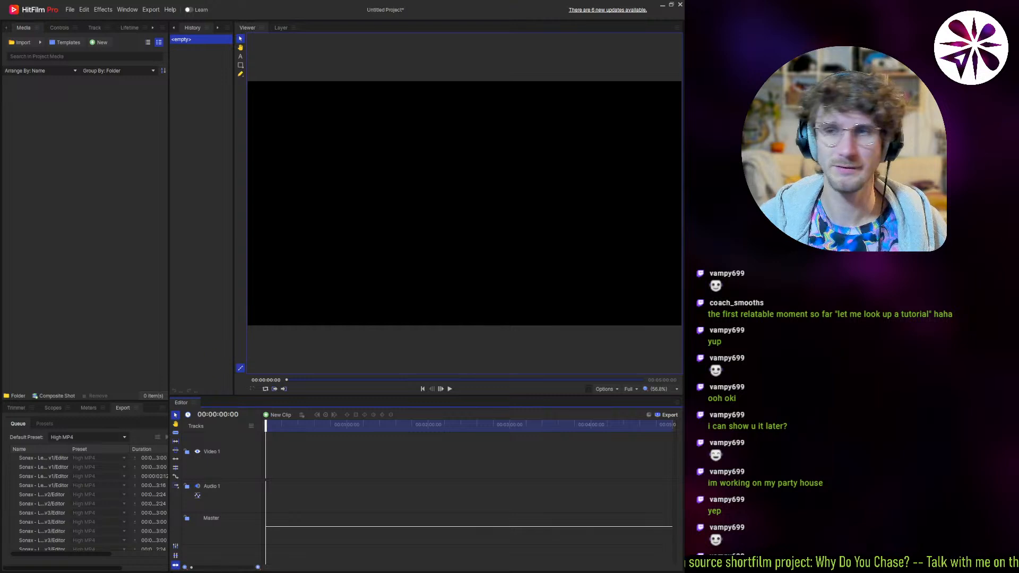
- Create a composite shot with the 1080p Full HD @ 30 fps template and its default name
left_click(102, 42)
left_click(119, 54)
key("Escape")
left_click(102, 43)
left_click(111, 51)
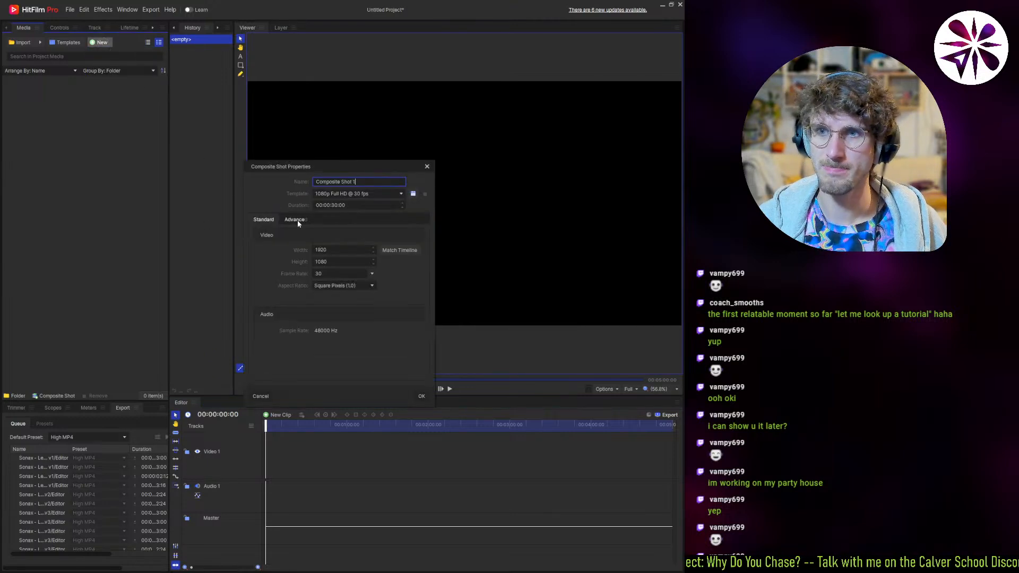
left_click(421, 396)
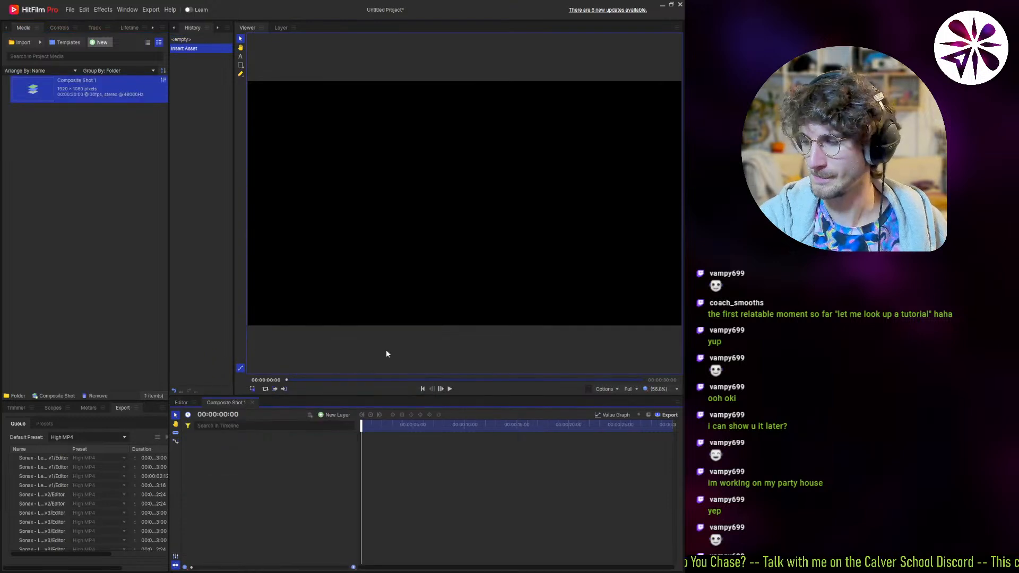
- Add a white plane layer with default settings to the composite shot
left_click(335, 415)
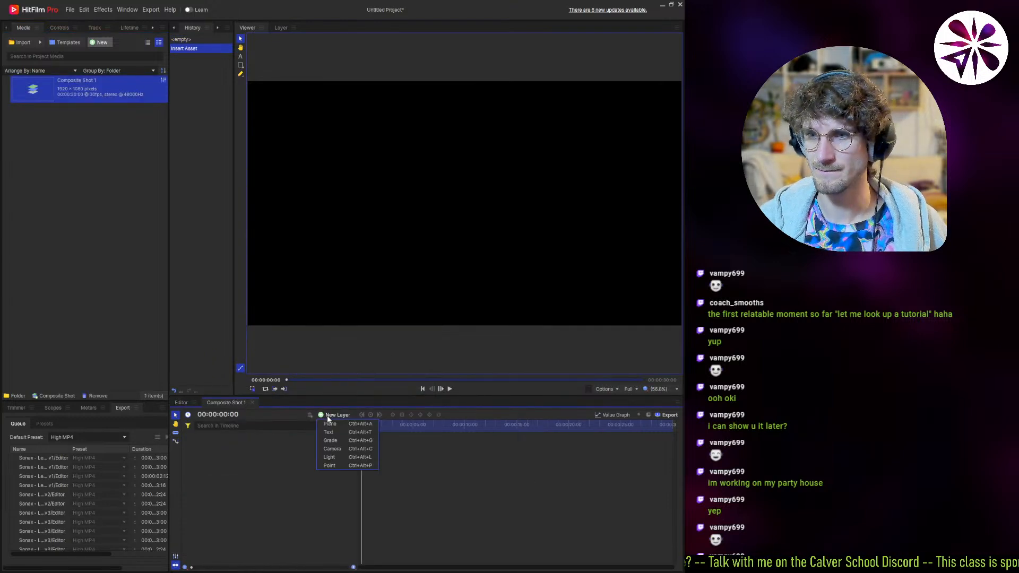
left_click(328, 426)
left_click(395, 334)
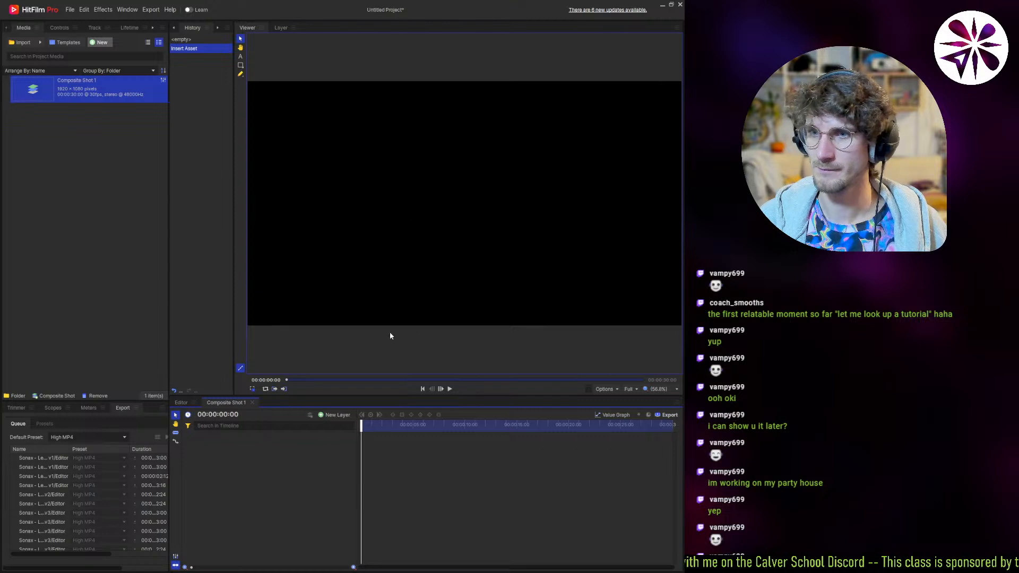
- Apply the Fractal Noise effect from the Generate category to the plane
left_click(59, 28)
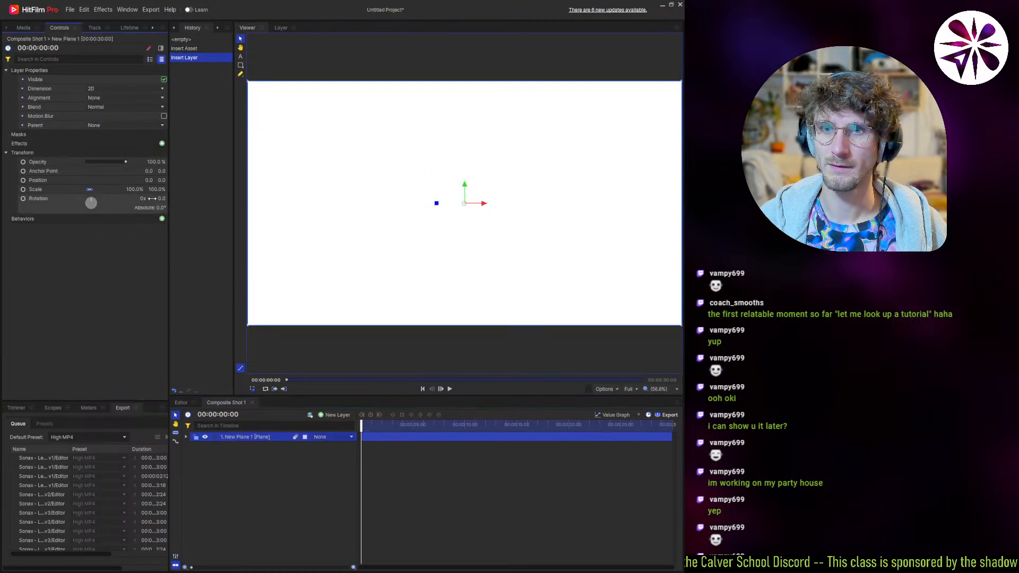
left_click(162, 144)
type("noise")
key("Down")
key("Down")
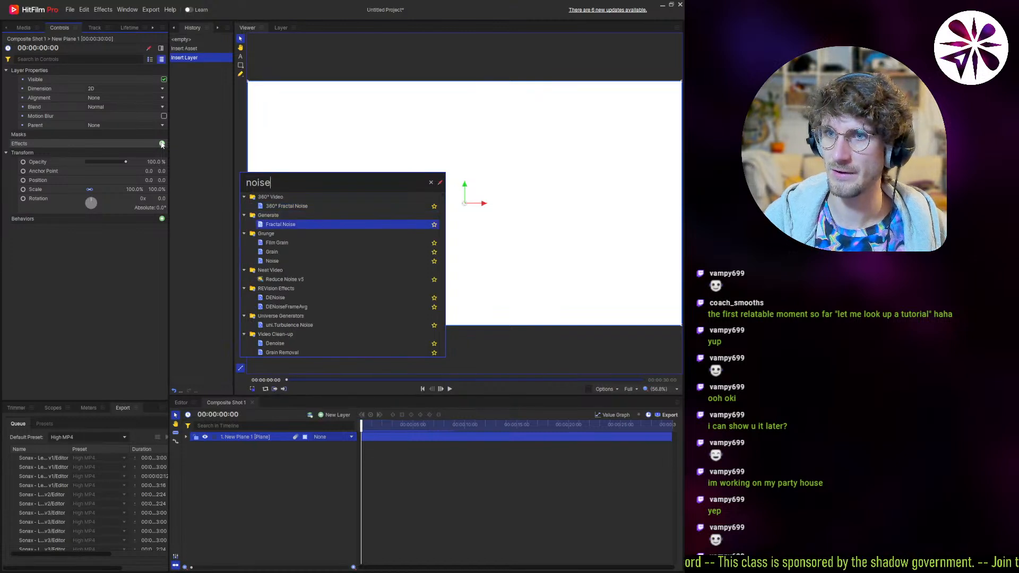
key("Return")
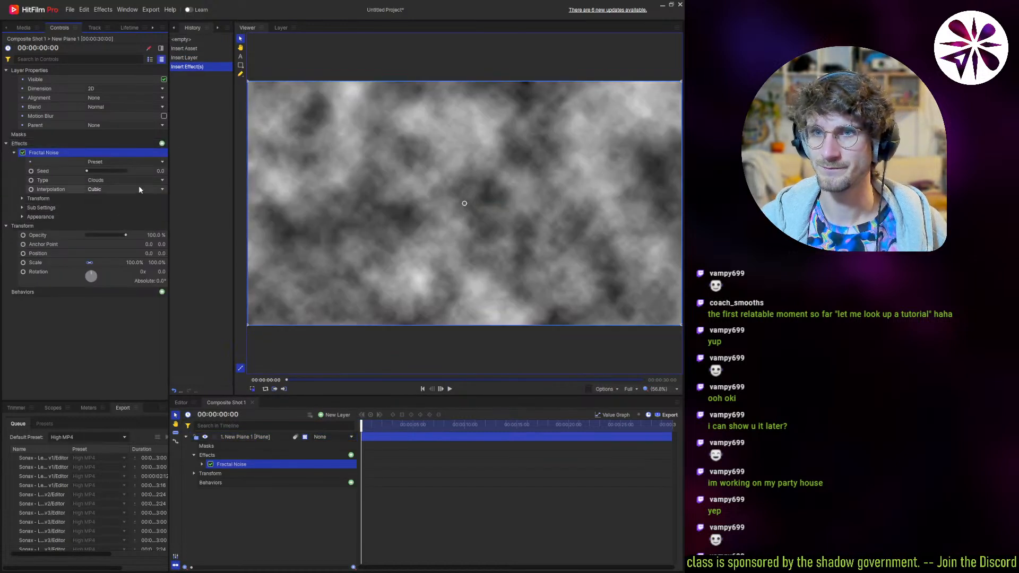
- Add the Color Cycle effect to the plane and set its input Phase Shift to 221°
left_click(162, 143)
type("cy")
key("Return")
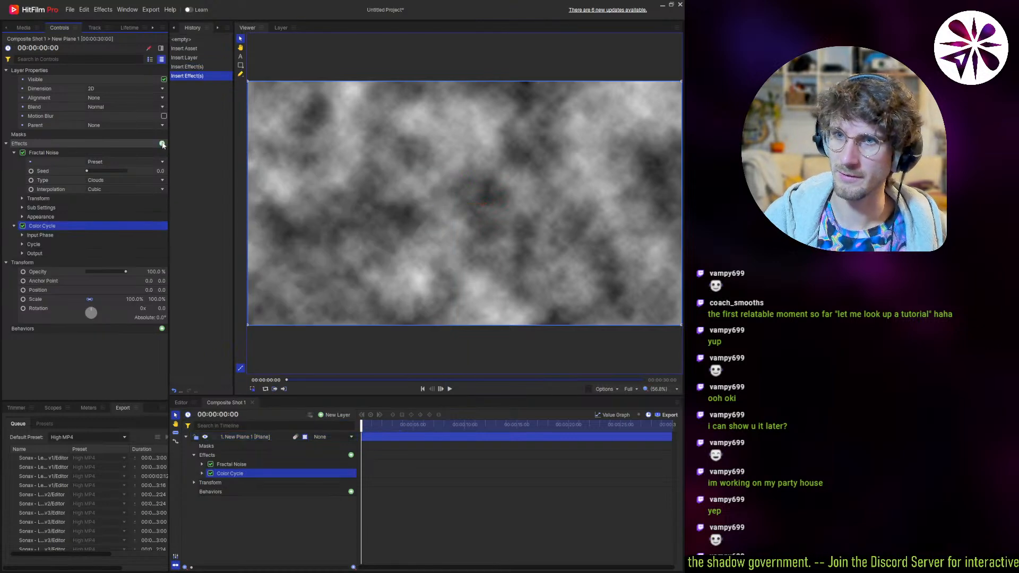
left_click(37, 235)
left_click_drag(161, 263, 215, 263)
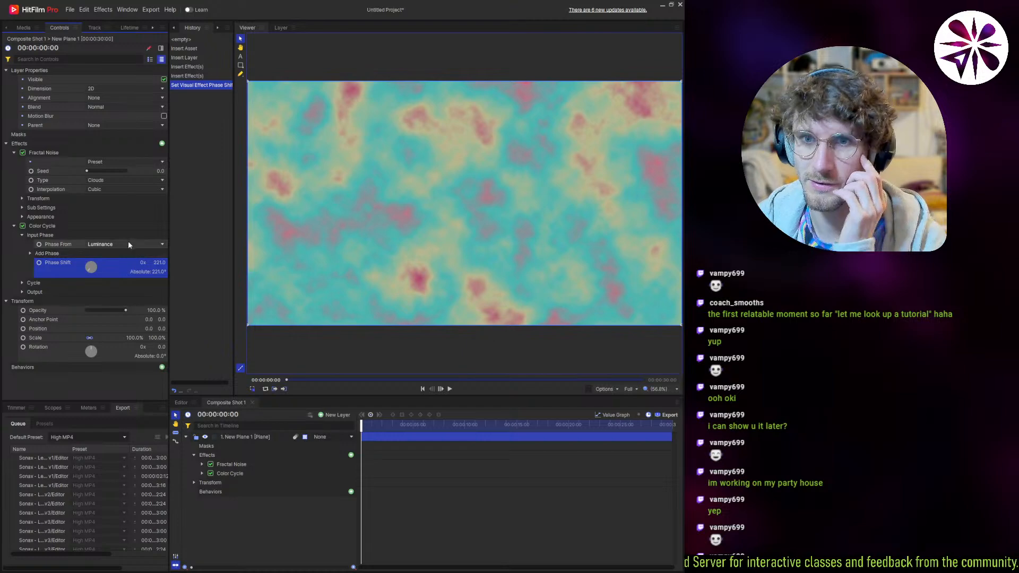
- Set Color 4 and Color 3 of the Color Cycle palette to black
left_click(129, 244)
left_click(37, 257)
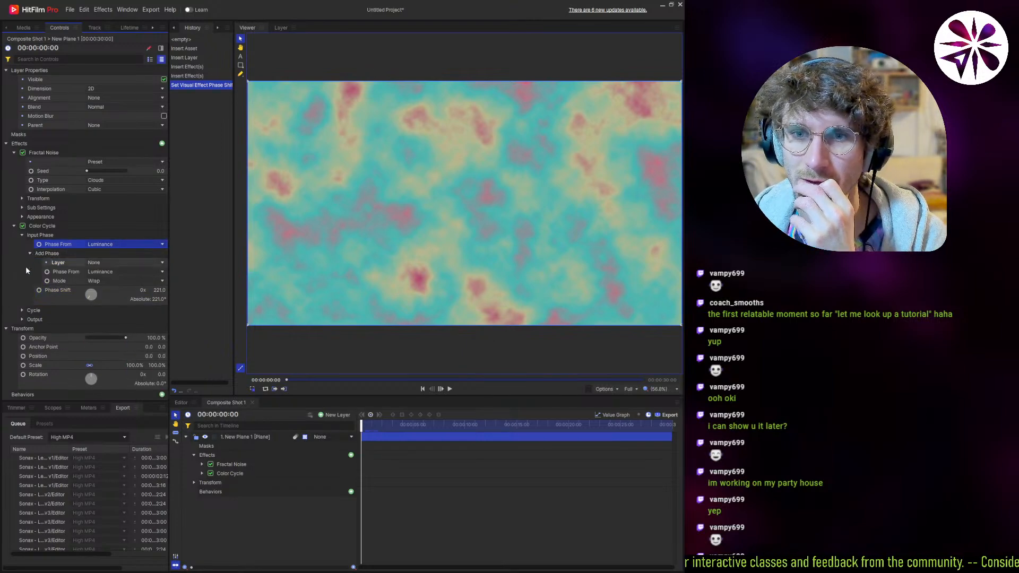
left_click(22, 311)
scroll(23, 317, "down", 3)
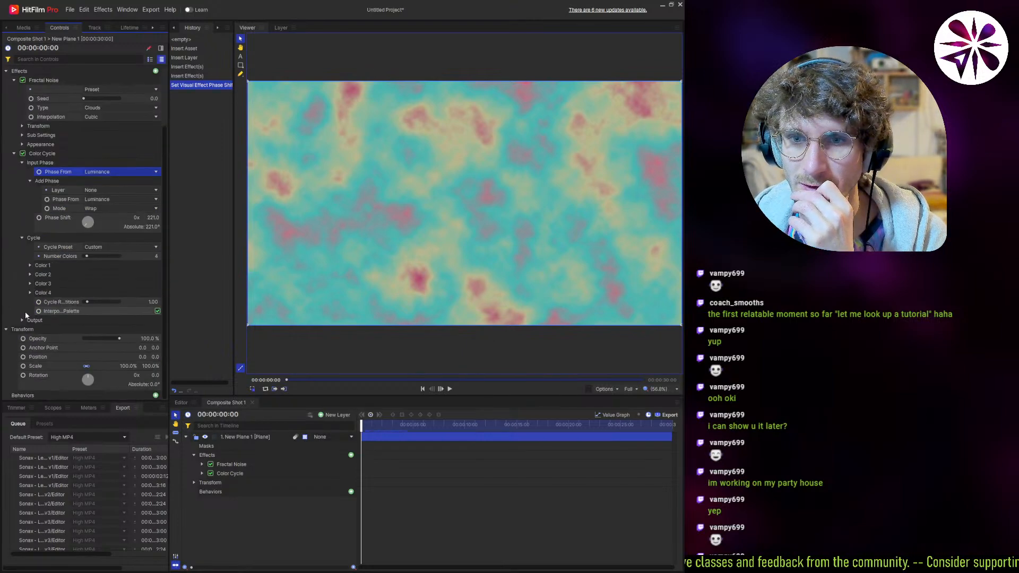
left_click(30, 292)
left_click(30, 283)
left_click(31, 274)
left_click(30, 266)
scroll(55, 299, "down", 5)
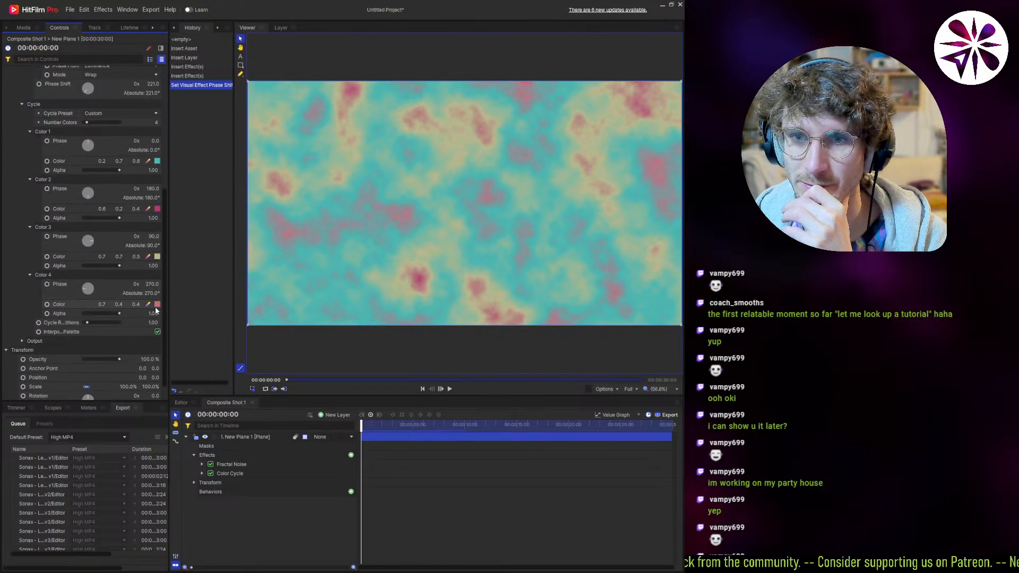
left_click(157, 305)
left_click(240, 233)
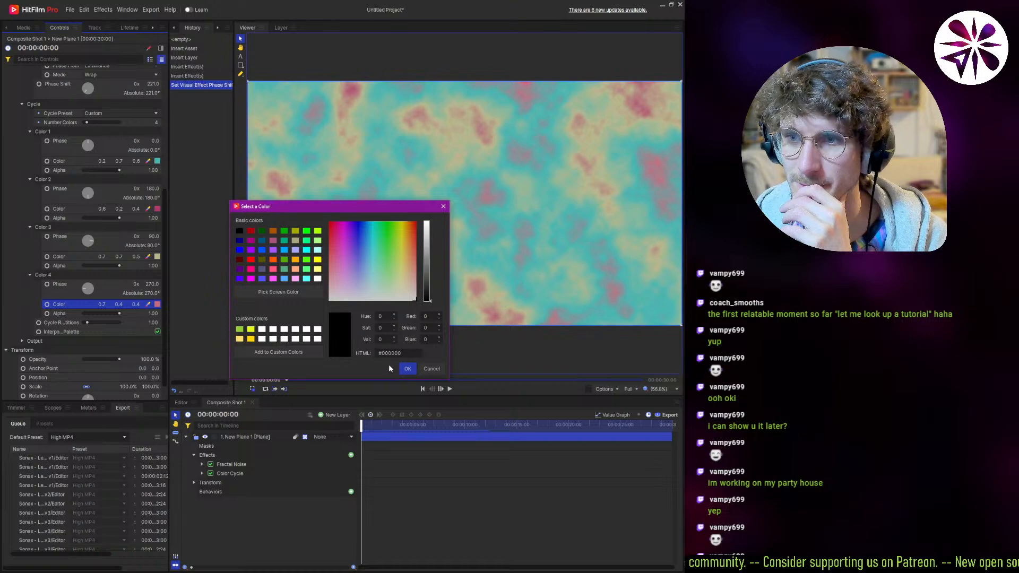
left_click(407, 369)
left_click(158, 257)
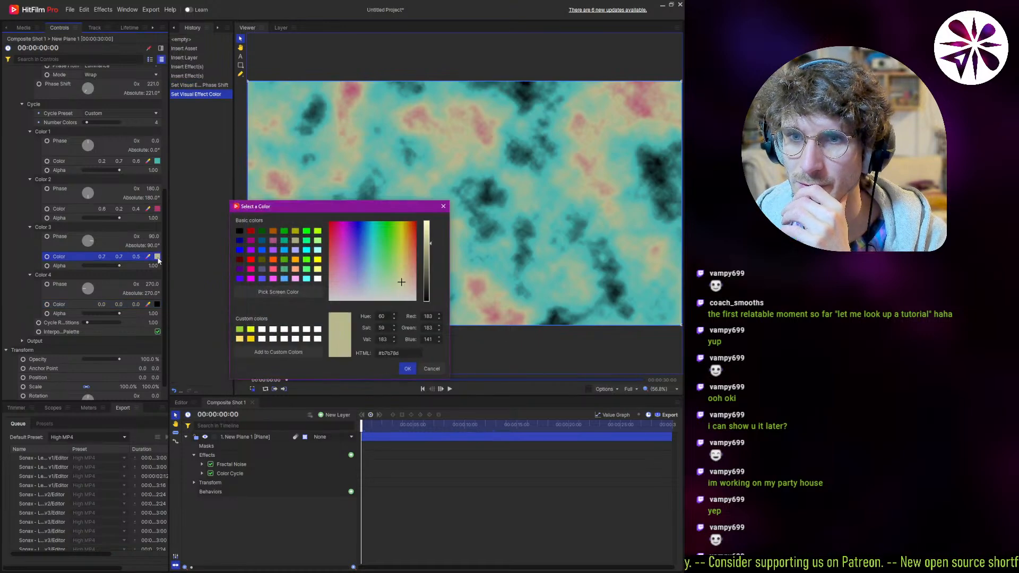
left_click(407, 368)
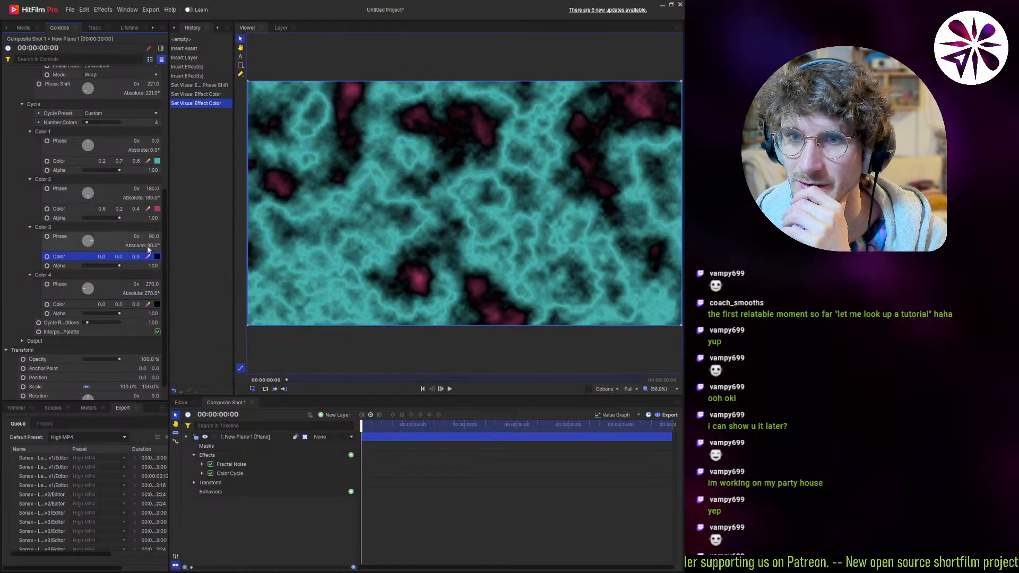
- Set Color 2 of the Color Cycle palette to white and Color 1 to black
scroll(147, 243, "up", 3)
left_click(157, 276)
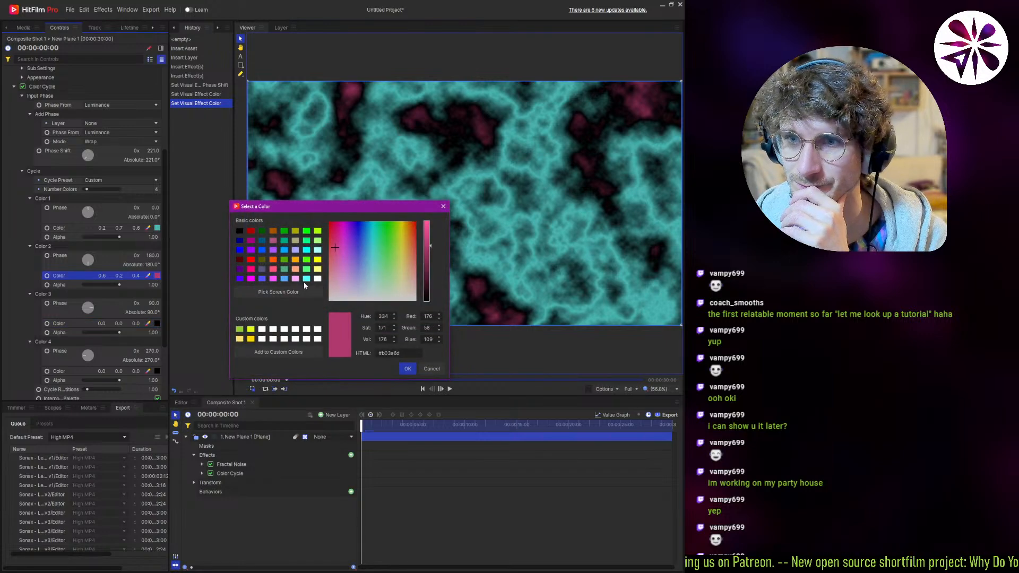
left_click(317, 279)
left_click(406, 369)
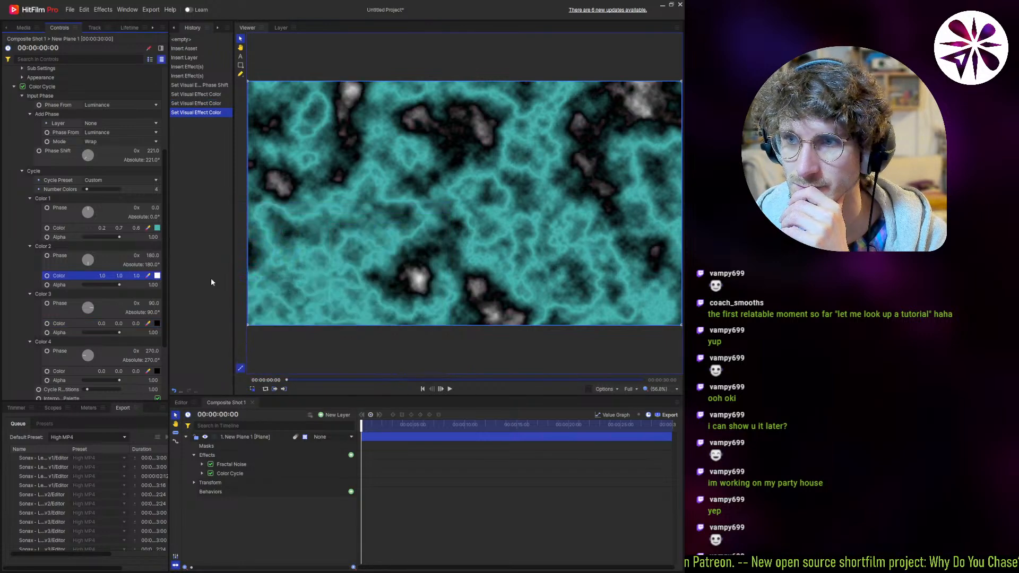
left_click(158, 228)
left_click(239, 231)
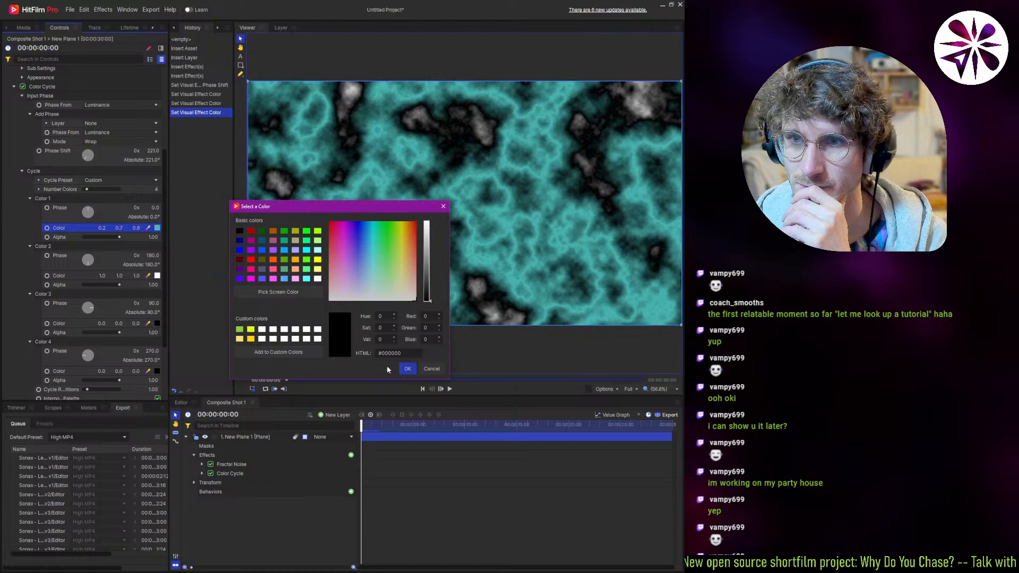
left_click(406, 369)
- Set the Color Cycle input Phase Shift to 786°
scroll(145, 281, "up", 3)
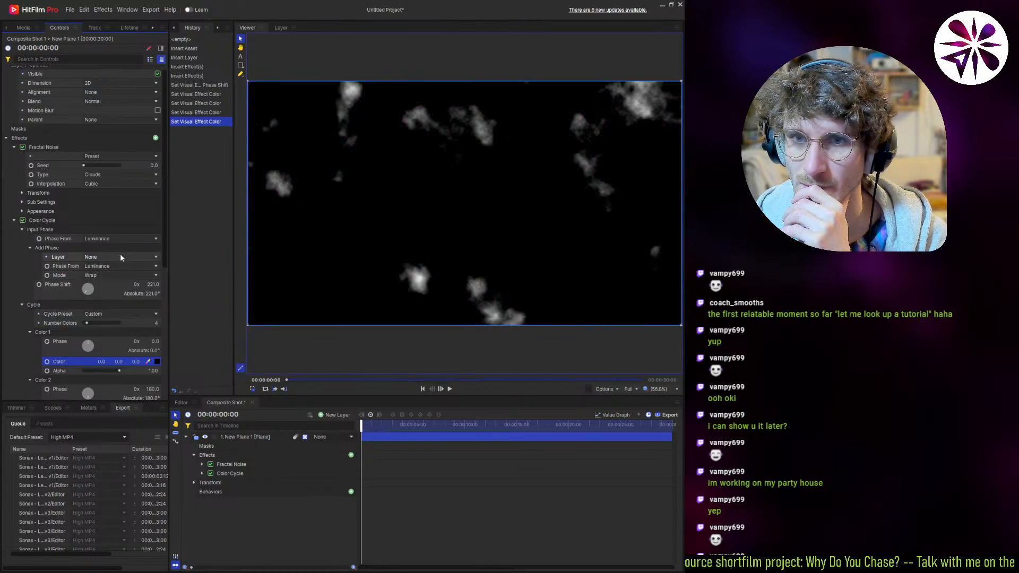
left_click_drag(145, 282, 98, 317)
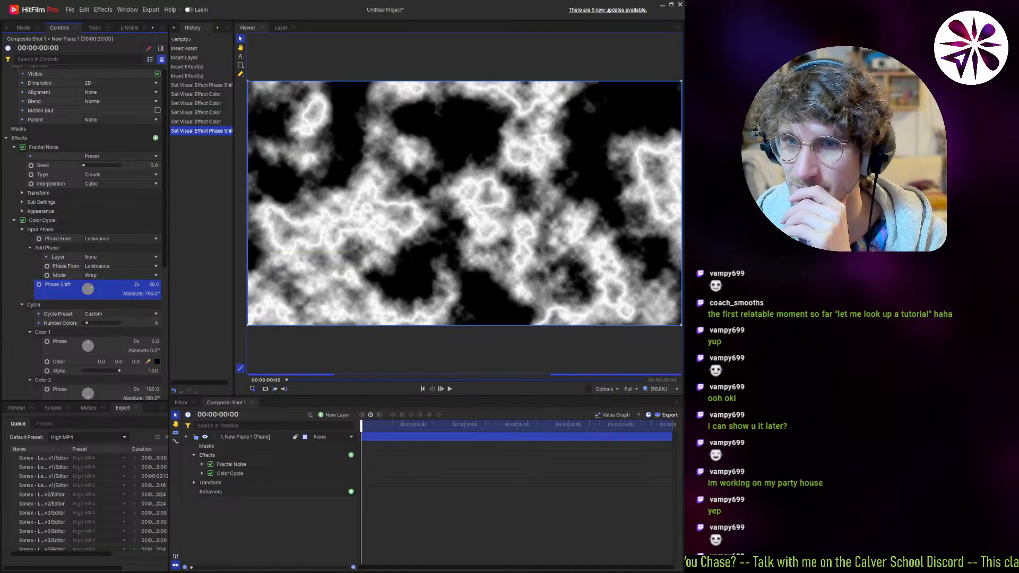
- Narrow the white band of the palette by setting the Color 1 phase to 155° and the Color 3 phase to 188°
scroll(69, 318, "down", 4)
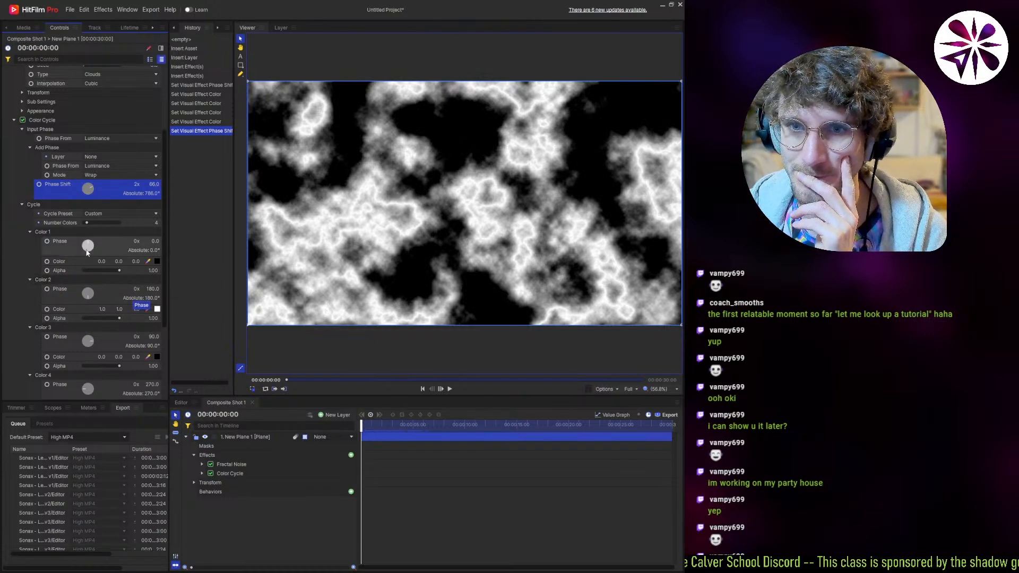
left_click_drag(154, 242, 236, 242)
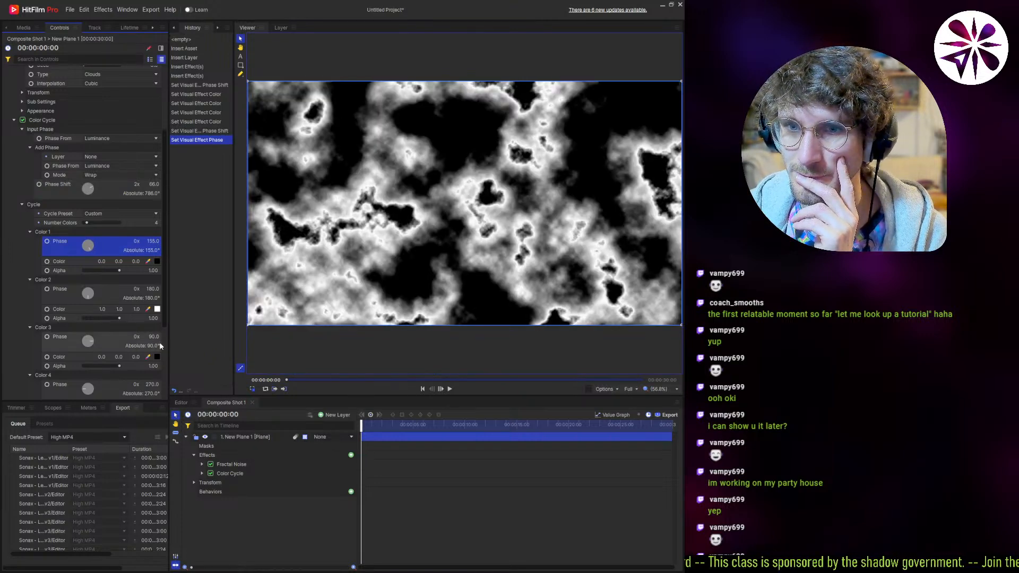
left_click_drag(153, 337, 121, 337)
left_click_drag(153, 337, 227, 337)
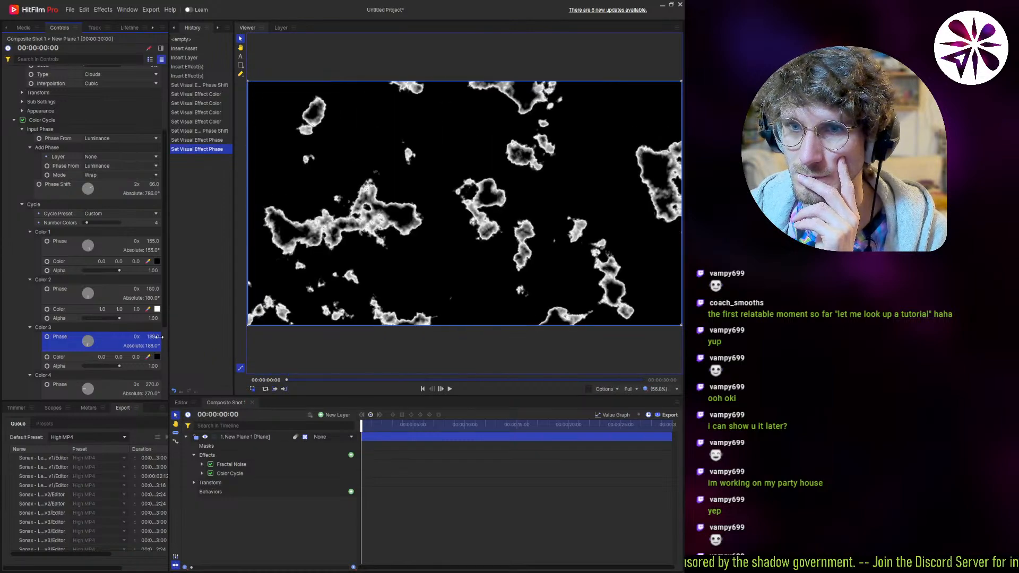
- Cycle the thin white outlines through the noise, leaving the input Phase Shift at -404°
mouse_move(152, 185)
left_mouse_down()
mouse_move(204, 185)
mouse_move(10, 184)
mouse_move(158, 184)
left_mouse_up()
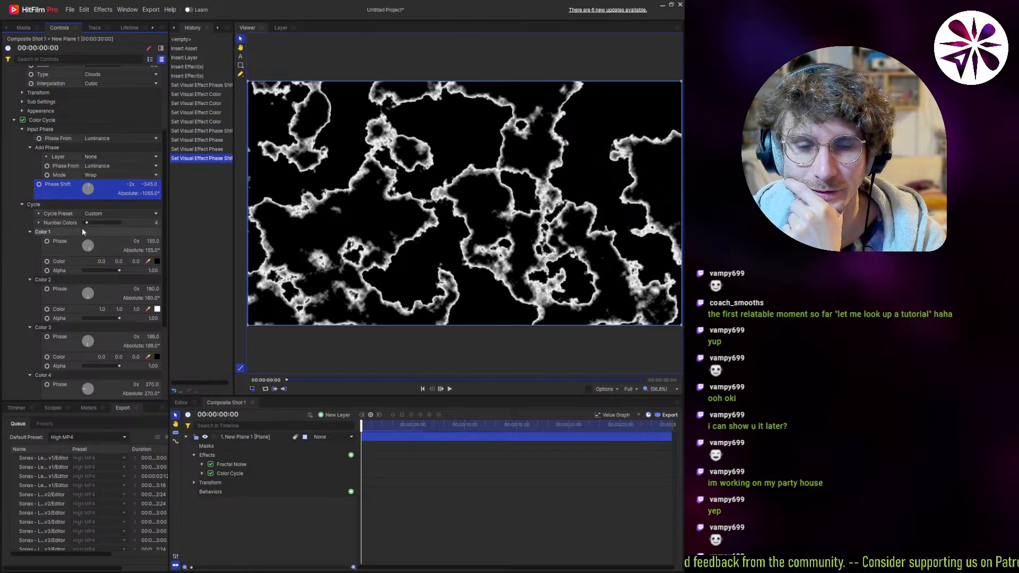
left_click_drag(85, 190, 88, 187)
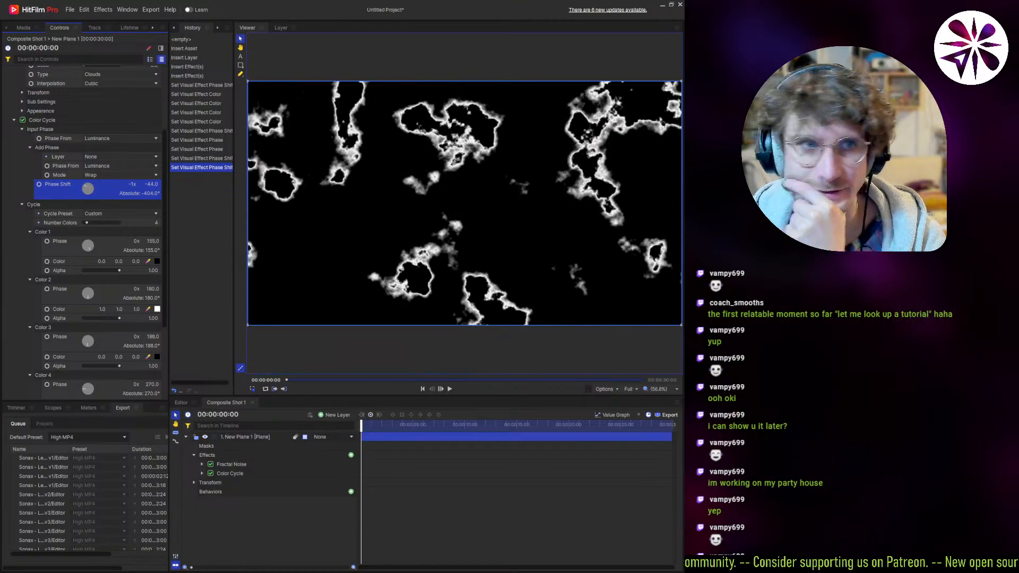
- Switch to the browser and search YouTube for "blender shader color cycle"
key("alt+Tab")
left_click(345, 37)
left_click_drag(345, 37, 264, 52)
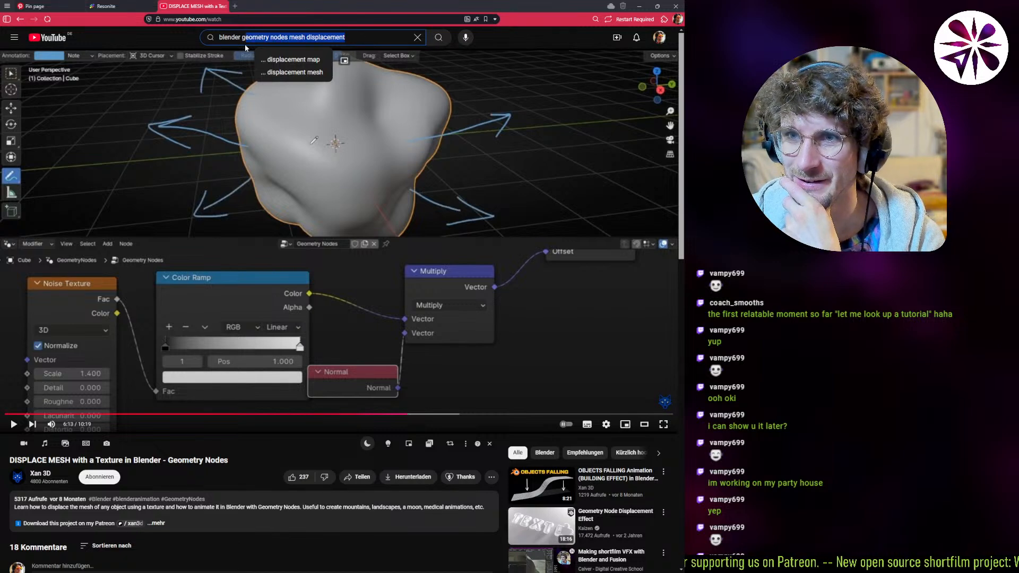
type("sher")
key("BackSpace")
key("BackSpace")
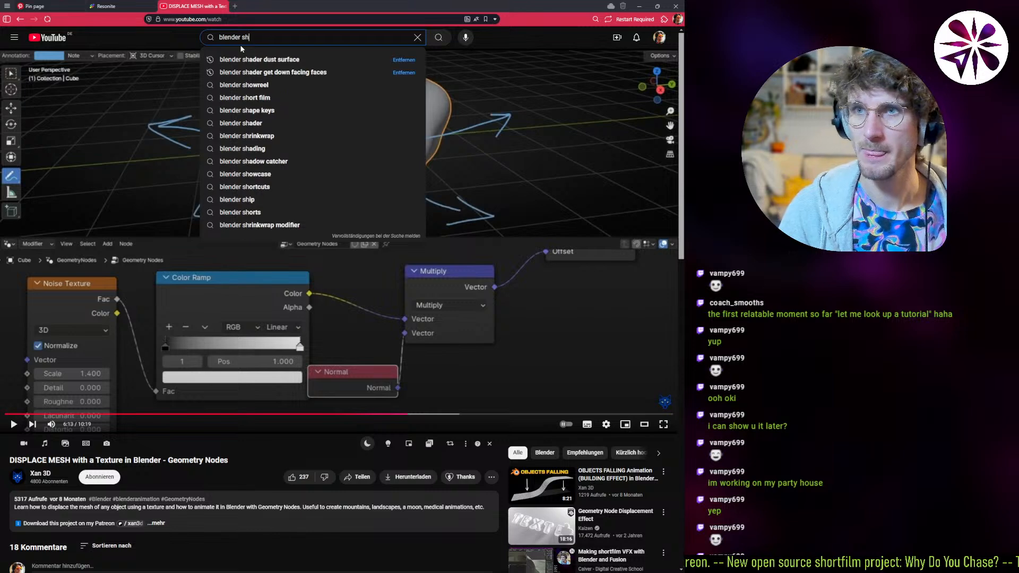
key("alt+Tab")
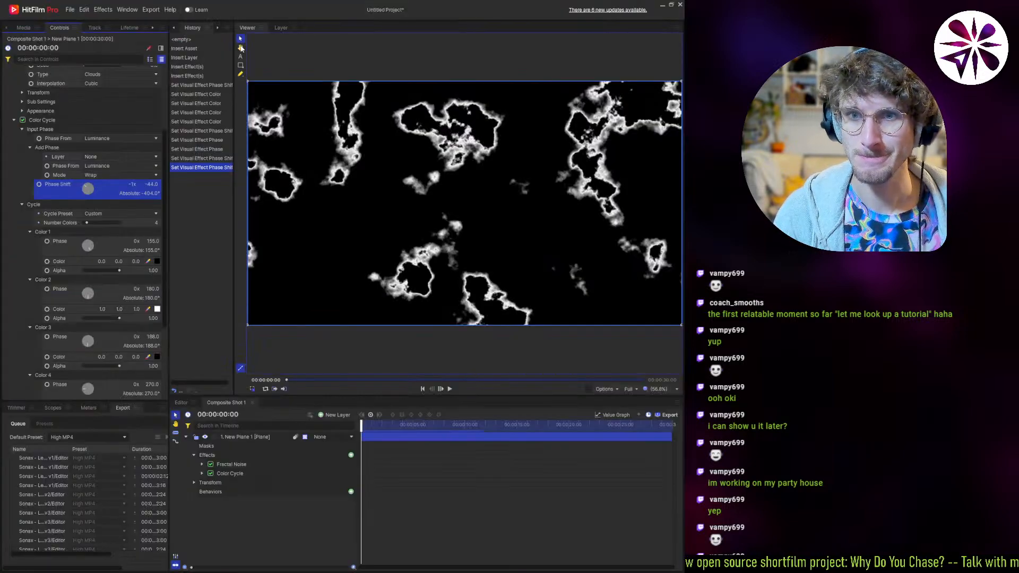
key("alt+Tab")
type("ader color cycle")
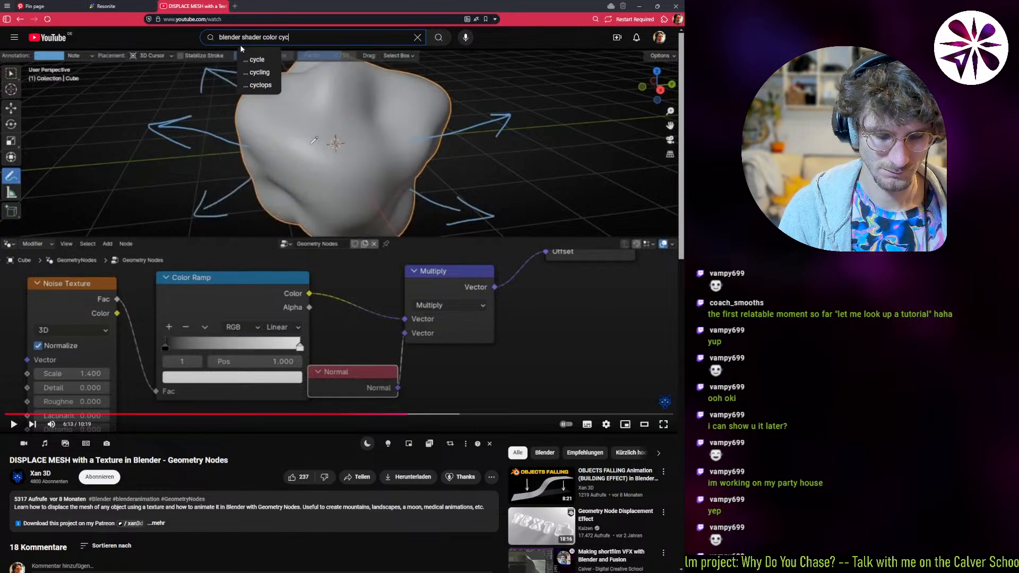
key("Return")
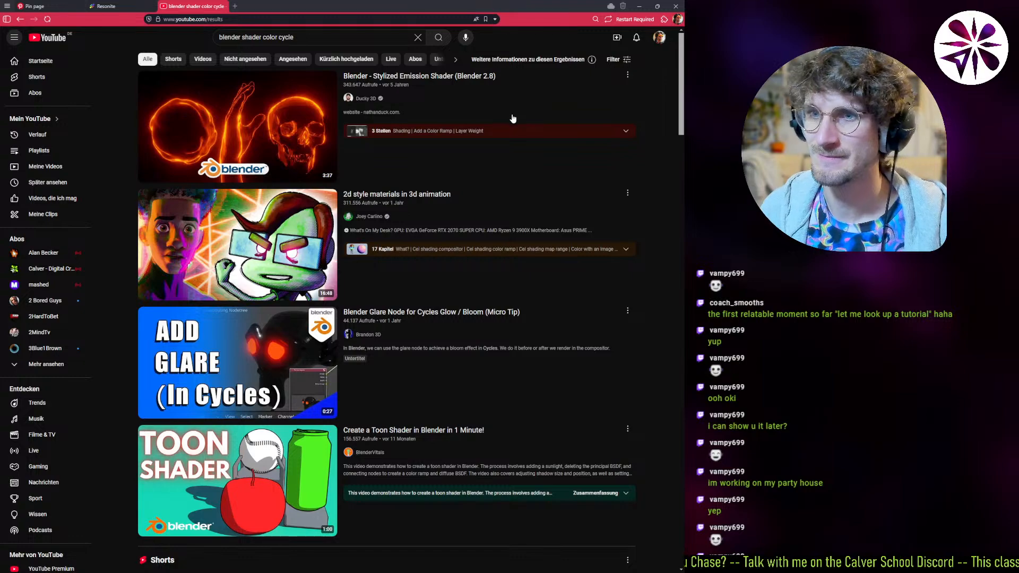
- Browse the YouTube results for a tutorial on color cycling in Blender shaders
scroll(498, 163, "down", 10)
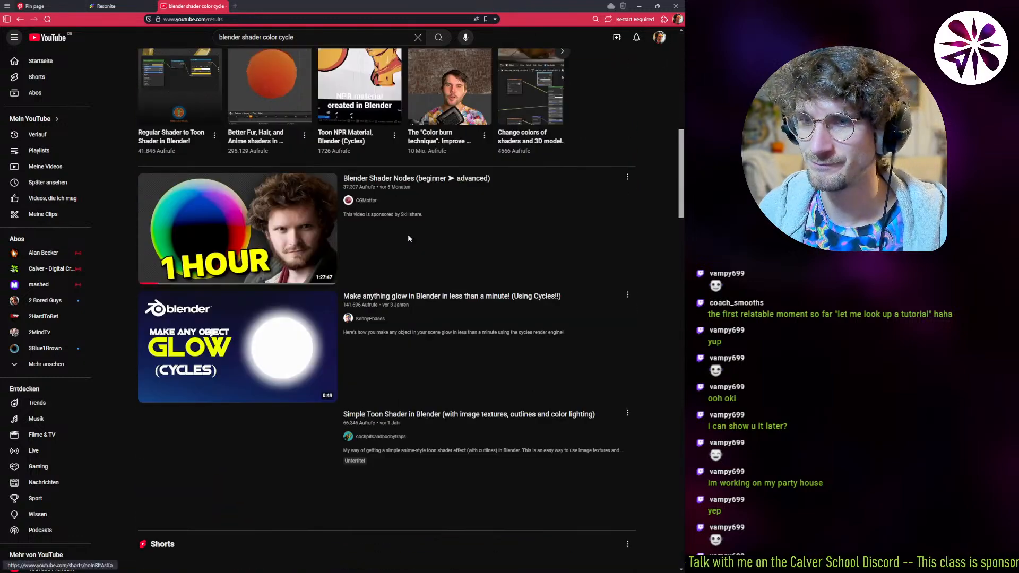
scroll(409, 239, "down", 4)
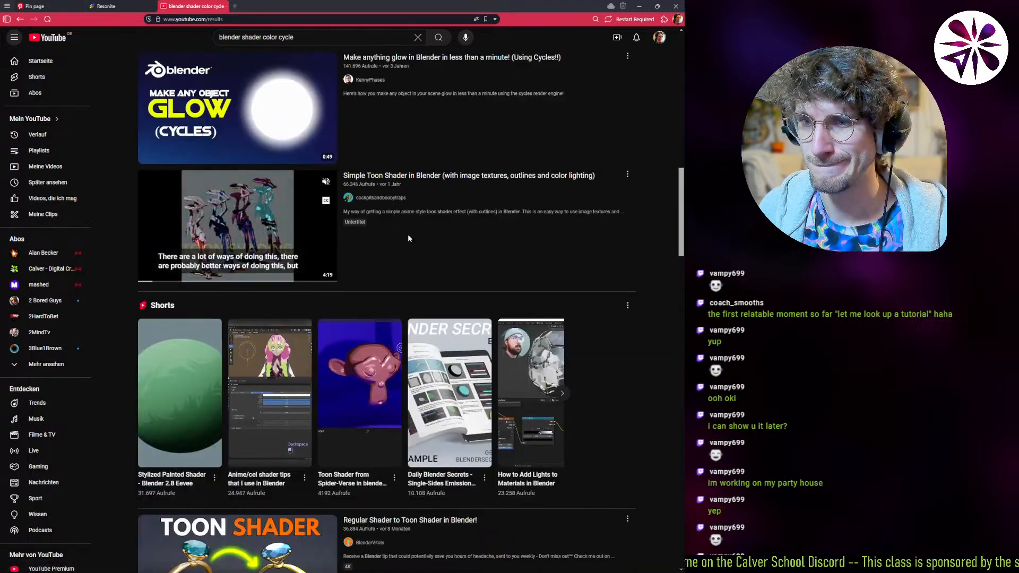
scroll(667, 241, "down", 3)
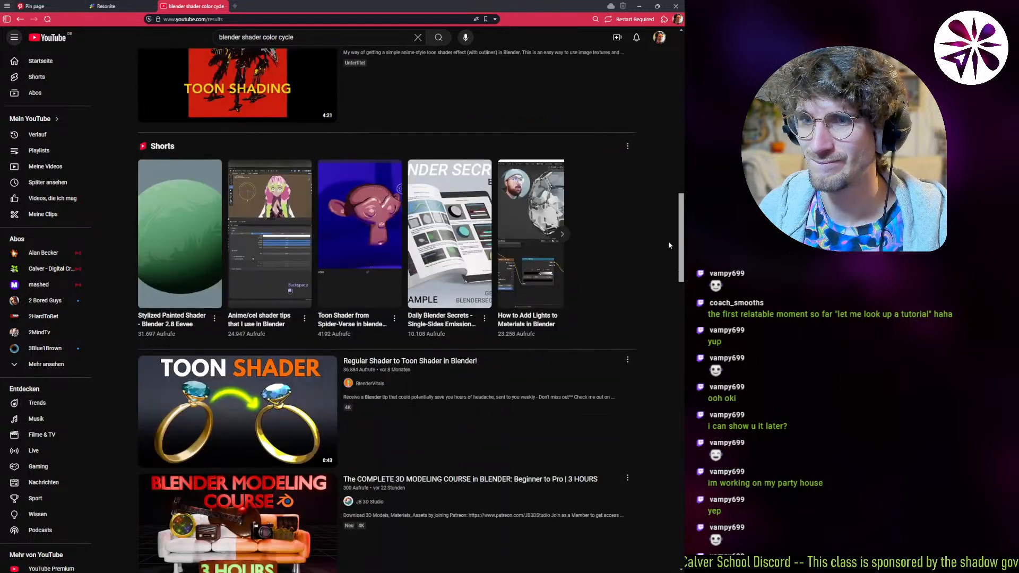
scroll(669, 245, "down", 4)
scroll(672, 245, "down", 4)
scroll(664, 255, "down", 5)
- Run the same "blender shader color cycle" query as an Ecosia web search in a new tab
left_click(358, 38)
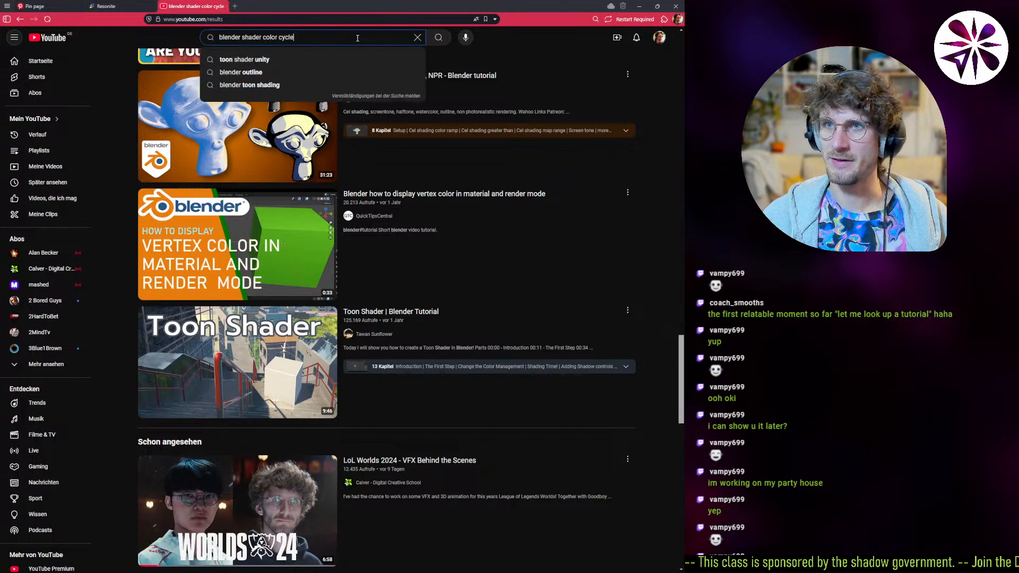
key("ctrl+c")
key("ctrl+t")
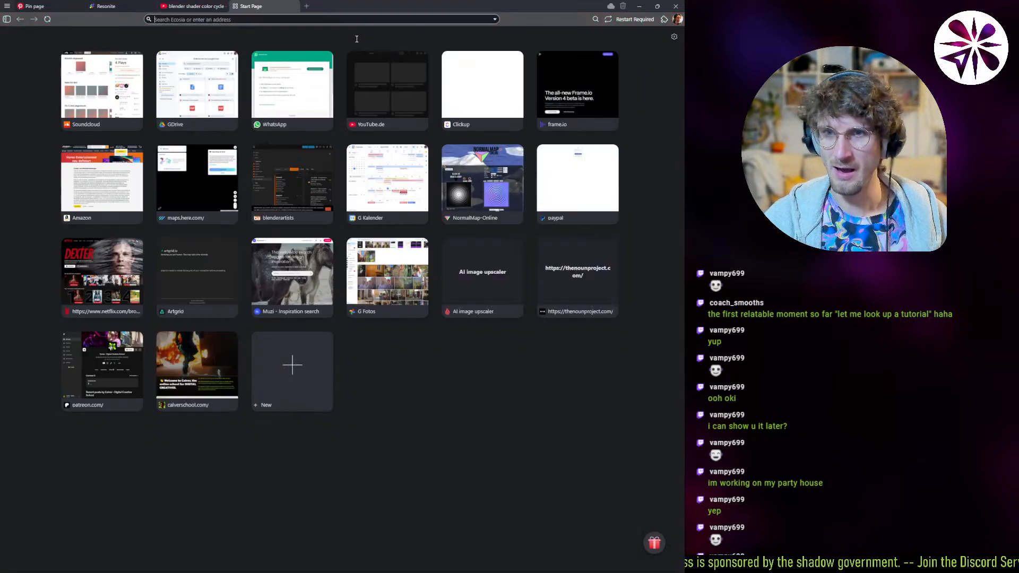
key("ctrl+v")
key("Return")
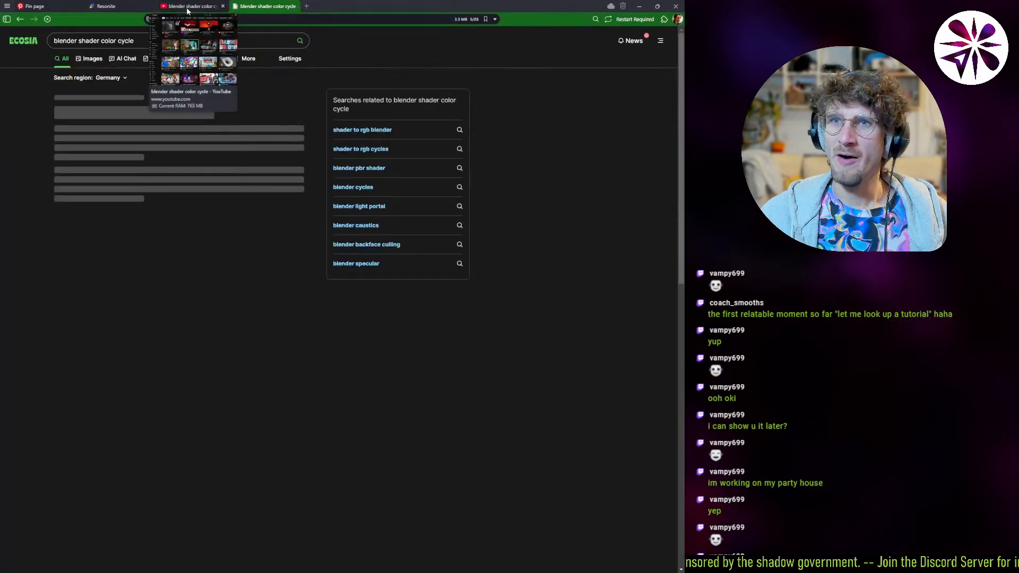
- Look through the YouTube results once more for a color cycling tutorial and close that tab
left_click(201, 7)
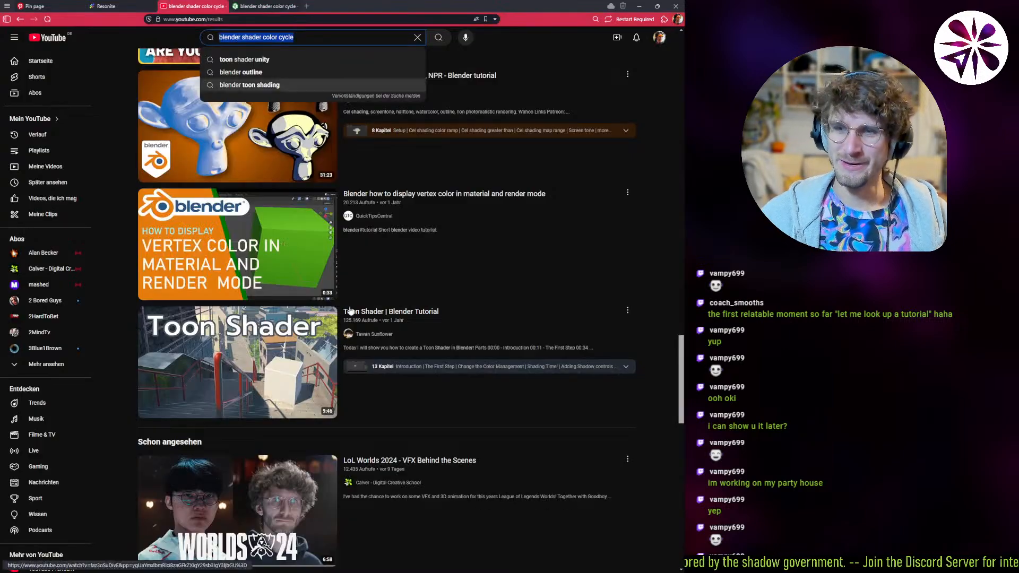
scroll(349, 437, "down", 2)
scroll(349, 437, "down", 3)
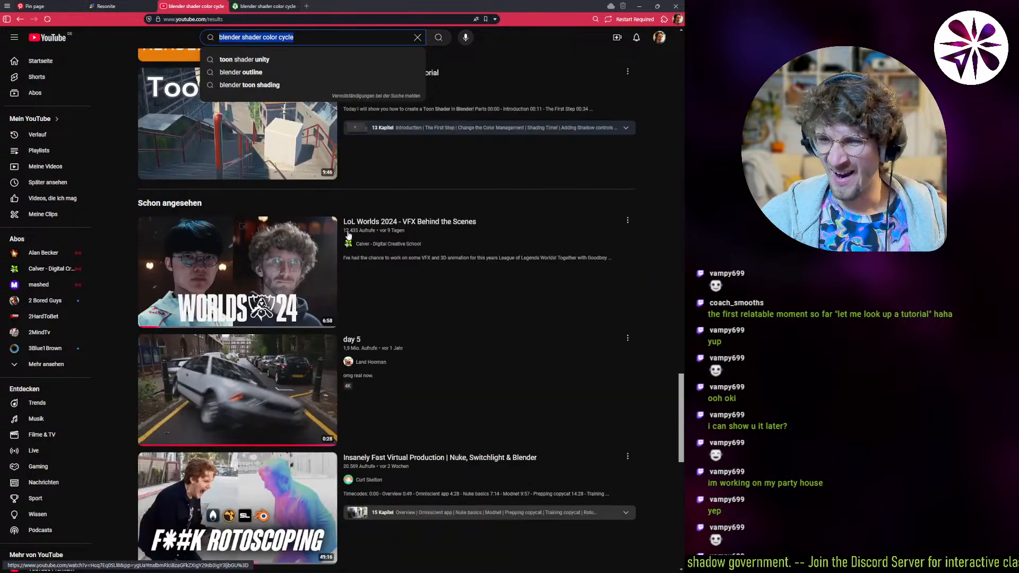
scroll(561, 309, "up", 3)
scroll(561, 309, "up", 5)
scroll(416, 223, "up", 3)
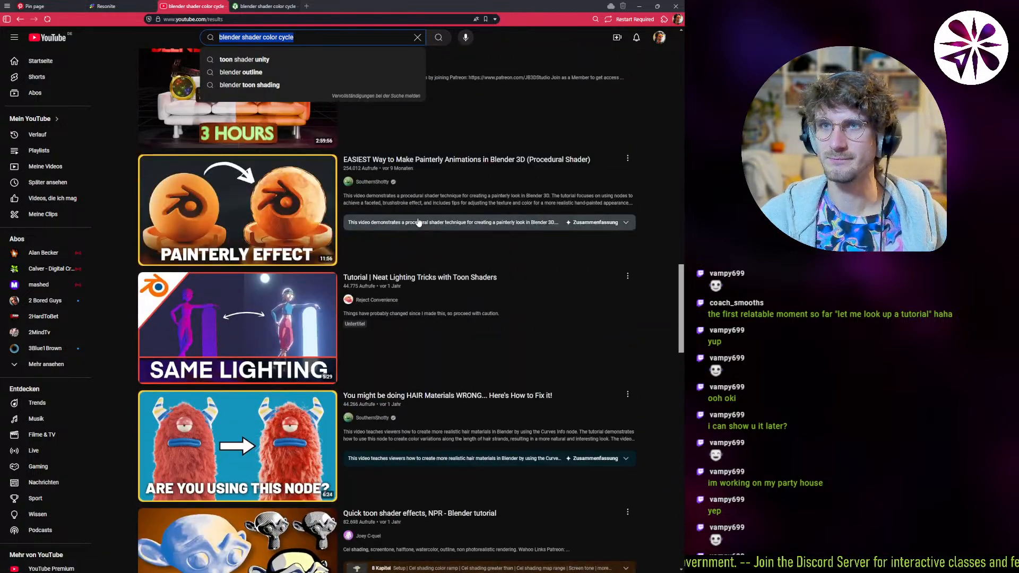
key("ctrl+w")
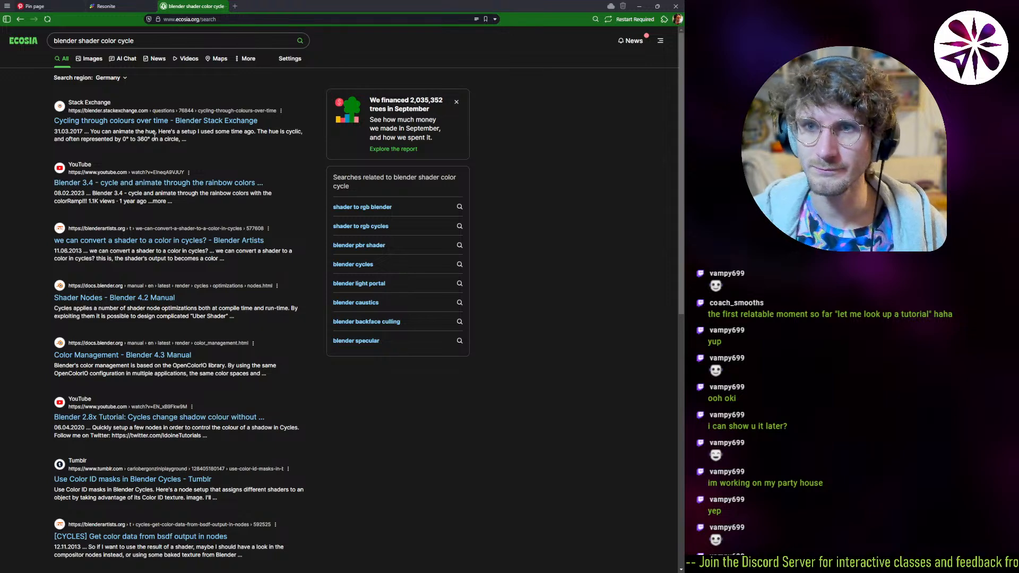
- Open the Stack Exchange thread on cycling through colours and the Blender 3.4 rainbow colors video in new tabs, and read the thread's answer
middle_click(176, 120)
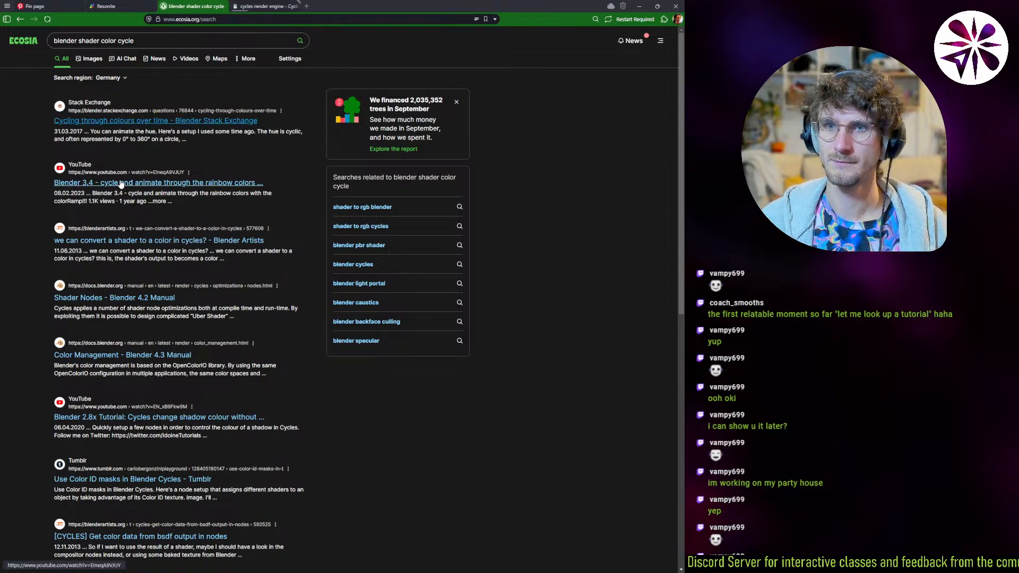
middle_click(140, 185)
key("ctrl+Tab")
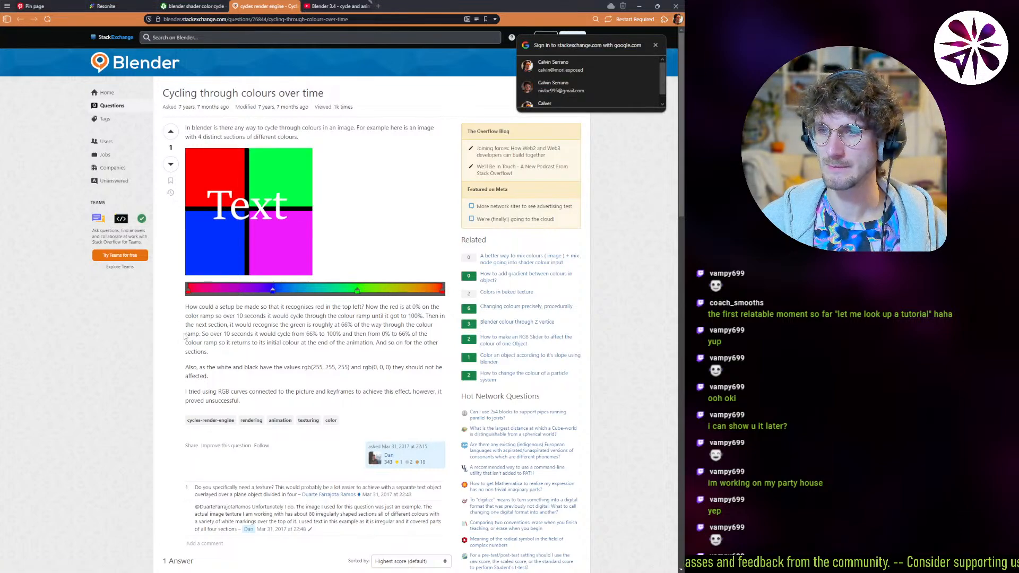
scroll(184, 336, "down", 10)
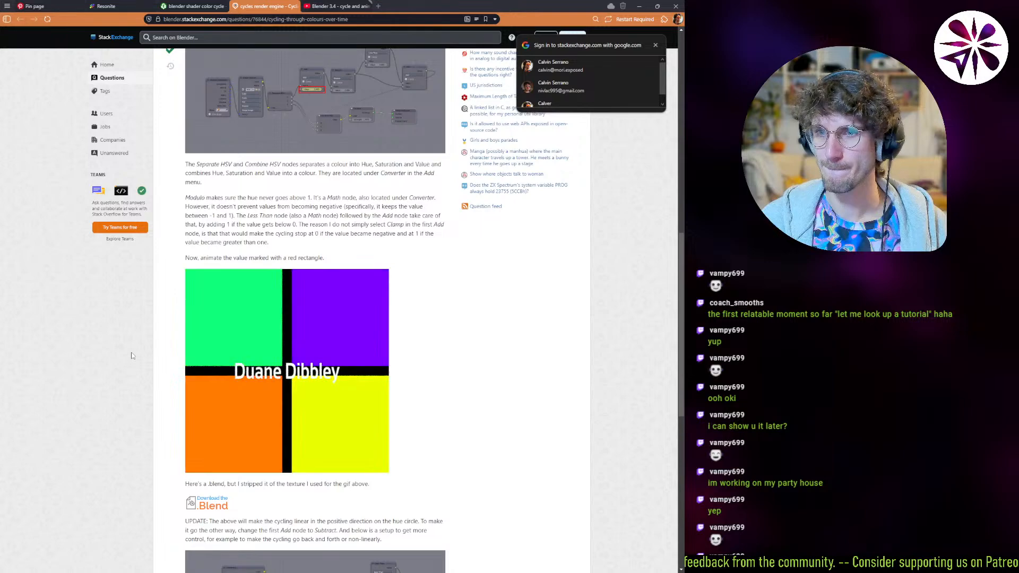
scroll(153, 358, "down", 8)
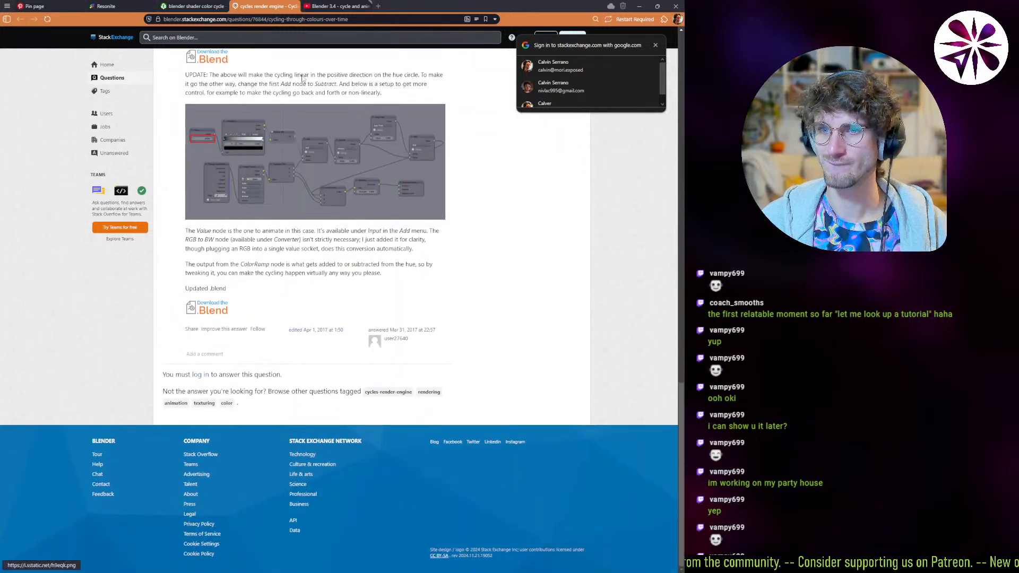
- Skim the Blender 3.4 rainbow colors video to its HSV ColorRamp setup and pause it there
left_click(359, 5)
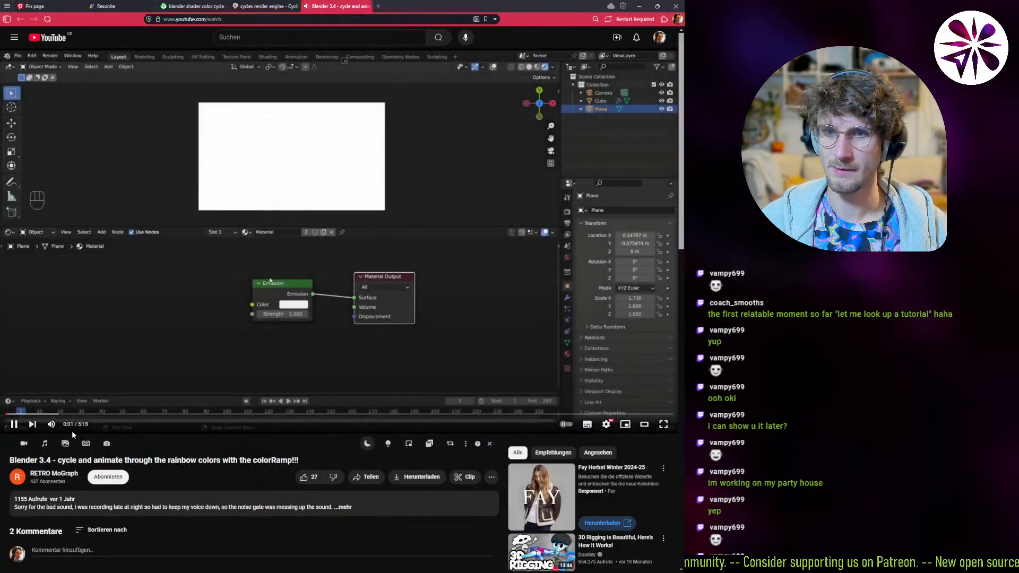
key("Right")
key("Right")
key("Right")
key("Right")
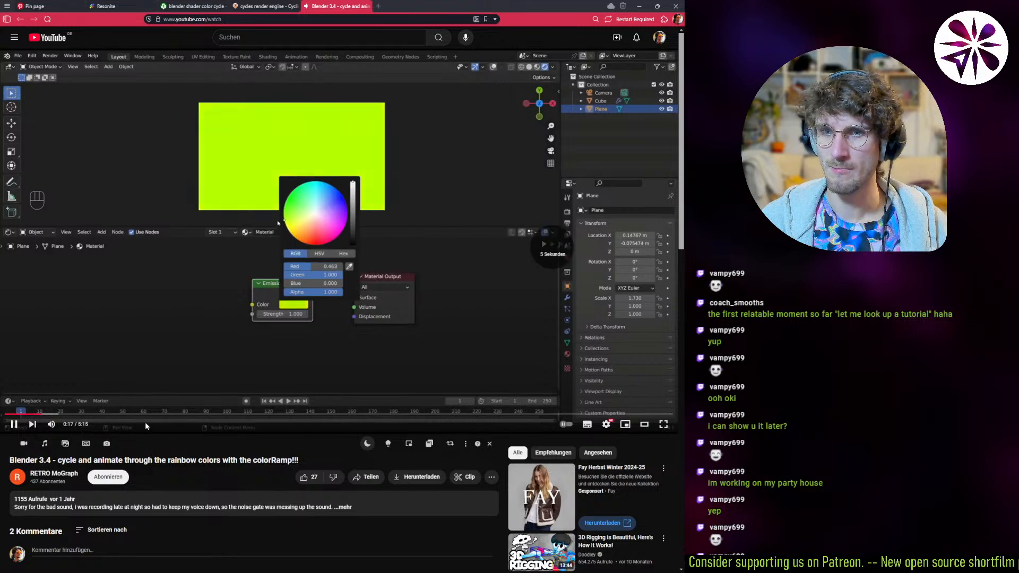
key("Right")
key("Right")
key("Right")
key("Right")
key("Right")
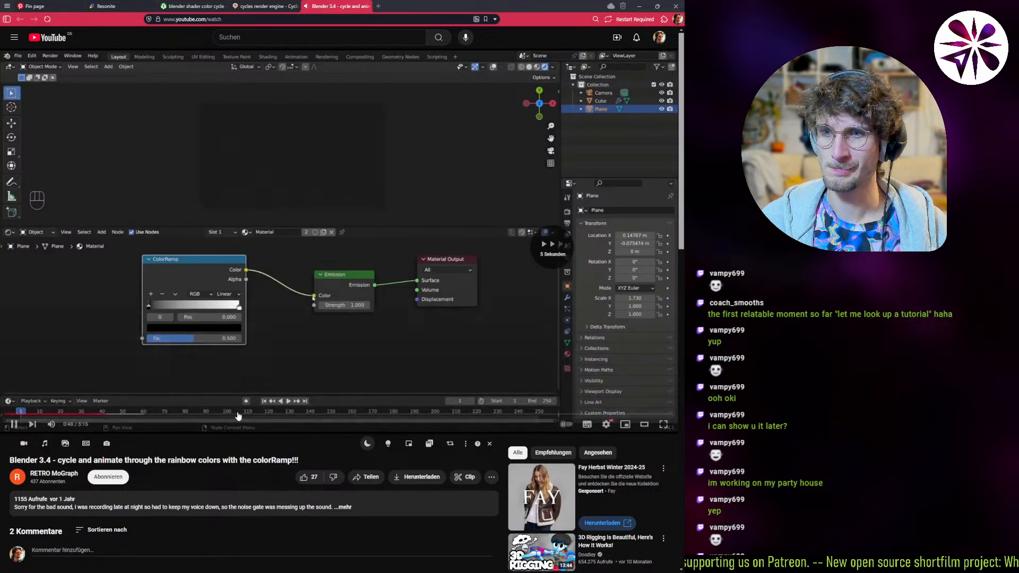
left_click(229, 417)
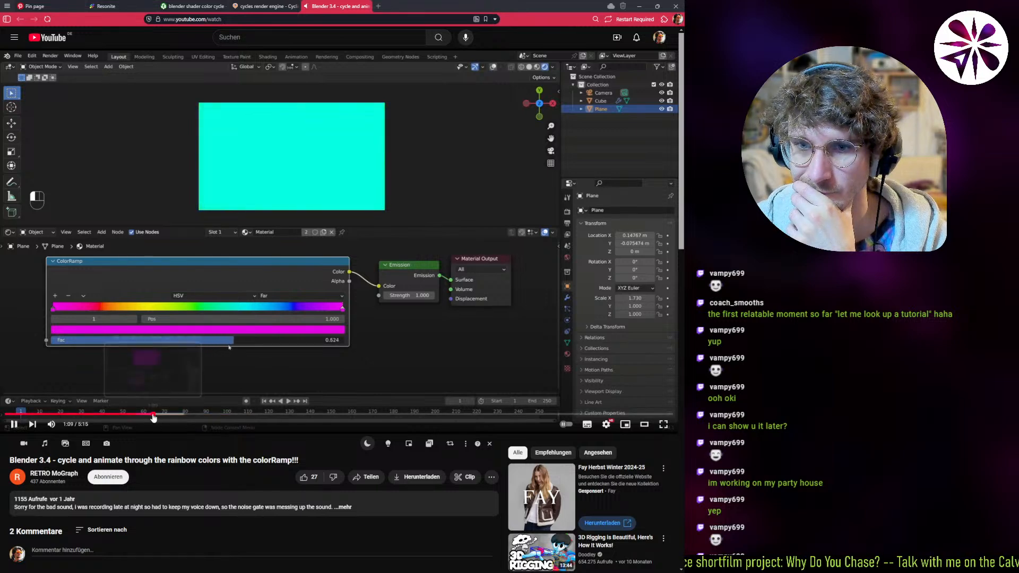
left_click(153, 416)
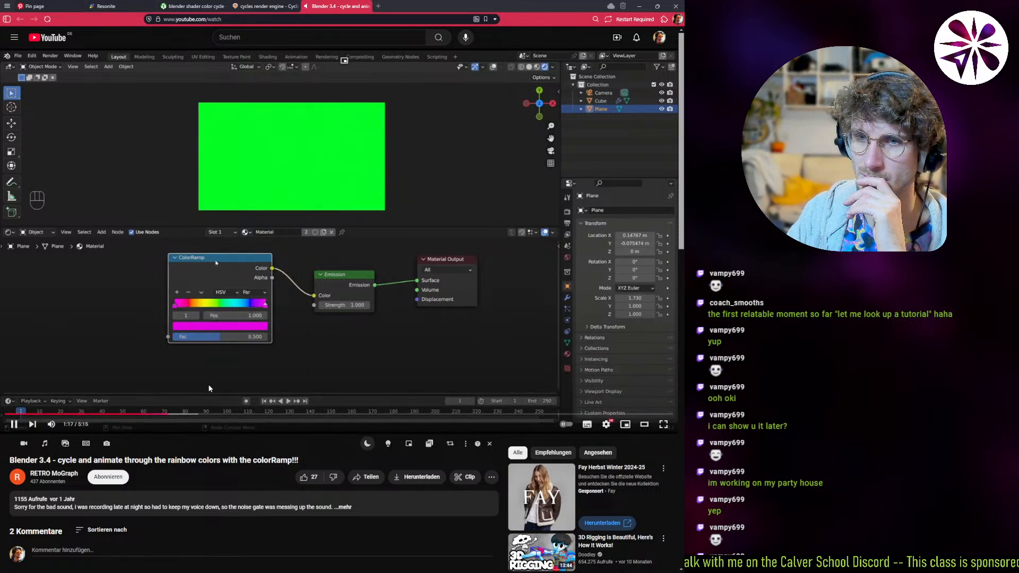
left_click(169, 377)
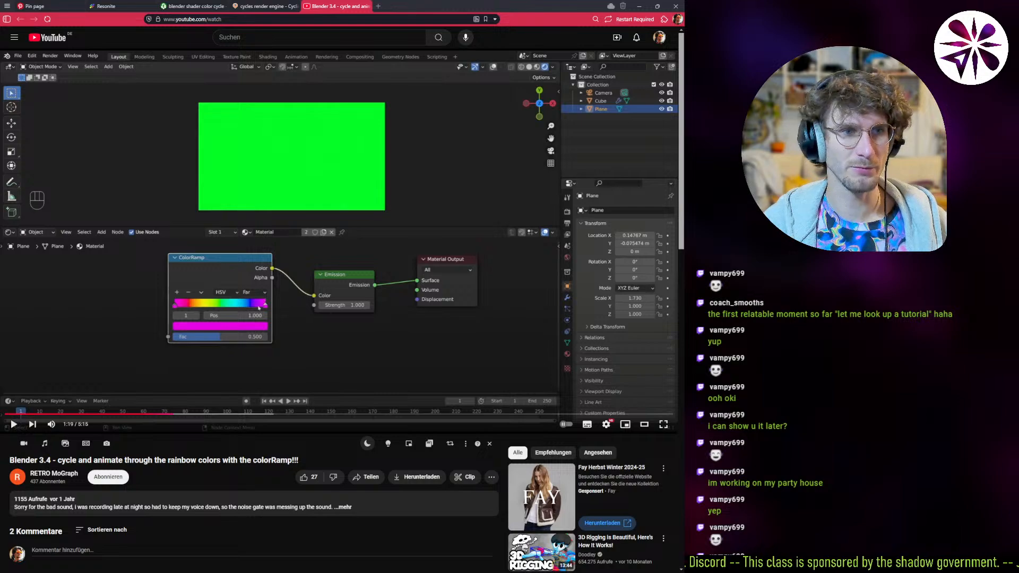
- Close the two extra Blender windows without saving their scenes and return to the Bubble v1 project
key("alt+Tab")
left_click(683, 3)
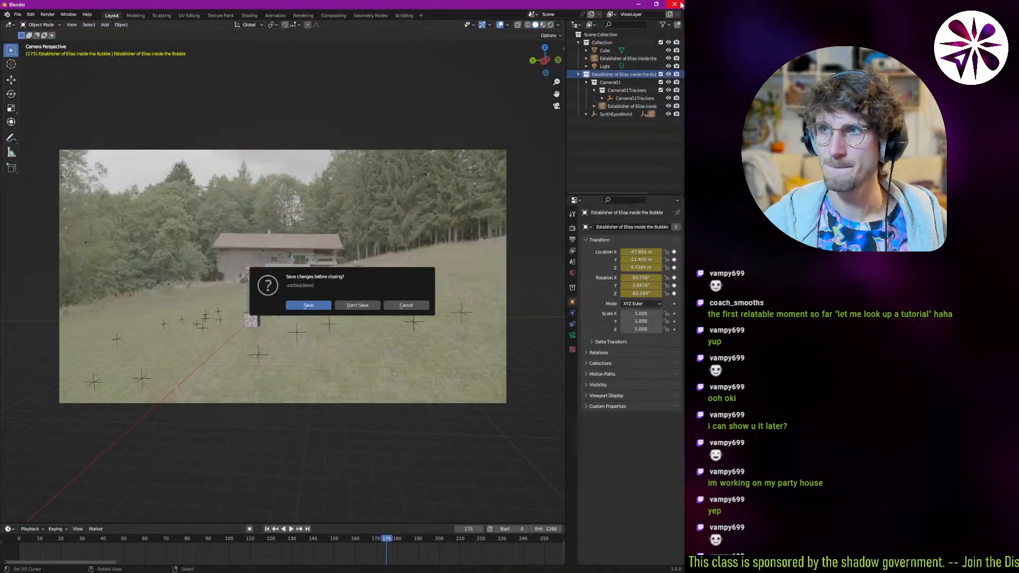
left_click(357, 305)
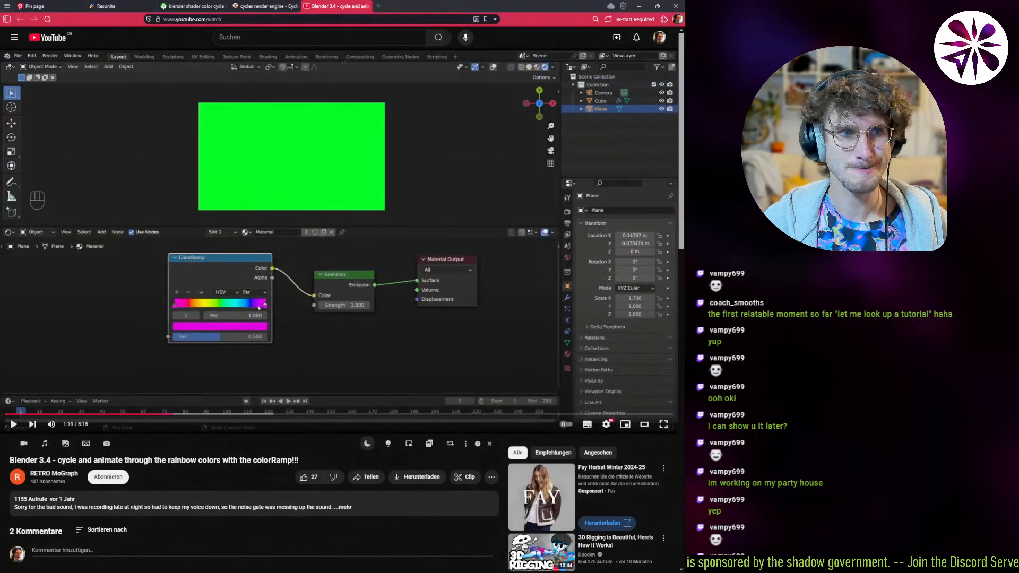
key("alt+Tab")
key("ctrl+o")
key("Escape")
left_click(675, 4)
left_click(372, 304)
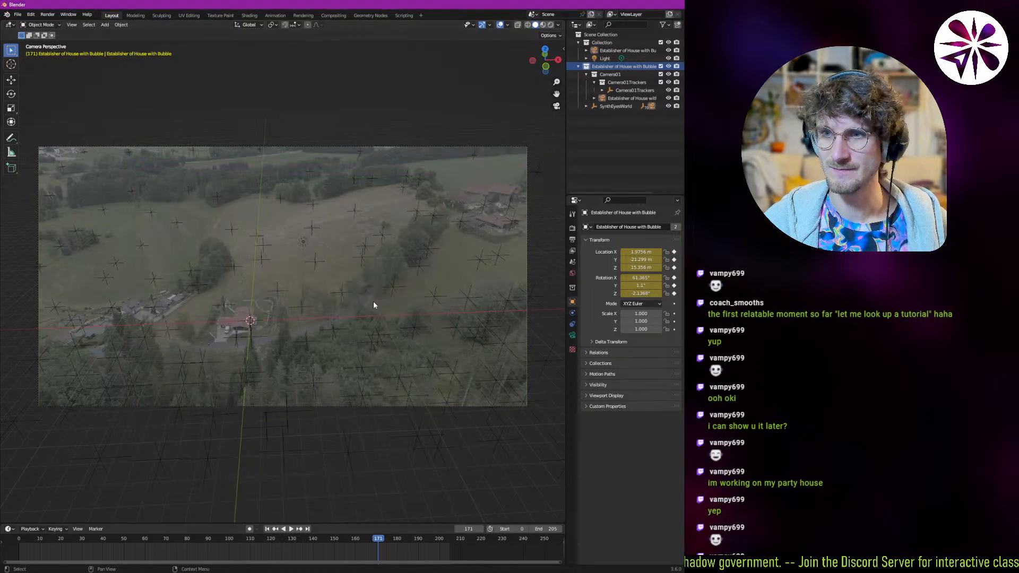
key("alt+Tab")
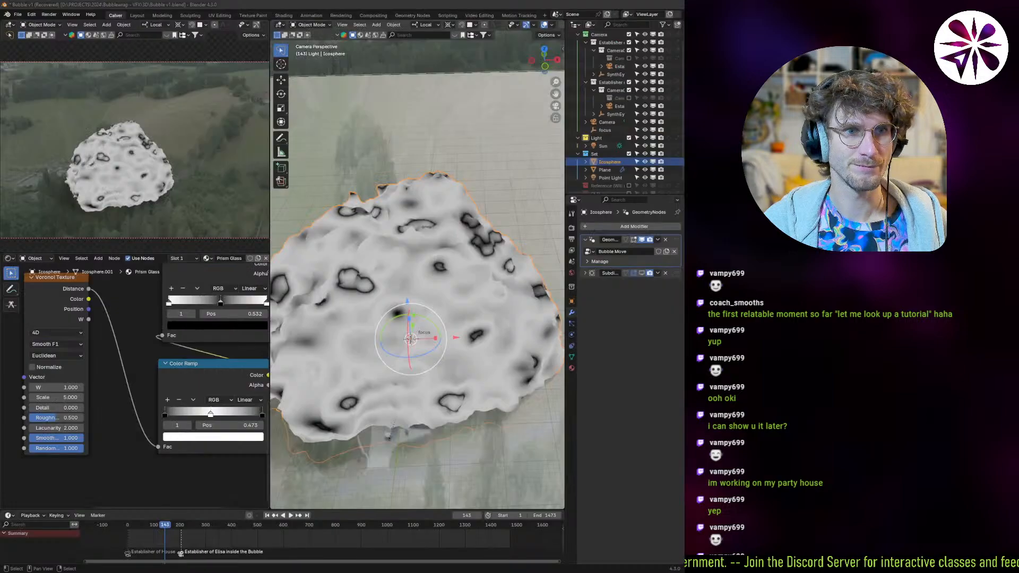
key("alt+Tab")
- Set the lower Color Ramp in the Prism Glass material to HSV color mode with Far interpolation
middle_click_drag(271, 403, 203, 416)
left_click(180, 414)
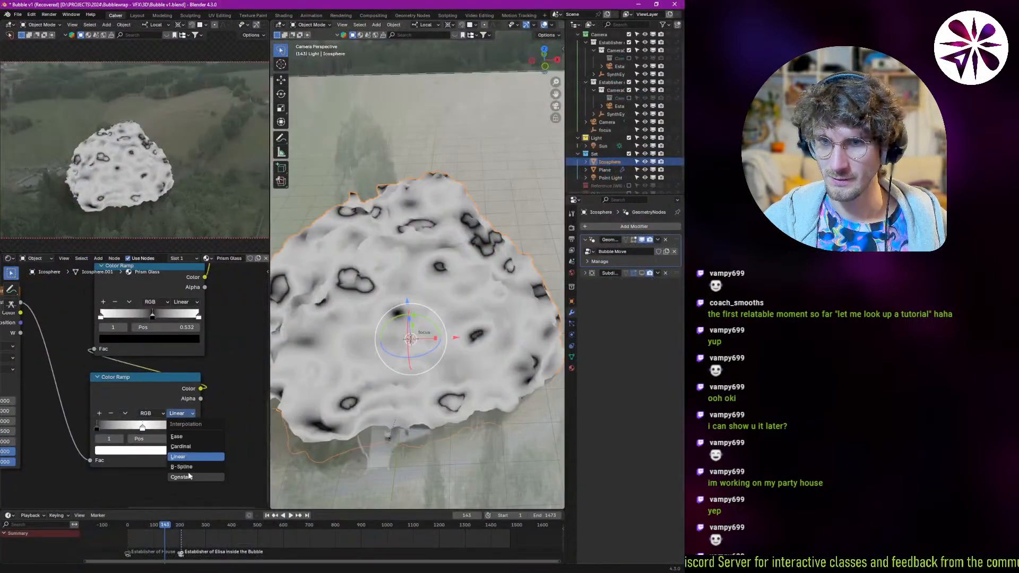
left_click(153, 414)
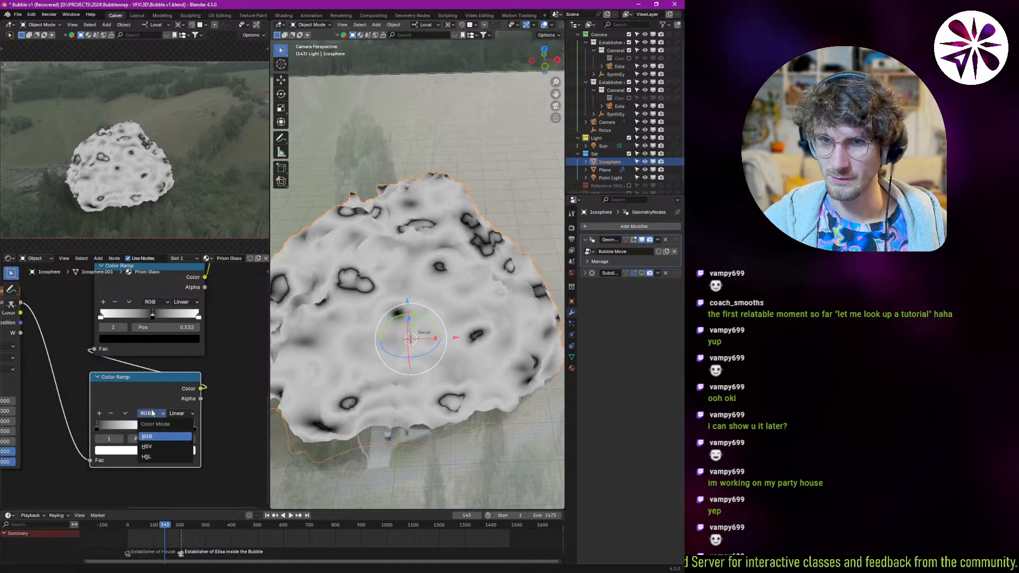
left_click(155, 447)
left_click(178, 414)
left_click(183, 428)
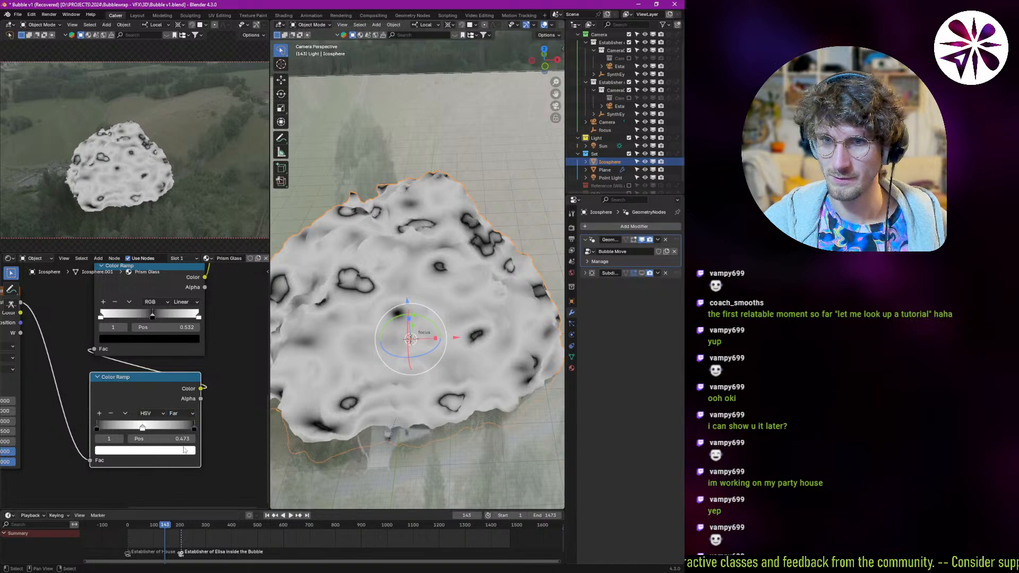
- Try Clockwise interpolation and HSL color mode on the lower Color Ramp, returning to HSV with Far interpolation
left_click(181, 413)
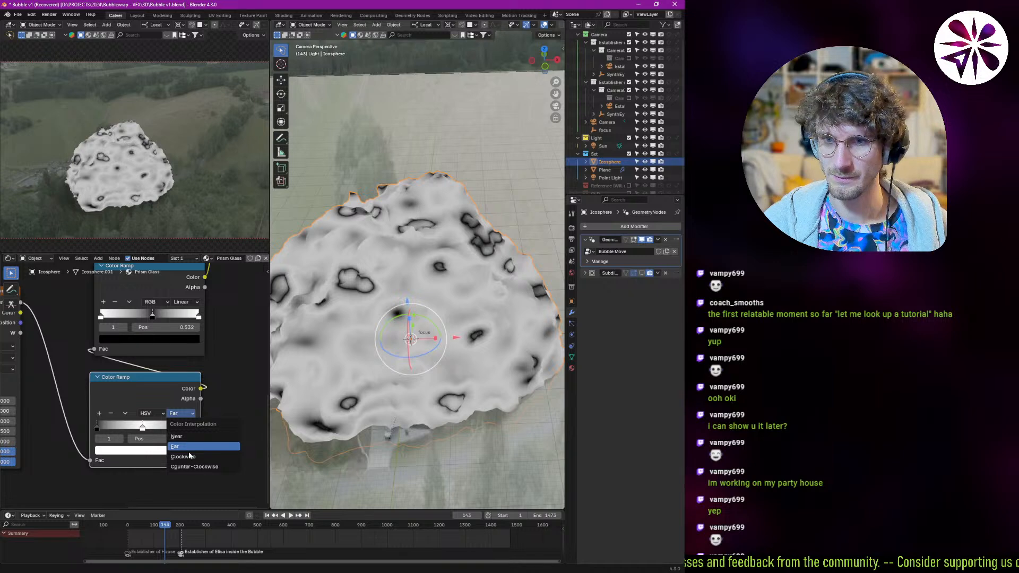
left_click(190, 456)
left_click(181, 414)
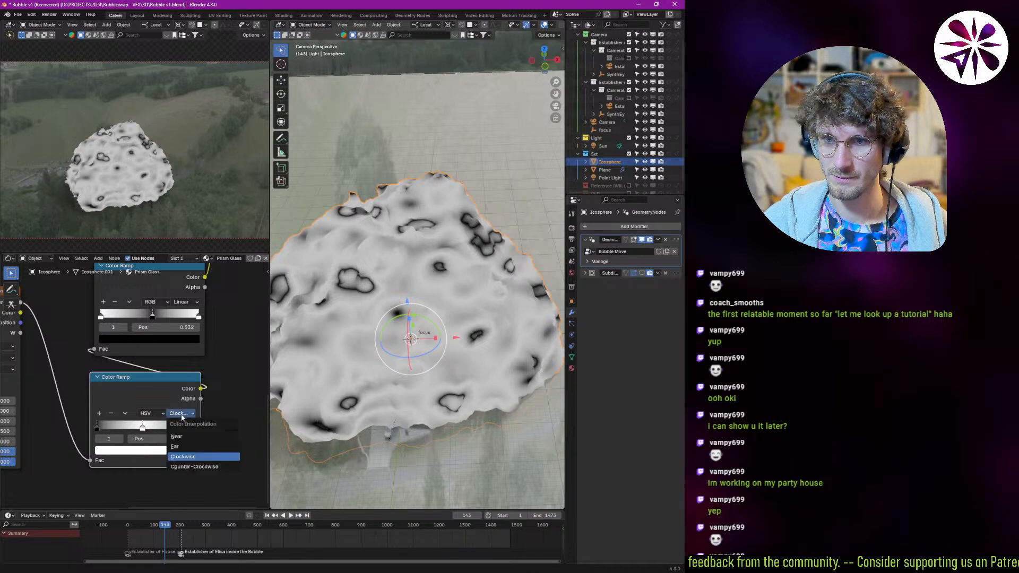
left_click(185, 445)
left_click(153, 414)
left_click(163, 456)
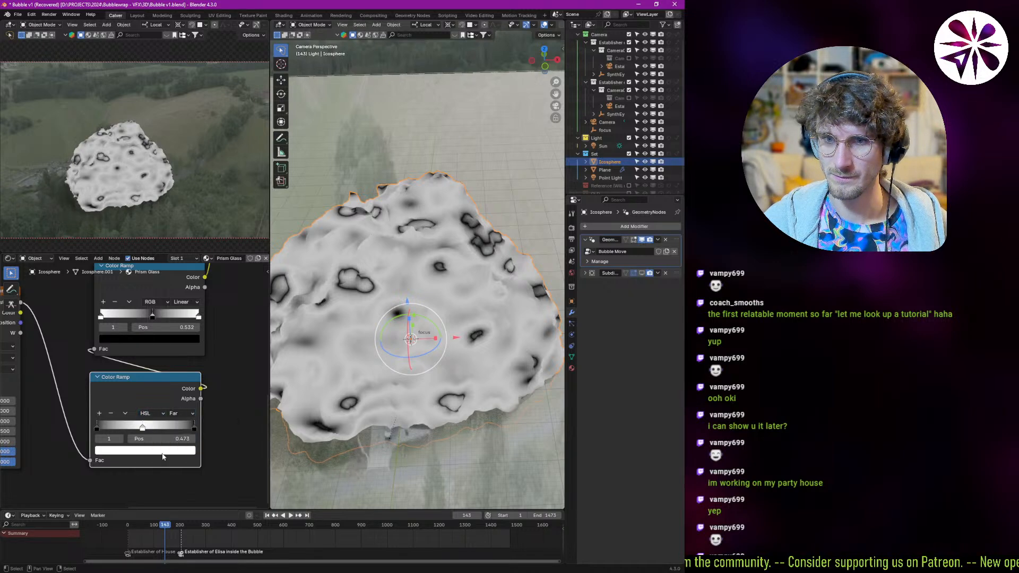
left_click(152, 413)
left_click(159, 445)
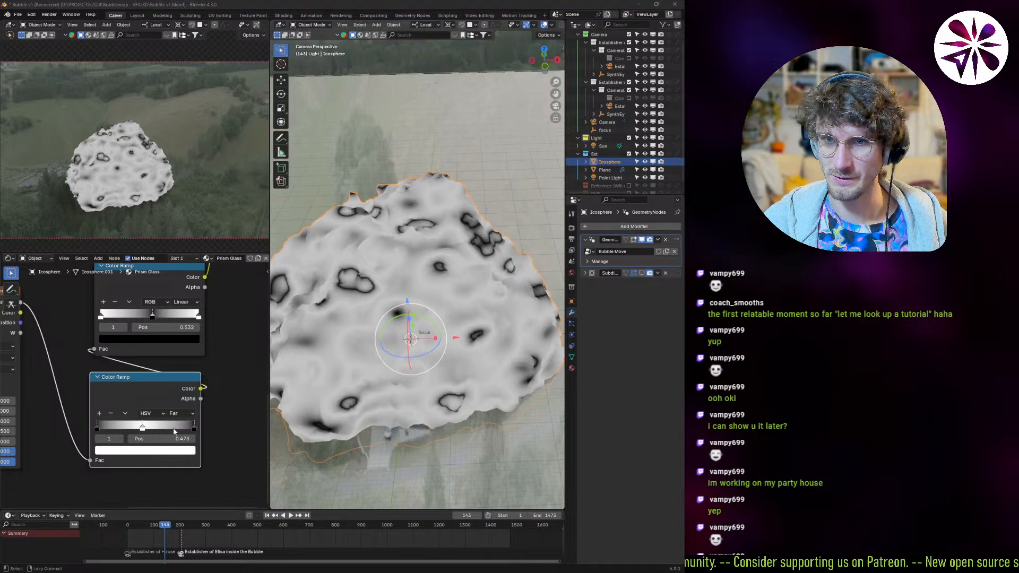
- Following the tutorial video's ramp, move the lower Color Ramp's white stop to about 0.809 and remove the black end stop
key("alt+Tab")
left_click(252, 323)
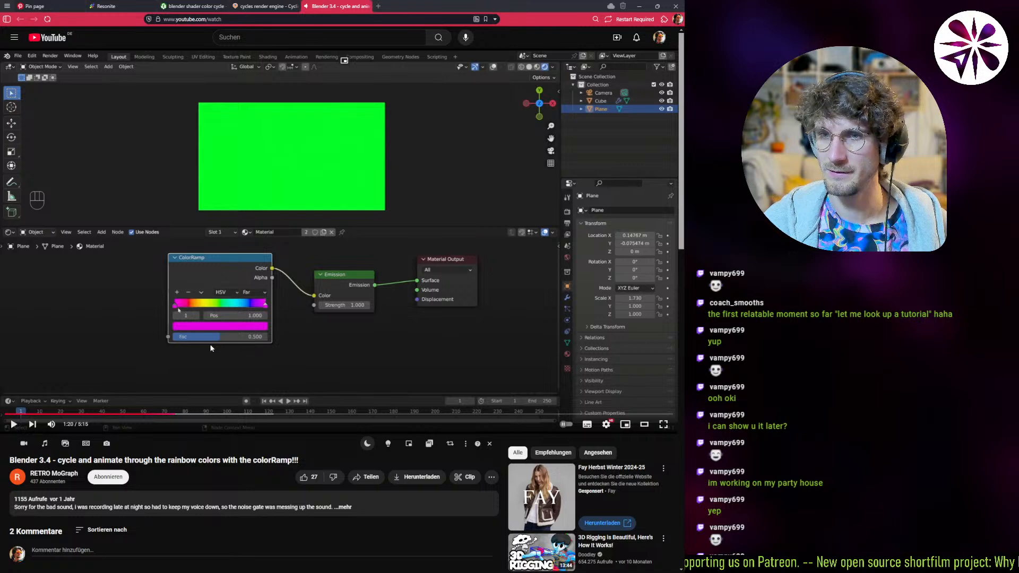
key("alt+Tab")
left_click_drag(151, 429, 186, 428)
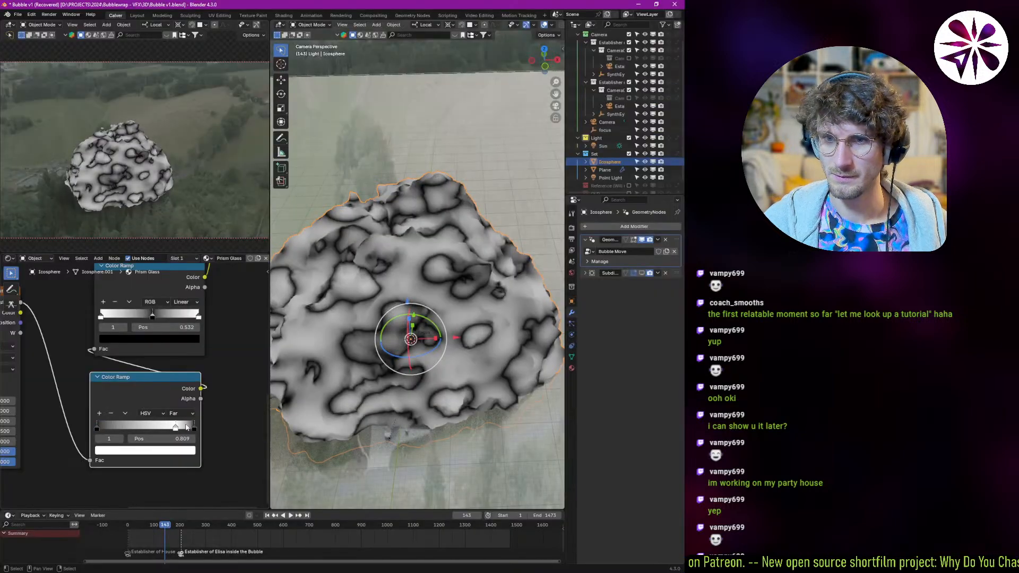
left_click(186, 428)
left_click(121, 413)
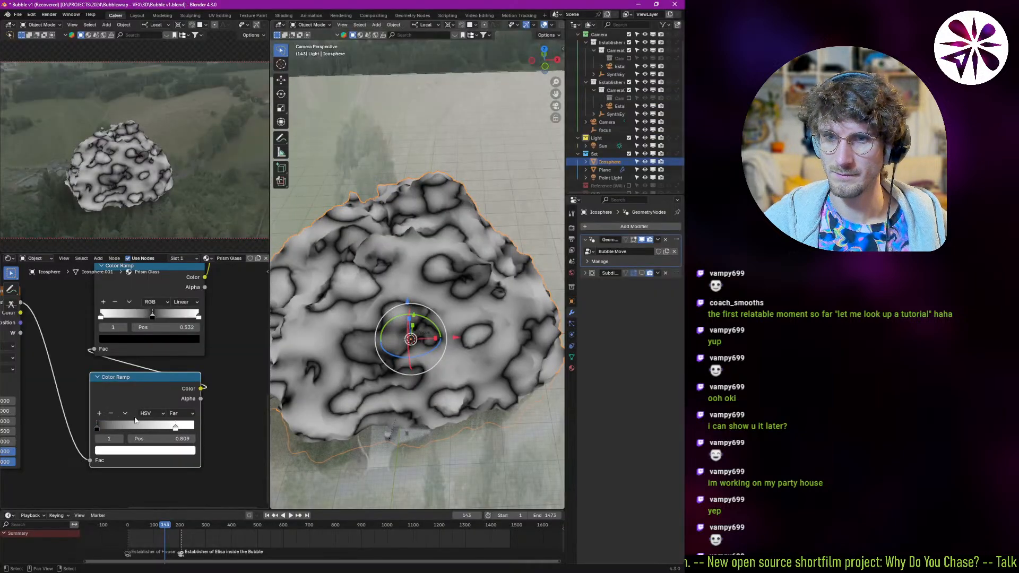
- Color the HSV ramp's last stop red at position 1.000 and its first stop bright green
left_click(168, 451)
left_click(138, 370)
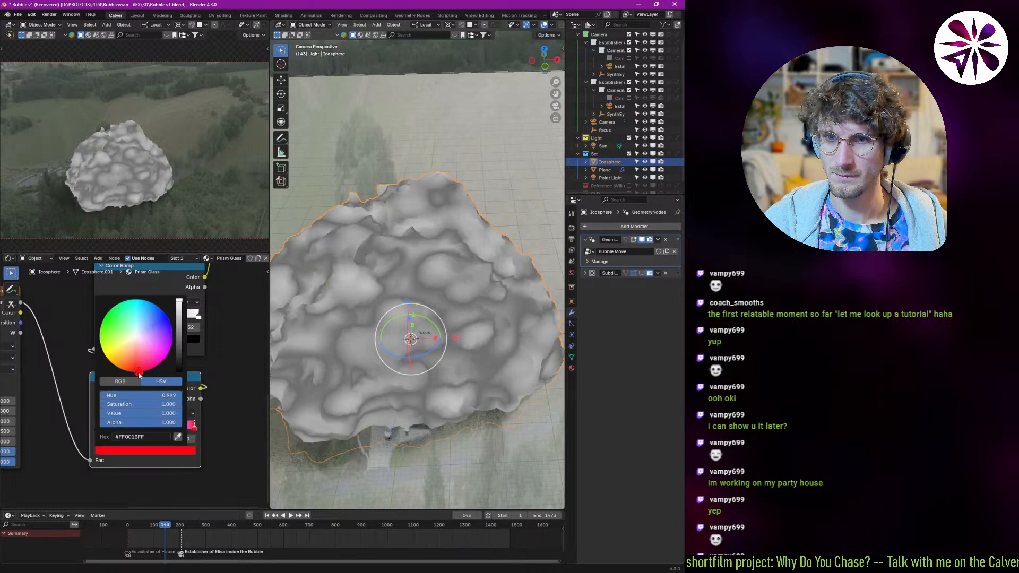
left_click(107, 435)
left_click(112, 451)
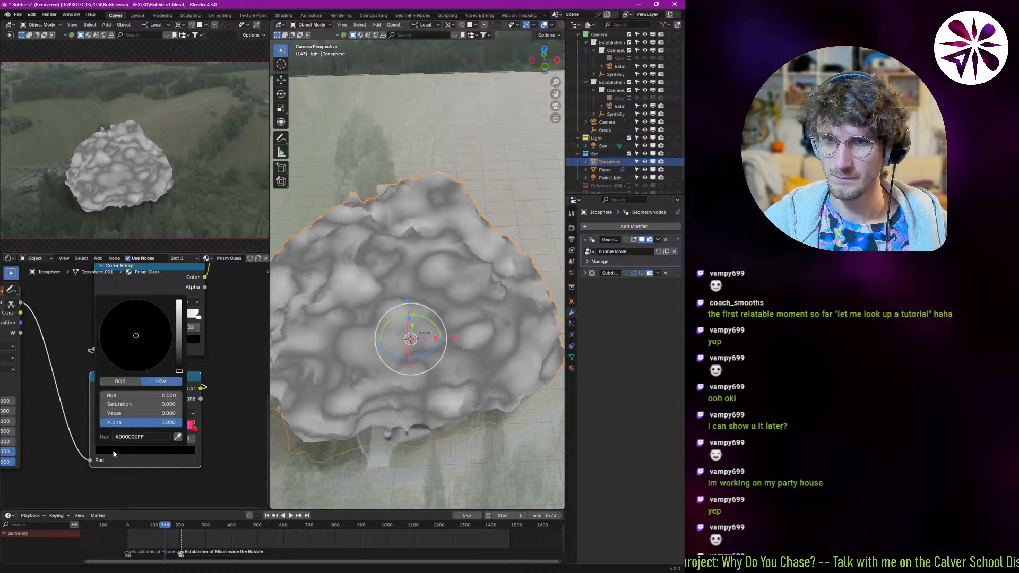
mouse_move(179, 330)
left_mouse_down()
mouse_move(179, 299)
mouse_move(152, 330)
mouse_move(172, 328)
left_mouse_up()
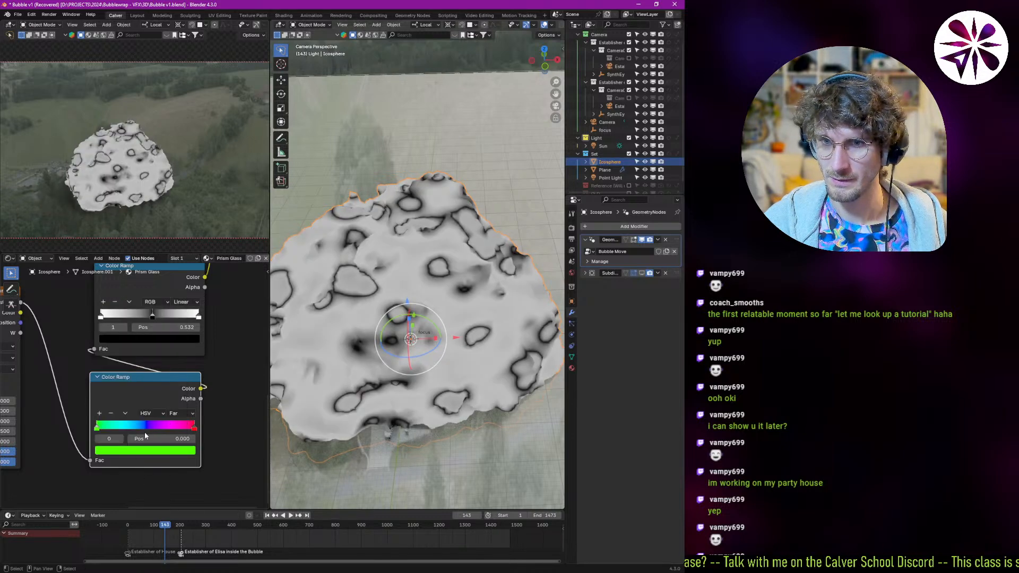
- Unlink the HSV ramp to test its Fac value, then reconnect Voronoi Distance and preview the ramp's colors on the bubble
key("alt+Tab")
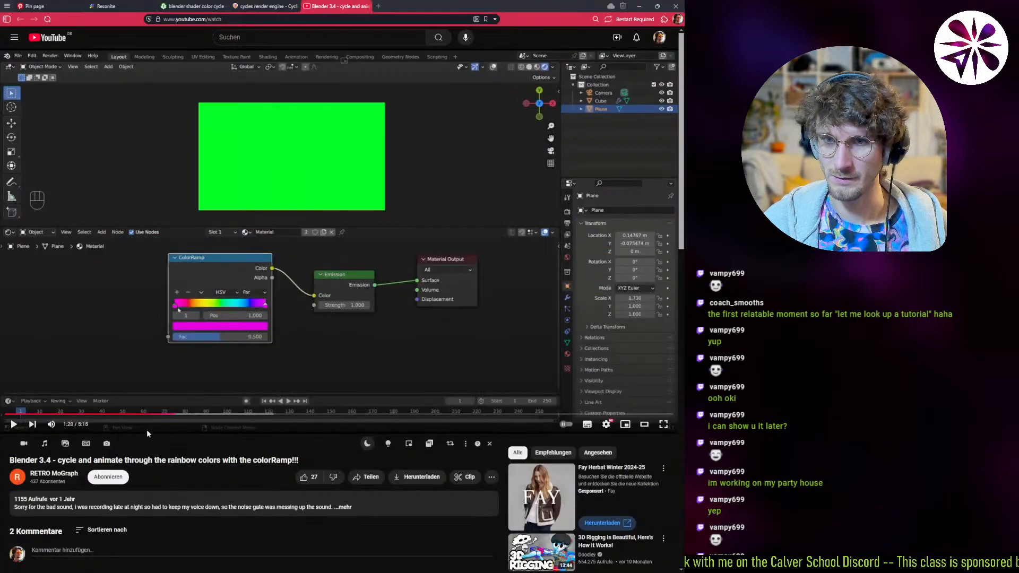
key("alt+Tab")
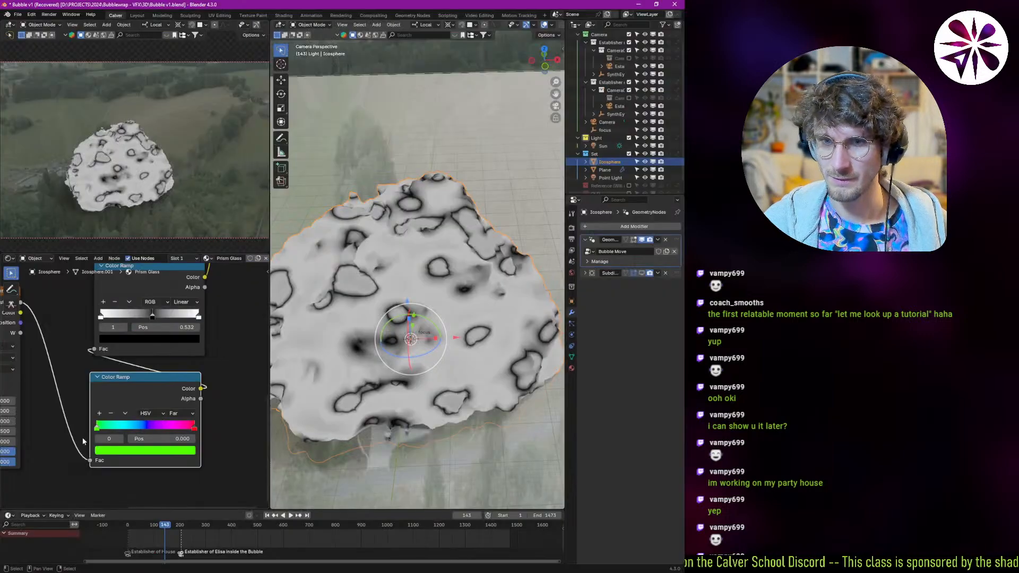
right_click_drag(67, 446, 69, 441, "ctrl")
middle_click_drag(69, 441, 89, 443)
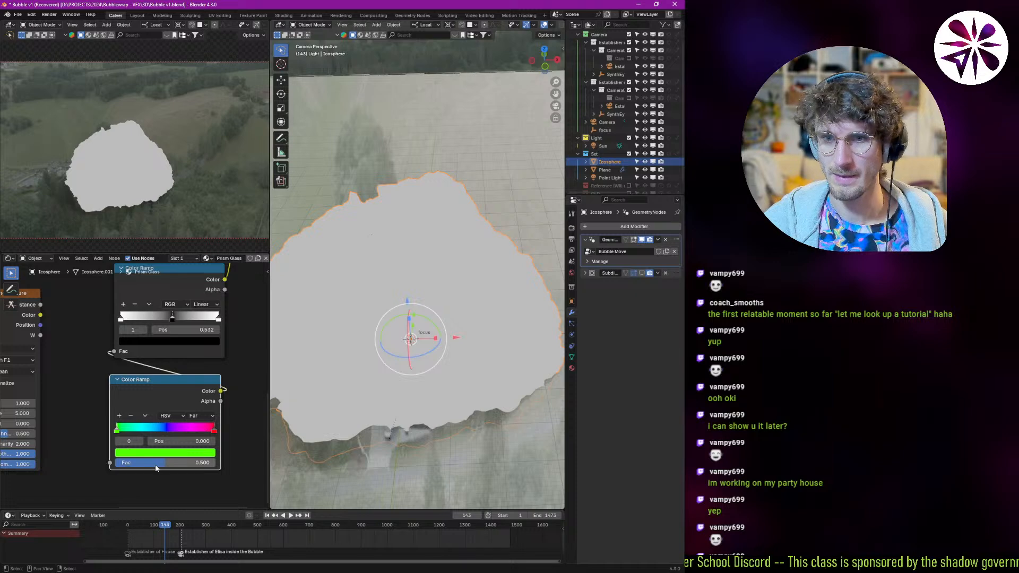
mouse_move(203, 463)
left_mouse_down()
mouse_move(116, 463)
mouse_move(178, 463)
mouse_move(165, 463)
left_mouse_up()
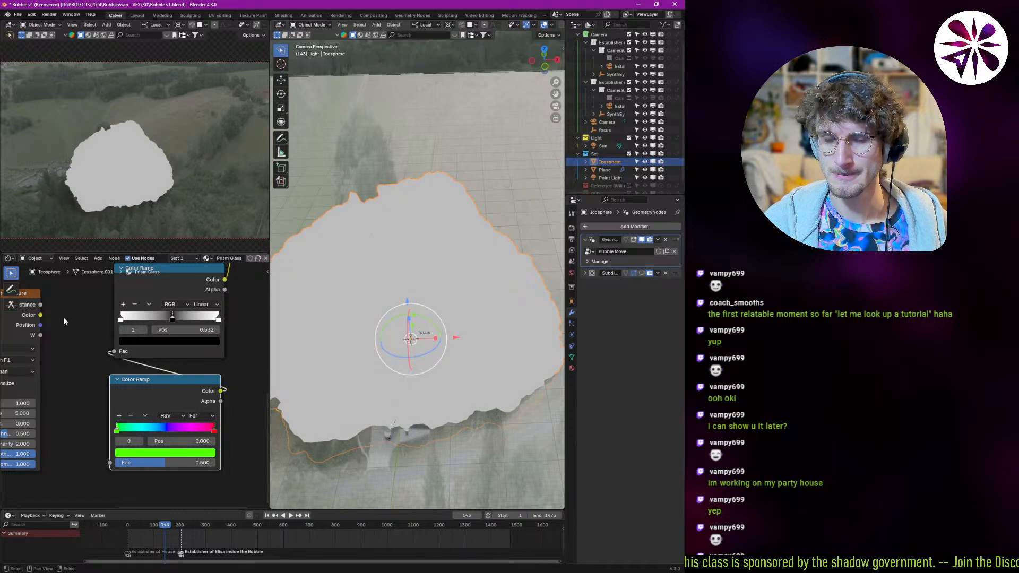
mouse_move(52, 320)
middle_mouse_down()
mouse_move(71, 323)
mouse_move(62, 321)
middle_mouse_up()
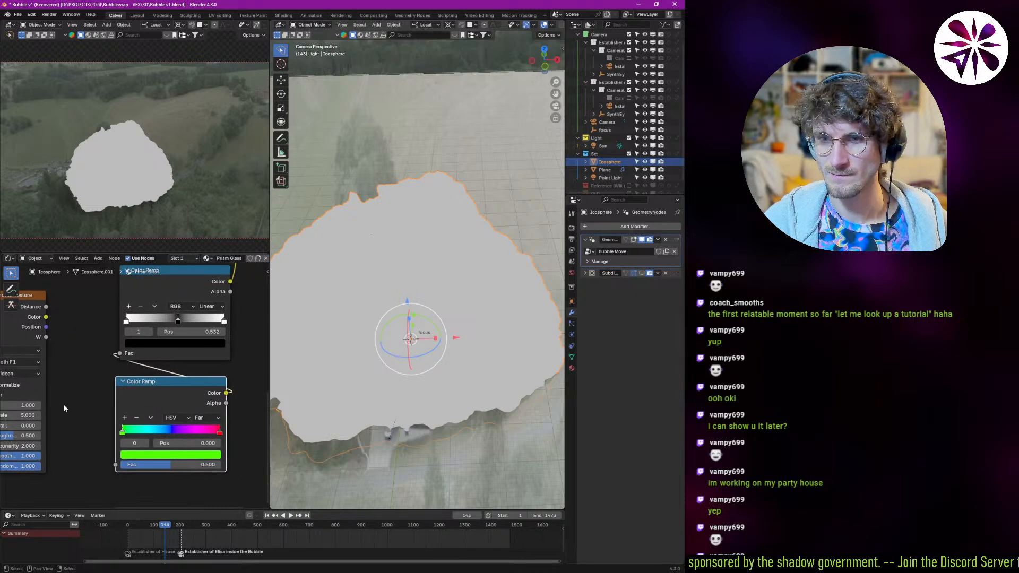
left_click_drag(51, 312, 113, 470)
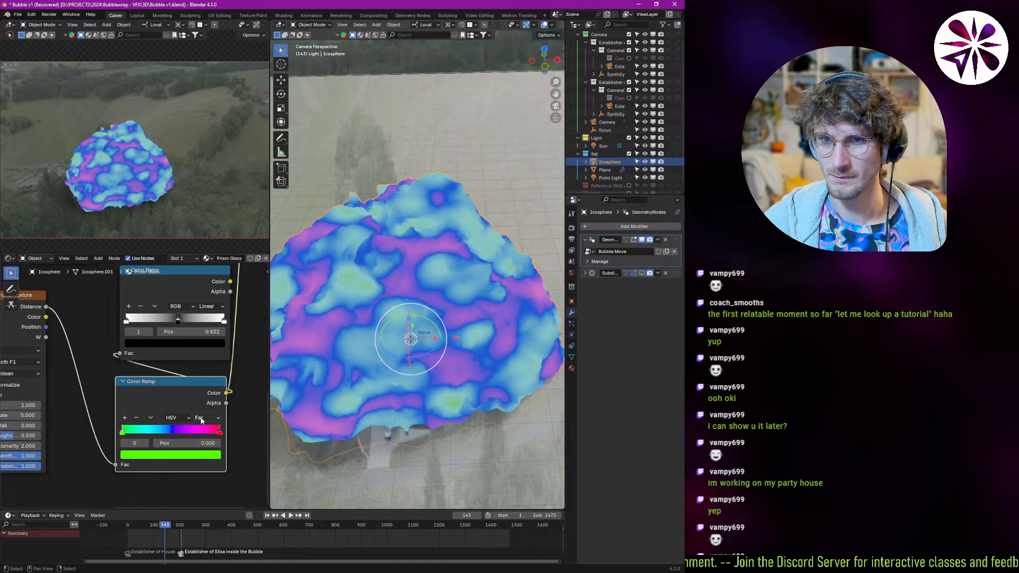
- Unlink the HSV ramp's Fac once more, try different factor values, and restore the Voronoi Distance link
left_click_drag(127, 431, 106, 442)
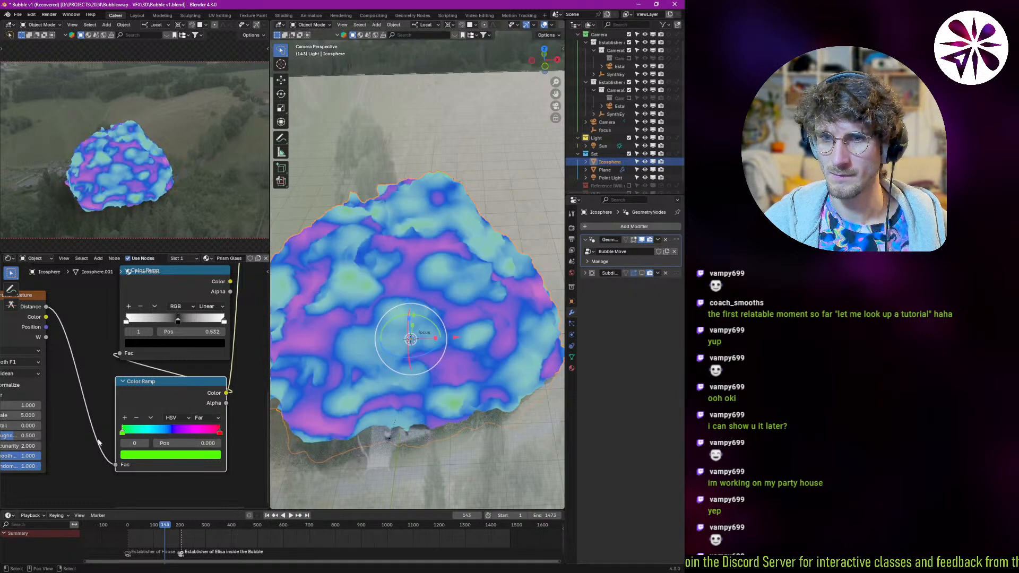
right_click_drag(79, 455, 162, 467, "ctrl")
left_click_drag(164, 467, 130, 468)
key("Escape")
left_click_drag(48, 307, 116, 466)
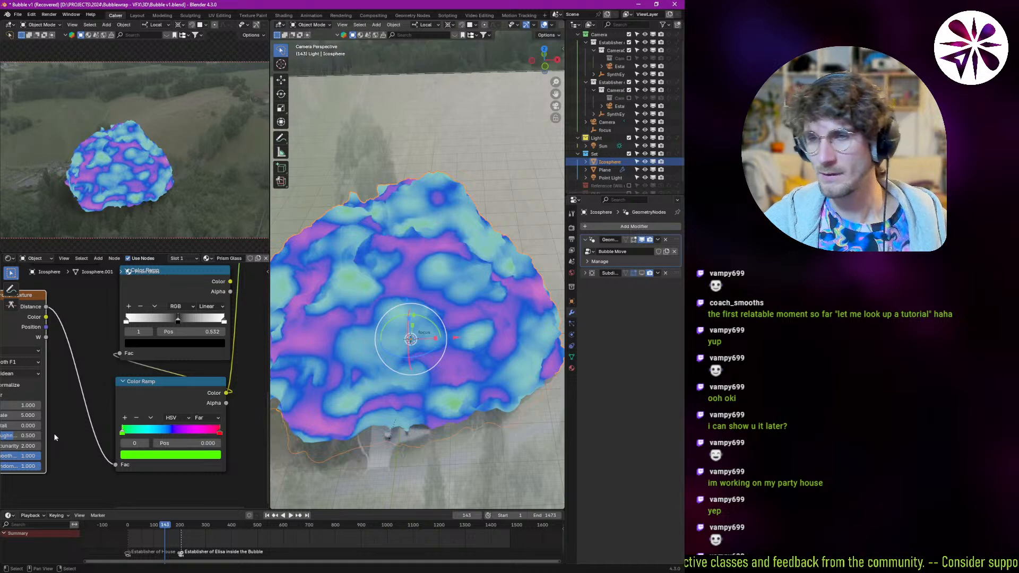
- Insert a Math Add node with value 0.500 between the Voronoi Distance output and the HSV ramp's Fac
left_click_drag(47, 307, 85, 425)
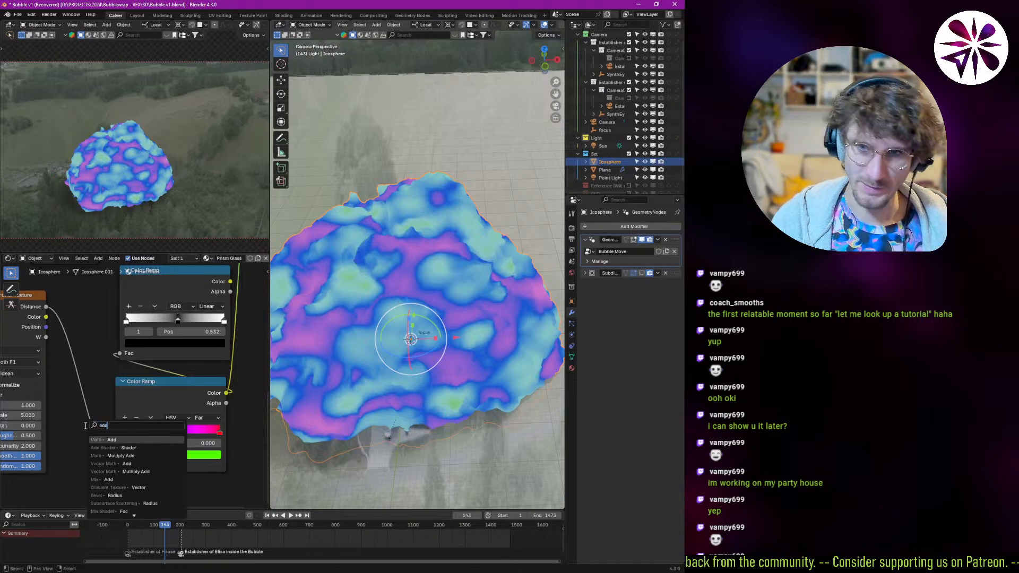
left_click(109, 463)
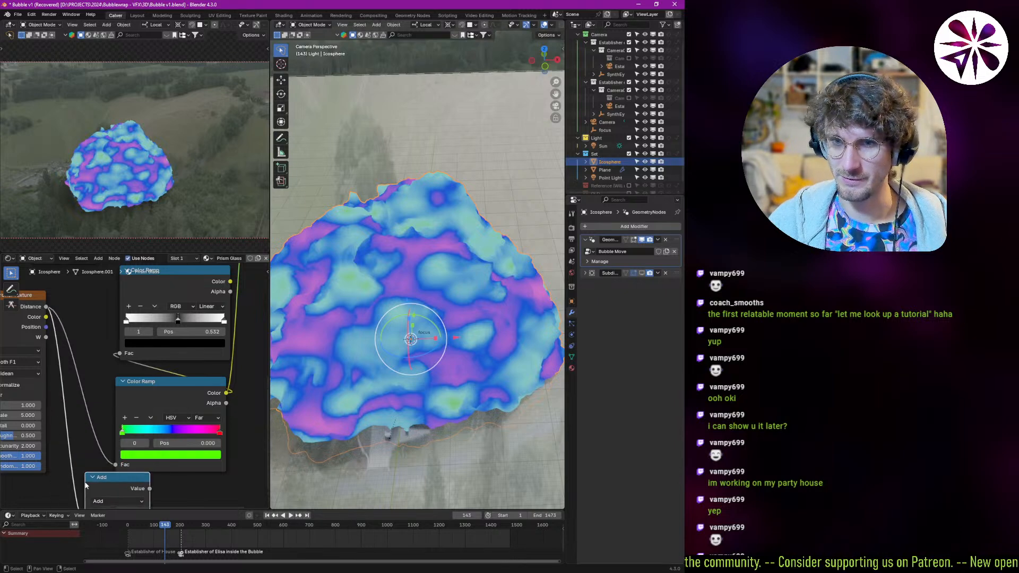
left_click(146, 419)
left_click_drag(159, 420, 119, 377)
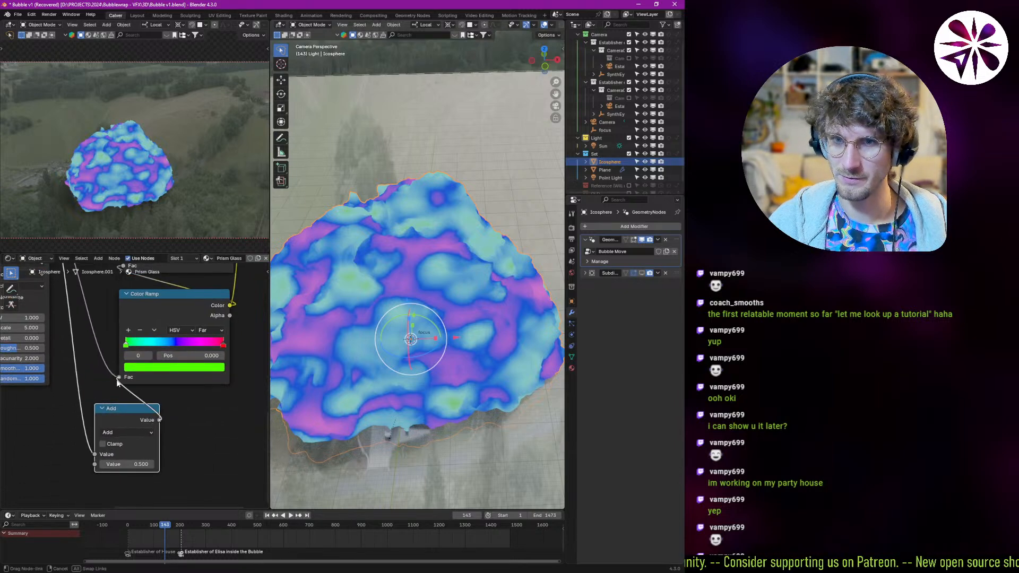
mouse_move(133, 465)
left_mouse_down()
mouse_move(149, 465)
mouse_move(109, 464)
mouse_move(135, 464)
mouse_move(126, 465)
left_mouse_up()
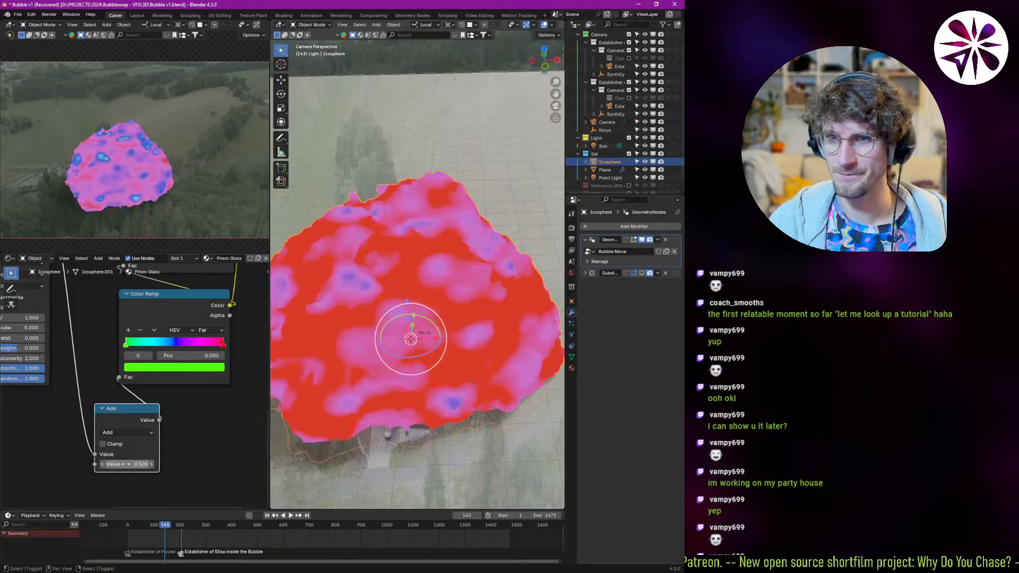
- Try Far and Clockwise interpolation on the HSV ramp with the Add node feeding it
left_click(201, 331)
left_click(202, 363)
left_click(211, 342)
left_click(213, 331)
left_click(228, 368)
left_click(211, 330)
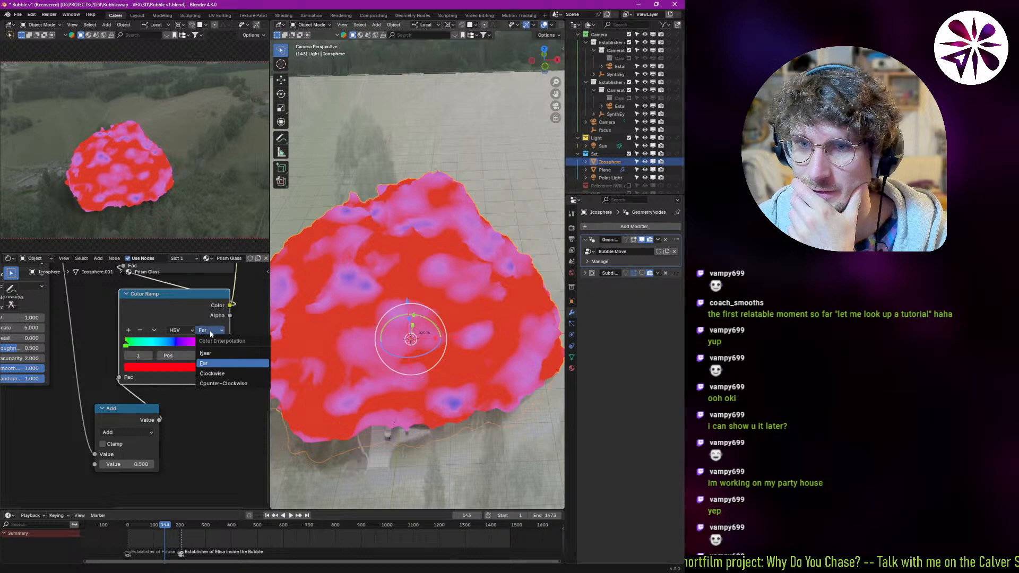
left_click(213, 374)
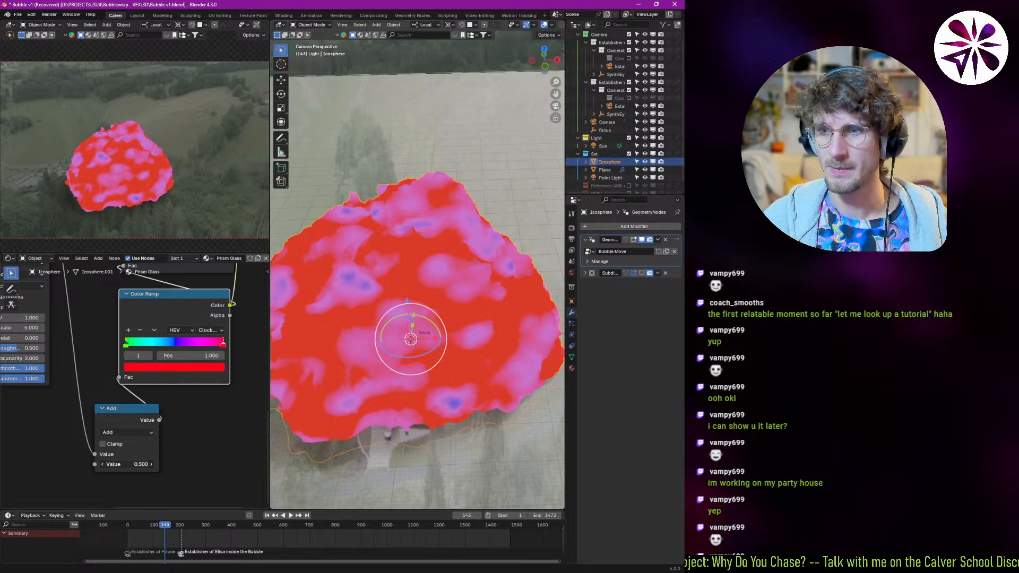
- Try Counter-Clockwise interpolation while shifting the Add node's value, and undo the value change
left_click(212, 330)
left_click(212, 384)
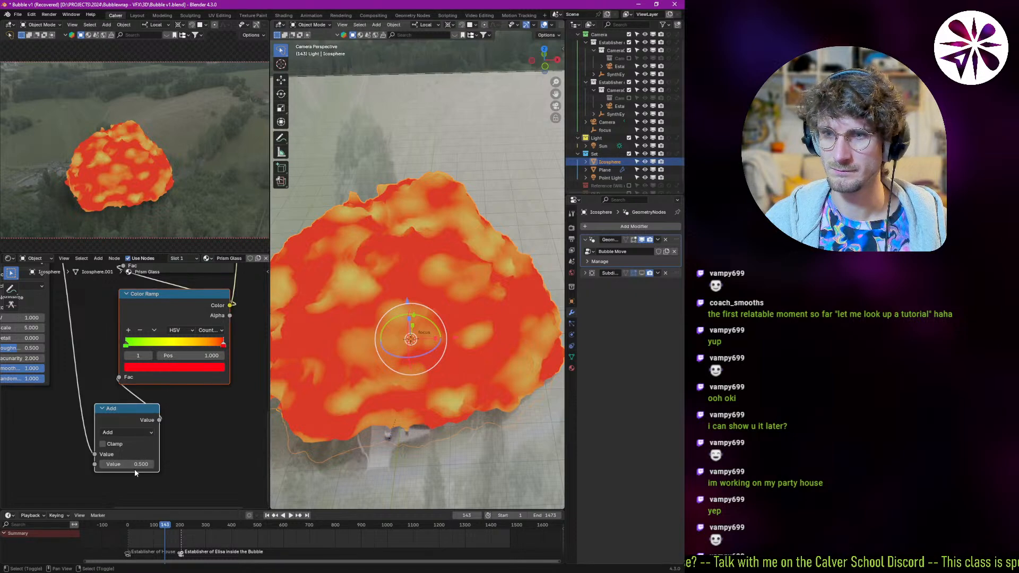
left_click_drag(135, 465, 107, 465)
key("ctrl+z")
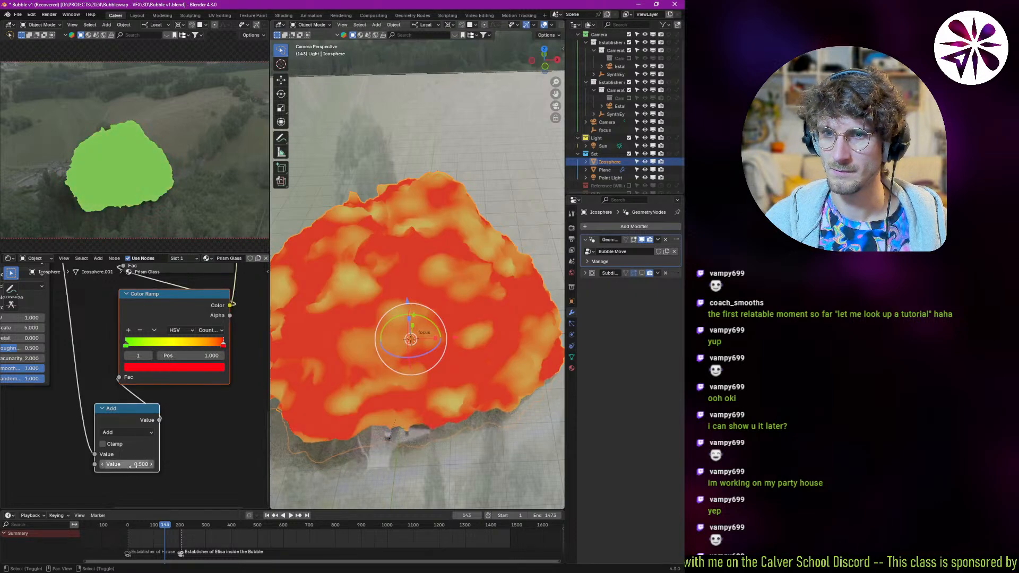
- Compare Near and Far color interpolation on the HSV ramp and leave it on Far
left_click(212, 330)
left_click(222, 374)
left_click(210, 330)
left_click(212, 358)
left_click(210, 330)
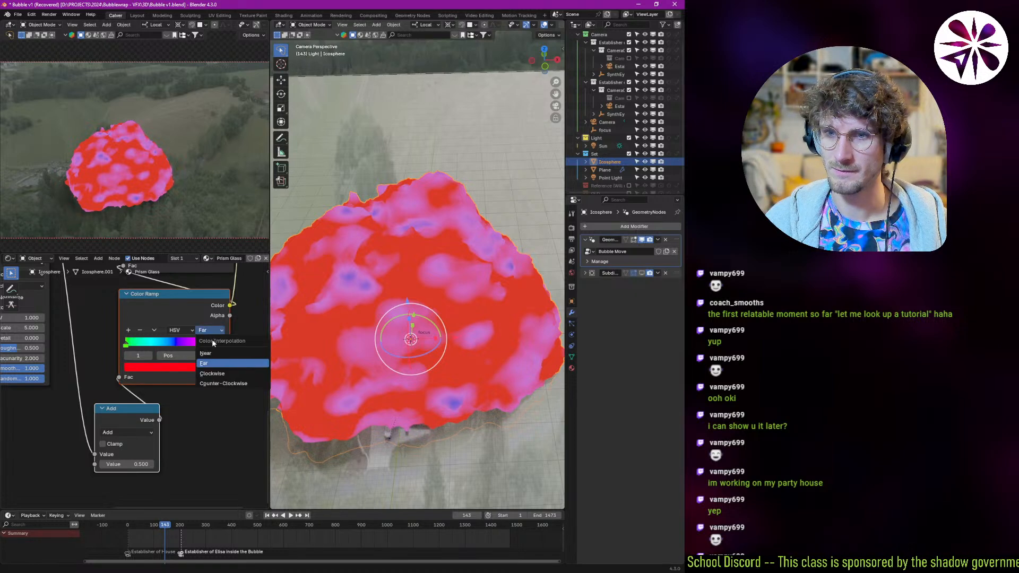
left_click(211, 352)
left_click(210, 331)
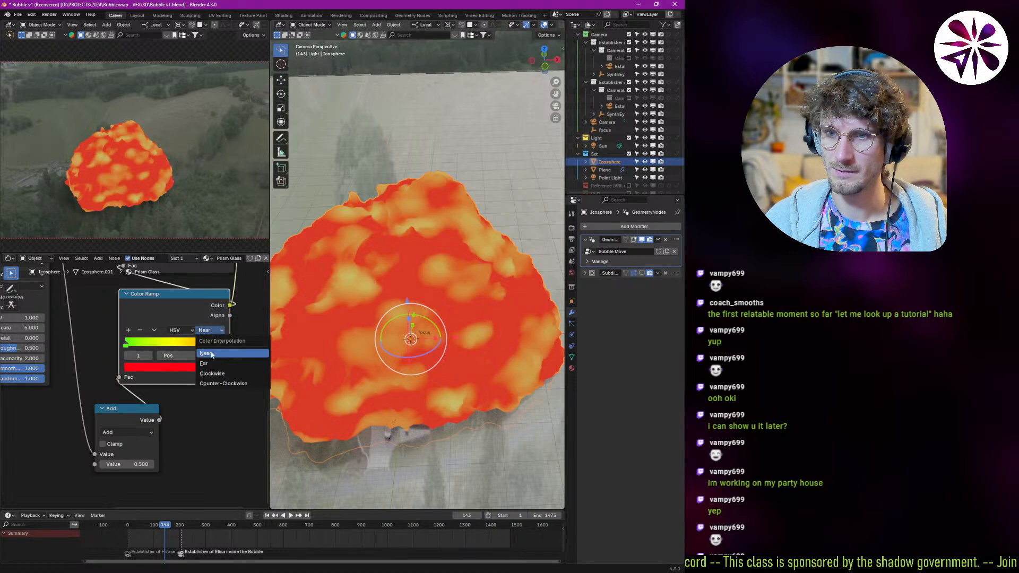
left_click(210, 361)
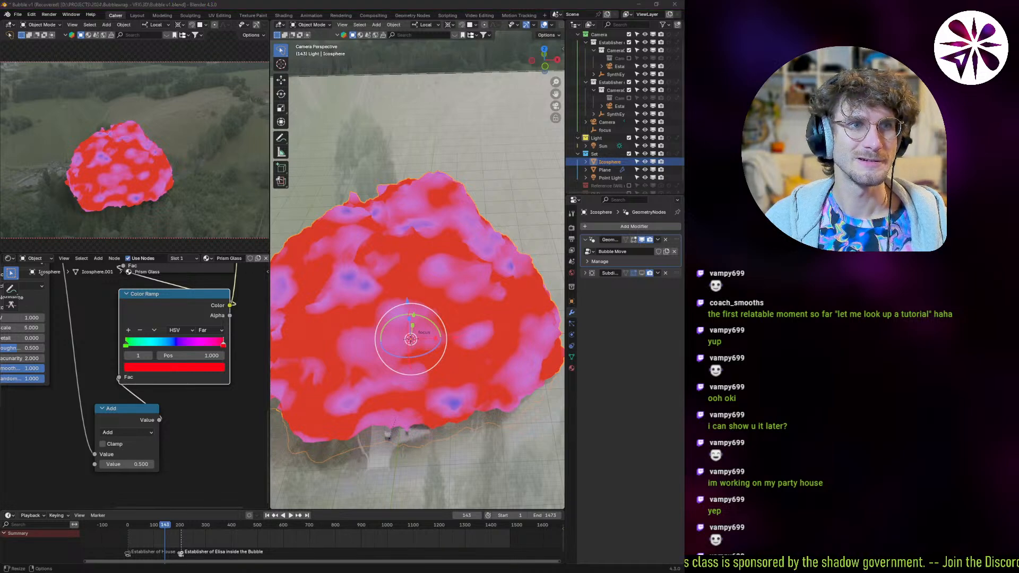
- Switch to the browser and skim the rainbow colorRamp tutorial video through to its end for the ramp setup
key("alt+Tab")
left_click(231, 365)
left_click(202, 414)
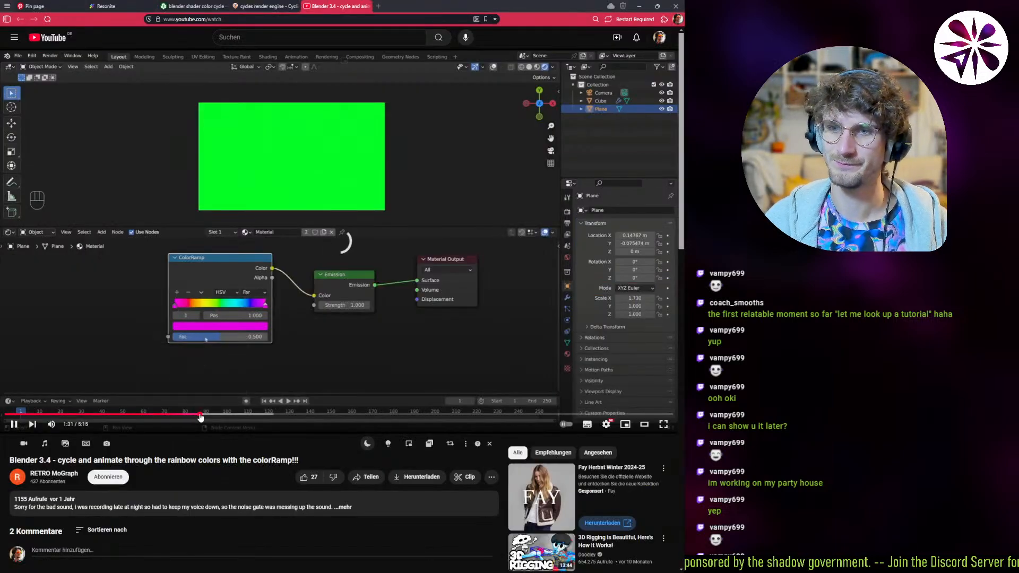
left_click(256, 419)
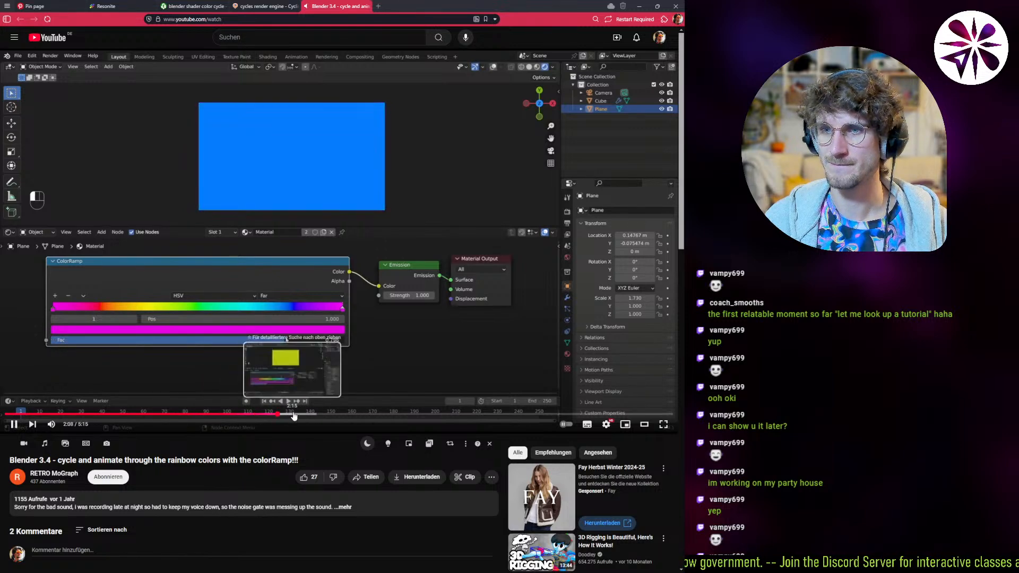
left_click(303, 418)
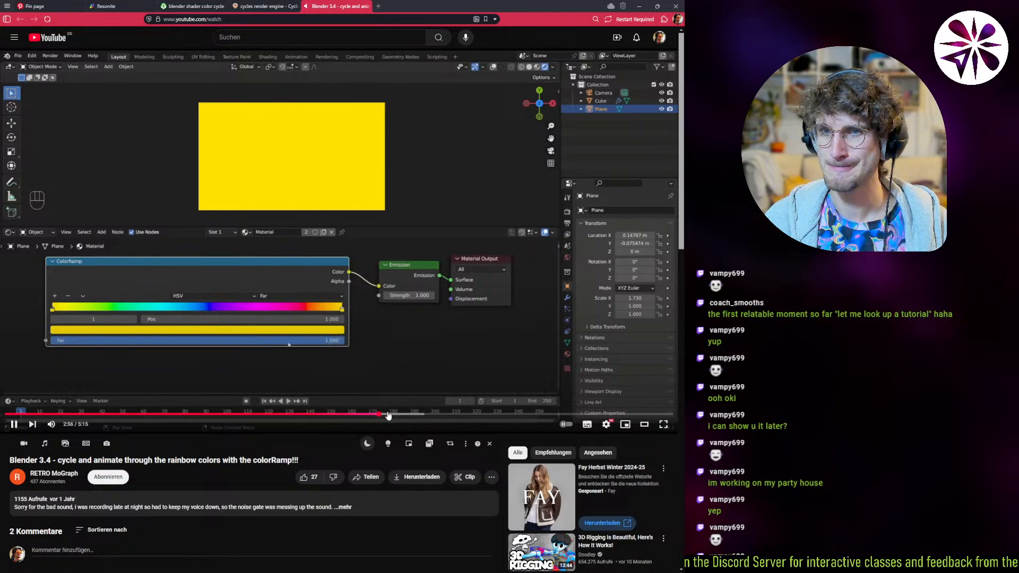
left_click(413, 417)
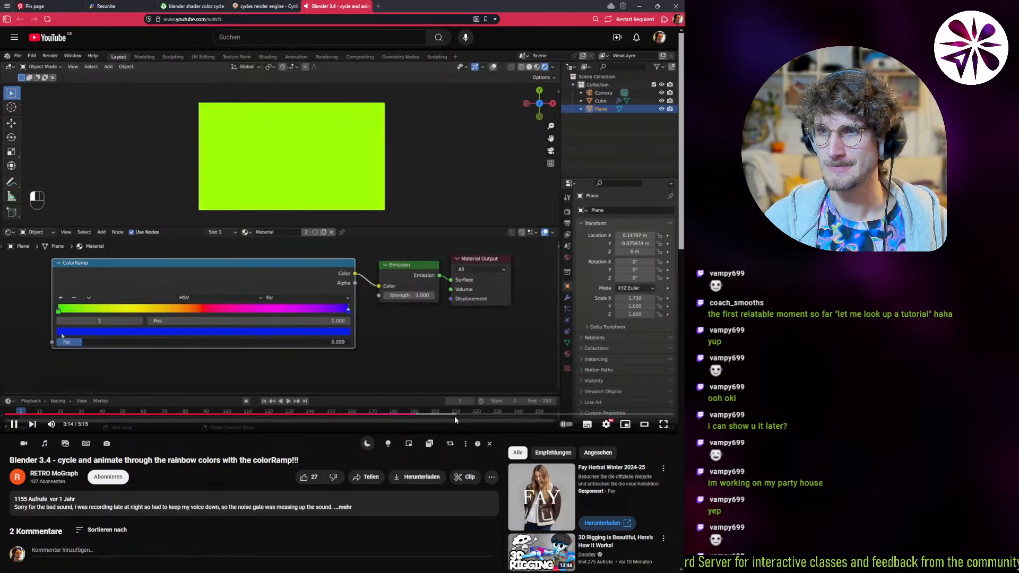
left_click(455, 416)
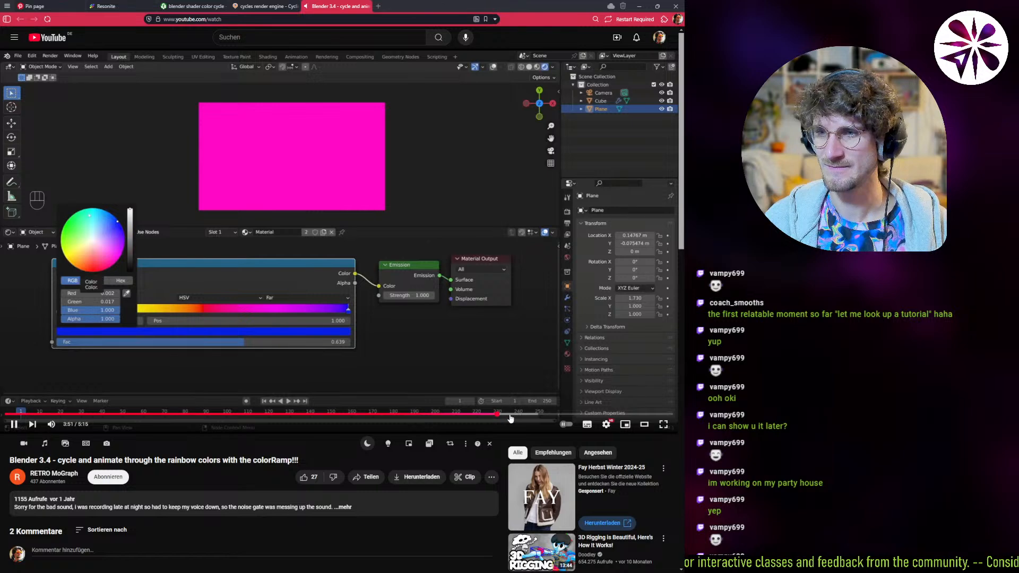
left_click(535, 416)
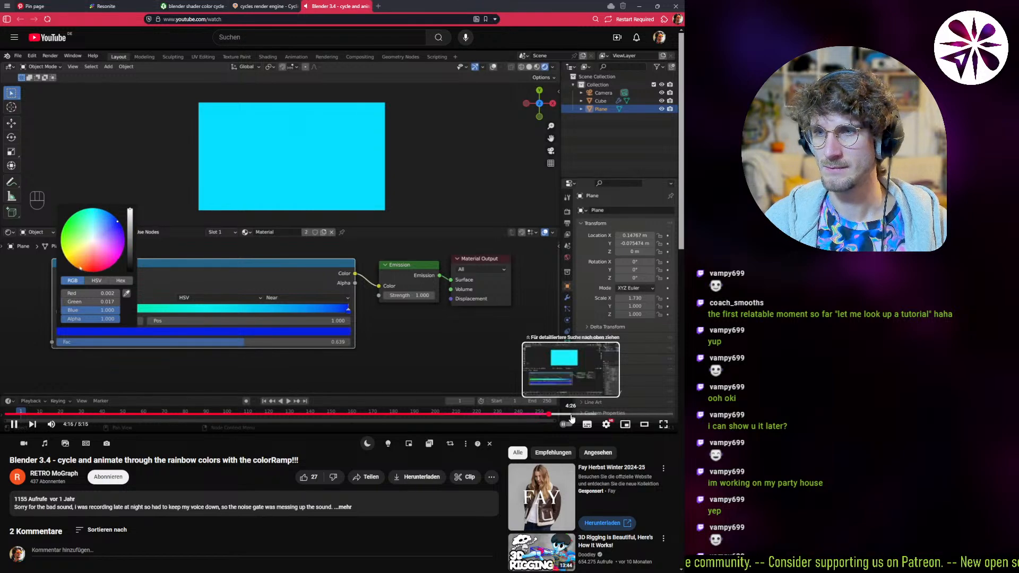
left_click(606, 415)
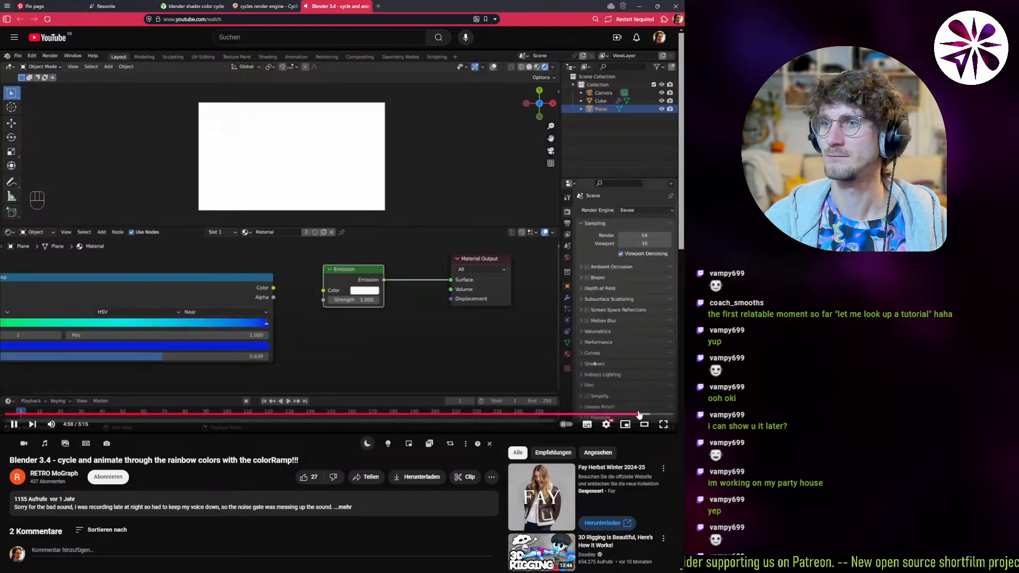
left_click(640, 414)
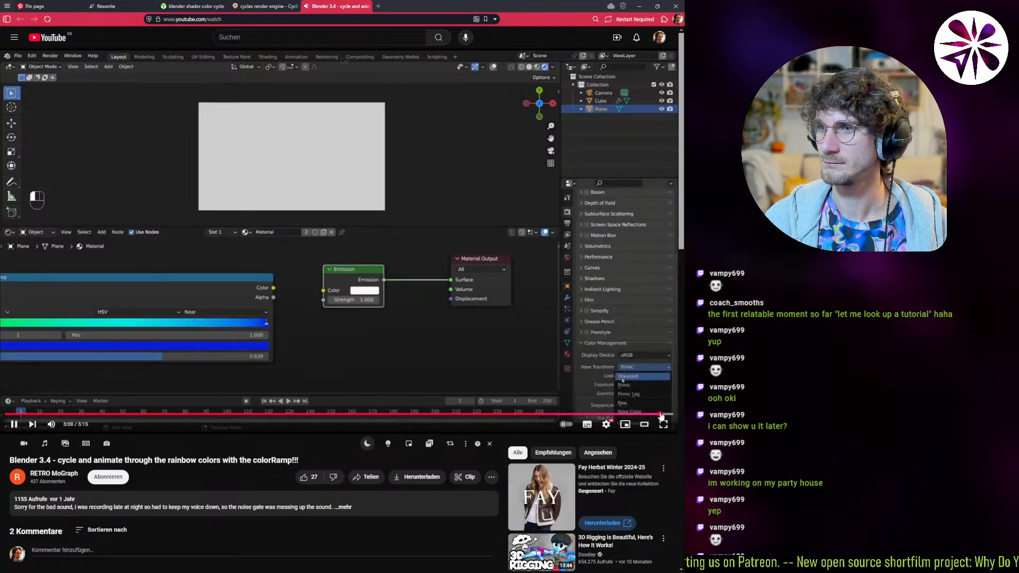
left_click(661, 414)
left_click(498, 306)
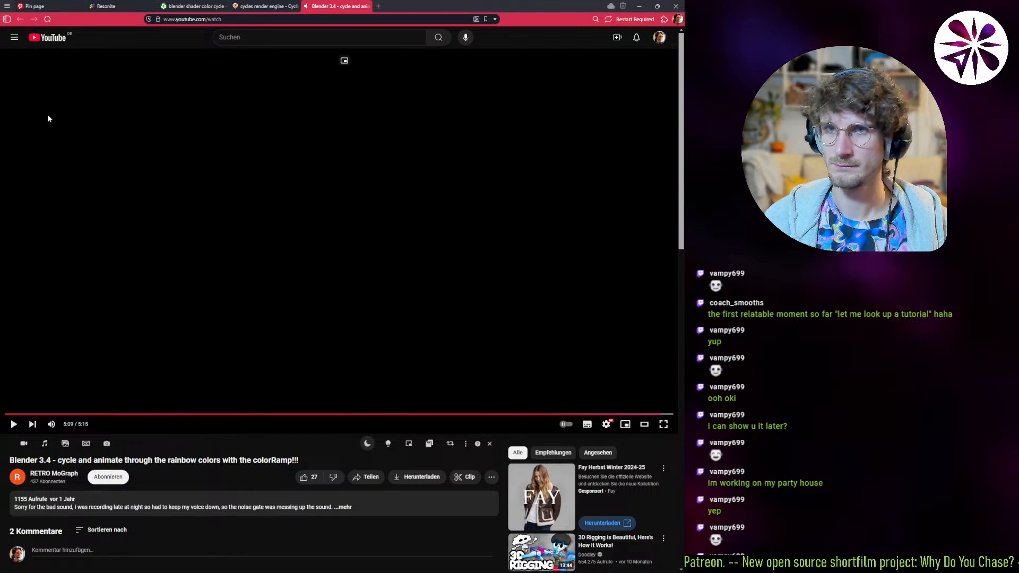
- Close the tutorial video and forum tabs, and return to Blender
key("ctrl+w")
key("ctrl+w")
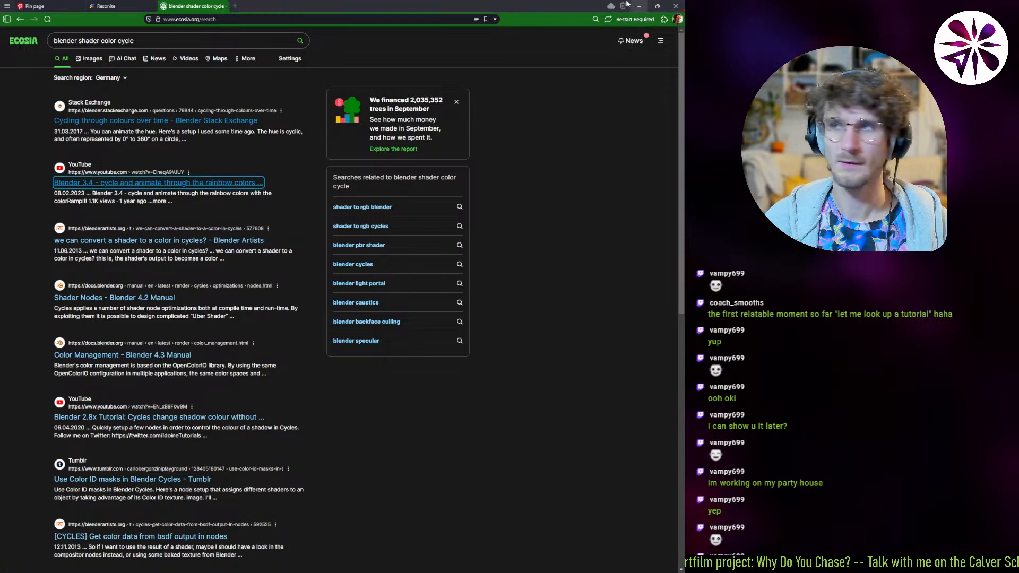
left_click(642, 6)
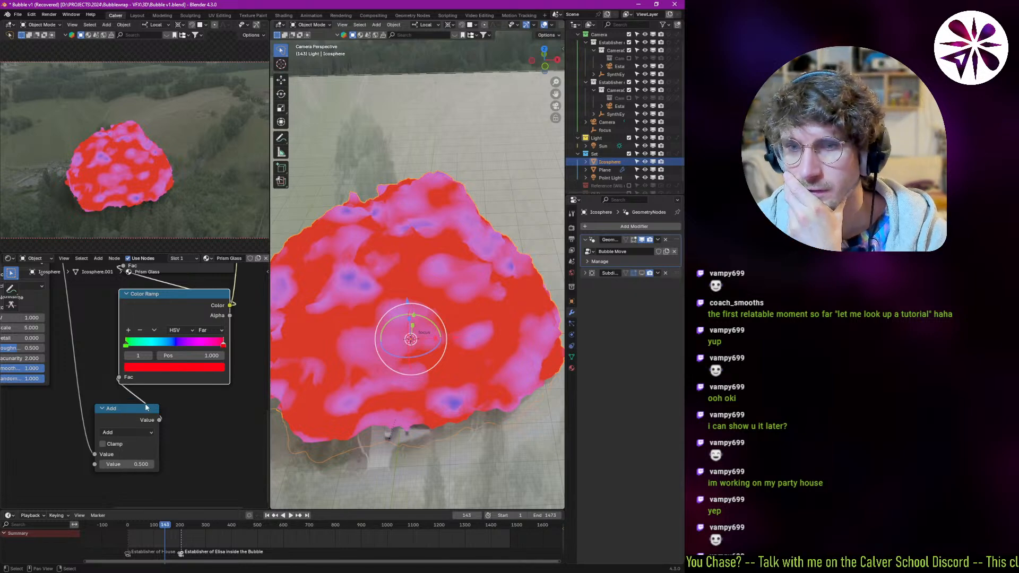
- Try shifting the Add node's value with Far interpolation on the ramp
mouse_move(130, 465)
left_mouse_down()
mouse_move(91, 465)
mouse_move(154, 464)
mouse_move(128, 469)
left_mouse_up()
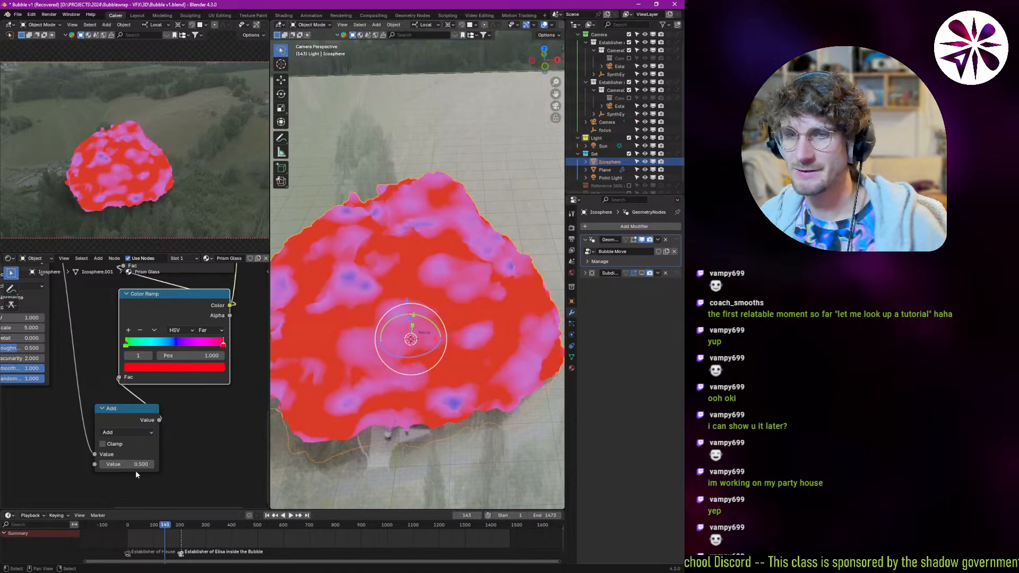
left_click_drag(132, 465, 132, 466)
middle_click_drag(67, 435, 98, 422)
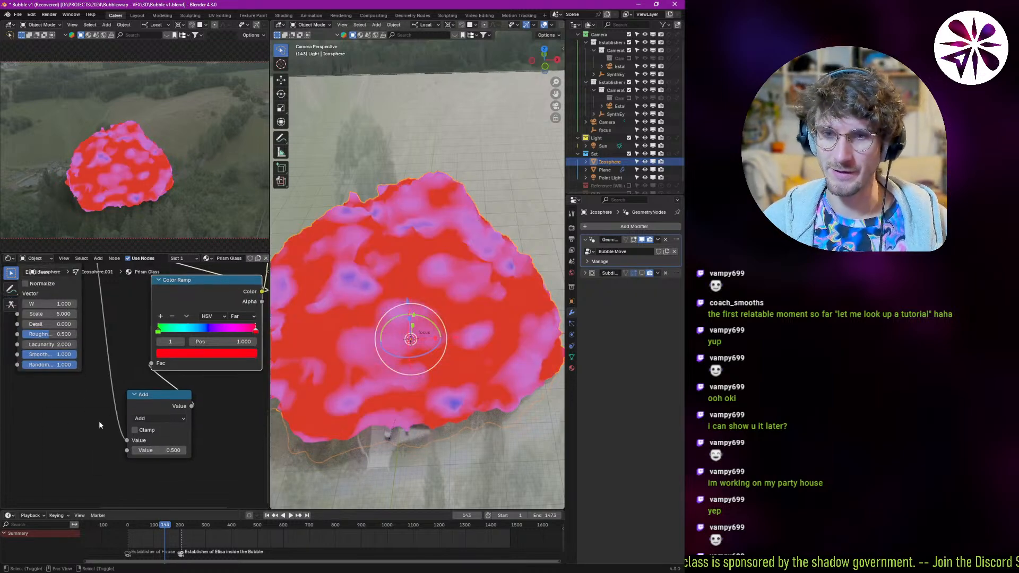
key("shift+a")
type("sh")
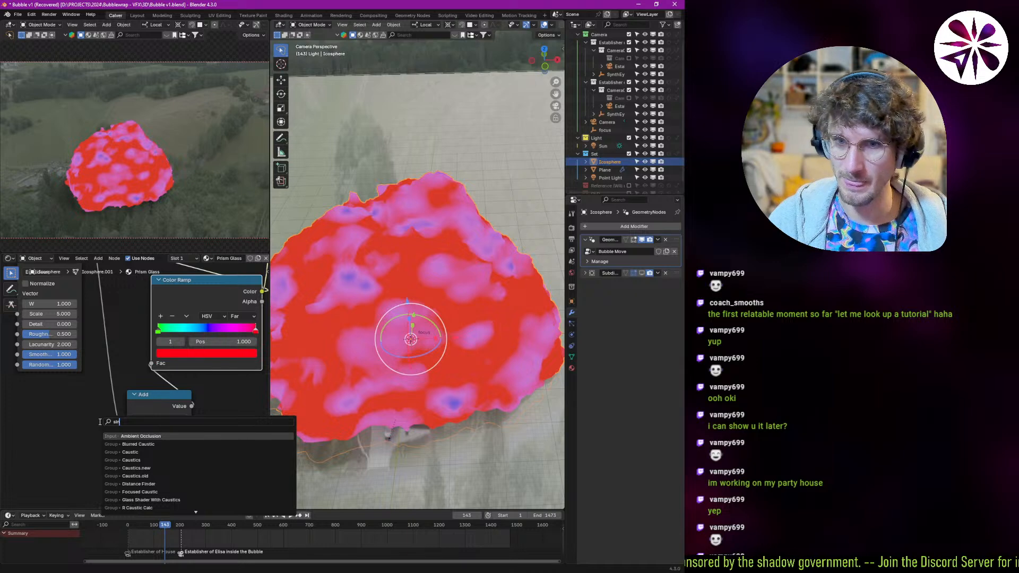
type("ne")
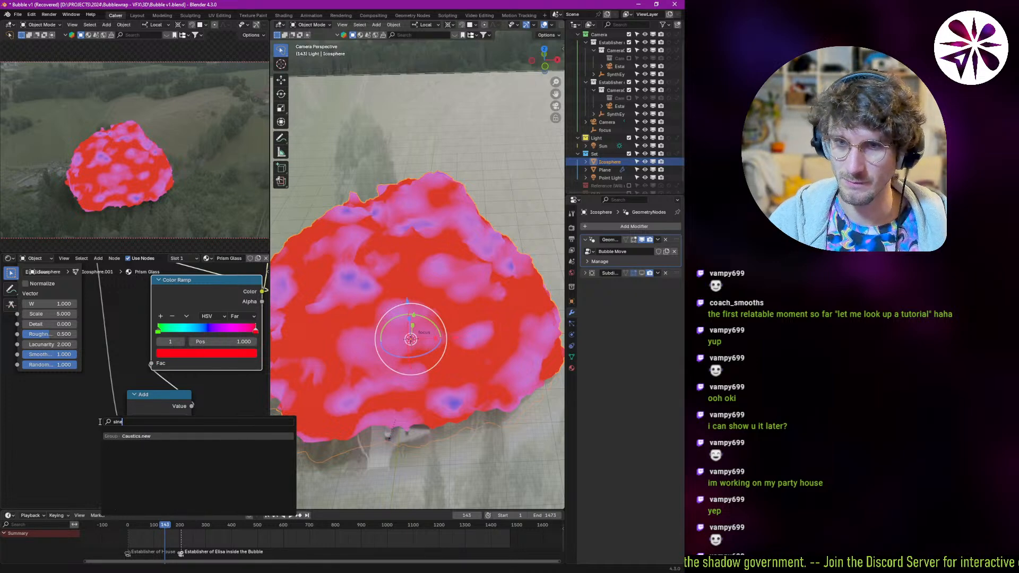
key("BackSpace")
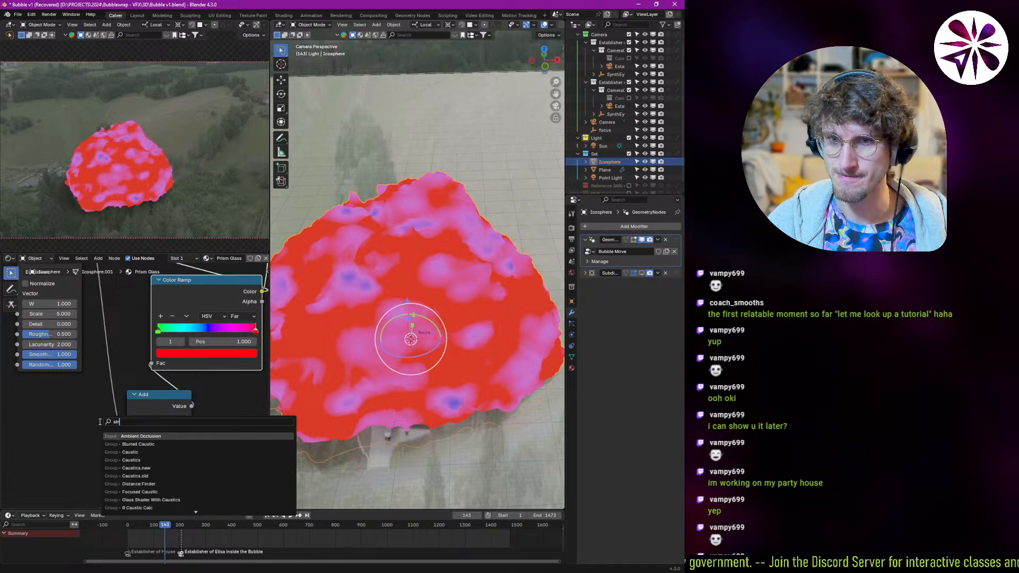
type("w")
key("BackSpace")
key("BackSpace")
key("BackSpace")
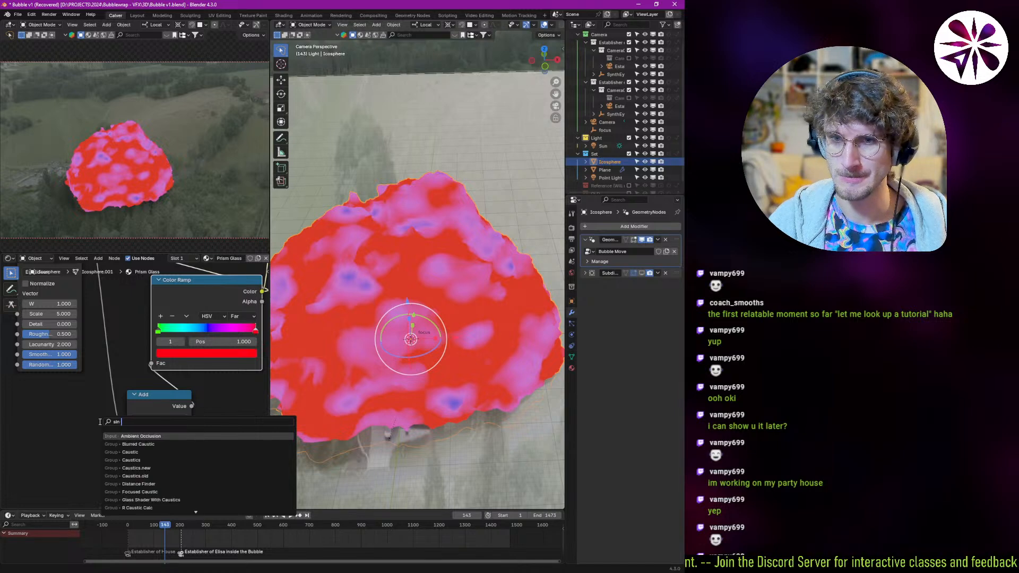
key("Escape")
- Move the Add node aside and insert a Sine math node between its output and the HSV ramp's Fac
left_click_drag(184, 410, 98, 429)
key("shift+a")
type("sin")
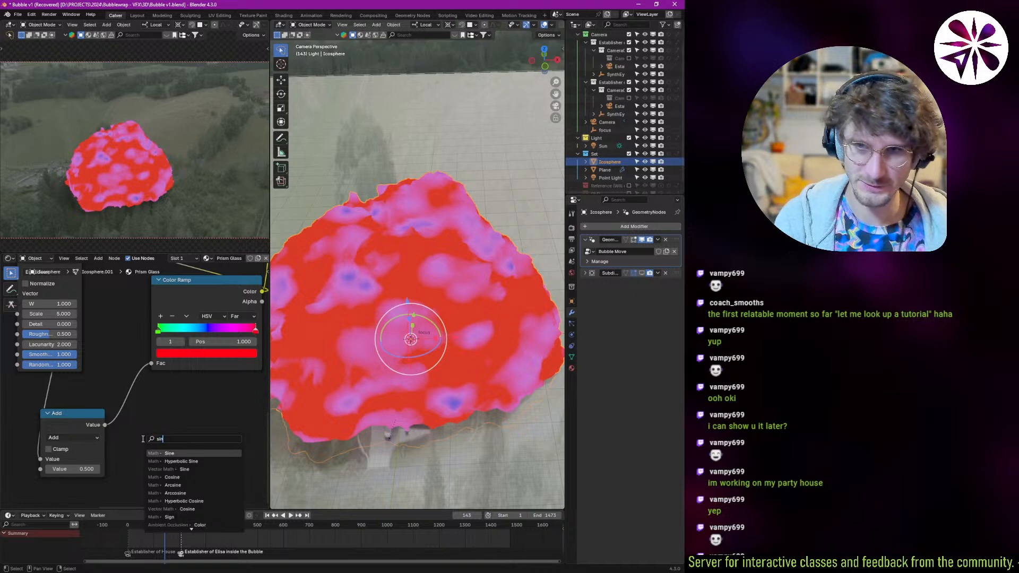
key("Return")
left_click(141, 442)
left_click_drag(206, 445, 151, 363)
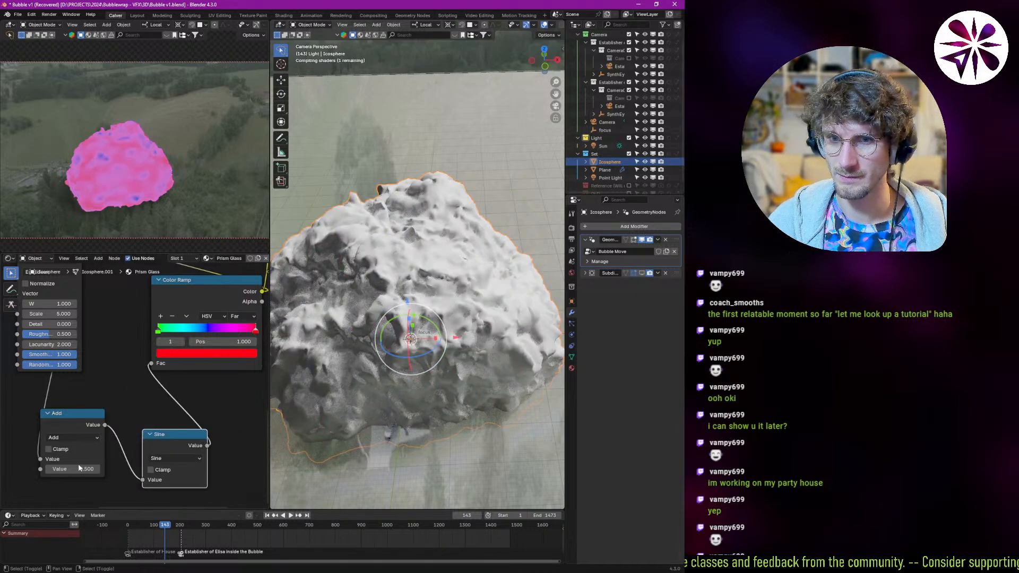
- Try shifting the Add node's value through the Sine node, and try cutting the link between the two nodes
left_click_drag(78, 469, 154, 469)
key("Escape")
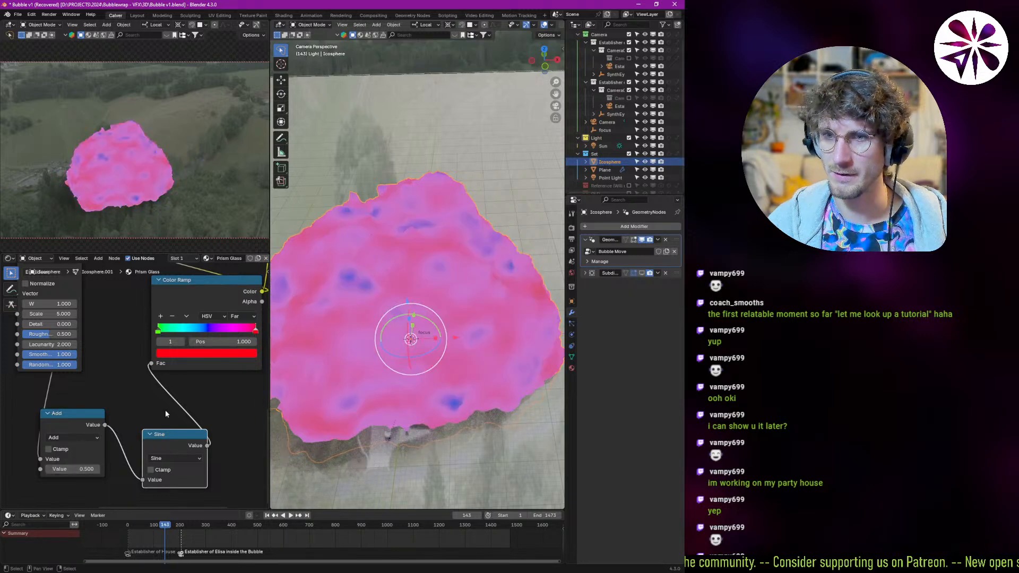
left_click(240, 317)
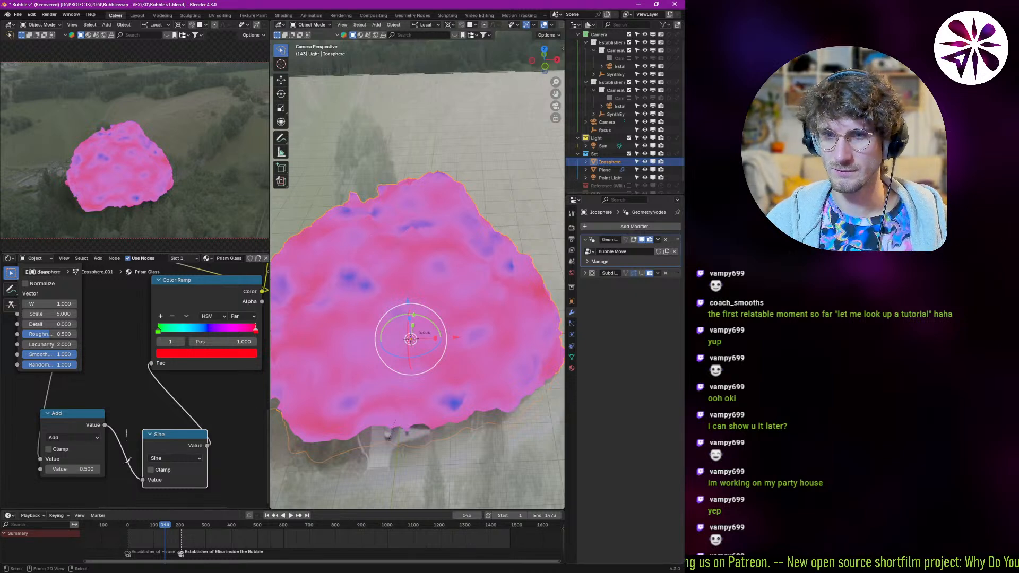
right_click_drag(126, 430, 129, 444, "ctrl")
right_click(175, 480)
left_click_drag(106, 426, 46, 476)
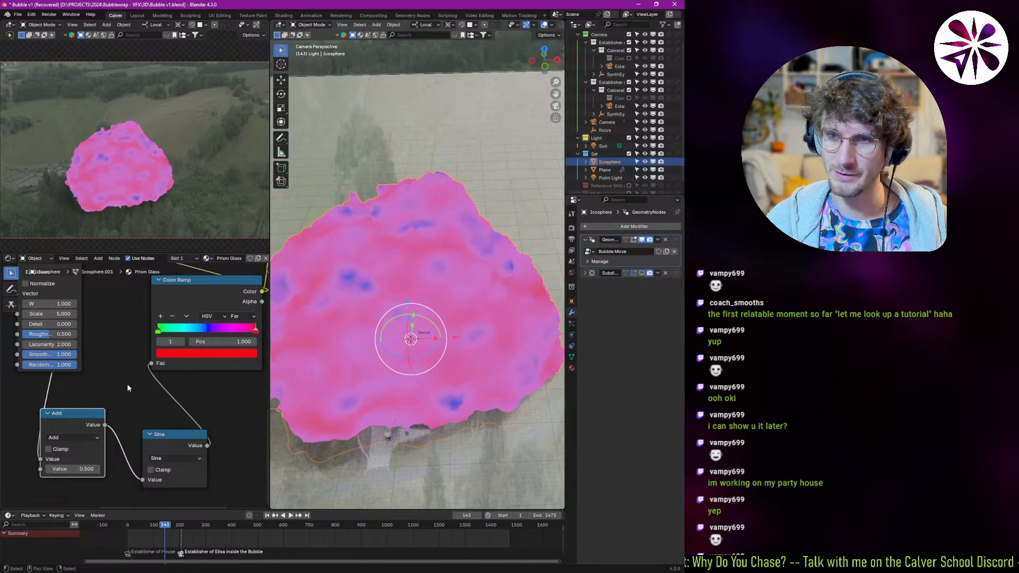
- Switch the color-cycling ramp from HSV to RGB mode with Ease interpolation
middle_click_drag(224, 326, 193, 376)
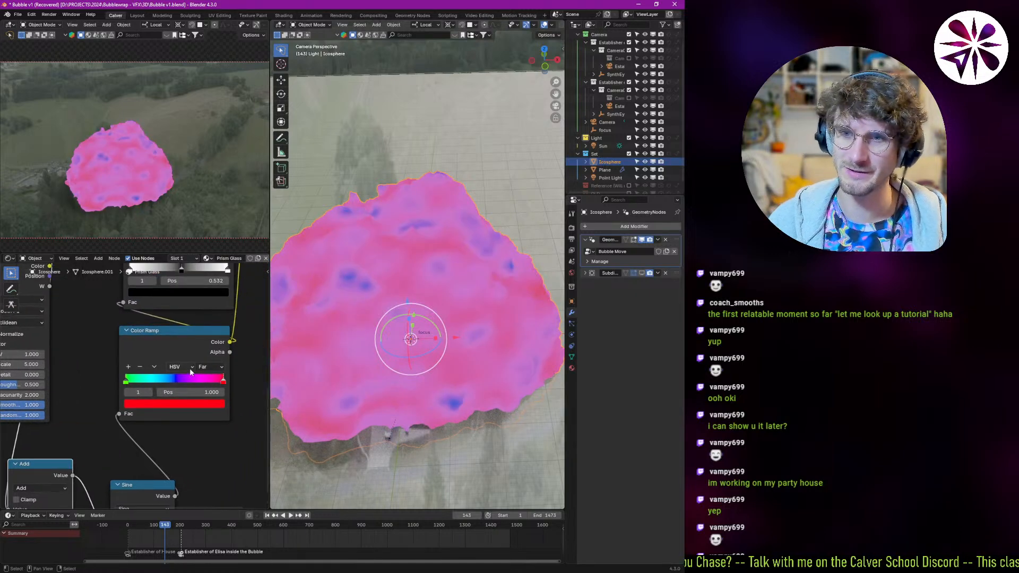
left_click(178, 367)
left_click(183, 391)
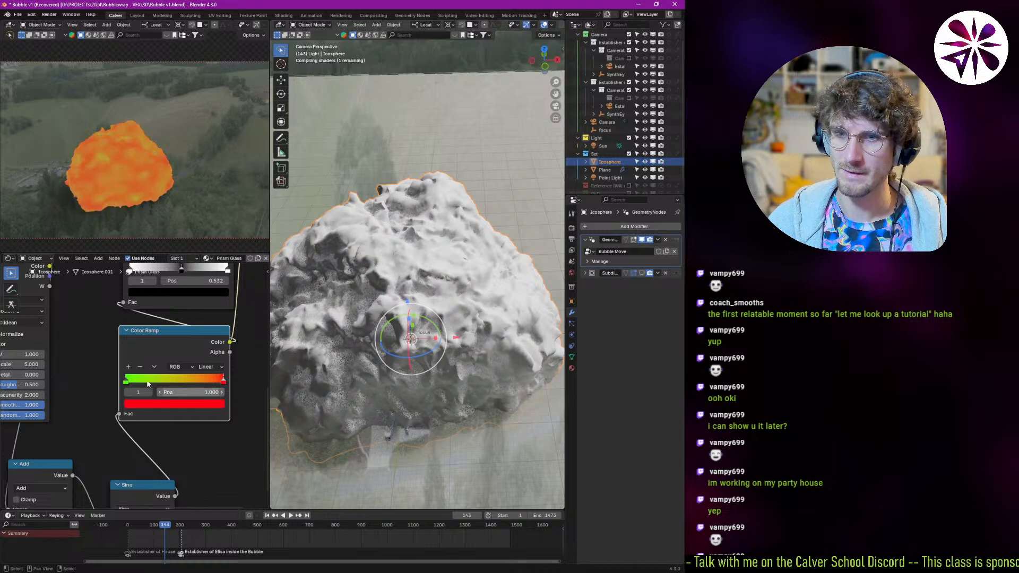
left_click(208, 367)
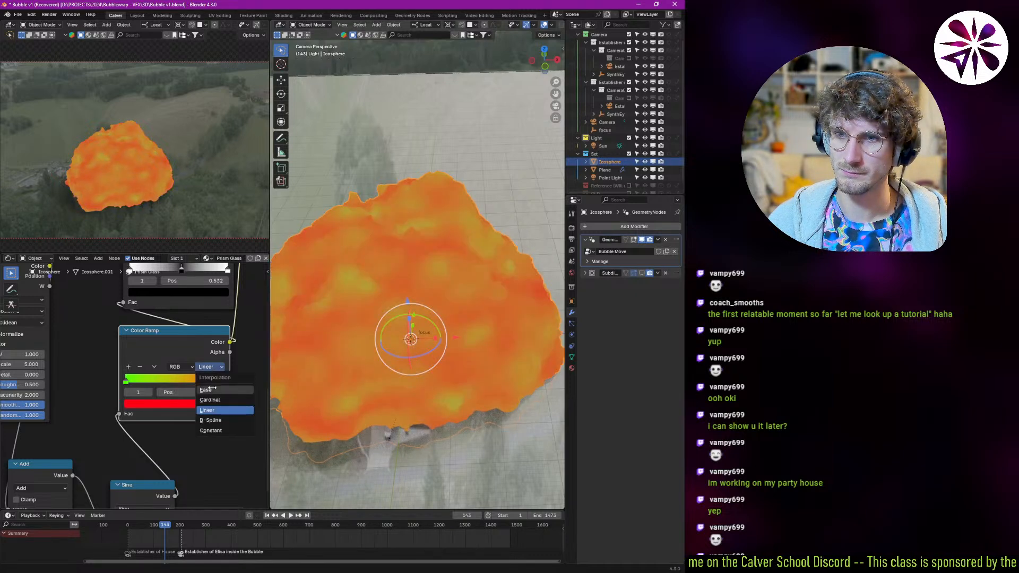
left_click(215, 372)
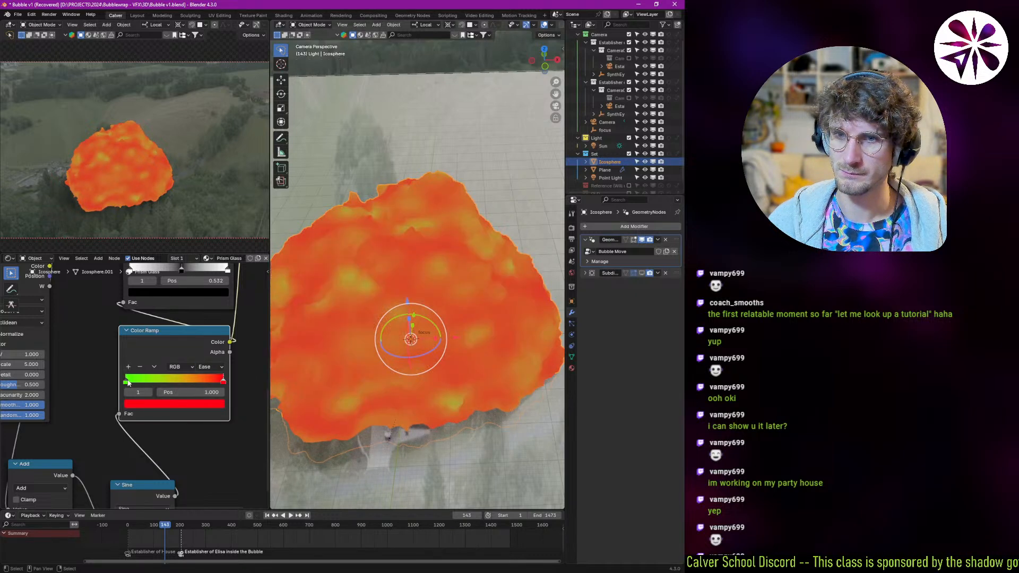
- Set the first stop of the RGB ramp to black in place of green
left_click_drag(128, 383, 130, 386)
left_click(152, 405)
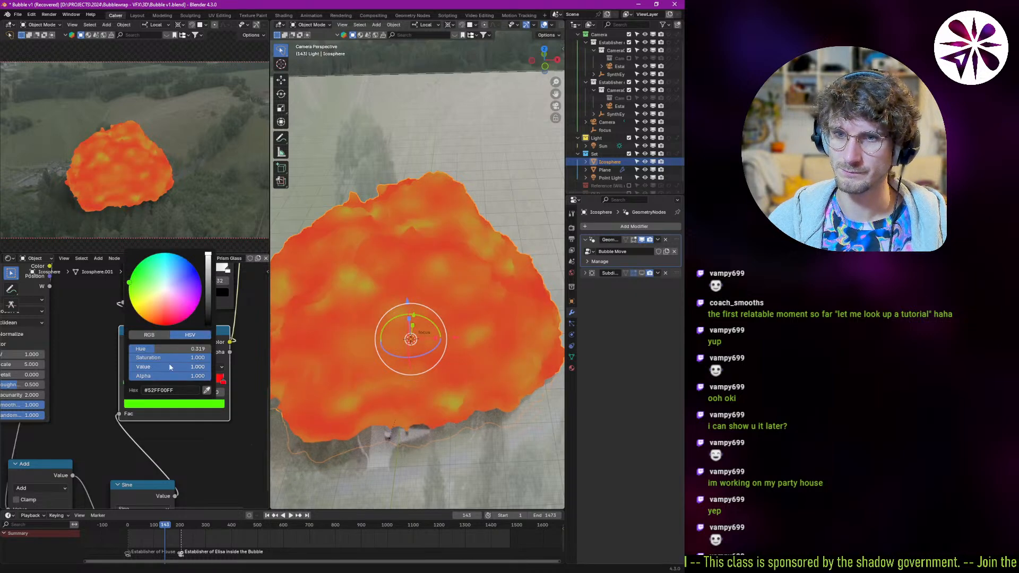
key("ctrl+z")
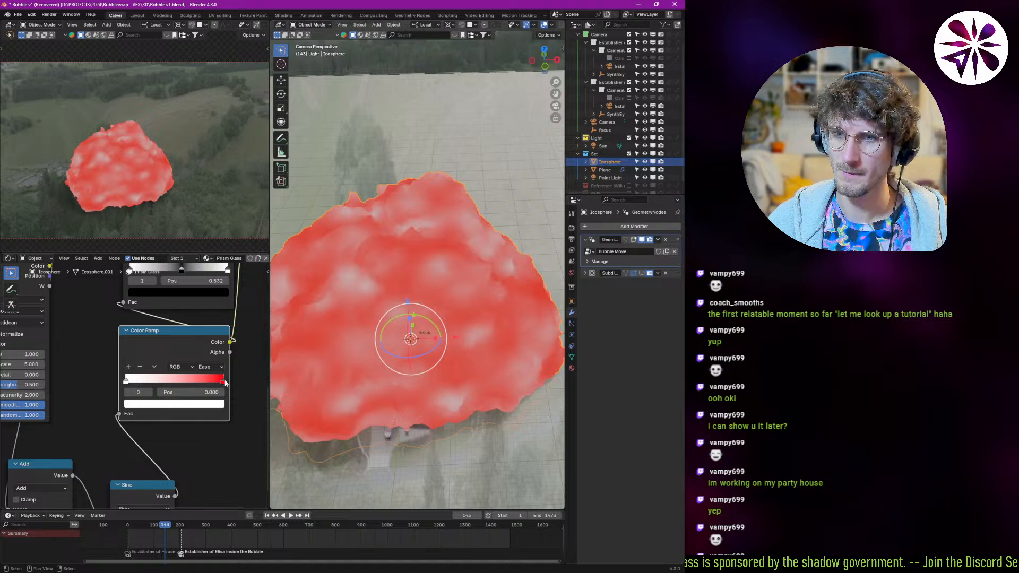
left_click(194, 405)
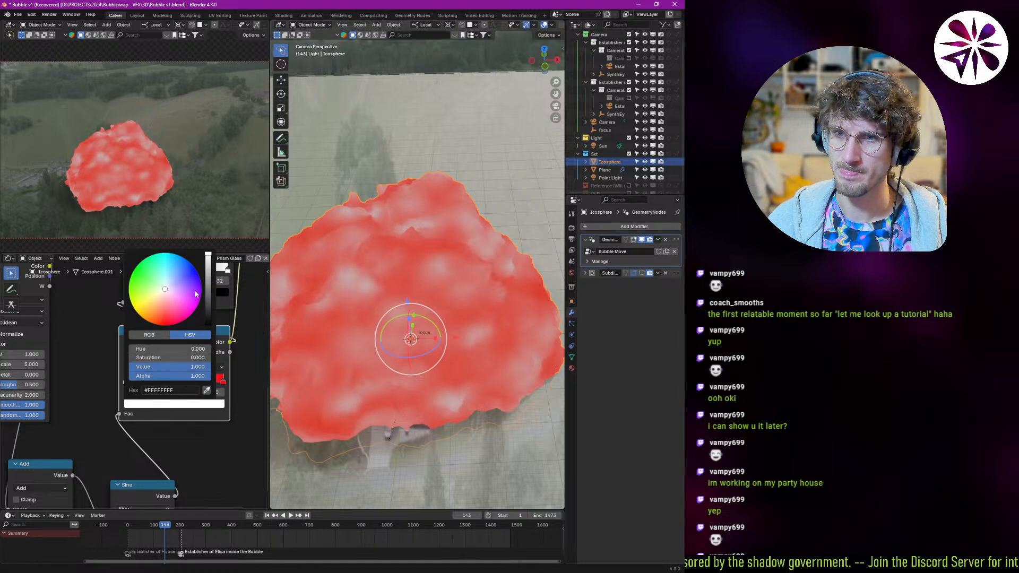
left_click_drag(208, 257, 209, 325)
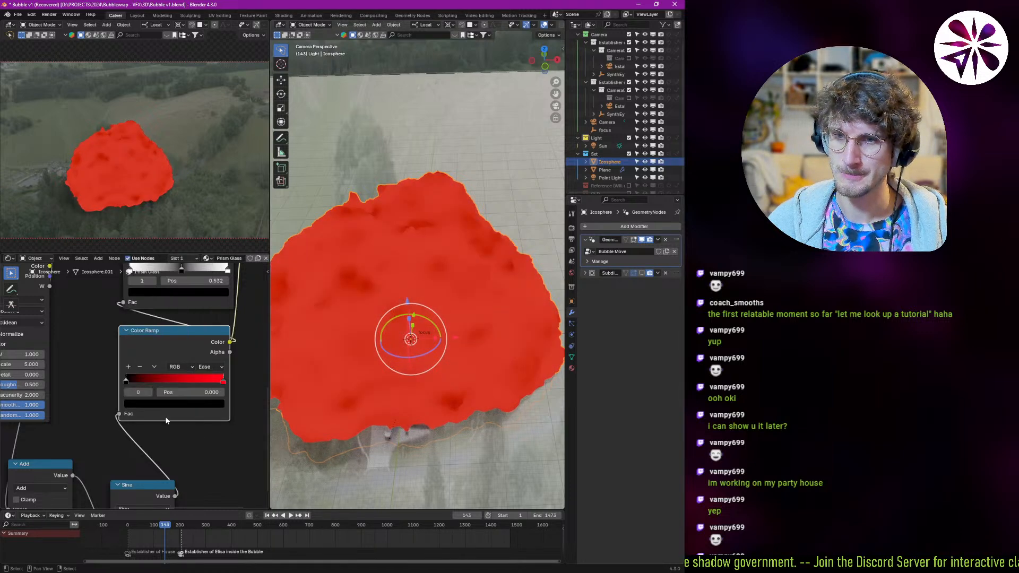
- Set the last stop of the RGB color ramp to white in place of red
left_click(223, 381)
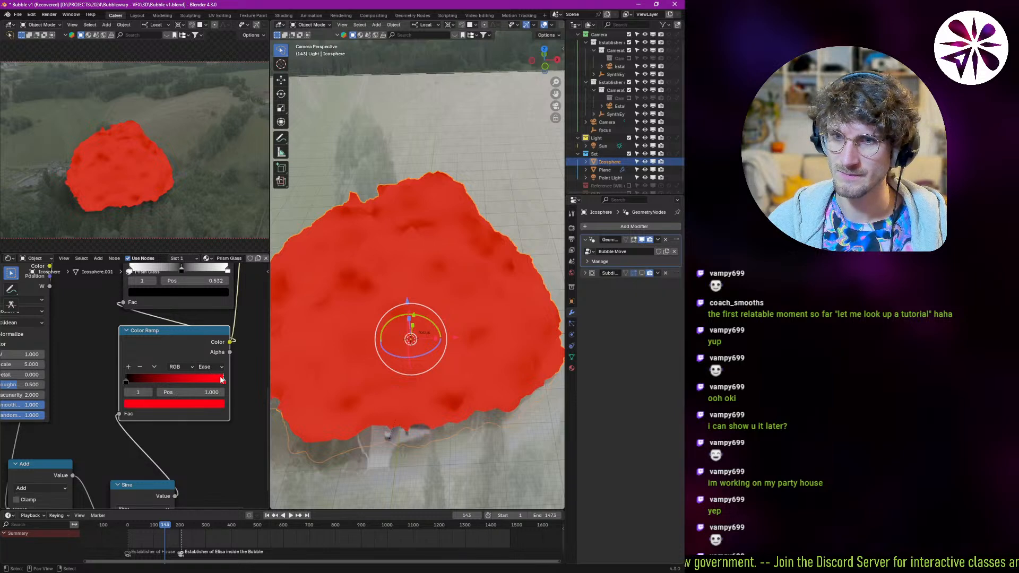
left_click(203, 403)
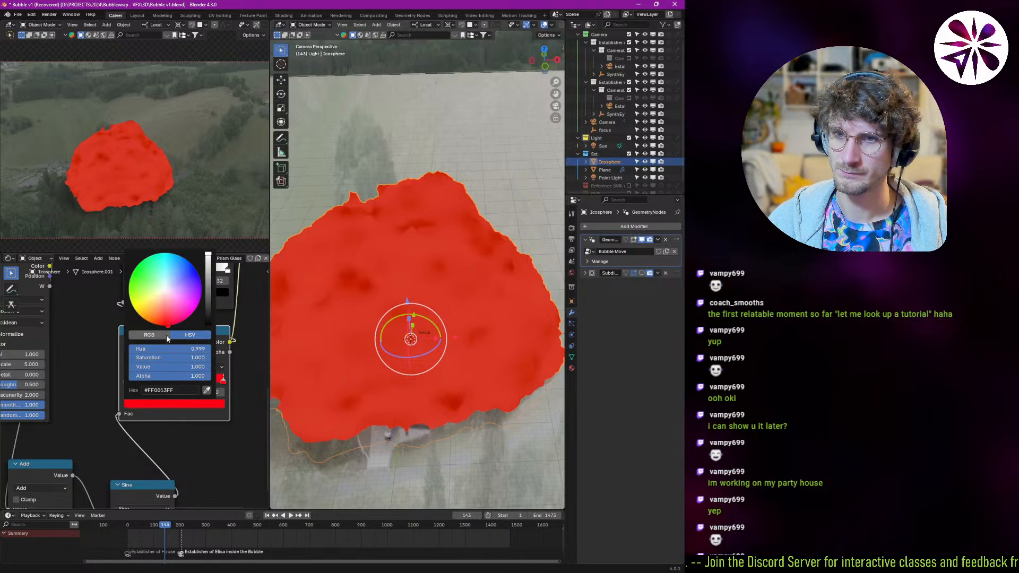
left_click_drag(170, 360, 136, 359)
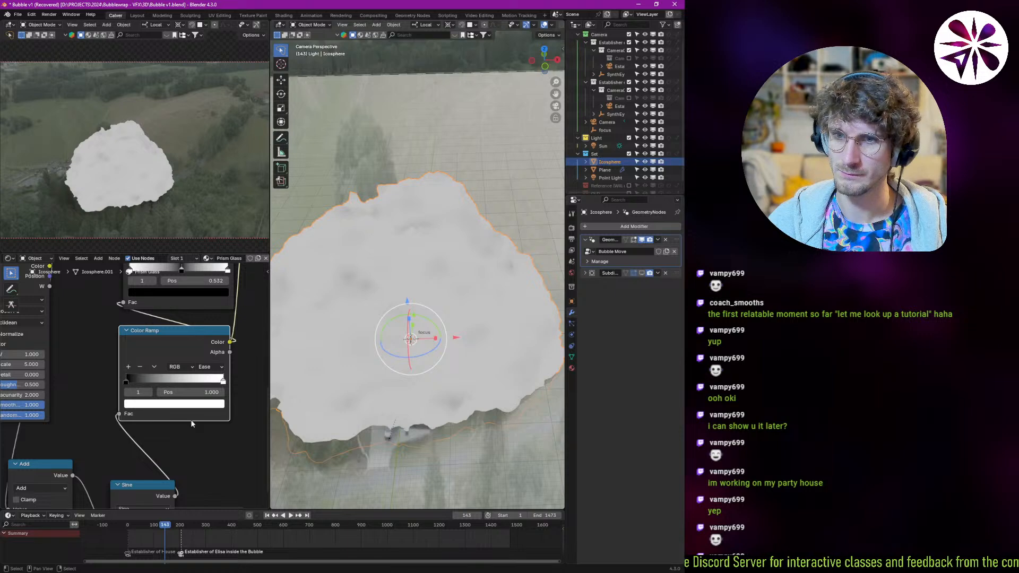
- Reset the Add node's value to its default, move the node closer to the Sine node, and enable Clamp on Sine
middle_click_drag(160, 460, 184, 370)
left_click_drag(64, 429, 69, 429)
key("BackSpace")
middle_click_drag(73, 378, 89, 422)
left_click_drag(88, 422, 107, 434)
left_click(158, 474)
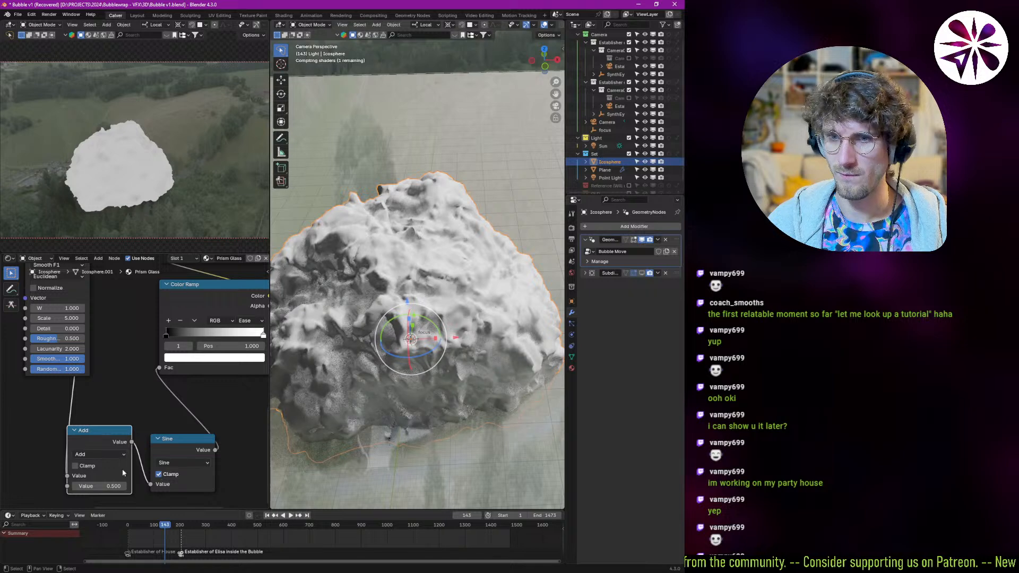
- Try raising the Add node's value to 20.8 and switching its Clamp option on and off
left_click_drag(100, 486, 138, 486)
middle_click_drag(127, 438, 101, 444)
left_click_drag(84, 493, 64, 492)
left_click(61, 472)
left_click(60, 473)
- Switch the Add node feeding the Sine node to Multiply and set its value to 15.7
left_click(68, 461)
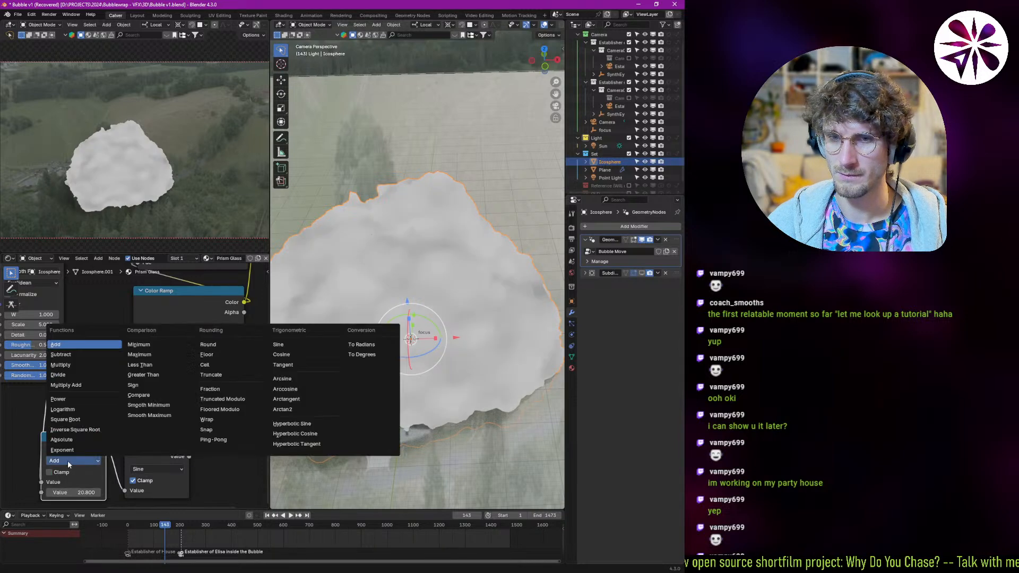
left_click(64, 365)
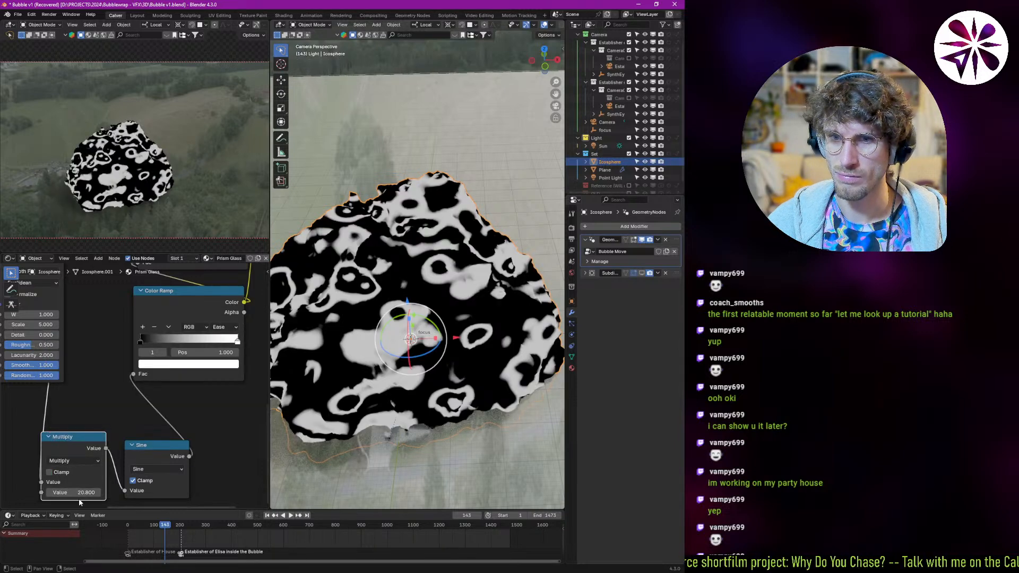
left_click_drag(74, 493, 68, 493)
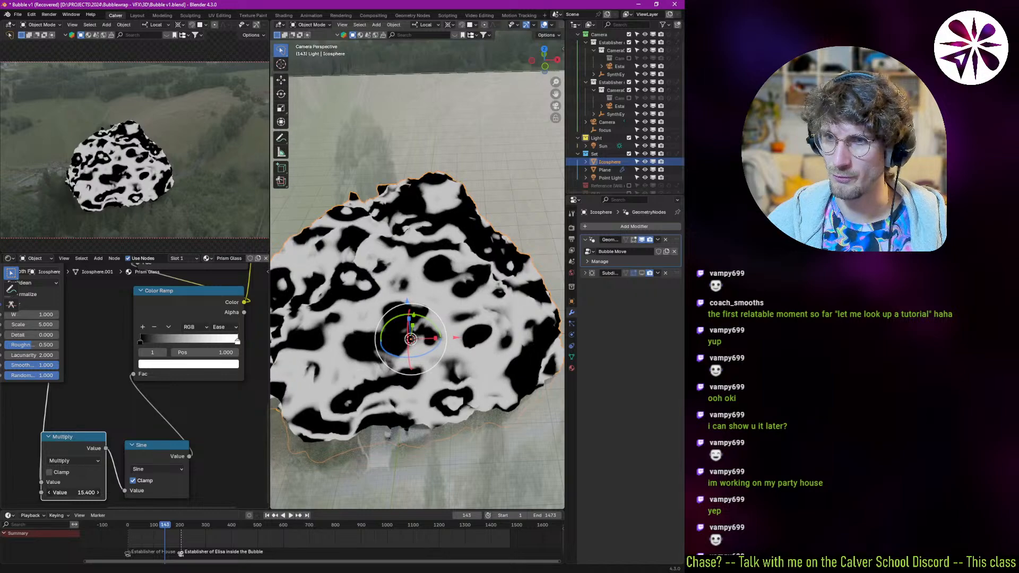
left_click_drag(73, 493, 75, 492)
- Duplicate the Multiply node onto the link before the Sine node and change the copy's operation to Add
middle_click_drag(91, 447, 110, 433)
key("shift+d")
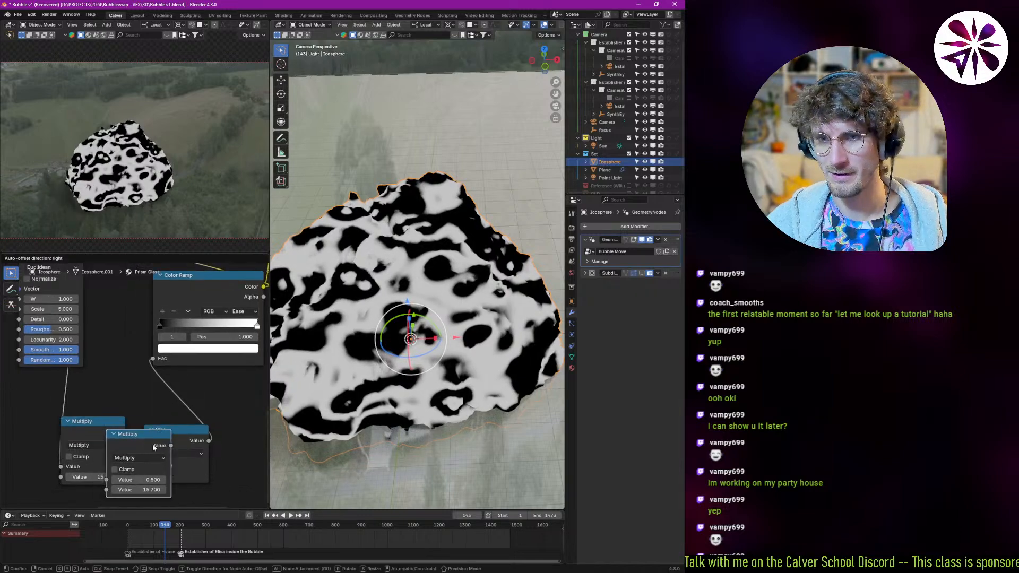
left_click(191, 445)
left_click(181, 458)
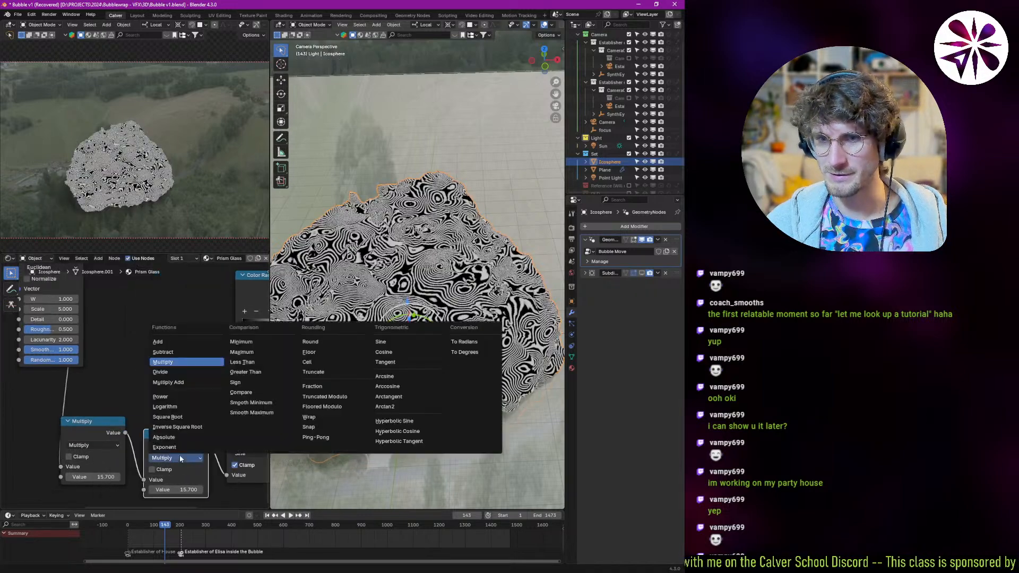
left_click(177, 341)
- Try different values on the new Add node to shift the black-and-white pattern
left_click_drag(182, 490, 205, 489)
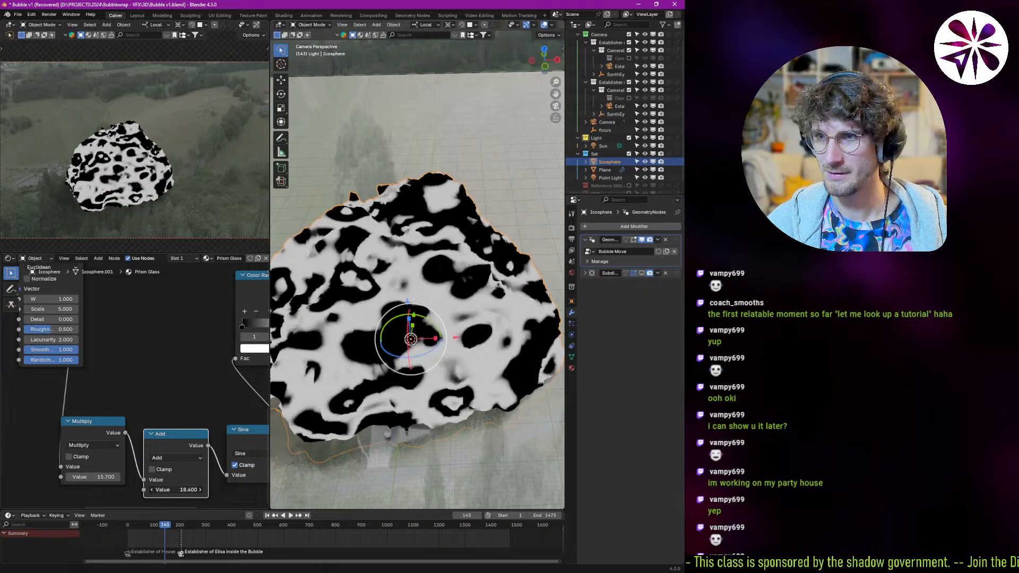
left_click_drag(182, 490, 183, 489)
middle_click_drag(129, 350, 106, 355)
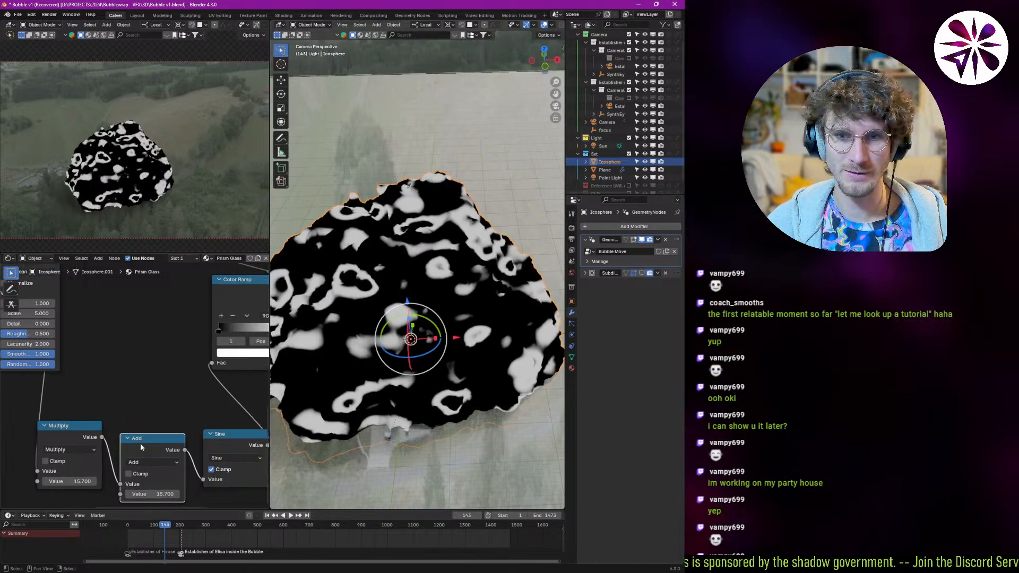
- Drive the new Add node's value with the expression #frame/100
double_click(156, 493)
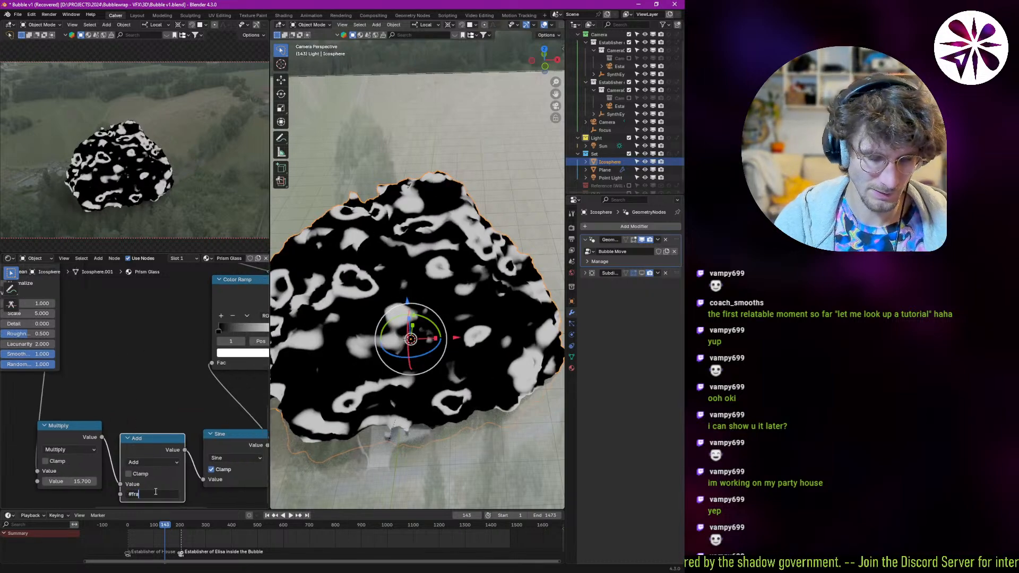
type("#frame/10")
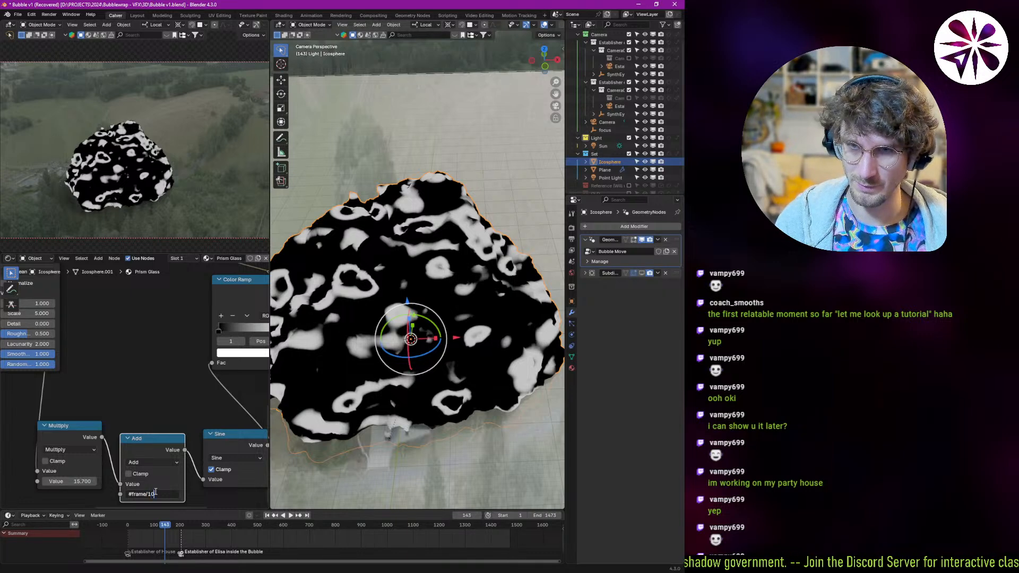
type("0")
key("Return")
- Try the driver expression frame/50 on the Add node's value and preview the animation
double_click(155, 494)
type("50")
key("Return")
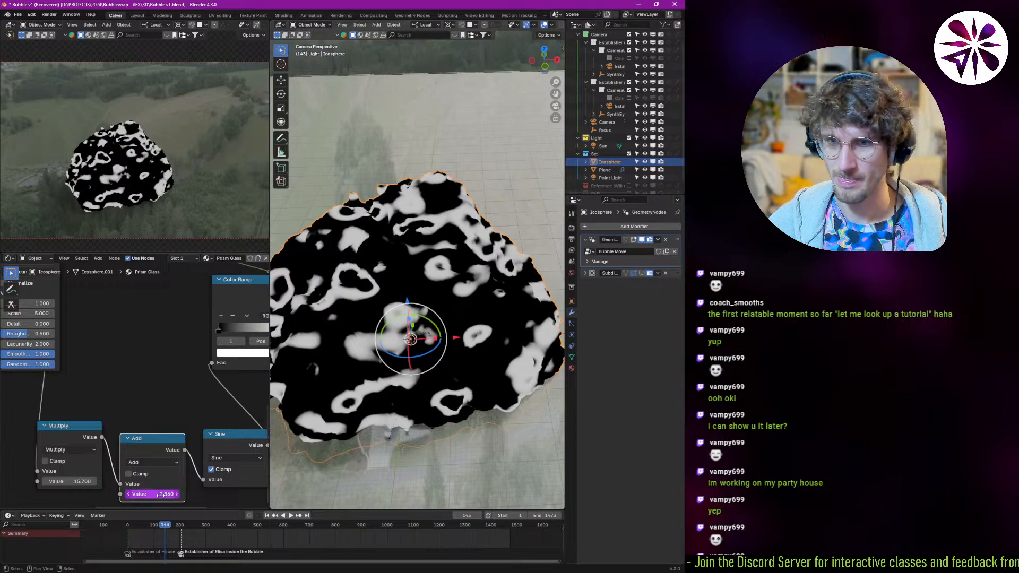
key("space")
key("Escape")
- Change the Add node's driver expression to frame/10 and play the animation to check the pattern's speed
double_click(152, 494)
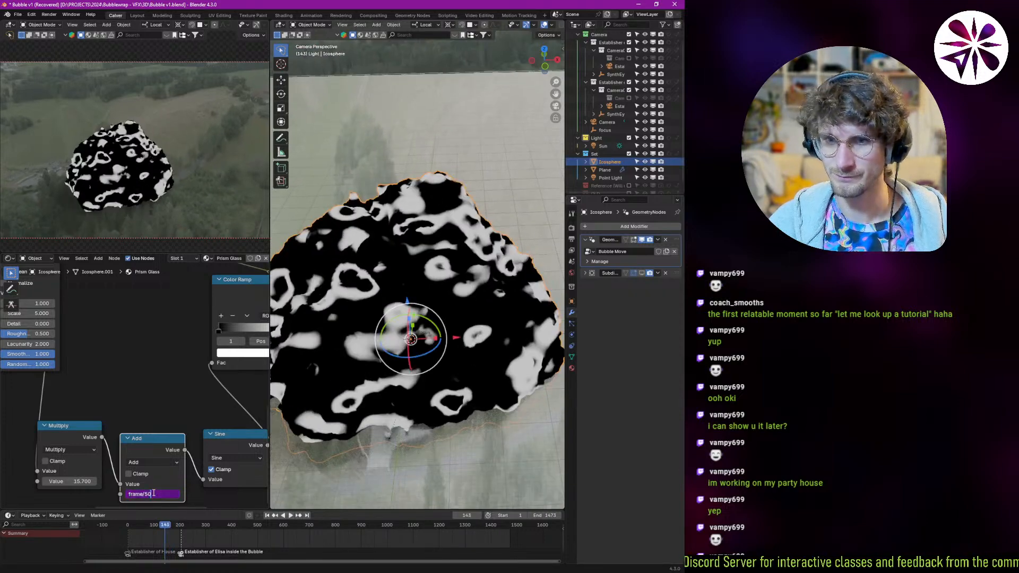
type("10")
key("Return")
key("space")
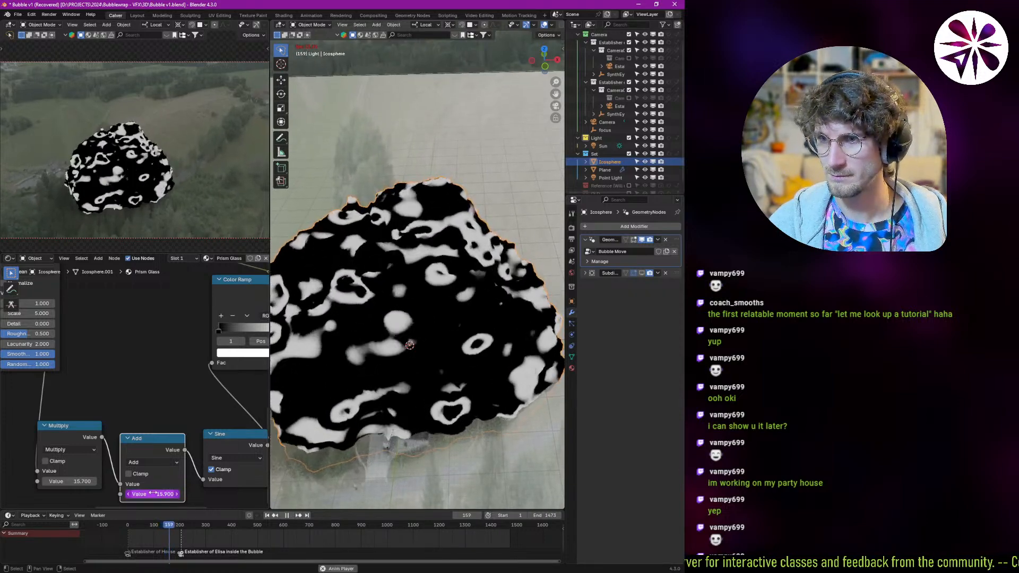
key("Escape")
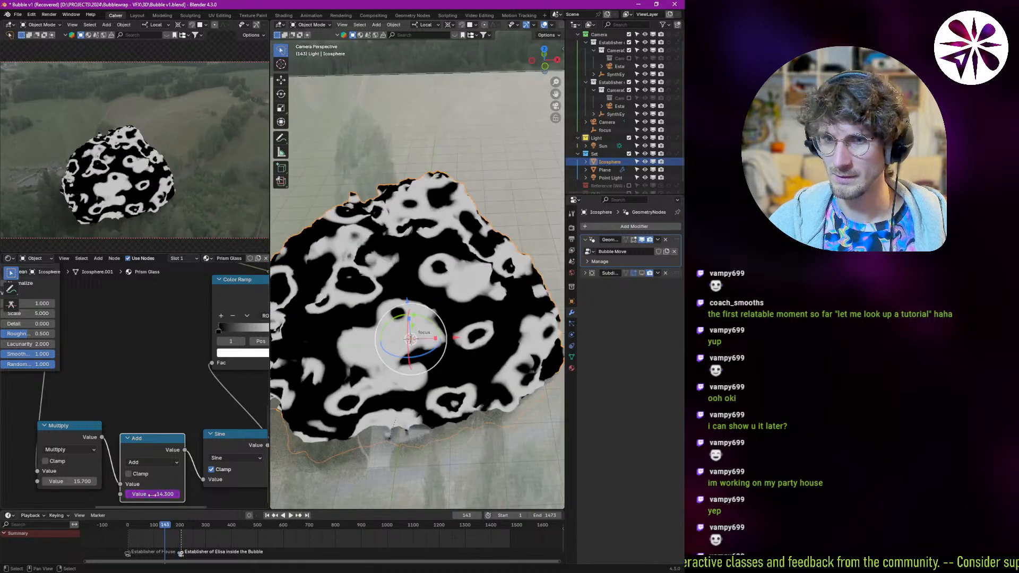
- Open the Multiply node's value for editing
double_click(139, 494)
double_click(72, 481)
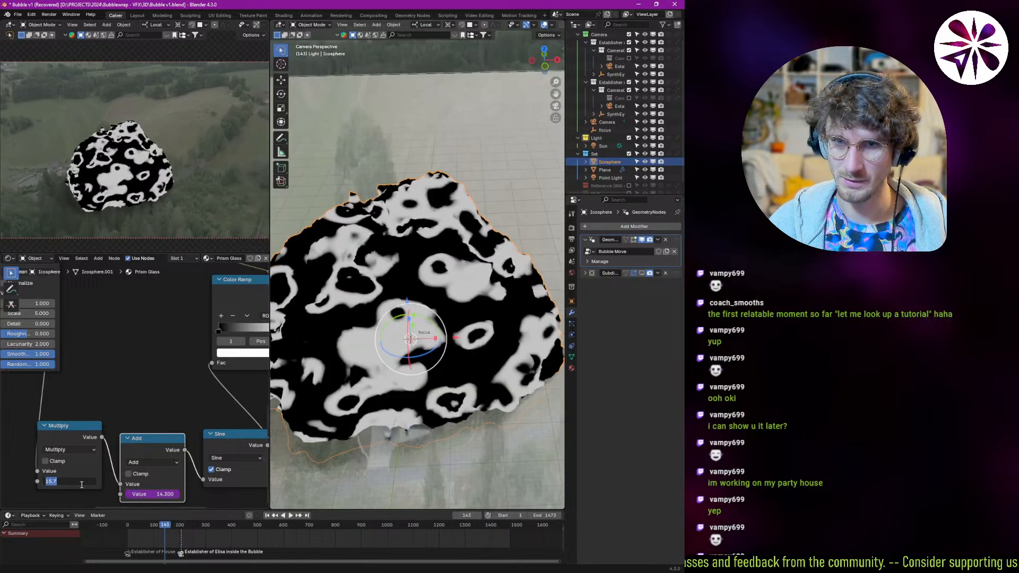
- Set the Multiply node's value to -20 and play the animation from near its start
key("Return")
key("space")
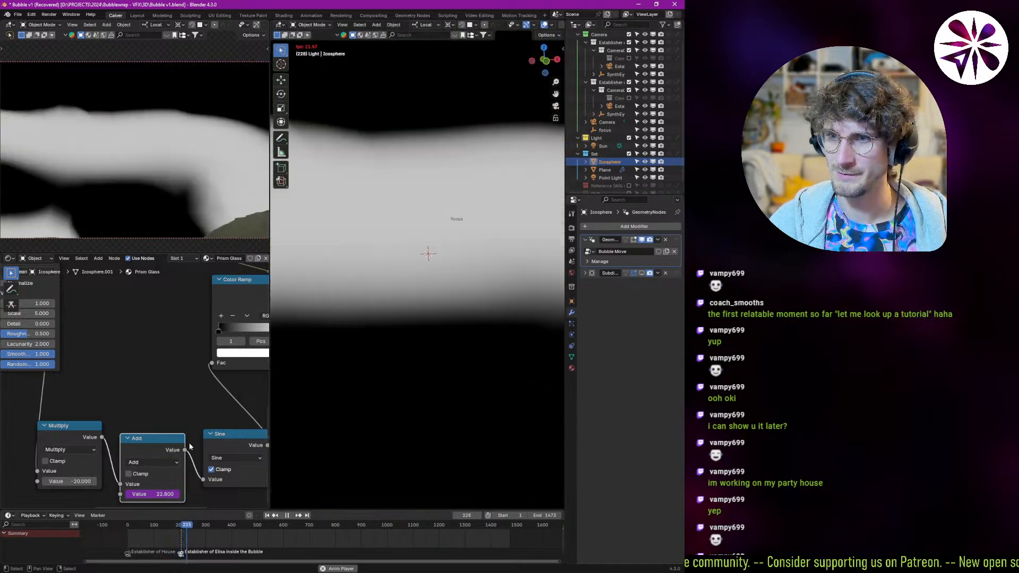
left_click(128, 537)
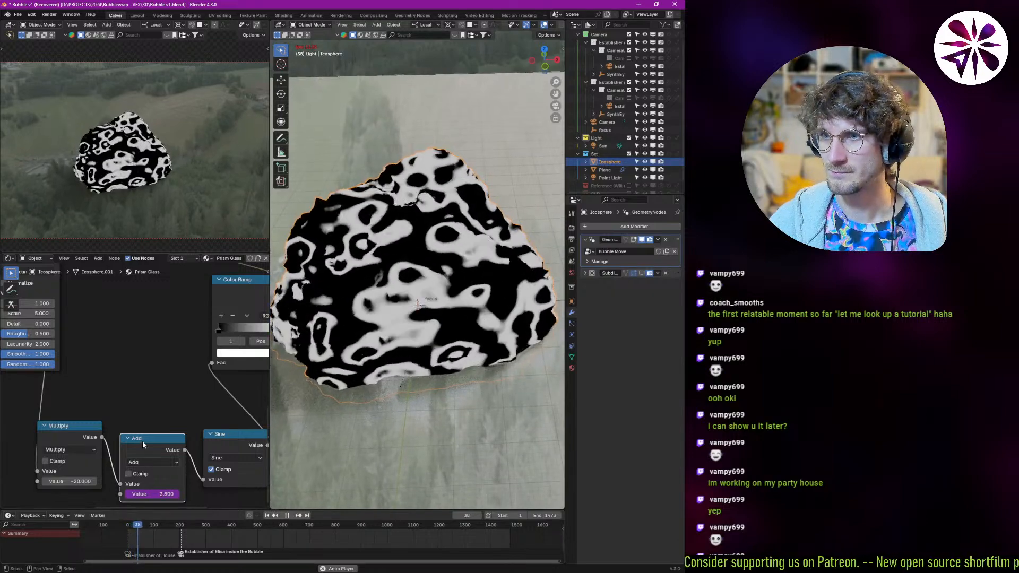
key("space")
- Preview the upper Linear Color Ramp through the material output and play the animation
middle_click_drag(276, 335, 178, 378)
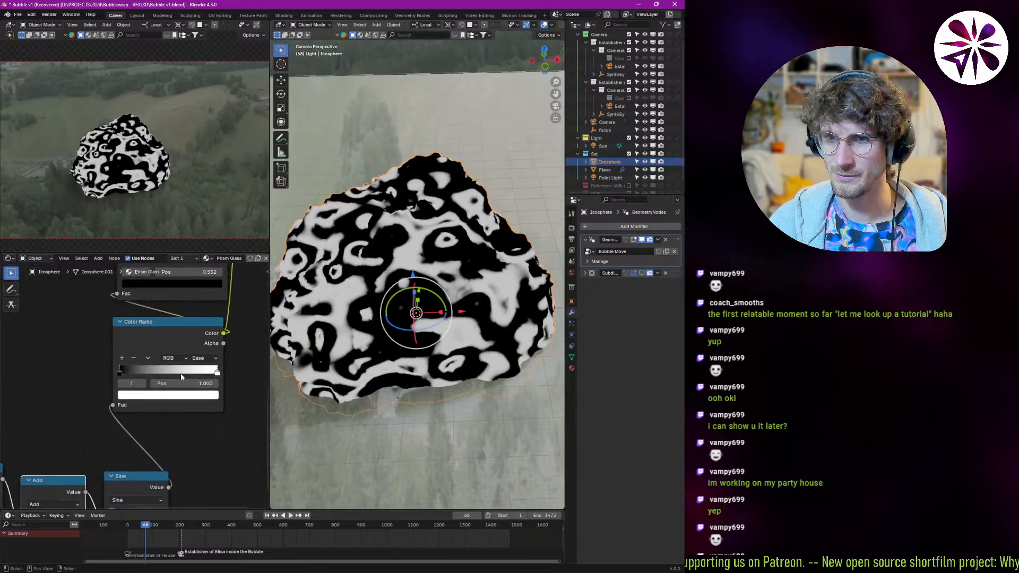
middle_click_drag(191, 227, 144, 365)
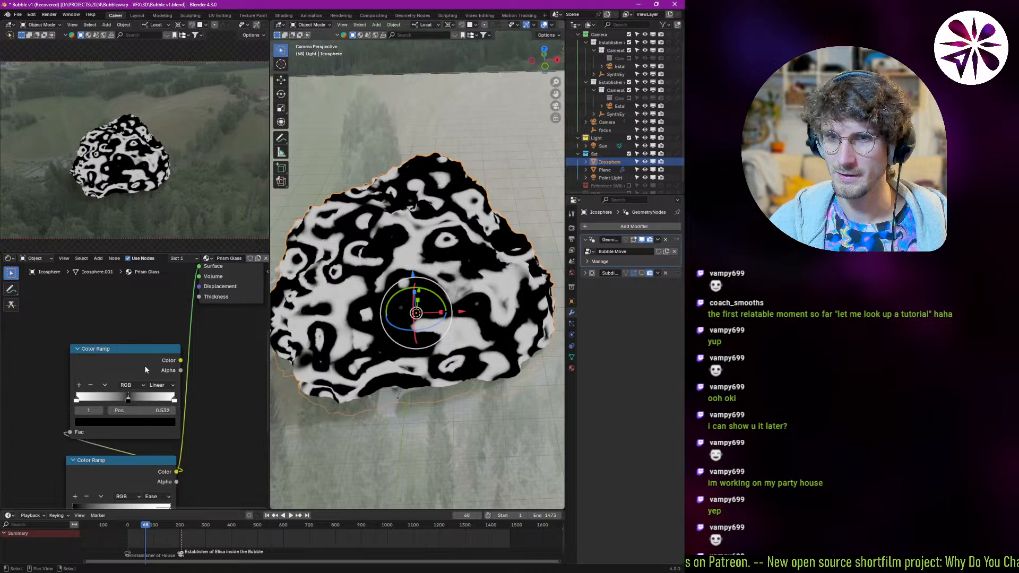
left_click(144, 365, "ctrl+shift")
key("space")
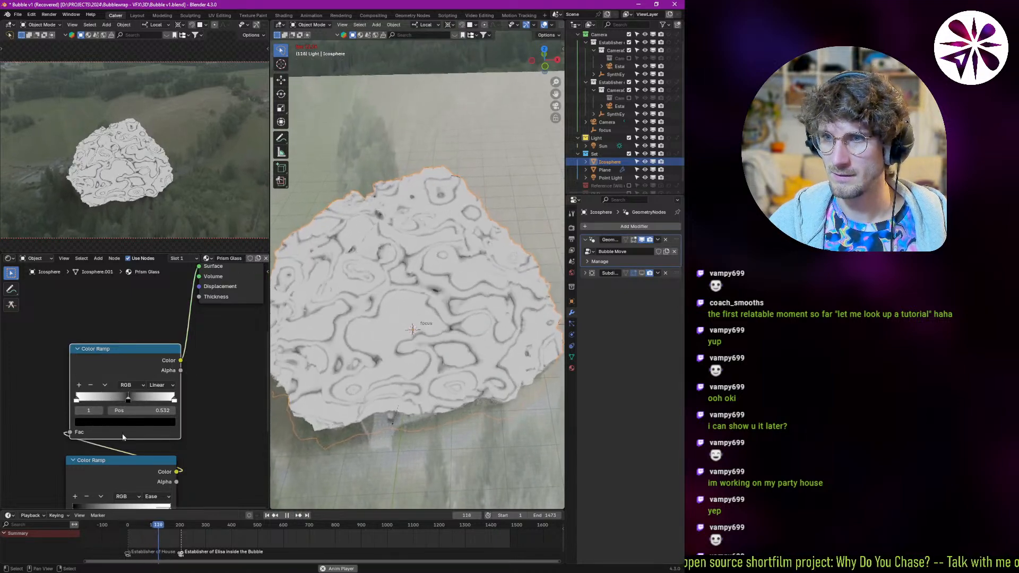
key("space")
- Invert the Linear Color Ramp by making both end stops black and the middle stop white
left_click(78, 400)
left_click(146, 422)
left_click(138, 422)
left_click_drag(159, 313, 159, 343)
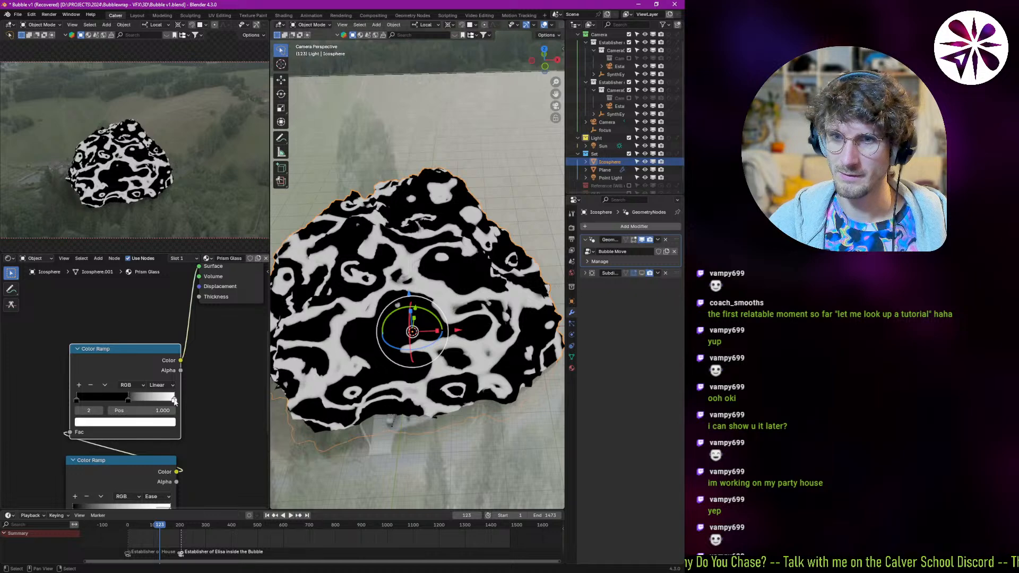
left_click(142, 425)
left_click_drag(159, 274, 88, 421)
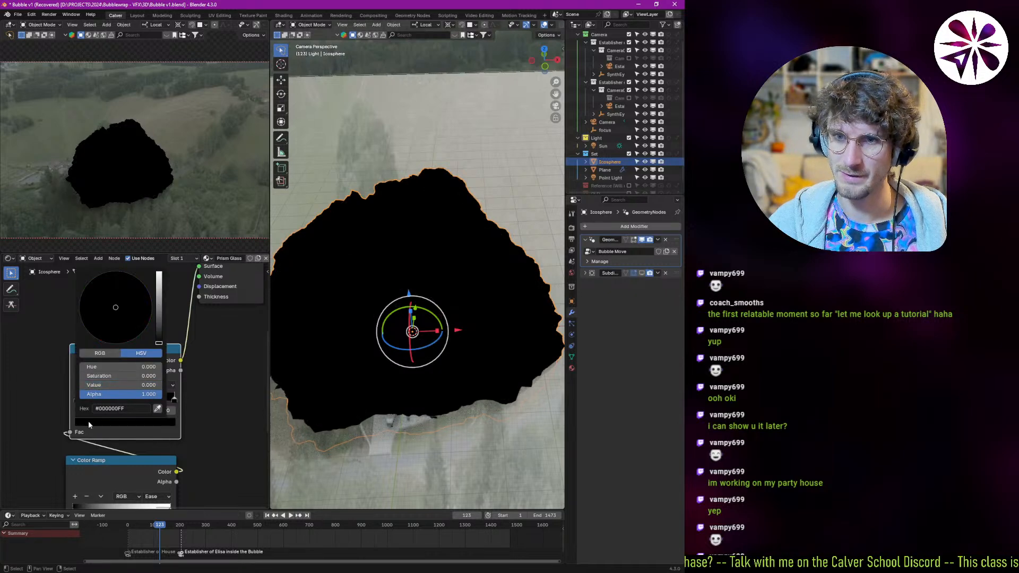
left_click(131, 421)
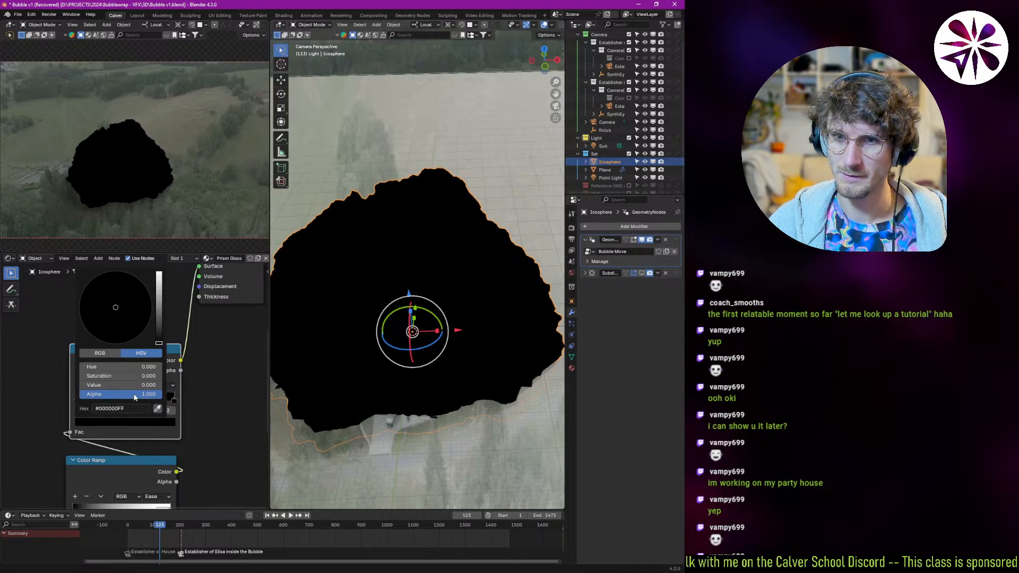
left_click_drag(159, 326, 158, 274)
- Play the animation, restarting it from an early frame, to check the inverted line pattern on the bubble
key("space")
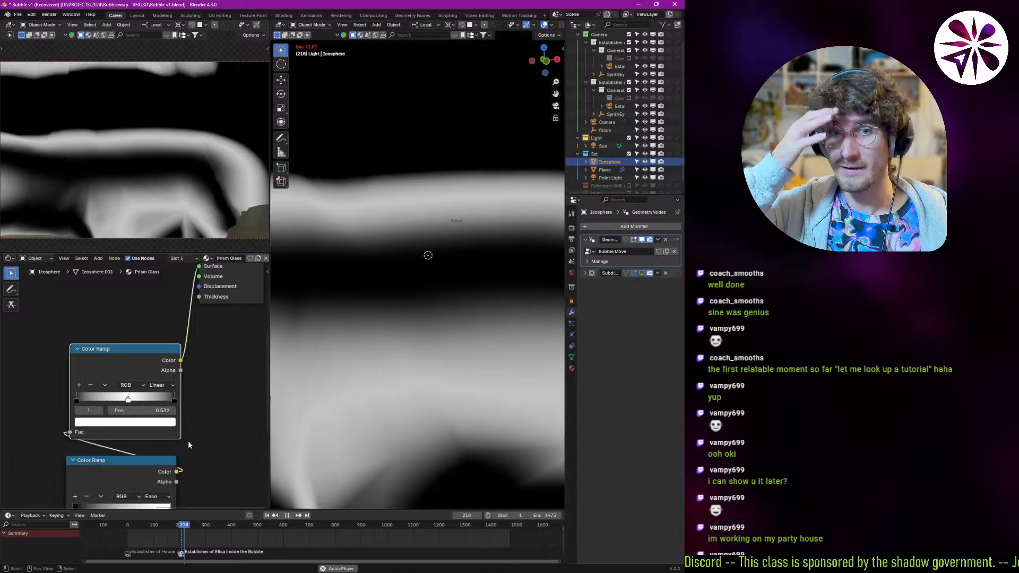
key("space")
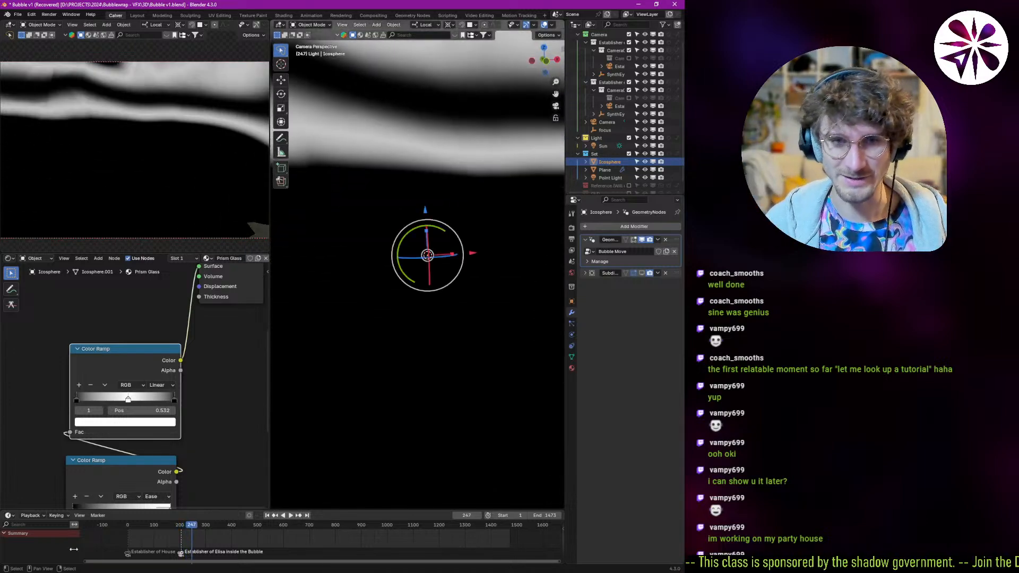
left_click(137, 540)
key("space")
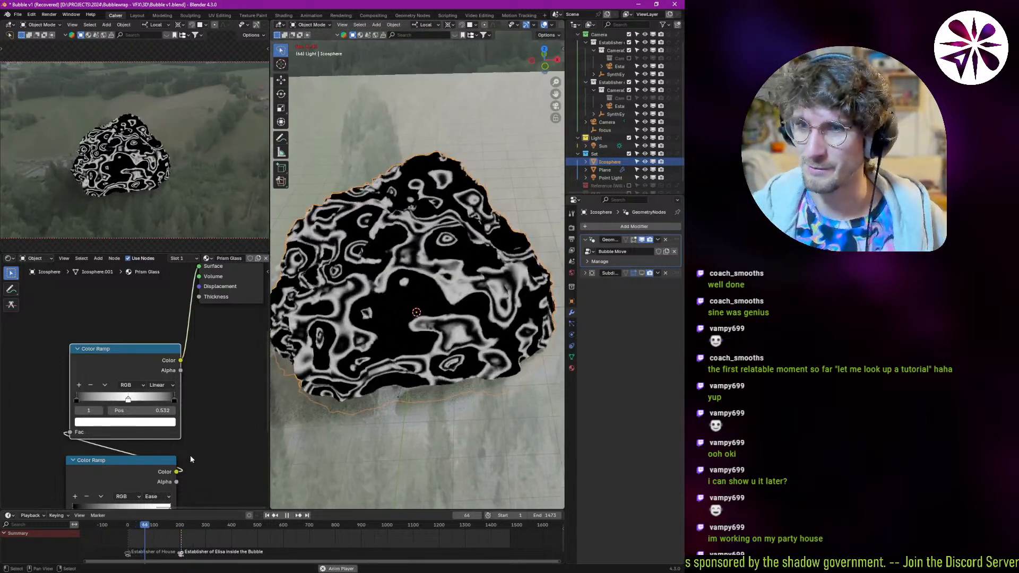
key("space")
- Drive the Voronoi Texture's W value with the expression frame/300 and replay from an earlier frame
middle_click_drag(158, 449, 194, 400)
scroll(194, 401, "down", 4)
middle_click_drag(152, 361, 156, 392)
scroll(156, 392, "up", 1)
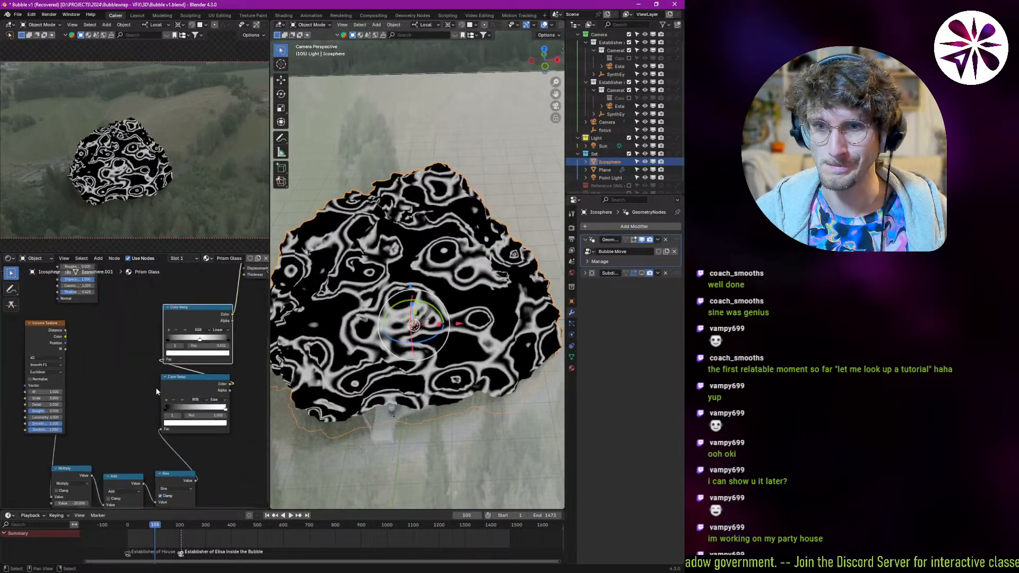
scroll(64, 350, "up", 3)
mouse_move(53, 314)
middle_mouse_down()
mouse_move(114, 307)
mouse_move(37, 392)
mouse_move(72, 318)
middle_mouse_up()
scroll(74, 390, "up", 1)
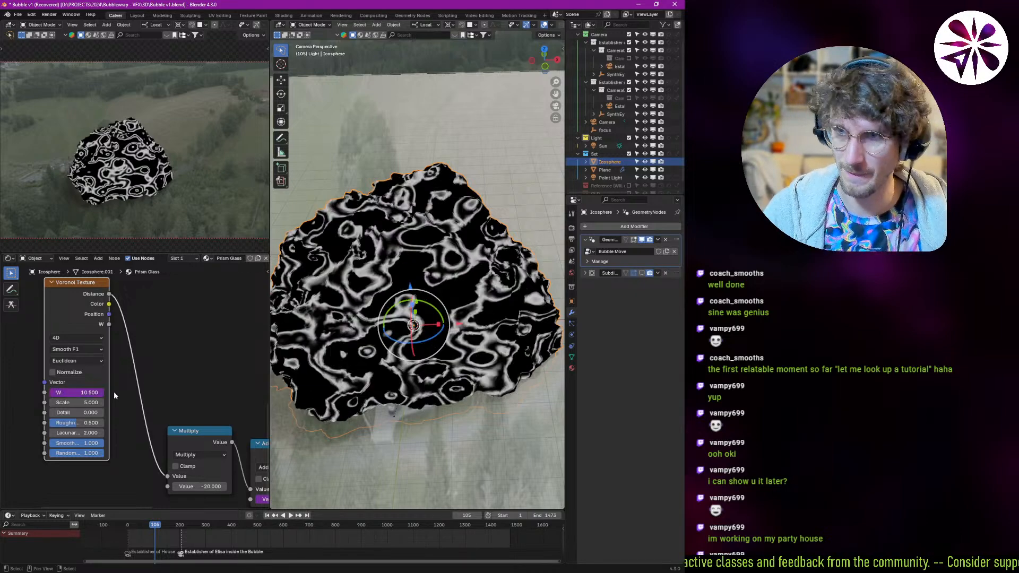
key("space")
left_click(74, 392)
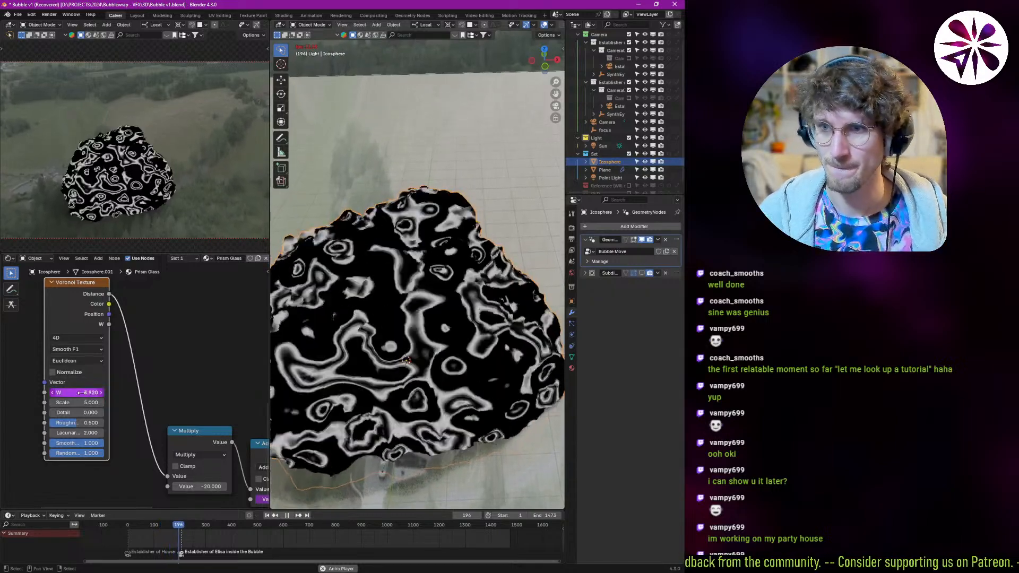
left_click(81, 392)
type("frame/")
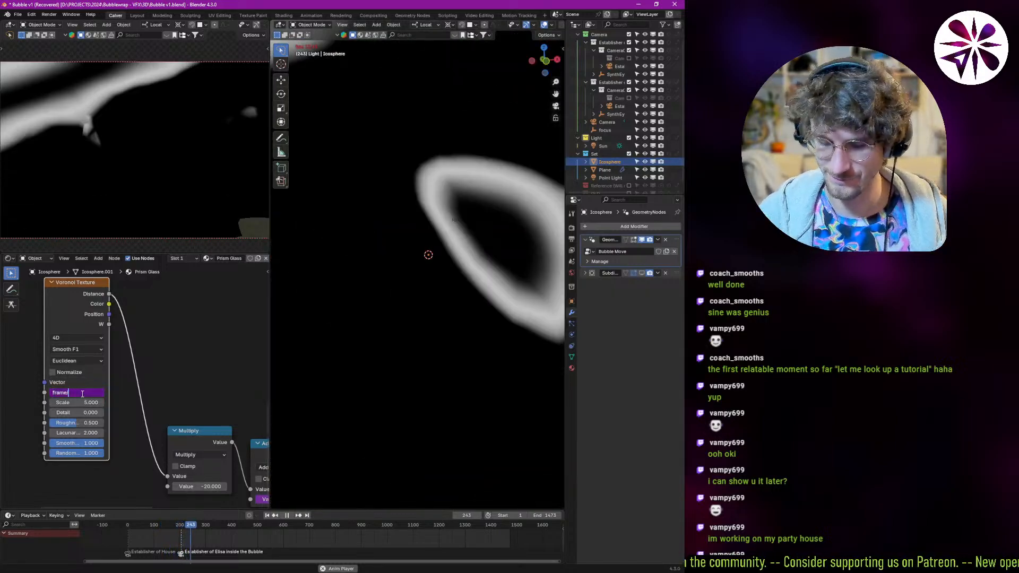
type("3")
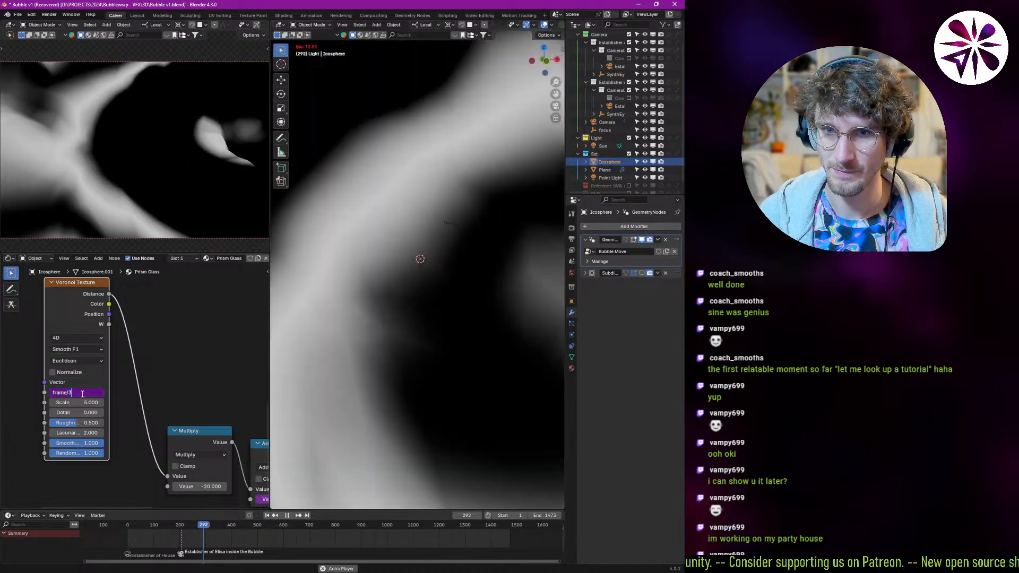
type("00")
key("Return")
left_click(149, 540)
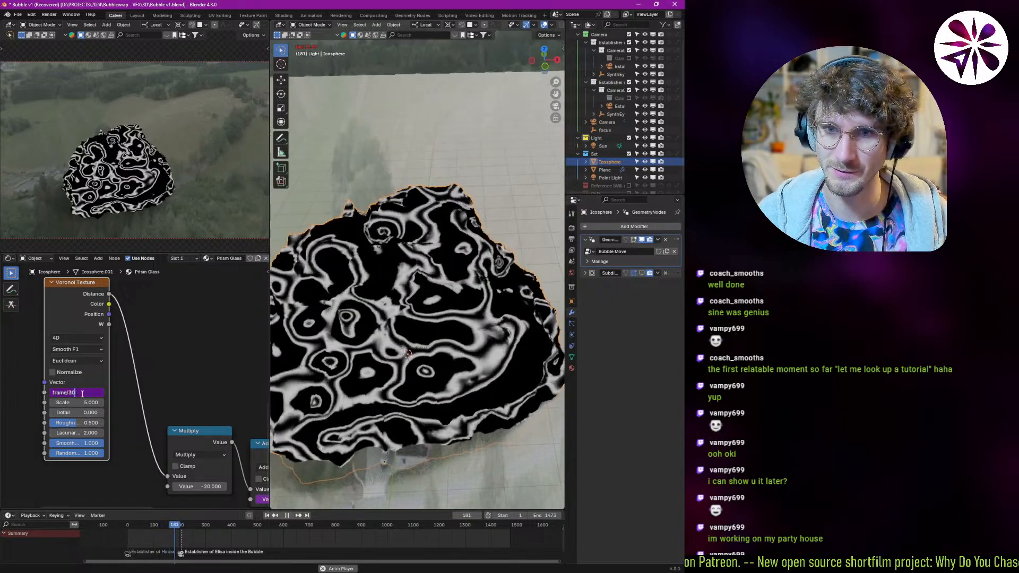
- Change the Voronoi Texture's W expression to frame/1000 and replay from near the timeline start
type("100")
key("Return")
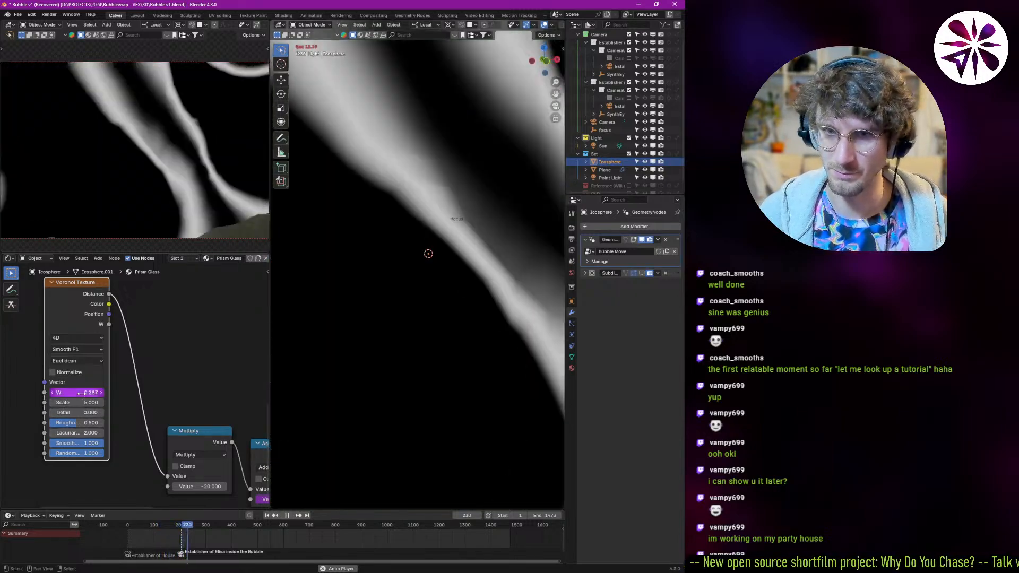
left_click(127, 535)
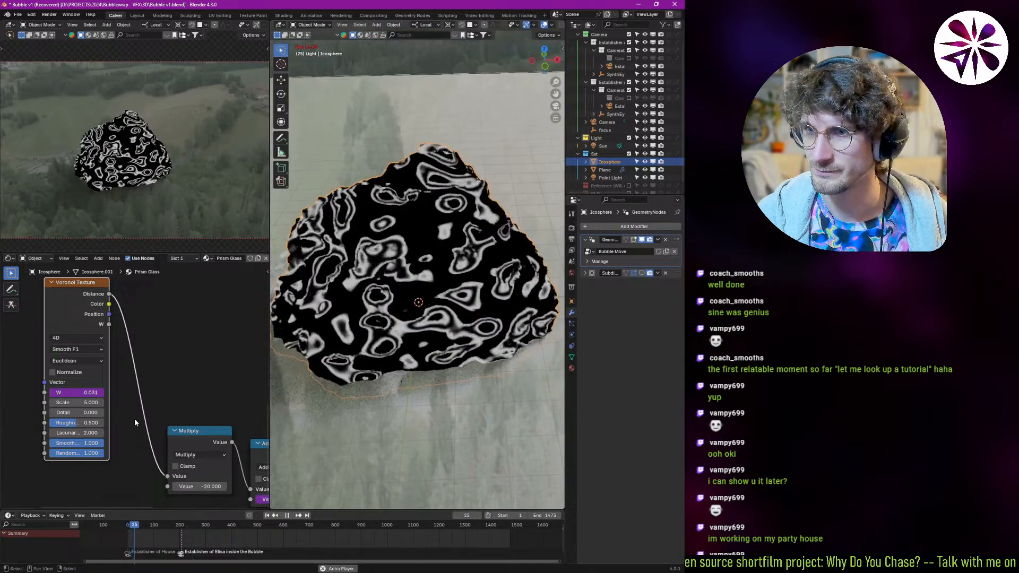
- Change the Add node's driver expression to frame/30
middle_click_drag(263, 478, 199, 428)
left_click(179, 447)
type("frame/100")
key("Return")
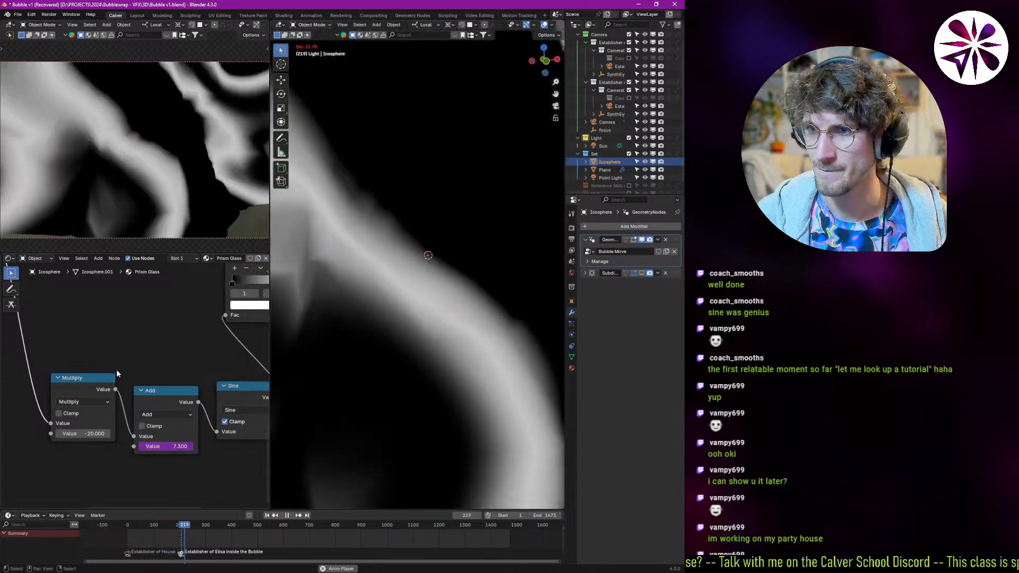
- Replay the animation from the first frame to examine the slower pattern movement
middle_click_drag(121, 375, 216, 381)
key("Escape")
key("shift+Left")
key("space")
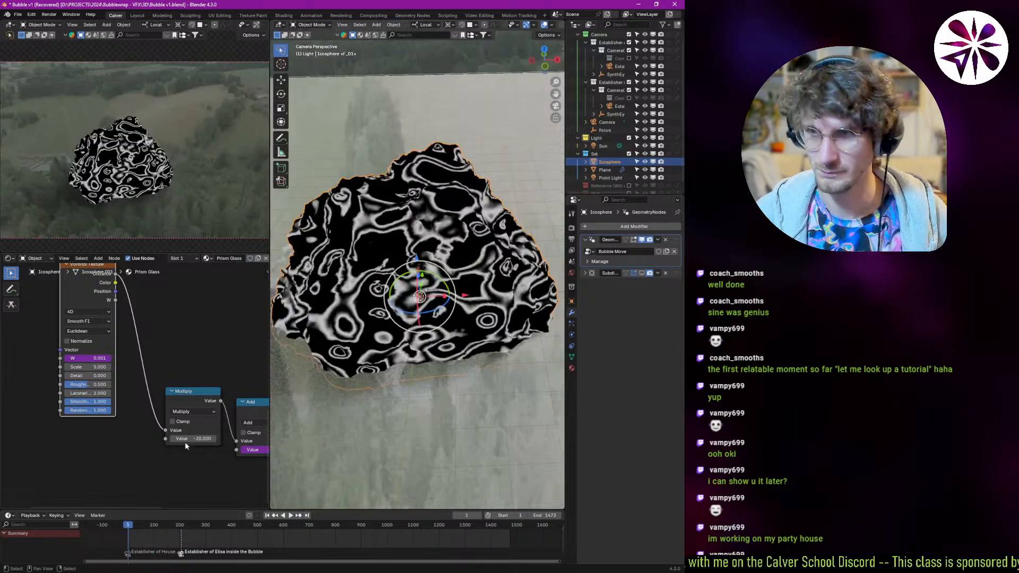
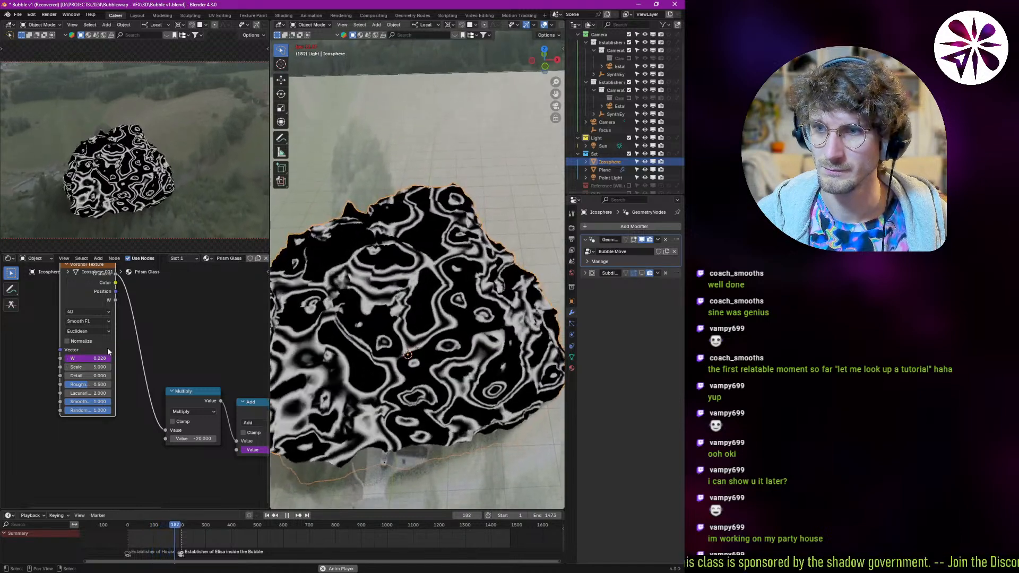
middle_click_drag(149, 316, 57, 375)
key("Escape")
- Adjust the upper Color Ramp's middle stop slightly and switch the ramp to HSV mode with Far interpolation
middle_click_drag(174, 349, 64, 334)
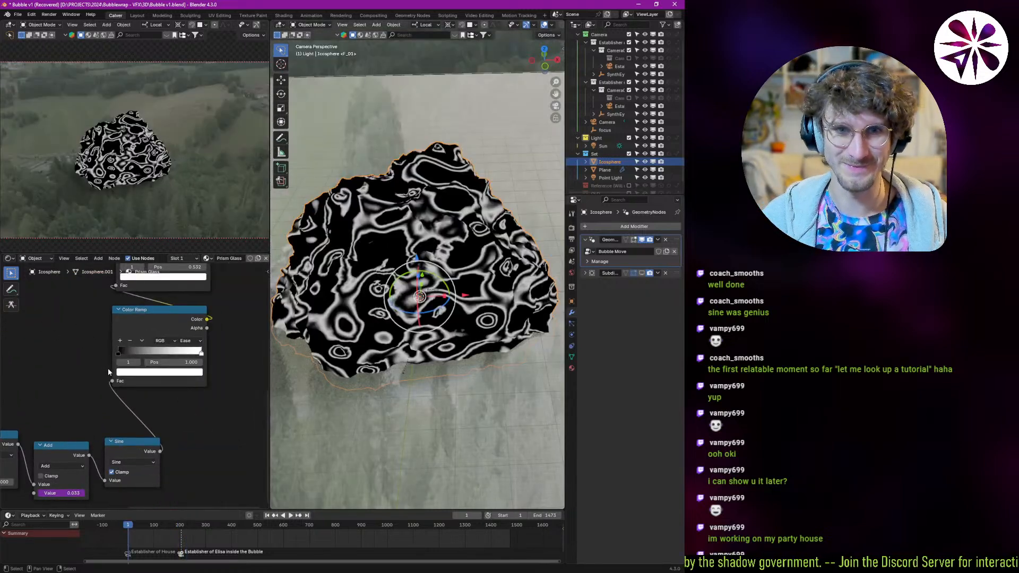
middle_click_drag(142, 322, 138, 387)
left_click_drag(151, 355, 150, 351)
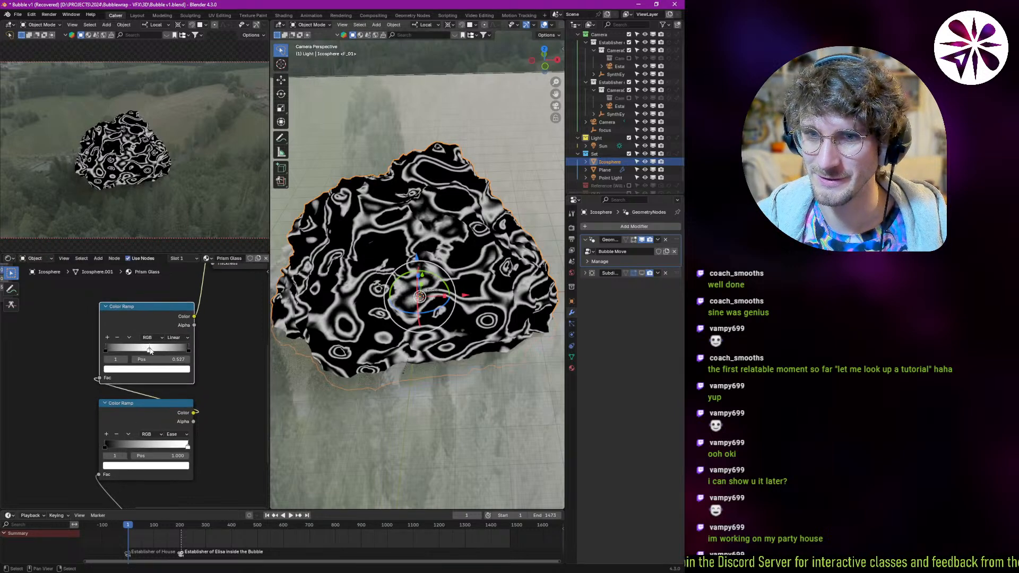
left_click(151, 338)
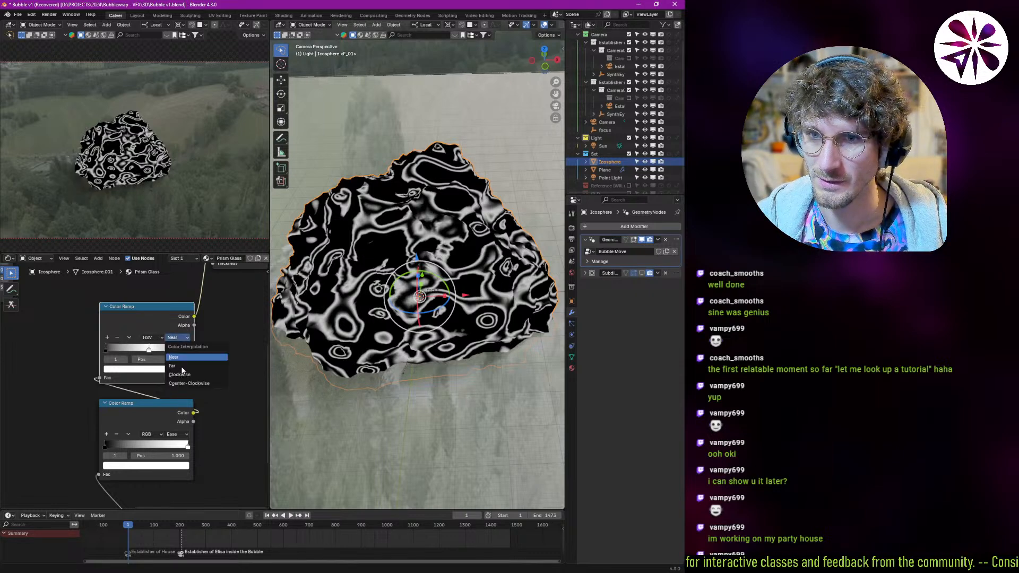
- Remove the upper Color Ramp's middle stop and try a saturated green for its first stop
left_click(118, 339)
left_click(133, 370)
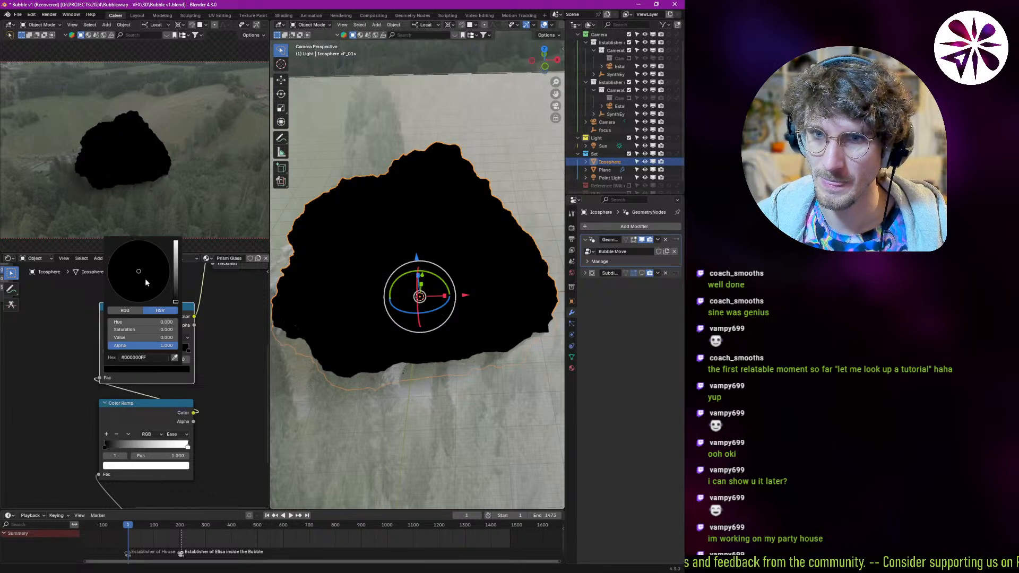
left_click_drag(176, 301, 175, 241)
left_click_drag(135, 269, 109, 254)
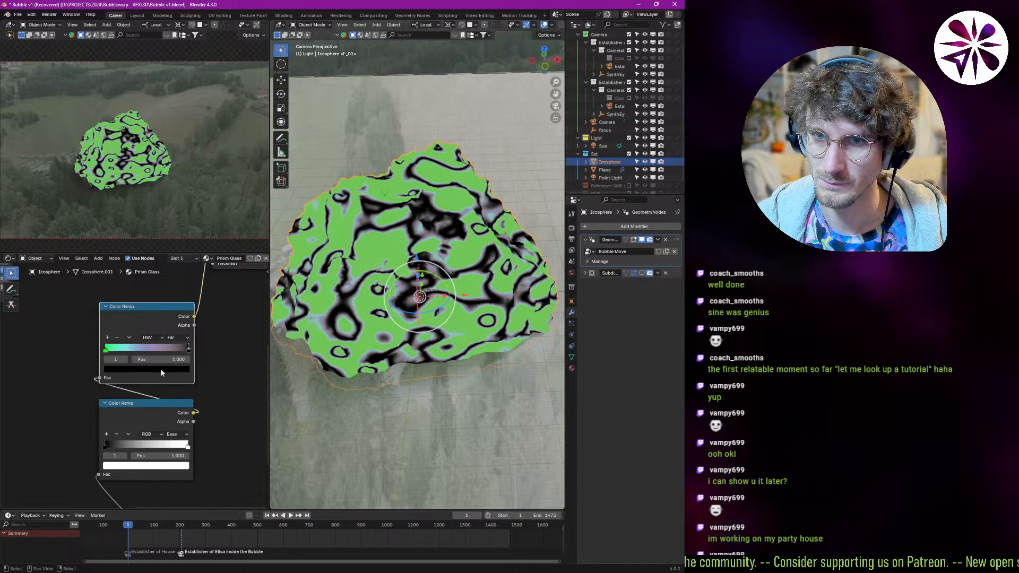
- Try a saturated blue for the upper Color Ramp's last stop and play the animation with the rainbow gradient
left_click(161, 370)
left_click_drag(177, 252, 176, 241)
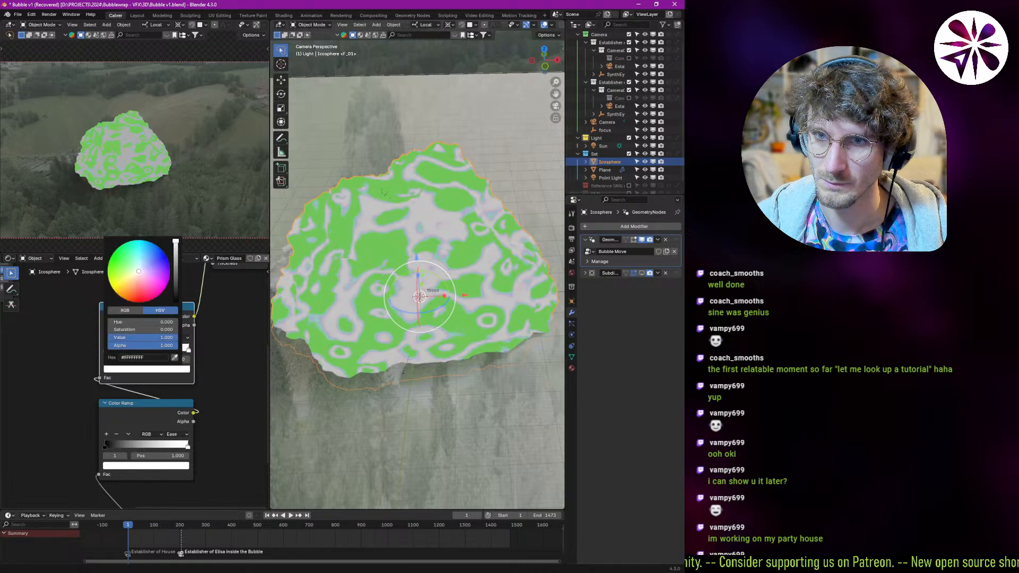
left_click(136, 301)
mouse_move(147, 301)
left_mouse_down()
mouse_move(169, 283)
mouse_move(165, 254)
left_mouse_up()
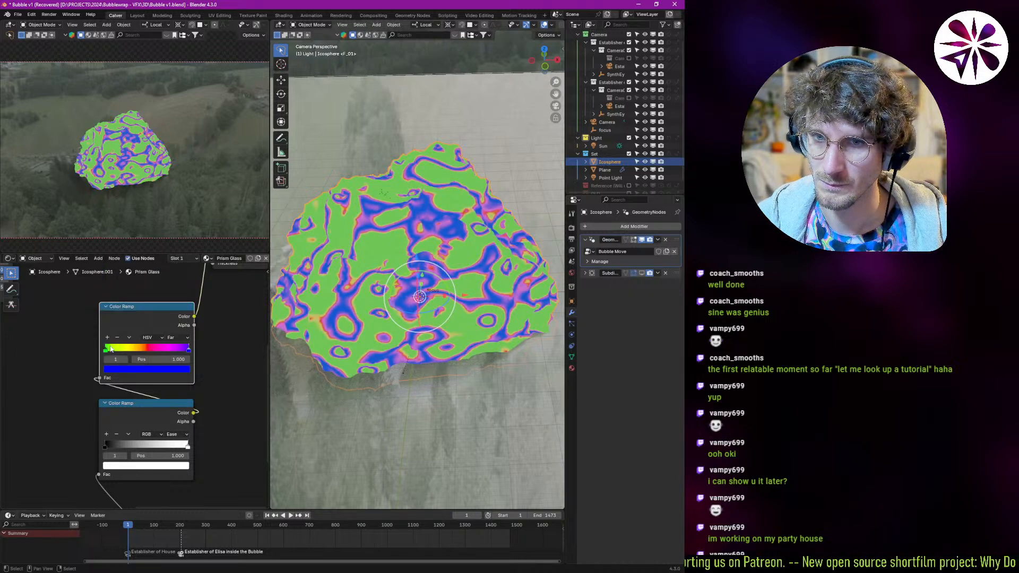
left_click_drag(132, 352, 134, 352)
key("space")
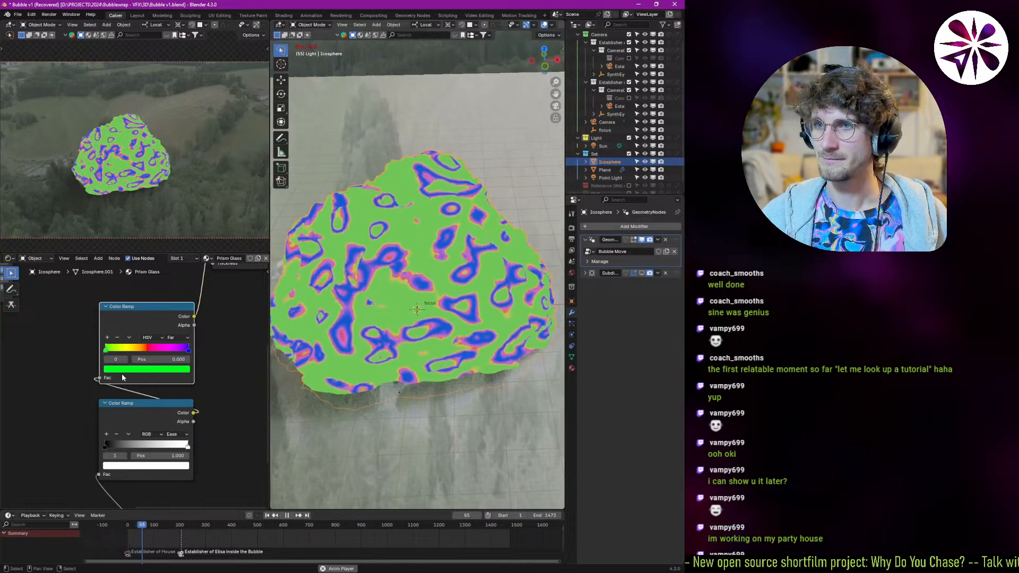
key("space")
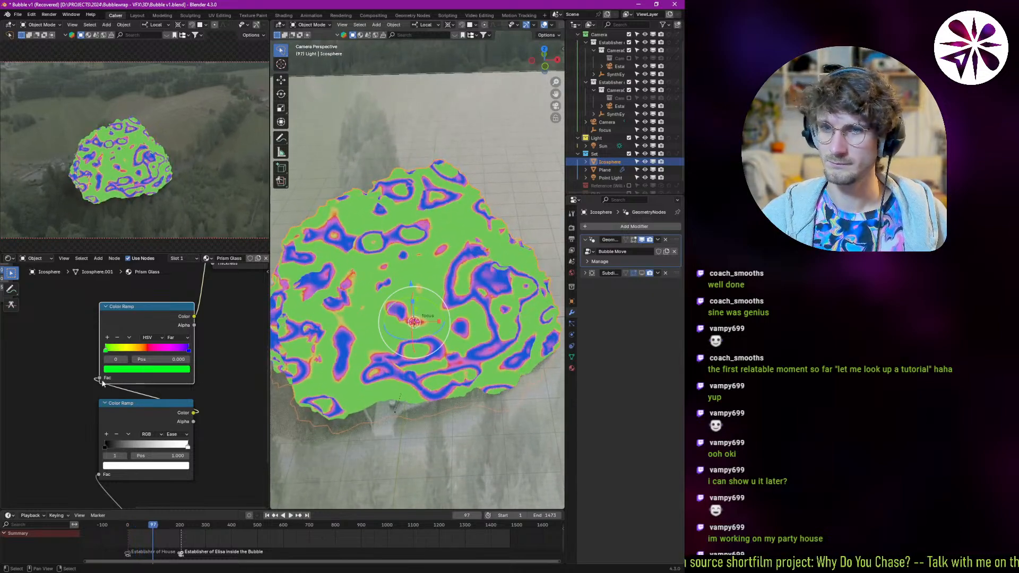
- Undo the upper Color Ramp's green and blue recolouring and the removal of its middle stop
key("ctrl+z")
key("ctrl+z")
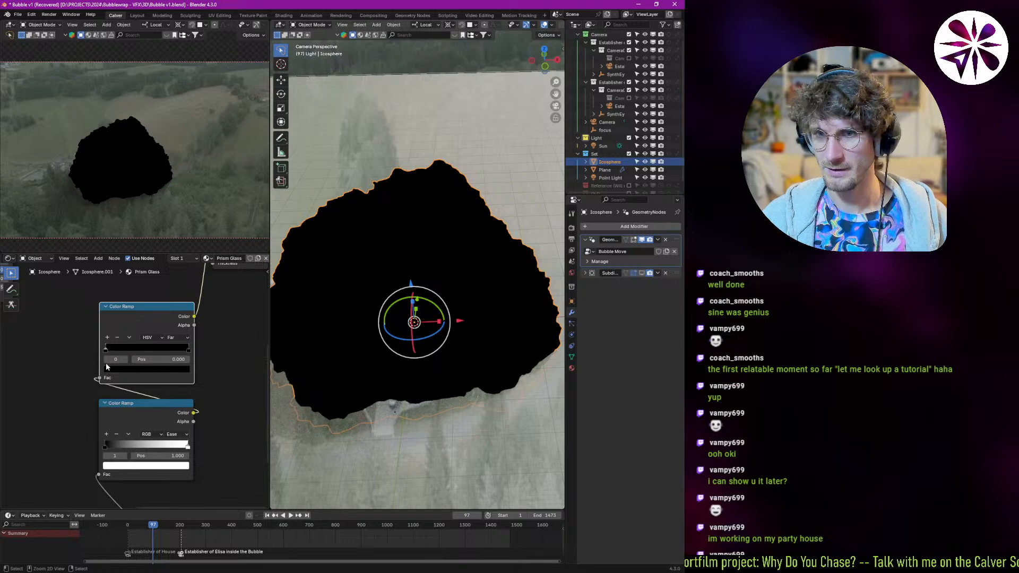
key("ctrl+z")
- Duplicate the HSV Color Ramp and insert the copy between the original ramp and the Material Output
middle_click_drag(182, 333, 145, 395)
key("shift+d")
left_click(150, 397)
middle_click_drag(230, 412, 150, 380)
- Remove the duplicated Color Ramp's middle stop and make its first stop fully bright, saturated green with a hue of 0.333
left_click(139, 372)
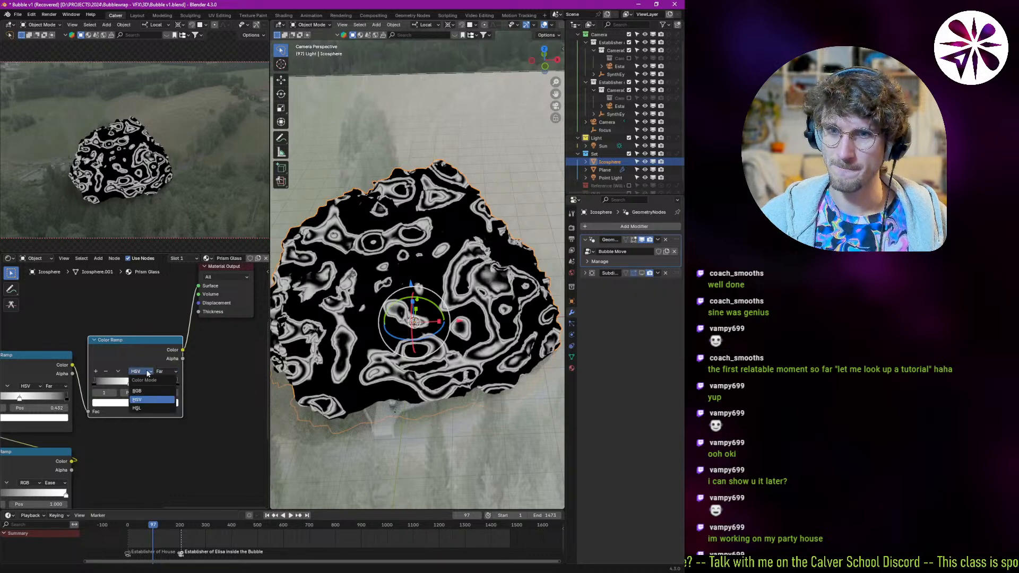
left_click(106, 372)
left_click(123, 402)
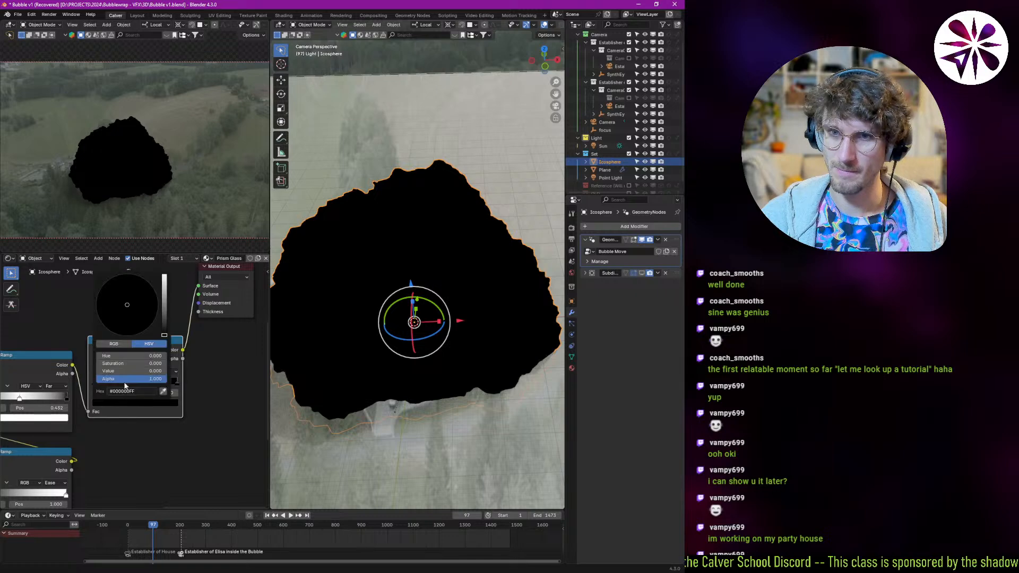
left_click_drag(163, 306, 165, 277)
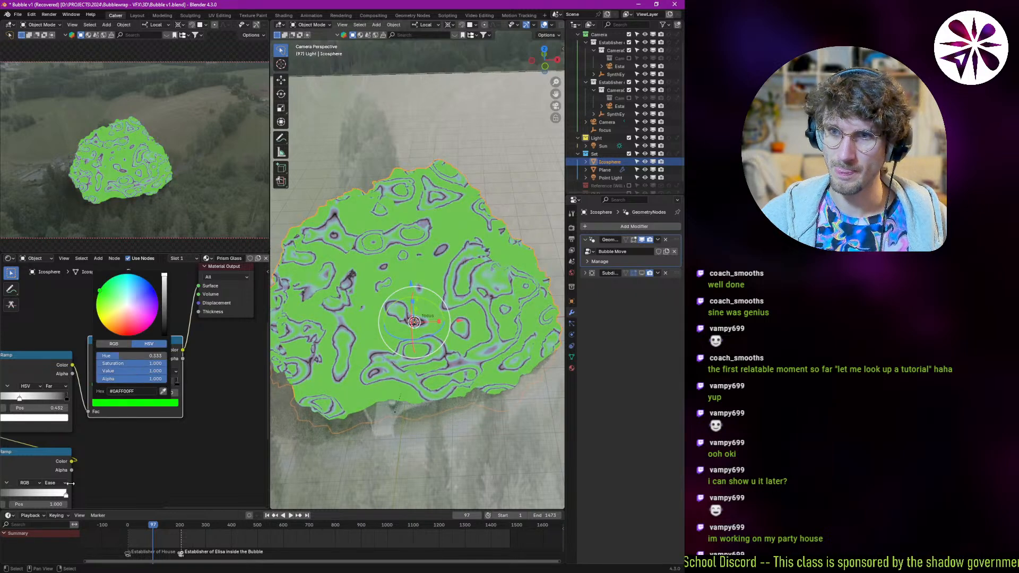
- Make the duplicated Color Ramp's last stop fully bright, saturated red
left_click(176, 382)
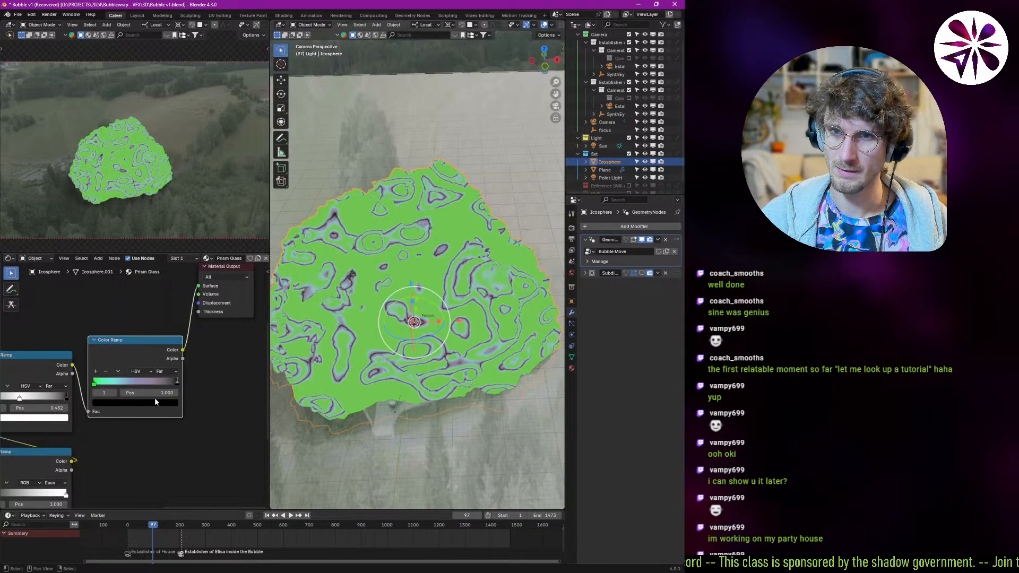
left_click(154, 400)
left_click_drag(165, 331, 164, 276)
left_click(132, 336)
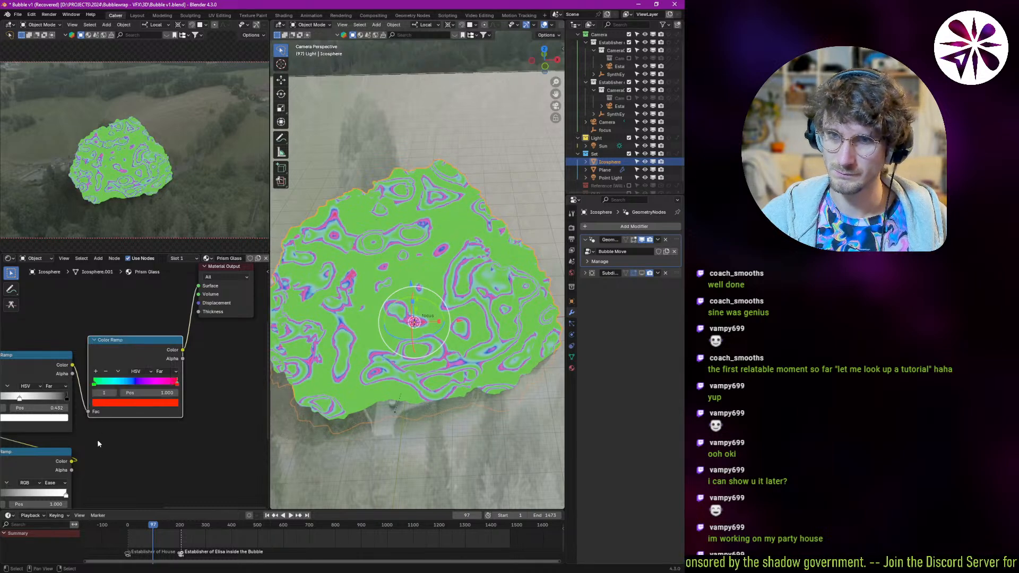
- Add a third stop ahead of the rainbow Color Ramp's green stop and make it black
left_click_drag(125, 384, 54, 389)
left_click(96, 371)
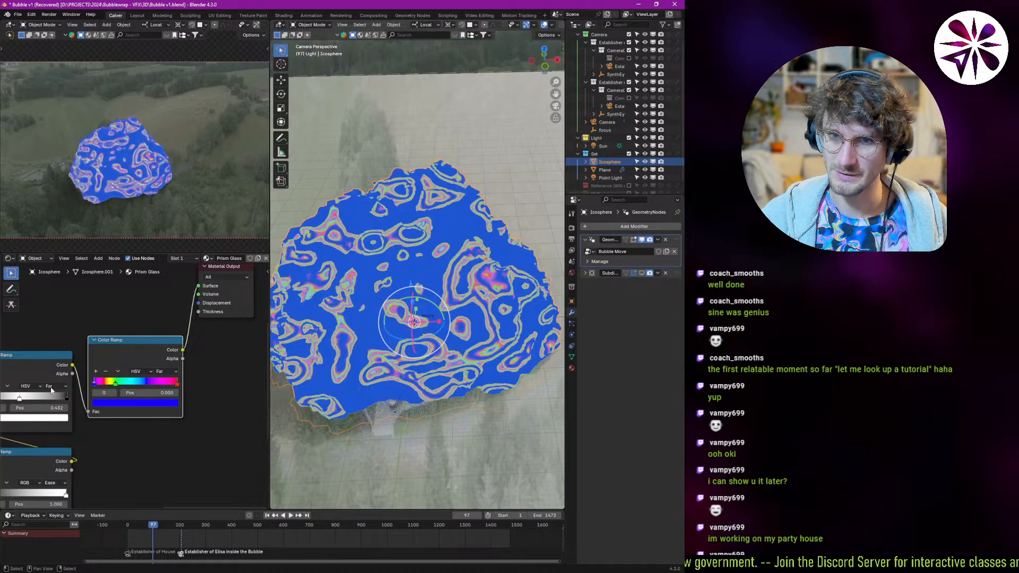
left_click(112, 409)
left_click_drag(152, 288, 153, 327)
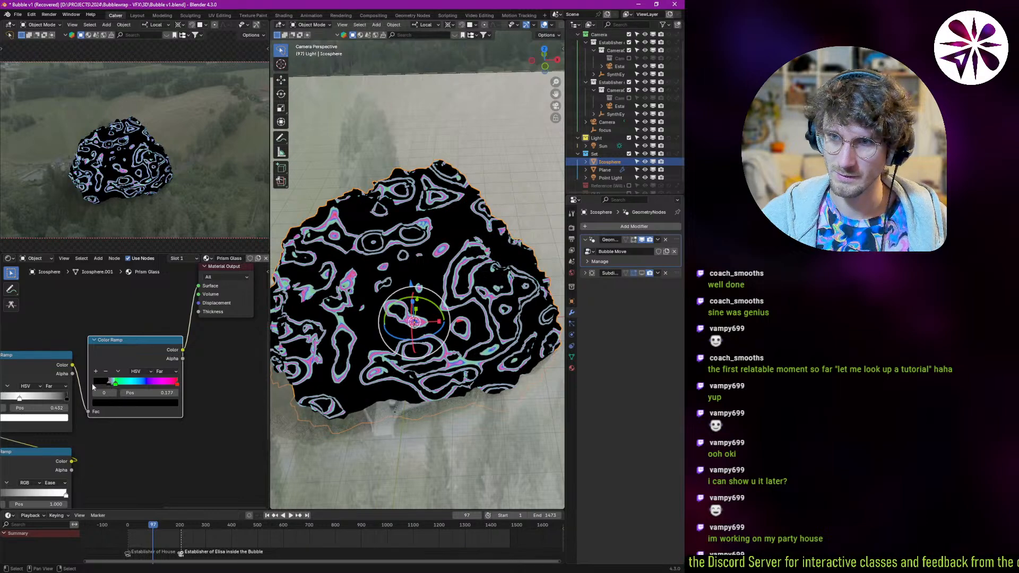
- Shift the rainbow ramp's dark-to-green transition close to its start and play the animation briefly
mouse_move(112, 383)
left_mouse_down()
mouse_move(139, 386)
mouse_move(96, 393)
left_mouse_up()
left_click(177, 383)
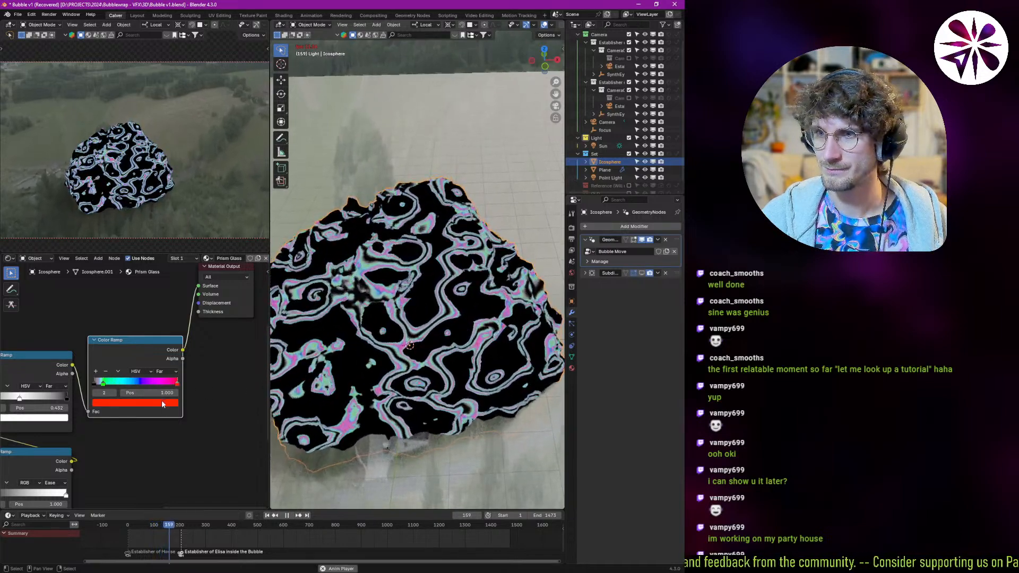
key("space")
- Move the white middle stop of the HSV Color Ramp feeding the rainbow ramp to position 0.491
middle_click_drag(11, 417, 118, 361)
middle_click_drag(126, 442, 72, 394)
scroll(53, 403, "down", 2)
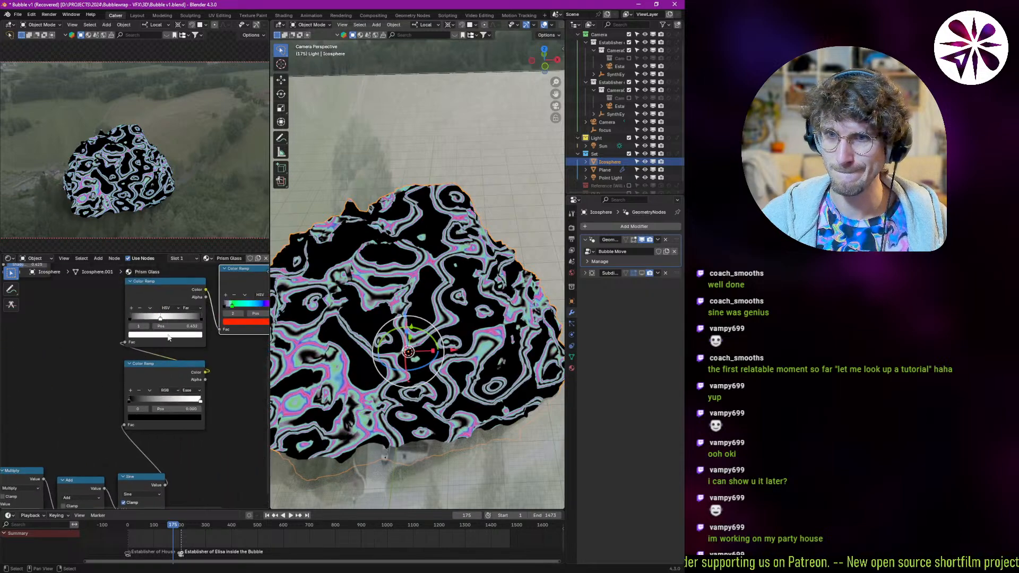
scroll(162, 330, "up", 3)
left_click_drag(168, 315, 195, 317)
left_click_drag(134, 326, 178, 332)
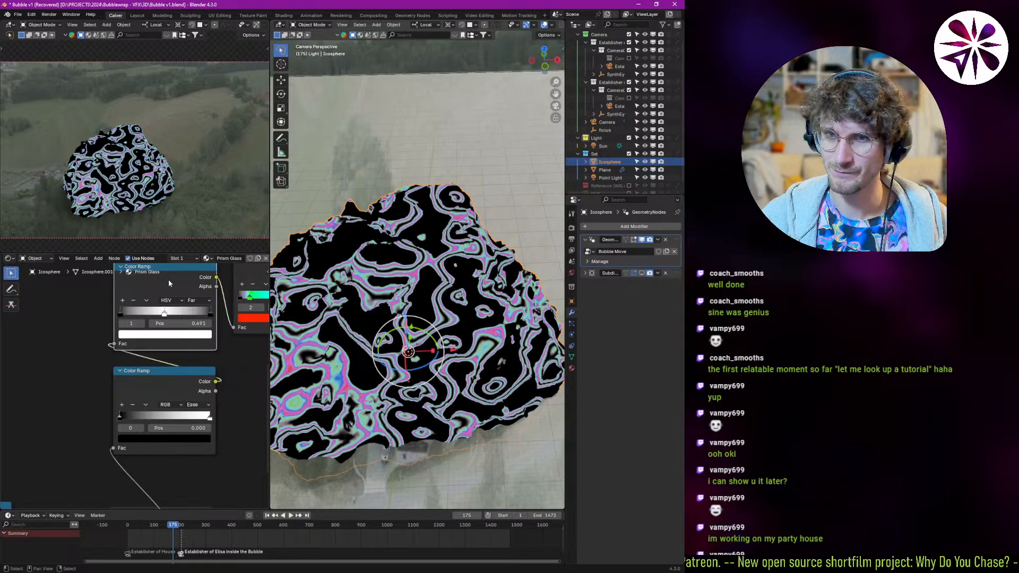
- Compare the pattern with the white-stop HSV Color Ramp muted and unmuted, and play the animation
key("m")
key("m")
key("m")
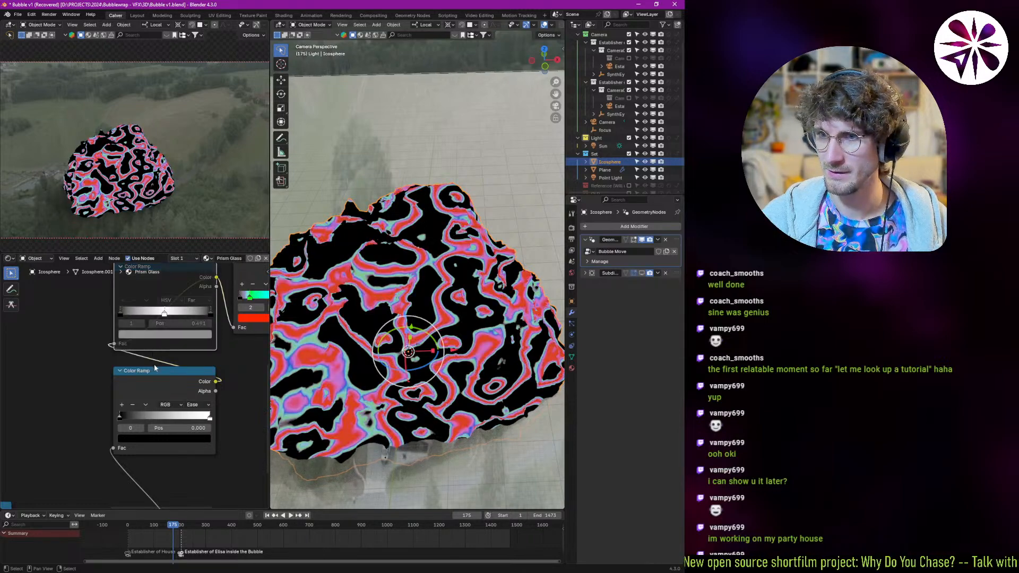
key("m")
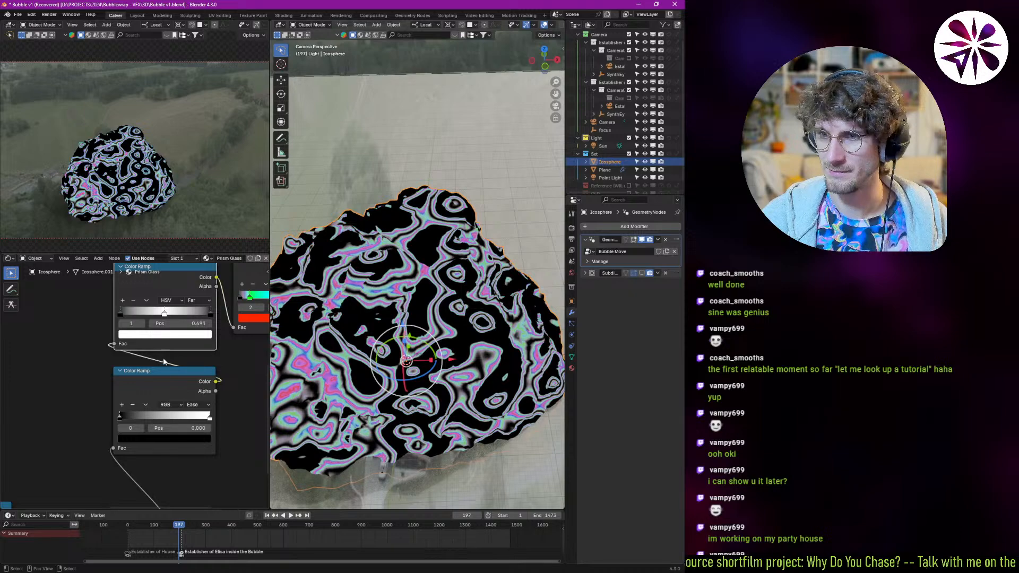
left_click(148, 380)
middle_click_drag(54, 444, 217, 343)
mouse_move(40, 375)
left_mouse_down()
mouse_move(15, 375)
mouse_move(40, 375)
left_mouse_up()
key("space")
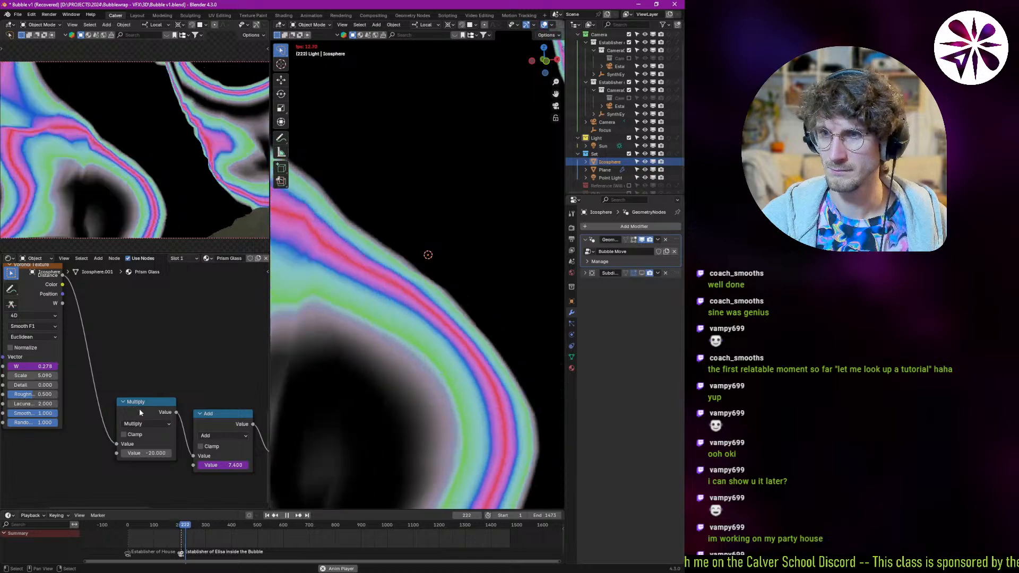
- Draw a render region around the camera frame in the larger viewport and cancel playback, returning to frame 1
key("ctrl+b")
left_click_drag(321, 254, 565, 429)
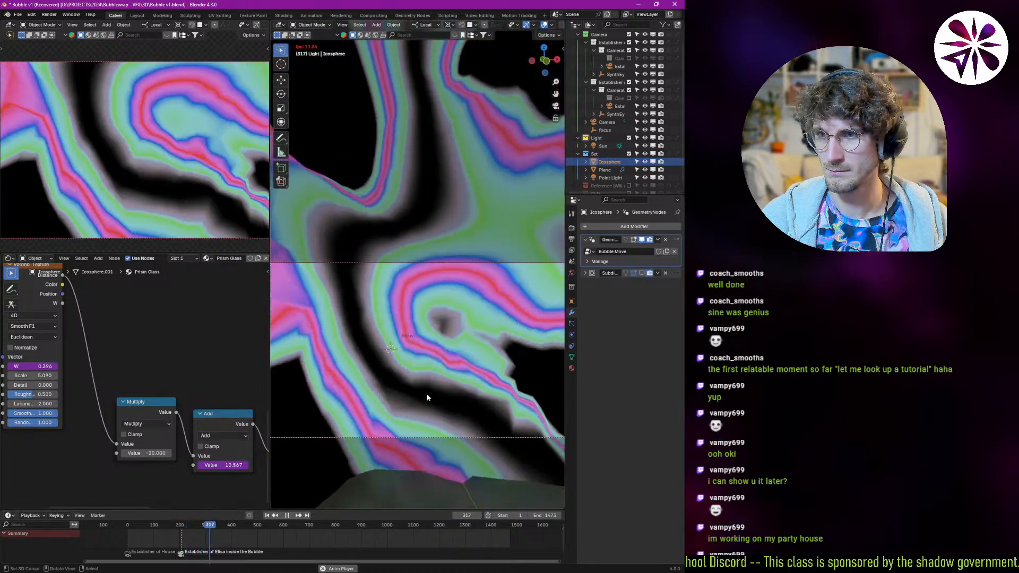
key("Escape")
scroll(380, 348, "up", 1)
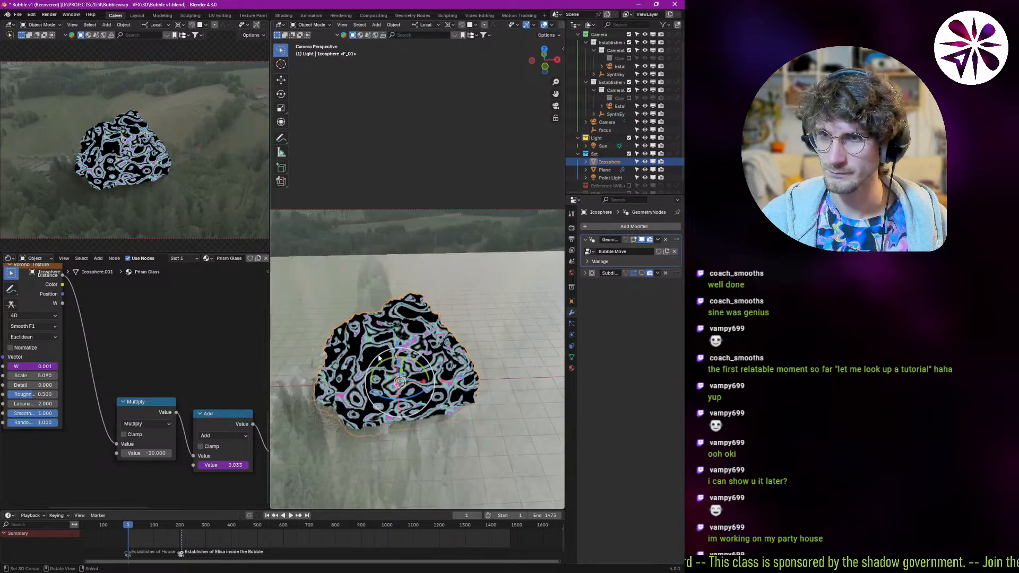
scroll(176, 112, "up", 2)
- Connect the Prism Glass shader directly to the Material Output's Surface to preview it
scroll(143, 343, "down", 3)
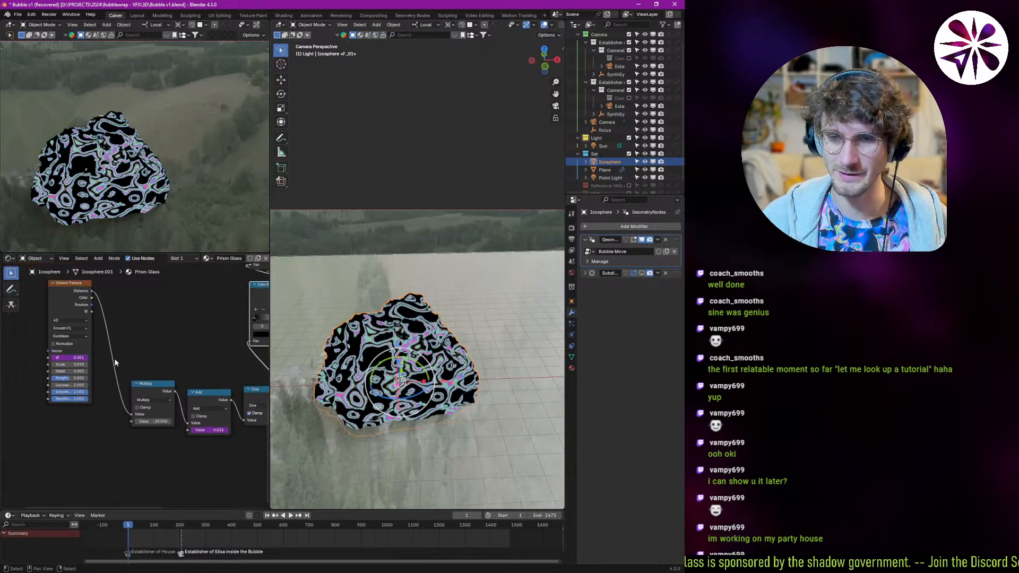
middle_click_drag(176, 353, 62, 403)
middle_click_drag(221, 274, 185, 384)
scroll(137, 394, "down", 2)
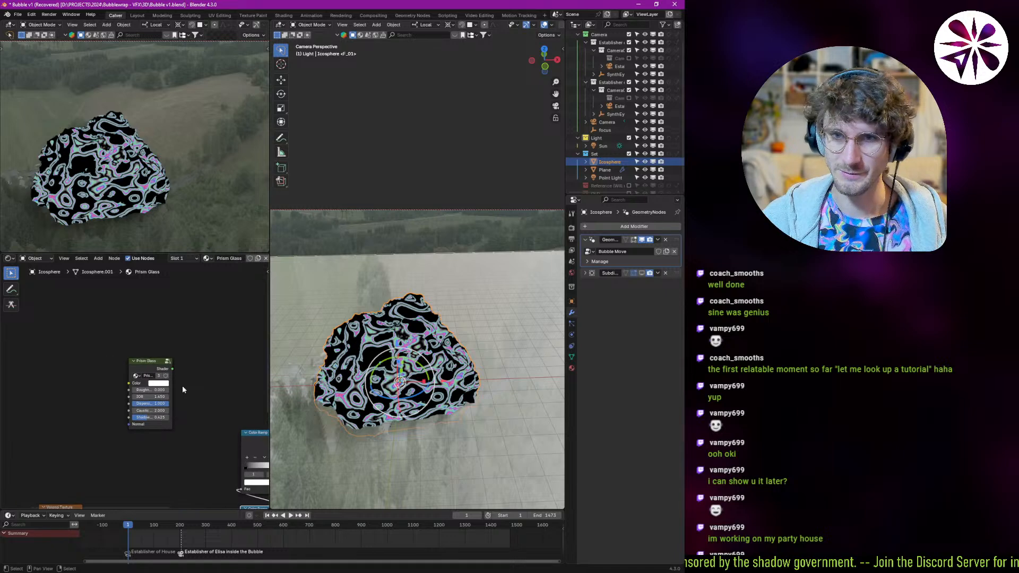
left_click(146, 362, "ctrl+shift")
scroll(149, 347, "up", 3)
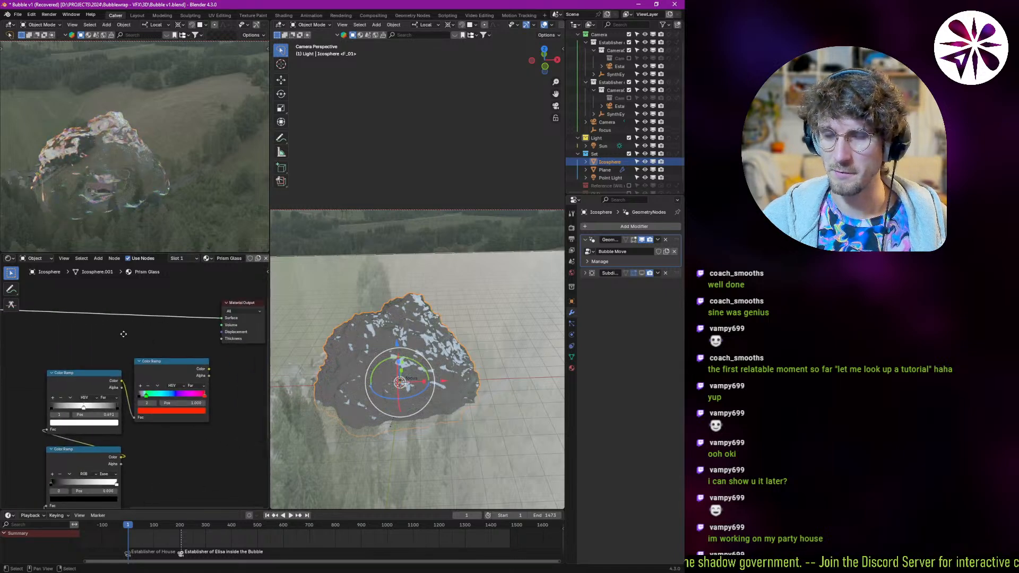
scroll(133, 353, "up", 1)
scroll(133, 356, "down", 1)
middle_click_drag(142, 358, 200, 366)
key("shift+a")
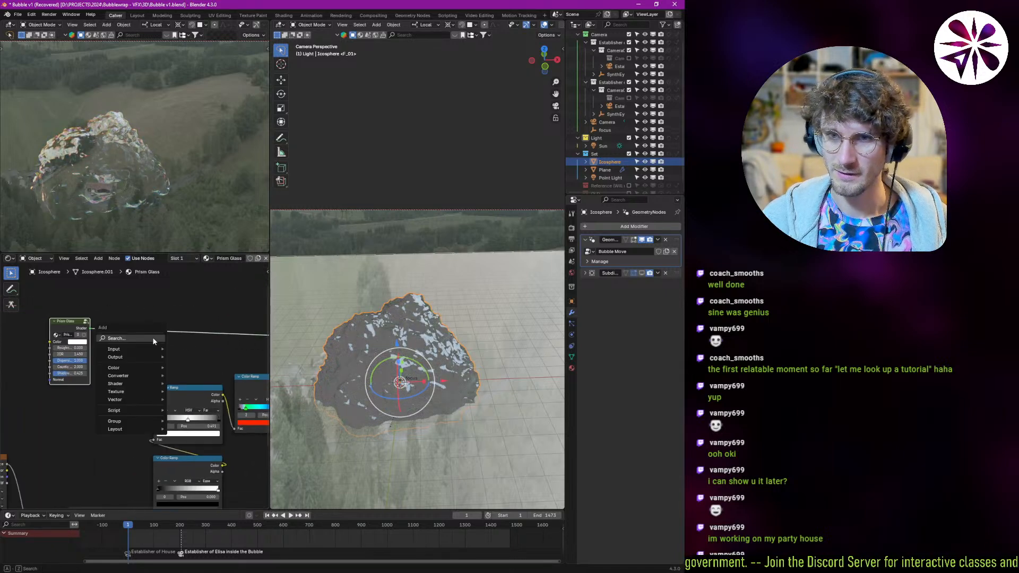
left_click(152, 336)
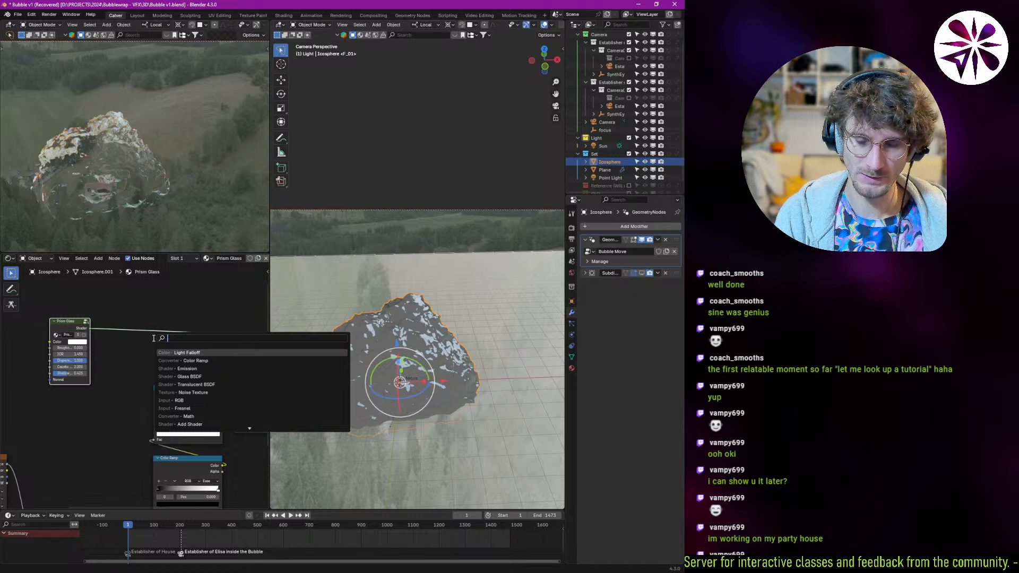
key("Escape")
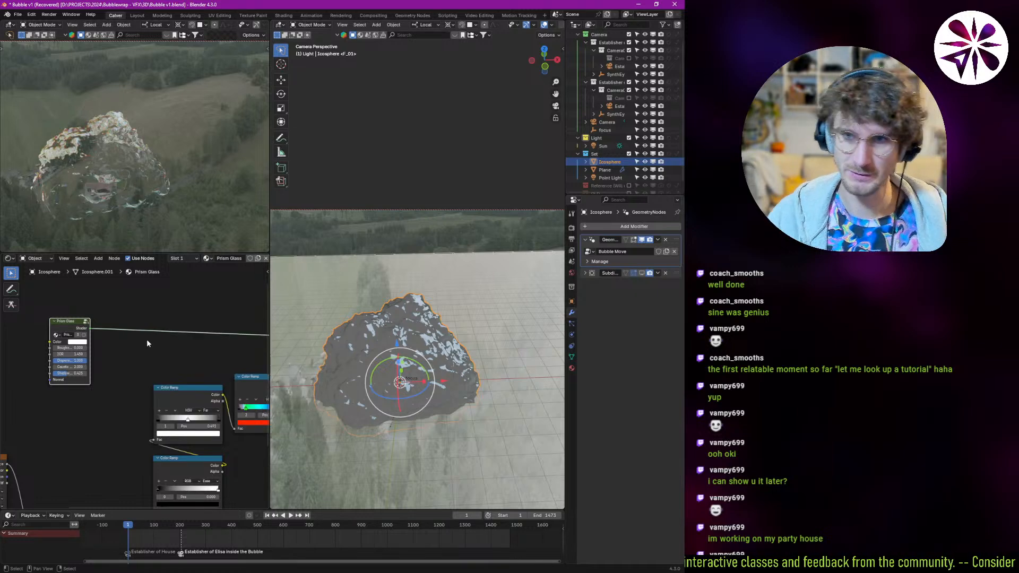
- Try a Principled BSDF node, expand its Emission settings, and delete the node
middle_click_drag(148, 339, 91, 345)
key("shift+a")
mouse_move(106, 350)
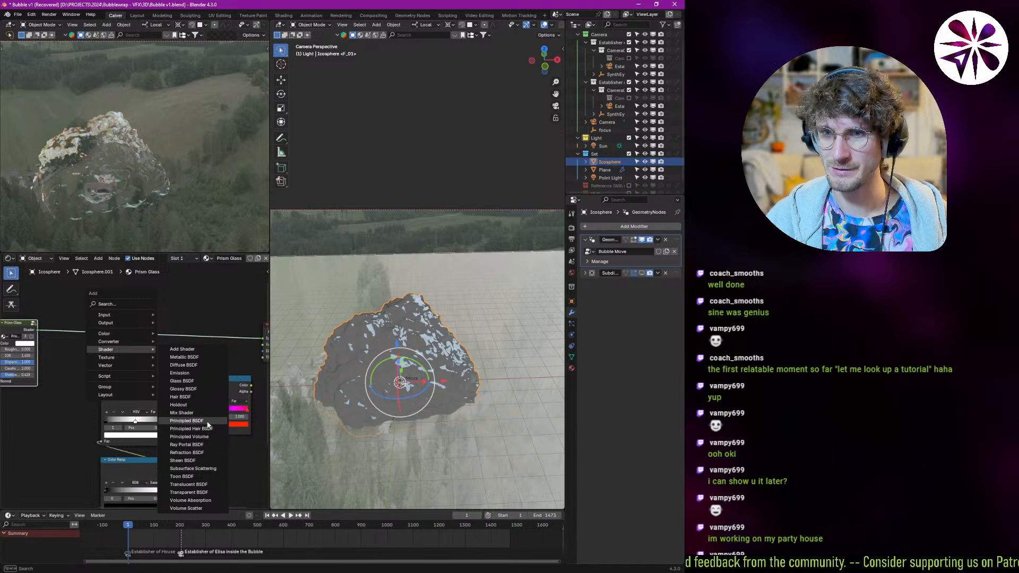
left_click(191, 421)
left_click(149, 357)
middle_click_drag(149, 357, 125, 357)
scroll(135, 388, "up", 2)
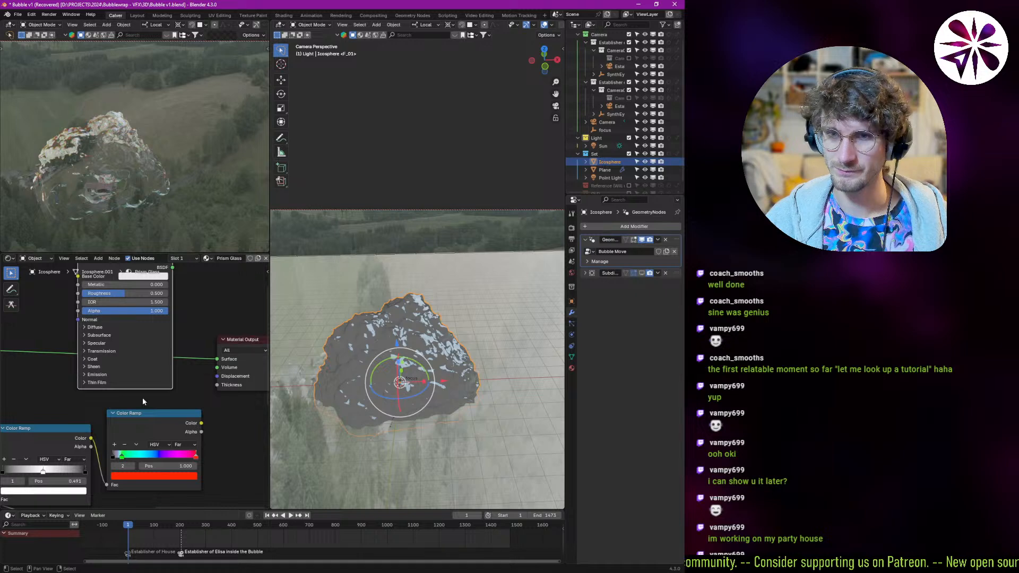
left_click(95, 374)
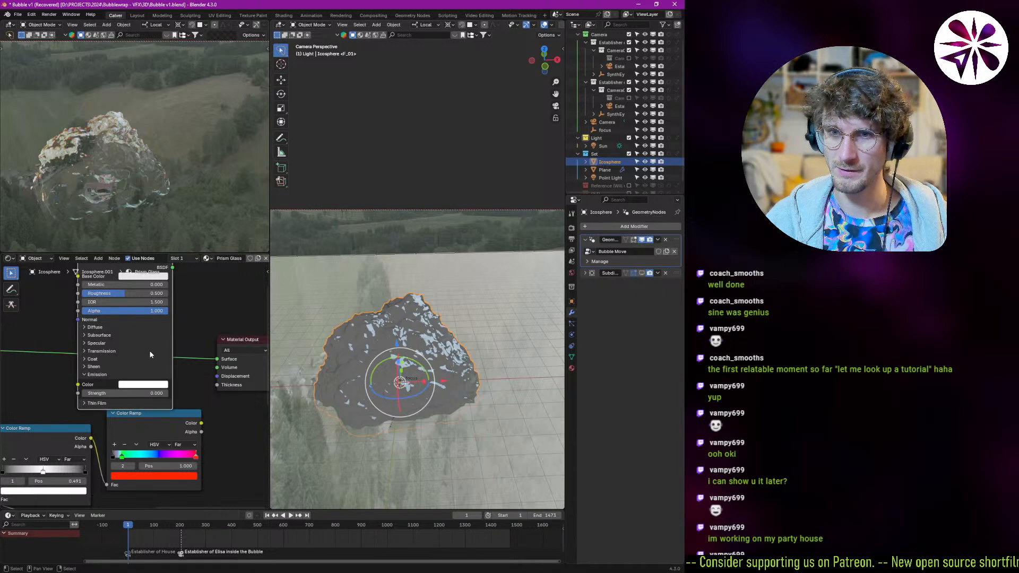
key("x")
- Add an Emission shader between the rainbow Color Ramp and the Material Output, feeding the ramp's colour into it
key("shift+a")
mouse_move(106, 367)
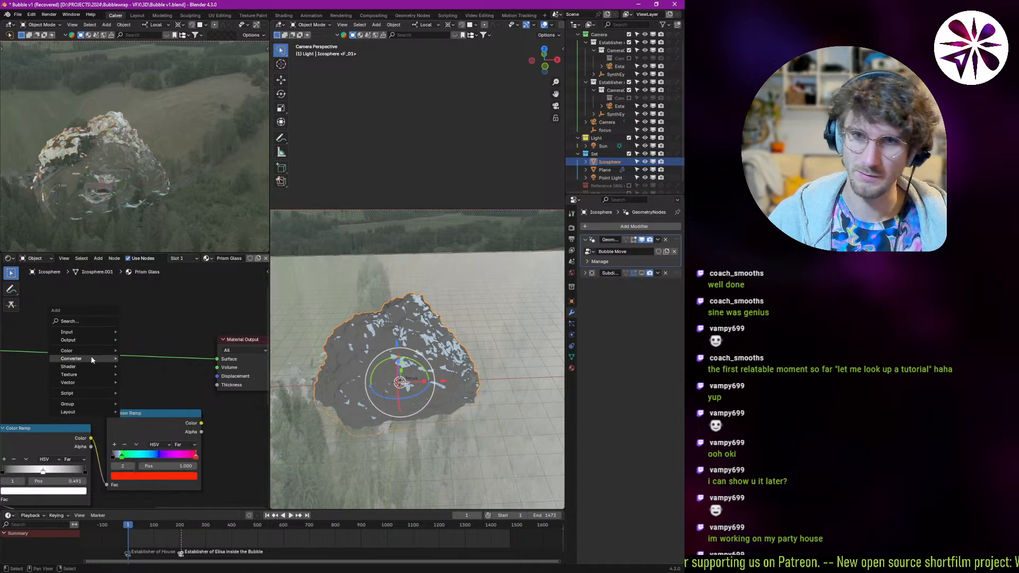
left_click(96, 322)
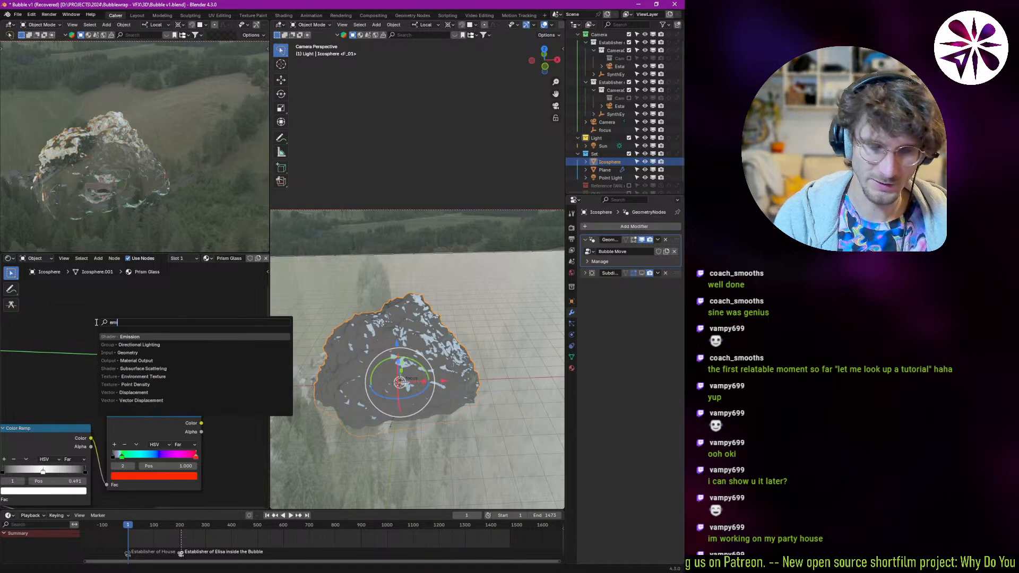
key("Return")
left_click(131, 374)
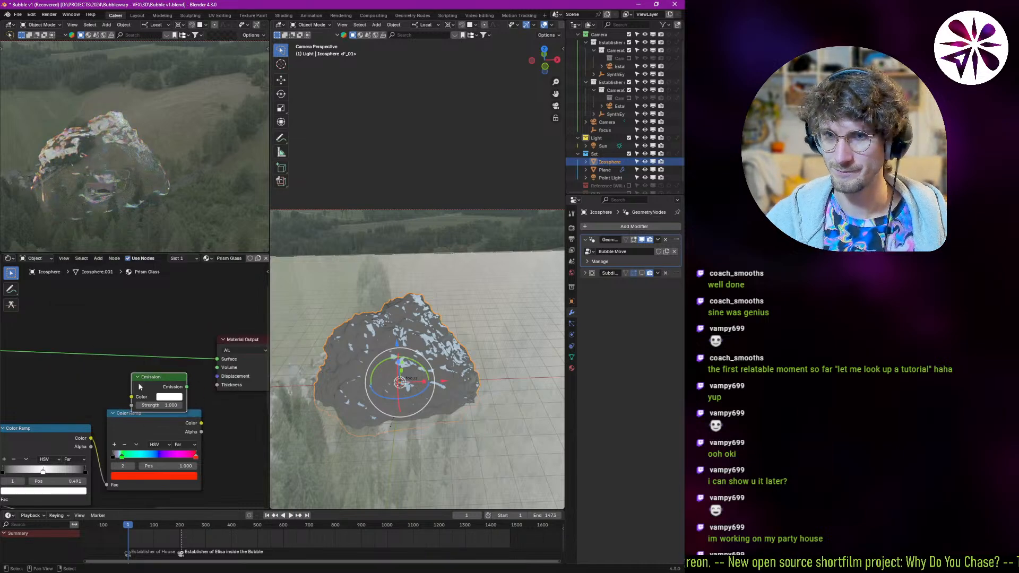
right_click_drag(184, 386, 170, 379, "alt")
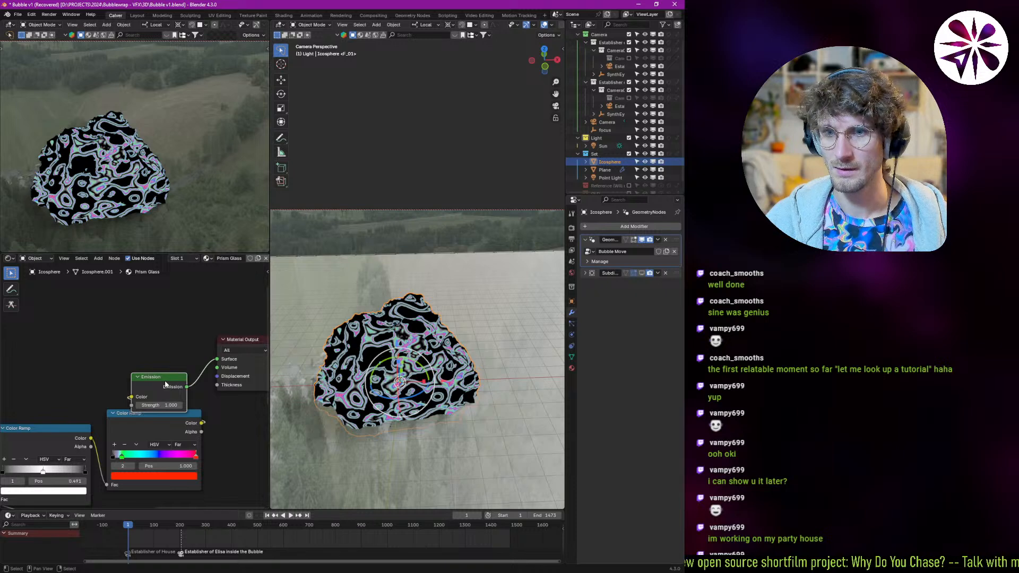
- Add an Add Shader node fed by the Prism Glass shader and place it before the Material Output
scroll(165, 379, "down", 3)
left_click_drag(62, 366, 117, 361)
type("add")
key("Return")
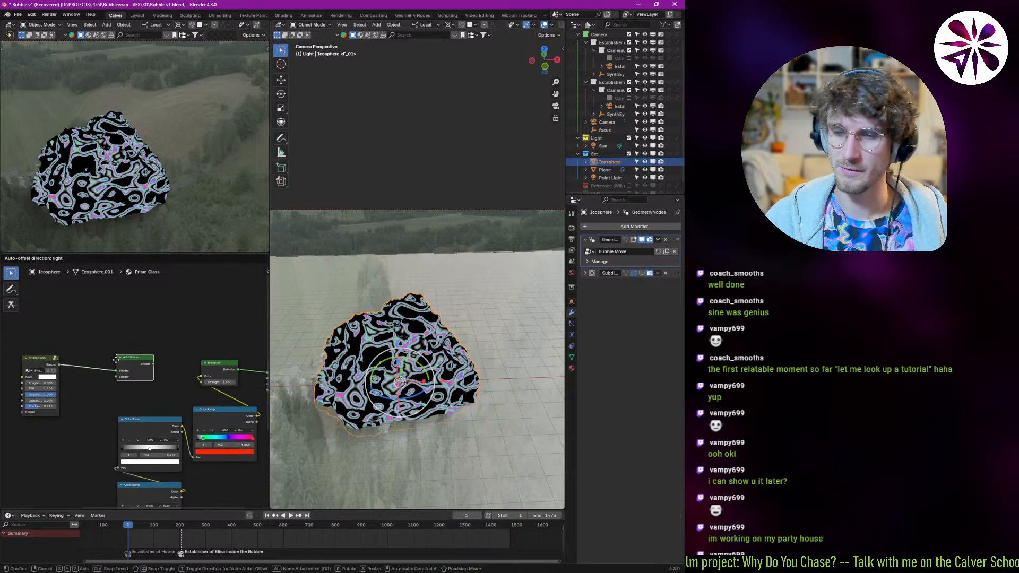
left_click_drag(165, 367, 121, 372)
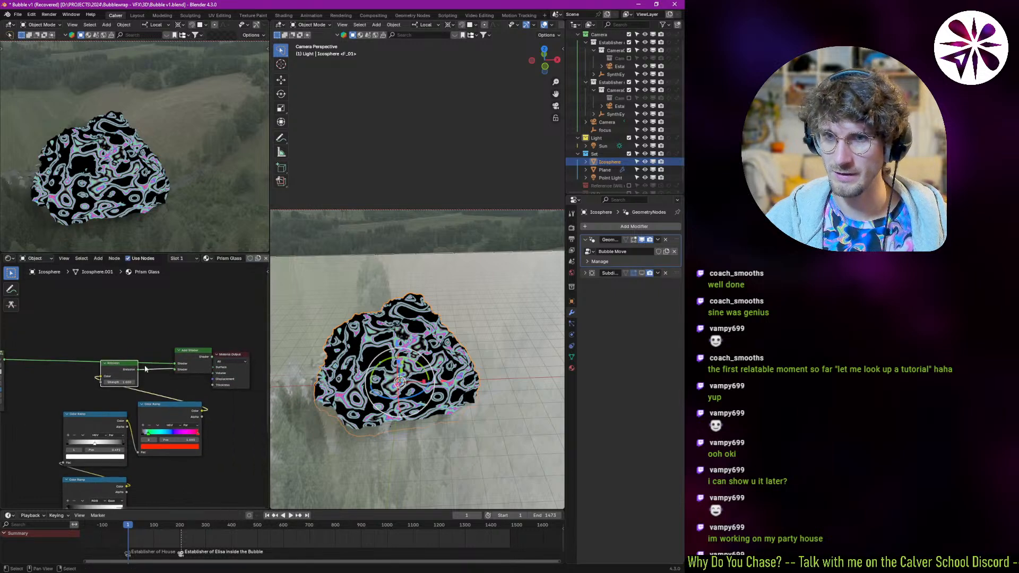
- Combine Emission with Prism Glass through the Add Shader into the Material Output's Surface and inspect the bubble up close
left_click_drag(190, 357, 167, 334)
mouse_move(138, 369)
left_mouse_down("alt")
mouse_move(158, 345)
mouse_move(142, 375)
left_mouse_up("alt")
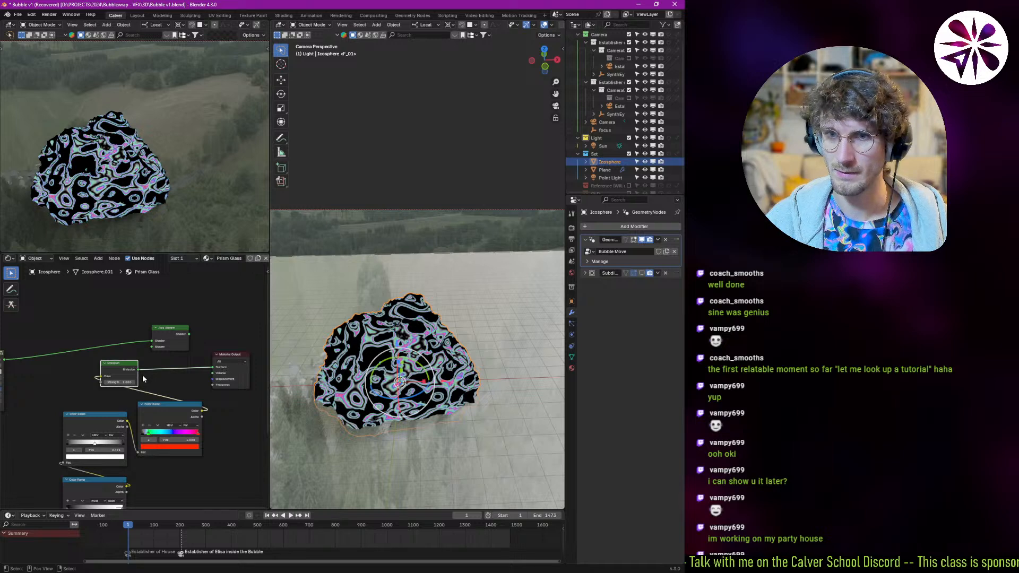
left_click(174, 348, "ctrl+shift")
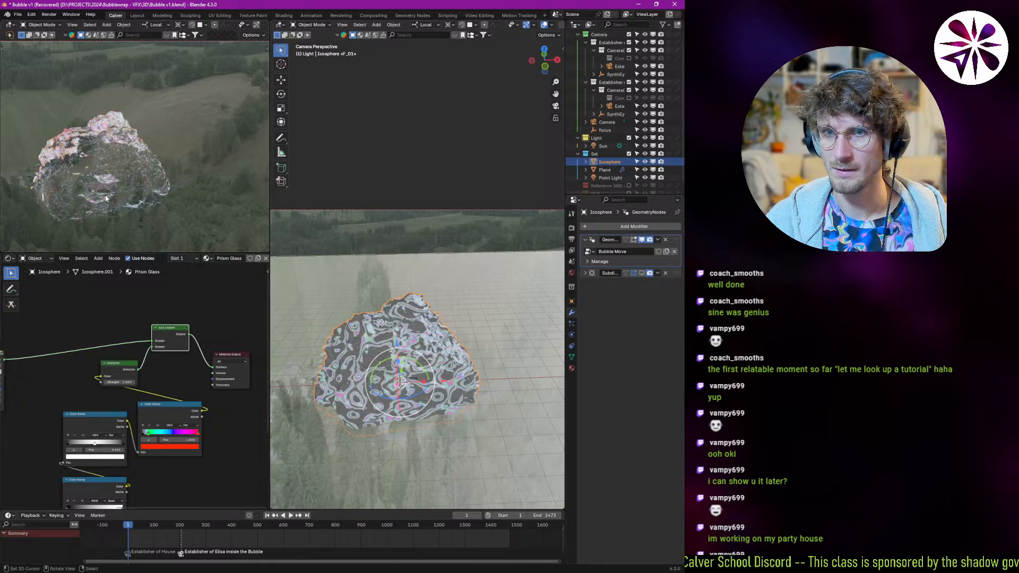
scroll(112, 207, "up", 6)
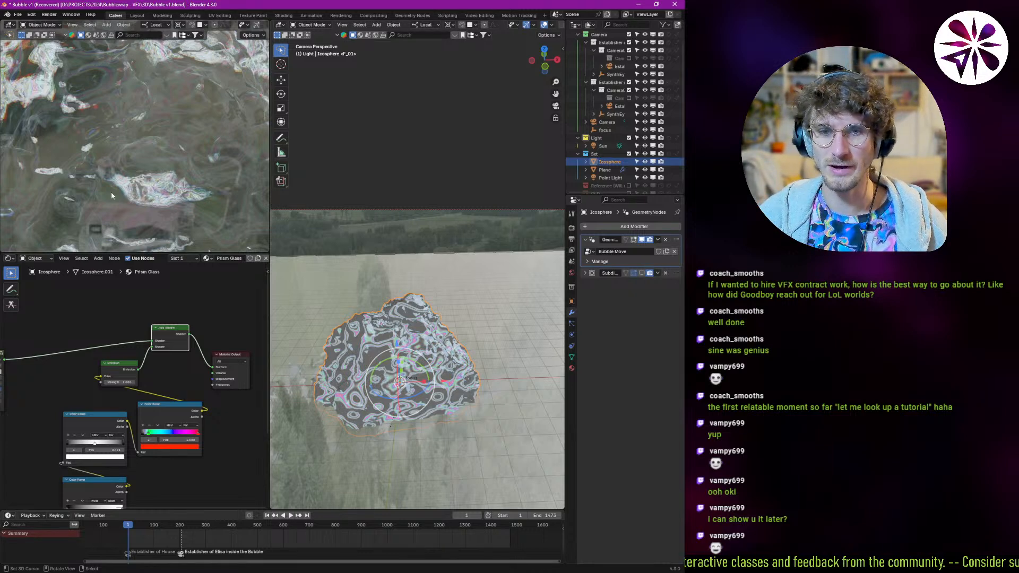
scroll(111, 195, "down", 6)
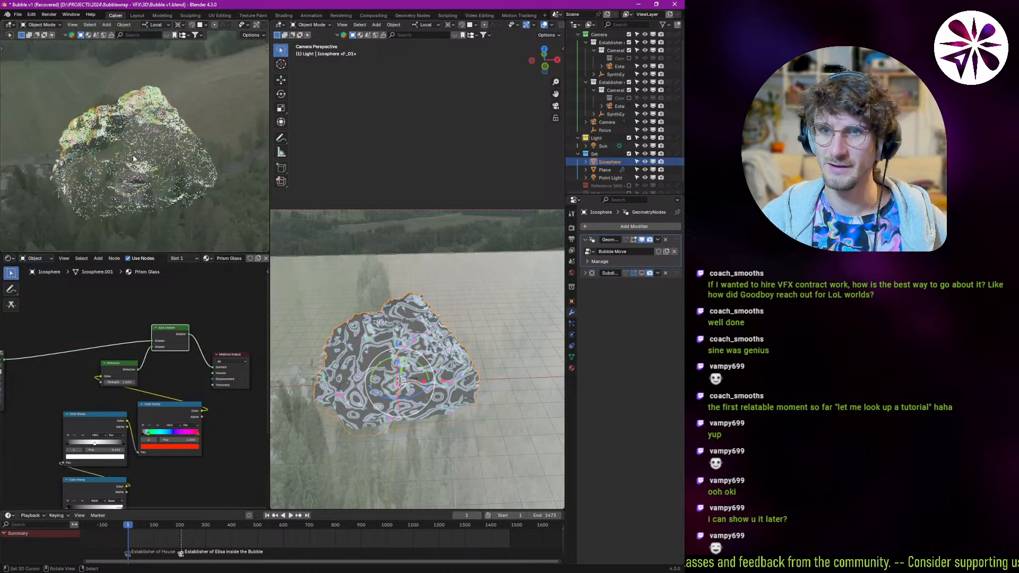
scroll(127, 170, "up", 1)
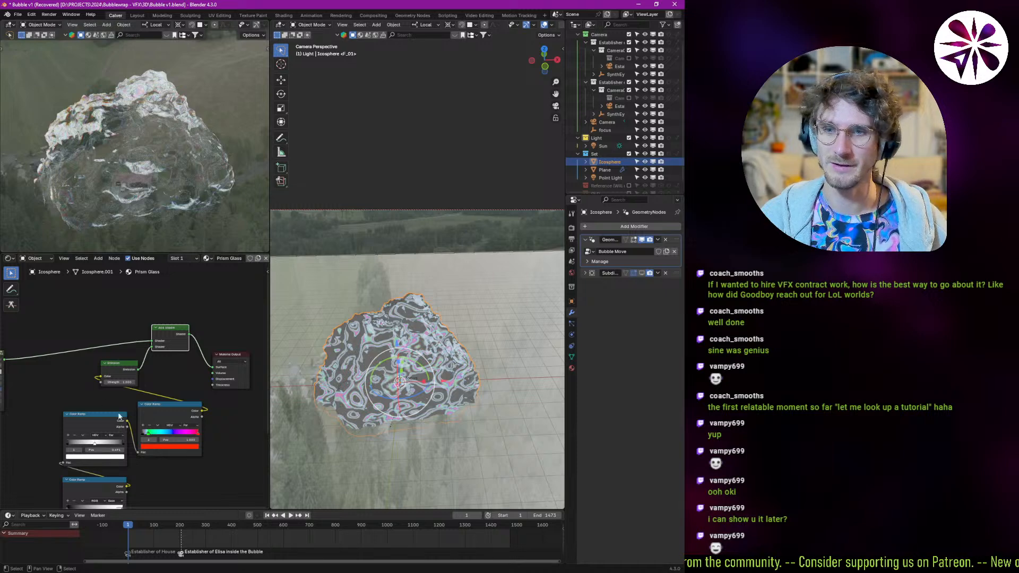
- Move the Voronoi Texture, Multiply, Add and Sine nodes away from the Color Ramps into a tidy row
scroll(103, 399, "down", 3)
middle_click_drag(132, 424, 165, 393)
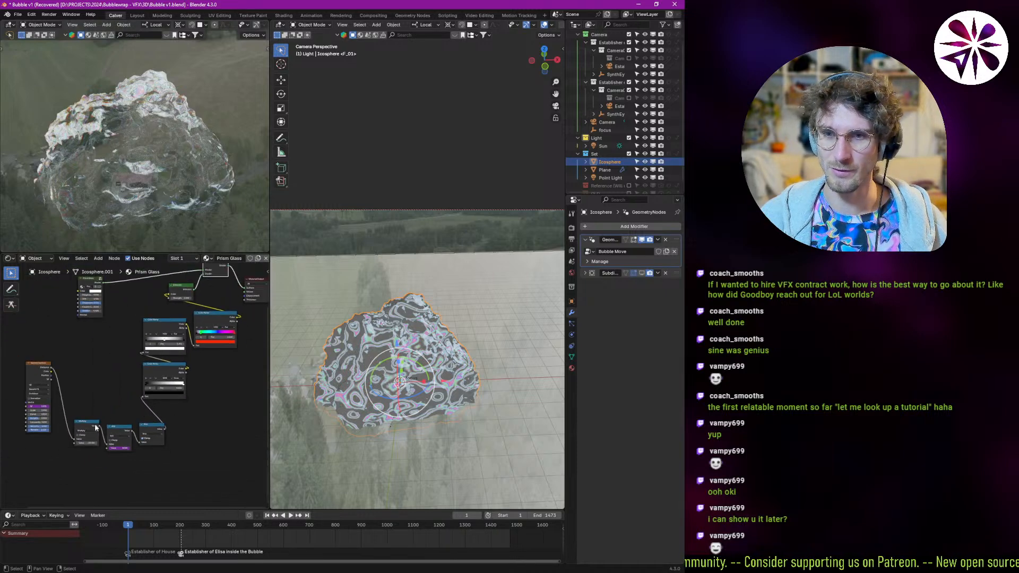
left_click_drag(34, 368, 1, 391)
left_click_drag(96, 424, 36, 388)
left_click_drag(125, 429, 66, 389)
left_click_drag(169, 432, 113, 396)
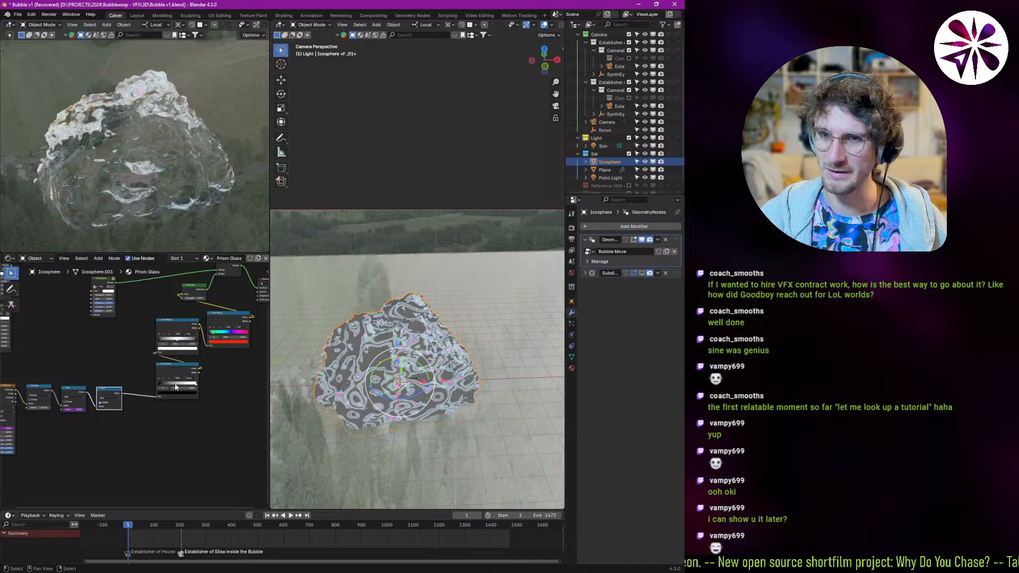
- Rearrange the two greyscale Color Ramps and the rainbow Color Ramp into a compact group beside the Sine node
scroll(161, 389, "up", 2)
left_click(161, 390)
left_click(181, 312, "shift")
left_click_drag(181, 312, 172, 403)
left_click_drag(246, 304, 180, 348)
middle_click_drag(109, 279, 58, 369)
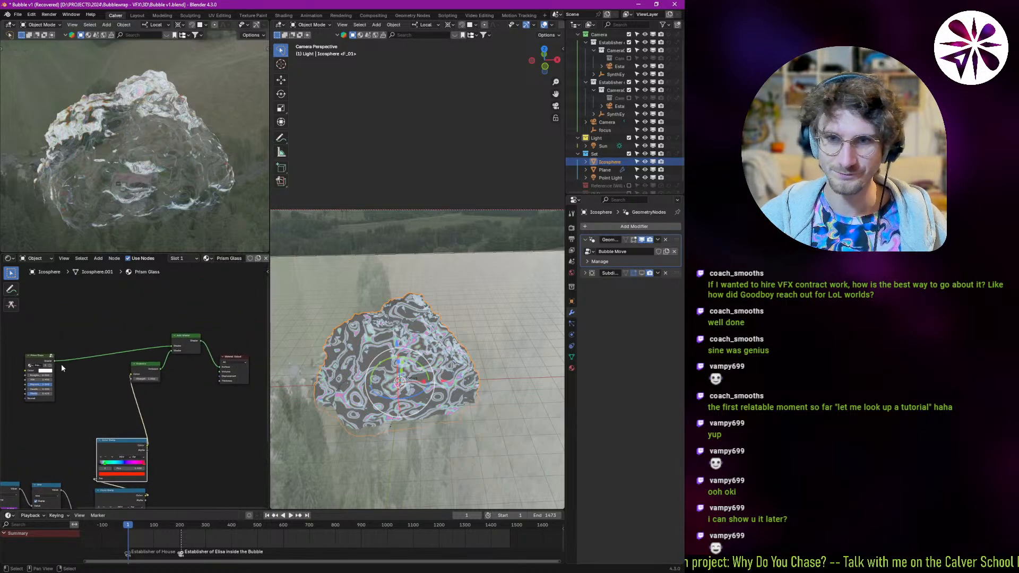
- Move the Prism Glass node further away from the Add Shader and set the Emission node's Strength to 10
left_click_drag(40, 360, 28, 332)
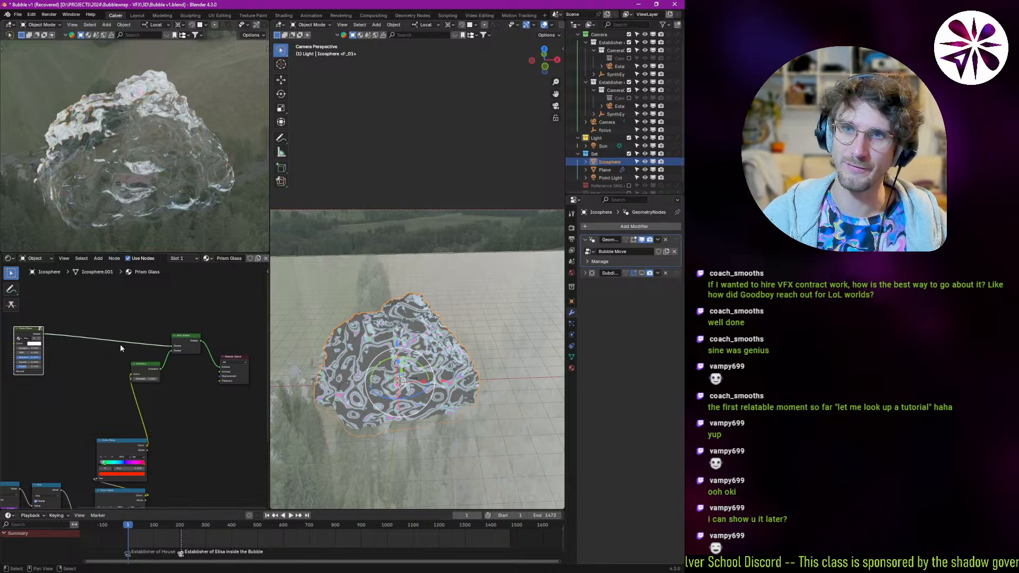
scroll(130, 402, "up", 2)
left_click(158, 372)
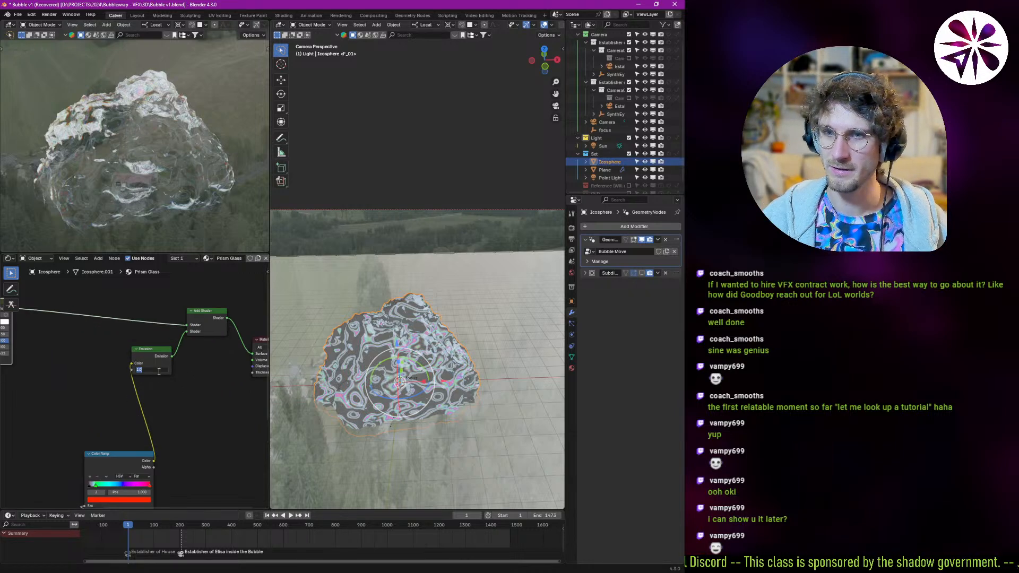
type("10")
key("Return")
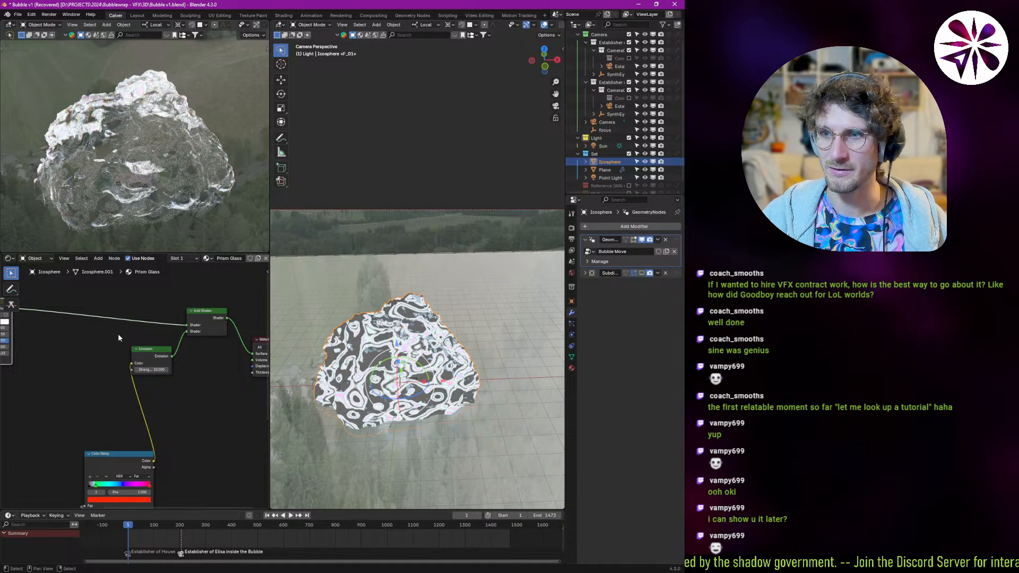
- Preview the Emission shader alone on the bubble, and switch the preview back to the Add Shader's combined result
left_click(148, 363, "ctrl+shift")
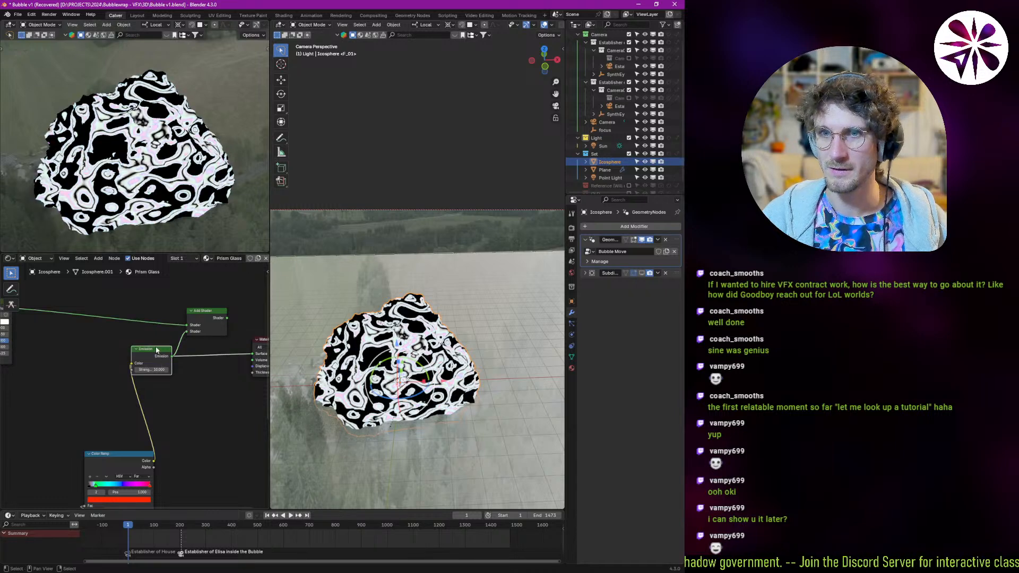
scroll(128, 175, "down", 2)
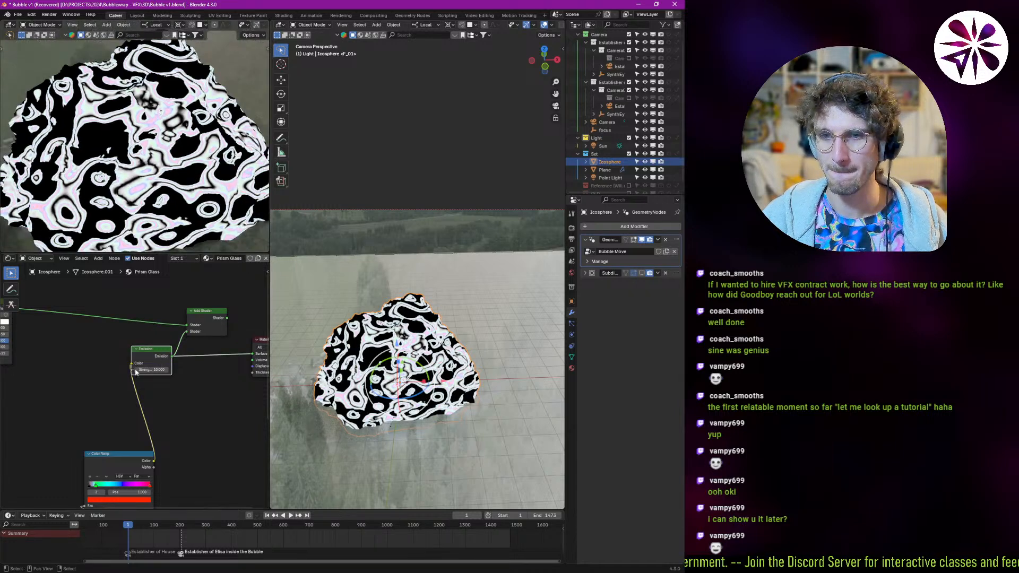
scroll(187, 326, "right", 1, "ctrl")
left_click(196, 321, "ctrl+shift")
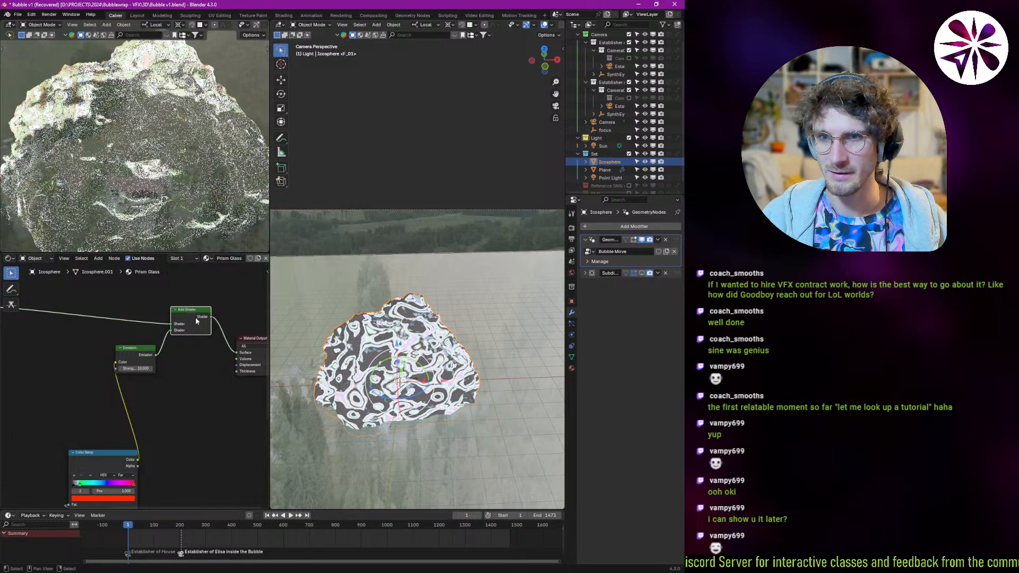
- Replace the Add Shader with a Mix Shader that combines Prism Glass and Emission
key("x")
middle_click_drag(125, 347, 203, 342)
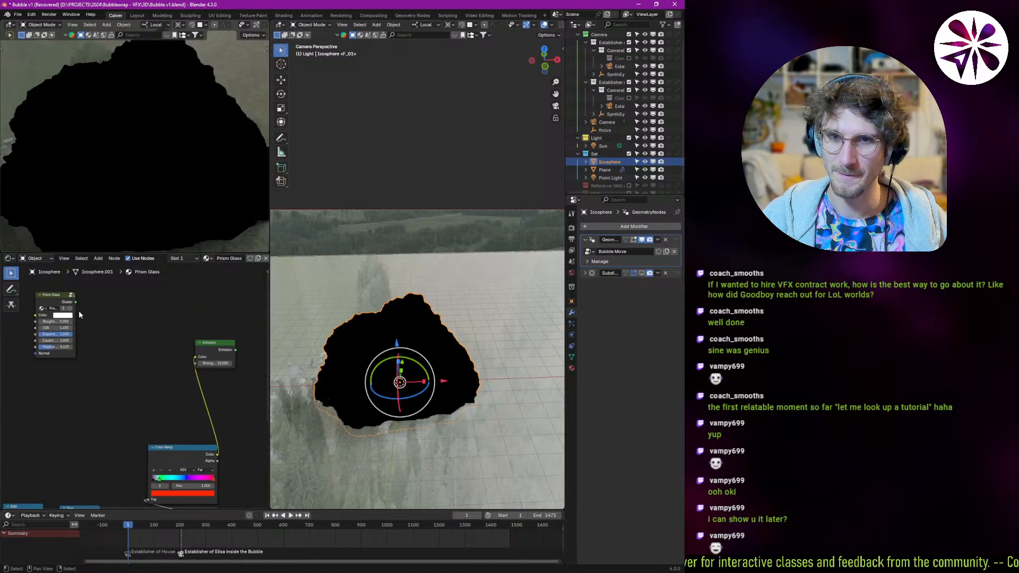
left_click_drag(76, 303, 226, 308)
type("mix")
key("Return")
left_click(228, 309)
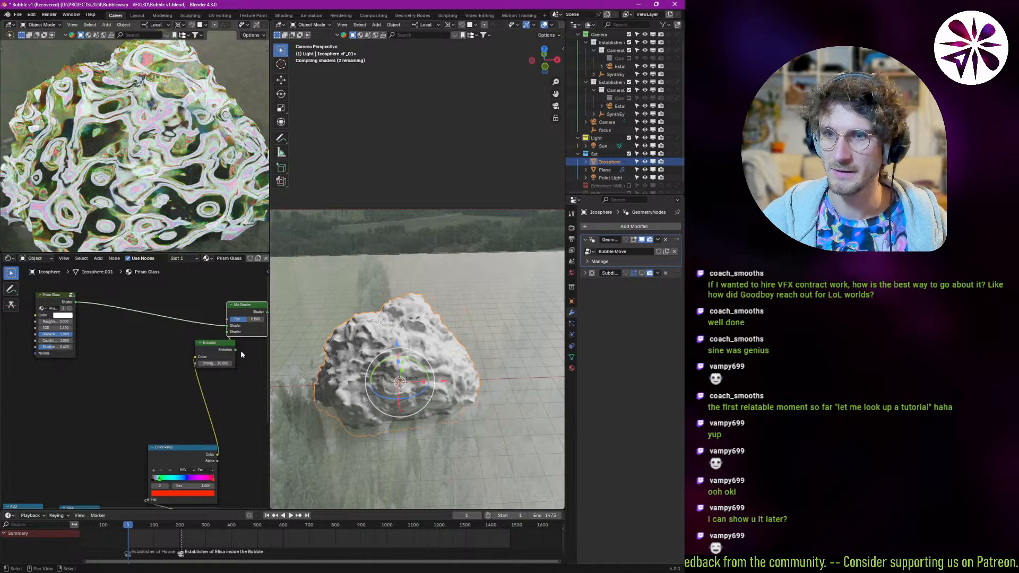
middle_click_drag(240, 352, 170, 355)
scroll(177, 345, "up", 2)
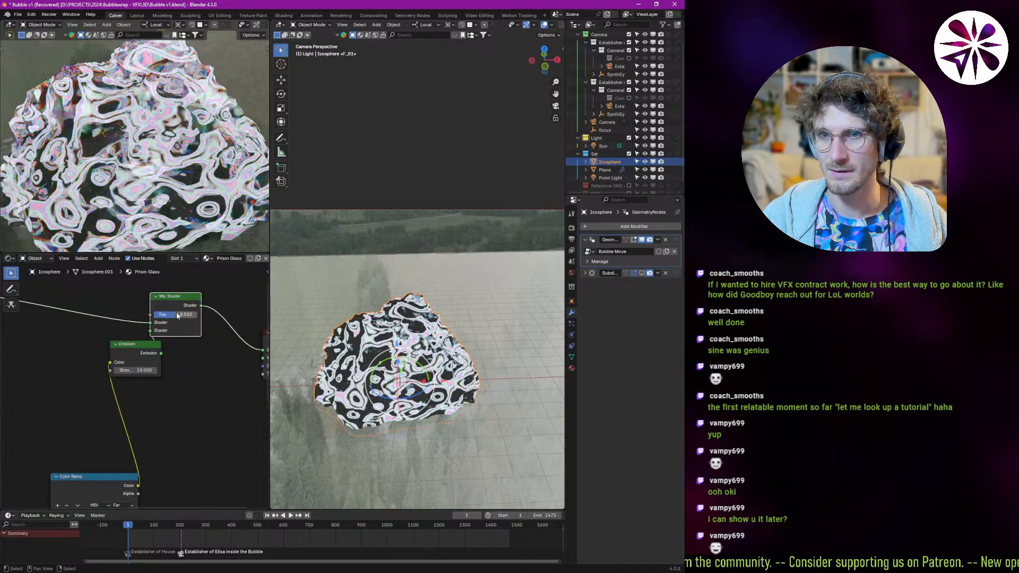
middle_click_drag(130, 393, 154, 379)
scroll(162, 342, "down", 1)
key("shift+a")
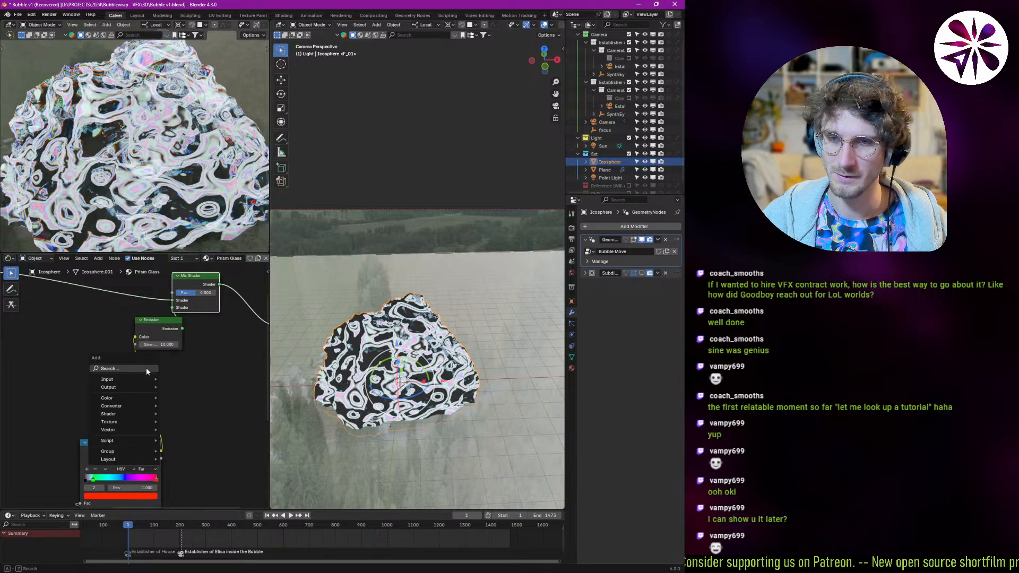
type("trans")
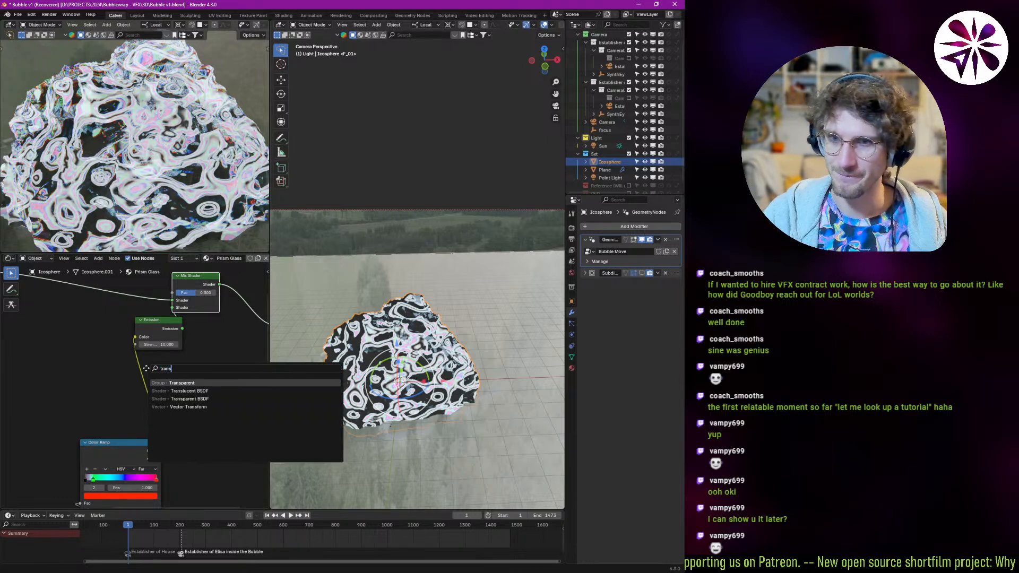
key("Return")
right_click(187, 370)
- Add a Transparent BSDF node just below the Emission node
key("shift+a")
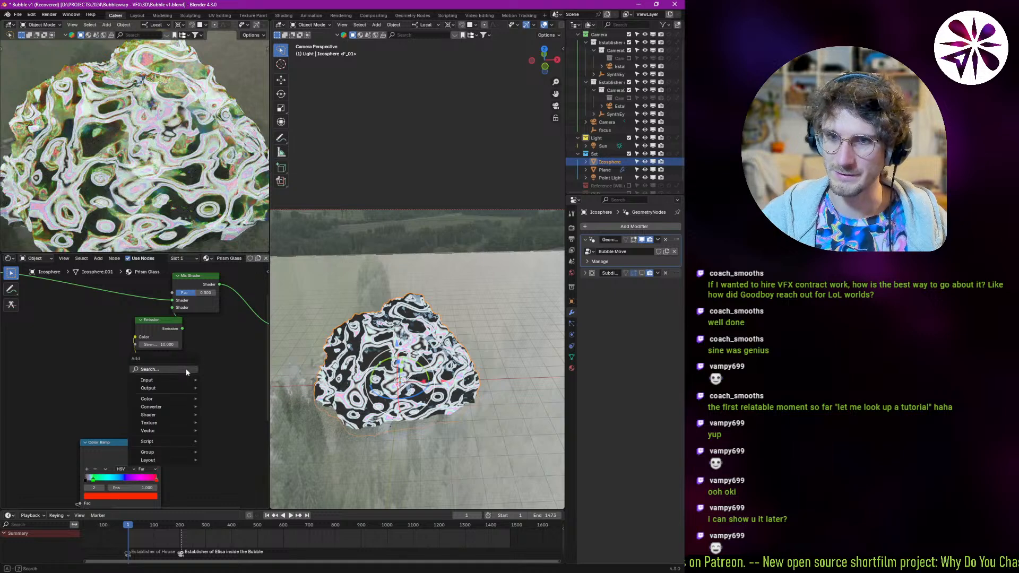
type("trans")
key("Down")
key("Down")
key("Return")
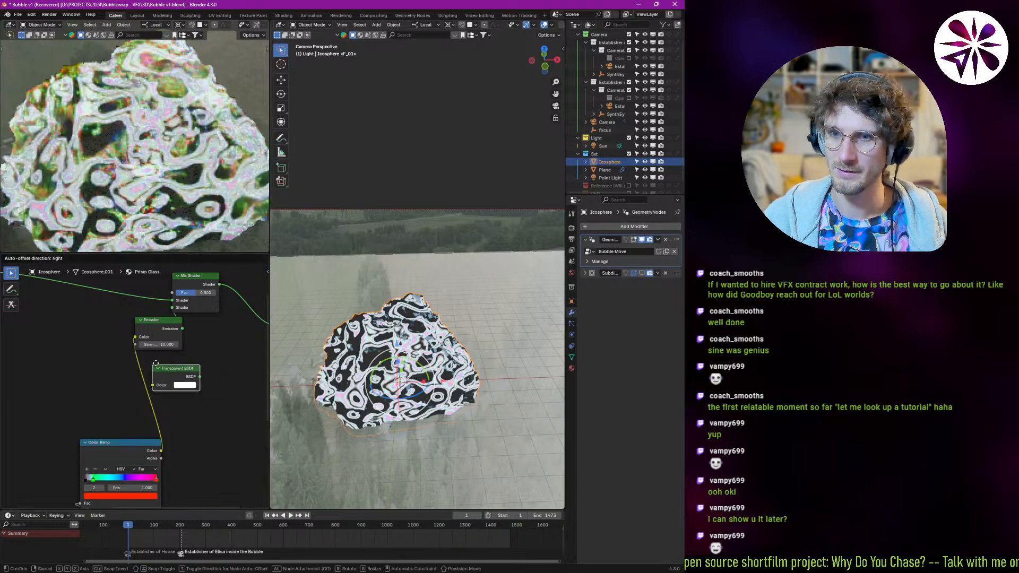
left_click(161, 362)
- Merge the Emission and Transparent BSDF nodes with a second Mix Shader and place it beside them
key("shift+w")
mouse_move(168, 321)
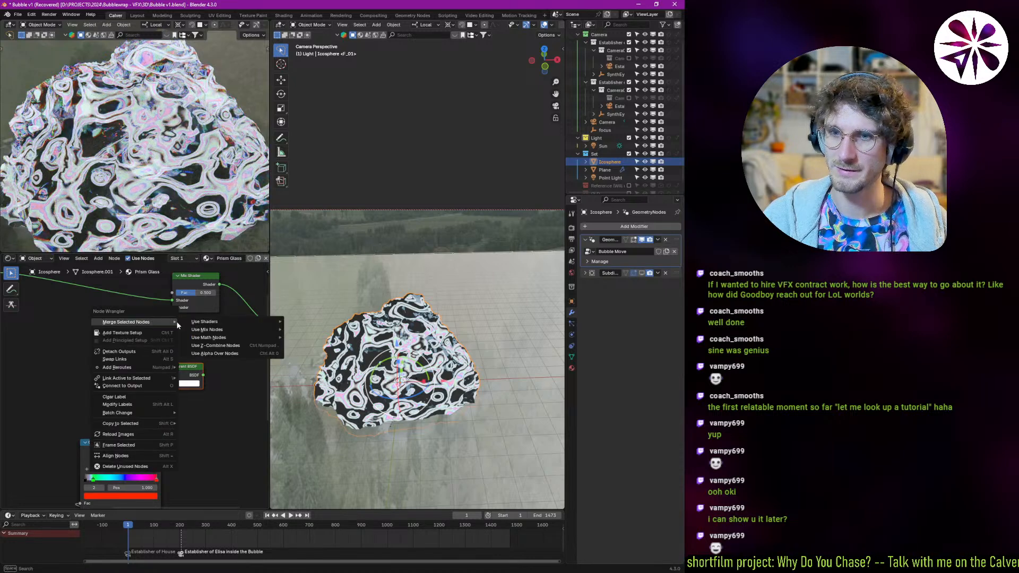
mouse_move(215, 324)
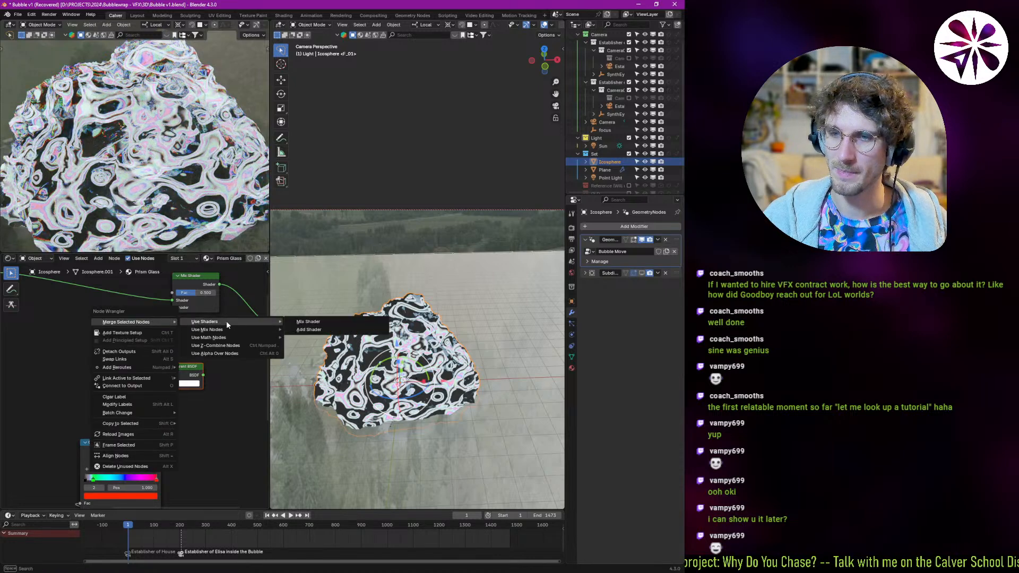
left_click(299, 323)
middle_click_drag(195, 393, 121, 397)
left_click_drag(184, 350, 175, 369)
middle_click_drag(109, 370, 111, 355)
- Drive the second Mix Shader's Fac with the greyscale Color Ramp and feed Transparent BSDF into its first Shader input
scroll(113, 397, "down", 3)
left_click_drag(105, 402, 158, 293)
middle_click_drag(159, 293, 164, 352)
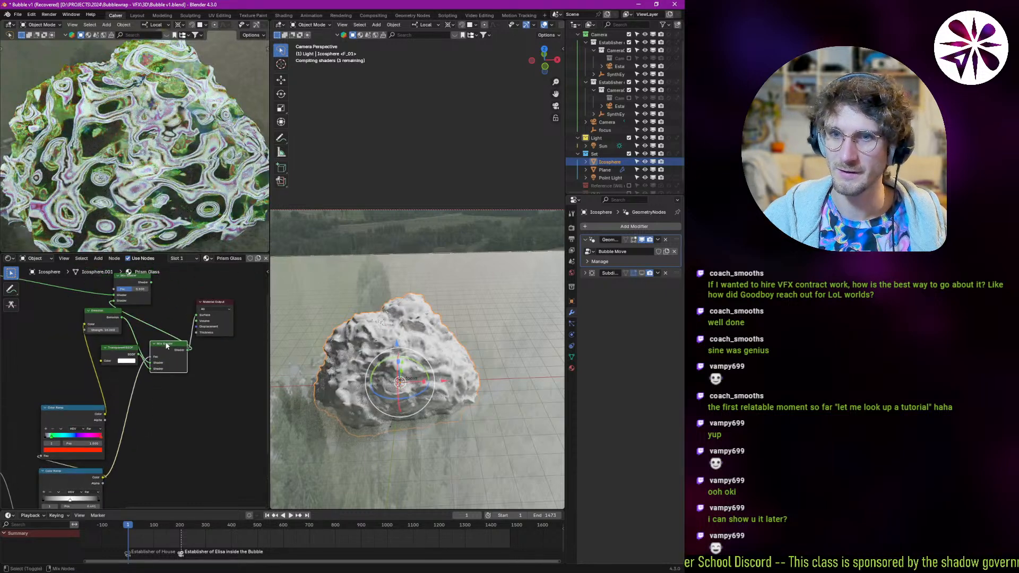
scroll(153, 371, "up", 1)
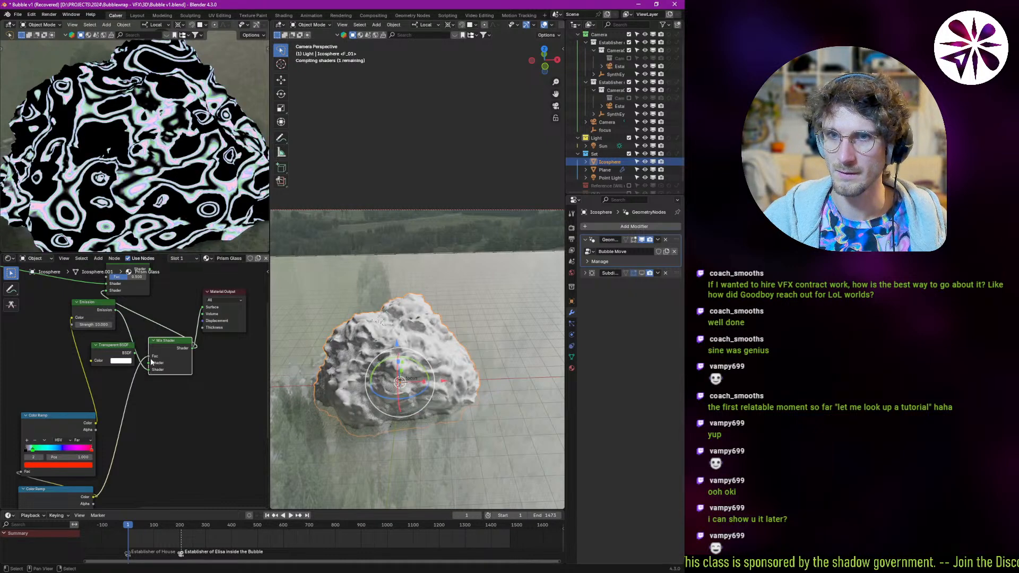
scroll(152, 370, "up", 2)
left_click_drag(131, 349, 160, 362)
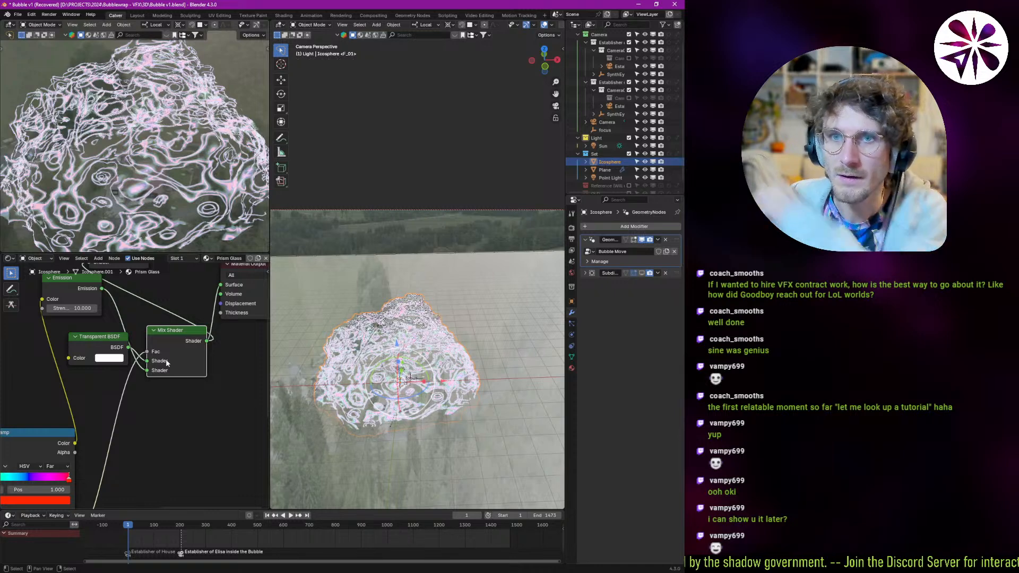
- Add a Fresnel node beside the Emission and Transparent BSDF nodes
scroll(166, 363, "down", 3)
middle_click_drag(166, 363, 161, 396)
middle_click_drag(95, 390, 104, 371)
key("shift+a")
left_click(58, 349)
type("tranm")
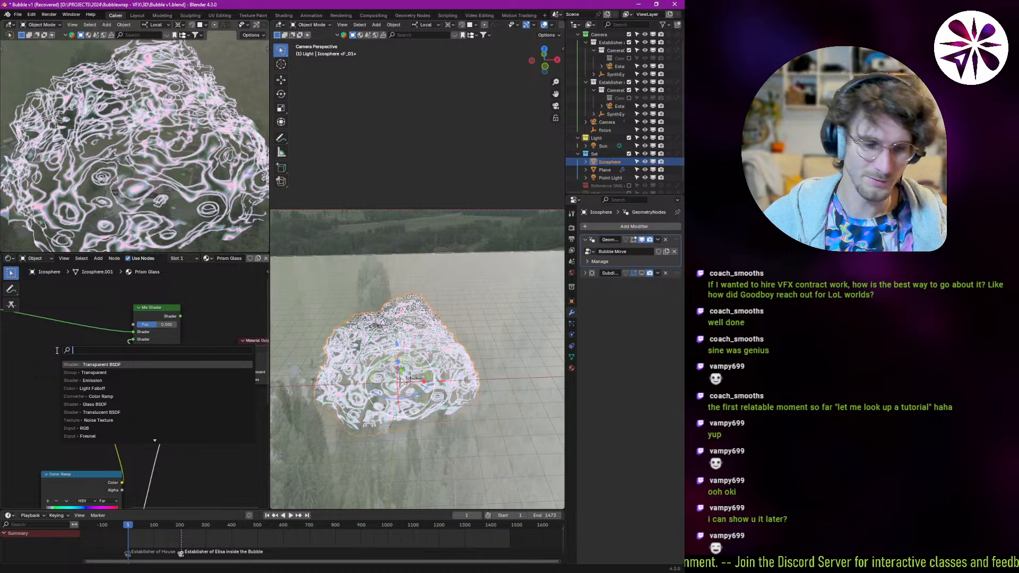
key("BackSpace")
key("BackSpace")
key("BackSpace")
key("BackSpace")
key("BackSpace")
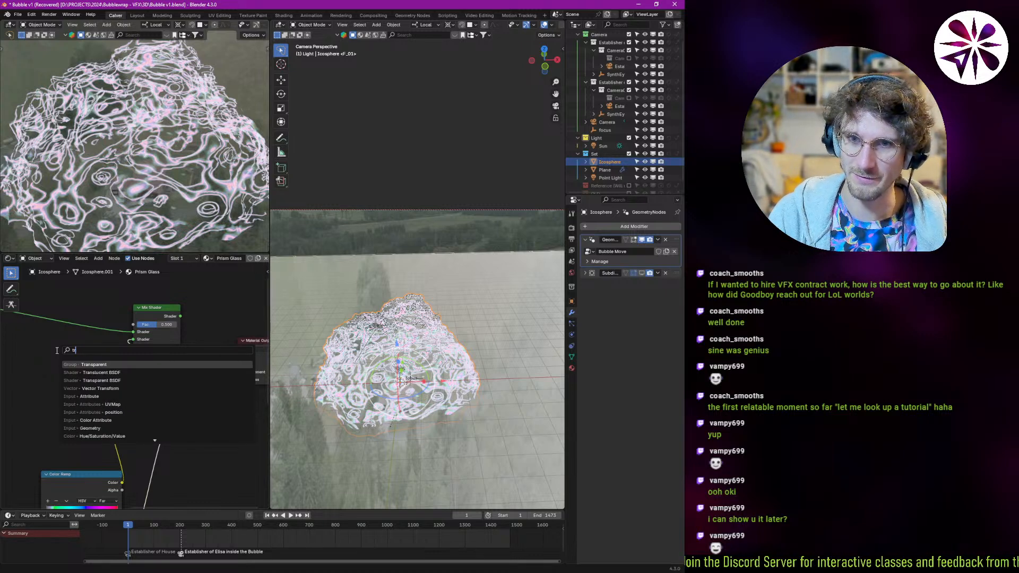
type("fres")
key("Return")
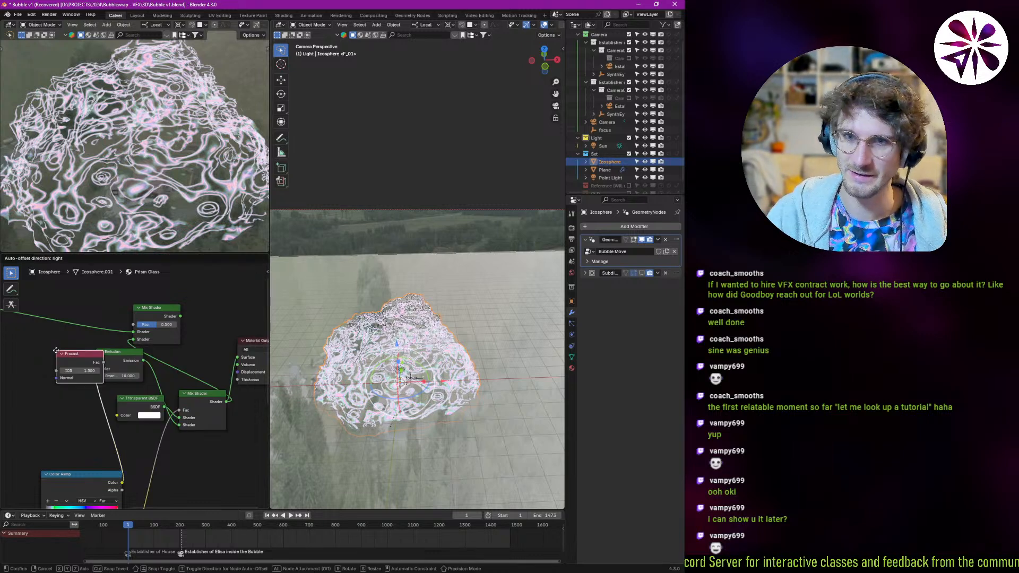
left_click(61, 401)
- Try driving the Emission Strength with the Fresnel node's Fac, and cut that link again
left_click_drag(68, 401, 104, 375)
middle_click_drag(88, 386, 96, 354)
scroll(146, 383, "up", 1)
middle_click_drag(147, 383, 119, 361)
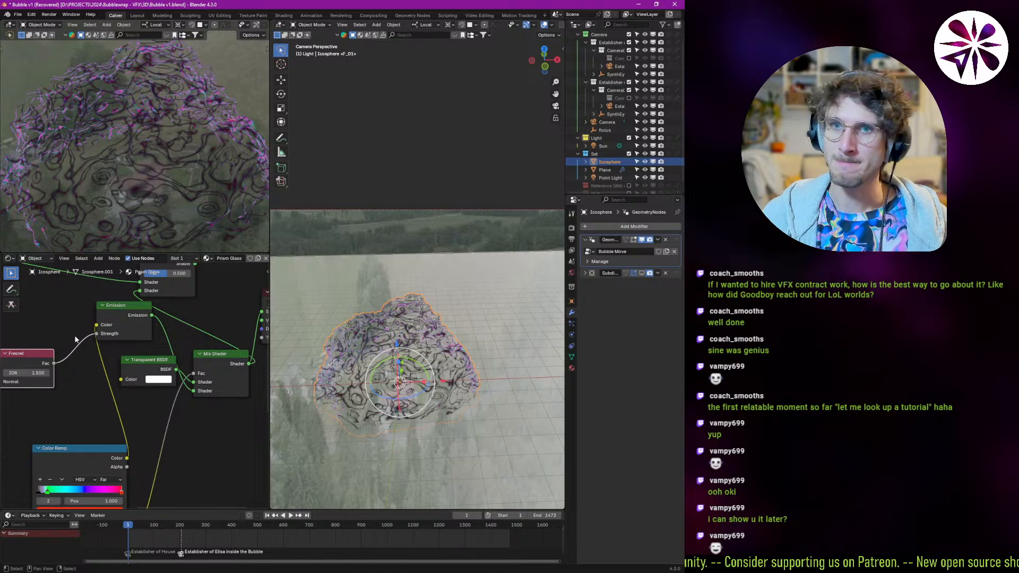
right_click_drag(81, 334, 87, 384, "ctrl")
middle_click_drag(87, 384, 94, 348)
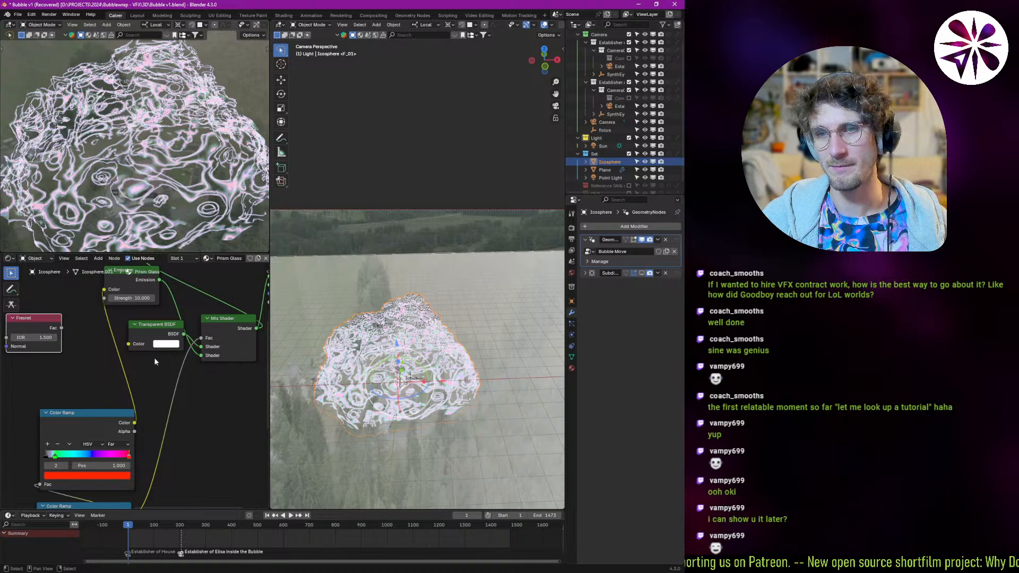
middle_click_drag(137, 403, 152, 383)
middle_click_drag(159, 292, 148, 398)
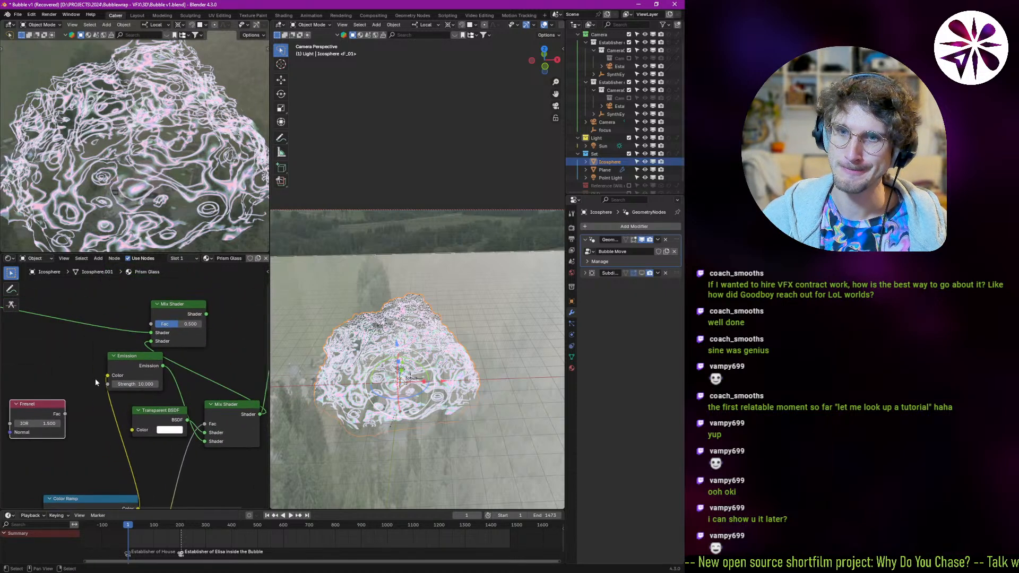
middle_click_drag(96, 374, 177, 383)
middle_click_drag(77, 365, 55, 352)
middle_click_drag(172, 353, 215, 364)
middle_click_drag(122, 356, 136, 337)
scroll(76, 321, "down", 2)
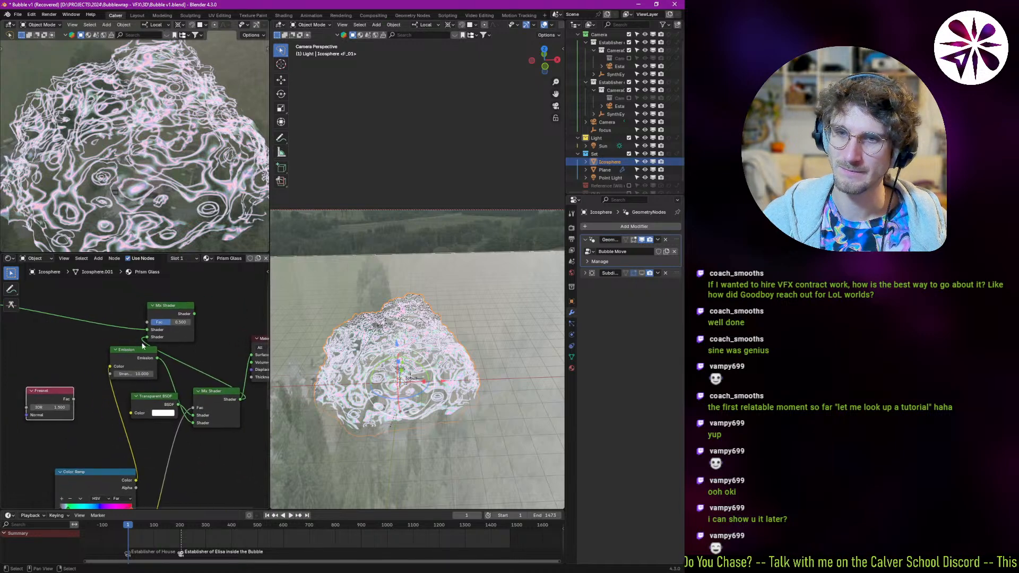
middle_click_drag(113, 377, 105, 370)
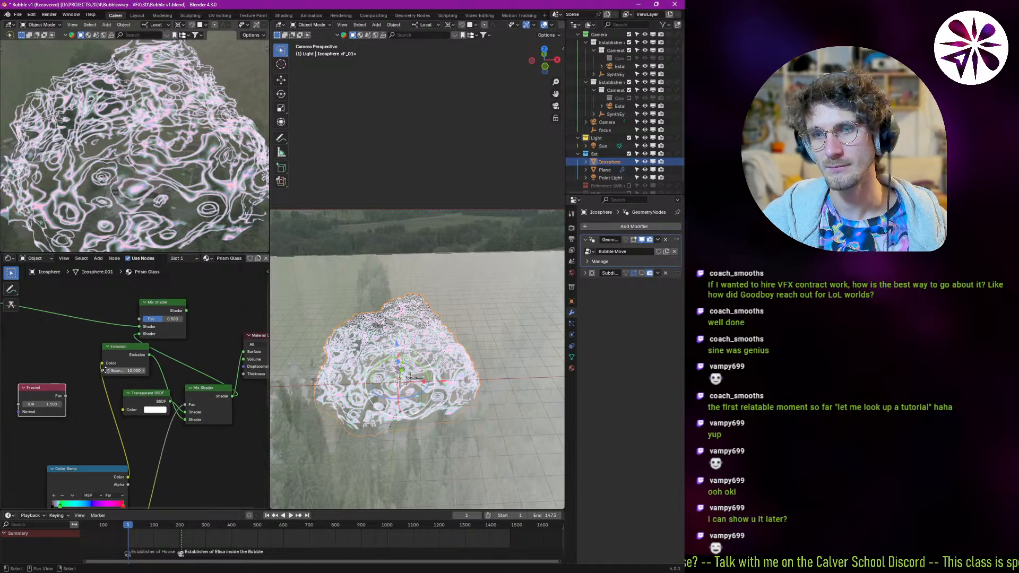
- Add a Principled BSDF node near the Color Ramps and delete the Mix Shader that joins Emission with Transparent BSDF
key("shift+a")
type("pri")
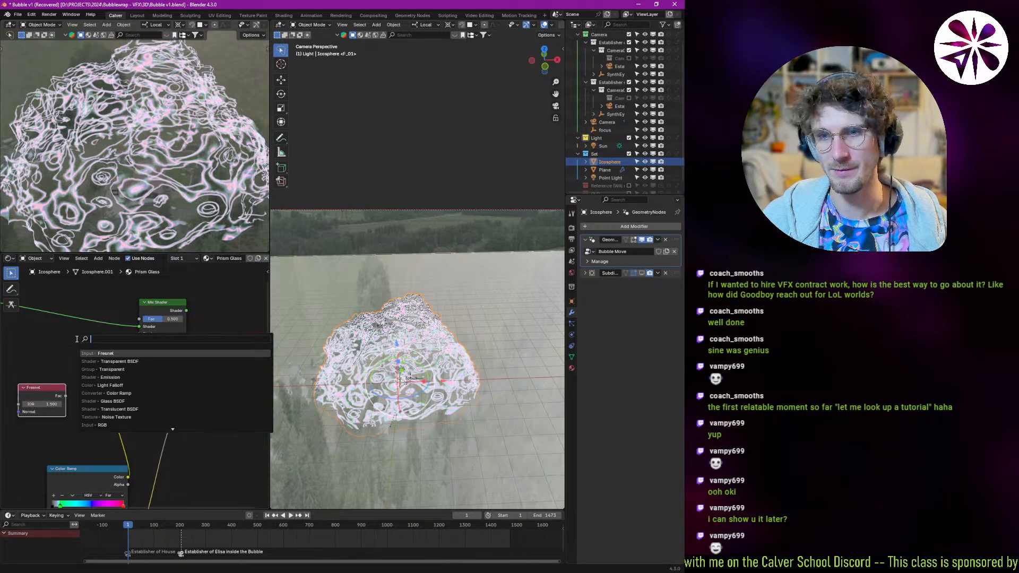
type("n")
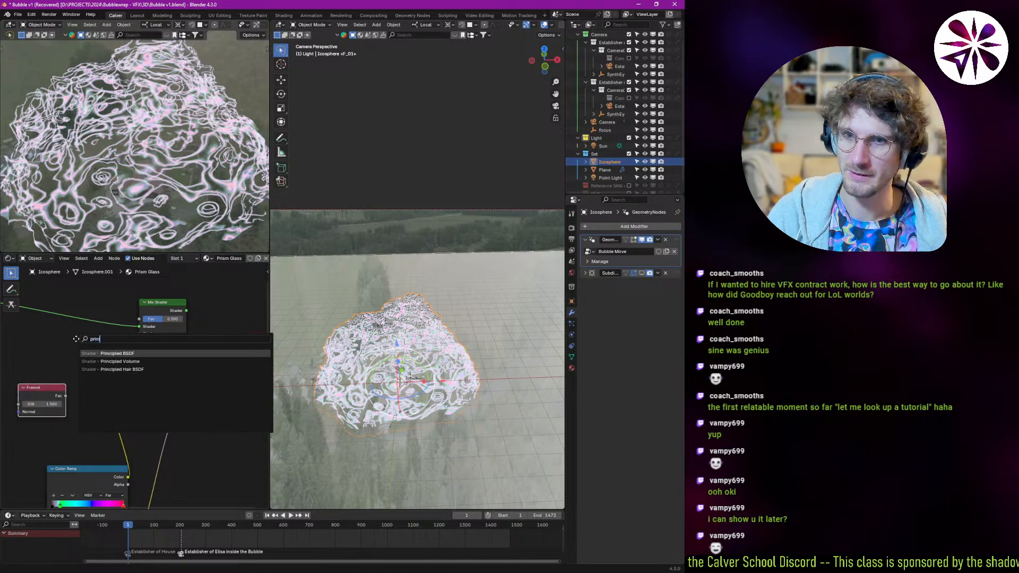
key("Return")
left_click(219, 480)
left_click(195, 402)
key("x")
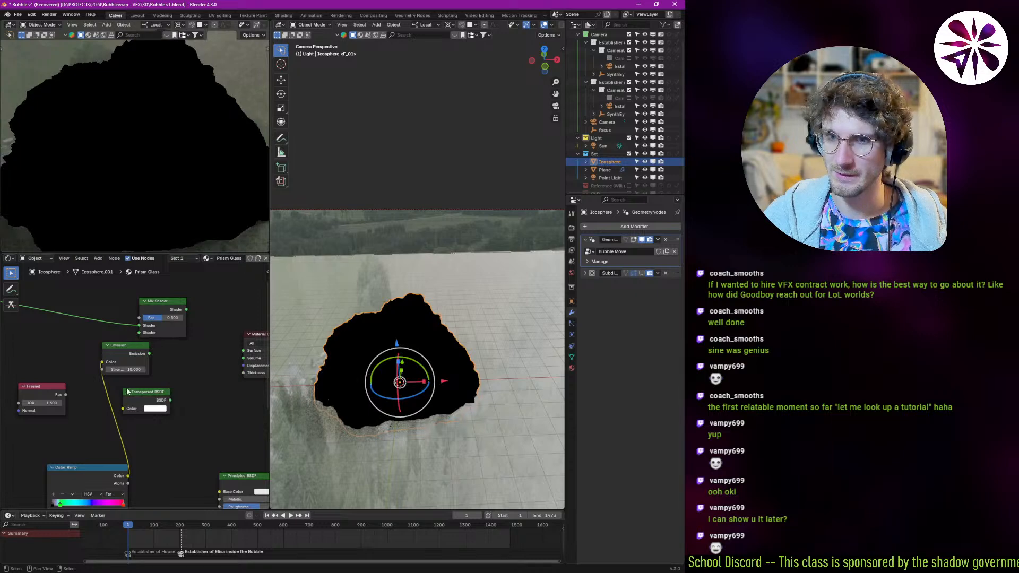
- Link the rainbow Color Ramp to the Principled BSDF's Emission Color and the greyscale one to its Alpha, outputting it to Surface
middle_click_drag(145, 447, 90, 349)
left_click(78, 351)
left_click(186, 450)
left_click_drag(80, 350, 171, 457)
left_click(200, 466)
key("Escape")
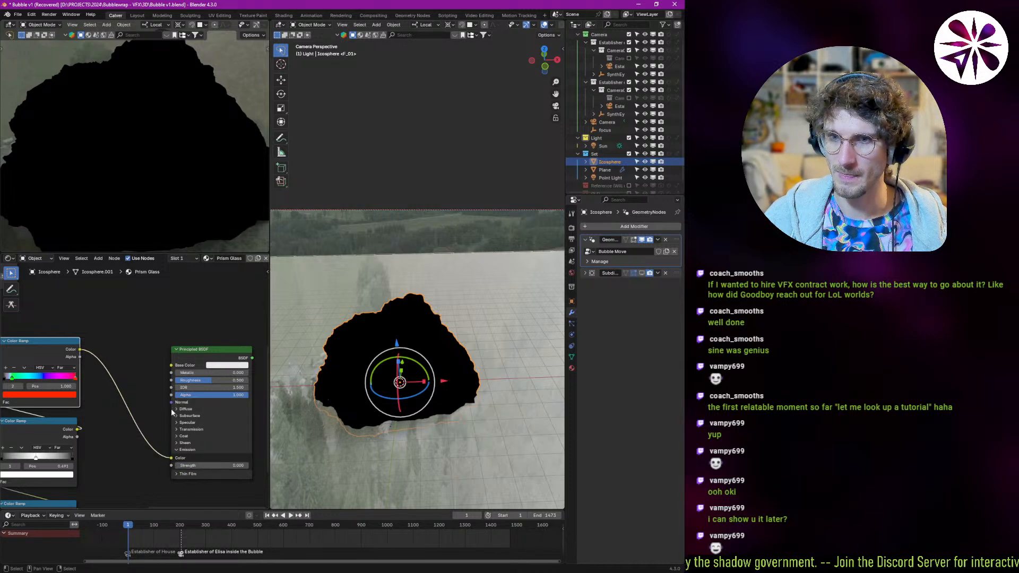
left_click_drag(77, 430, 201, 396)
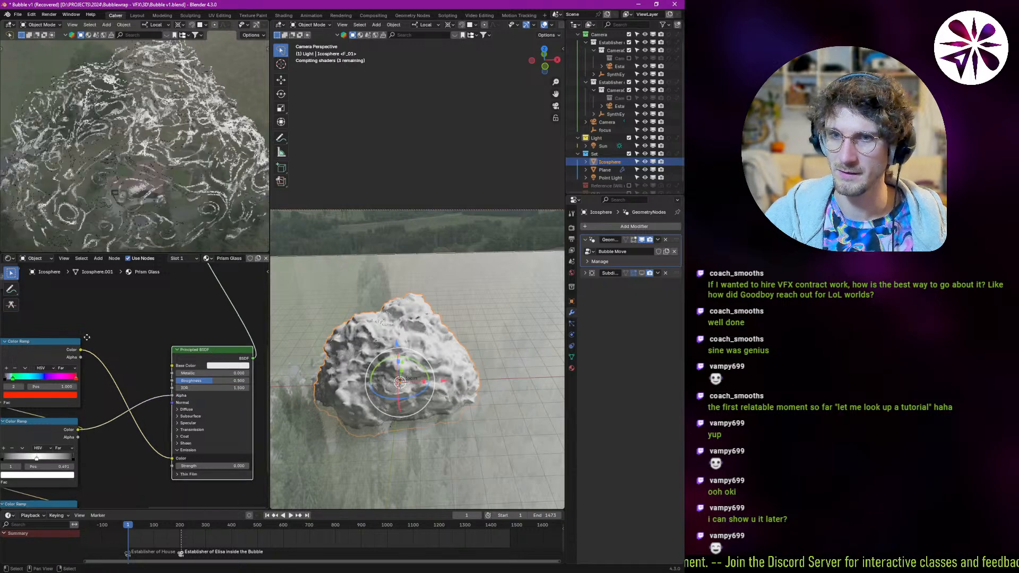
middle_click_drag(76, 332, 95, 313)
scroll(95, 313, "down", 2)
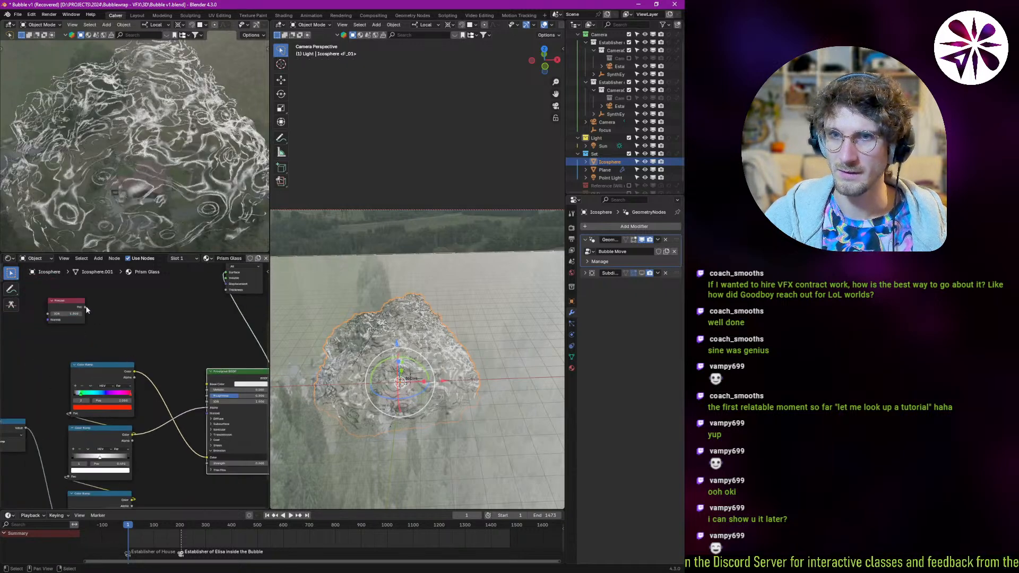
key("shift+a")
left_click(127, 328)
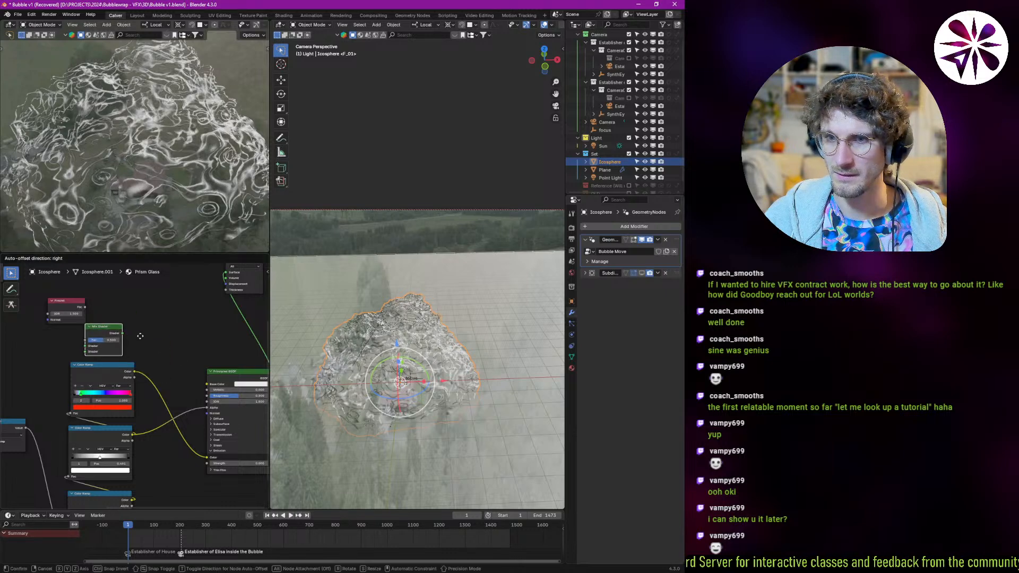
left_click(176, 333)
left_click_drag(164, 330, 196, 460)
key("x")
- Try driving the Principled BSDF's Emission Strength with the Fresnel node's Fac
left_click_drag(83, 307, 207, 465)
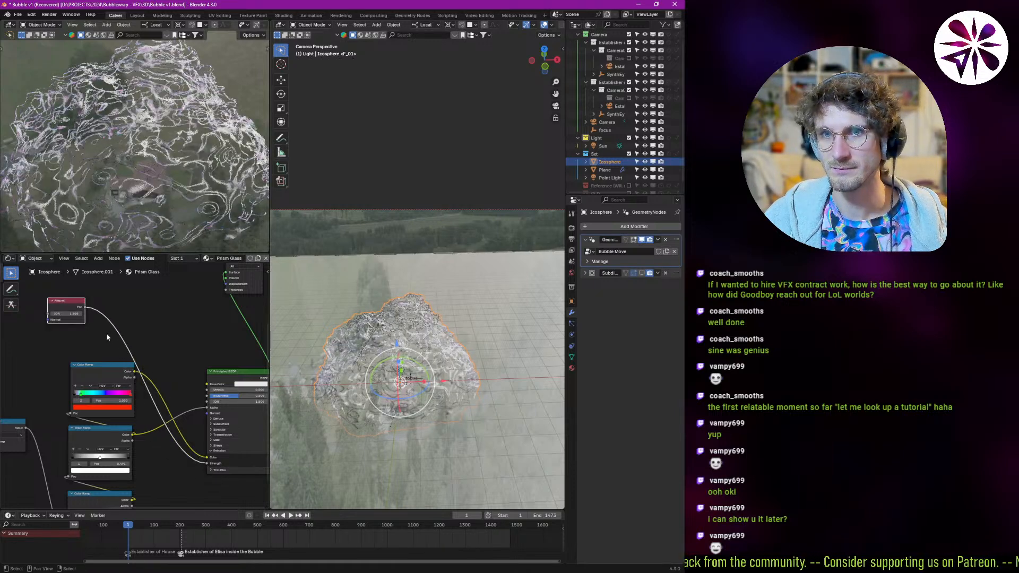
key("KP_Decimal")
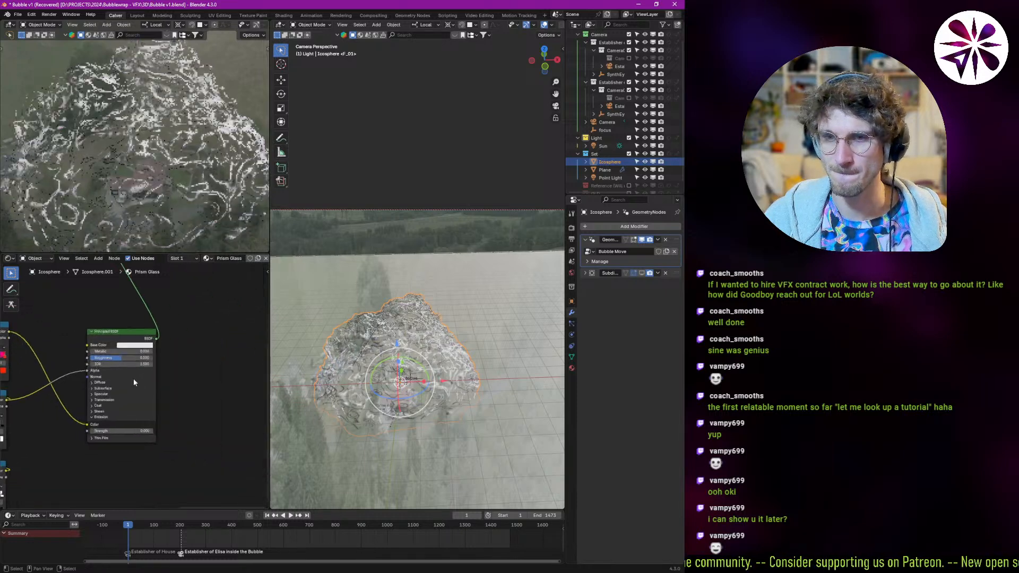
- Cut the Fresnel link to the Principled BSDF's Emission Strength and set that strength to 2
mouse_move(130, 366)
middle_mouse_down()
mouse_move(129, 341)
mouse_move(136, 373)
mouse_move(133, 363)
middle_mouse_up()
left_click_drag(52, 284, 104, 307)
middle_click_drag(176, 386, 142, 384)
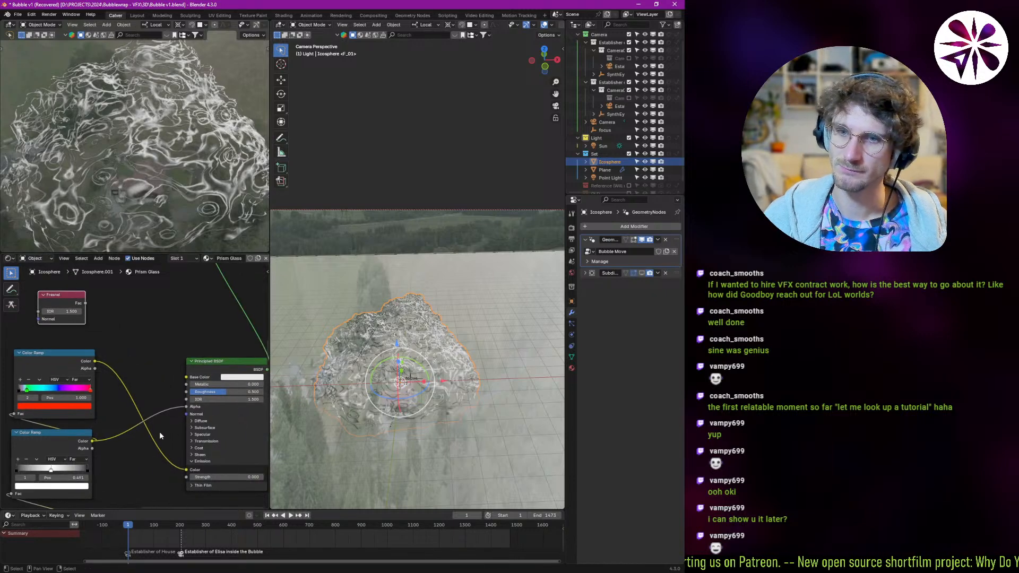
left_click(214, 476)
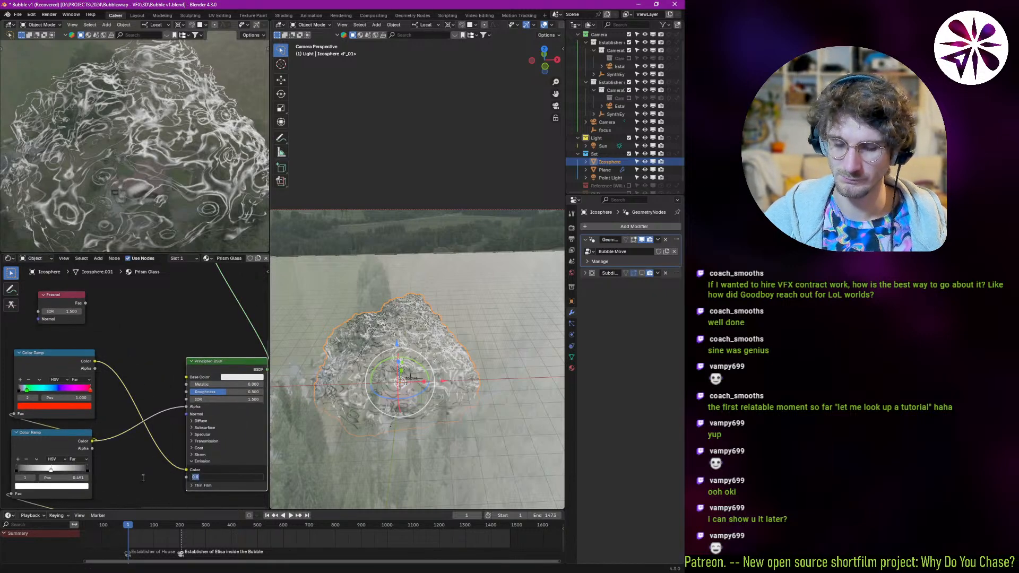
type("2")
key("Return")
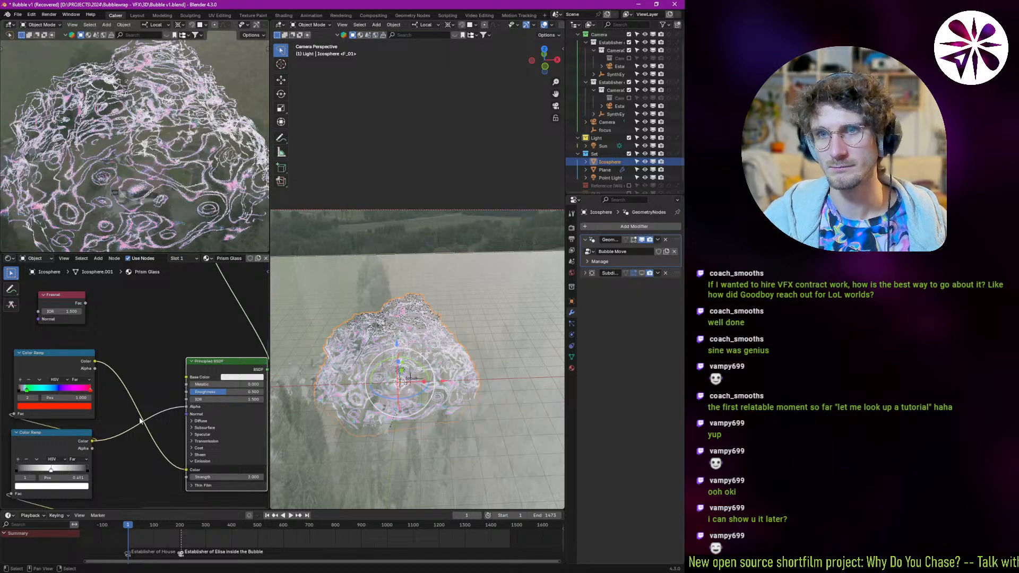
scroll(135, 165, "down", 5)
scroll(135, 165, "up", 10)
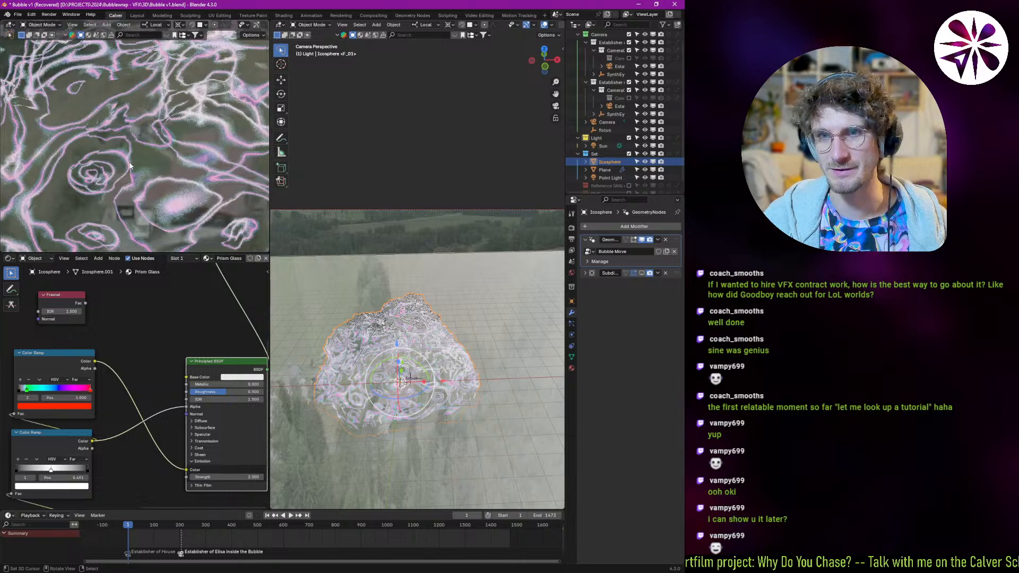
scroll(132, 166, "down", 4)
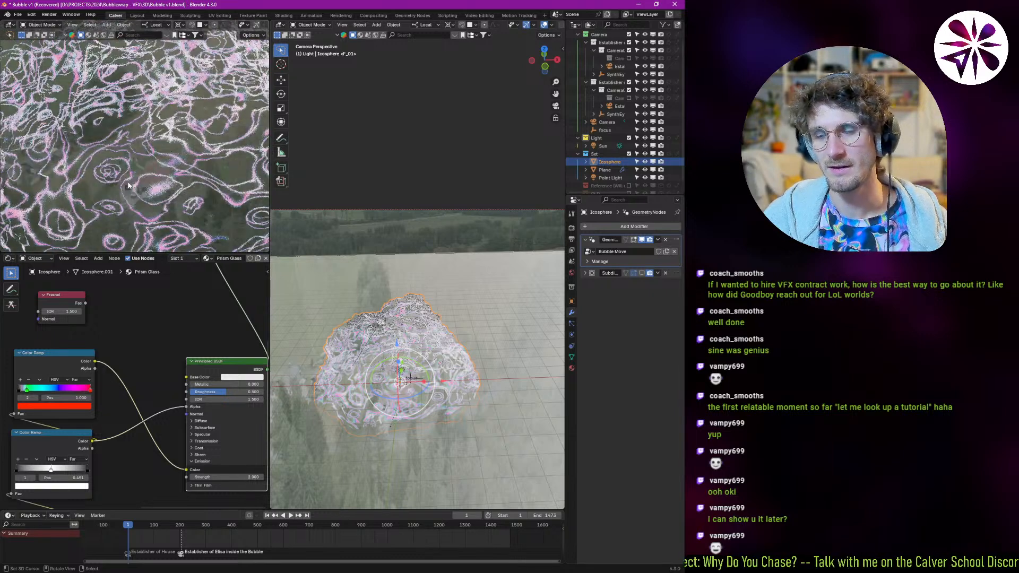
- Mute the greyscale Color Ramp that feeds the Principled BSDF's Alpha
middle_click_drag(127, 436, 183, 368)
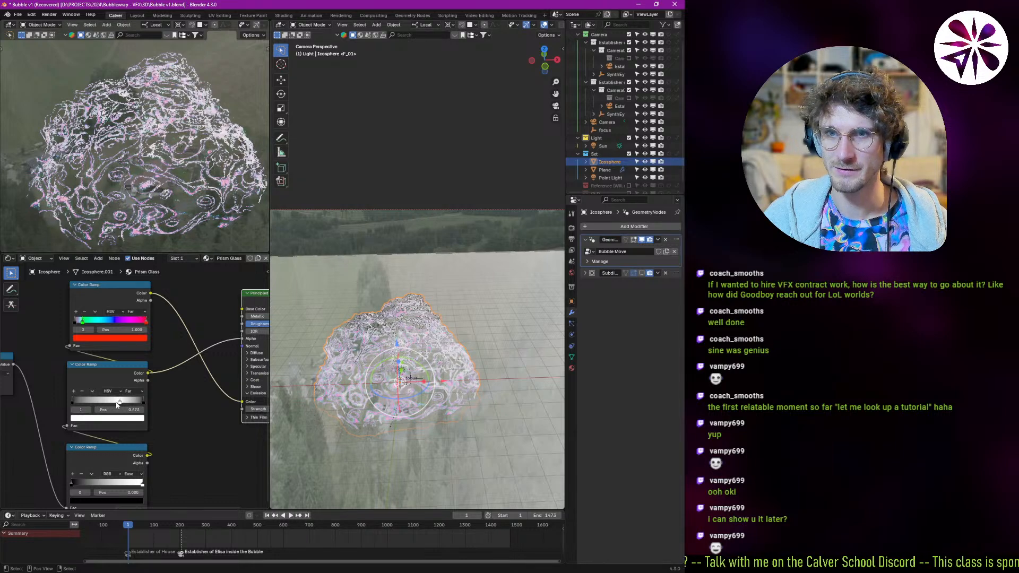
left_click(109, 377)
key("m")
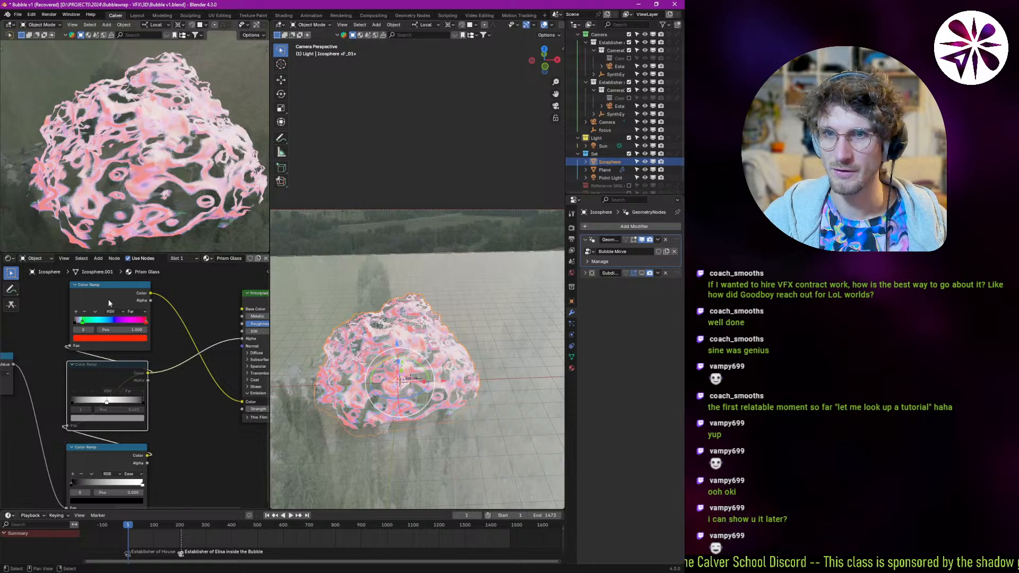
- Move the rainbow Color Ramp's green stop to position 0.323
scroll(107, 295, "up", 2)
left_click(96, 333)
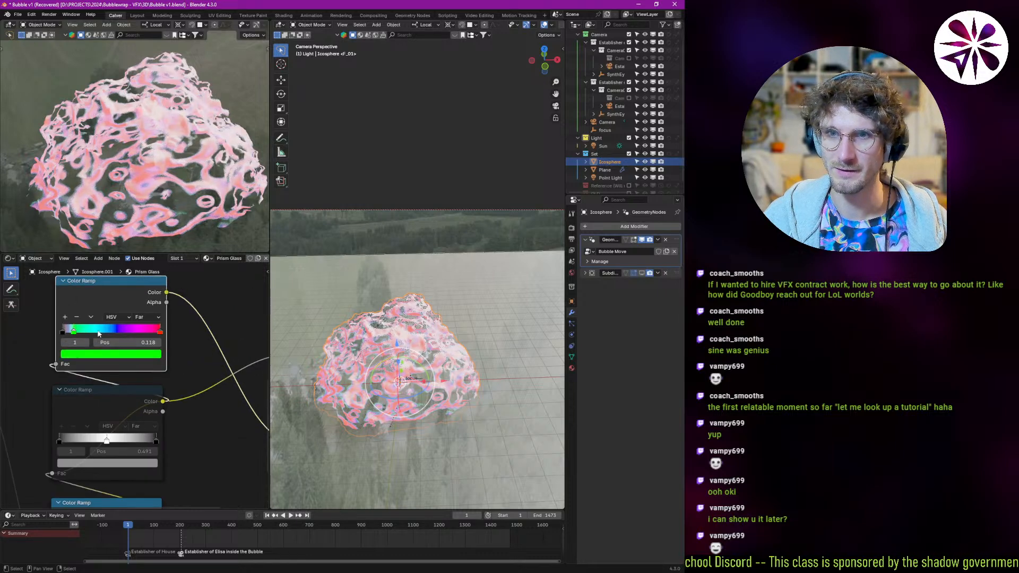
mouse_move(101, 333)
left_mouse_down()
mouse_move(136, 341)
mouse_move(94, 342)
left_mouse_up()
middle_click_drag(134, 301, 78, 308)
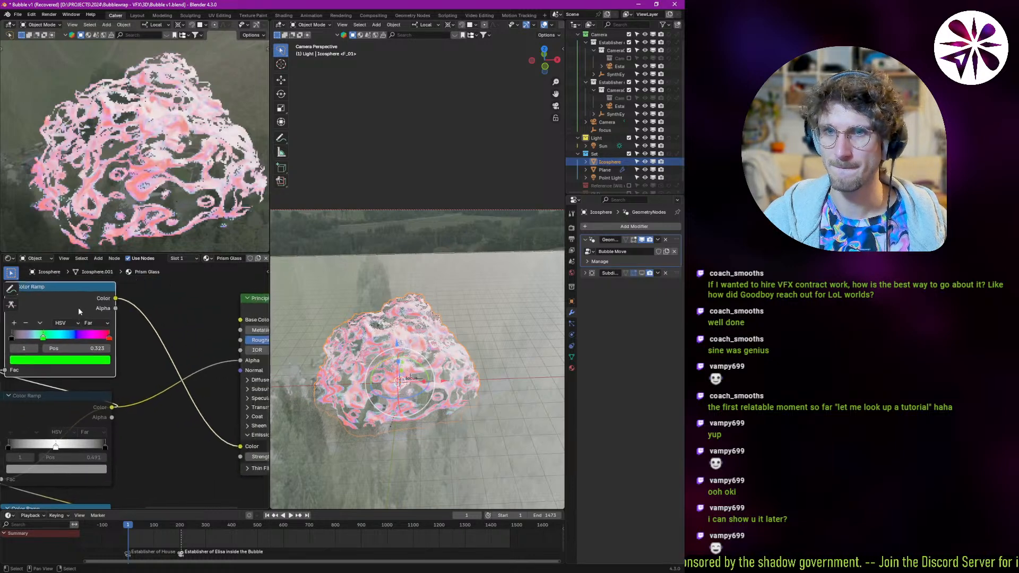
- Preview the rainbow Color Ramp directly on the surface, try another green stop position and undo that move
middle_click_drag(139, 321, 110, 321)
middle_click_drag(17, 335, 85, 370)
left_click_drag(77, 371, 44, 391)
key("ctrl+z")
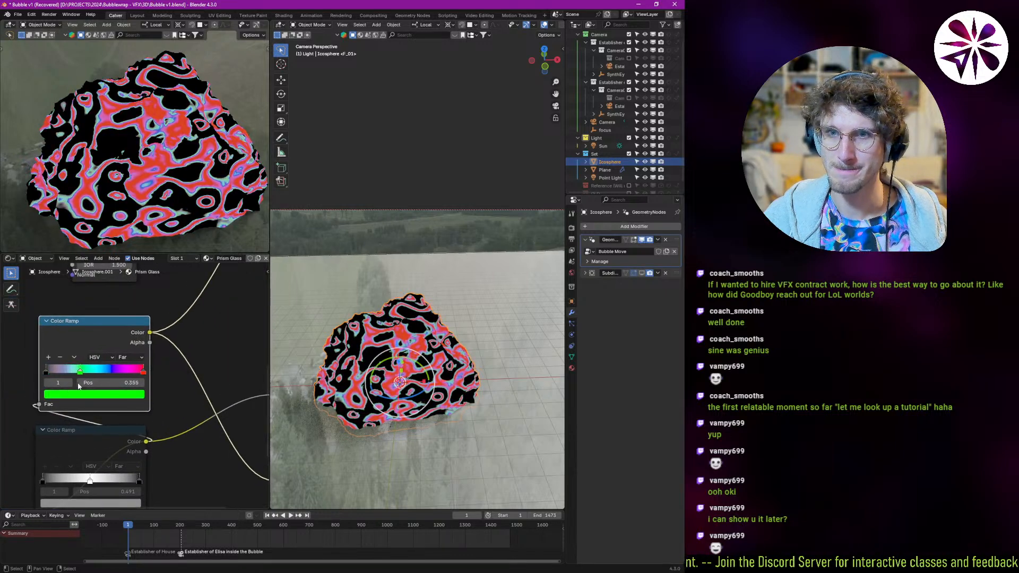
scroll(143, 351, "down", 6)
middle_click_drag(59, 383, 88, 362)
scroll(192, 353, "up", 4)
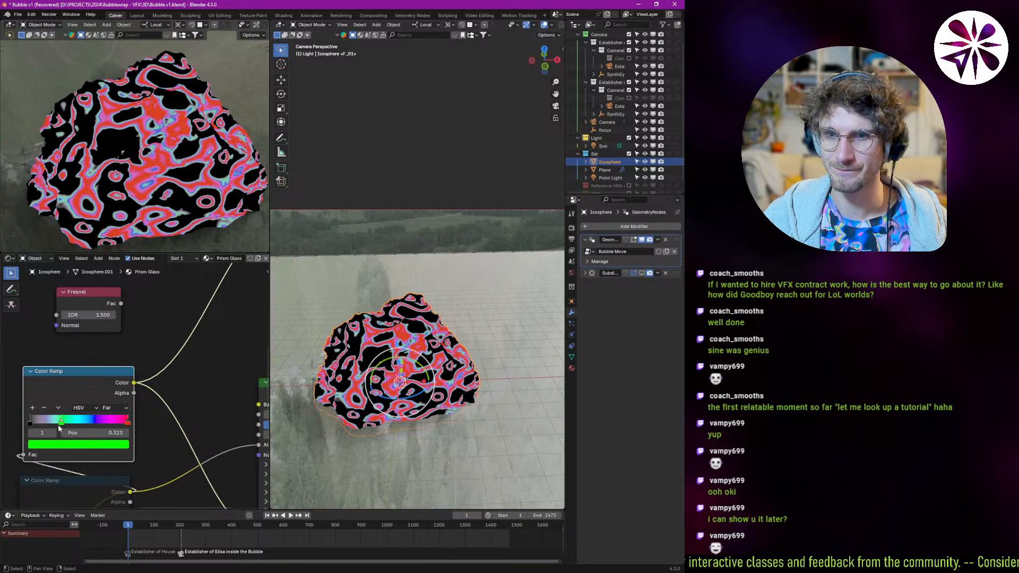
- Try the Near, Clockwise and Counter-Clockwise hue interpolations on the rainbow Color Ramp and return it to Far
left_click_drag(119, 421, 180, 426)
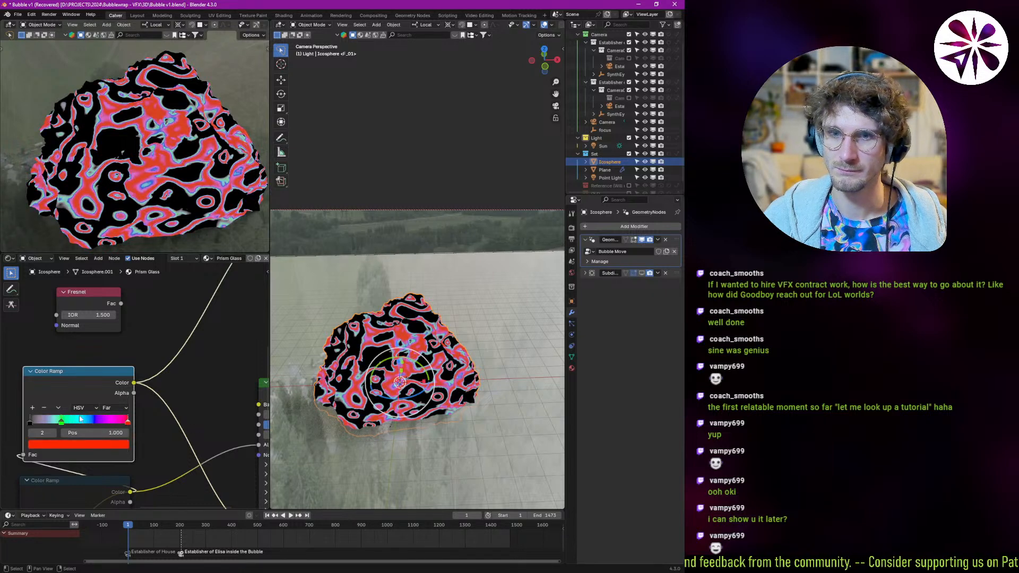
left_click(61, 422)
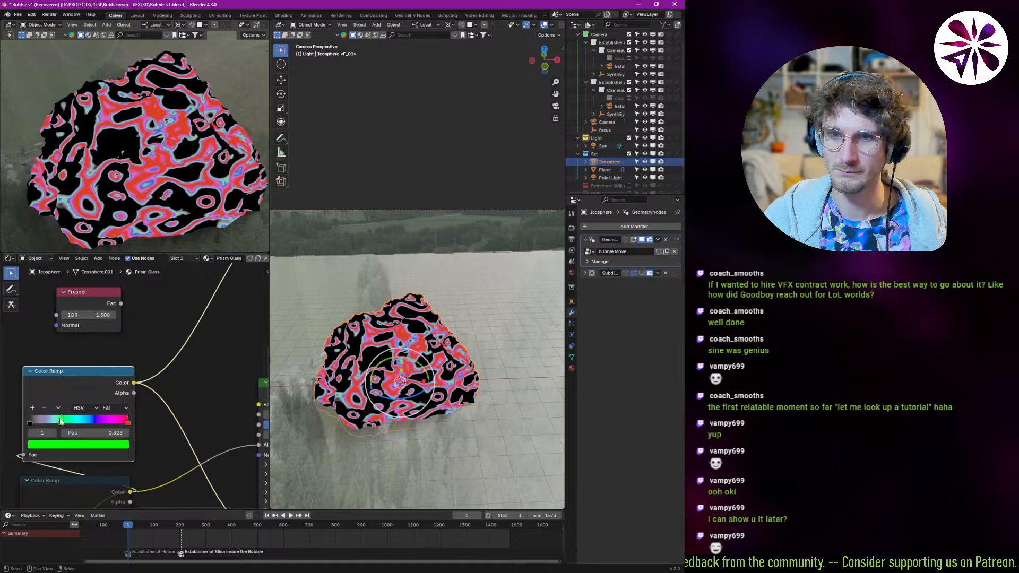
left_click(127, 422)
left_click(122, 410)
left_click(110, 430)
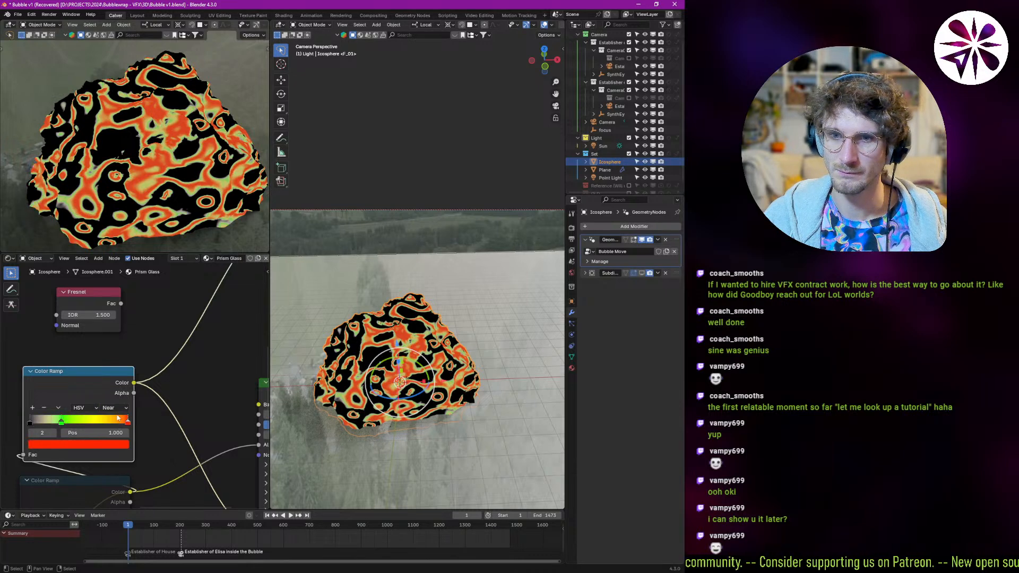
left_click(118, 411)
left_click(121, 450)
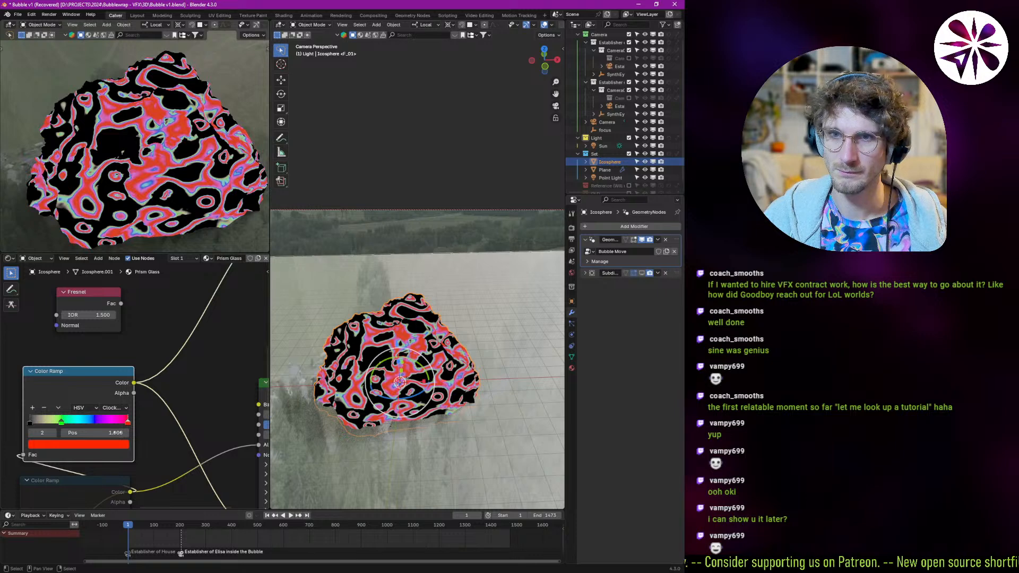
left_click(117, 408)
left_click(128, 462)
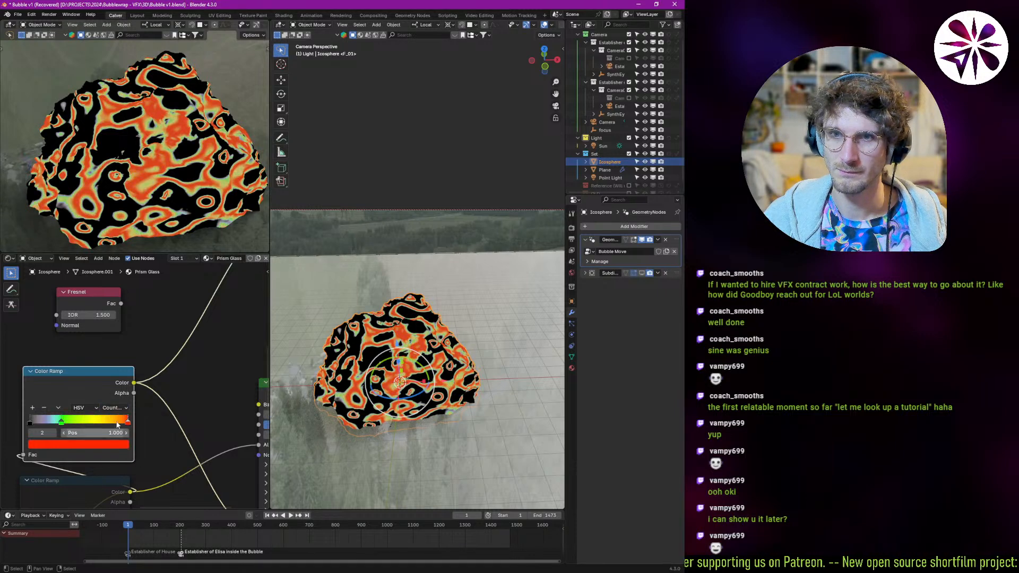
left_click(112, 409)
left_click(130, 452)
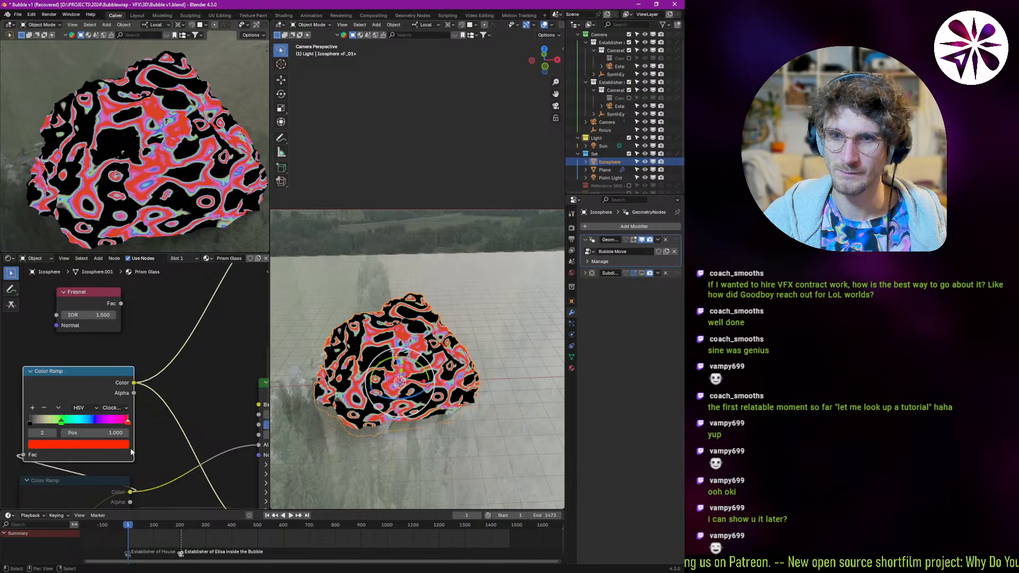
left_click(117, 407)
left_click(121, 441)
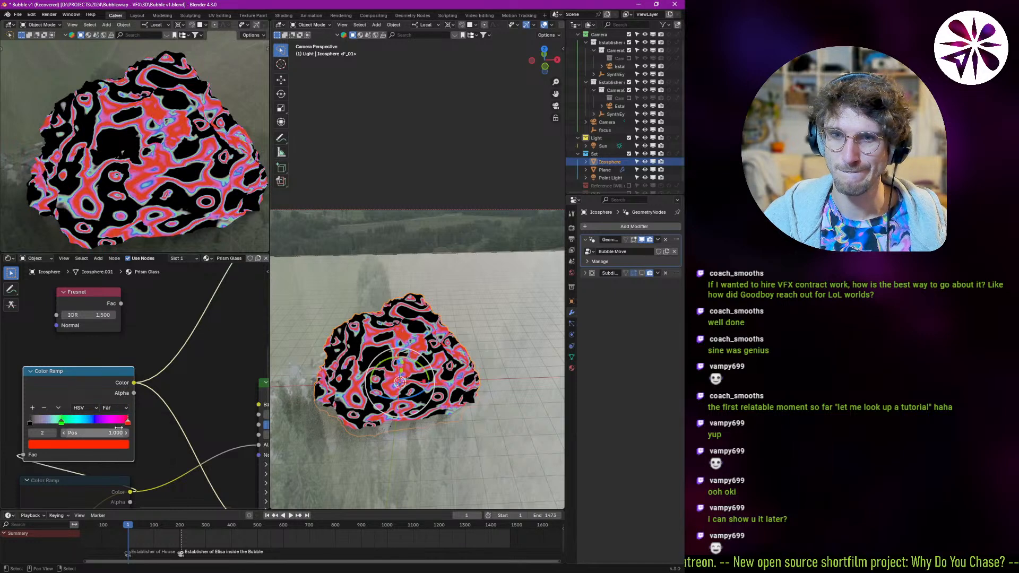
- Compare Counter-Clockwise and Clockwise once more on the rainbow Color Ramp and set its interpolation back to Far
left_click(115, 408)
left_click(123, 460)
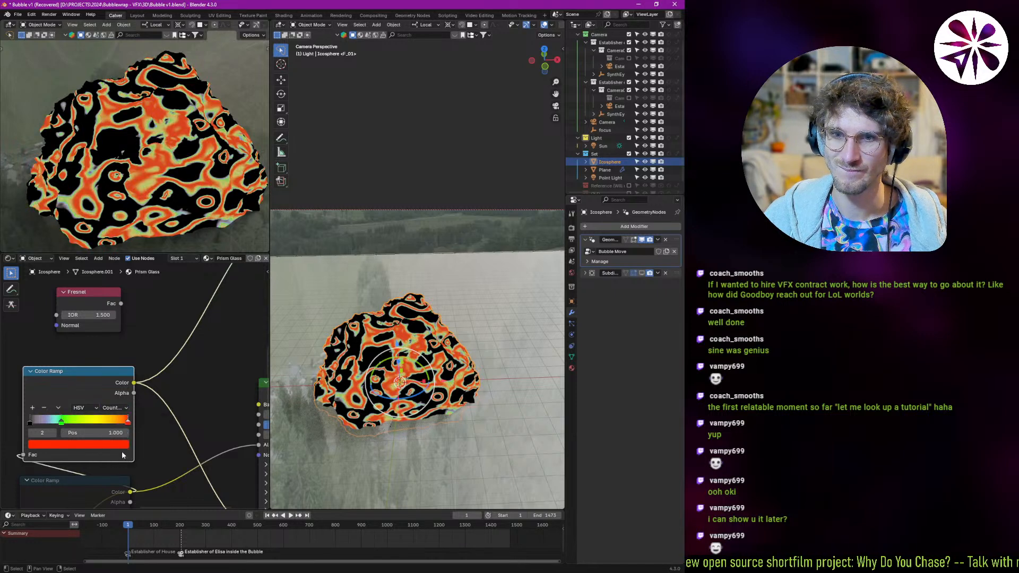
left_click(114, 407)
left_click(116, 450)
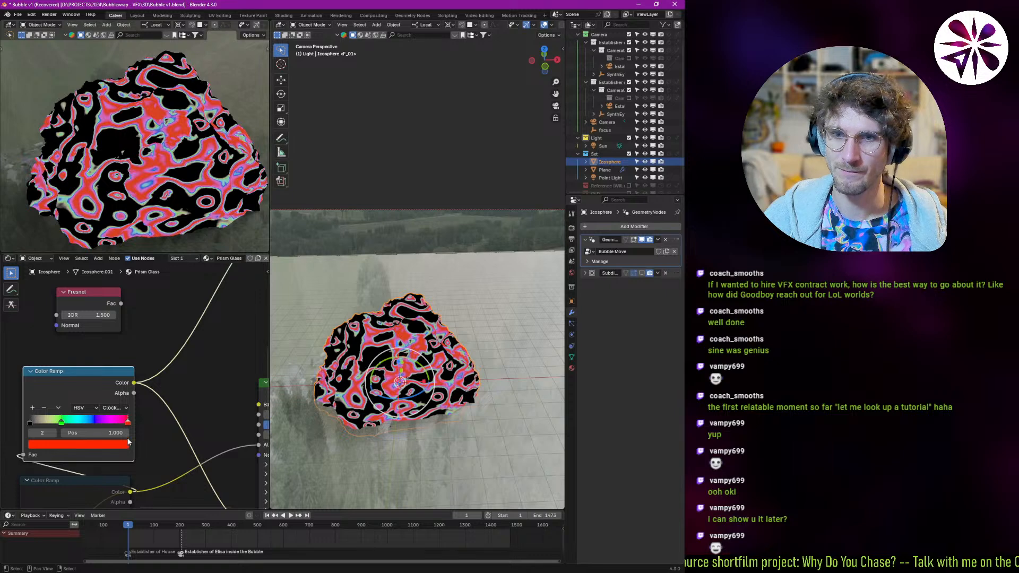
left_click(114, 409)
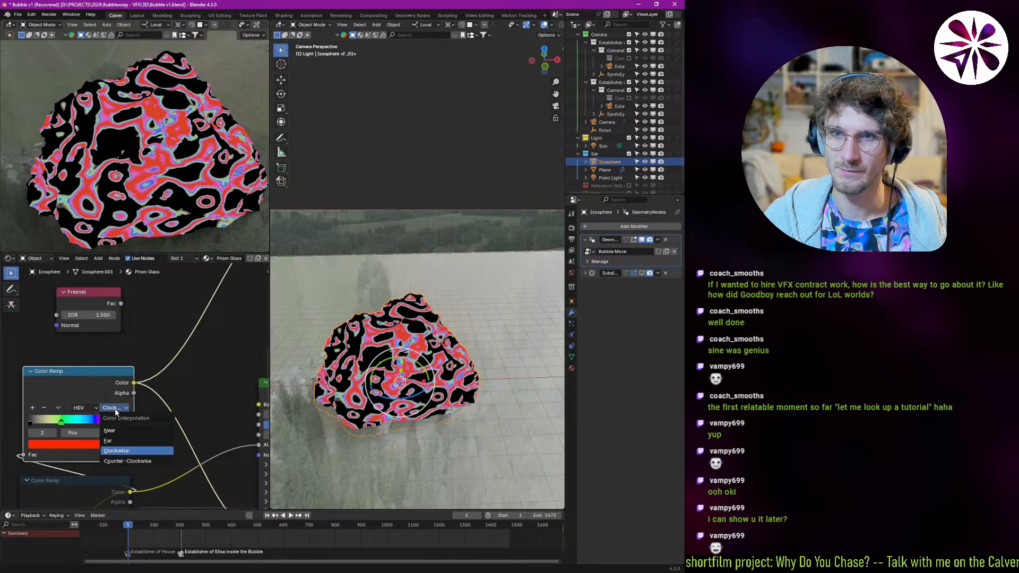
left_click(127, 441)
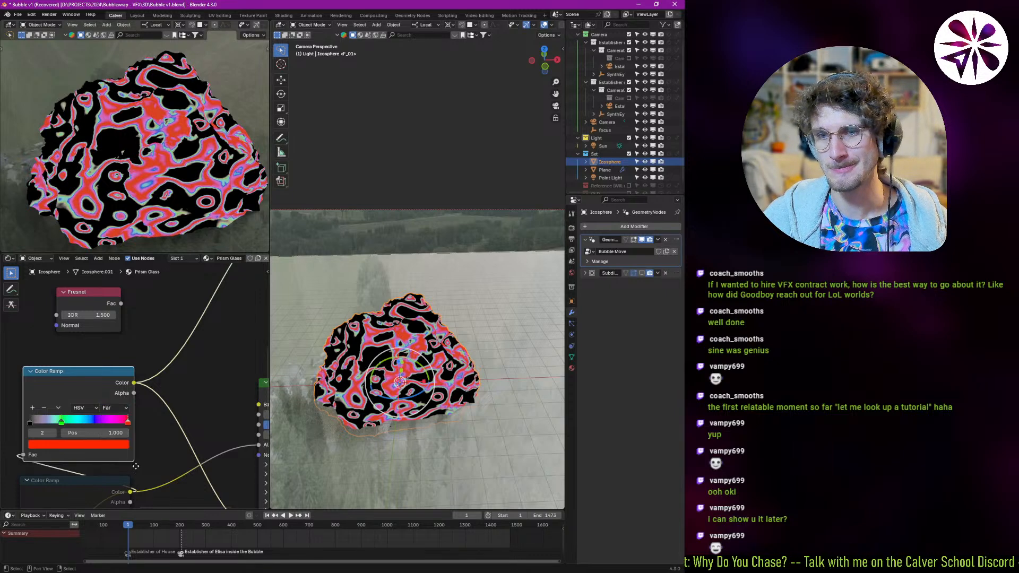
- Delete the black first stop of the rainbow Color Ramp and move the green stop to position 0
scroll(135, 467, "down", 2)
middle_click_drag(136, 466, 106, 388)
left_click(51, 344)
left_click(62, 333)
left_click_drag(75, 344, 13, 351)
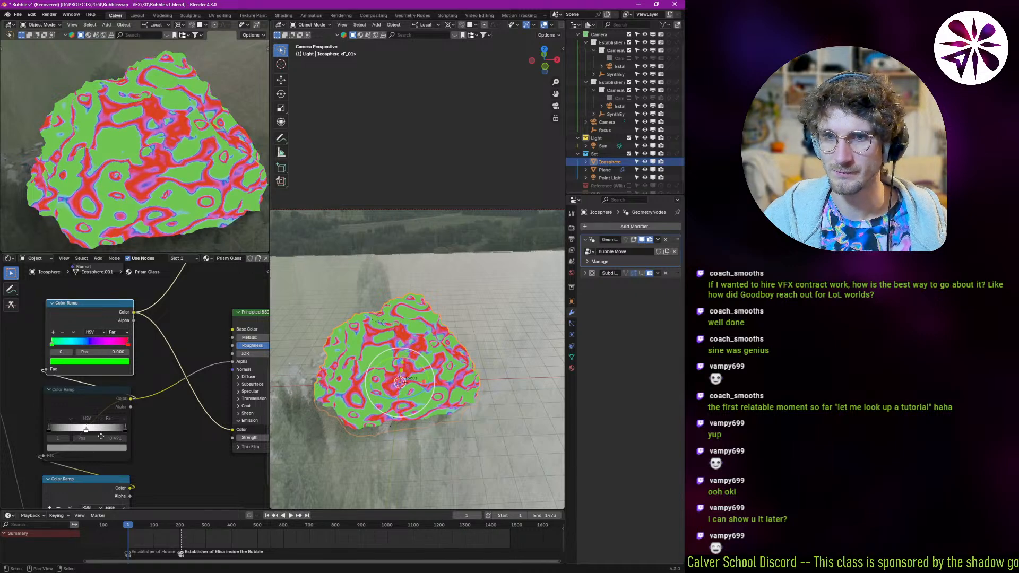
- Set the lowest RGB Color Ramp's interpolation to Linear, toggling its mute to compare the effect
middle_click_drag(95, 448, 116, 371)
key("m")
key("m")
left_click(120, 435)
left_click(135, 432)
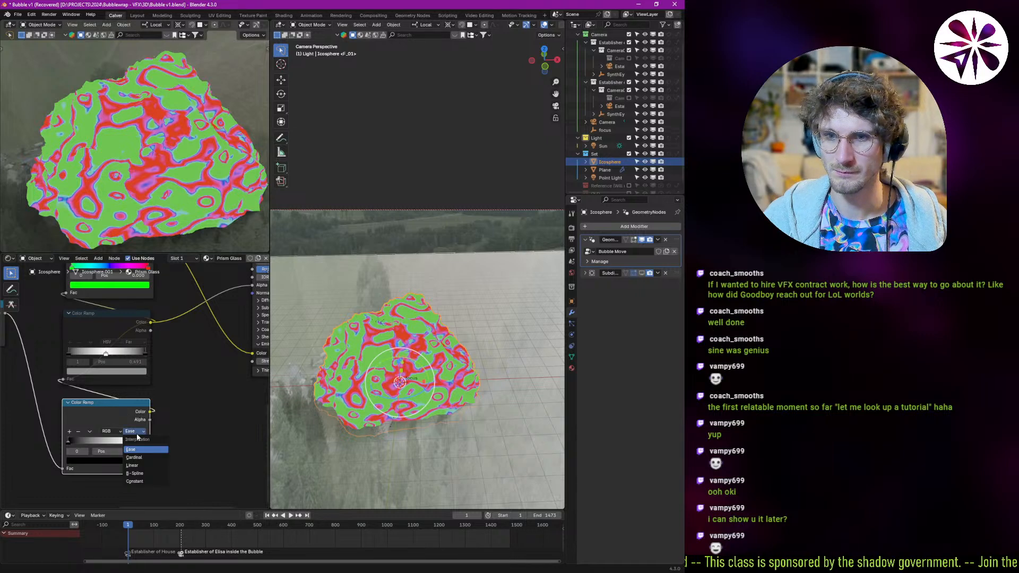
left_click(133, 466)
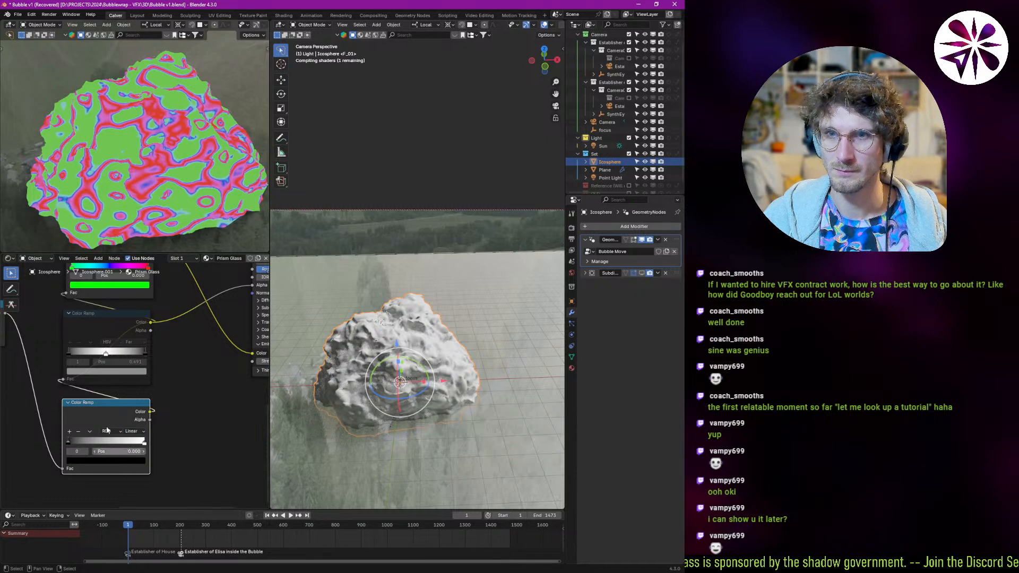
key("m")
key("m")
- Play the animation to examine how the coloured Voronoi pattern moves over the bubble
middle_click_drag(98, 422, 245, 464)
middle_click_drag(101, 385, 180, 396)
middle_click_drag(65, 396, 114, 398)
left_click_drag(115, 398, 154, 398)
key("Escape")
key("space")
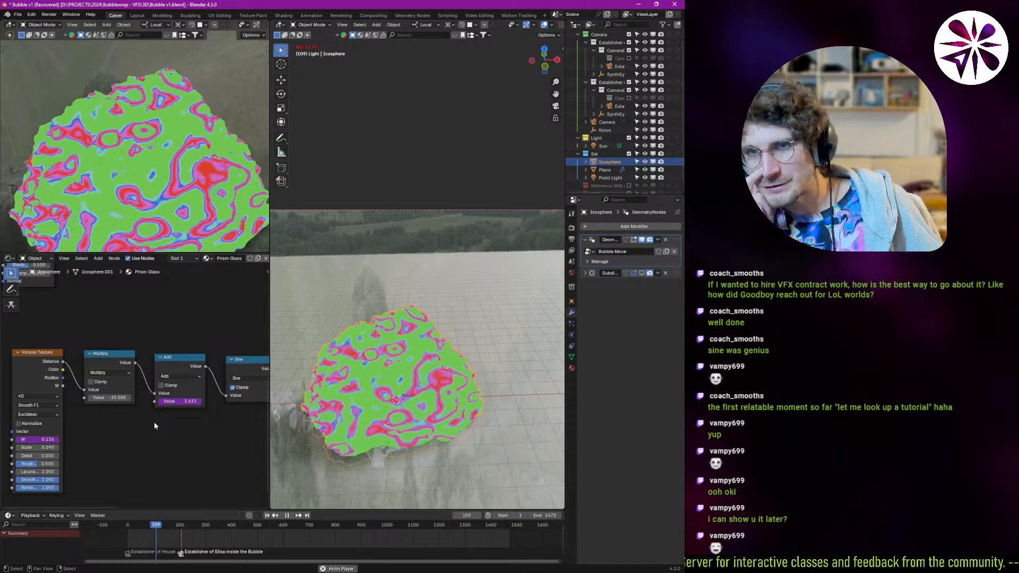
key("Escape")
- Try out different Detail values on the Voronoi Texture
middle_click_drag(98, 443, 167, 409)
scroll(108, 423, "up", 3)
left_click_drag(108, 419, 137, 457)
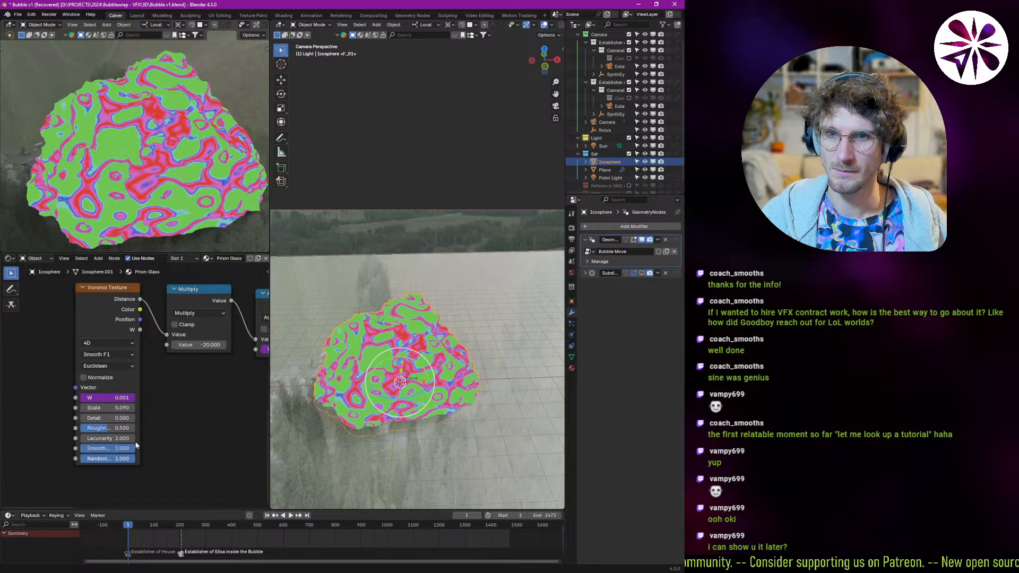
left_click_drag(101, 417, 103, 419)
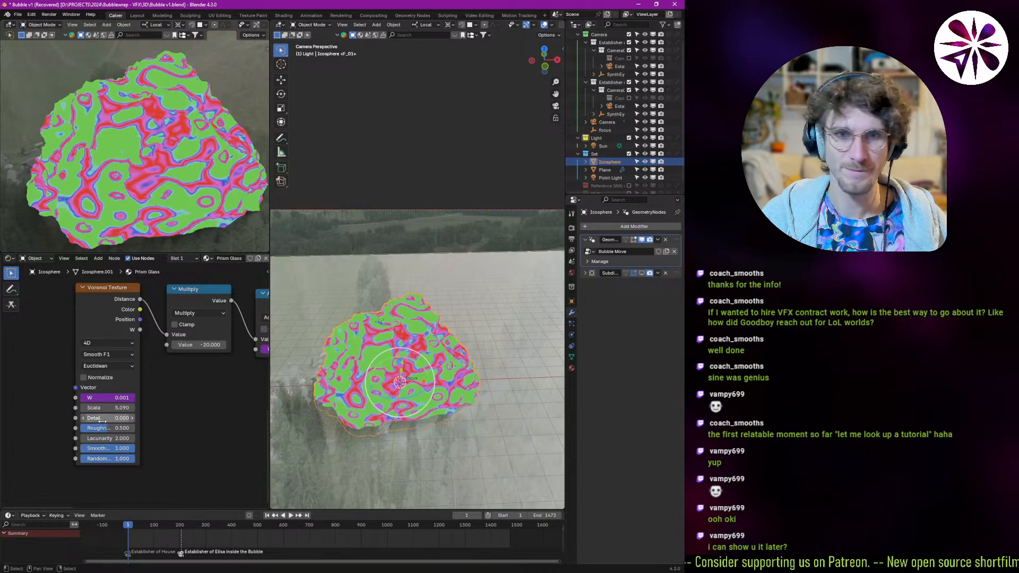
- Enable Normalize on the Voronoi Texture and play the animation
middle_click_drag(177, 393, 154, 420)
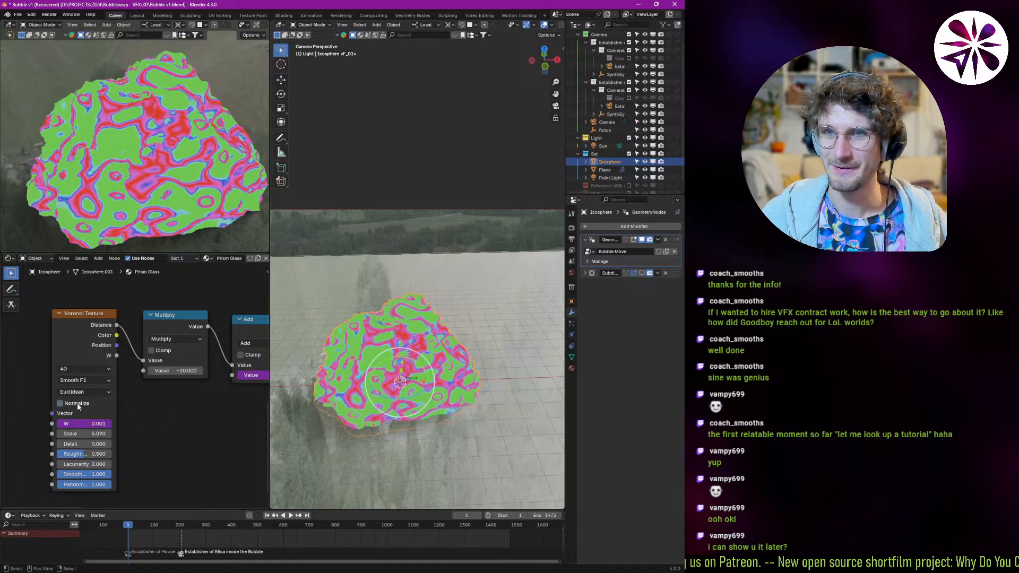
key("space")
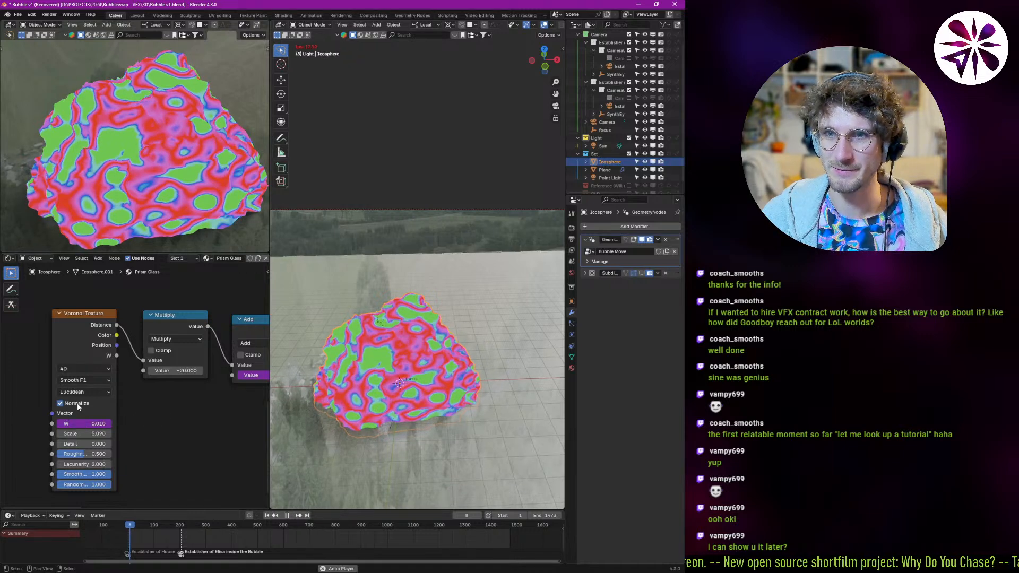
- Try F1 as the Voronoi Texture's feature output and check the pattern in motion
left_click(88, 377)
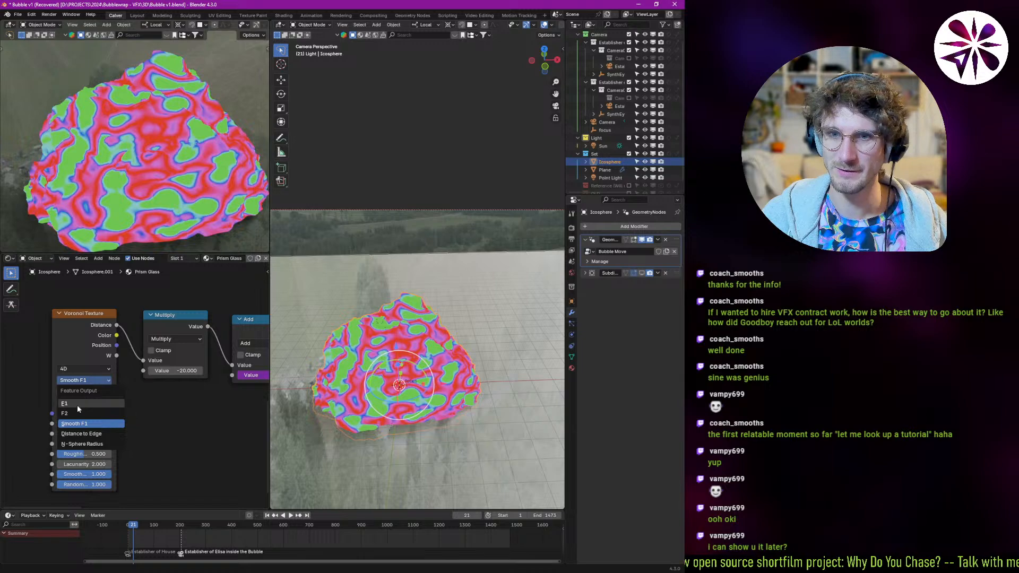
left_click(75, 406)
key("space")
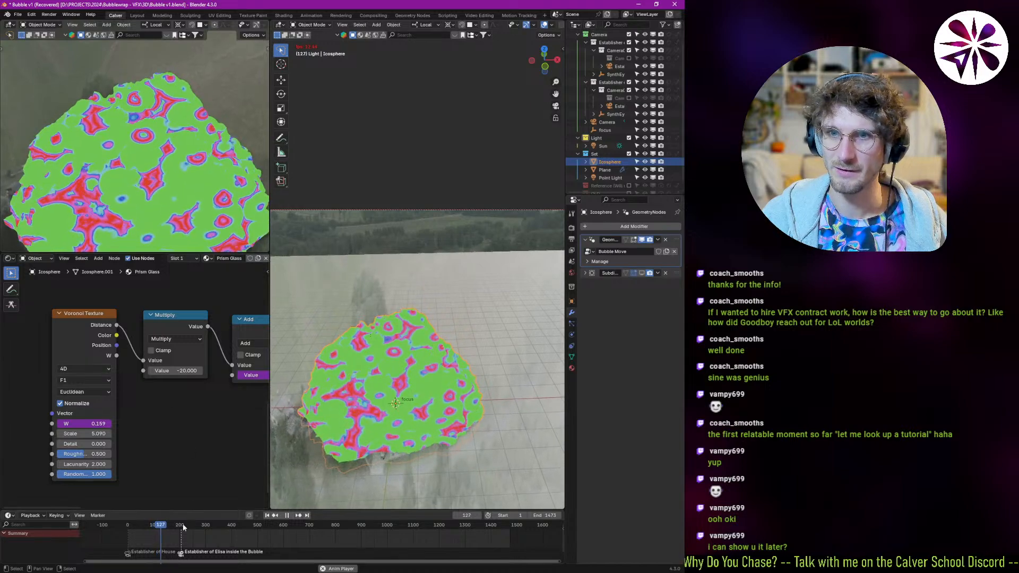
left_click_drag(180, 529, 135, 536)
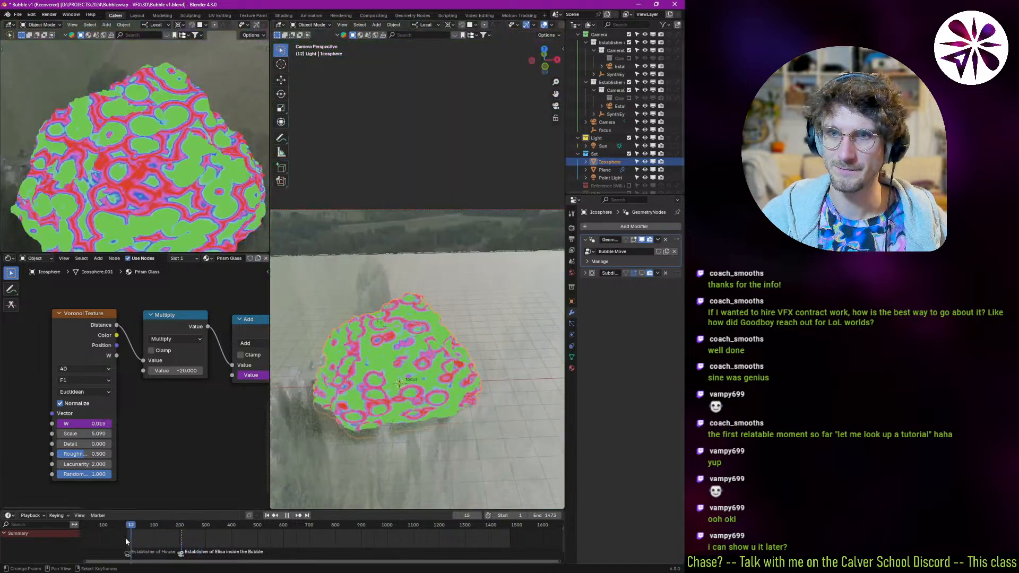
key("space")
- Set the Voronoi Texture's feature output to F2 and scrub the timeline to frame 120
left_click(82, 380)
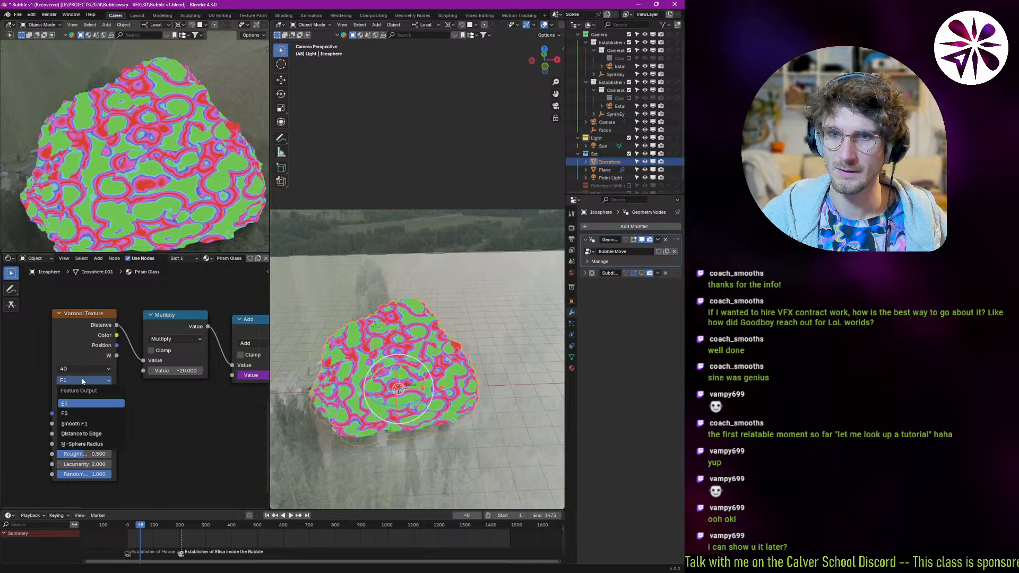
left_click(77, 414)
left_click_drag(142, 530, 158, 534)
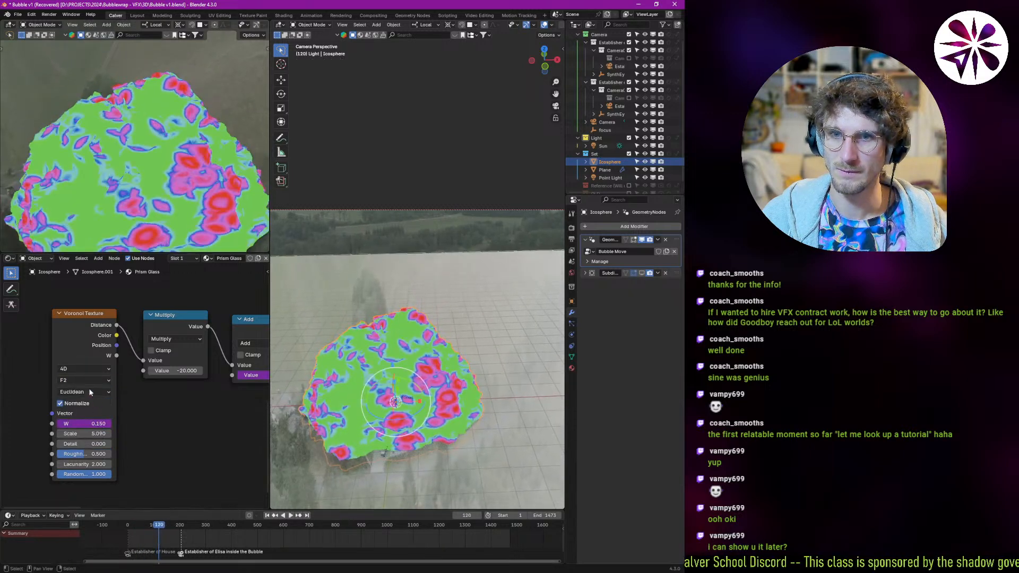
- Try Distance to Edge as the Voronoi Texture's feature output and replay the early part of the animation
left_click(84, 379)
left_click(105, 431)
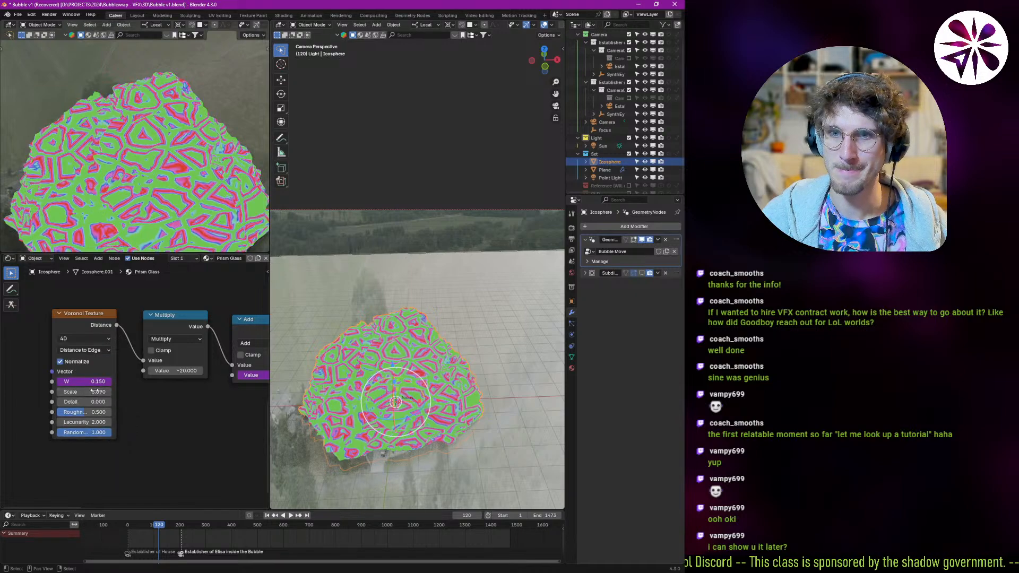
key("space")
left_click_drag(157, 542, 147, 539)
key("space")
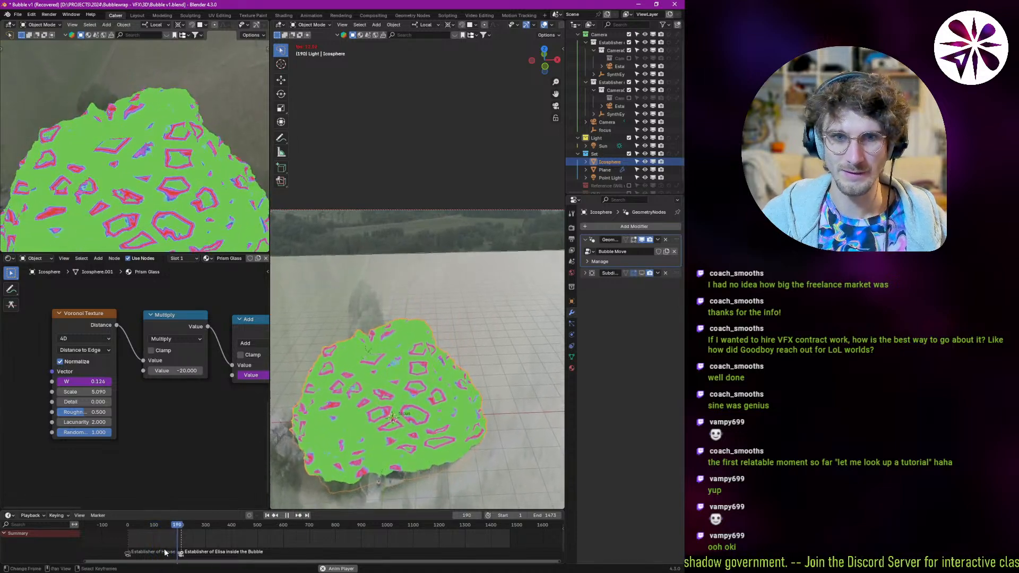
key("space")
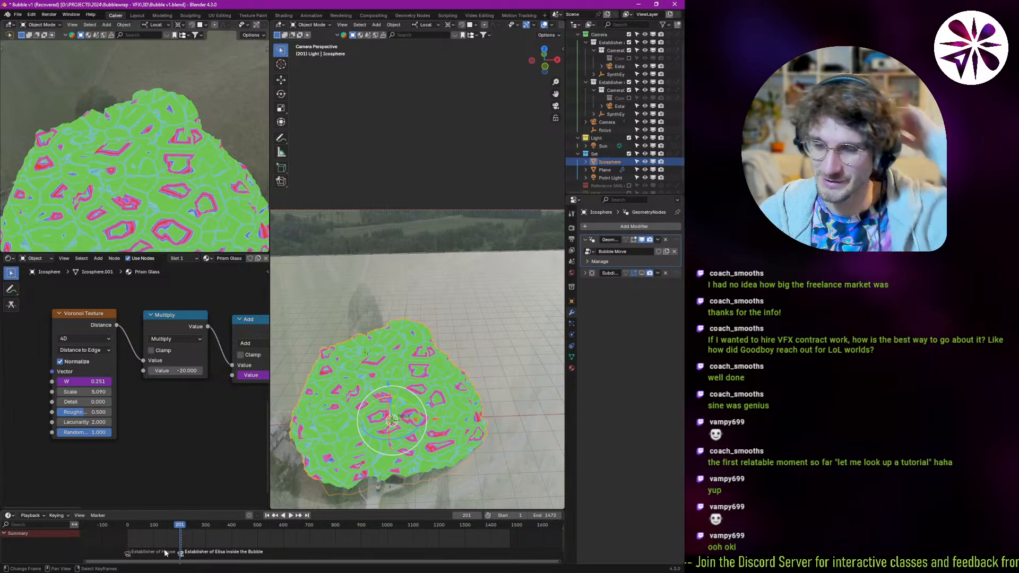
left_click(146, 538)
key("space")
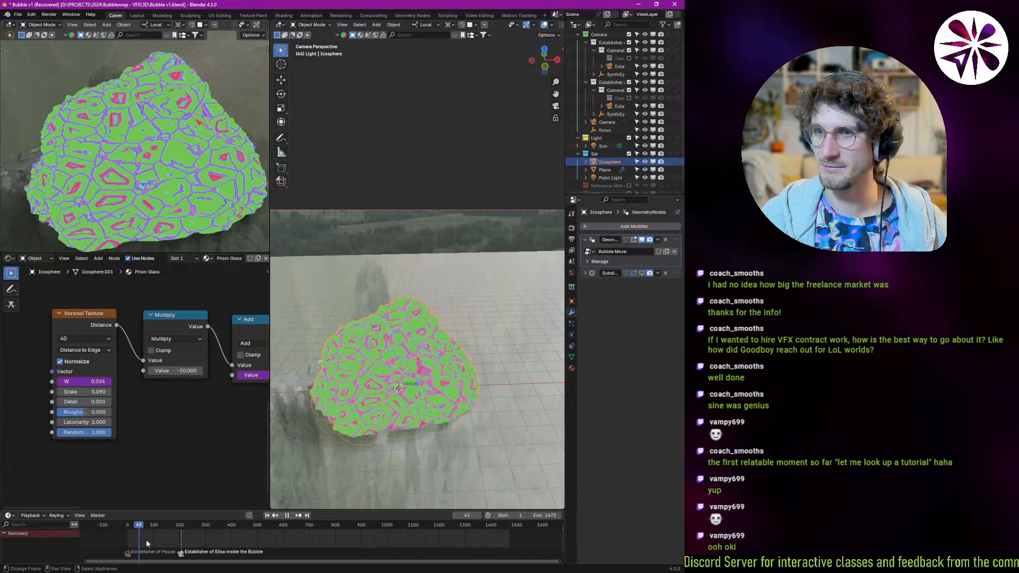
left_click(140, 540)
key("space")
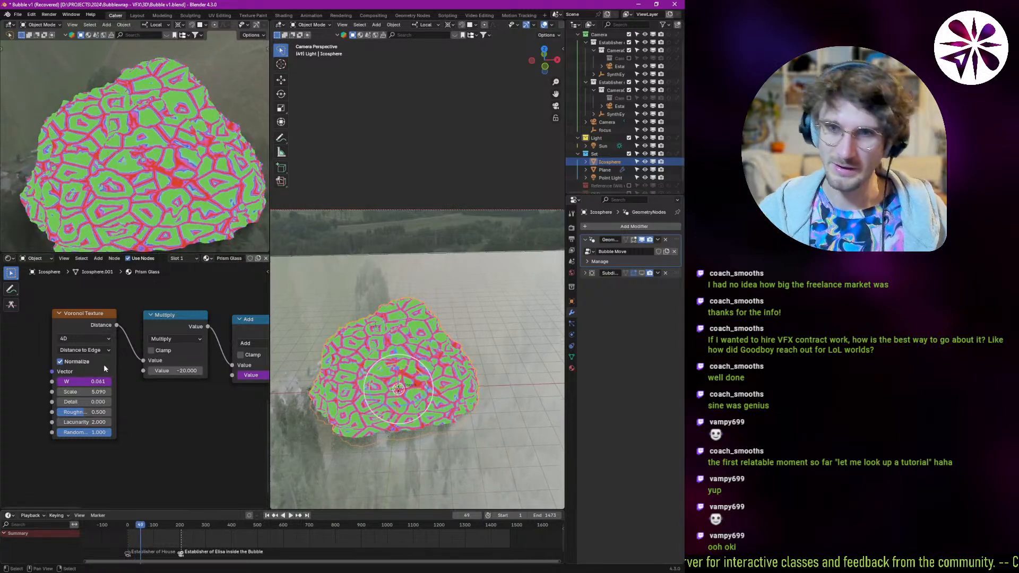
- Try N-Sphere Radius as the Voronoi Texture's feature output and scrub the timeline to check the result
left_click(103, 350)
left_click(85, 414)
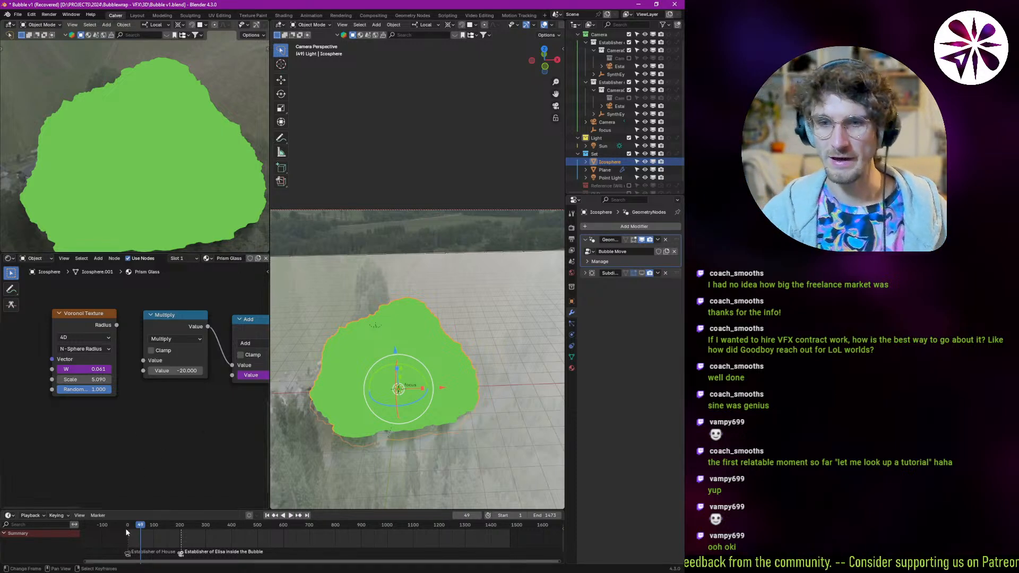
left_click_drag(138, 531, 159, 544)
- Set the Voronoi Texture's feature output to F1 and check the pattern in motion
left_click(88, 349)
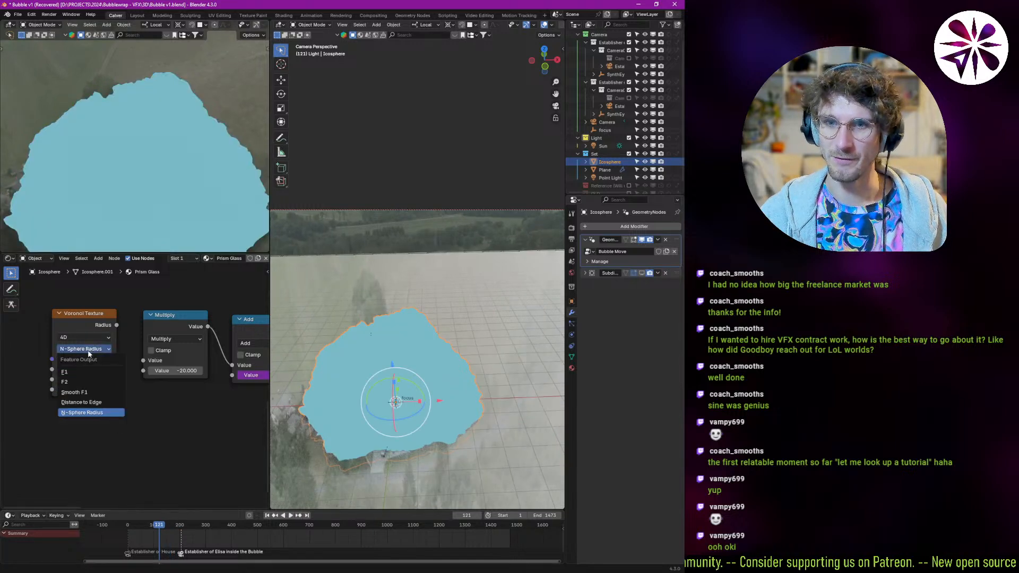
left_click(88, 373)
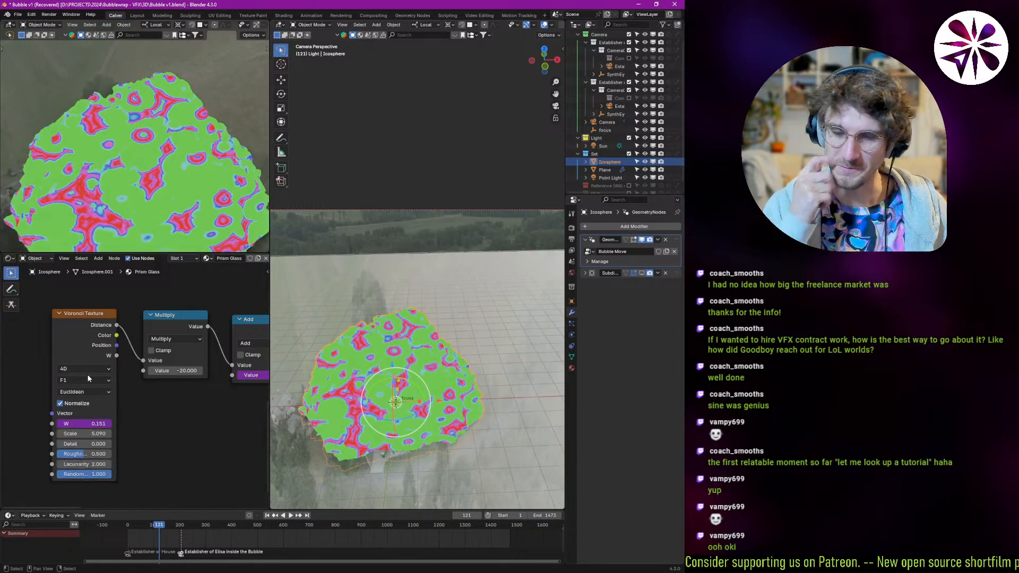
key("space")
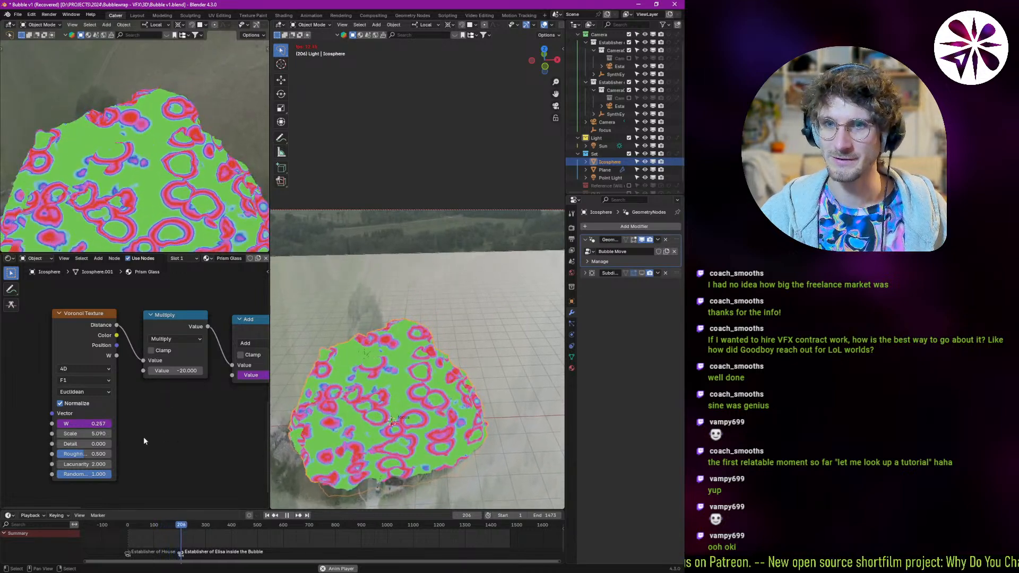
left_click(147, 541)
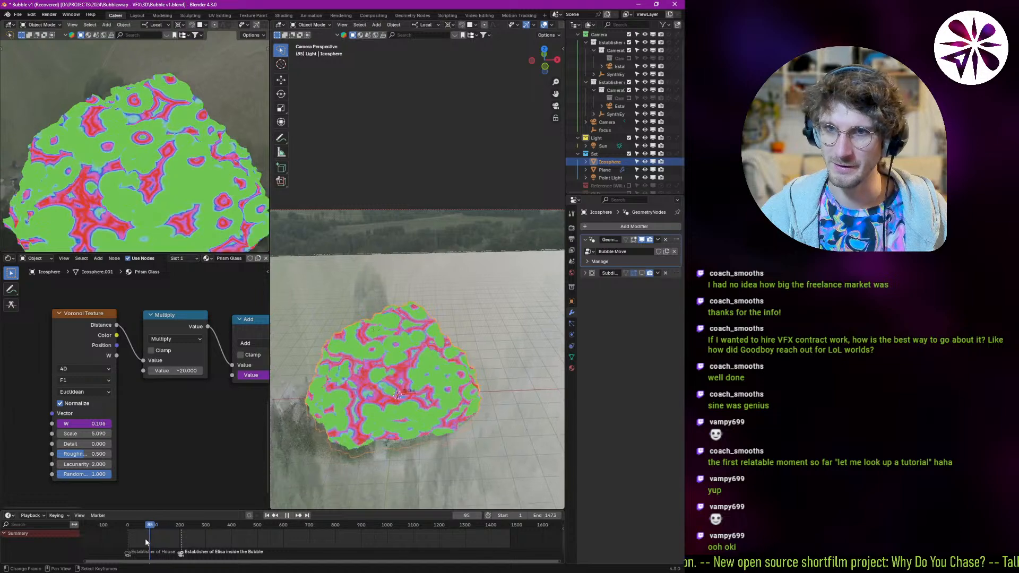
left_click(142, 542)
key("space")
middle_click_drag(126, 388, 107, 380)
scroll(182, 398, "down", 1)
mouse_move(182, 399)
middle_mouse_down()
mouse_move(62, 366)
mouse_move(192, 387)
middle_mouse_up()
scroll(104, 381, "up", 4)
mouse_move(95, 419)
left_mouse_down()
mouse_move(121, 419)
mouse_move(69, 419)
mouse_move(103, 420)
left_mouse_up()
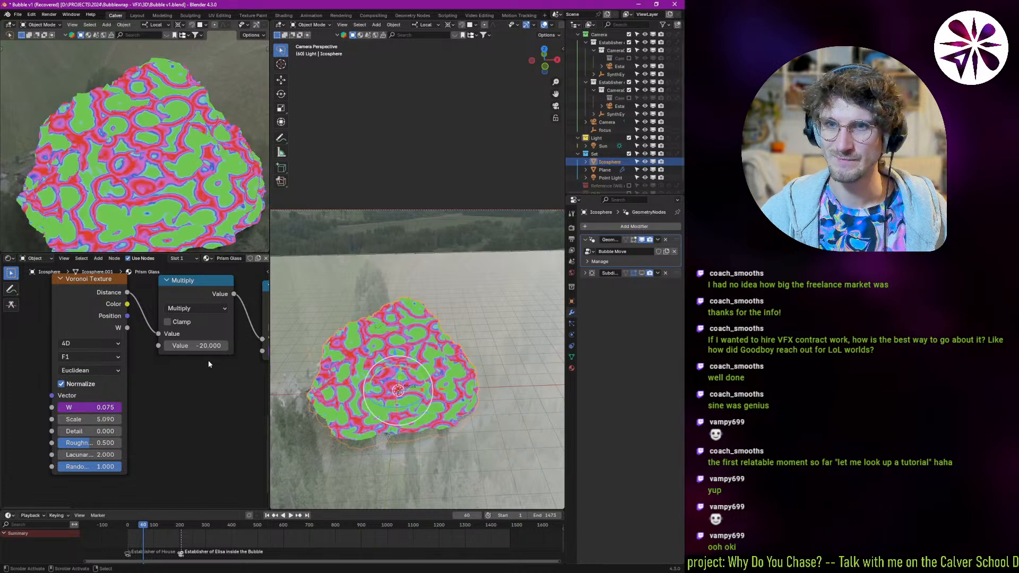
- Add a Noise Texture before the Voronoi Texture and connect its Fac output to the Voronoi's Vector input
scroll(203, 365, "down", 2)
middle_click_drag(133, 364, 174, 373)
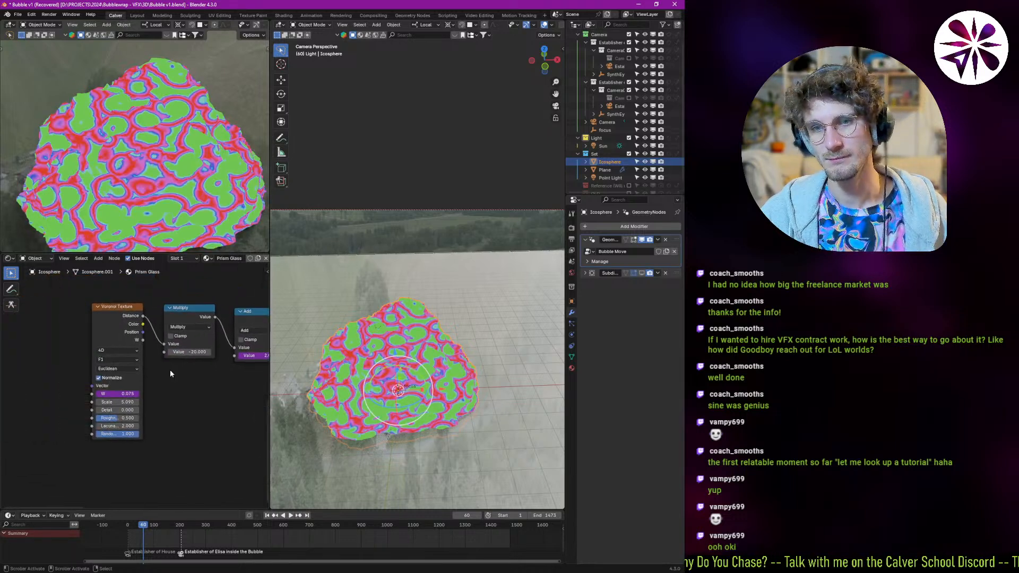
scroll(110, 387, "up", 3)
key("shift+a")
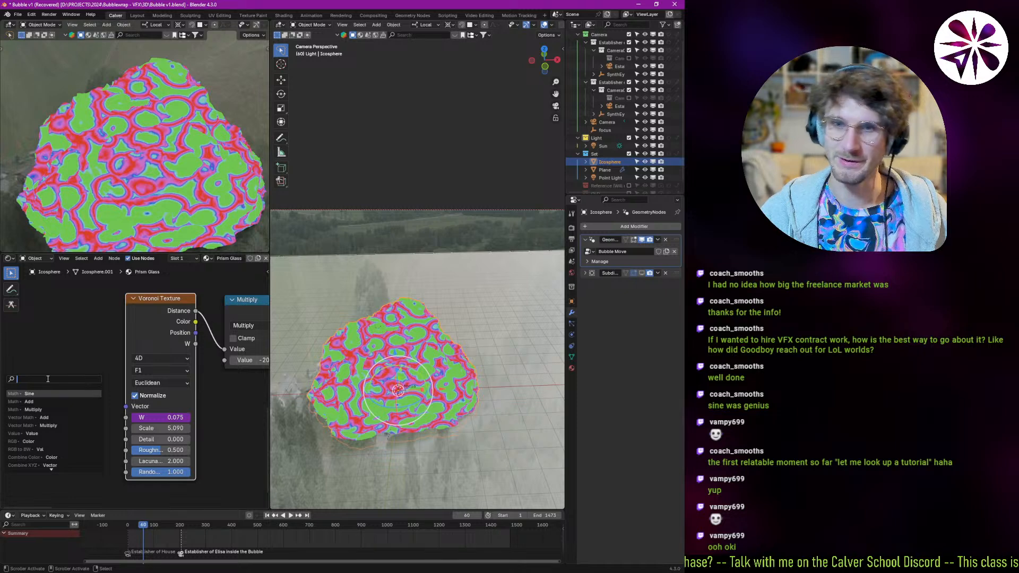
type("nois")
key("Return")
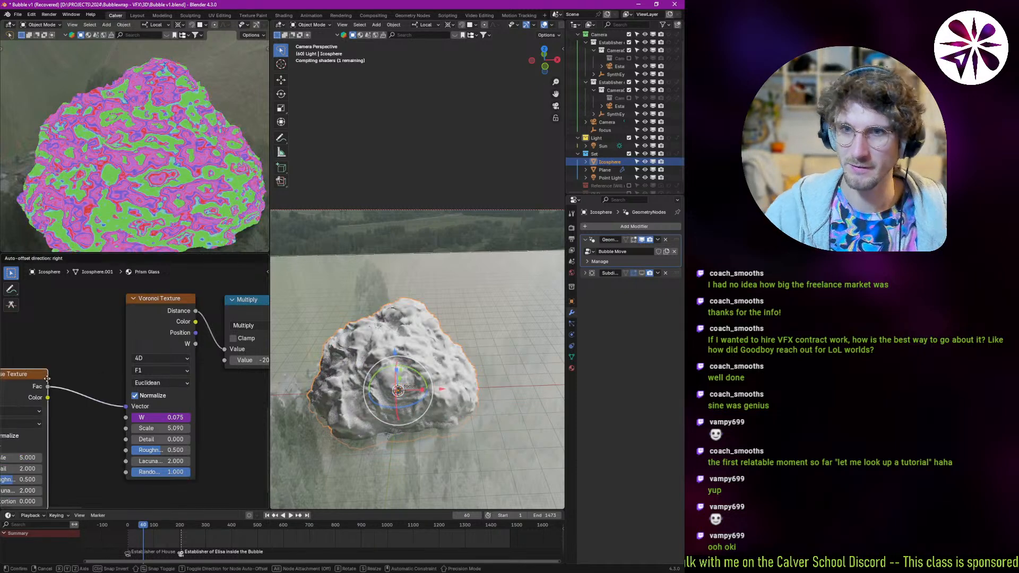
left_click(50, 379)
left_click_drag(104, 371, 125, 407)
middle_click_drag(107, 385, 95, 350)
left_click_drag(57, 346, 37, 362)
middle_click_drag(37, 362, 69, 348)
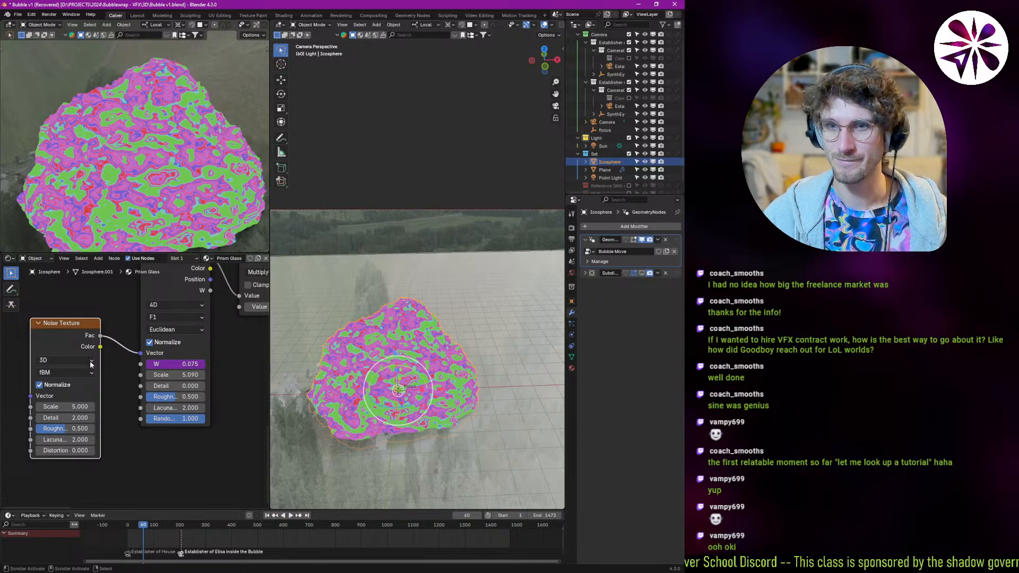
- Try the Noise Texture's Color and Fac outputs as the Voronoi's Vector source and compare the animated pattern
left_click_drag(101, 348, 131, 352)
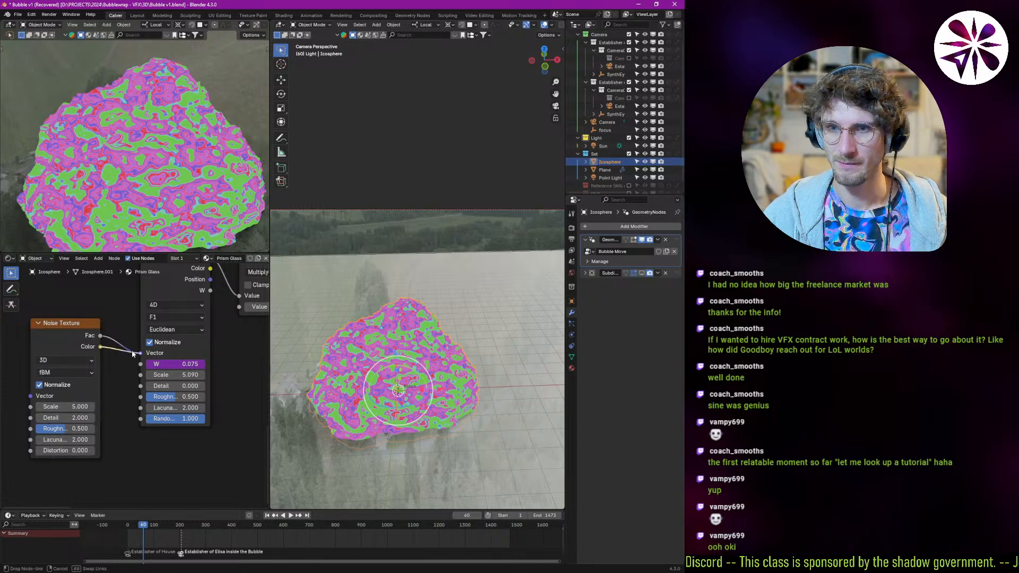
left_click_drag(72, 339, 58, 345)
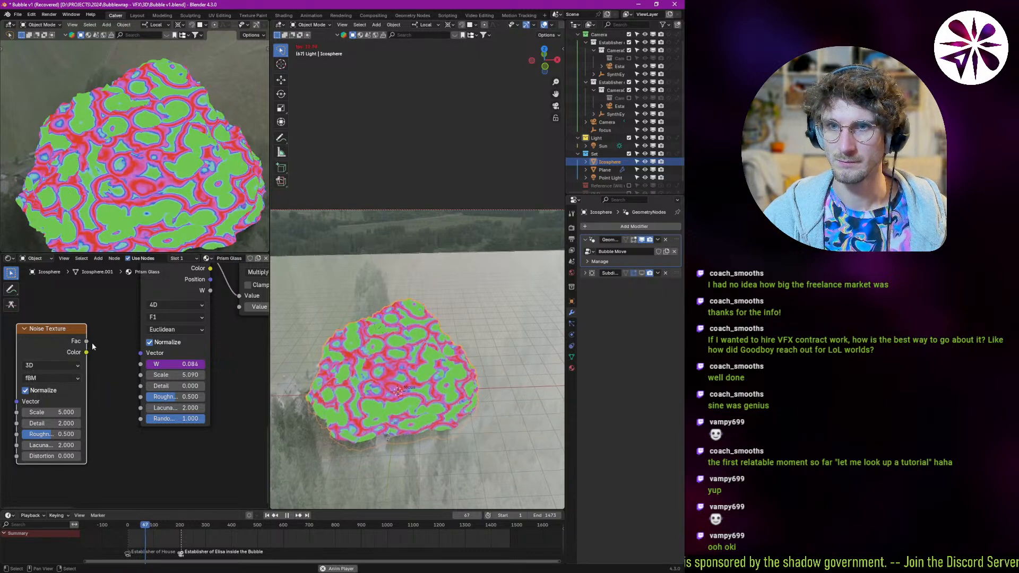
left_click_drag(87, 353, 137, 353)
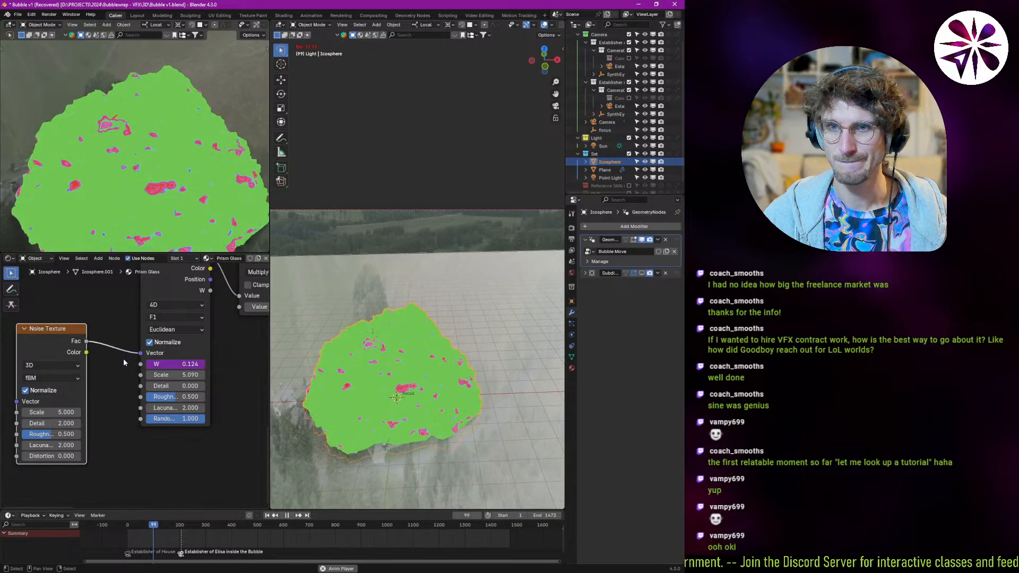
left_click_drag(144, 524, 139, 525)
- Insert a Color Ramp between the Noise Texture and the Voronoi Texture's Vector input
middle_click_drag(57, 387, 148, 355)
scroll(147, 354, "up", 2)
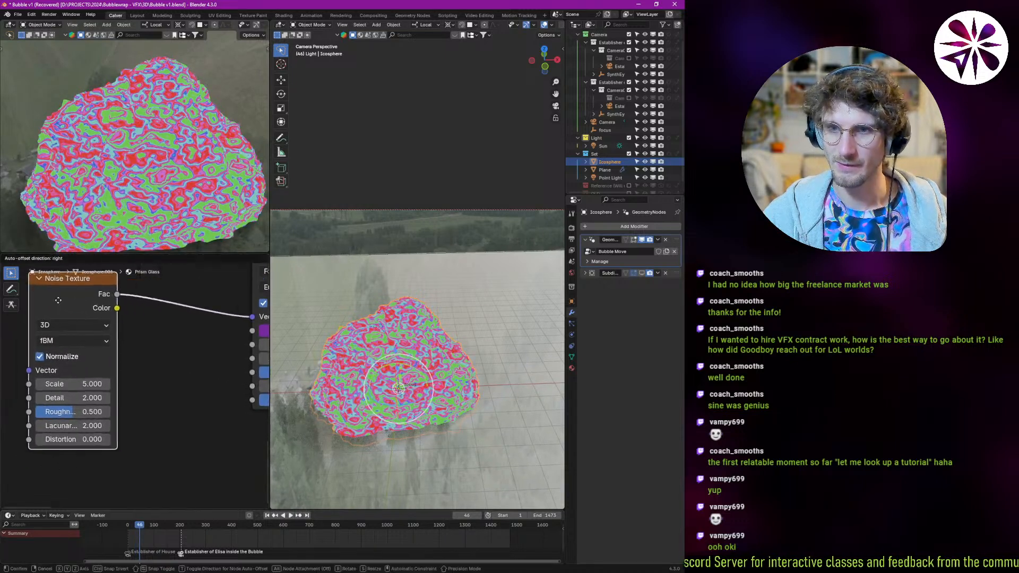
scroll(132, 372, "down", 1)
key("shift+a")
type("color ramp")
key("Return")
left_click(123, 290)
left_click_drag(138, 354, 141, 352)
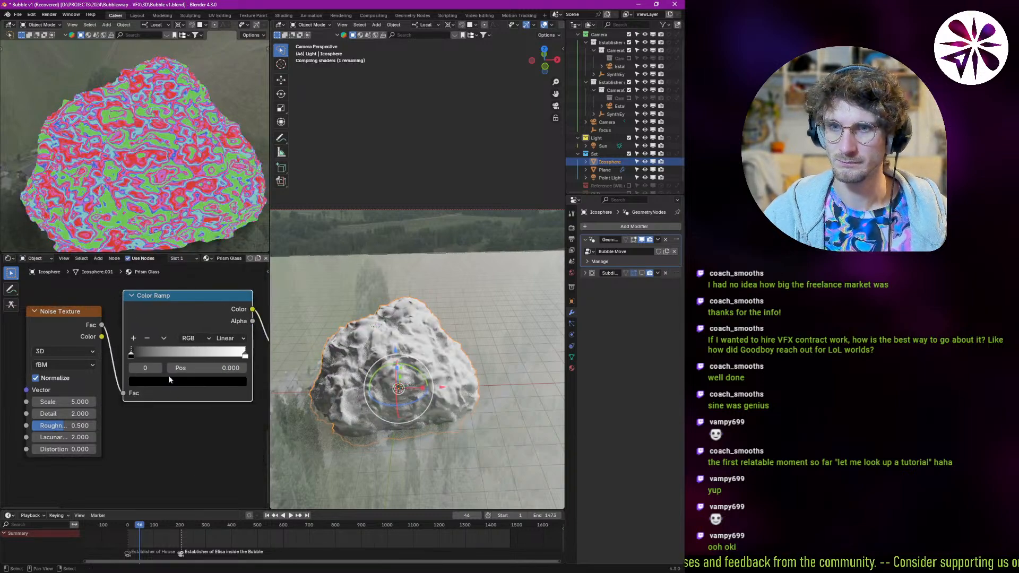
- Set the Value of the Color Ramp's black stop to 0.5
left_click(185, 381)
left_click_drag(230, 255, 229, 290)
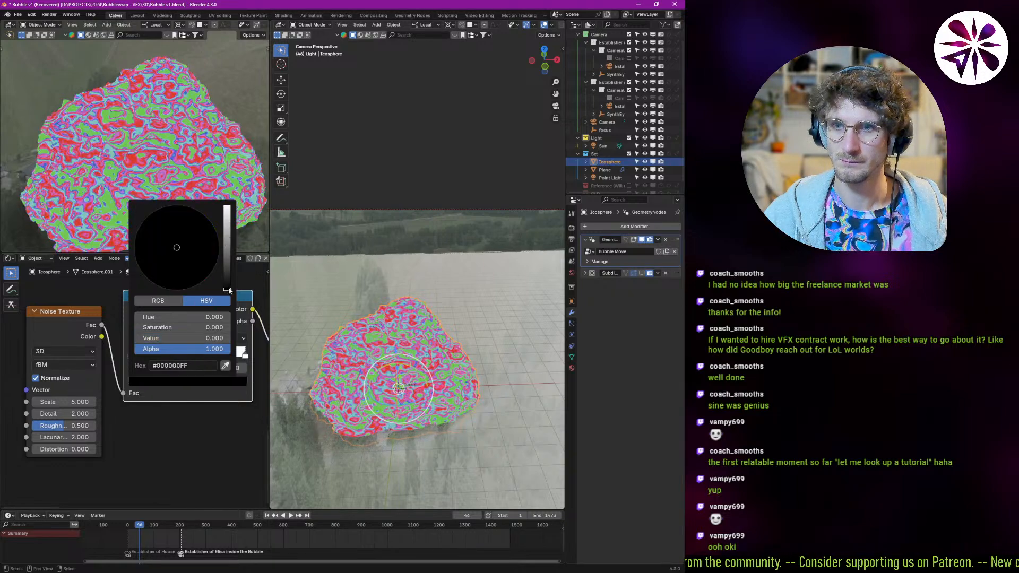
left_click(208, 383)
left_click(189, 340)
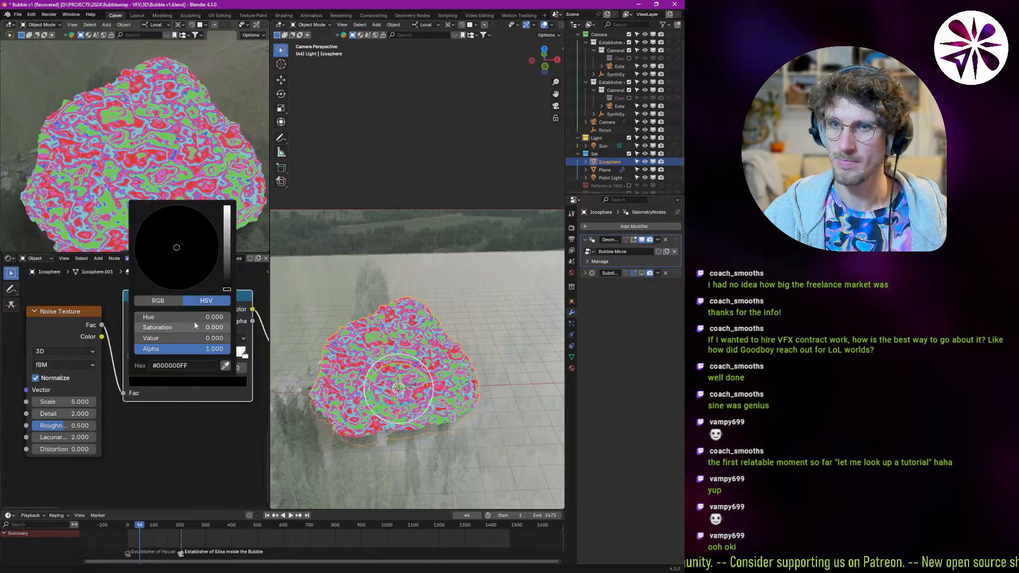
type(".5")
key("Return")
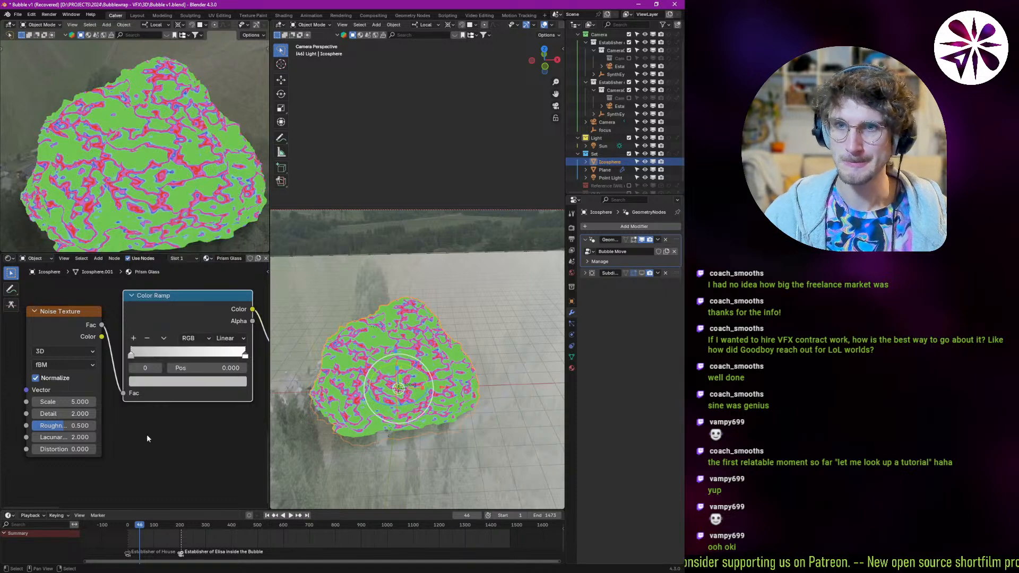
- Set the Value of the Color Ramp's white stop to 0.5 and briefly play the animation
left_click(241, 354)
left_click(222, 381)
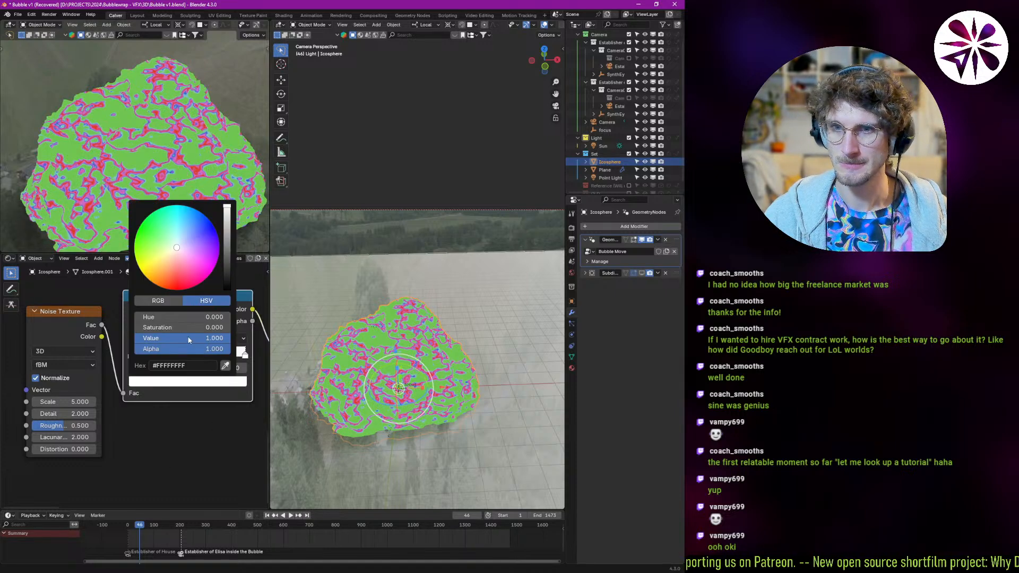
left_click(187, 338)
type(".5")
key("Return")
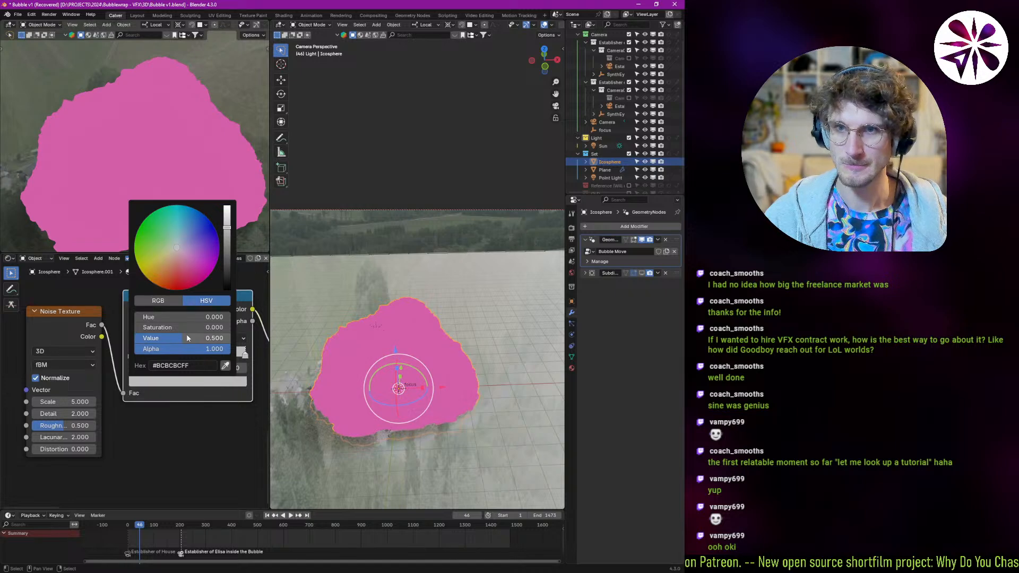
middle_click_drag(206, 409, 93, 412)
key("space")
key("space")
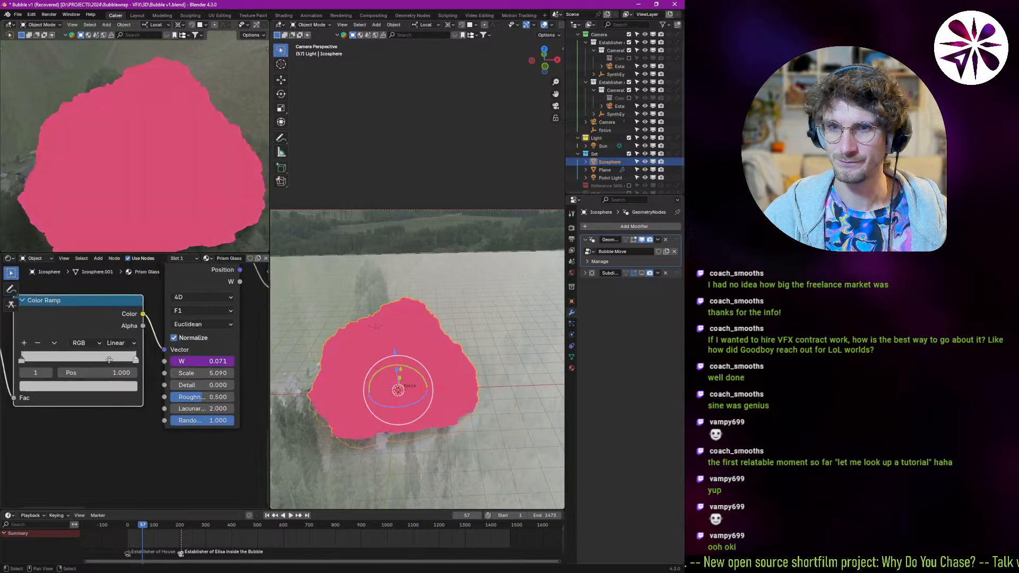
- Brighten the Color Ramp's end stop to near white and play the animation
middle_click_drag(125, 358, 171, 357)
left_click(150, 383)
mouse_move(151, 342)
left_mouse_down()
mouse_move(132, 341)
mouse_move(168, 341)
left_mouse_up()
key("space")
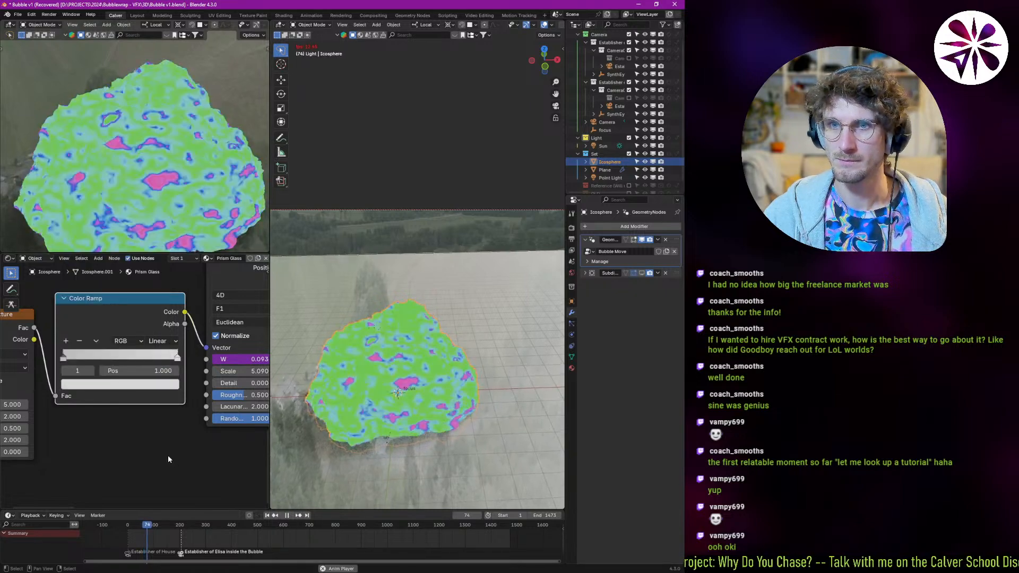
- Mute the Color Ramp to compare the pattern in motion and delete the node
middle_click_drag(123, 311, 167, 311)
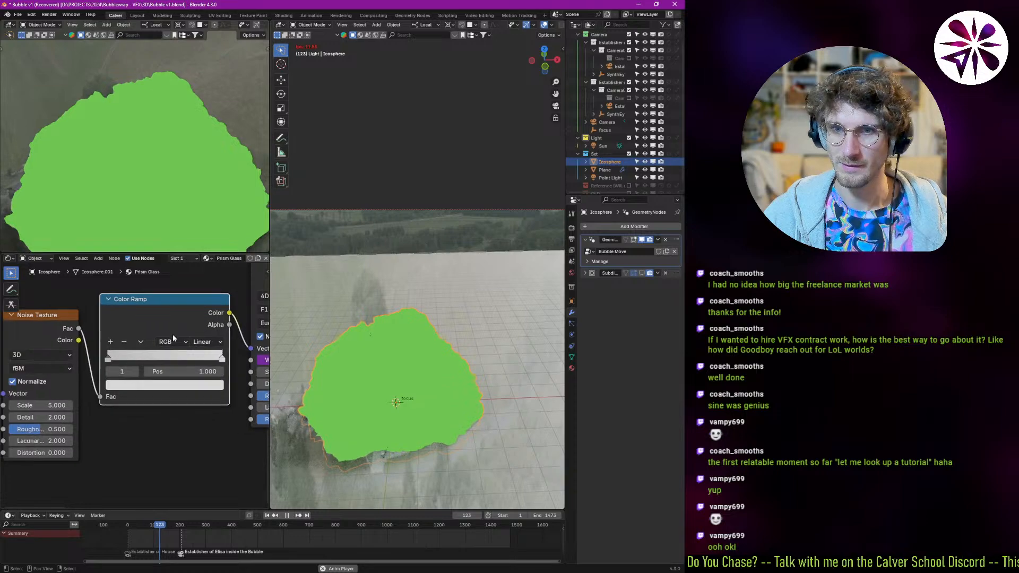
key("space")
key("m")
key("space")
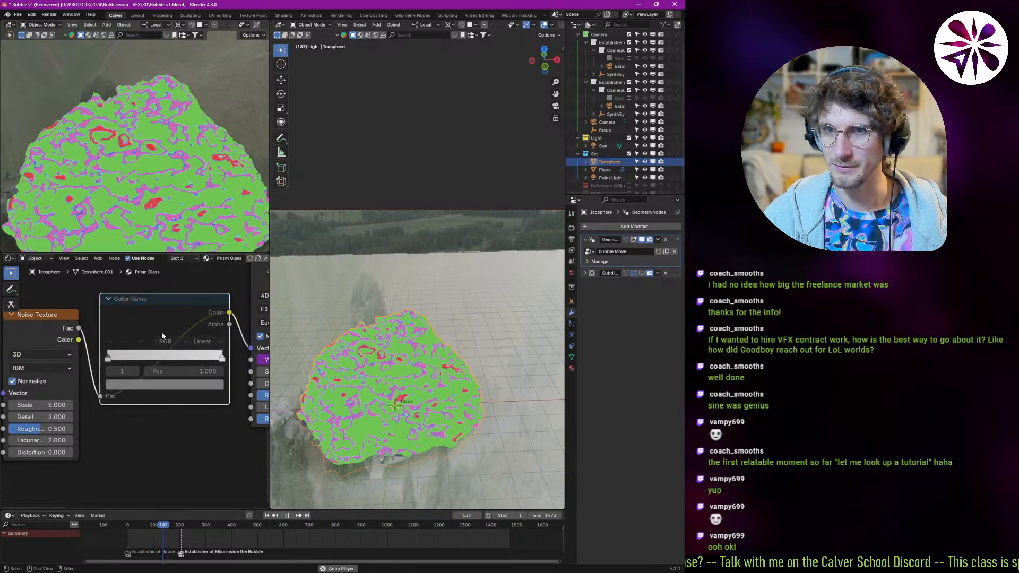
middle_click_drag(158, 337, 126, 322)
key("x")
scroll(125, 321, "down", 1)
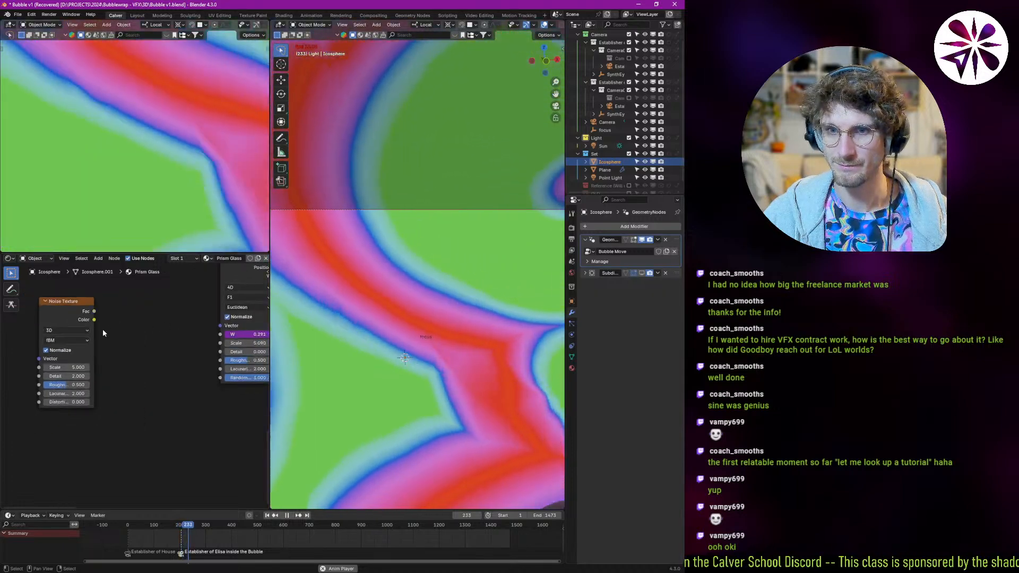
- Reconnect the Noise Texture's Fac output to the Voronoi Texture's Vector input and stop playback at frame 133
left_click(151, 534)
left_click_drag(94, 311, 220, 326)
key("space")
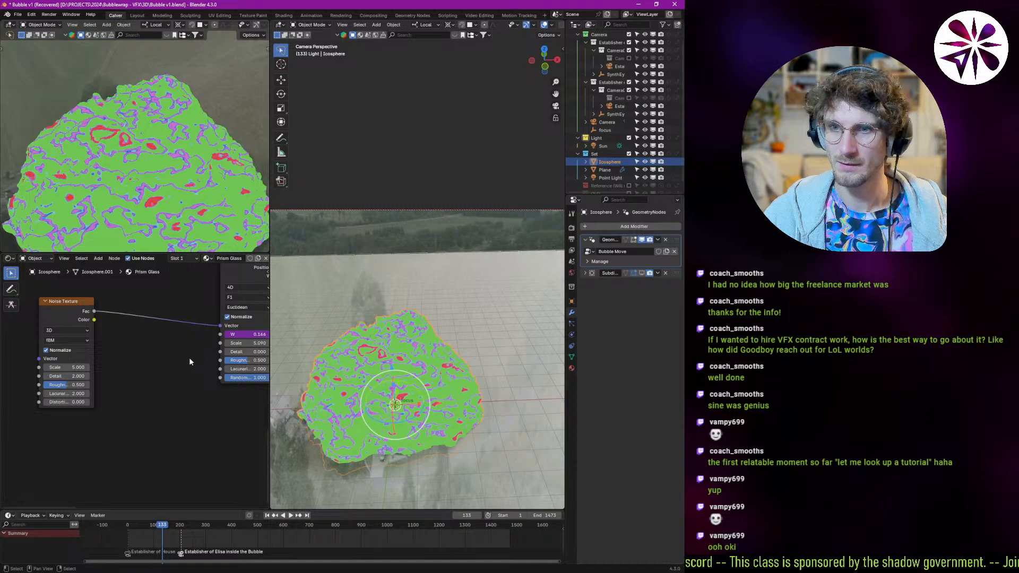
- Set the Noise Texture's Detail to 0 and check the distorted pattern in motion
left_click_drag(74, 367, 53, 376)
key("Escape")
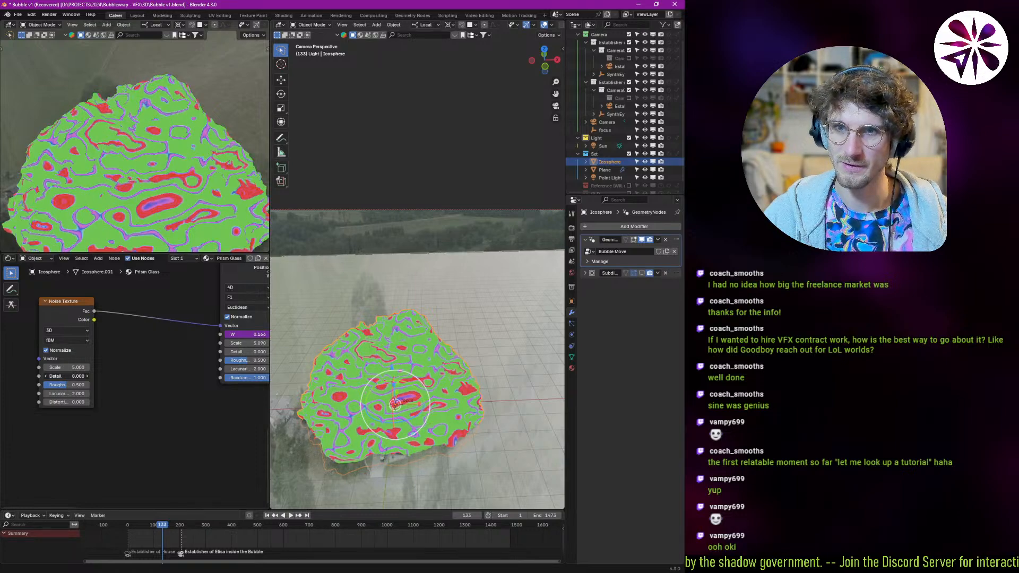
key("space")
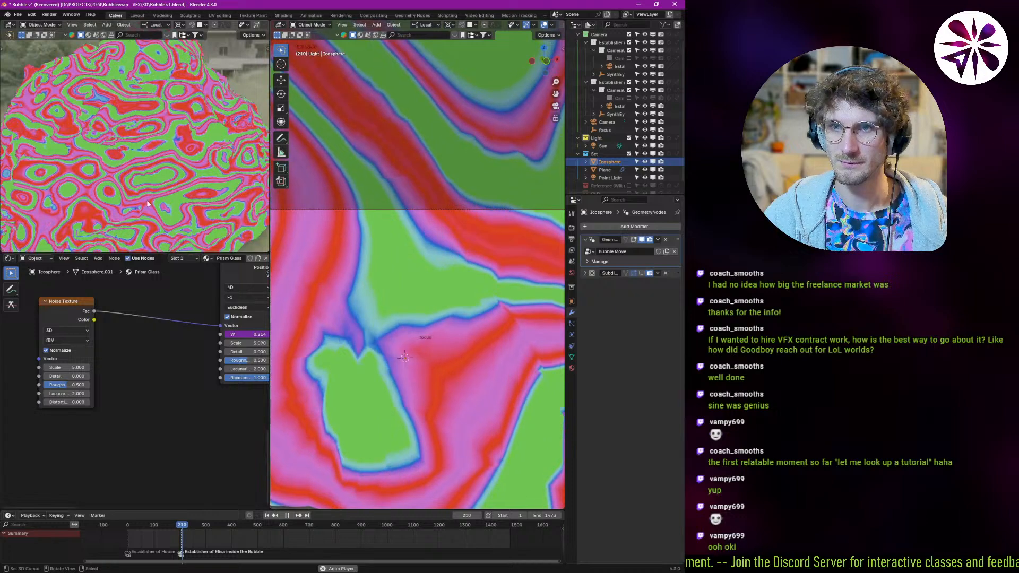
key("space")
- Return to frame 1, delete the Noise Texture and play the animation with the plain Voronoi pattern
key("shift+Left")
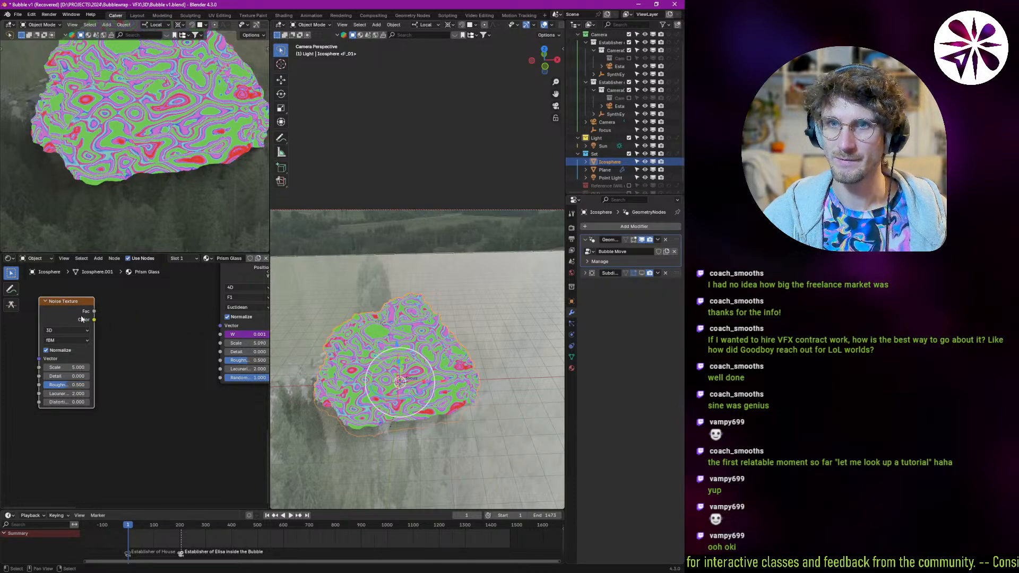
key("x")
key("space")
middle_click_drag(178, 349, 93, 360)
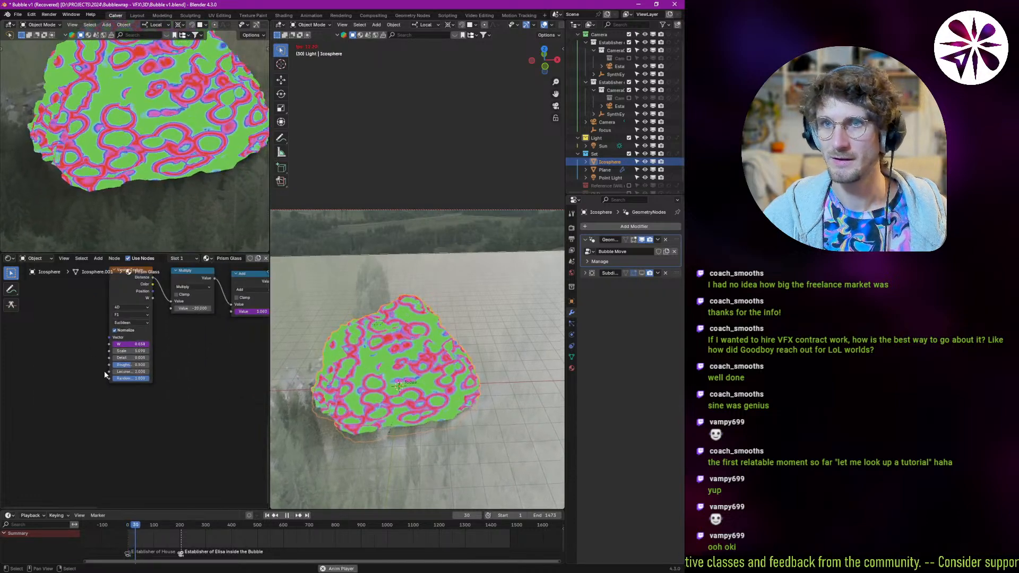
- Stop playback at frame 77 and preview the Mix Shader and the Prism Glass shader on the bubble
middle_click_drag(215, 344, 114, 415)
key("space")
middle_click_drag(225, 438, 34, 421)
middle_click_drag(183, 314, 163, 325)
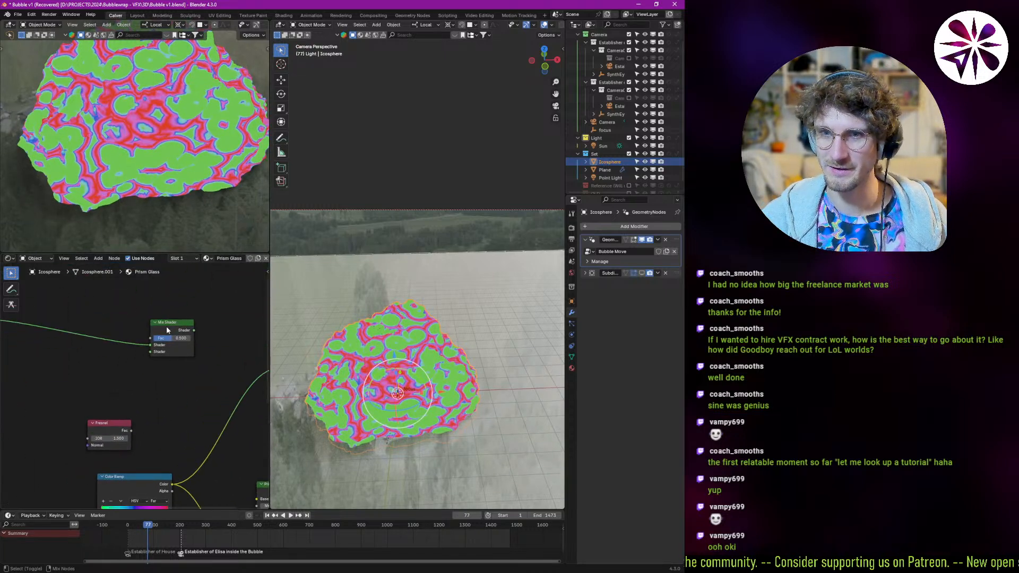
left_click(167, 331, "ctrl+shift")
middle_click_drag(8, 332, 154, 378)
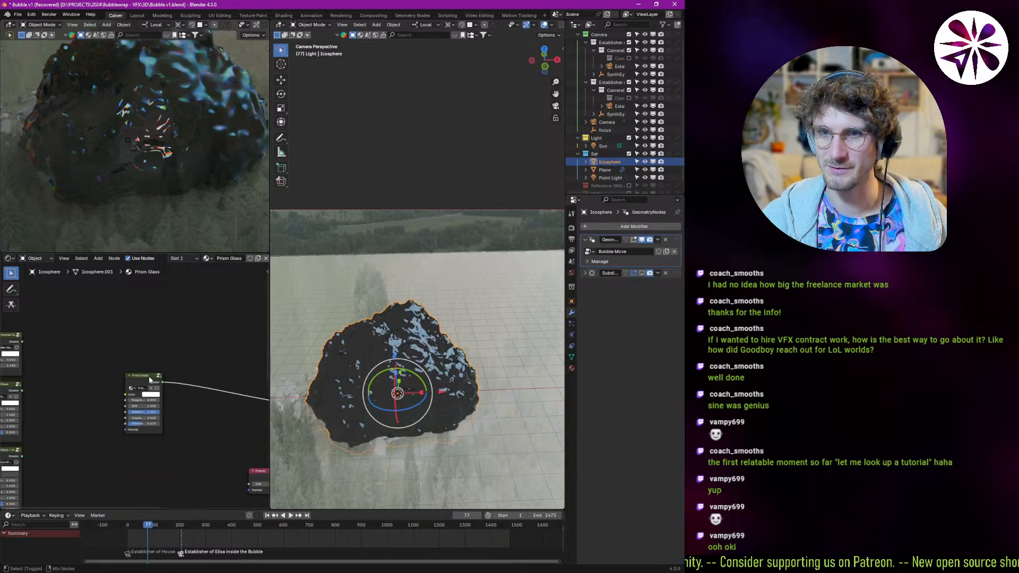
left_click(154, 378, "ctrl+shift")
middle_click_drag(228, 399, 89, 366)
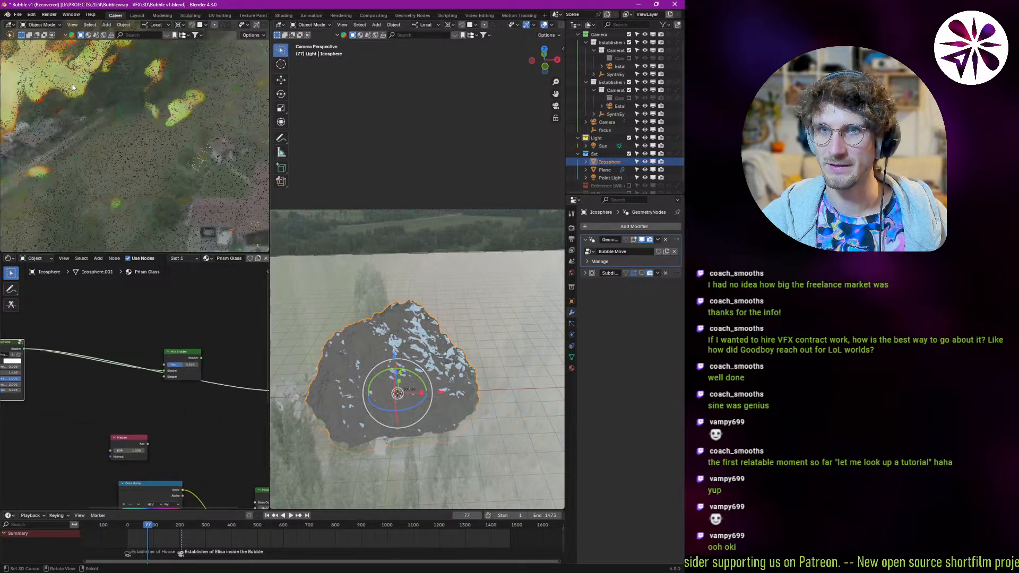
scroll(95, 116, "down", 4)
middle_click_drag(95, 120, 176, 125)
- Preview the Principled BSDF, the greyscale and rainbow Color Ramps feeding it, and the Principled BSDF again
middle_click_drag(150, 414, 57, 286)
left_click(175, 372, "ctrl+shift")
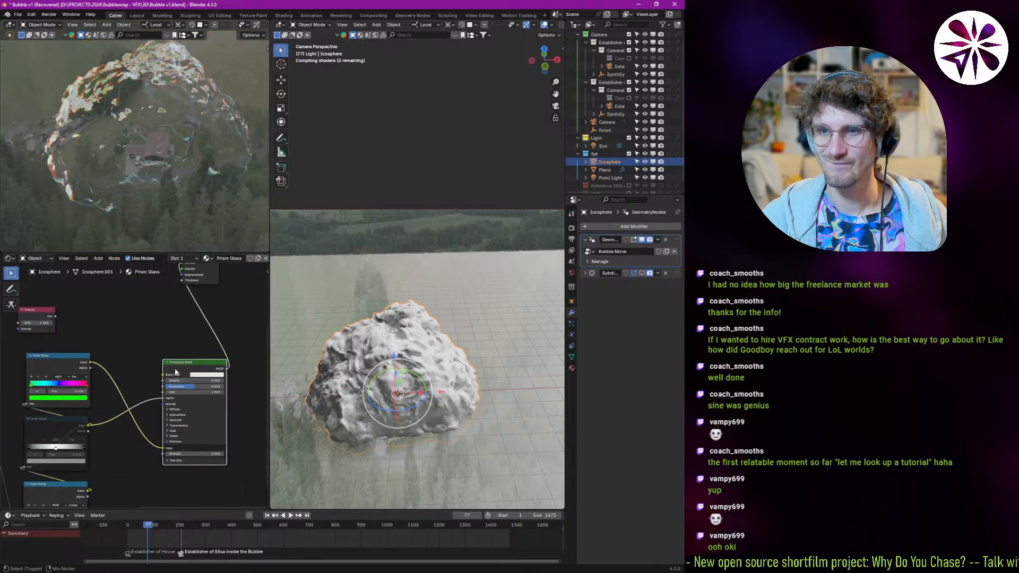
middle_click_drag(83, 441, 119, 390)
left_click(109, 376, "ctrl+shift")
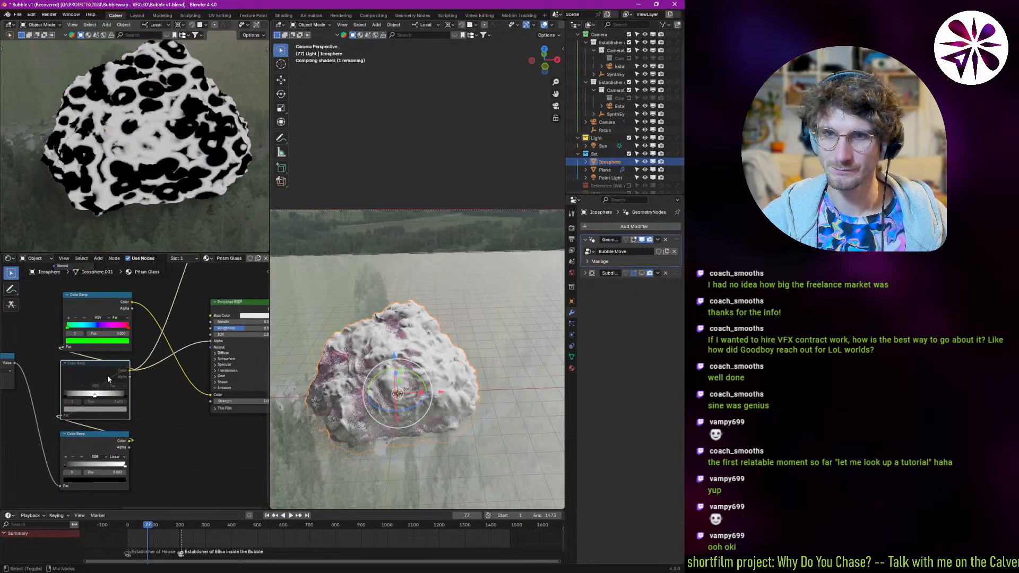
left_click(91, 304, "ctrl+shift")
middle_click_drag(137, 352, 65, 395)
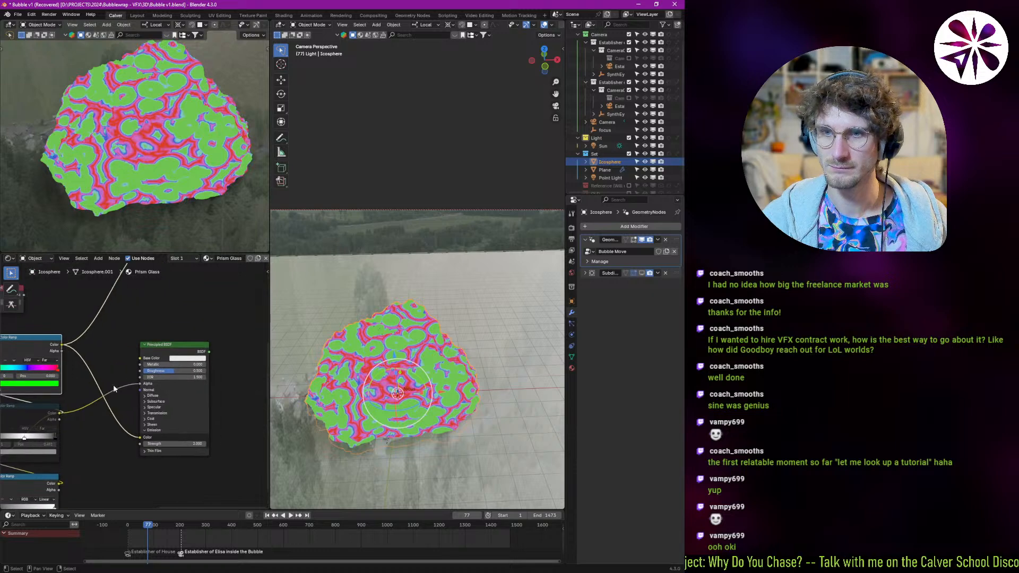
left_click(164, 346, "ctrl+shift")
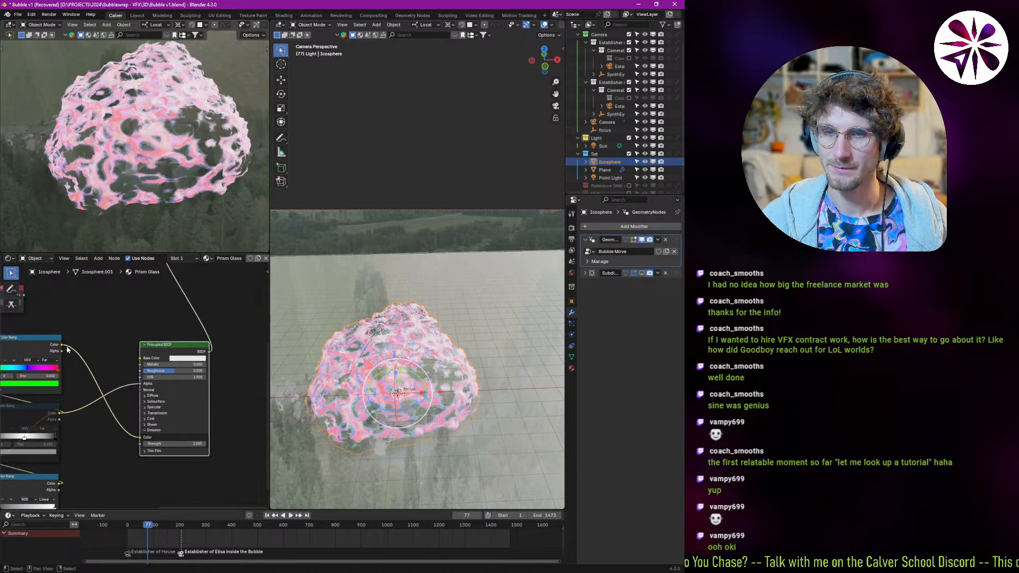
- Disconnect the Principled BSDF's Alpha input and delete the node
right_click_drag(114, 349, 107, 428, "ctrl")
left_click_drag(61, 345, 141, 438)
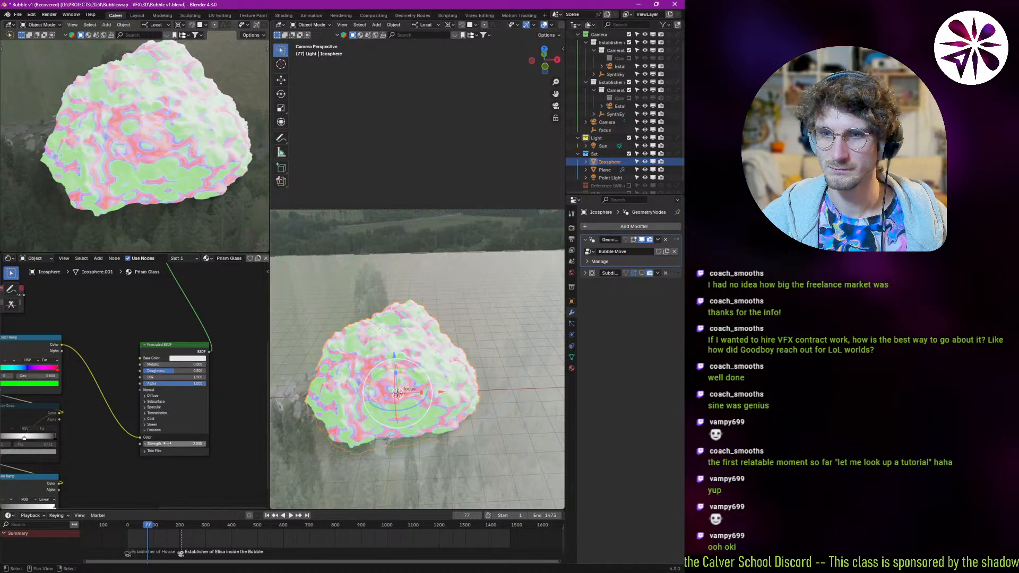
left_click(164, 348)
key("shift+a")
right_click(177, 359)
left_click(167, 344)
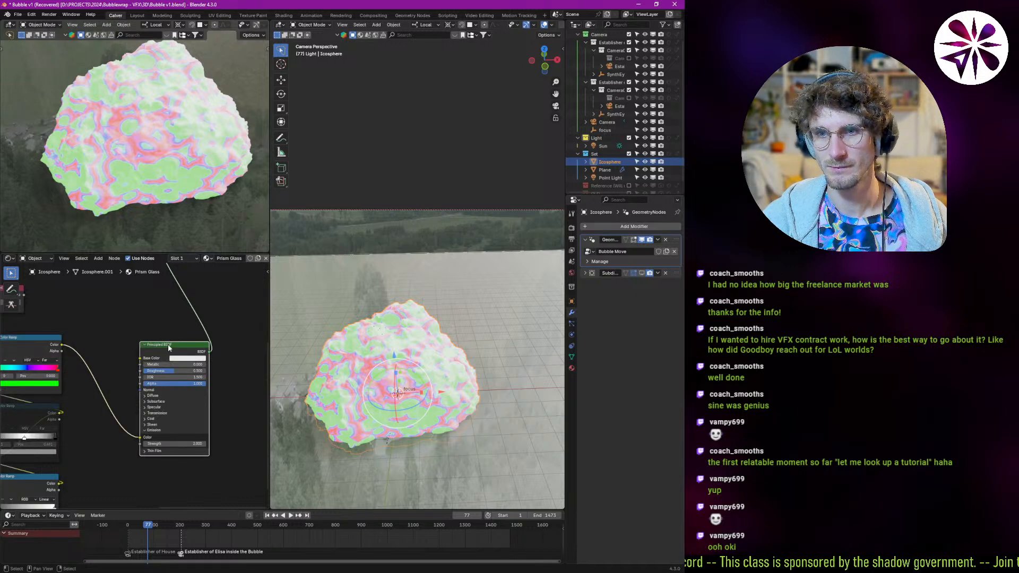
key("x")
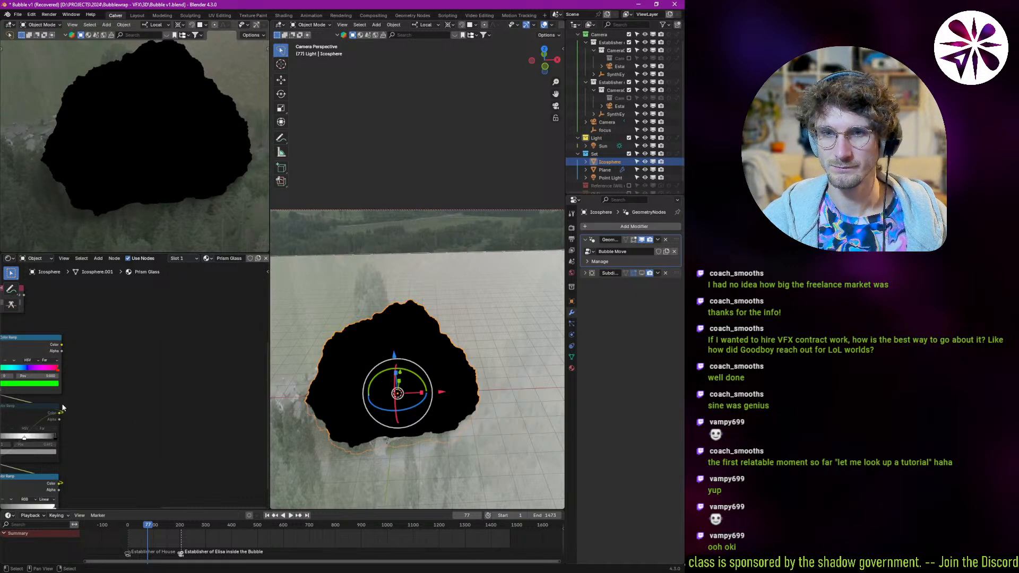
- Add a Fresnel node beside the greyscale Color Ramp, leaving its IOR input unlinked
left_click_drag(60, 414, 113, 402)
type("fres")
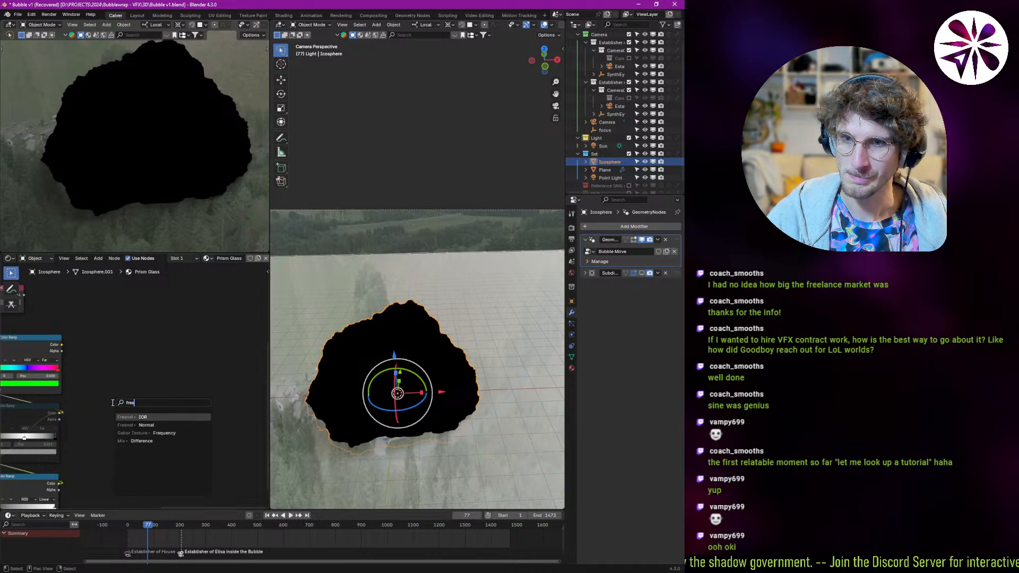
key("Return")
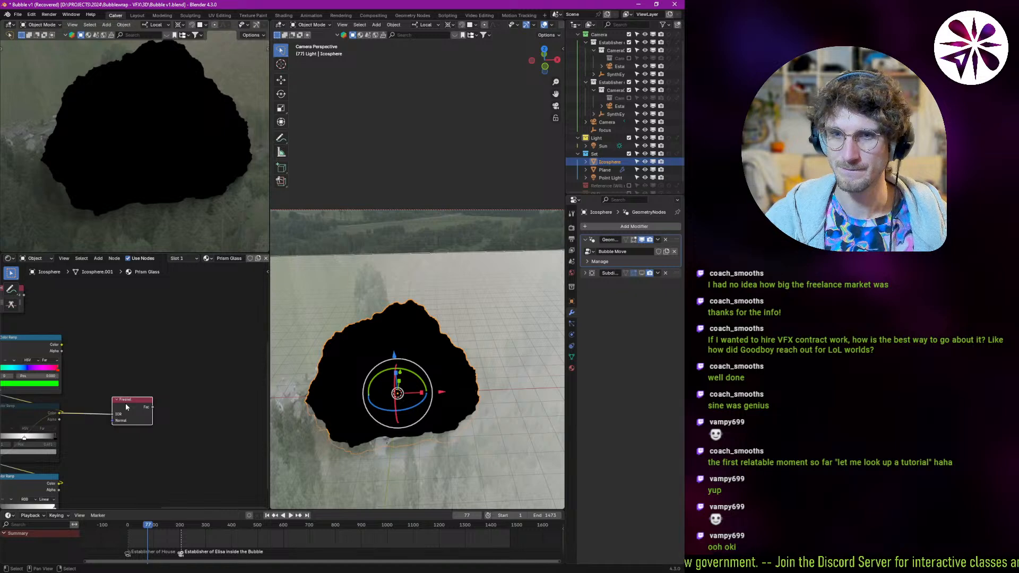
left_click_drag(128, 413, 120, 438)
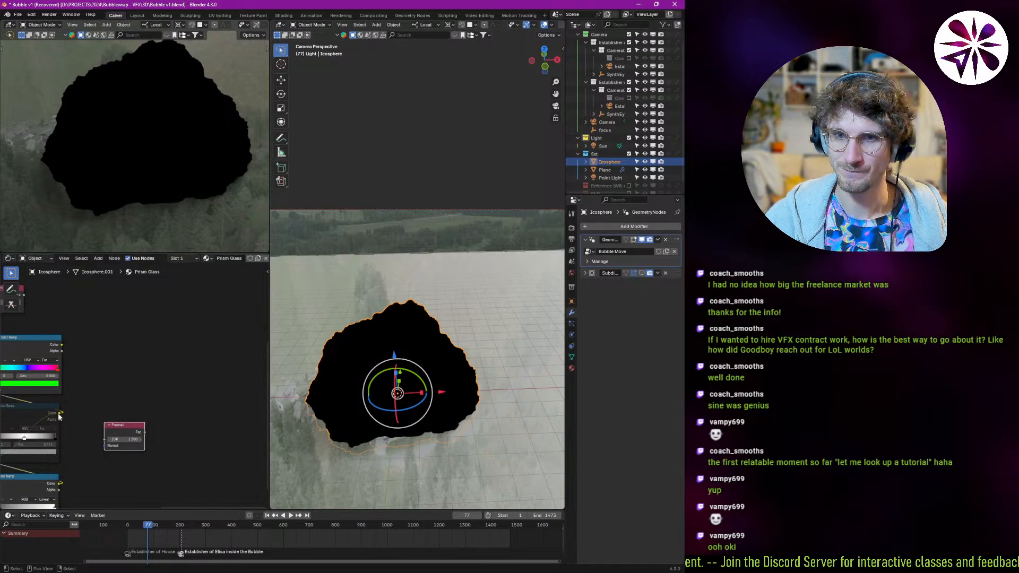
- Add a color Mix node with the greyscale Color Ramp's Color in A and the Fresnel's Fac in Factor
middle_click_drag(60, 417, 92, 390)
left_click(92, 390)
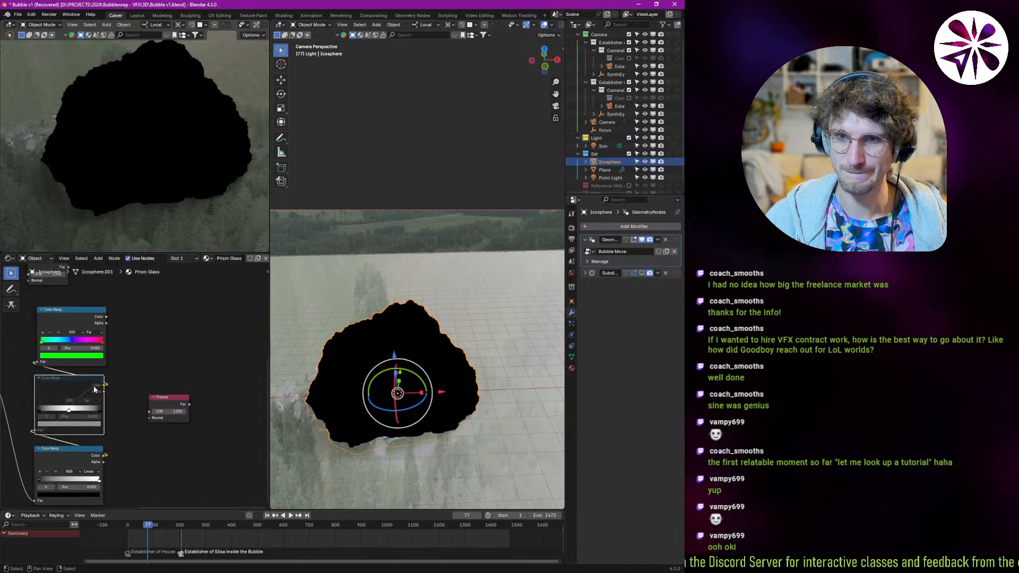
left_click_drag(101, 390, 171, 369)
type("mix")
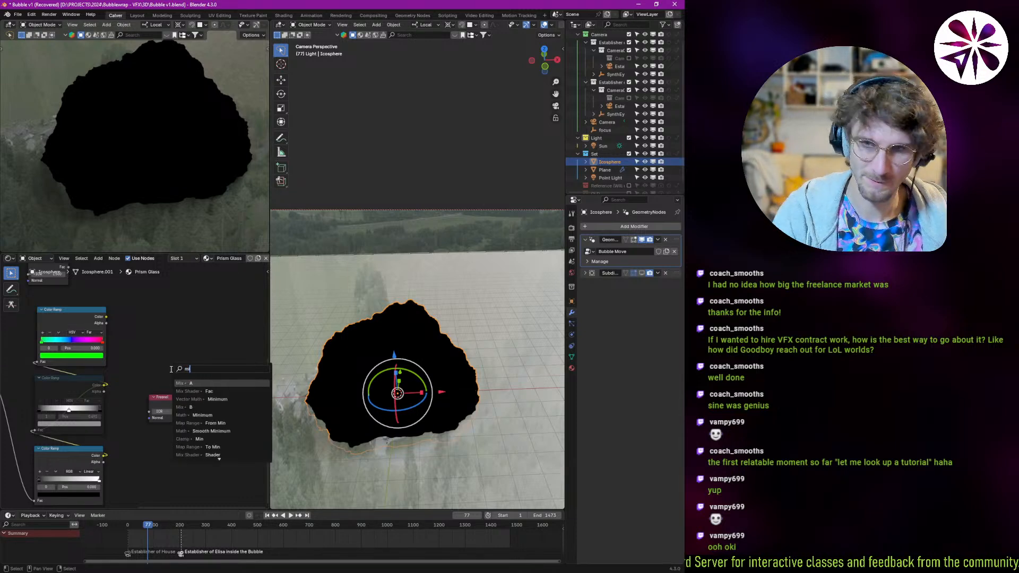
left_click(192, 384)
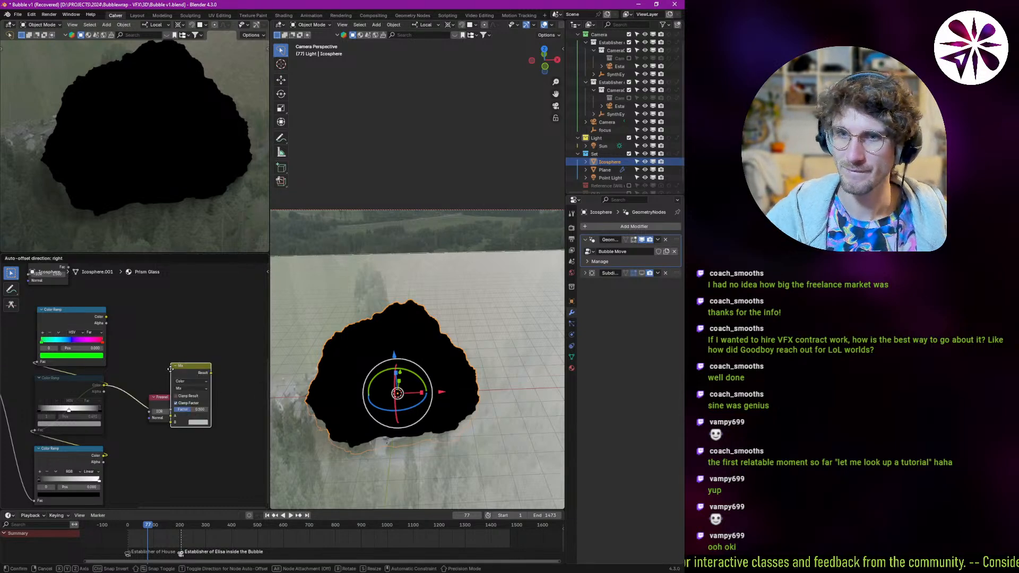
left_click(177, 319)
left_click_drag(190, 404, 179, 365)
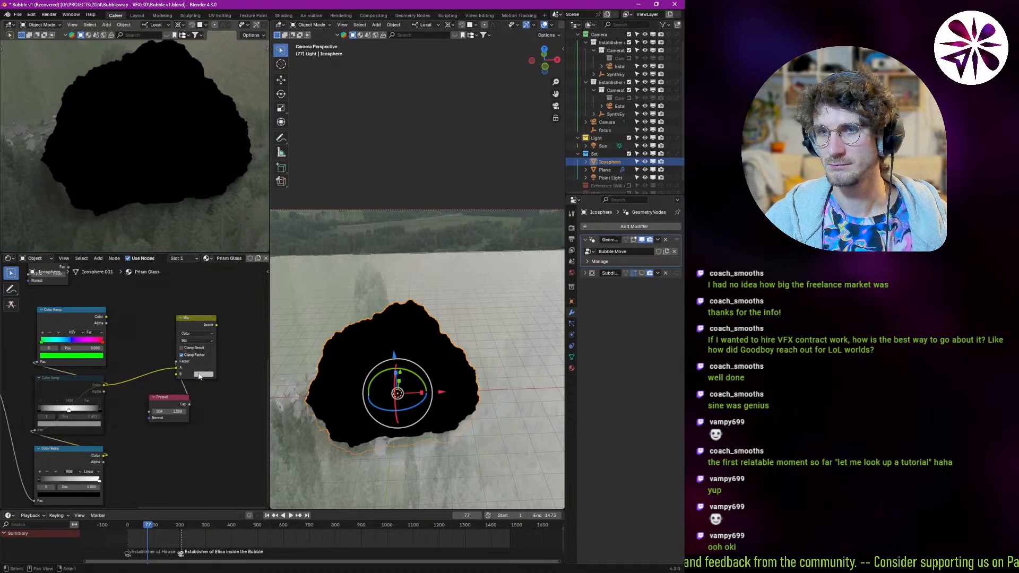
- Set the Mix node's B color to black and its blending mode to Multiply, with the Fresnel node placed beside it
left_click(203, 375)
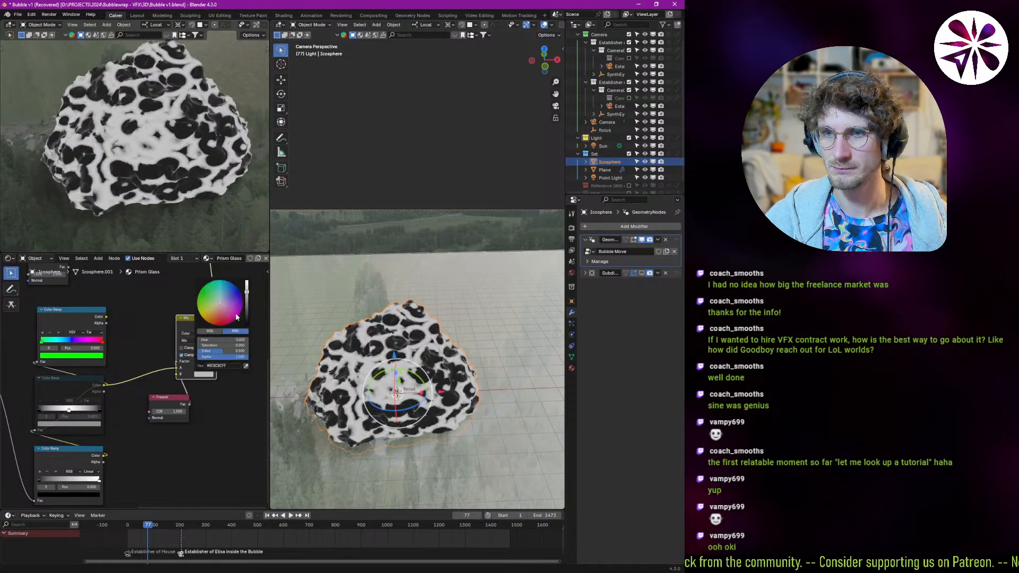
left_click_drag(246, 291, 246, 324)
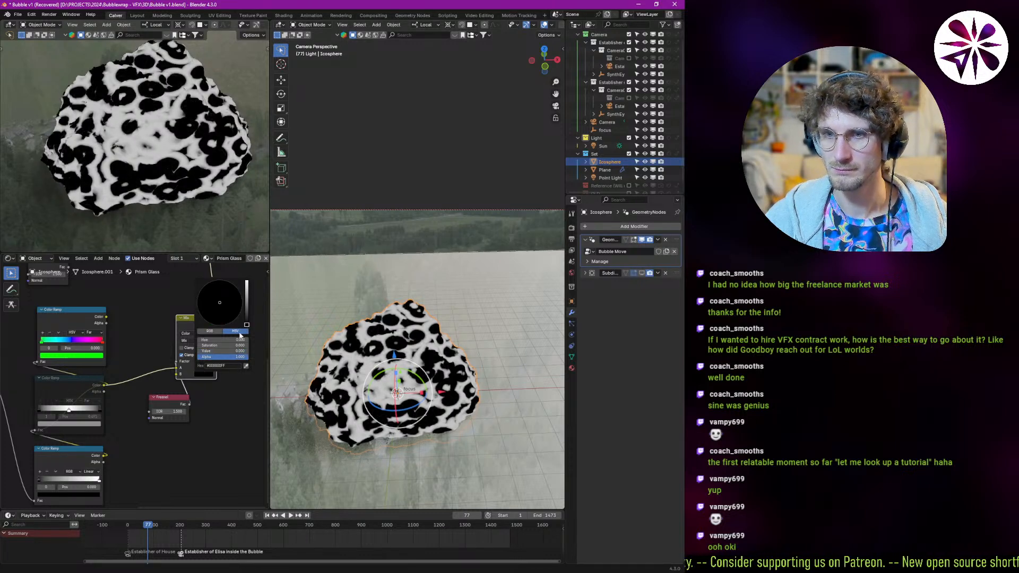
scroll(170, 350, "up", 2)
left_click(207, 335)
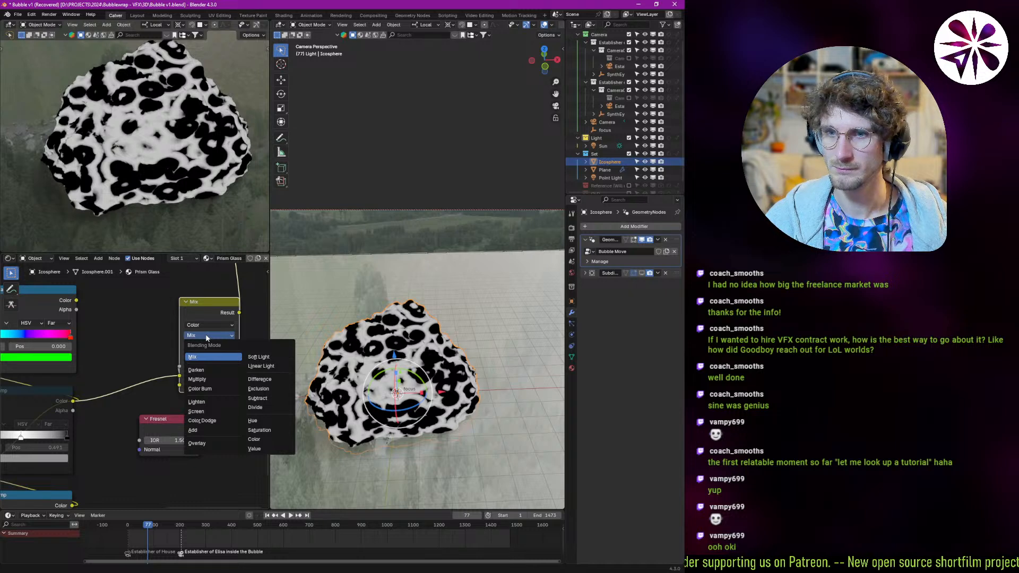
left_click(208, 378)
left_click_drag(170, 419, 137, 410)
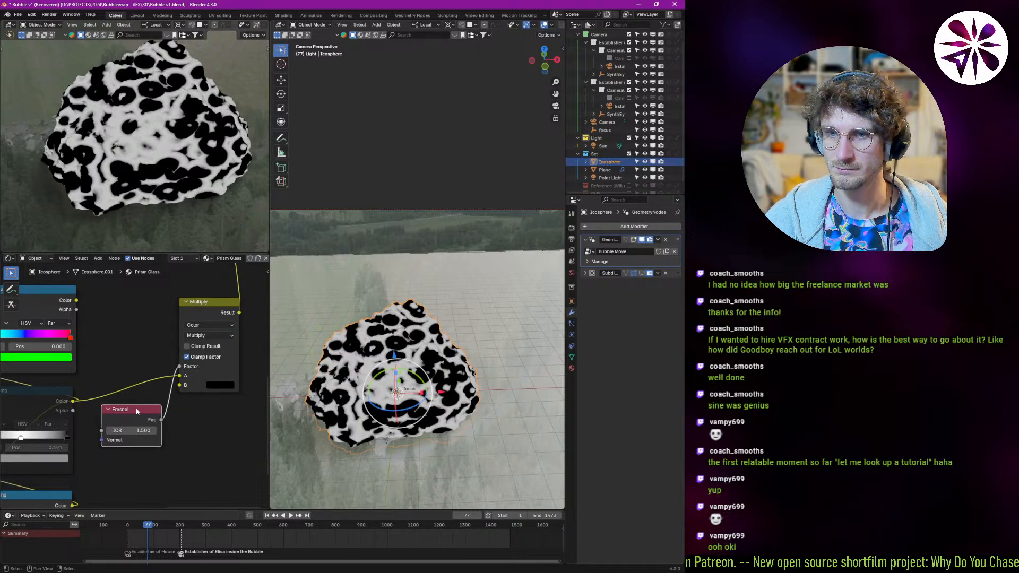
- Try other settings for the Multiply node's B color and the Fresnel's IOR
left_click(223, 386)
left_click_drag(283, 281, 284, 314)
left_click(213, 335)
left_click(213, 335)
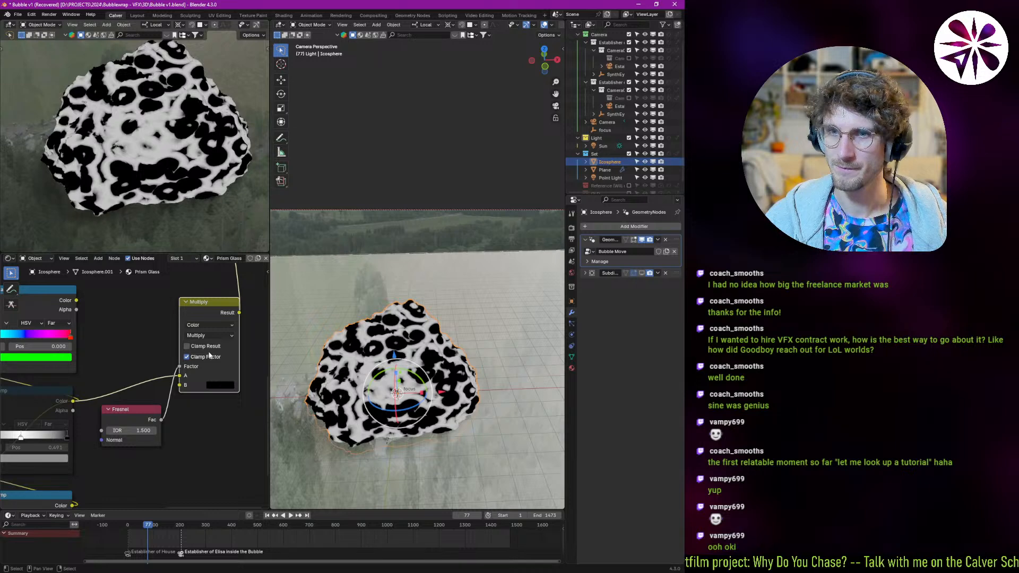
mouse_move(138, 429)
left_mouse_down()
mouse_move(90, 429)
mouse_move(234, 429)
left_mouse_up()
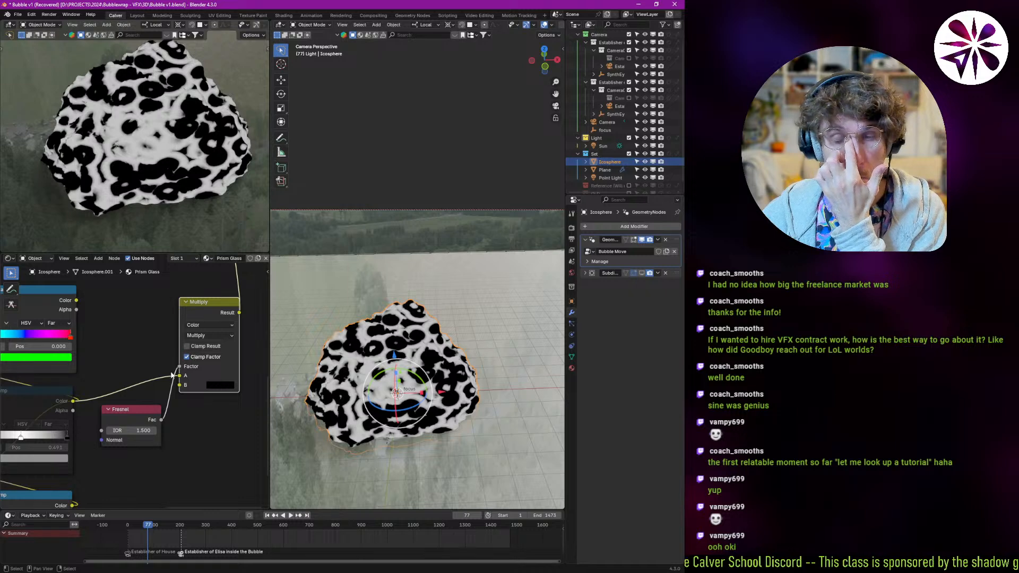
- Preview the Fresnel and insert a Color Ramp between its Fac output and the Multiply node's Factor
left_click(137, 421, "ctrl+shift")
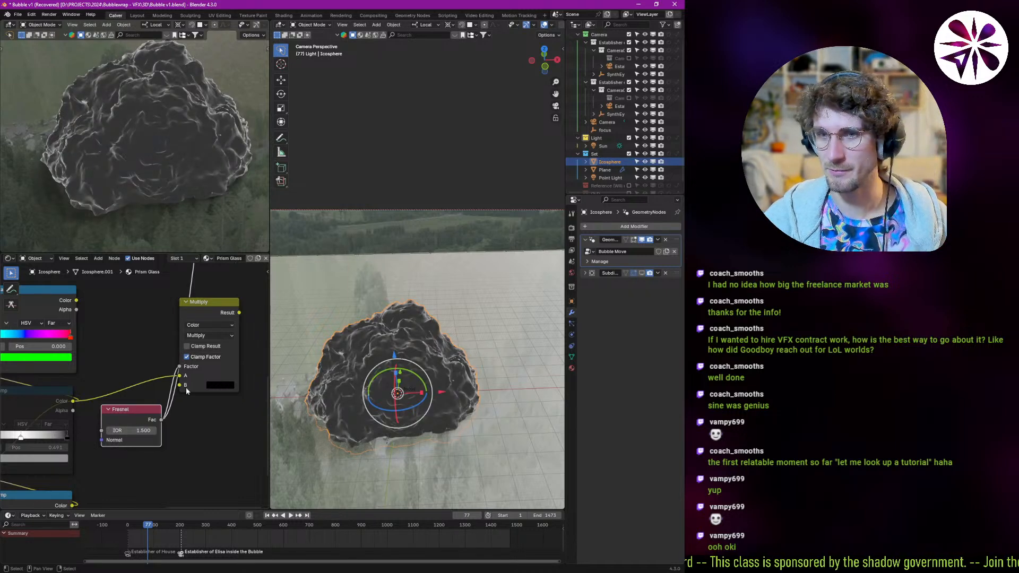
left_click_drag(178, 437, 178, 438)
type("inverramp")
key("Return")
left_click(178, 439)
middle_click_drag(199, 440, 112, 411)
scroll(184, 416, "down", 1)
left_click_drag(95, 348, 94, 351)
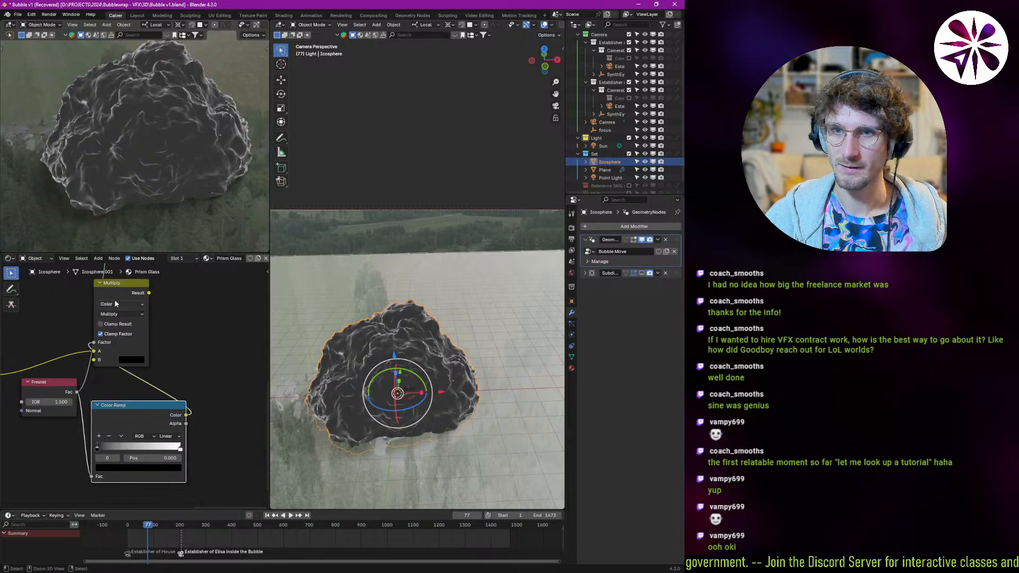
- Reverse the Fresnel's Color Ramp so the white stop comes first and the black stop sits about three quarters along
left_click_drag(101, 450, 97, 449)
left_click_drag(179, 449, 98, 452)
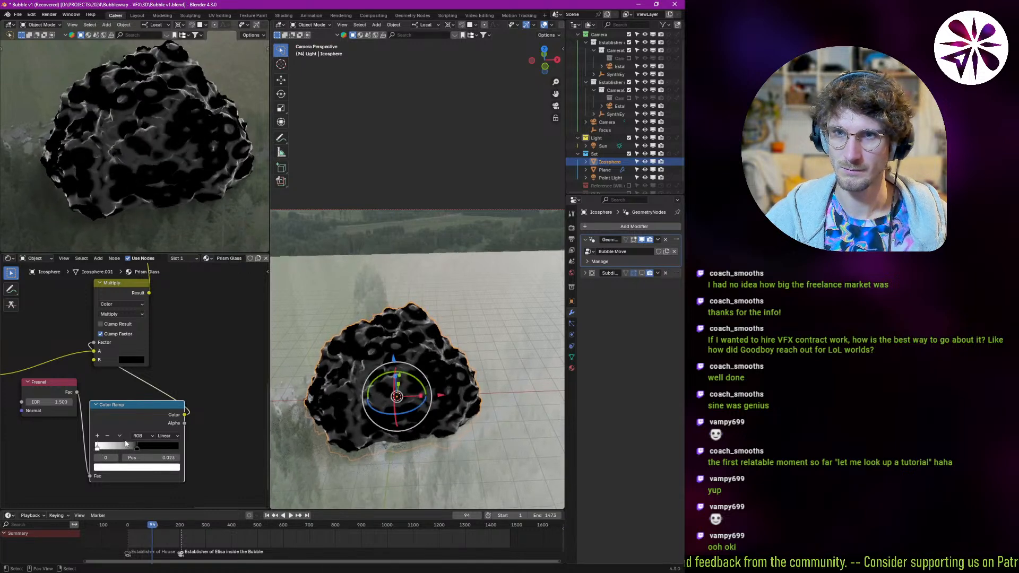
left_click_drag(130, 451, 162, 450)
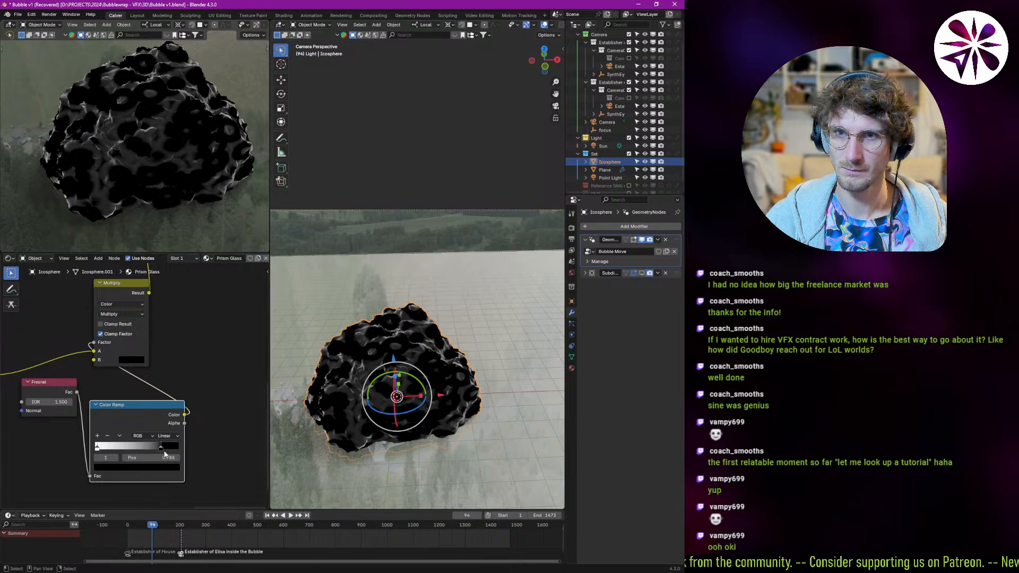
- Set the Fresnel's IOR to 1.350 and tighten its Color Ramp by moving the black stop closer to the white one
middle_click_drag(96, 379, 152, 392)
mouse_move(107, 415)
left_mouse_down()
mouse_move(95, 415)
mouse_move(109, 415)
left_mouse_up()
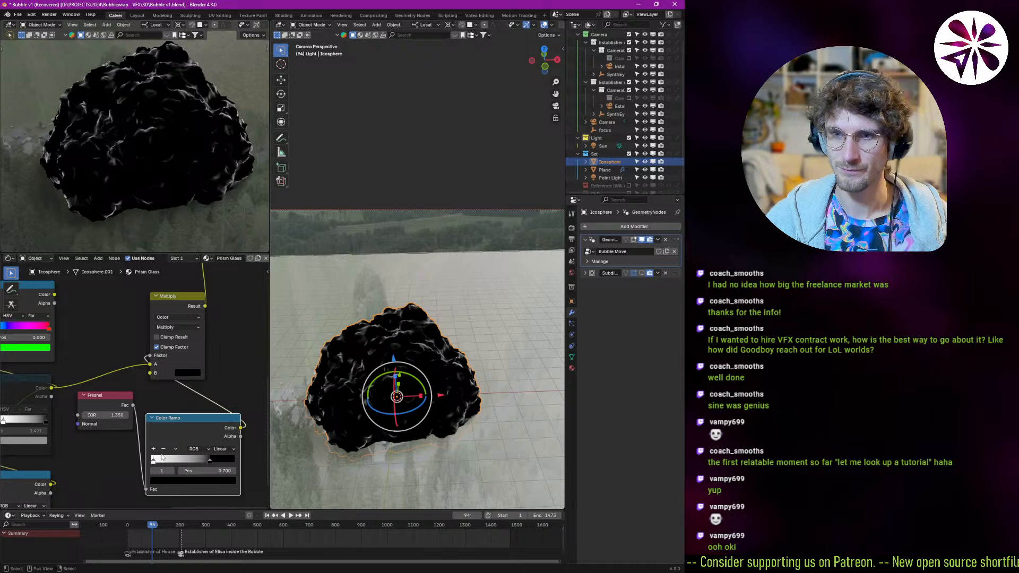
left_click(155, 461)
left_click_drag(208, 459, 155, 460)
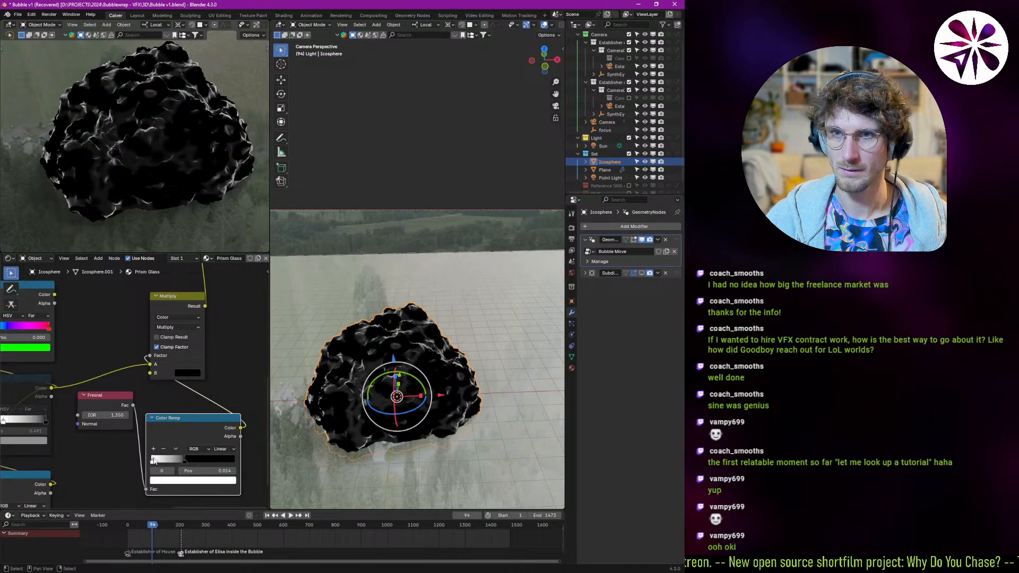
- Play the animation to check the Fresnel-masked pattern in motion and return to frame 1
key("space")
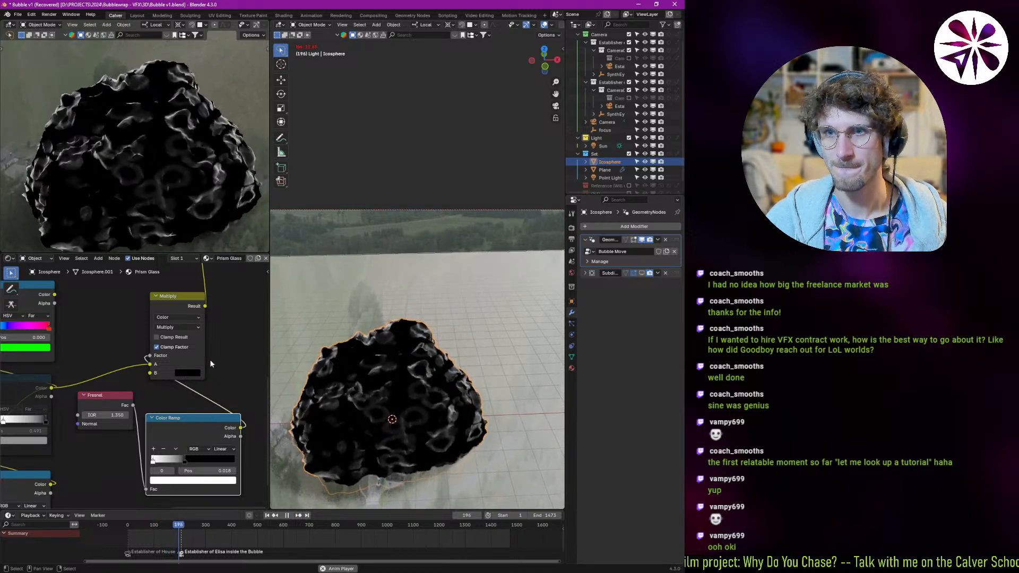
key("space")
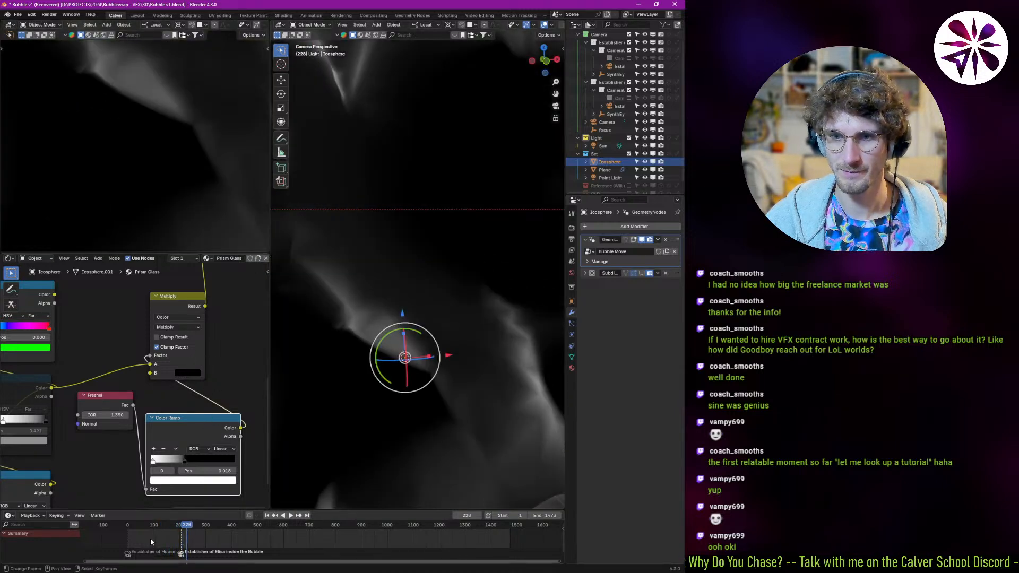
key("shift+Left")
- Duplicate the Multiply node and connect the rainbow Color Ramp's Color output to the duplicate's A input
middle_click_drag(175, 313, 91, 399)
scroll(170, 396, "down", 2)
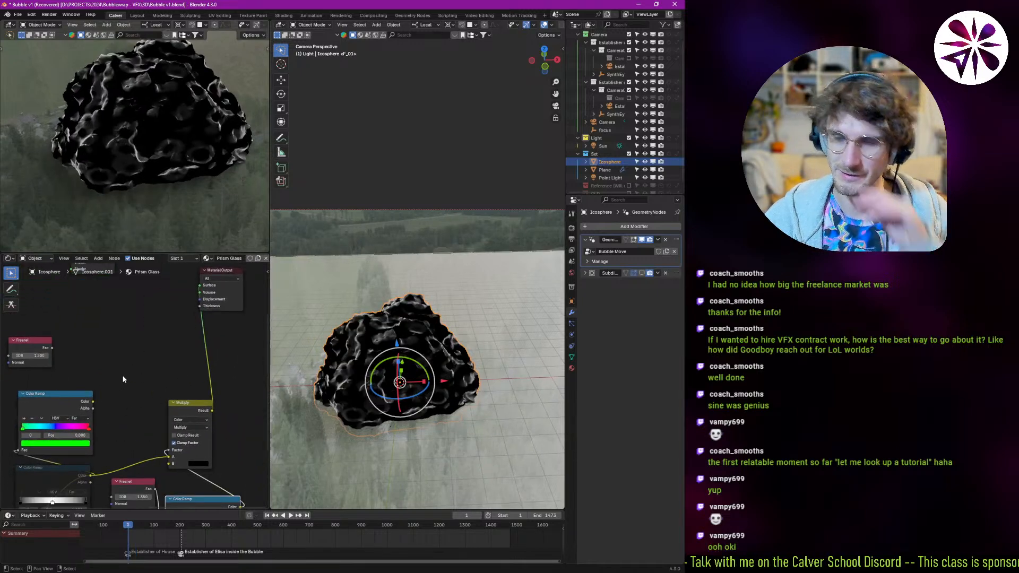
middle_click_drag(157, 415, 145, 365)
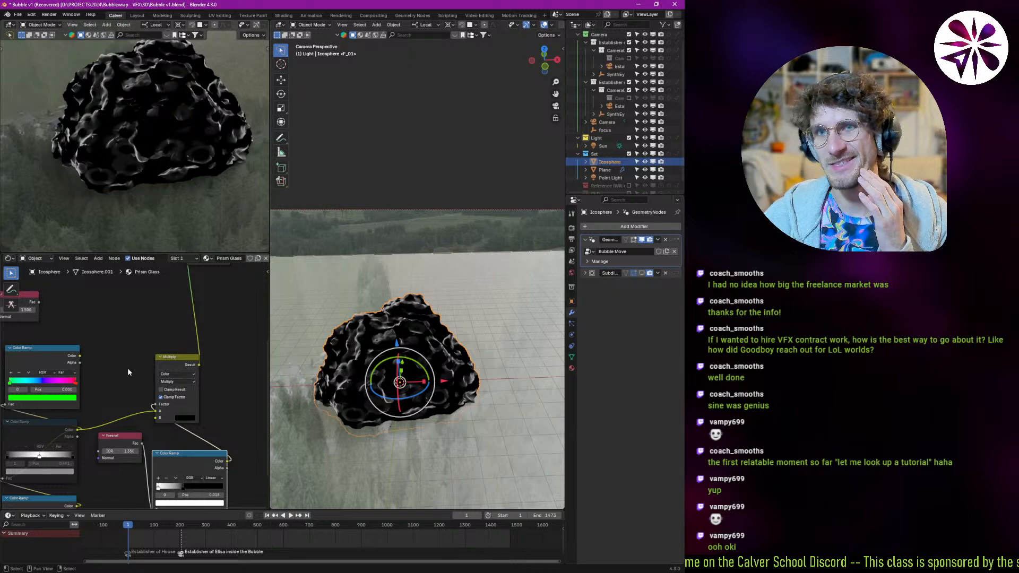
middle_click_drag(139, 411, 182, 442)
left_click(181, 364)
key("shift+d")
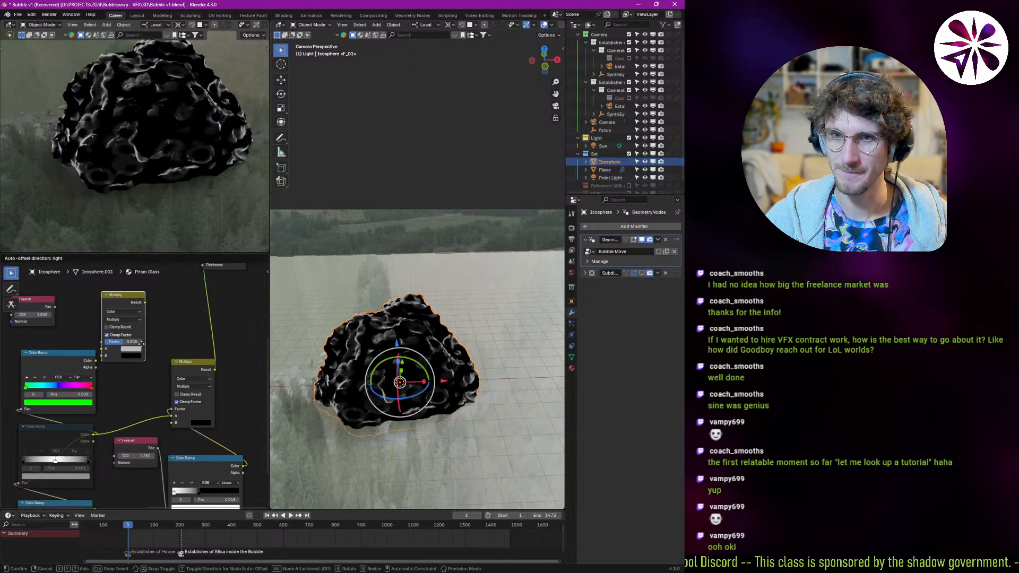
left_click(106, 364)
left_click_drag(95, 362, 115, 370)
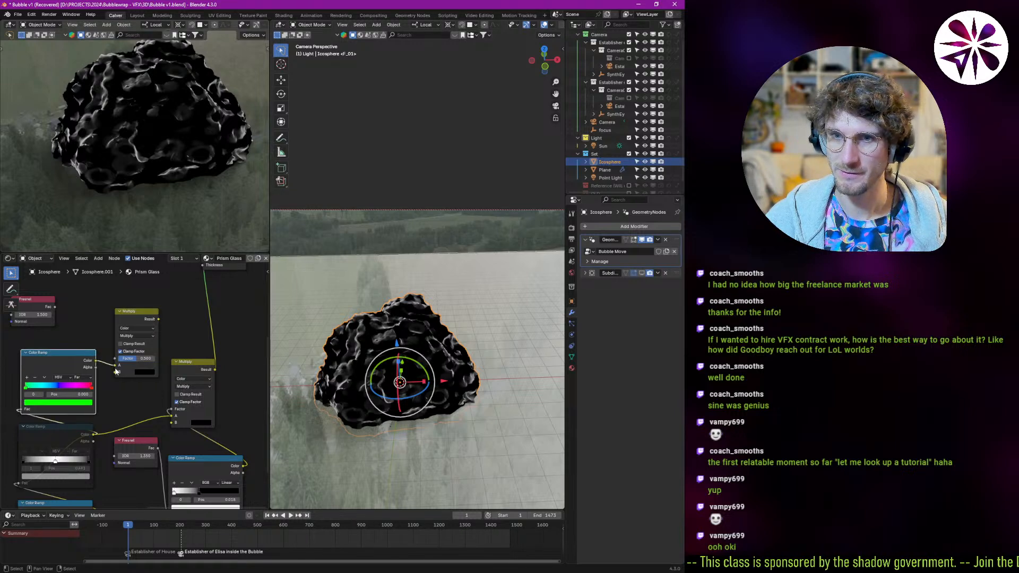
- Connect the Fresnel Color Ramp to the duplicated Multiply's Factor and preview that node against the plain rainbow ramp
middle_click_drag(238, 460, 229, 441)
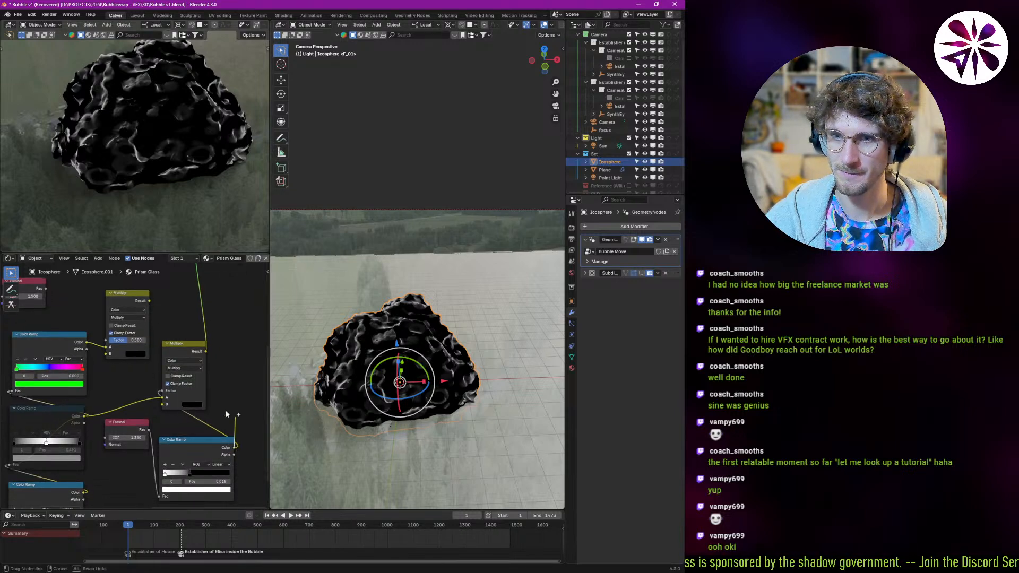
left_click_drag(110, 356, 110, 354)
left_click(123, 297, "ctrl+shift")
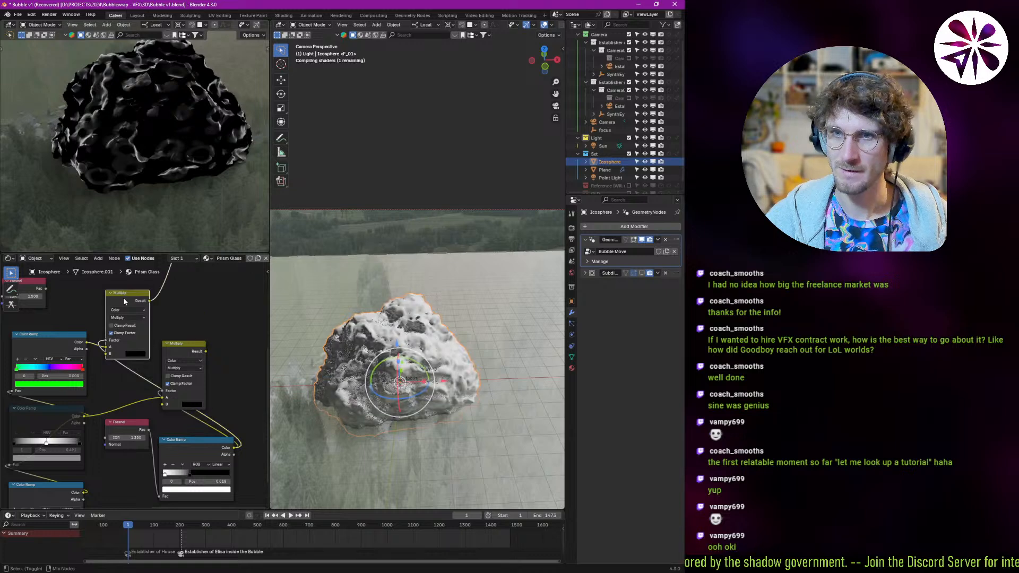
left_click(86, 337, "ctrl+shift")
left_click(141, 339, "ctrl+shift")
scroll(113, 340, "up", 2)
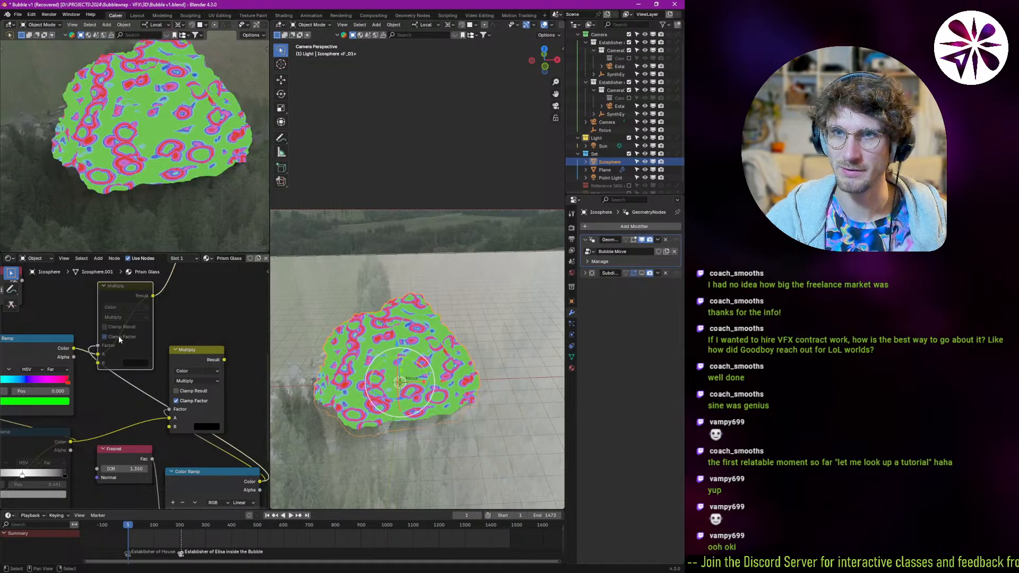
- Play the animation while muting and unmuting the duplicated Multiply to compare the rainbow pattern with and without the Fresnel mask
key("space")
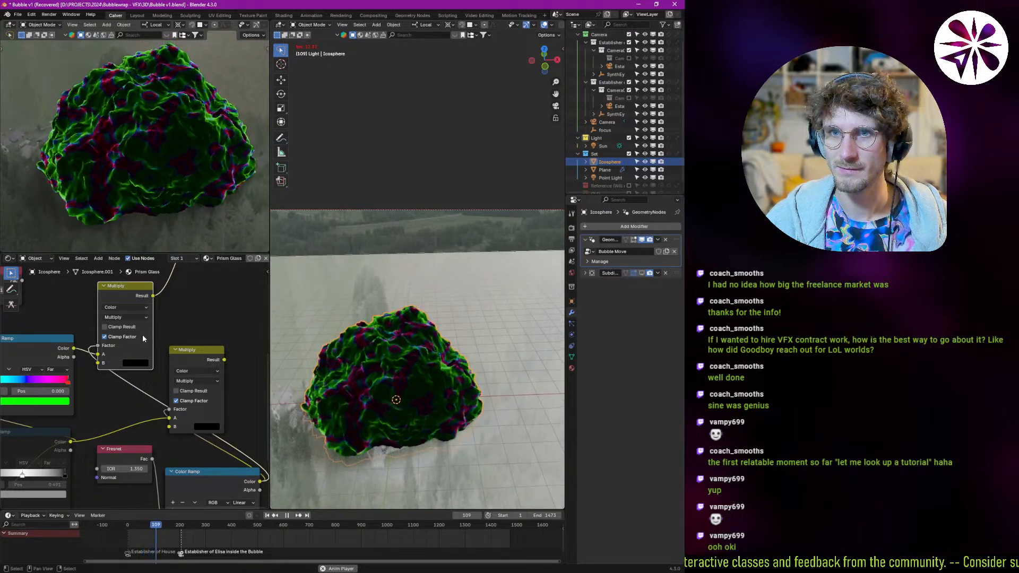
key("space")
key("m")
key("space")
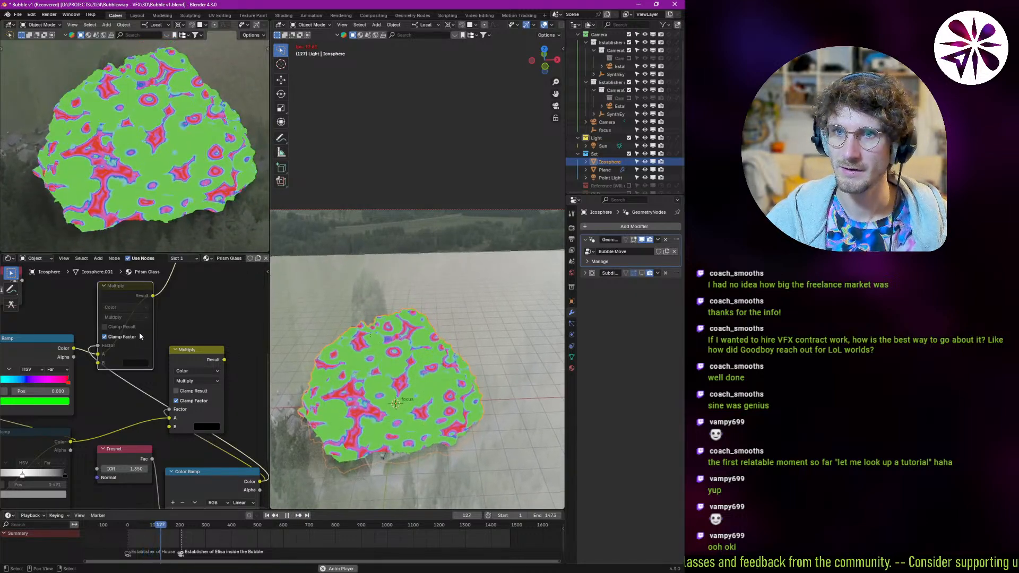
key("m")
middle_click_drag(132, 405, 111, 322)
mouse_move(181, 431)
left_mouse_down()
mouse_move(237, 435)
mouse_move(145, 434)
mouse_move(249, 437)
mouse_move(160, 432)
left_mouse_up()
middle_click_drag(141, 320, 167, 411)
scroll(160, 408, "down", 2)
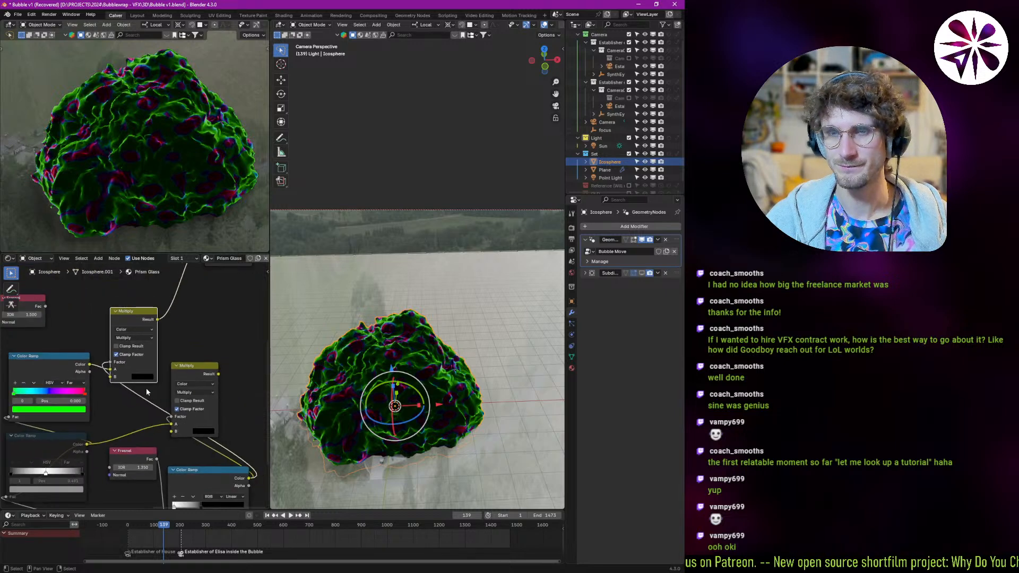
- Add an Emission shader above the Multiply nodes and feed it the rainbow Color Ramp's Color output
scroll(173, 388, "down", 3)
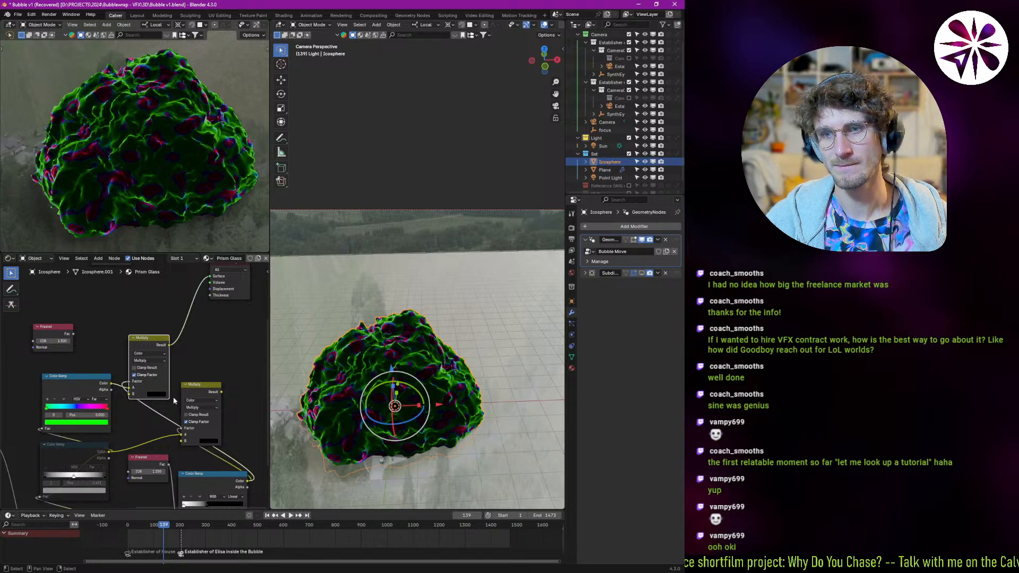
middle_click_drag(121, 312, 191, 387)
middle_click_drag(215, 341, 161, 326)
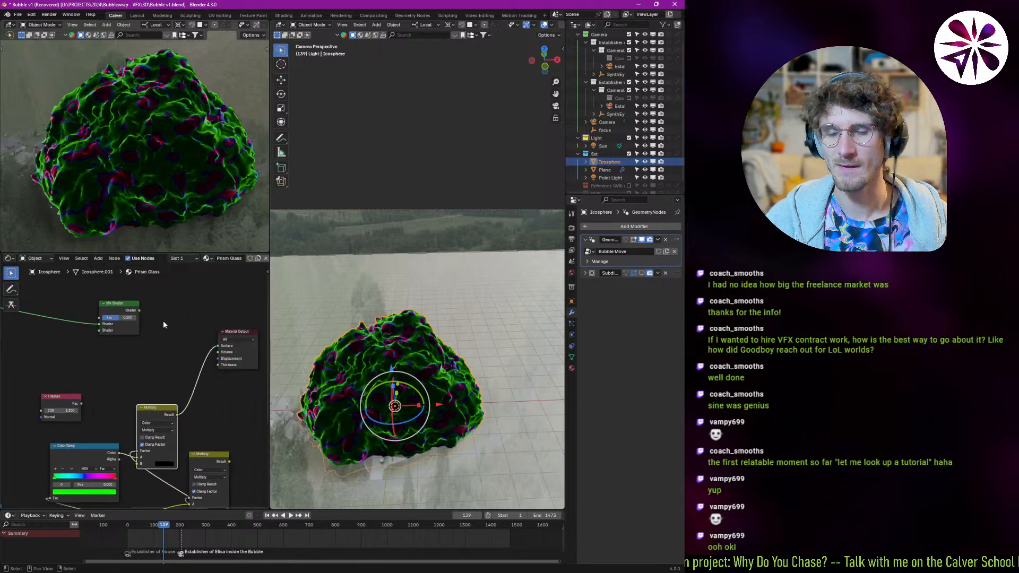
middle_click_drag(147, 474, 154, 384)
key("shift+a")
type("em")
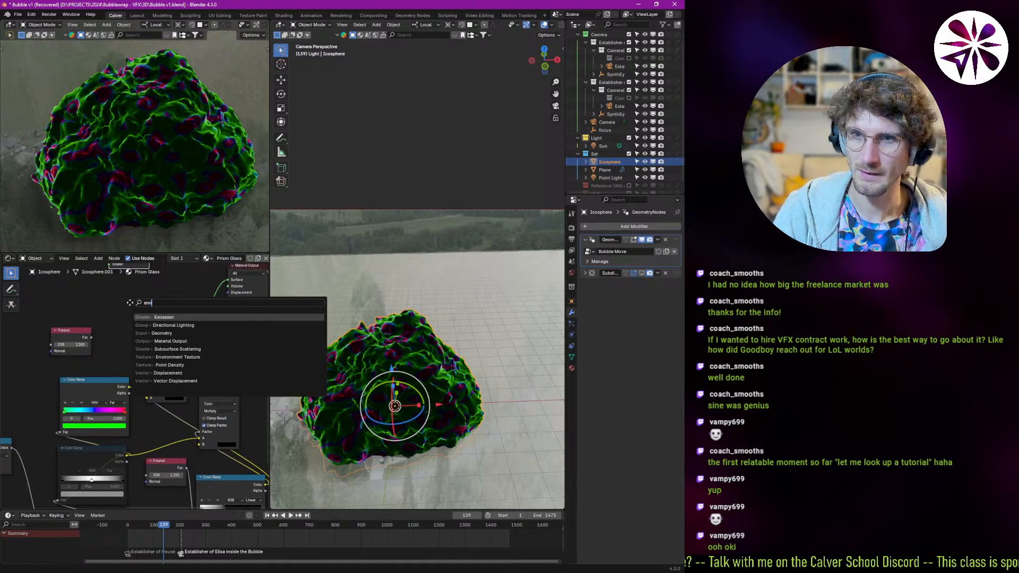
key("Return")
left_click(130, 303)
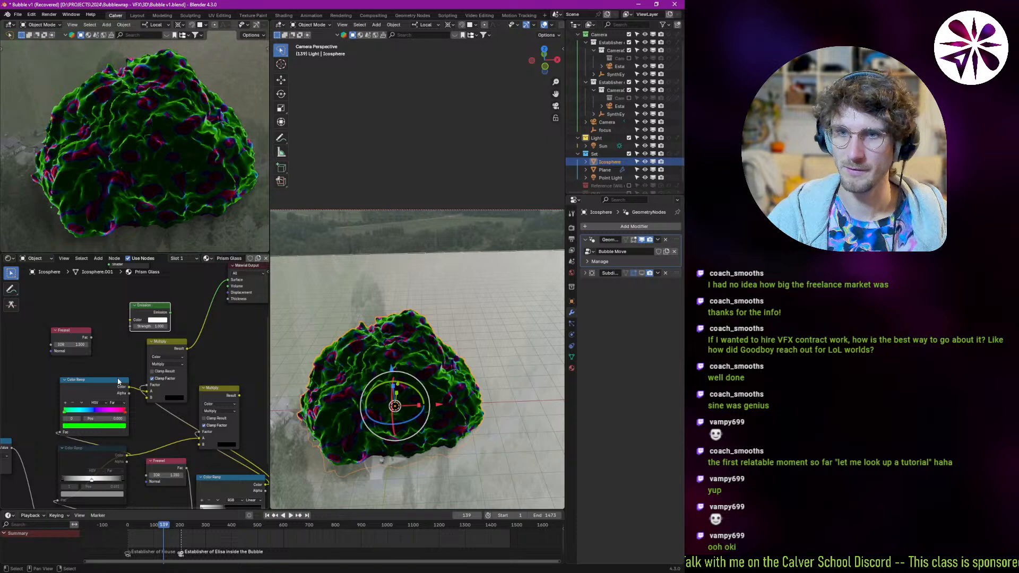
left_click_drag(127, 388, 132, 317)
- Connect Emission to the Mix Shader's second Shader input and the original Multiply's Result to its Fac, then preview the mix muted and unmuted
middle_click_drag(163, 315, 179, 378)
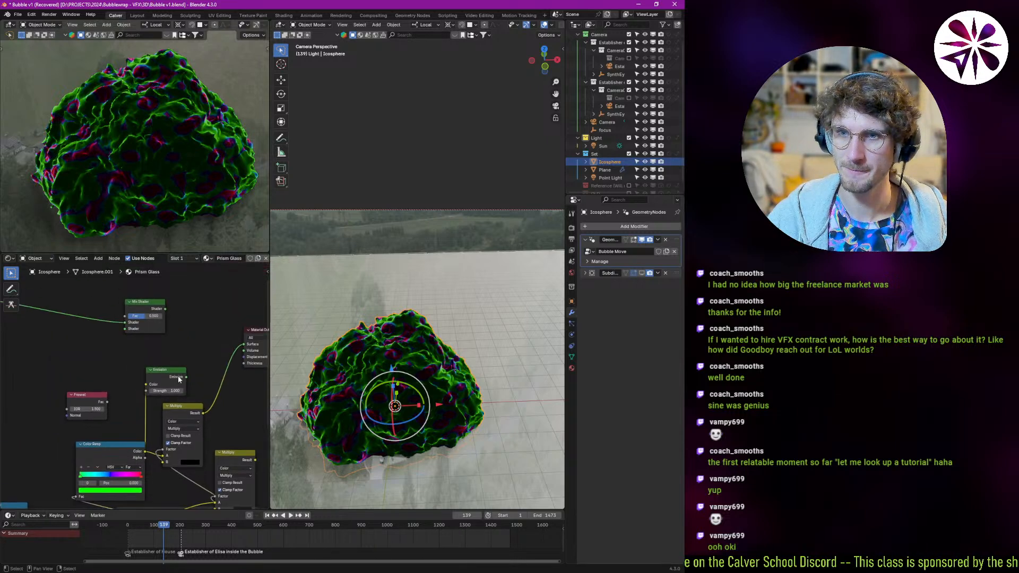
left_click_drag(130, 331, 126, 329)
middle_click_drag(238, 458, 174, 400)
left_click_drag(190, 400, 59, 318)
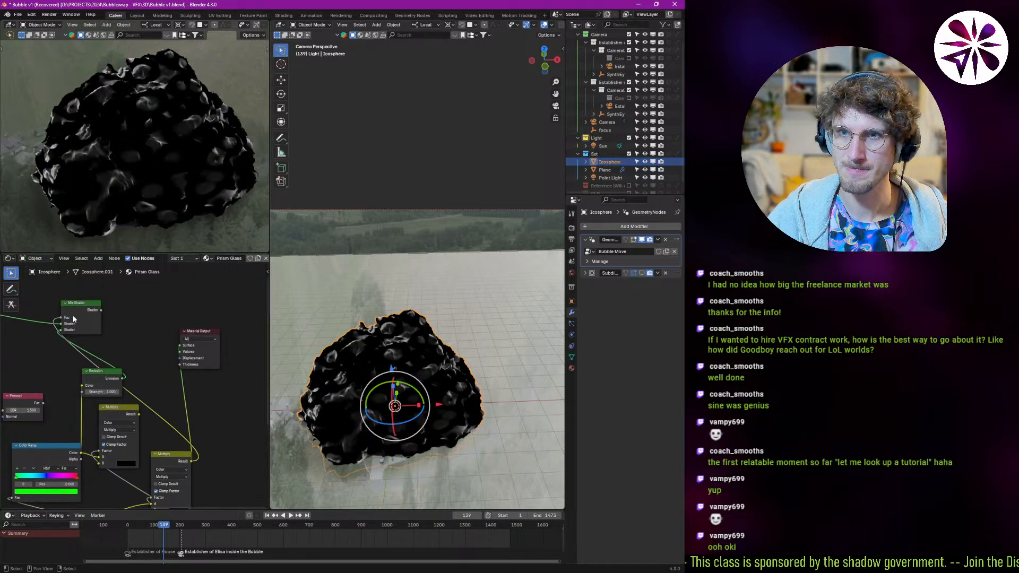
left_click(74, 315, "ctrl+shift")
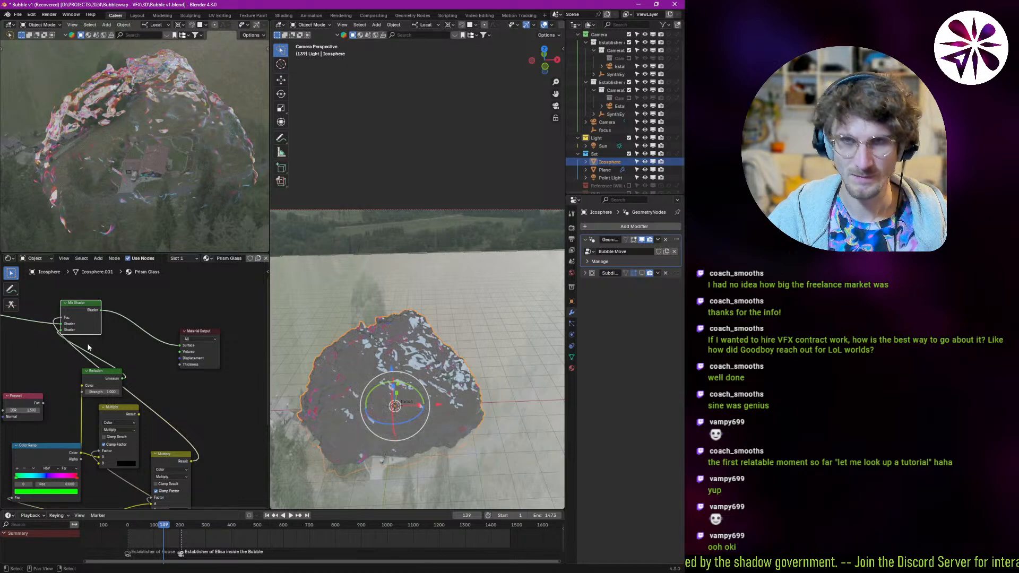
key("m")
key("m")
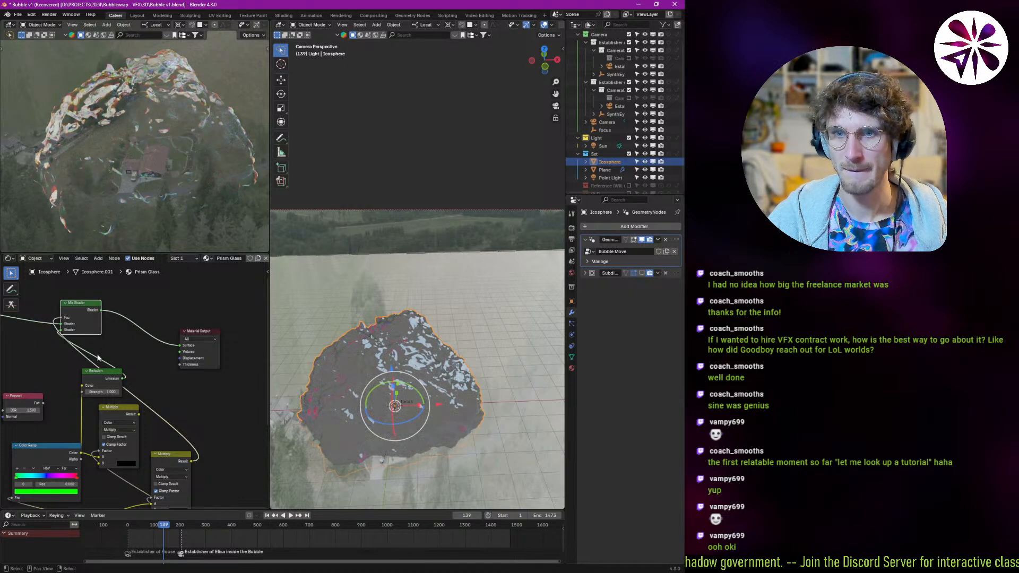
- Set the Emission shader's Strength to 20
middle_click_drag(101, 373, 132, 352)
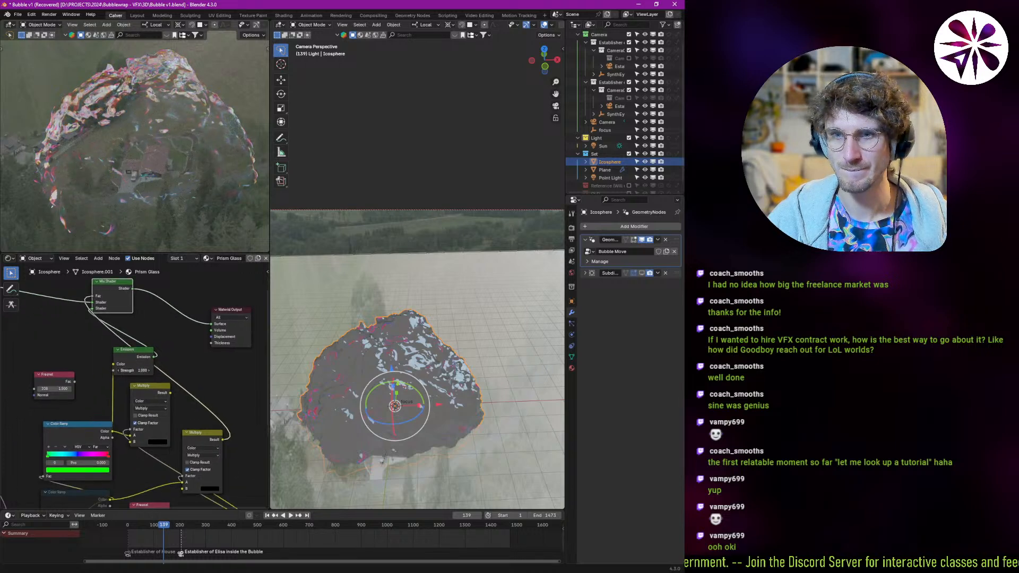
left_click(135, 373)
type("20")
key("Return")
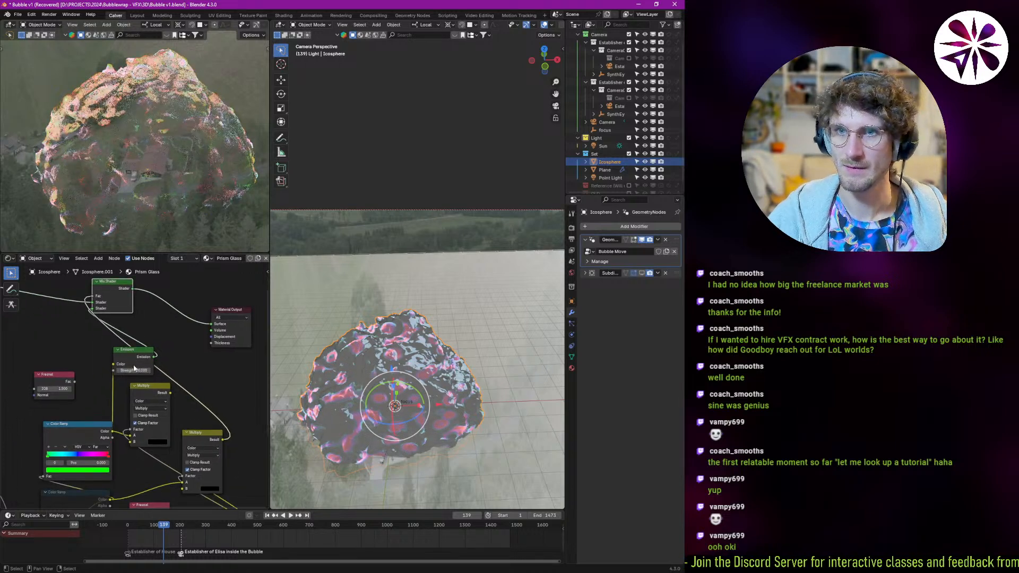
- Try swapping the glass and Emission connections on the Mix Shader's two Shader inputs
scroll(174, 366, "up", 3)
left_click_drag(98, 342, 100, 341)
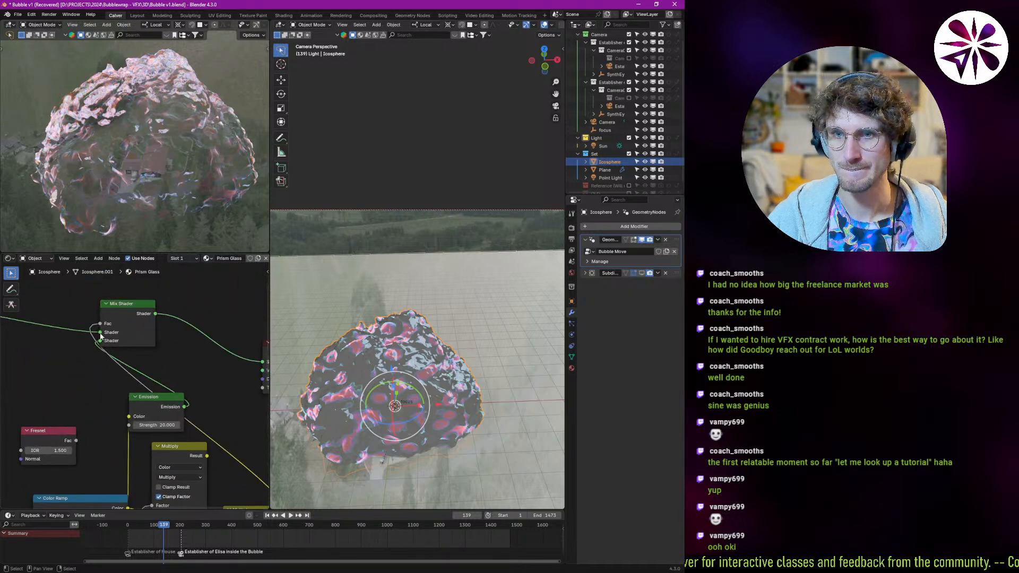
scroll(98, 331, "down", 3)
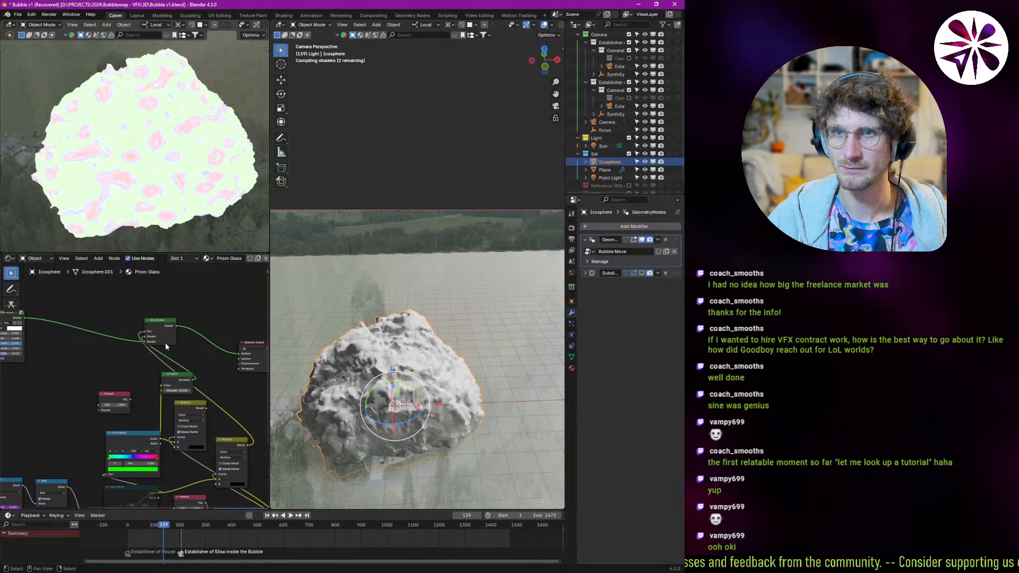
scroll(164, 342, "up", 2)
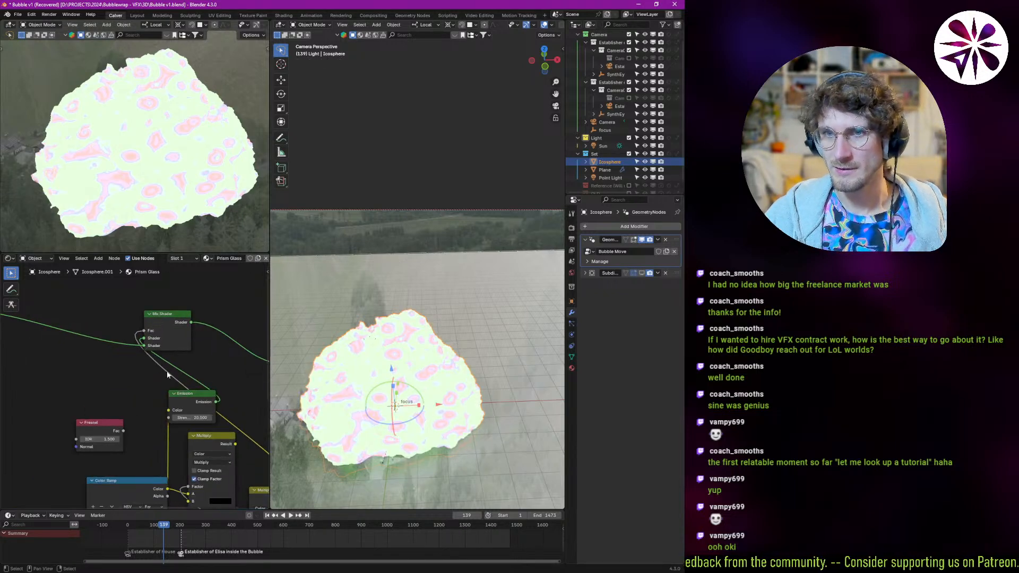
middle_click_drag(165, 368, 135, 335)
middle_click_drag(170, 427, 139, 409)
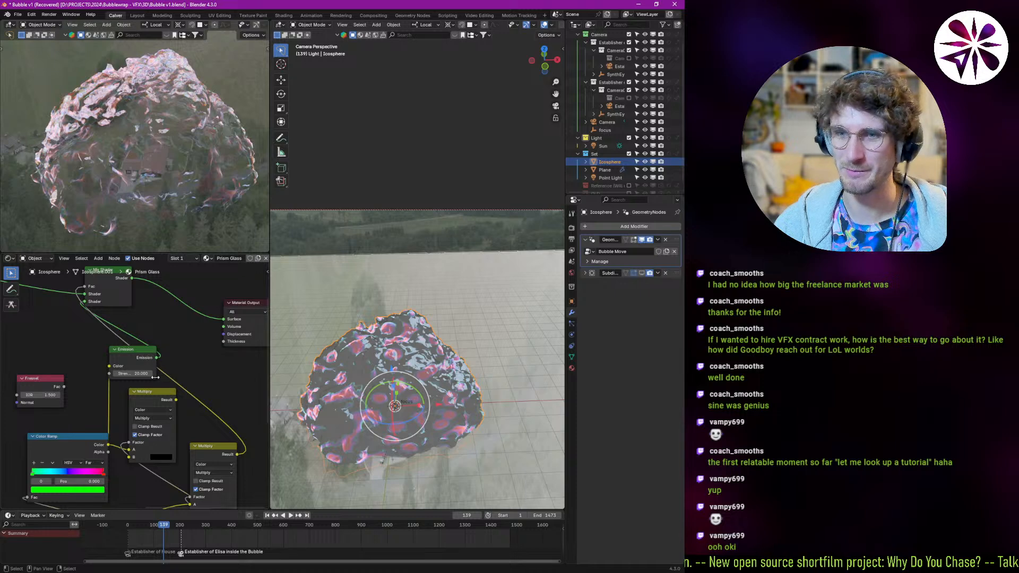
- Preview the rainbow Color Ramp and the duplicated Multiply in turn, playing the animation to compare their patterns
scroll(185, 378, "down", 3)
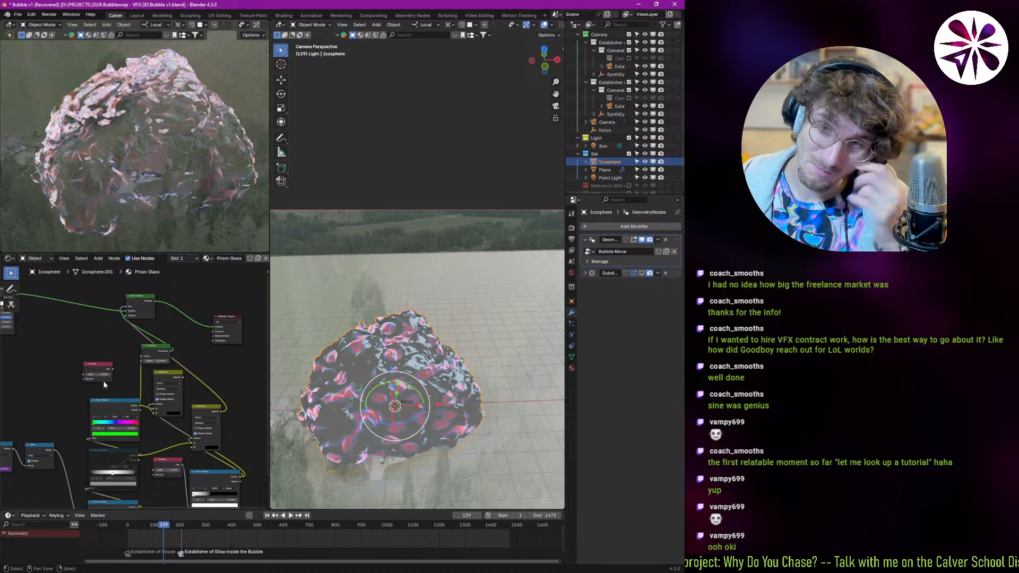
scroll(210, 437, "up", 2)
middle_click_drag(210, 438, 172, 395)
scroll(172, 395, "up", 1)
left_click(114, 369, "ctrl+shift")
middle_click_drag(81, 325, 84, 427)
key("space")
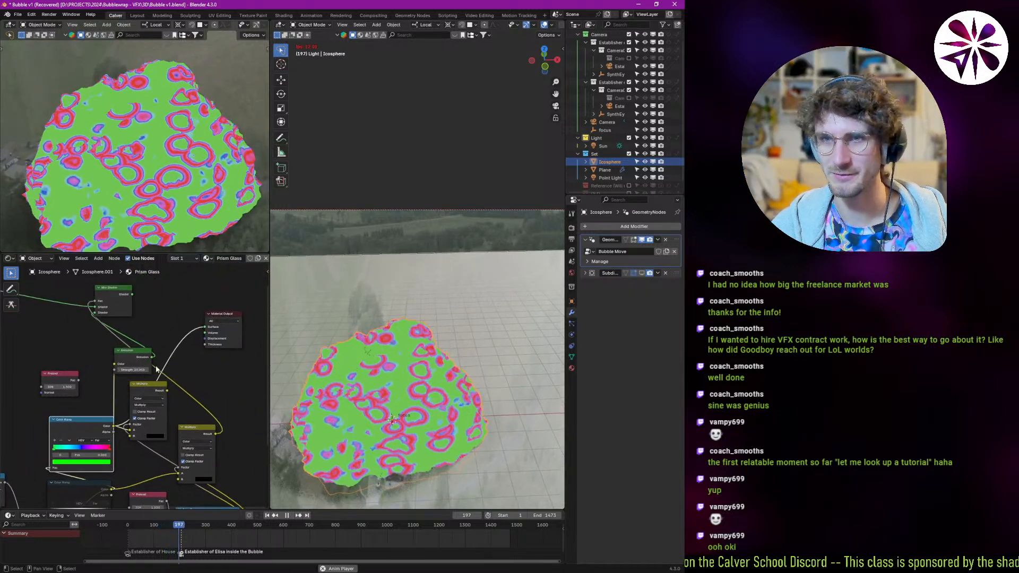
key("space")
left_click(159, 404, "ctrl+shift")
key("space")
key("Escape")
- Delete the duplicated Multiply node and preview the original Multiply
scroll(158, 409, "up", 2)
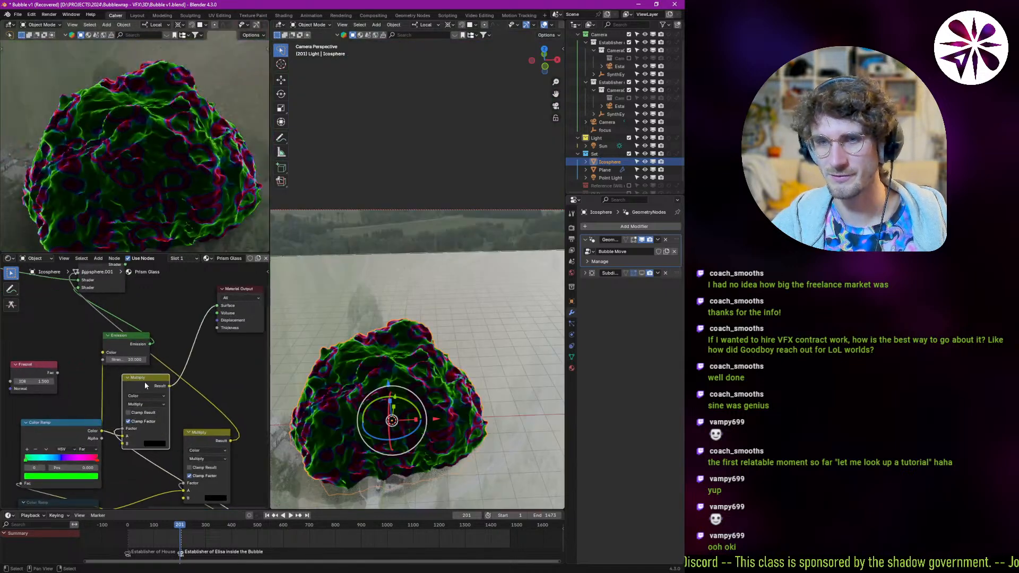
key("x")
left_click(197, 434, "ctrl+shift")
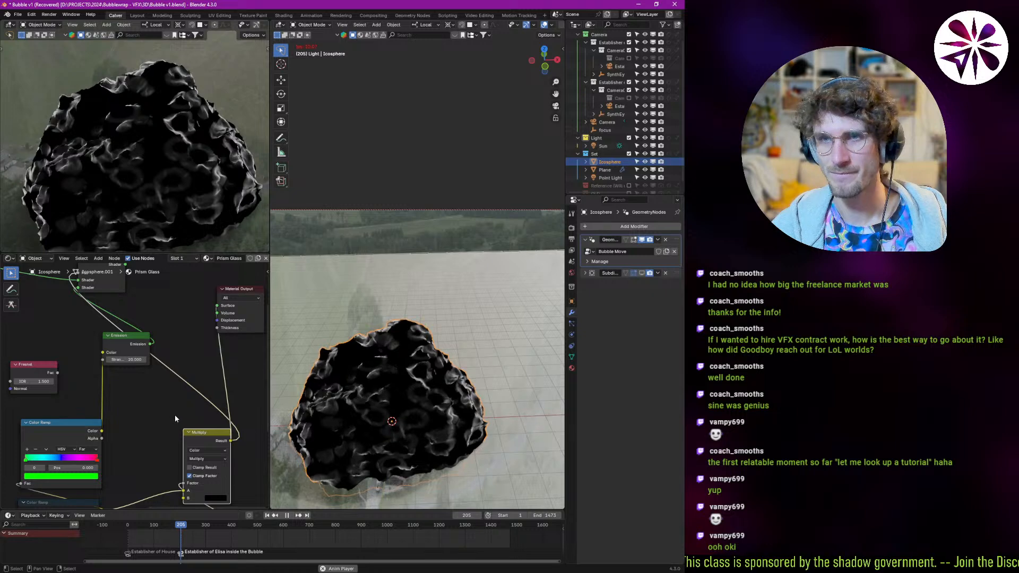
- Move the Fresnel Color Ramp's black stop almost onto the white stop, then preview the Mix Shader
middle_click_drag(207, 429, 197, 342)
scroll(198, 348, "down", 2)
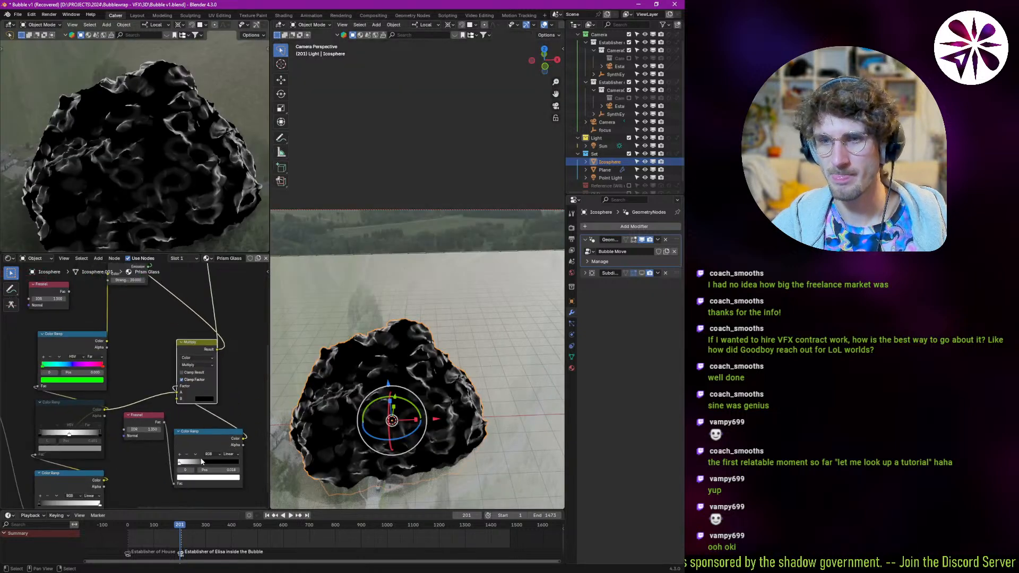
left_click_drag(203, 466, 184, 472)
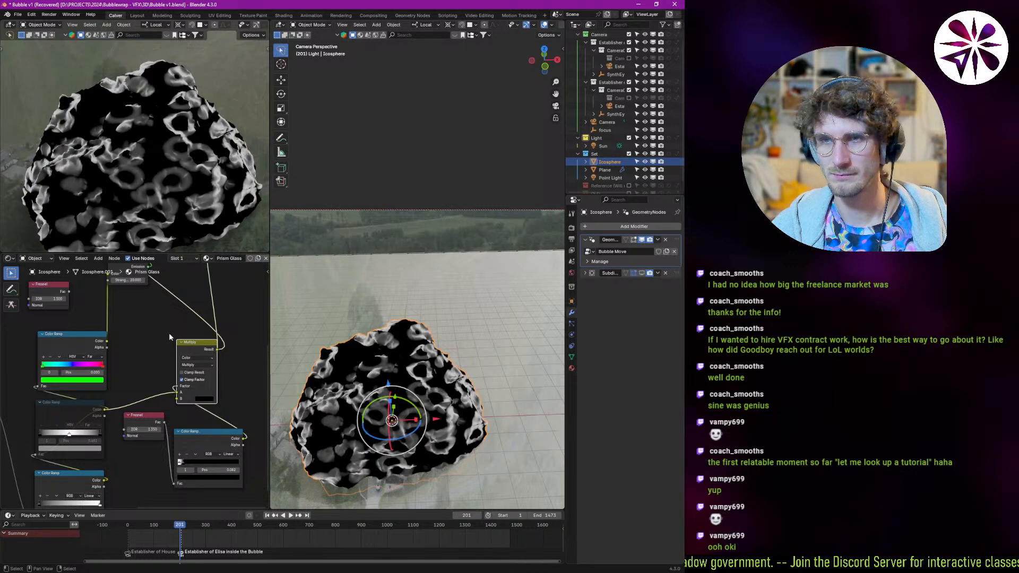
scroll(165, 390, "up", 5, "shift")
left_click(125, 322, "ctrl+shift")
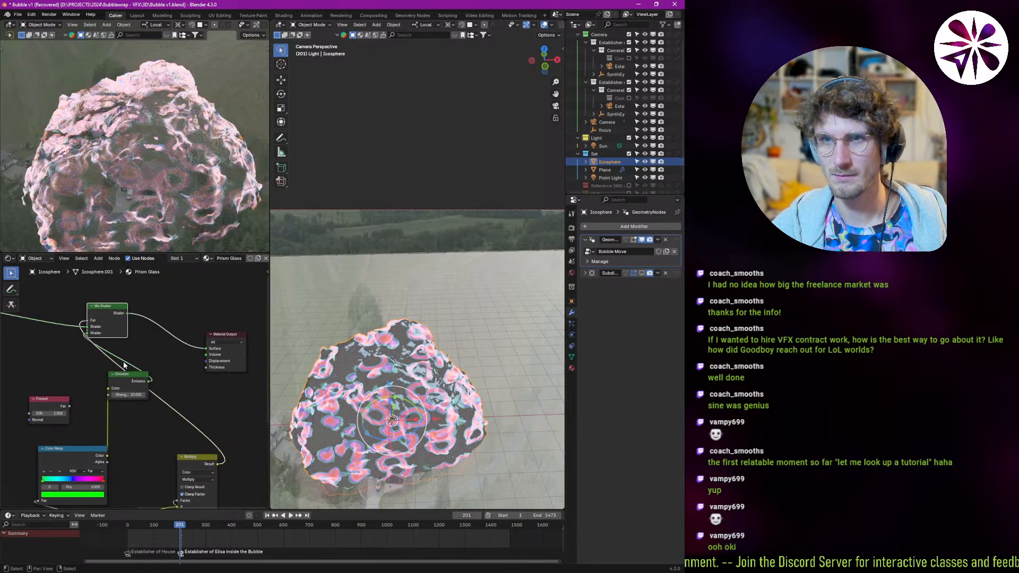
- Play the bubble animation from near the start with the mixed shader, switching the rendered viewport to Material Preview
key("space")
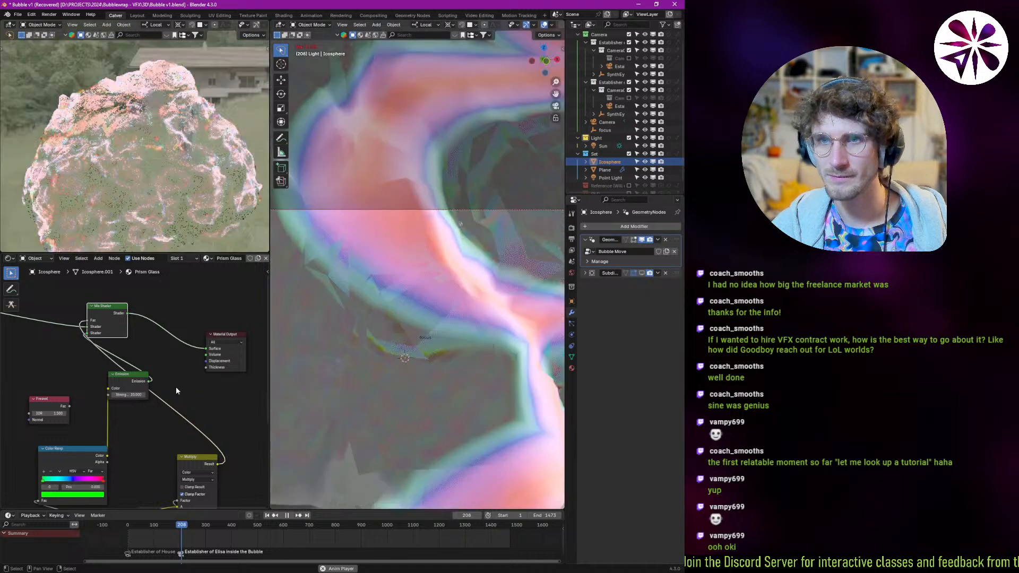
left_click(126, 527)
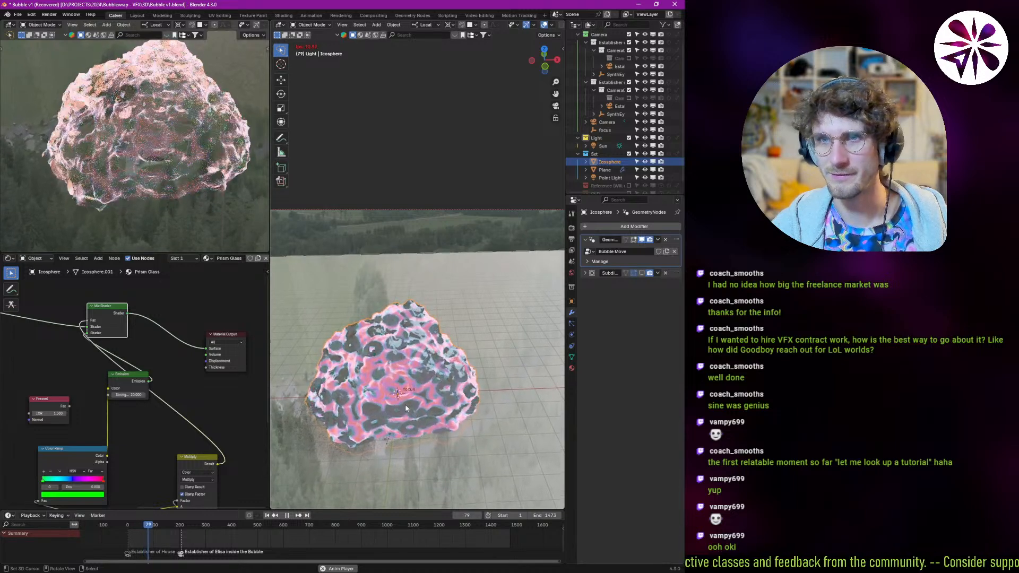
key("space")
key("z")
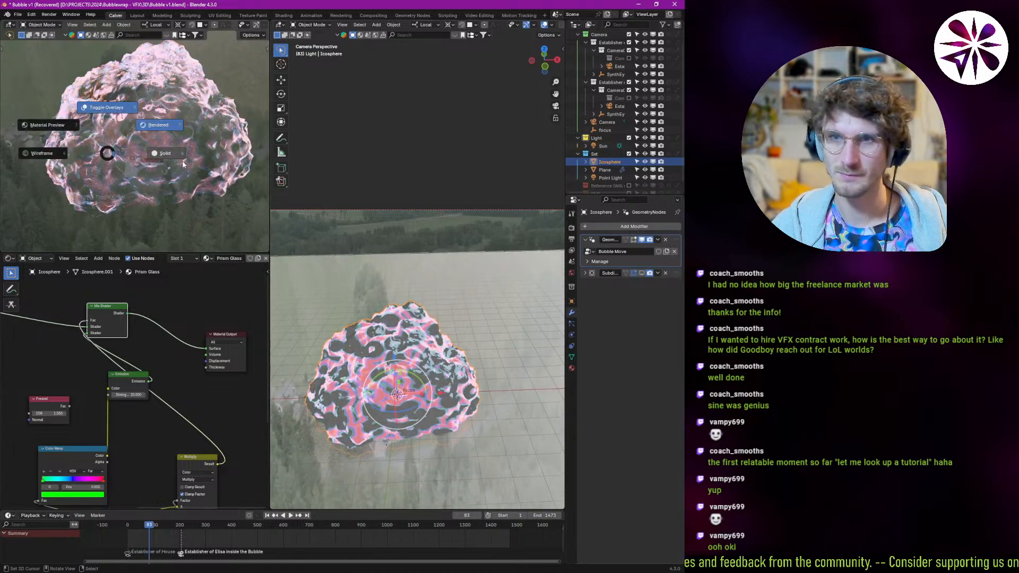
left_click(73, 139)
key("space")
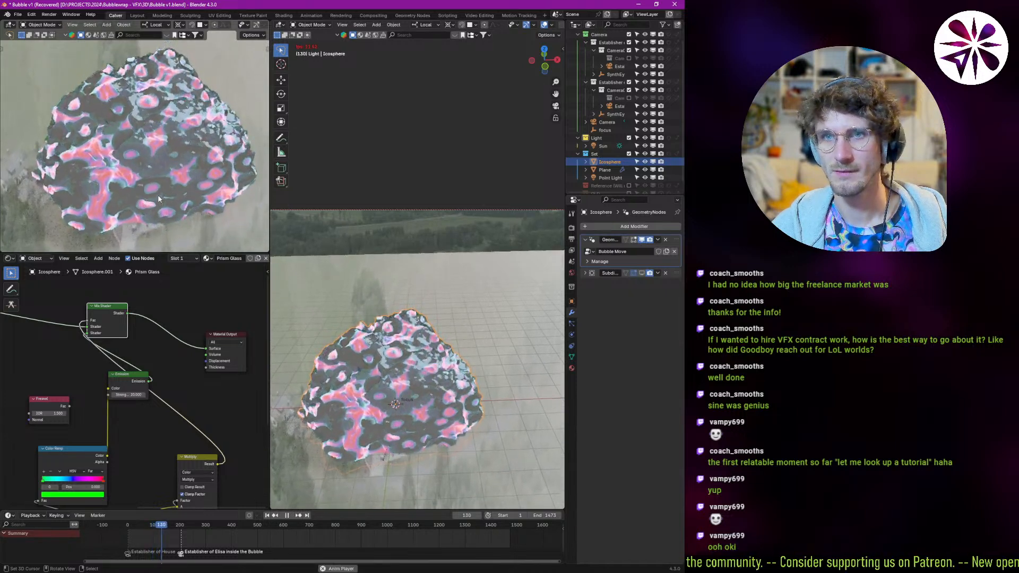
- Stop the playback and preview the upstream node that feeds the Mix Shader, then preview the Mix Shader again
key("space")
middle_click_drag(71, 346, 235, 390)
middle_click_drag(100, 345, 93, 344)
left_click(68, 346, "ctrl+shift")
middle_click_drag(232, 382, 99, 344)
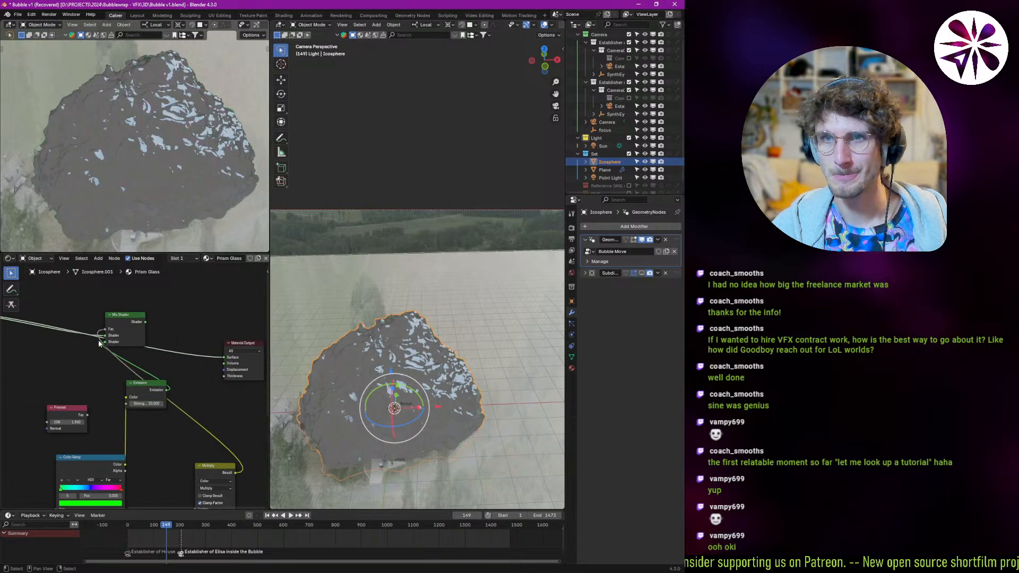
left_click(132, 331, "ctrl+shift")
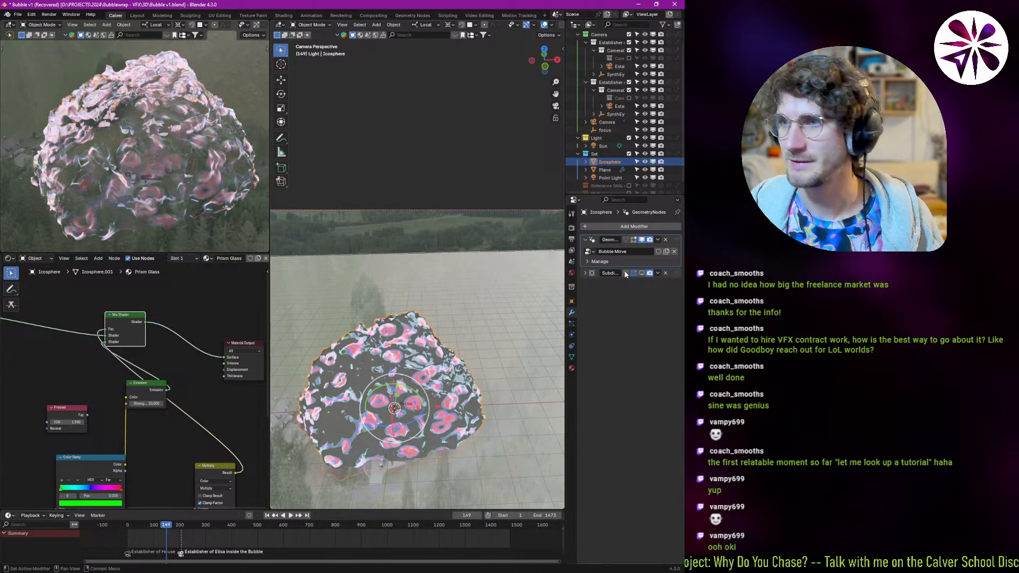
- Play the animation from the start with the Bubble Move modifier hidden in the viewport, then show the modifier again
left_click(641, 240)
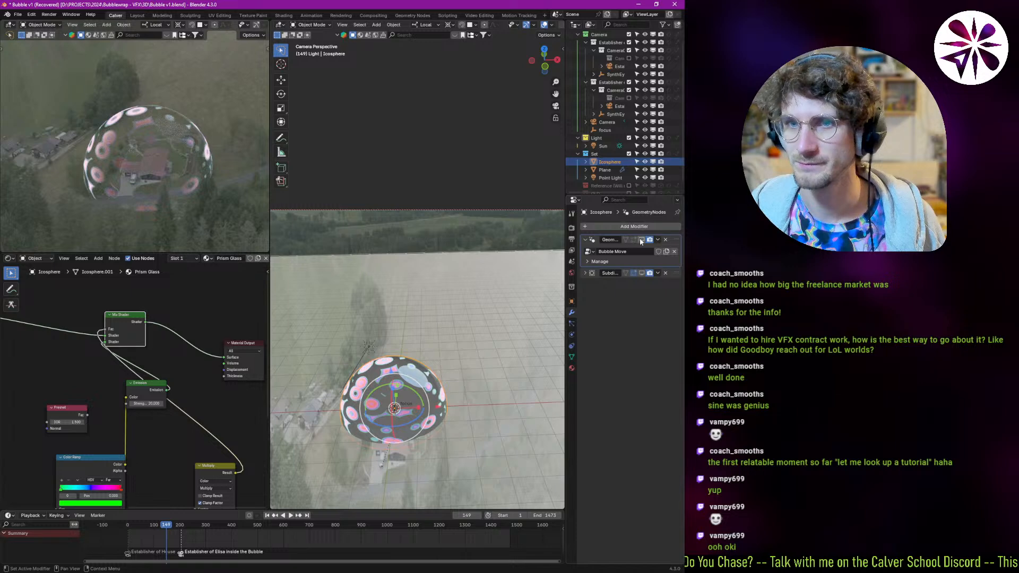
key("space")
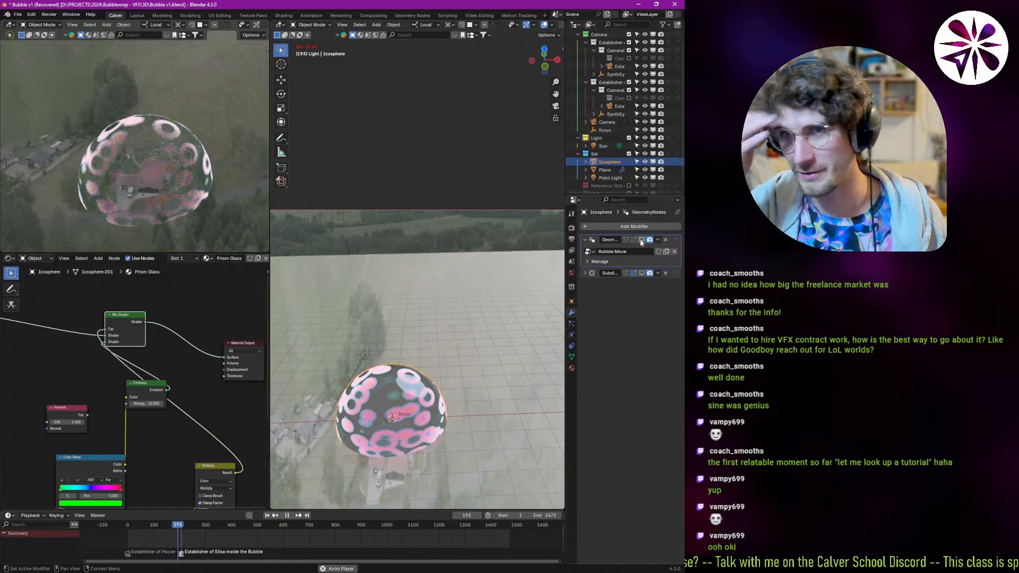
key("Escape")
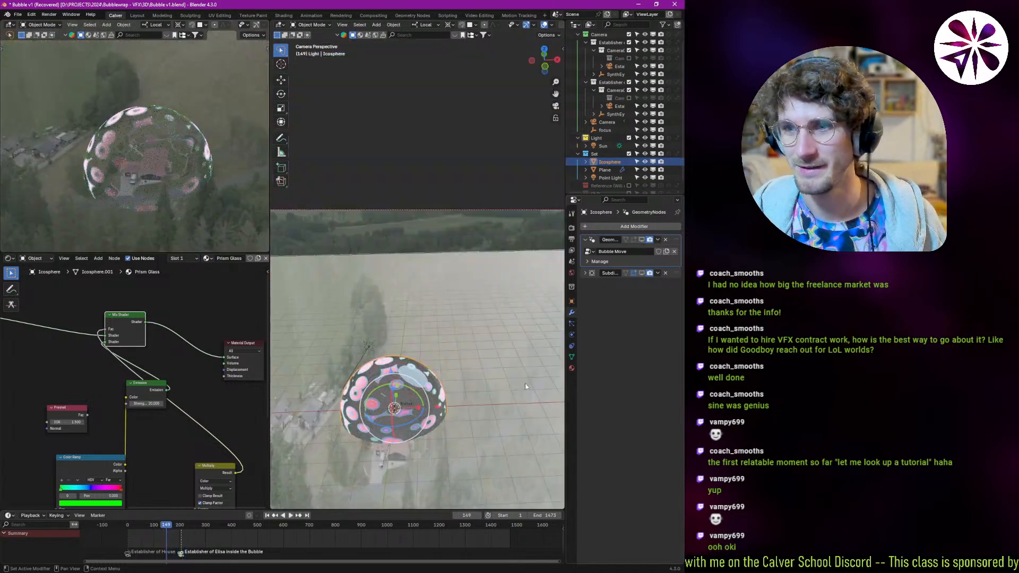
key("shift+Left")
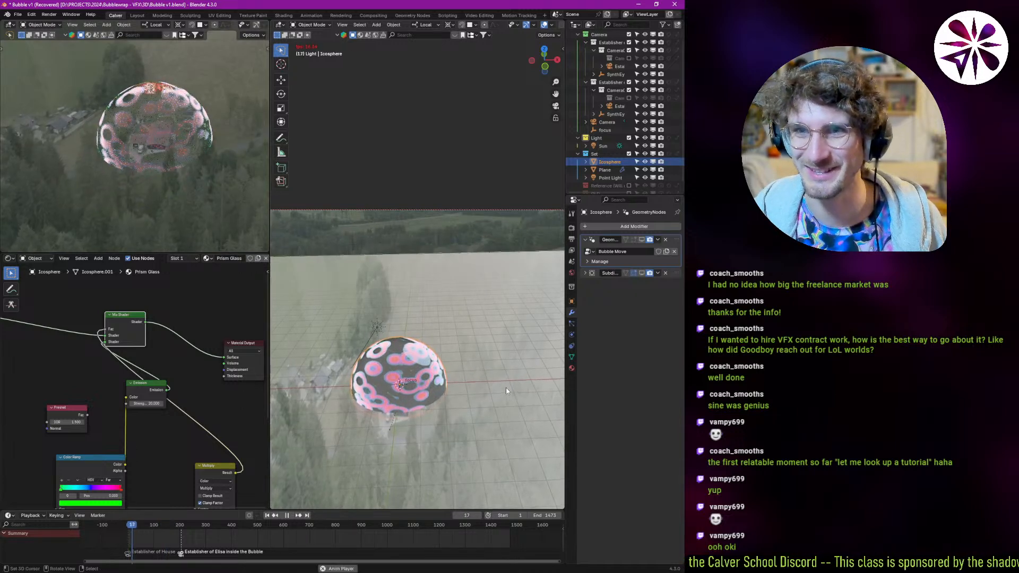
left_click(644, 241)
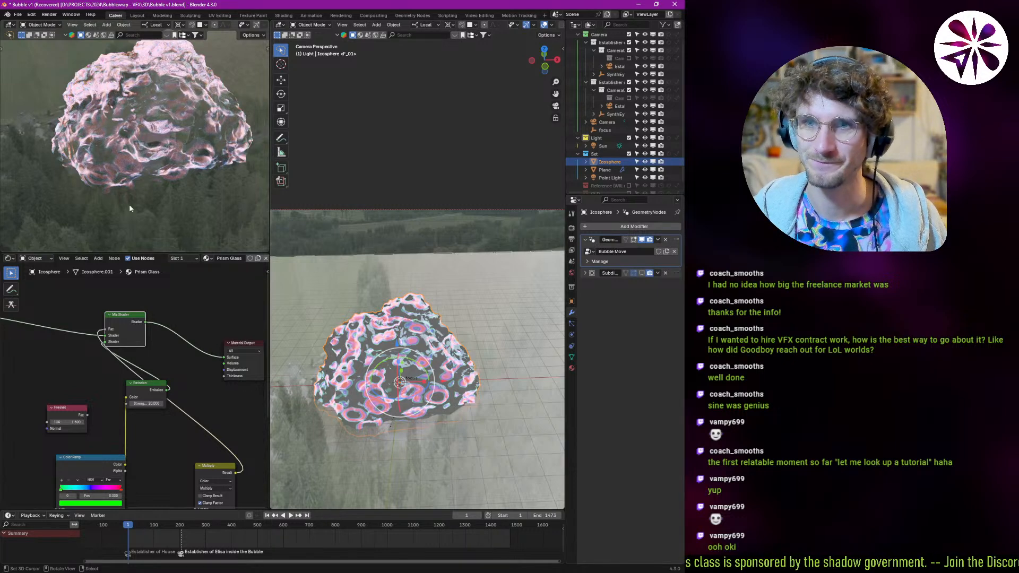
- Switch to the Geometry Nodes workspace and set the second Multiply node's value to 0 in Bubble Move
left_click(427, 17)
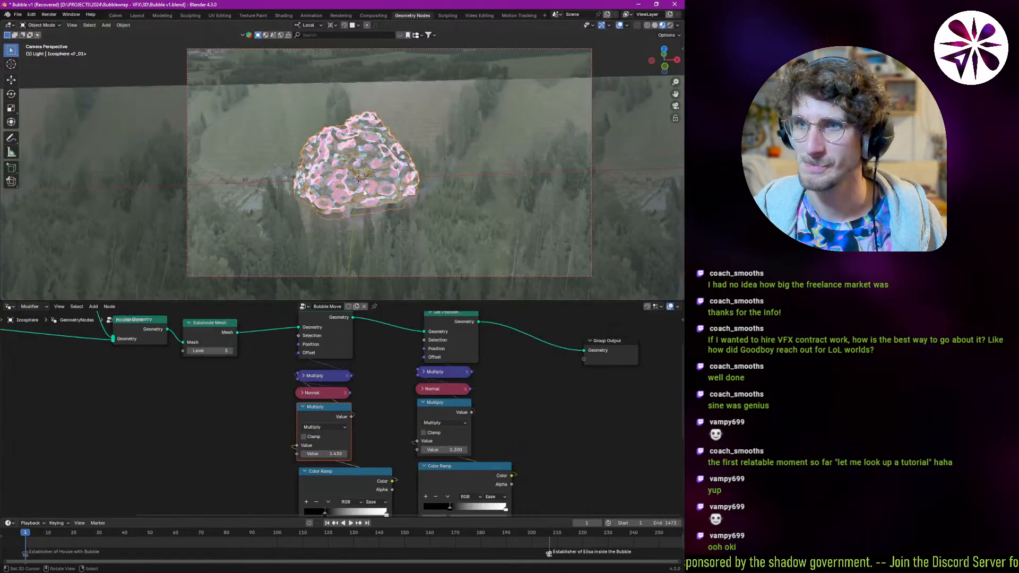
scroll(366, 206, "up", 4)
scroll(293, 422, "down", 2)
scroll(294, 385, "up", 2)
left_click_drag(363, 382, 314, 381)
right_click(361, 381)
left_click(361, 381)
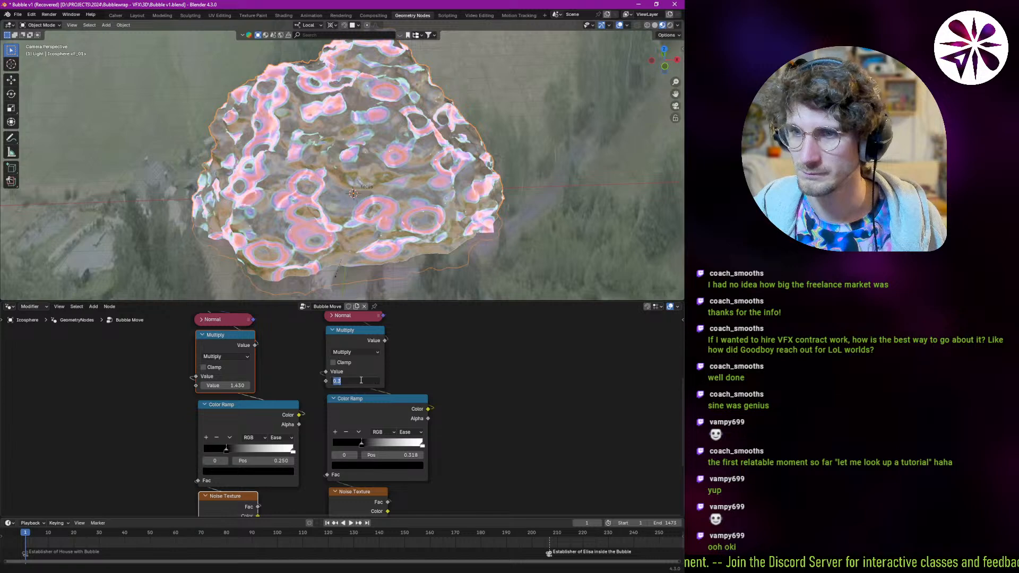
key("Return")
left_click(374, 381)
type("0")
key("Return")
key("space")
key("Escape")
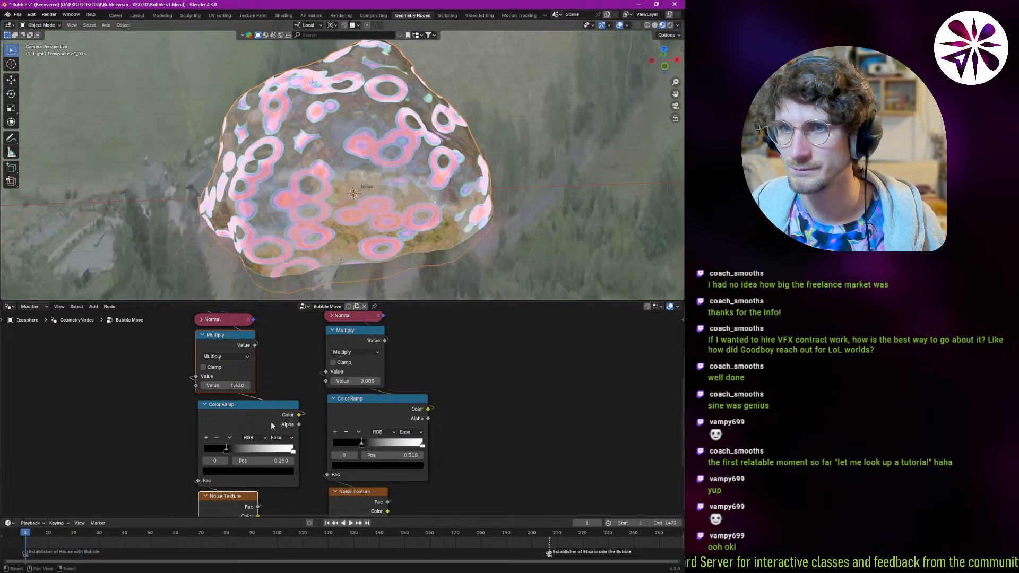
- Try moving the black stop of the first displacement's Color Ramp closer to white, then undo it
middle_click_drag(270, 421, 283, 370)
scroll(283, 370, "down", 1)
scroll(257, 403, "up", 2)
middle_click_drag(259, 455, 260, 422)
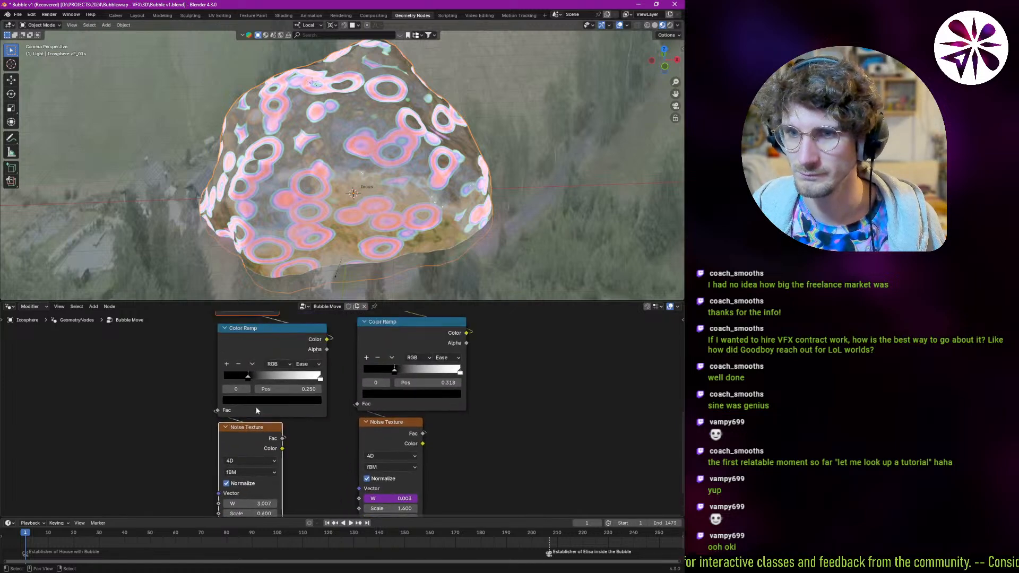
left_click_drag(248, 377, 271, 378)
key("ctrl+z")
key("ctrl+z")
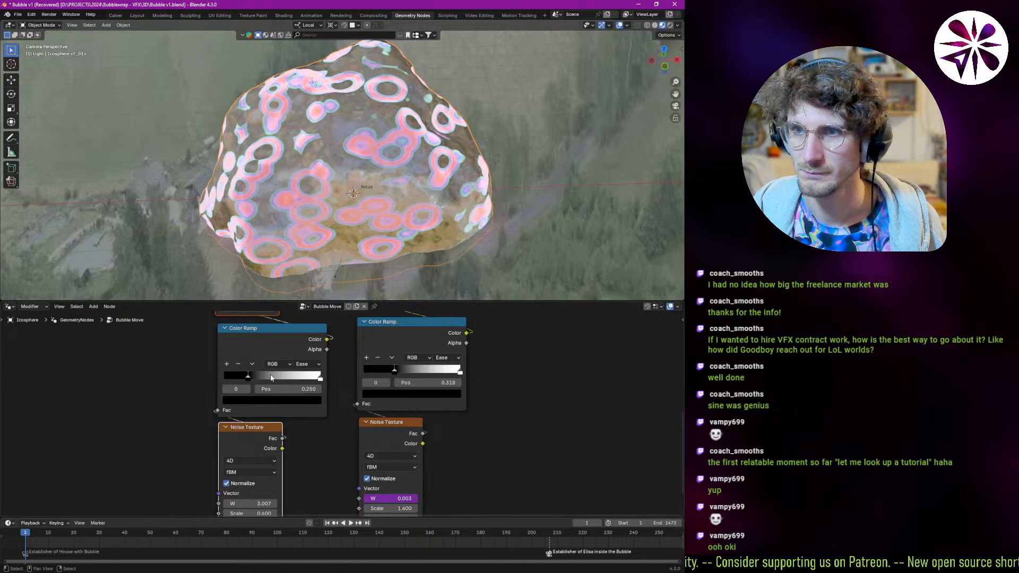
- Set the second Multiply's value to 0.140 and try other Scale and Detail values on its Noise Texture
mouse_move(301, 400)
middle_mouse_down()
mouse_move(351, 421)
mouse_move(305, 390)
middle_mouse_up()
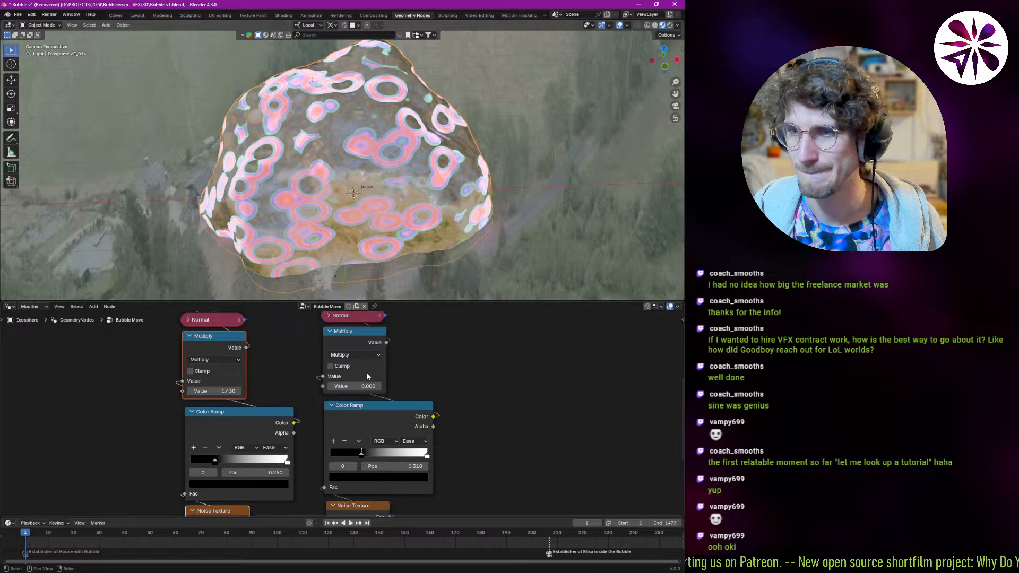
left_click_drag(364, 387, 395, 387)
middle_click_drag(391, 451, 339, 429)
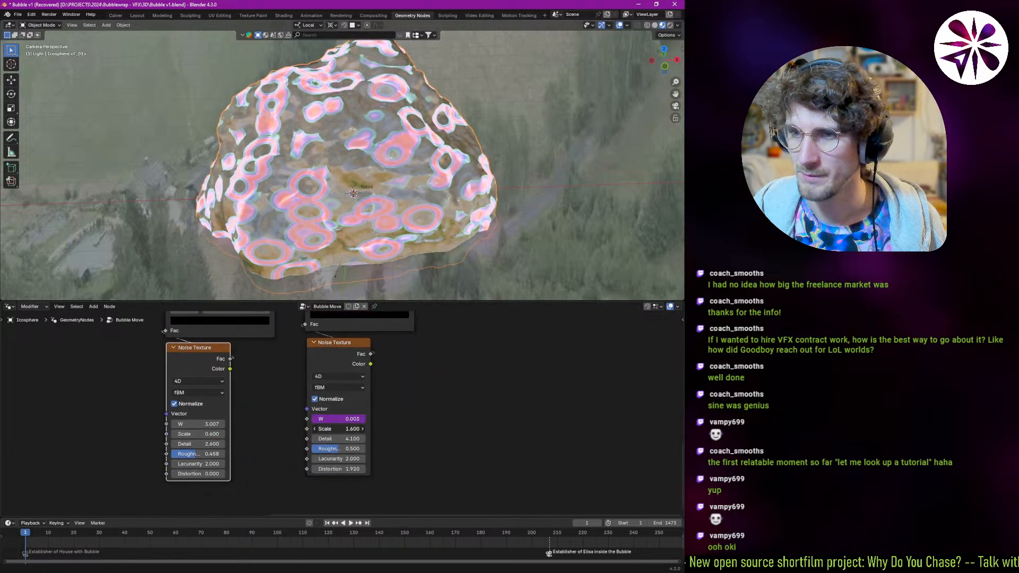
left_click_drag(339, 429, 431, 429)
key("Escape")
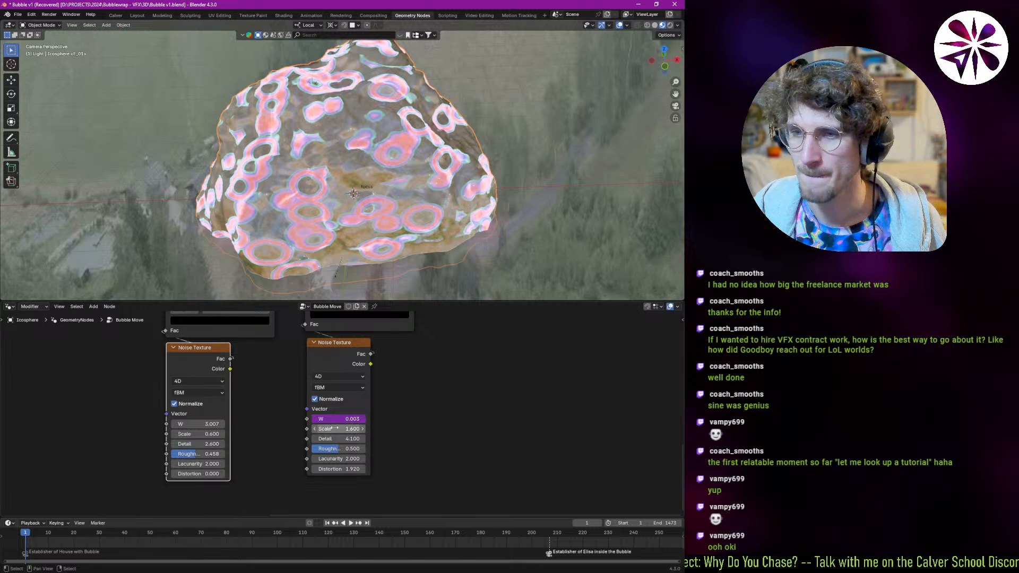
left_click_drag(335, 438, 339, 439)
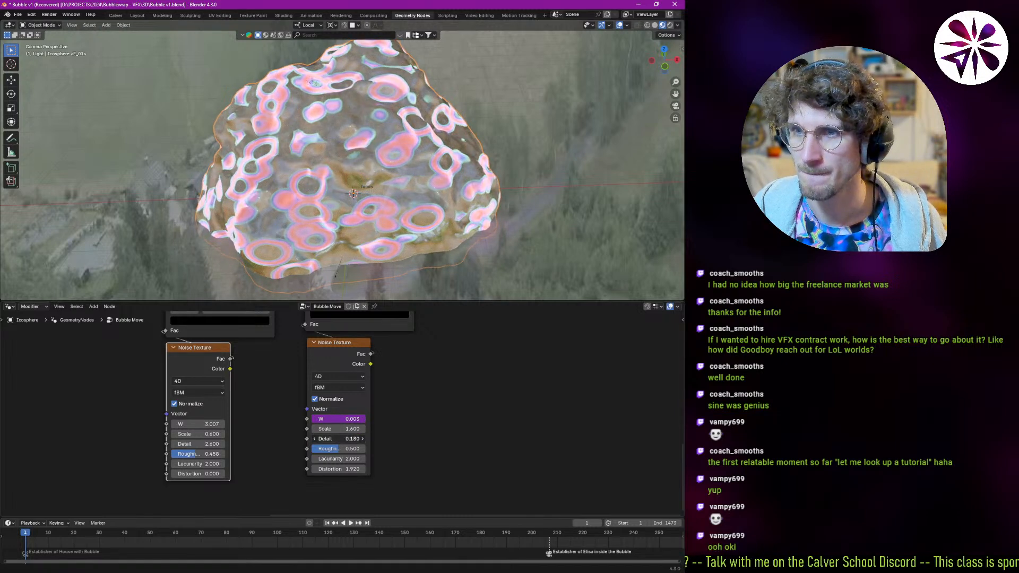
- Play the animation from the first frame twice to examine how the bubble's surface deforms
middle_click_drag(342, 381, 343, 435)
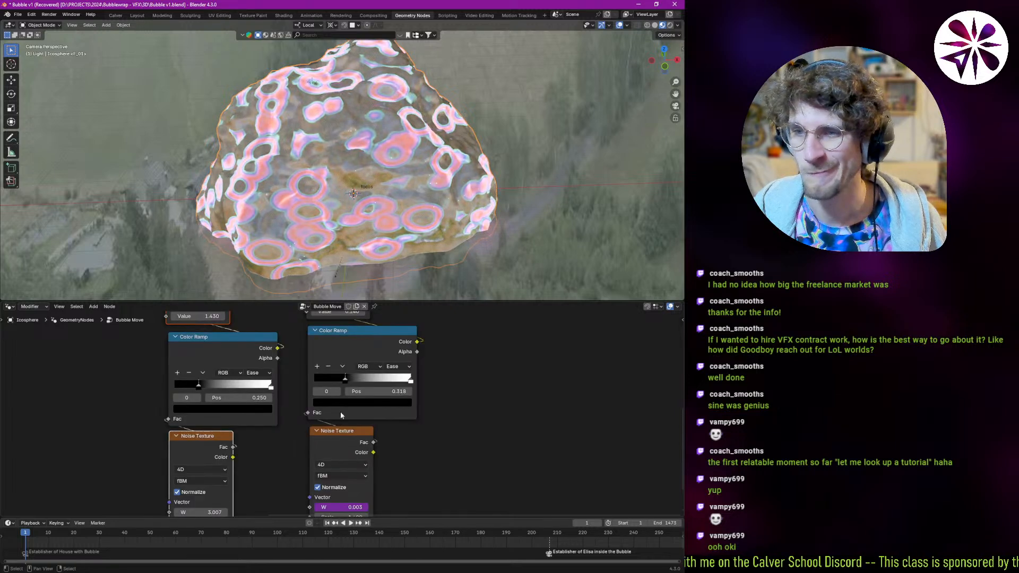
key("space")
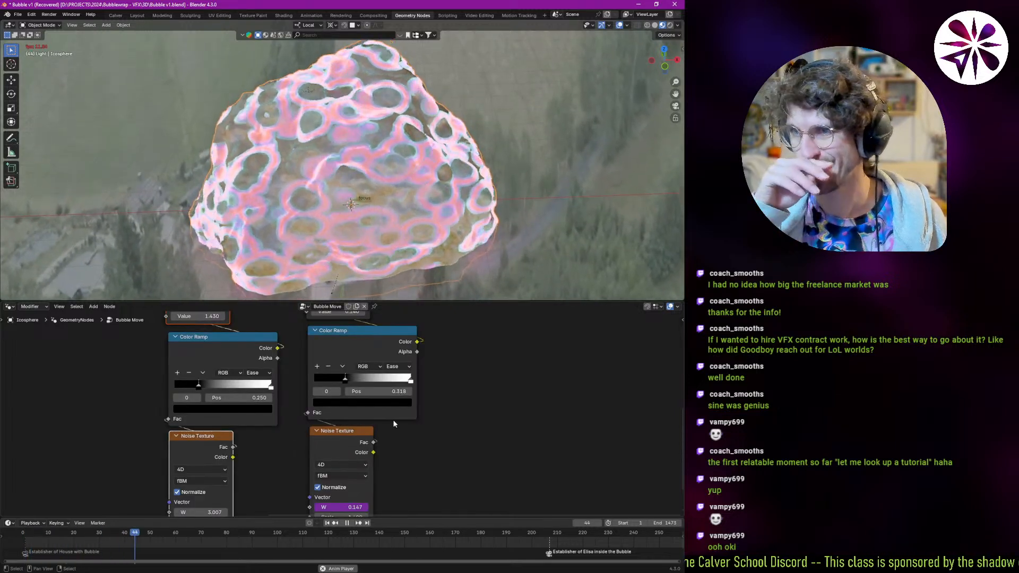
key("Escape")
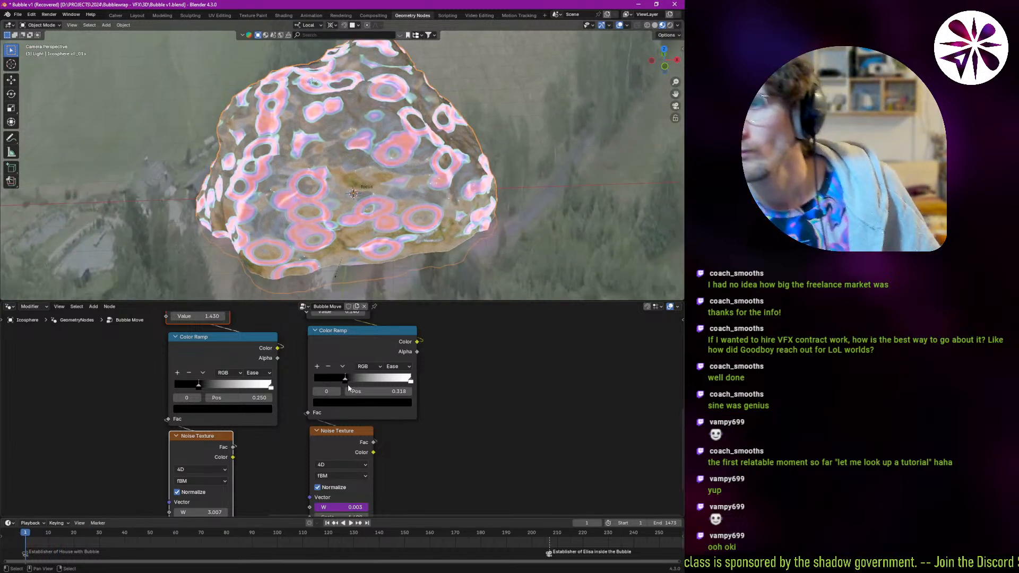
key("space")
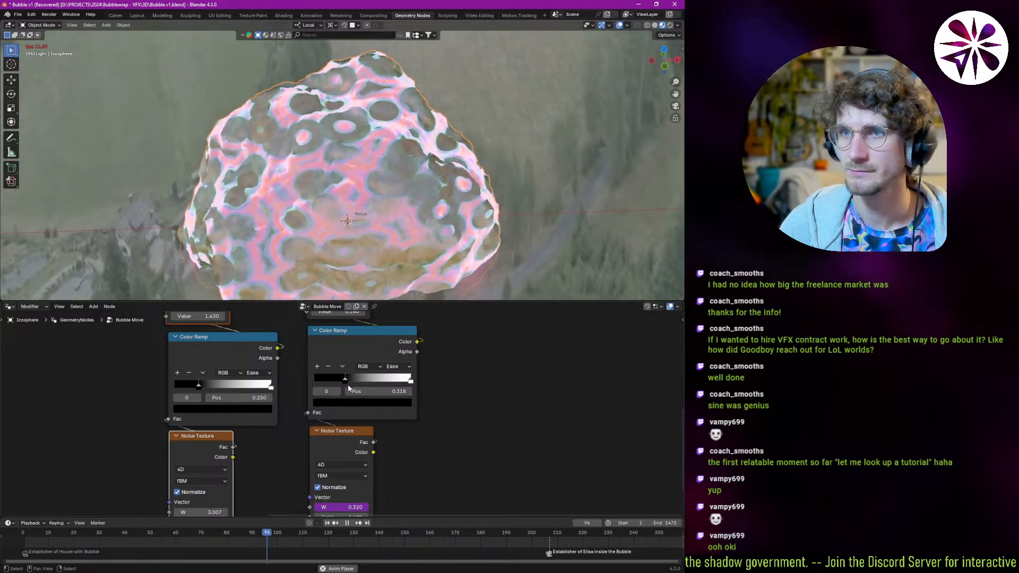
key("Escape")
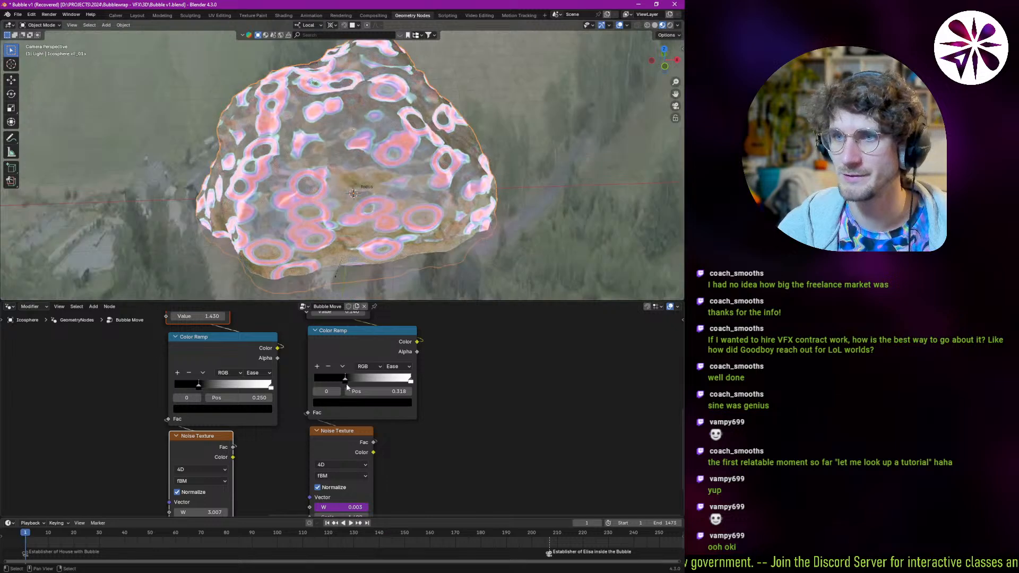
- Set the second Multiply's value to 0 and the first Multiply's value to 1.030
middle_click_drag(358, 409, 330, 423)
scroll(337, 362, "up", 4, "shift")
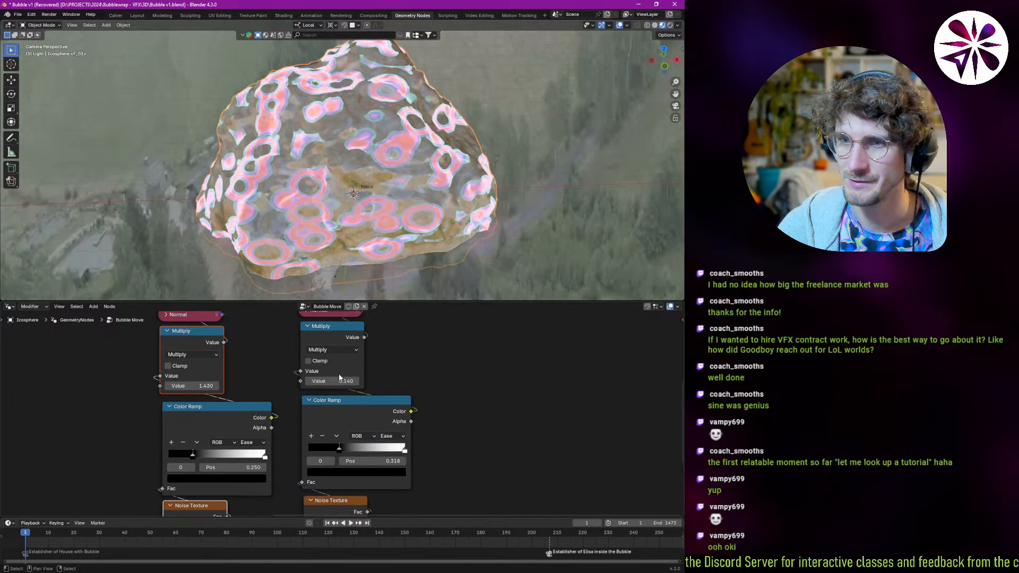
key("space")
key("Escape")
mouse_move(191, 386)
left_mouse_down()
mouse_move(154, 386)
mouse_move(195, 387)
left_mouse_up()
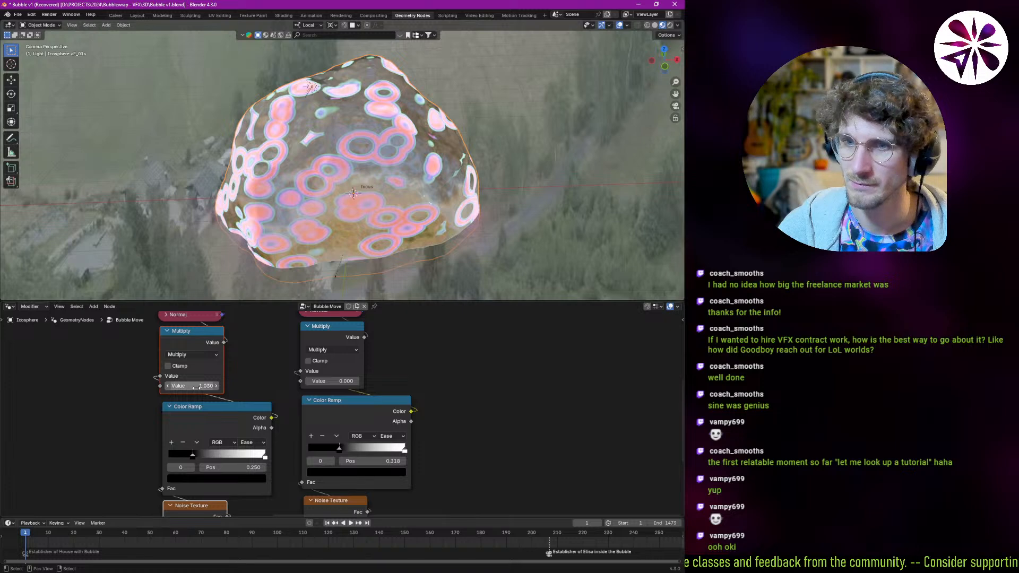
- Play the animation through to the shot inside the bubble to examine the smoother deformation
key("space")
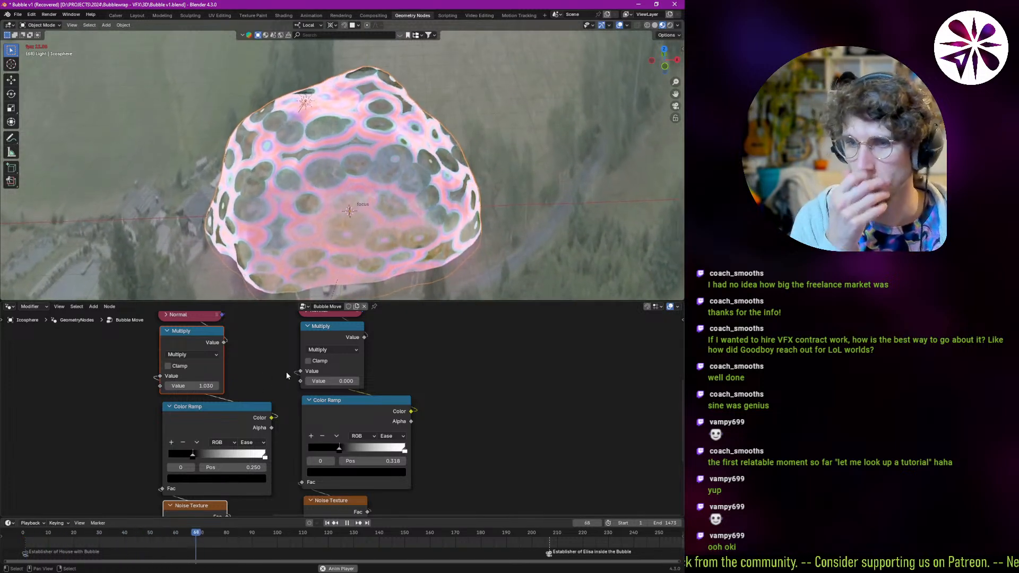
scroll(106, 546, "down", 2)
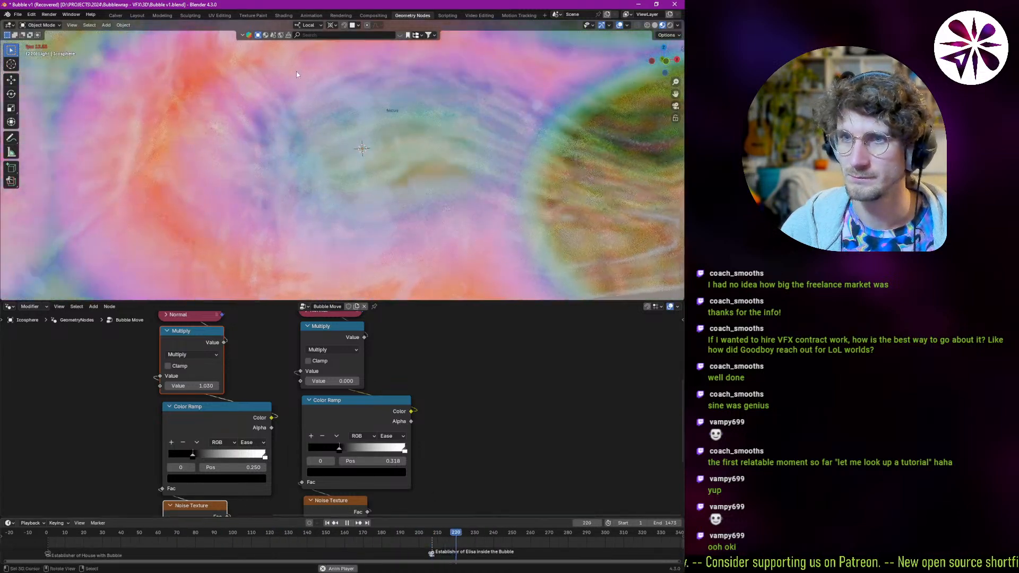
scroll(305, 83, "down", 3)
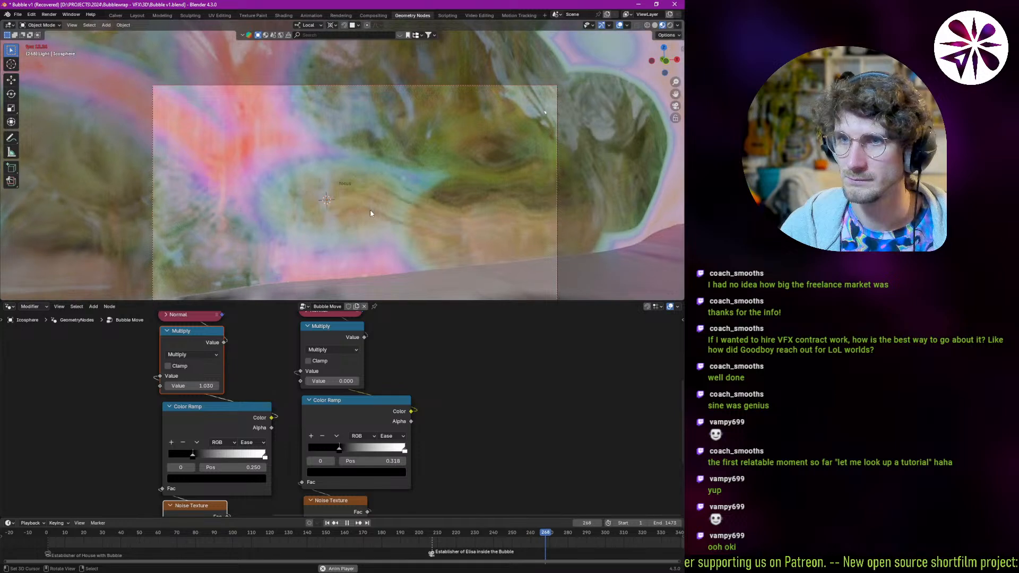
key("space")
- Set the second Multiply's value to 0.01 and play the shot inside the bubble briefly
key("z")
left_click(327, 375)
left_click(327, 377)
type("0.01")
key("Return")
key("space")
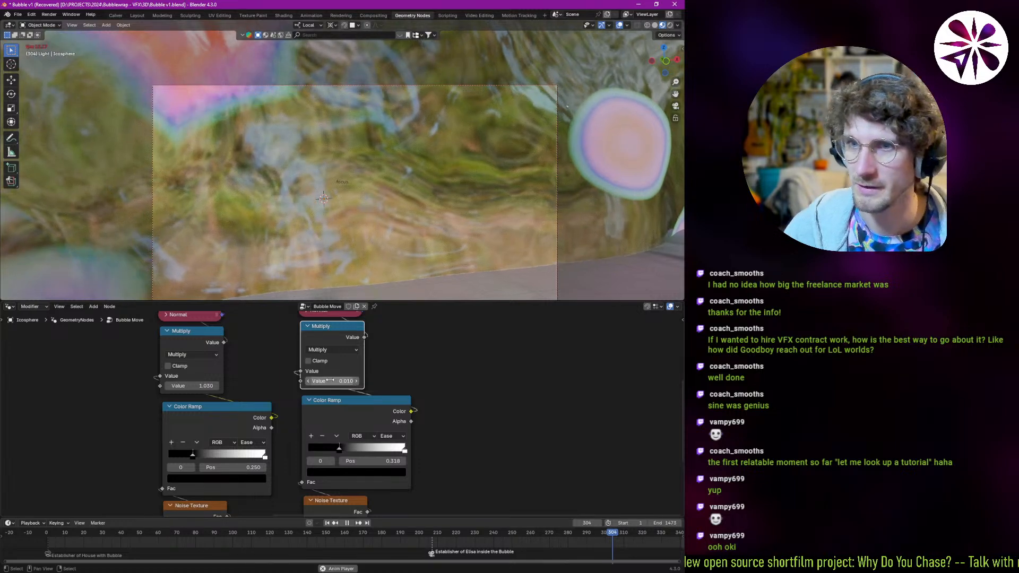
key("Escape")
- Raise the second Multiply's value to 0.02 and replay the shot inside the bubble
left_click(330, 380)
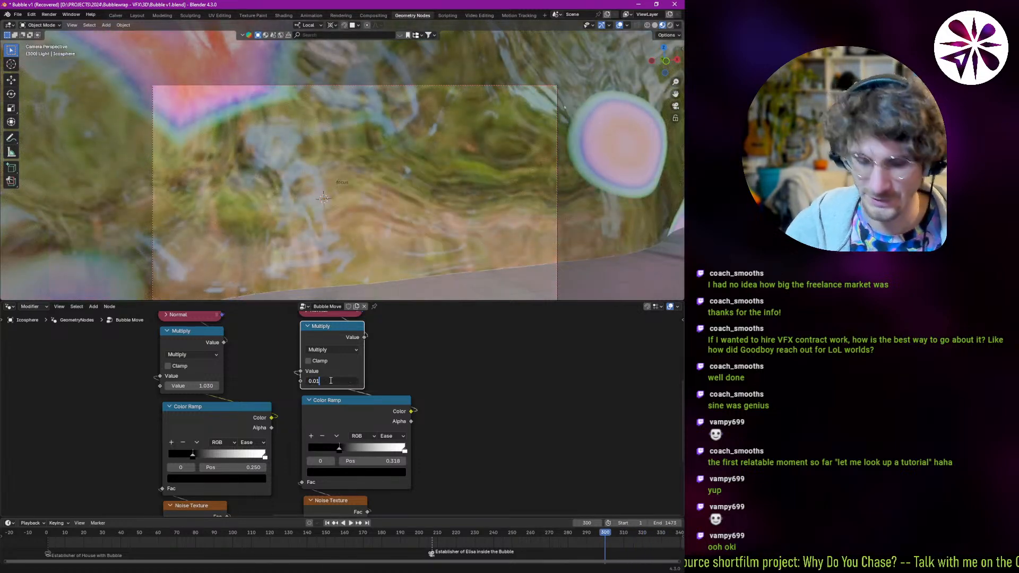
key("BackSpace")
type("2")
key("Return")
key("space")
key("Escape")
- Change the W driver expression of the second Noise Texture to frame/100
middle_click_drag(338, 403, 310, 280)
left_click(310, 453)
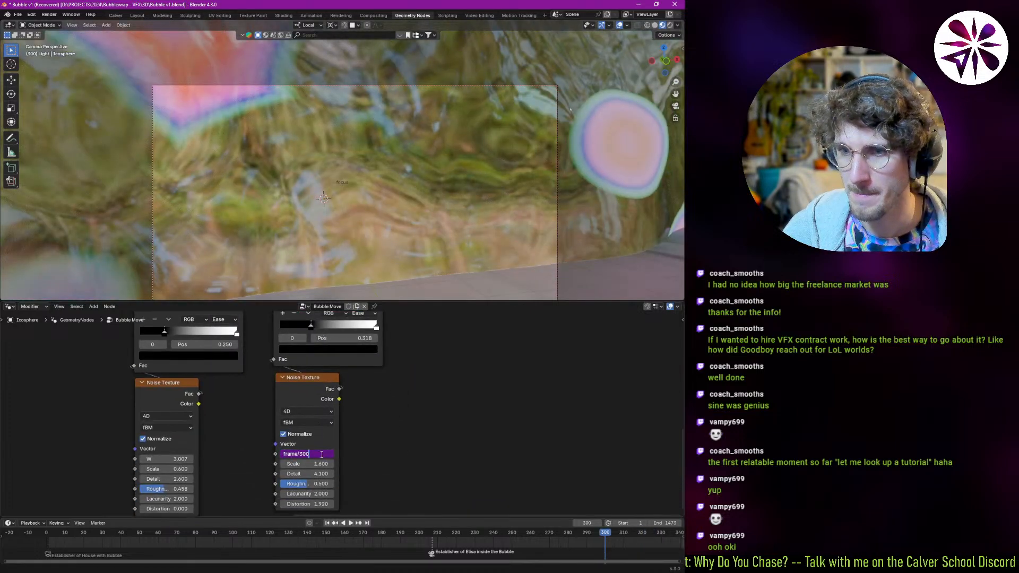
key("Return")
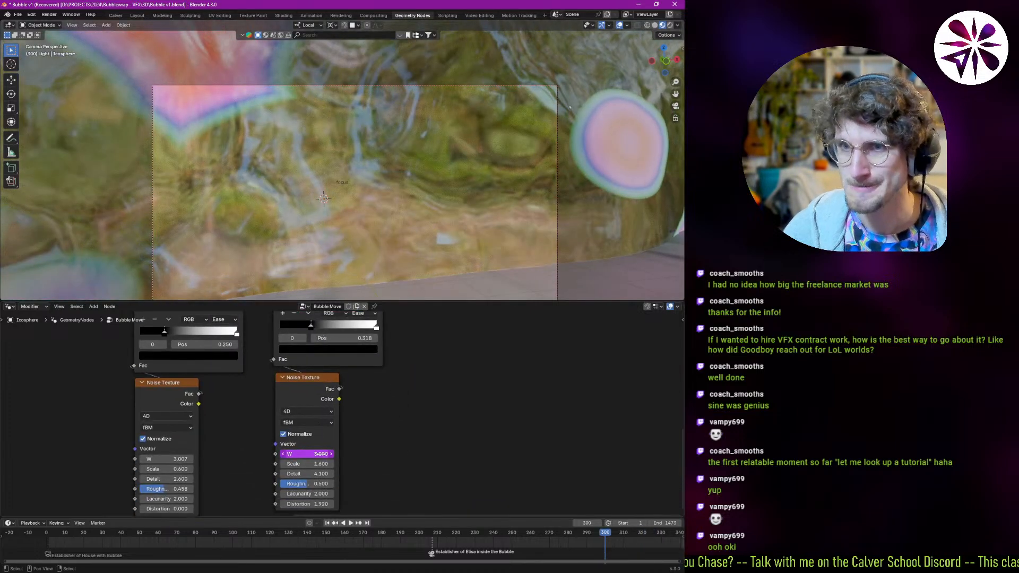
- Play the shot inside the bubble to check the noise speed, and switch the viewport to Solid shading
left_click(452, 548)
key("space")
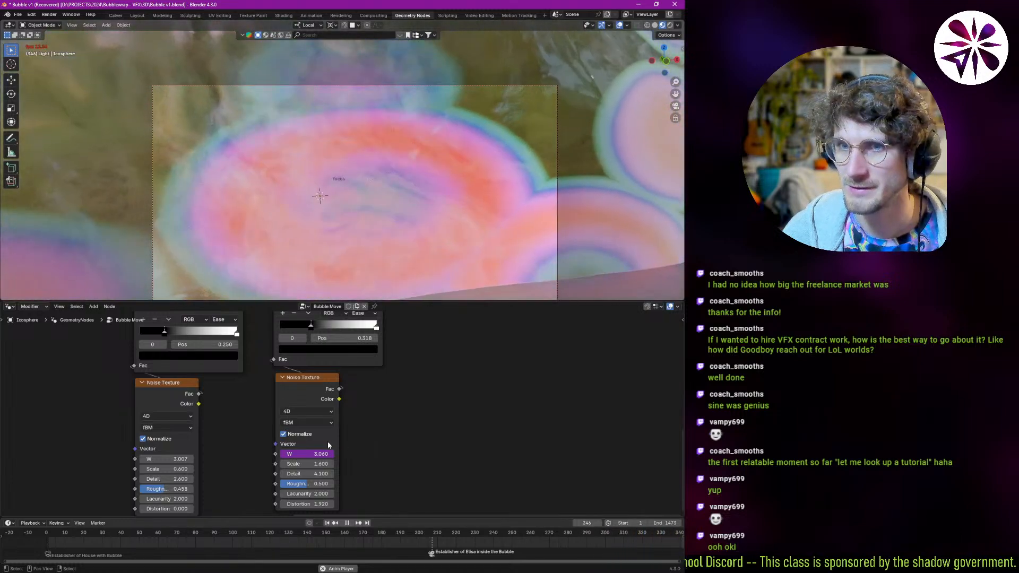
left_click(356, 537)
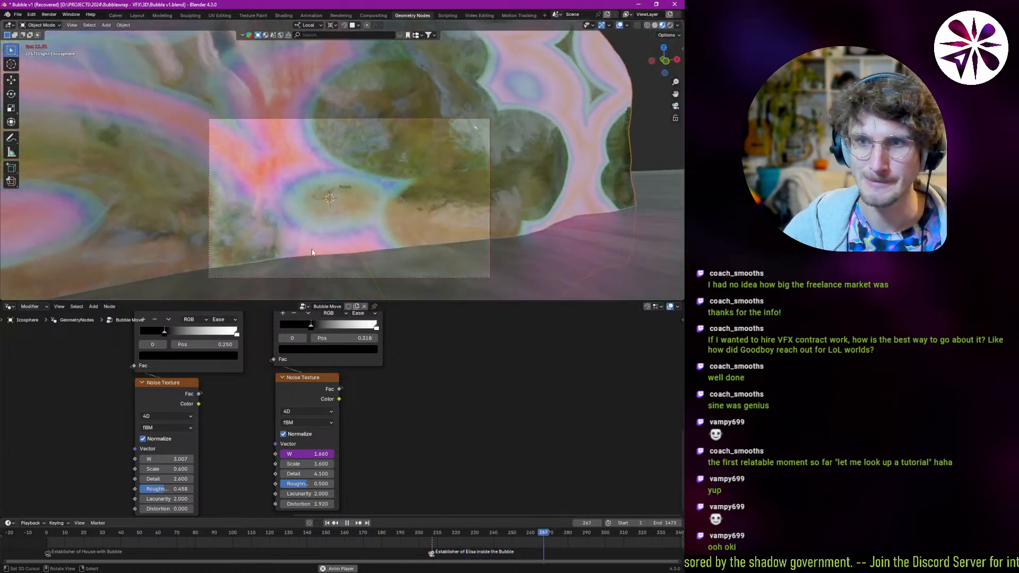
key("z")
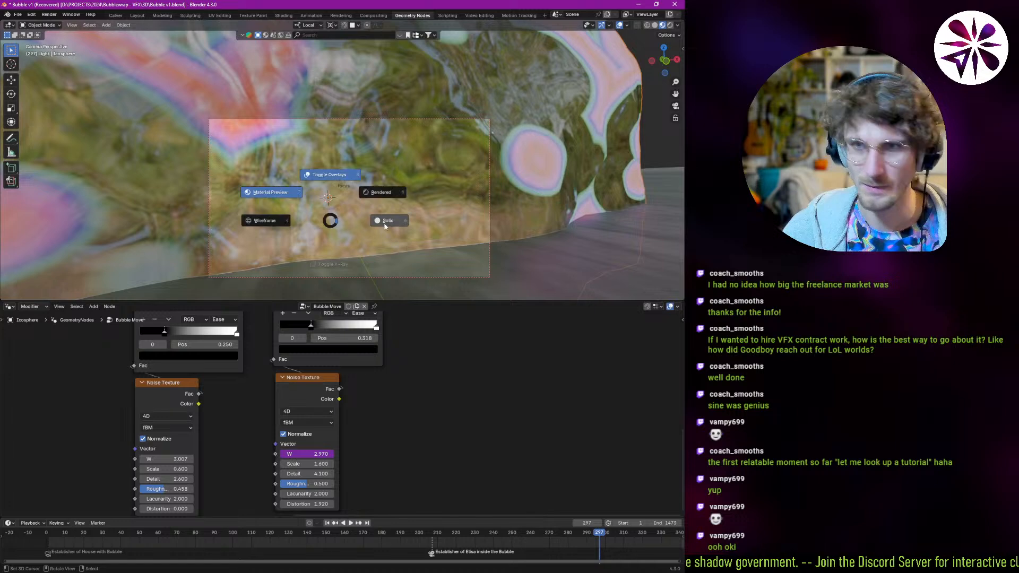
left_click(372, 229)
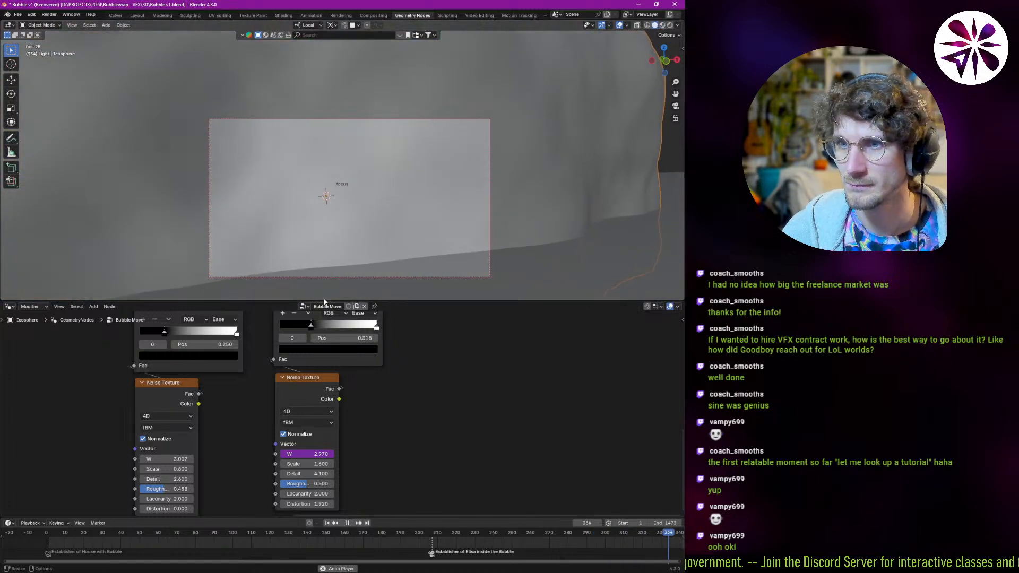
- Set the second Multiply's value to 0.04 and play the animation in Solid shading
key("Escape")
scroll(310, 395, "up", 1)
middle_click_drag(310, 395, 307, 468)
left_click(299, 331)
type("4")
key("Return")
key("space")
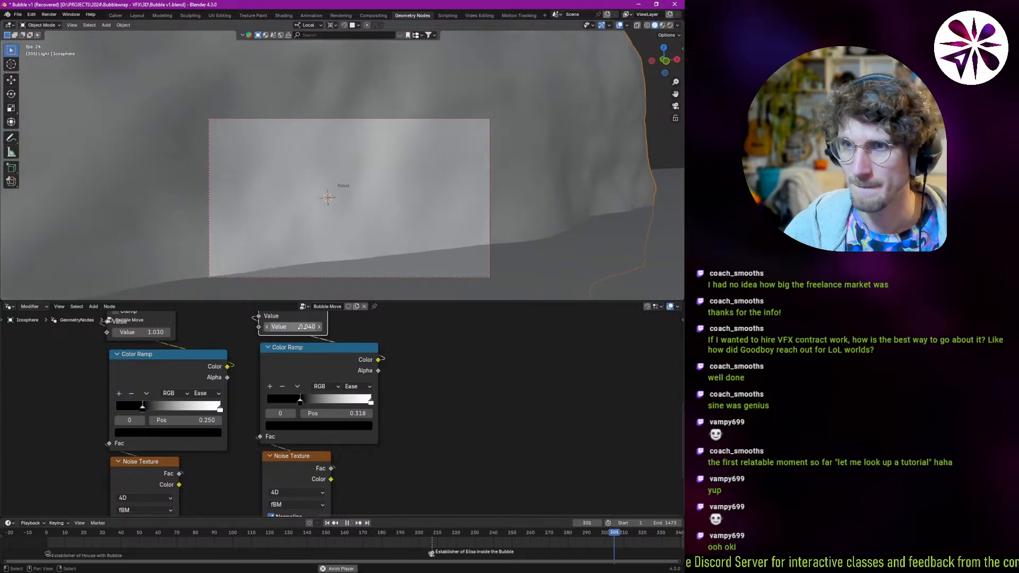
middle_click_drag(307, 422, 316, 351)
left_click(312, 468)
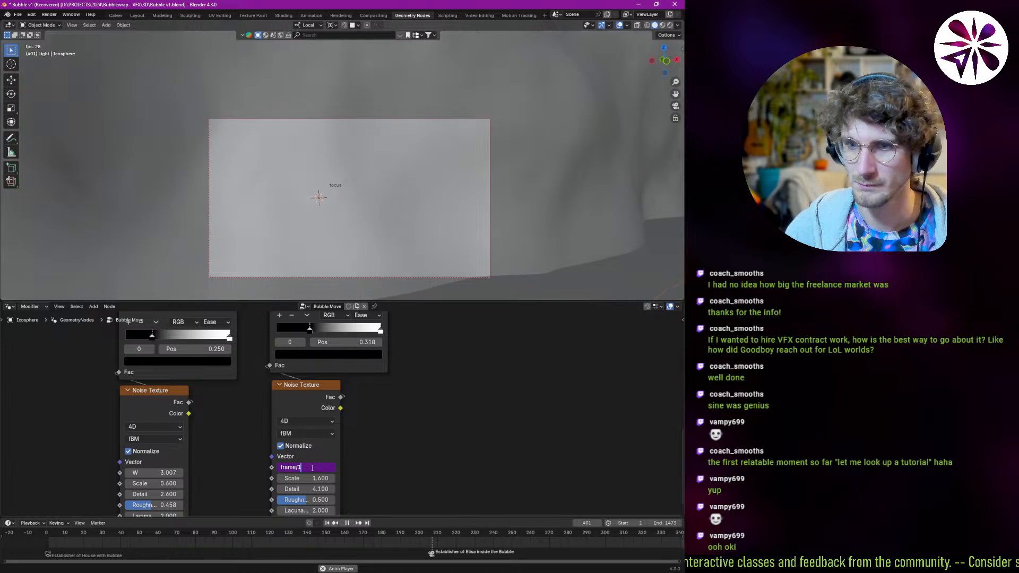
key("Escape")
left_click(447, 534)
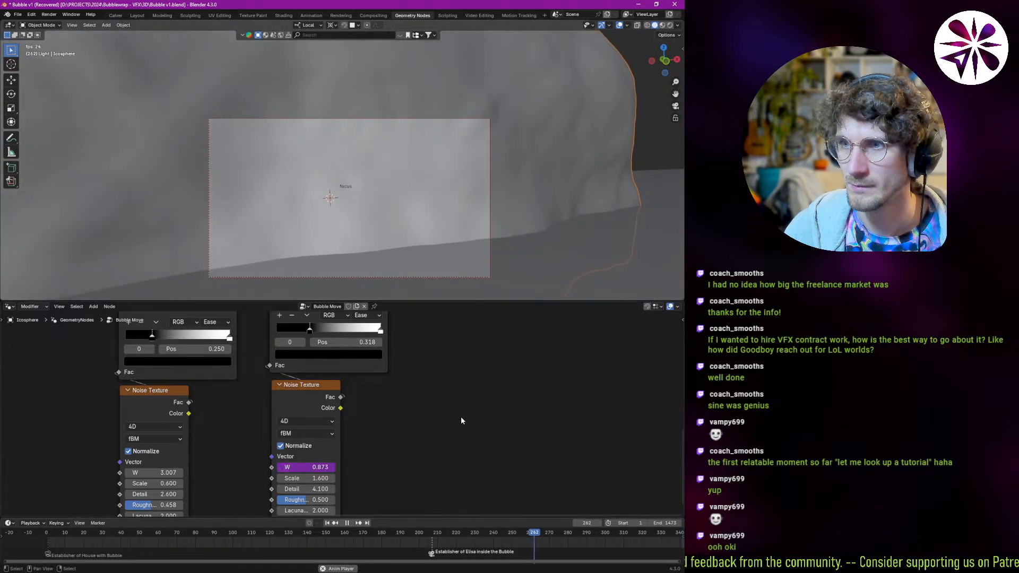
middle_click_drag(311, 329, 327, 423)
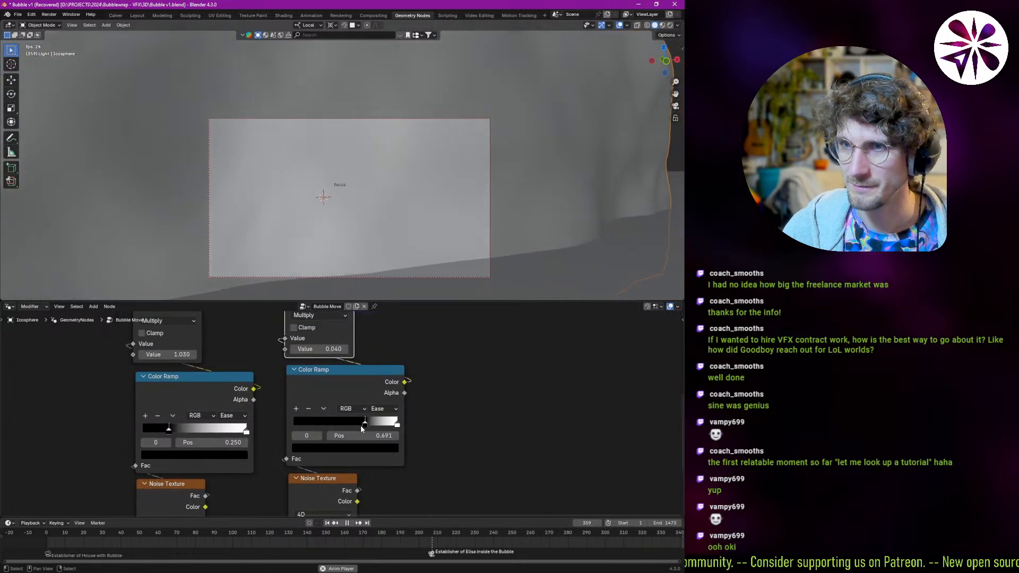
key("Escape")
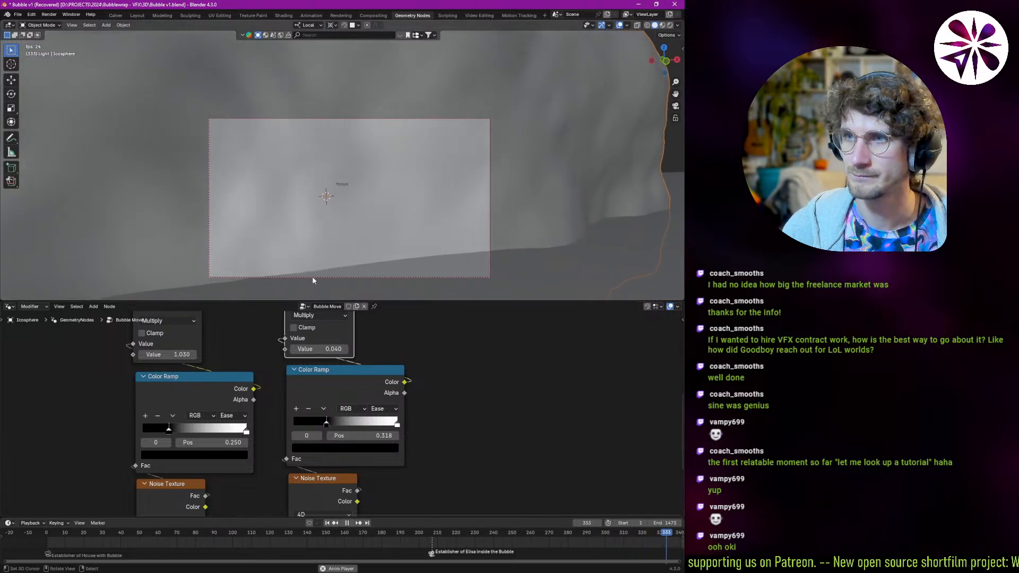
- Switch the viewport to Rendered shading and play the shot inside the bubble to check the surface motion
key("z")
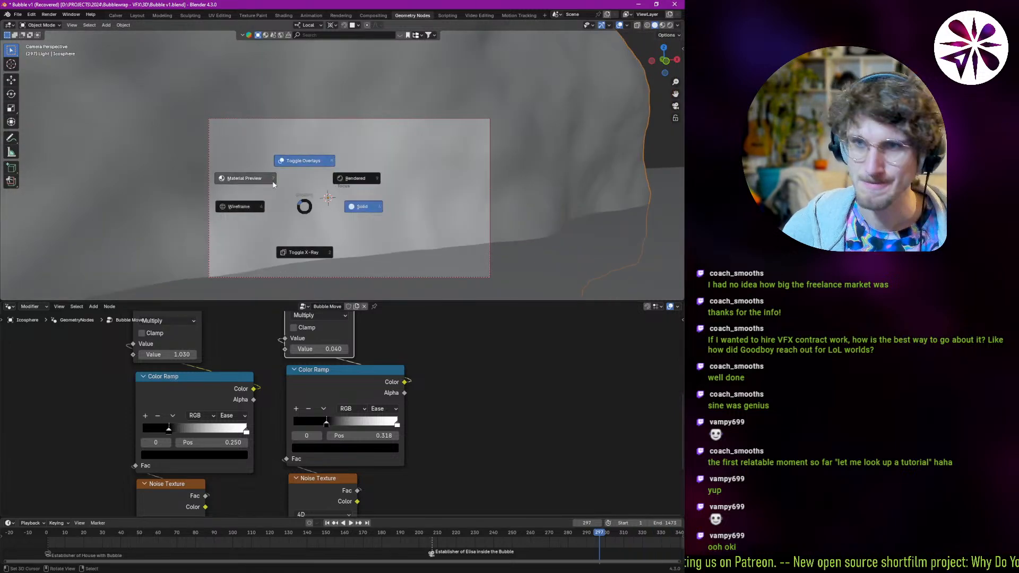
left_click(343, 177)
key("space")
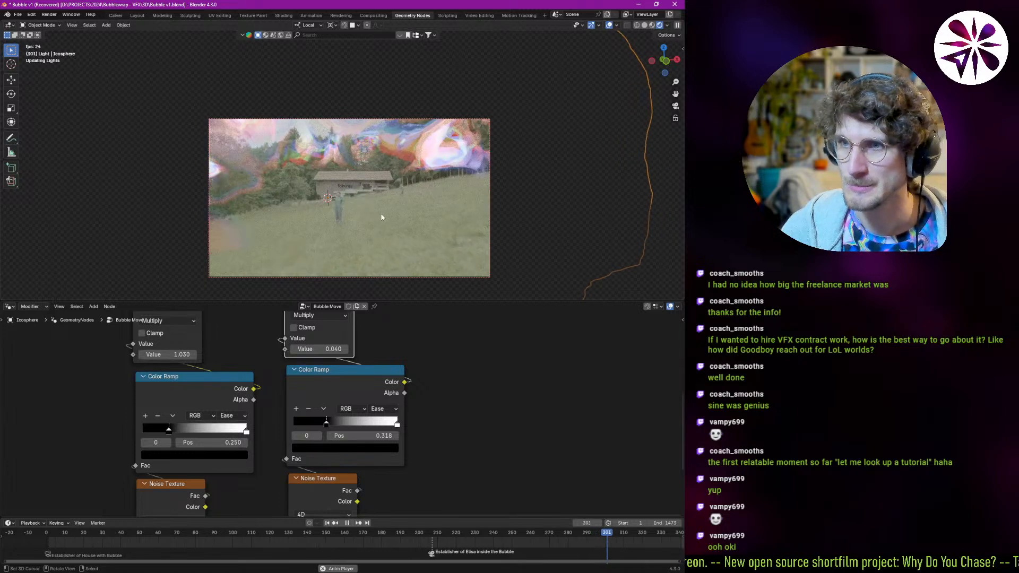
key("space")
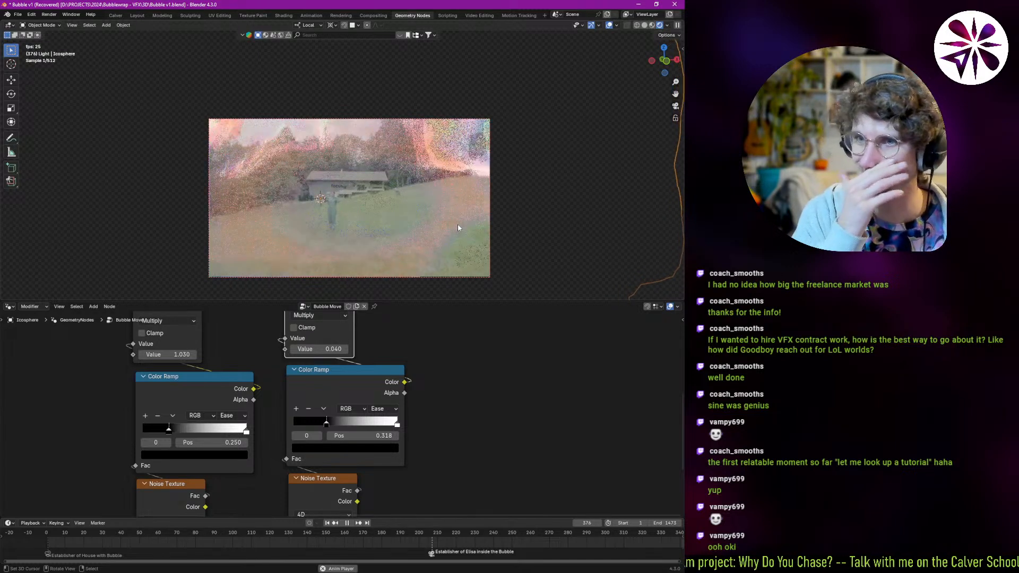
key("space")
key("space")
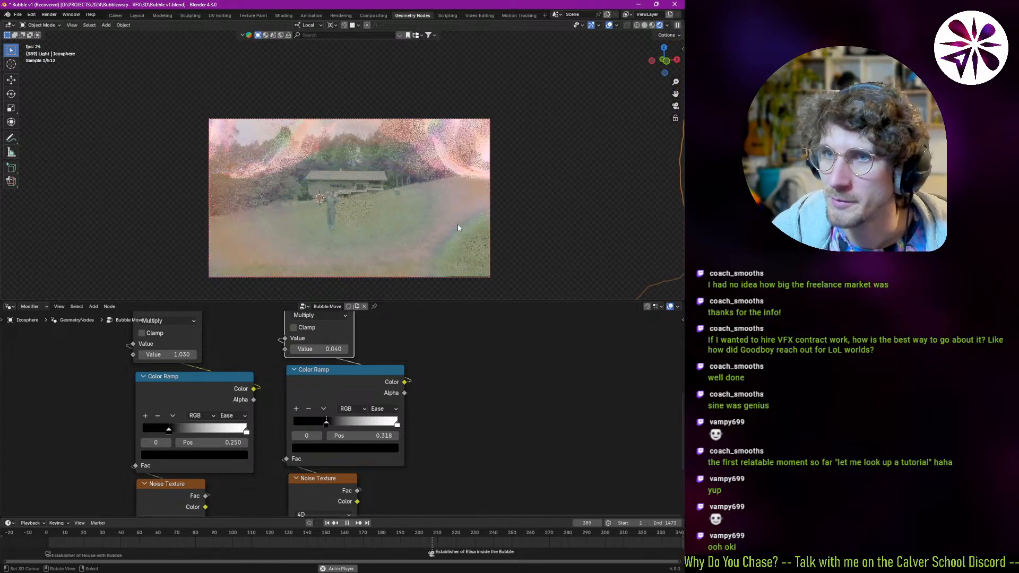
key("space")
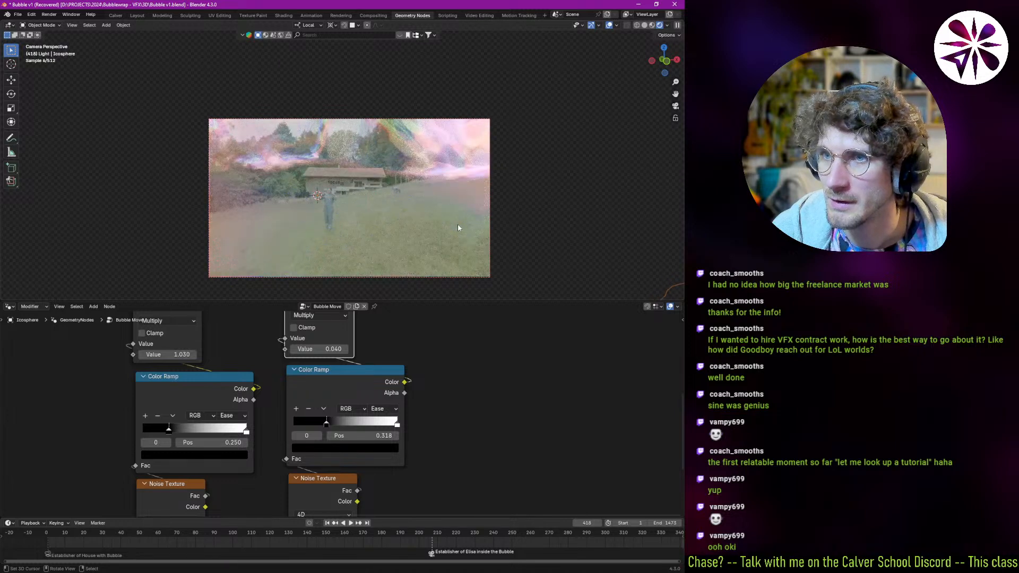
key("space")
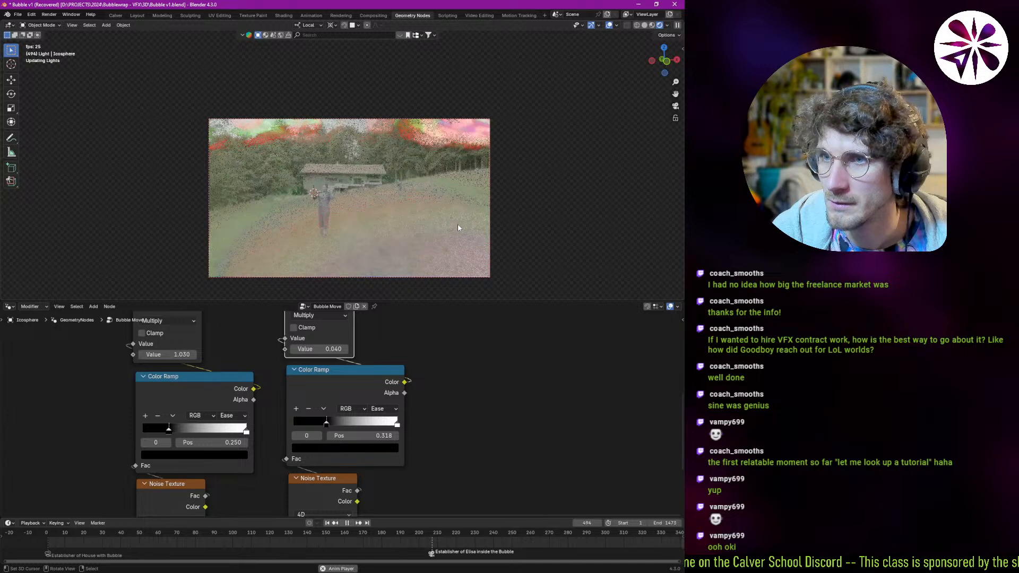
key("space")
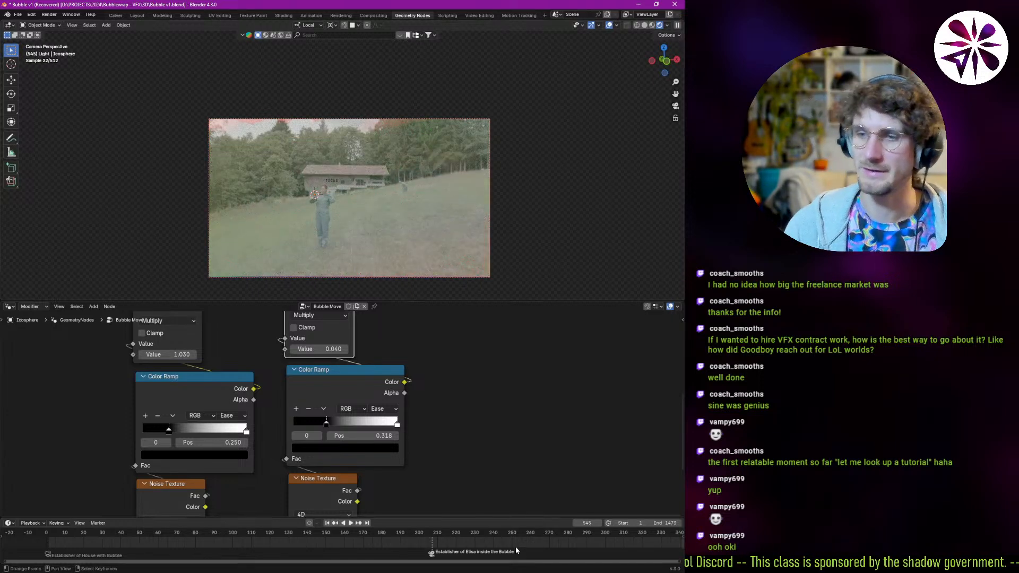
- Check the rendered bubble from outside at frame 170 and from inside at frame 251
left_click_drag(510, 540, 341, 542)
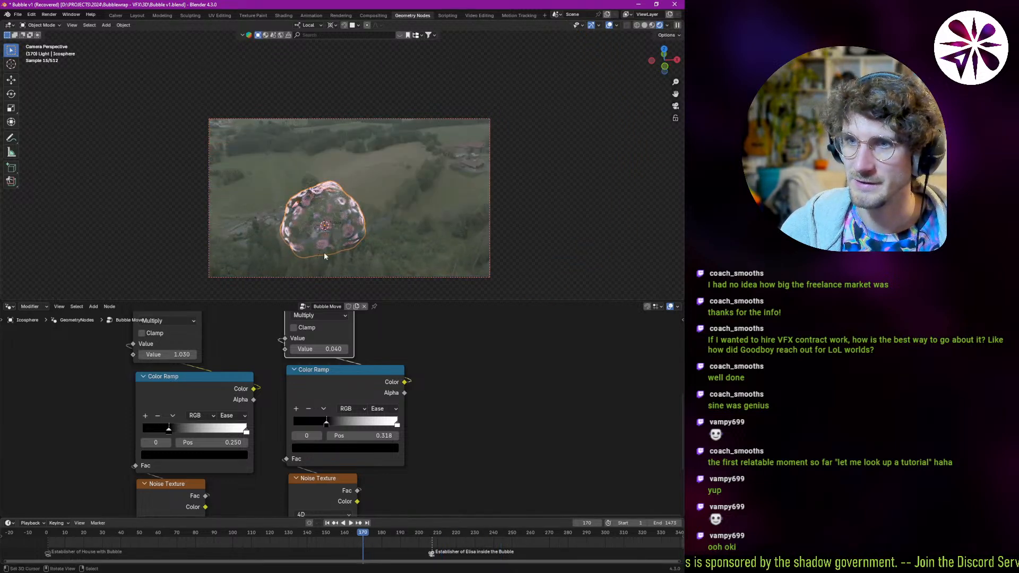
scroll(320, 260, "up", 5)
left_click(513, 535)
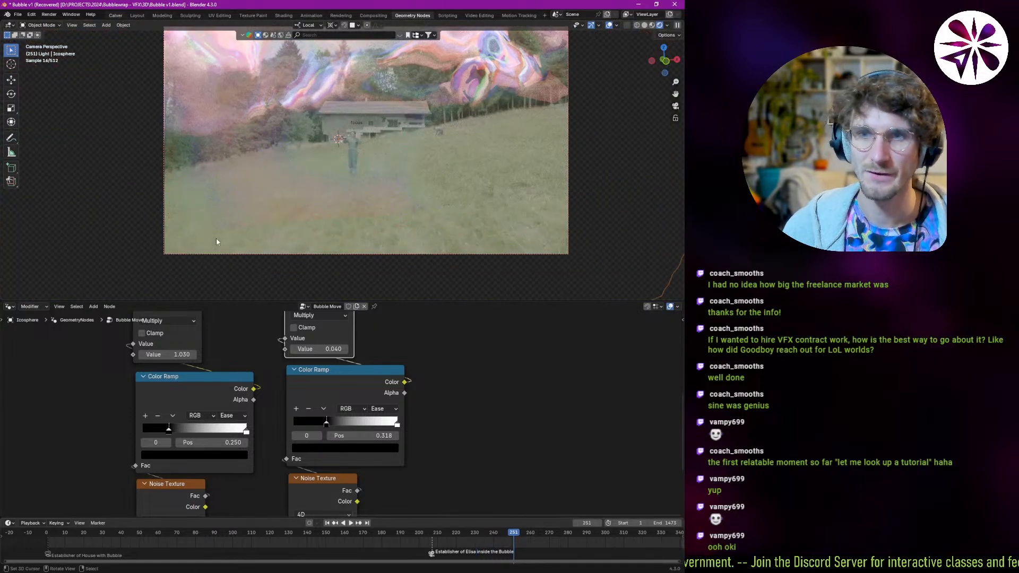
- Switch to the Calver workspace and check the Cycles render devices in the System preferences
left_click(115, 15)
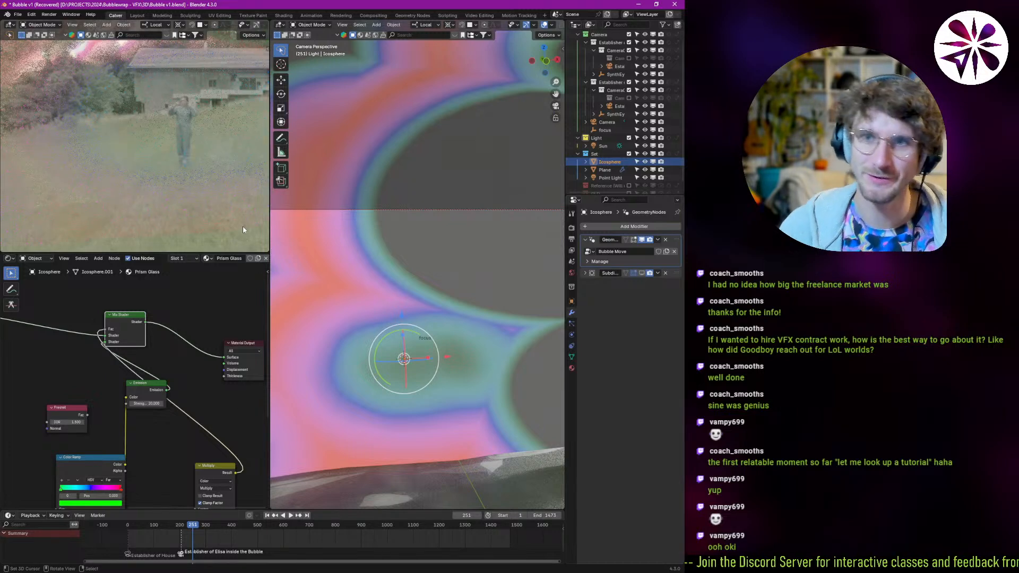
scroll(212, 212, "down", 3)
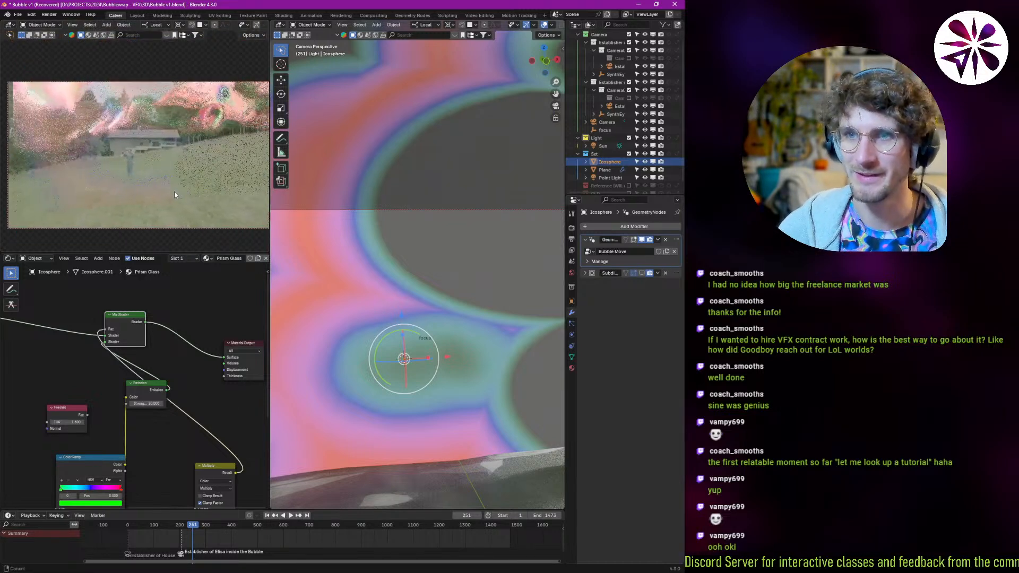
key("F4")
left_click(313, 195)
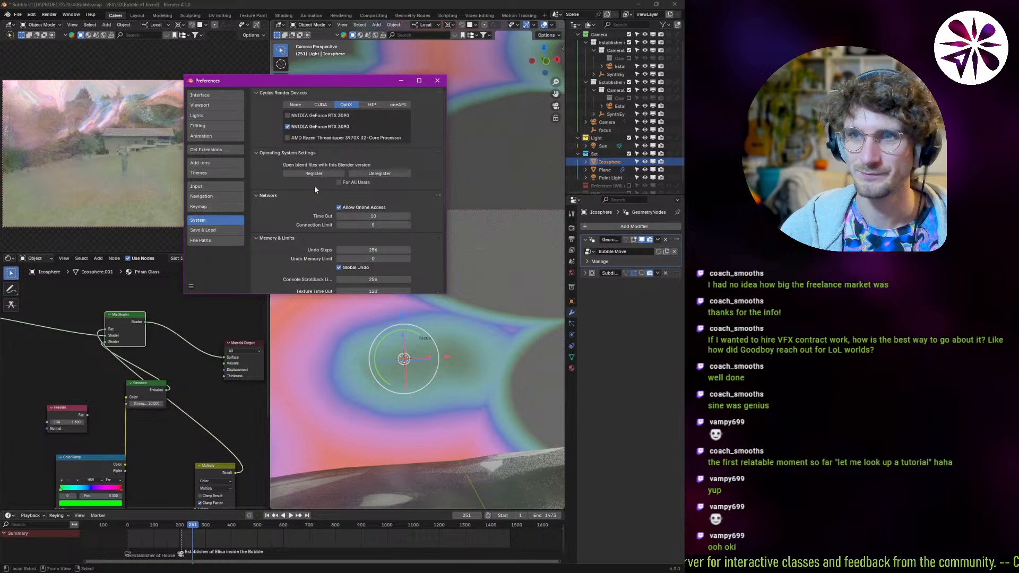
left_click(437, 81)
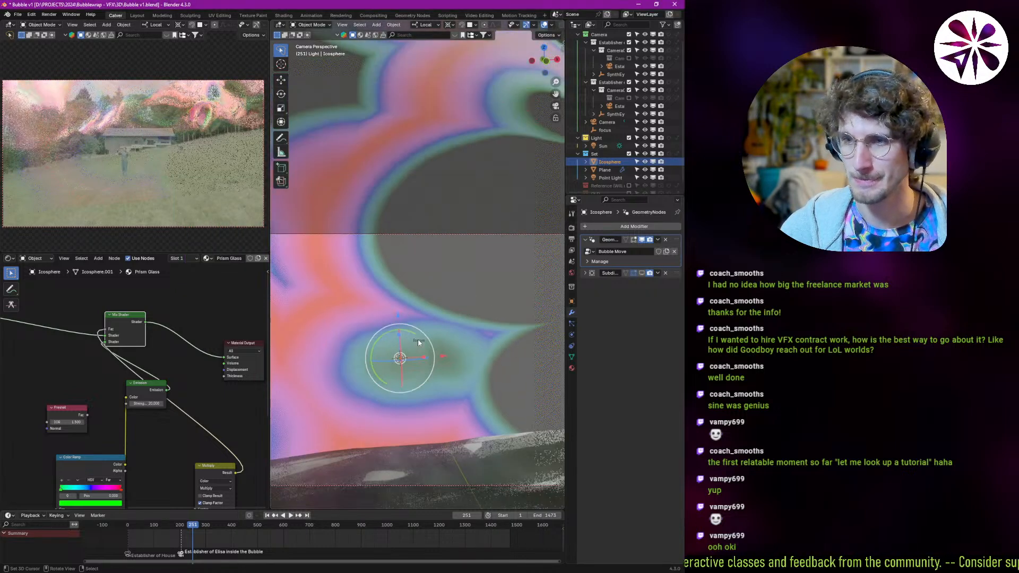
scroll(417, 345, "down", 2)
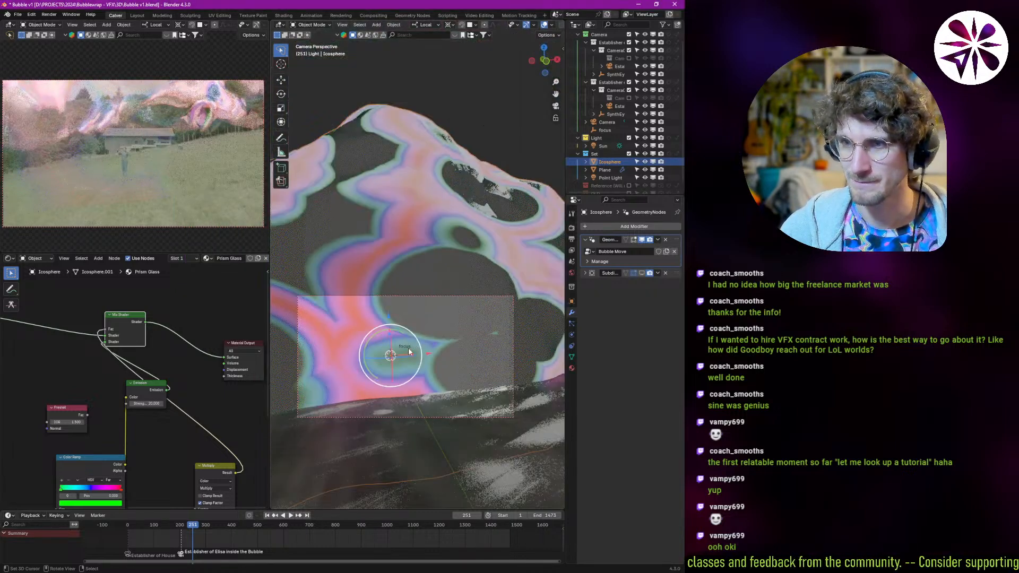
scroll(409, 352, "up", 4)
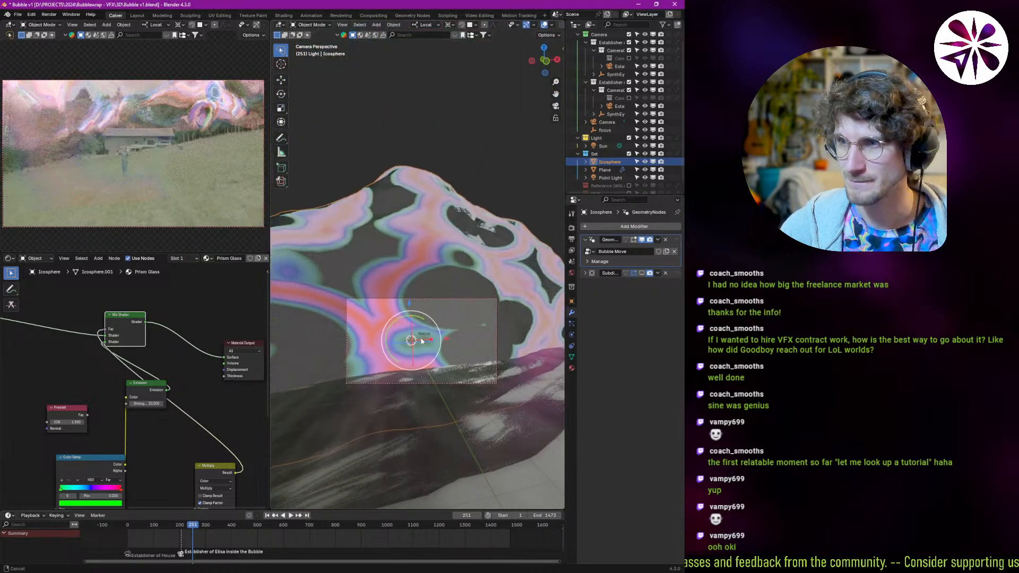
scroll(439, 333, "down", 1)
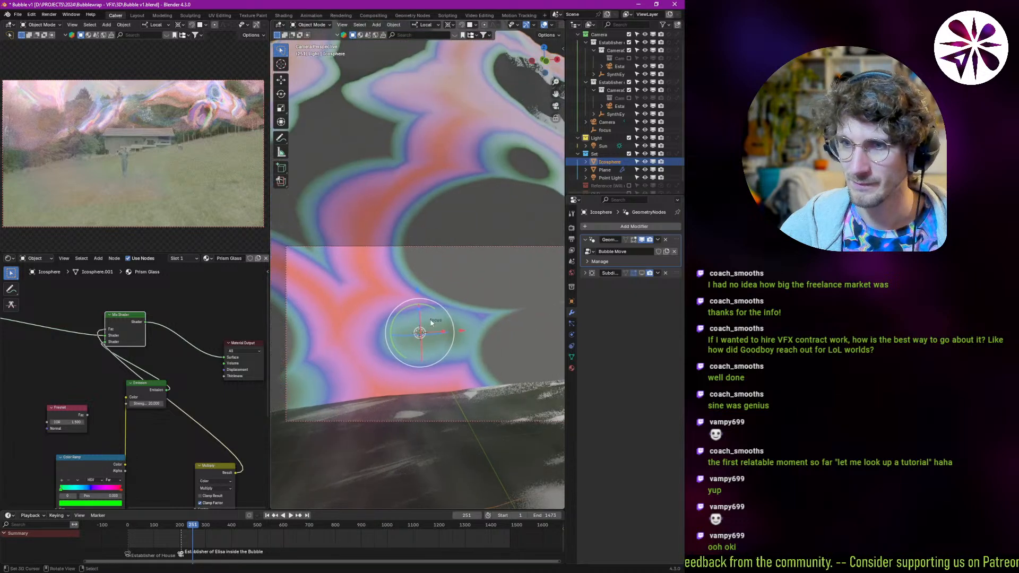
scroll(138, 331, "down", 5)
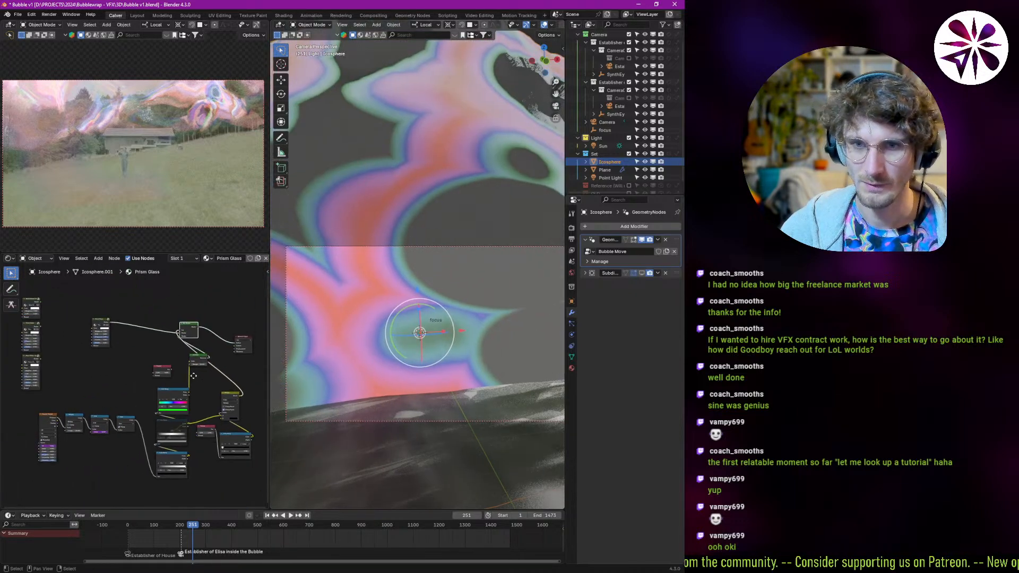
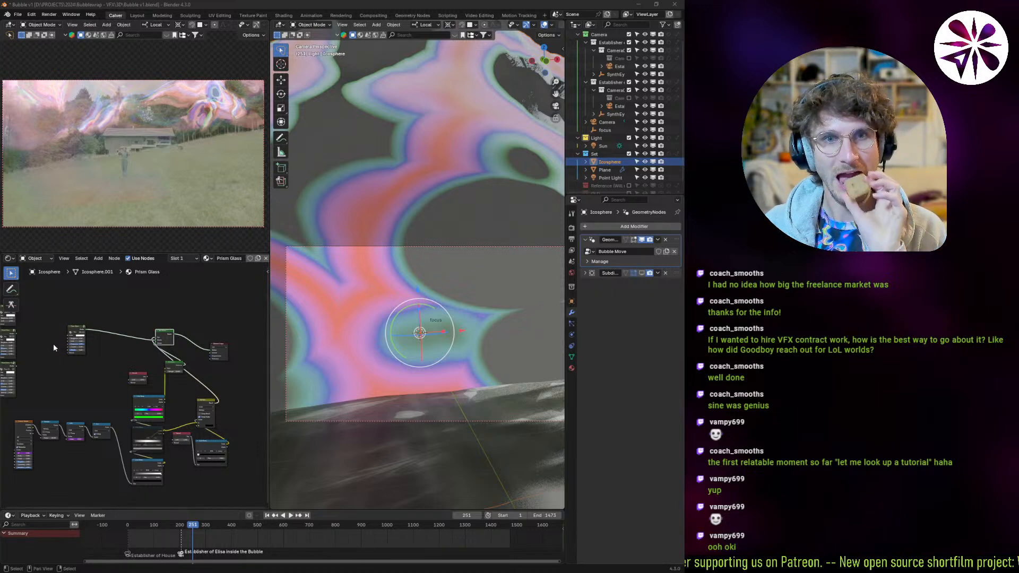
- Add a Noise Texture node above the Mix Shader in the Prism Glass material
scroll(138, 319, "down", 2)
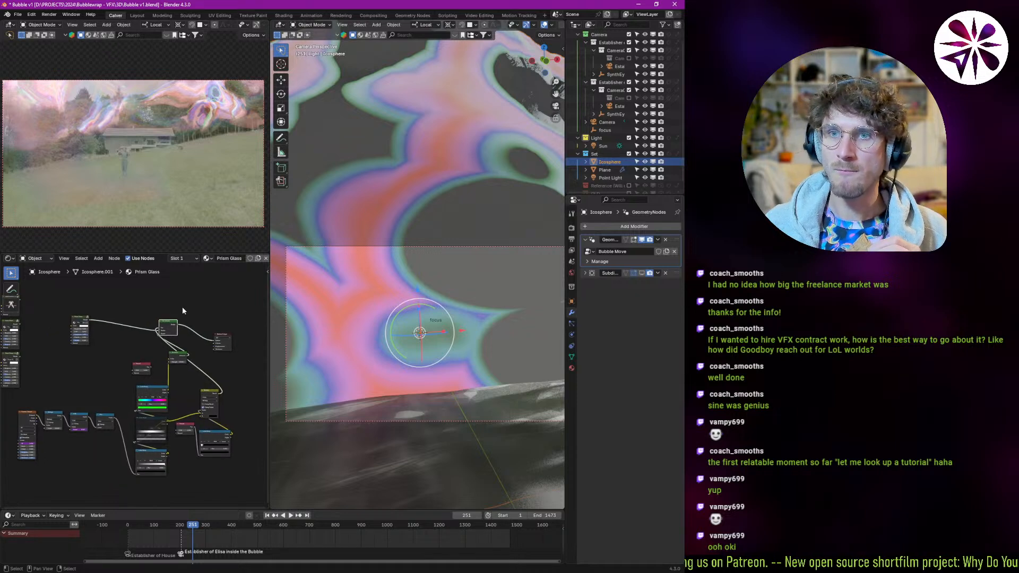
middle_click_drag(157, 374, 148, 310, "ctrl")
key("shift+a")
left_click(158, 302)
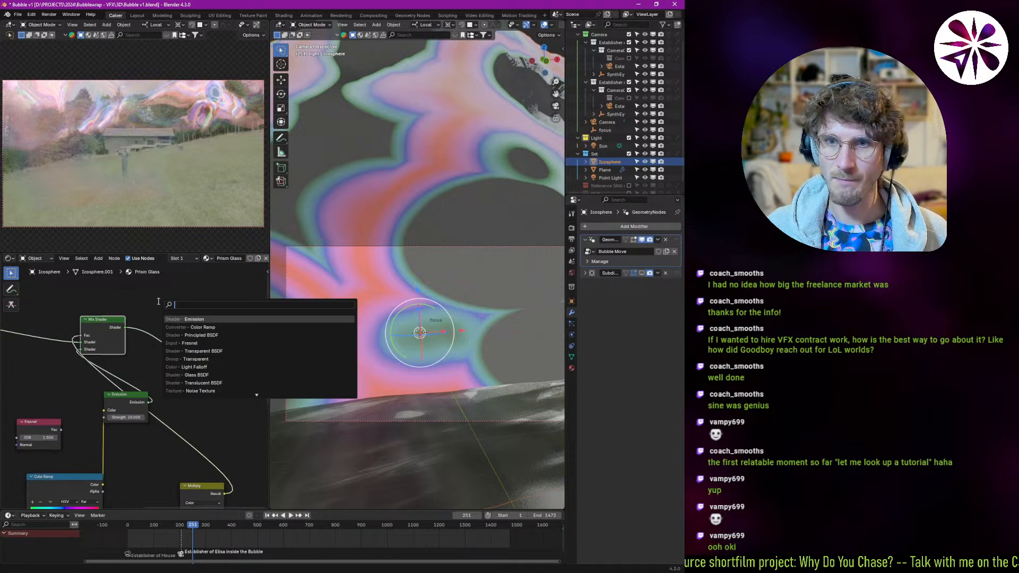
type("nois")
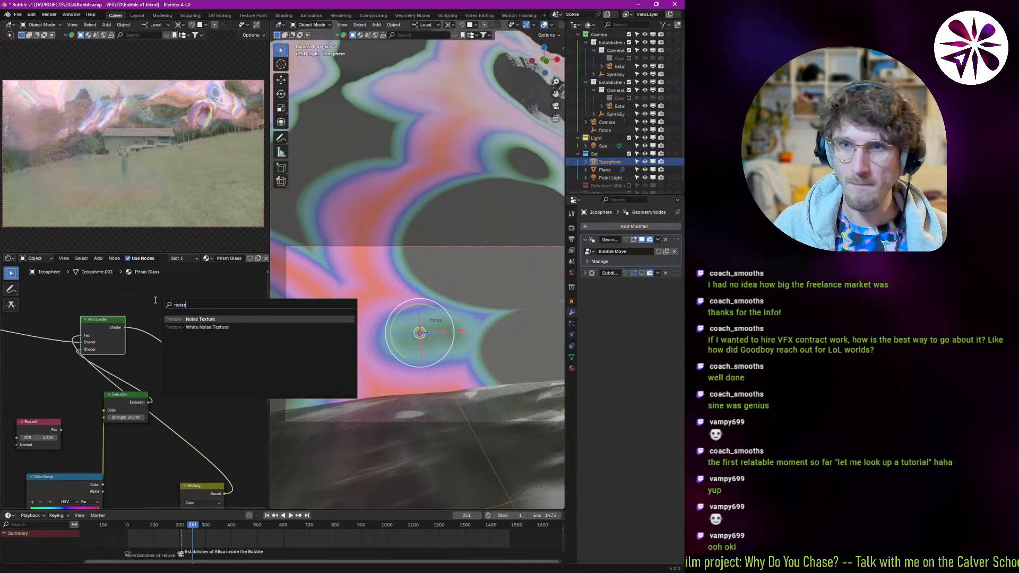
type("e")
key("Return")
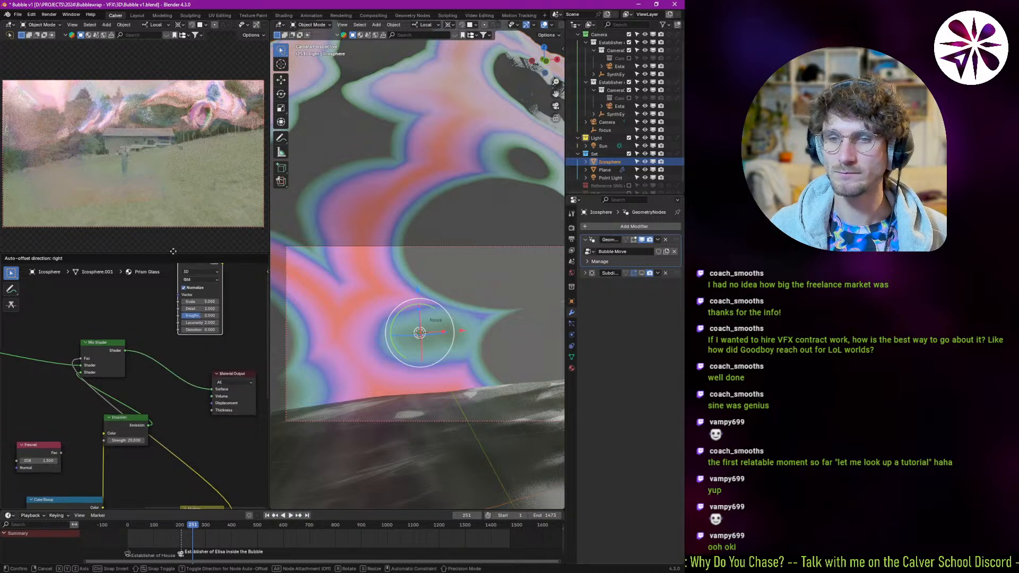
left_click(80, 294)
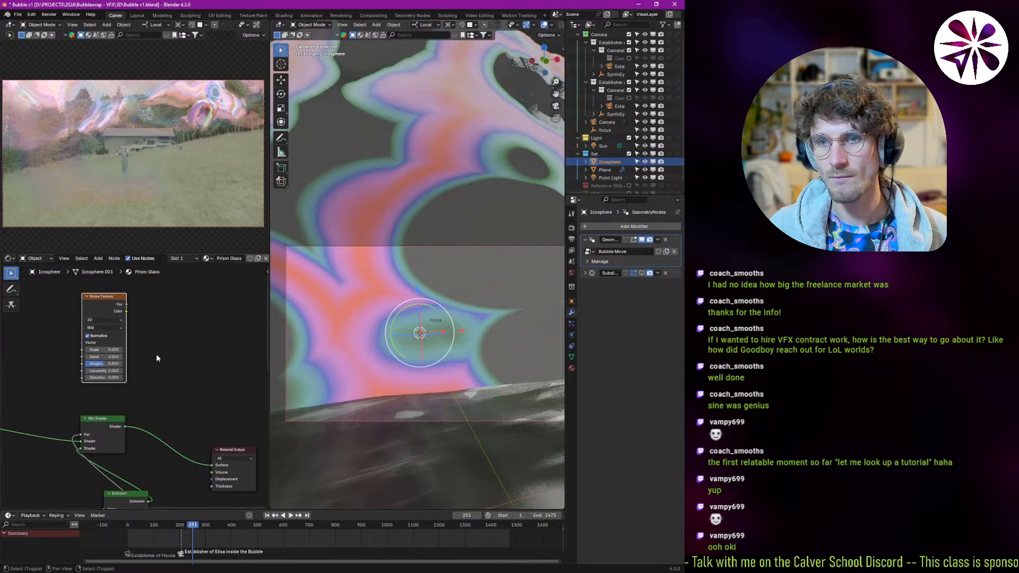
key("shift+a")
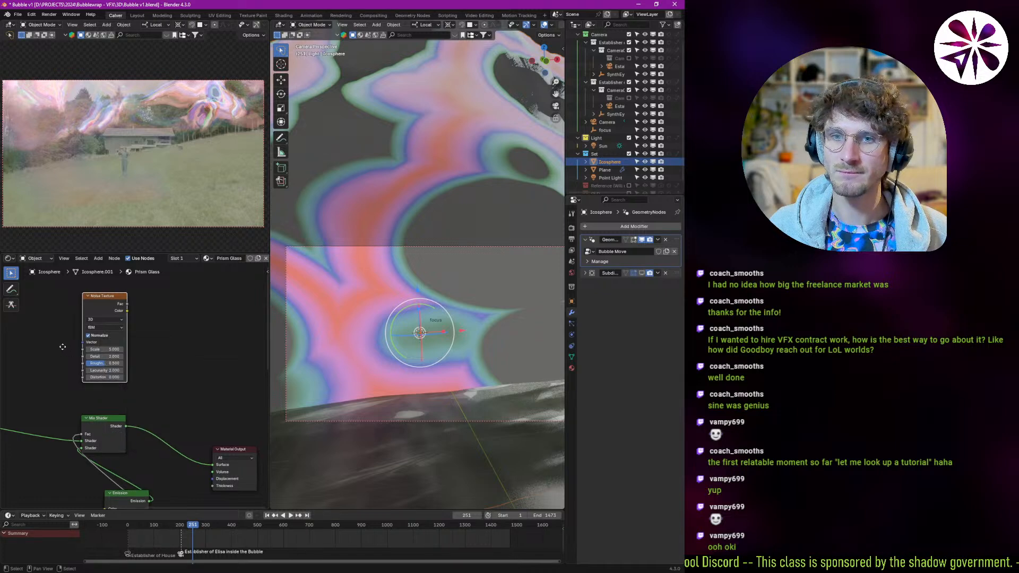
middle_click_drag(63, 346, 120, 335)
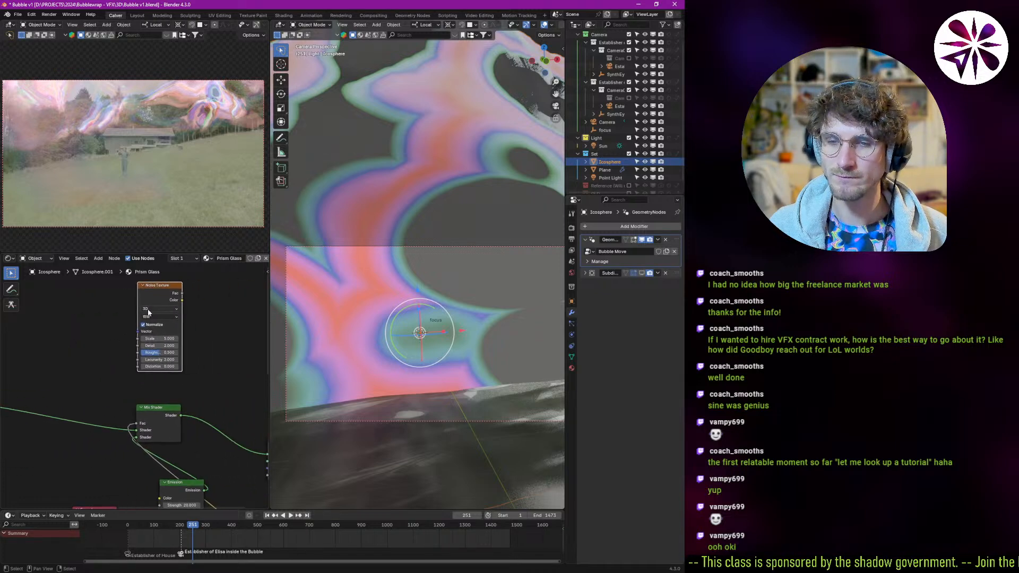
left_click_drag(148, 298, 145, 298)
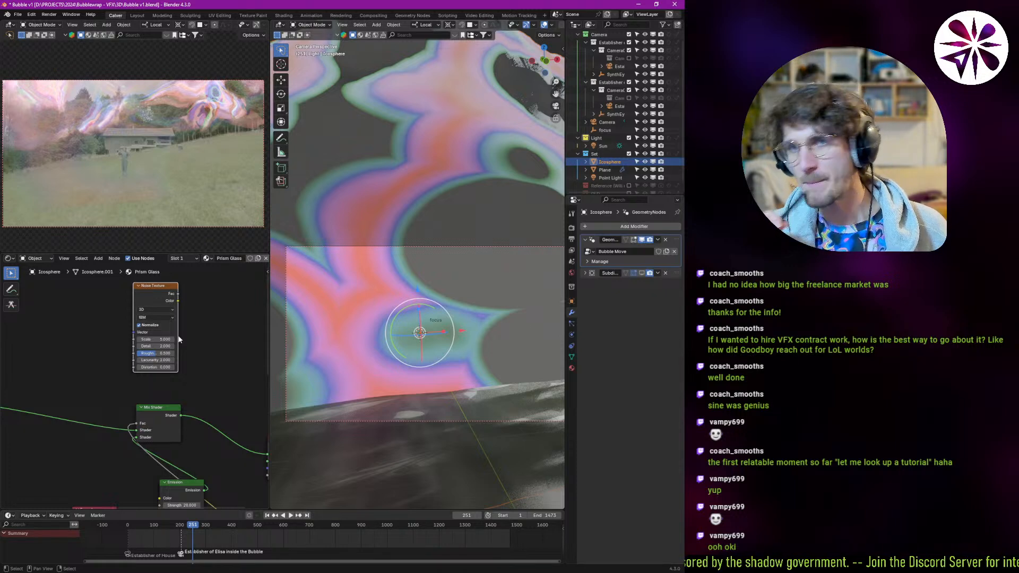
middle_click_drag(200, 347, 170, 350)
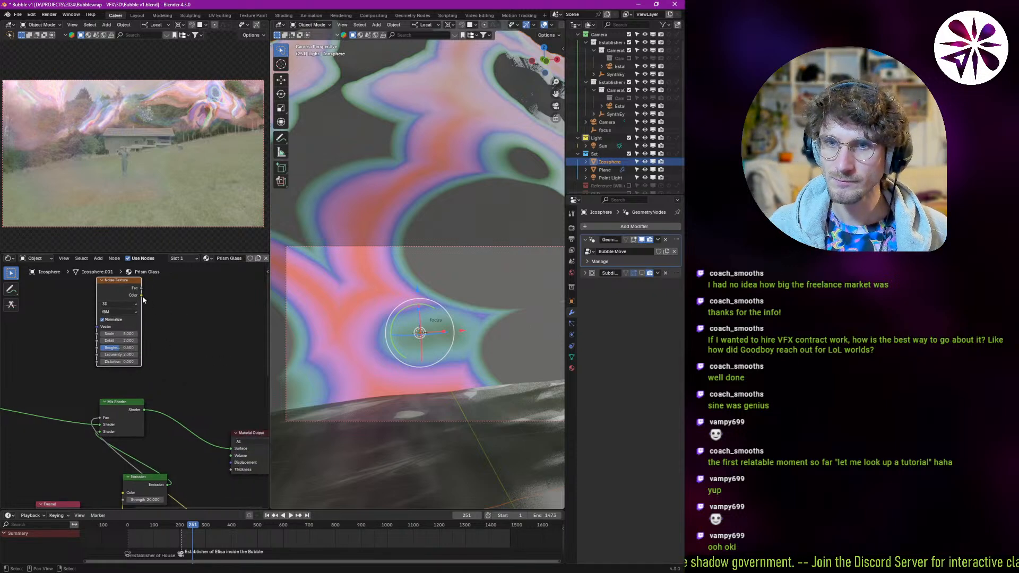
- Feed the Noise Texture's Color into a new Emission shader and connect that to the Material Output's Surface as a preview
left_click_drag(143, 295, 172, 313)
type("emission")
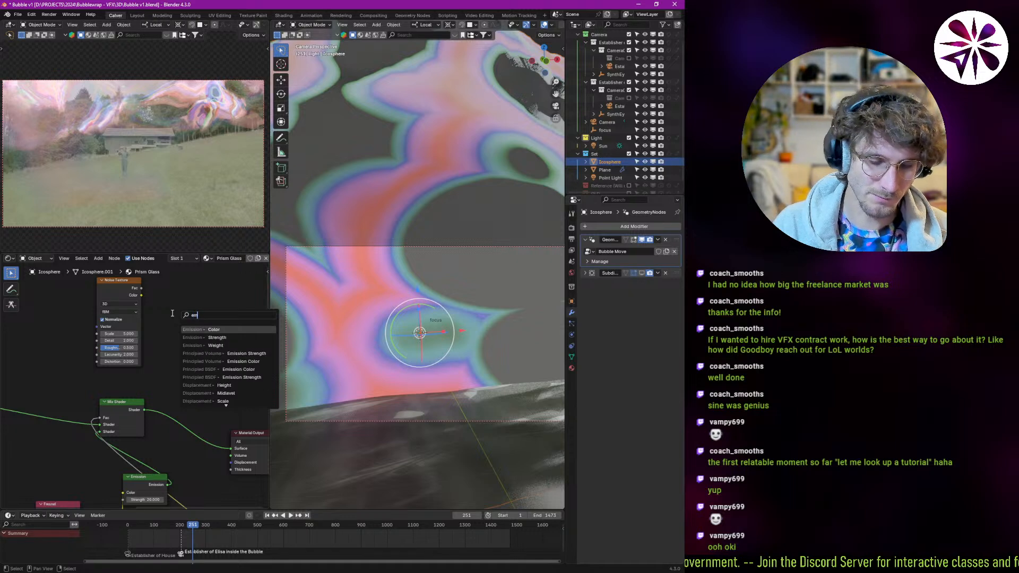
key("Return")
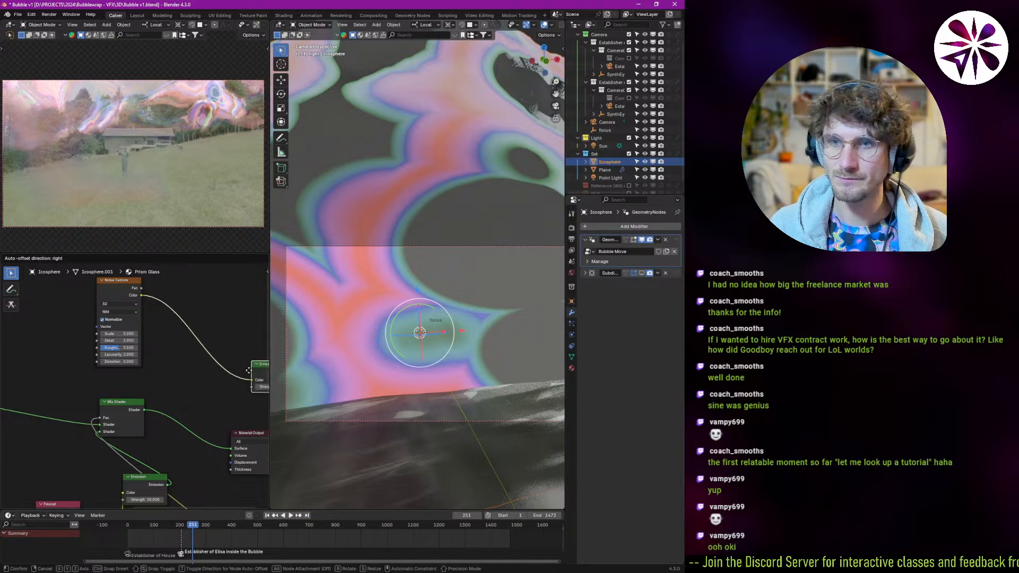
left_click(215, 342)
left_click(212, 338, "ctrl+shift")
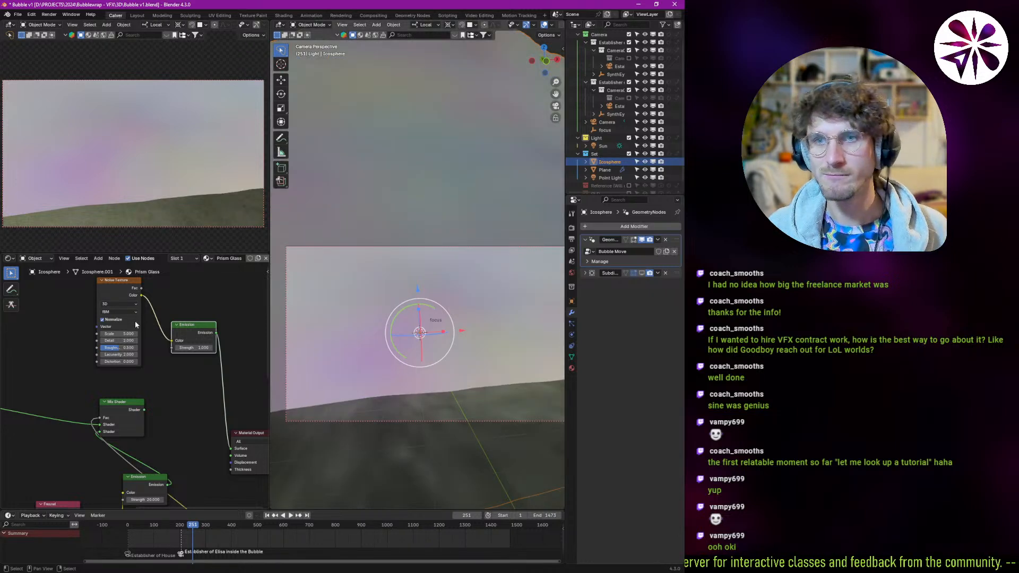
middle_click_drag(135, 321, 155, 336)
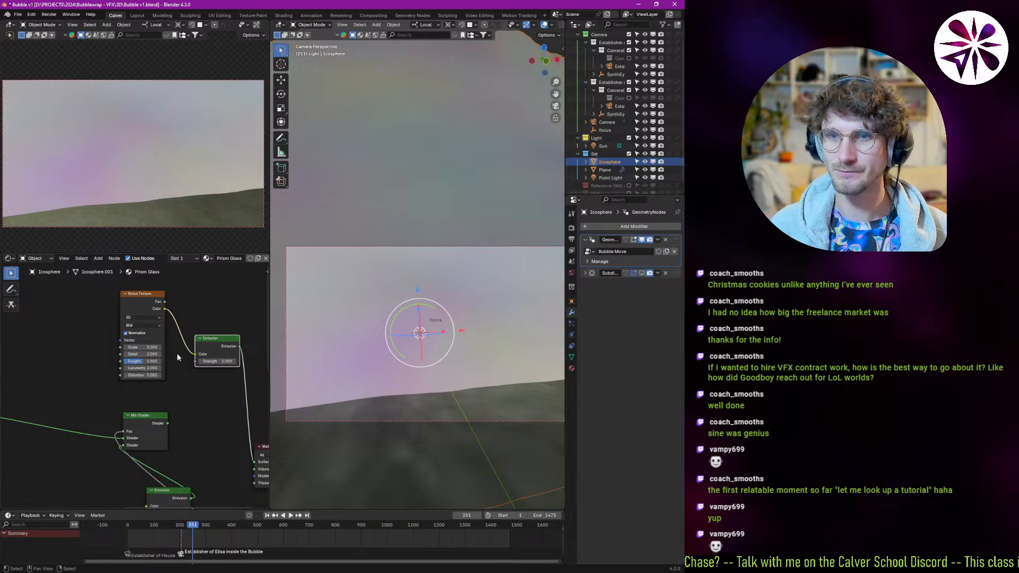
- Insert a Color Ramp between the Noise Texture's Color output and the preview Emission shader
scroll(177, 353, "up", 3)
left_click_drag(139, 306, 74, 308)
key("shift+a")
type("ramp")
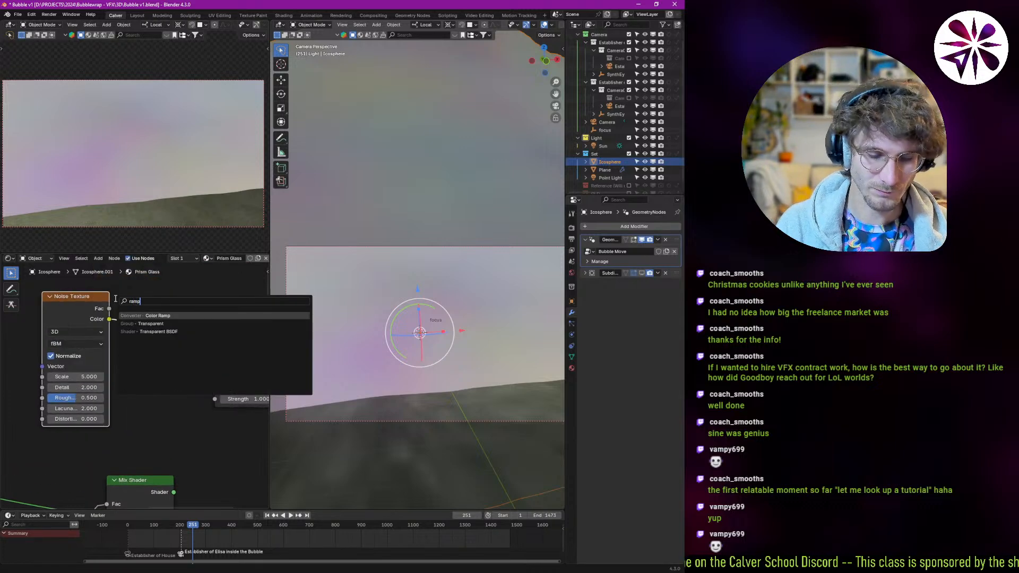
key("Return")
left_click(143, 344)
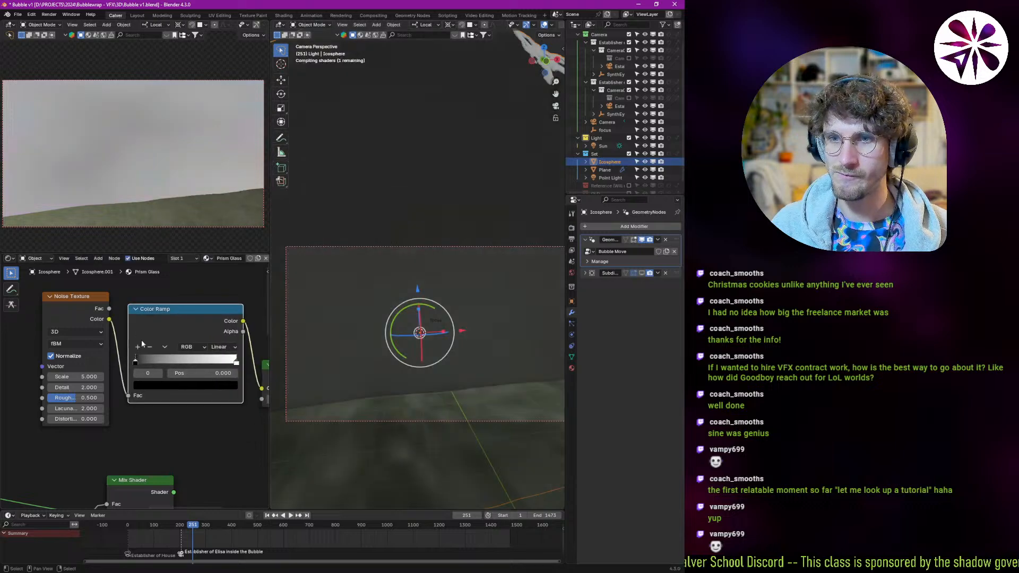
- Set the noise Scale to 94.2 and Distortion to 2.3, move the ramp's black stop to 0.627, and preview the animation
middle_click_drag(142, 344, 113, 347)
left_click_drag(94, 356, 123, 358)
left_click_drag(39, 370, 302, 363)
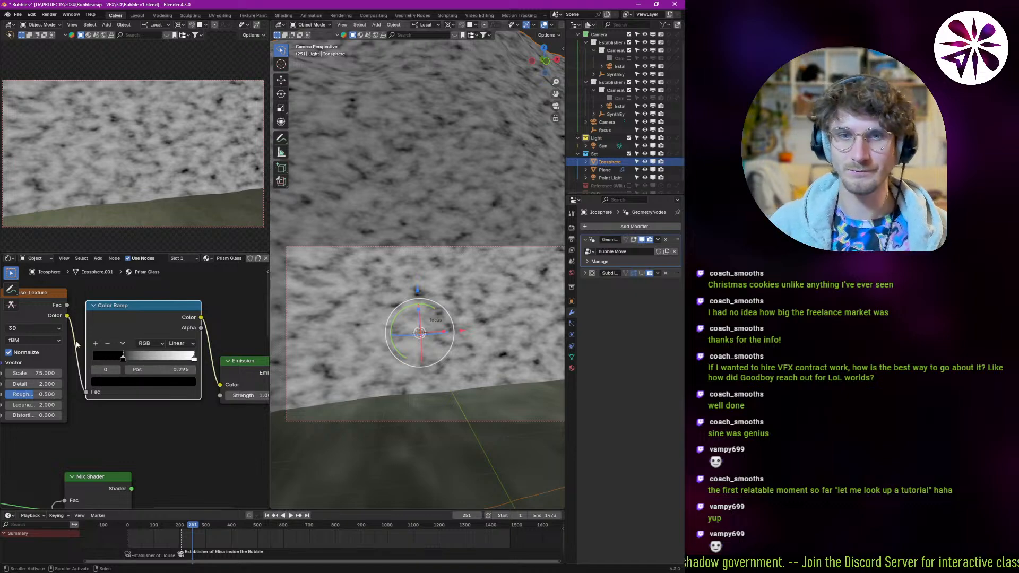
left_click_drag(26, 415, 47, 416)
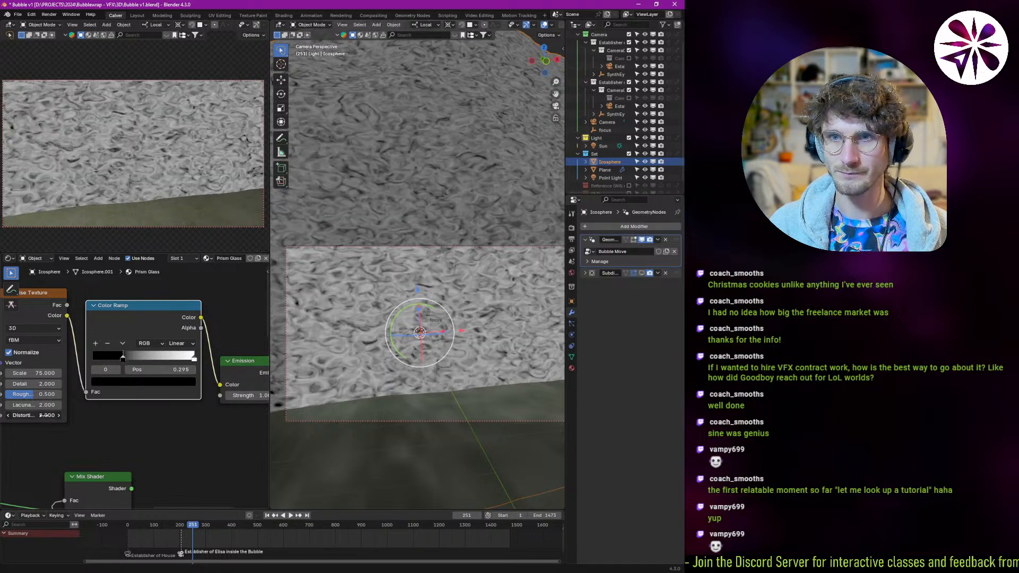
left_click_drag(32, 373, 155, 362)
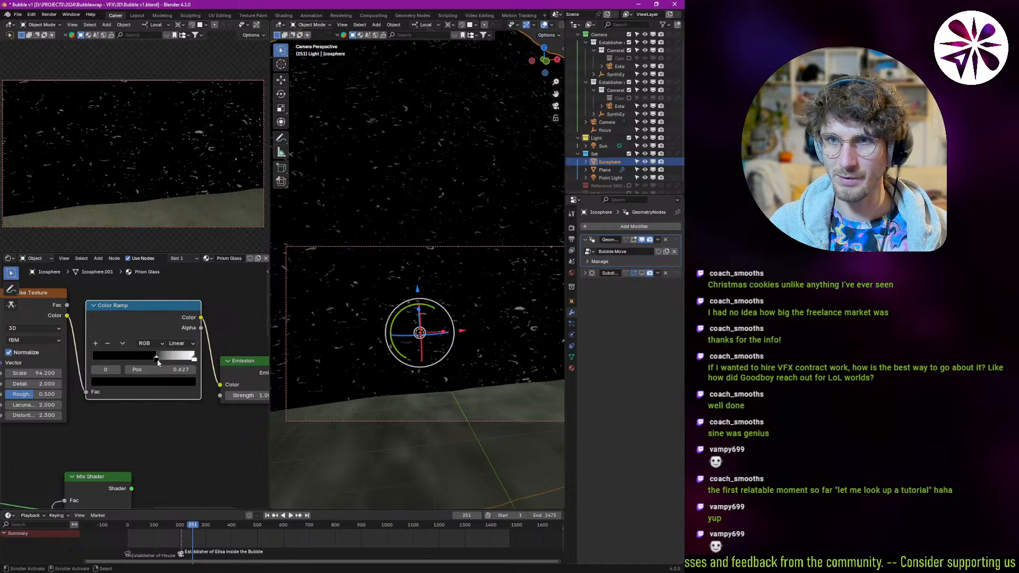
key("space")
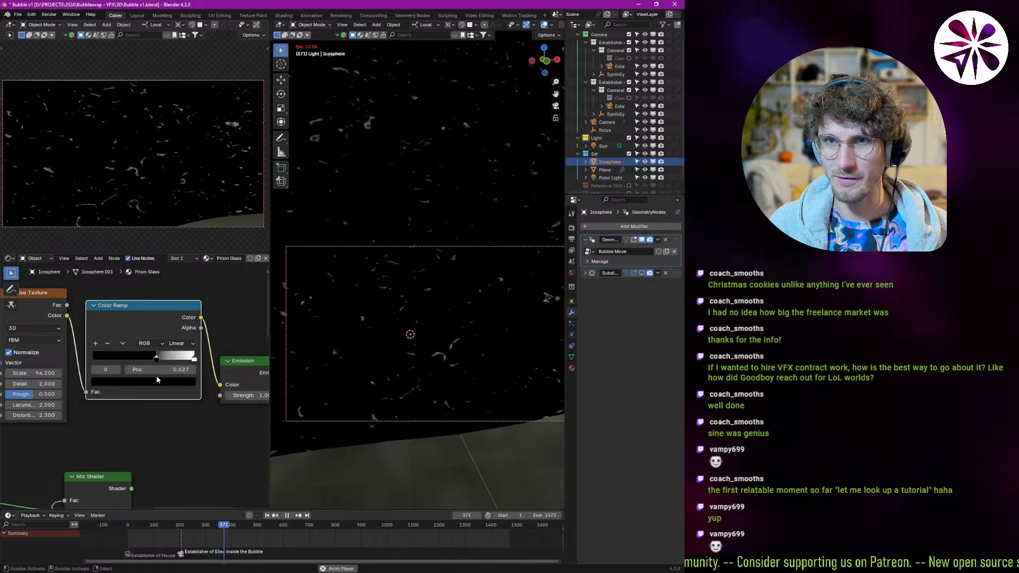
key("Escape")
- Add Texture Coordinate and Mapping nodes to the Noise Texture, driven by the UV output, and preview the animation briefly
middle_click_drag(76, 359, 153, 377)
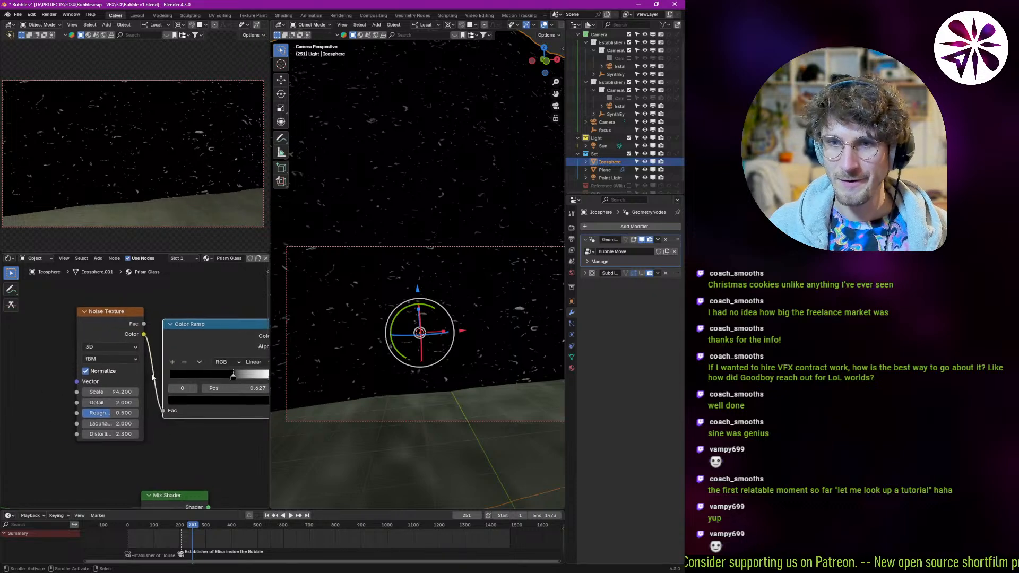
left_click(111, 339)
middle_click_drag(121, 341, 134, 344)
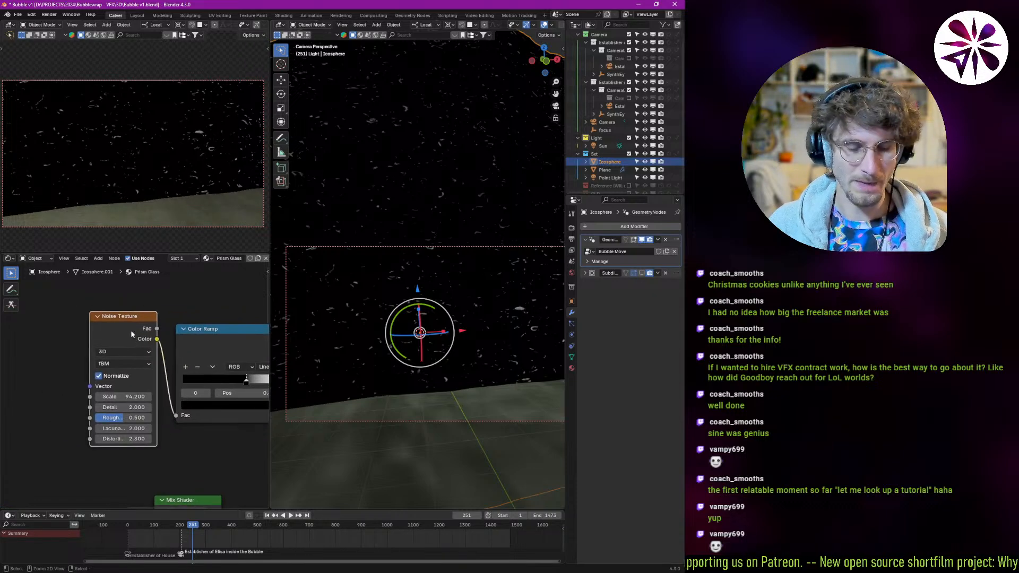
key("ctrl+t")
middle_click_drag(18, 362, 121, 348)
left_click_drag(89, 353, 108, 355)
key("space")
key("Escape")
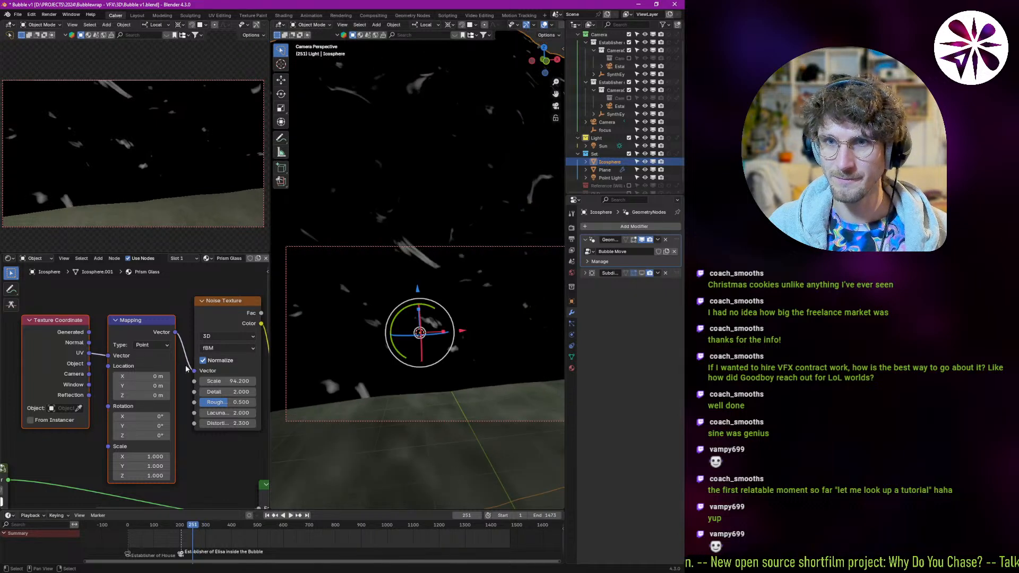
- Increase the Noise Texture's Scale to 600 and play the animation to check the speckle size
middle_click_drag(231, 381, 146, 375)
left_click_drag(146, 376, 223, 375)
left_click_drag(548, 396, 548, 397)
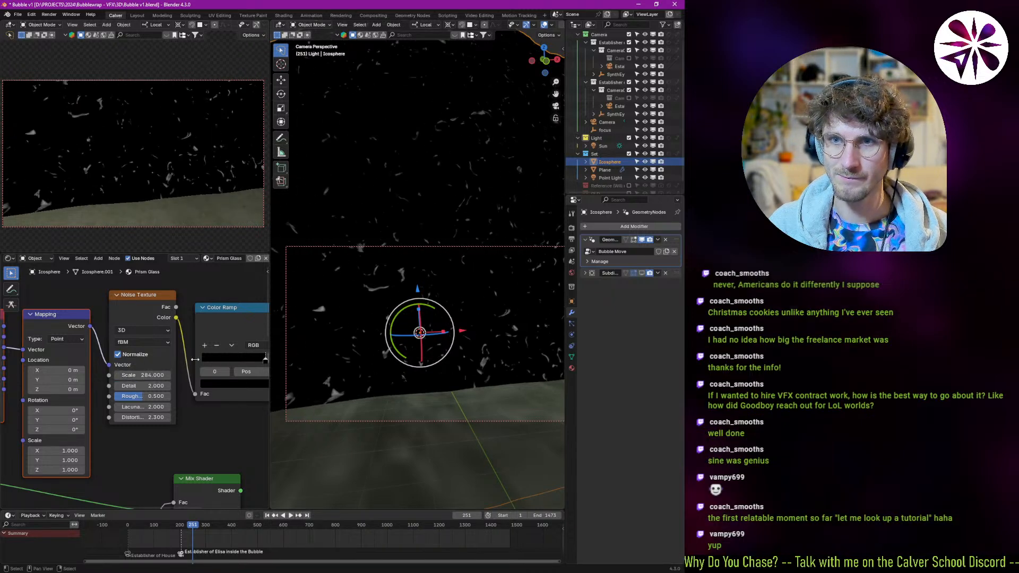
left_click(149, 374)
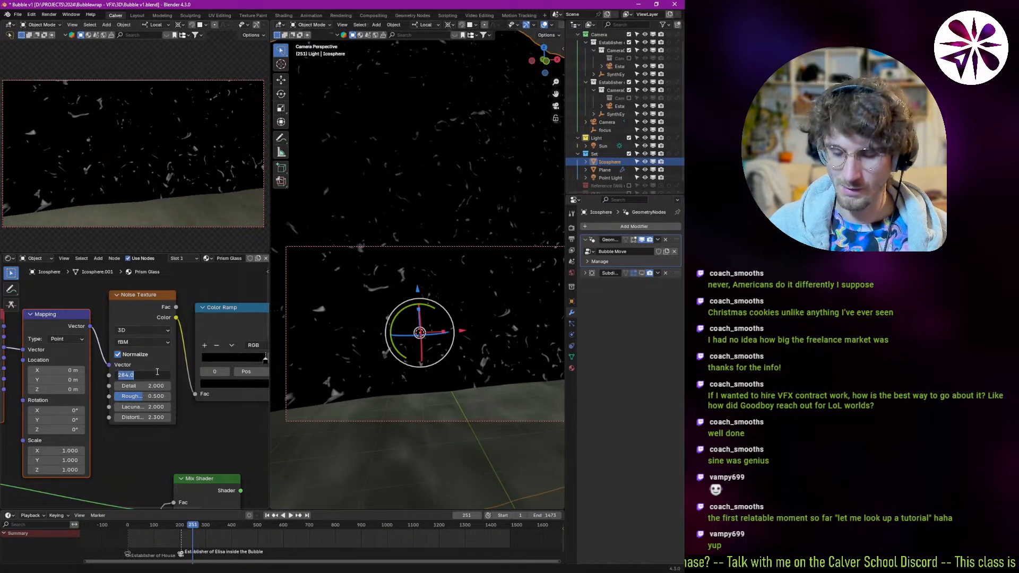
type("600")
key("Return")
key("space")
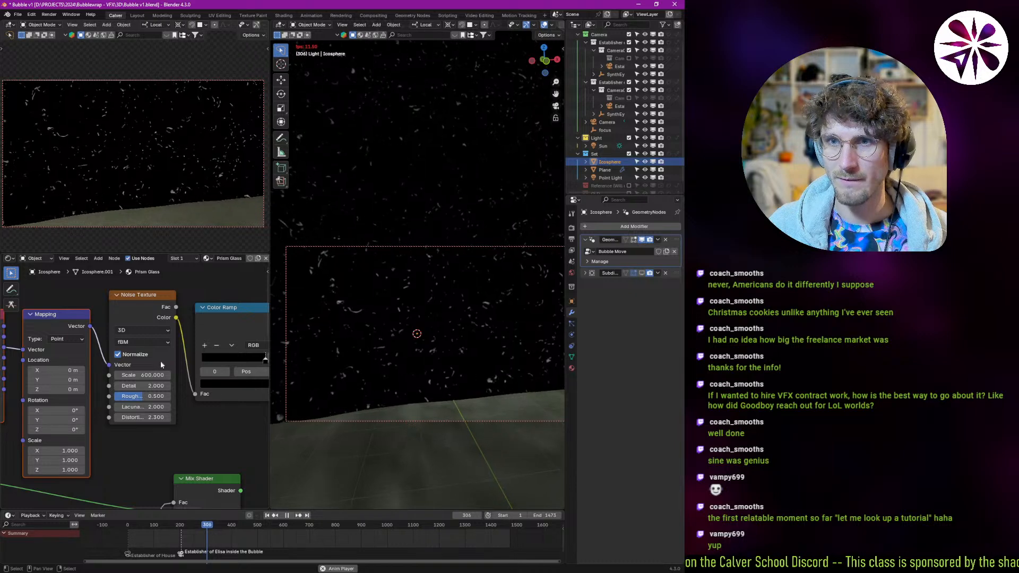
key("Escape")
- Line up the Texture Coordinate, Mapping, Color Ramp and Emission nodes in a row with the Noise Texture
middle_click_drag(159, 356, 173, 348)
middle_click_drag(172, 348, 154, 338, "ctrl")
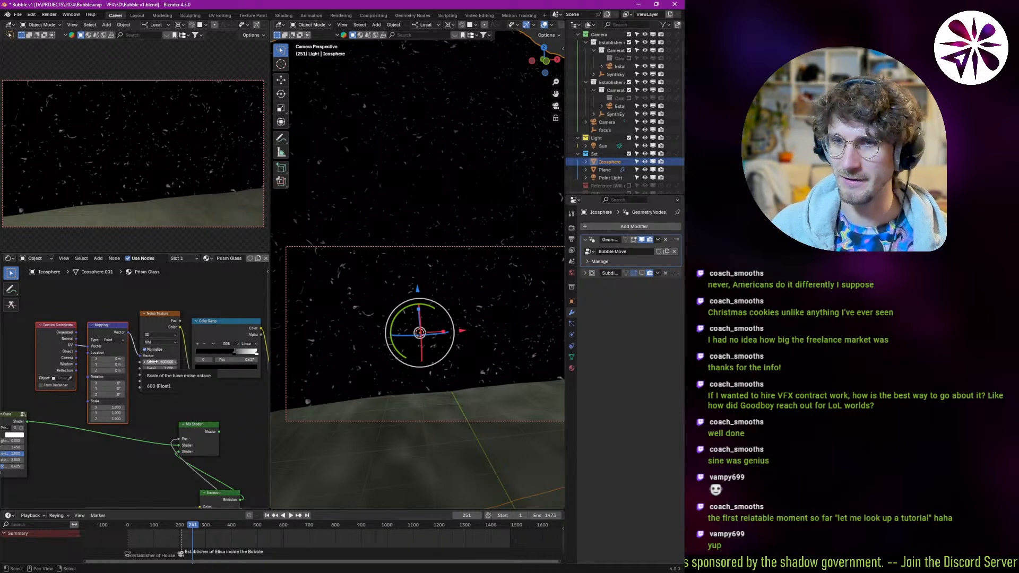
middle_click_drag(102, 334, 82, 356)
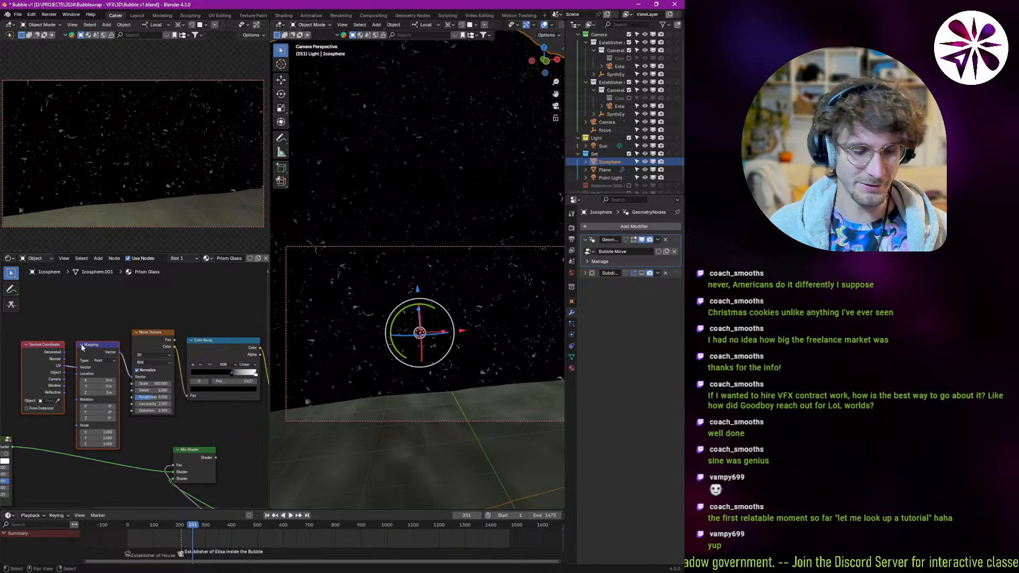
left_click_drag(83, 356, 97, 337)
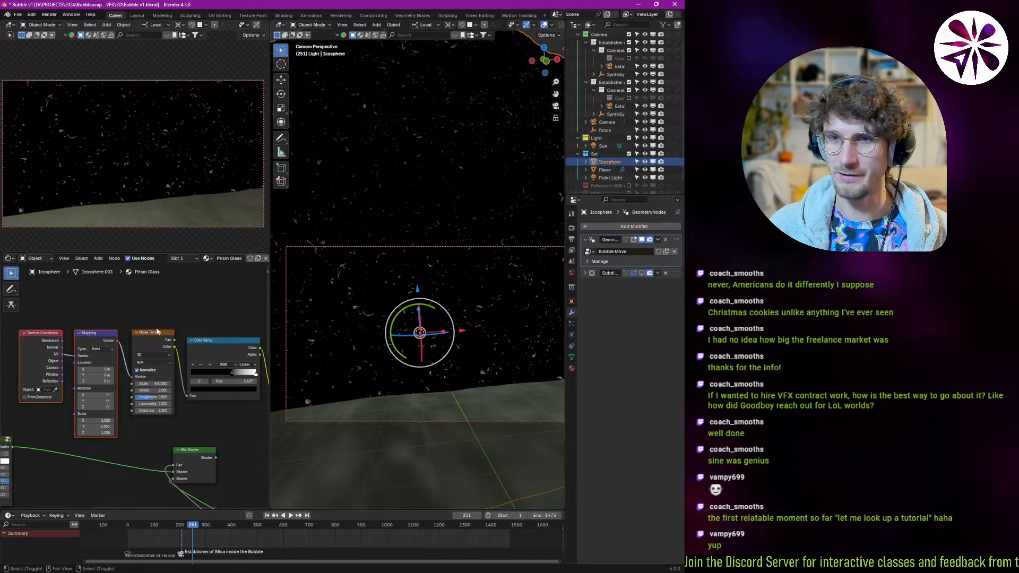
middle_click_drag(211, 327, 136, 328)
left_click_drag(219, 384, 222, 346)
left_click(151, 362, "shift")
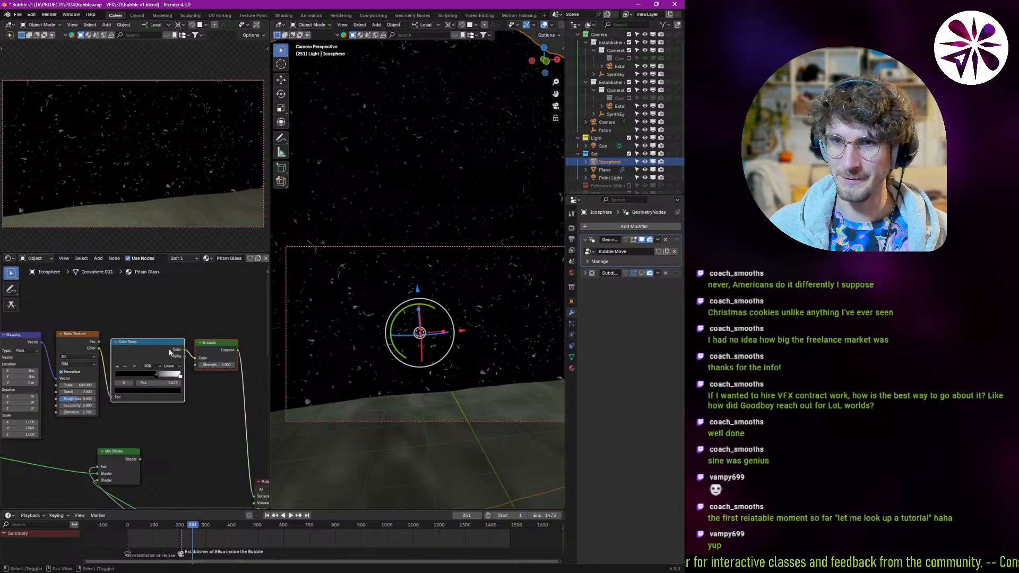
left_click_drag(151, 363, 156, 347)
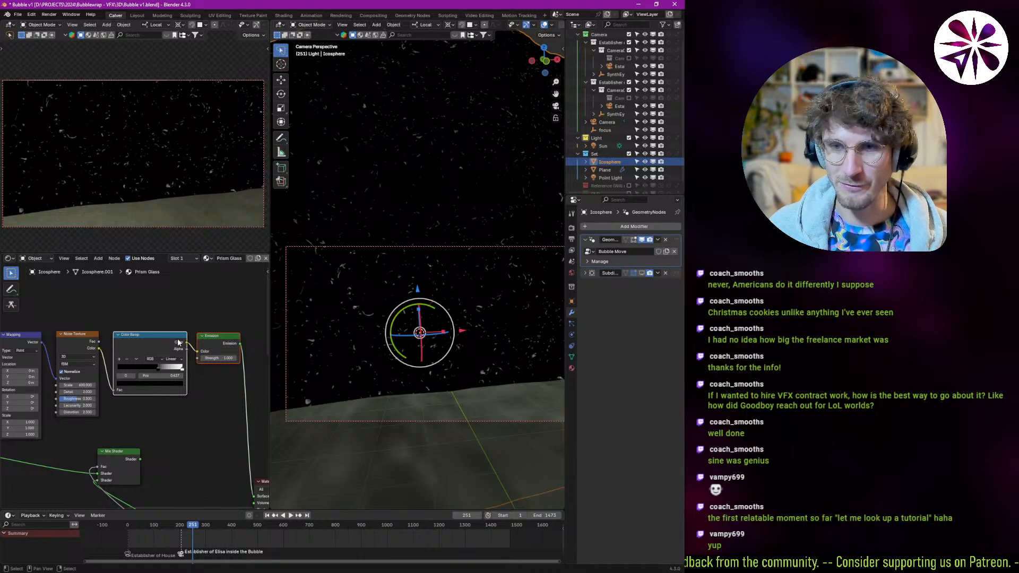
- Tighten the Color Ramp by moving the white stop slightly inward and the black stop to 0.632
middle_click_drag(139, 339, 142, 376)
scroll(190, 356, "up", 4)
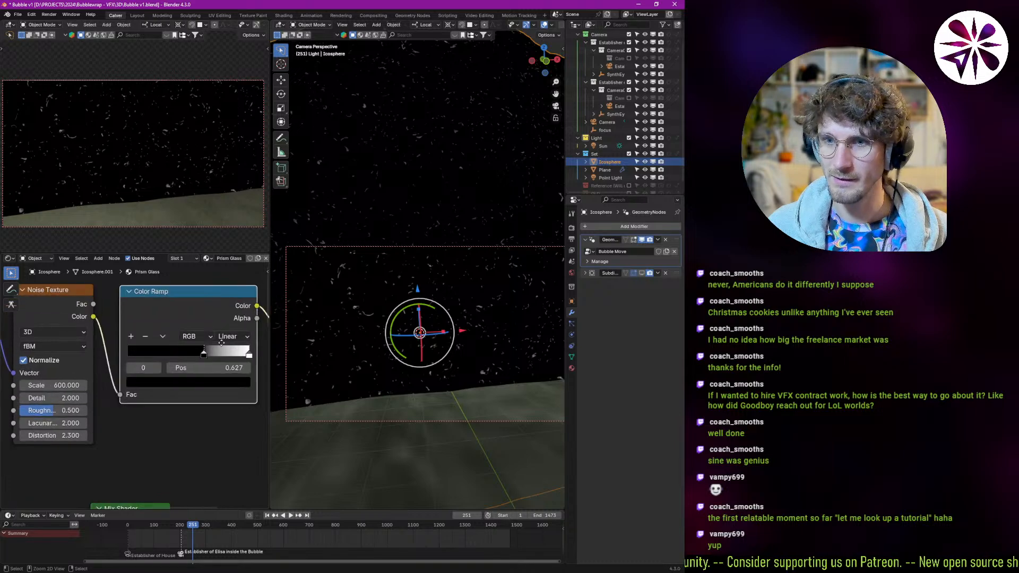
mouse_move(196, 360)
left_mouse_down()
mouse_move(251, 356)
mouse_move(200, 355)
left_mouse_up()
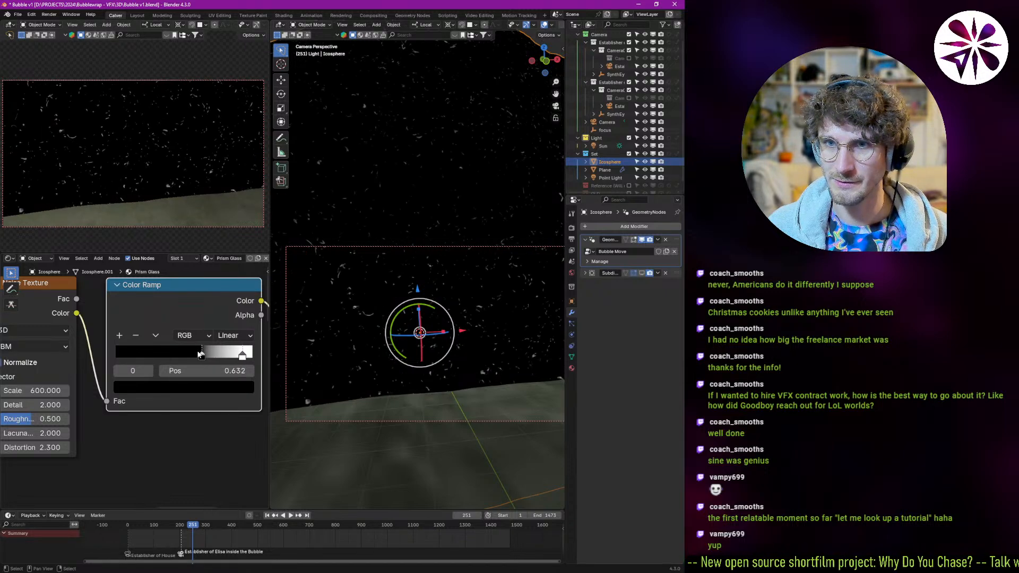
- Combine the Mix Shader and the speckle Emission with an Add Shader and connect it to the Material Output's Surface
scroll(189, 390, "down", 4)
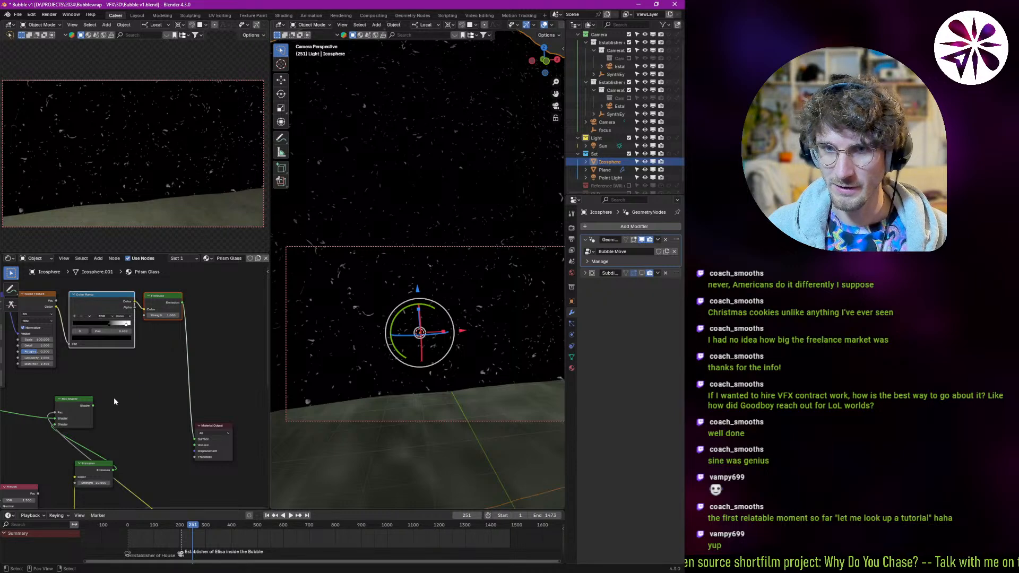
left_click(143, 401)
key("shift+a")
type("add")
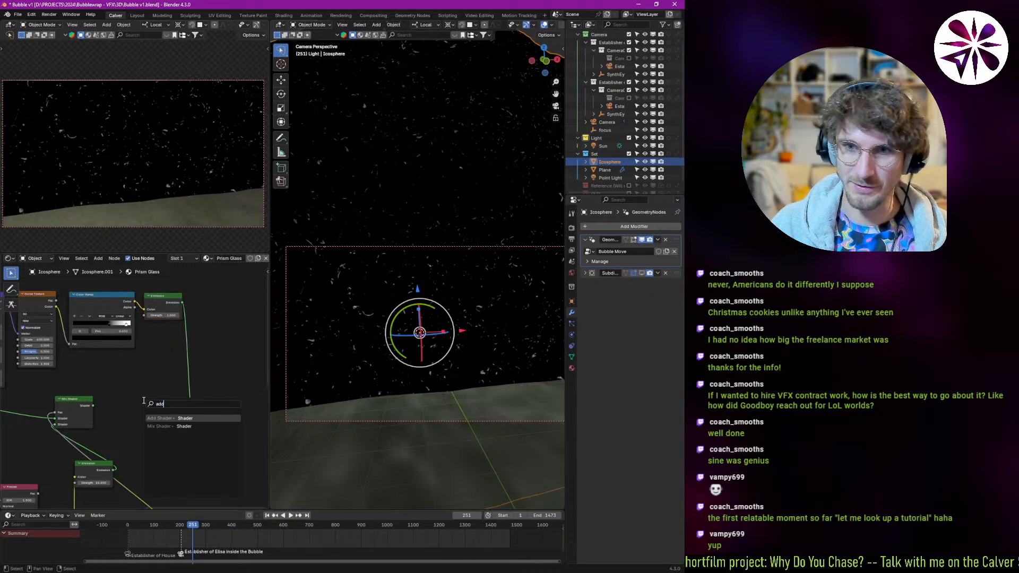
key("Return")
left_click(152, 411)
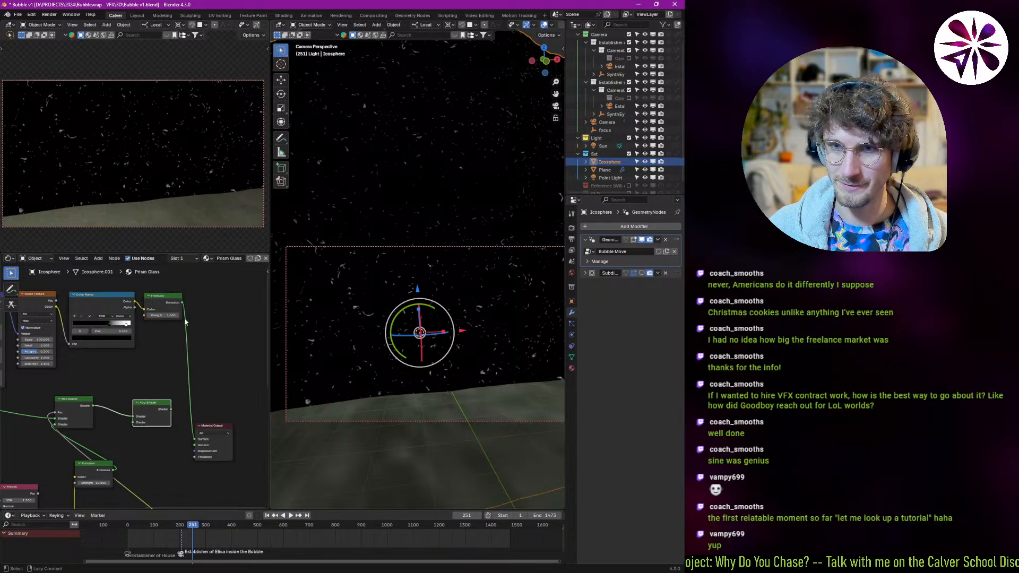
left_click_drag(182, 303, 134, 422)
left_click_drag(194, 439, 170, 409)
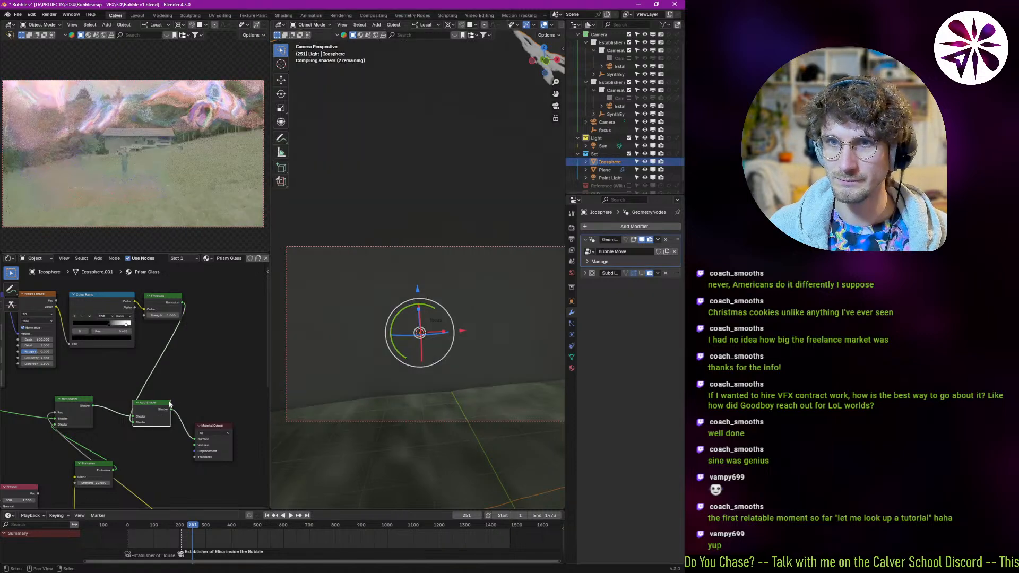
- Raise the speckle Emission's Strength to 50 while comparing the result in the rendered camera view
scroll(165, 163, "up", 3)
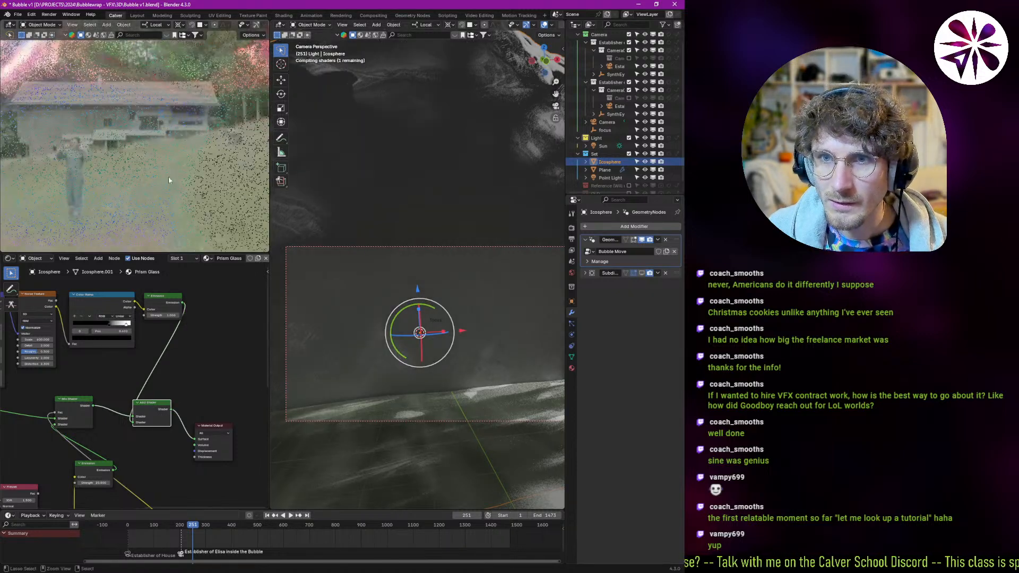
left_click(162, 318)
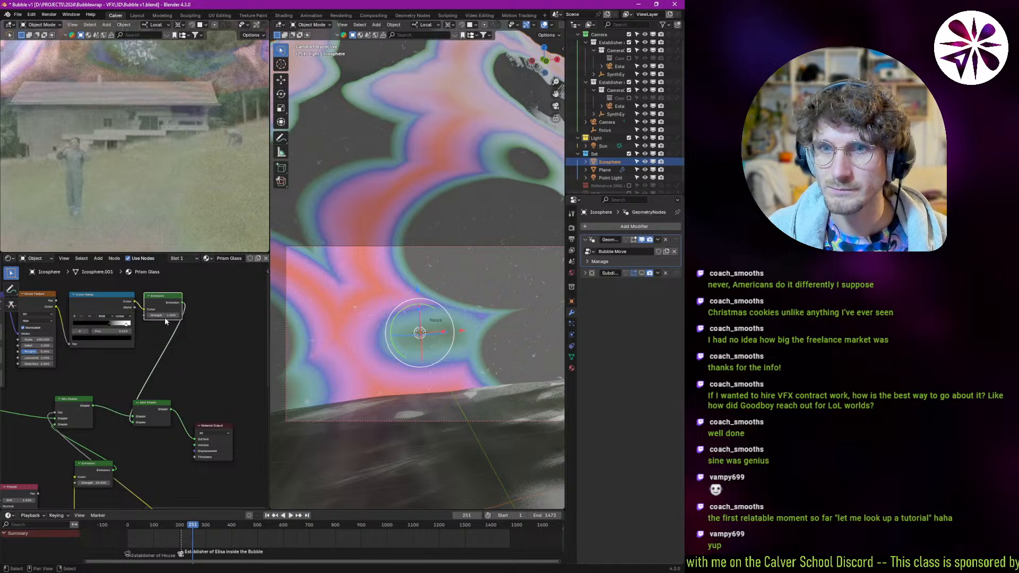
left_click(170, 315)
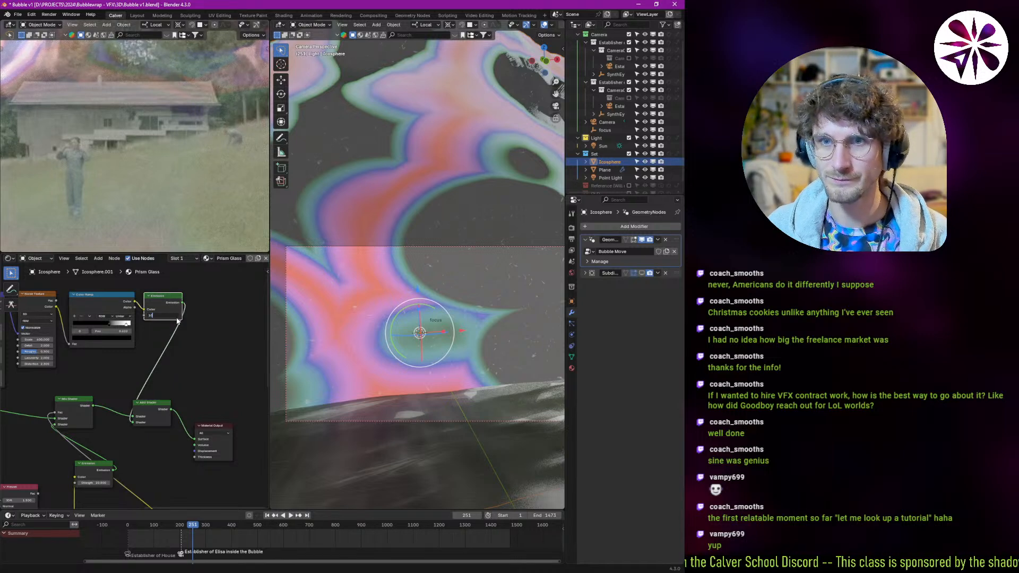
key("Return")
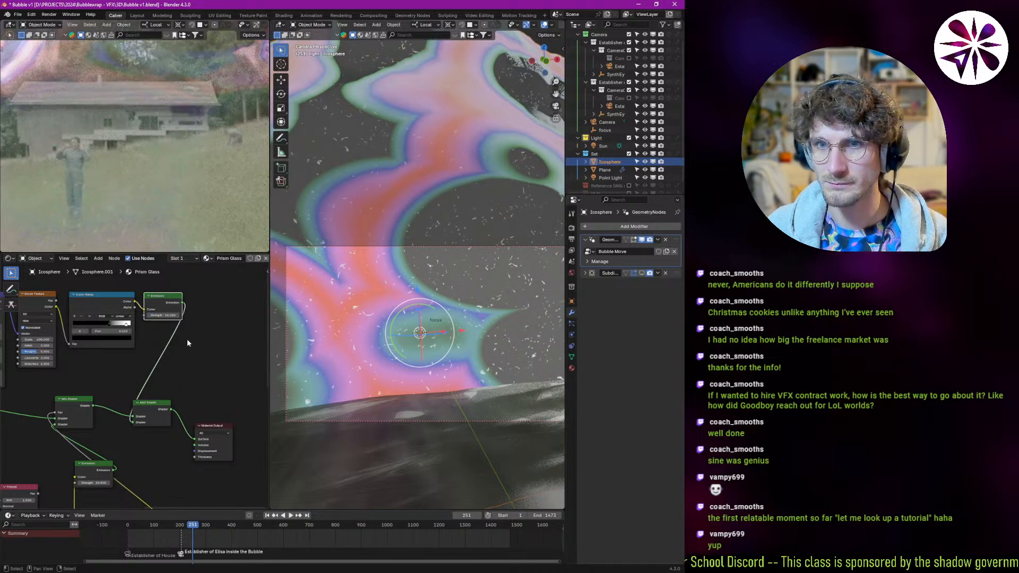
left_click(165, 315)
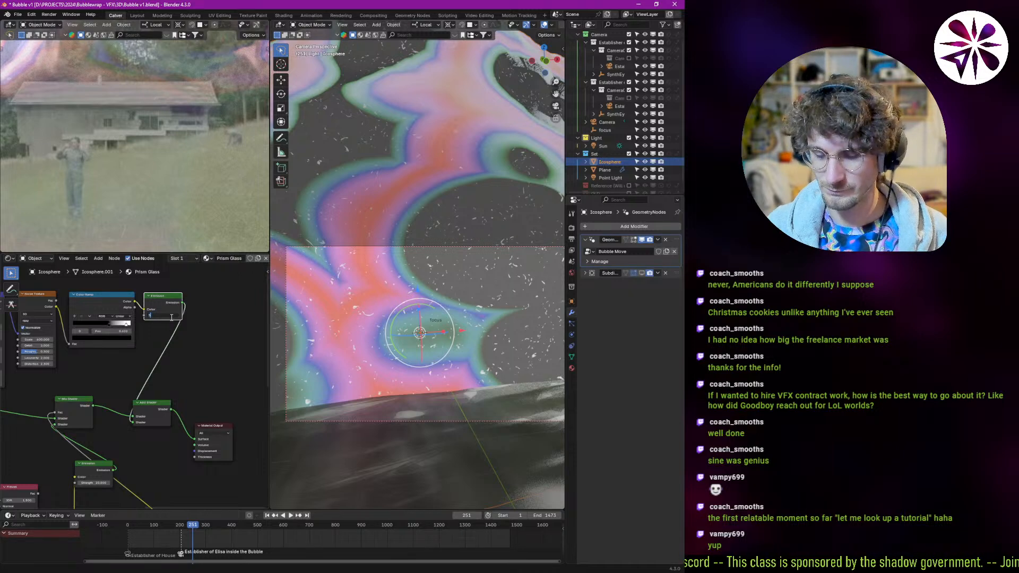
key("Return")
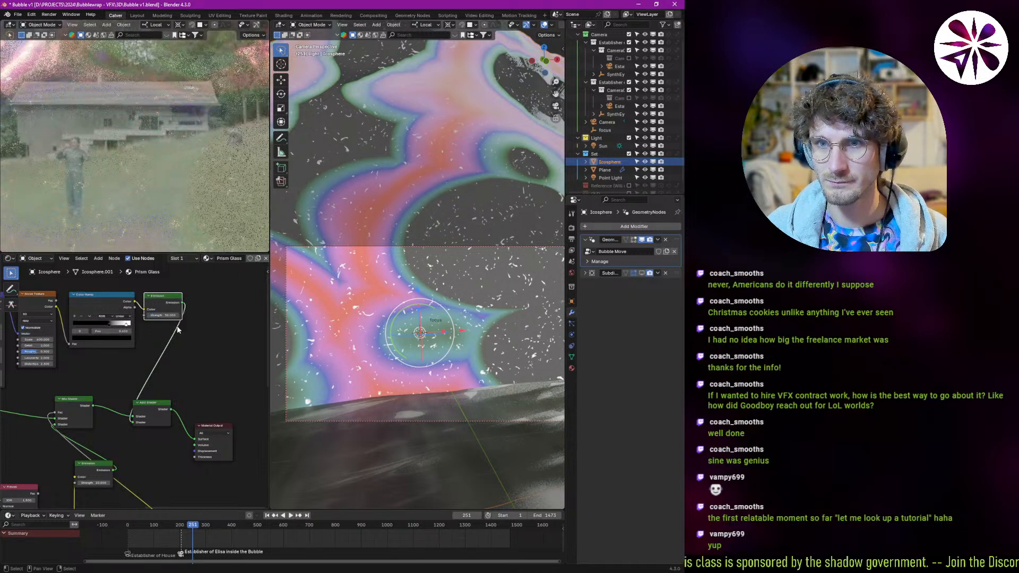
- Play the animation from frame 251 and scrub back to frame 499 to check the speckles inside the bubble
middle_click_drag(118, 197, 140, 202, "ctrl")
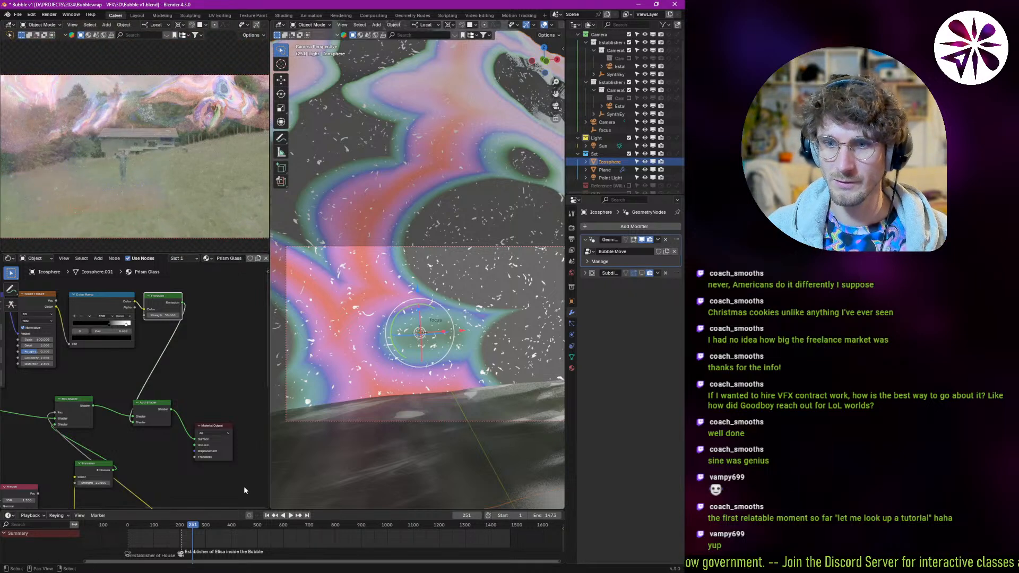
key("space")
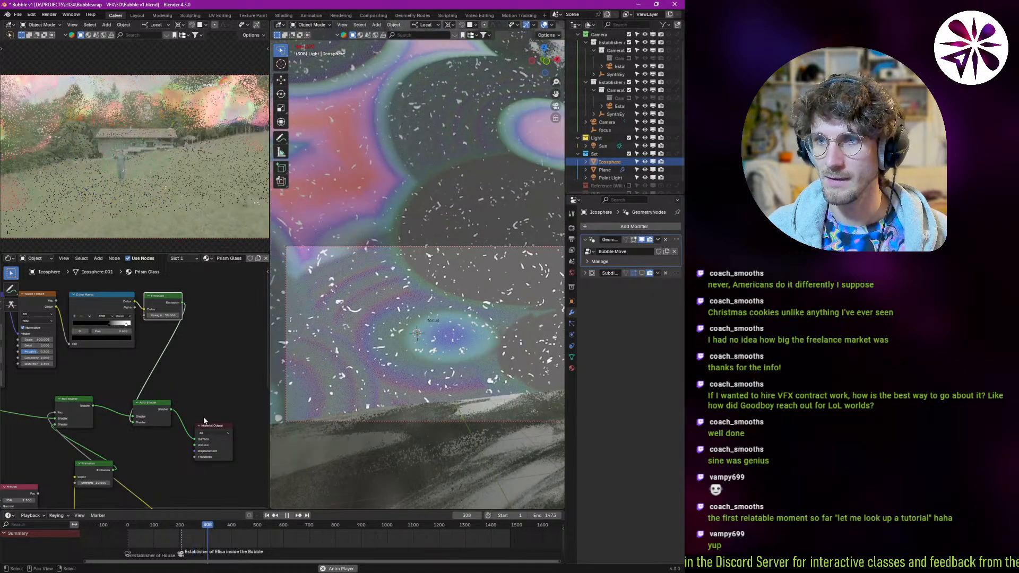
key("space")
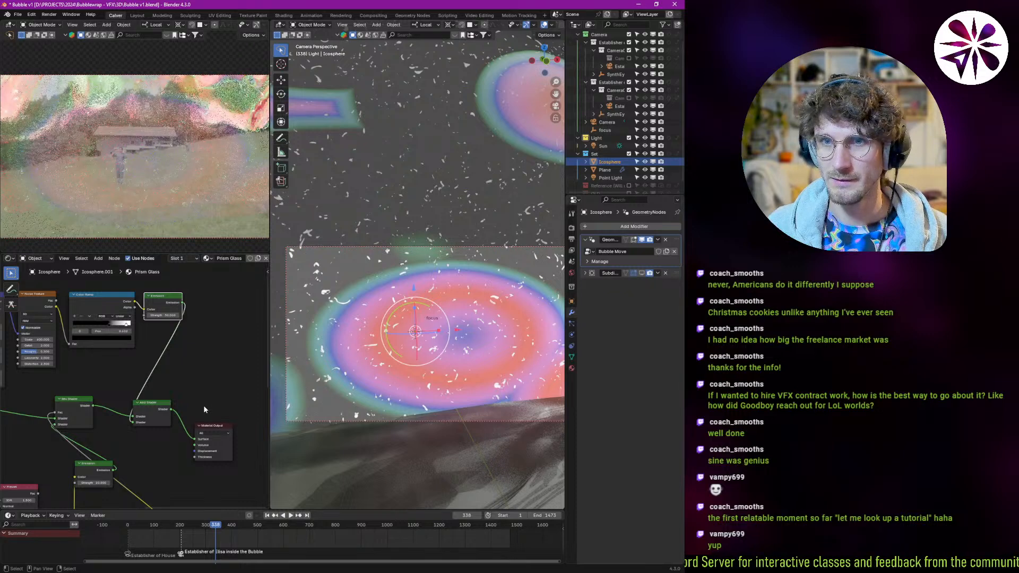
left_click(288, 531)
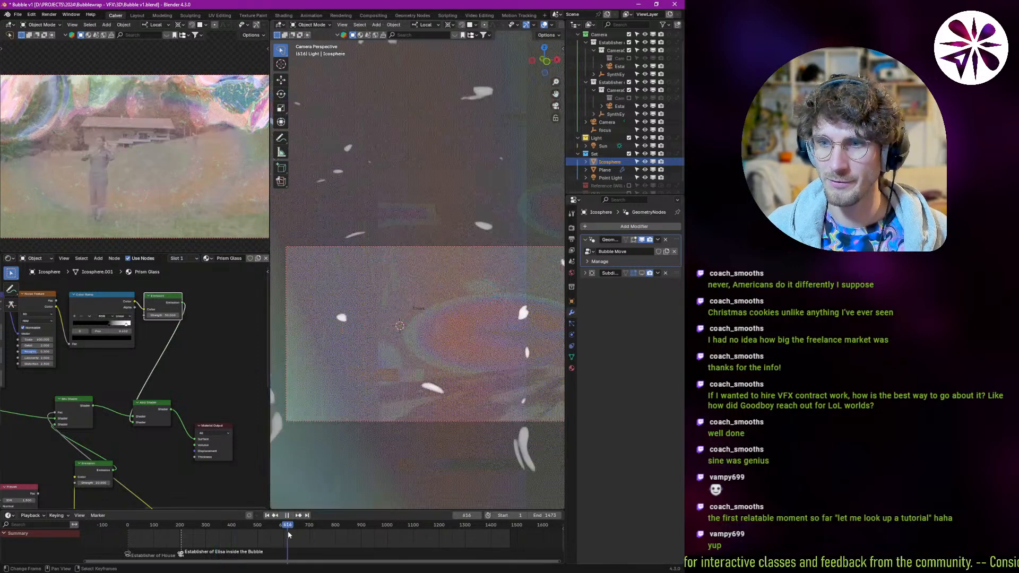
left_click_drag(288, 530, 257, 531)
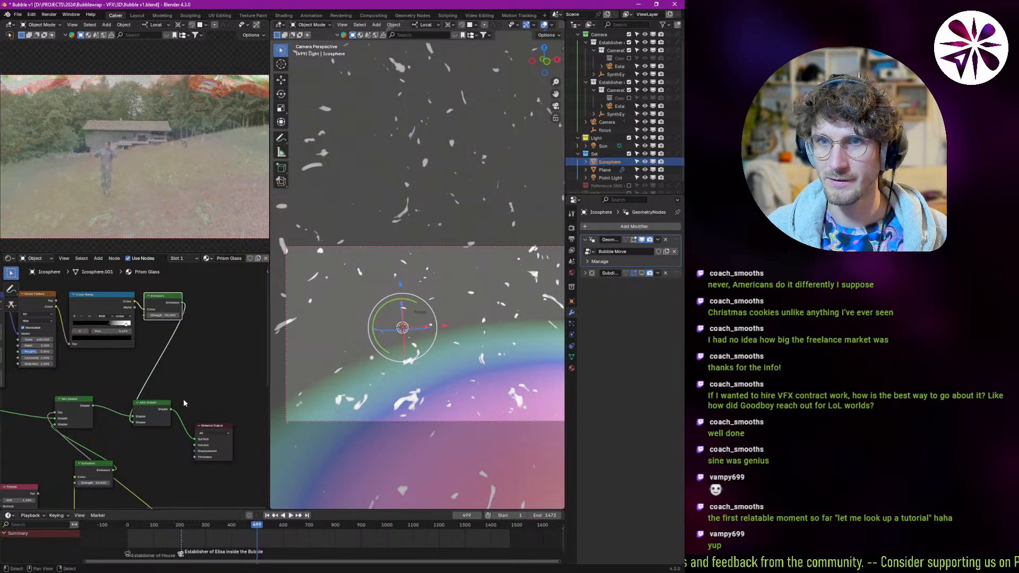
scroll(118, 360, "up", 3)
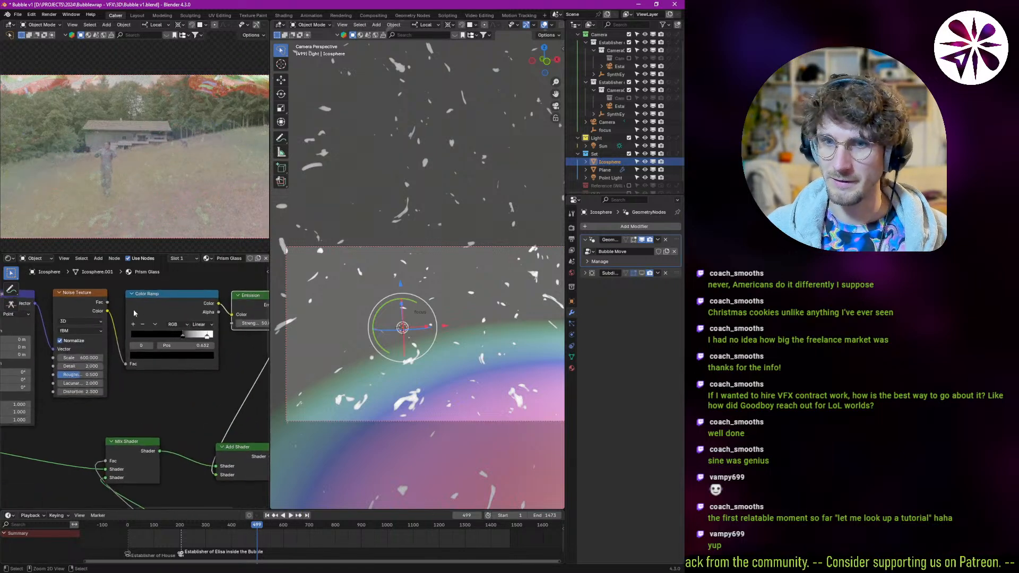
- Set the speckle Emission's Strength to 1000
middle_click_drag(113, 348, 79, 347)
double_click(239, 324)
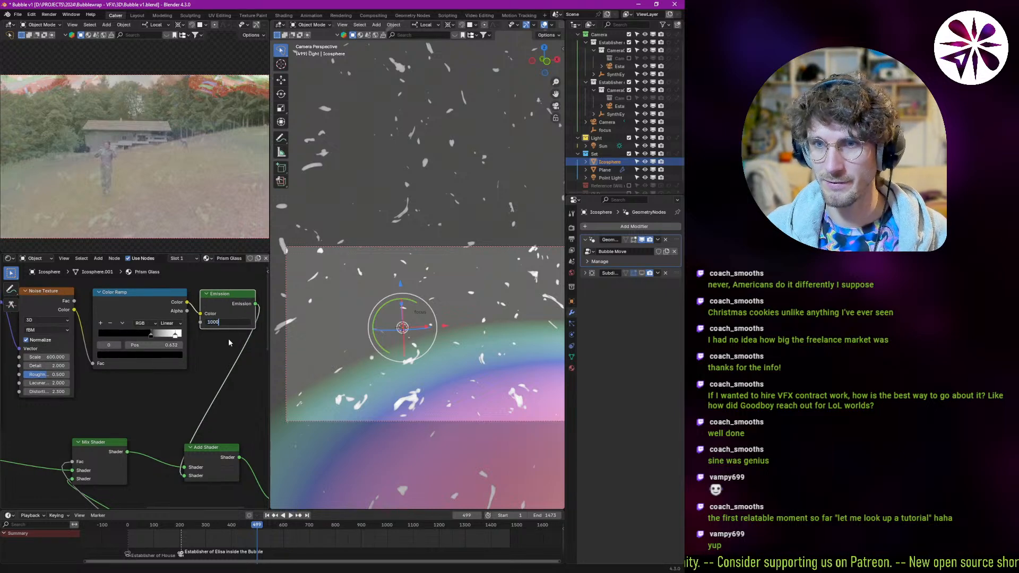
key("Return")
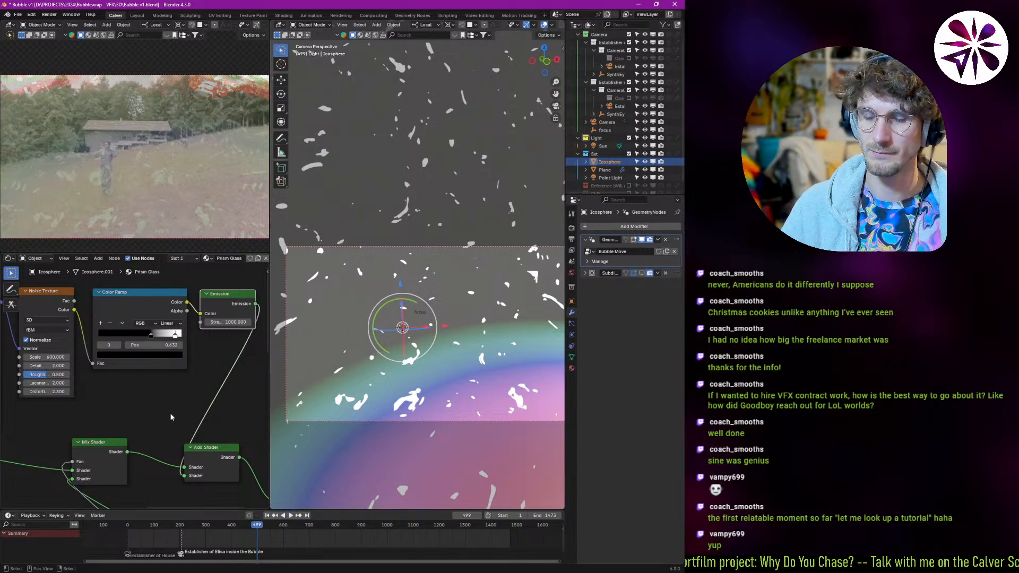
- Replace the Add Shader with a new Mix Shader that takes the existing Mix Shader as its first shader input
middle_click_drag(182, 423, 147, 413)
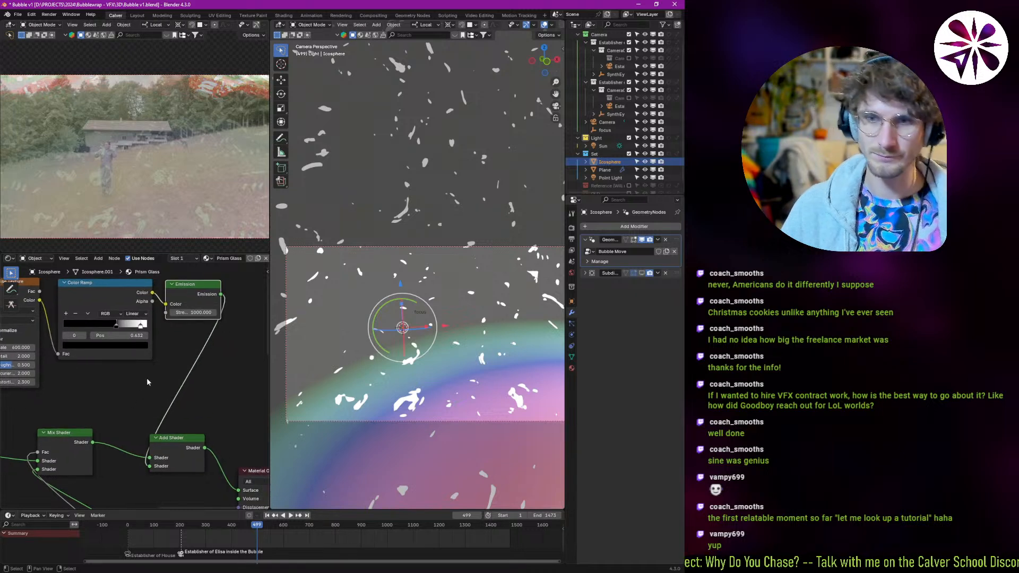
left_click(156, 450)
key("x")
left_click_drag(91, 443, 165, 435)
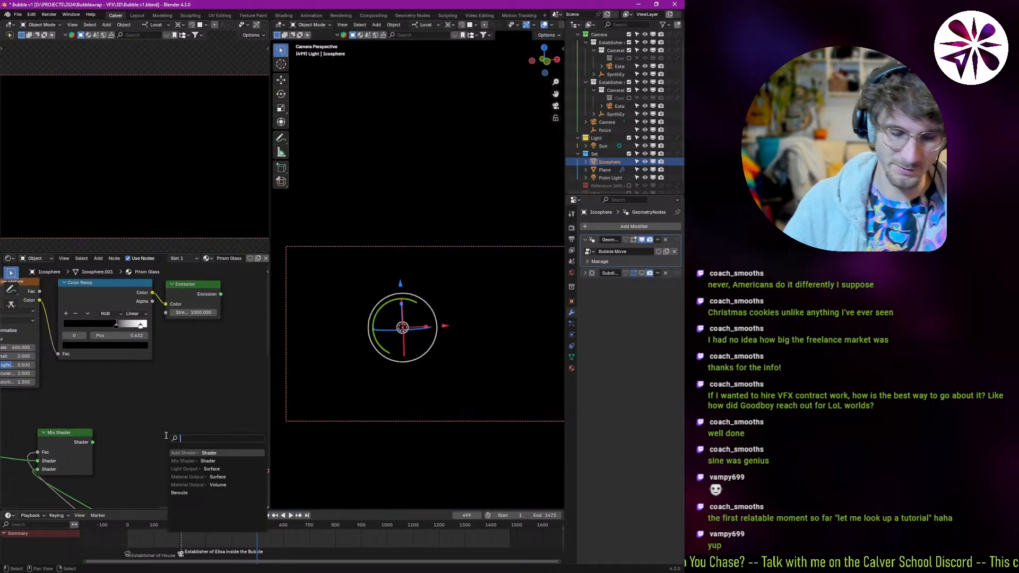
type("mix")
key("Return")
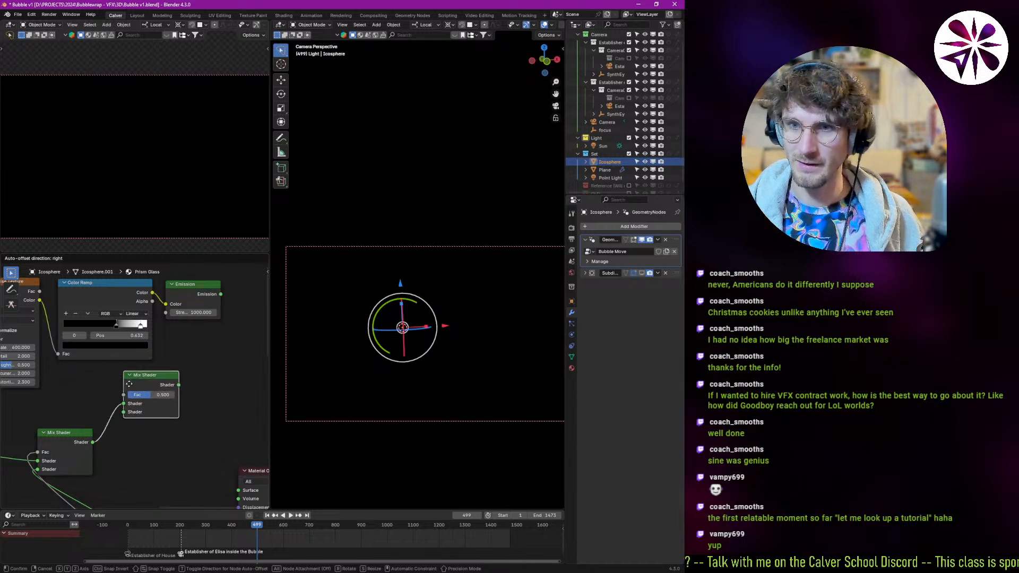
left_click(181, 422)
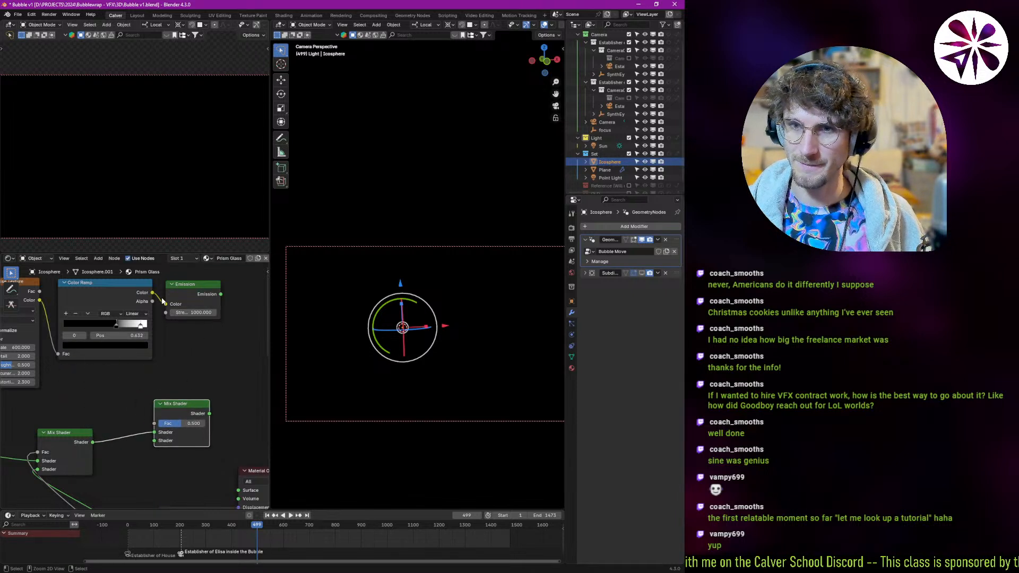
- Use the Color Ramp as the new Mix Shader's factor and Emission as its second shader, output it to Surface, and check frame 412
left_click_drag(165, 304, 164, 315)
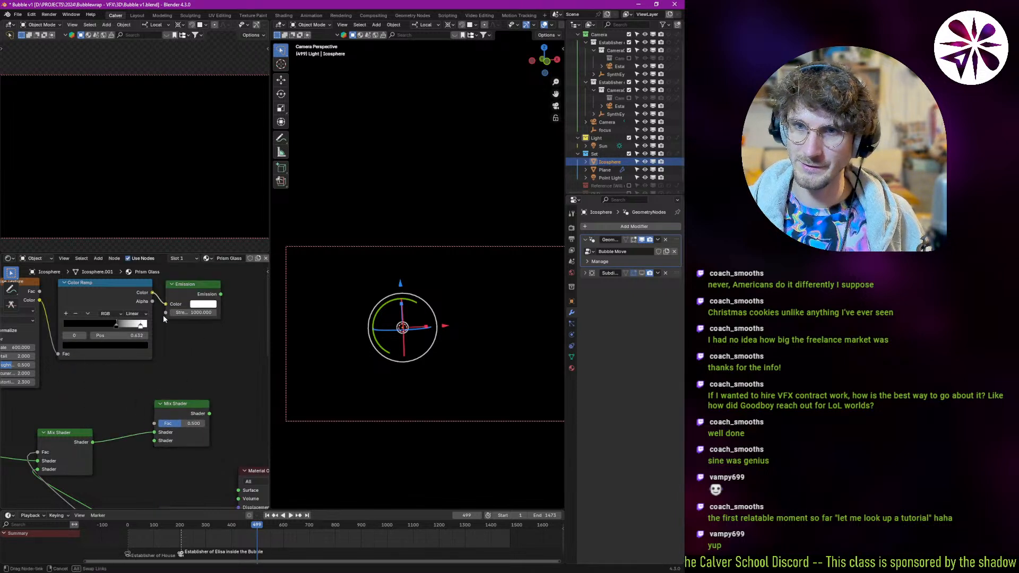
left_click_drag(154, 425, 155, 423)
left_click_drag(221, 294, 157, 443)
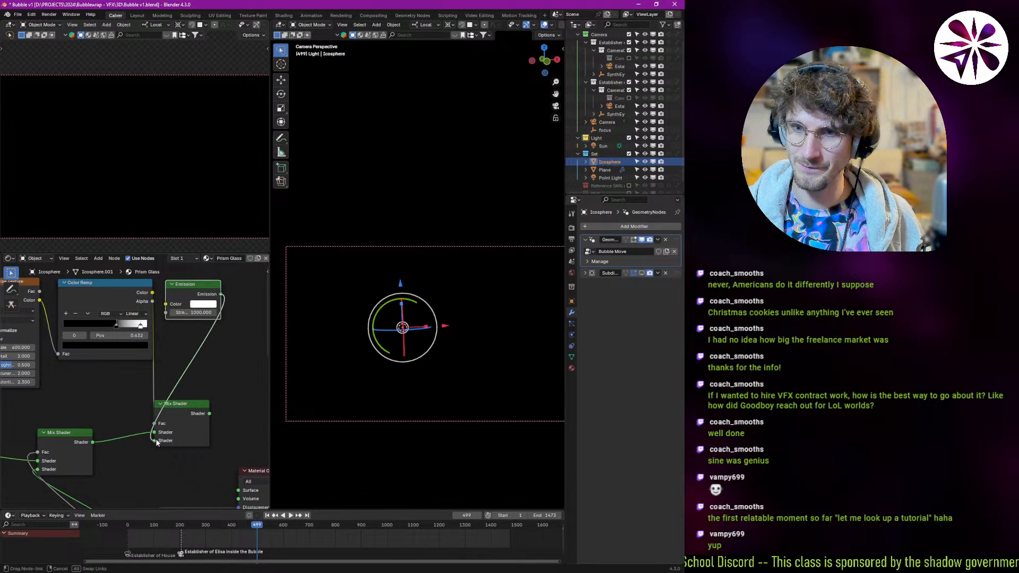
left_click(187, 423, "ctrl+shift")
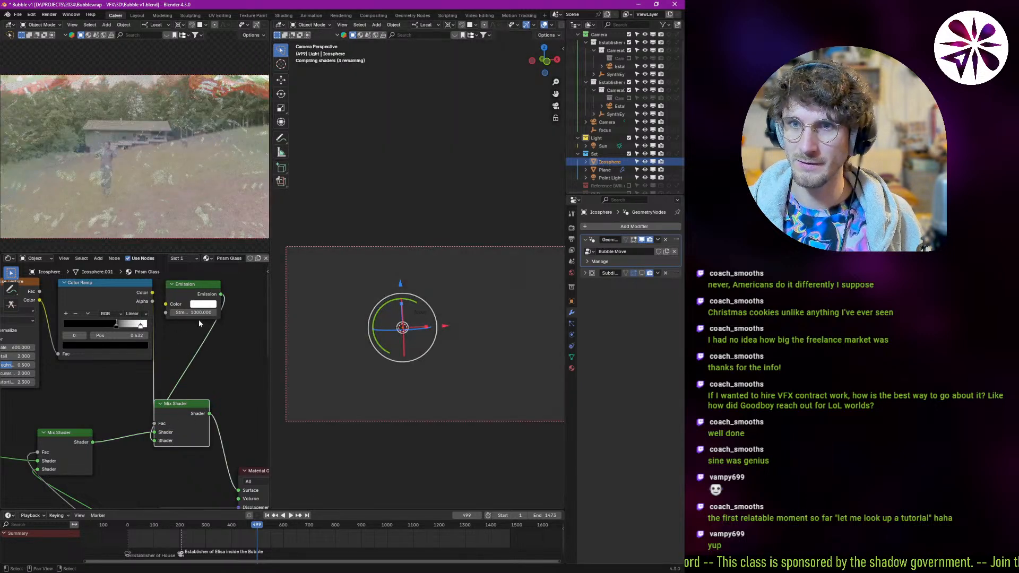
left_click_drag(188, 293, 173, 466)
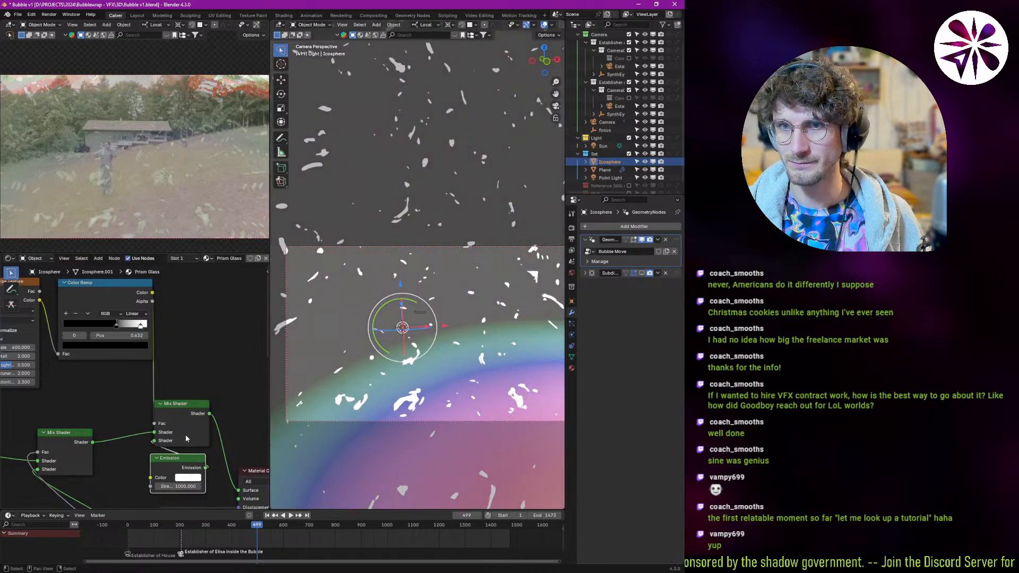
left_click(231, 538)
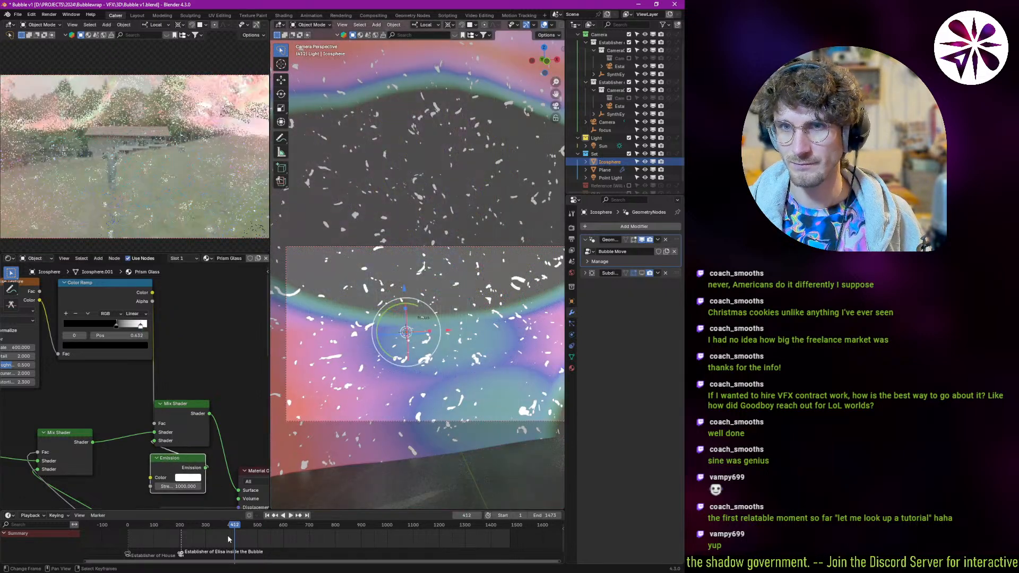
- Preview the Emission coloured by the Color Ramp, restore the Mix Shader output, and swap the Mix Shader's two shader inputs
left_click(187, 469, "ctrl+shift")
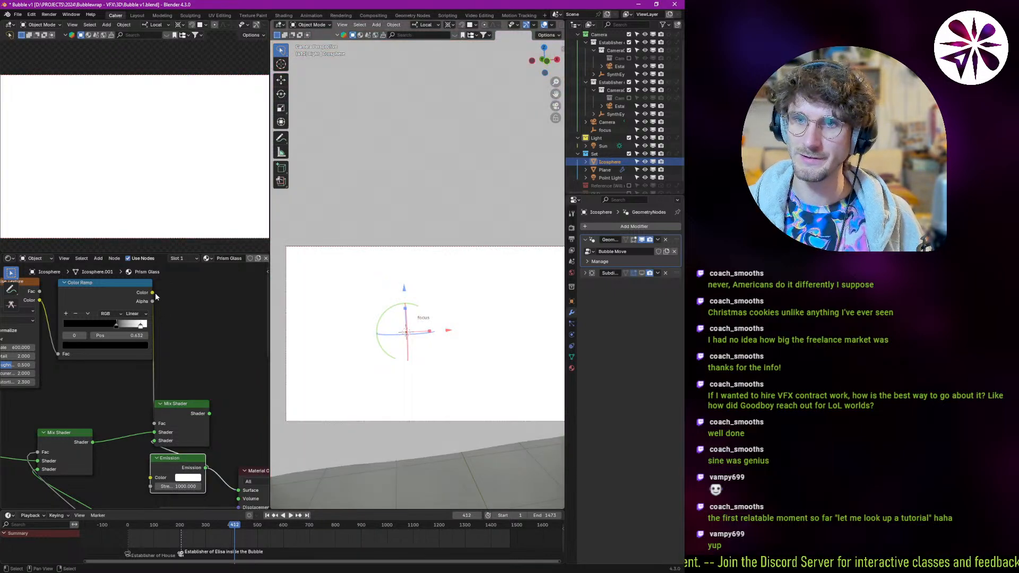
left_click_drag(152, 293, 150, 477)
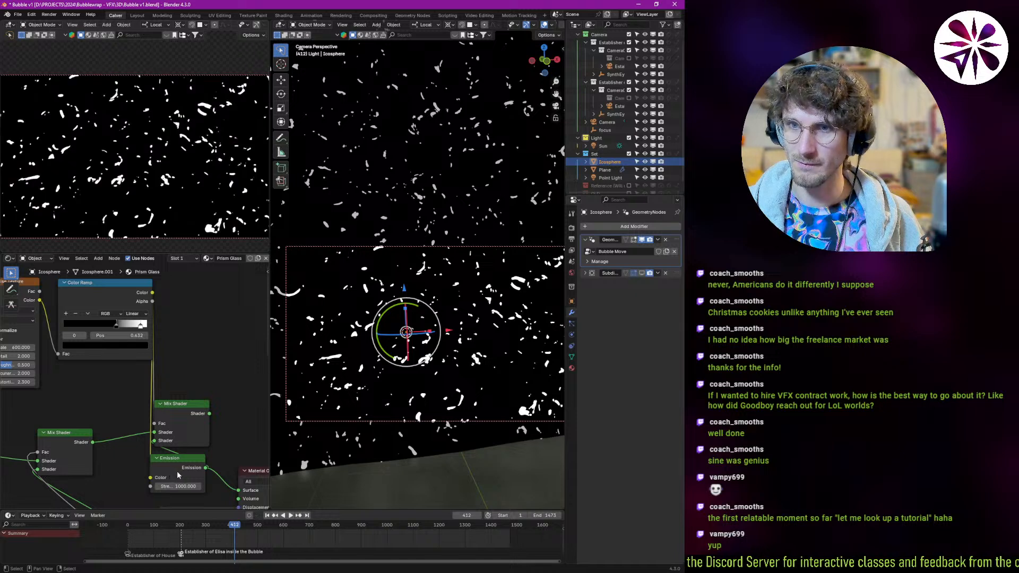
left_click(179, 430, "ctrl+shift")
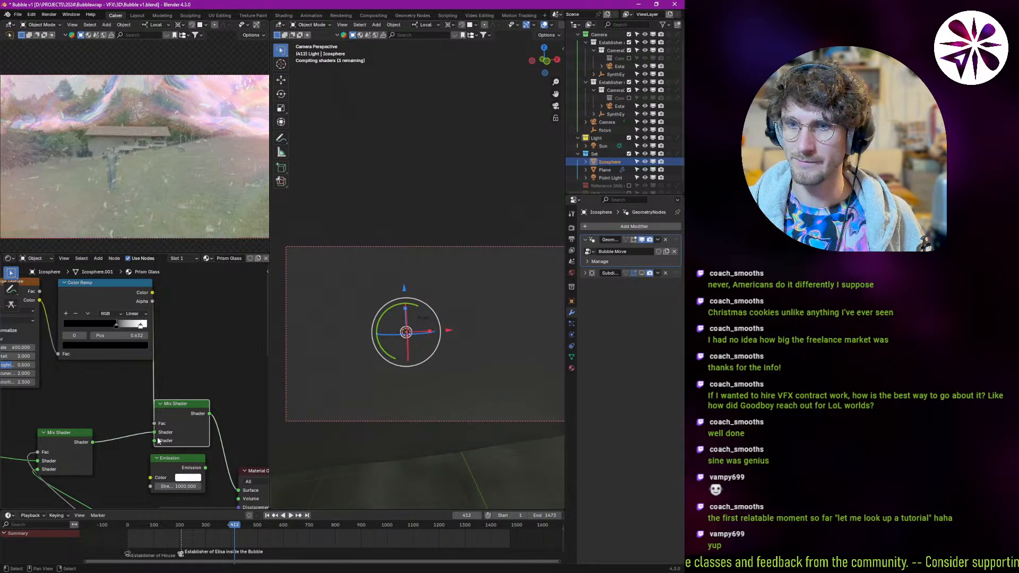
left_click_drag(151, 478, 168, 448)
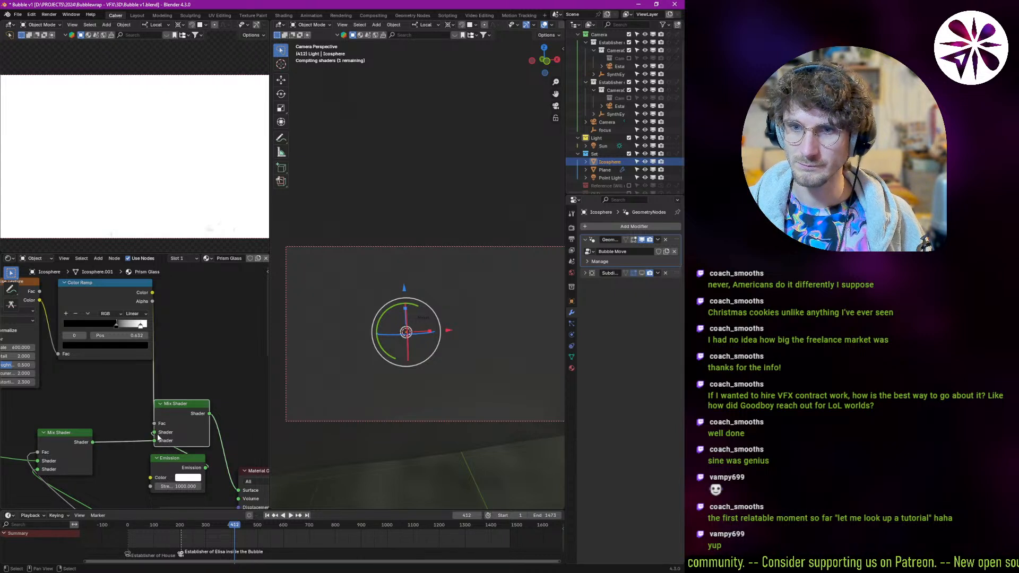
- Feed the first Mix Shader into the final Mix Shader's upper Shader input and the 1000-strength Emission into its lower one
left_click_drag(156, 443, 156, 436)
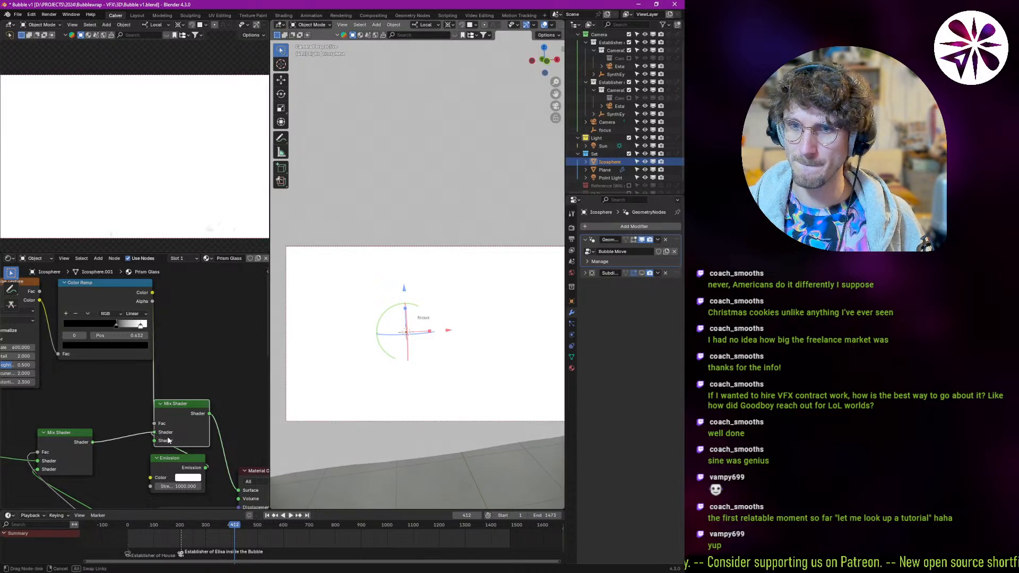
left_click_drag(204, 468, 206, 468)
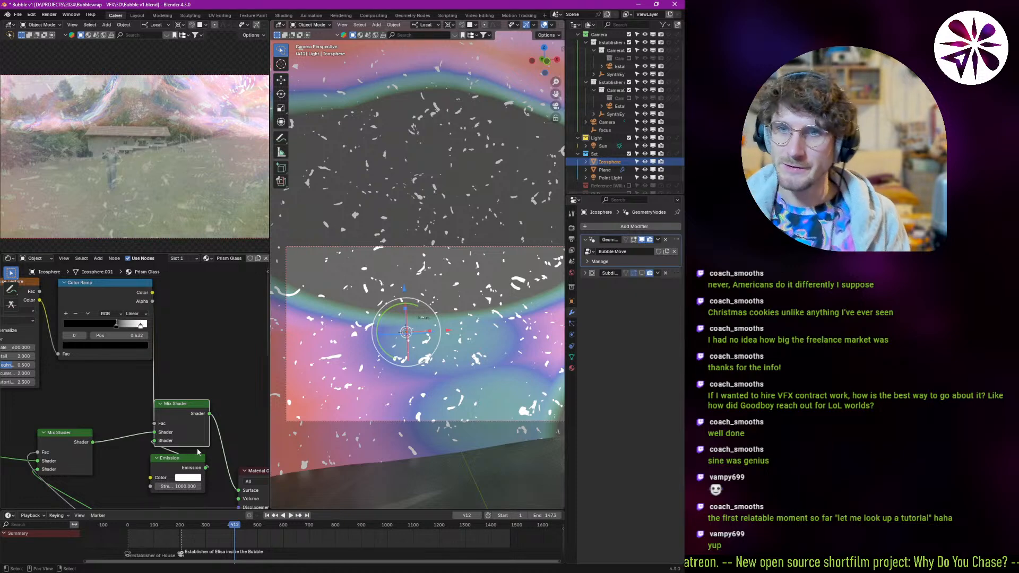
- Compare the render with the first Mix Shader muted and unmuted
middle_click_drag(69, 333, 140, 391)
left_click(141, 390)
key("m")
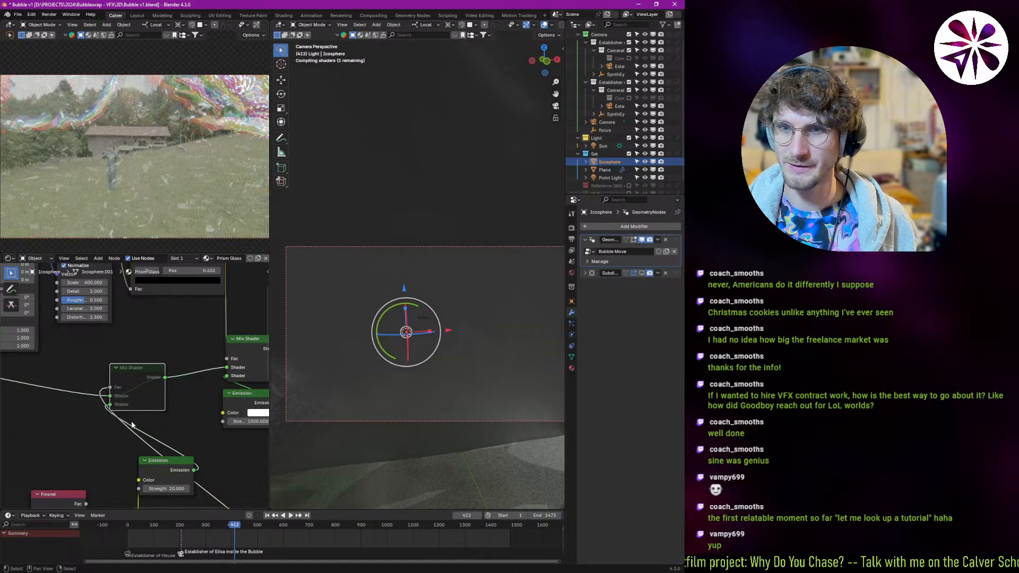
key("m")
- Try connecting the 20-strength Emission directly to the final Mix Shader's upper Shader input
middle_click_drag(166, 425, 90, 399)
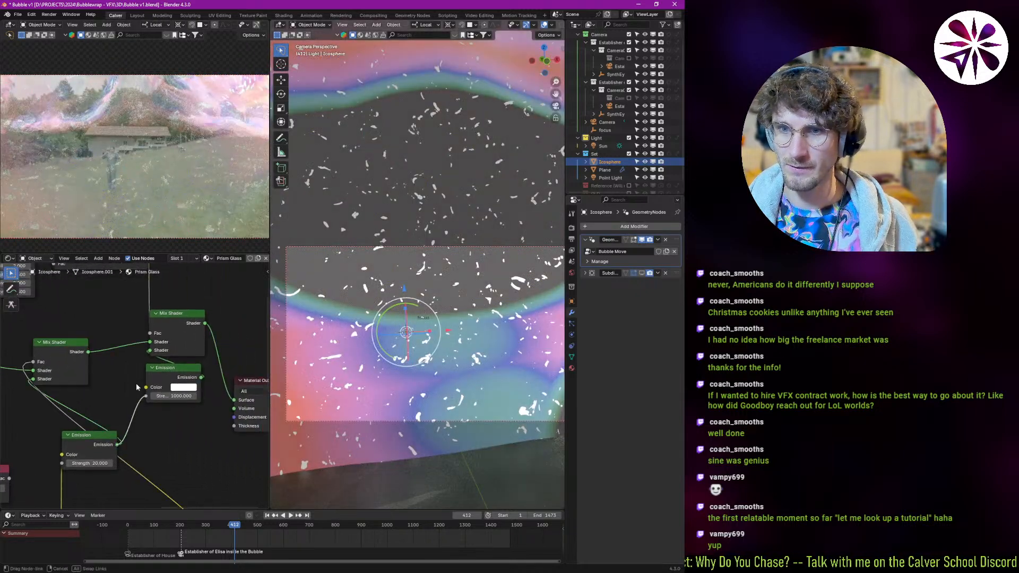
left_click_drag(117, 445, 149, 350)
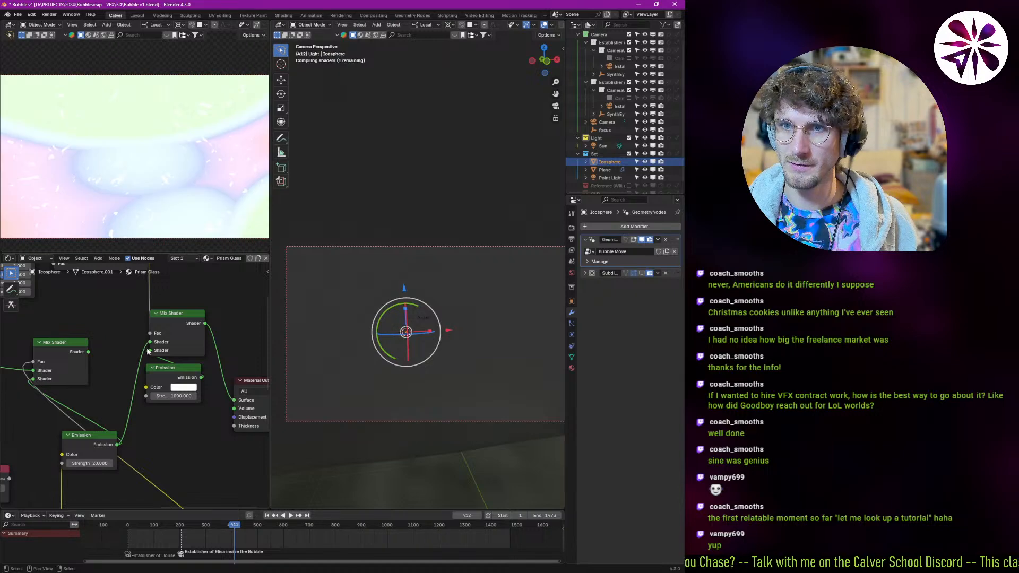
- Cut the Prism Glass link to the first Mix Shader and search the addable nodes for "prism"
middle_click_drag(138, 304, 96, 372)
right_click_drag(119, 362, 94, 380, "ctrl")
key("shift+a")
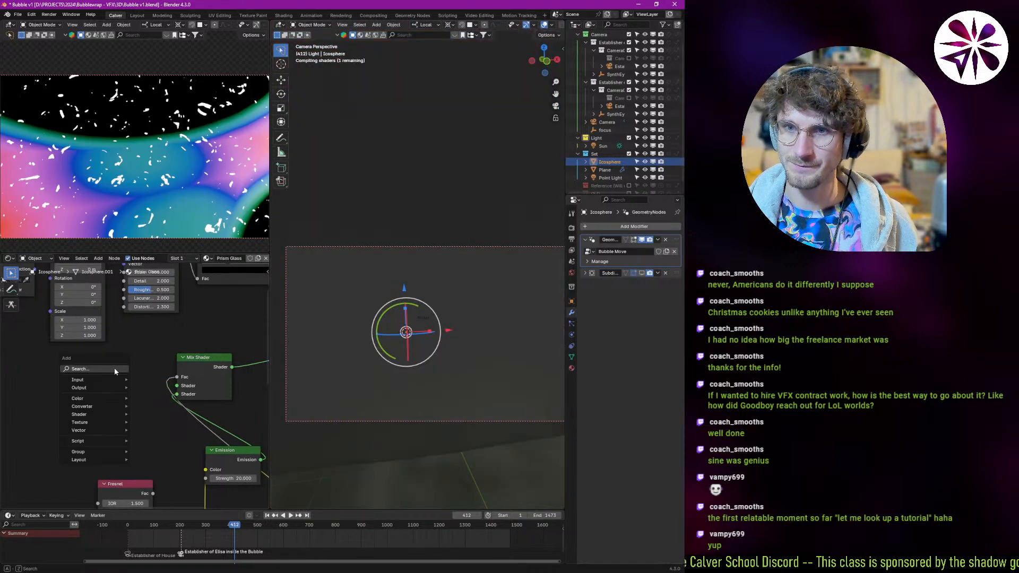
left_click(113, 367)
type("prism")
key("Return")
left_click(50, 367)
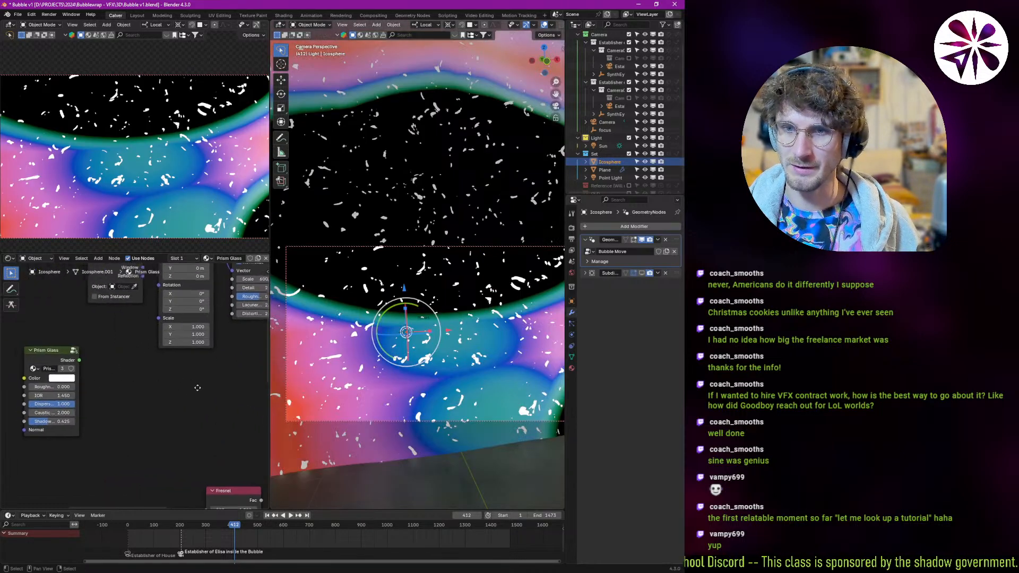
- Reconnect the Prism Glass node's Shader output to the first Mix Shader's upper Shader input
middle_click_drag(125, 380, 117, 372)
scroll(88, 363, "down", 2)
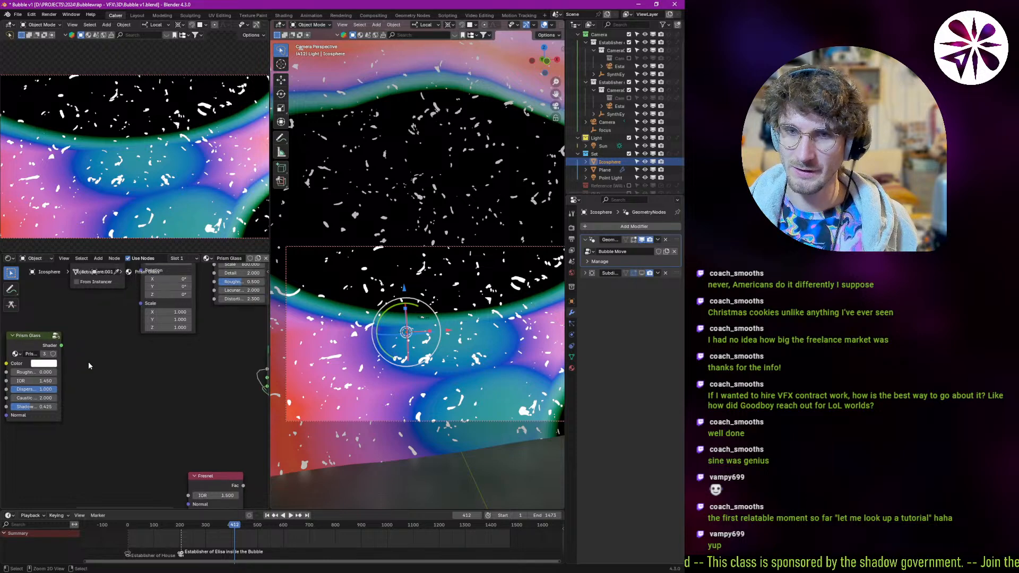
left_click_drag(67, 349, 136, 377)
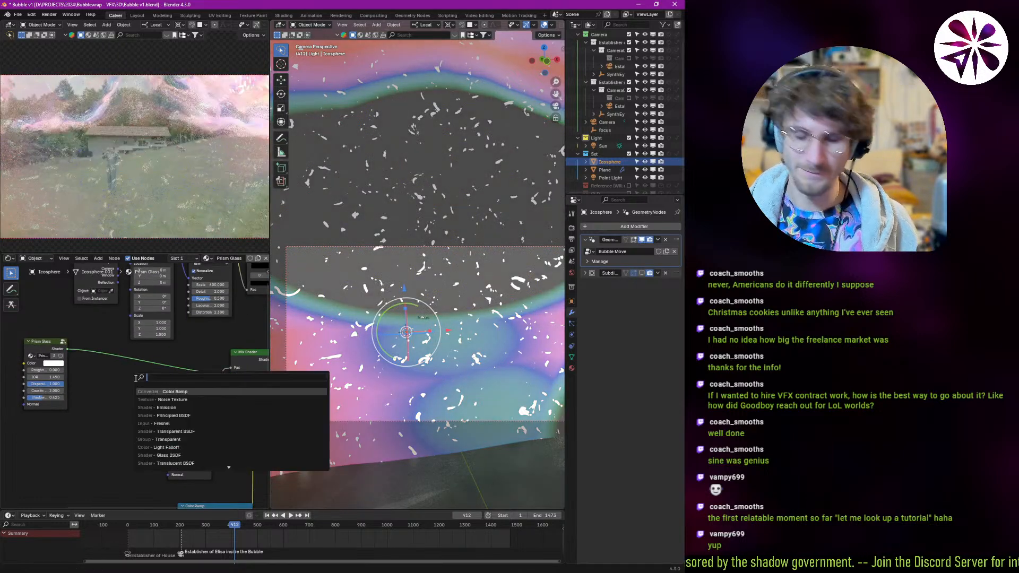
- Add a Glass BSDF node and connect it to the first Mix Shader's upper Shader input in place of Prism Glass
type("glass")
key("Return")
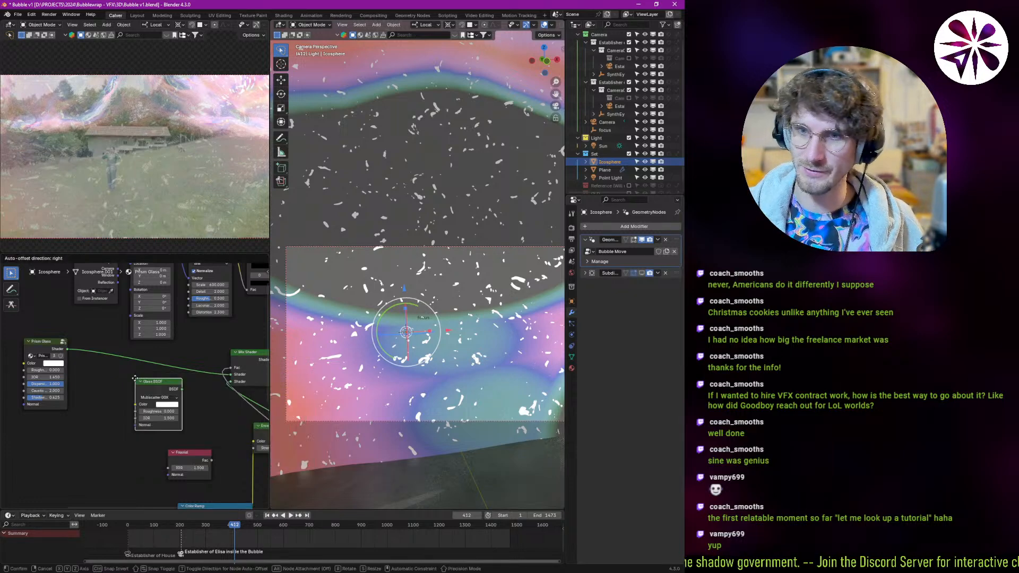
left_click(152, 389)
left_click_drag(153, 385, 230, 375)
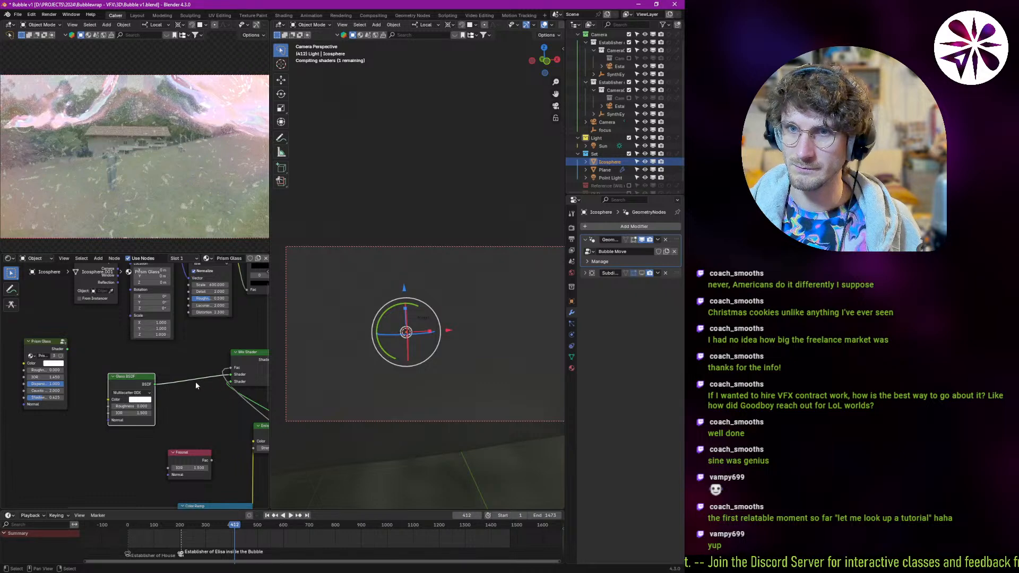
middle_click_drag(140, 401, 119, 400, "ctrl")
mouse_move(95, 402)
left_mouse_down()
mouse_move(161, 405)
mouse_move(89, 410)
mouse_move(98, 414)
left_mouse_up()
right_click(97, 414)
middle_click_drag(187, 384, 113, 404)
scroll(113, 404, "down", 1)
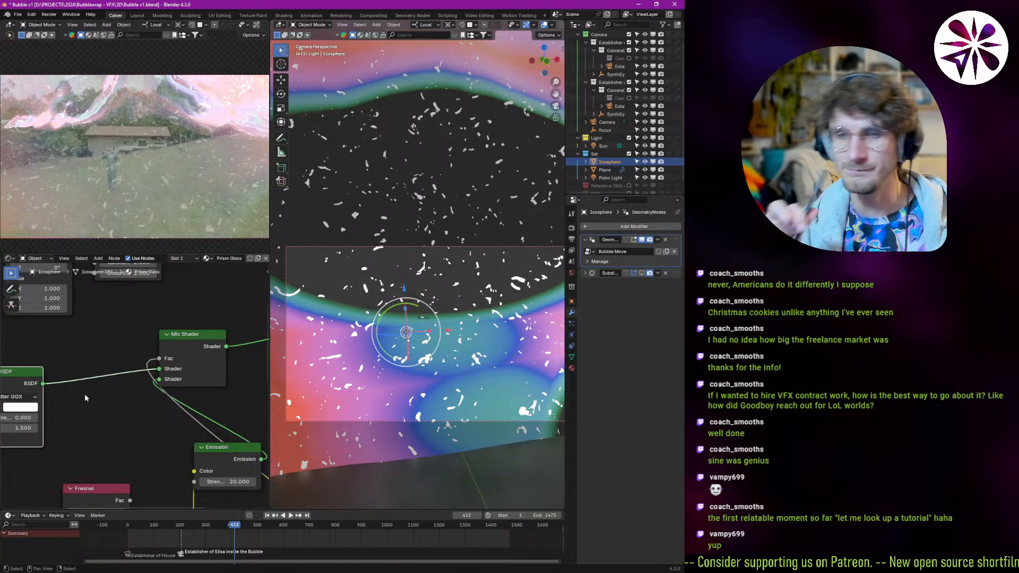
- Preview the Color Ramp output and move its white stop to position 0.645 to enlarge the specks
middle_click_drag(261, 337, 101, 362)
middle_click_drag(101, 362, 120, 391, "ctrl")
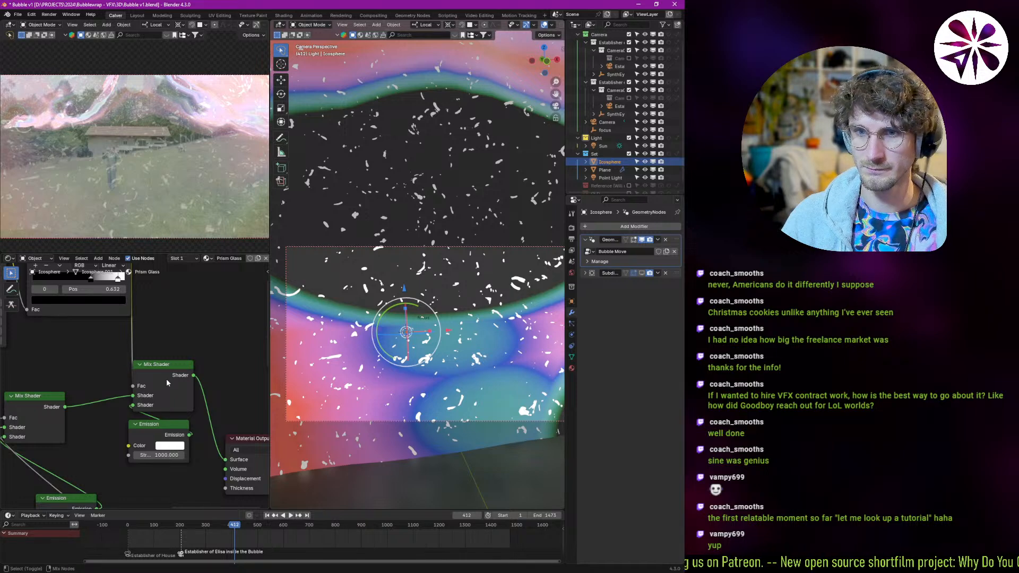
left_click(150, 435)
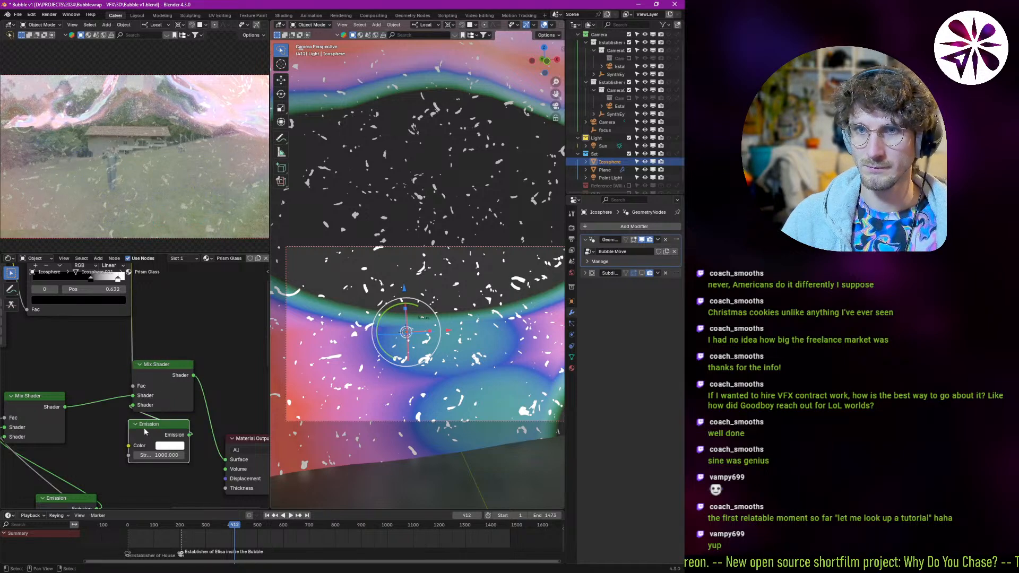
middle_click_drag(117, 342, 160, 404)
left_click(139, 312)
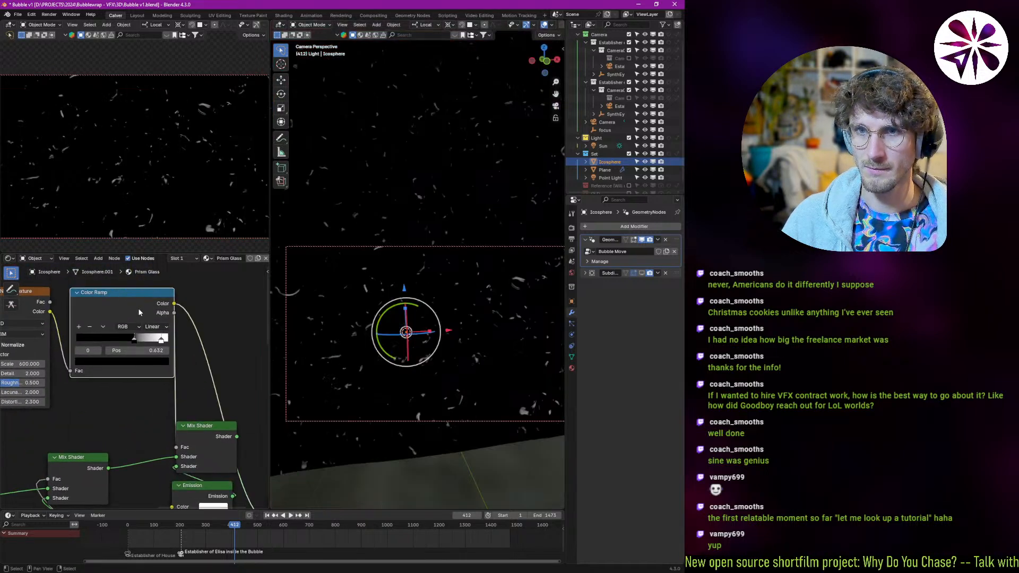
left_click(160, 340)
left_click_drag(148, 340, 126, 341)
middle_click_drag(168, 348, 140, 278)
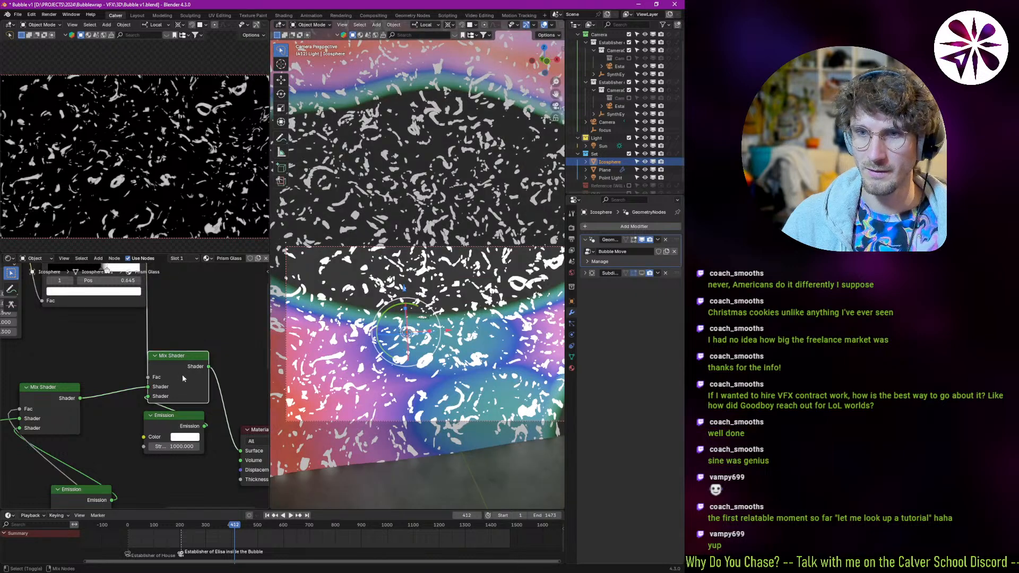
- Link the Prism Glass node back into the first Mix Shader's upper Shader input, replacing the Glass BSDF
middle_click_drag(135, 346, 142, 347)
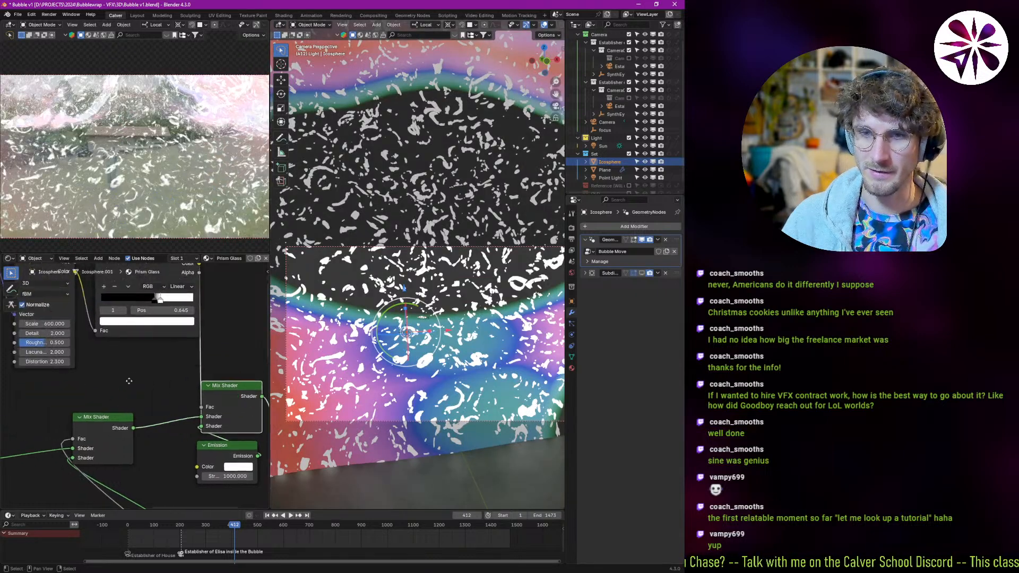
scroll(127, 367, "down", 2)
left_click_drag(51, 374, 88, 378)
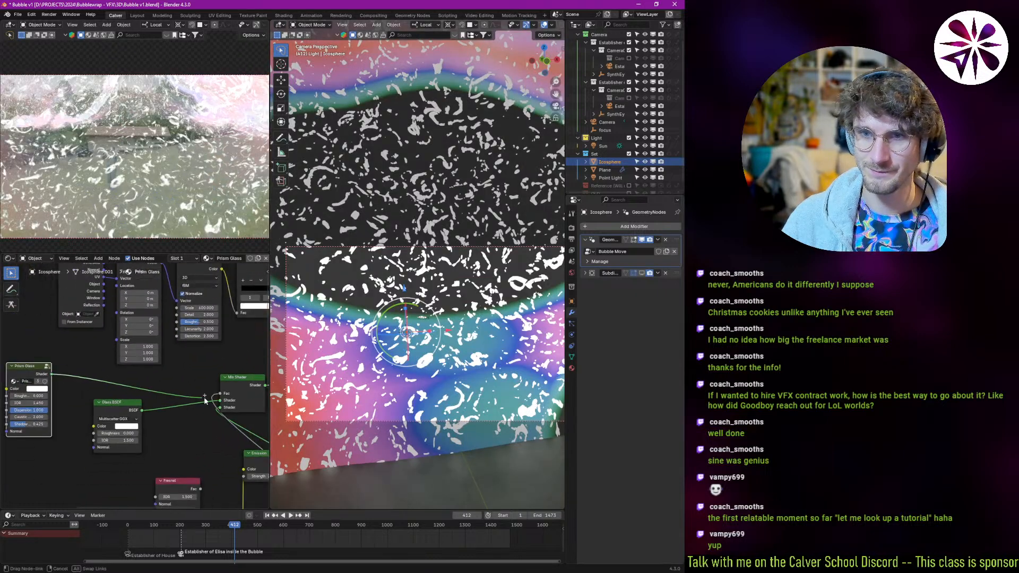
left_click_drag(215, 403, 217, 401)
- Set the strength of the Emission node feeding the final Mix Shader to 1
middle_click_drag(216, 401, 147, 393)
scroll(148, 392, "up", 2)
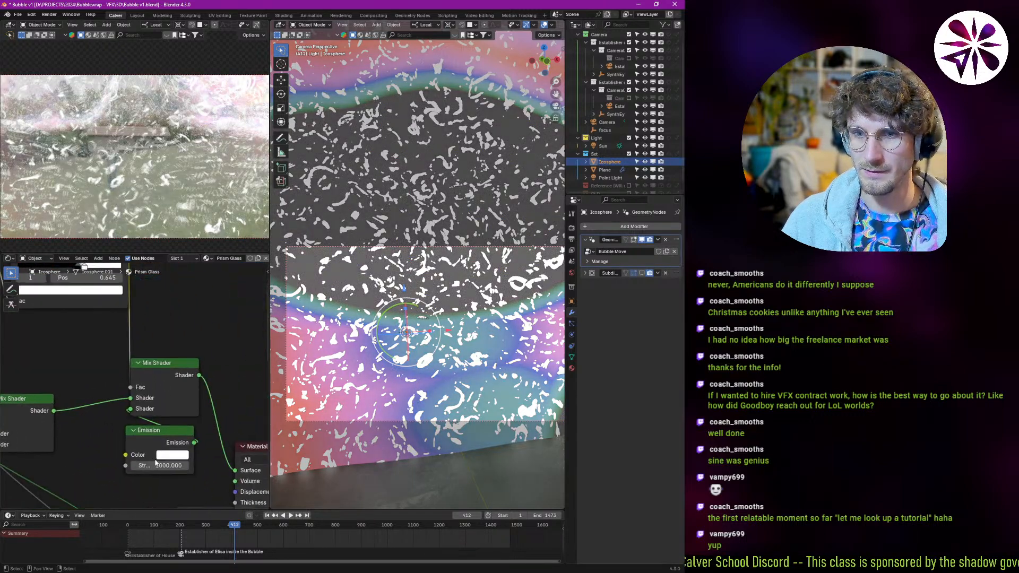
left_click(155, 466)
type("10")
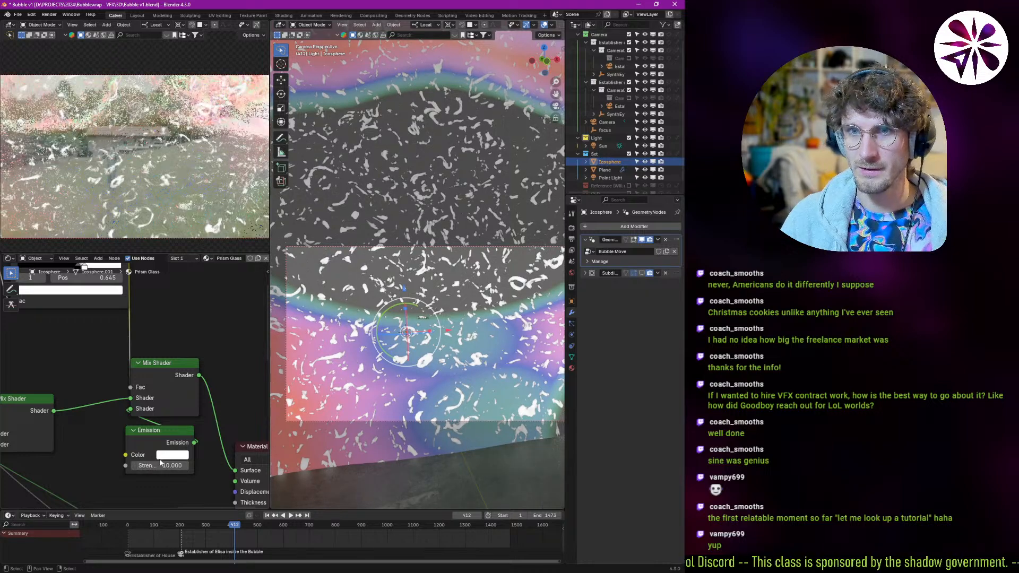
key("BackSpace")
key("Return")
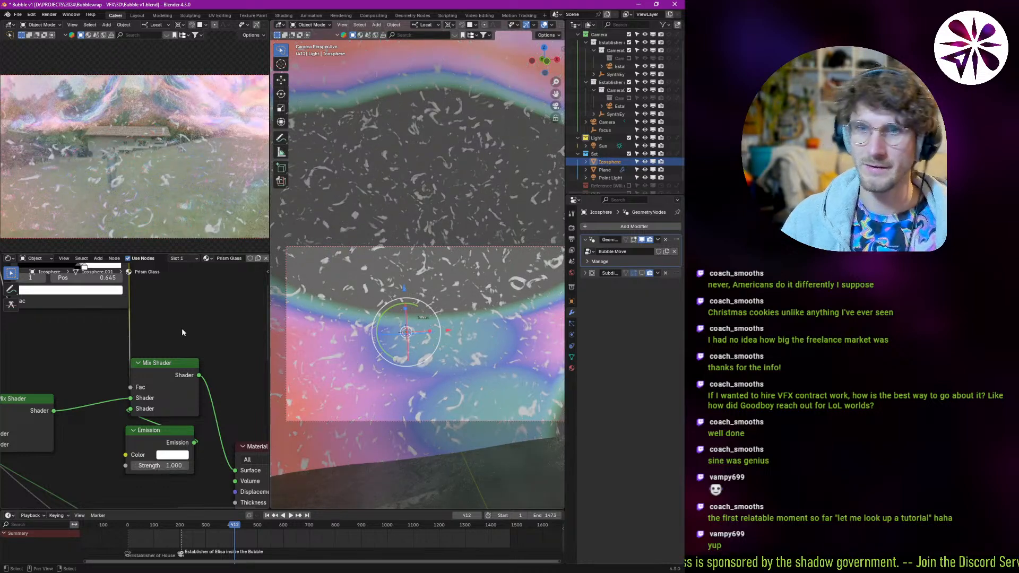
- Preview the Color Ramp output and shift its white stop to position 0.650
middle_click_drag(112, 297, 135, 354)
left_click(113, 293, "ctrl+shift")
left_click_drag(111, 322, 105, 326)
left_click(111, 324)
- Set the Noise Texture's Scale to 705
middle_click_drag(53, 357, 155, 357)
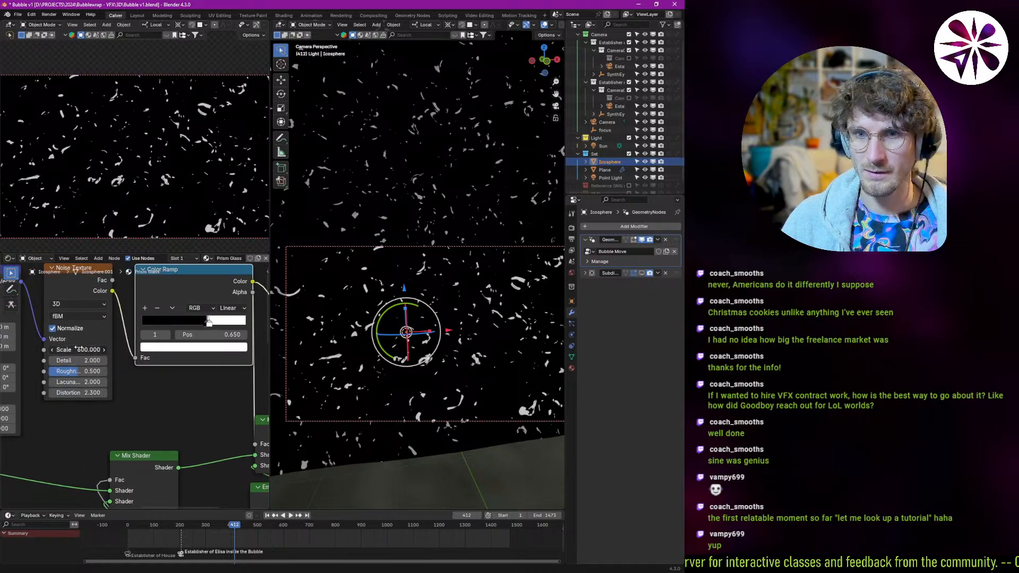
left_click_drag(72, 350, 78, 350)
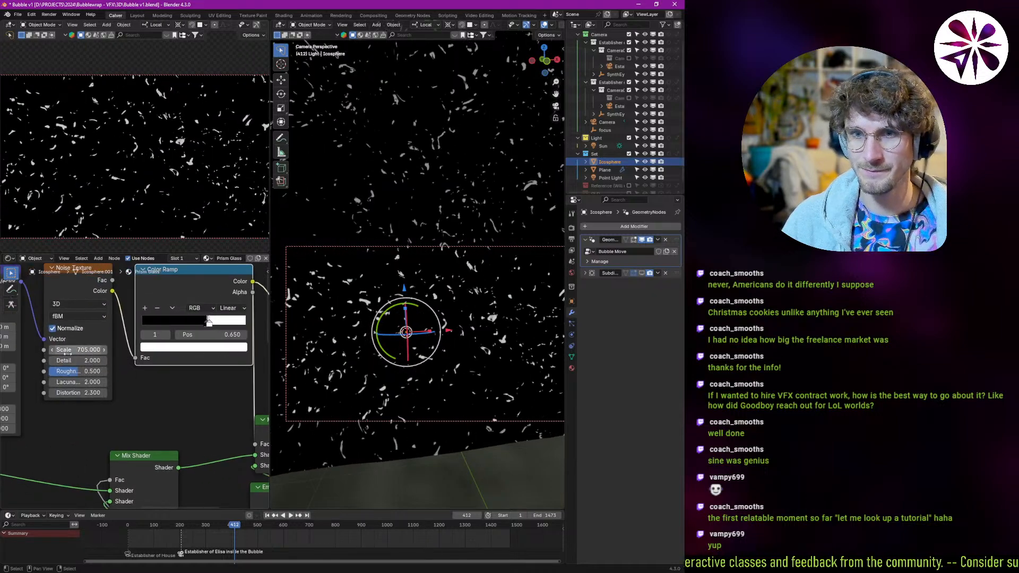
left_click(77, 351)
key("Return")
- Play the animation briefly to check how the speck pattern moves, and return to frame 412
middle_click_drag(32, 345, 96, 352)
key("space")
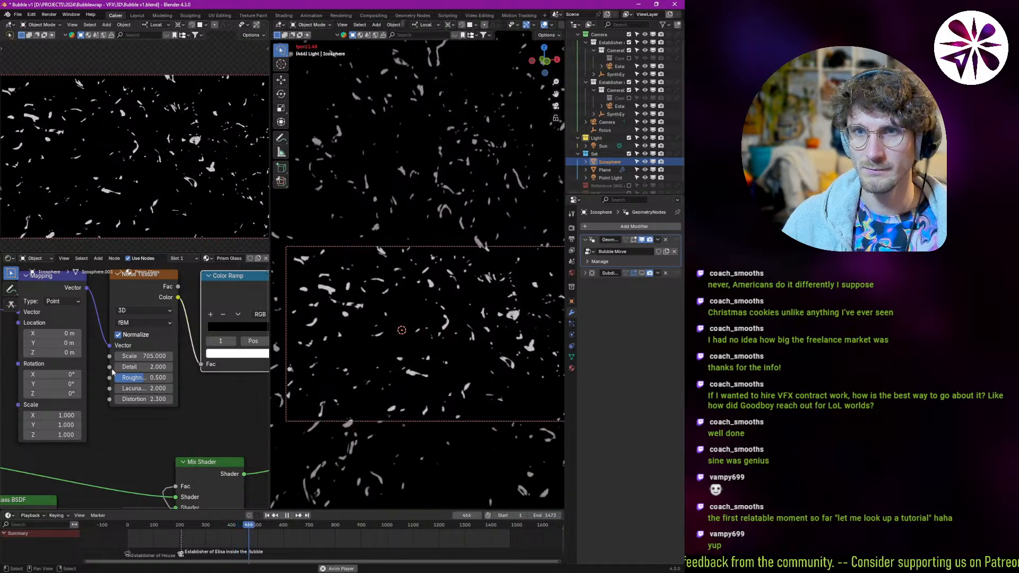
key("Escape")
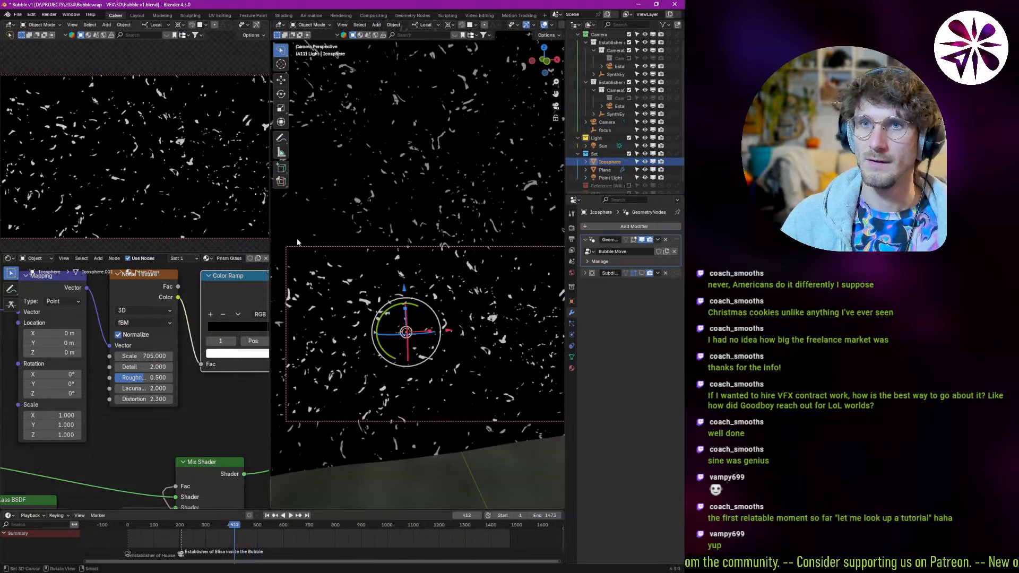
- Switch to the Geometry Nodes workspace and mute the Join Geometry node in the Bubble Move node tree
left_click(406, 16)
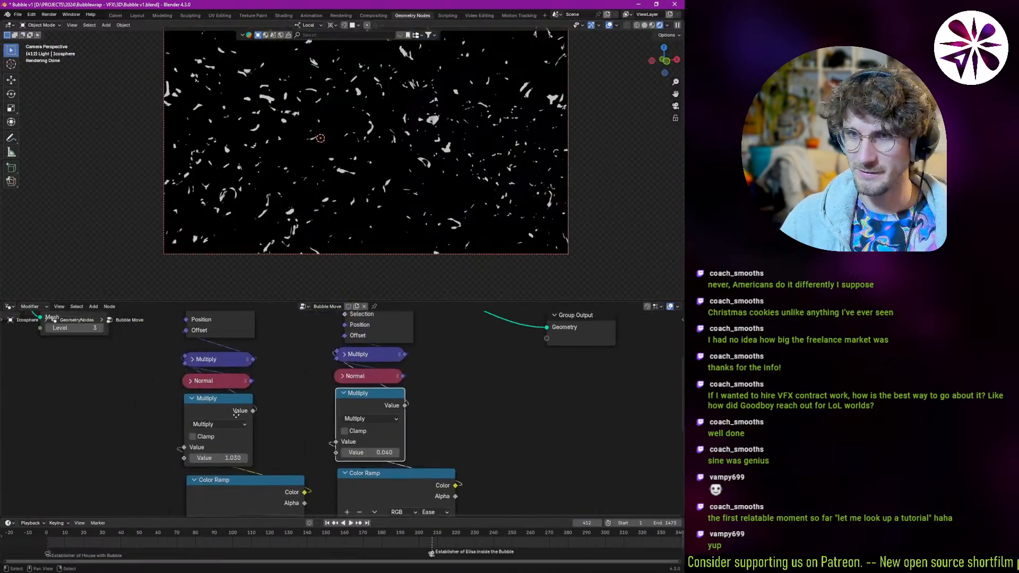
middle_click_drag(239, 438, 329, 405)
mouse_move(190, 387)
middle_mouse_down()
mouse_move(289, 387)
mouse_move(345, 428)
middle_mouse_up()
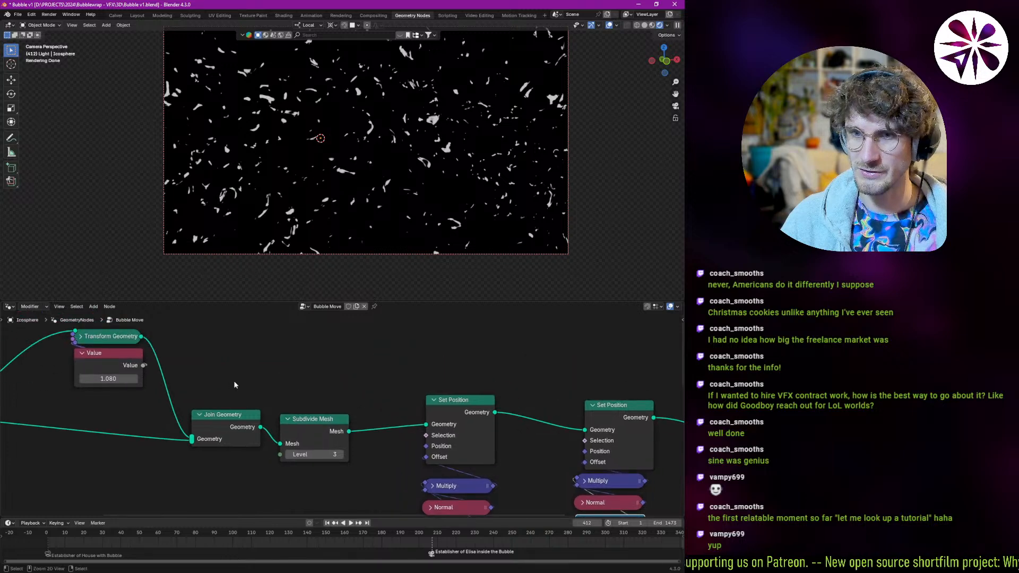
scroll(237, 393, "down", 2)
left_click(219, 413)
key("m")
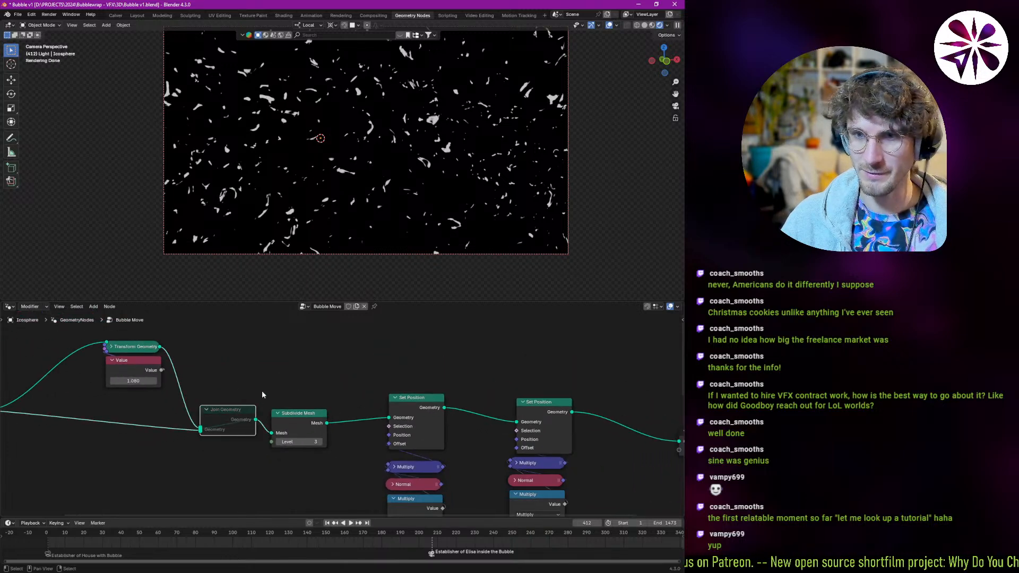
- Return to the Calver workspace and preview the final Mix Shader through the Material Output
left_click(114, 16)
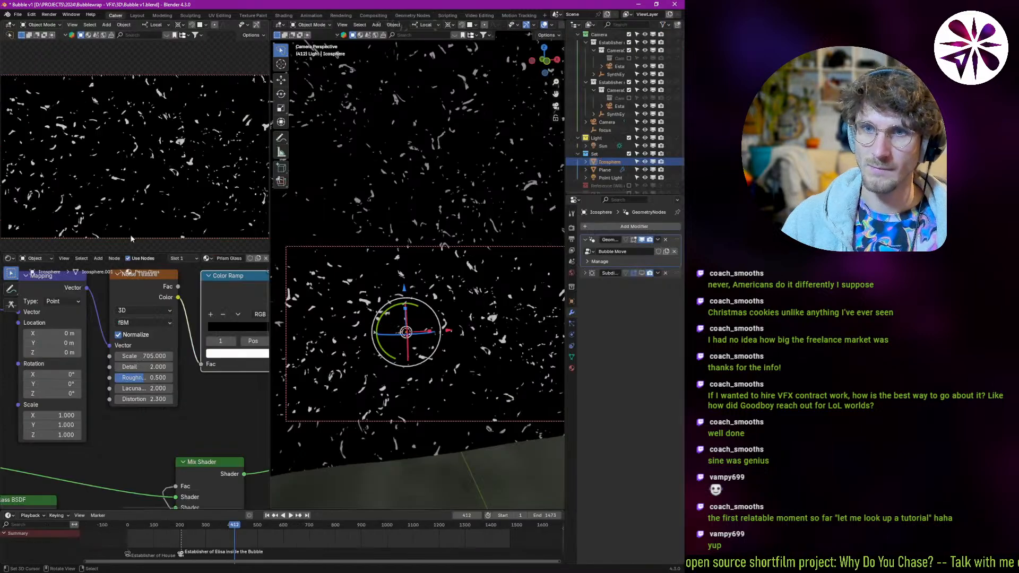
middle_click_drag(147, 387, 137, 386)
middle_click_drag(220, 423, 43, 292)
left_click(139, 350, "ctrl+shift")
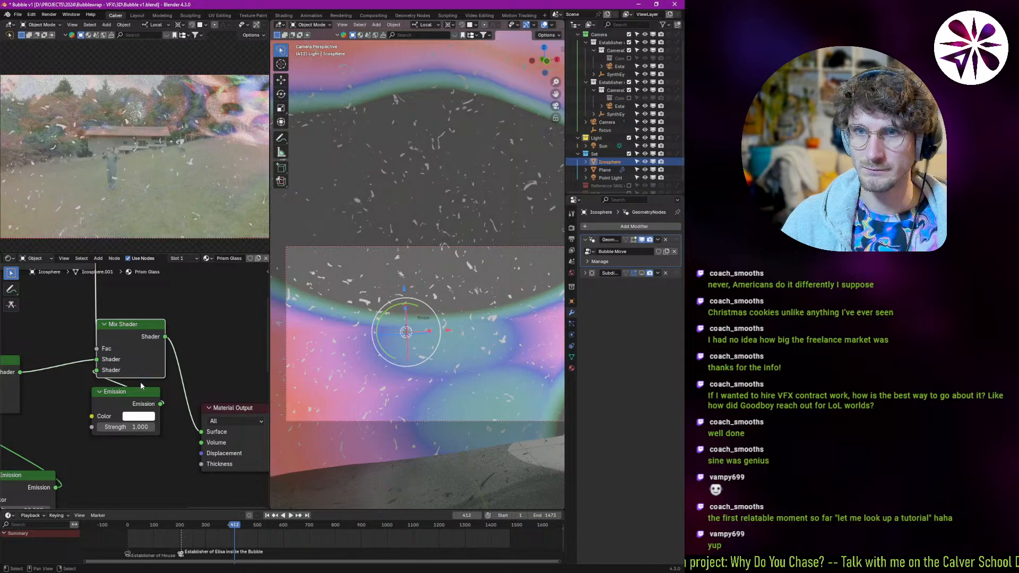
- Play back the animation from an earlier frame to review the bubble material in motion
left_click(202, 537)
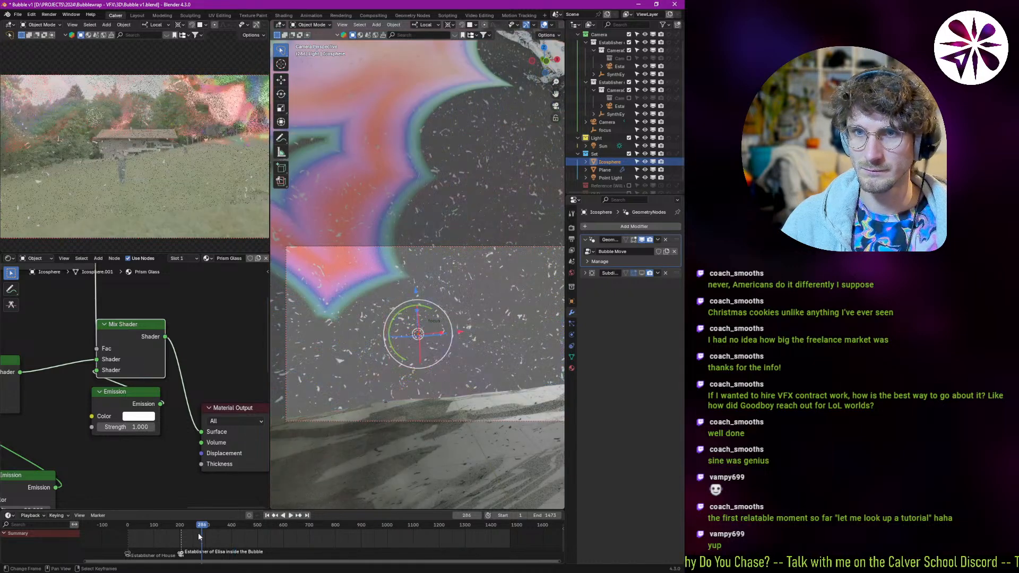
key("space")
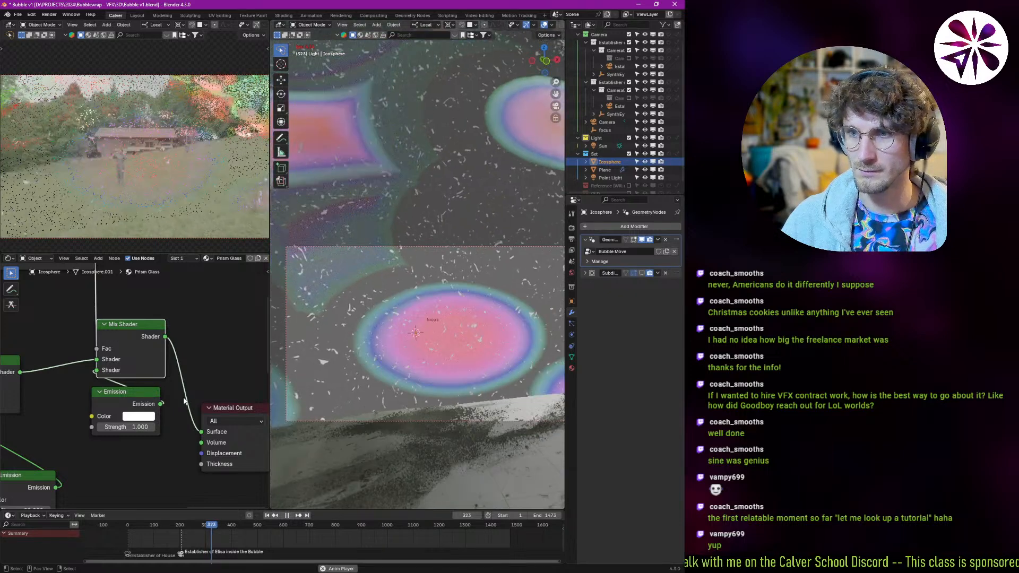
key("space")
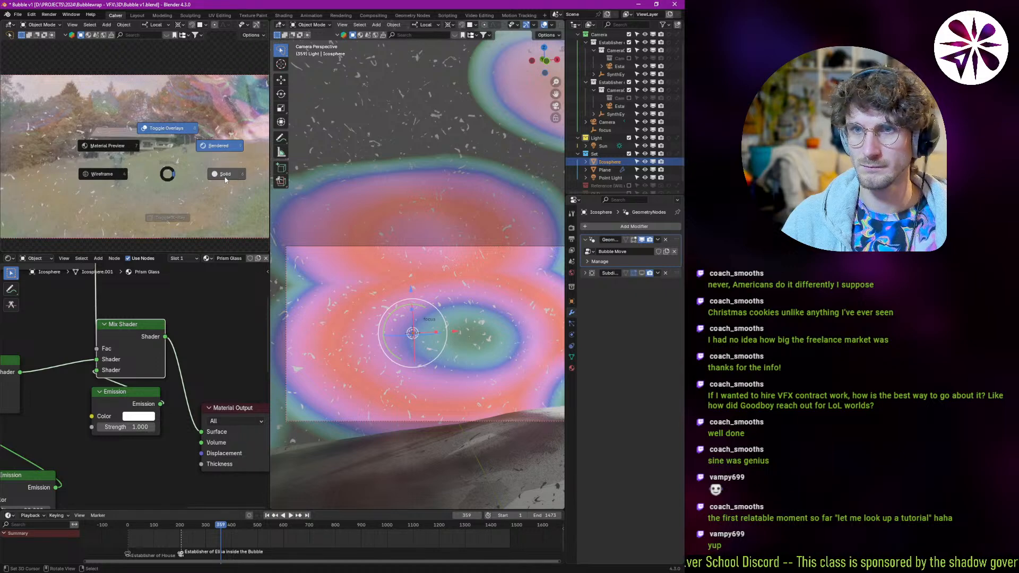
- Set the camera preview viewport above the shader nodes to Solid shading and play the animation, scrubbing ahead through the timeline
left_click(222, 179)
key("space")
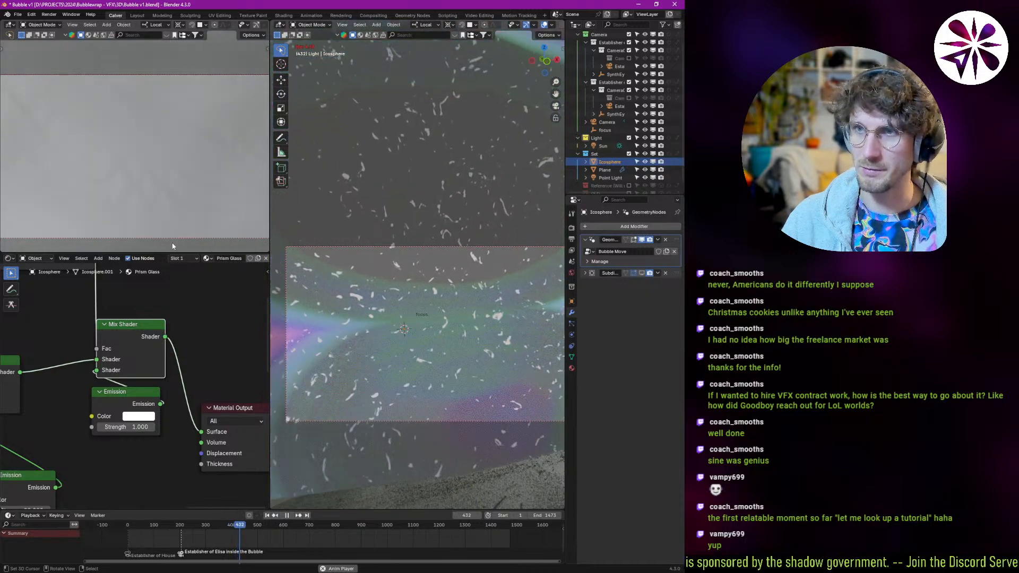
mouse_move(262, 533)
left_mouse_down()
mouse_move(299, 538)
mouse_move(258, 536)
left_mouse_up()
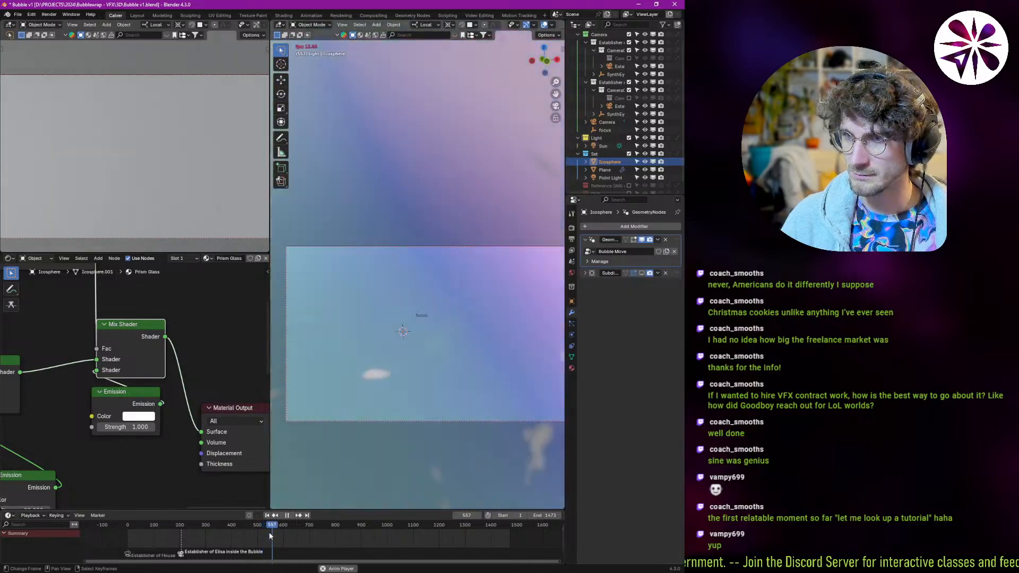
- Stop playback, scrub back to an earlier frame and briefly replay the bubble shot to about frame 367
key("space")
left_click_drag(263, 539, 213, 533)
key("space")
key("space")
- Switch the Noise Texture feeding the specks' Color Ramp to 4D and drive its W value with #frame/200
mouse_move(134, 372)
middle_mouse_down()
mouse_move(150, 365)
mouse_move(137, 371)
mouse_move(141, 385)
middle_mouse_up()
left_click(127, 329)
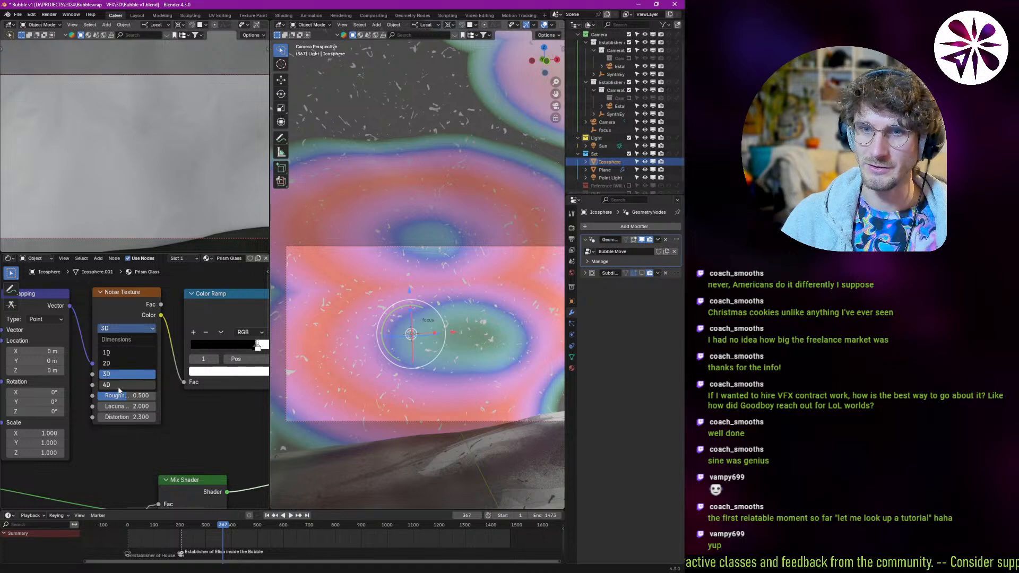
left_click(120, 386)
left_click(129, 373)
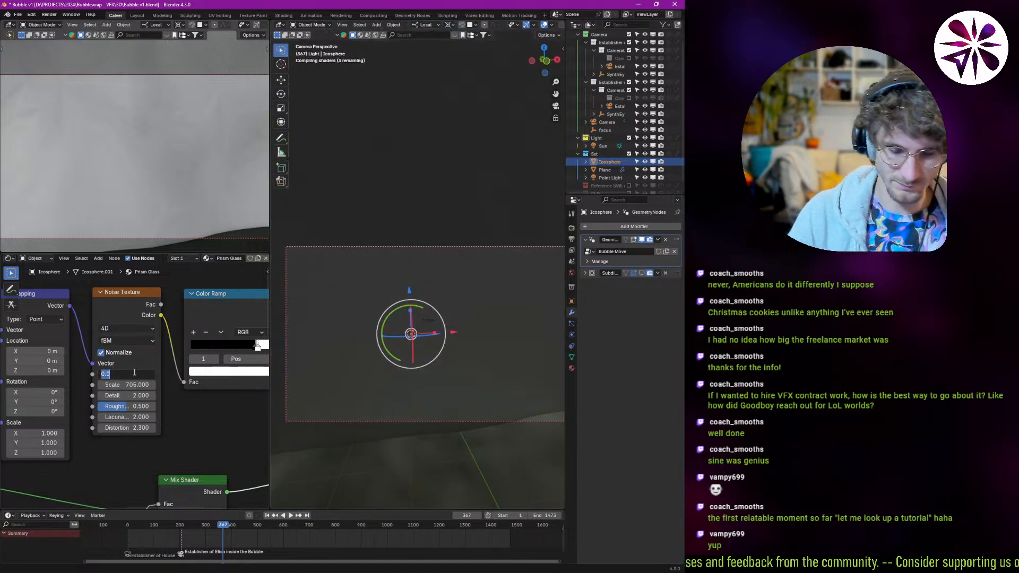
type("#frame/")
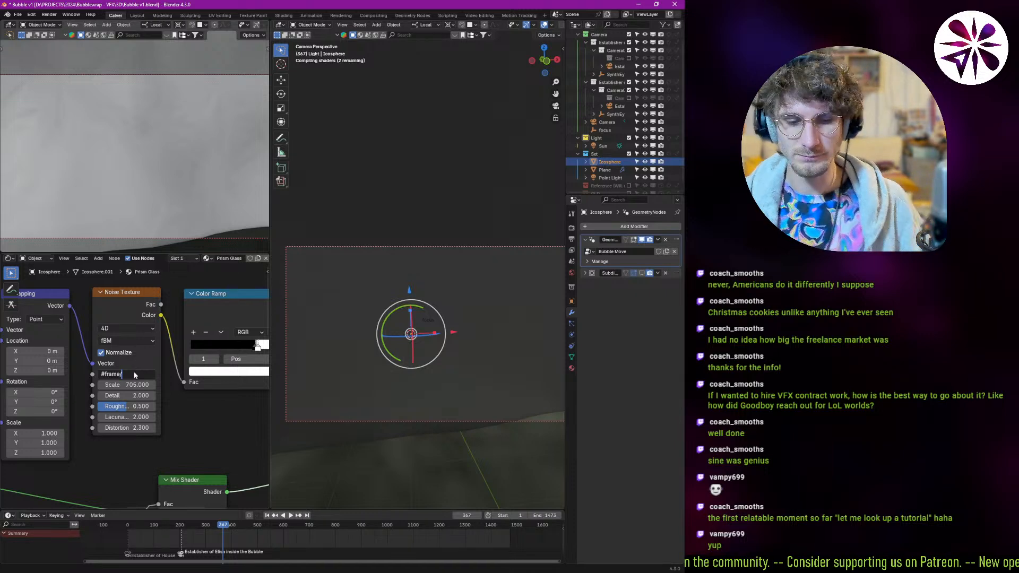
type("200")
key("Return")
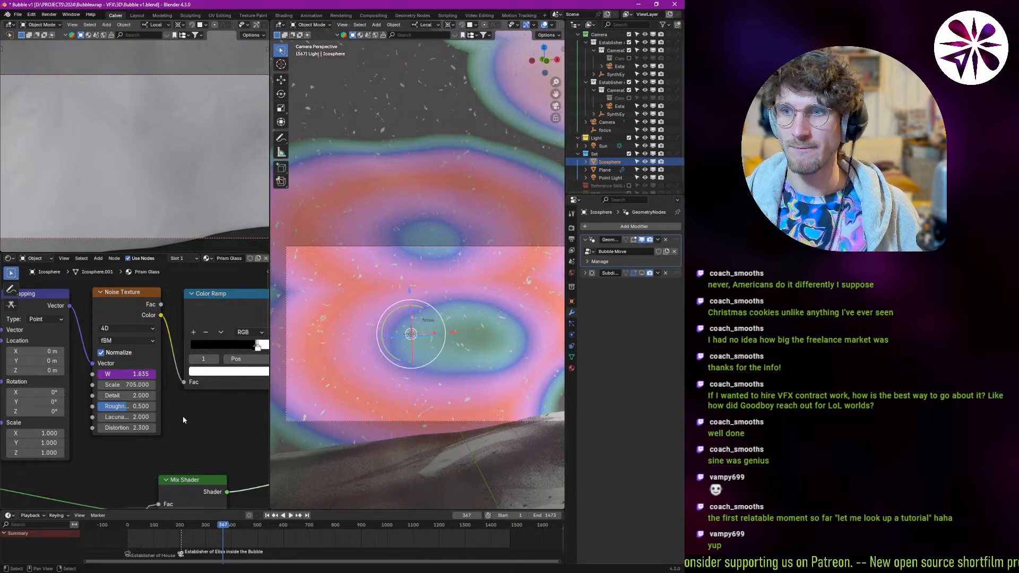
- Play the animation briefly to judge the speck motion, and change the Noise Texture's W expression to frame/20000
key("space")
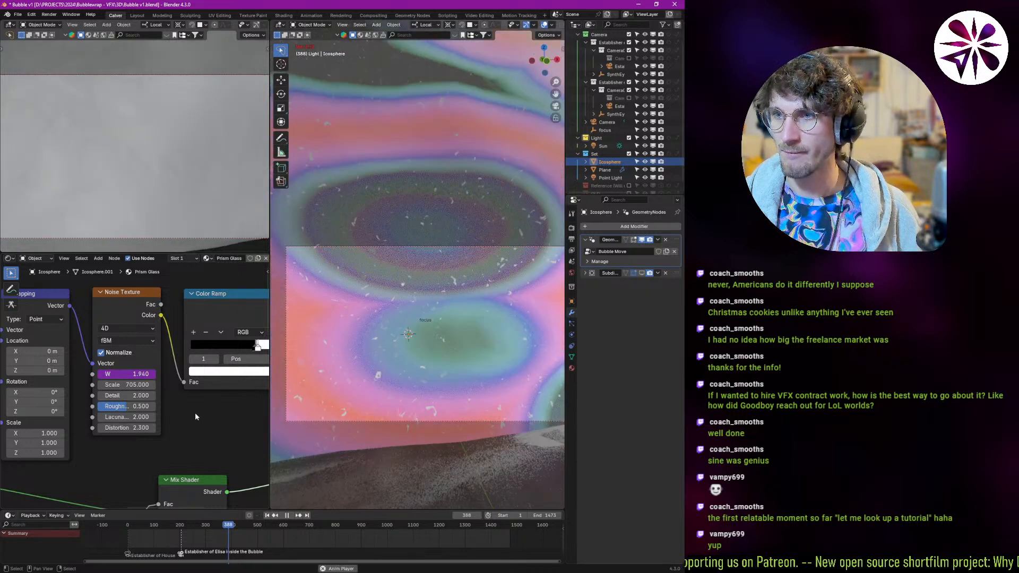
key("space")
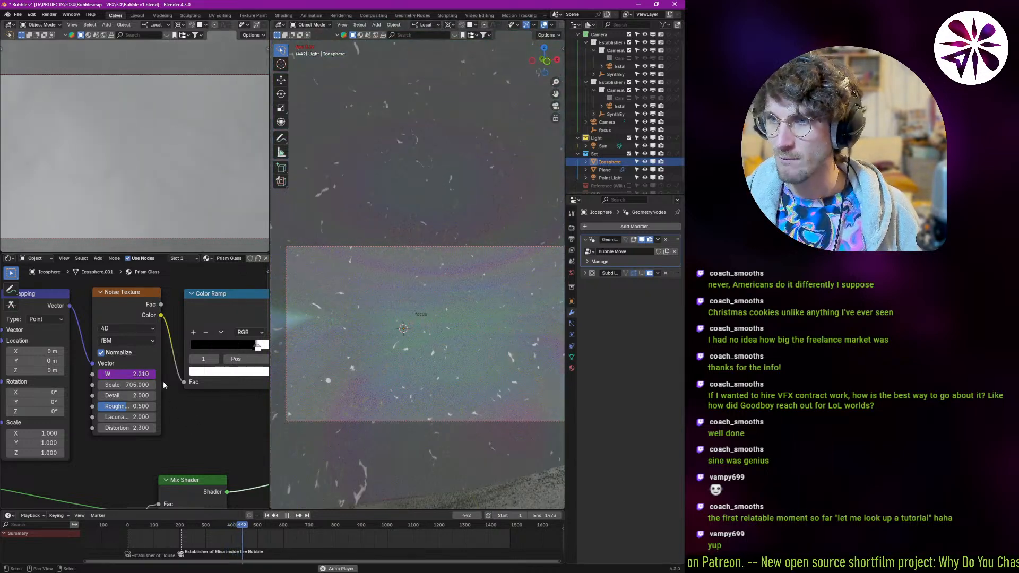
double_click(144, 374)
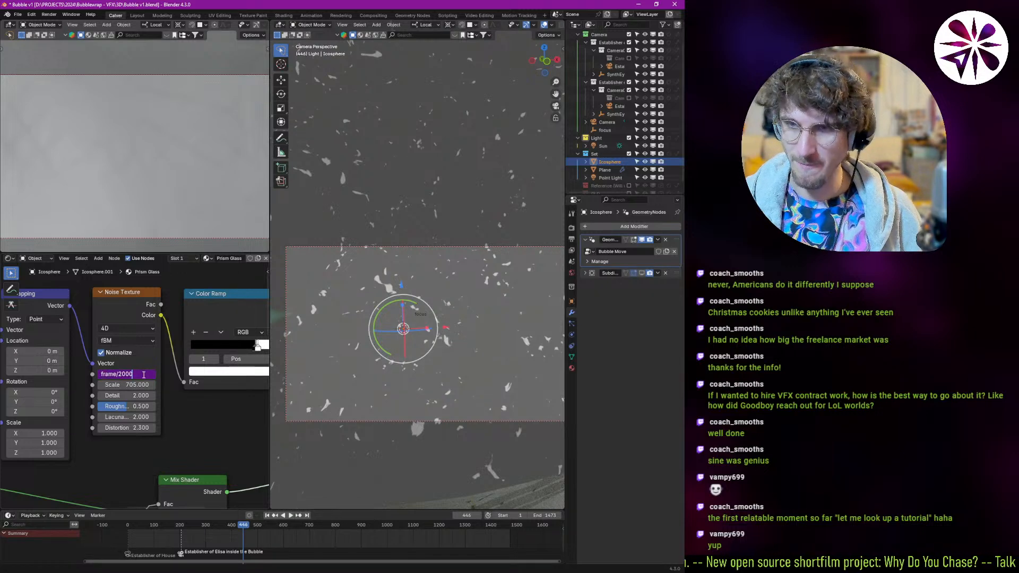
type("00")
key("Return")
- Play the shot and step forward frame by frame to about frame 504 to check how fast the specks change
key("space")
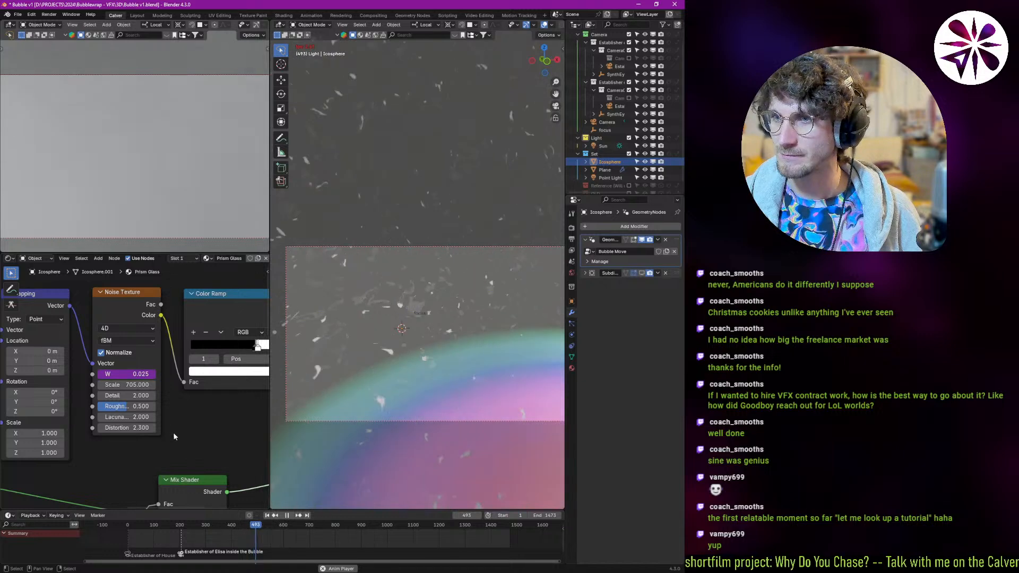
key("space")
key("Right")
key("Right")
key("Right")
key("Right")
key("Right")
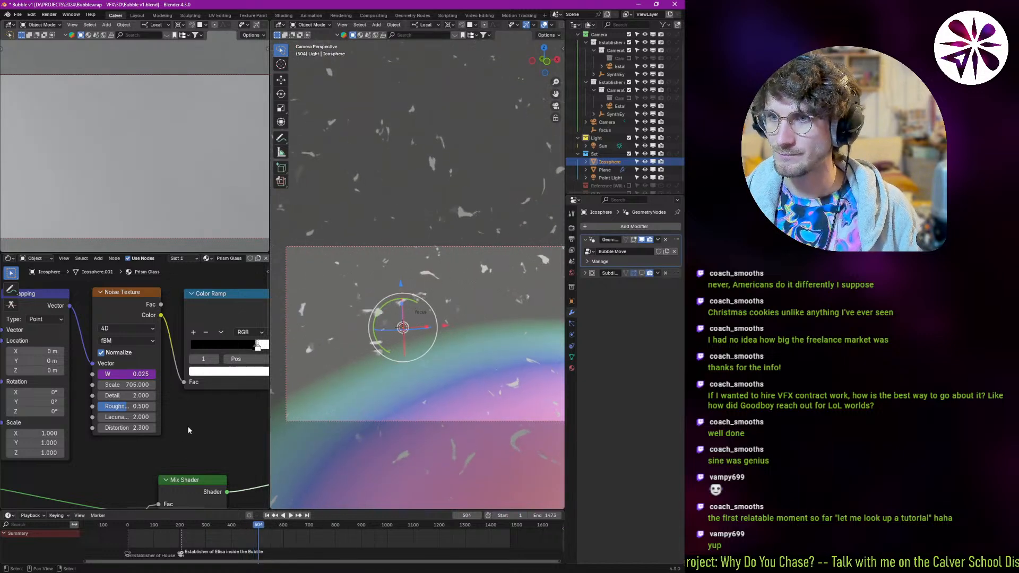
- Change the Noise Texture's W expression to frame/2000000 and step forward to frame 513 to check the speck motion
double_click(134, 374)
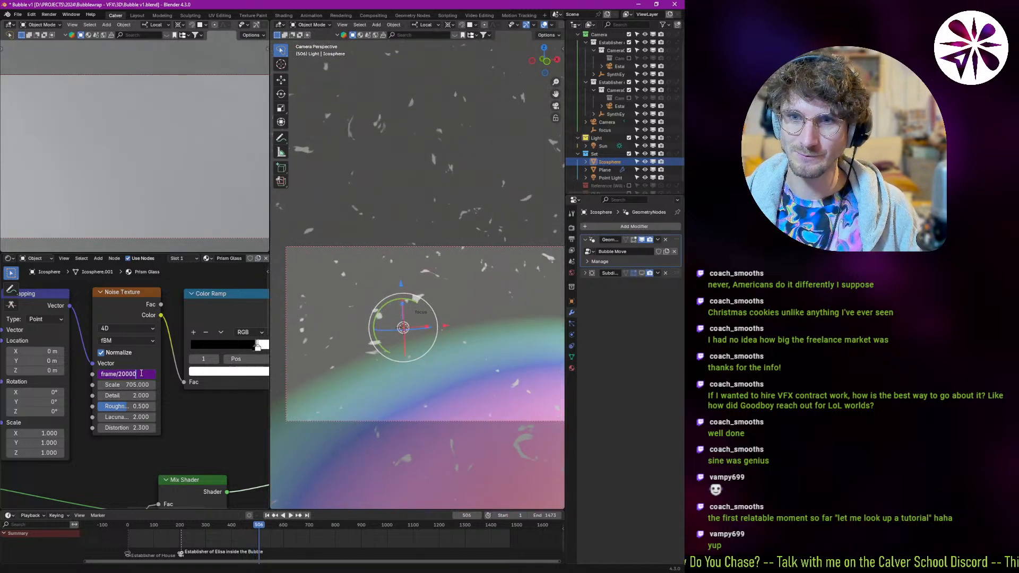
type("00")
key("Return")
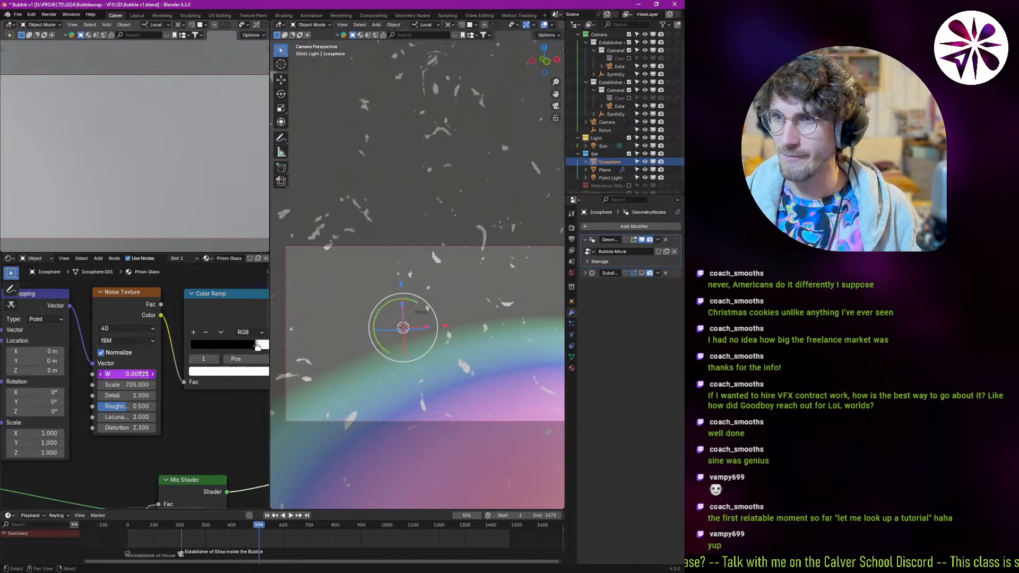
key("Right")
key("Right")
key("Right")
key("Right")
key("Right")
key("Right")
key("Right")
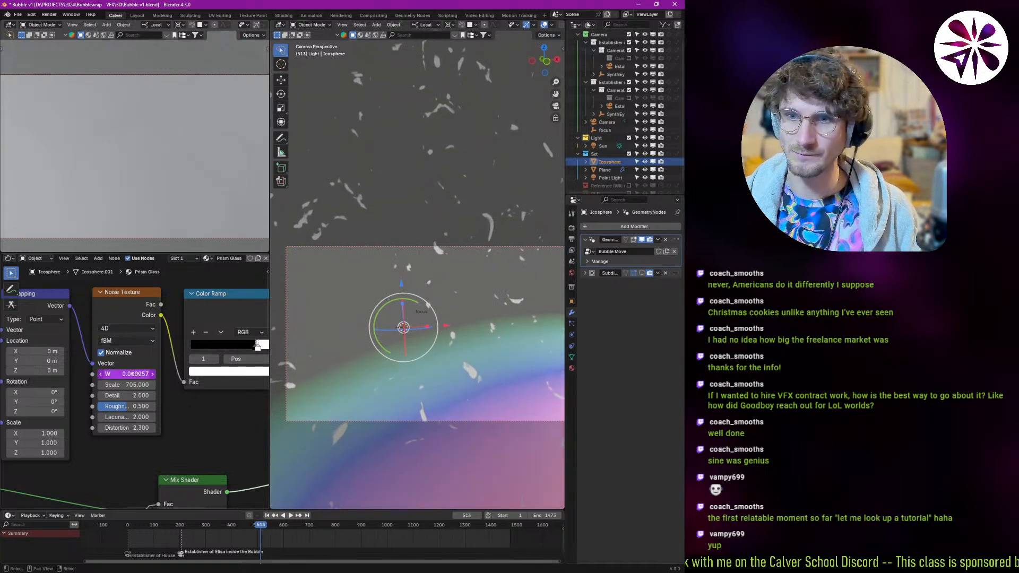
- Remove one zero from the W expression's divisor, making it frame/200000, and step forward to about frame 538 to check the specks
double_click(135, 375)
key("Return")
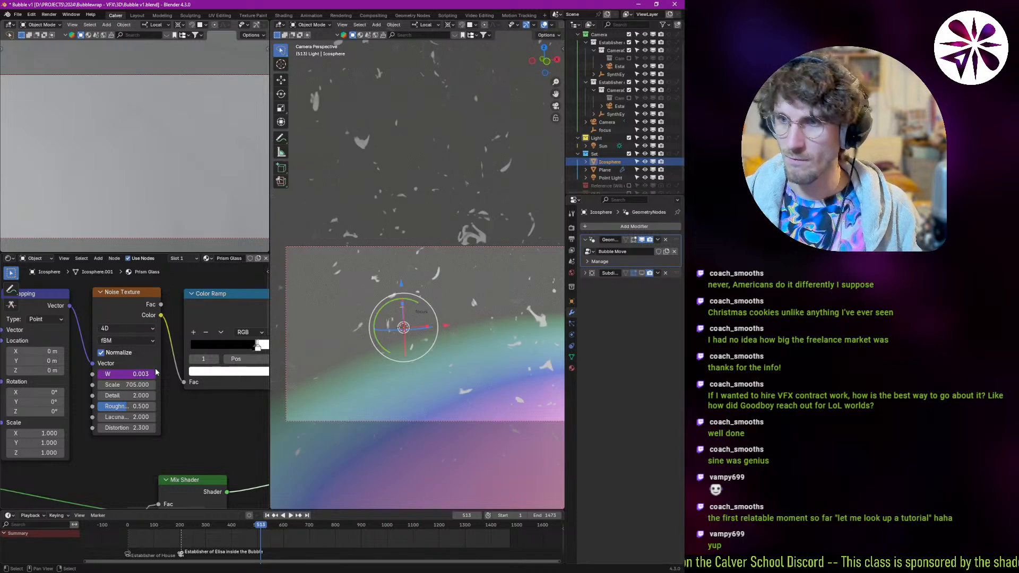
key("Right")
key("Right")
key("Right")
key("Right")
key("Right")
key("Right")
key("Right")
key("Right")
key("Right")
key("Right")
key("Right")
key("Right")
key("Right")
key("Right")
key("Right")
key("Right")
key("Right")
key("Right")
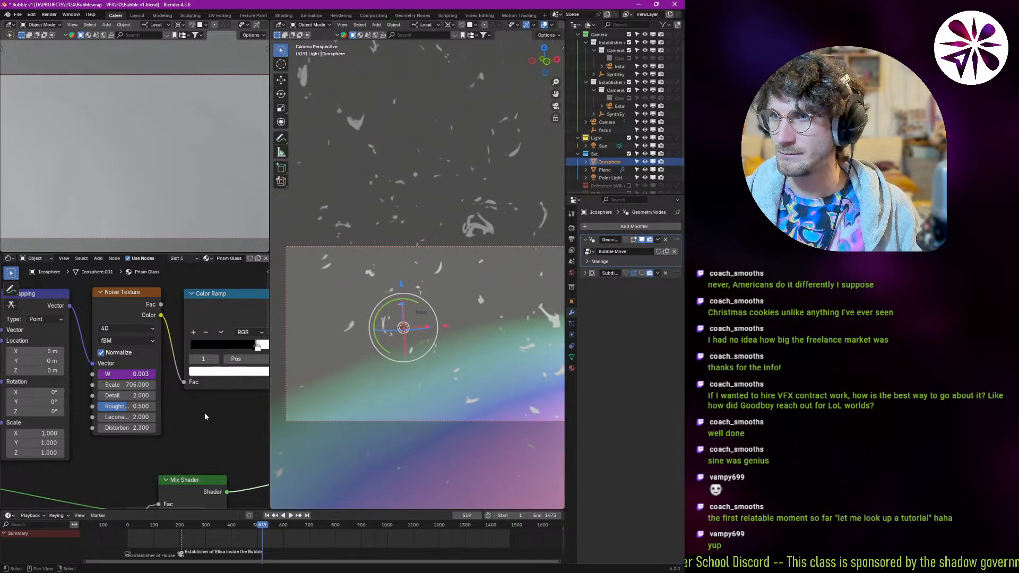
key("Right")
key("Right")
key("Right")
key("Right")
key("Right")
key("Right")
key("Right")
key("Right")
key("Right")
key("Right")
key("Right")
key("Right")
key("Right")
key("Right")
key("Right")
key("Right")
key("Right")
key("Right")
key("Right")
key("Right")
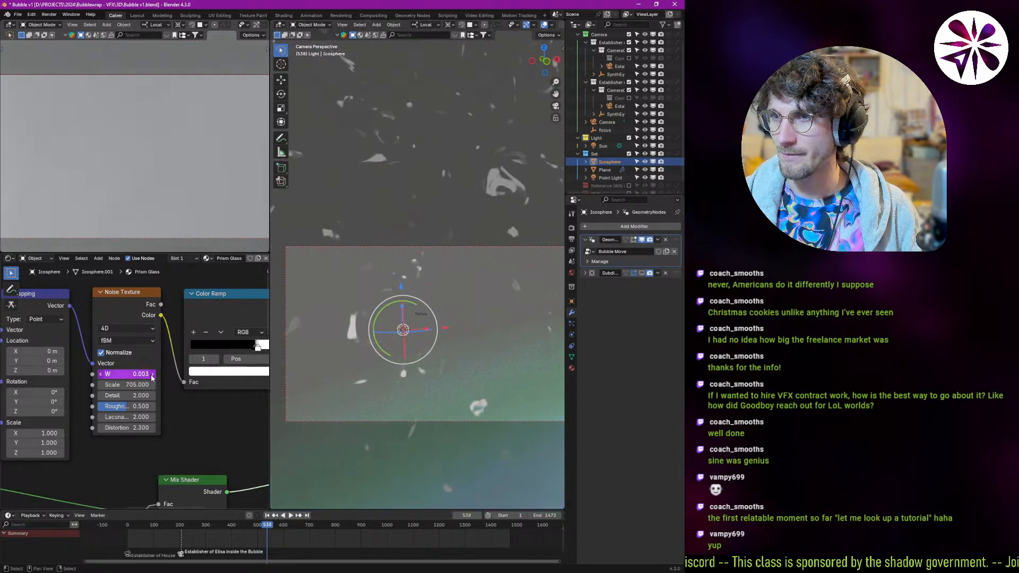
- Scrub back to around frame 390, step through the following frames and play the shot to review the speck animation
left_click_drag(269, 533, 228, 531)
key("Right")
key("Right")
key("Right")
key("Right")
key("Right")
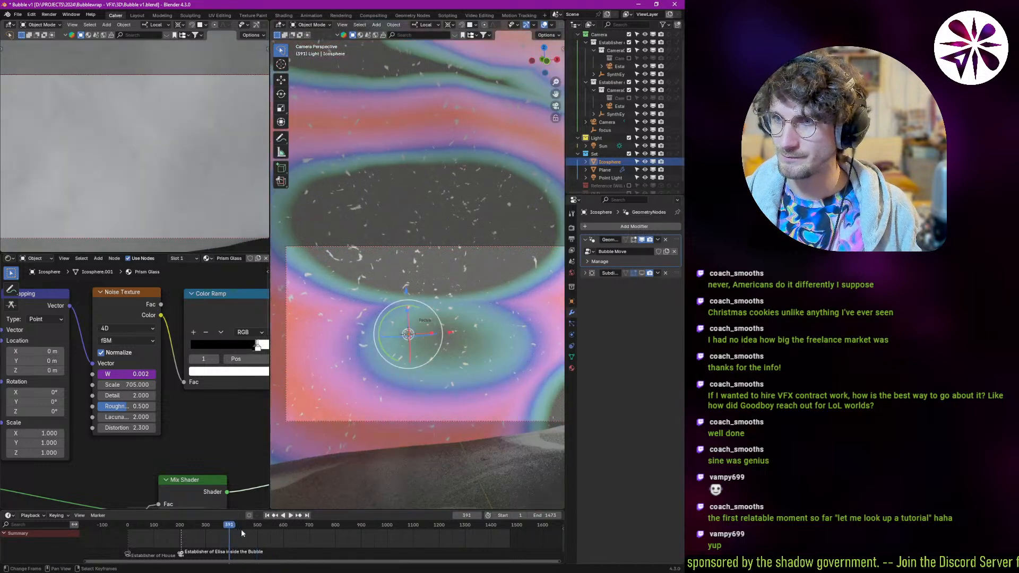
key("Right")
key("Right")
key("Right")
key("Right")
key("Right")
key("Right")
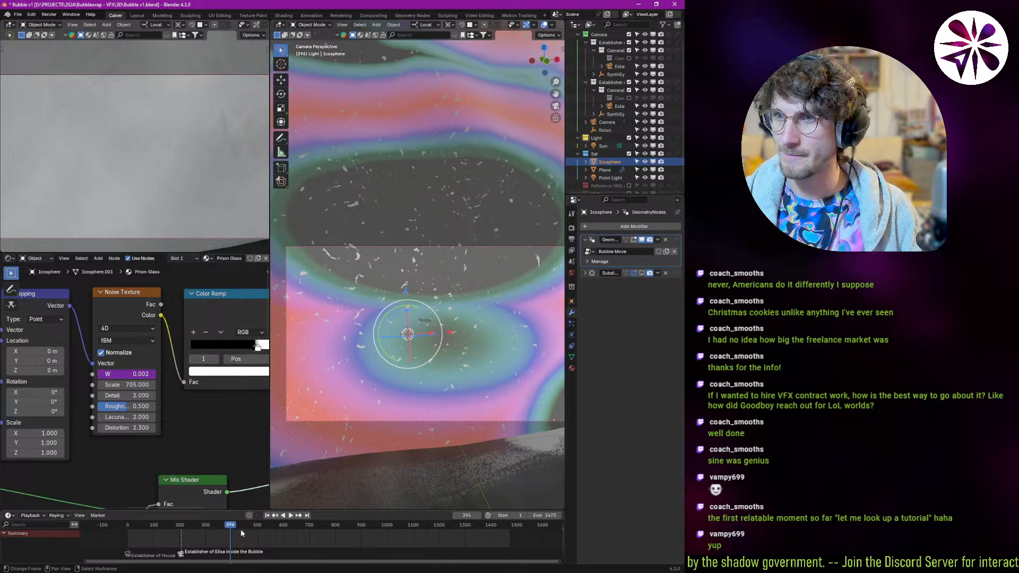
key("Right")
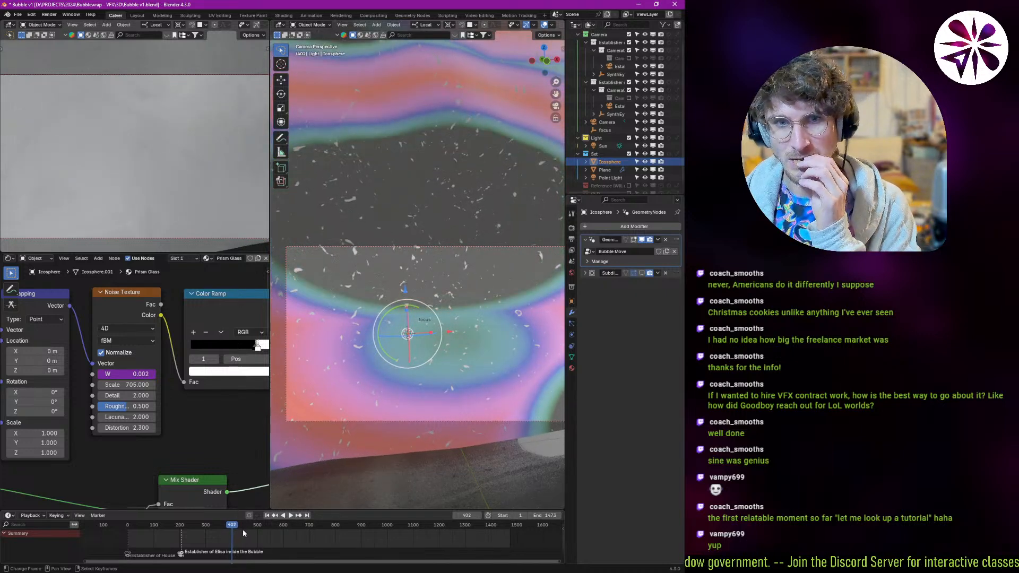
key("space")
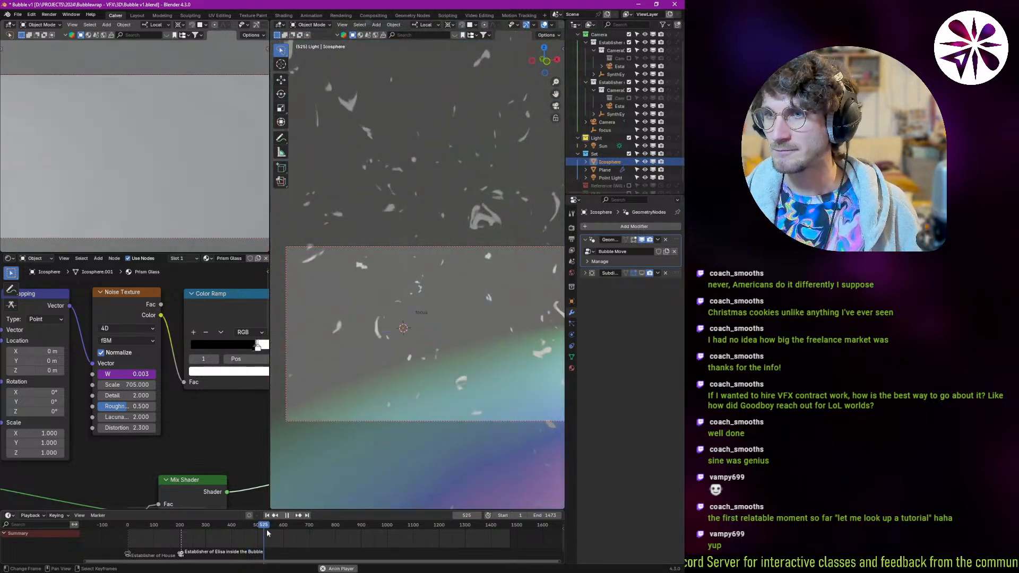
- From around frame 408, set the Noise Texture's Distortion to 1.260, Lacunarity to 2.610 and Roughness to 1.000, undoing a trial Roughness of 0.208
left_click_drag(272, 531, 232, 537)
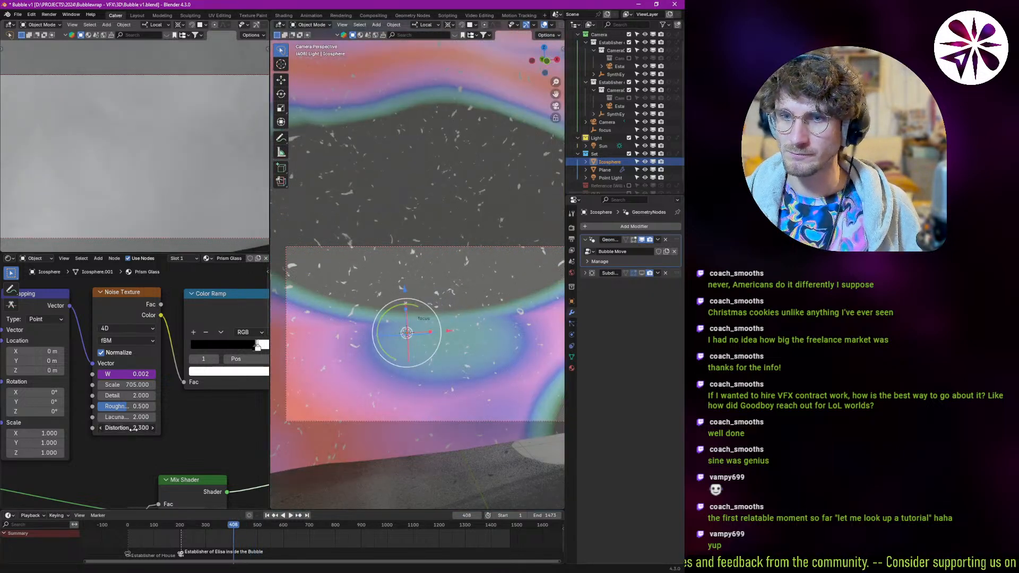
left_click_drag(116, 429, 154, 429)
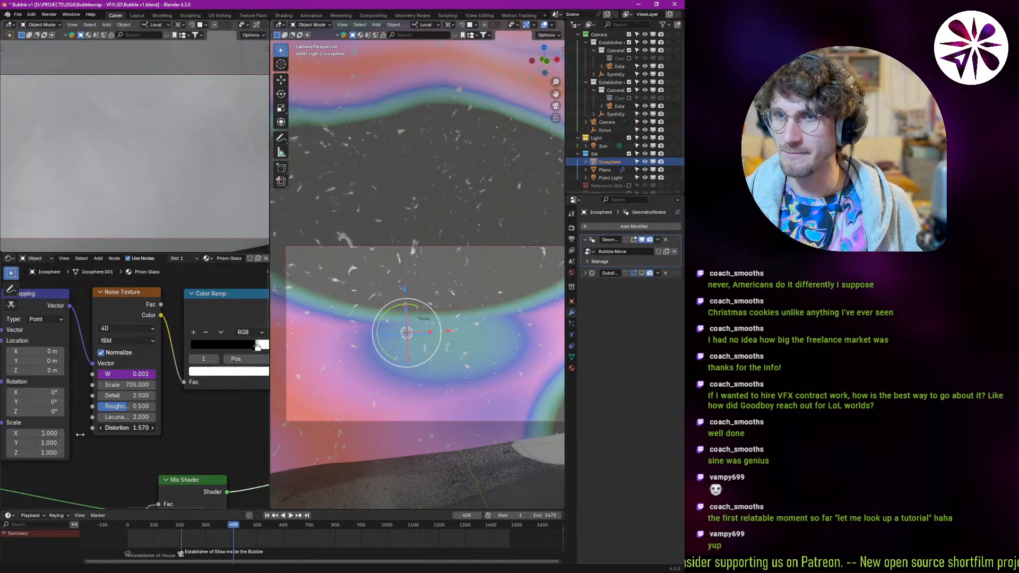
left_click_drag(74, 435, 81, 436)
mouse_move(133, 417)
left_mouse_down()
mouse_move(153, 422)
mouse_move(92, 424)
mouse_move(161, 427)
mouse_move(131, 413)
left_mouse_up()
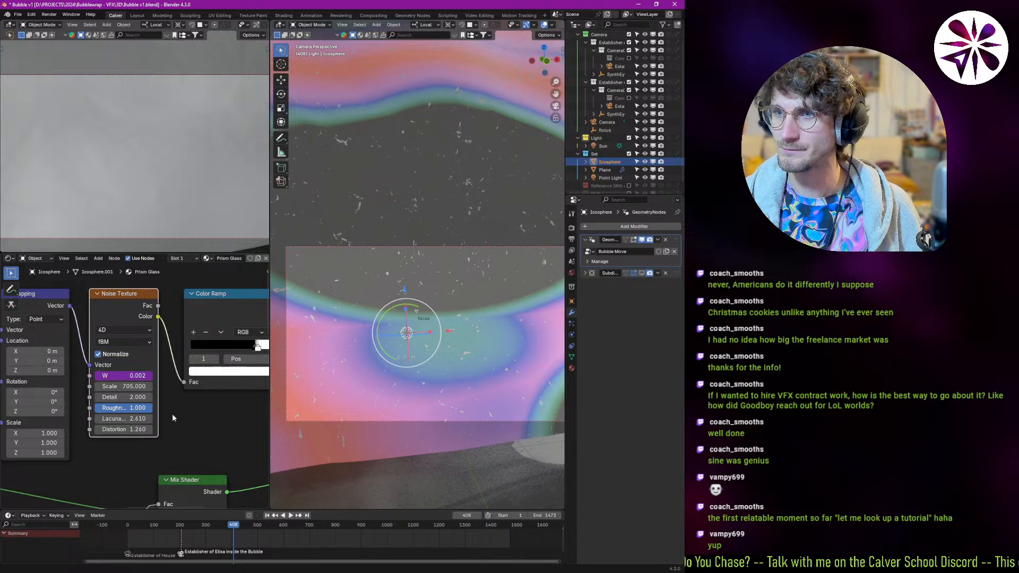
left_click_drag(135, 407, 75, 418)
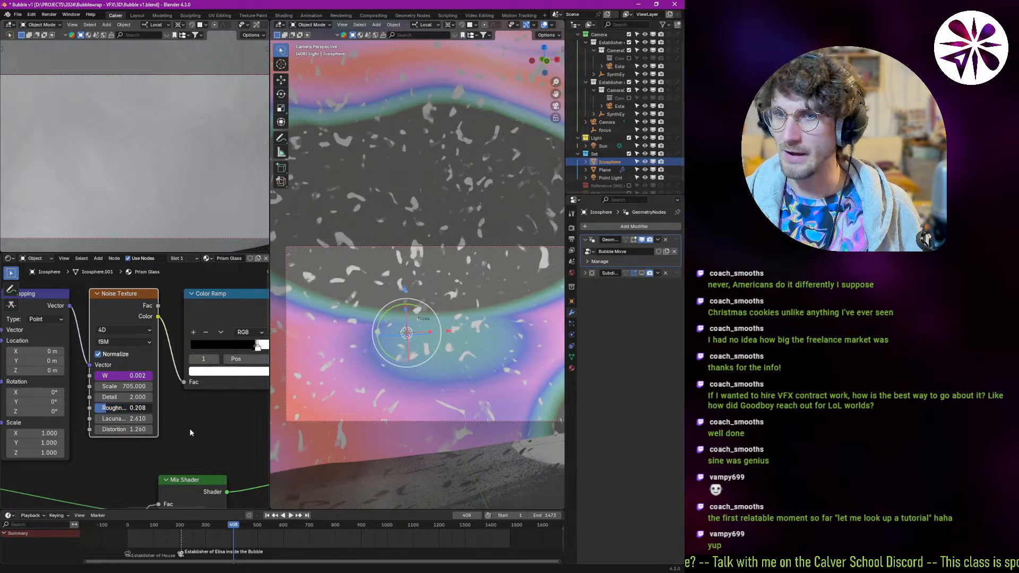
key("ctrl+z")
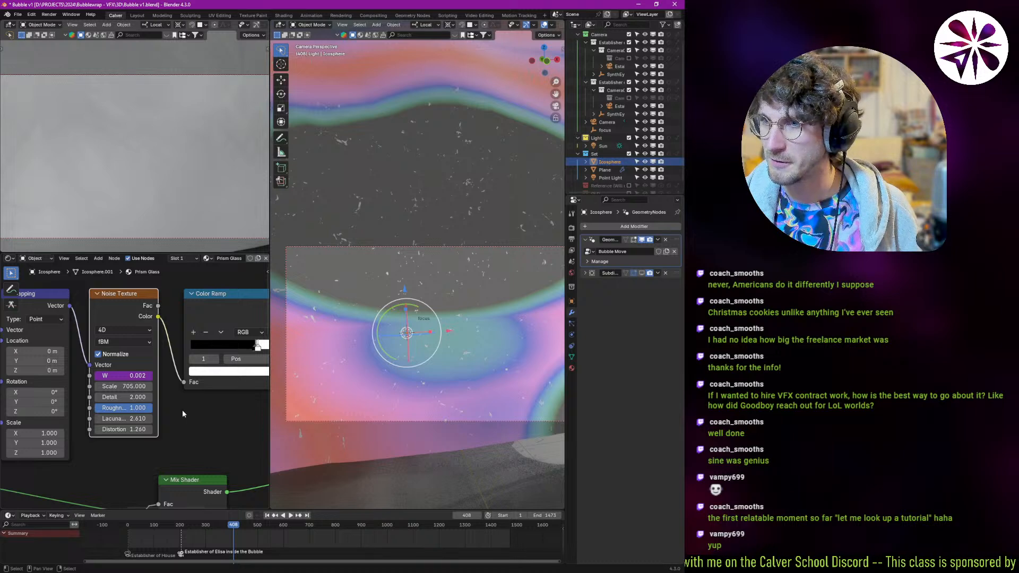
- Play the shot with the adjusted noise, scrub back to the opening aerial frames and play to about frame 115
key("space")
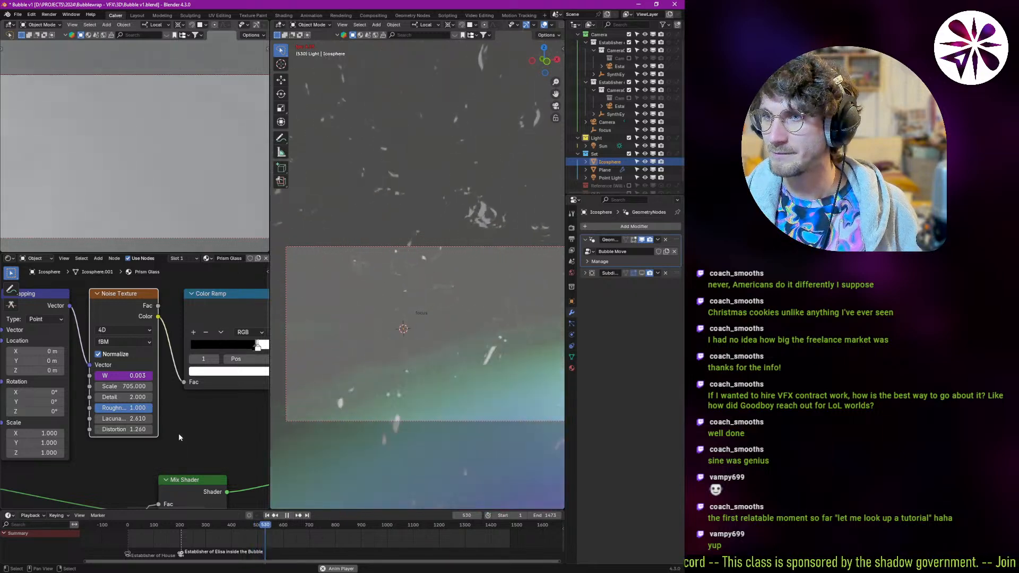
key("space")
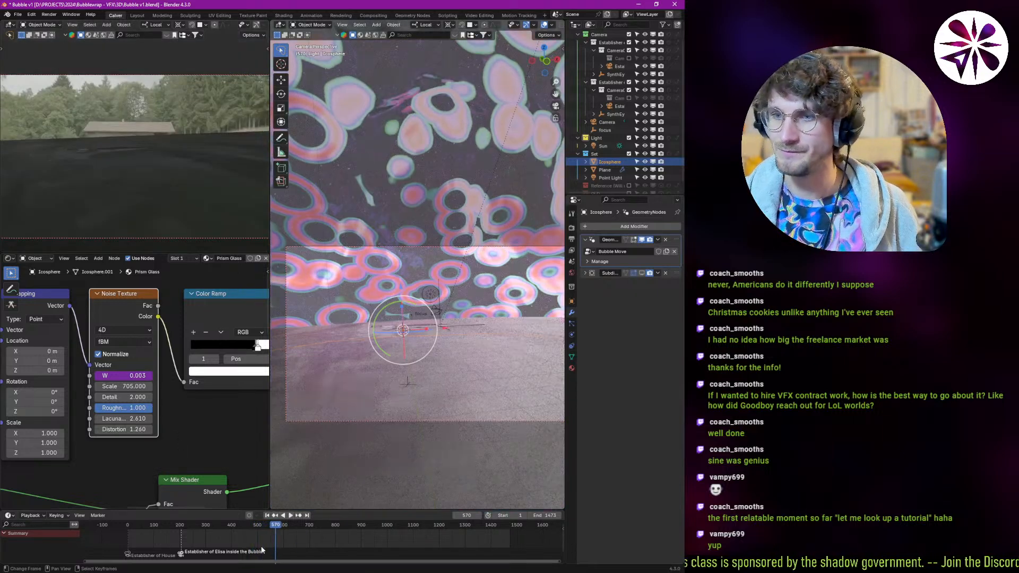
left_click_drag(246, 542, 150, 533)
key("space")
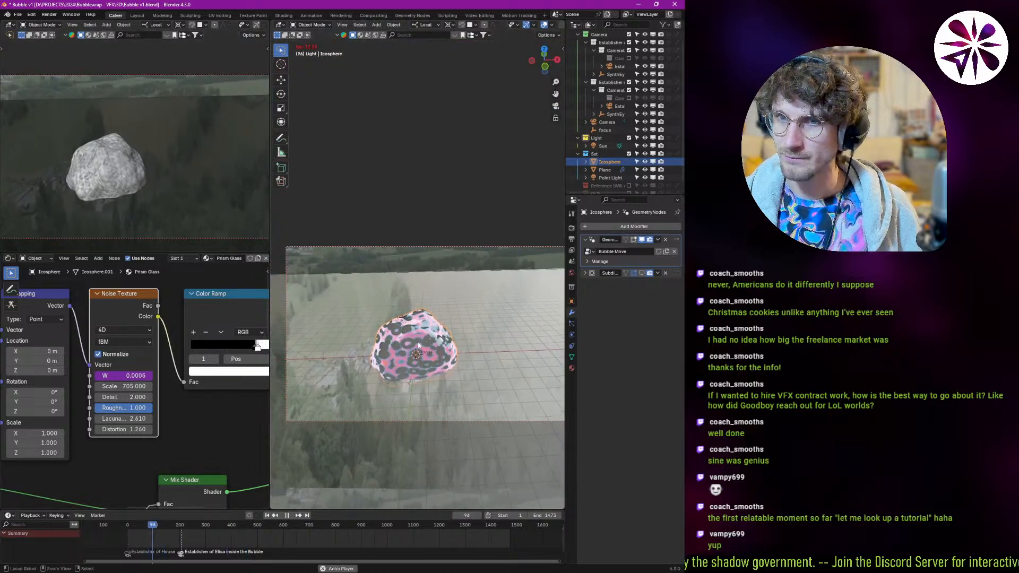
key("space")
- Set the camera preview above the shader nodes to Rendered shading and play the aerial shot with a close view of the bubble
key("z")
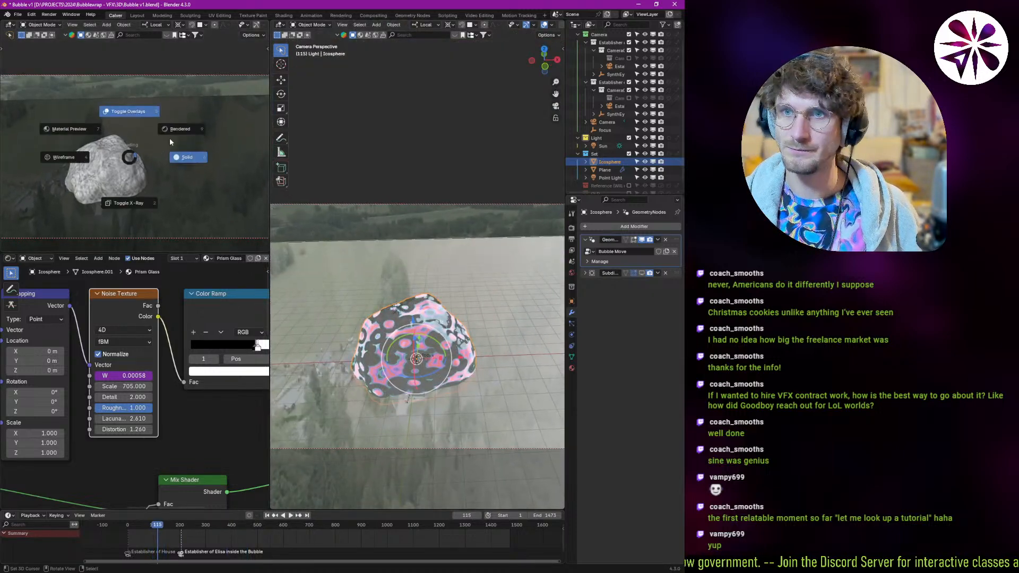
left_click(173, 131)
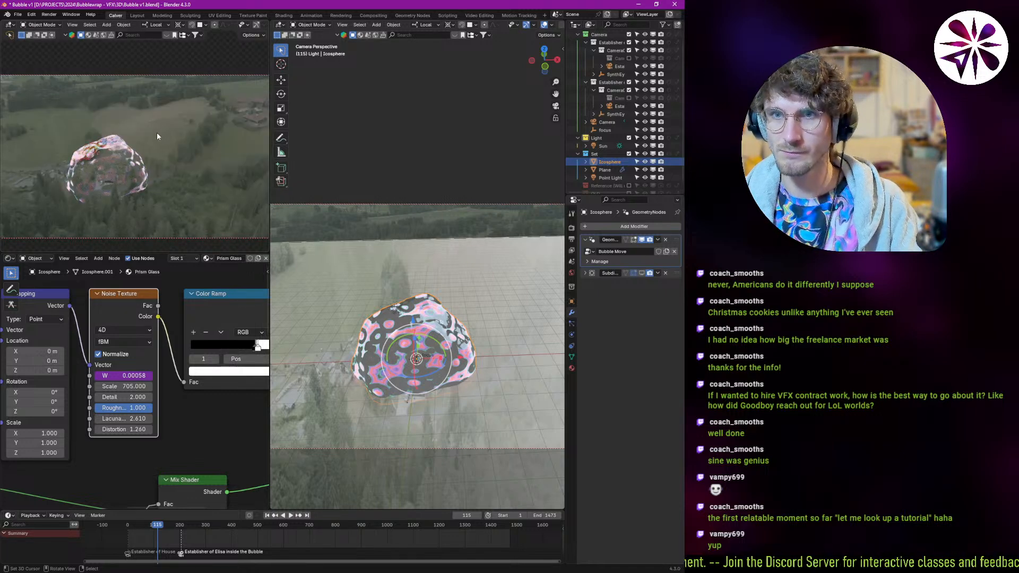
scroll(133, 176, "up", 5)
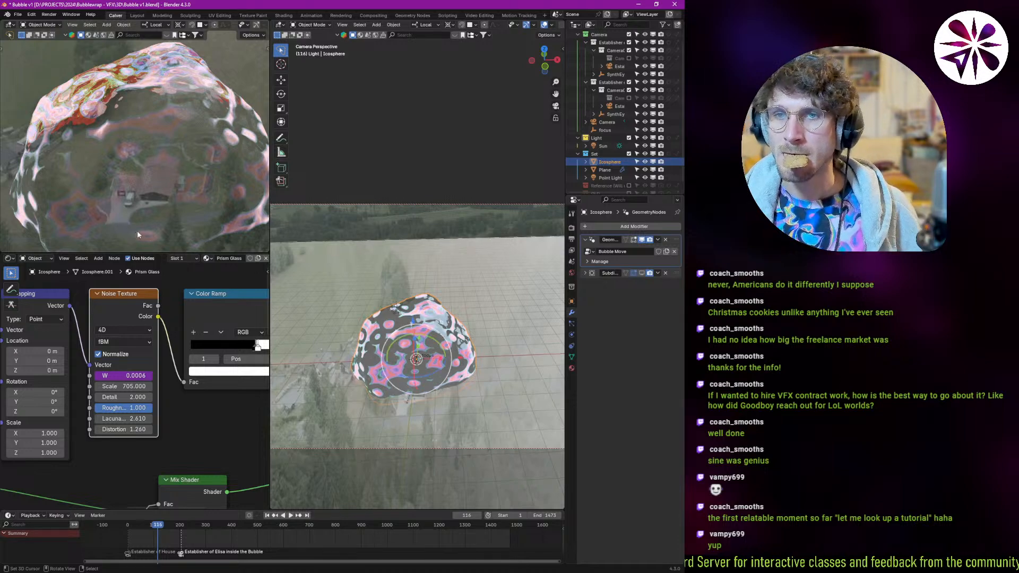
key("space")
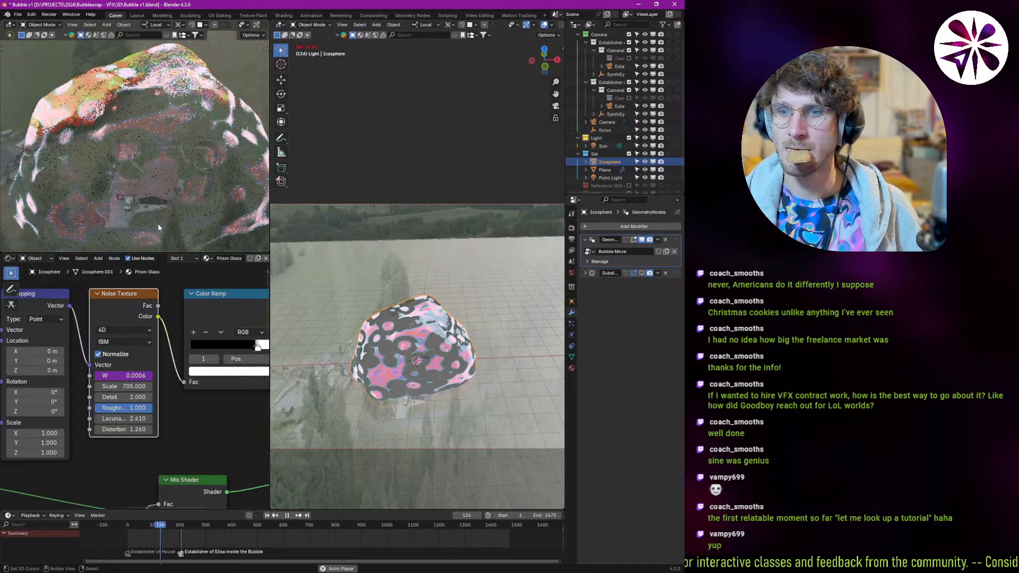
key("space")
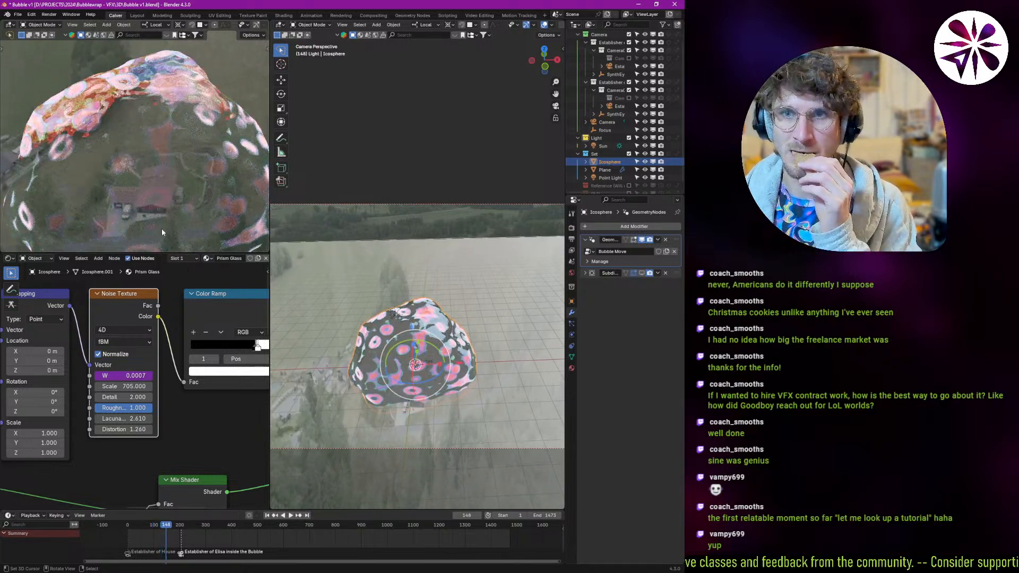
- Turn off the transparent film option in the scene's render settings
left_click(572, 230)
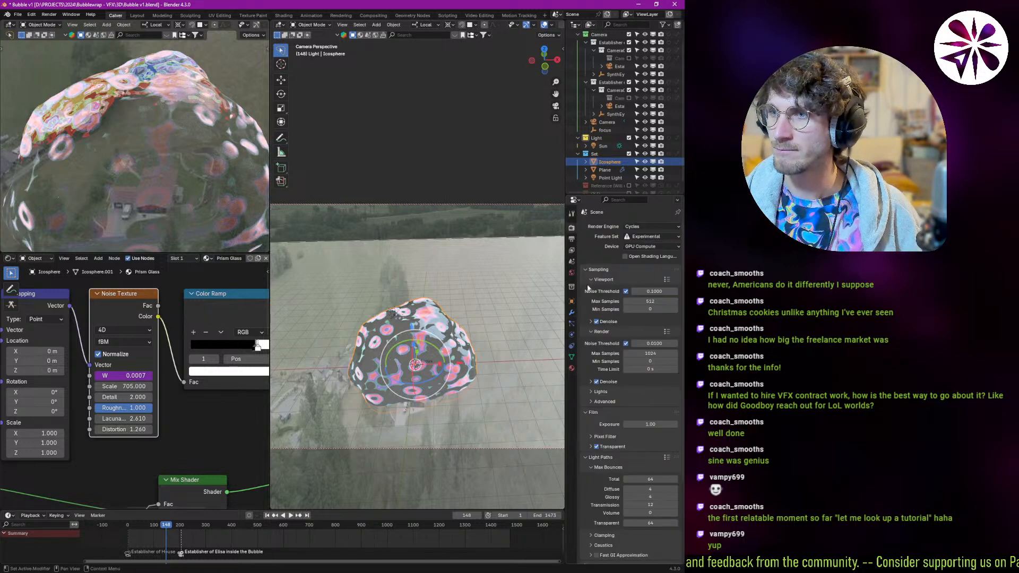
scroll(587, 289, "down", 3)
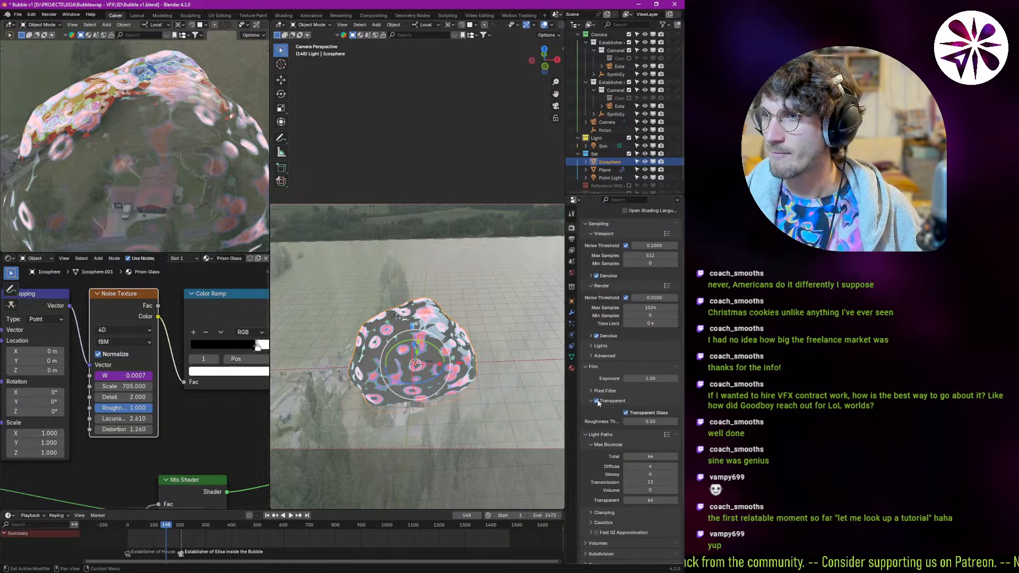
left_click(596, 401)
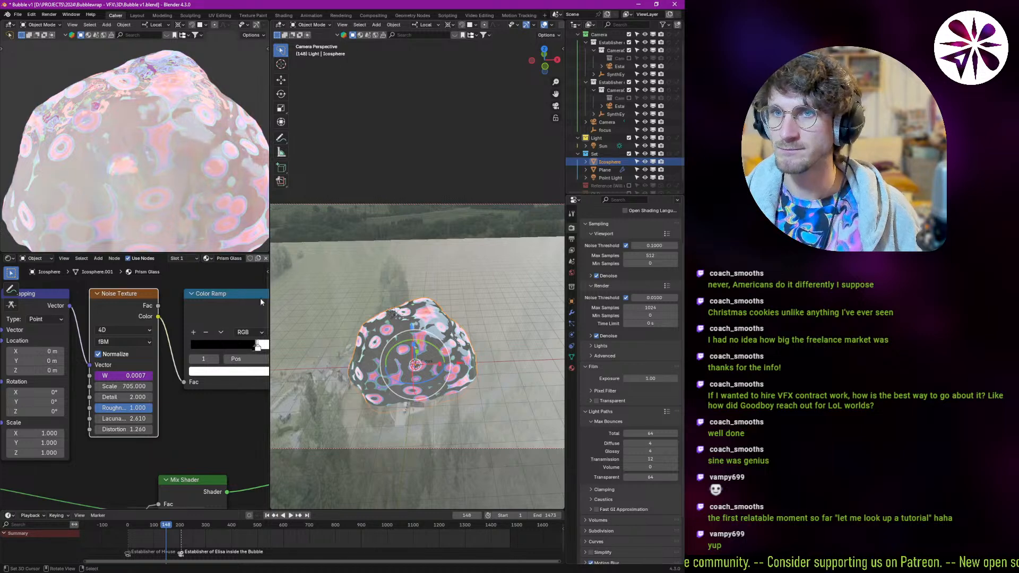
- Frame the whole bubble in the rendered preview and turn the transparent film option back on
scroll(156, 219, "down", 3)
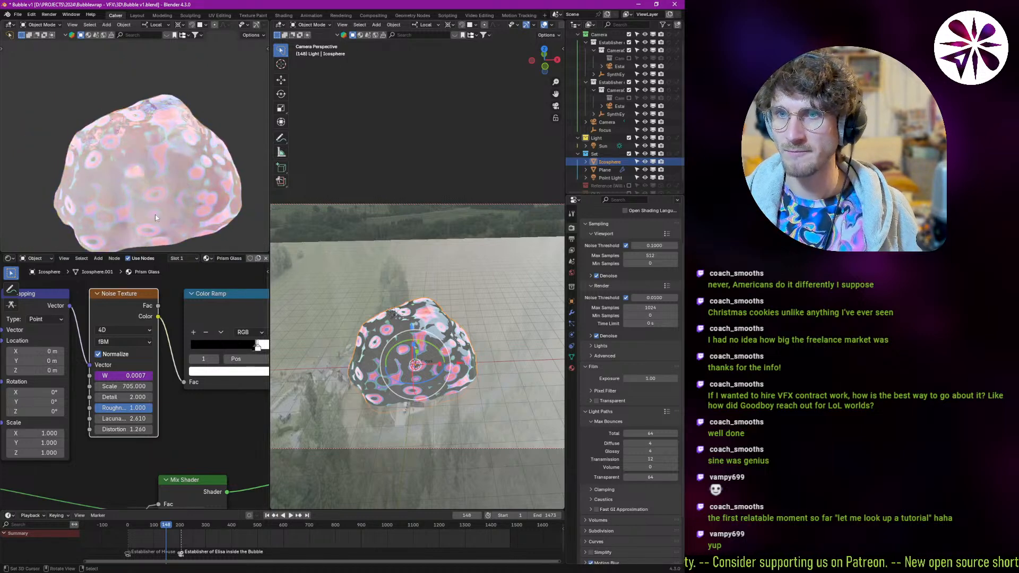
middle_click_drag(154, 219, 152, 206, "shift")
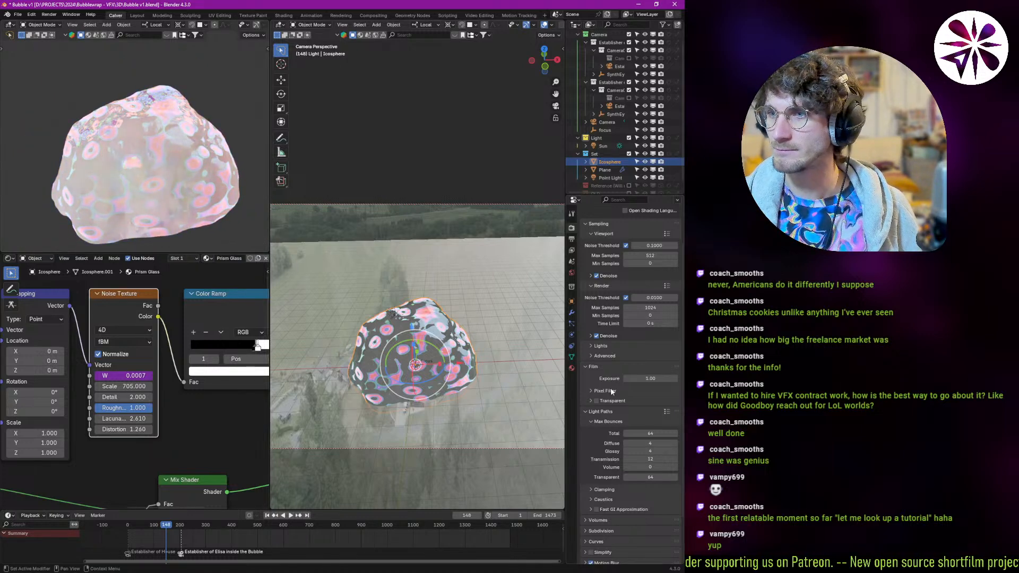
left_click(598, 402)
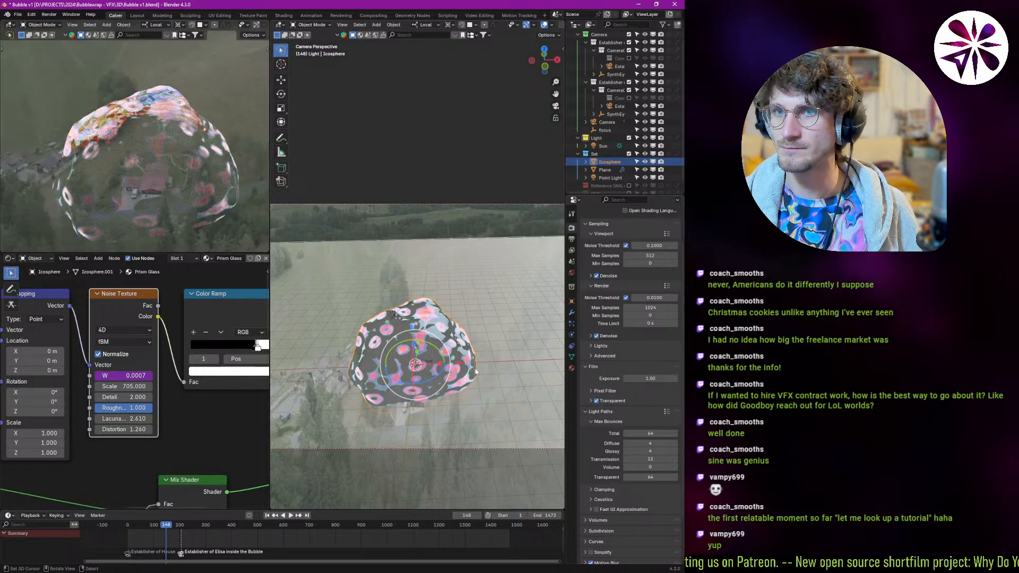
left_click(378, 395)
left_click(378, 389)
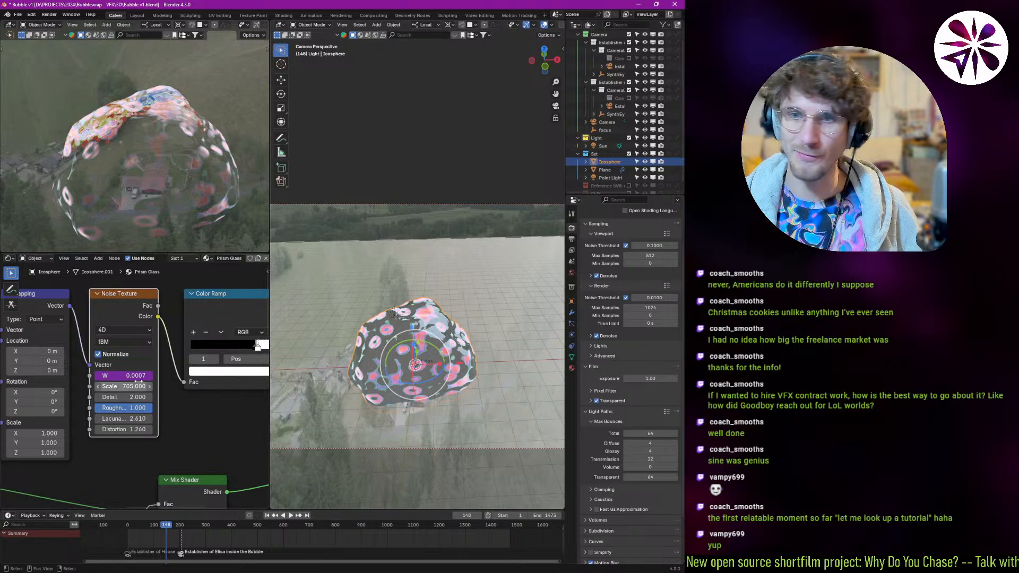
- Add a Geometry input node to the Prism Glass material, placed above the Material Output
scroll(167, 387, "down", 4)
scroll(138, 344, "up", 4)
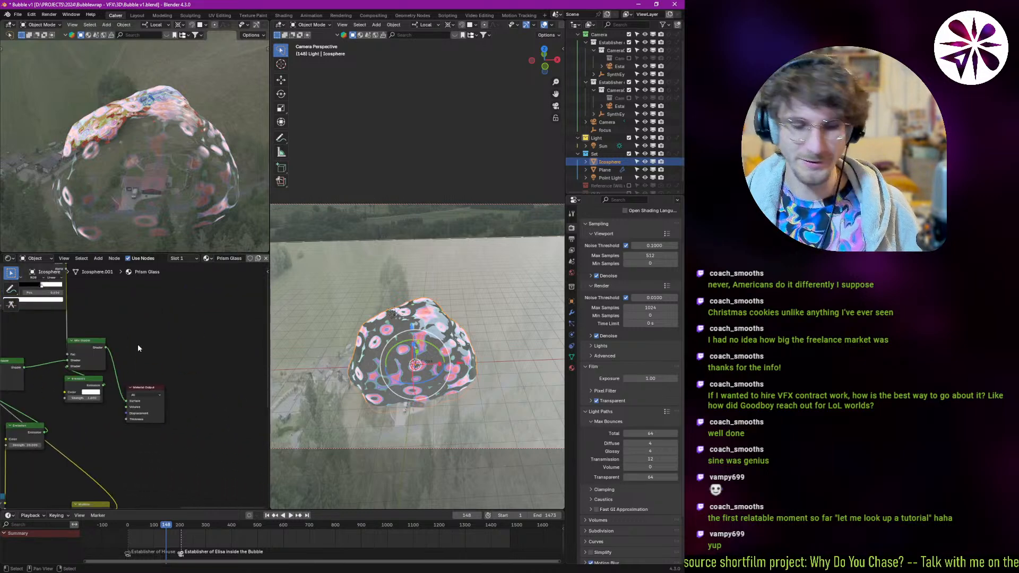
key("shift+a")
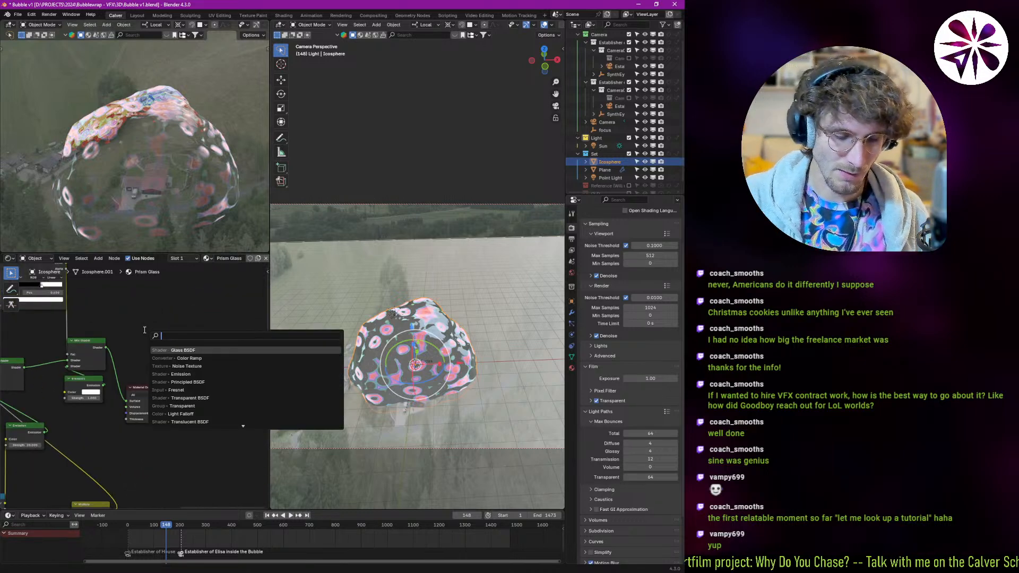
type("geometry")
key("Return")
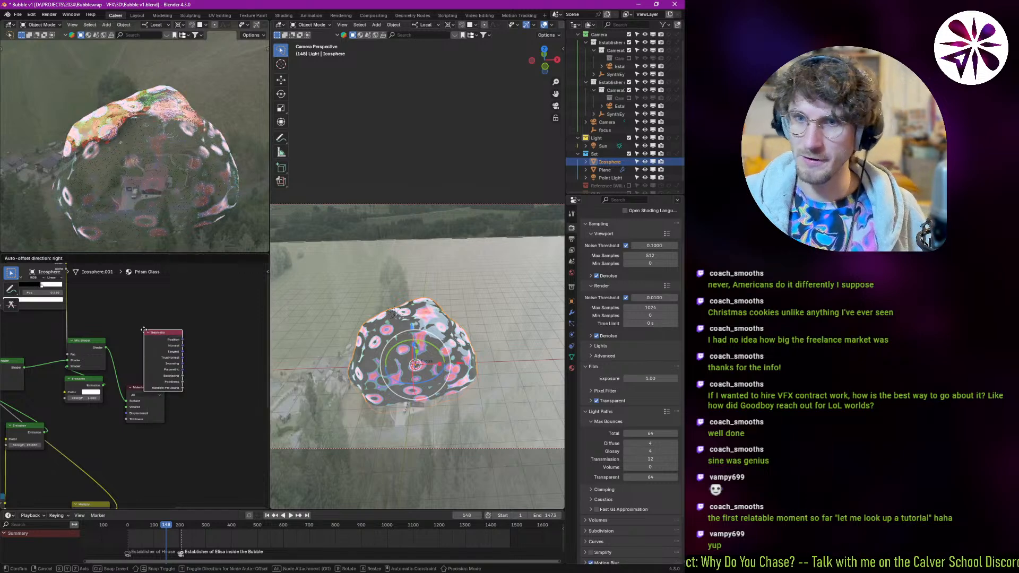
left_click(158, 301)
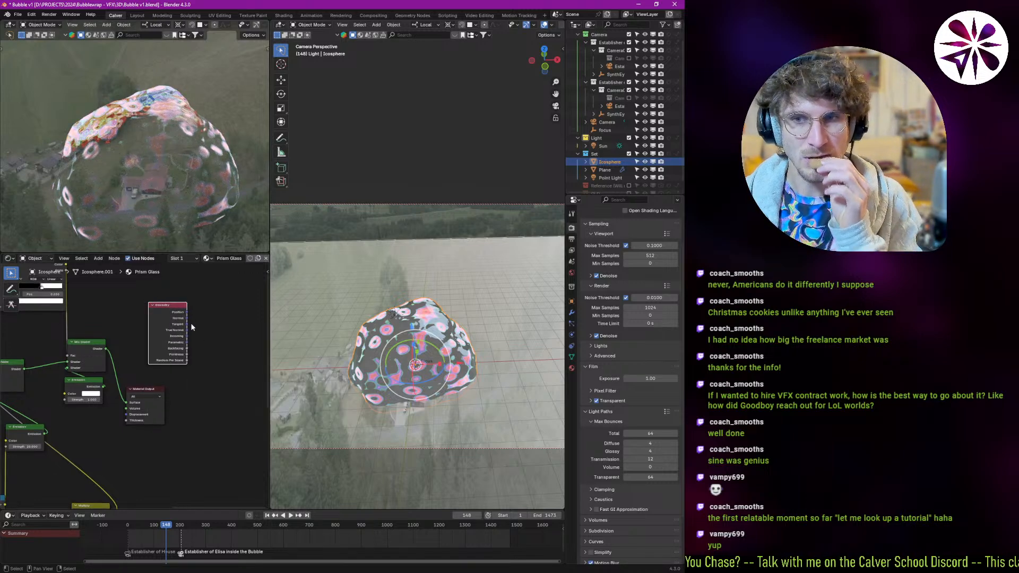
scroll(189, 344, "up", 3)
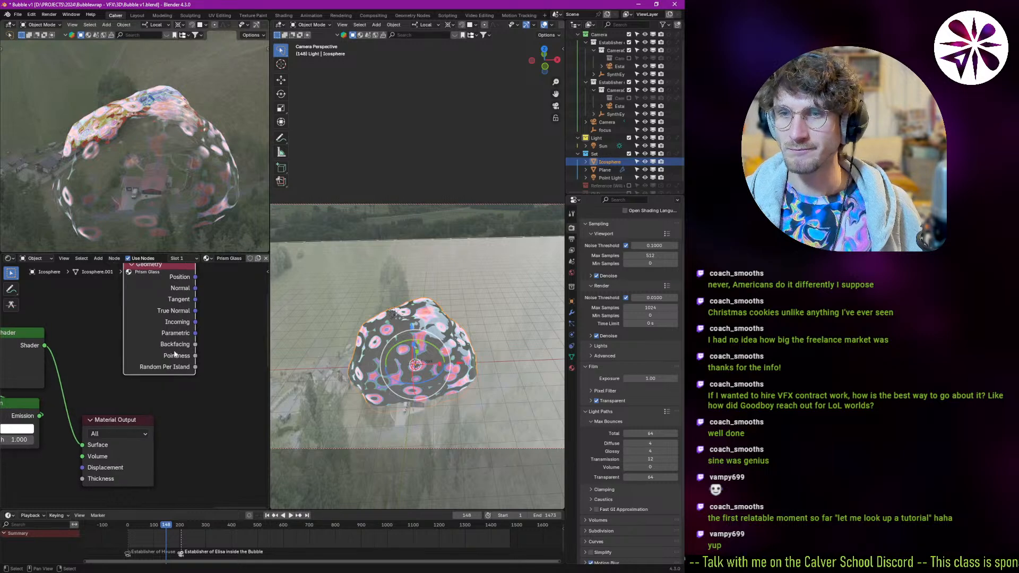
middle_click_drag(174, 352, 197, 355)
left_click_drag(186, 348, 171, 341)
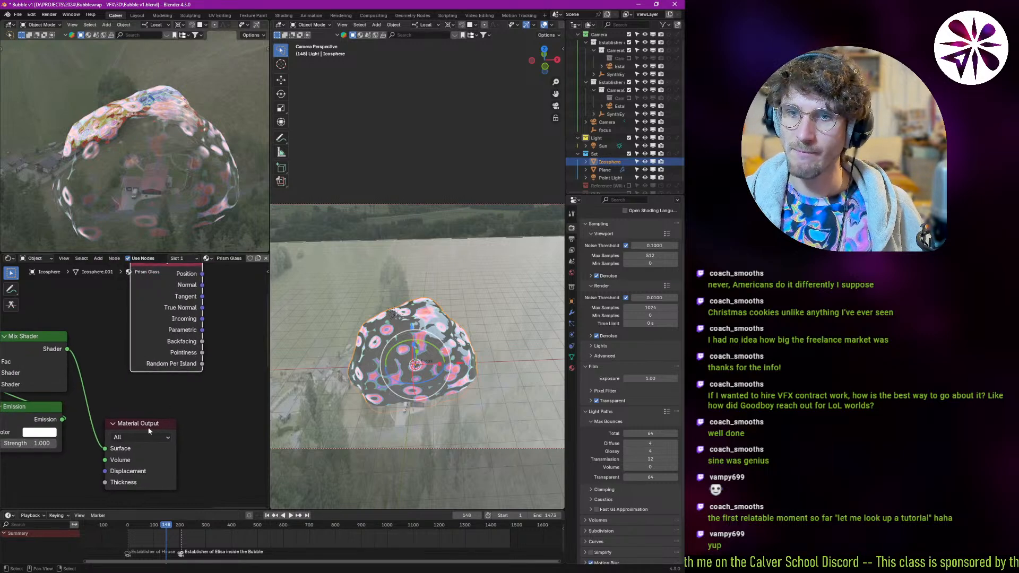
- Make room before the Material Output and insert a second Mix Shader between the existing Mix Shader and the output's Surface
left_click_drag(159, 428, 279, 418)
middle_click_drag(112, 391, 138, 387)
scroll(138, 388, "down", 4)
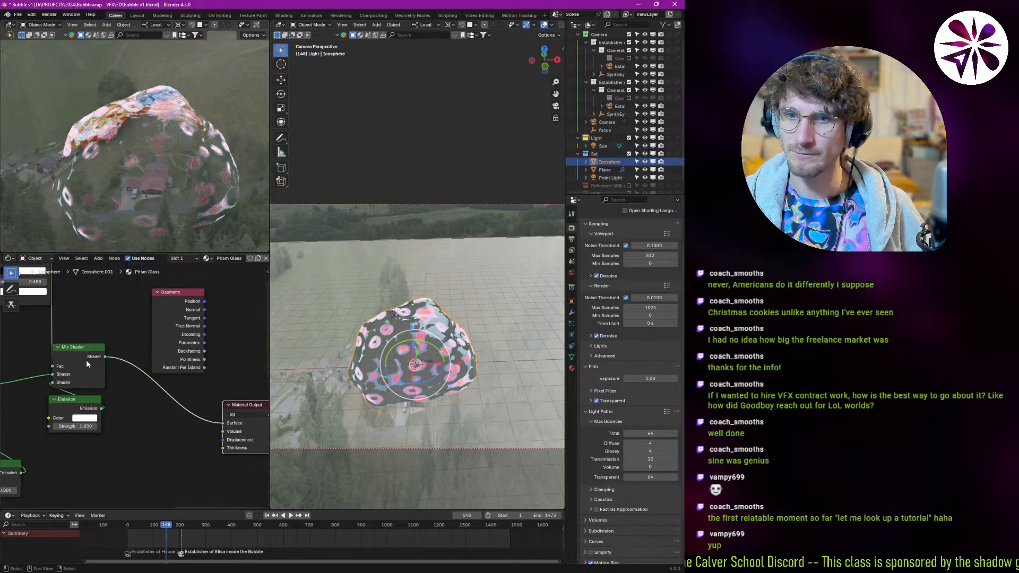
left_click_drag(90, 374, 90, 376)
left_click(189, 415)
scroll(111, 425, "down", 2)
middle_click_drag(98, 434, 182, 448)
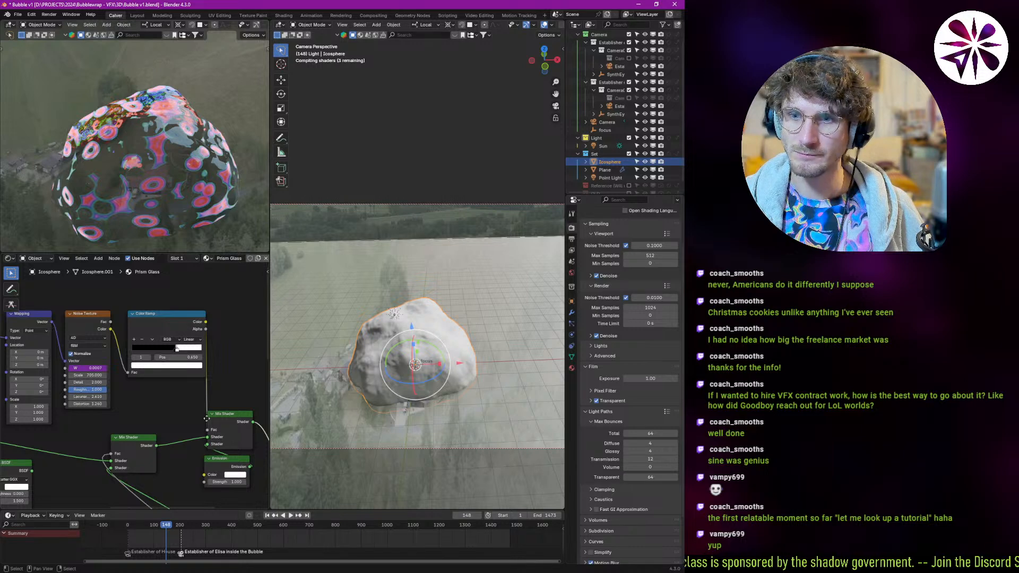
middle_click_drag(143, 415, 277, 410)
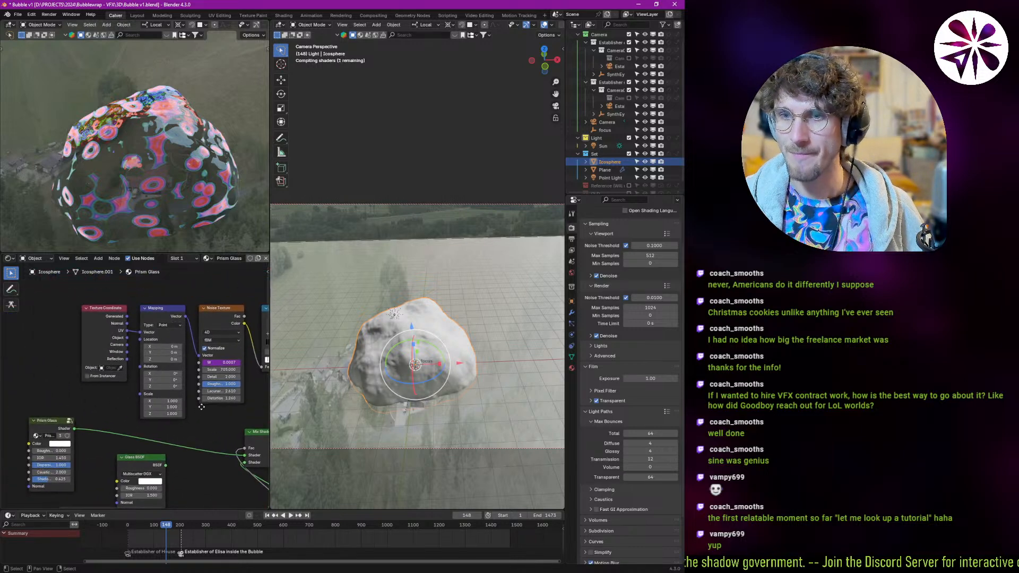
middle_click_drag(202, 407, 183, 386)
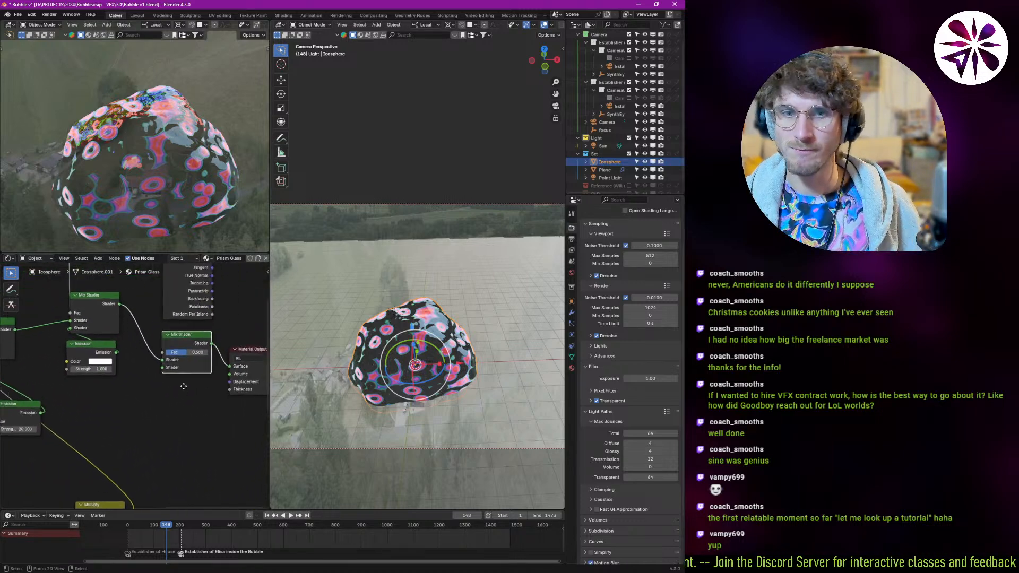
- Add a Transparent BSDF below the new Mix Shader and connect it to that node's second shader input
scroll(183, 386, "up", 1)
key("shift+a")
type("trans")
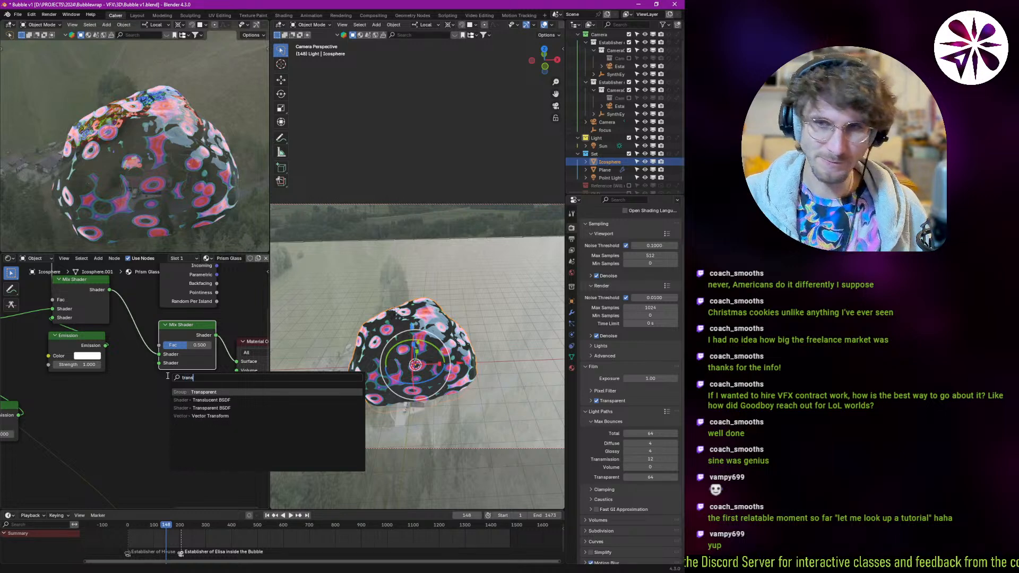
key("Escape")
key("shift+a")
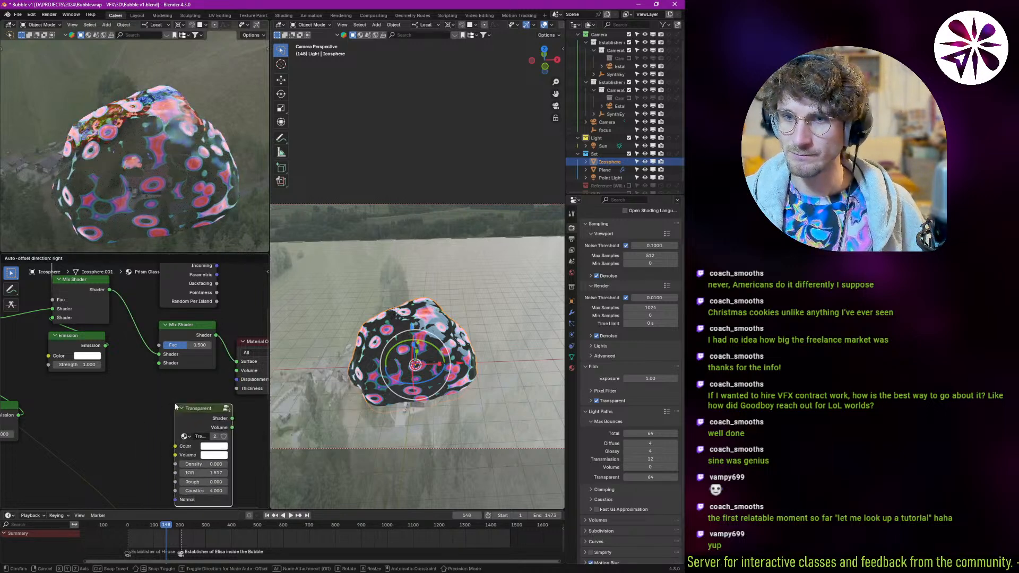
type("trans")
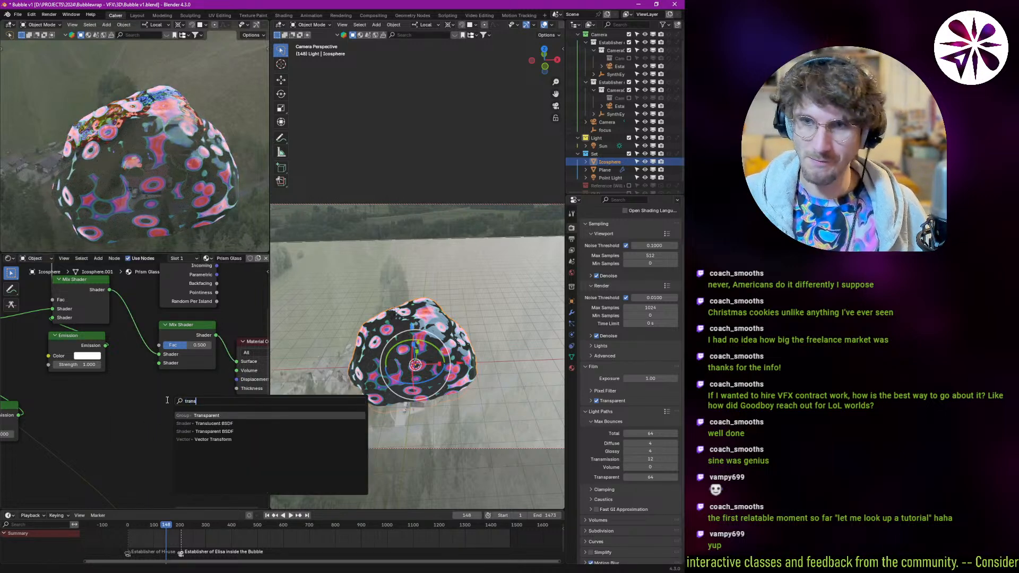
key("Return")
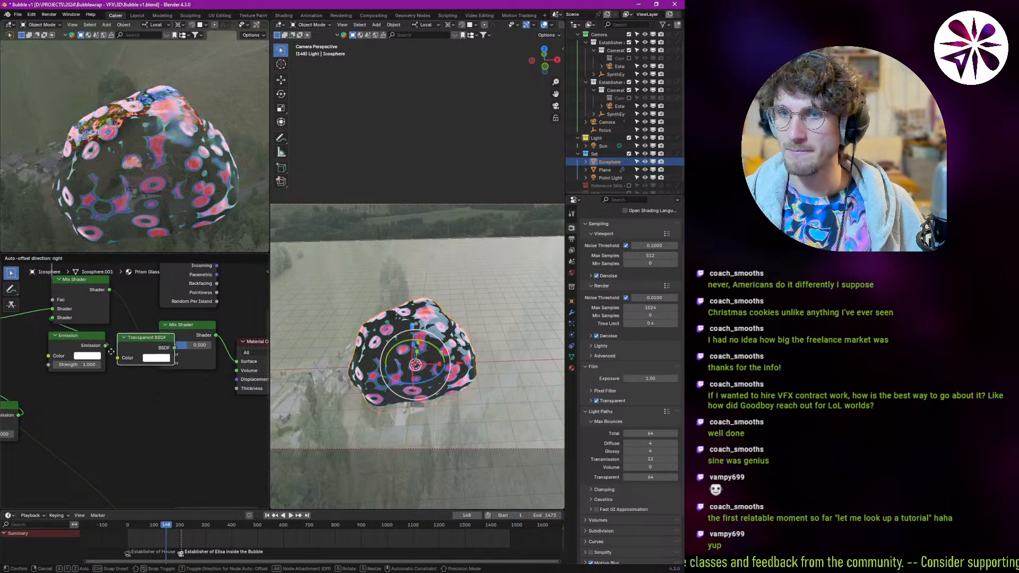
left_click(162, 397)
right_click_drag(190, 368, 190, 366, "alt")
- Connect the Geometry node's Backfacing output to the new Mix Shader's Fac and toggle muting of that Mix Shader to compare
middle_click_drag(211, 304, 202, 348)
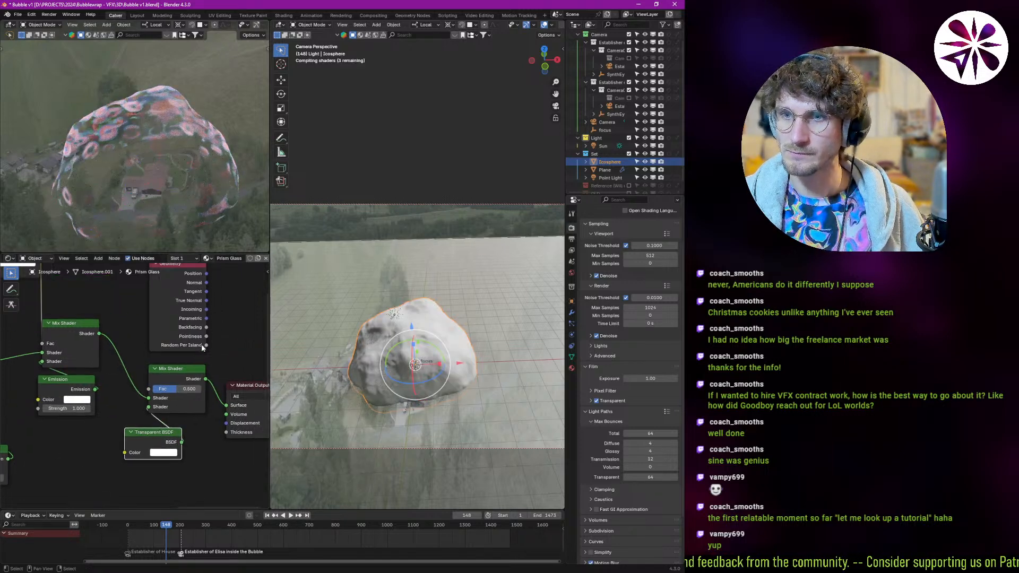
left_click_drag(158, 388, 158, 388)
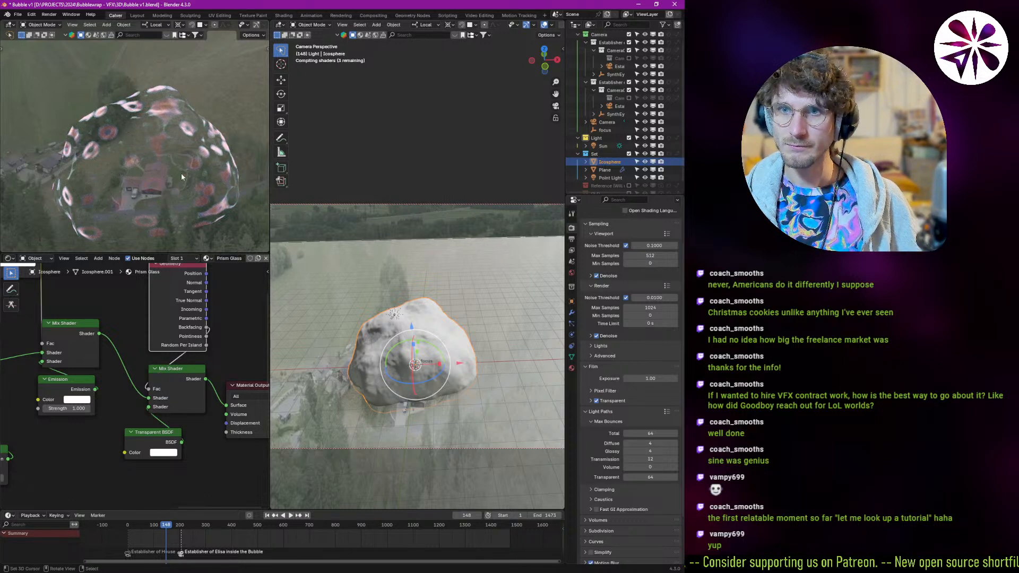
left_click(182, 391)
key("m")
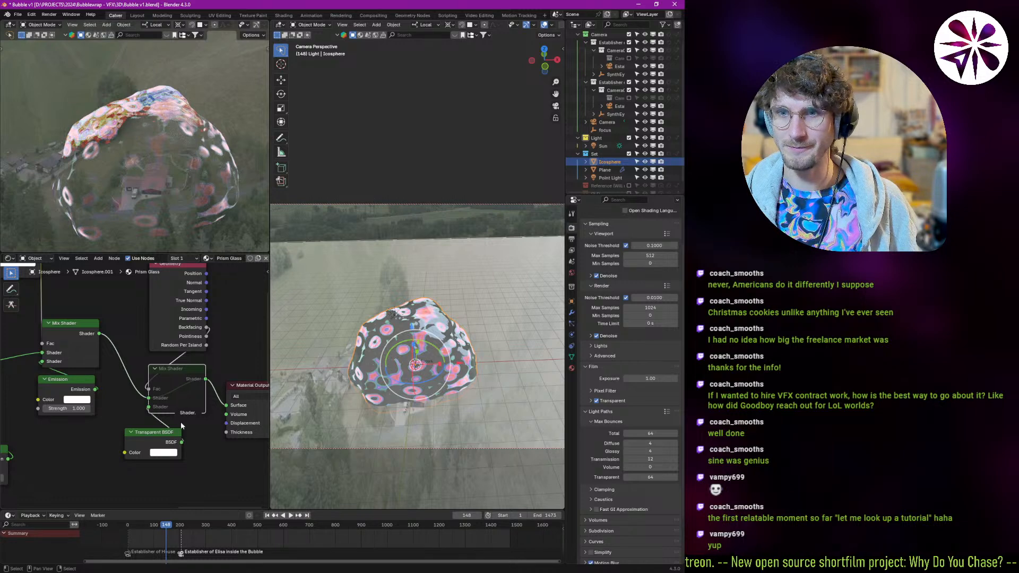
key("m")
- At about frame 310, compare the inside view with the last Mix Shader unmuted and muted, and inspect the bubble from outside
key("space")
left_click(207, 544)
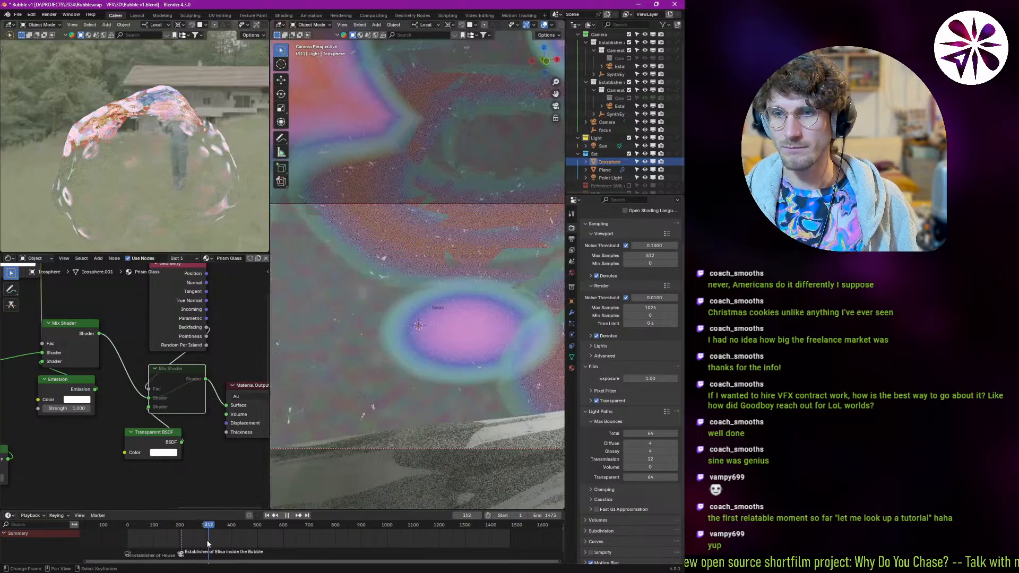
key("space")
key("m")
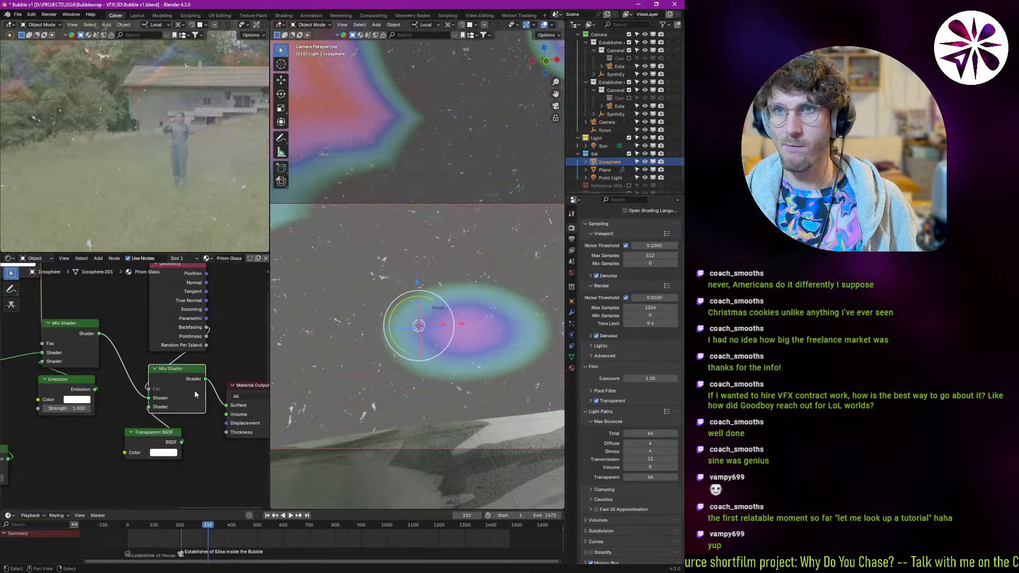
scroll(182, 184, "down", 4)
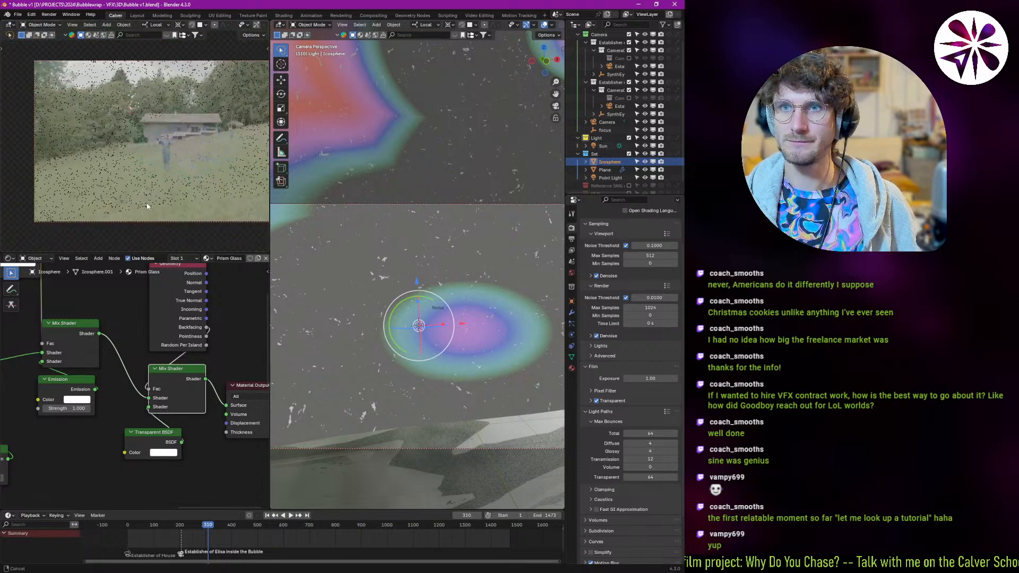
key("m")
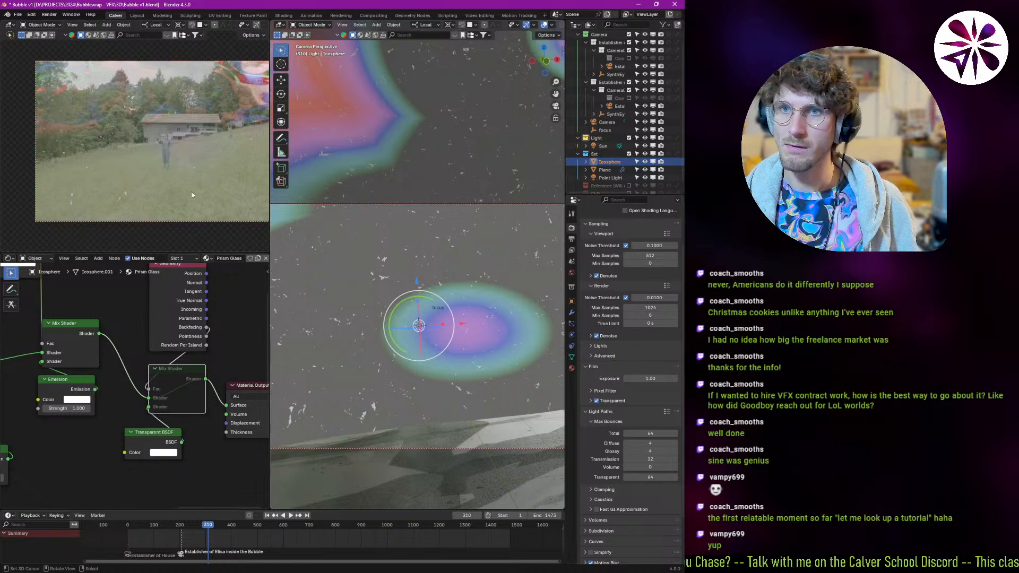
middle_click_drag(192, 195, 163, 222)
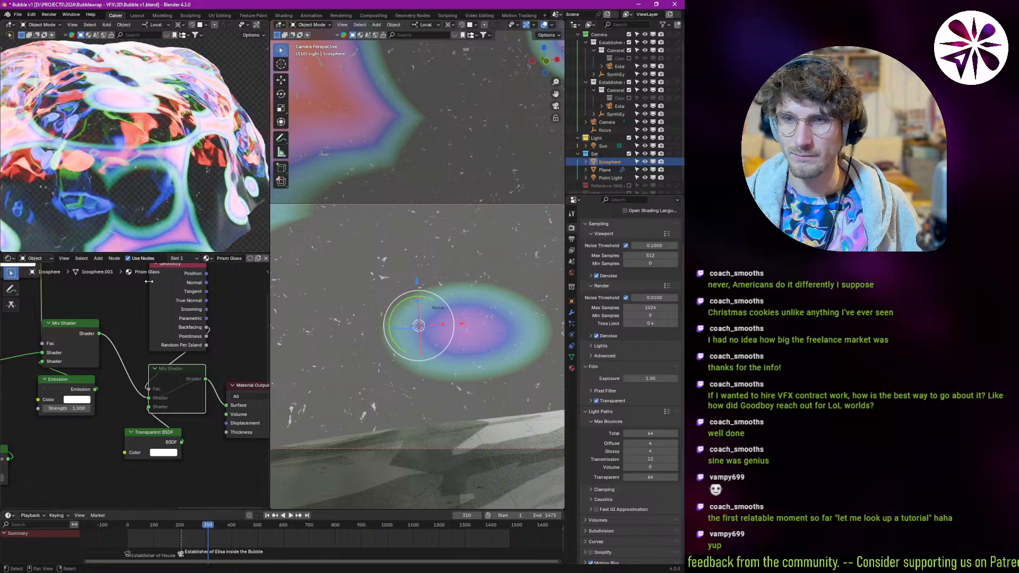
mouse_move(102, 129)
middle_mouse_down()
mouse_move(113, 210)
mouse_move(144, 208)
mouse_move(104, 146)
middle_mouse_up()
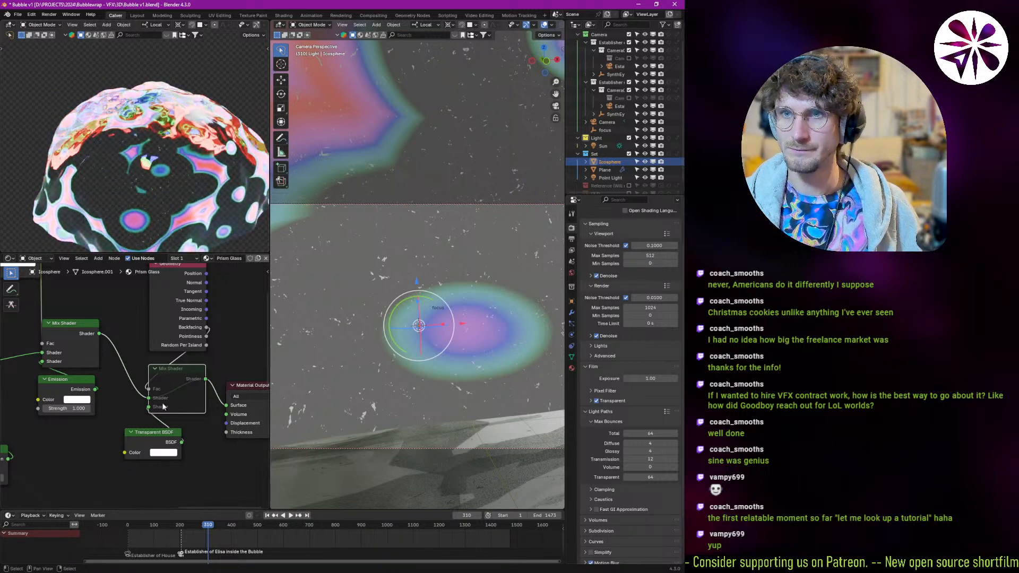
scroll(148, 396, "left", 5)
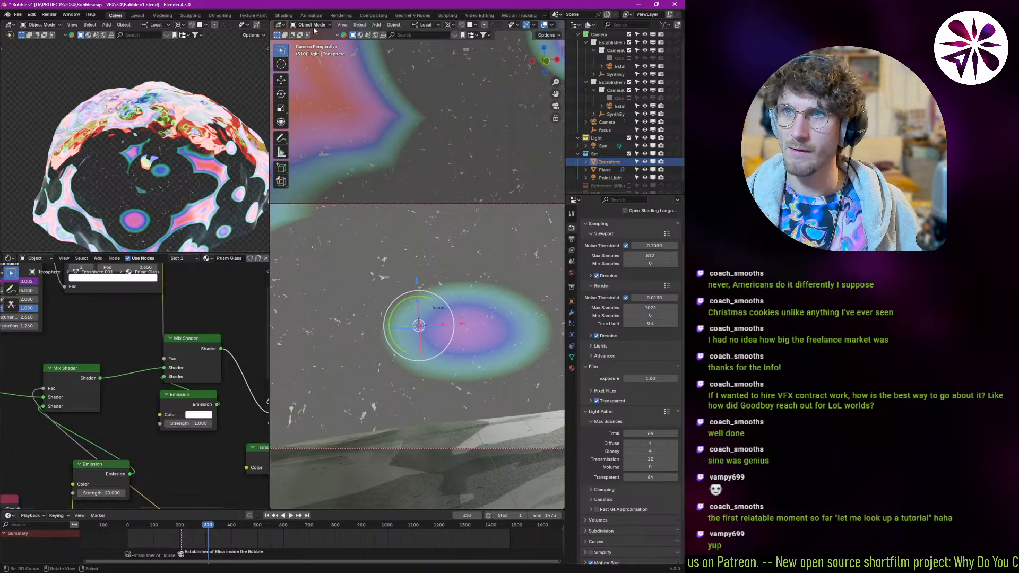
- In the Geometry Nodes workspace at frame 136, set the Multiply value feeding the second Set Position to 0.000
left_click(405, 16)
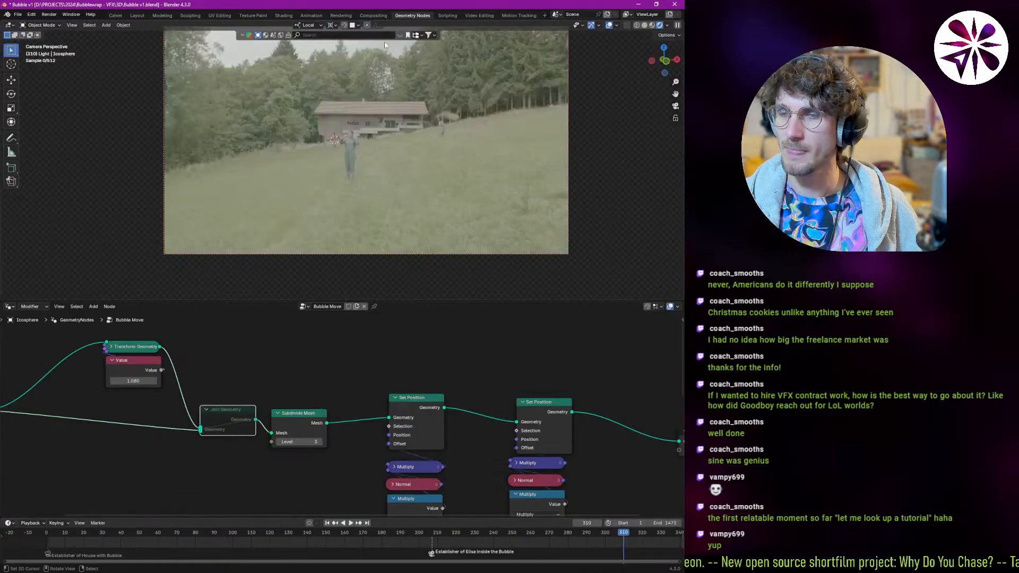
left_click(301, 545)
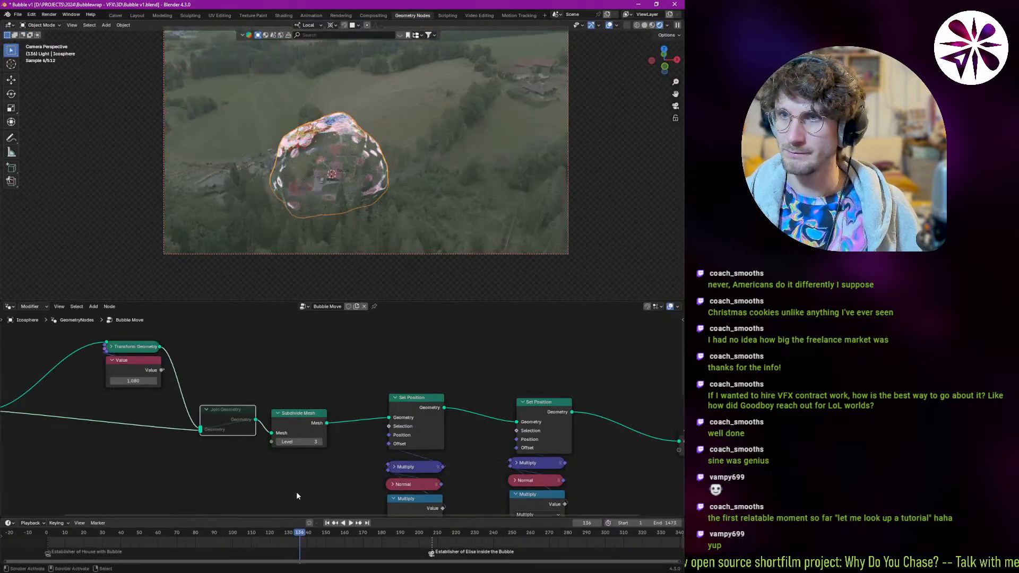
middle_click_drag(536, 478, 415, 454)
middle_click_drag(422, 513, 416, 459)
left_click_drag(405, 464, 396, 464)
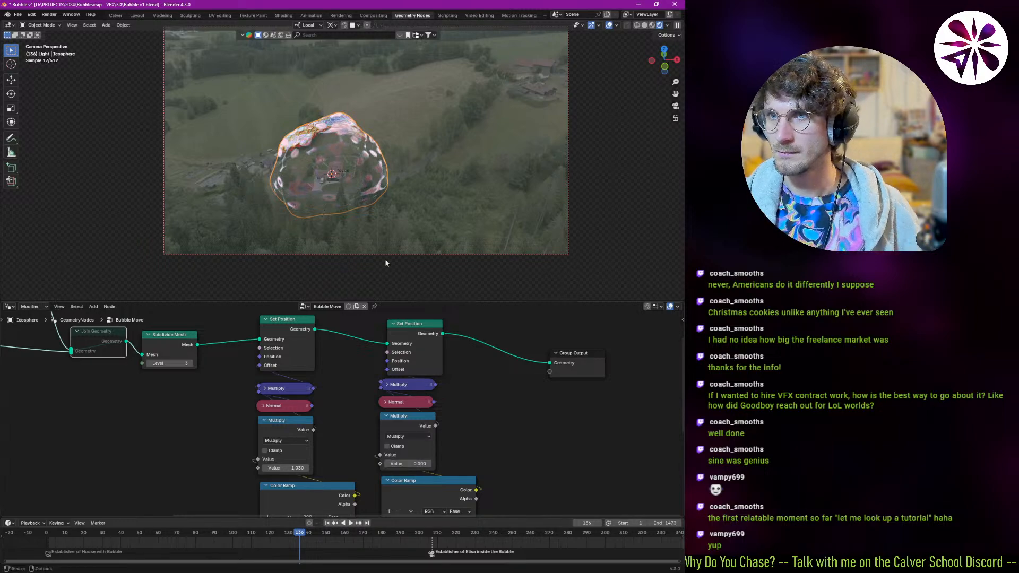
- With a close view of the bubble, compare the second displacement's Multiply value at 0.040 and 0.000, leaving it at 0.000
scroll(331, 132, "up", 5)
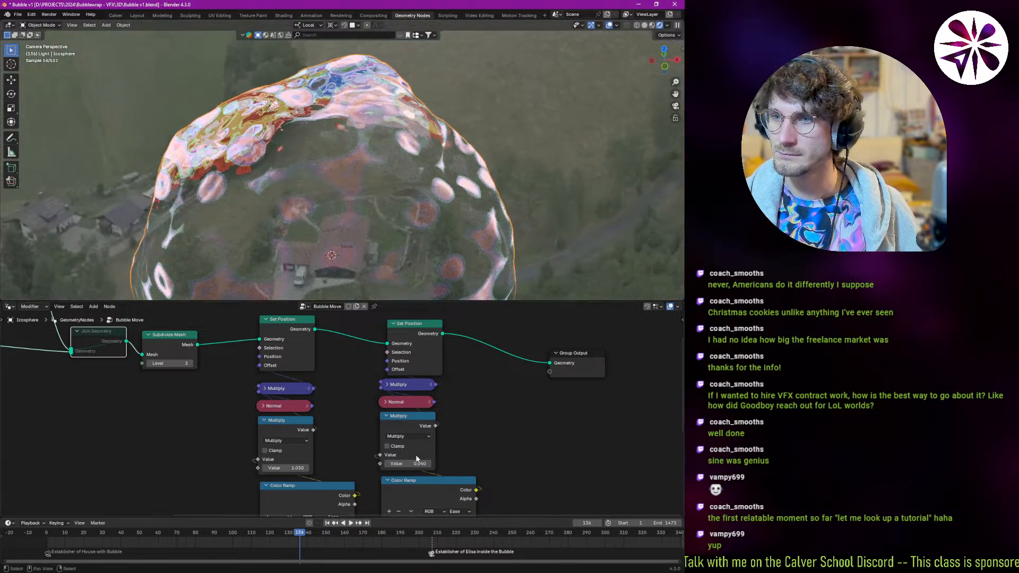
key("Return")
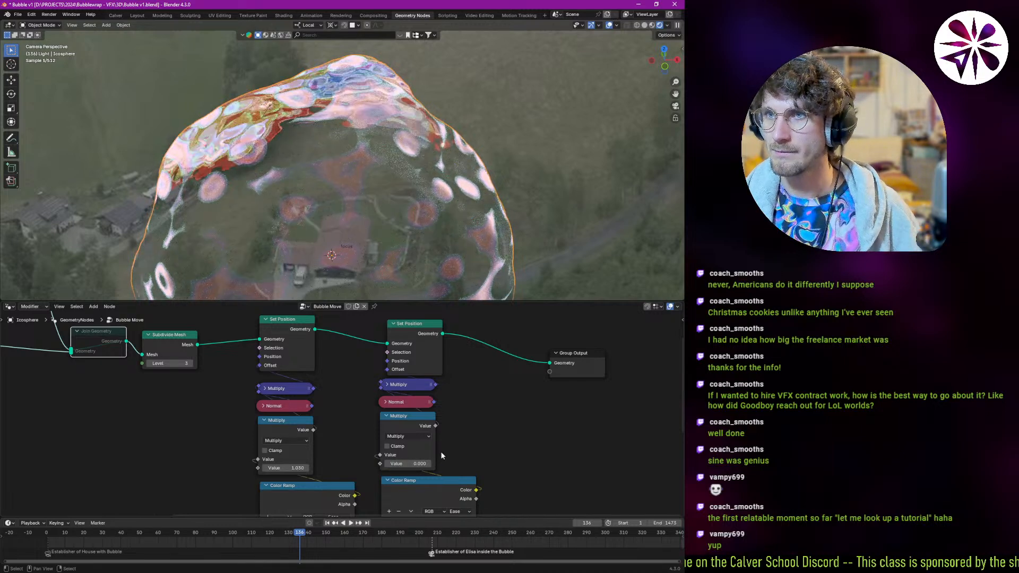
key("ctrl+z")
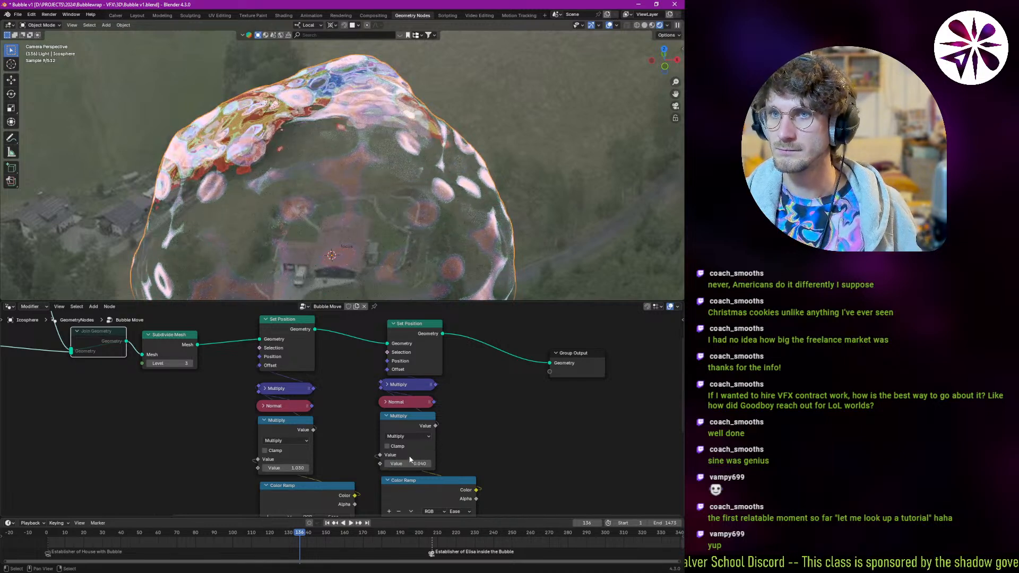
key("Return")
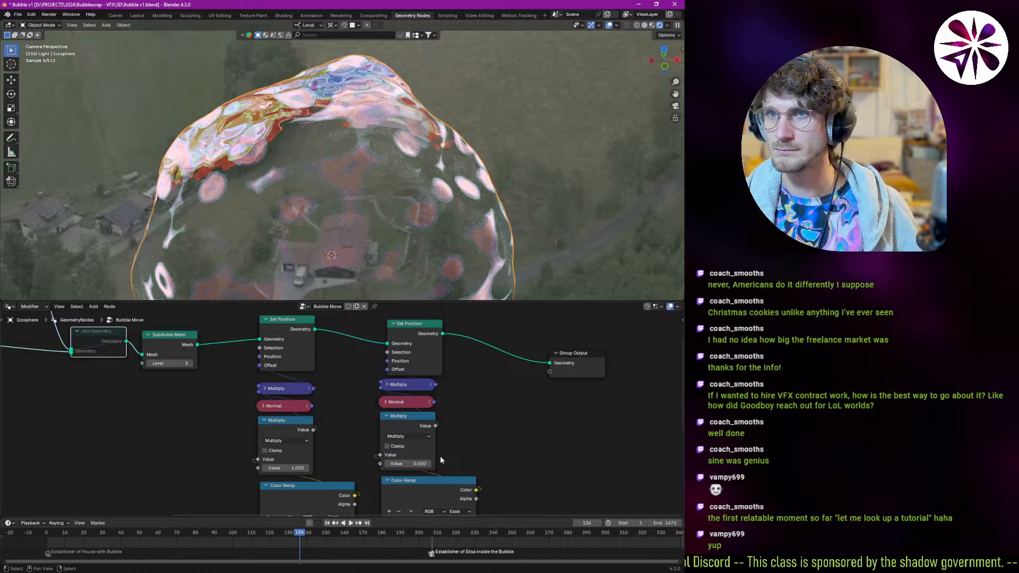
- Undo the last change to the second displacement's Multiply value, view the whole bubble in the shot and deselect everything
key("ctrl+z")
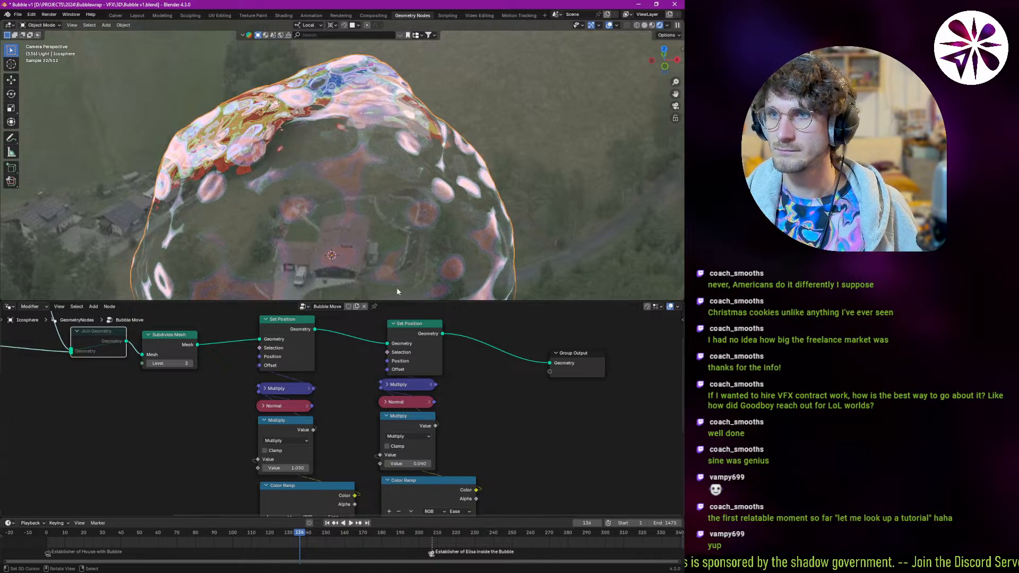
middle_click_drag(396, 288, 298, 203)
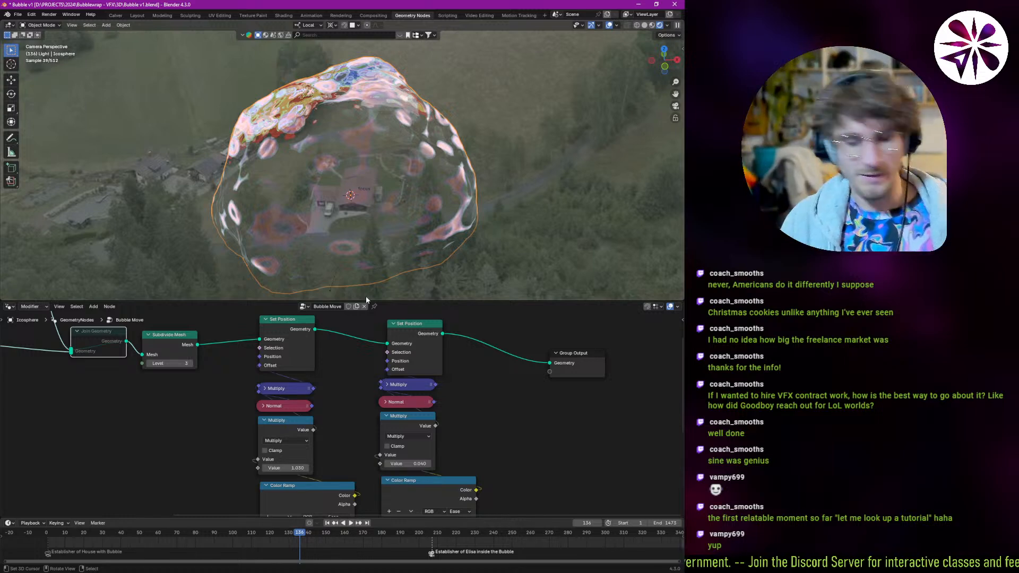
key("alt+a")
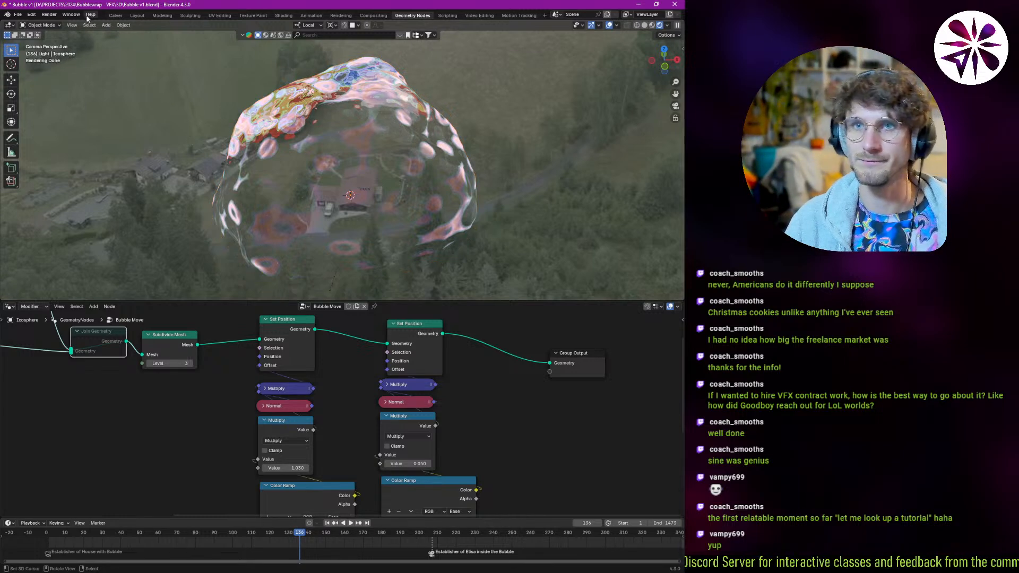
- Return to the Calver workspace, view the bubble through the camera, and bring the Prism Glass material's last Mix Shader into view
left_click(115, 15)
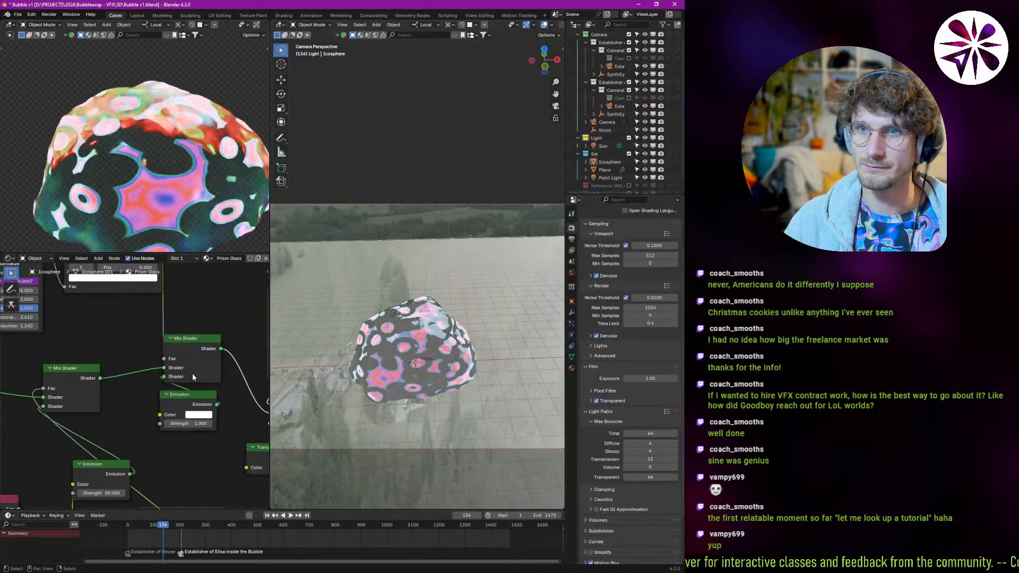
key("KP_0")
key("KP_0")
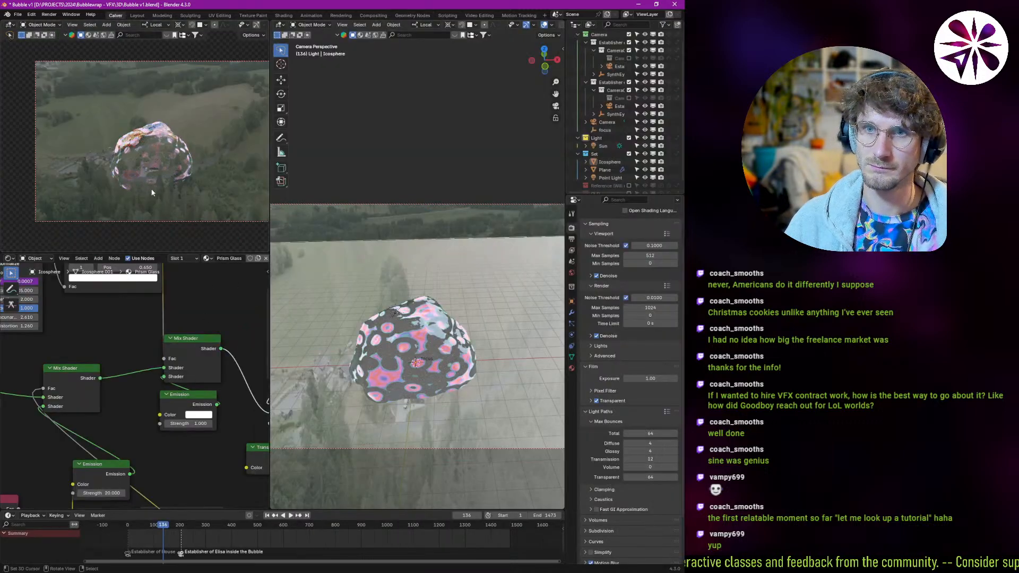
key("KP_0")
middle_click_drag(266, 361, 141, 371)
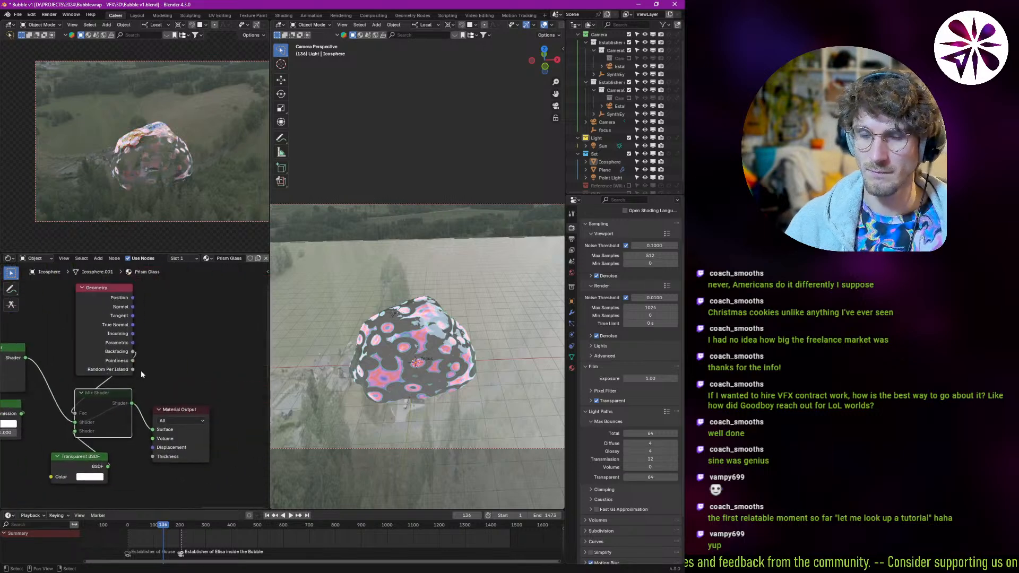
- At frame 310, compare the rendered inside view with the last Mix Shader unmuted and muted, leaving it muted
left_click(209, 553)
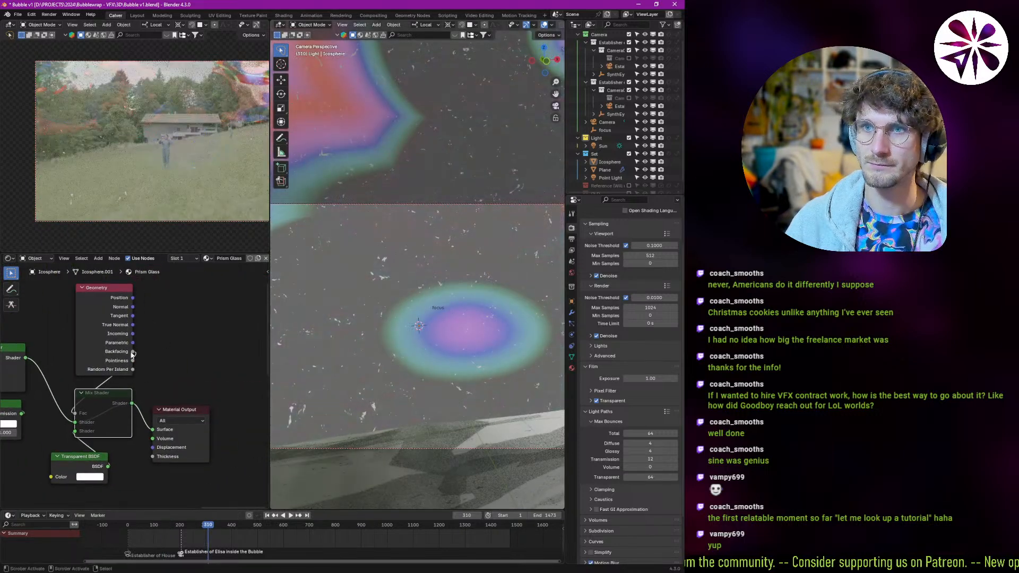
key("m")
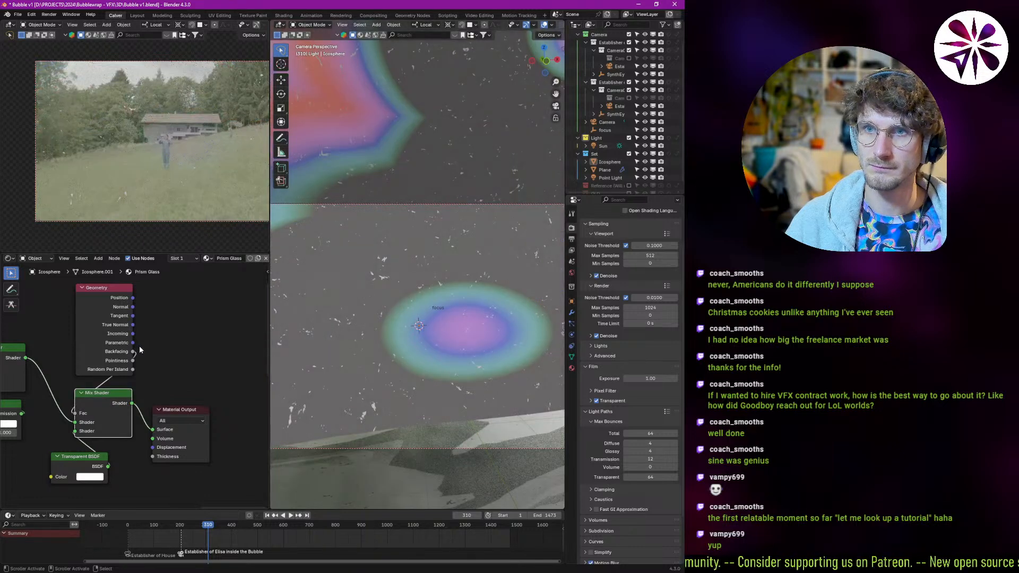
key("m")
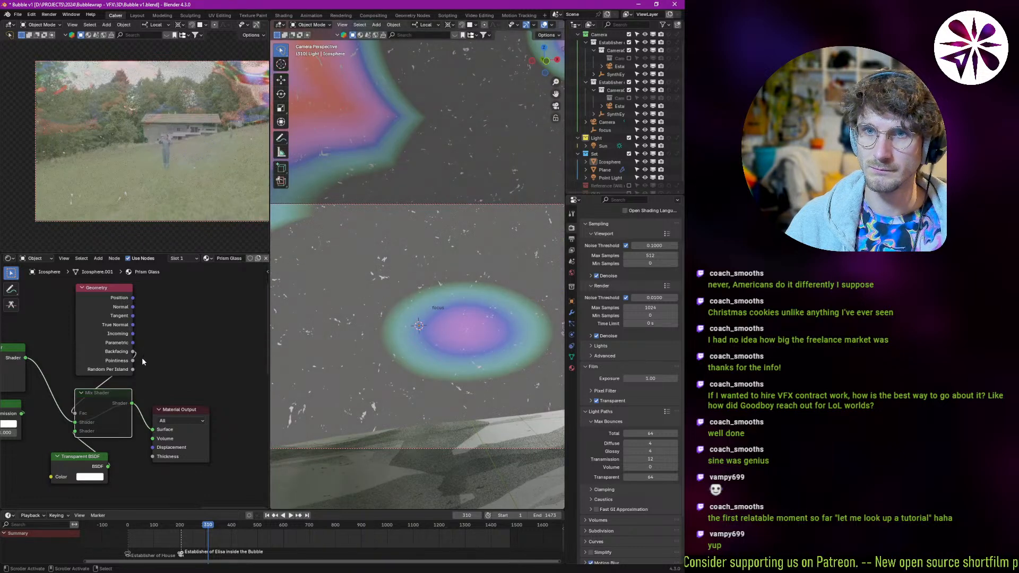
key("m")
key("m")
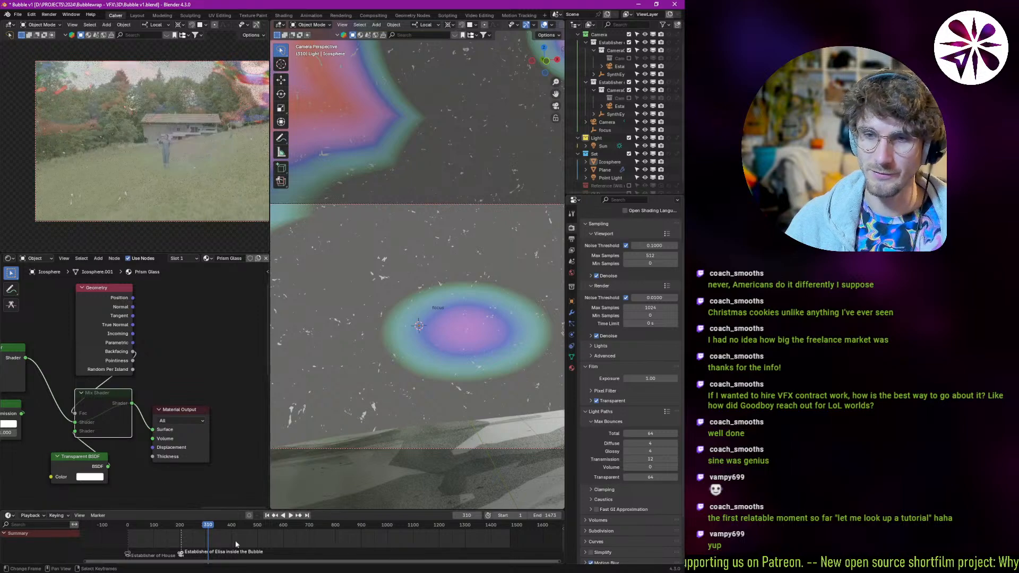
- At frame 1088, compare the close shot of the woman with the last Mix Shader unmuted and muted, leaving it muted
left_click_drag(235, 541, 409, 539)
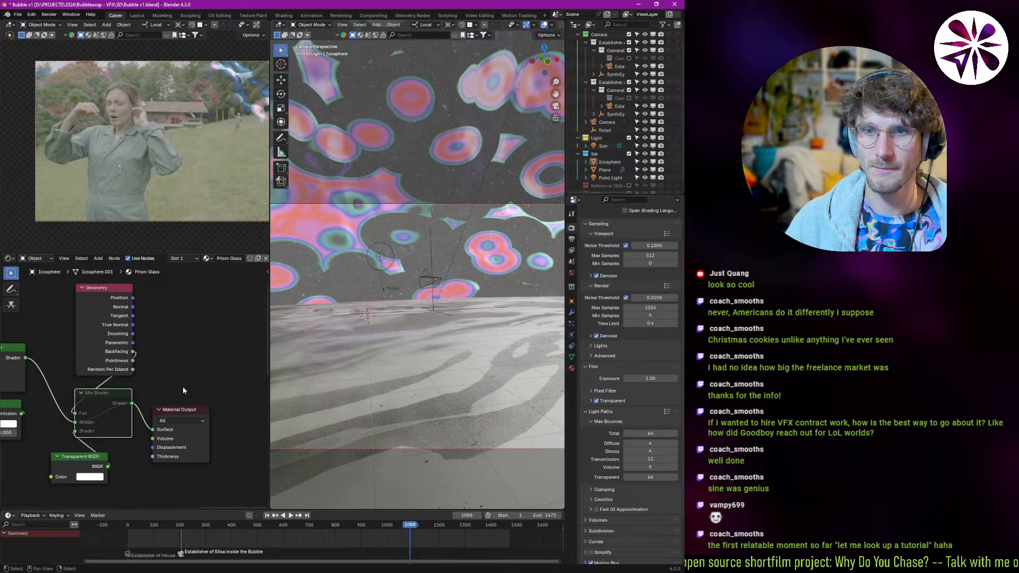
key("m")
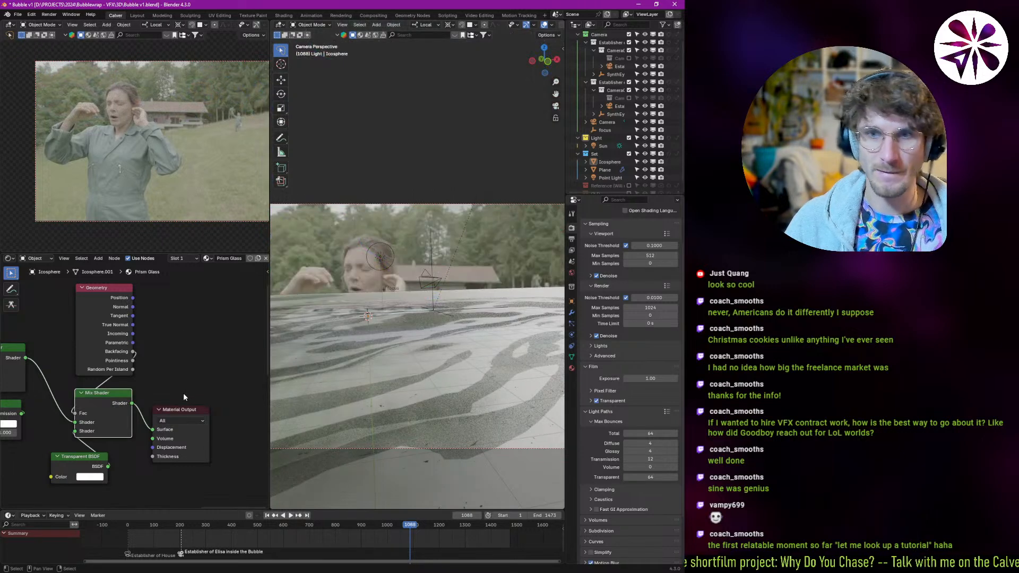
key("m")
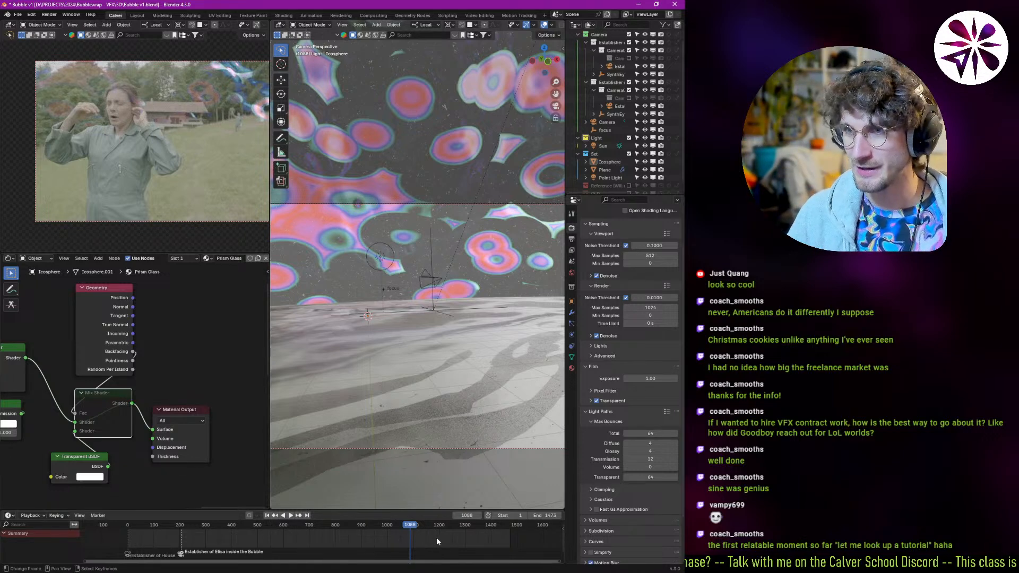
- Play the shot briefly from frame 1088 and from around frame 663 to check the bubble's movement in solid shading
key("space")
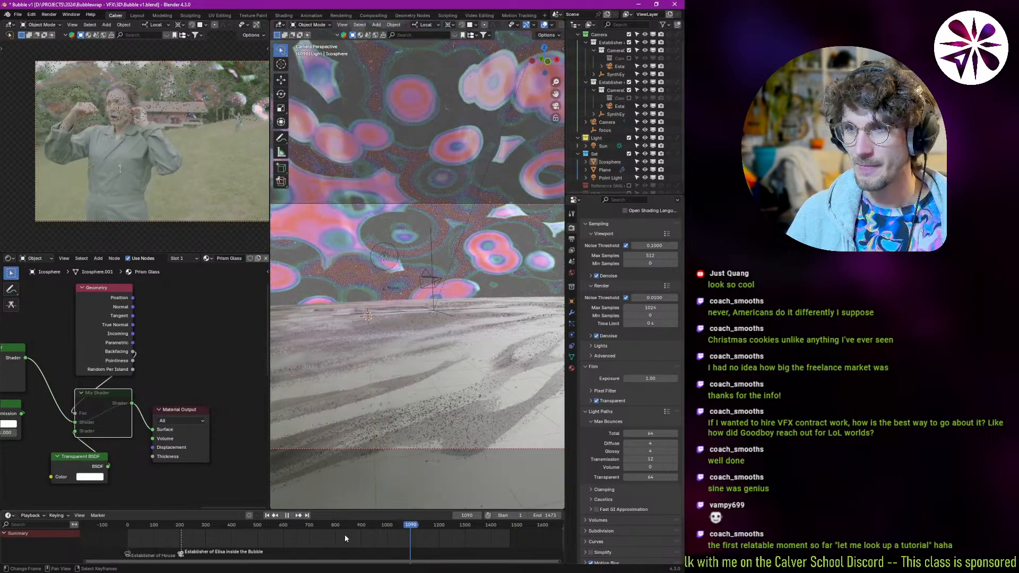
key("Escape")
left_click_drag(335, 531, 293, 526)
key("space")
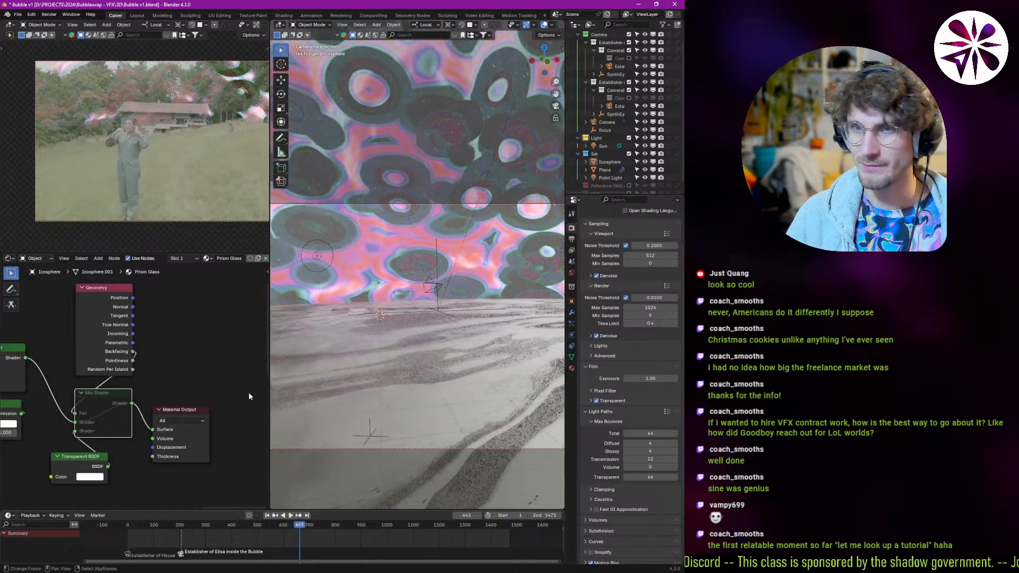
key("space")
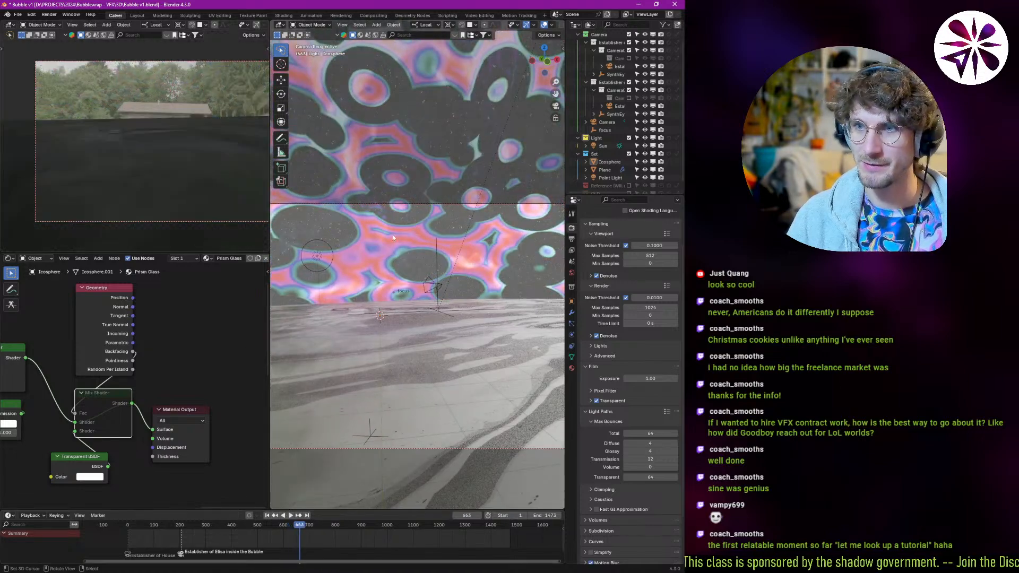
key("space")
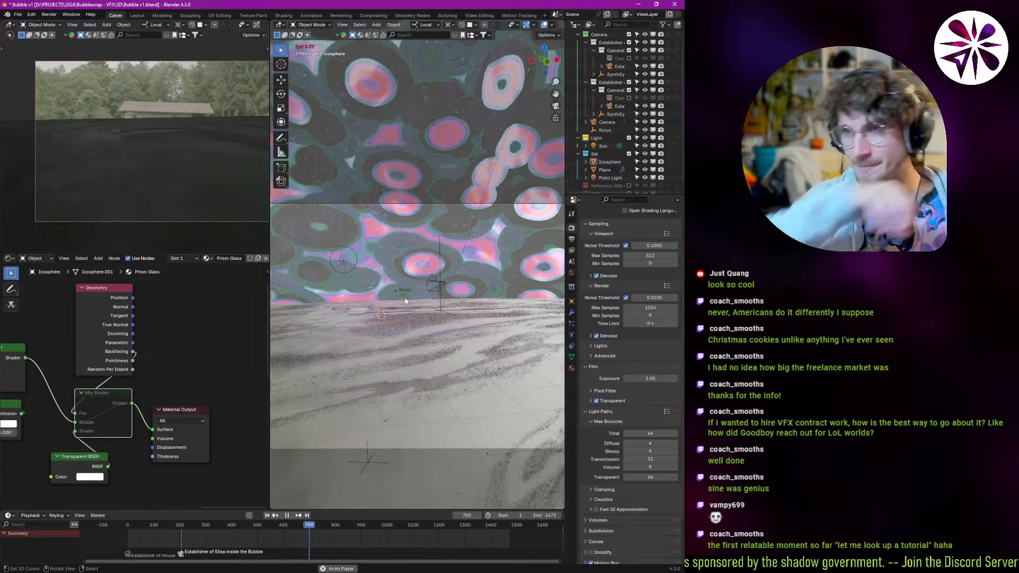
key("space")
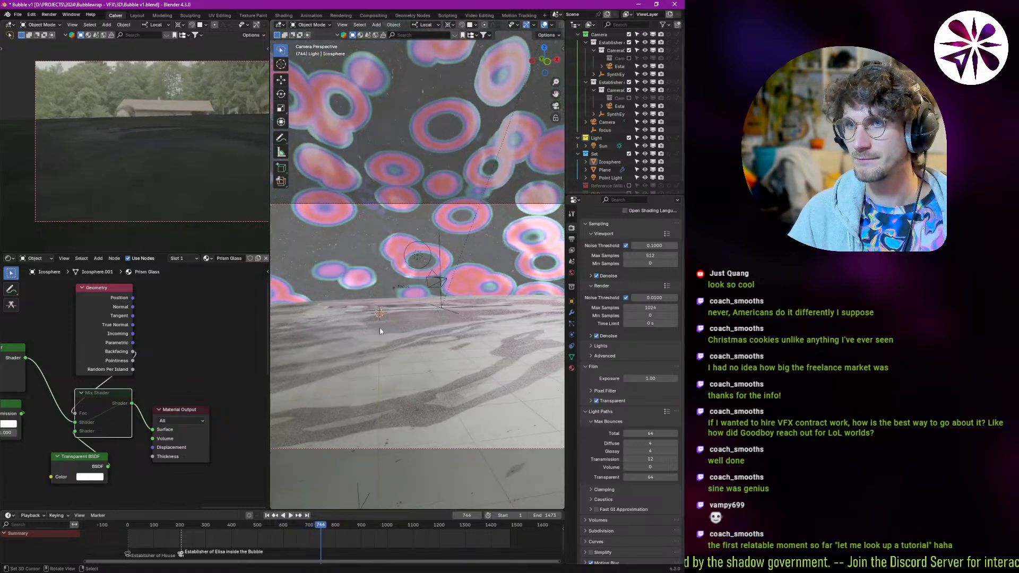
- Play the inside view from around frame 310, check frame 588, and return to the outside view at frame 169
left_click_drag(317, 527, 208, 531)
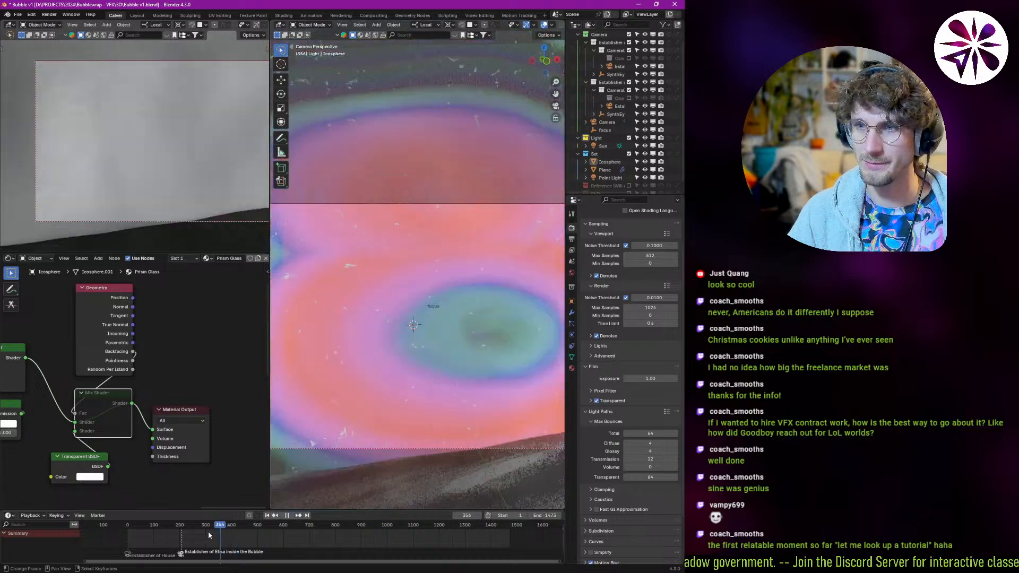
key("space")
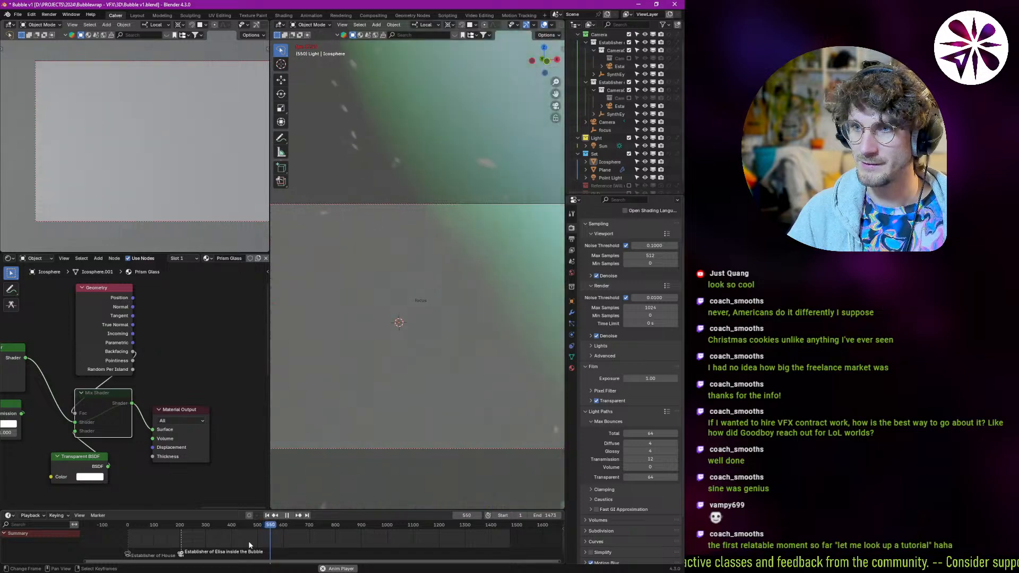
left_click(259, 539)
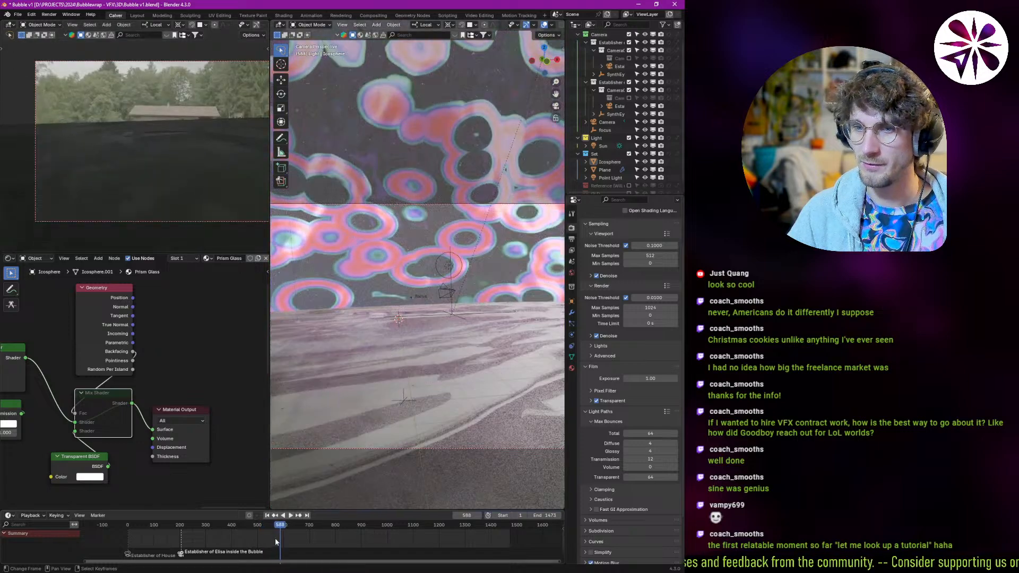
left_click_drag(229, 531, 168, 529)
key("space")
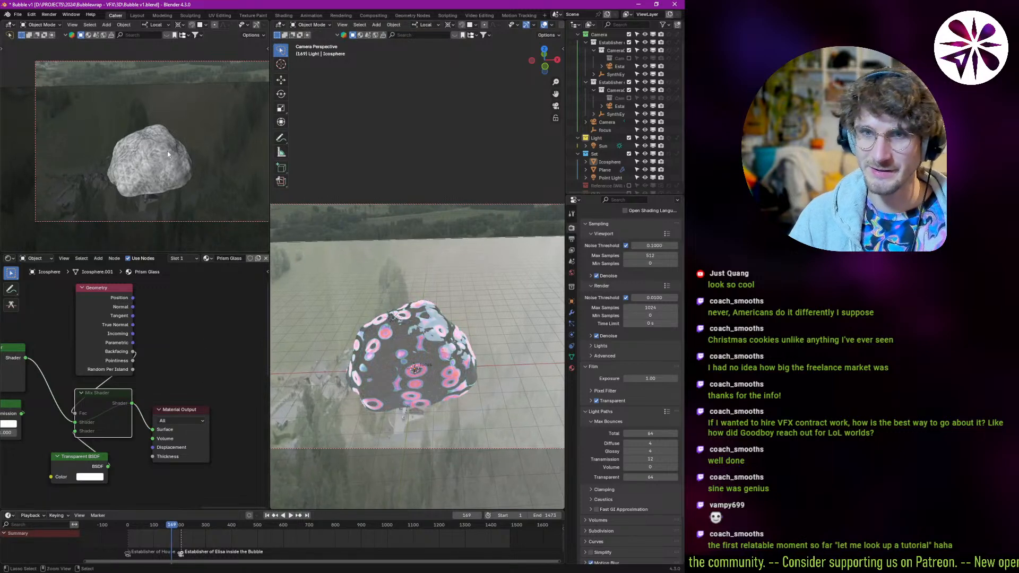
- Examine the bubble's surface up close from outside, and show the camera viewport in rendered shading at frame 164
key("space")
scroll(168, 154, "up", 10)
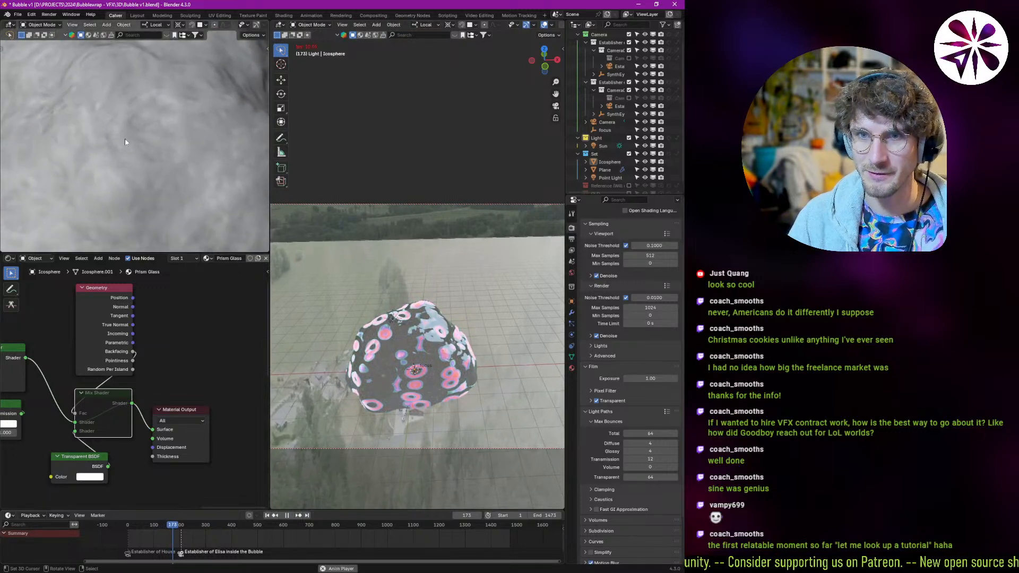
key("Escape")
mouse_move(139, 154)
middle_mouse_down("ctrl")
mouse_move(156, 207)
mouse_move(147, 138)
mouse_move(145, 173)
middle_mouse_up("ctrl")
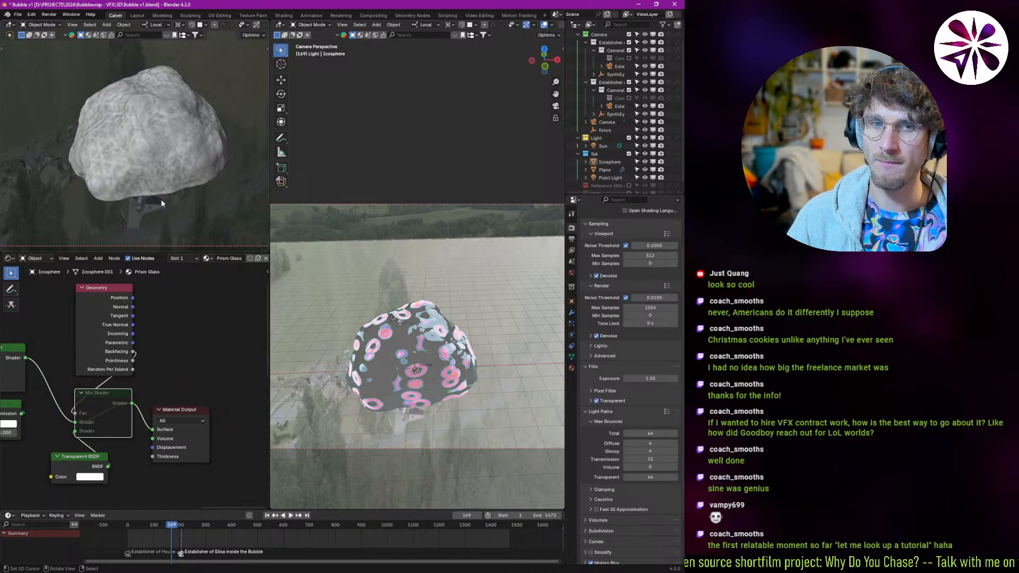
left_click_drag(162, 545, 170, 542)
key("z")
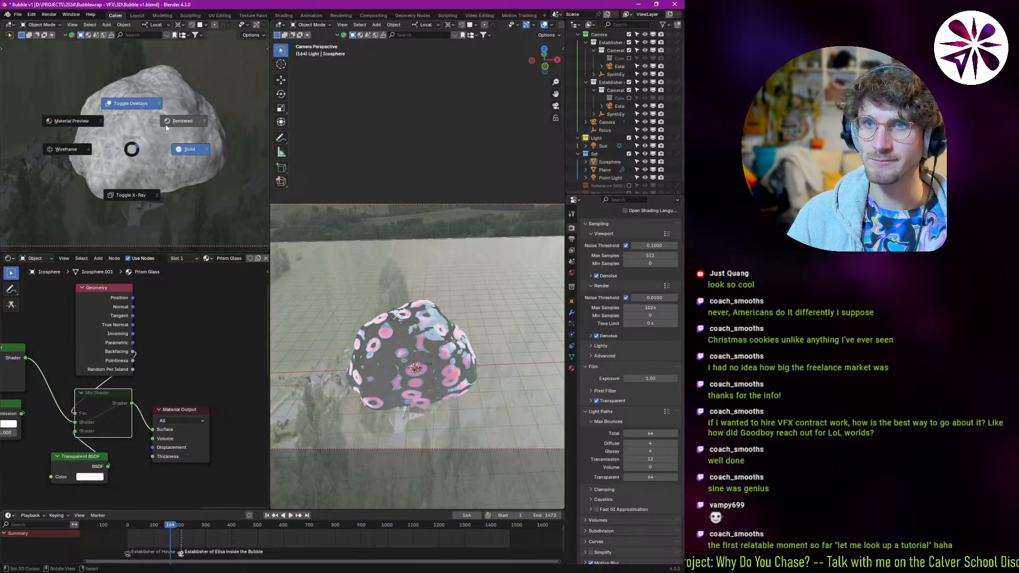
left_click(166, 127)
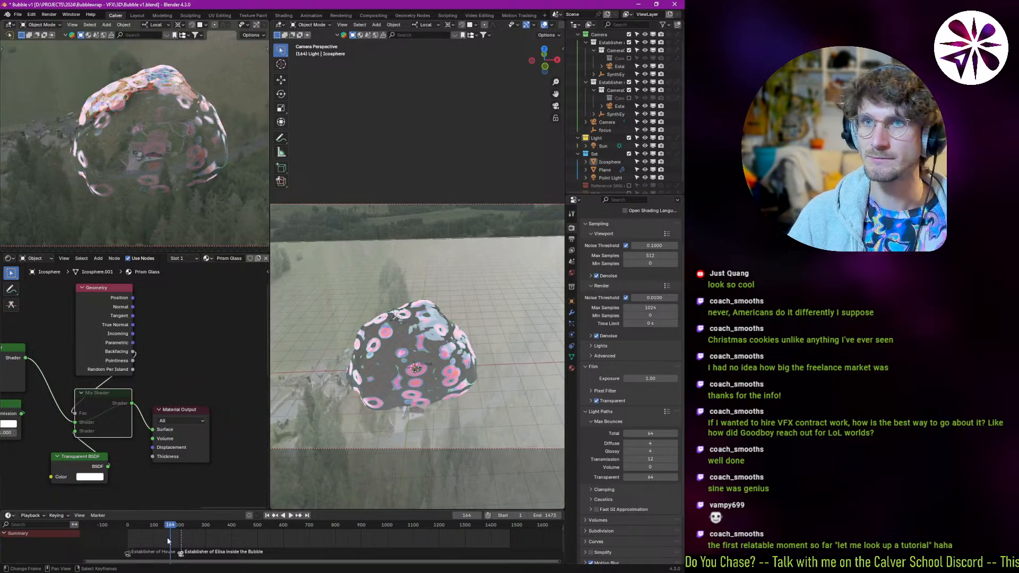
- Inspect the full rendered camera image from inside the bubble at frame 243
left_click_drag(182, 546, 190, 540)
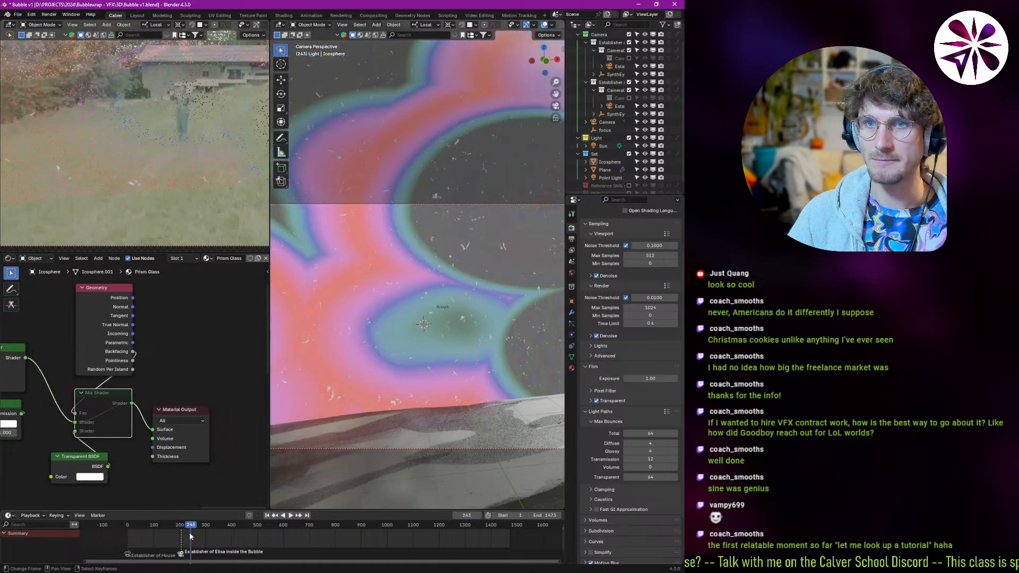
scroll(163, 168, "down", 4)
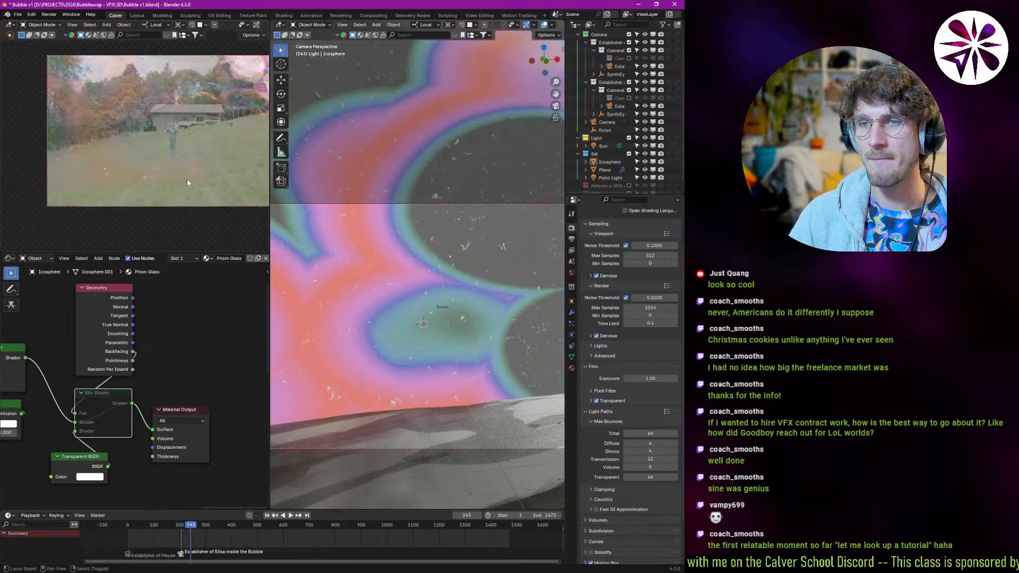
middle_click_drag(188, 178, 142, 194, "shift")
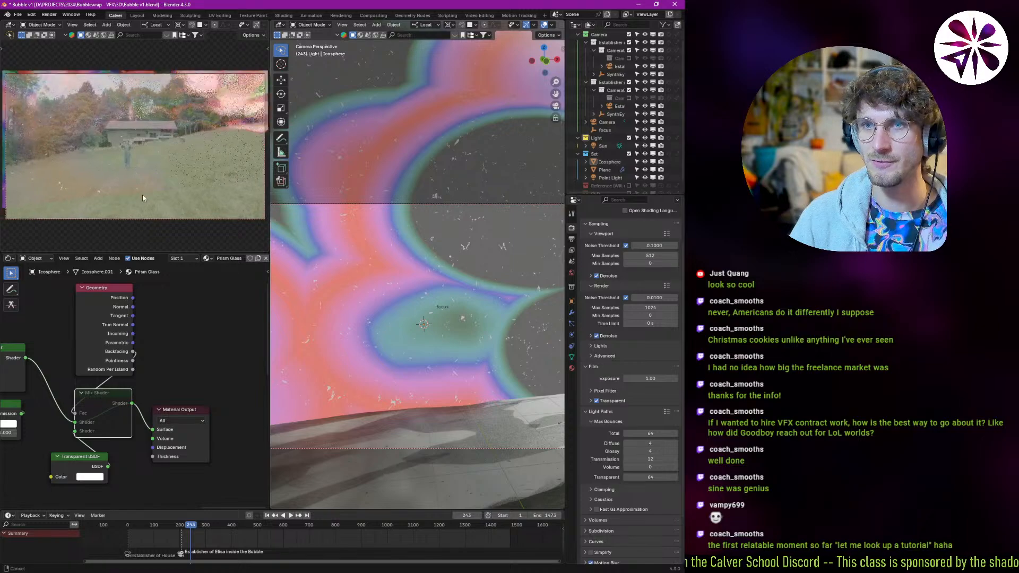
- Leave the camera view in the large viewport and inspect the bubble's inner surface from several angles at frame 322
middle_click_drag(355, 377, 329, 365)
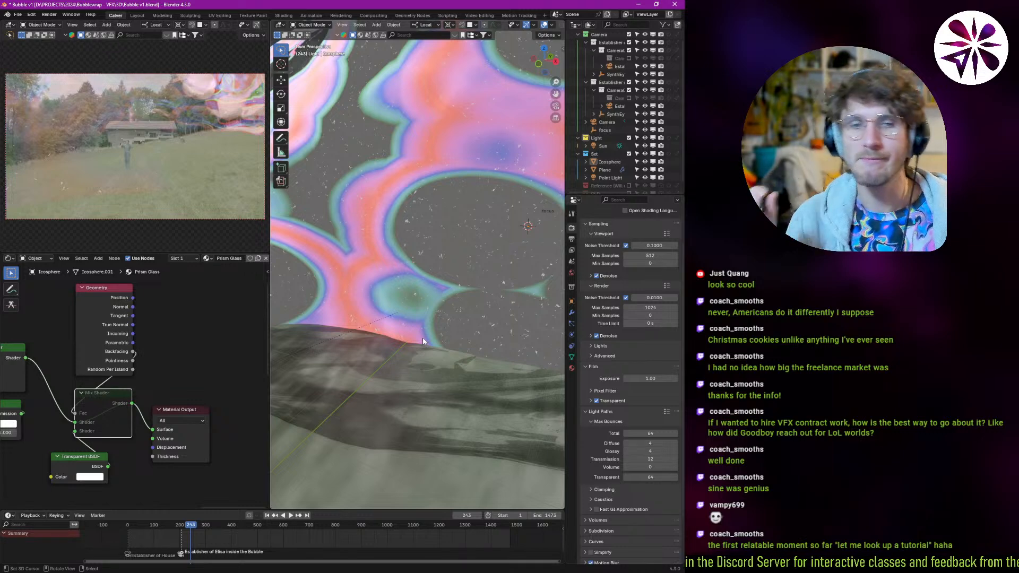
mouse_move(210, 539)
left_mouse_down()
mouse_move(229, 551)
mouse_move(211, 539)
left_mouse_up()
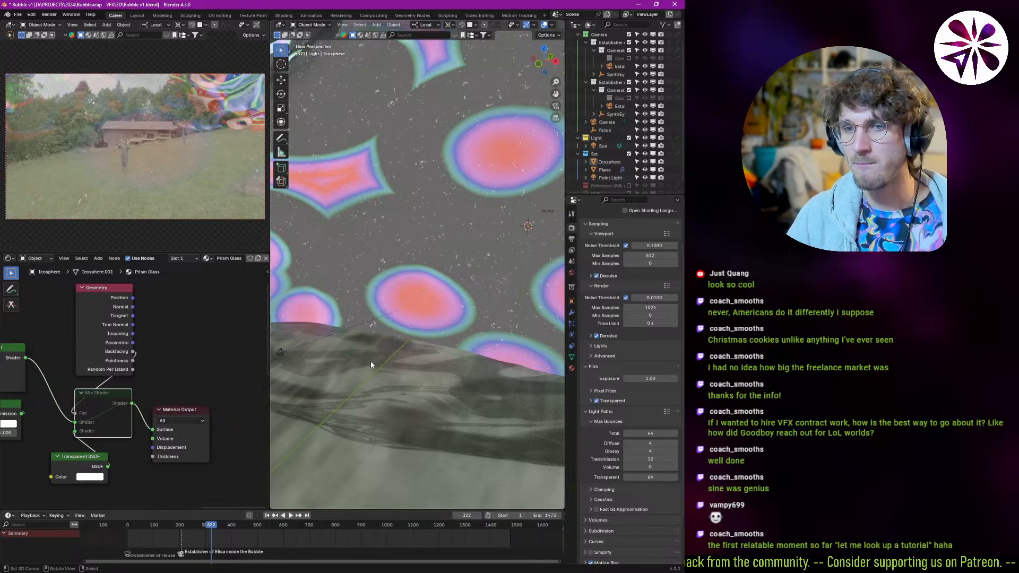
middle_click_drag(371, 361, 372, 320)
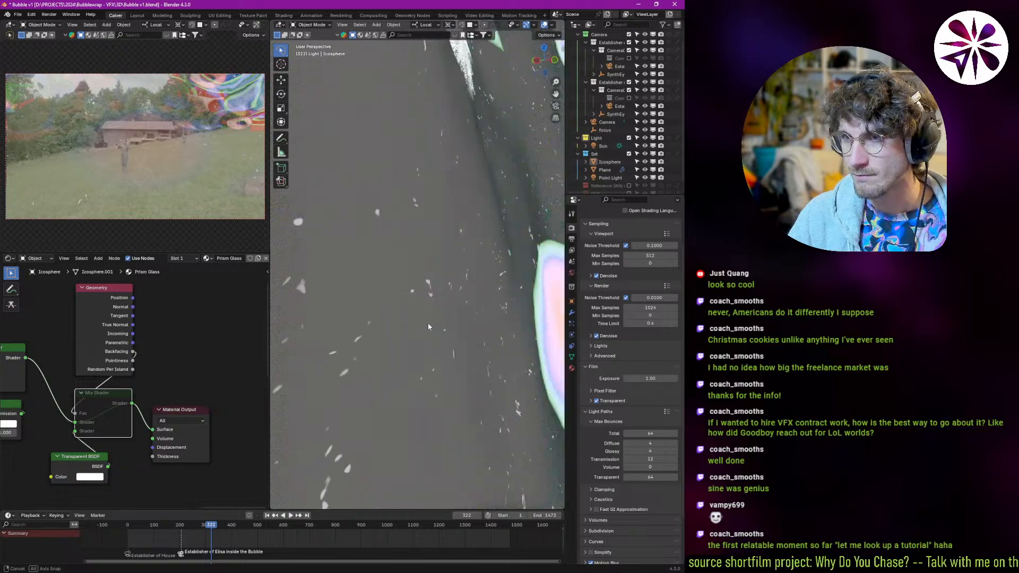
mouse_move(429, 326)
middle_mouse_down()
mouse_move(438, 323)
mouse_move(421, 322)
mouse_move(430, 345)
mouse_move(428, 284)
mouse_move(351, 315)
mouse_move(371, 396)
mouse_move(447, 319)
mouse_move(463, 278)
mouse_move(449, 308)
middle_mouse_up()
scroll(425, 337, "down", 8)
scroll(440, 331, "up", 4)
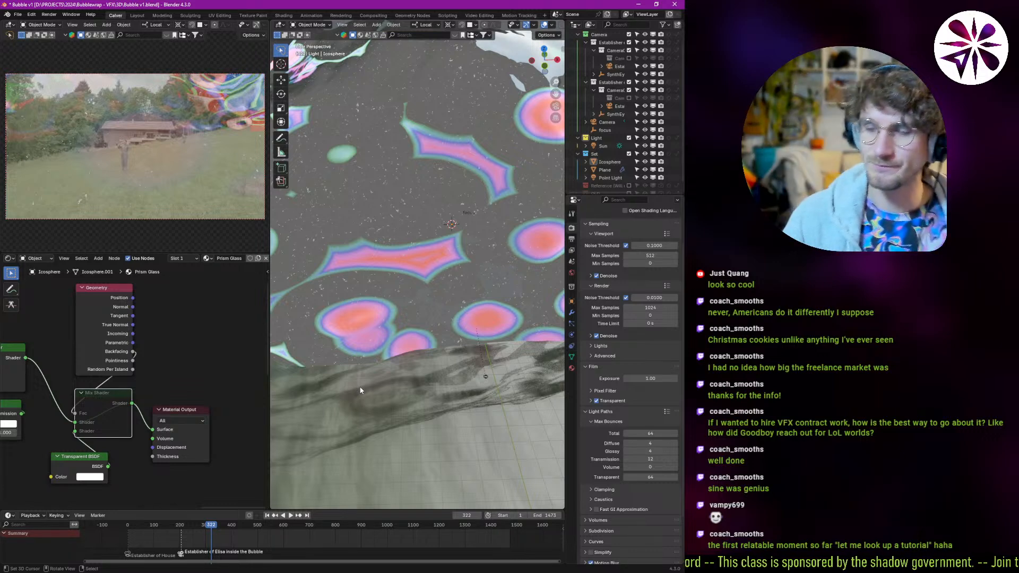
middle_click_drag(477, 304, 506, 284)
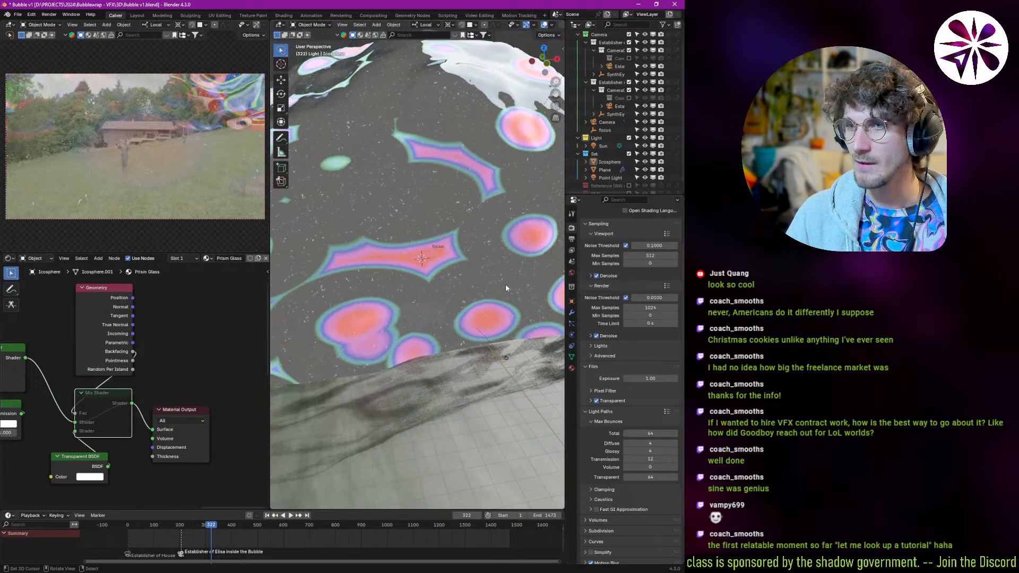
- Select the bubble icosphere and add a Wave modifier to it
left_click(496, 288)
left_click(573, 313)
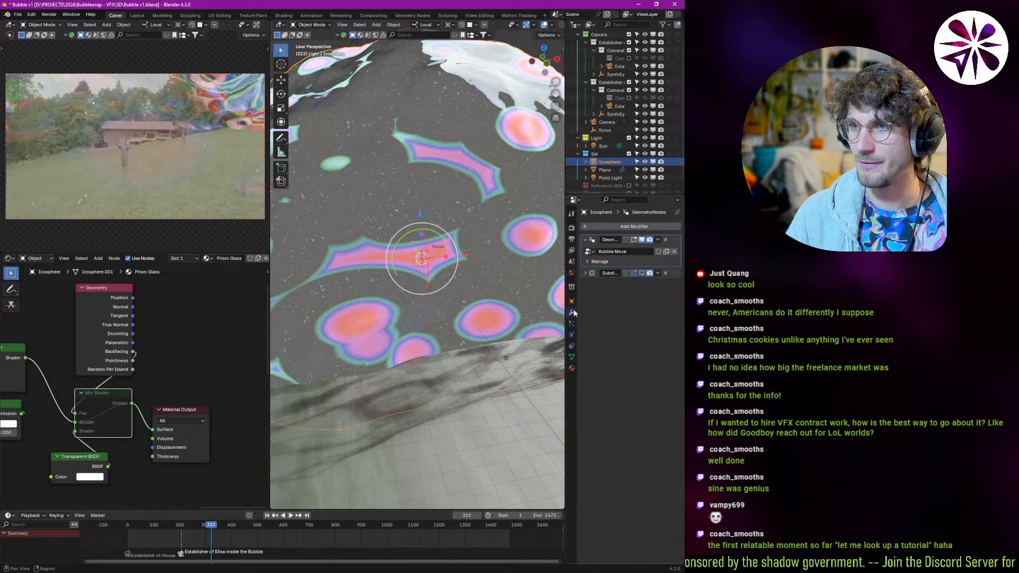
left_click(611, 226)
type("wa")
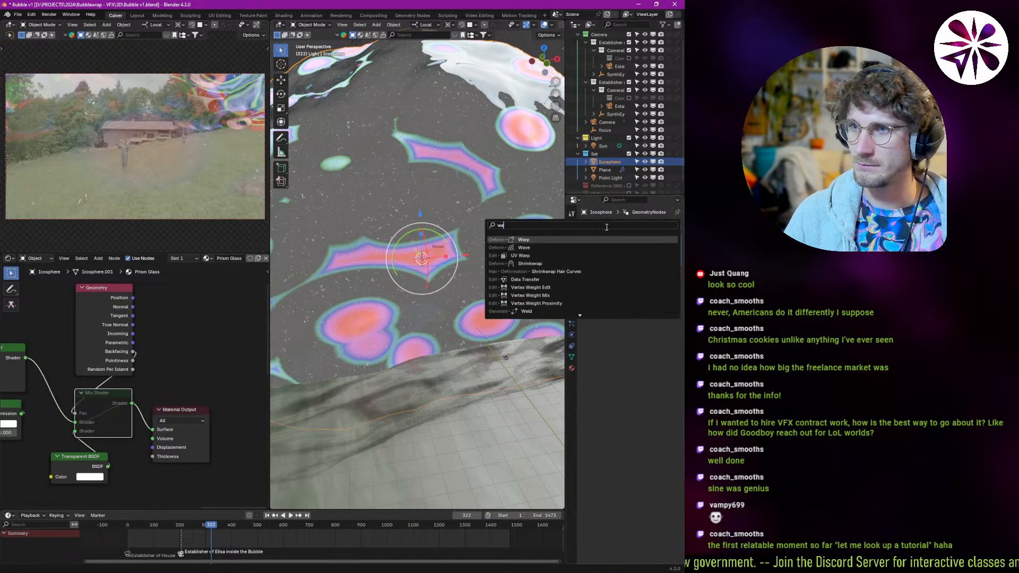
left_click(583, 248)
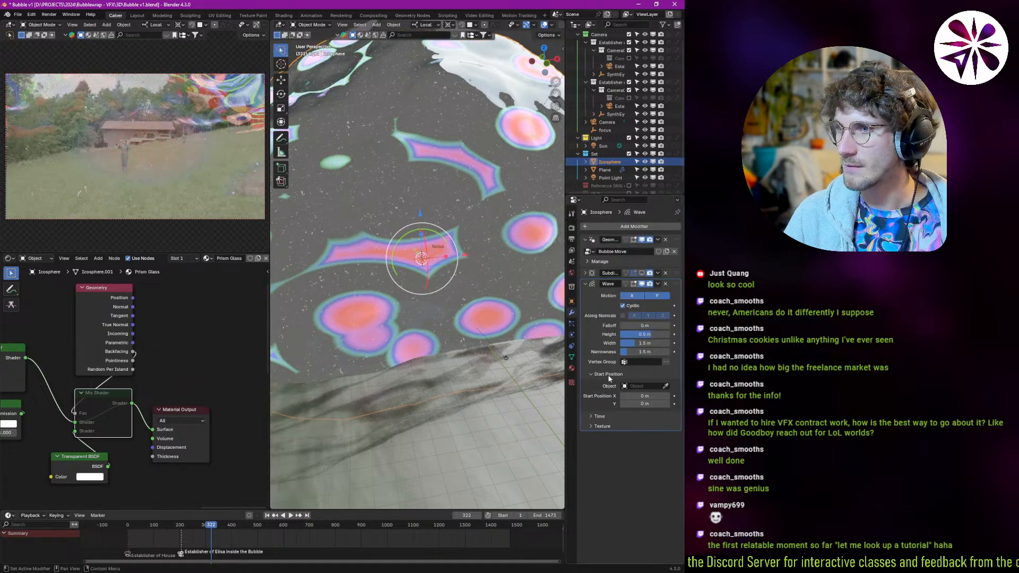
- Add a Plain Axes empty at the 3D cursor near the bubble's base and rename it "wave start"
key("shift+a")
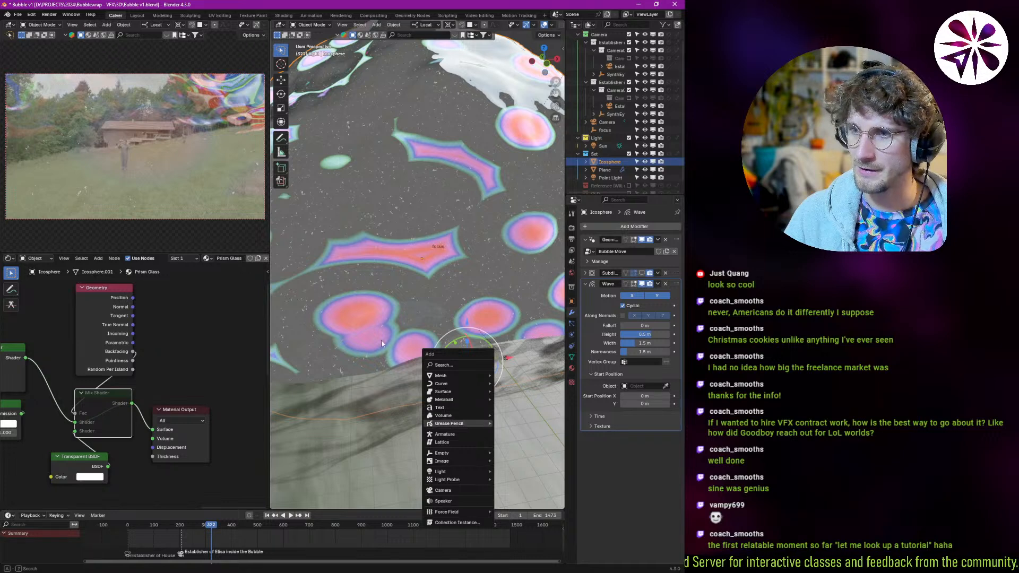
key("Escape")
key("shift+a")
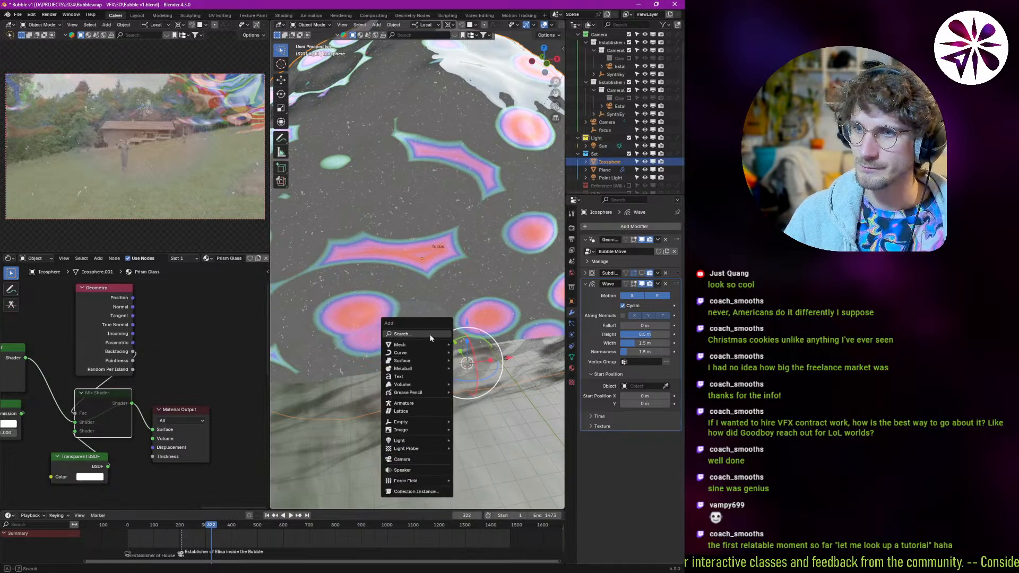
mouse_move(413, 443)
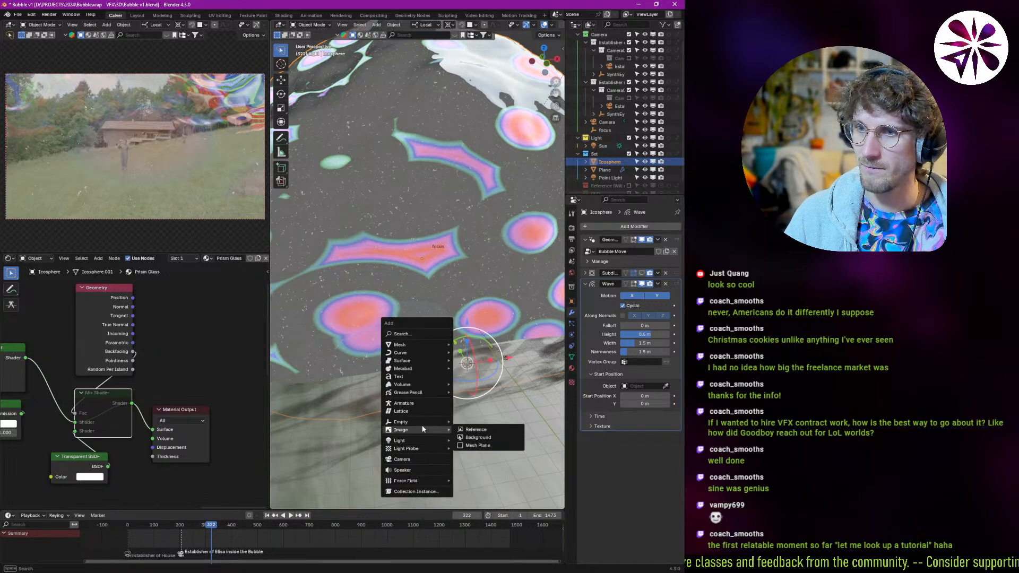
left_click(475, 421)
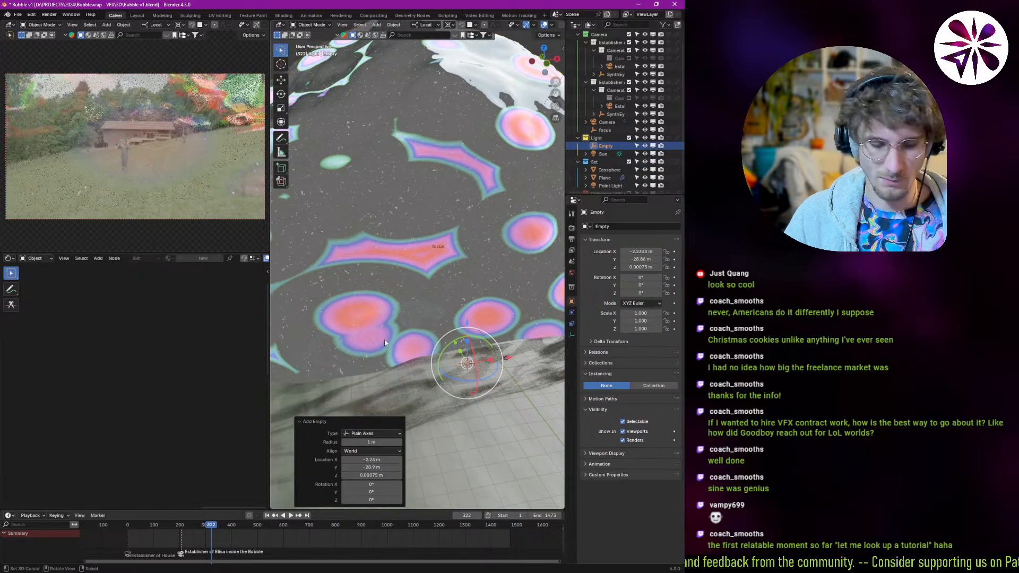
key("space")
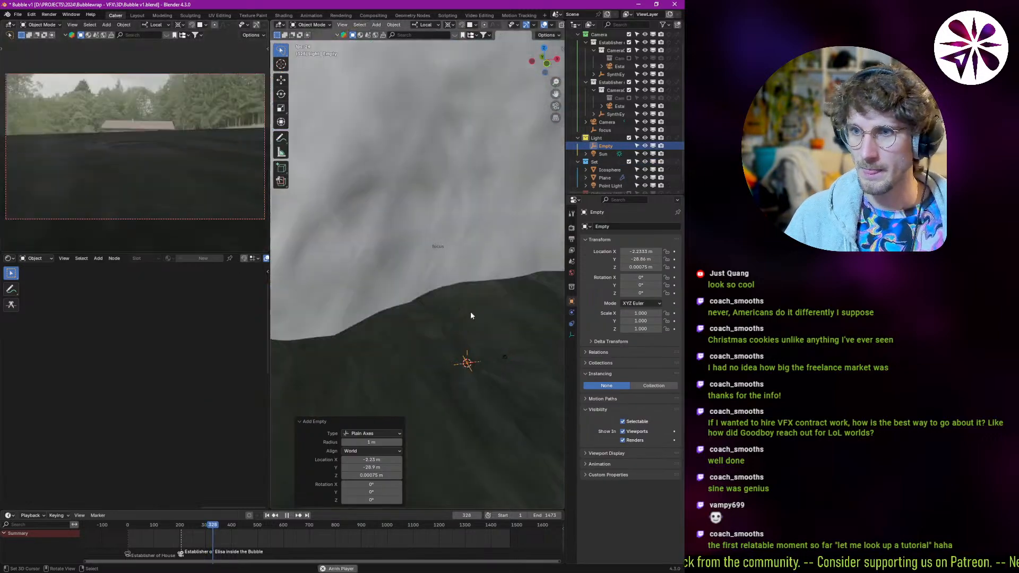
key("Escape")
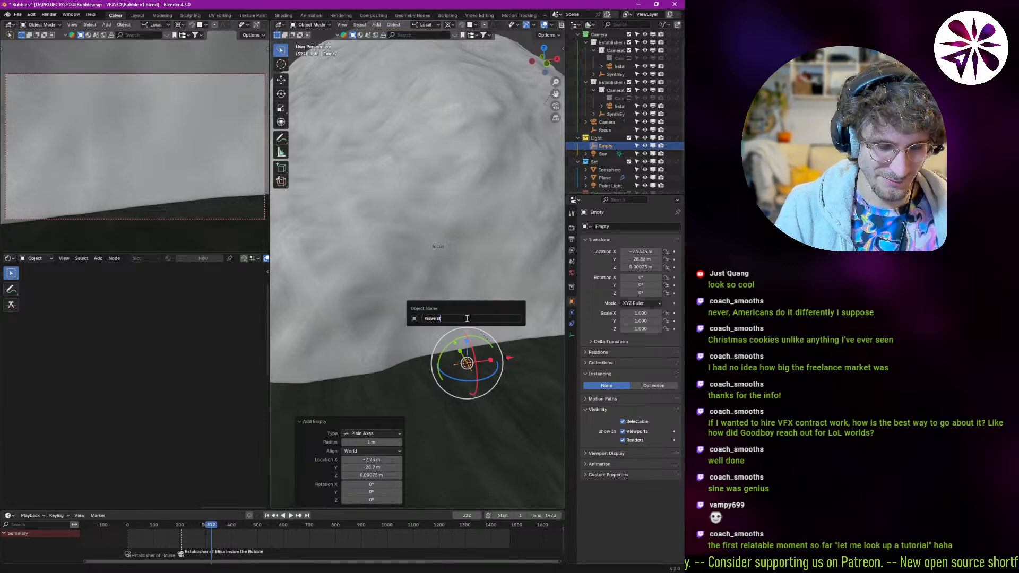
- Assign "wave start" as the icosphere's Wave modifier start position object, and preview the wave from frame 322
left_click(383, 293)
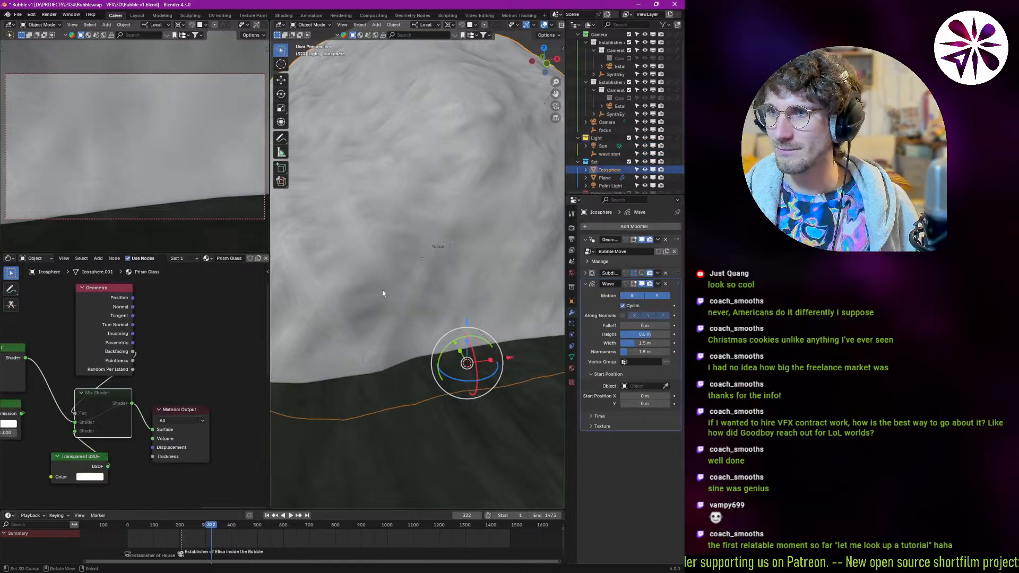
left_click(644, 387)
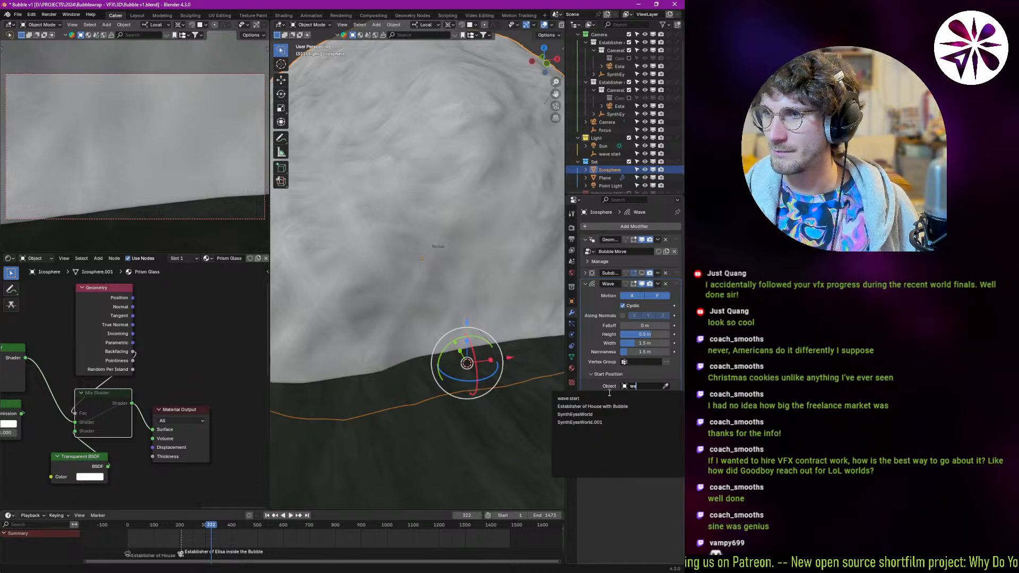
left_click(642, 387)
type("wav")
key("Return")
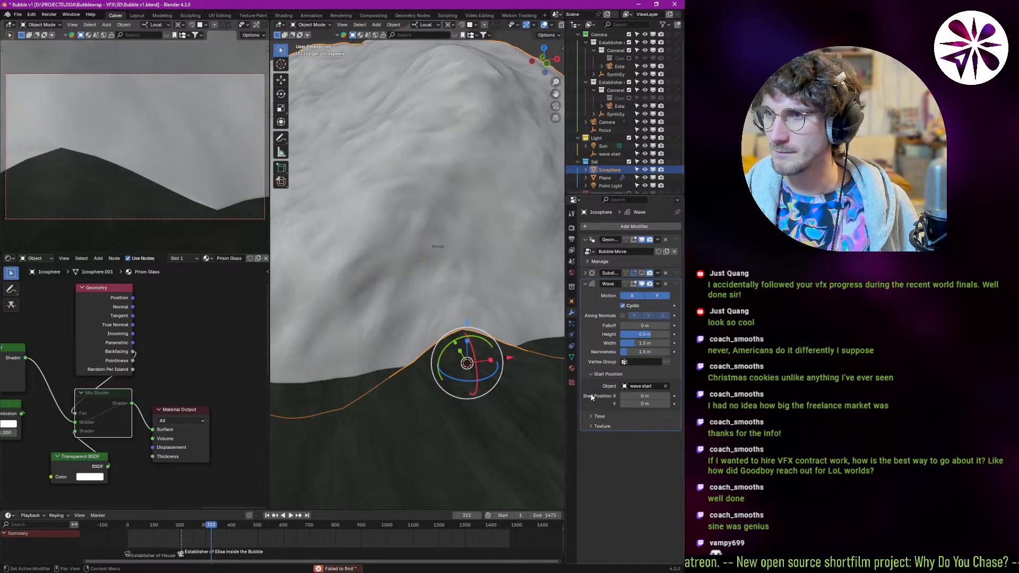
key("space")
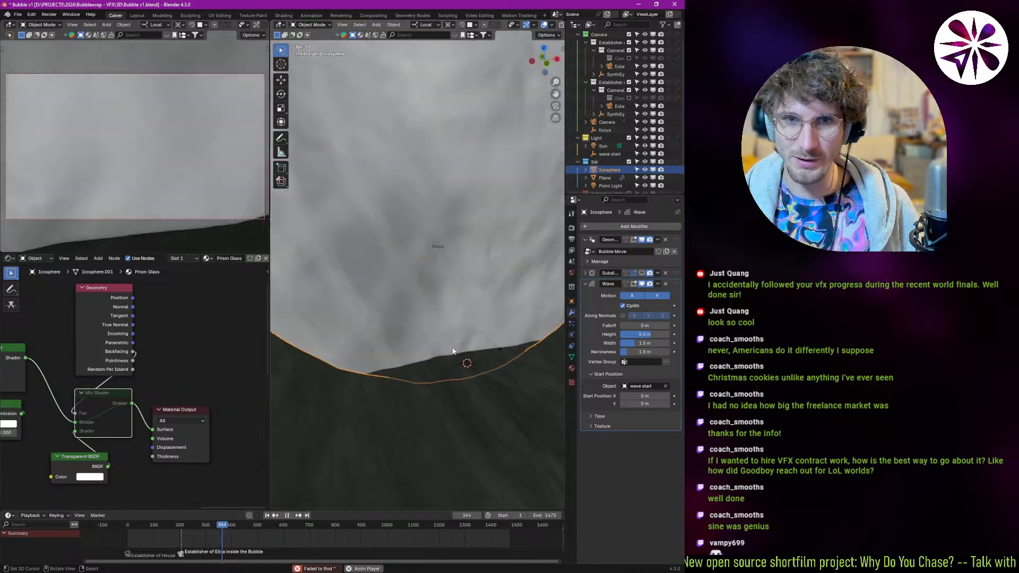
key("Escape")
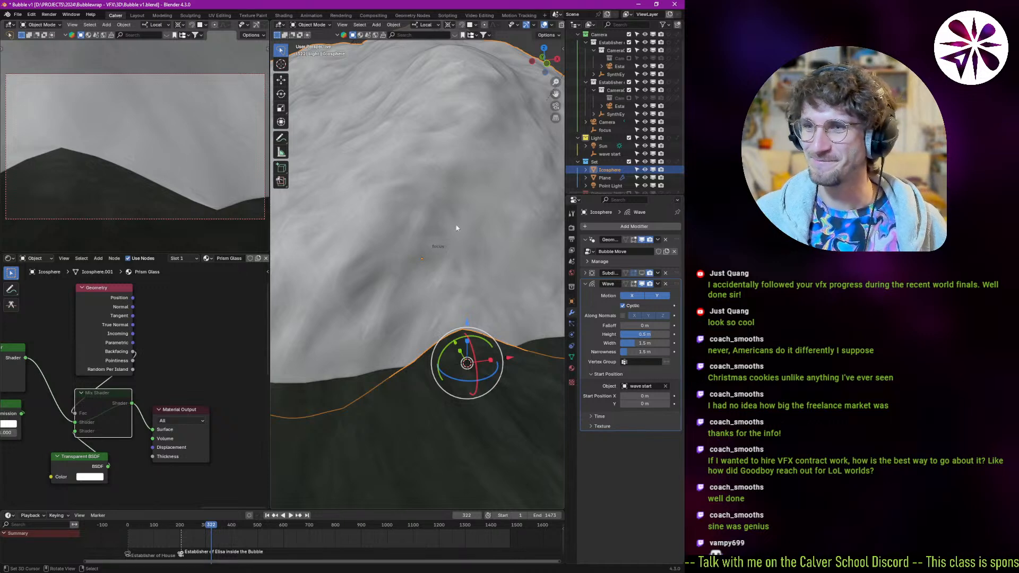
- Make the wave displace the bubble along its normals, and inspect the moving surface up close during playback
middle_click_drag(411, 379, 460, 304)
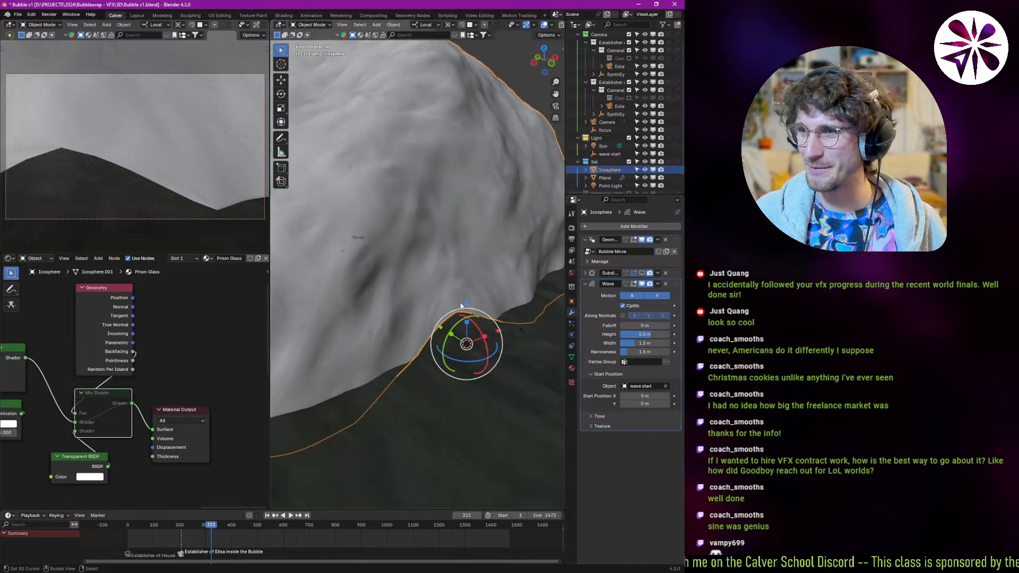
left_click(623, 316)
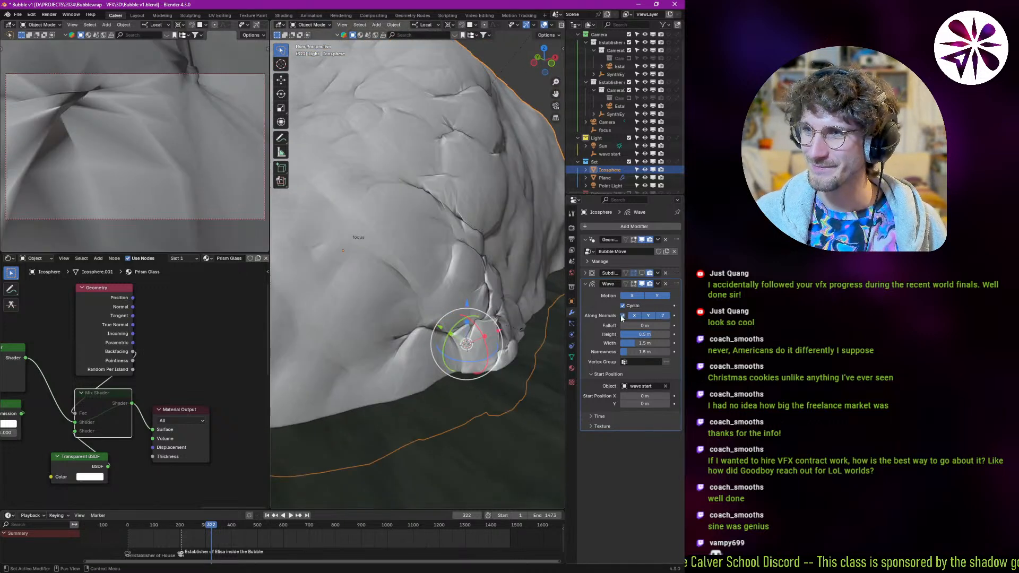
key("space")
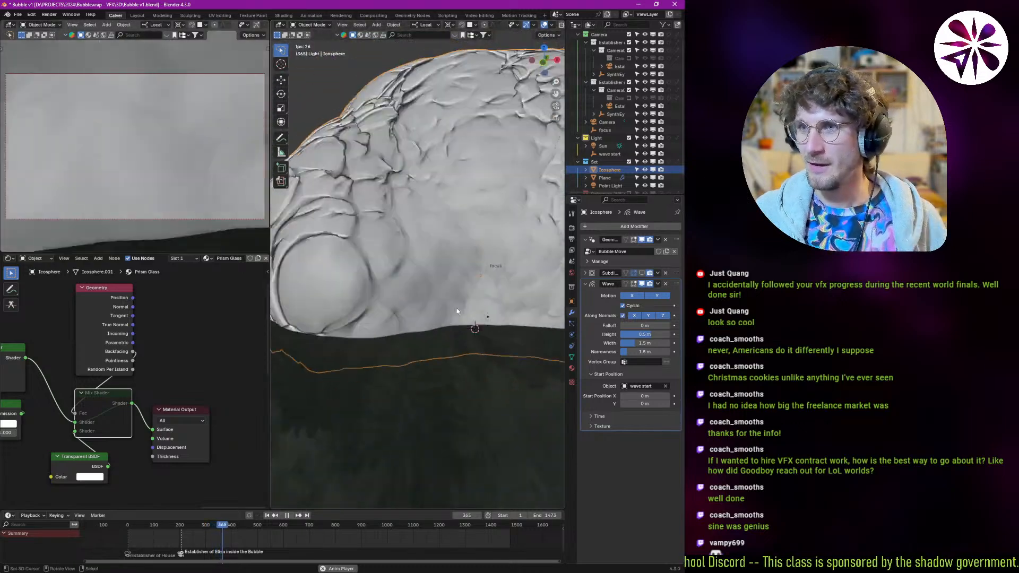
mouse_move(457, 311)
middle_mouse_down()
mouse_move(473, 313)
mouse_move(496, 291)
mouse_move(484, 302)
middle_mouse_up()
scroll(485, 302, "up", 1)
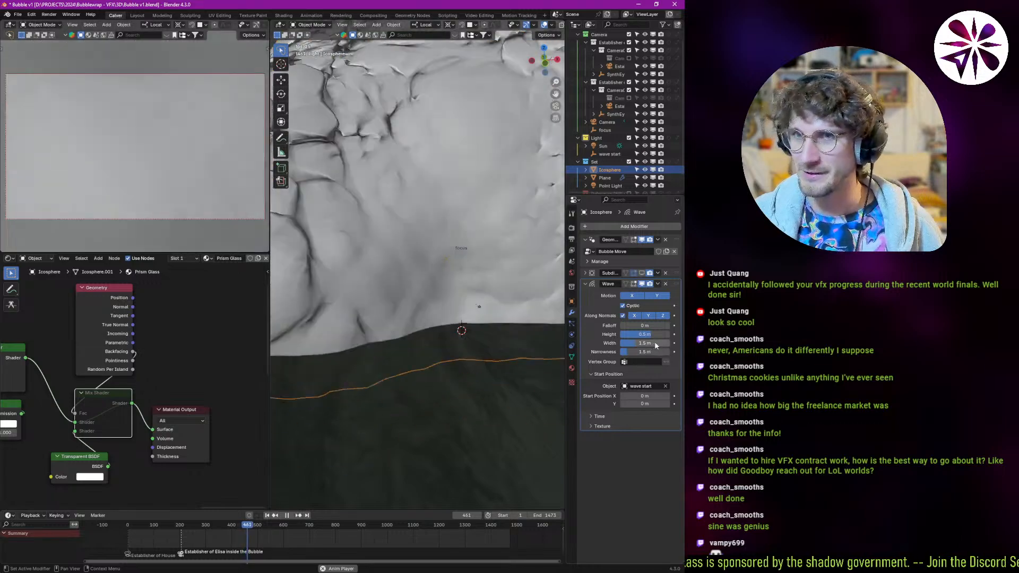
- Reduce the Wave modifier's height to 0.22 m and replay the animation
left_click_drag(657, 337, 633, 335)
key("Escape")
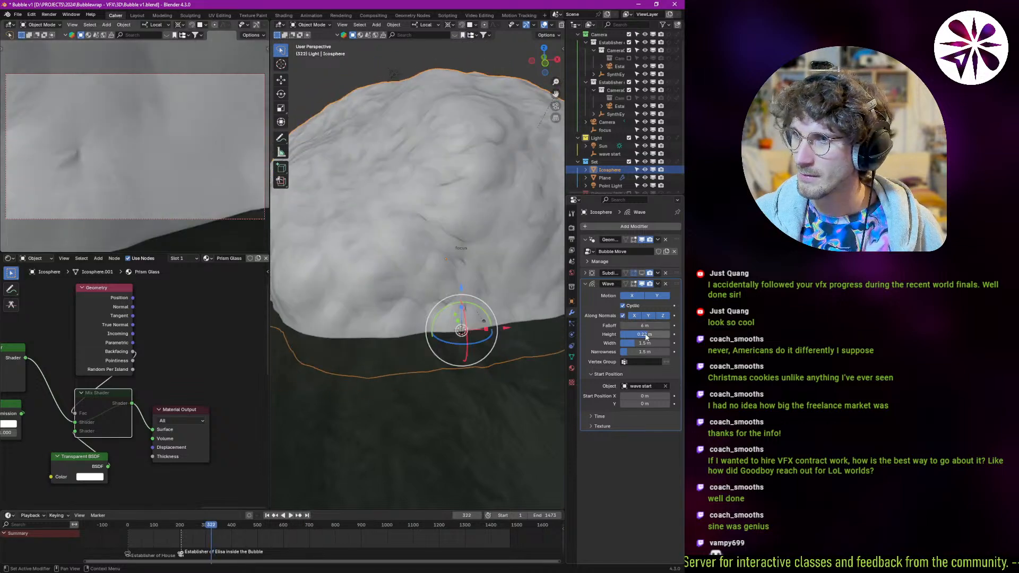
key("space")
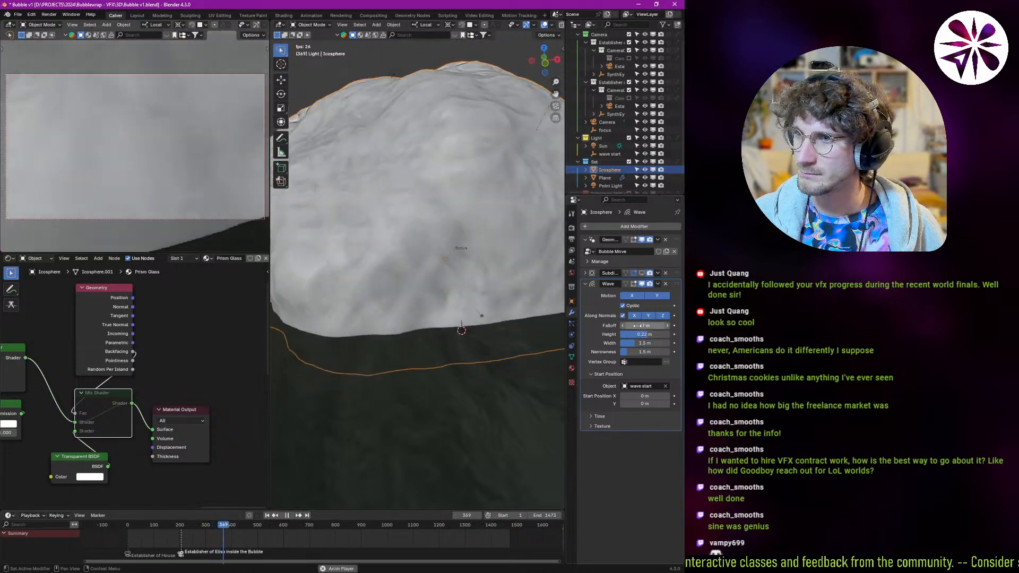
- Try a Wave falloff of 37 m and experiment with the wave's width and narrowness during playback
left_click(637, 326)
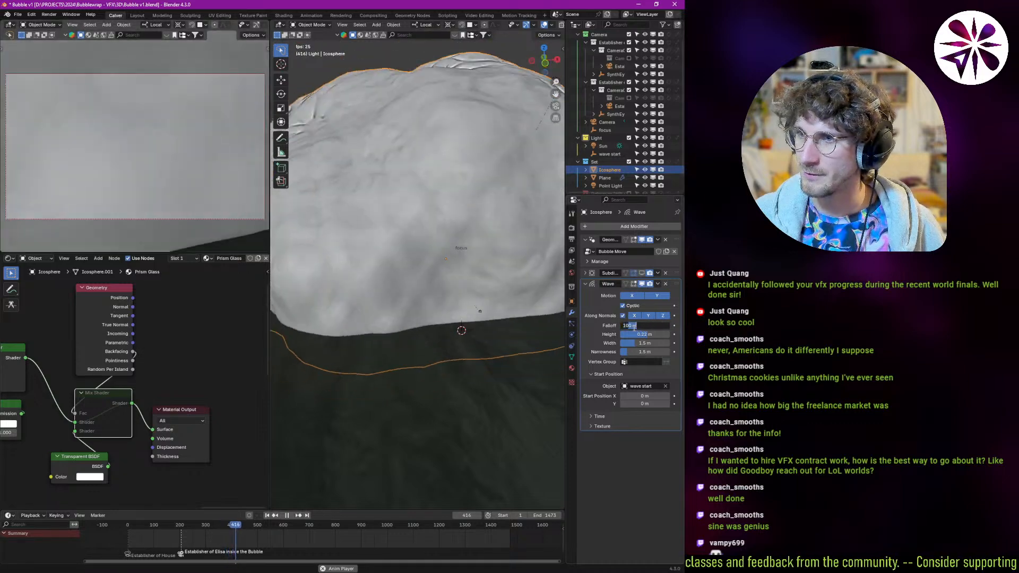
key("Escape")
left_click_drag(637, 326, 478, 341)
mouse_move(645, 343)
left_mouse_down()
mouse_move(667, 344)
mouse_move(632, 346)
left_mouse_up()
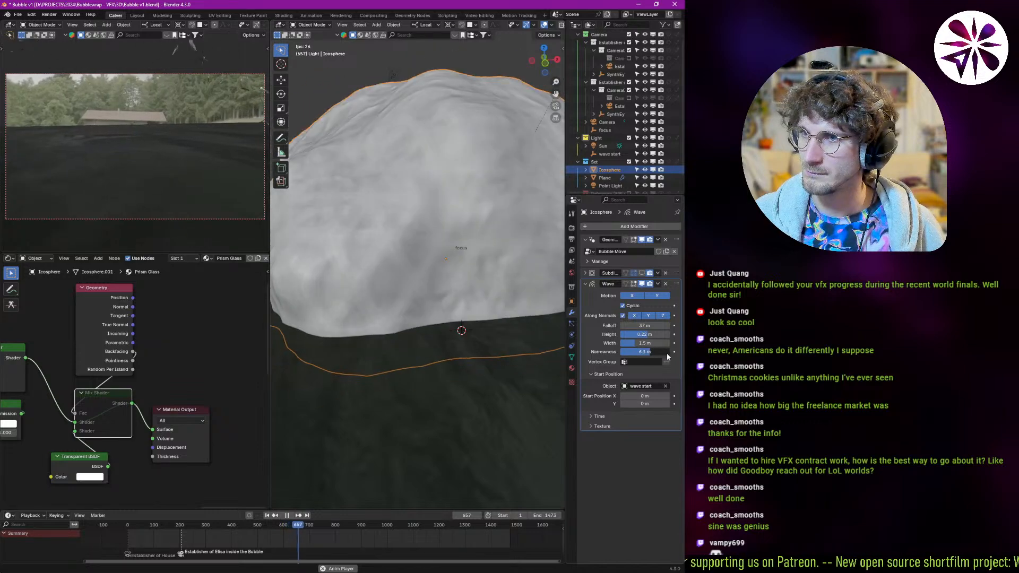
left_click_drag(667, 353, 642, 355)
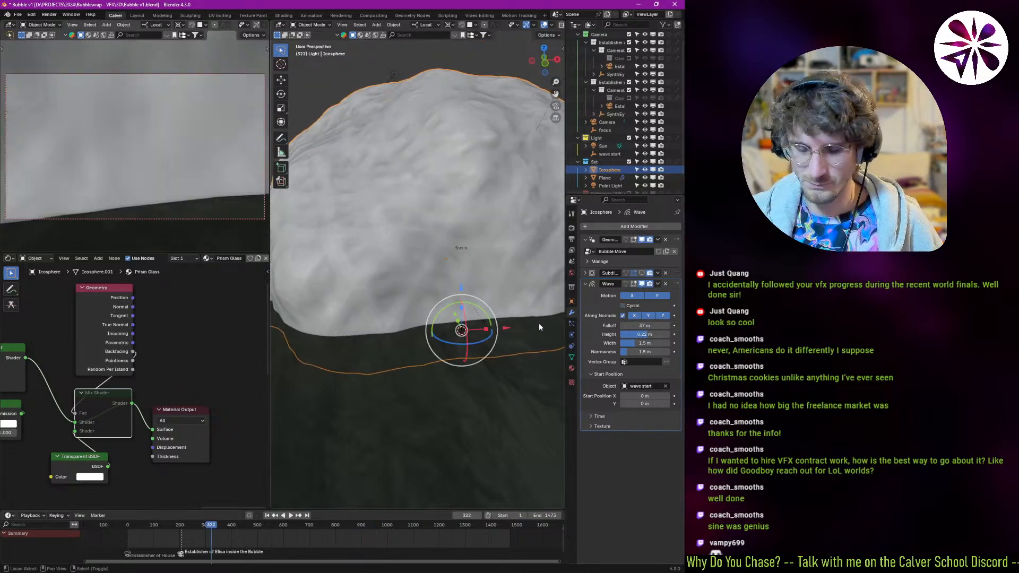
- Return to frame 1 and play the wave animation from the beginning
key("shift+Left")
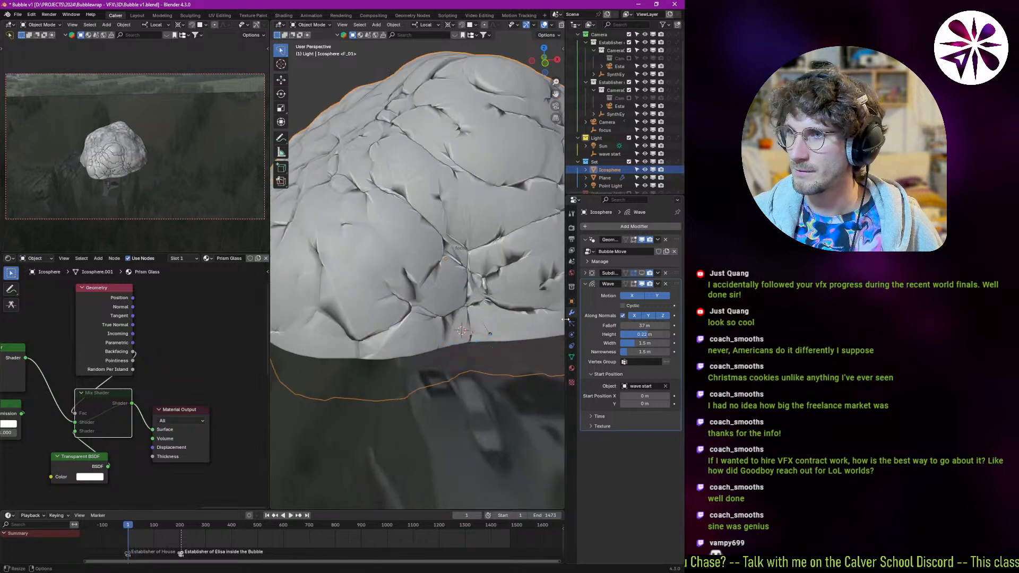
key("shift+Left")
key("Escape")
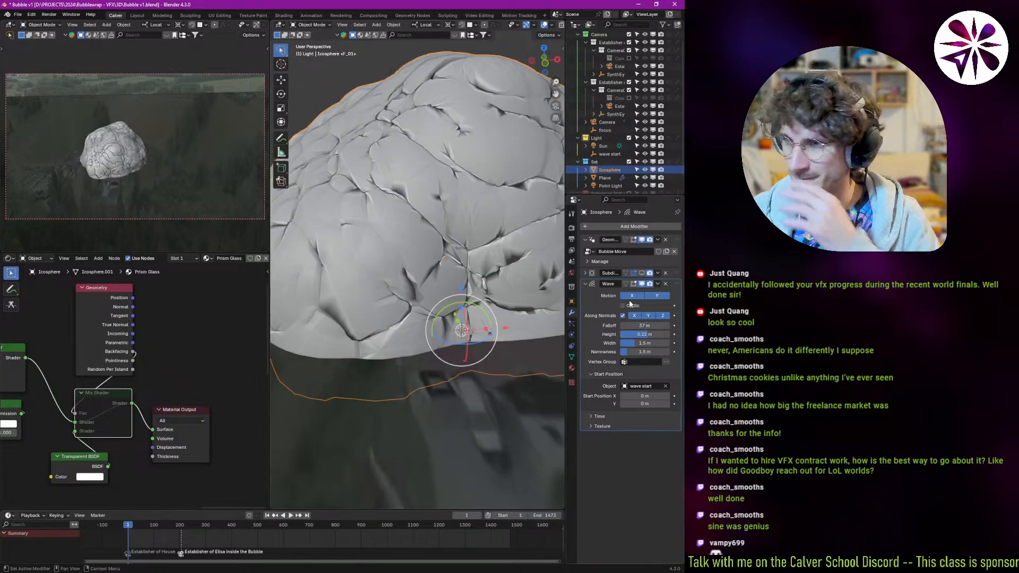
key("space")
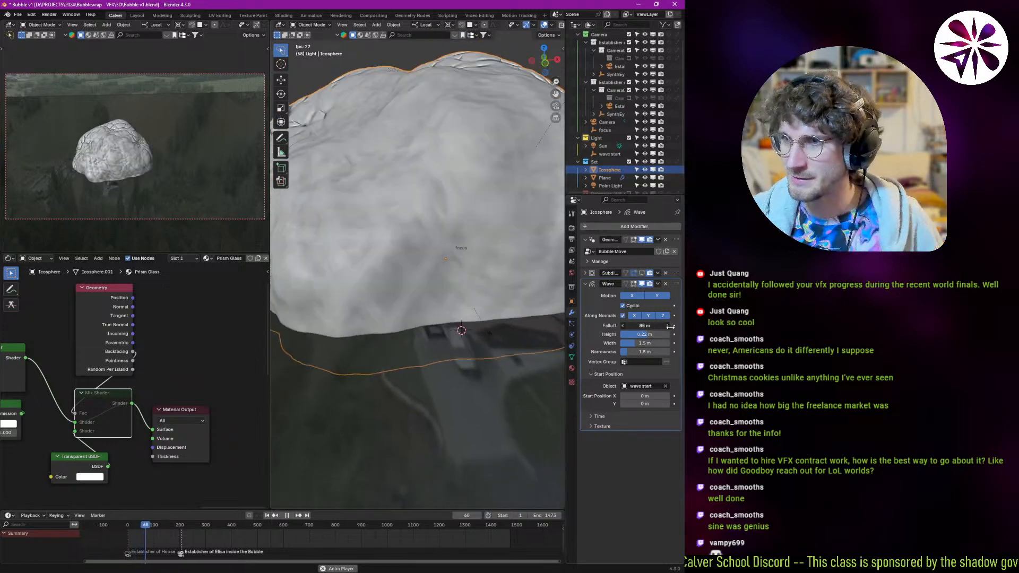
- Test Wave falloff values of 0.1, 0.2 and 0.5 m on the whole bubble, and settle on 1 m
middle_click_drag(516, 290, 553, 309)
scroll(492, 350, "down", 2)
left_click(643, 325)
type("1")
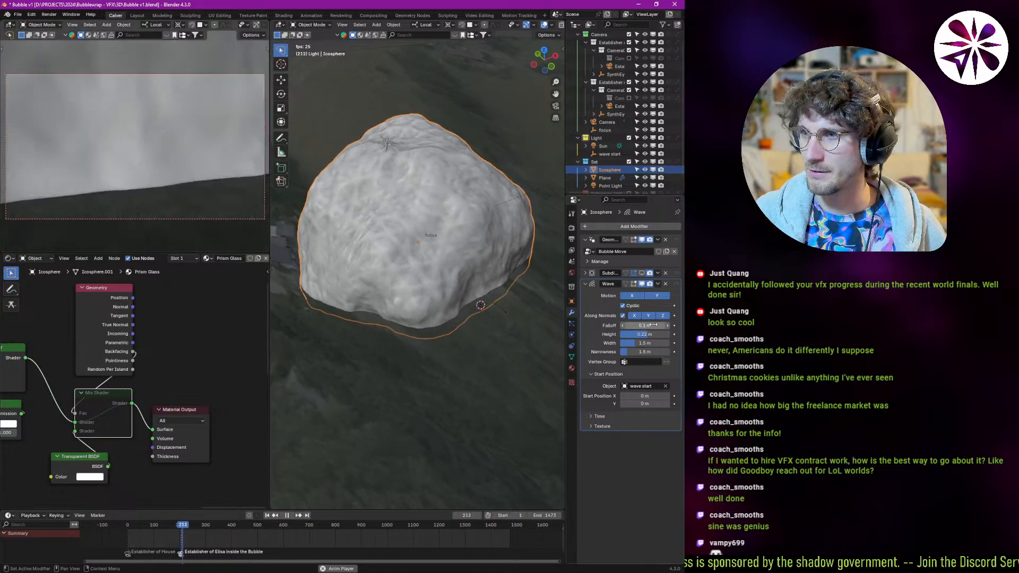
key("Return")
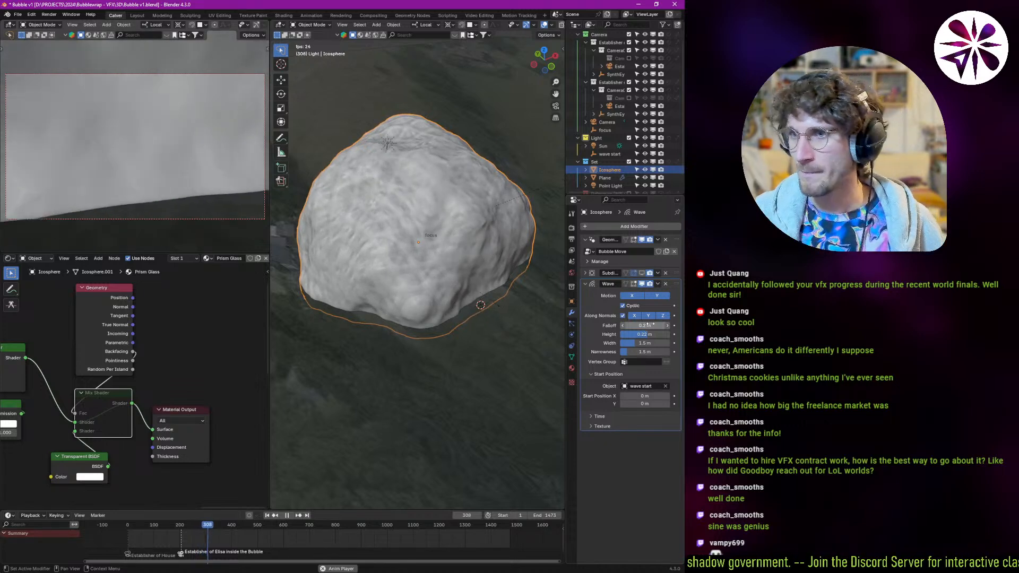
type("0.5")
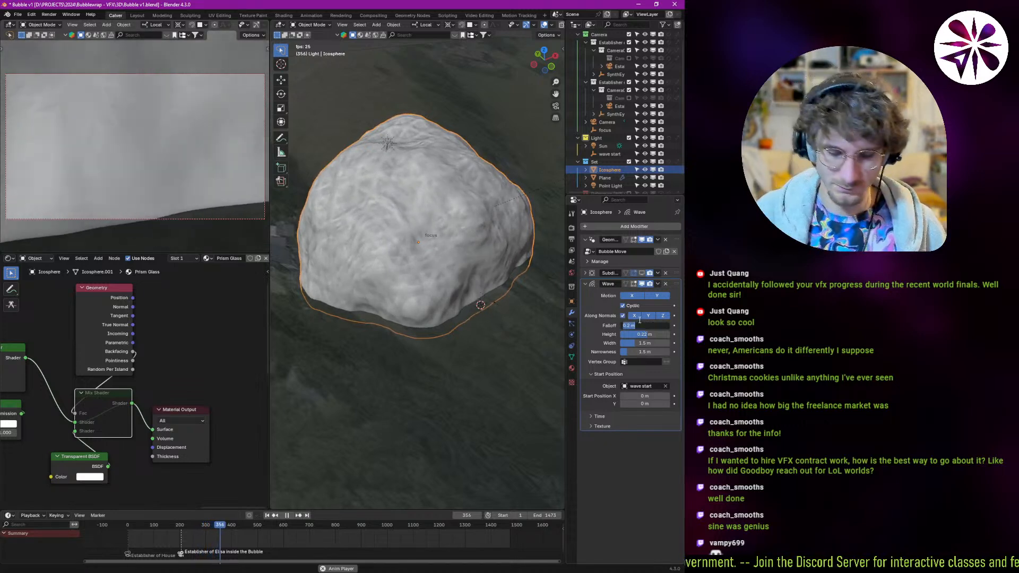
key("Return")
left_click(645, 326)
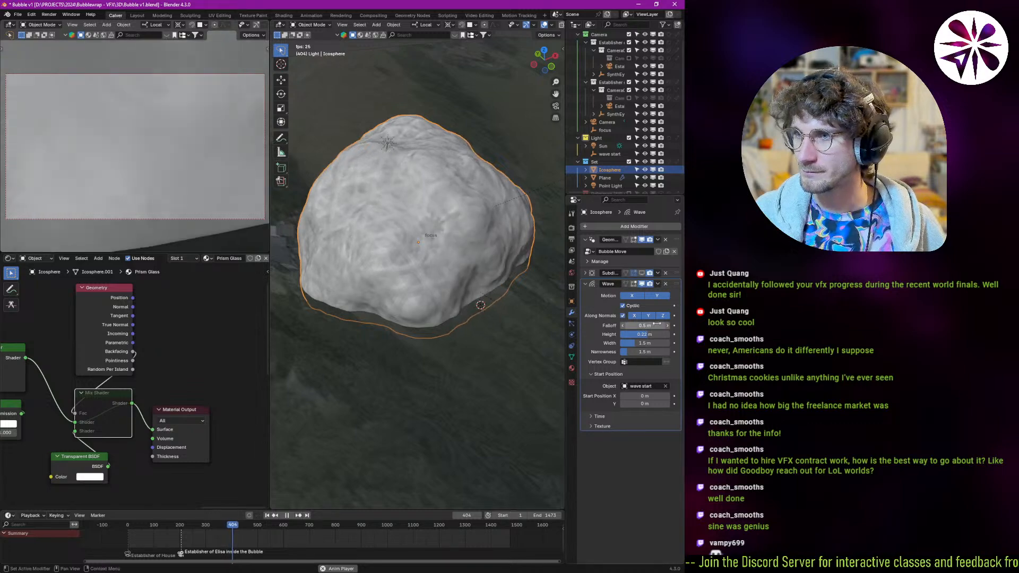
type("1")
key("Return")
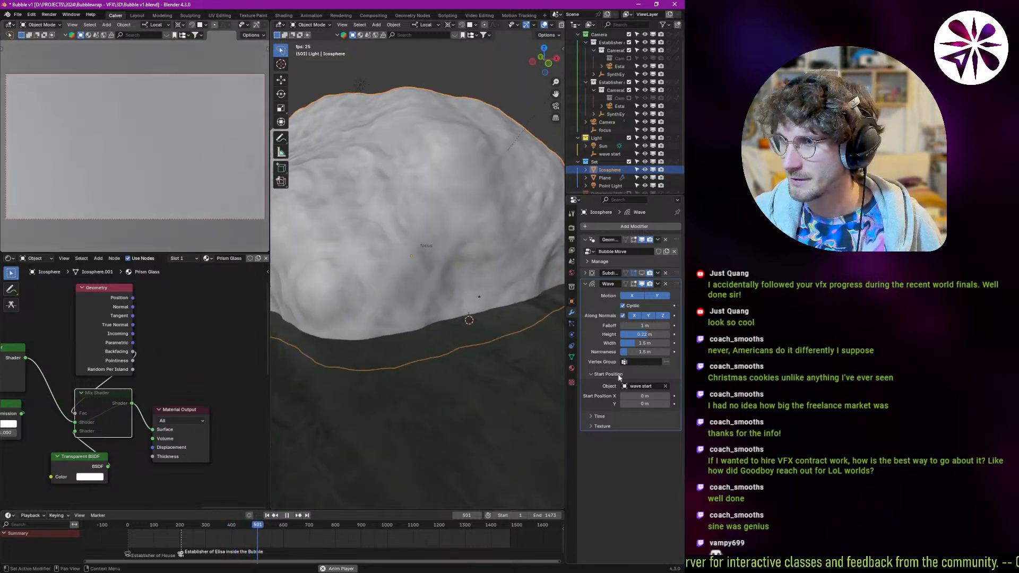
- Set the Wave modifier's width to 0.83 m, its damping to 10 and its speed to 0.09
left_click_drag(625, 355, 651, 354)
right_click(641, 354)
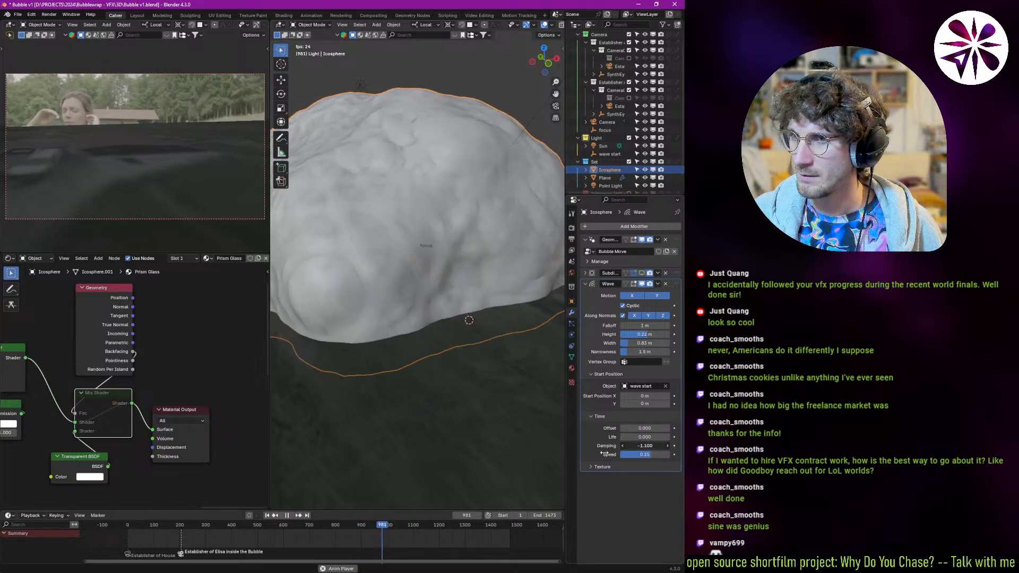
mouse_move(636, 460)
left_mouse_down()
mouse_move(658, 455)
mouse_move(617, 460)
left_mouse_up()
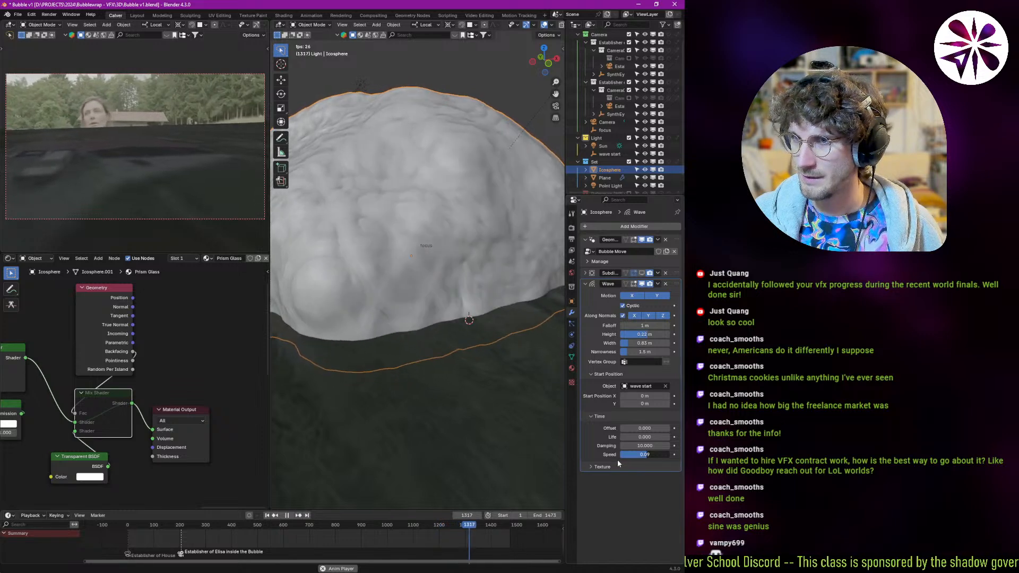
- Replay the slower wave motion on the bubble's surface from the start of the inside-the-bubble shot
left_click(469, 318)
key("space")
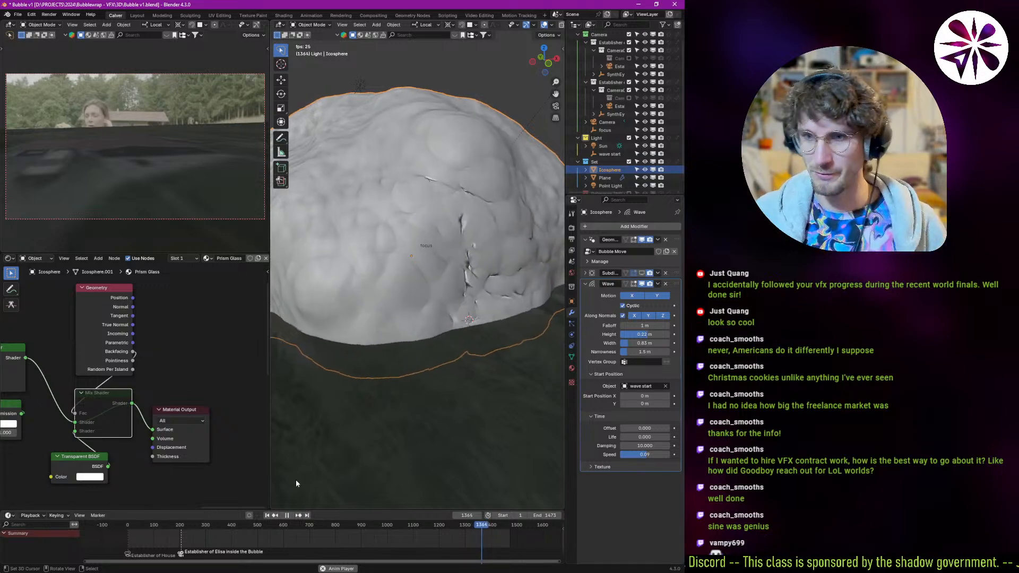
left_click(189, 548)
key("space")
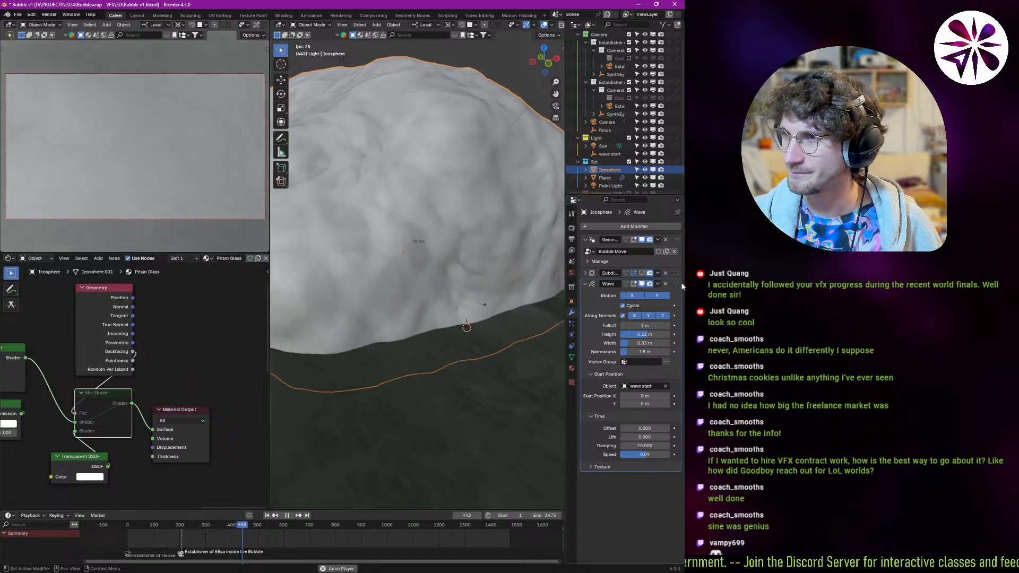
- Move the Wave modifier above the Subdivision modifier and set its width to 0.25 m and its height to -0.22 m
left_click_drag(677, 284, 675, 269)
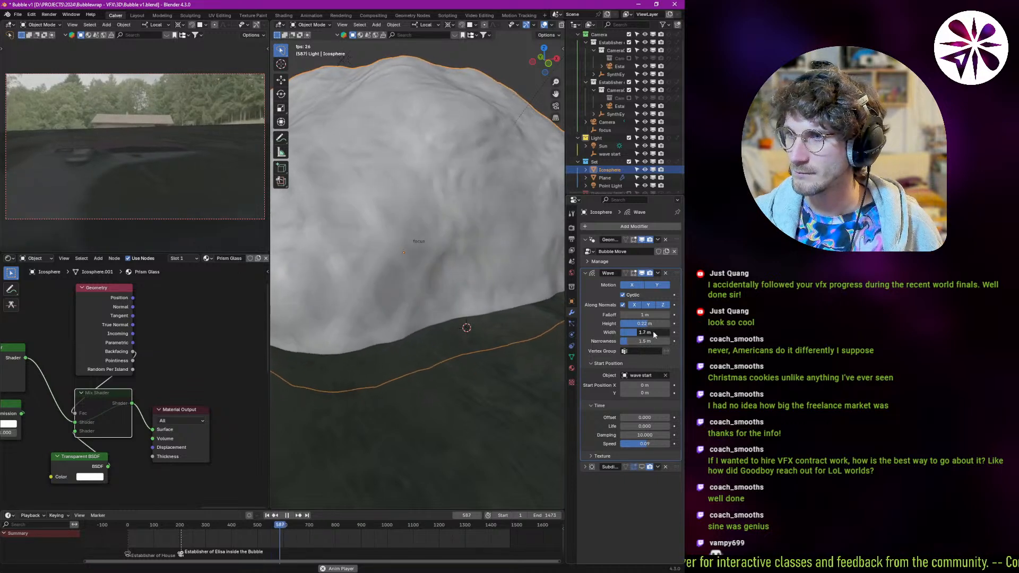
left_click_drag(654, 333, 642, 334)
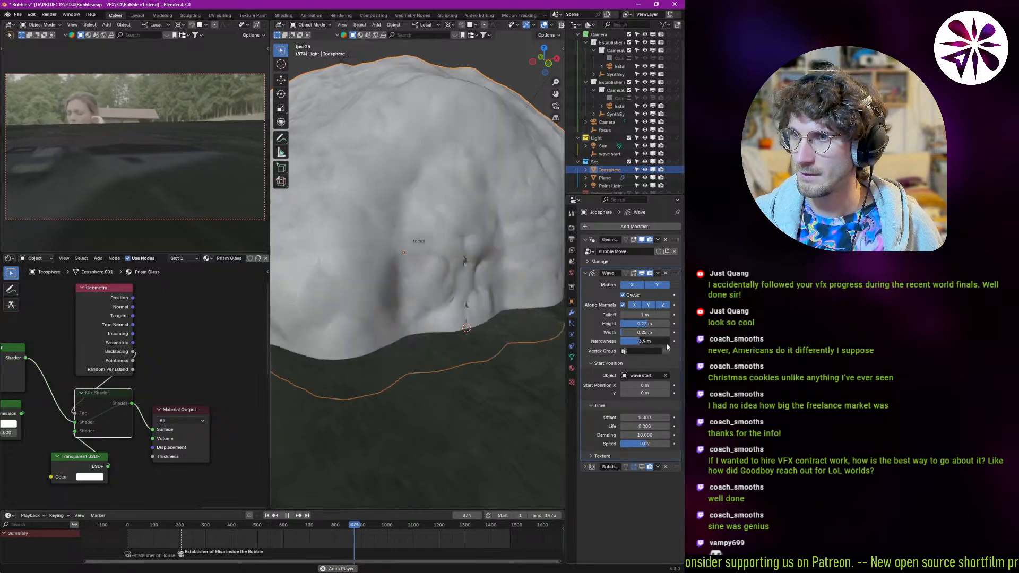
left_click_drag(667, 343, 645, 343)
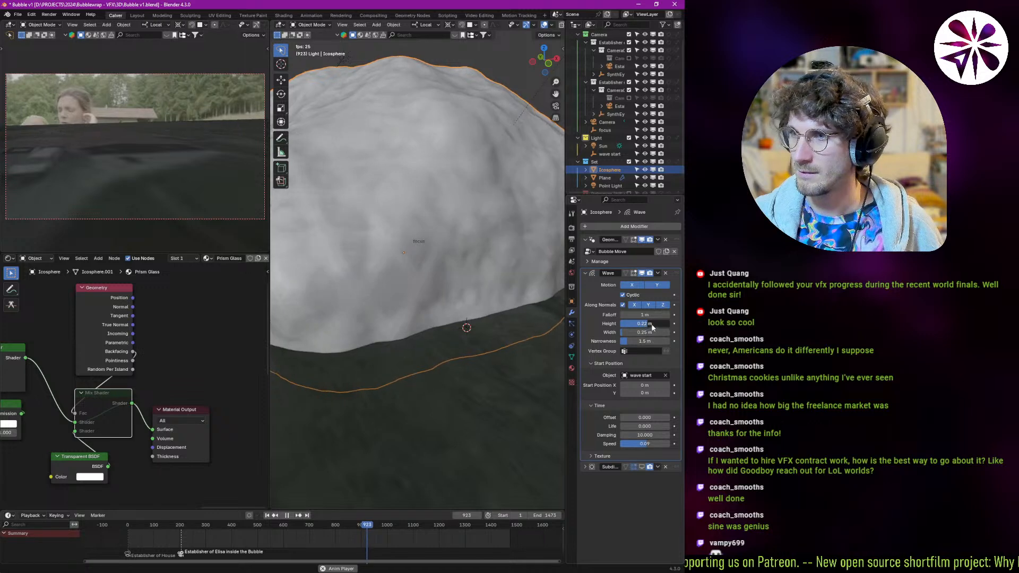
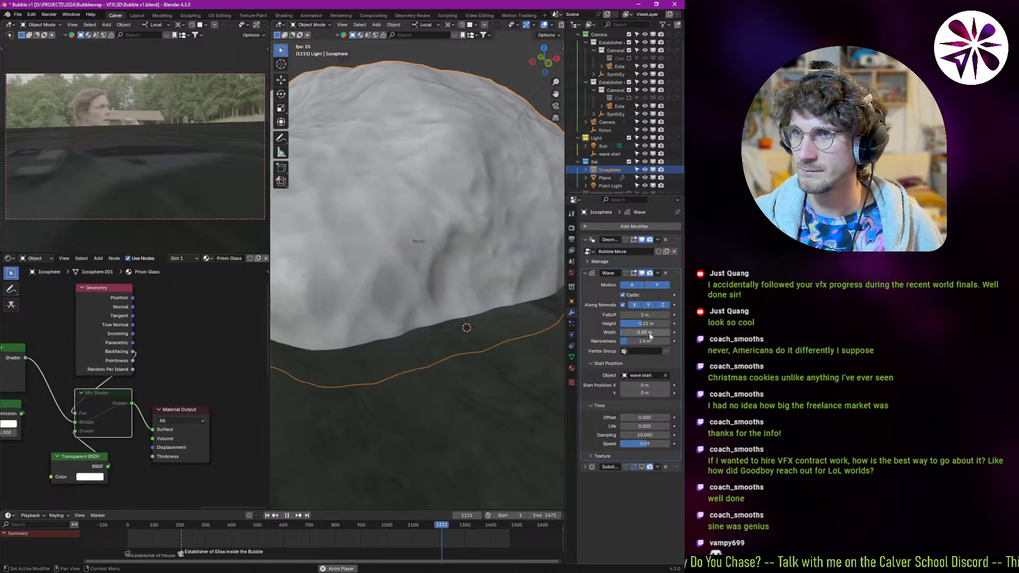
- Test the Wave modifier with its along-normals and X and Y motion options toggled off, restoring each one
left_click(623, 304)
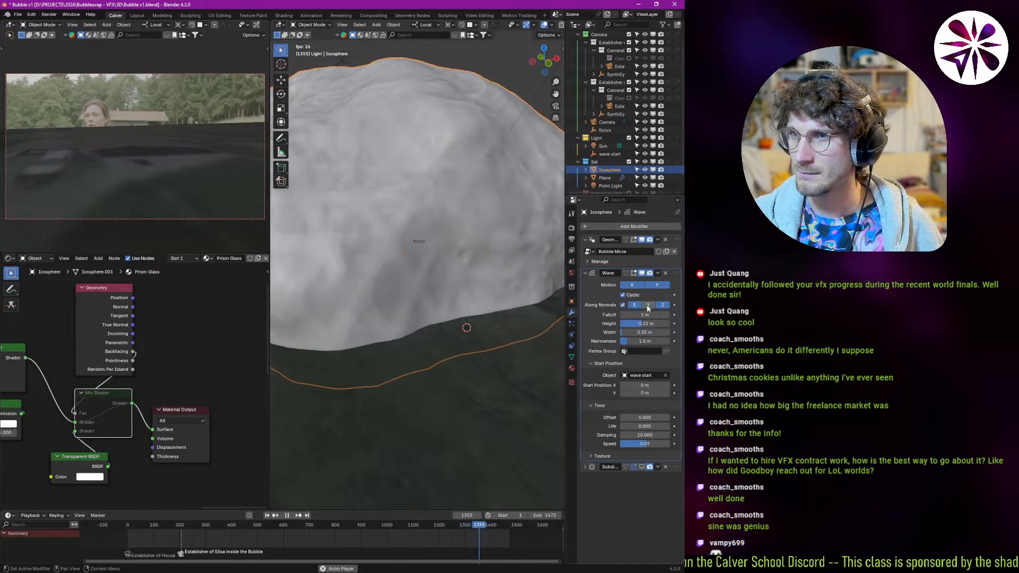
left_click(636, 307)
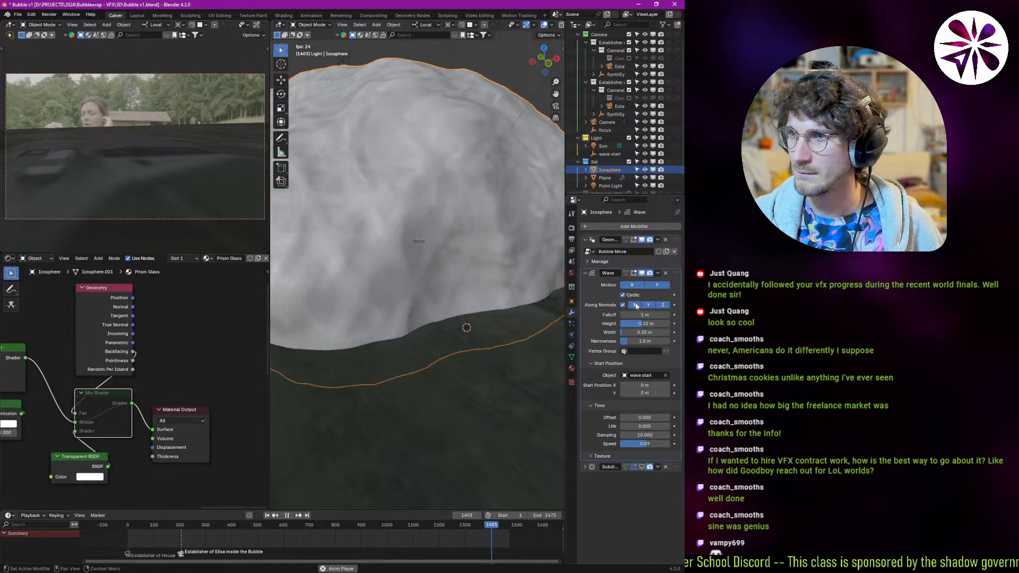
left_click(634, 285)
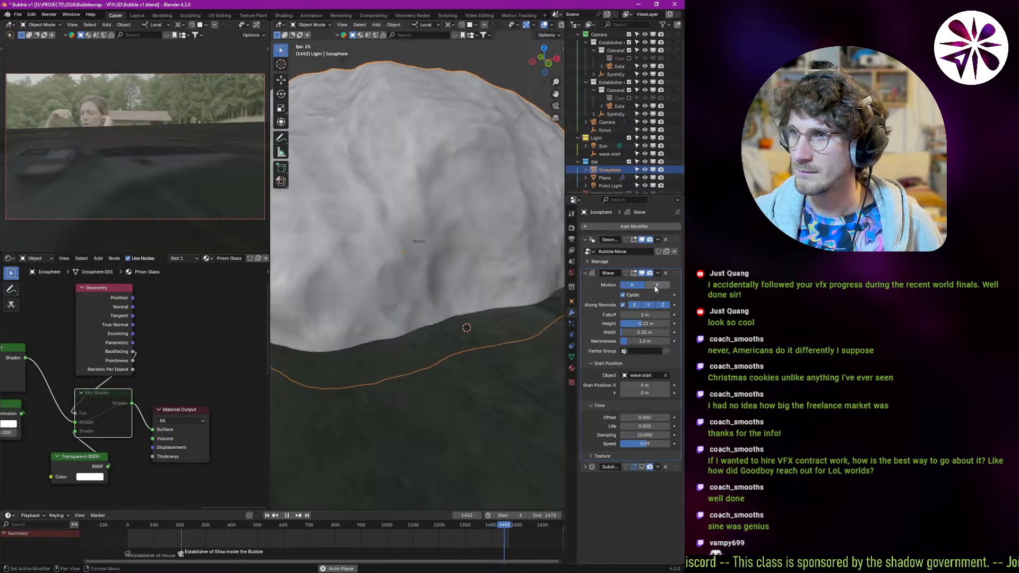
left_click(657, 286)
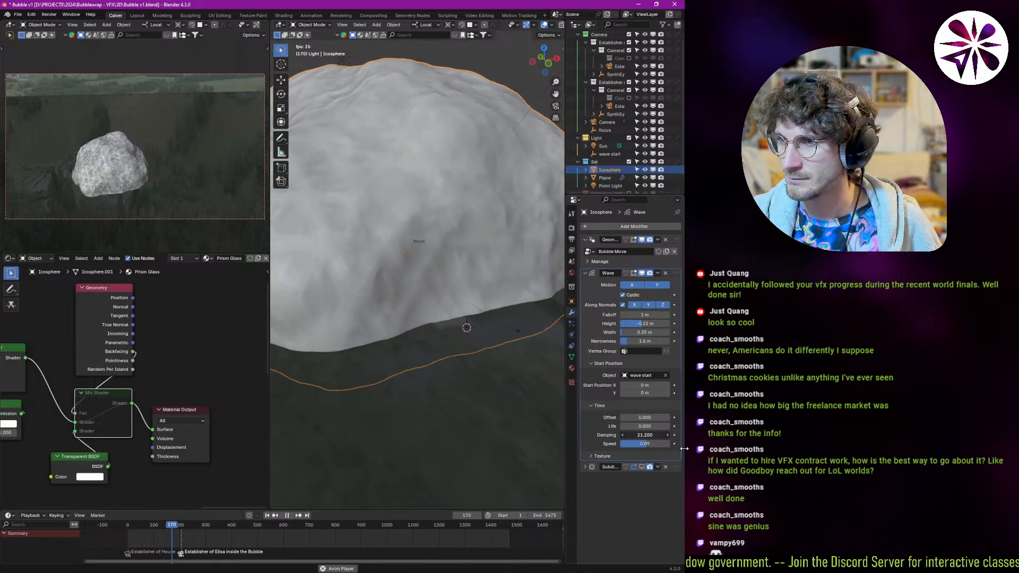
- Try a damping of 21.2 and a life of 32.9 on the wave, replaying it from the start, and reset the life to 0
left_click_drag(665, 426, 671, 426)
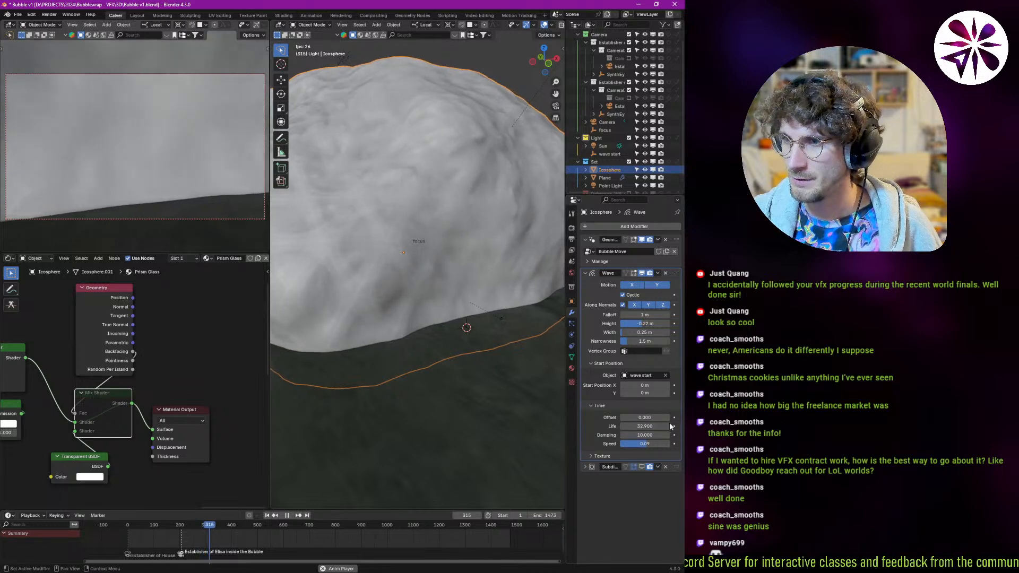
key("Escape")
key("shift+Left")
key("space")
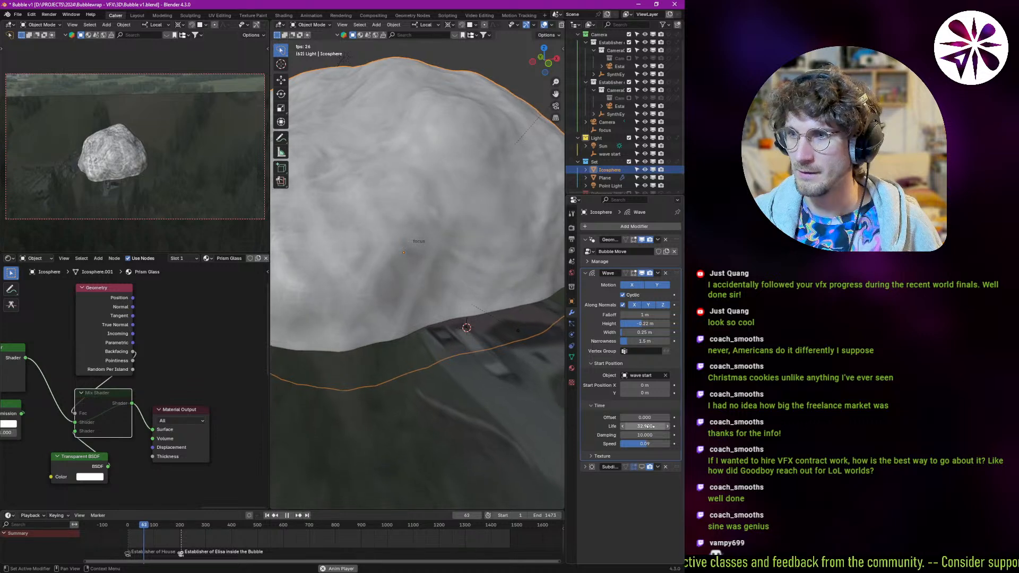
left_click(649, 426)
key("Return")
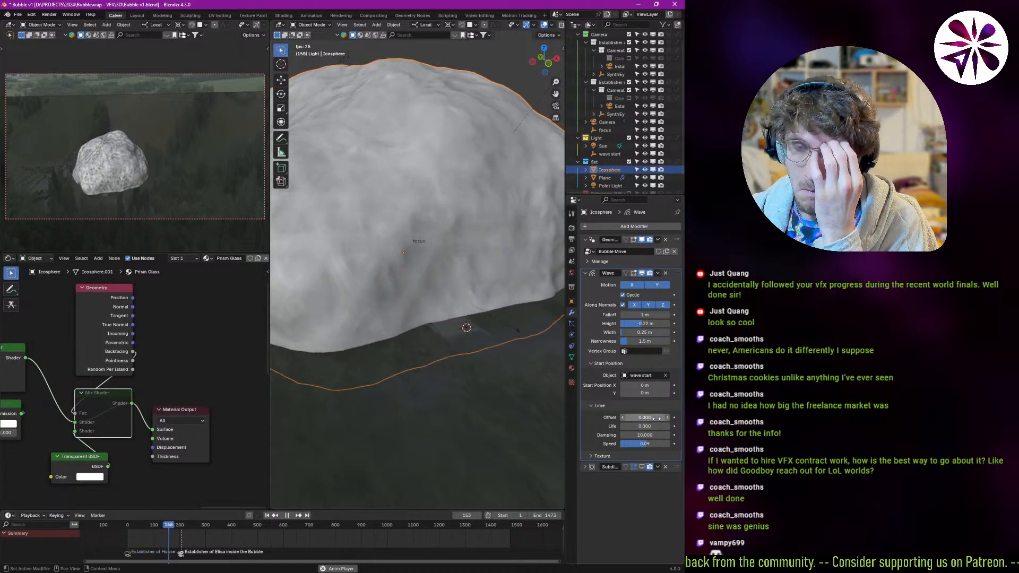
- Add a new texture to the Wave modifier and set its type to Clouds
left_click(613, 455)
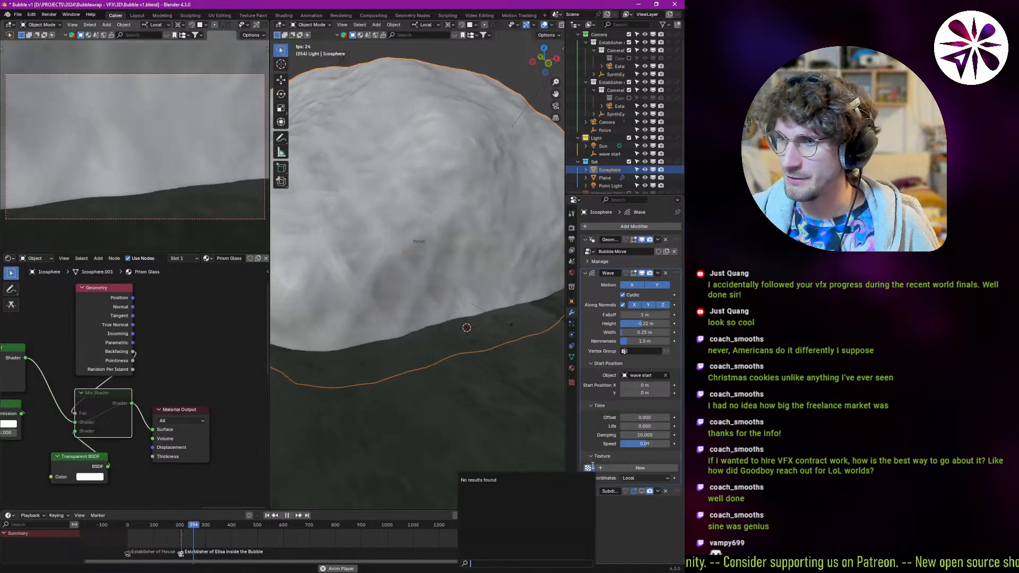
left_click(619, 467)
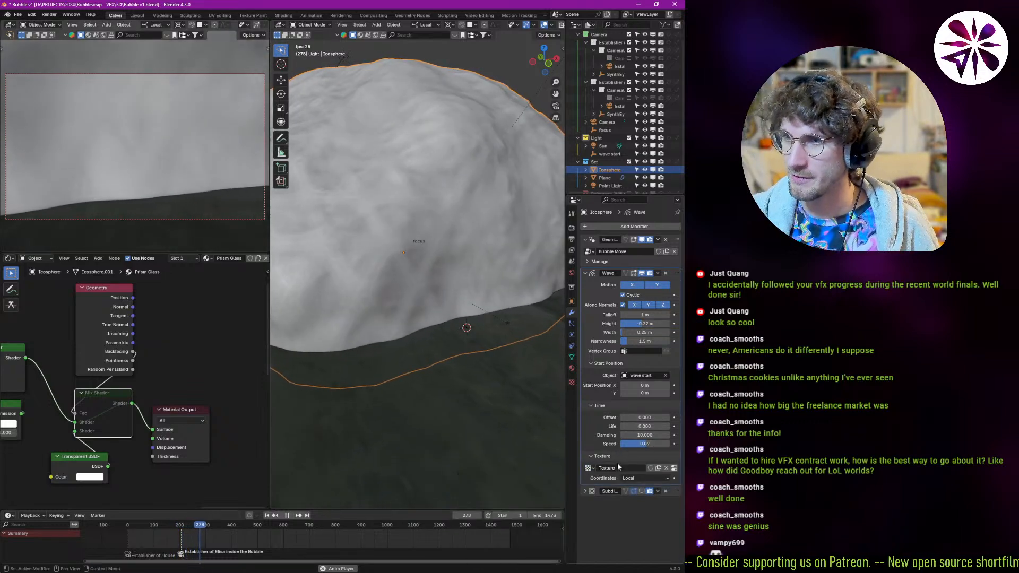
left_click(675, 468)
left_click(616, 250)
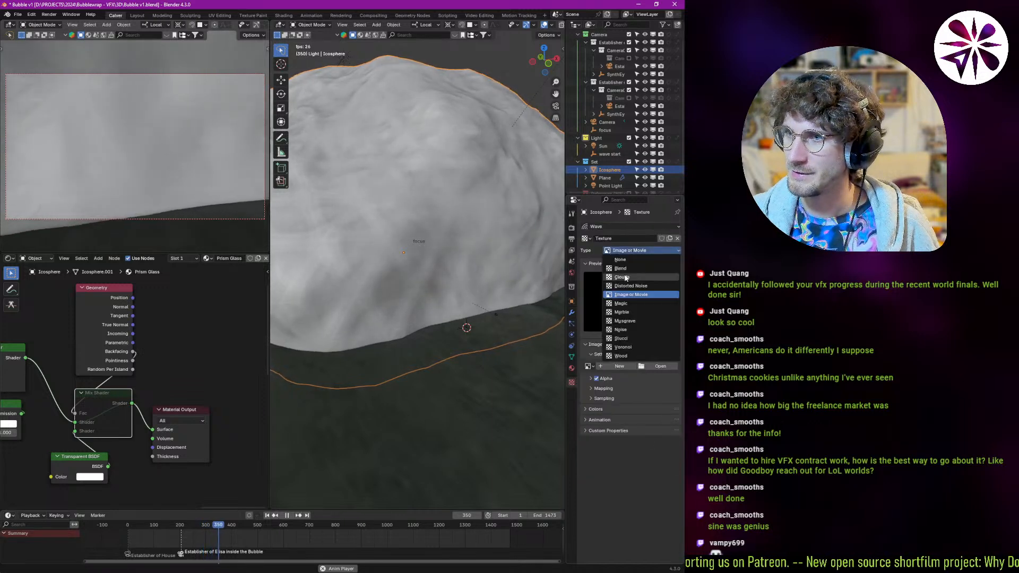
left_click(621, 269)
left_click(632, 252)
left_click(622, 277)
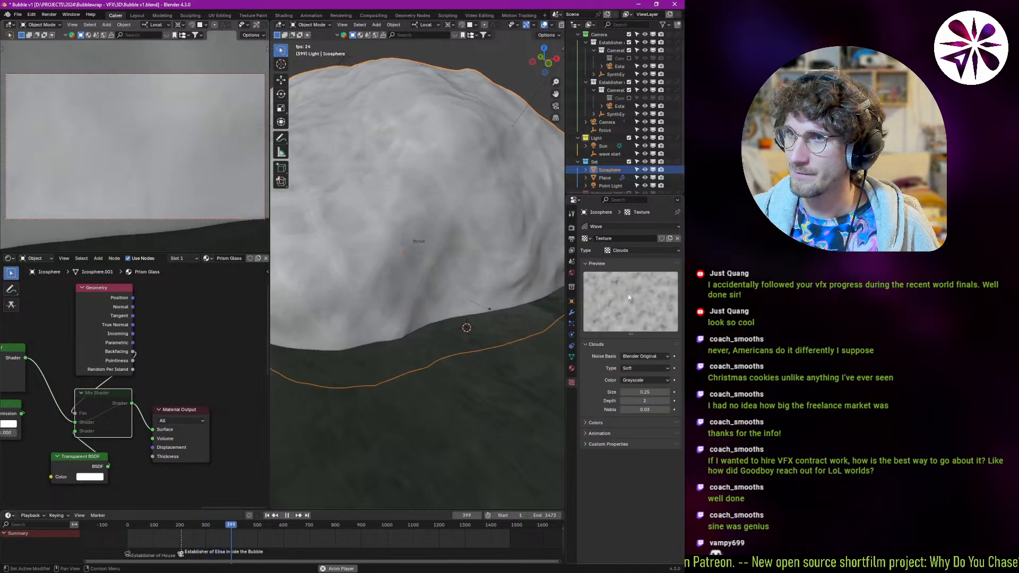
- Set the Clouds texture's size to 0.22 and enable its color ramp, moving the black stop to about 0.427
left_click_drag(659, 393, 639, 393)
left_click(610, 423)
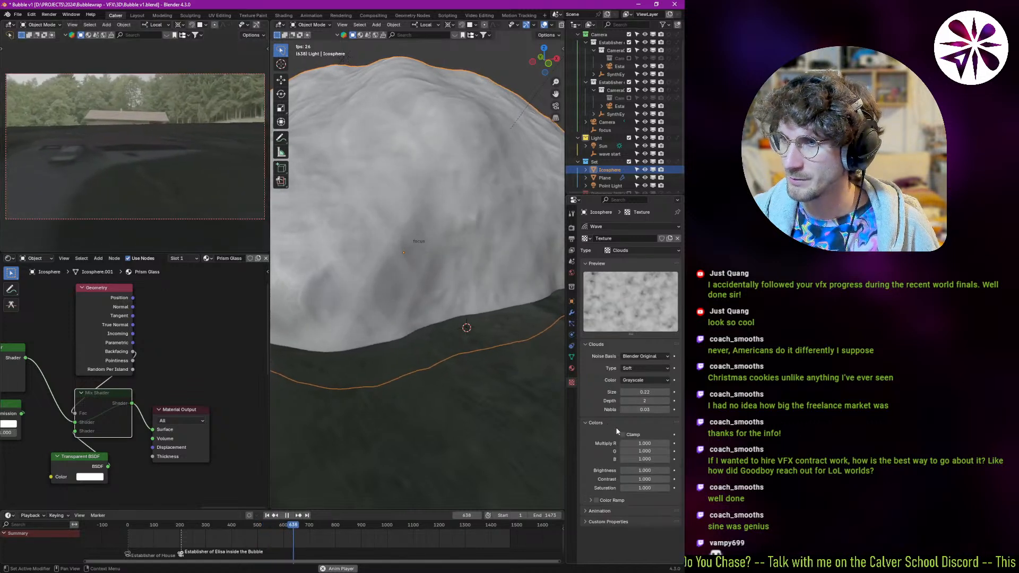
left_click(597, 501)
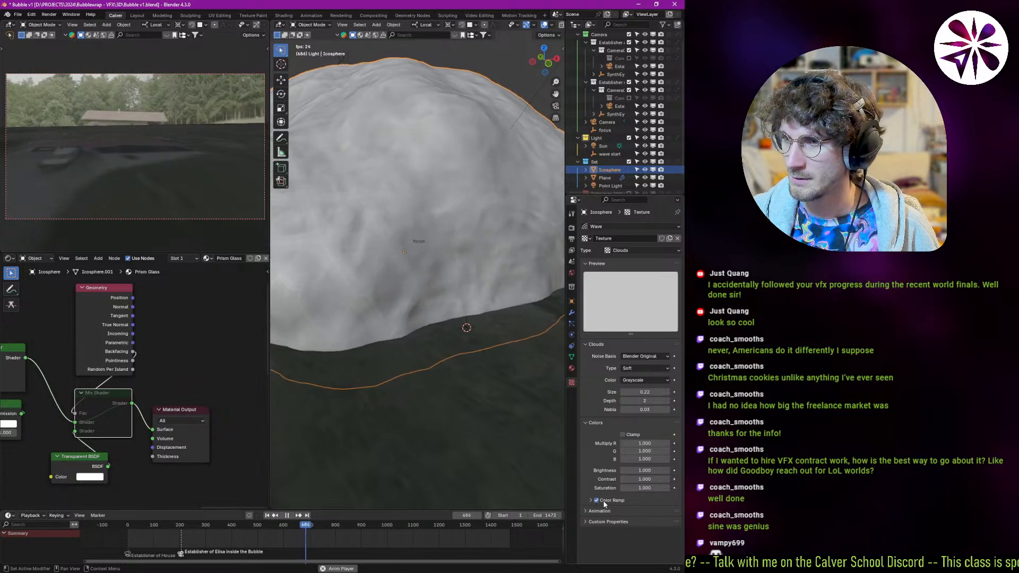
left_click(608, 501)
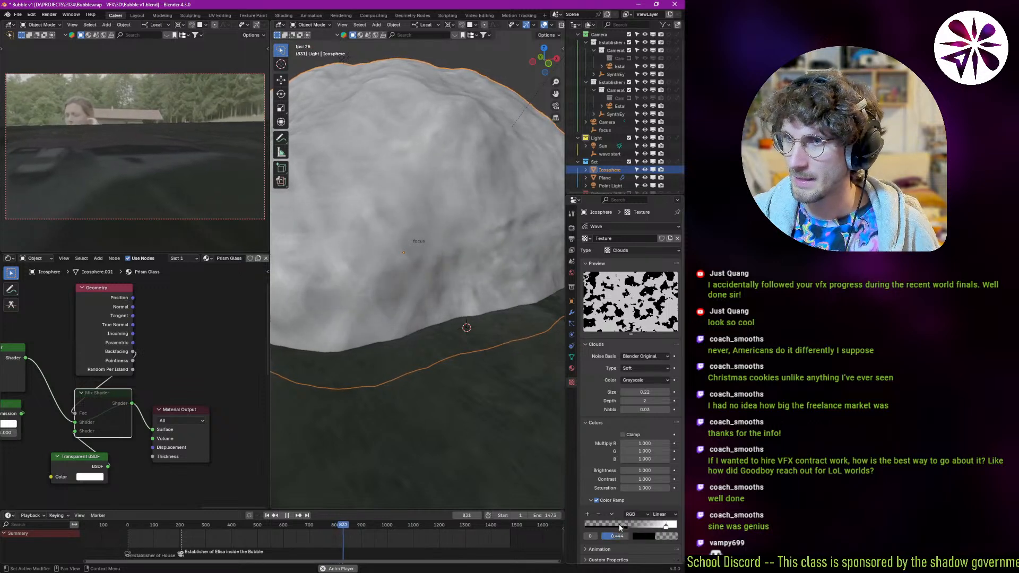
left_click_drag(620, 527, 655, 524)
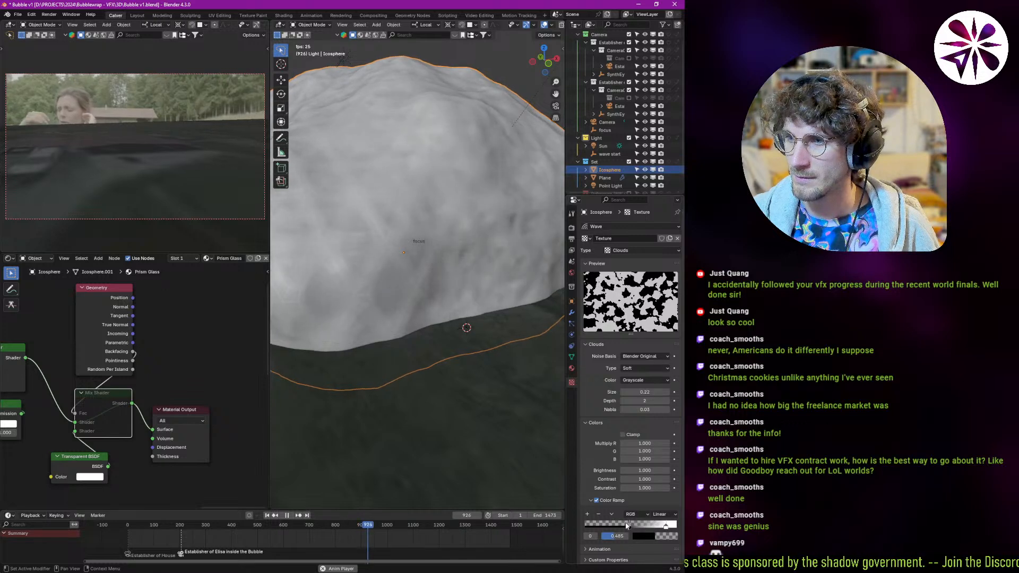
- Set the Wave modifier's height to -0.57 m, test a width of 1.2 m, and settle on a slightly wider wave than 0.25 m
left_click(572, 312)
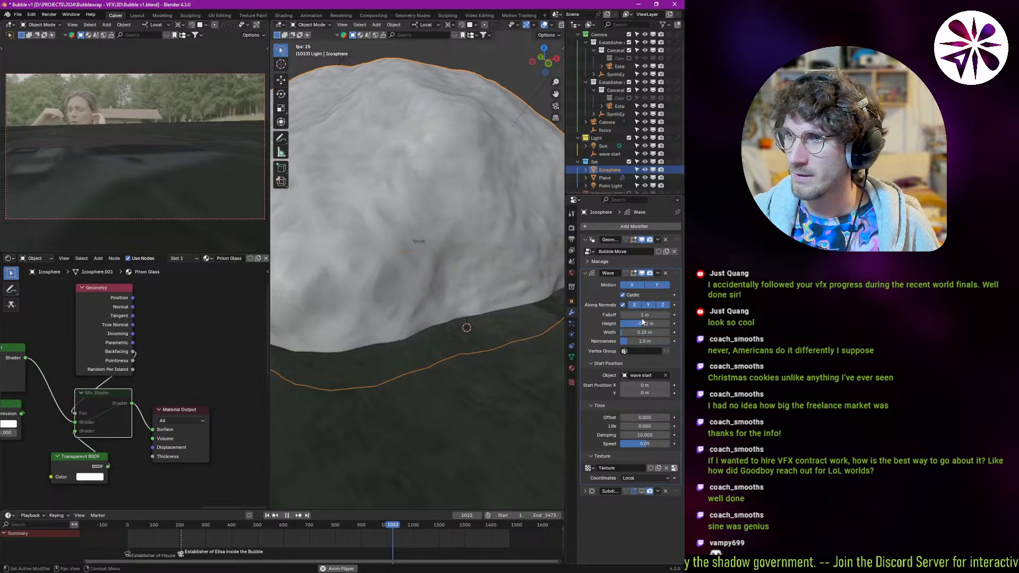
mouse_move(647, 325)
left_mouse_down()
mouse_move(640, 332)
mouse_move(665, 332)
left_mouse_up()
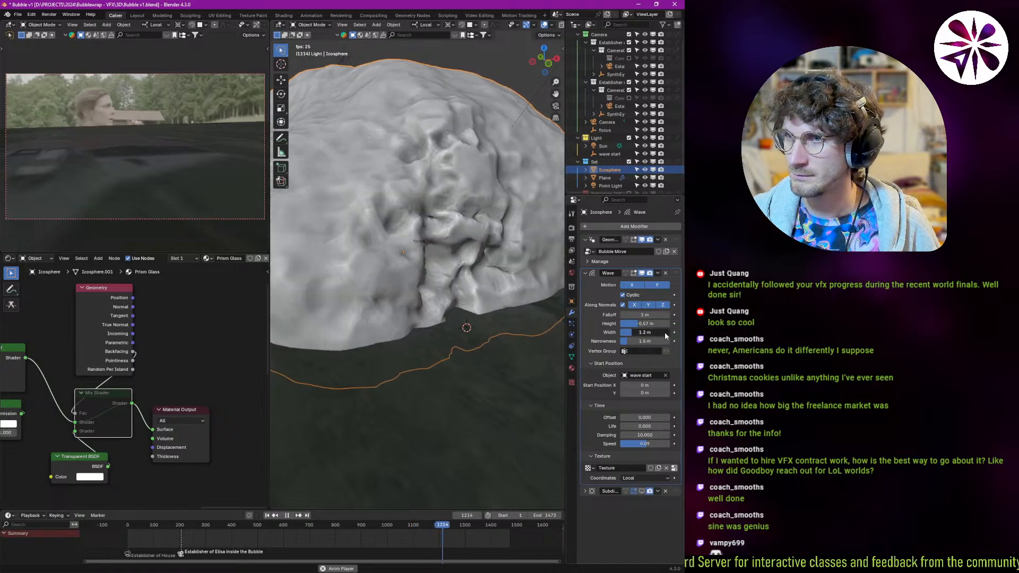
key("Escape")
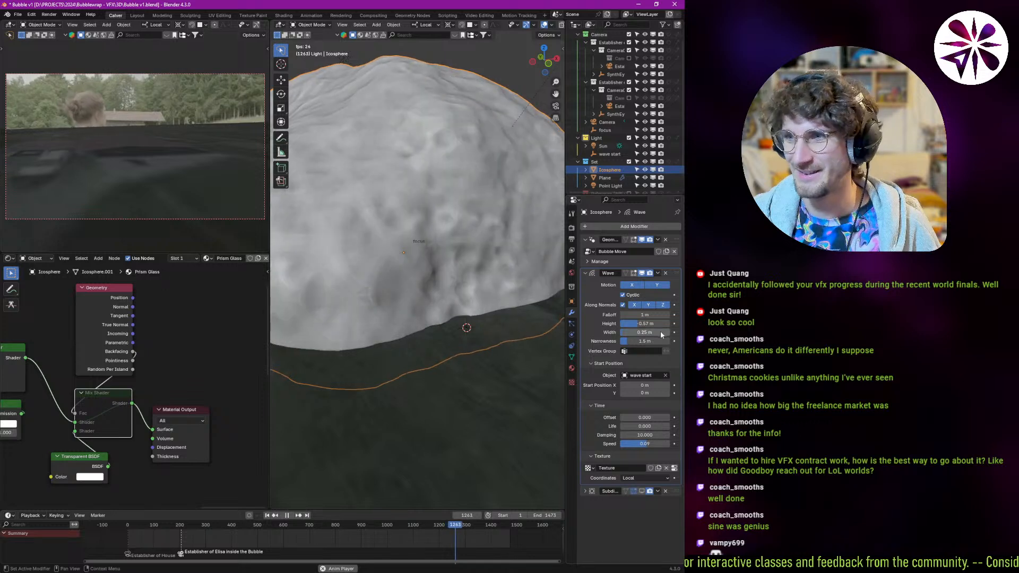
left_click_drag(659, 333, 666, 334)
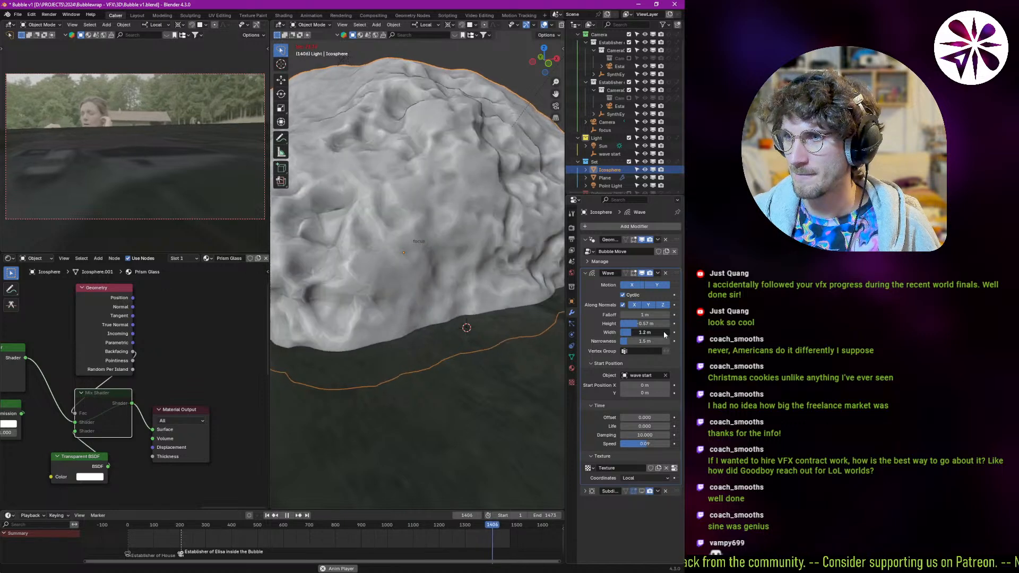
key("Escape")
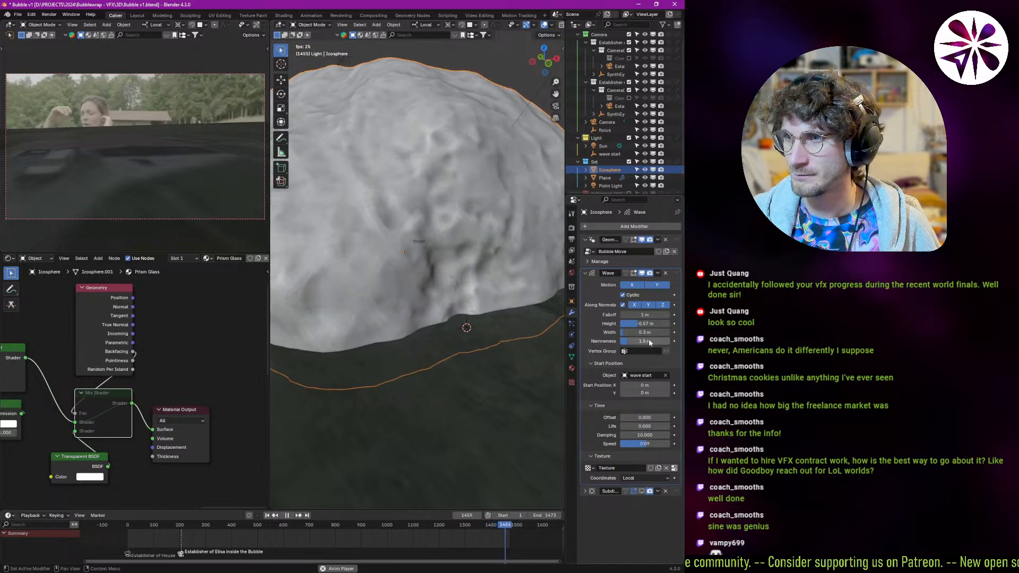
- Test the wave's narrowness, keep it at 1.5 m, and slow the wave to a speed of 0.03
mouse_move(662, 341)
left_mouse_down()
mouse_move(645, 342)
mouse_move(655, 339)
left_mouse_up()
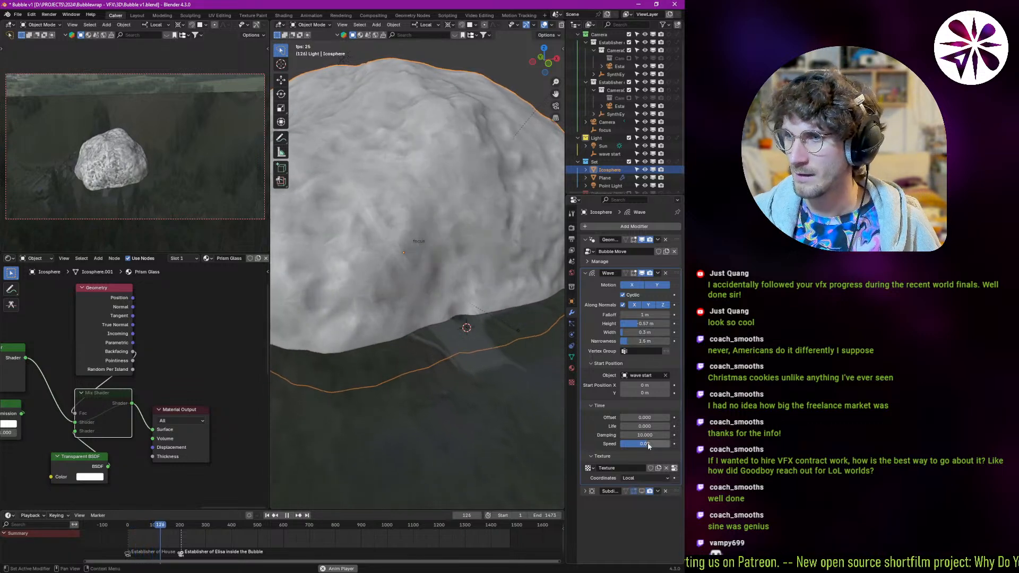
scroll(651, 447, "down", 1, "ctrl")
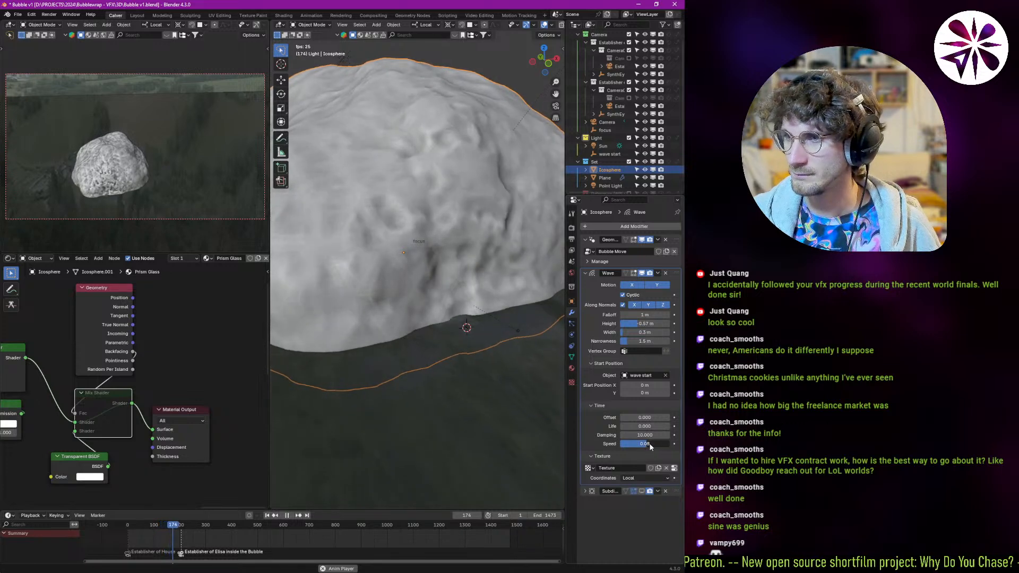
left_click_drag(634, 452, 621, 448)
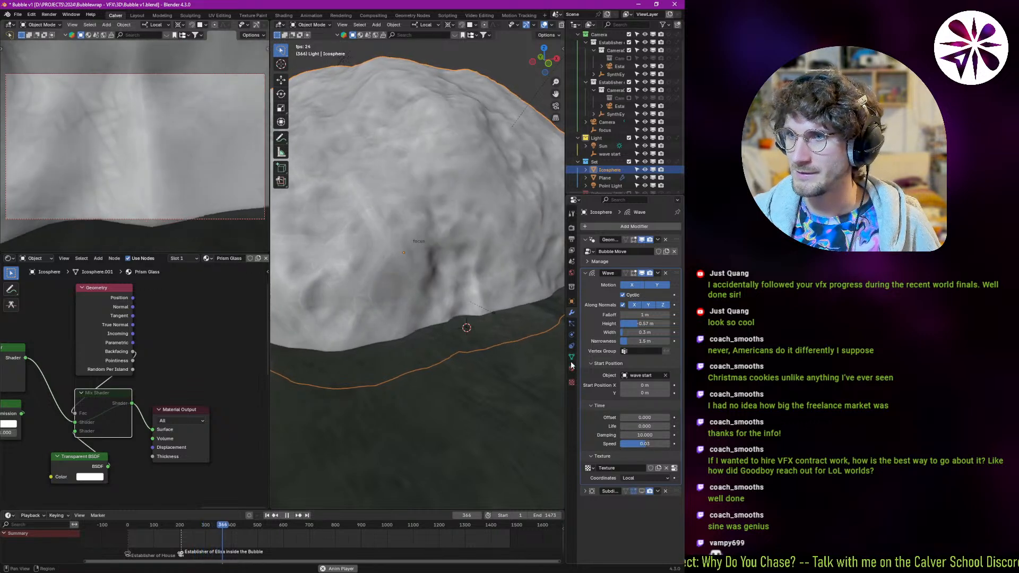
- Lower the Clouds texture's depth to 1, check its color ramp and animation settings, and return to the Wave modifier
left_click(572, 383)
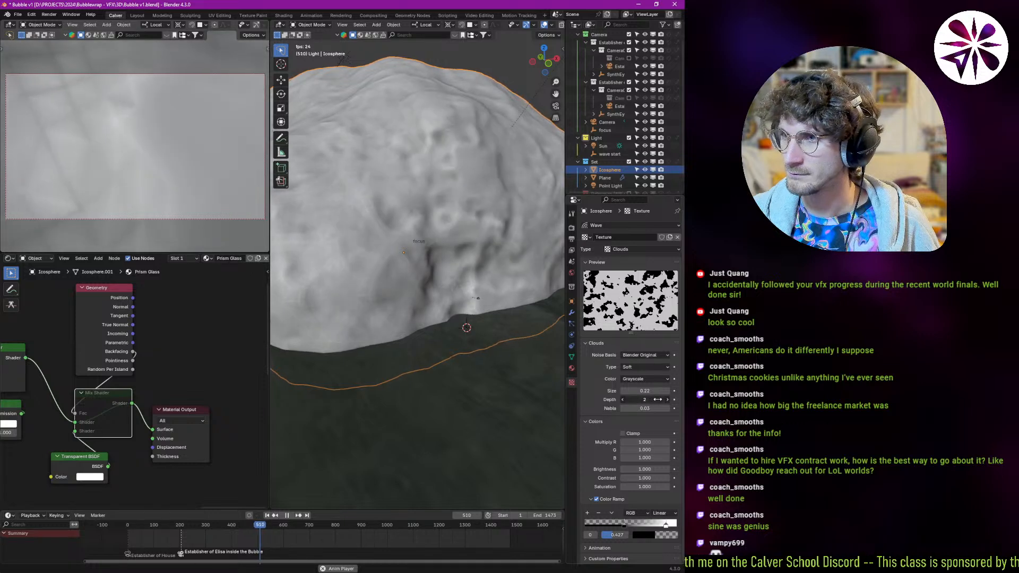
left_click_drag(649, 400, 629, 404)
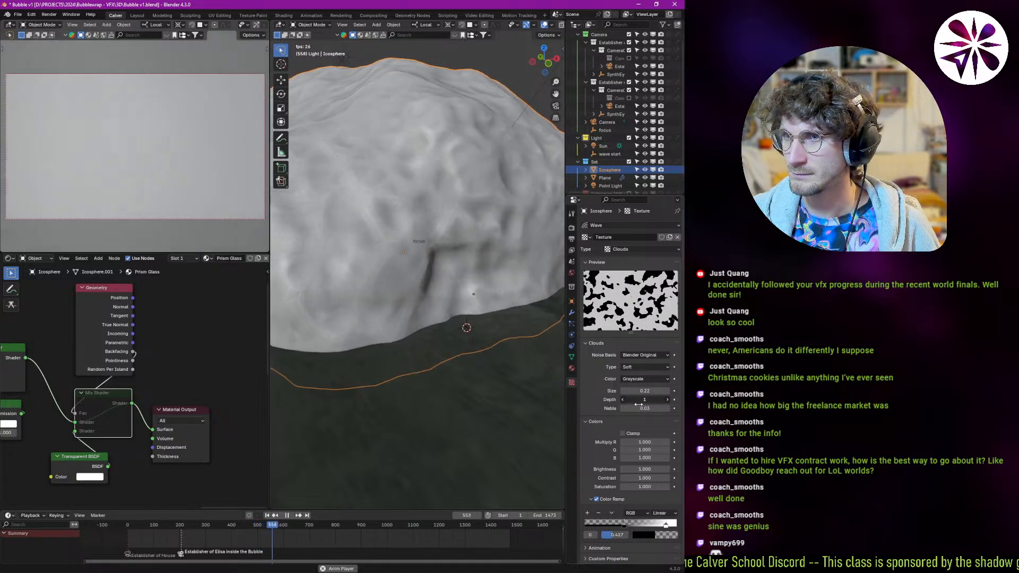
mouse_move(632, 405)
left_mouse_down()
mouse_move(643, 391)
mouse_move(610, 393)
mouse_move(631, 395)
left_mouse_up()
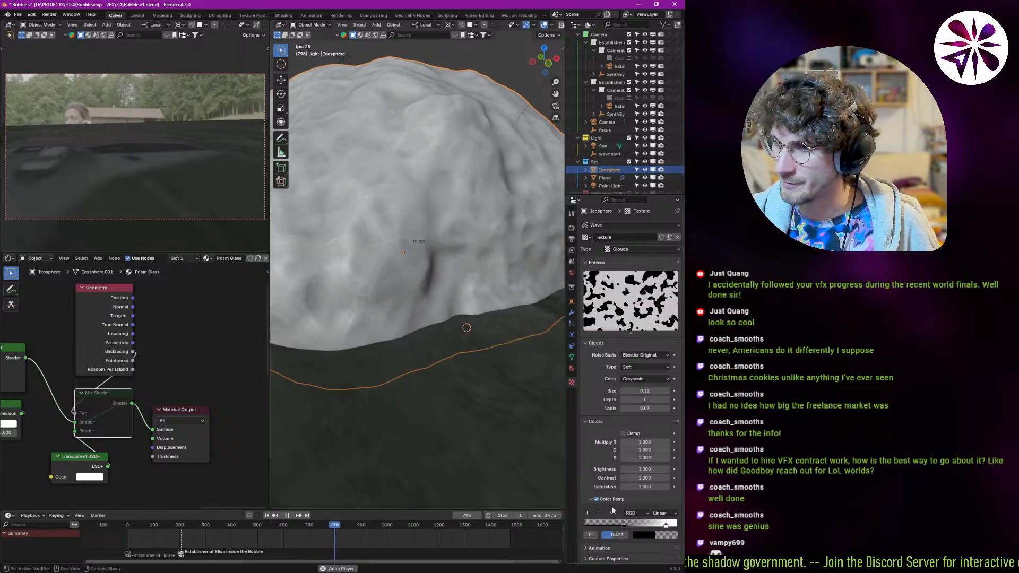
scroll(613, 459, "down", 2)
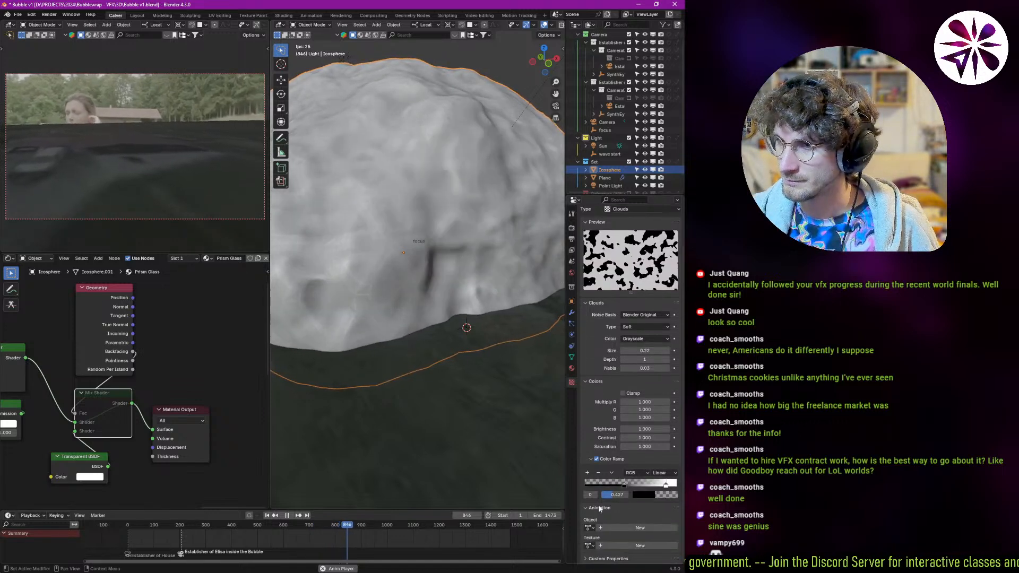
scroll(610, 425, "up", 2)
left_click(572, 313)
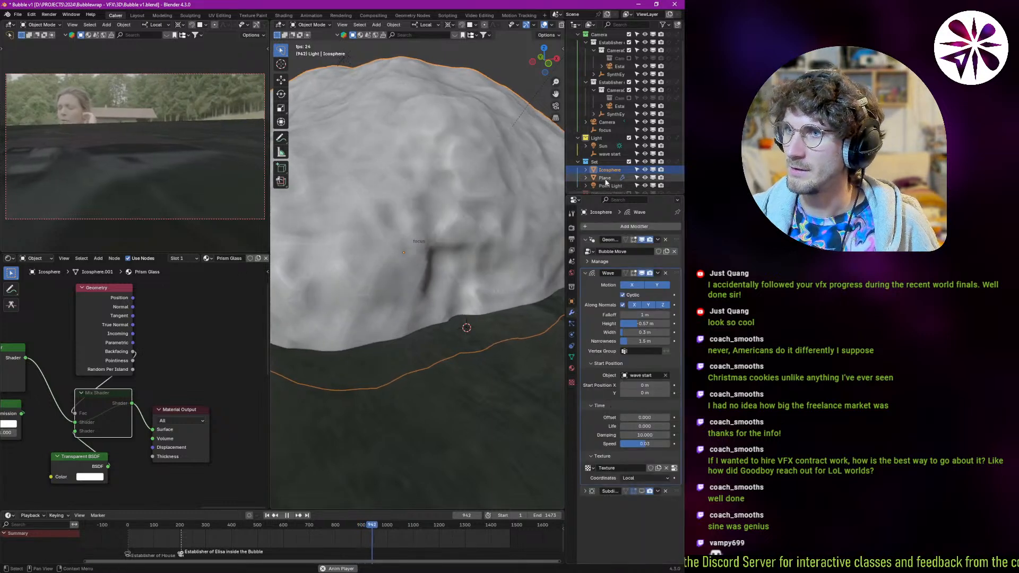
- Try moving the wave start empty up the bubble's wall, and reselect the bubble
scroll(610, 175, "down", 2)
middle_click_drag(509, 307, 475, 244)
left_click(450, 294)
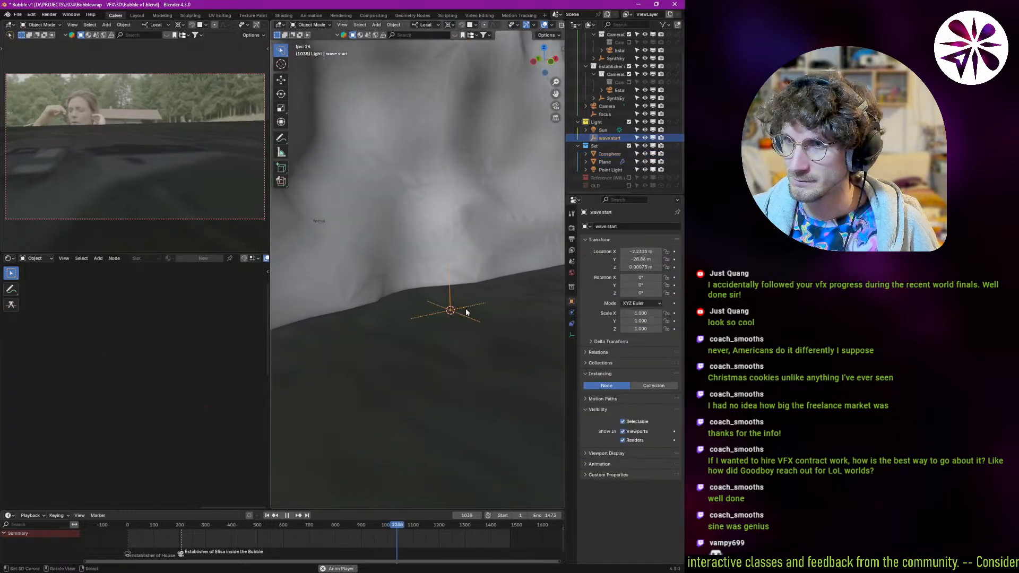
key("g")
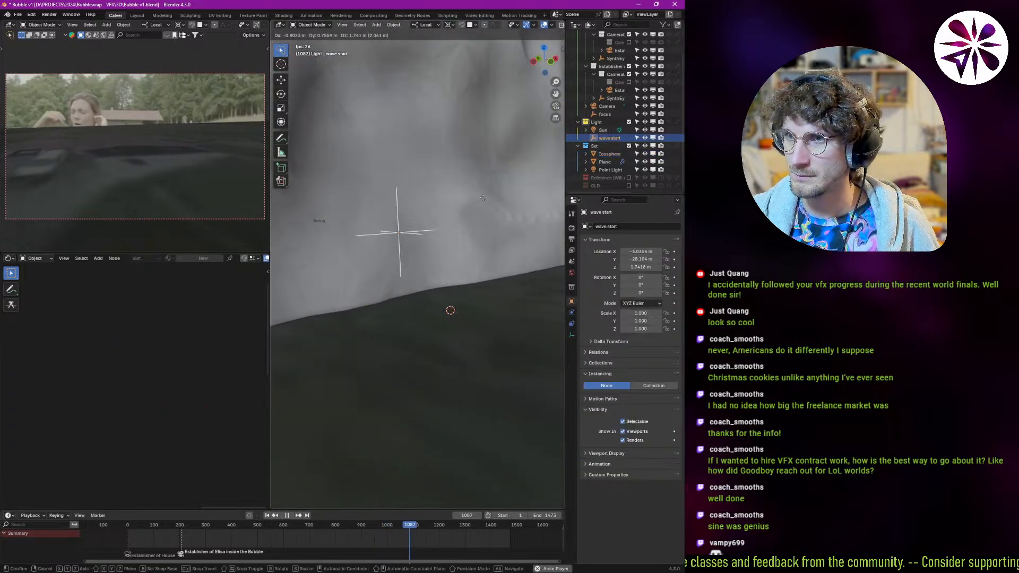
right_click(449, 247)
left_click(438, 243)
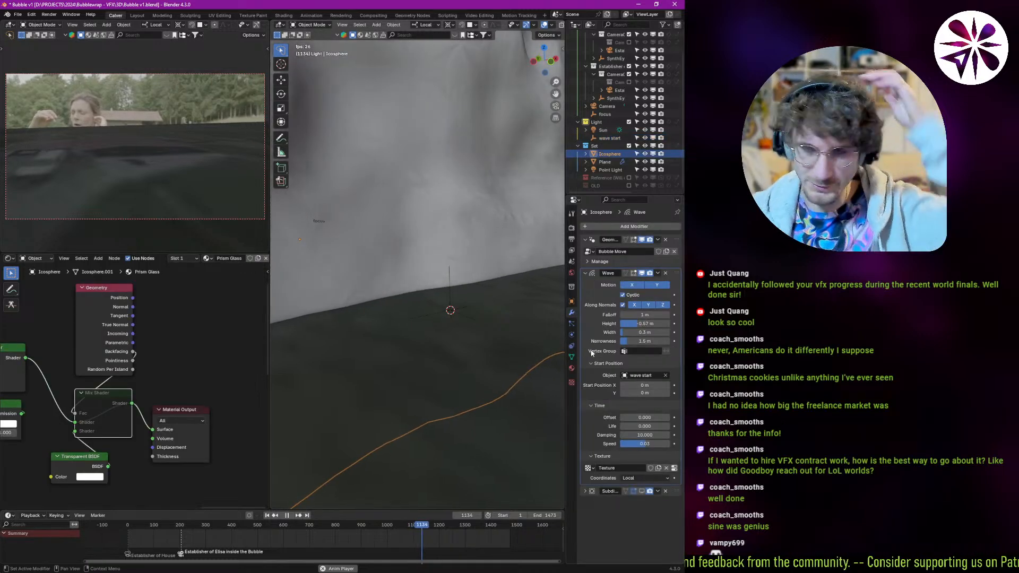
- Test Global texture coordinates on the Wave modifier, and switch them to Object using the wave start empty
left_click(641, 478)
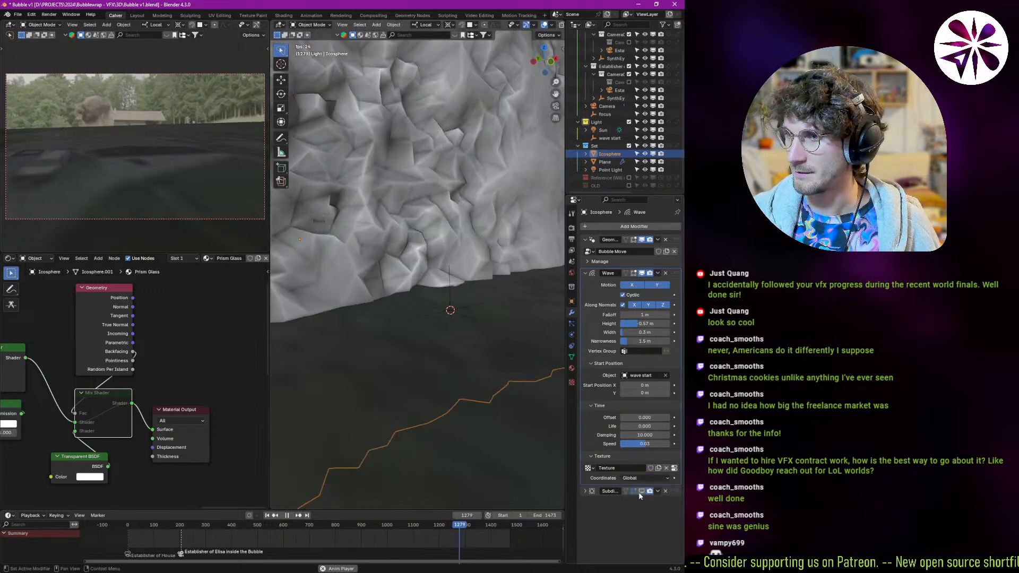
left_click(641, 504)
left_click(665, 487)
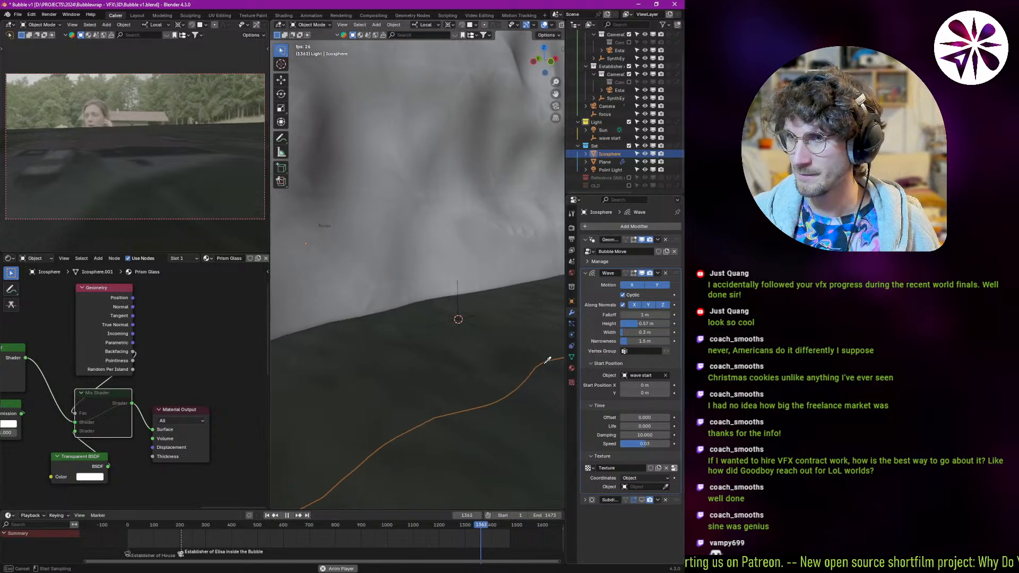
left_click(460, 326)
left_click(645, 487)
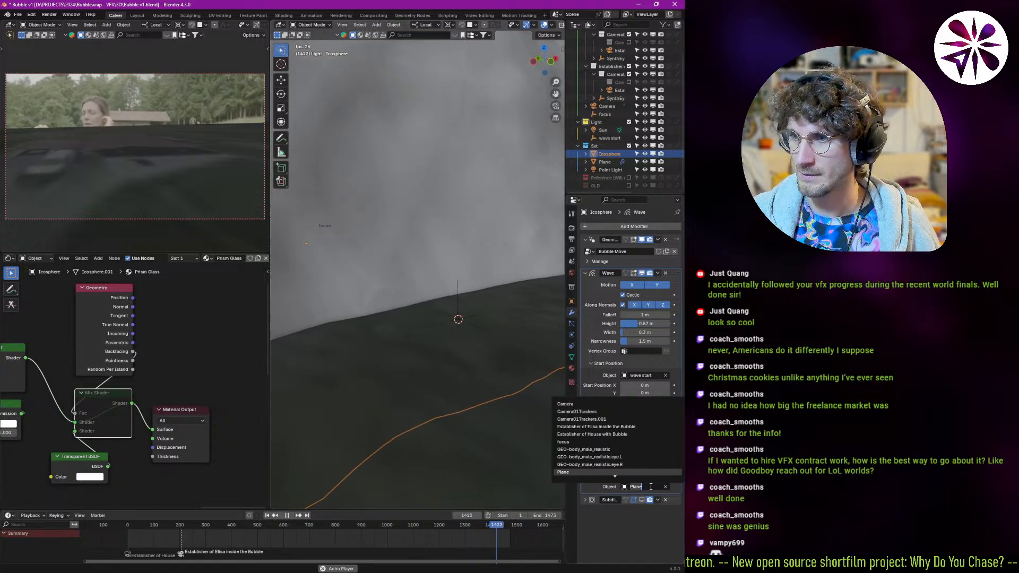
type("wave")
left_click(579, 402)
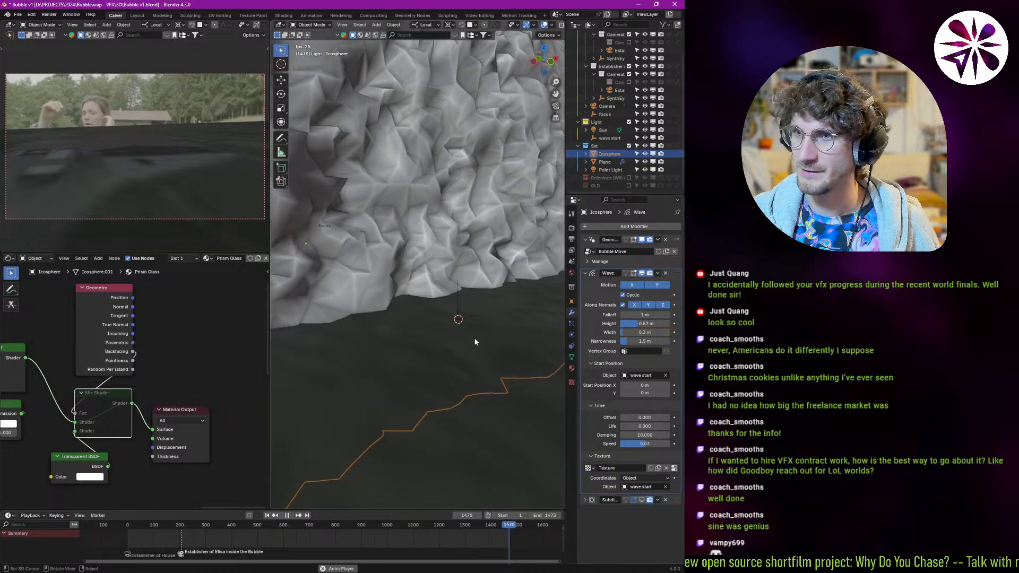
- Select the wave start empty and scale it up repeatedly to about 27.9 to enlarge the texture pattern
left_click(467, 318)
left_click(479, 327)
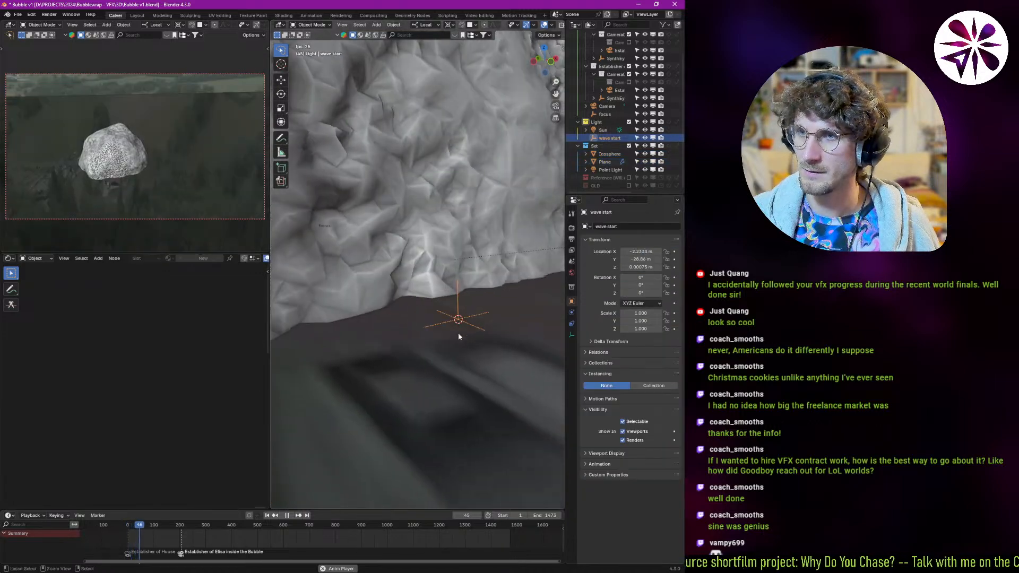
key("s")
left_click(512, 393)
key("s")
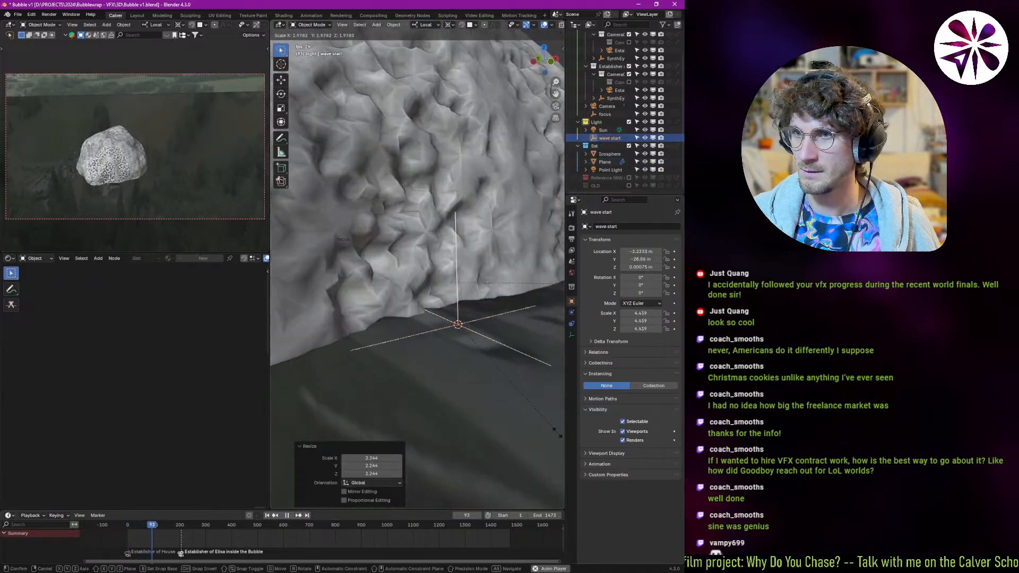
left_click(511, 364)
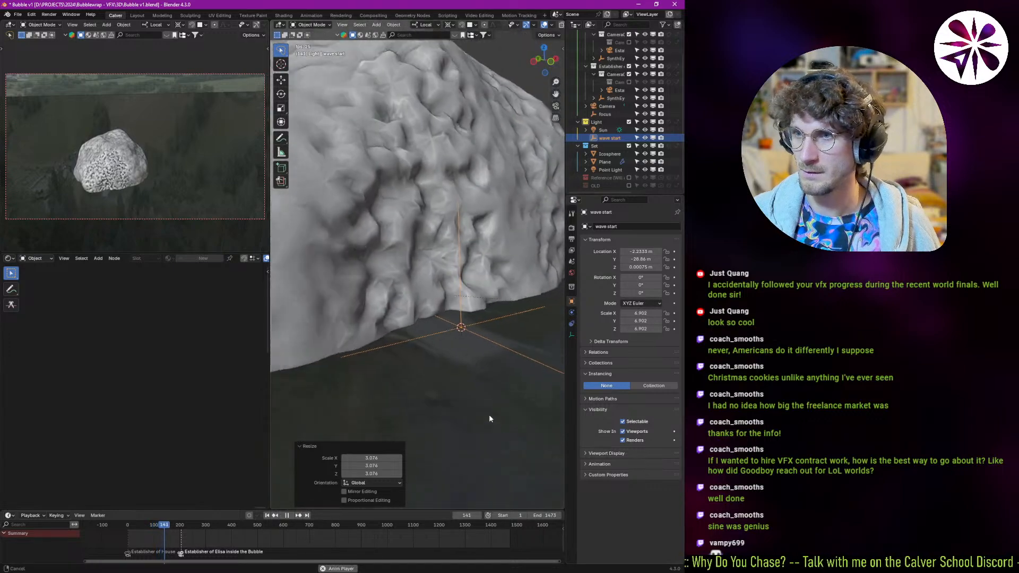
key("s")
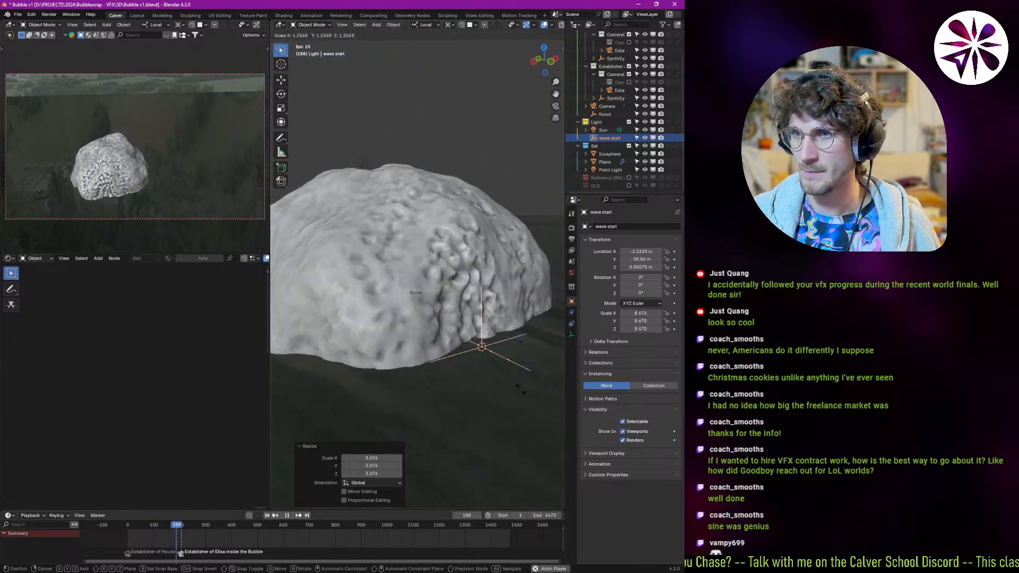
left_click(530, 406)
key("s")
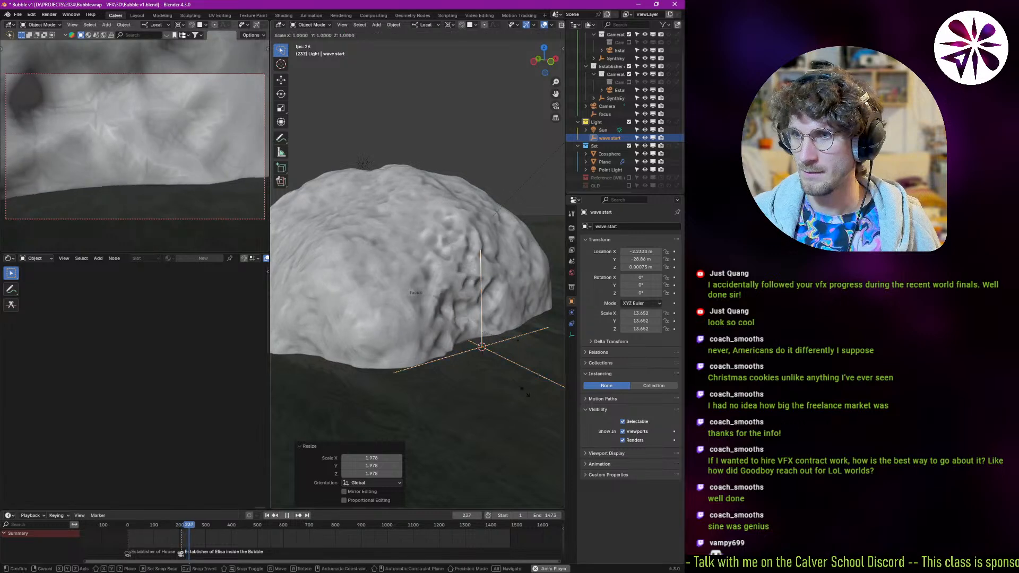
left_click(531, 410)
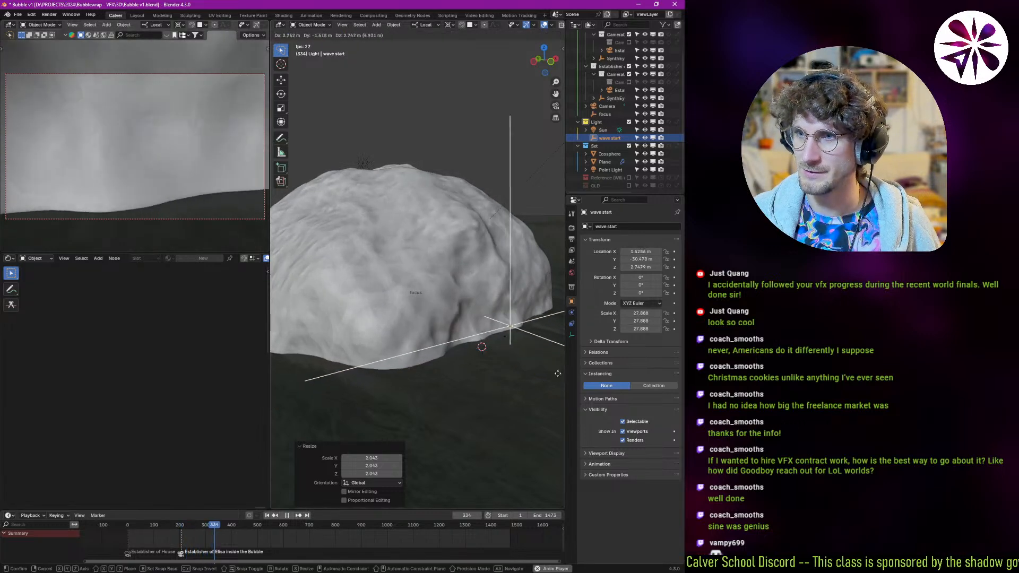
- Try moving the wave start empty along its local Y axis to see the texture shift
key("g")
key("y")
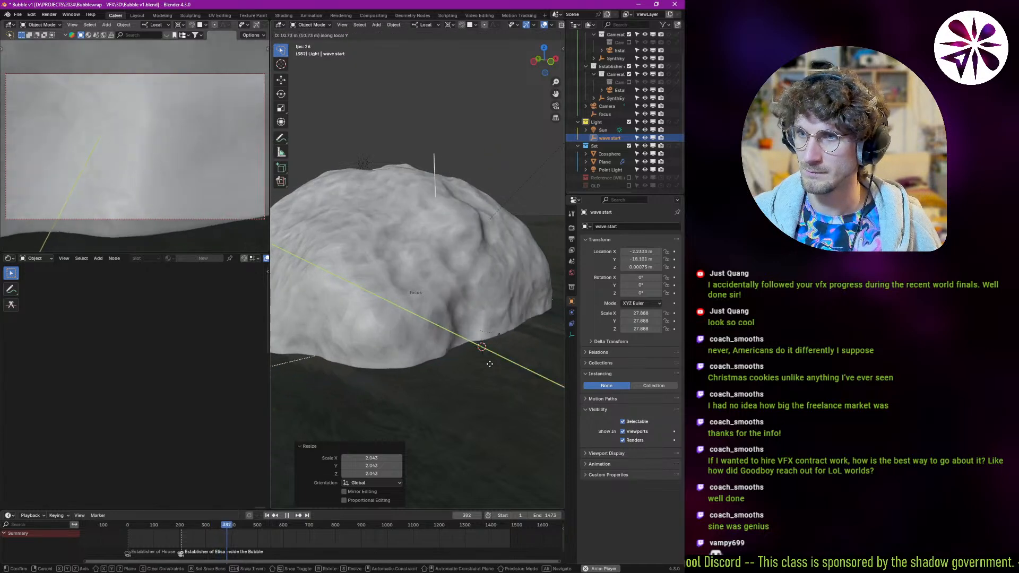
key("Escape")
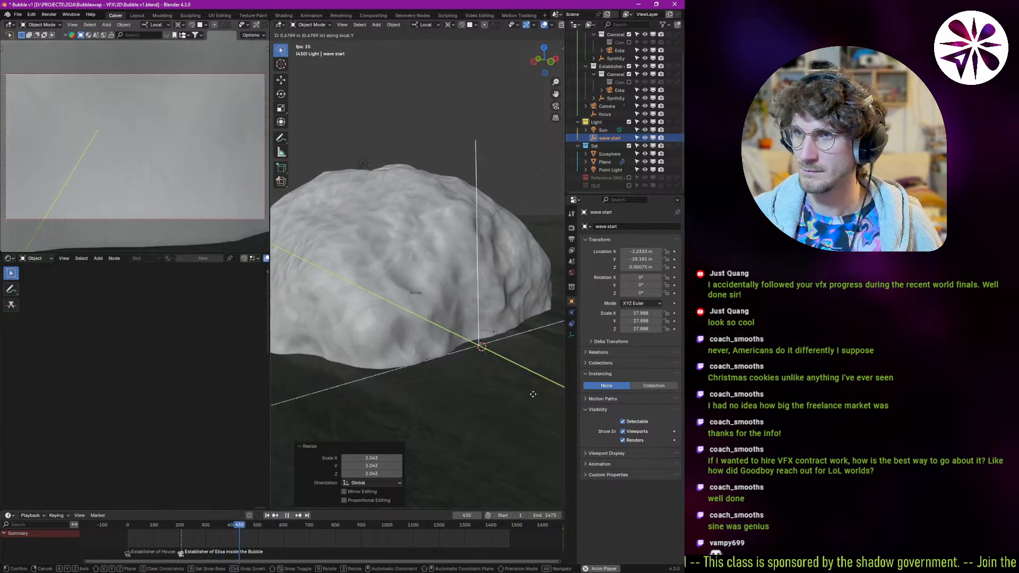
scroll(525, 334, "up", 4)
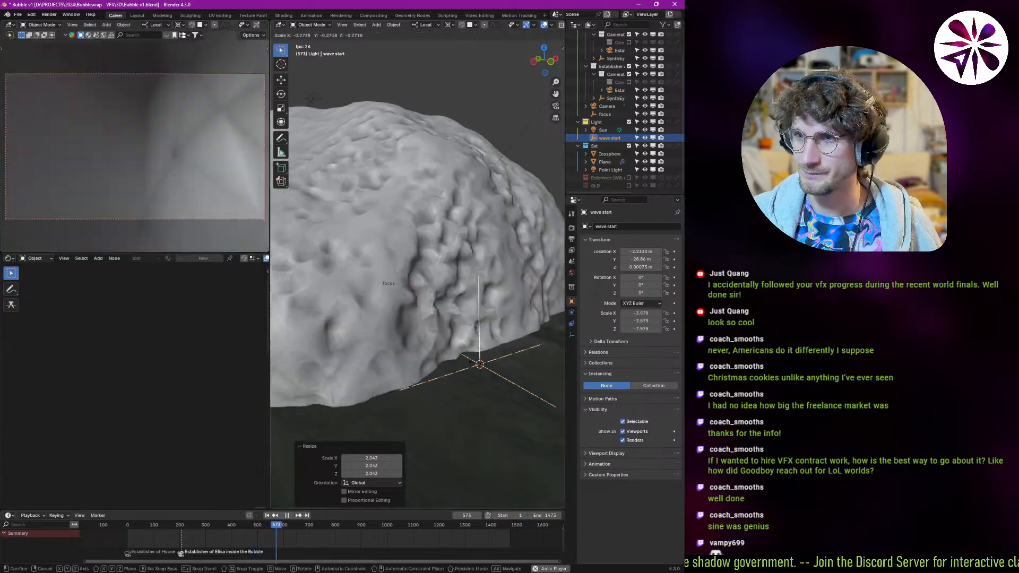
- Duplicate the wave start empty beside the original and rename the copy "wave displace mover"
key("shift+d")
left_click(523, 374)
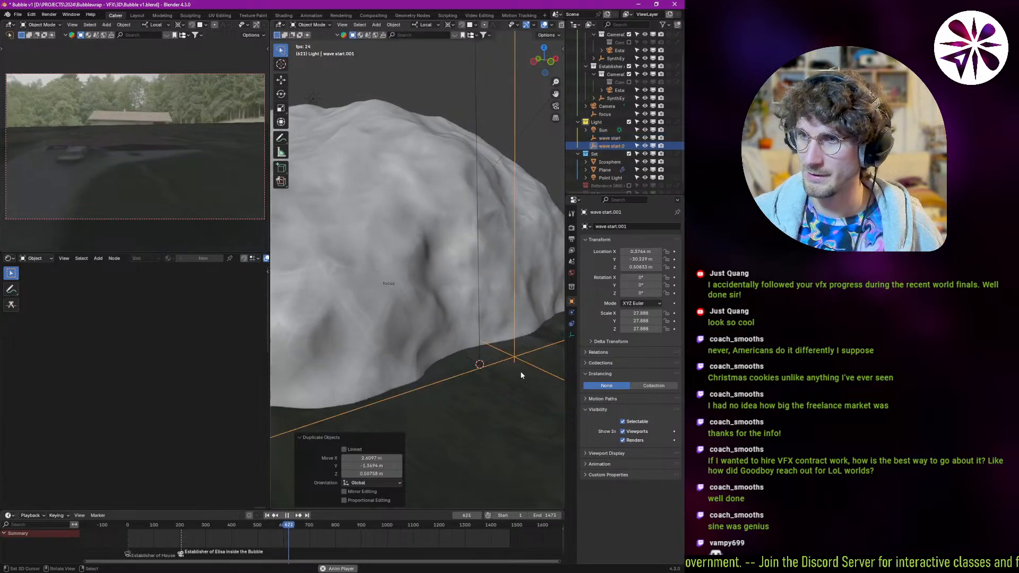
key("F2")
key("Right")
key("ctrl+shift+Left")
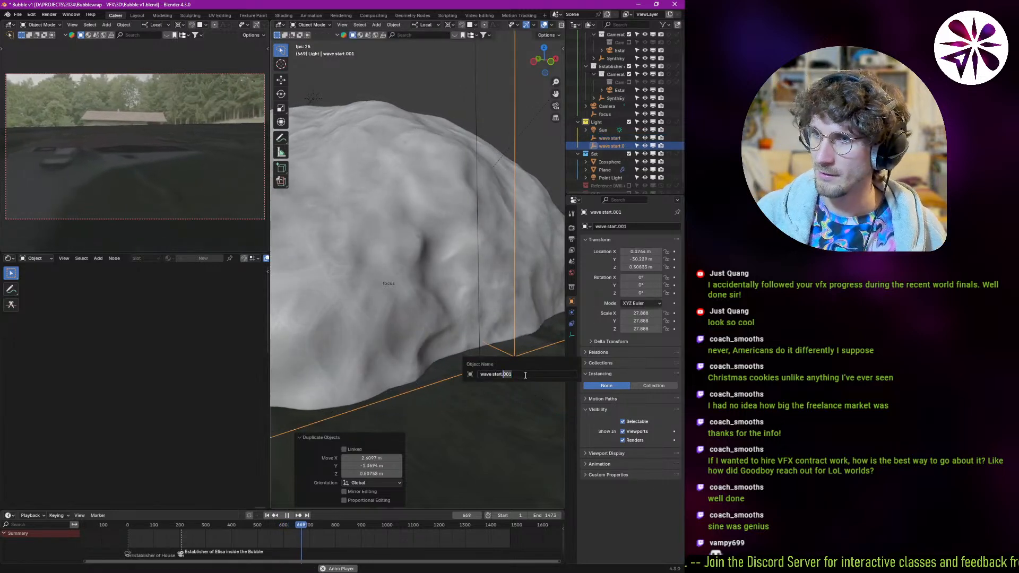
key("ctrl+shift+Left")
key("ctrl+shift+Left")
type("dispoó")
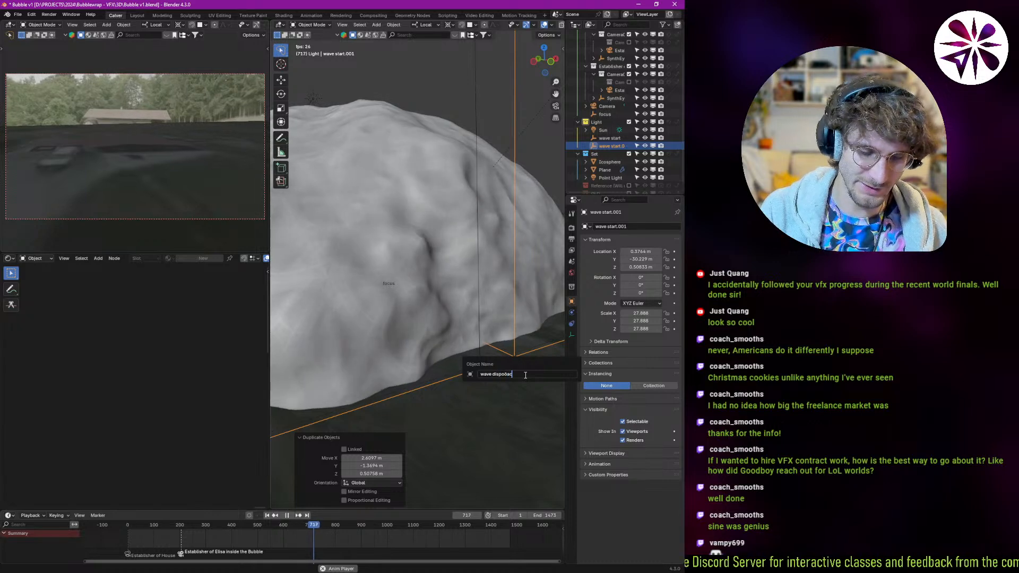
key("BackSpace")
type("lace")
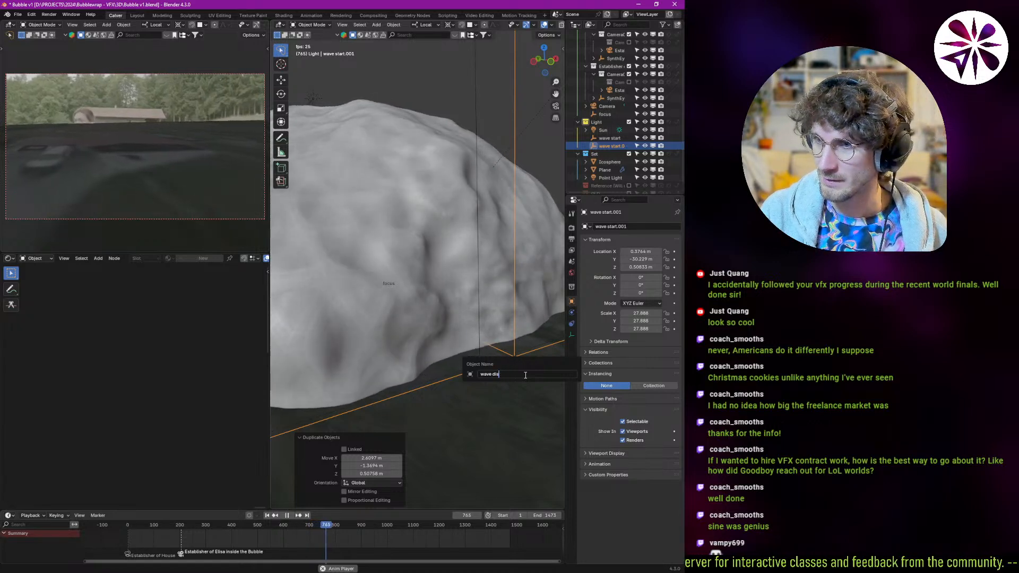
type(" mover")
key("Return")
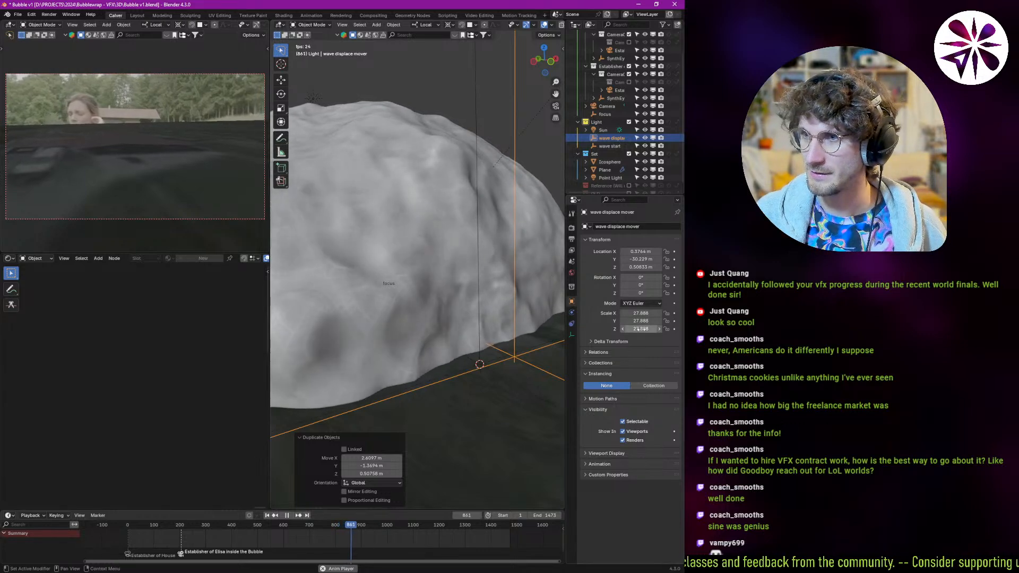
- Drive the wave displace mover's Z location with the expression #frame/50
left_click(645, 267)
type("#frame/50")
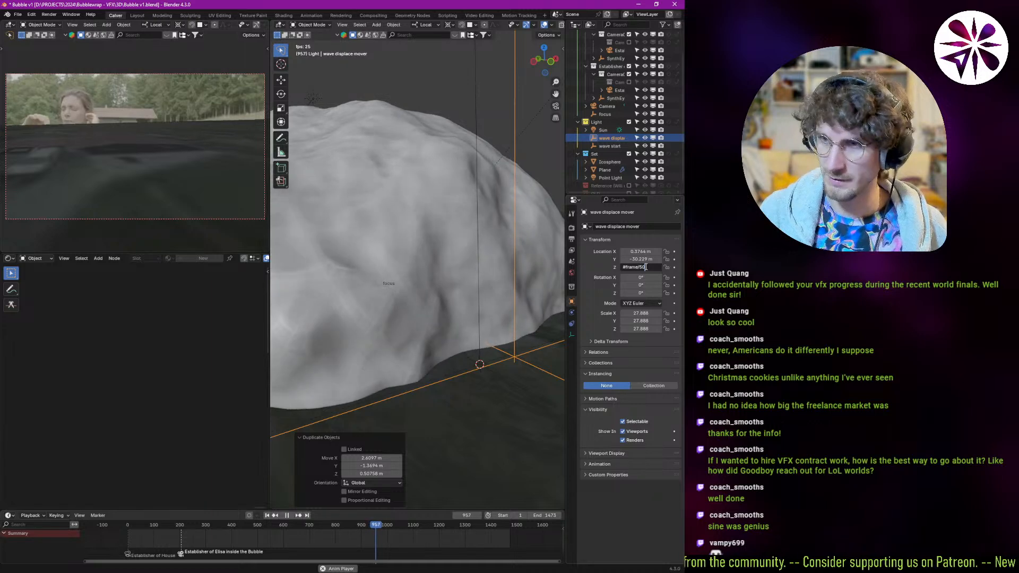
key("Return")
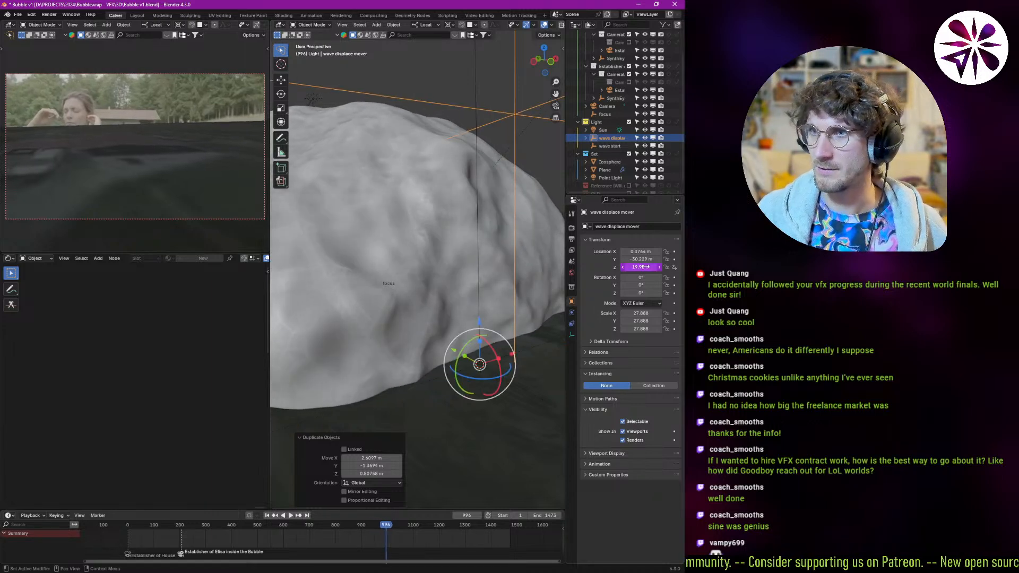
key("space")
key("Escape")
- Select the bubble and set its Wave modifier's texture coordinate object to wave displace mover
left_click(476, 287)
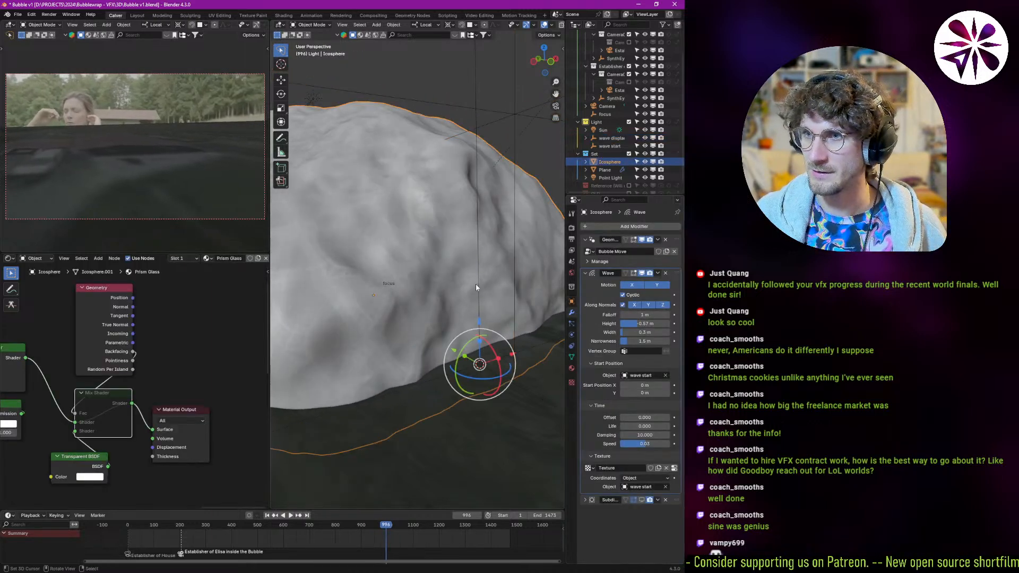
left_click(653, 487)
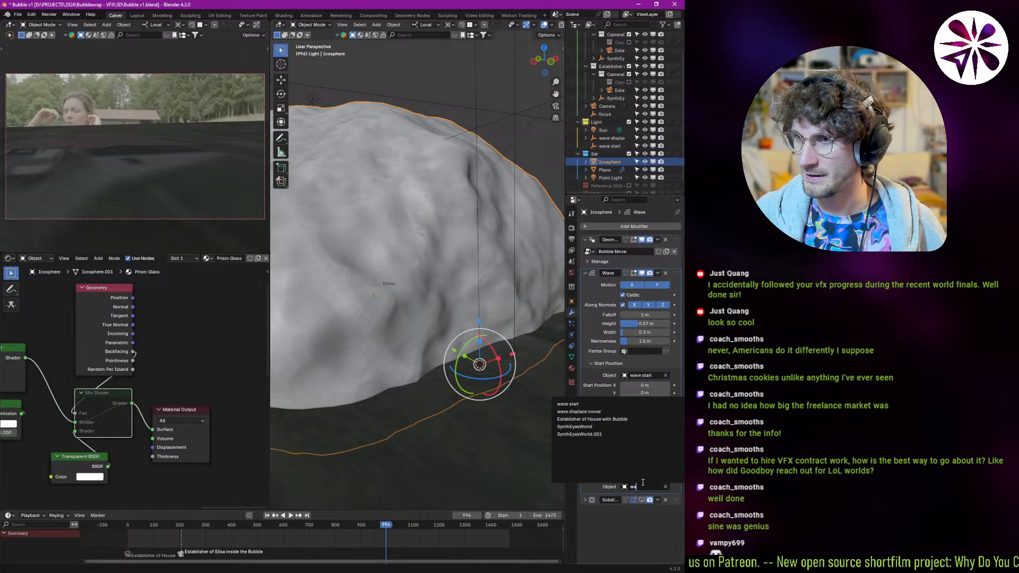
left_click(600, 412)
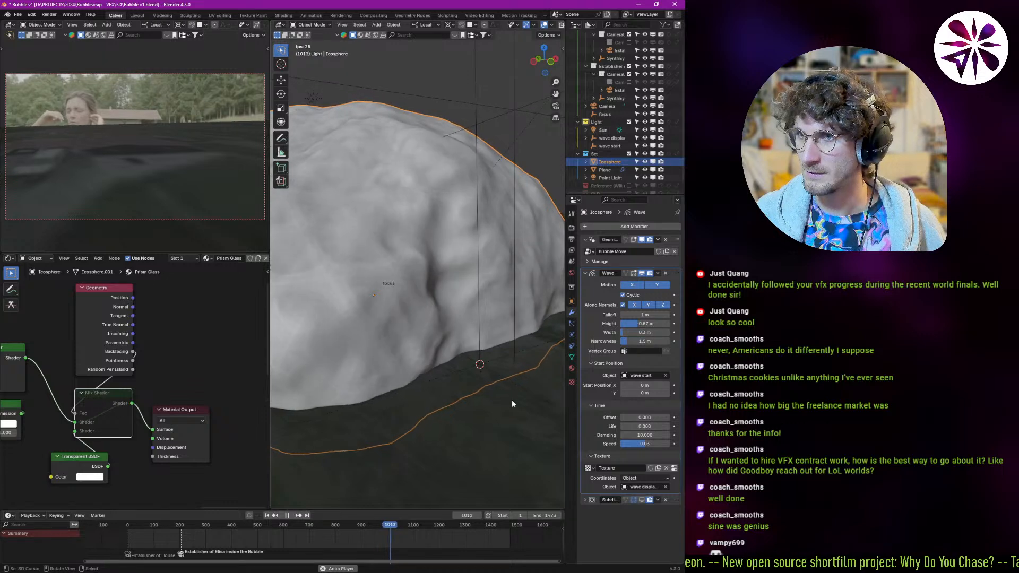
- Speed up the wave displace mover by changing its Z location driver to frame/10
left_click(511, 163)
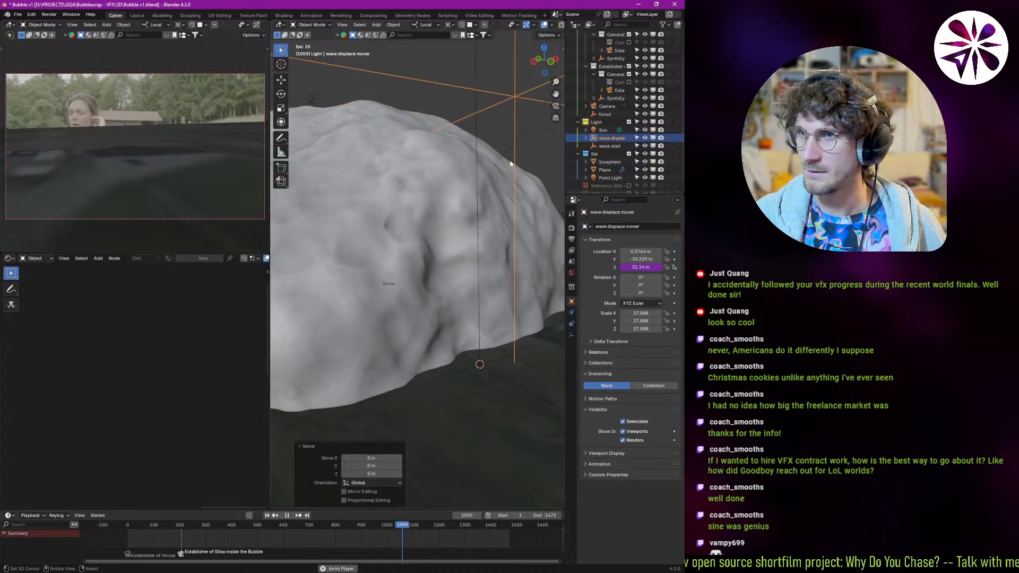
double_click(640, 267)
type("frame/50")
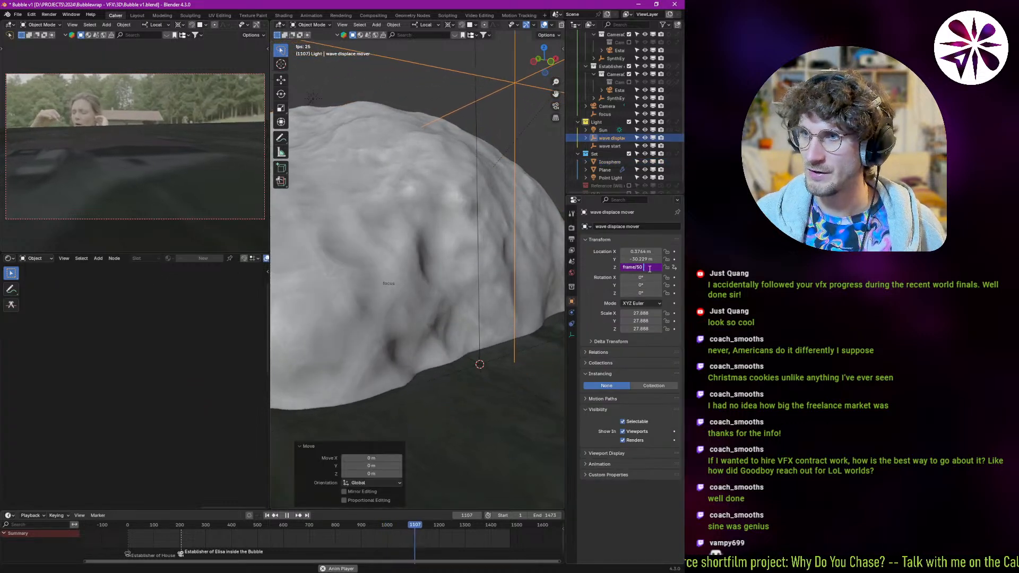
key("Return")
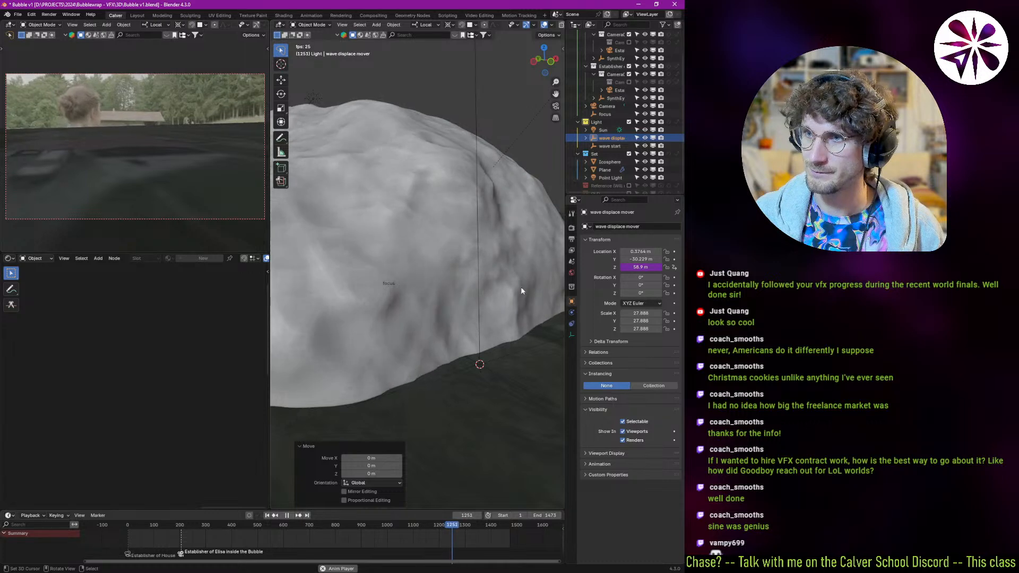
left_click(643, 267)
type("10")
key("Return")
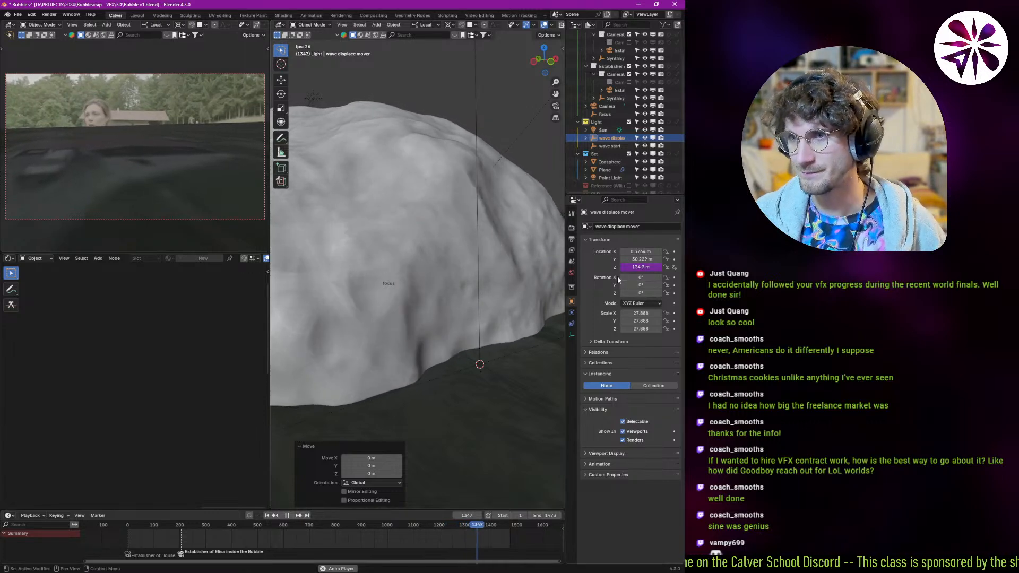
- Select the wave start empty and scale it down to about 7.6
middle_click_drag(517, 301, 456, 335)
left_click(456, 335)
key("s")
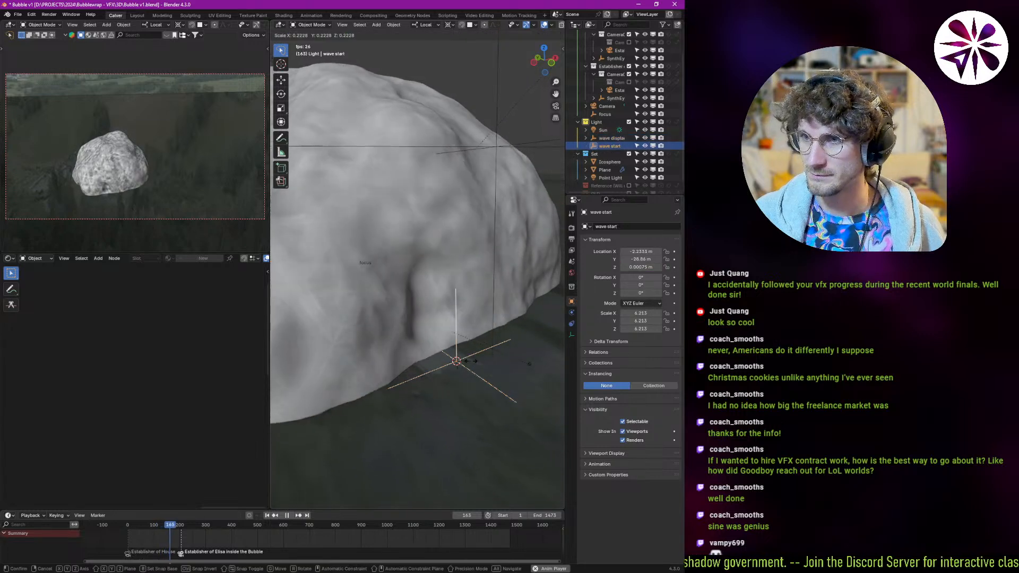
left_click(471, 371)
- Move the wave start empty off the ground and up to the lower part of the bubble's wall
key("g")
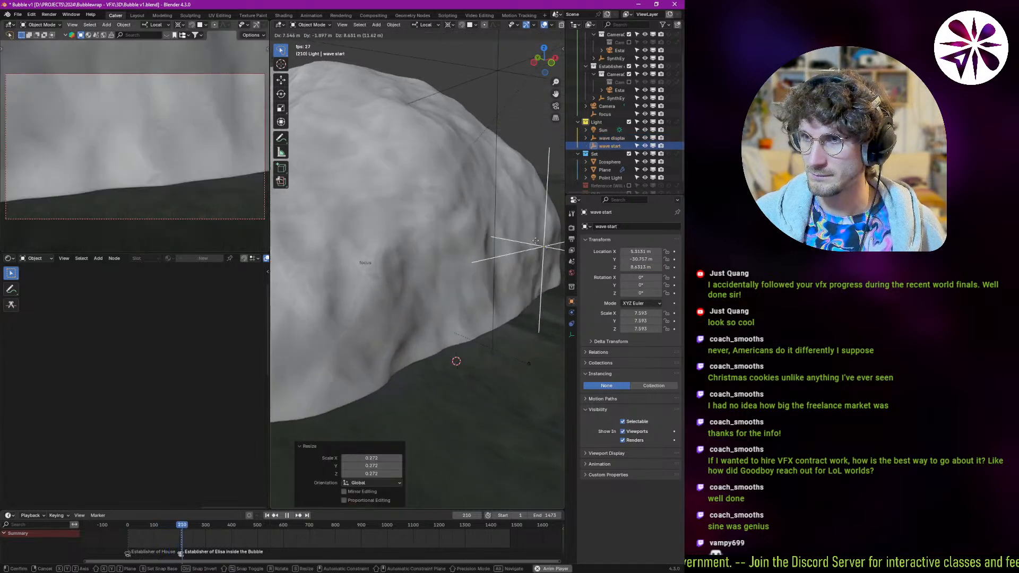
right_click(473, 342)
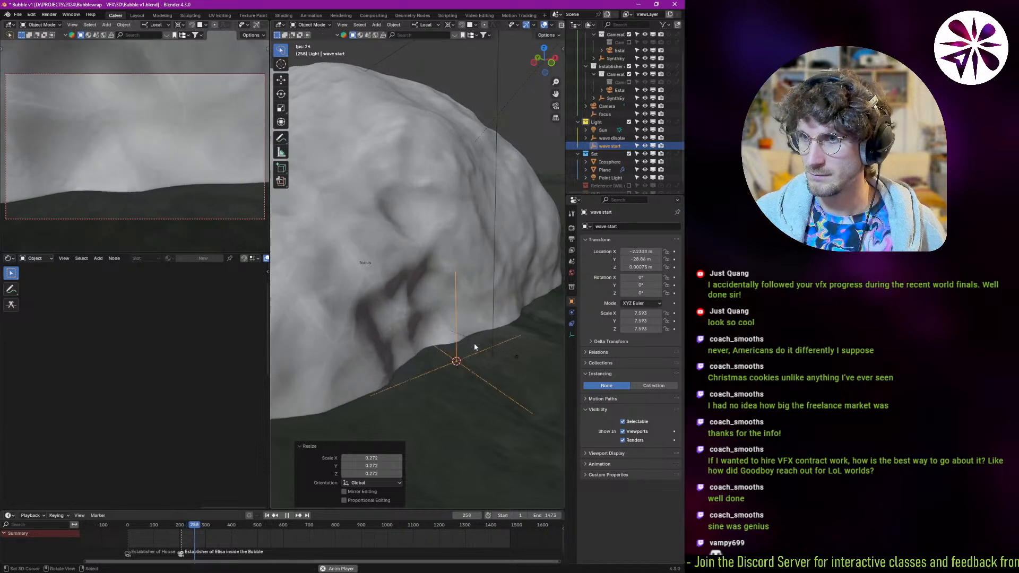
key("g")
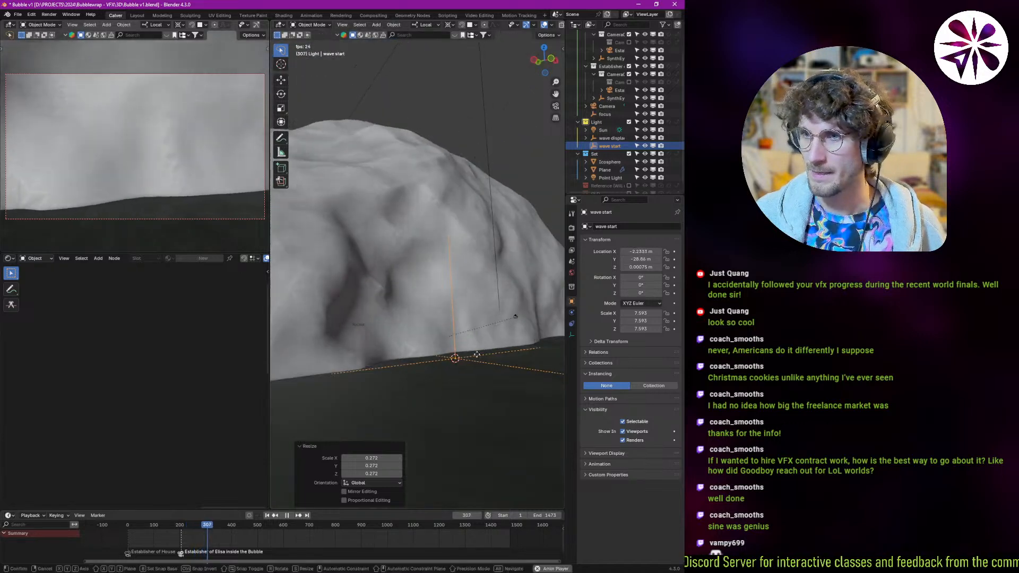
left_click(481, 340)
middle_click_drag(481, 339, 495, 373)
key("g")
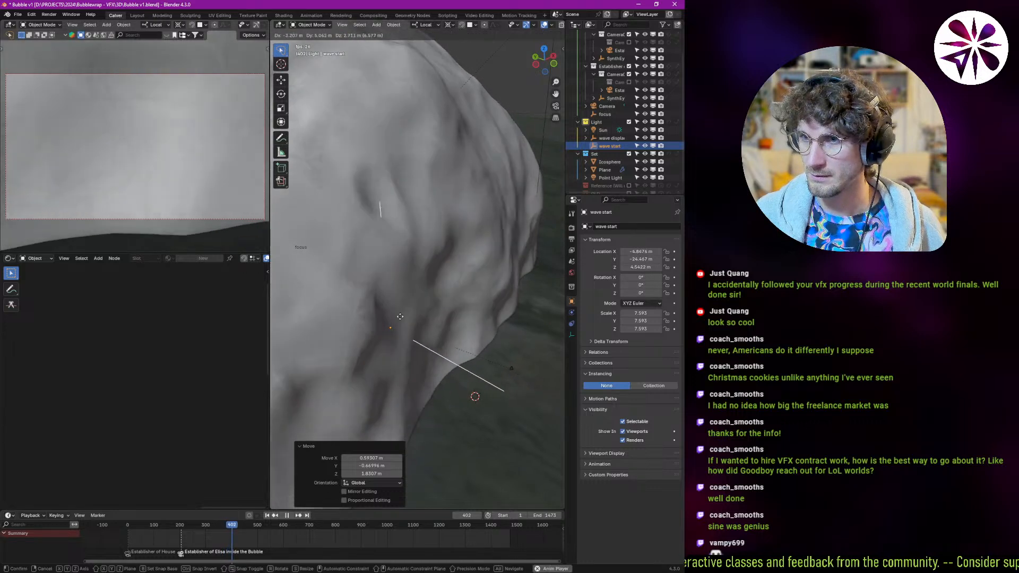
left_click(428, 324)
middle_click_drag(463, 345, 460, 323)
key("g")
left_click(477, 355)
- Try a stronger negative height on the bubble's Wave modifier and undo the change
left_click(431, 312)
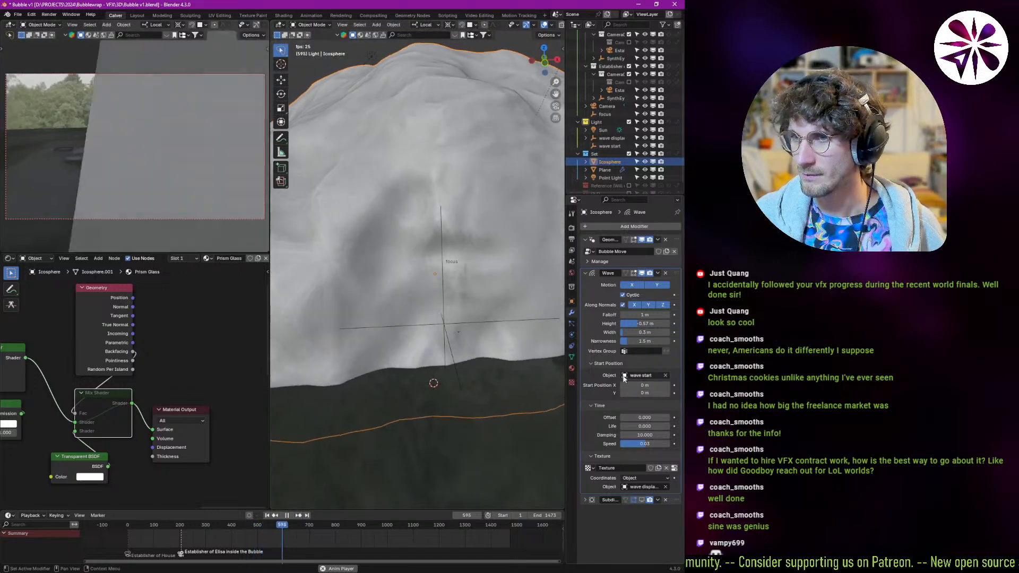
left_click_drag(648, 333, 627, 327)
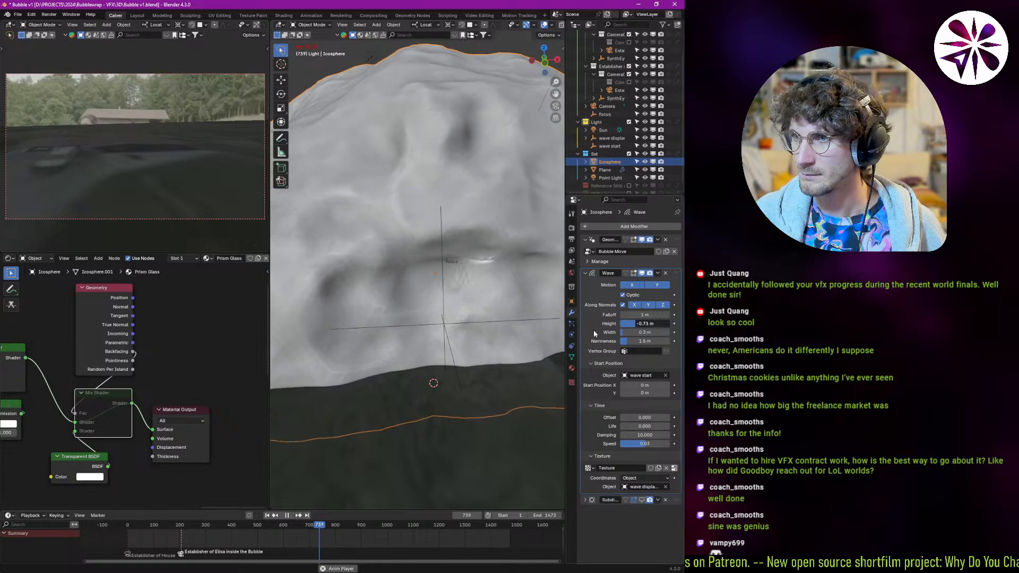
key("ctrl+z")
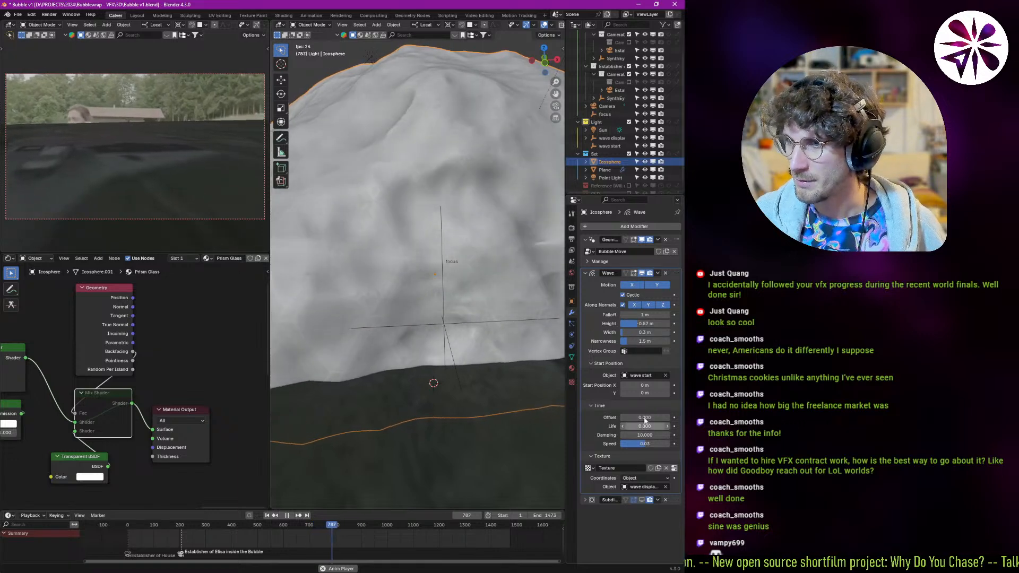
- Set the bubble's Wave modifier speed to about 0.07, height to -0.17 m and width to 0.47 m
left_click_drag(655, 445, 665, 445)
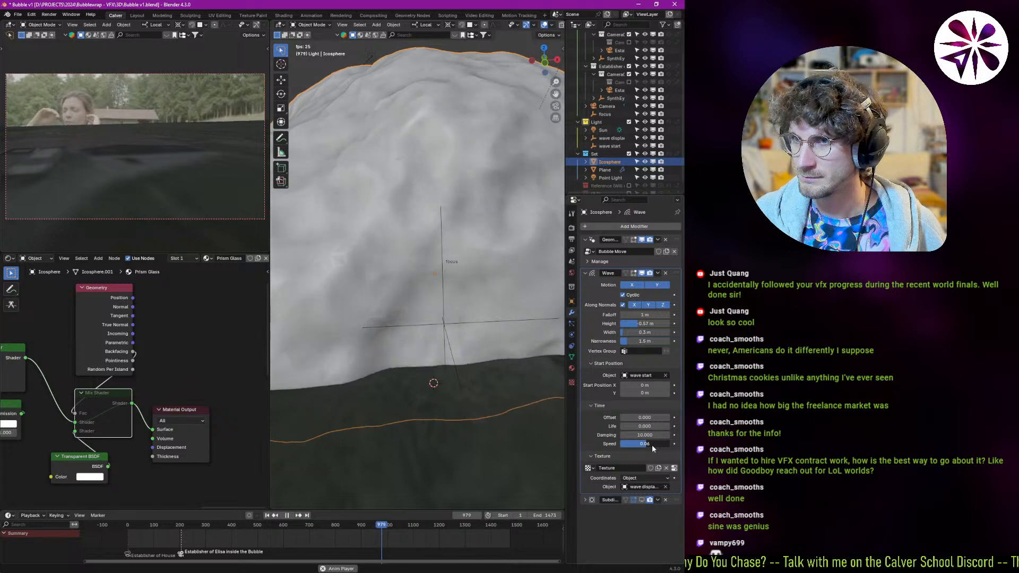
left_click_drag(652, 445, 655, 444)
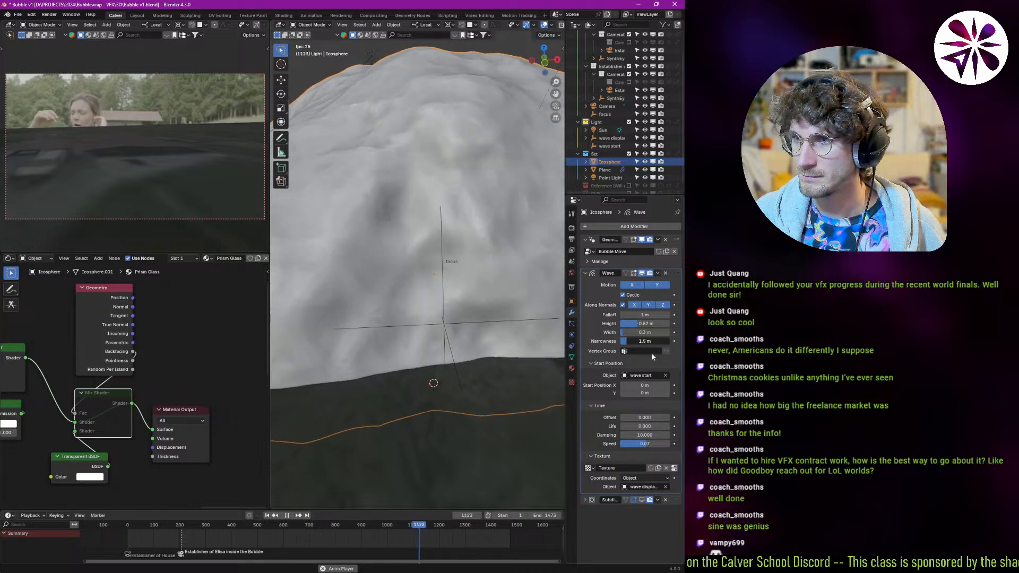
mouse_move(649, 341)
left_mouse_down()
mouse_move(677, 355)
mouse_move(666, 335)
mouse_move(677, 336)
mouse_move(638, 327)
mouse_move(647, 327)
left_mouse_up()
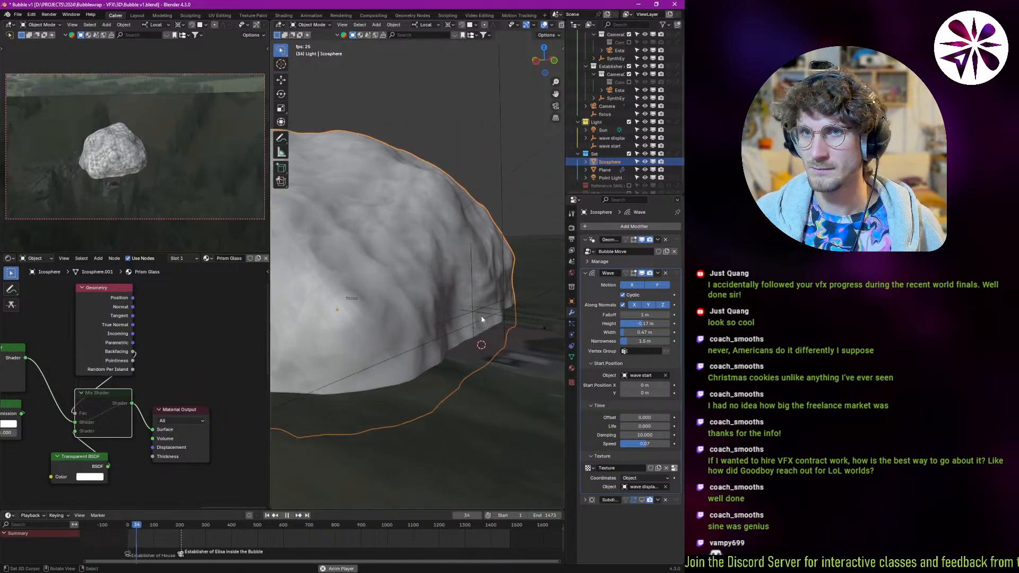
- Play the shot from about frame 230 and check the bubble's surface motion against the rendered camera view
key("Escape")
left_click_drag(224, 527, 189, 525)
key("space")
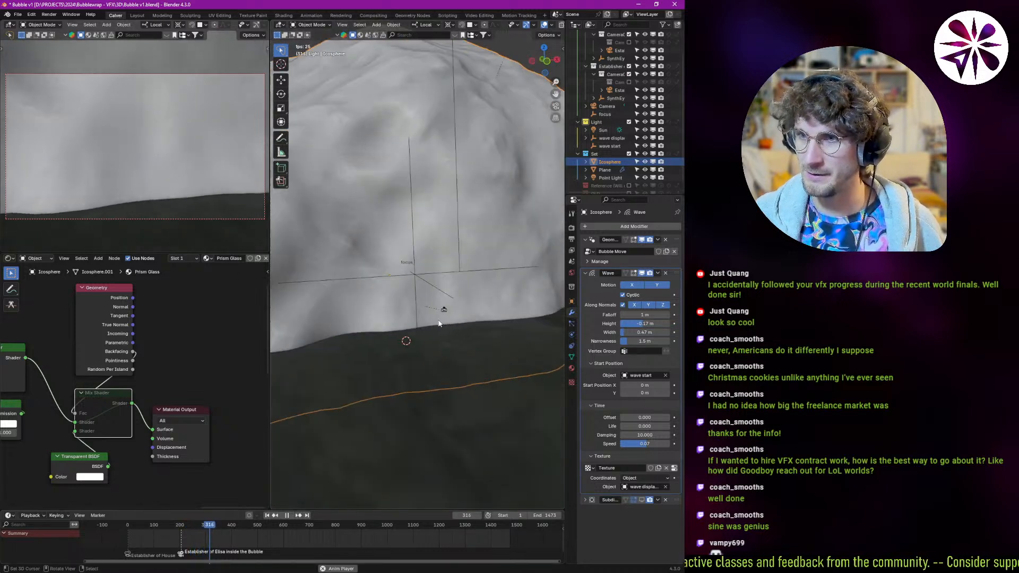
key("Escape")
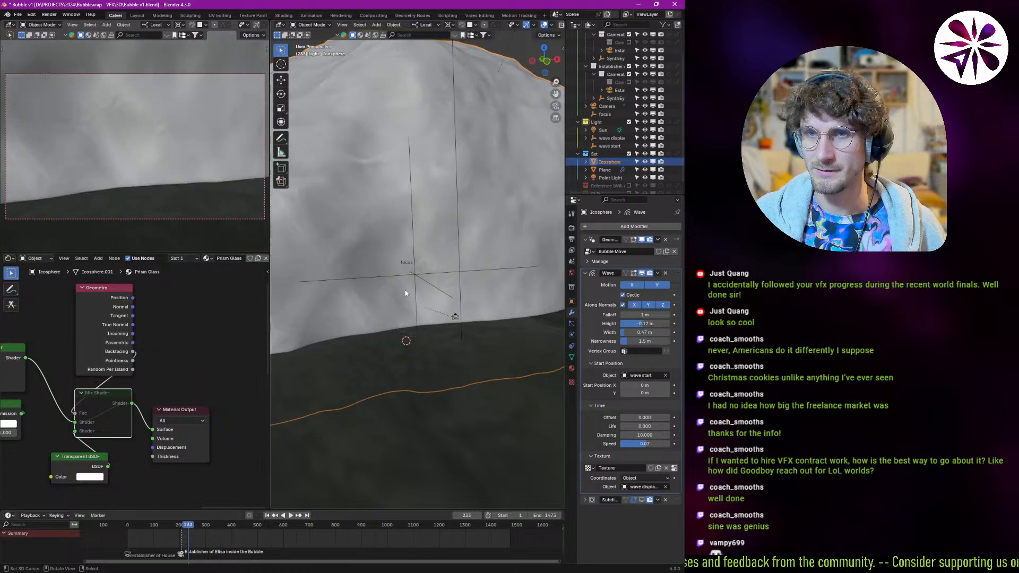
left_click(176, 143)
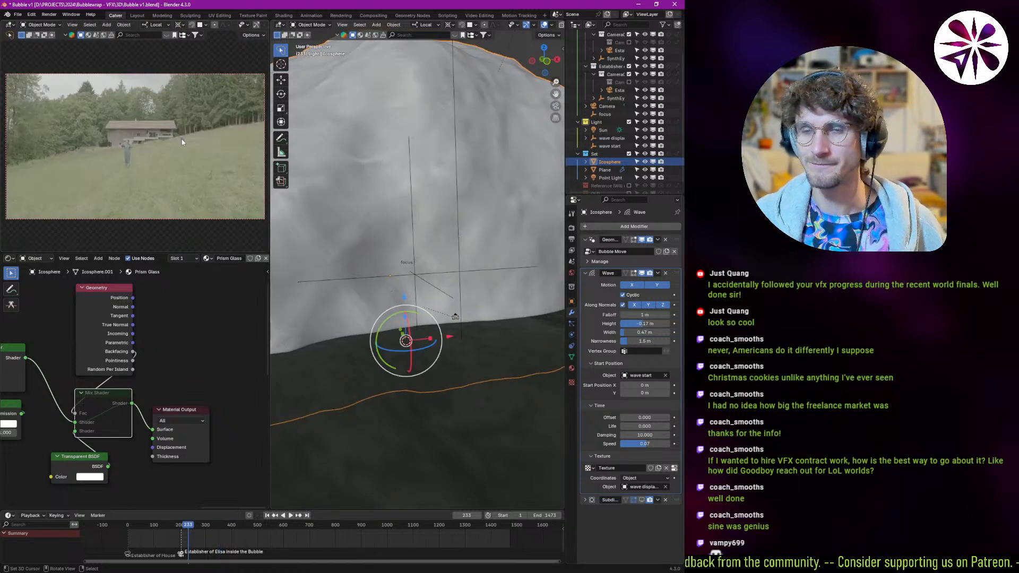
key("space")
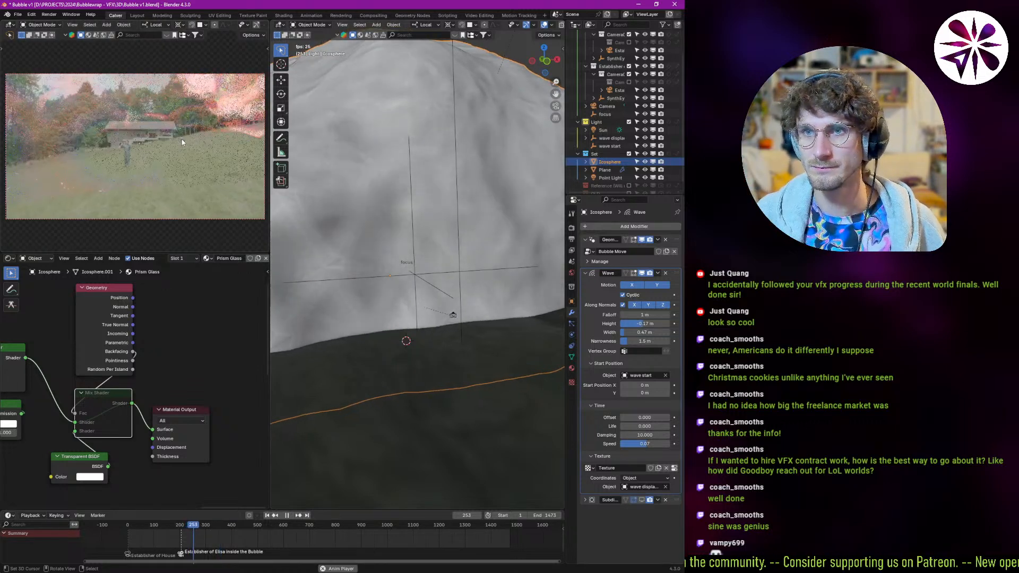
key("space")
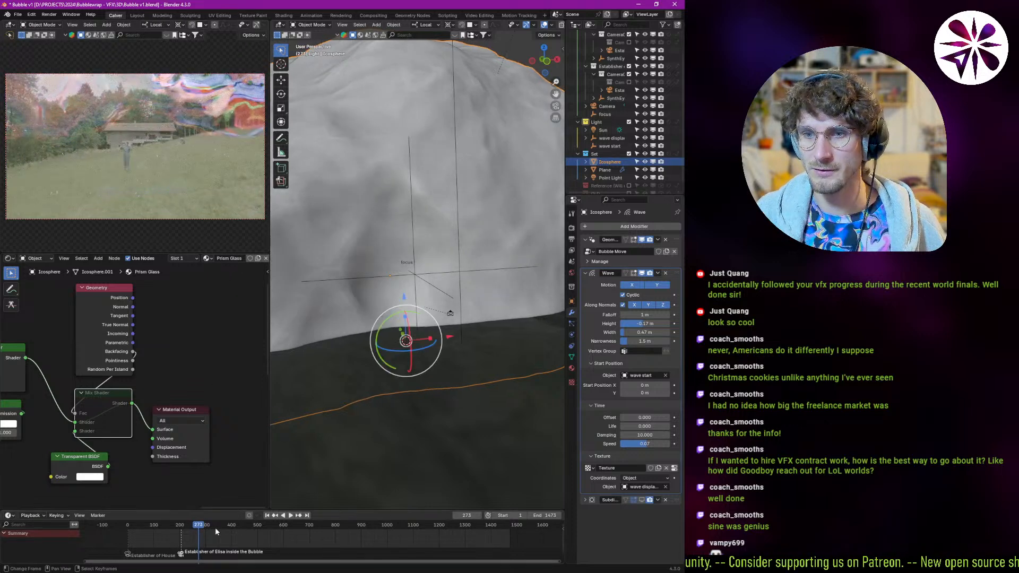
- Examine the rendered bubble in both the aerial and the field shot, viewing the aerial bubble close up at several frames
left_click_drag(215, 527, 245, 526)
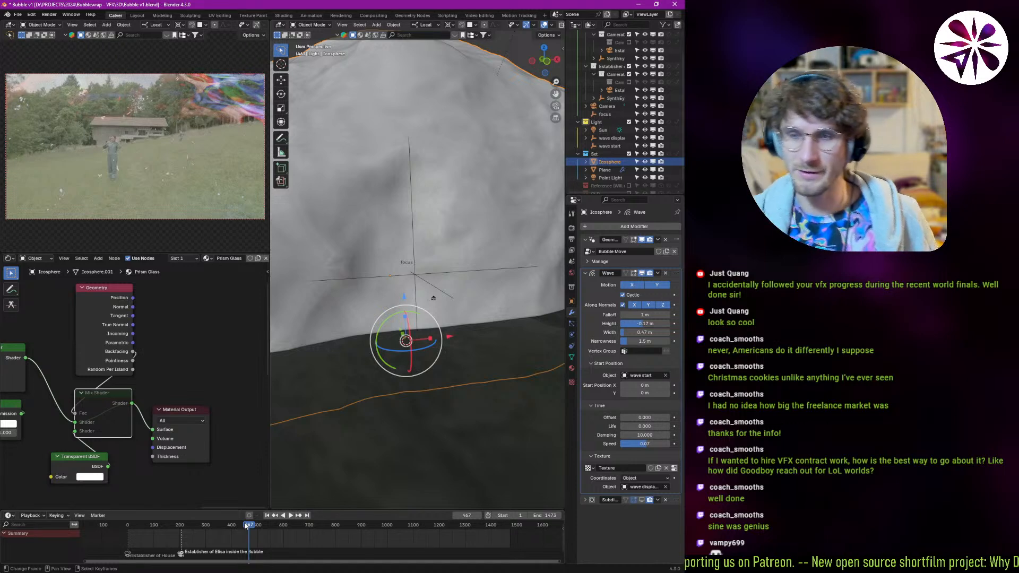
left_click_drag(166, 529, 142, 537)
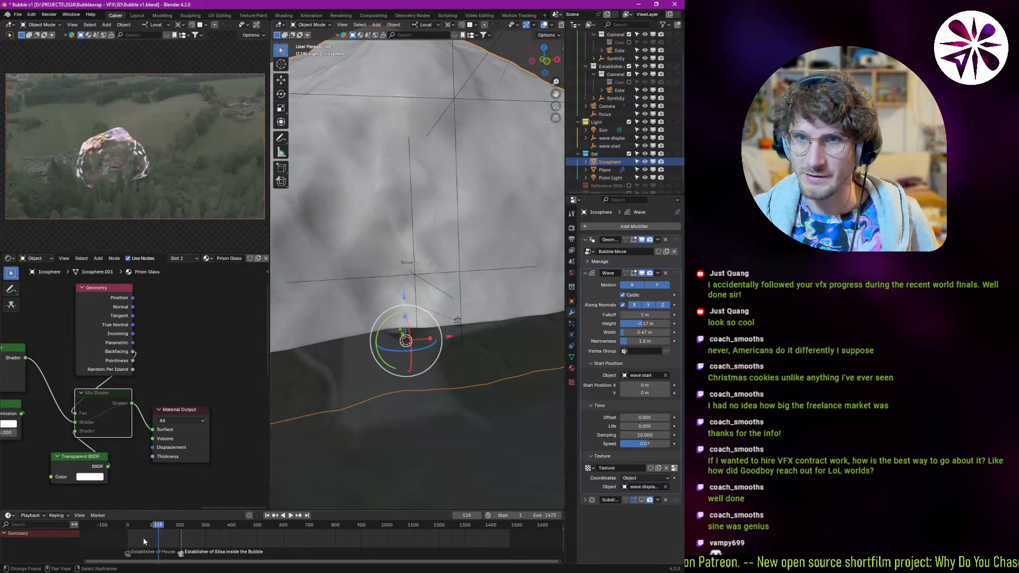
key("space")
middle_click_drag(142, 179, 136, 115, "ctrl")
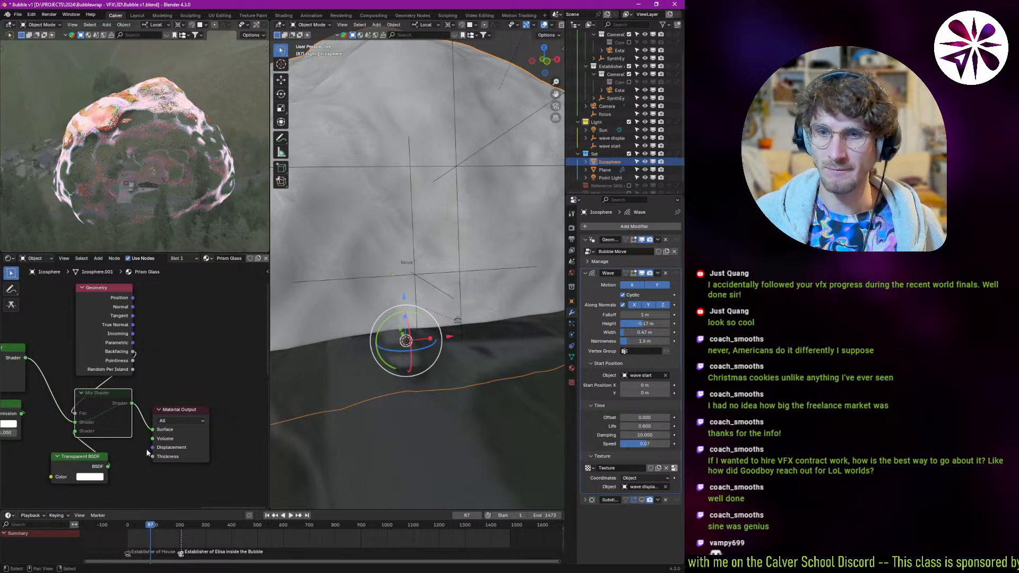
left_click_drag(165, 538, 164, 534)
key("alt+Tab")
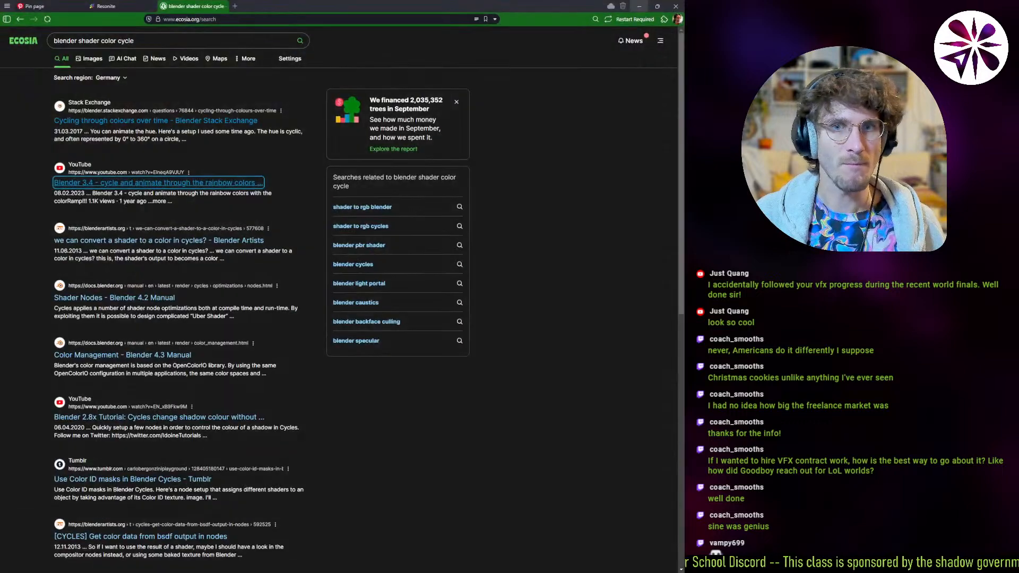
key("alt+Tab")
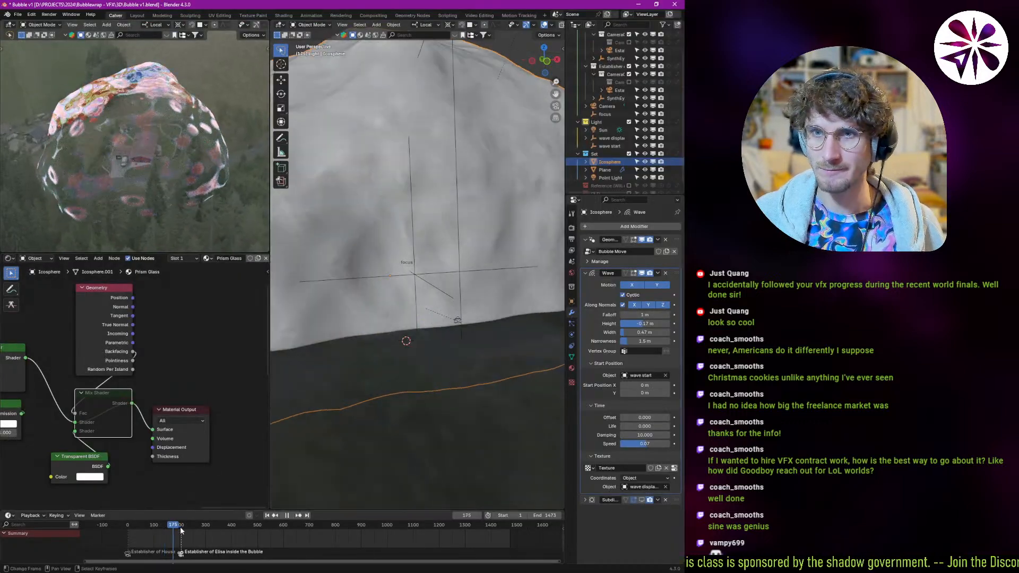
left_click_drag(194, 535, 198, 537)
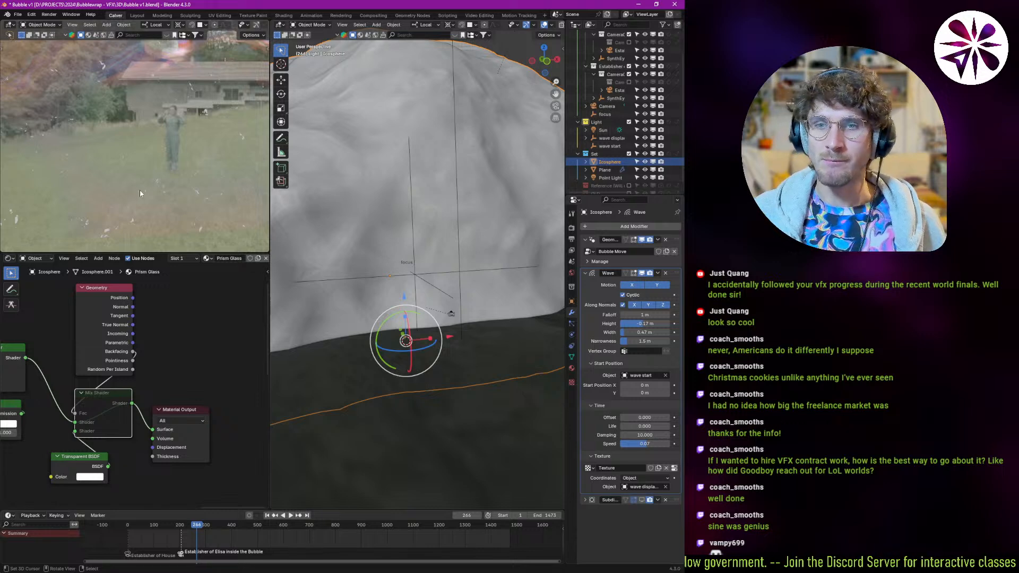
middle_click_drag(126, 201, 128, 248, "ctrl")
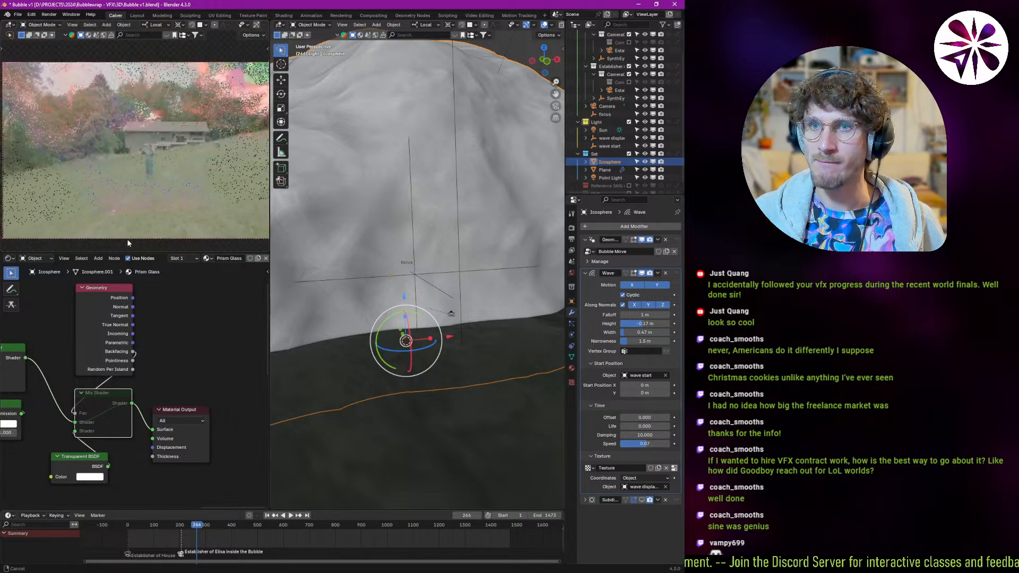
key("Home")
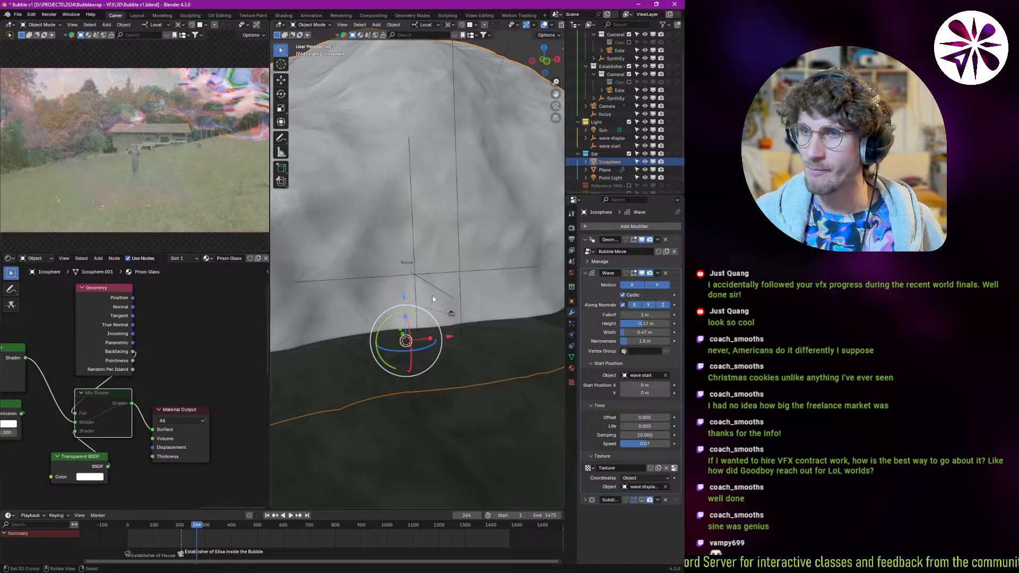
- Select the wave start empty and check its placement against the bubble's wall at frames around 266 and 554
middle_click_drag(420, 271, 445, 283)
left_click(444, 287)
key("g")
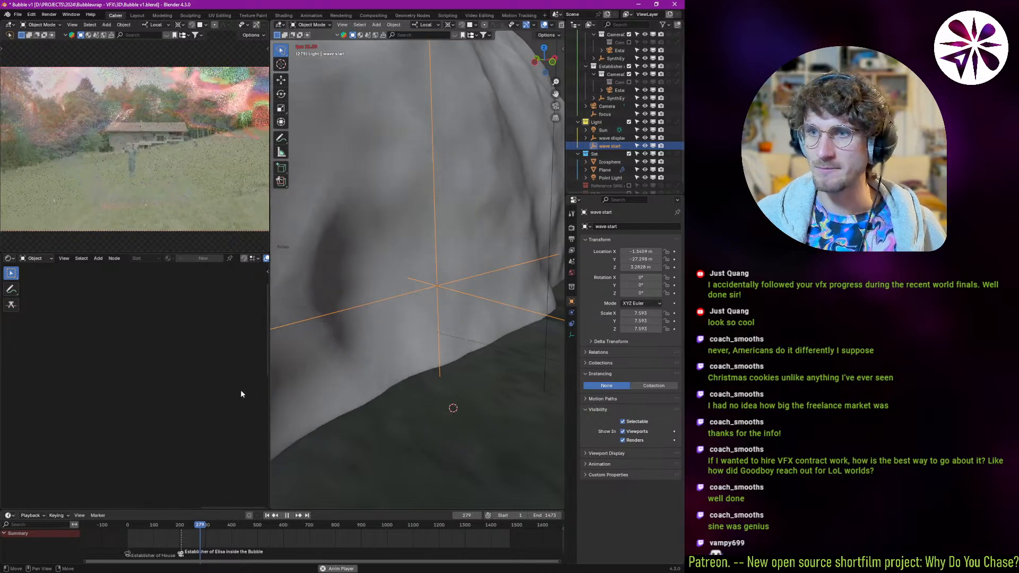
key("Escape")
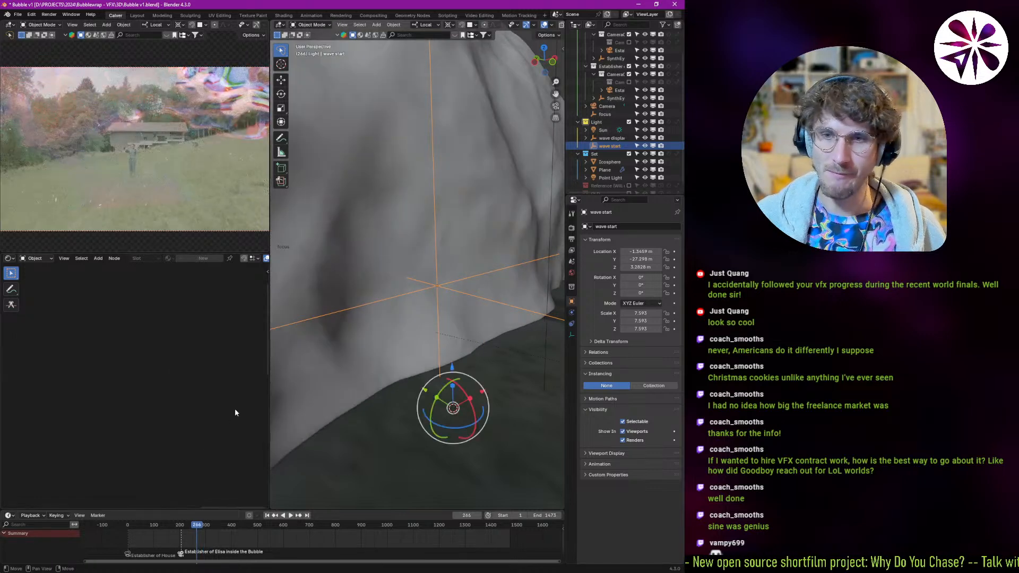
middle_click_drag(380, 366, 366, 414)
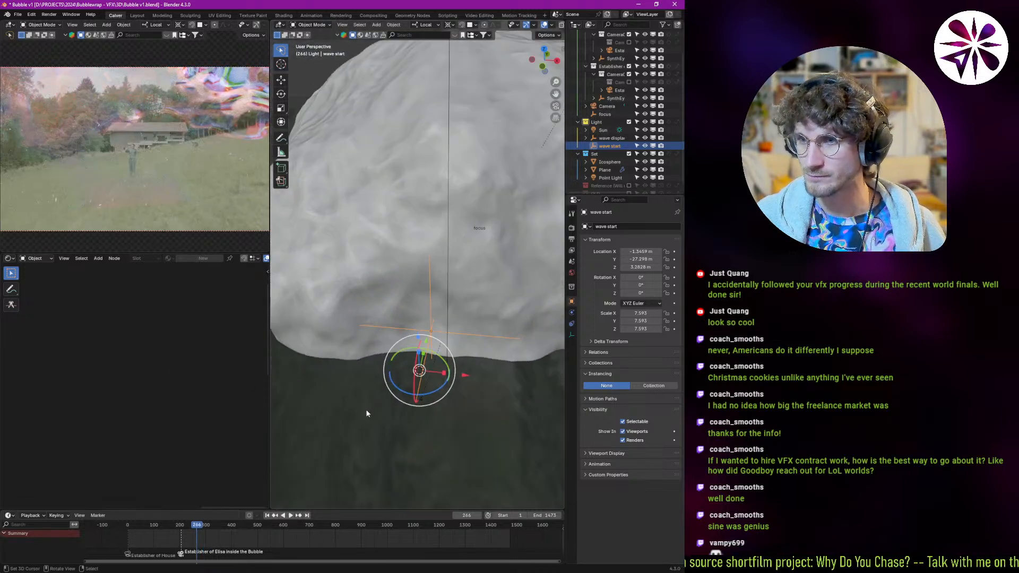
mouse_move(254, 525)
left_mouse_down()
mouse_move(282, 536)
mouse_move(271, 528)
left_mouse_up()
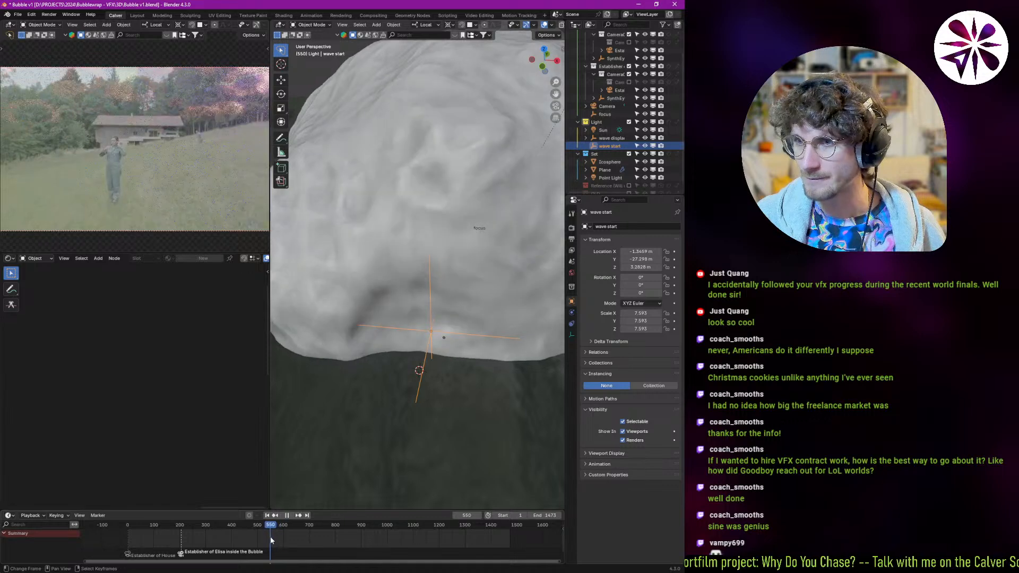
middle_click_drag(434, 342, 386, 325)
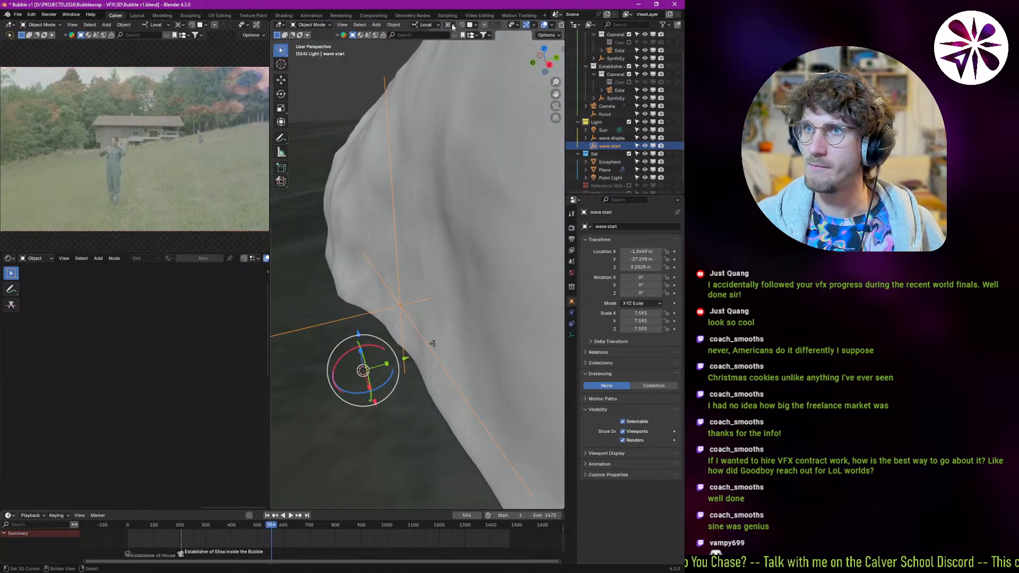
- Move the wave start empty inside the bubble near the ground, to about X -0.84, Y -19.67, Z 0.51 m
middle_click_drag(458, 74, 384, 307)
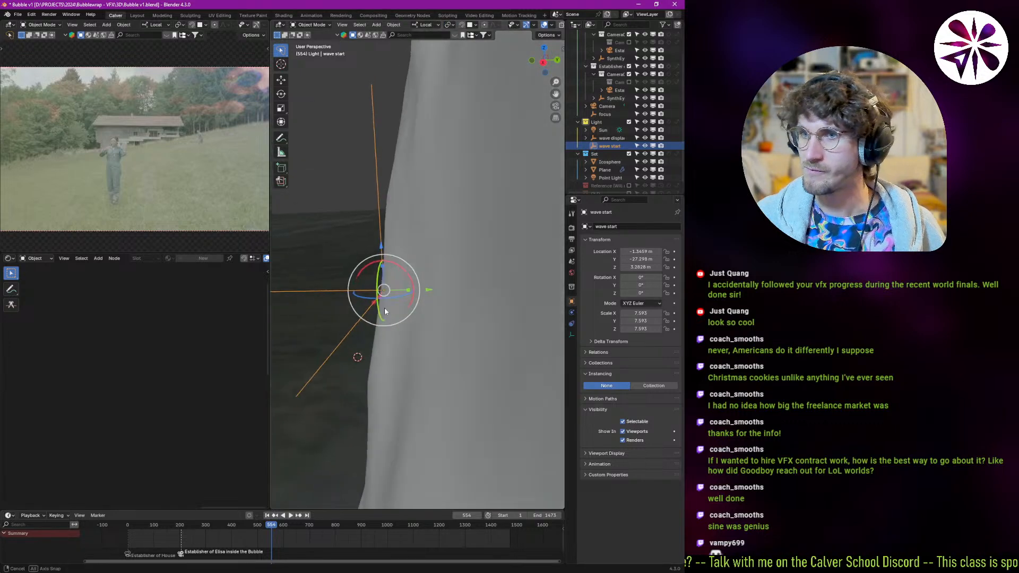
scroll(385, 308, "down", 4)
key("g")
left_click(498, 378)
middle_click_drag(498, 378, 108, 340)
left_click_drag(290, 528, 429, 529)
left_click(471, 315)
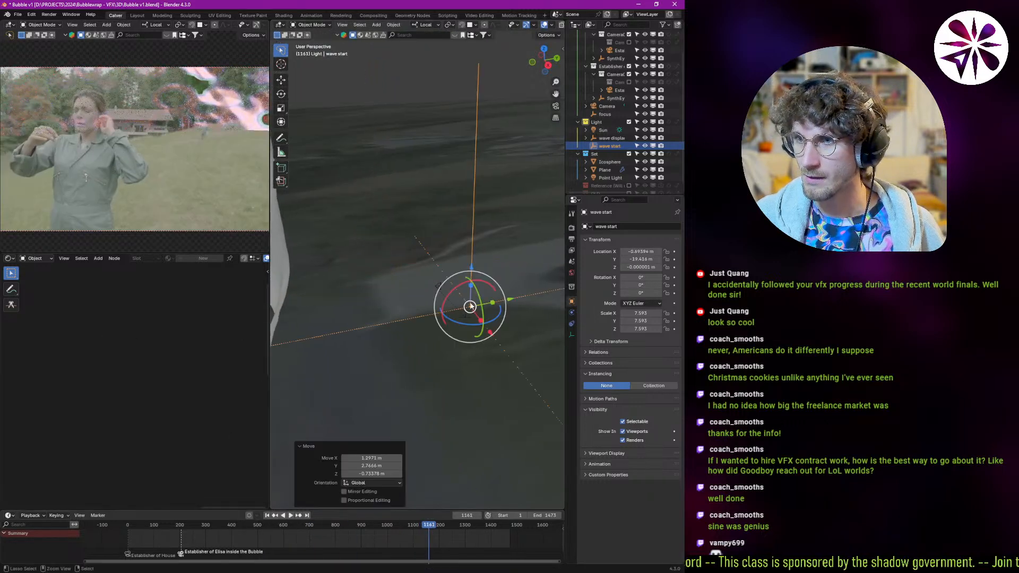
middle_click_drag(471, 311, 403, 346)
key("g")
middle_click_drag(433, 385, 379, 505)
- Preview the waves around frames 702 and 220, and try moving the wave start empty back toward the bubble's lower edge
left_click(301, 527)
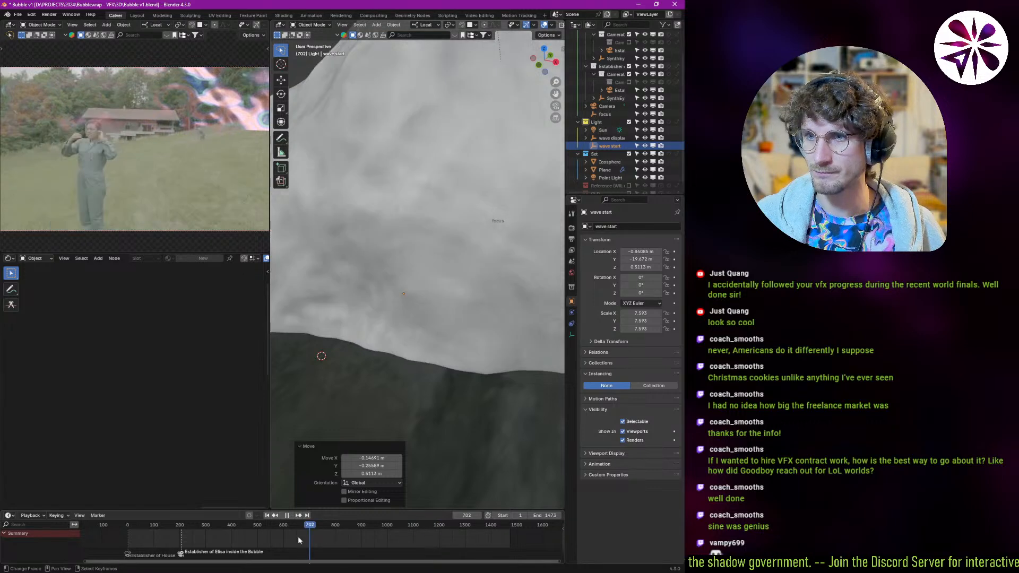
key("space")
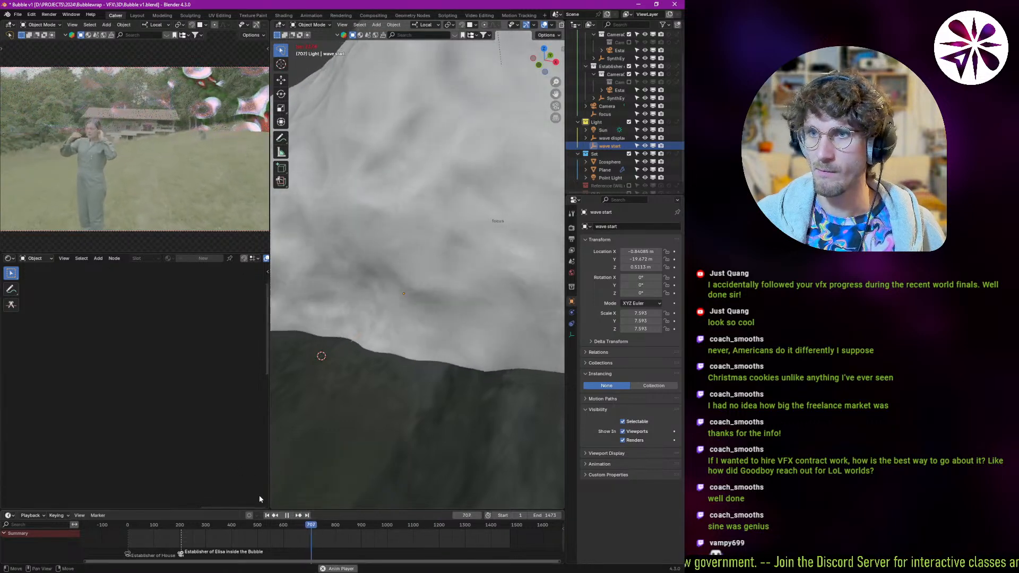
left_click(171, 533)
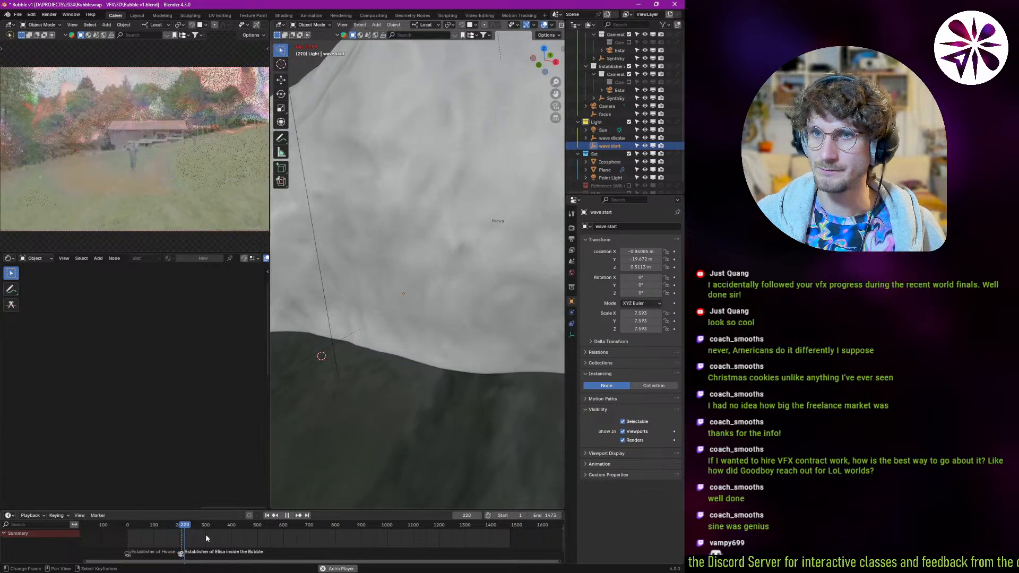
key("space")
middle_click_drag(321, 402, 417, 330)
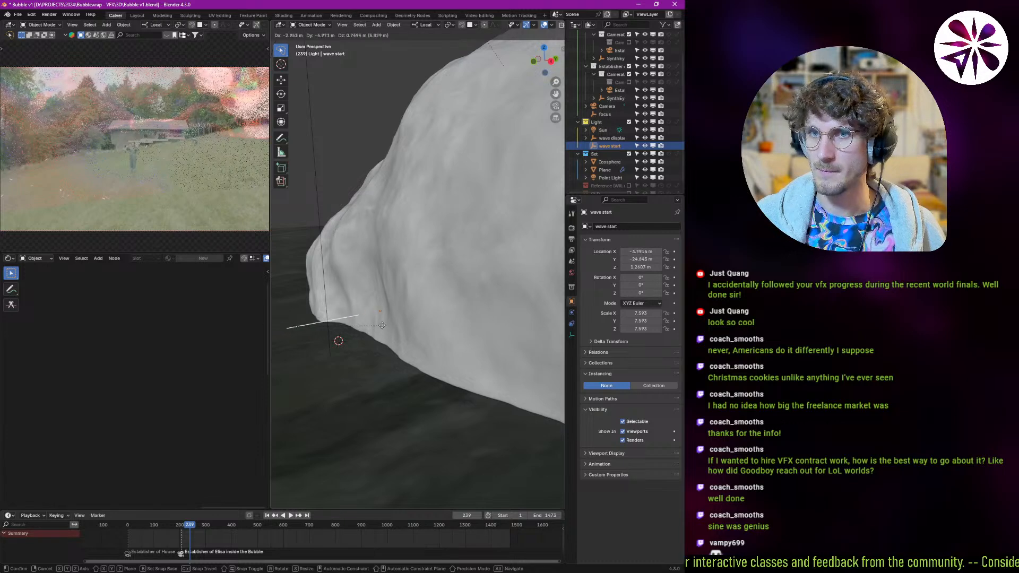
left_click(394, 323)
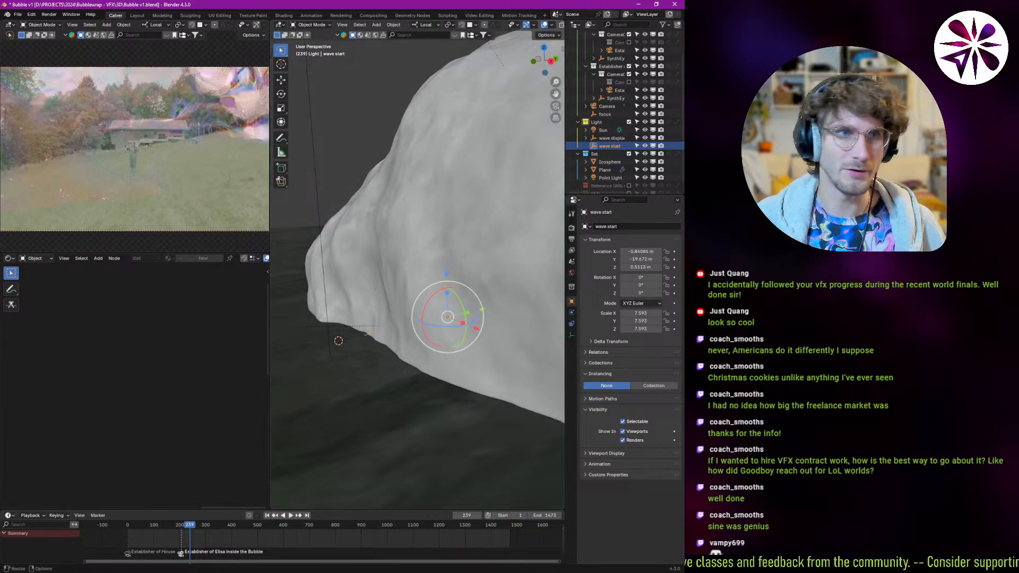
- Switch to DaVinci Resolve and review the A010C006_230724_R3WE clip's timing, playing it from the start and from several later points
key("alt+Tab")
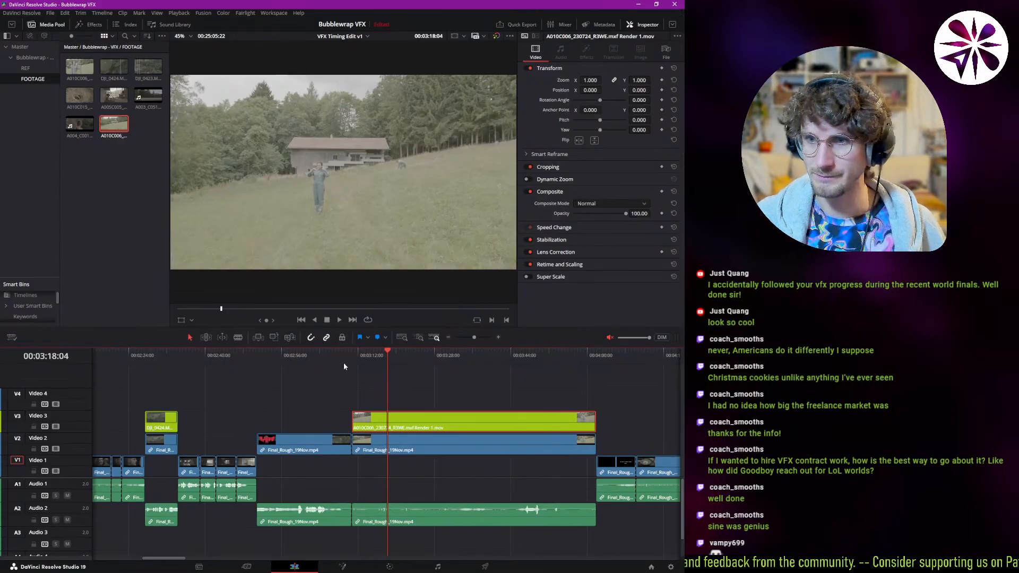
key("Up")
key("space")
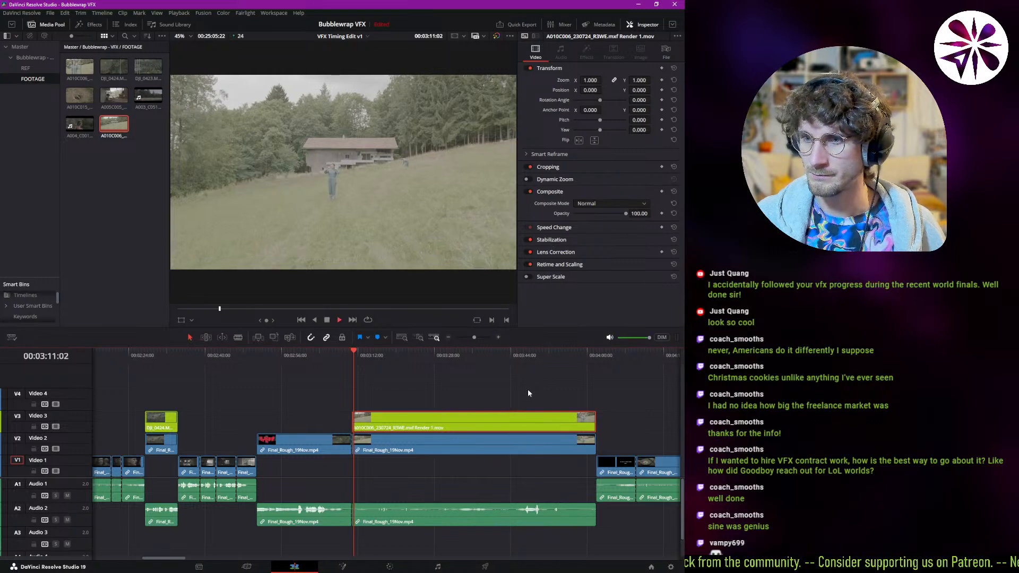
left_click(387, 356)
left_click(380, 355)
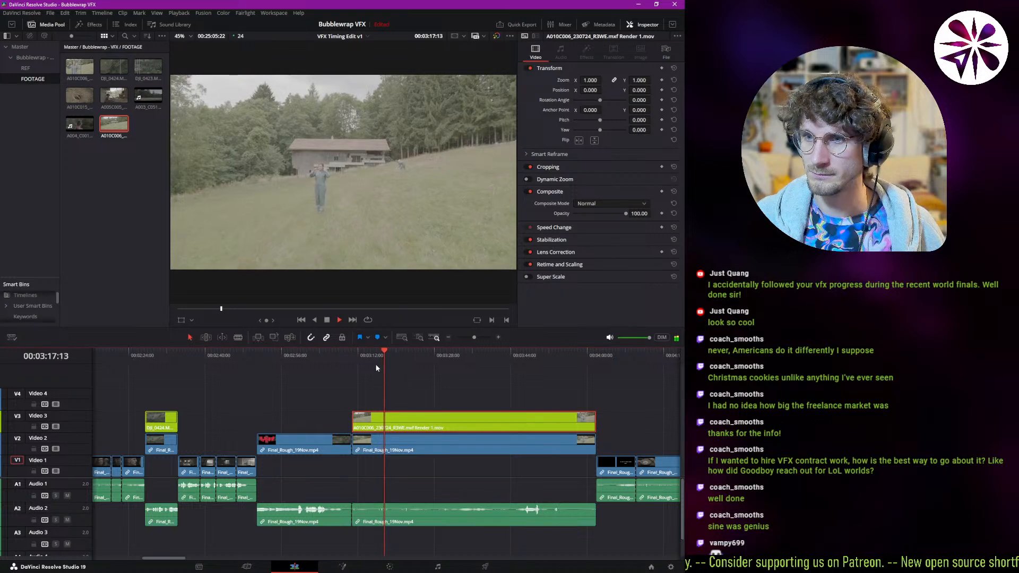
left_click(352, 359)
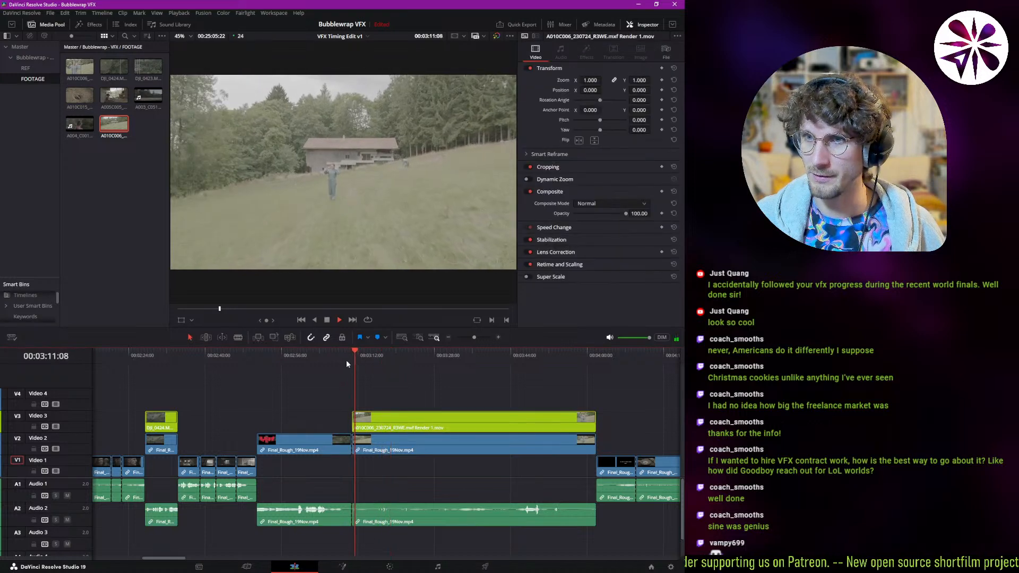
left_click(340, 355)
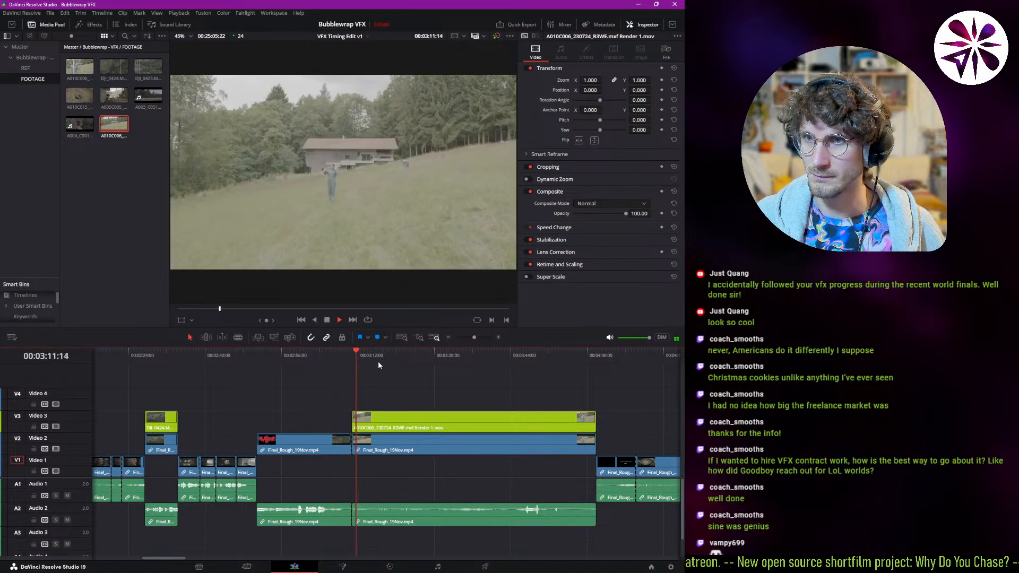
left_click(408, 358)
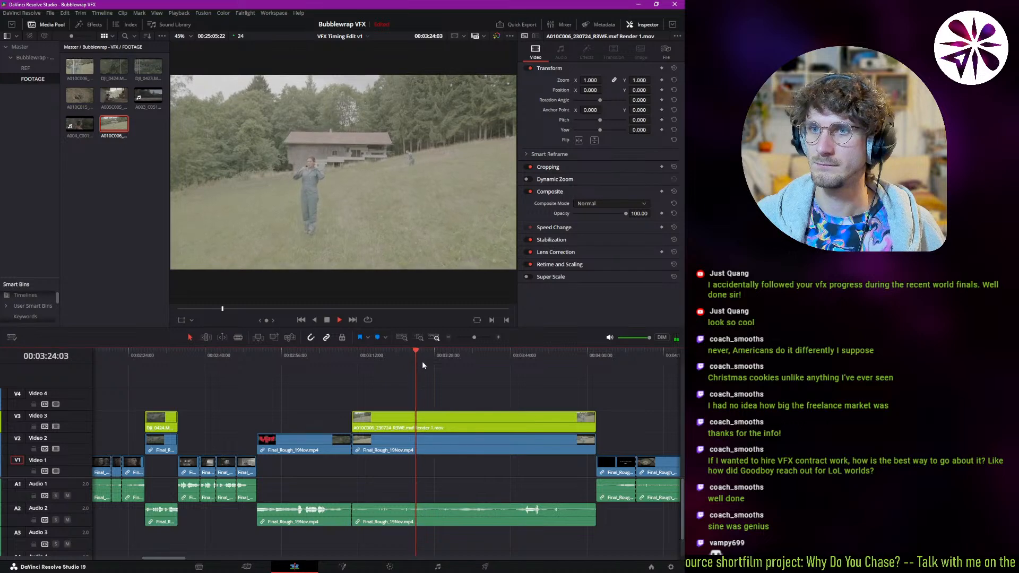
left_click(431, 360)
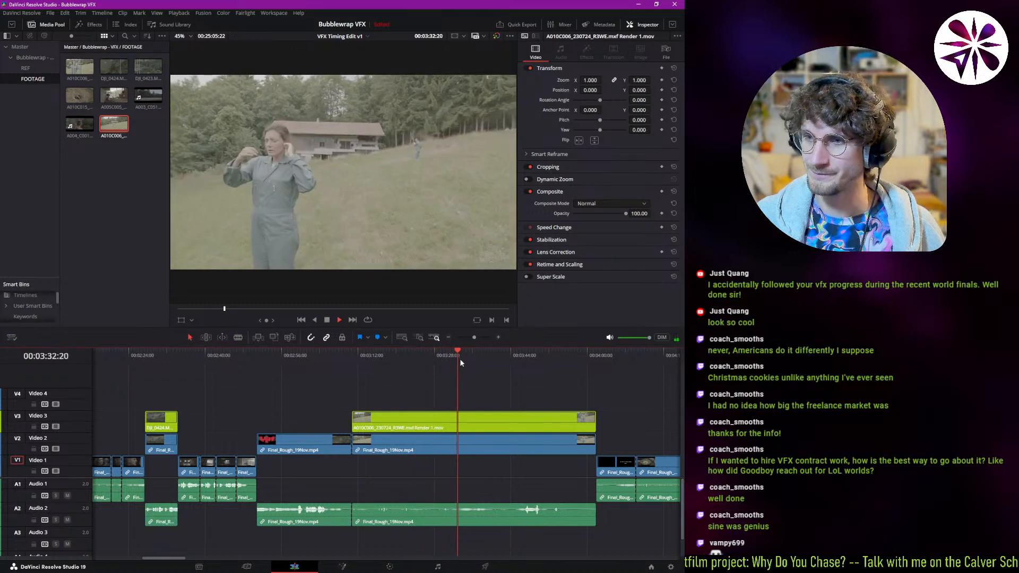
- Review the edit playback with its audio toggled around 00:03:32, and switch back to Blender
left_click(459, 359)
left_click(609, 339)
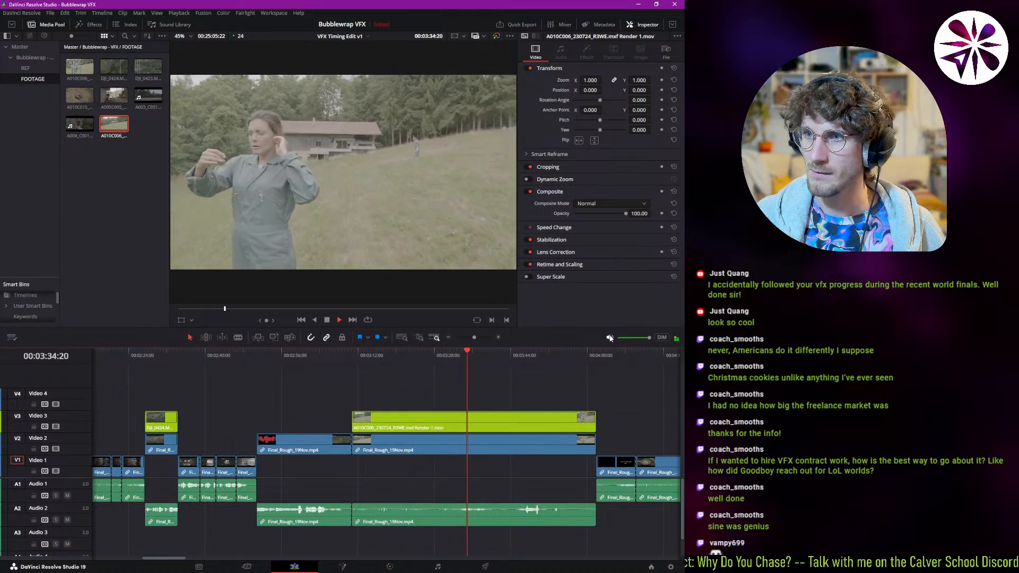
key("alt+Tab")
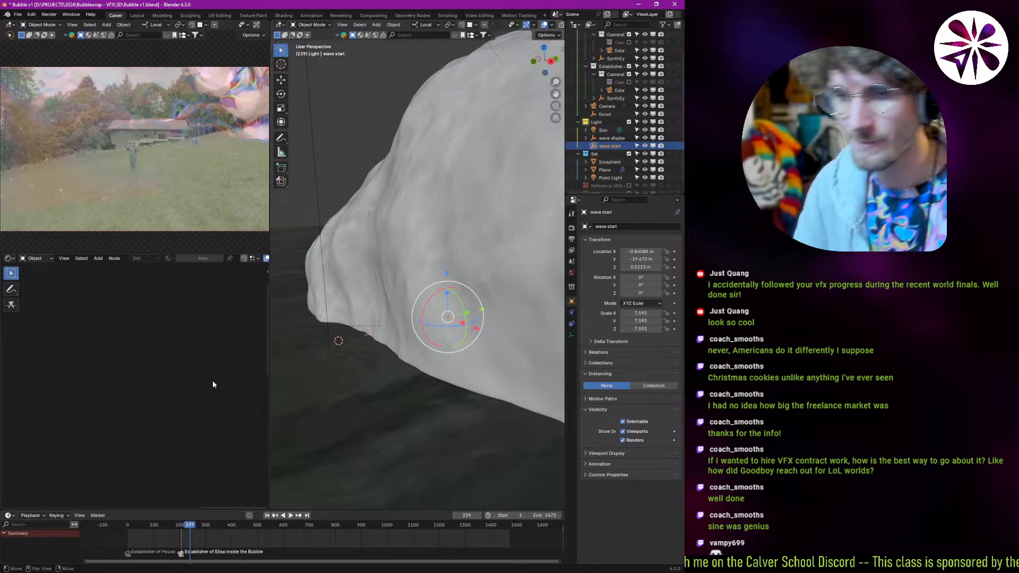
- Play and scrub to the inside shot's last frame at 563, set it as the end frame and save the file
left_click(207, 547)
key("space")
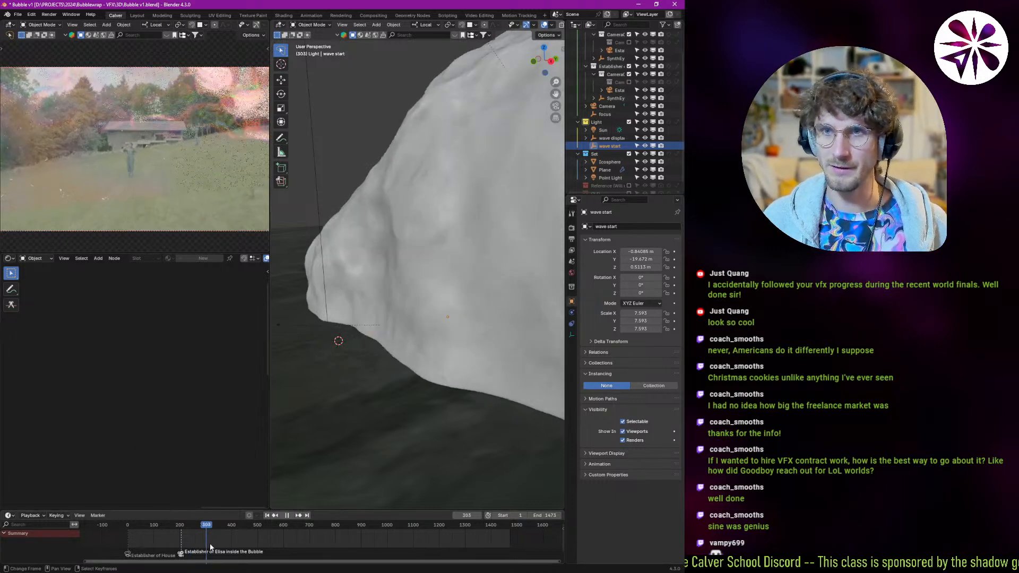
left_click_drag(210, 547, 270, 529)
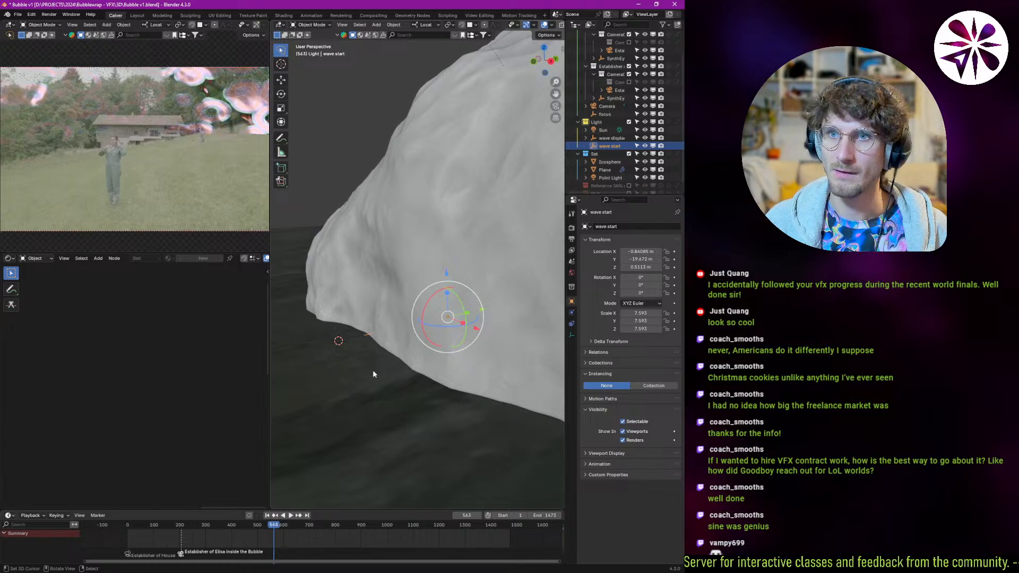
key("Left")
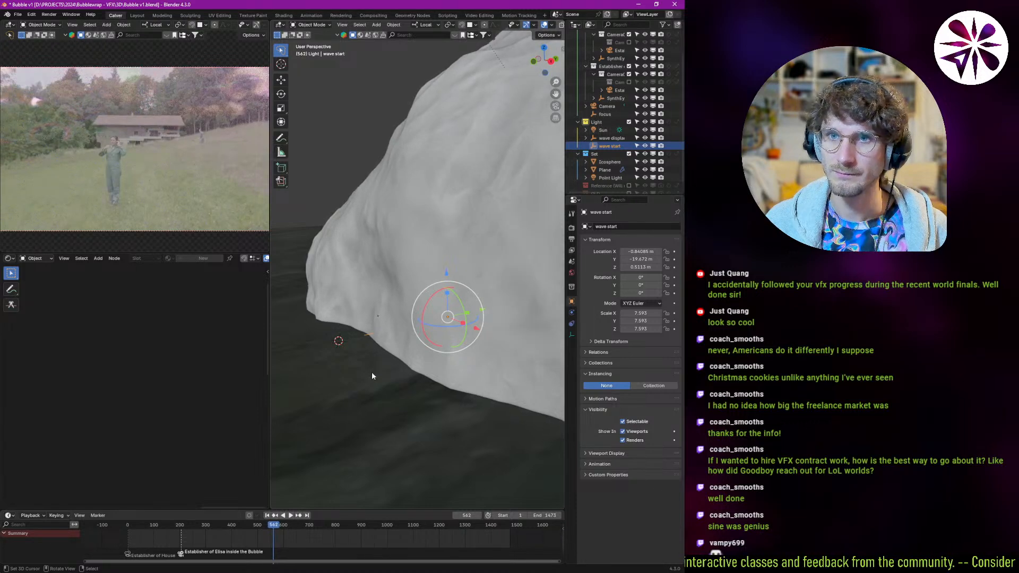
key("Right")
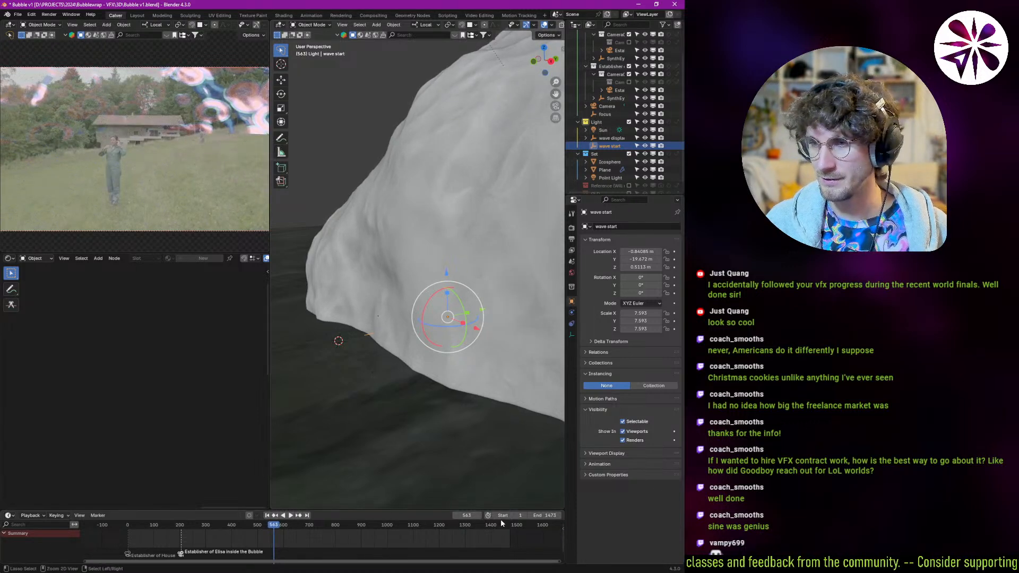
key("ctrl+End")
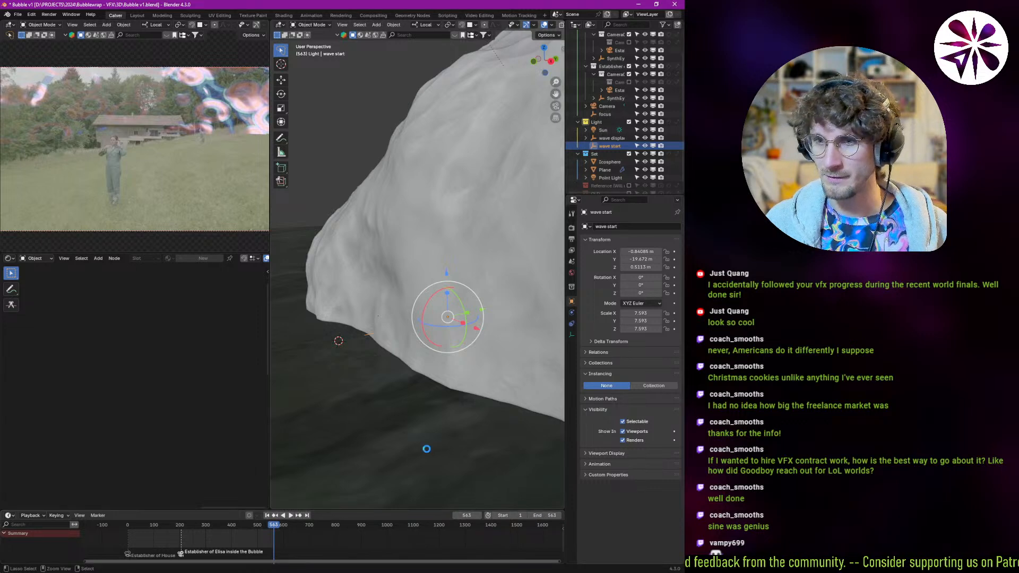
key("ctrl+s")
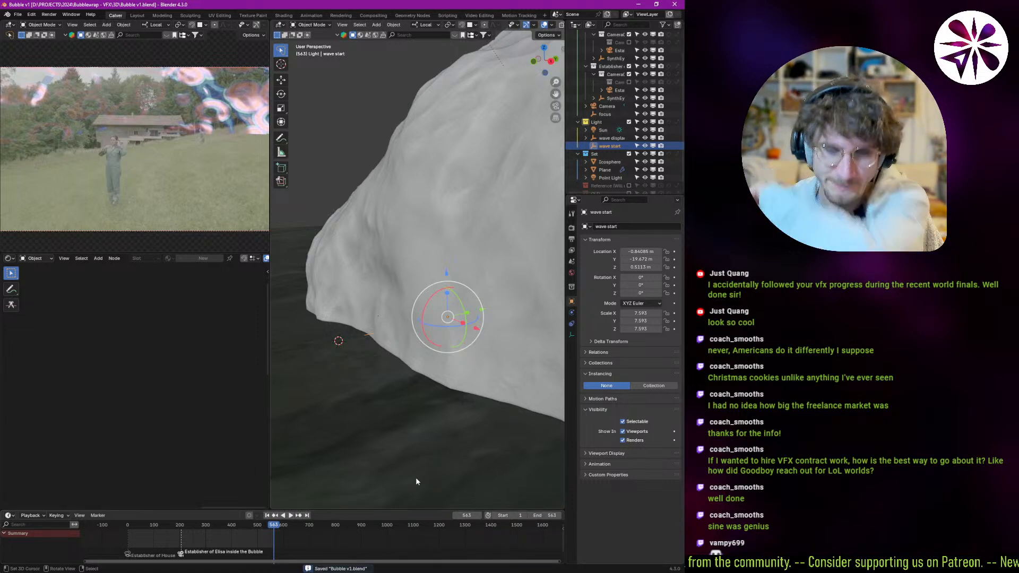
- Set the render output path to //Render\Bubble v1\, reusing the current file's name from the save dialog
left_click(572, 240)
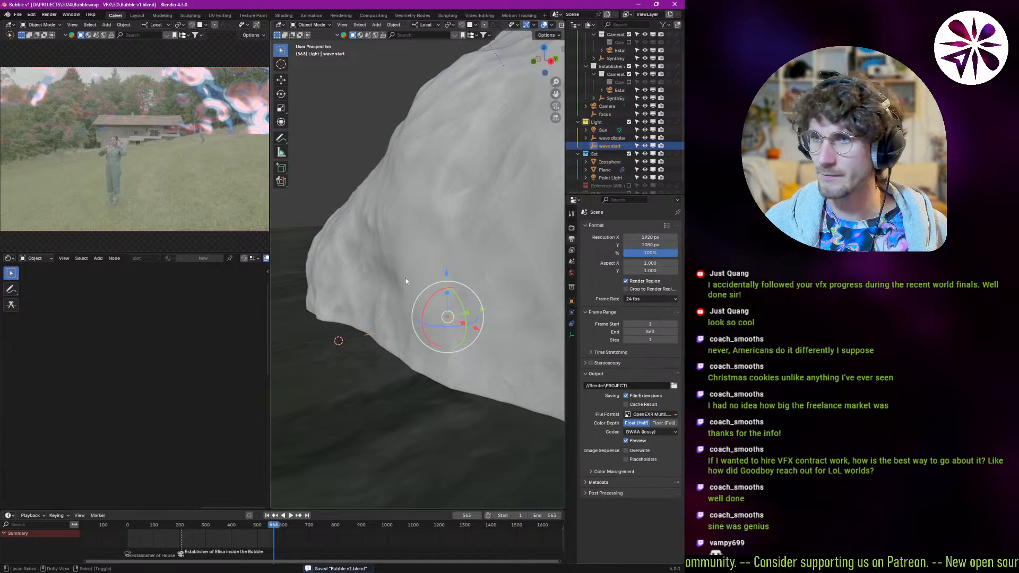
key("ctrl+shift+s")
left_click(254, 424)
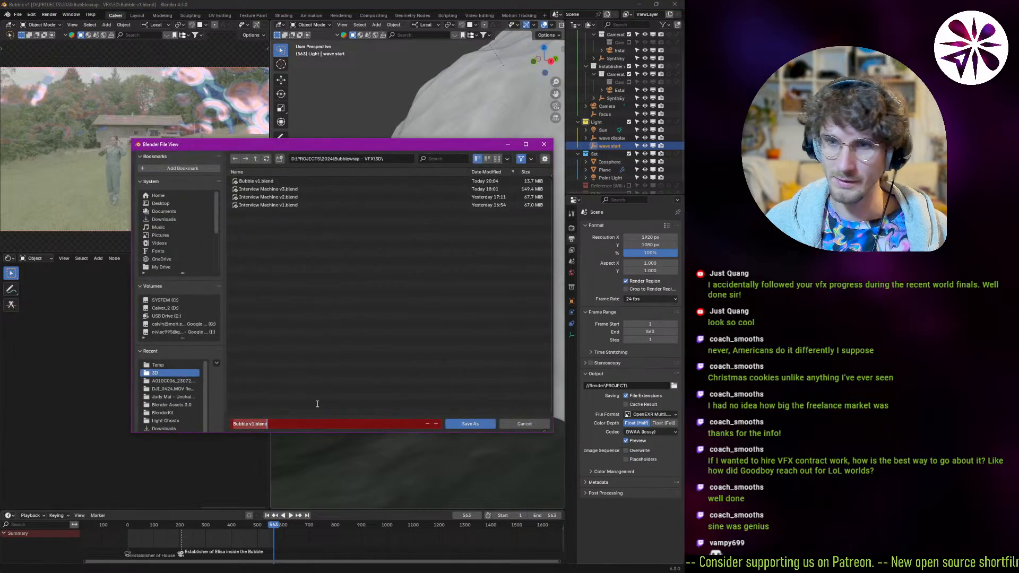
key("Return")
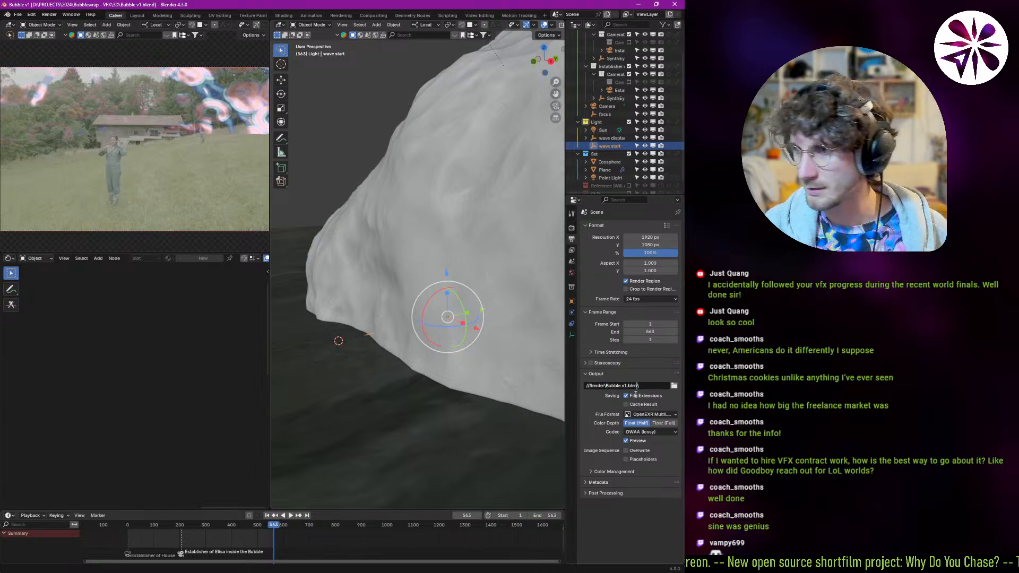
key("Return")
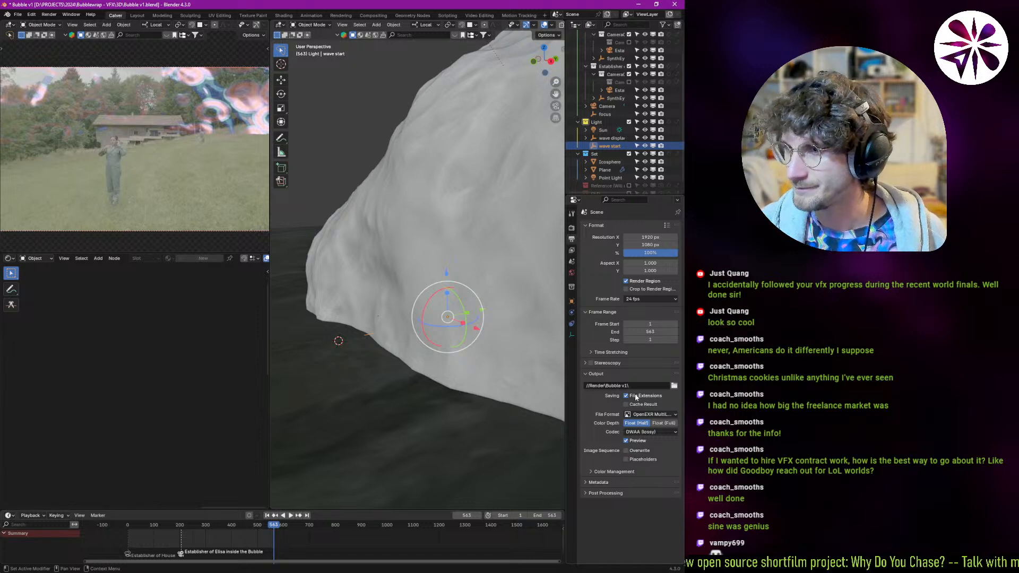
- Include the Mist, Position, Normal and Emission passes in the view layer, and scrub the animation to frame 54
left_click(572, 249)
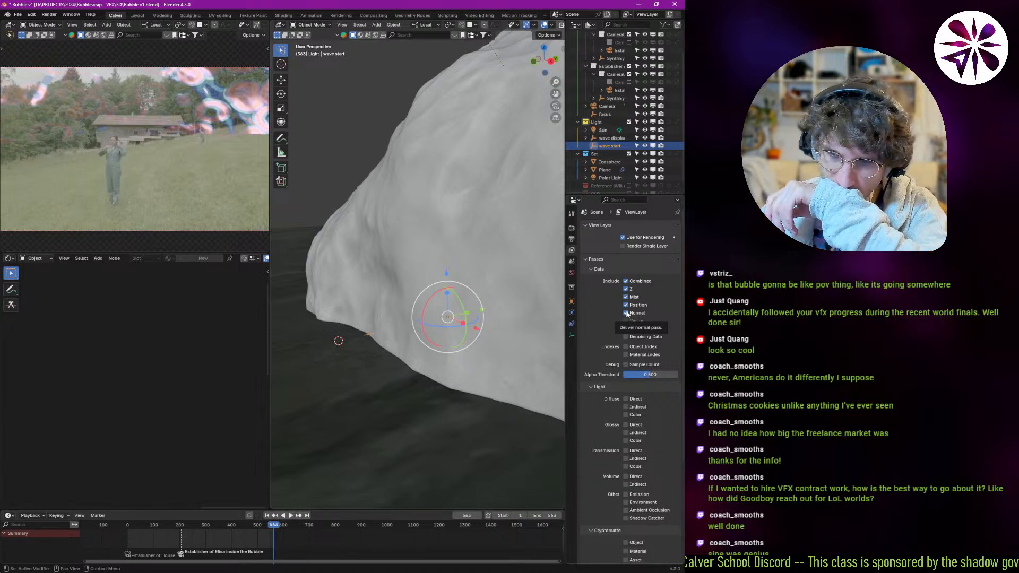
left_click(160, 539)
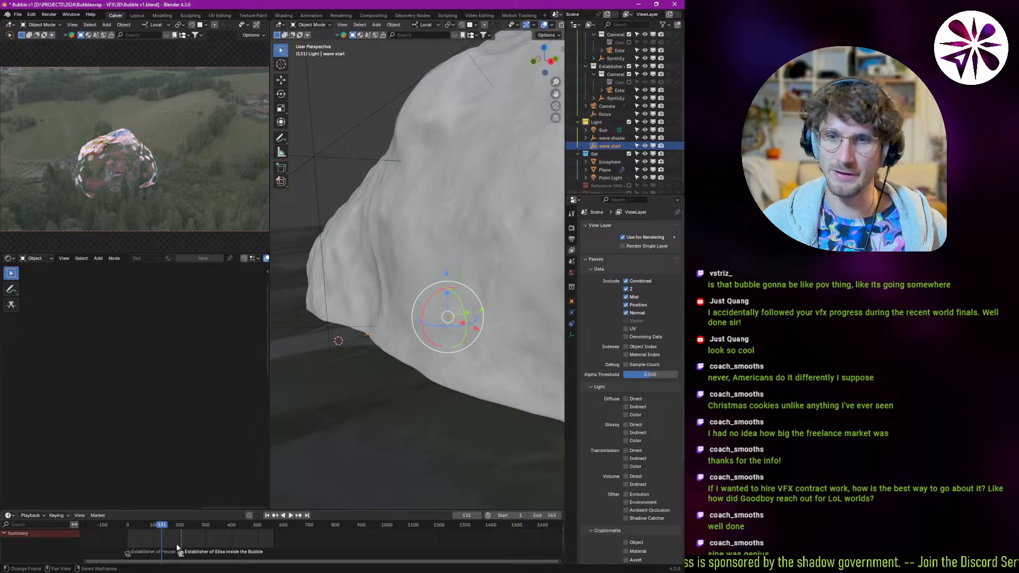
key("space")
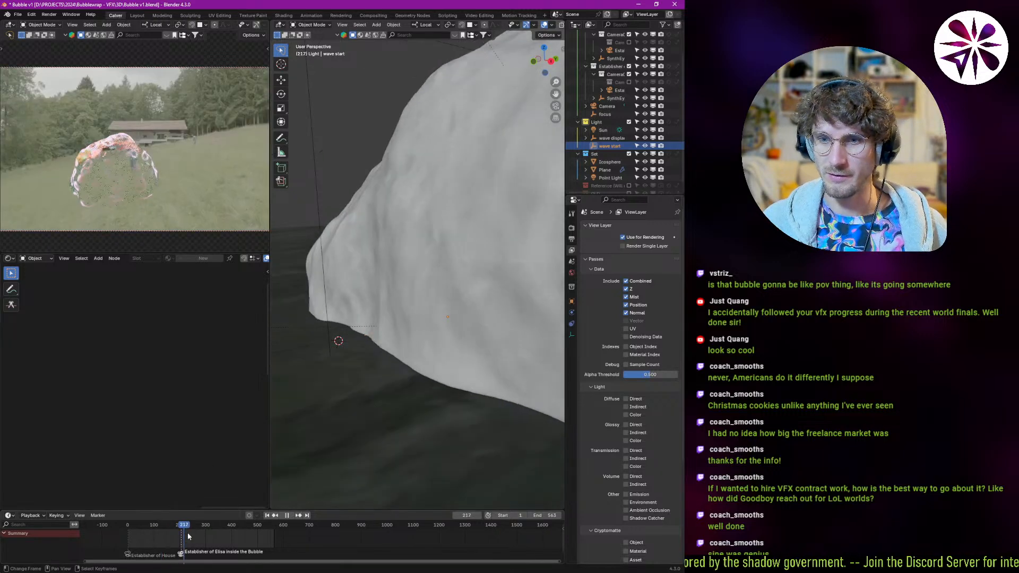
left_click_drag(187, 533, 141, 536)
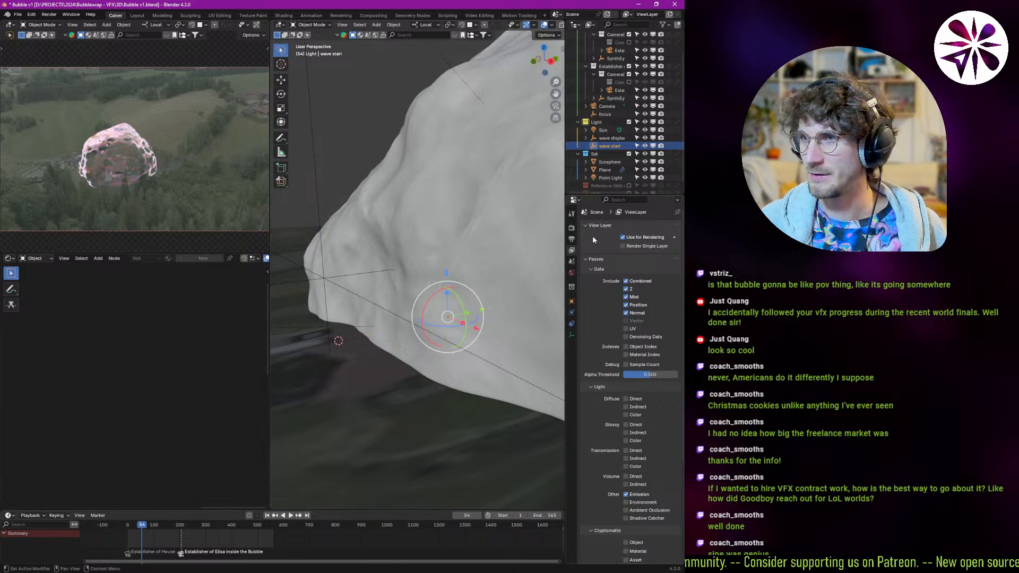
- Set the camera view to solid shading and save the file before rendering frame 54 as a still
key("z")
left_click(224, 164)
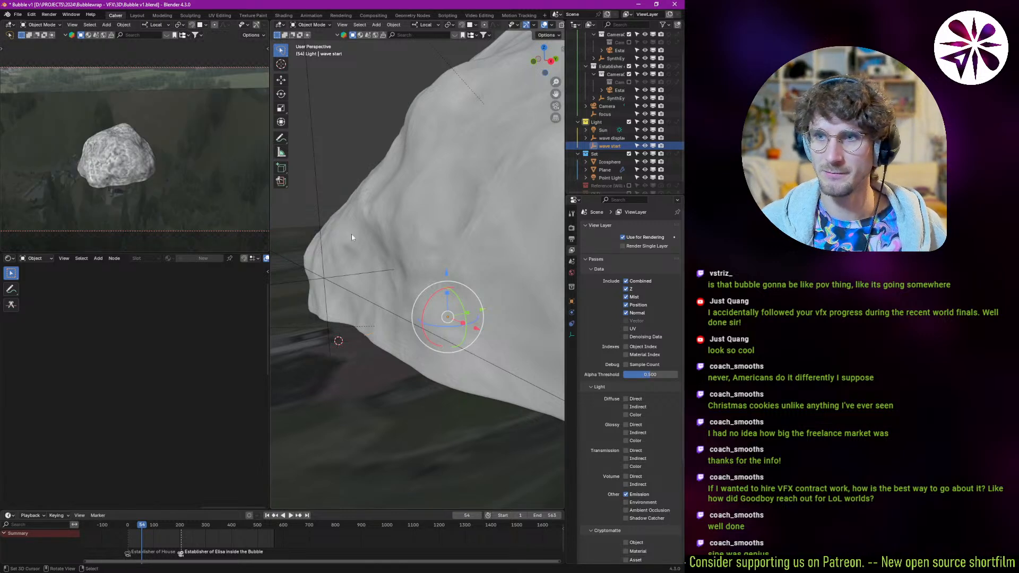
key("ctrl+s")
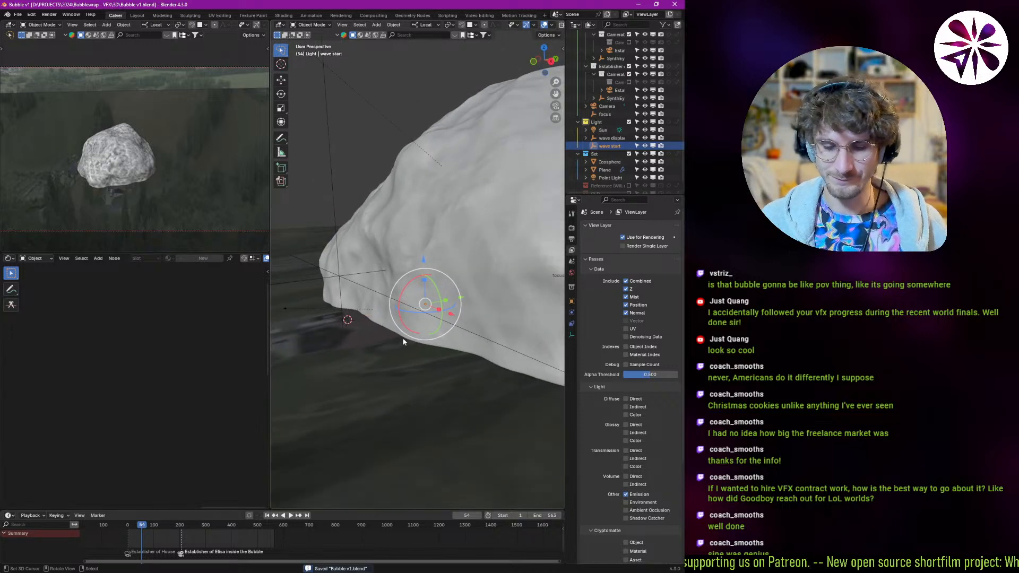
key("F12")
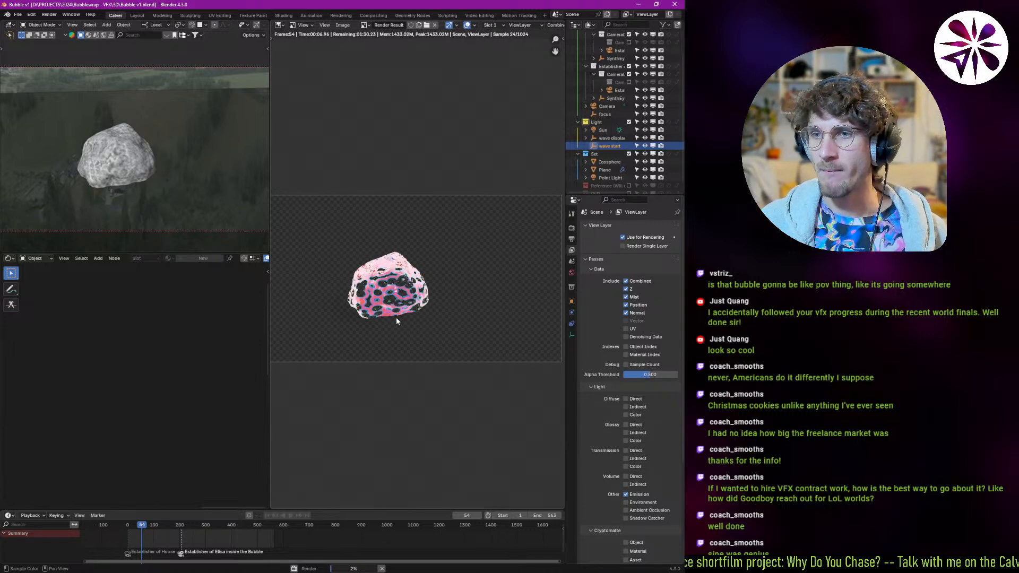
- Examine the rendered bubble's spotted surface and holes up close while the render of frame 54 runs
middle_click_drag(396, 317, 414, 237, "ctrl")
middle_click_drag(415, 299, 376, 309, "ctrl")
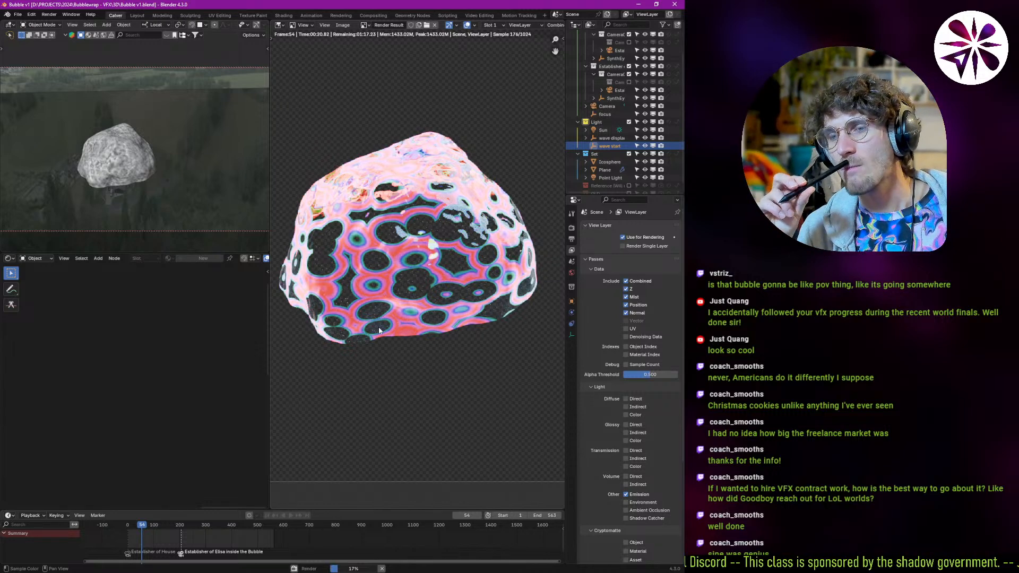
scroll(402, 245, "up", 4)
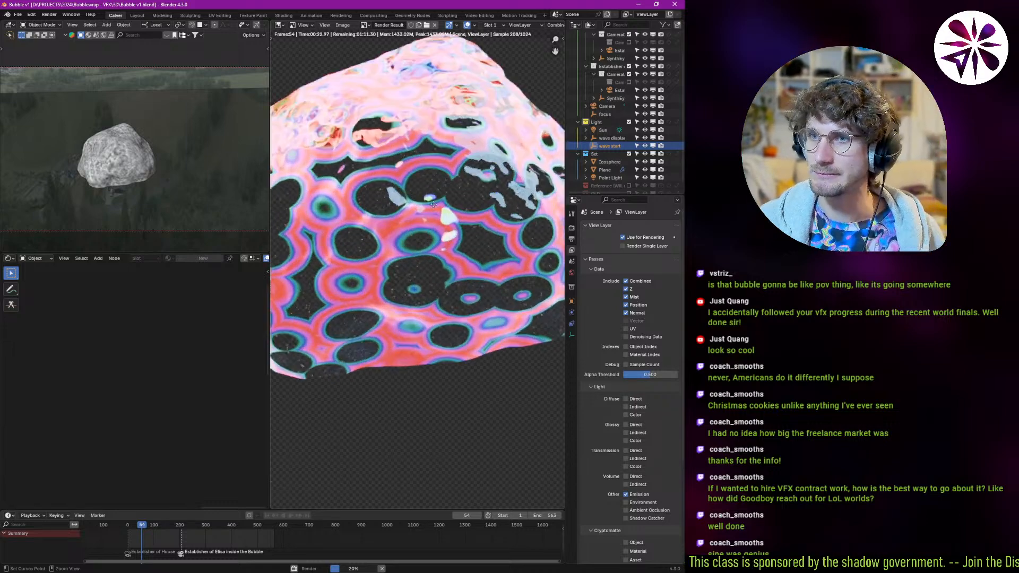
scroll(421, 263, "down", 3)
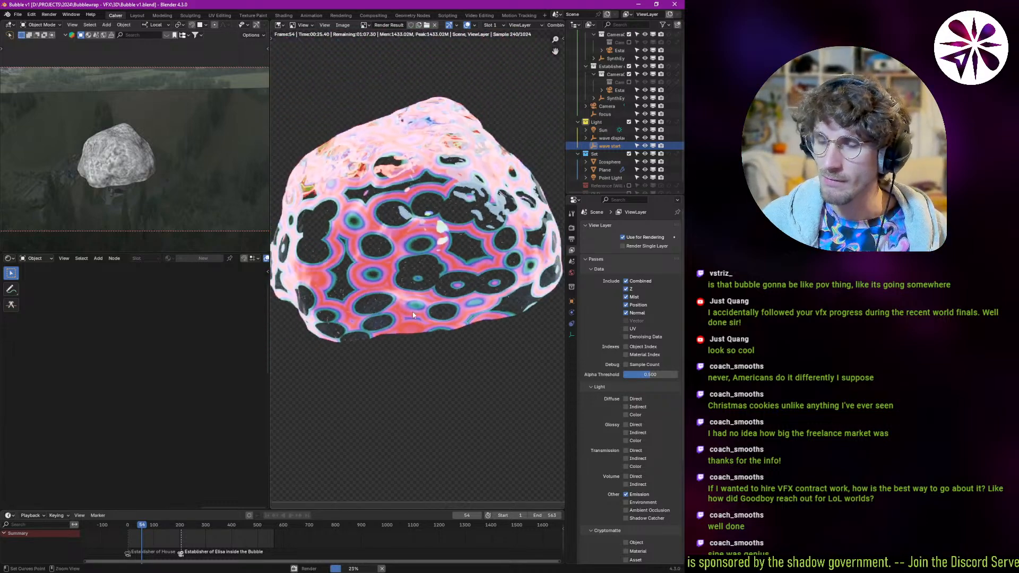
scroll(370, 298, "up", 4)
scroll(370, 365, "down", 5)
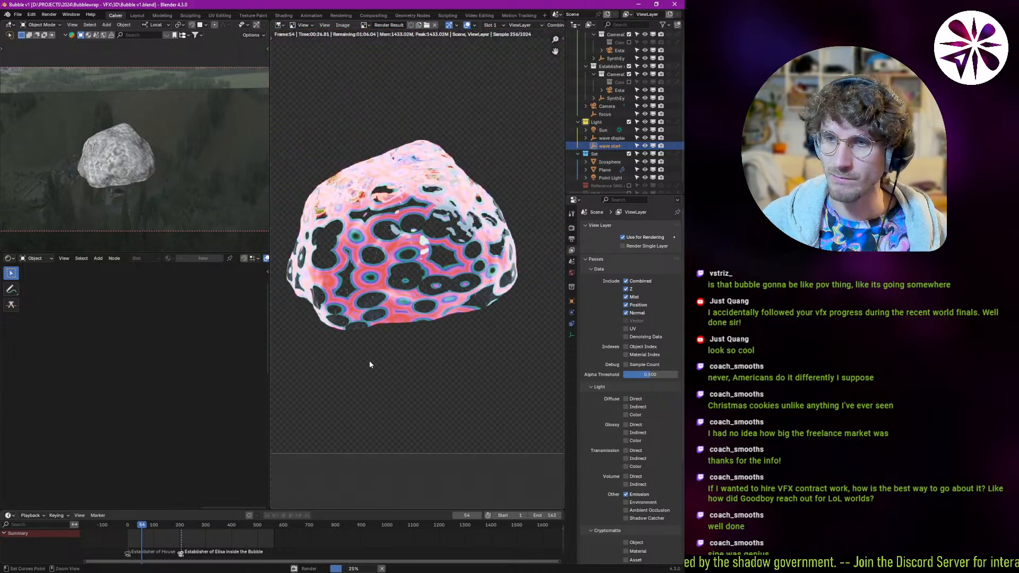
scroll(441, 307, "up", 2)
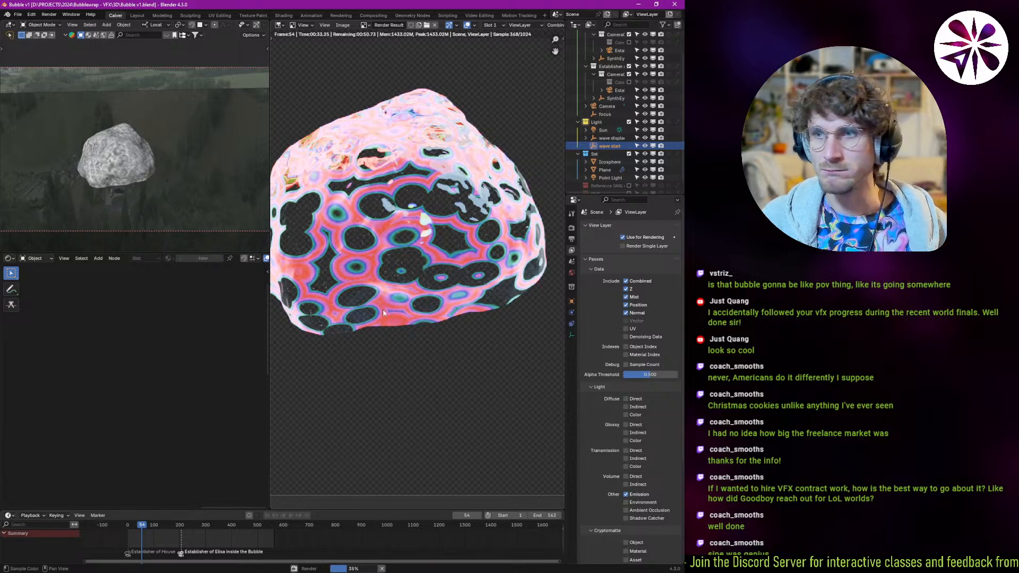
- Halve the render's maximum samples to 512 in the Cycles sampling settings
left_click(572, 229)
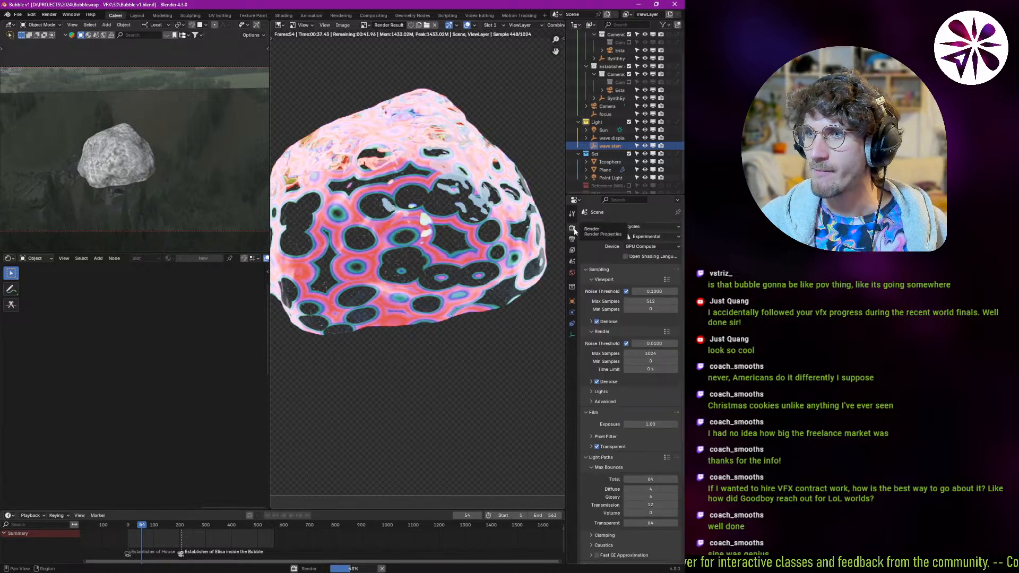
left_click(655, 354)
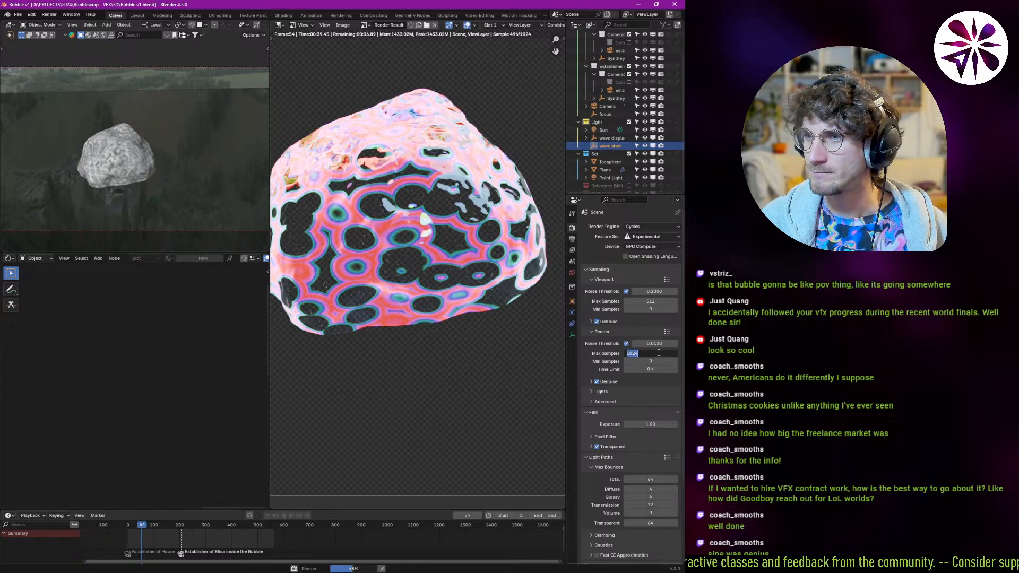
type("/2")
key("Return")
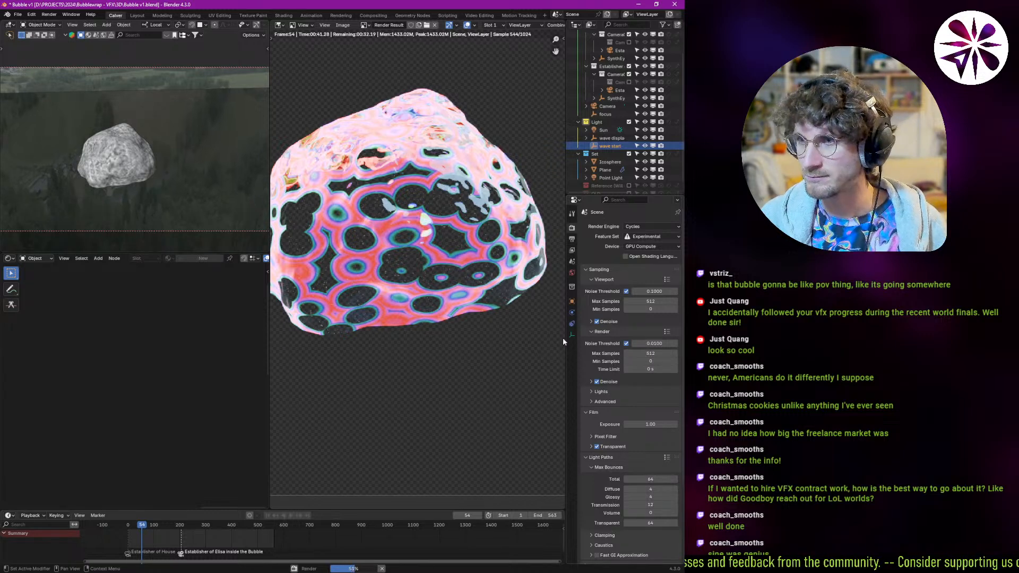
- View the whole bubble in the render, cancel the running render and return to the 3D view
scroll(440, 271, "down", 2)
scroll(441, 270, "down", 1)
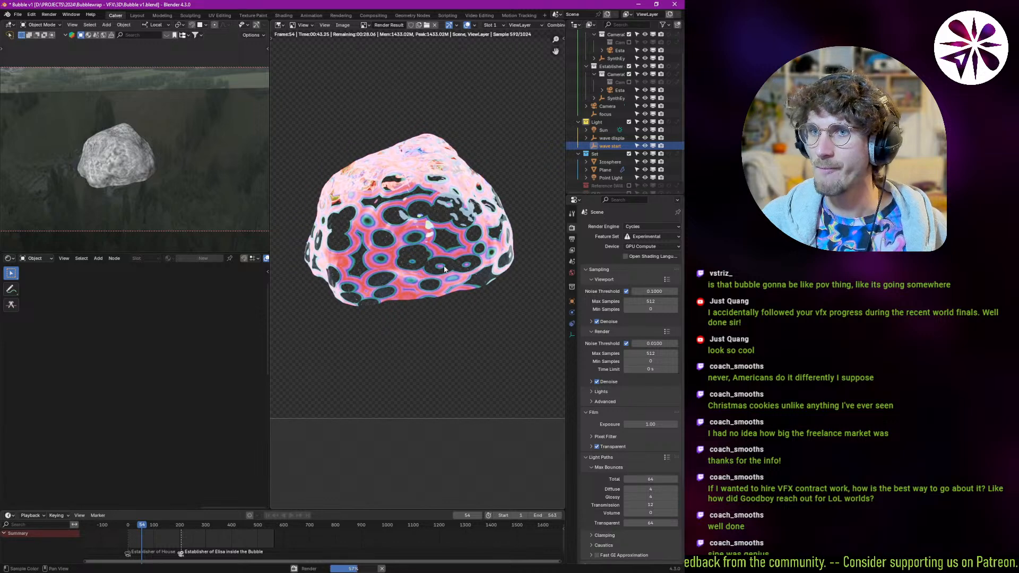
scroll(454, 266, "down", 1)
key("Escape")
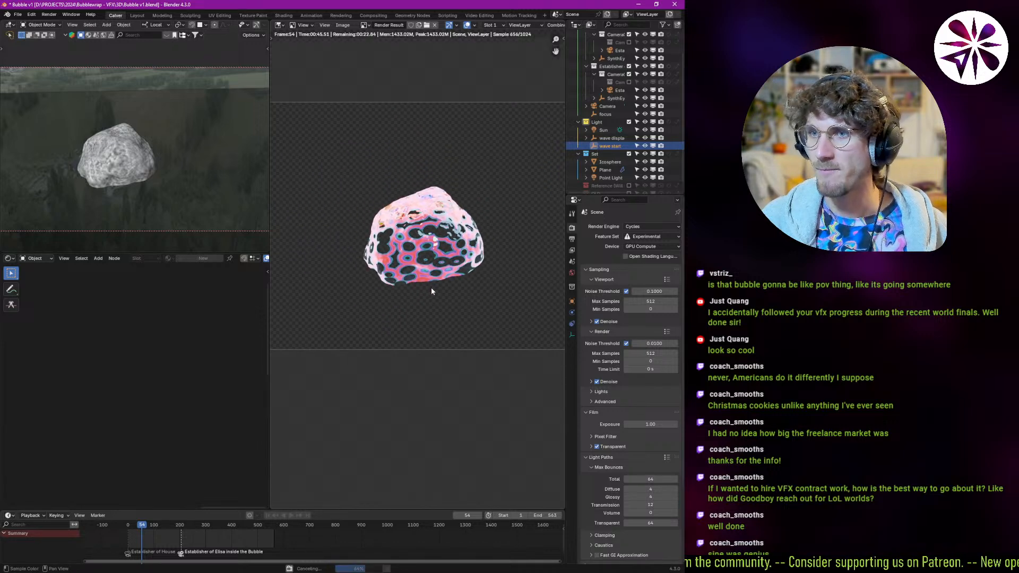
key("Escape")
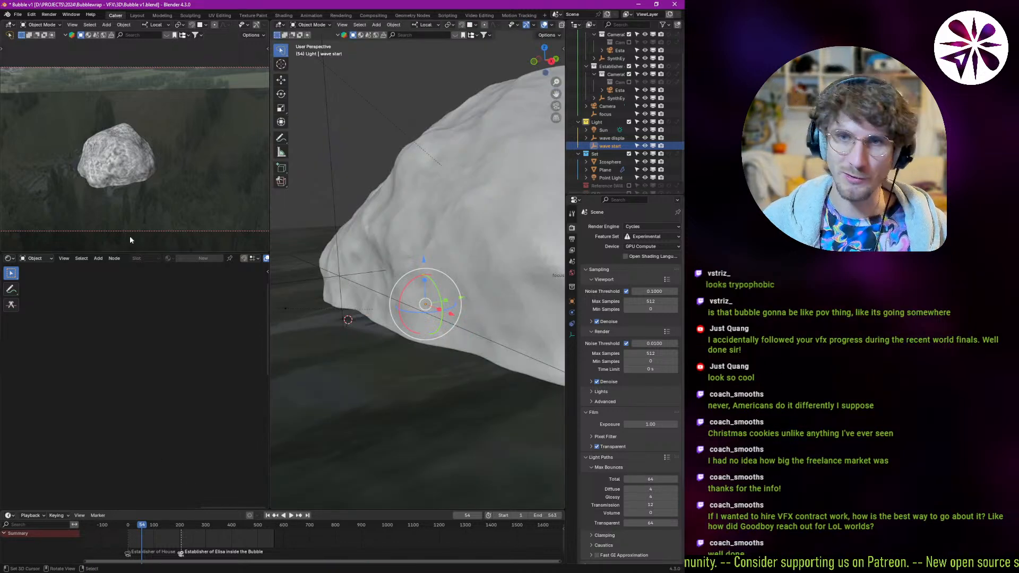
- Go to frame 256 and display both the camera view and the perspective view of the bubble with rendered shading
left_click_drag(185, 529, 194, 532)
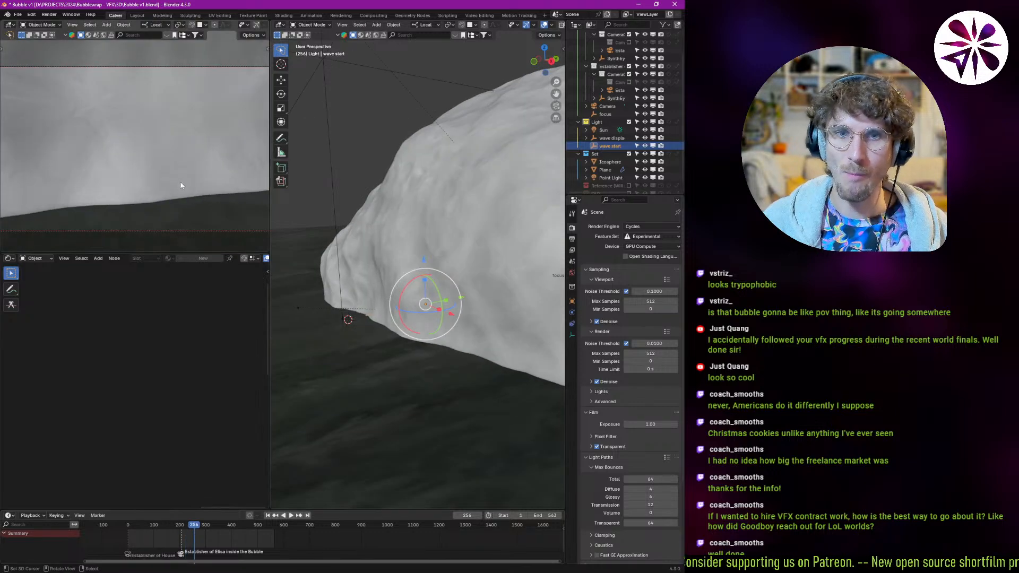
key("z")
left_click(243, 139)
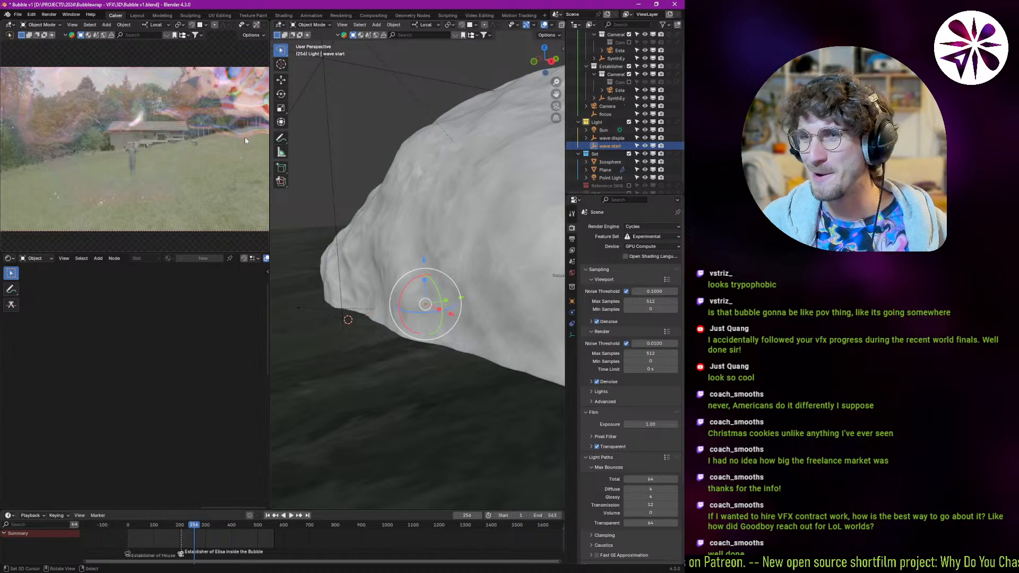
mouse_move(310, 351)
middle_mouse_down()
mouse_move(377, 374)
mouse_move(396, 366)
mouse_move(371, 346)
mouse_move(398, 319)
middle_mouse_up()
key("z")
left_click(402, 270)
mouse_move(403, 270)
middle_mouse_down()
mouse_move(427, 349)
mouse_move(395, 330)
mouse_move(420, 329)
mouse_move(424, 345)
mouse_move(396, 368)
mouse_move(416, 338)
middle_mouse_up()
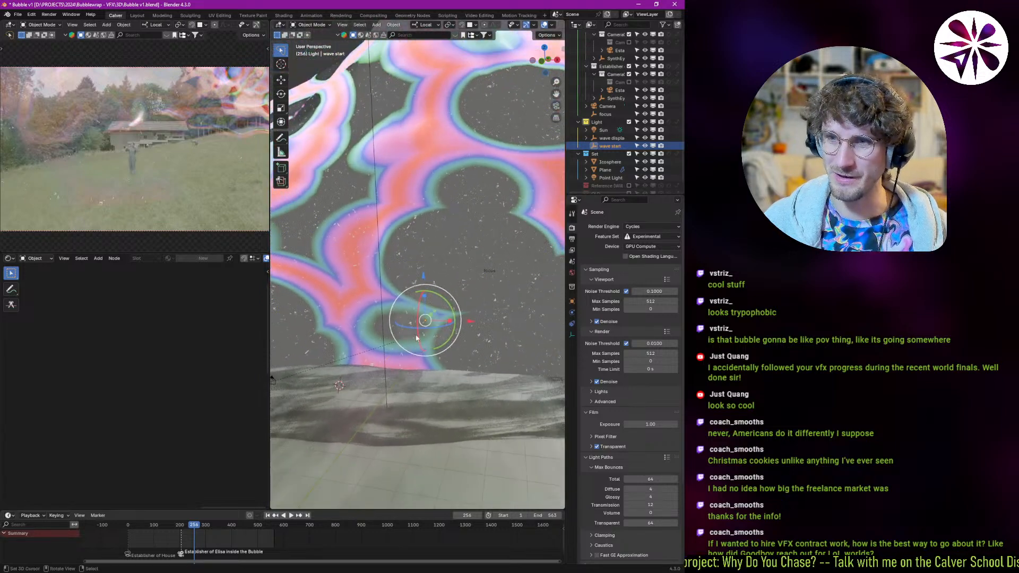
- Select the bubble's Icosphere and try moving it freely
left_click(401, 356)
key("g")
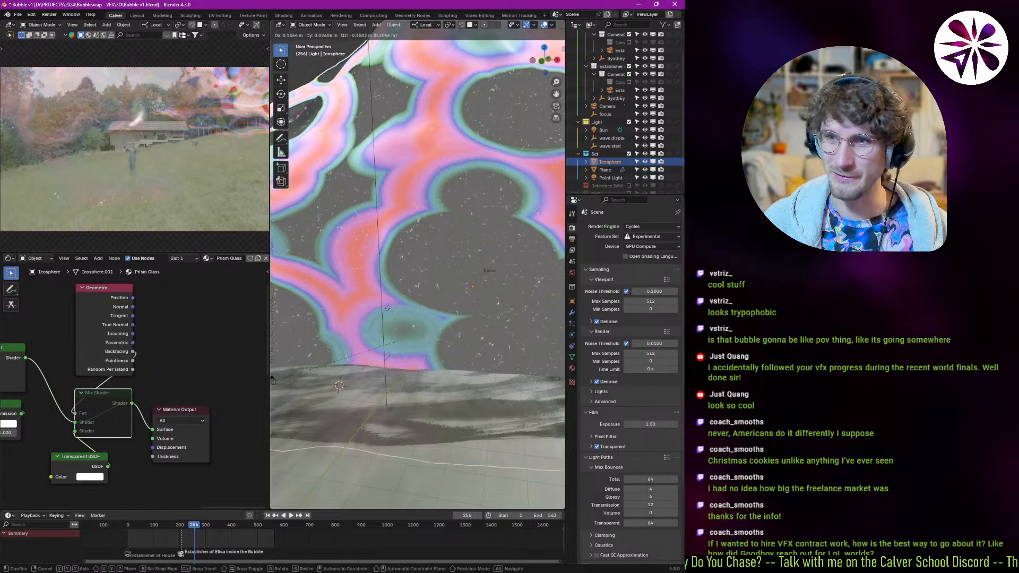
right_click(403, 312)
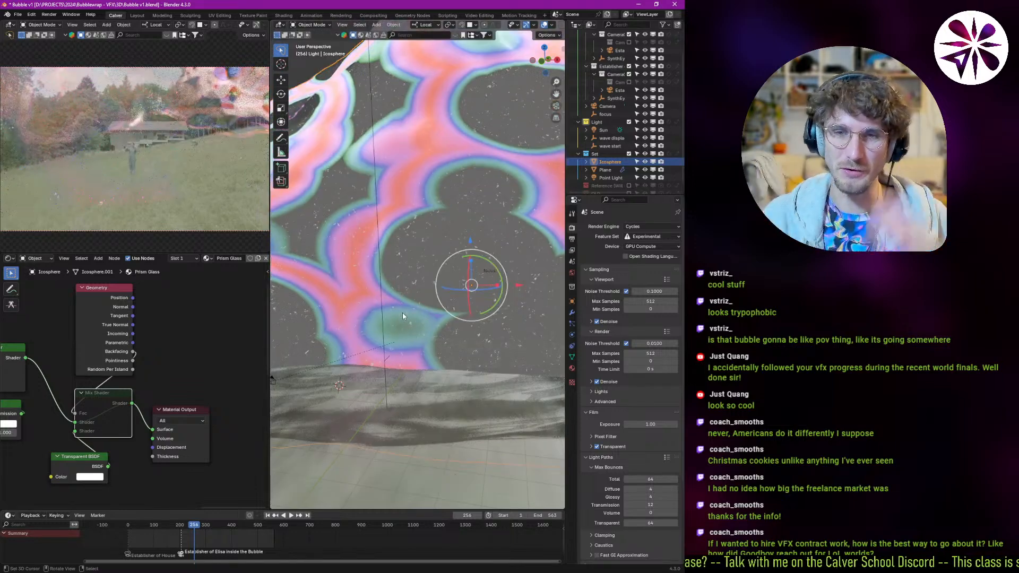
- Replace the Geometry node in the Prism Glass material with a Gradient Texture node placed above the Mix Shader
scroll(182, 383, "down", 2)
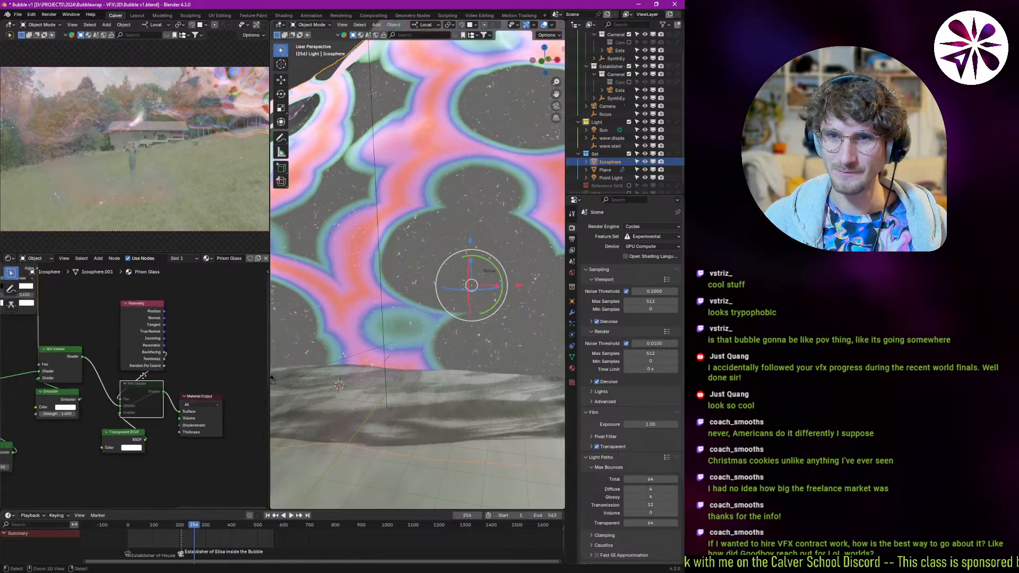
scroll(142, 376, "up", 1)
middle_click_drag(173, 351, 150, 333)
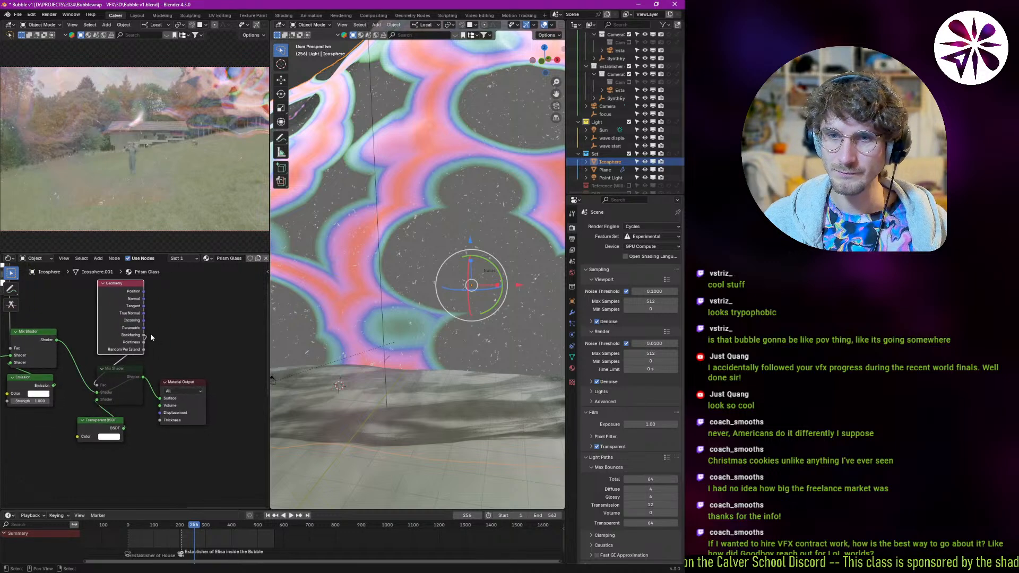
key("x")
key("shift+a")
type("g")
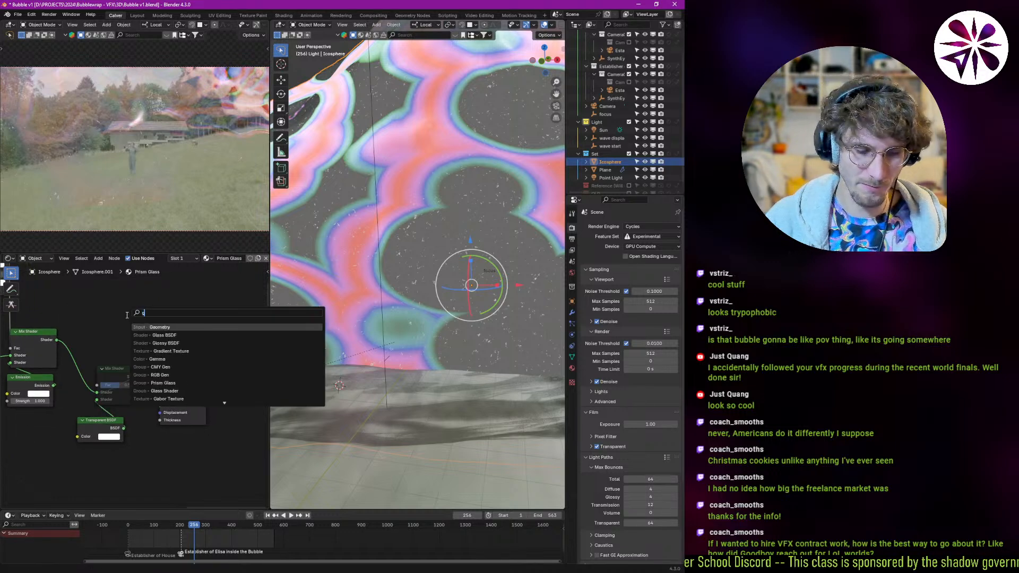
type("radie")
key("Return")
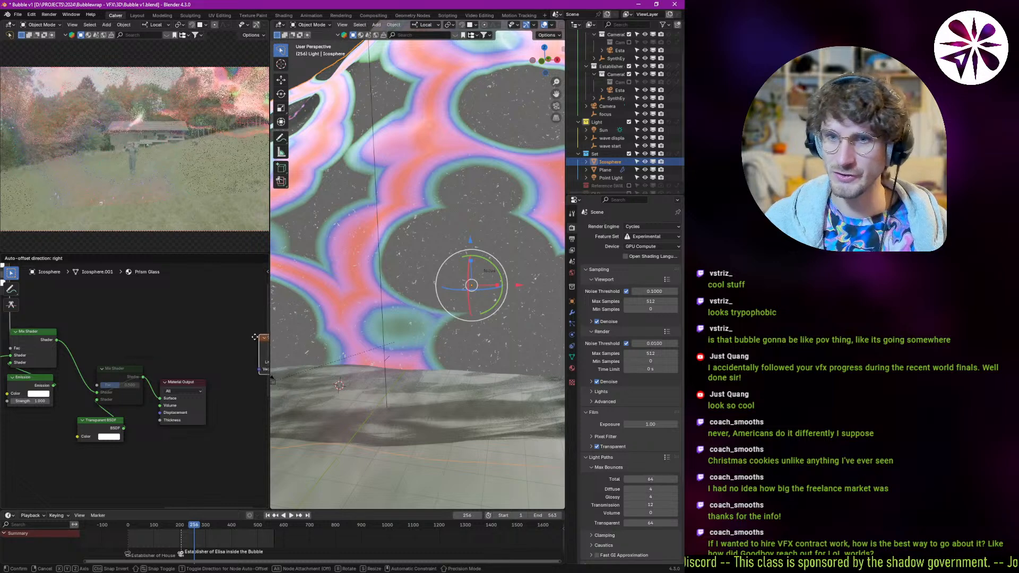
left_click(138, 321)
- Preview the Gradient Texture on the bubble and add Mapping and Texture Coordinate nodes, feeding Object coordinates into the mapping
scroll(136, 383, "down", 3)
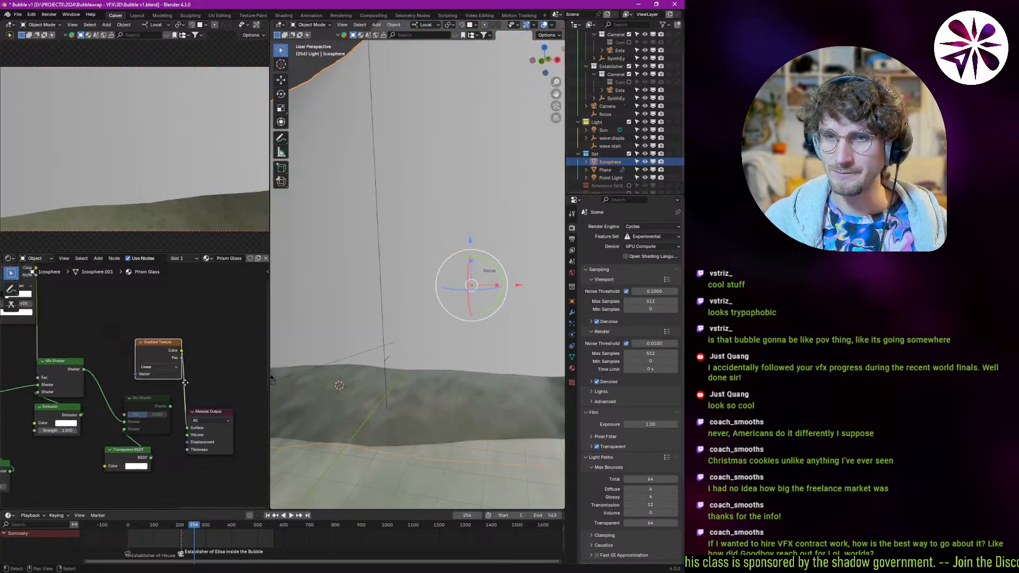
key("ctrl+t")
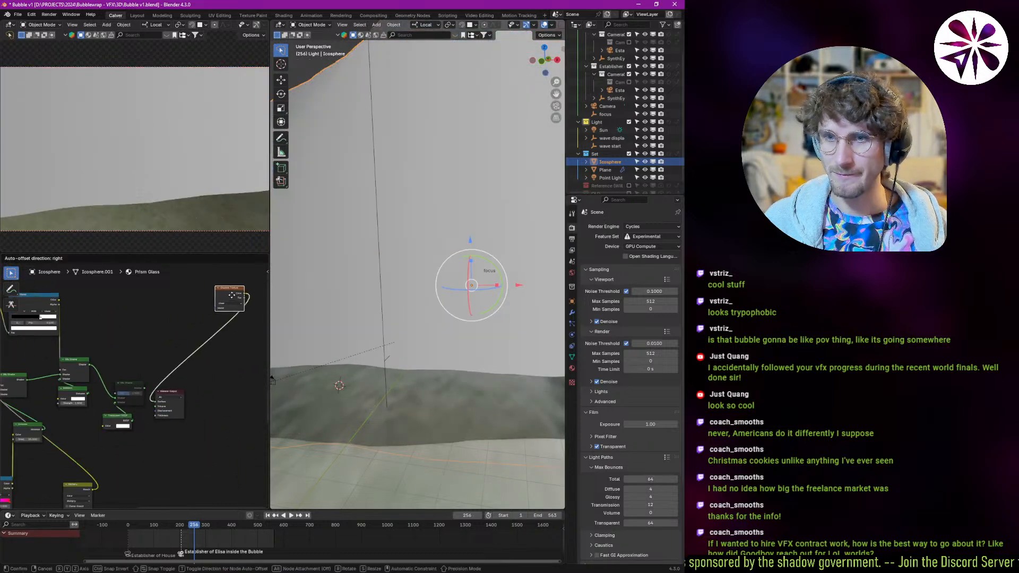
scroll(199, 315, "up", 4)
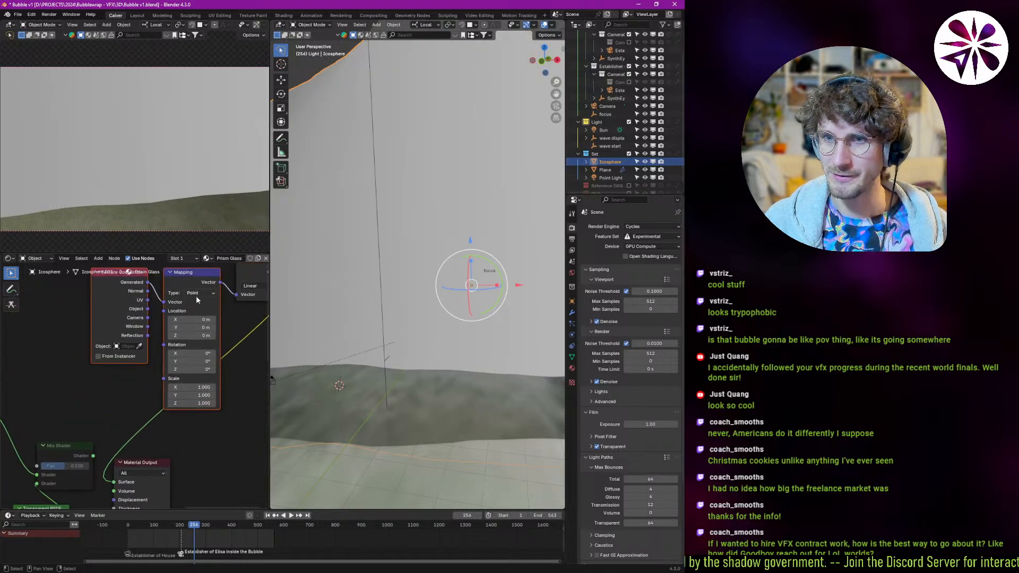
left_click(197, 294)
left_click_drag(147, 308, 163, 302)
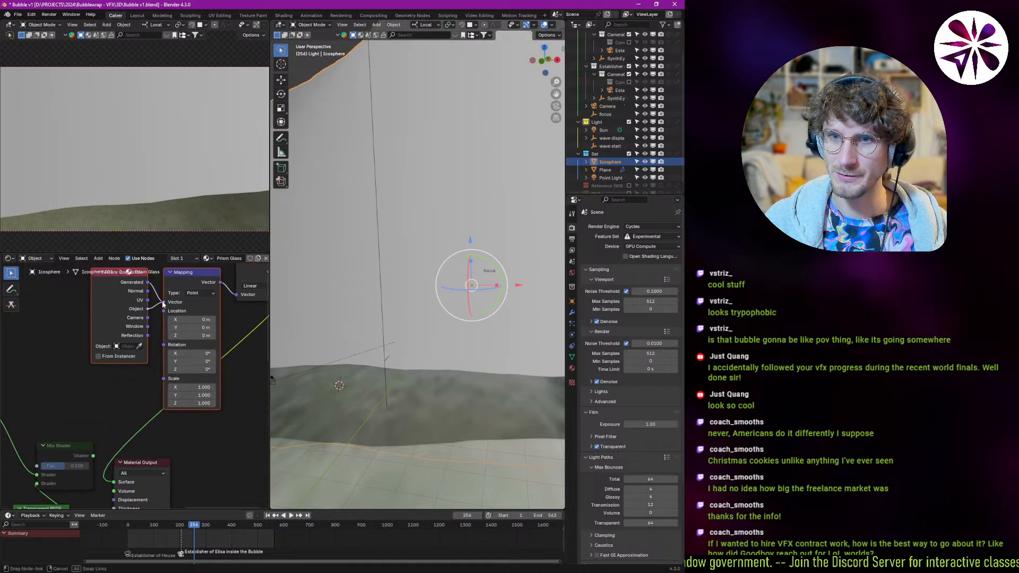
middle_click_drag(418, 324, 409, 316)
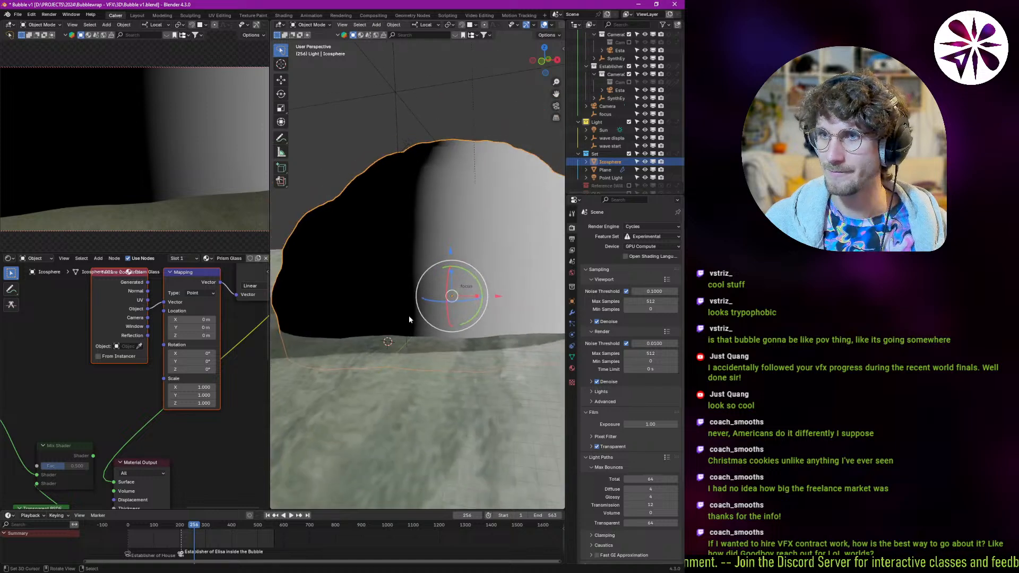
- Set the Mapping node's Y rotation to 90° so the gradient runs vertically over the bubble
mouse_move(195, 362)
left_mouse_down()
mouse_move(260, 367)
mouse_move(248, 362)
left_mouse_up()
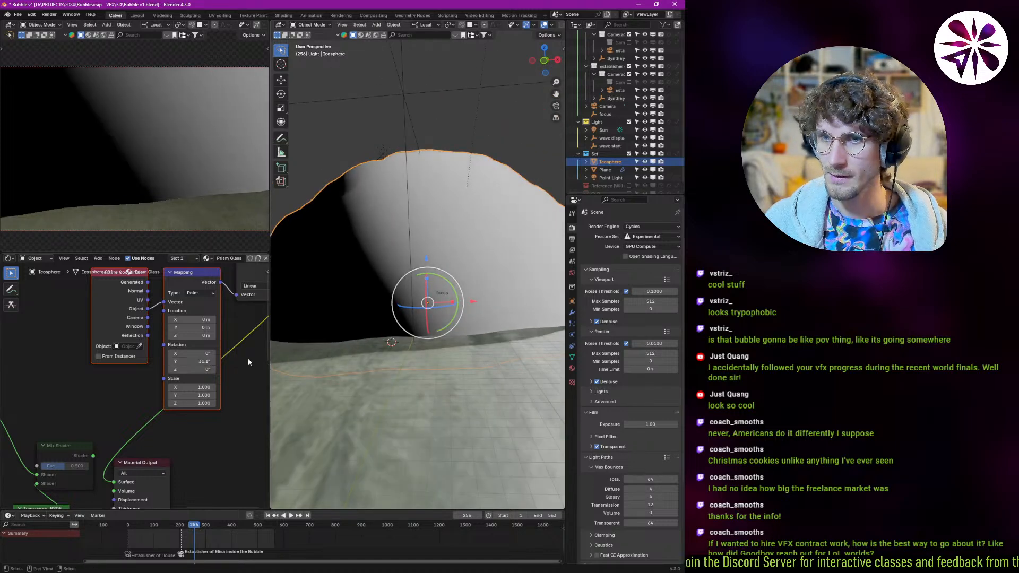
type("0")
key("Return")
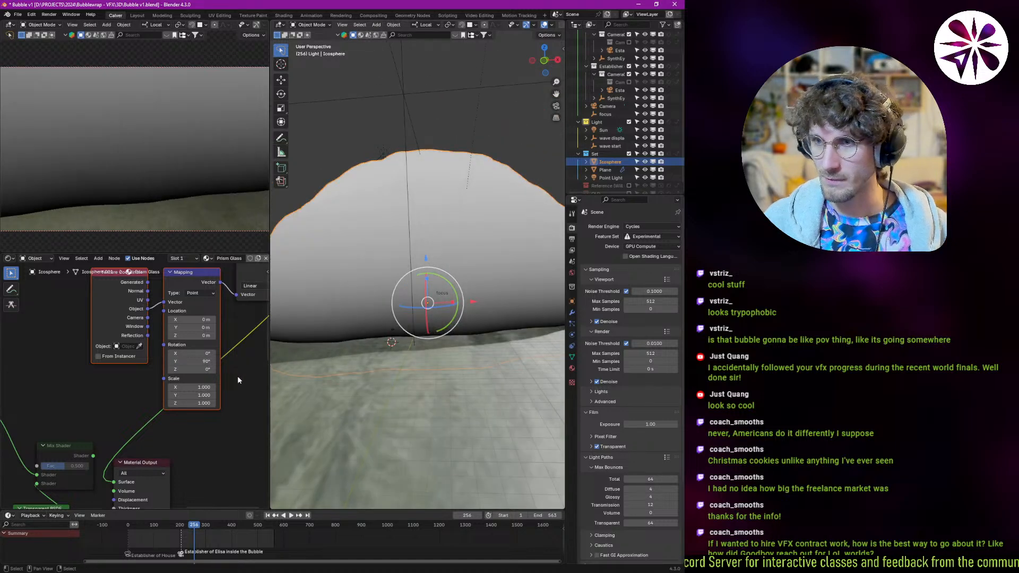
- Insert a Color Ramp node between the Gradient Texture and the Material Output
middle_click_drag(237, 376, 201, 391)
key("shift+a")
type("ramp")
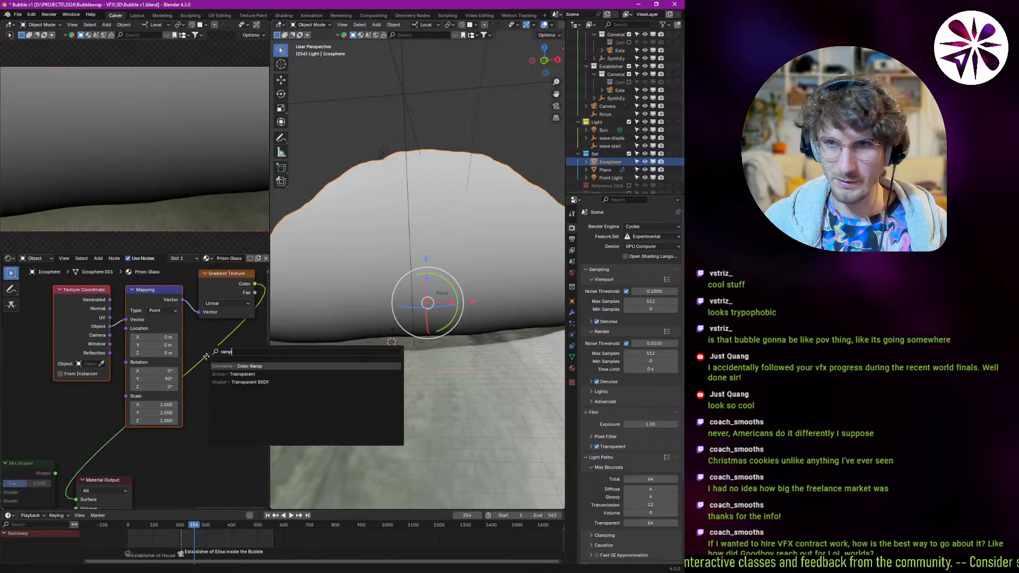
key("Return")
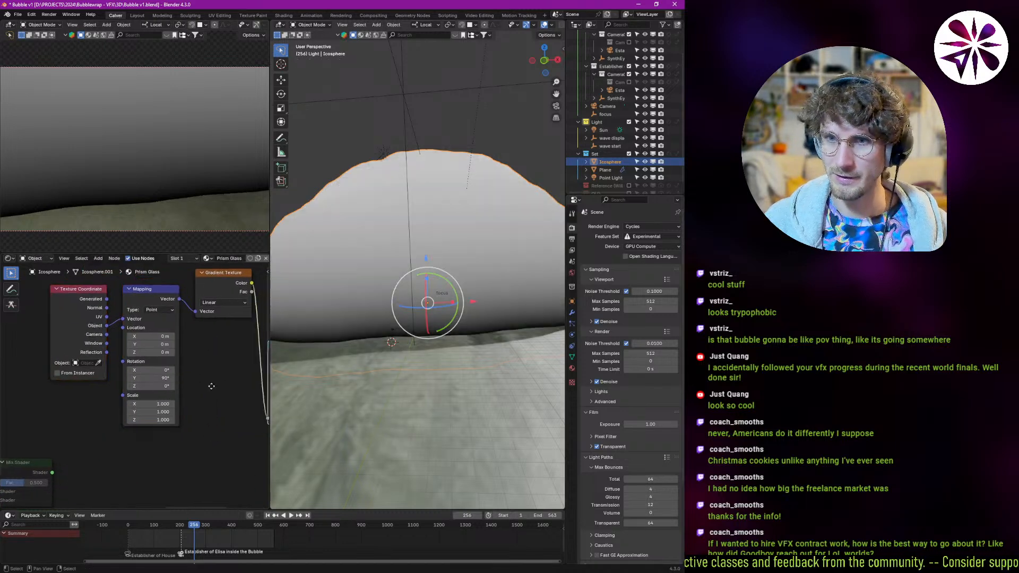
- Confine the Color Ramp's fade to the bubble's base with Ease interpolation and the white stop at about 0.06
left_click(154, 367)
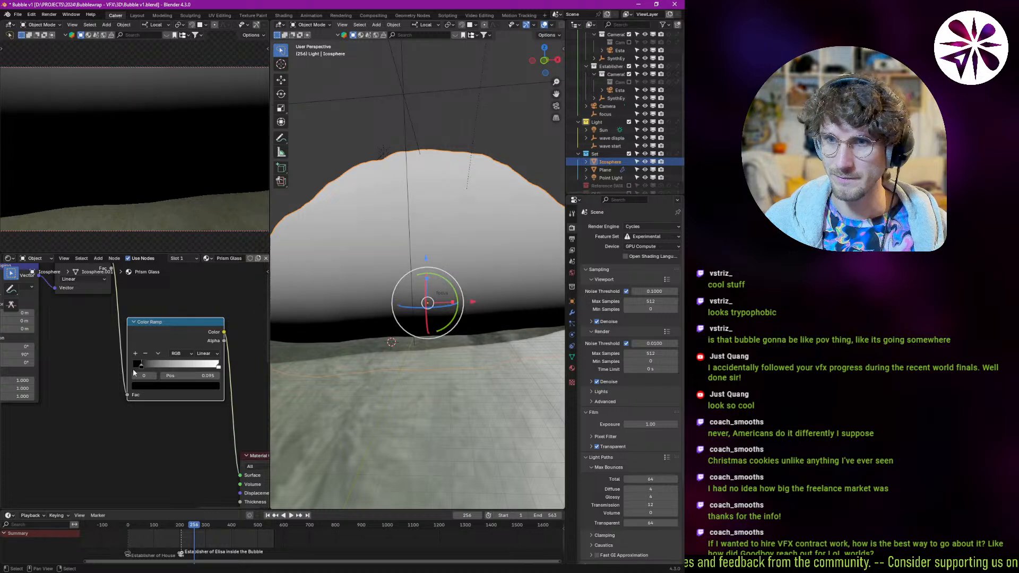
left_click_drag(185, 367, 130, 371)
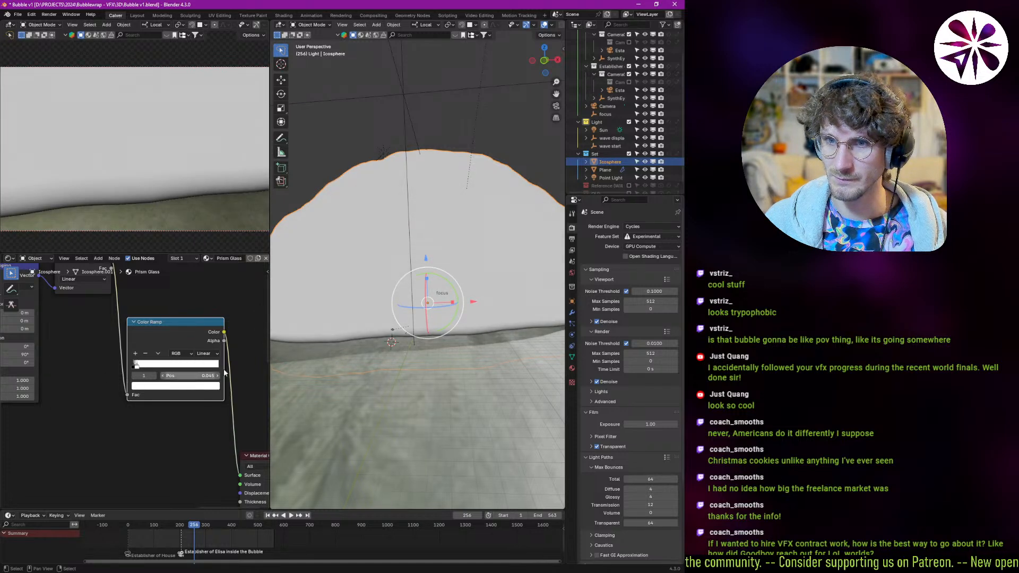
left_click(207, 354)
left_click(211, 374)
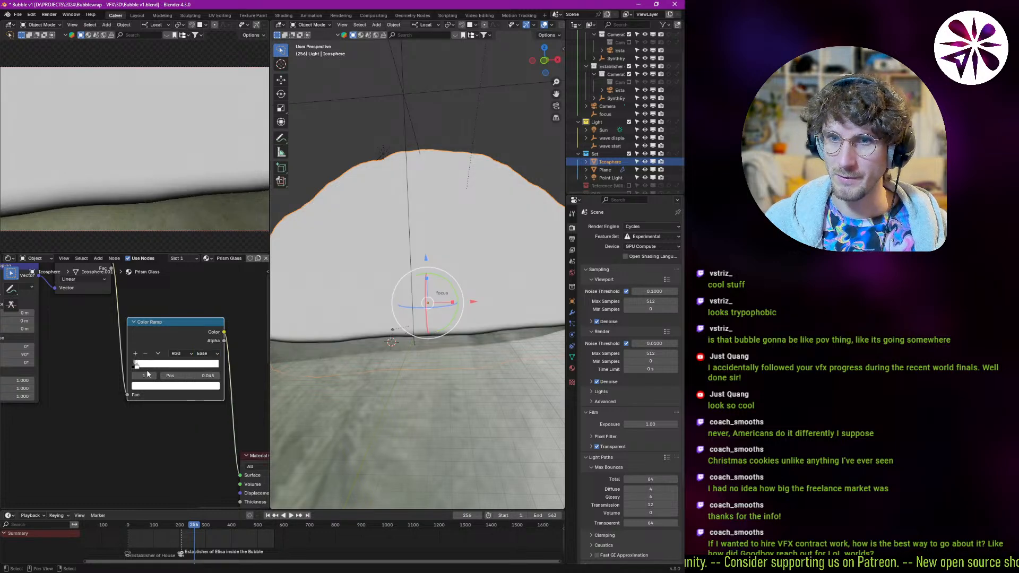
left_click_drag(140, 365, 142, 367)
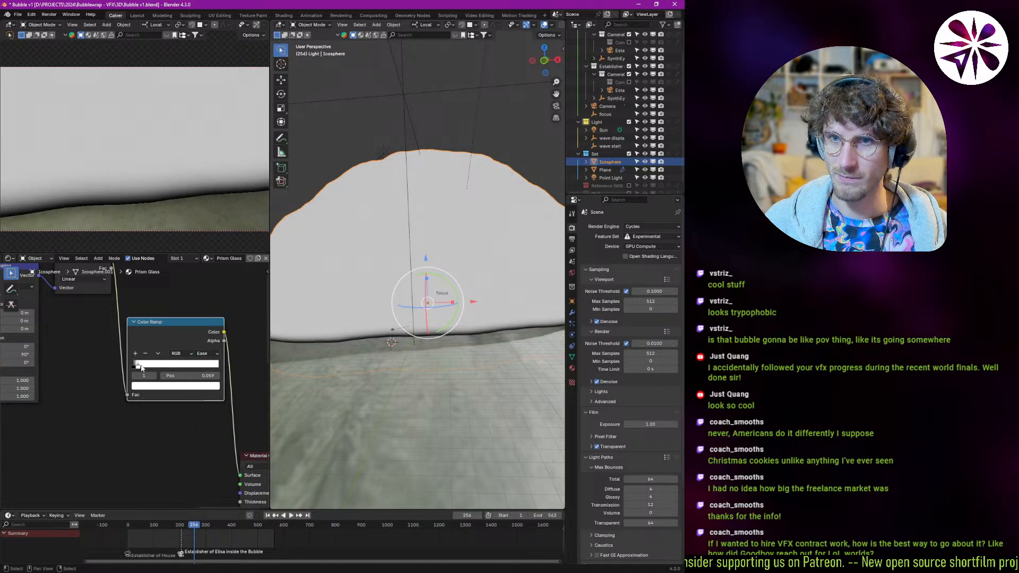
- Drive the Mix Shader's factor with the Color Ramp and reconnect the Mix Shader to the Material Output
scroll(134, 401, "down", 5)
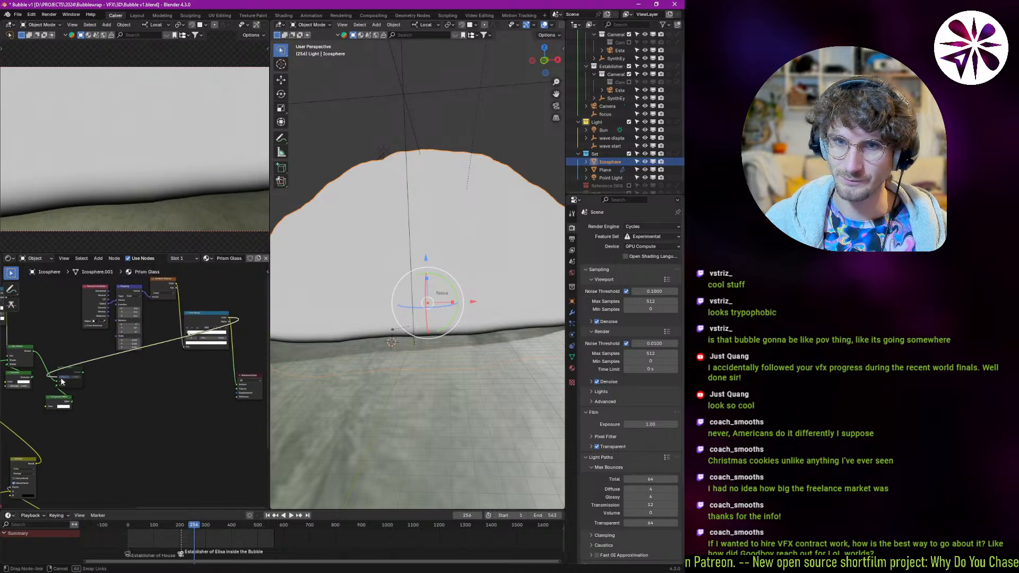
left_click(75, 369, "ctrl+shift")
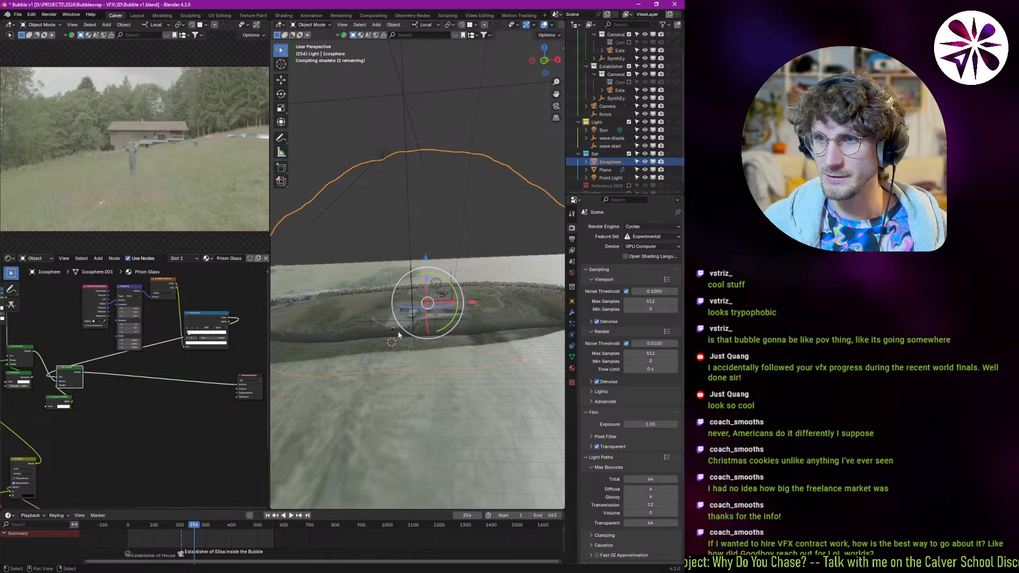
middle_click_drag(434, 286, 399, 311)
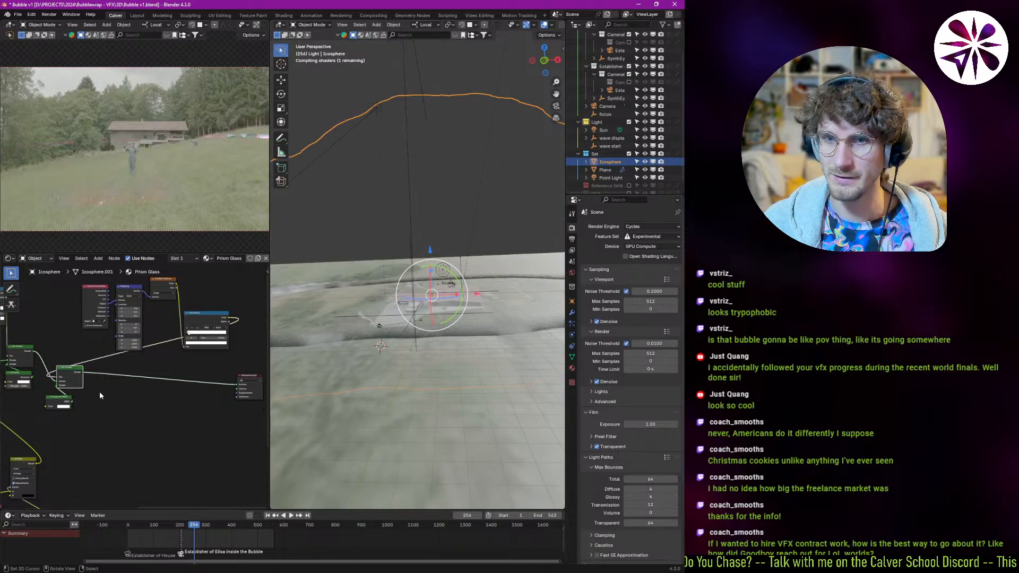
- Swap the Mix Shader's inputs, putting the Transparent BSDF in the first shader slot and the bubble shader in the second
middle_click_drag(19, 370, 77, 378)
middle_click_drag(77, 378, 102, 358, "ctrl")
scroll(159, 400, "up", 3)
left_click_drag(156, 391, 156, 401)
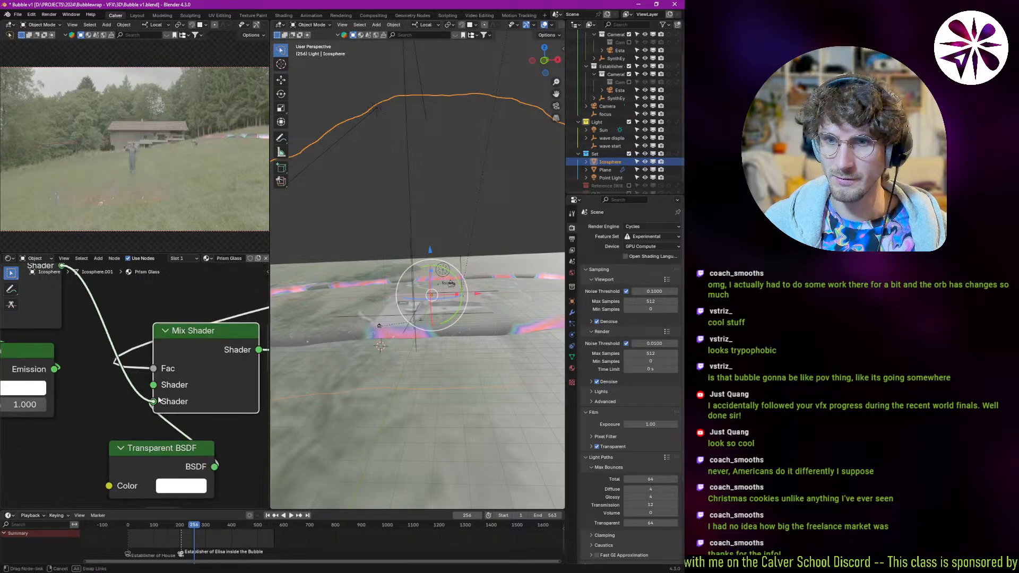
left_click_drag(215, 467, 197, 394)
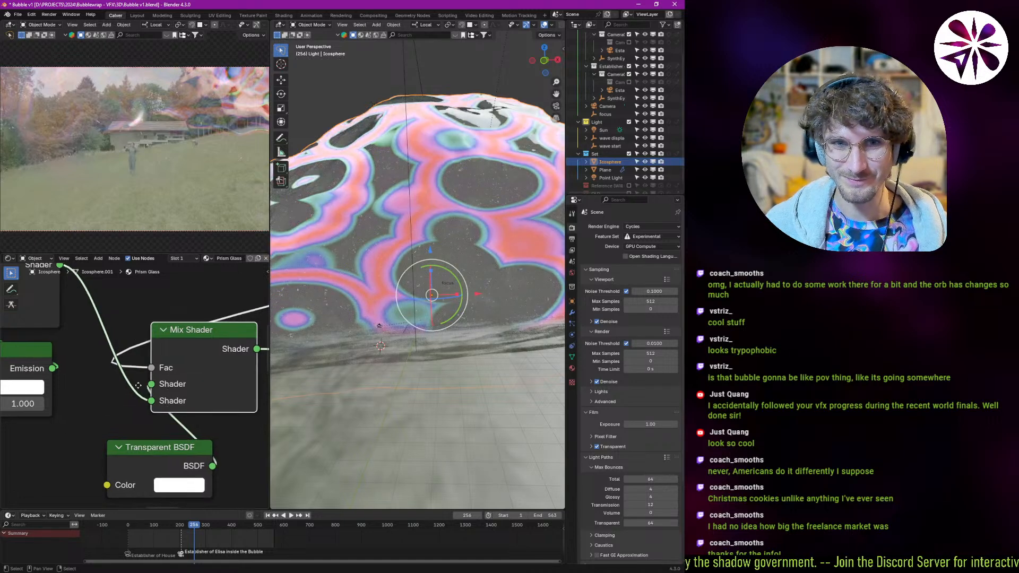
- Examine the faded base of the bubble up close and in the camera view at frames 103 and 179
scroll(123, 384, "right", 2, "ctrl")
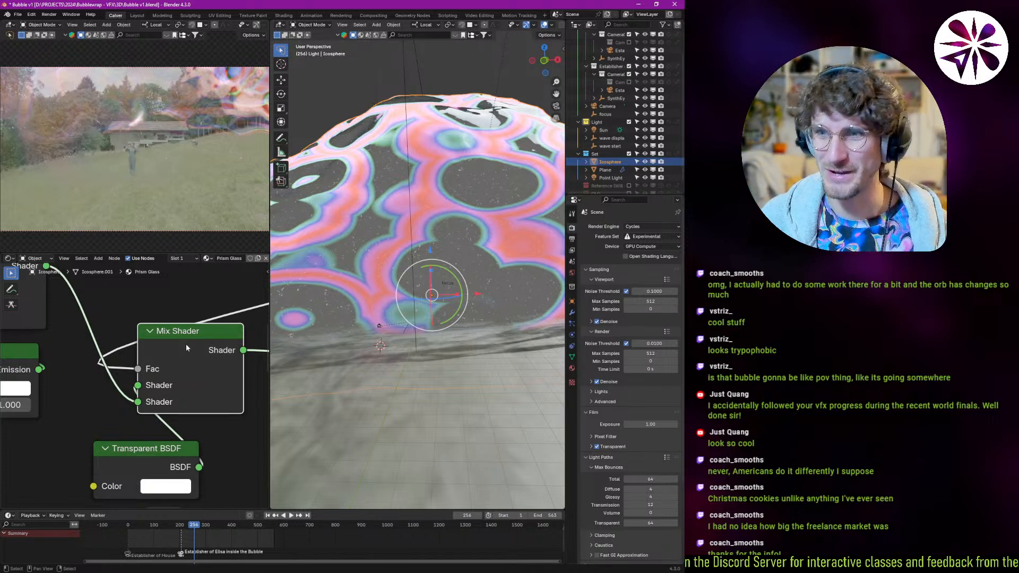
middle_click_drag(415, 325, 369, 344)
left_click(325, 344)
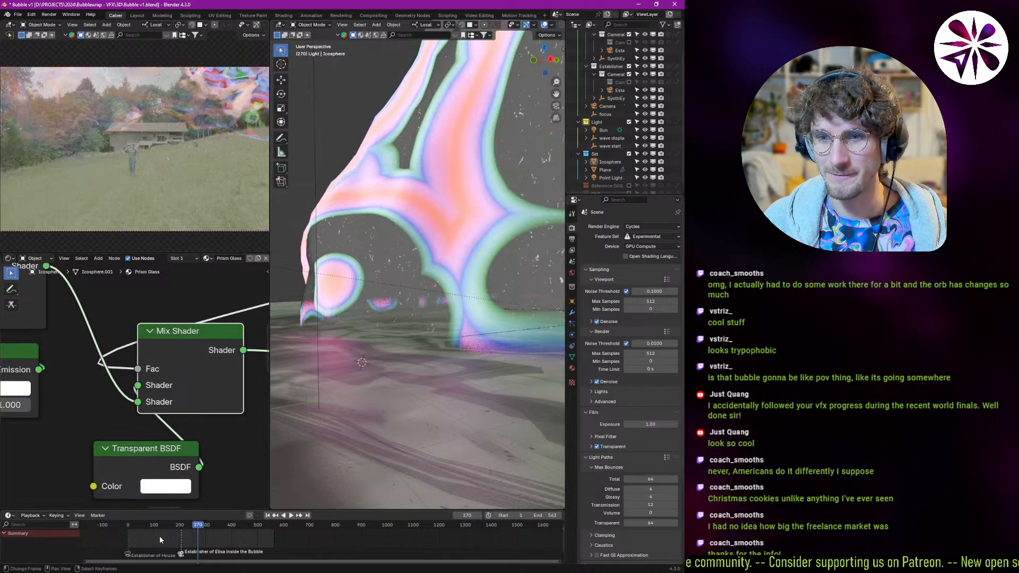
left_click_drag(160, 540, 155, 537)
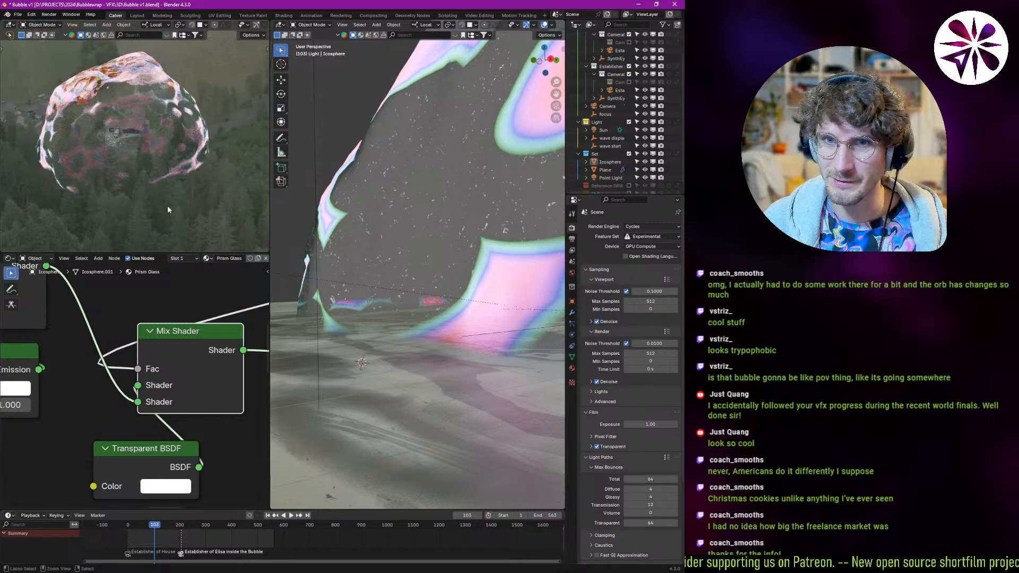
left_click(174, 550)
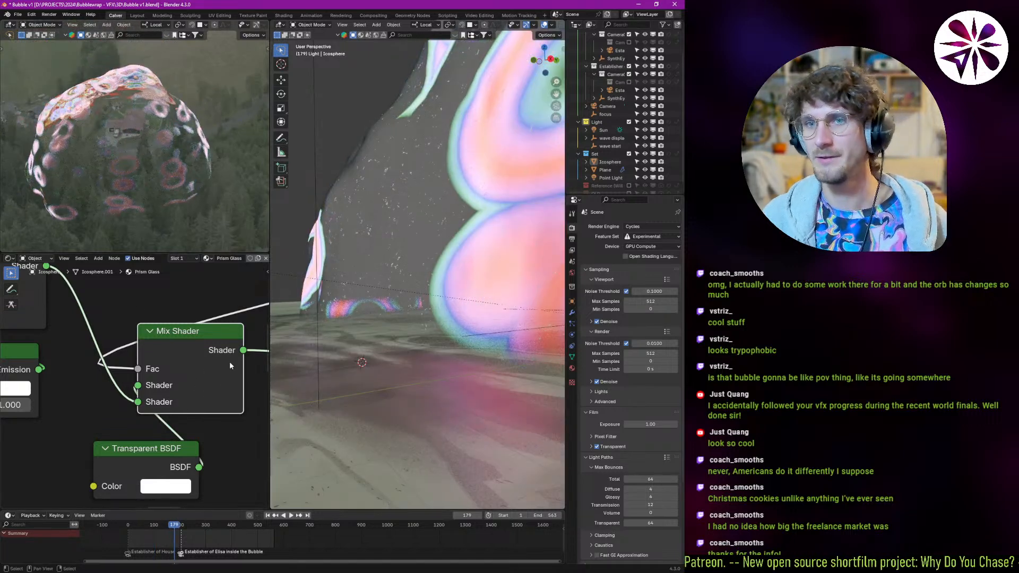
- Switch both 3D views to Material Preview shading and briefly play the animation from frame 179
key("z")
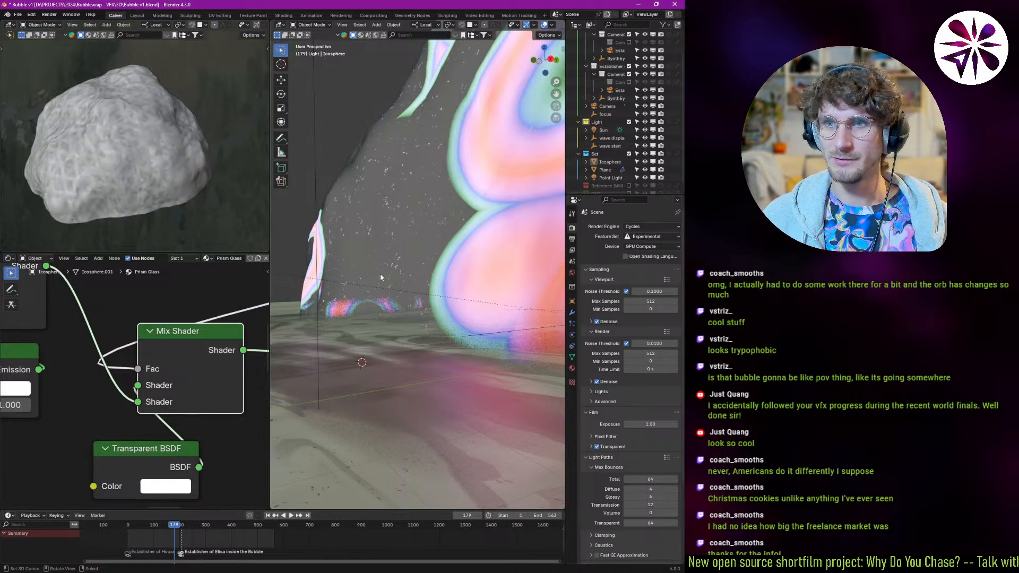
key("z")
mouse_move(383, 324)
middle_mouse_down()
mouse_move(429, 353)
mouse_move(409, 340)
middle_mouse_up()
key("space")
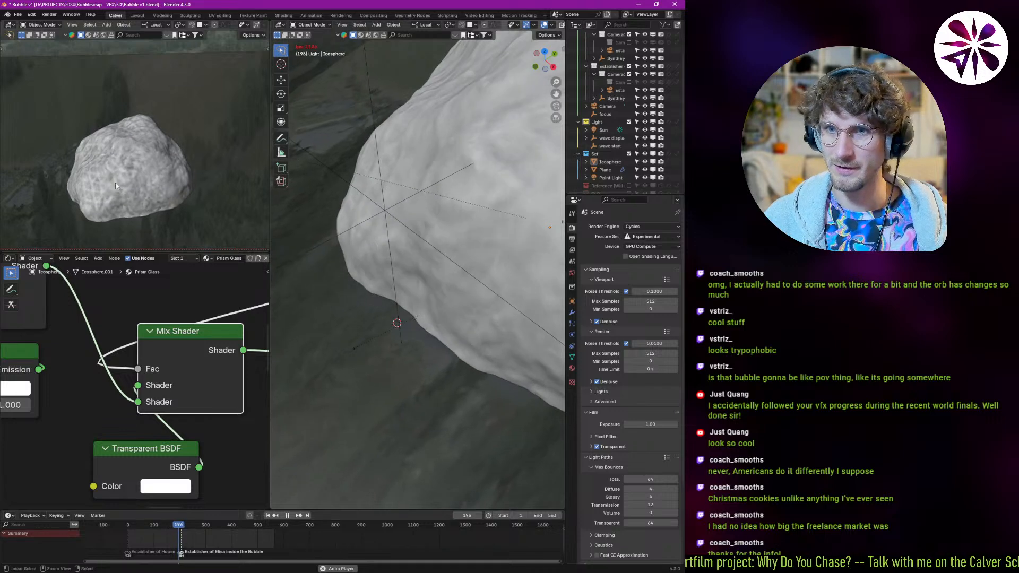
key("Escape")
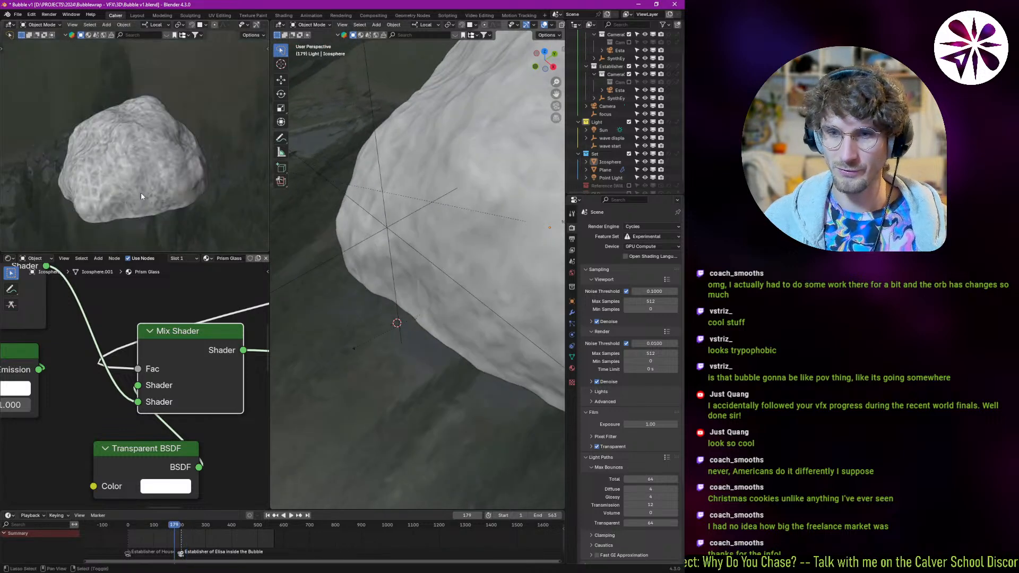
- Play the animation from frame 1 with the whole bubble in view, and go to frame 28
key("shift+Left")
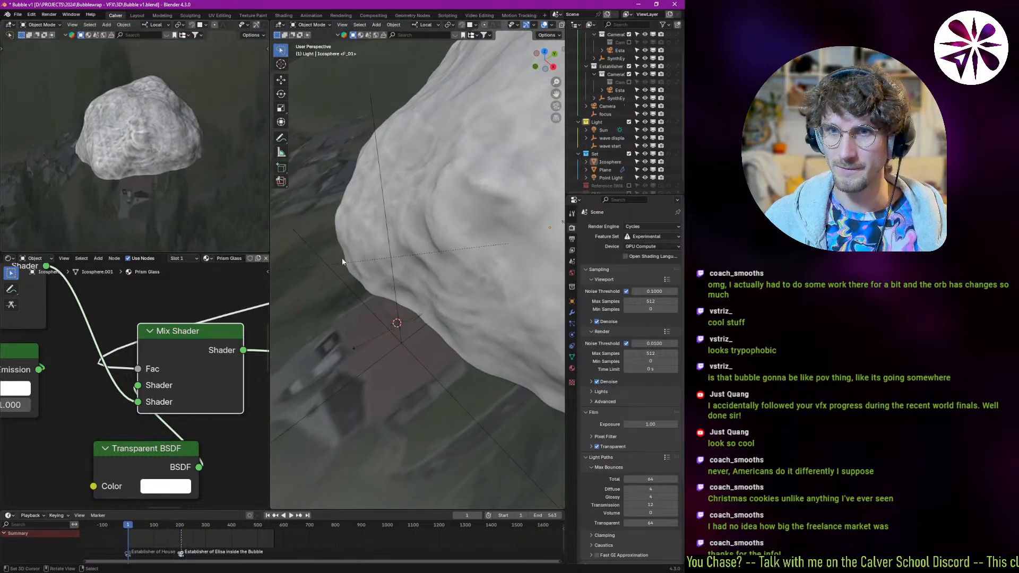
mouse_move(342, 257)
middle_mouse_down("ctrl")
mouse_move(365, 279)
mouse_move(344, 333)
middle_mouse_up("ctrl")
key("space")
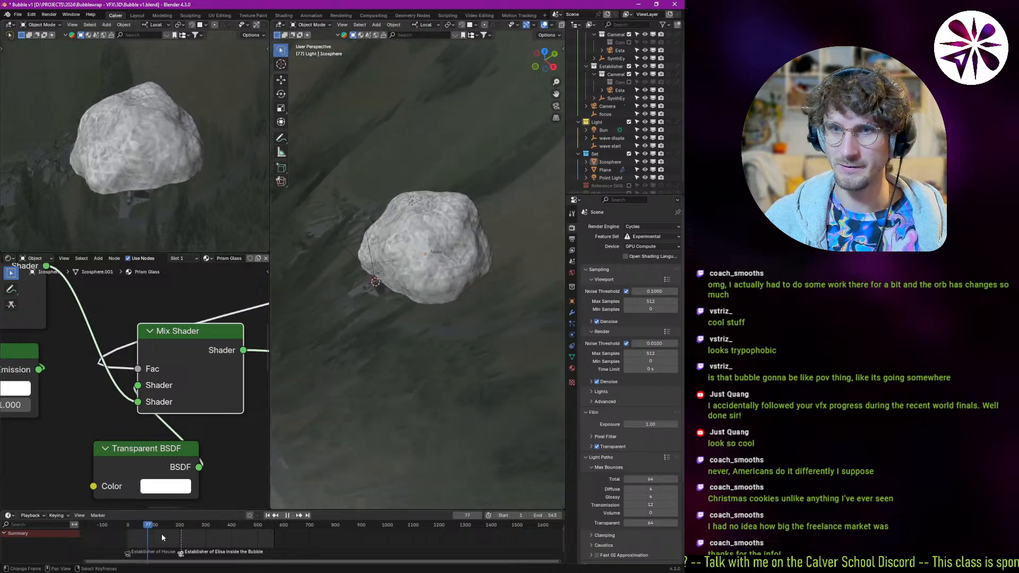
left_click(133, 539)
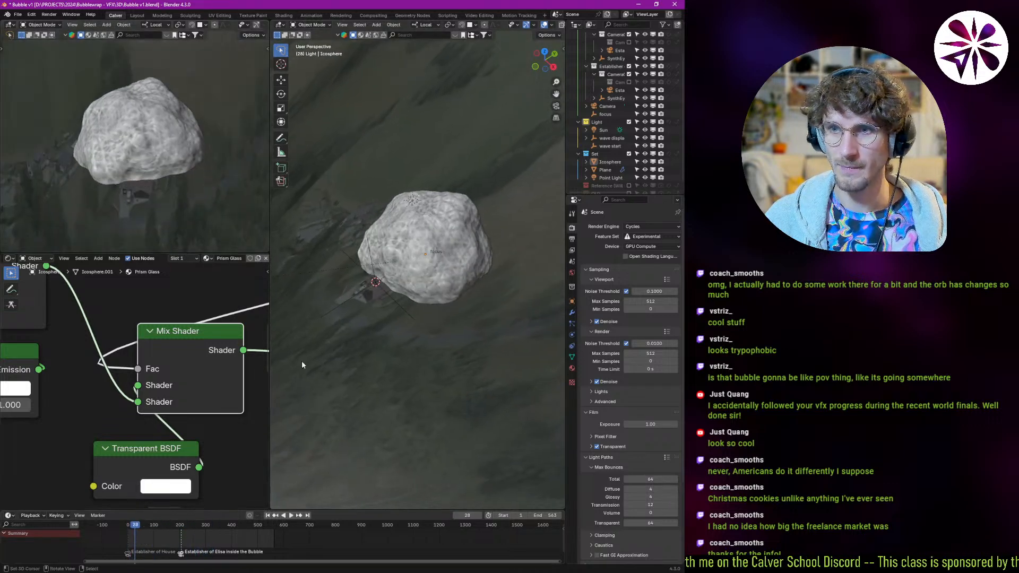
- Enable Auto Refresh on the proxy_25.avi movie texture in the ground plane's material and check it with short playbacks from frame 28
middle_click_drag(302, 365, 395, 371)
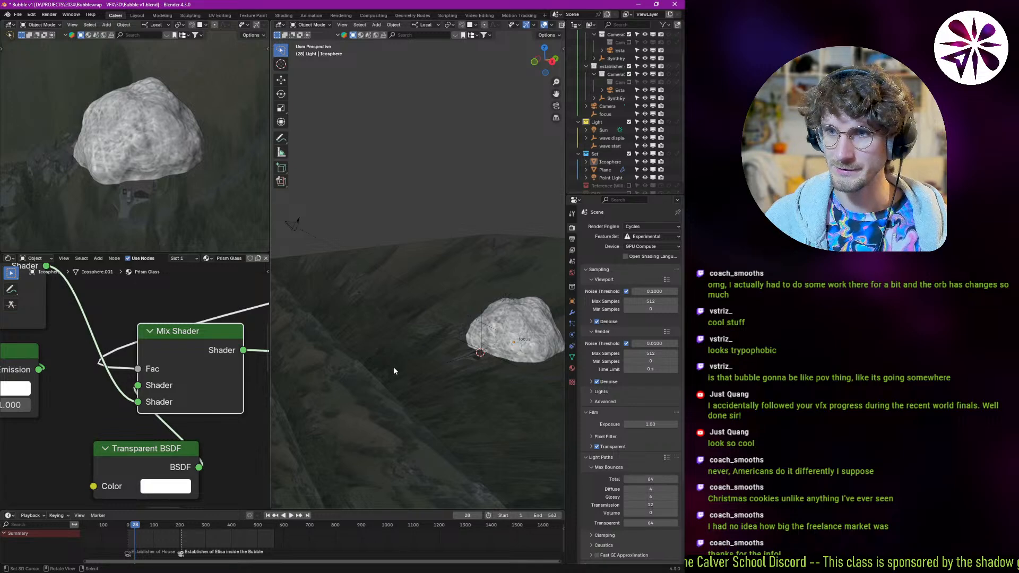
left_click(393, 371)
key("Home")
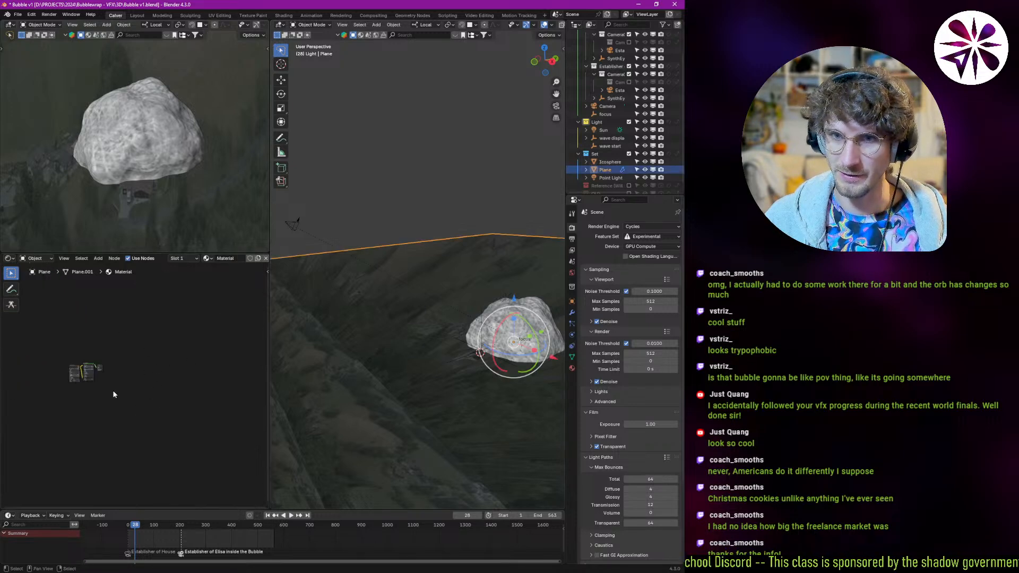
scroll(175, 350, "up", 10)
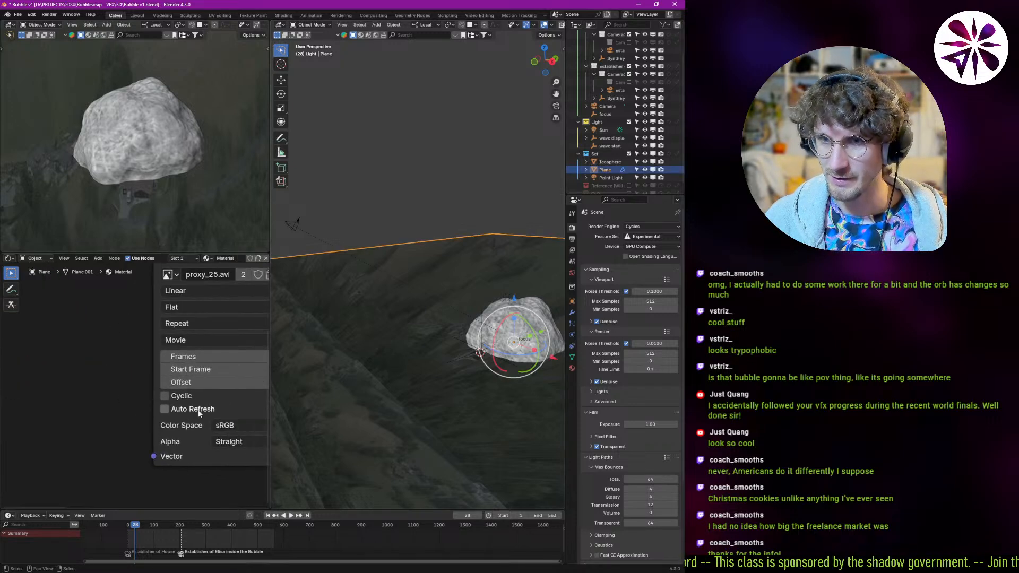
key("space")
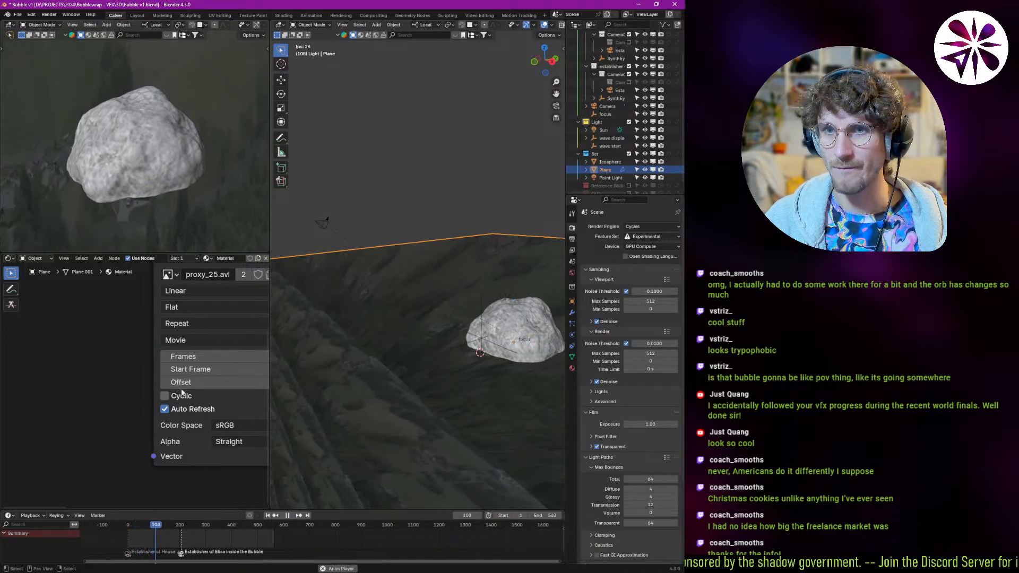
key("Escape")
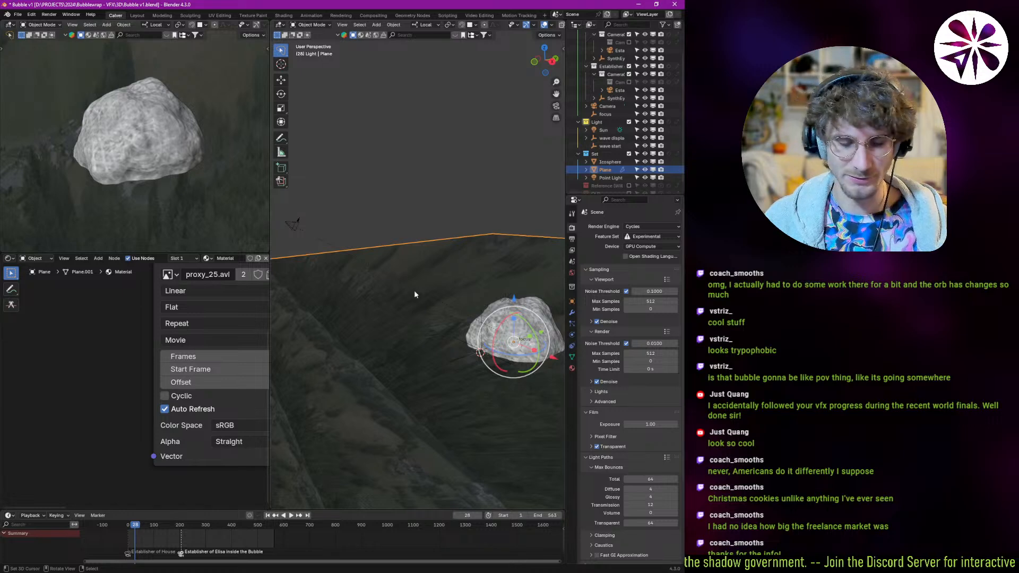
key("space")
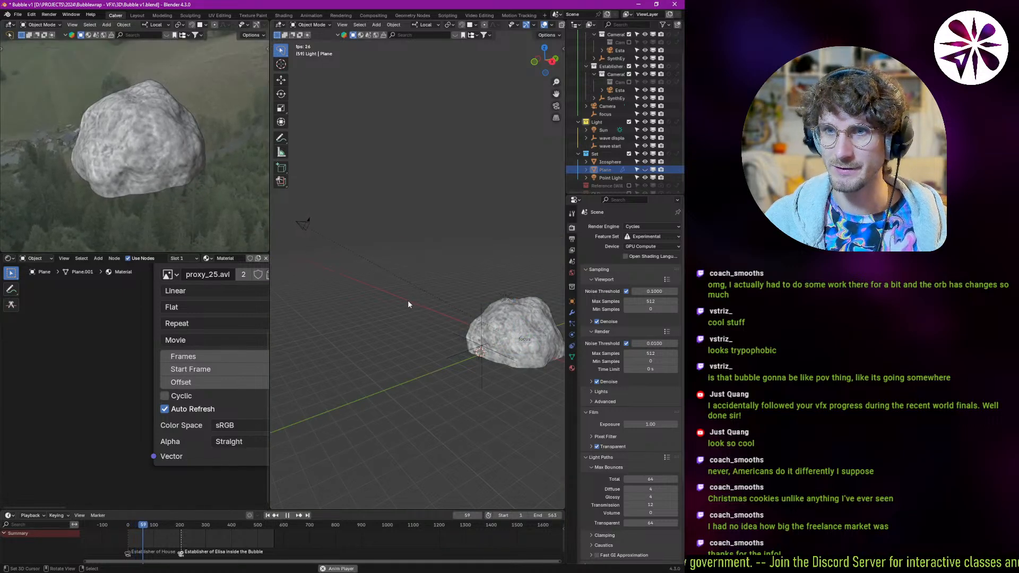
key("Escape")
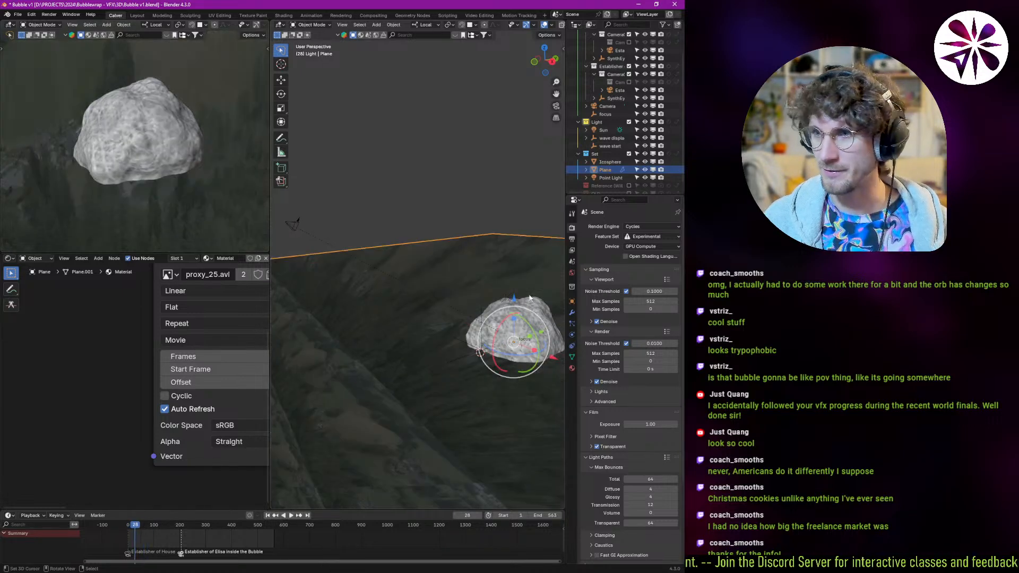
- Set the aspect ratio of the ground plane's UV Project modifier to X 16 and Y 9
left_click(573, 313)
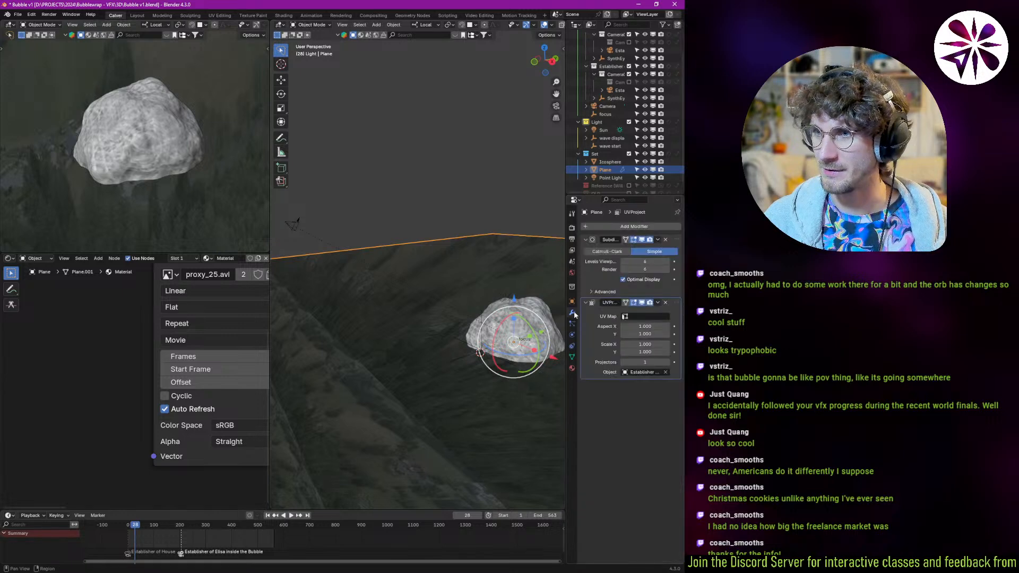
left_click(643, 327)
type("16")
key("Tab")
type("9")
key("Return")
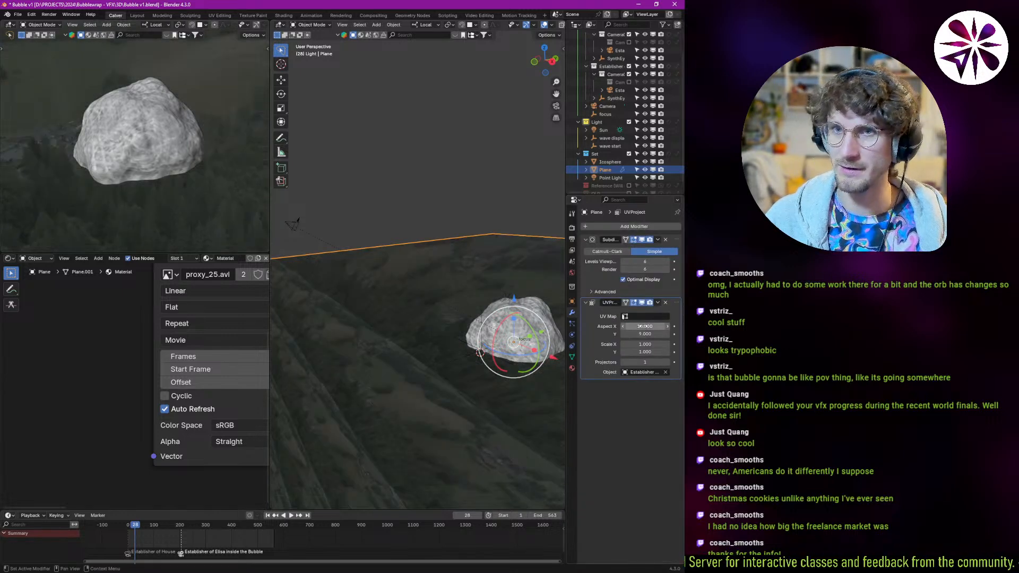
- Play the animation through to frame 231 and check the projected ground footage in the wider camera view
key("space")
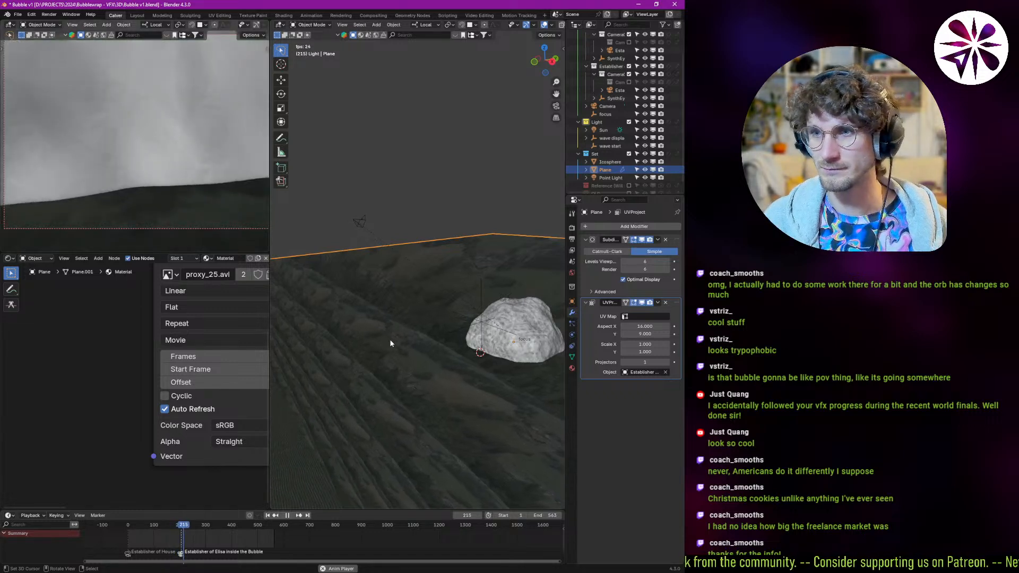
key("space")
scroll(194, 215, "down", 3)
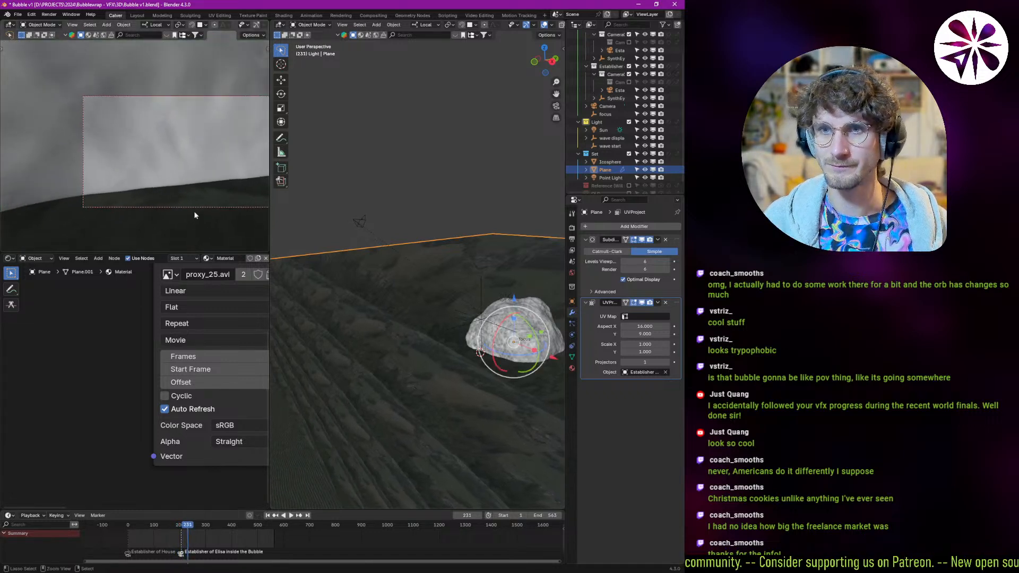
scroll(190, 206, "down", 2)
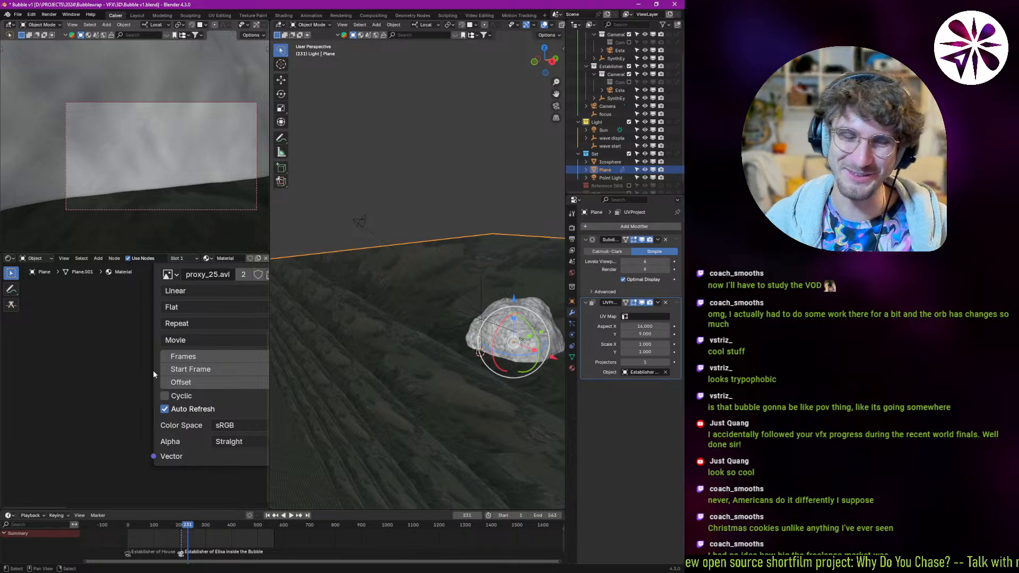
- Examine the ground material's movie texture and Principled BSDF nodes and how they are connected
key("KP_Decimal")
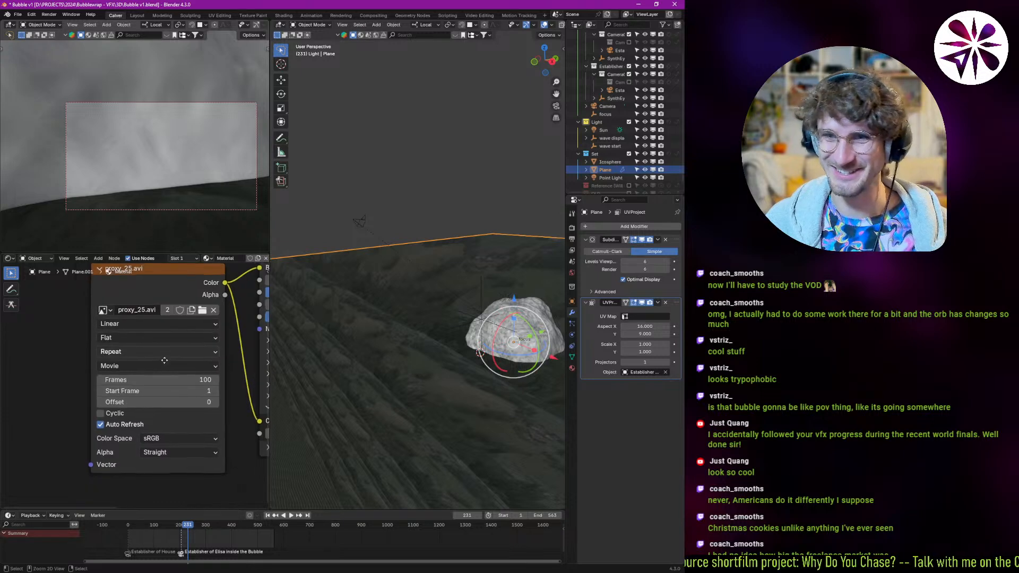
middle_click_drag(164, 361, 198, 350, "ctrl")
middle_click_drag(260, 347, 170, 385)
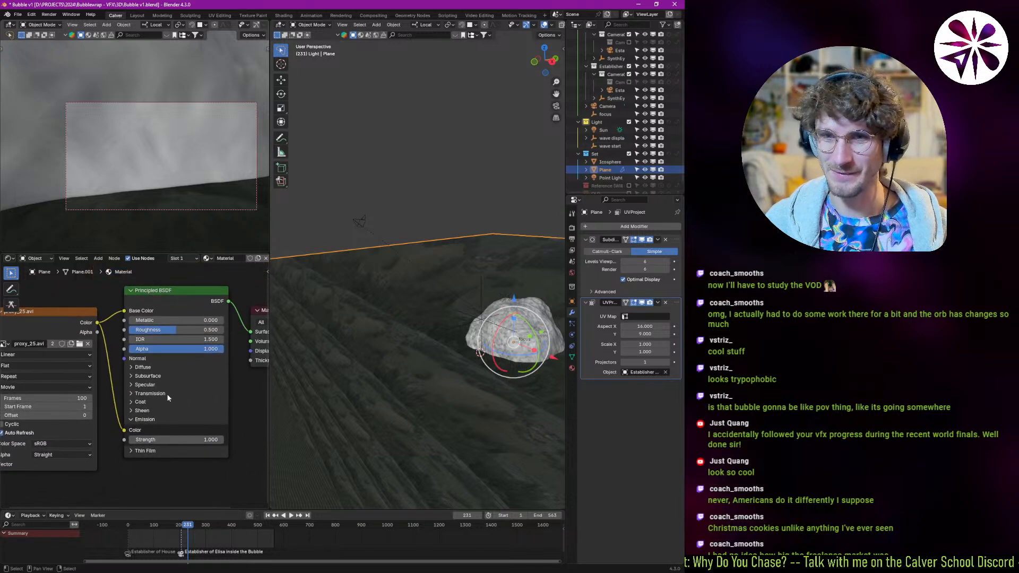